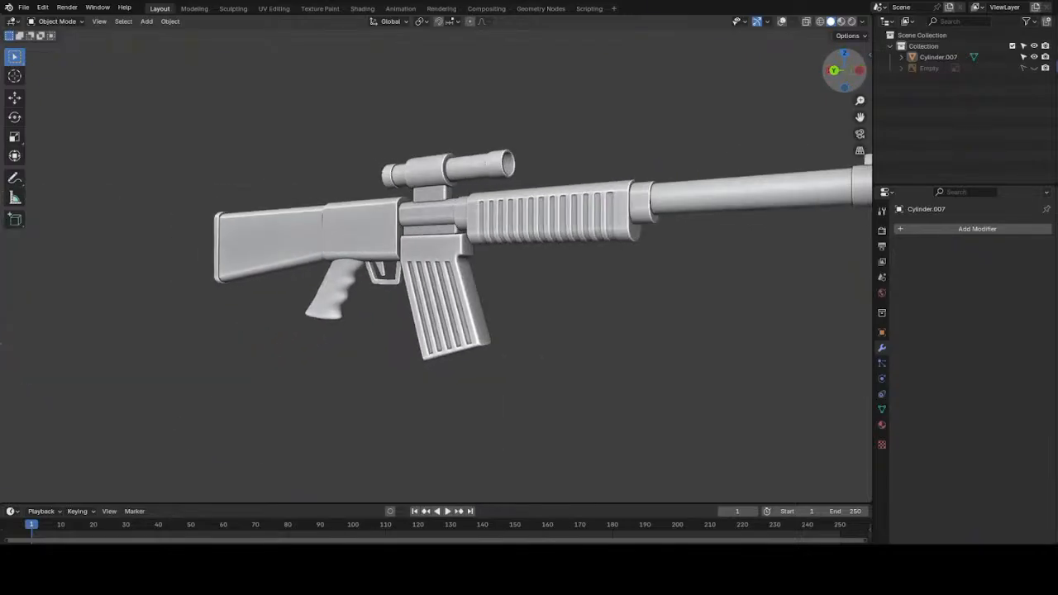
drag(835, 86, 809, 86)
click(835, 86)
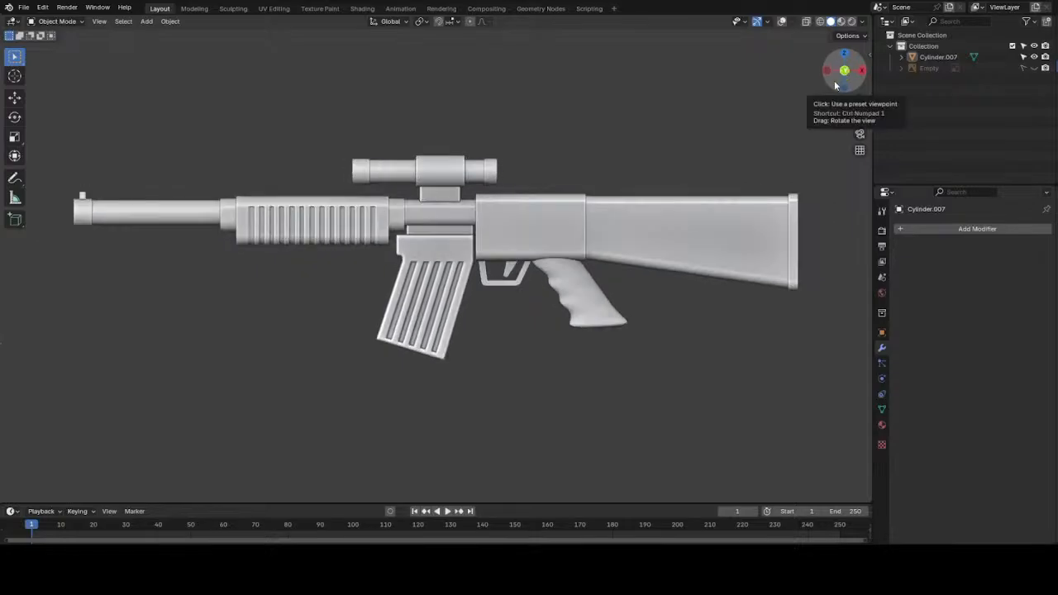
click(835, 86)
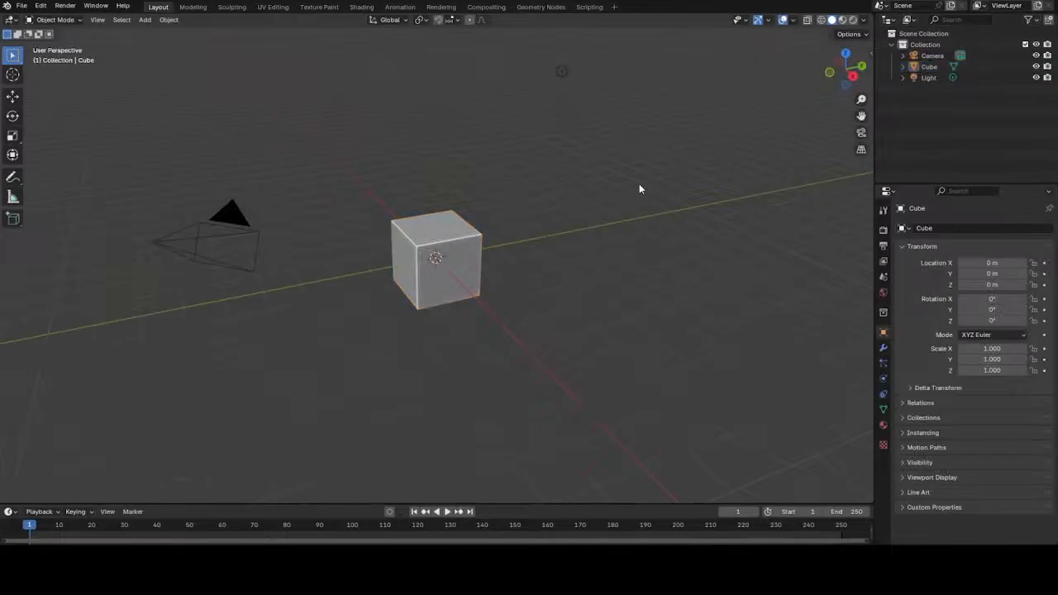
- Turn on the Screencast Keys overlay so that key and mouse input is shown in the viewport
key(n)
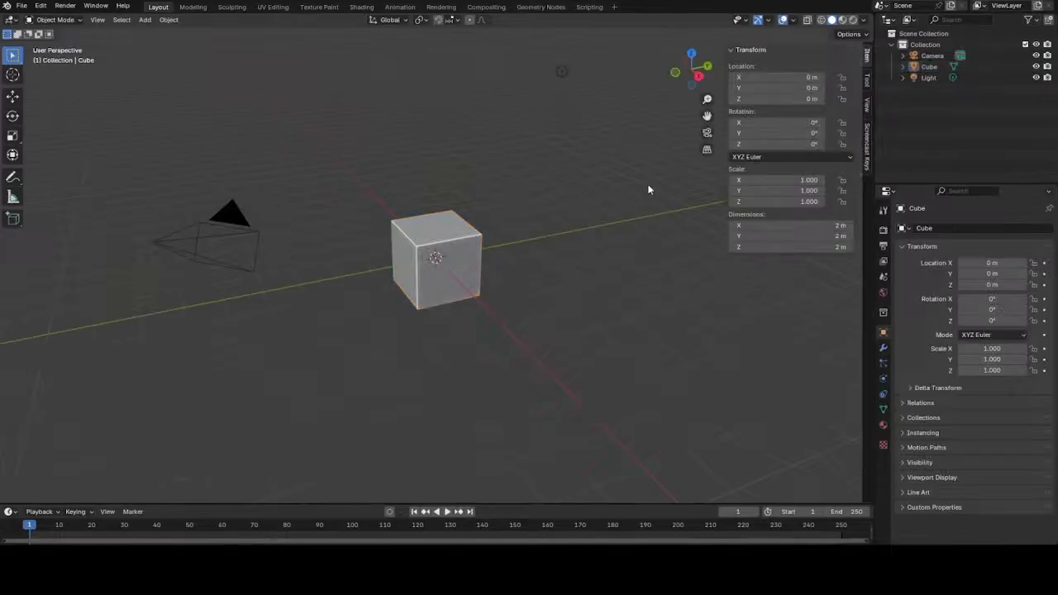
click(867, 147)
click(741, 52)
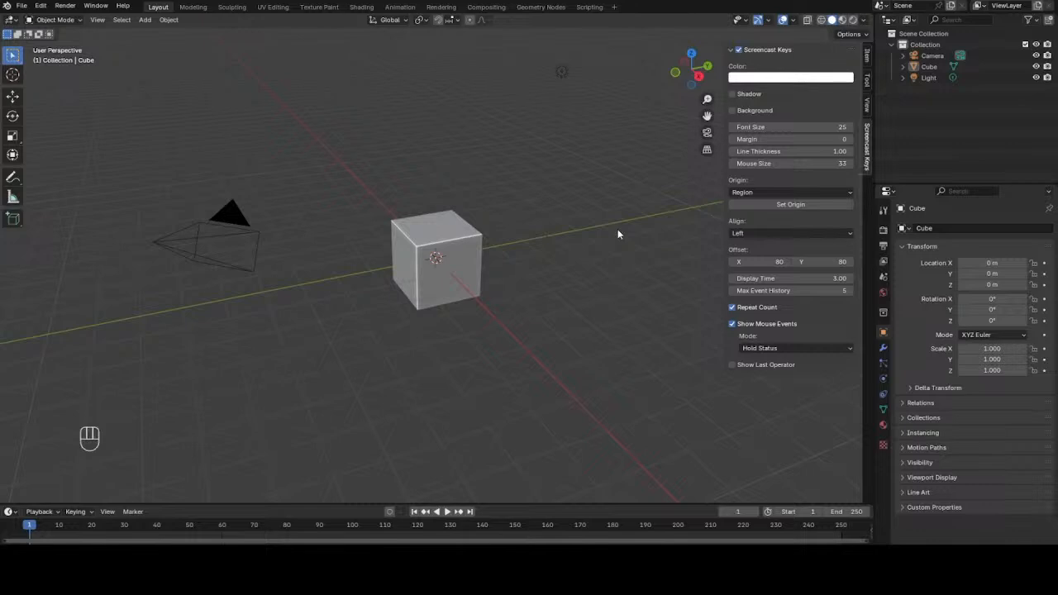
key(n)
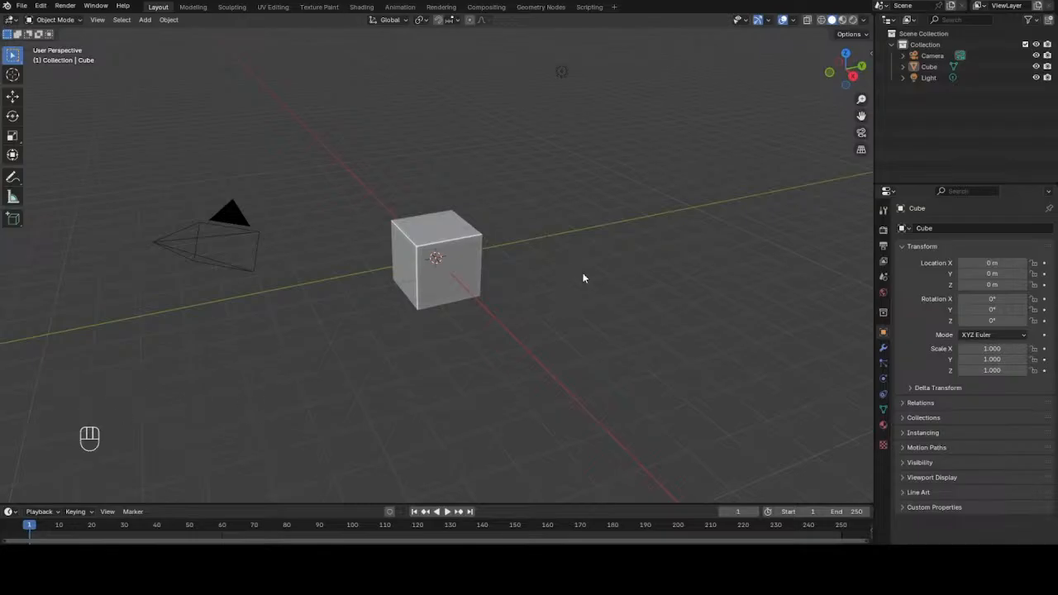
- Delete the default camera, cube and light from the scene
key(a)
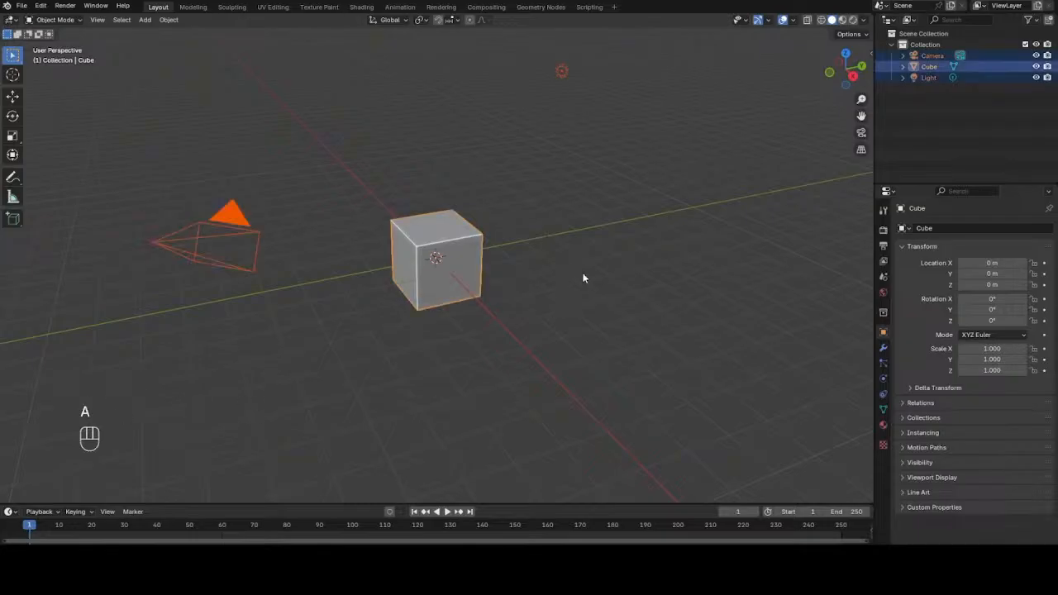
key(x)
click(582, 278)
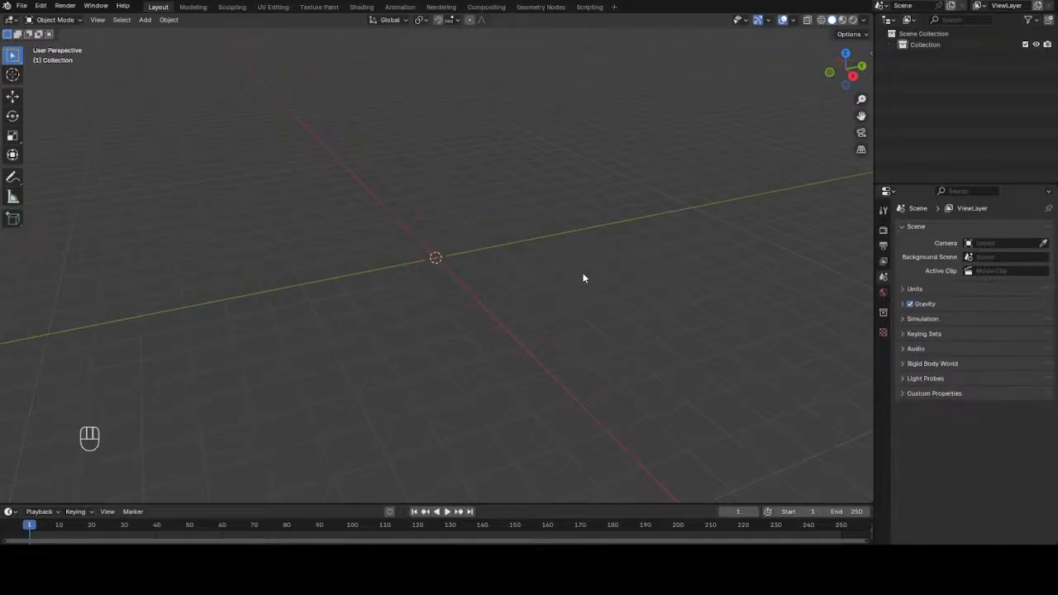
- Add gun.jpeg from C:\3D\Refs as a reference image in the front orthographic view
key(KP_1)
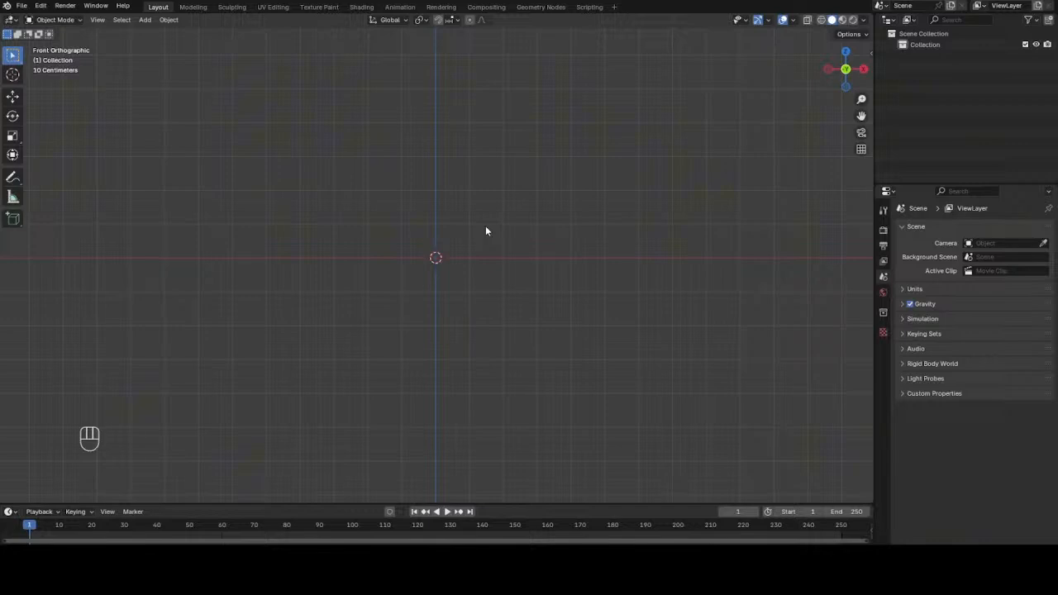
key(shift+a)
mouse_move(468, 363)
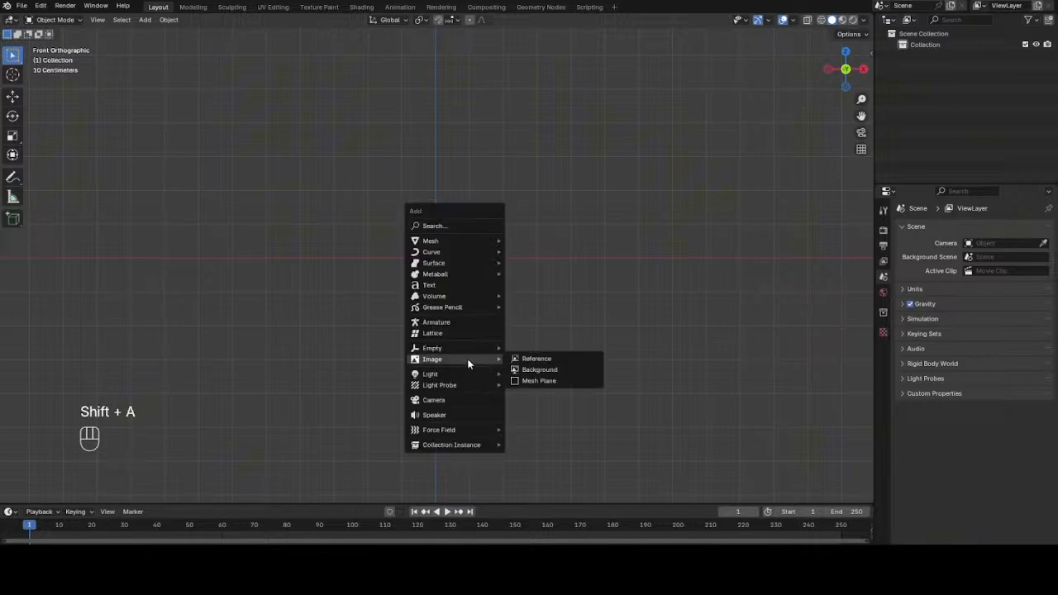
click(545, 359)
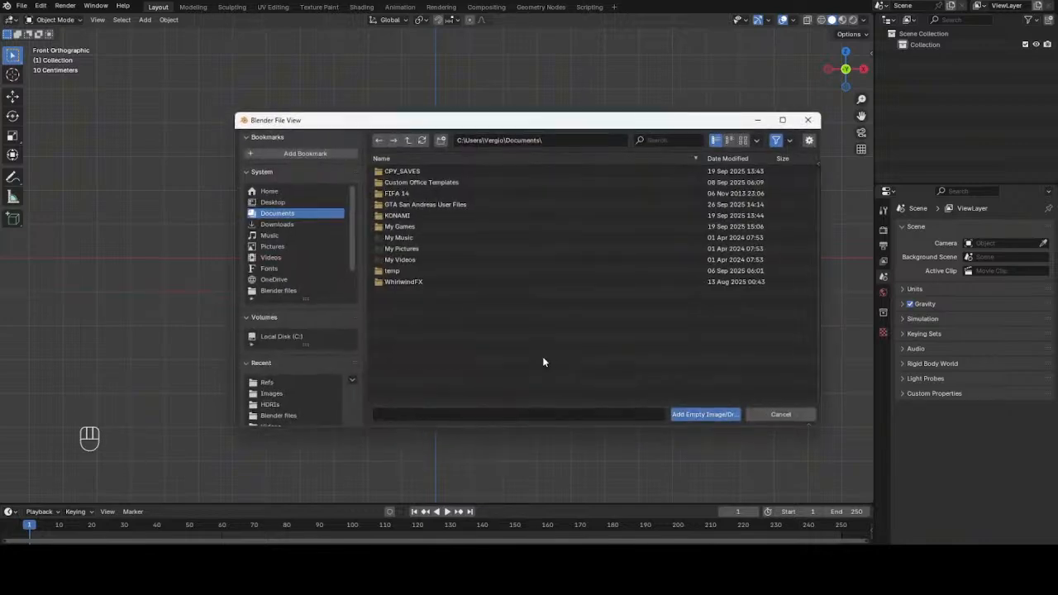
click(284, 339)
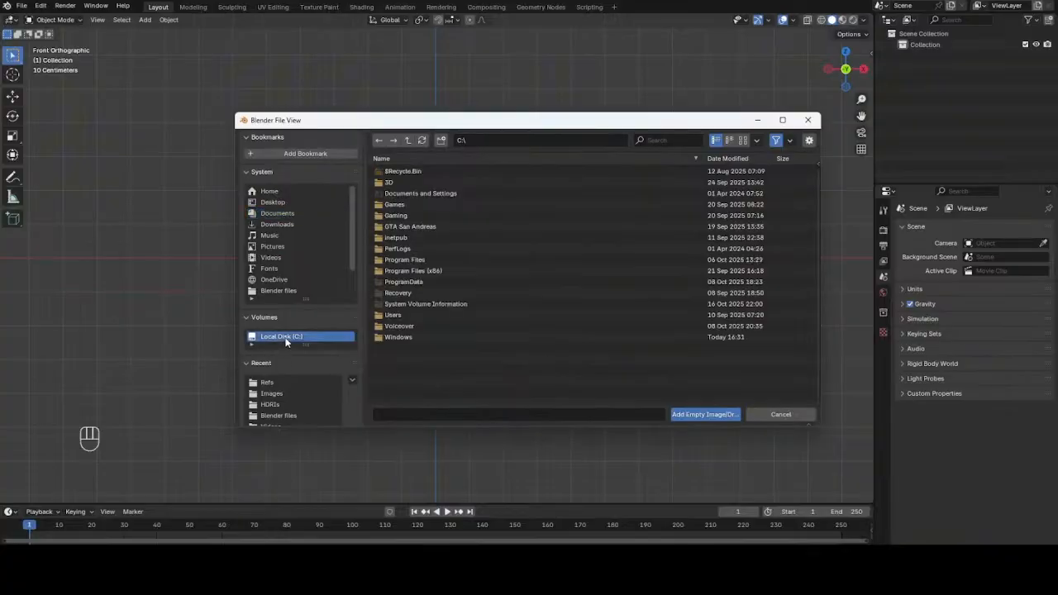
double_click(420, 182)
double_click(420, 249)
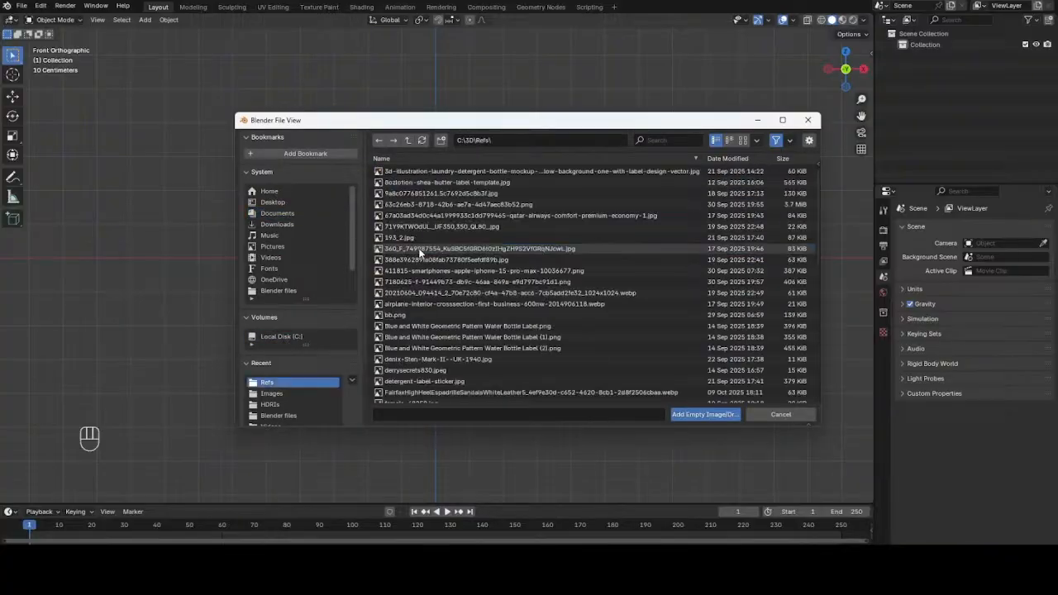
scroll(413, 302, down, 3)
click(421, 370)
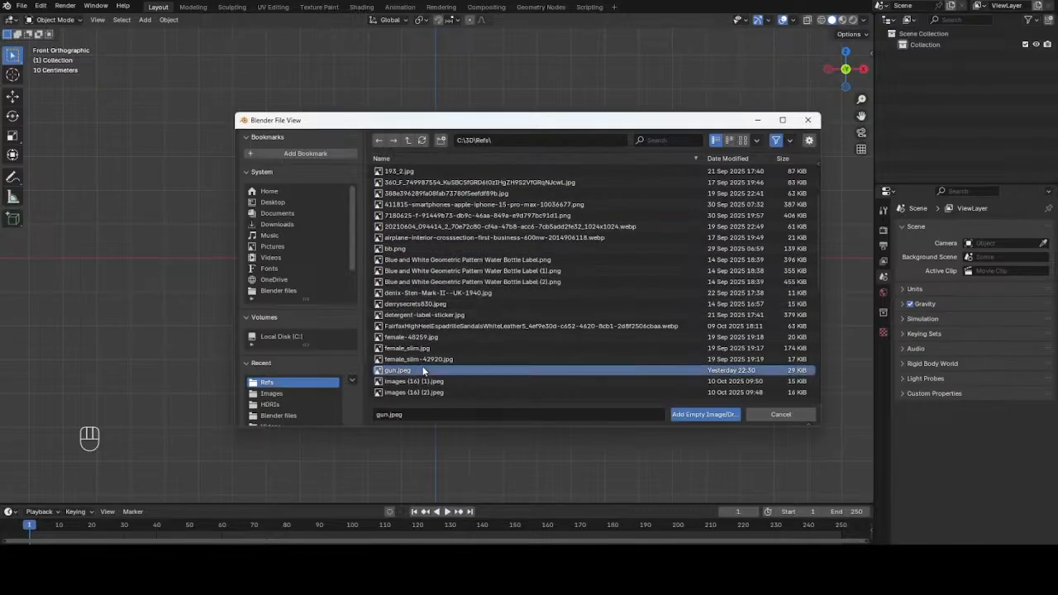
click(693, 414)
- Move the reference image up along the Z axis by about 1.2 m
scroll(604, 327, up, 5)
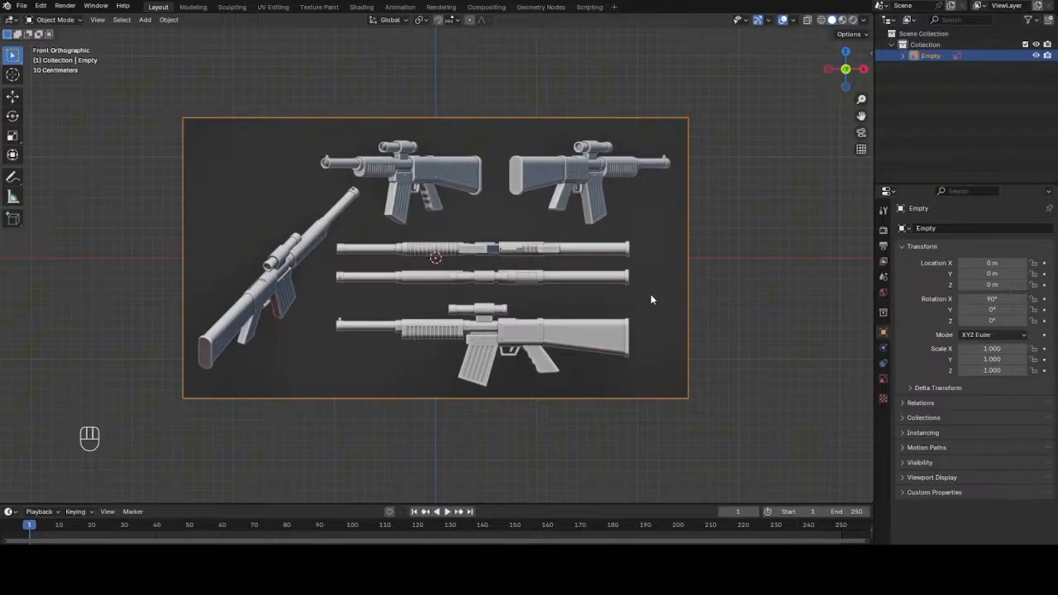
key(g)
key(z)
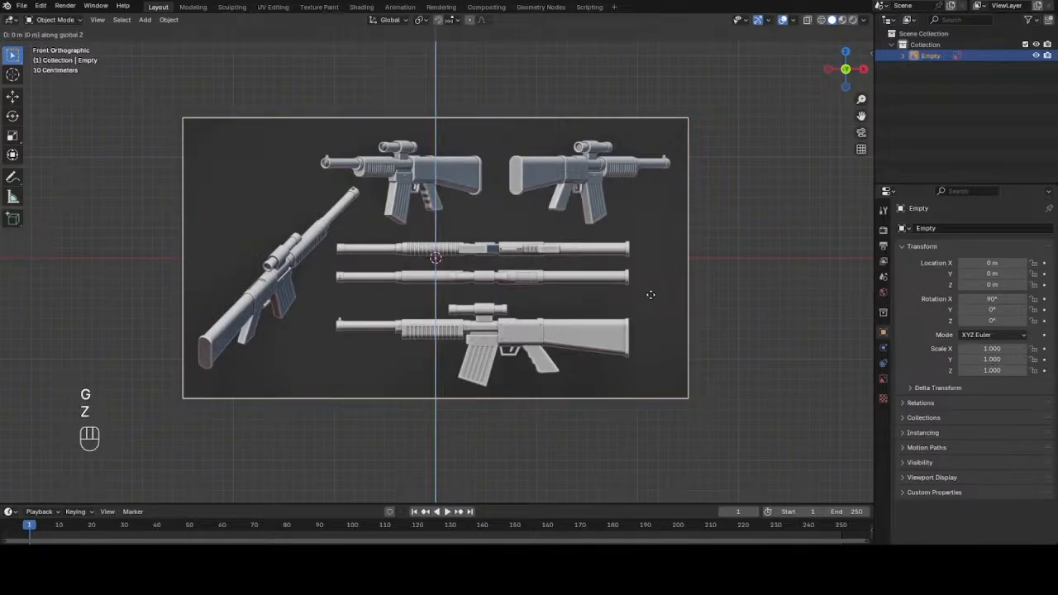
click(640, 178)
scroll(640, 178, down, 3)
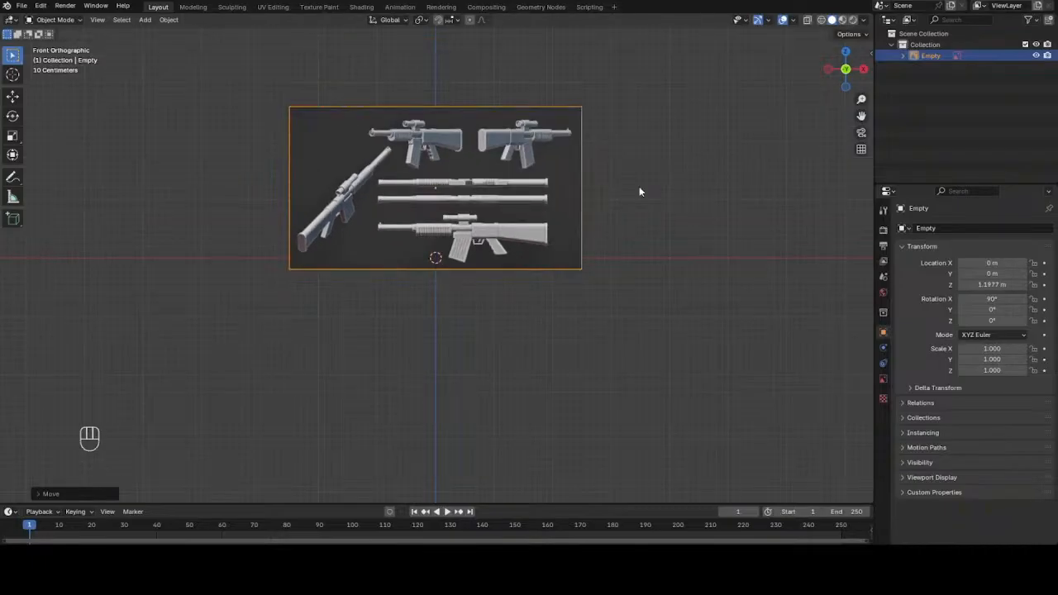
- Enable opacity for the gun reference image and set it to 0.5
click(883, 379)
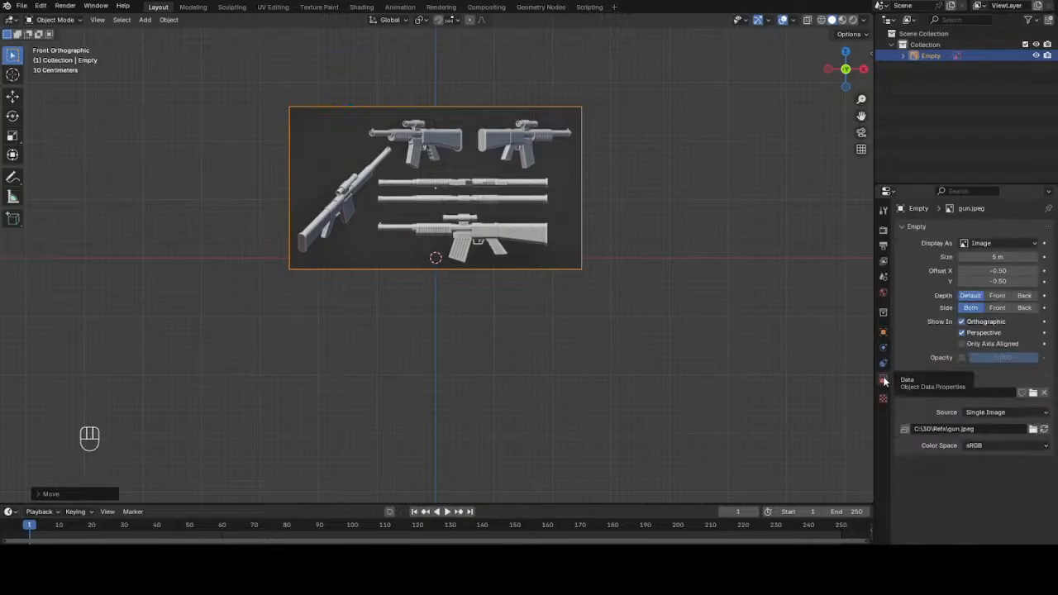
click(962, 358)
click(969, 358)
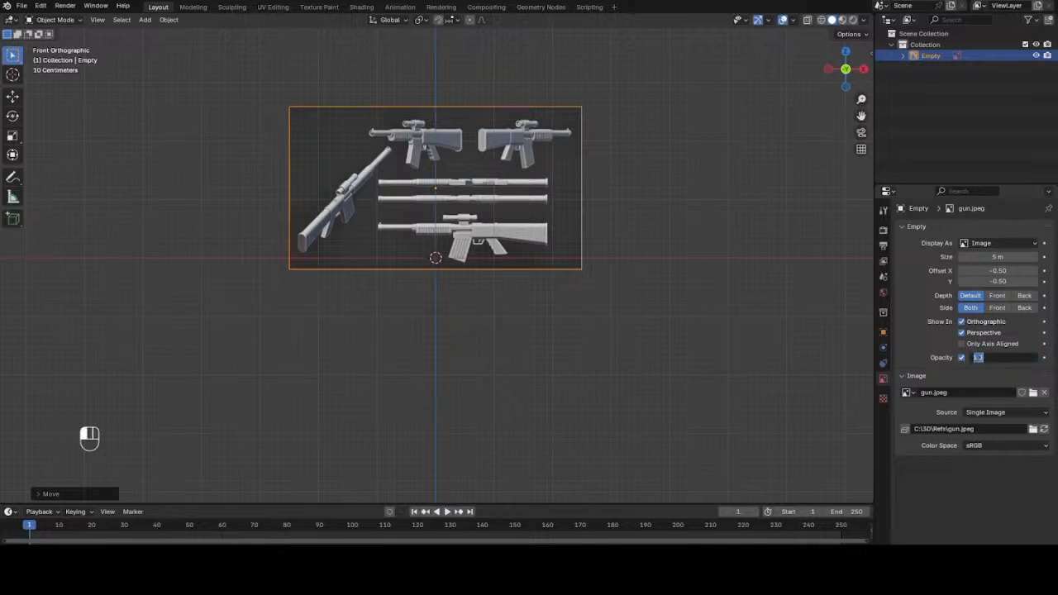
key(BackSpace)
text(.5)
key(Return)
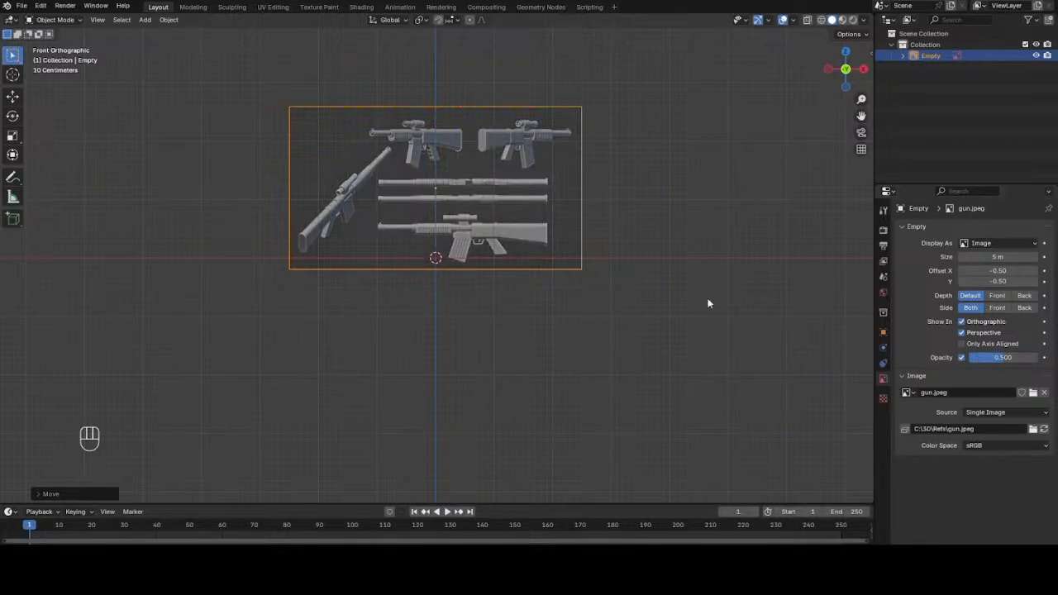
click(632, 221)
click(580, 220)
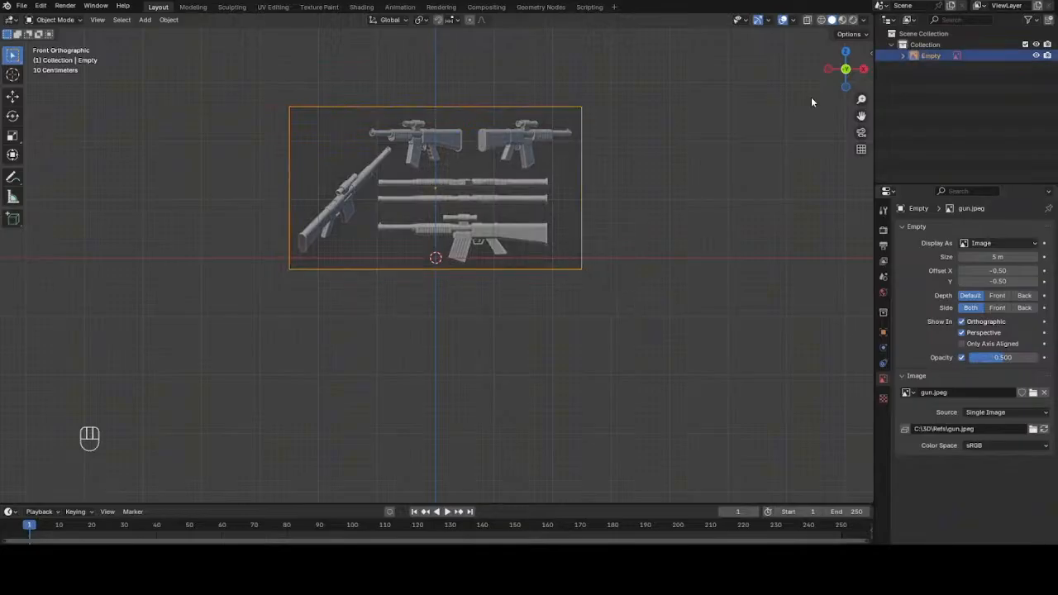
- Move the reference image back along the positive Y axis, well behind the world origin
drag(839, 78, 786, 124)
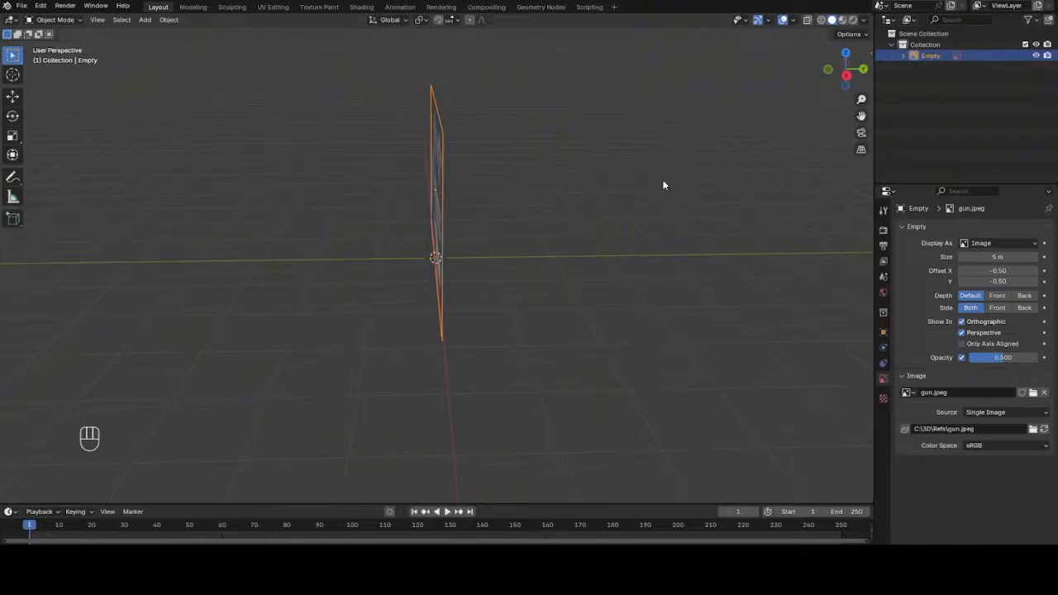
key(g)
key(y)
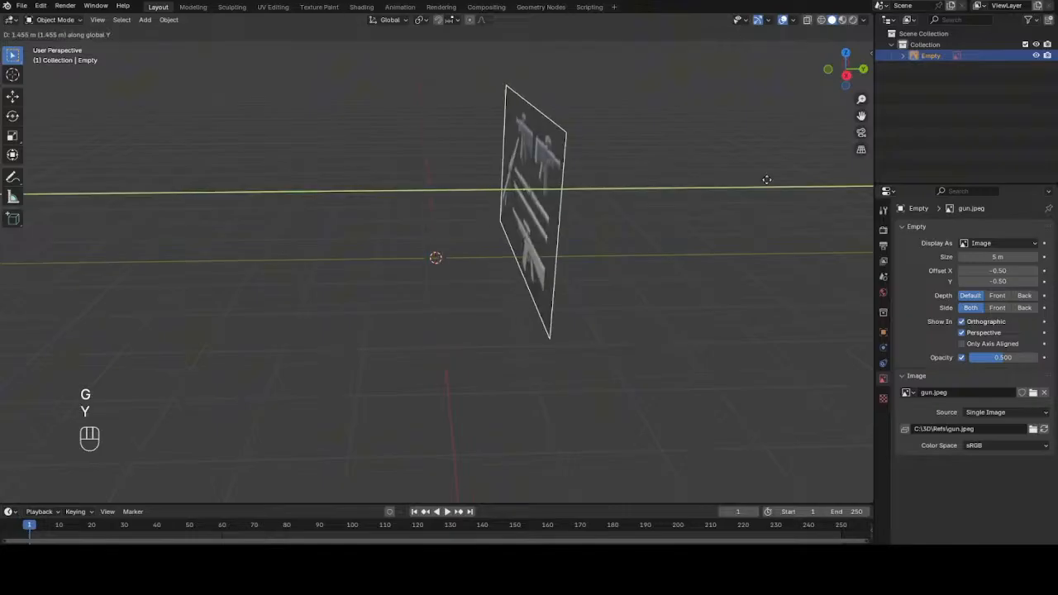
click(802, 182)
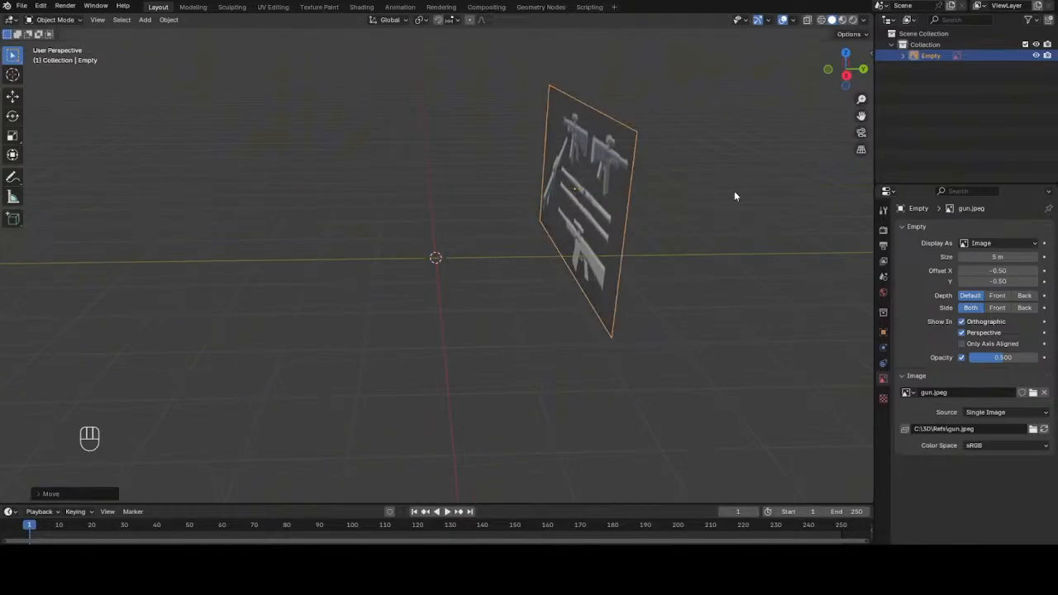
- Show the selectability toggles in the outliner and make the reference image empty unselectable
drag(836, 83, 927, 85)
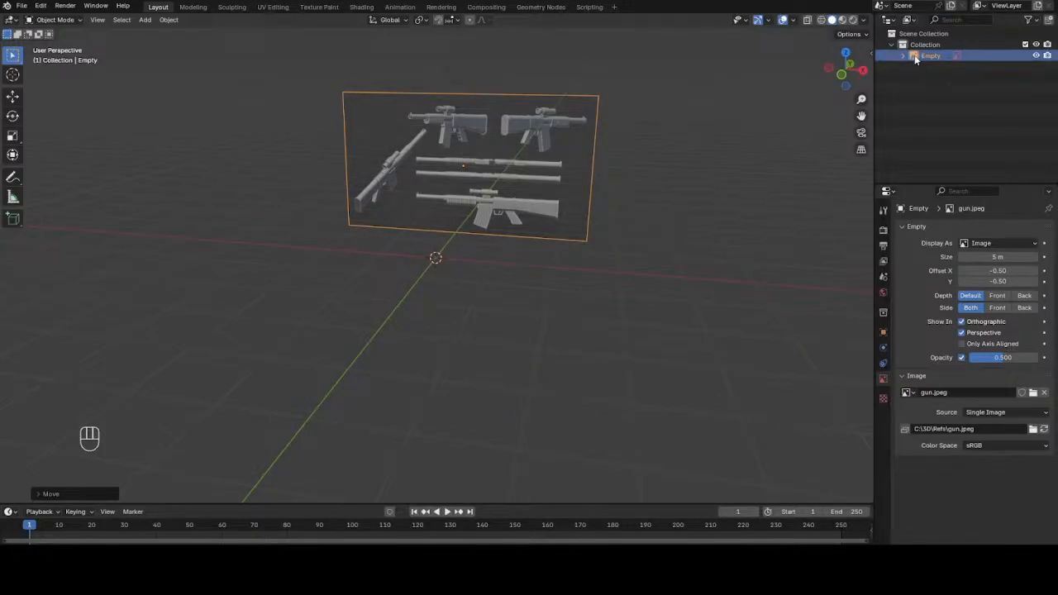
click(1036, 23)
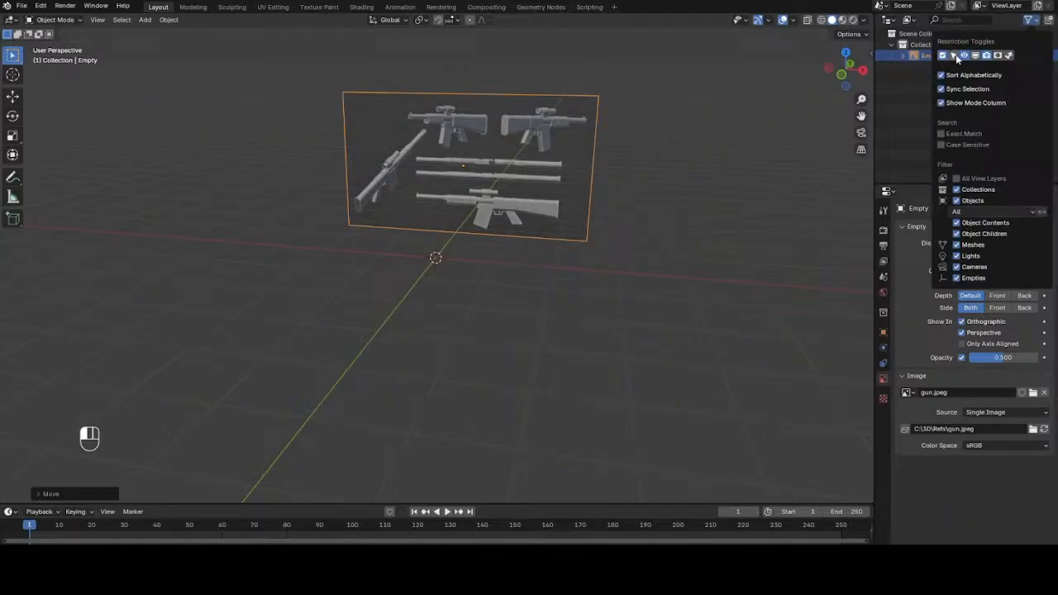
click(954, 56)
click(1025, 56)
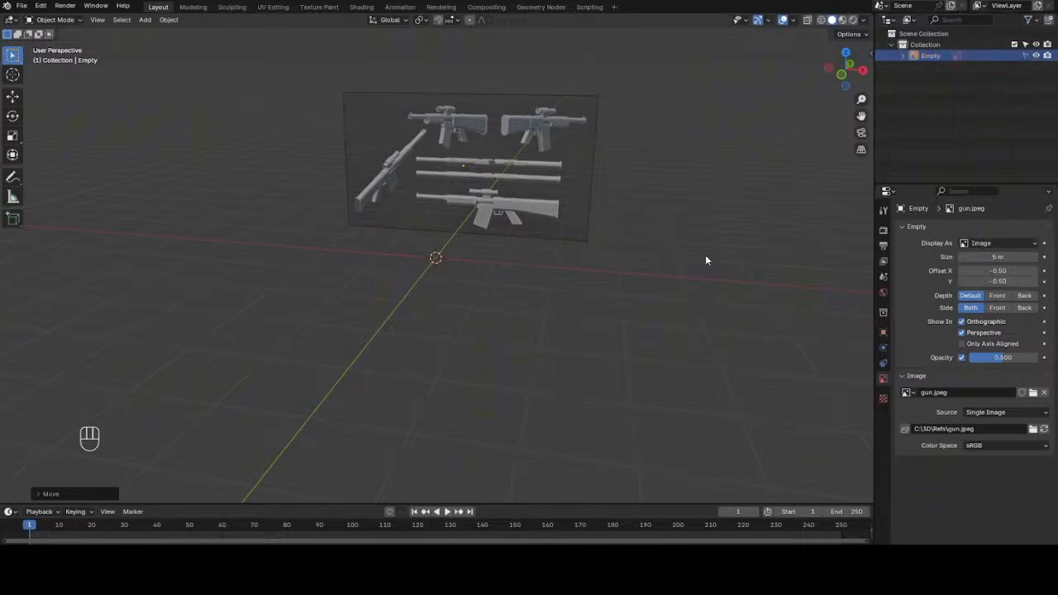
- Add a cylinder mesh at the world origin in the front orthographic view
key(KP_1)
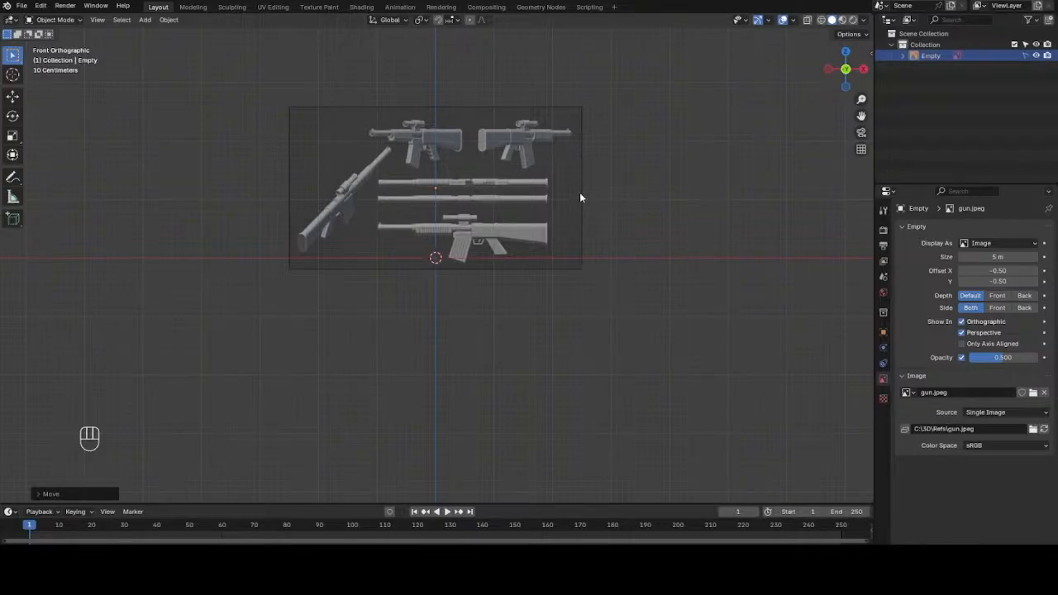
scroll(578, 196, up, 7)
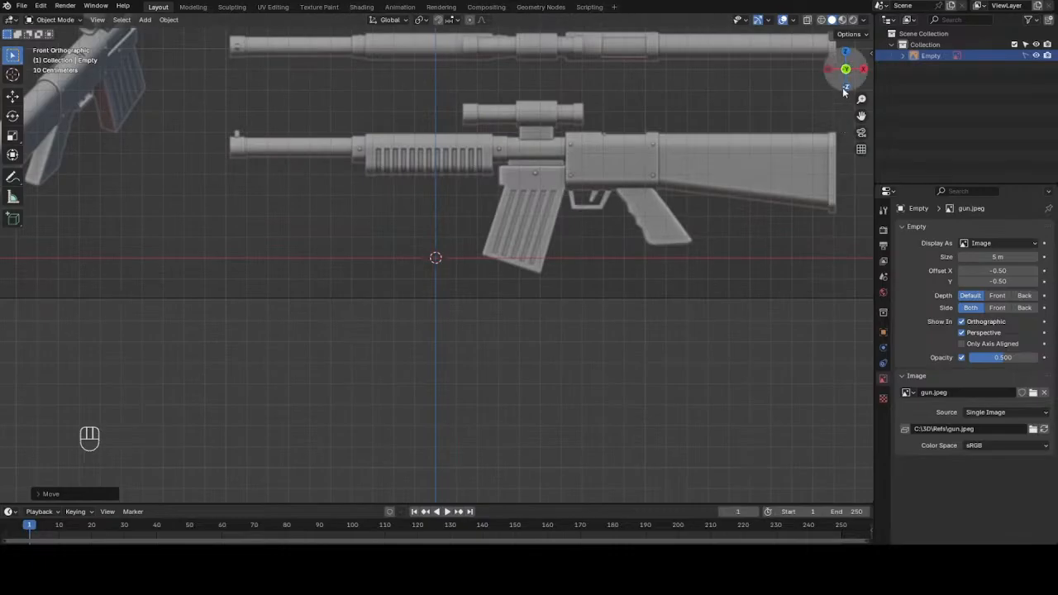
drag(844, 91, 847, 72)
key(KP_1)
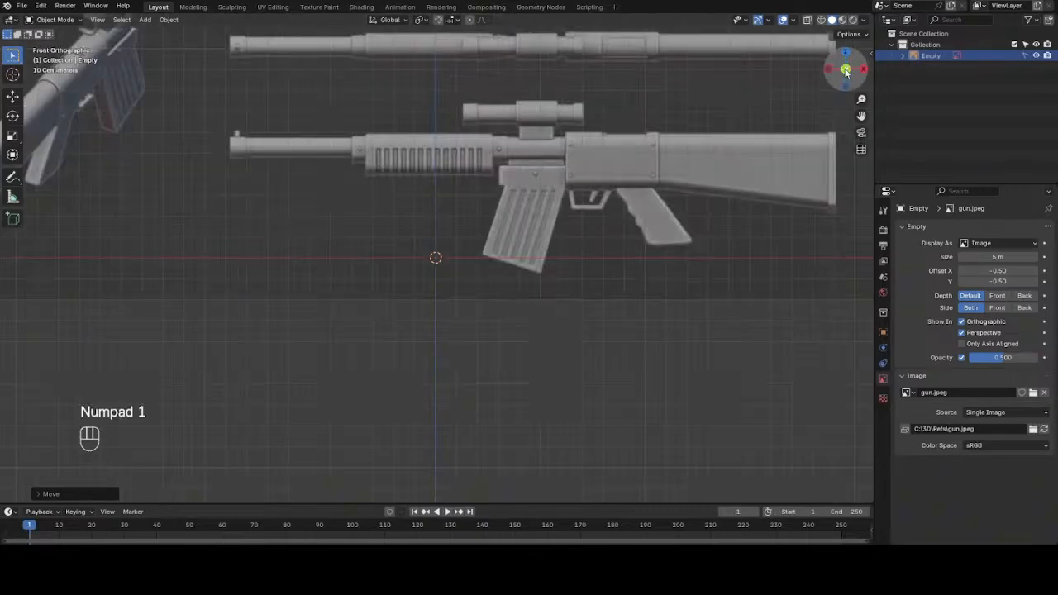
scroll(732, 155, down, 1)
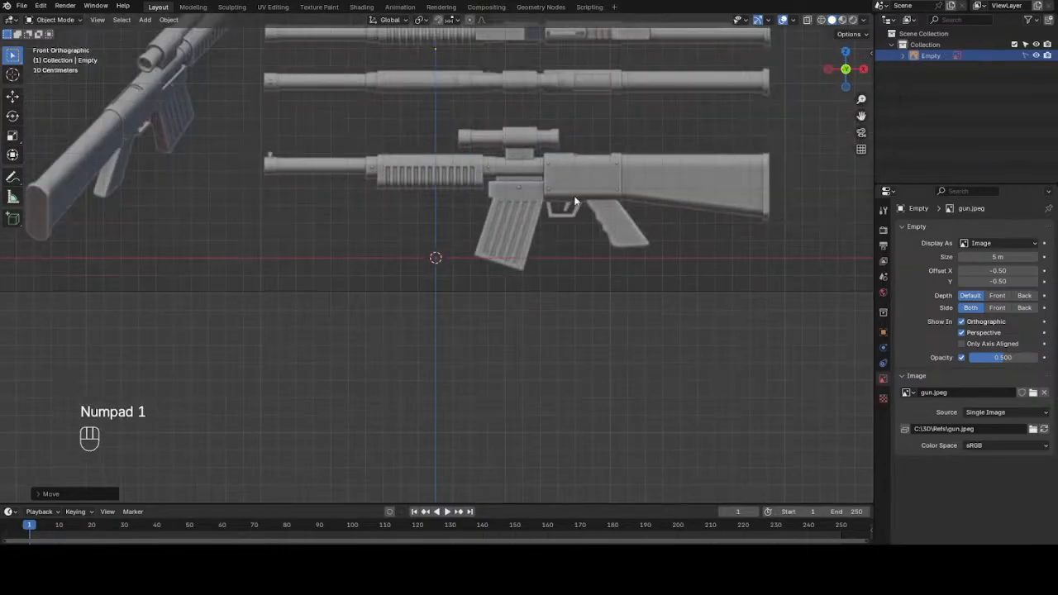
key(shift+a)
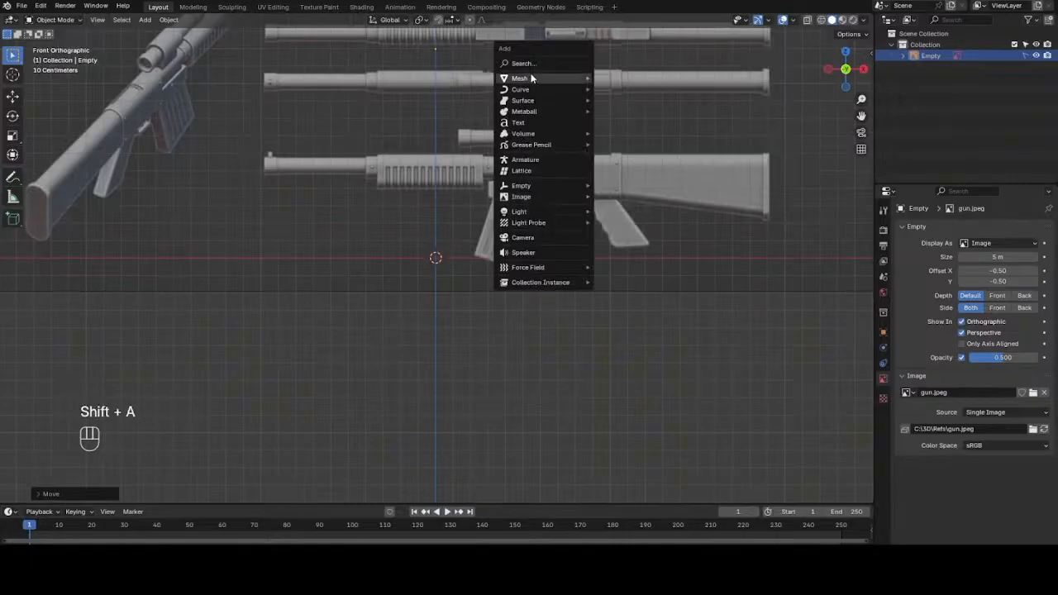
mouse_move(534, 76)
click(622, 132)
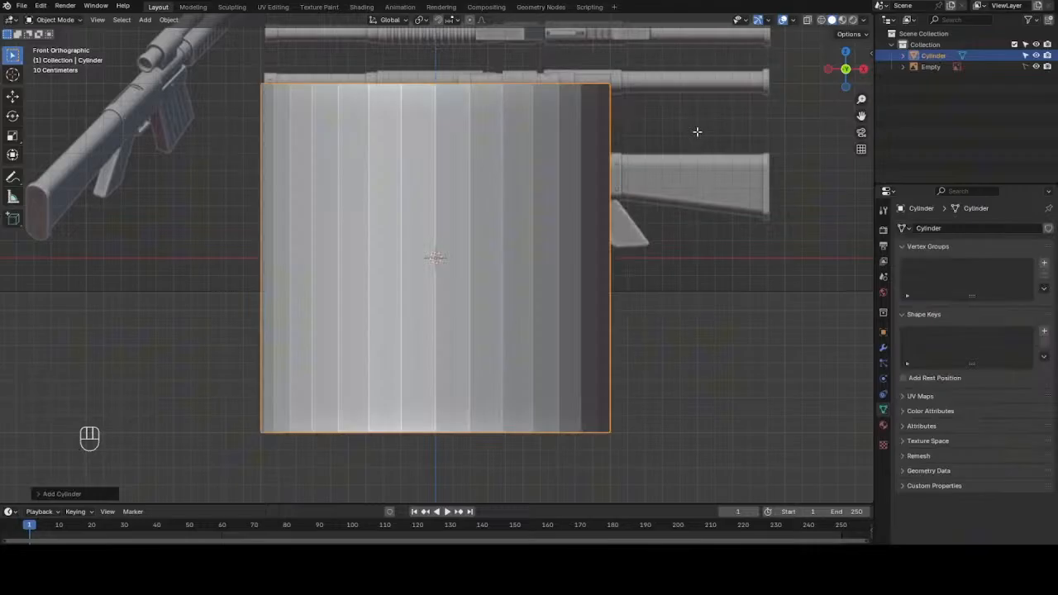
- Rotate the cylinder's whole mesh 90° about the Y axis in Edit Mode
key(Tab)
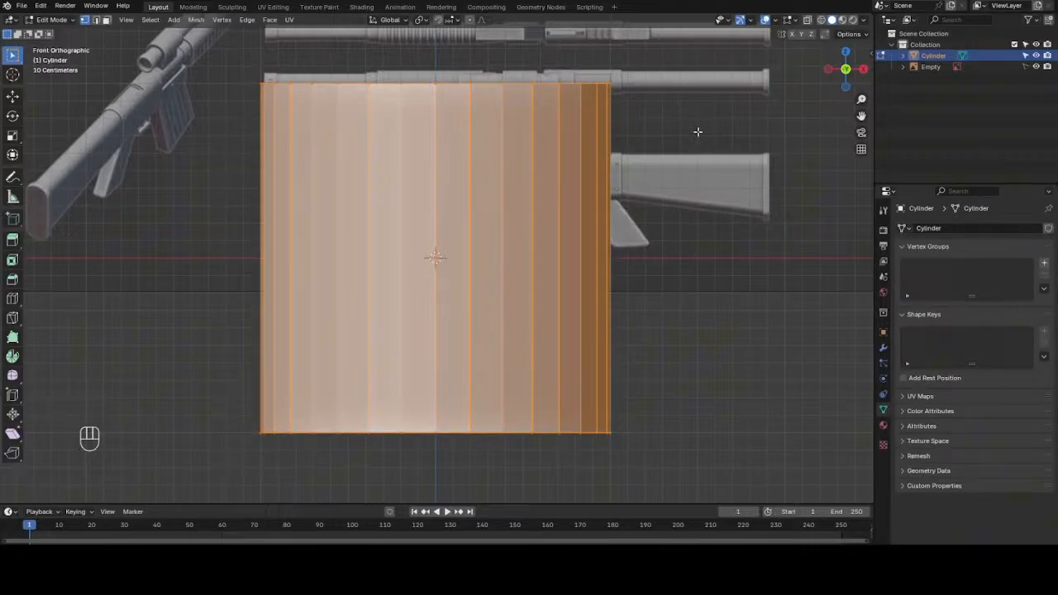
key(r)
key(y)
key(9)
key(0)
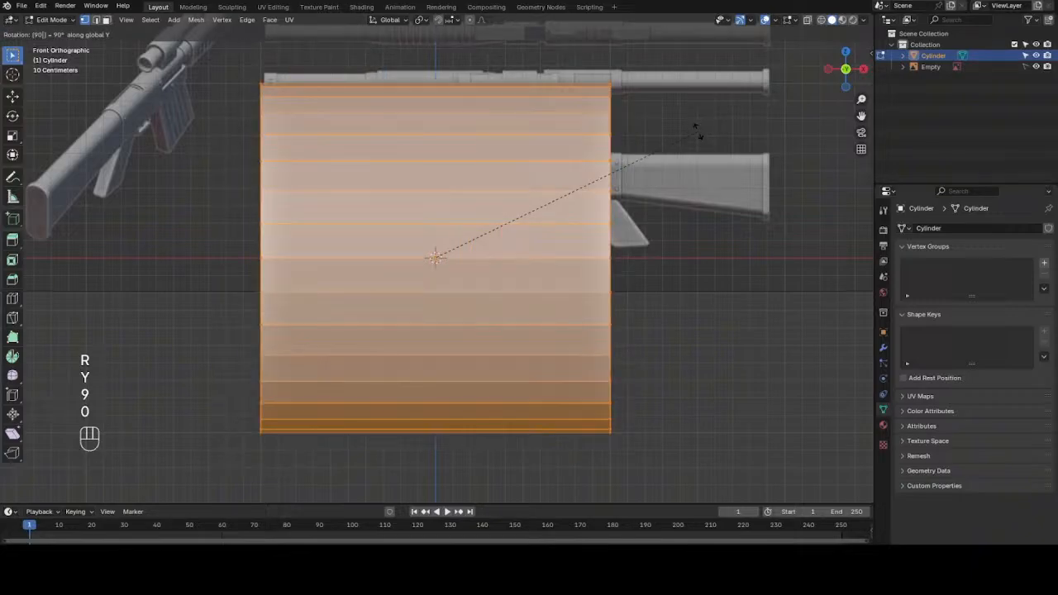
key(Return)
- Scale the whole cylinder mesh down uniformly in two passes to roughly the thickness of the reference barrel
key(s)
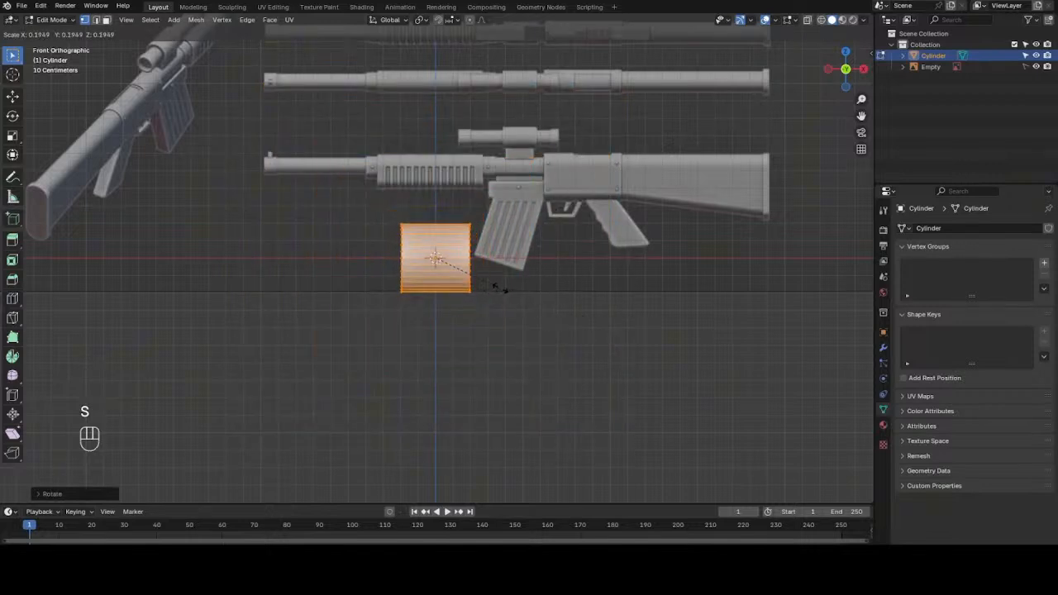
click(509, 281)
scroll(527, 270, down, 1)
scroll(527, 270, up, 4)
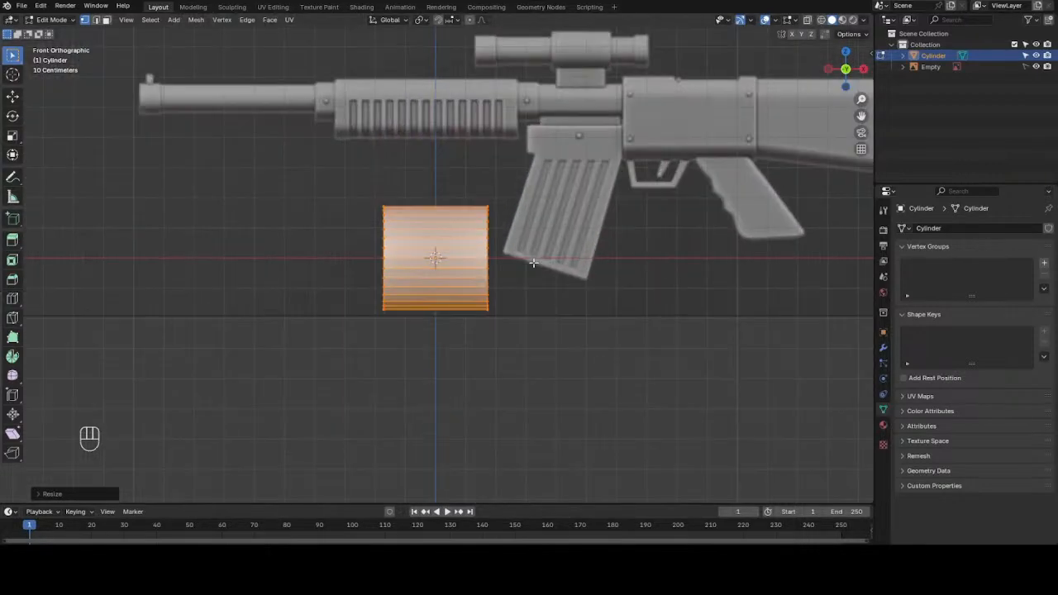
key(s)
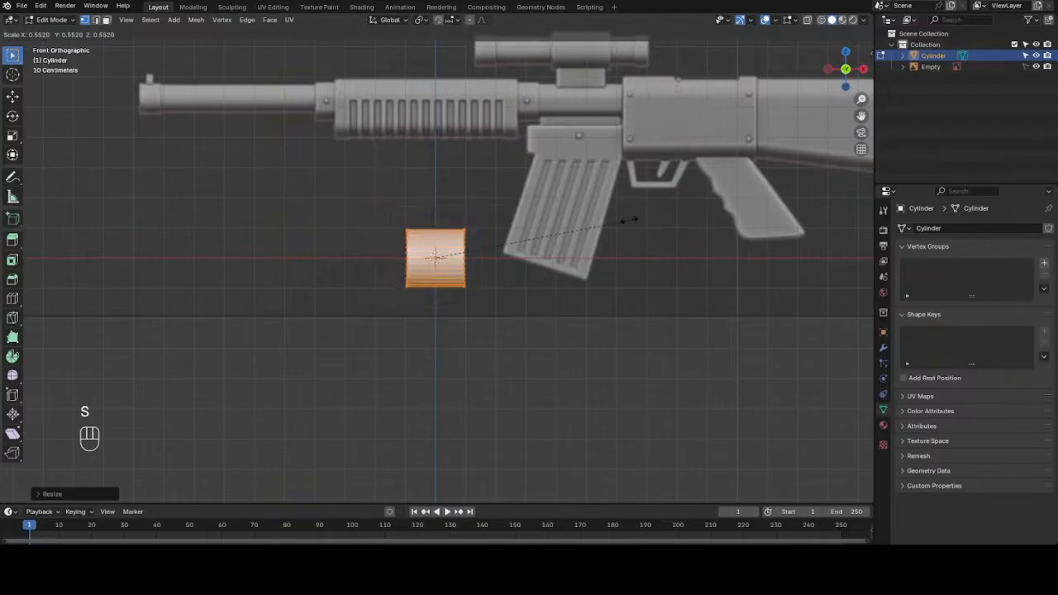
click(568, 233)
- Move the cylinder onto the reference barrel just behind the muzzle collar and scale it down to match the barrel's thickness
key(g)
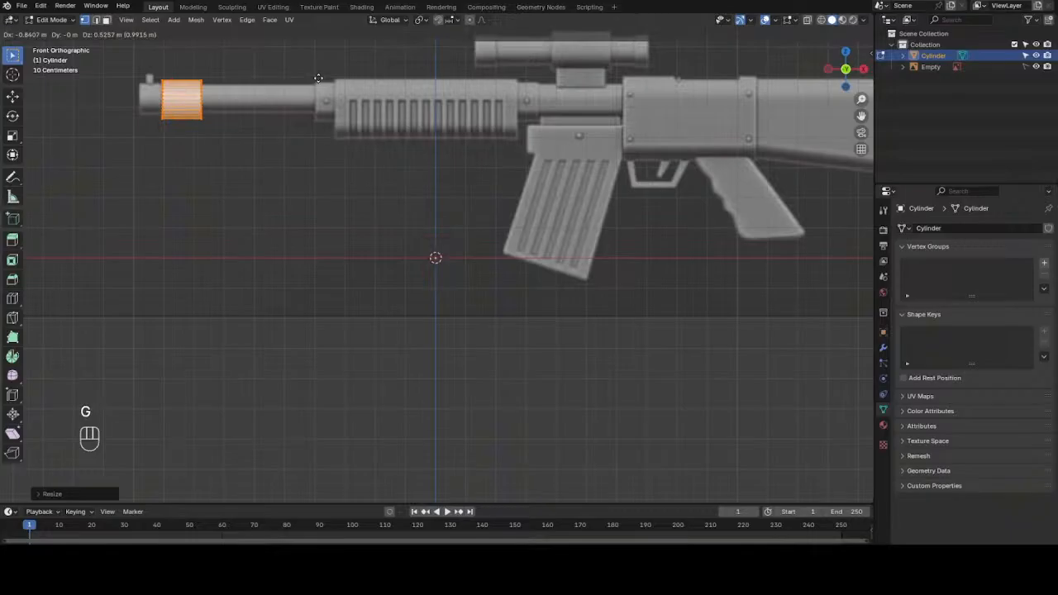
click(318, 79)
shift+middle_drag(322, 56, 520, 211)
scroll(520, 211, up, 5)
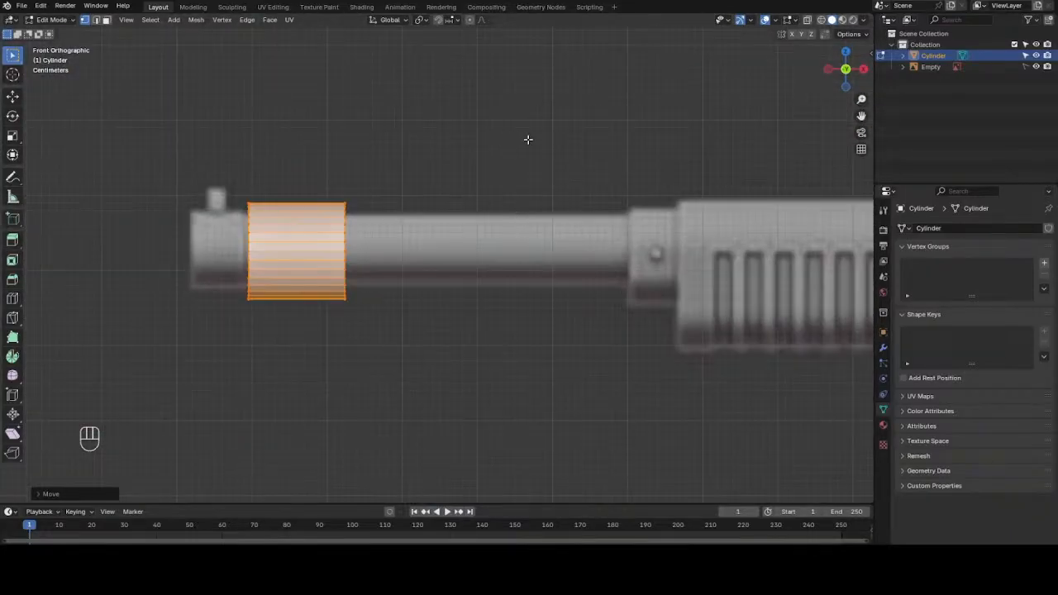
key(s)
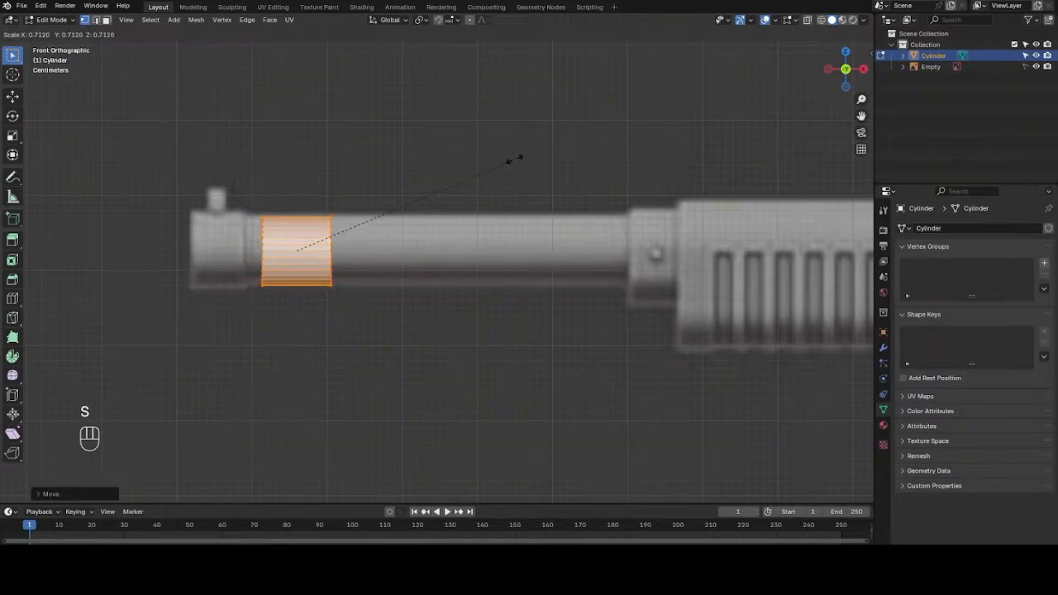
click(541, 167)
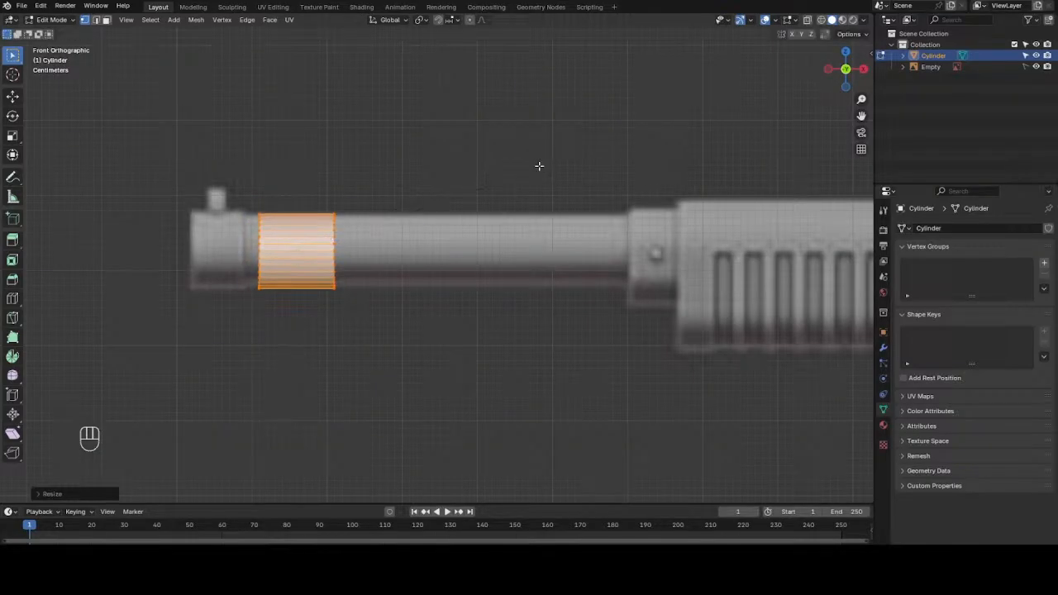
- Shift the cylinder about 0.018 m along negative X so its front end meets the rear edge of the muzzle collar
key(g)
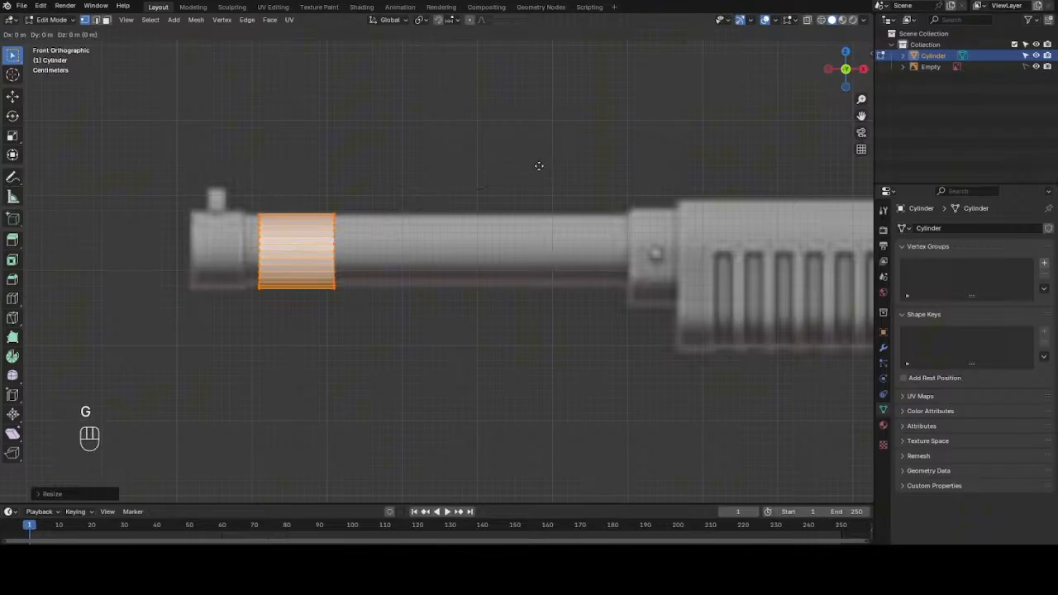
key(x)
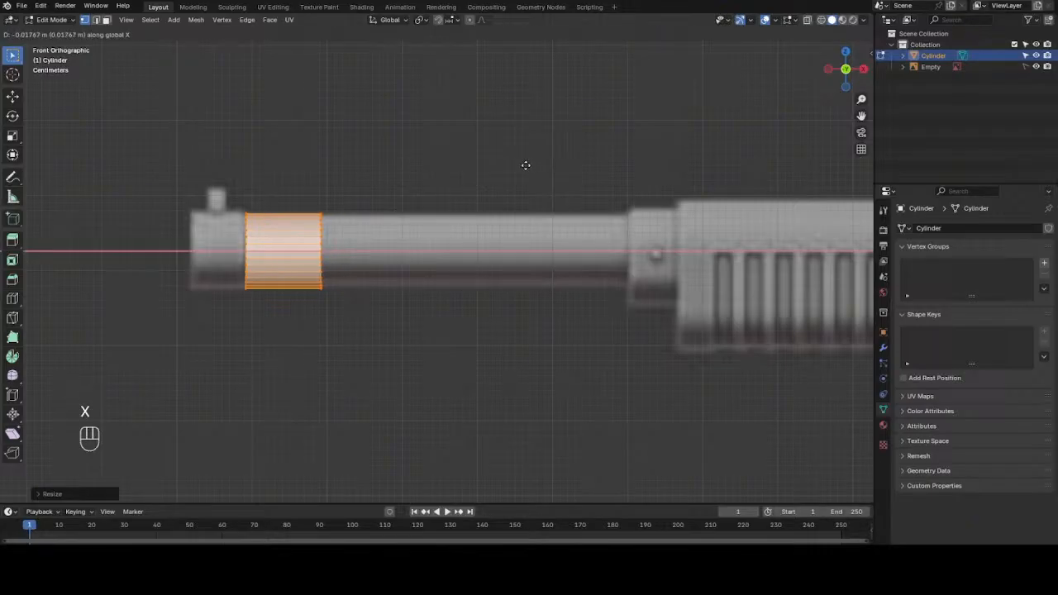
click(526, 165)
- Select all the vertices of the cylinder's muzzle-side end in see-through shading and nudge them along X to the collar's edge
scroll(388, 170, up, 3)
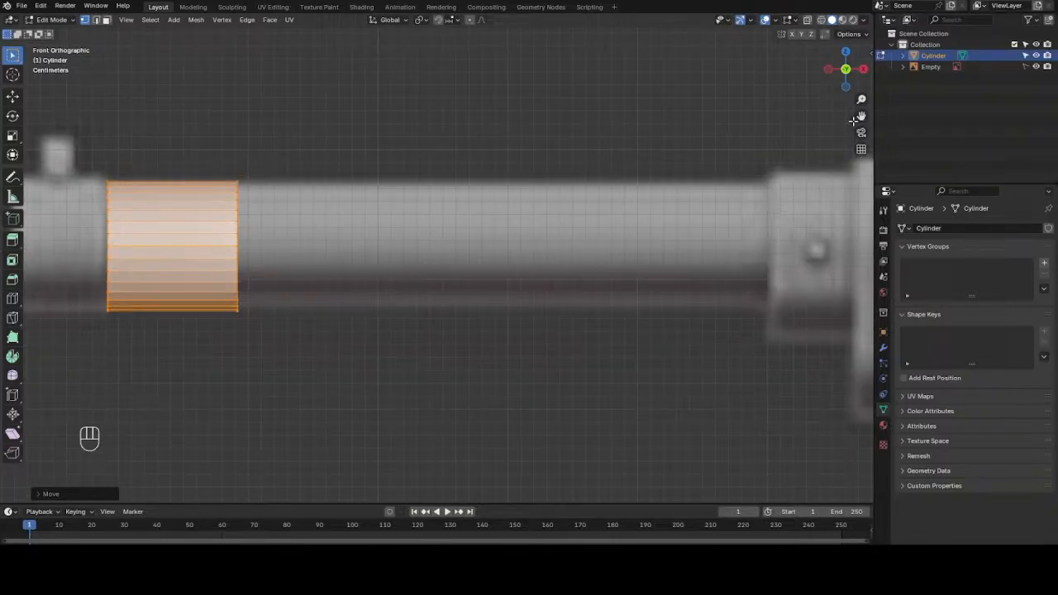
drag(858, 118, 1012, 95)
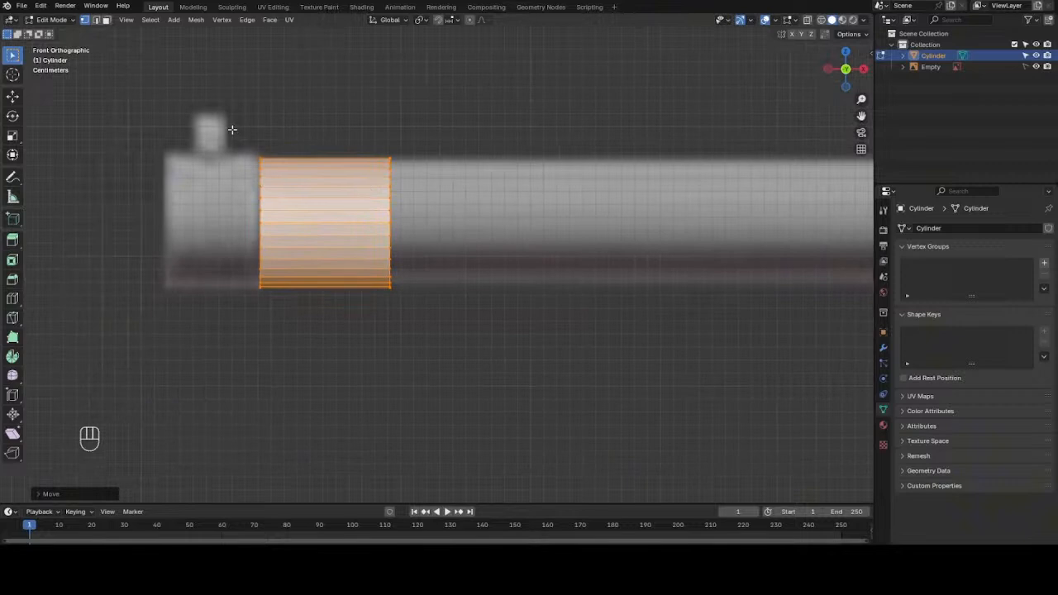
key(alt+z)
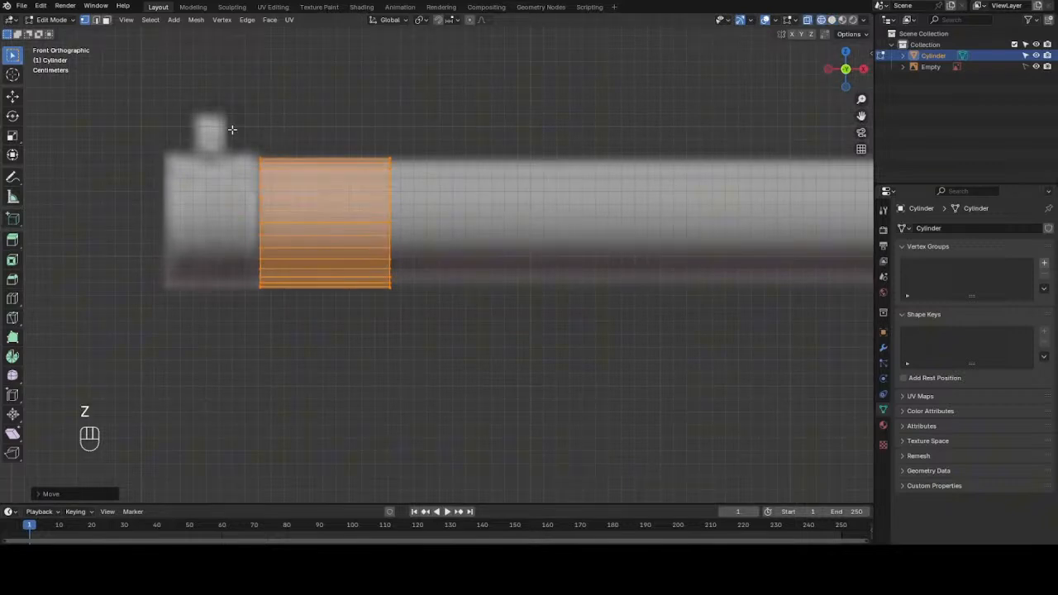
drag(234, 132, 303, 368)
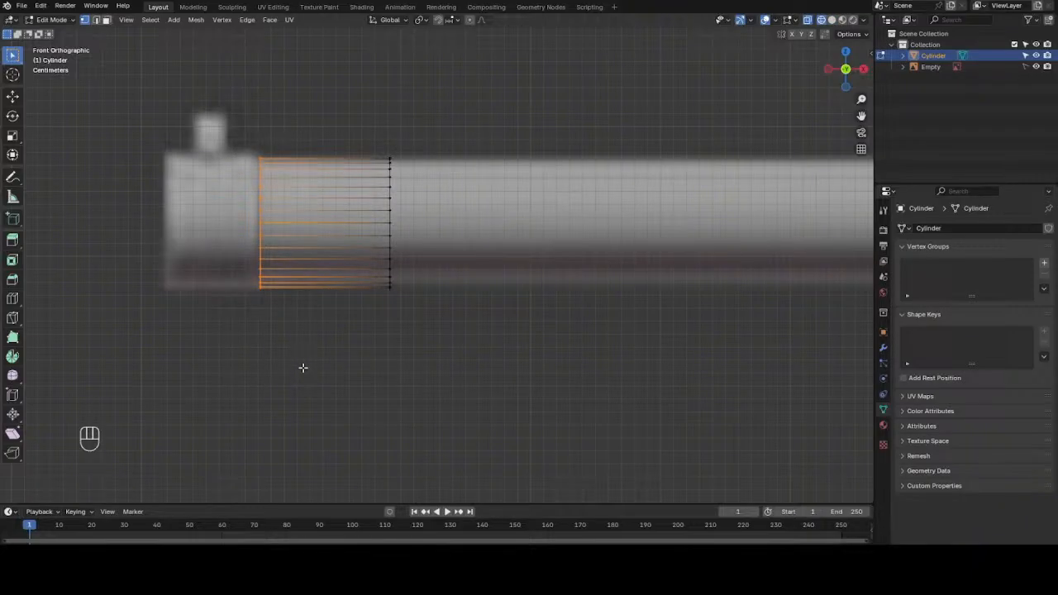
key(g)
key(x)
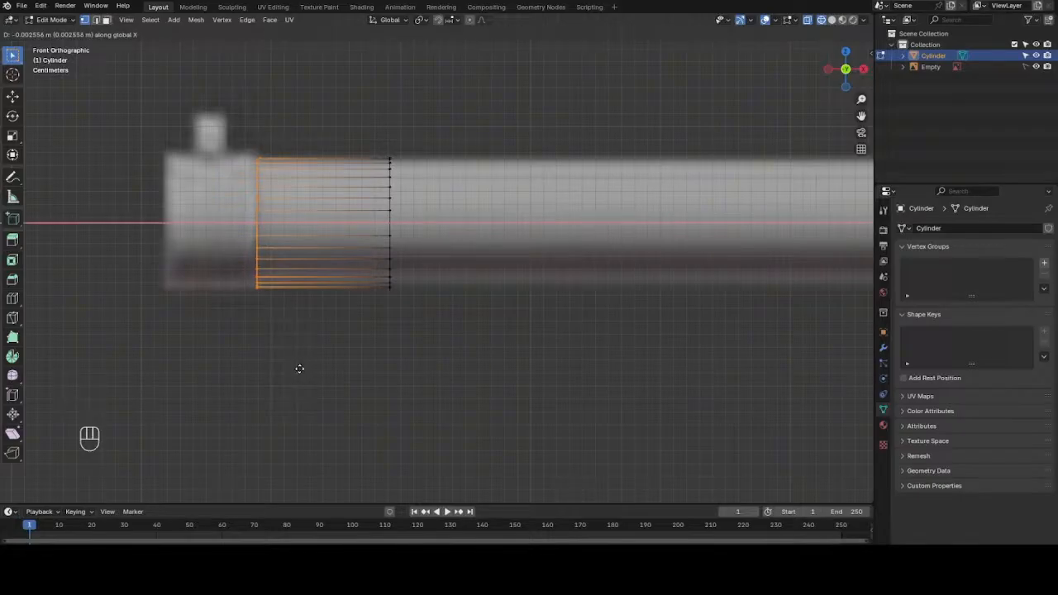
click(301, 368)
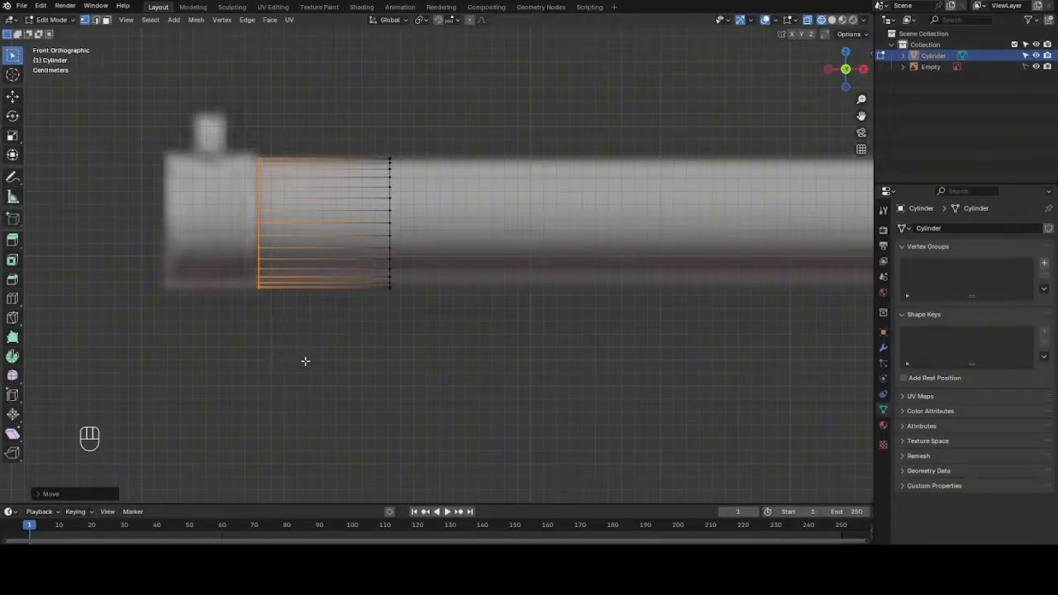
- Extrude the muzzle-side end outward at a scale of about 1.12 and extrude it again along X to the reference muzzle's tip
key(e)
key(s)
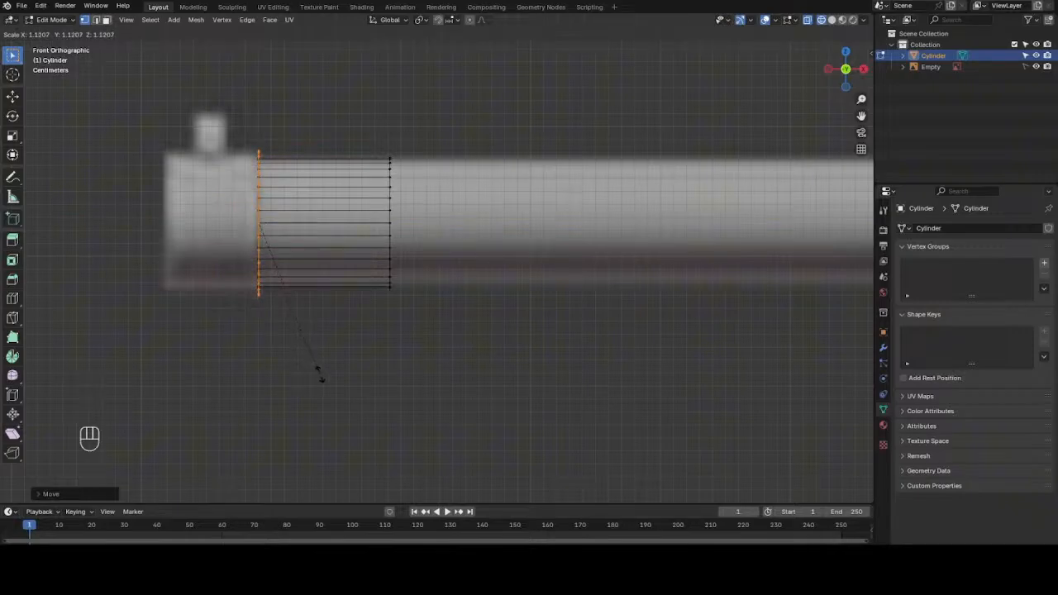
click(321, 378)
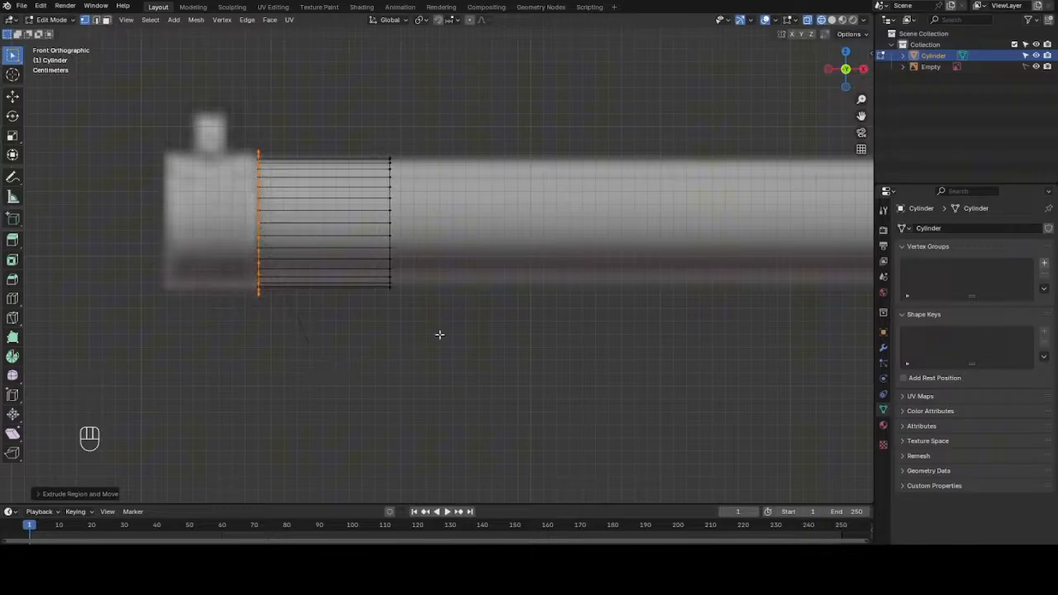
key(e)
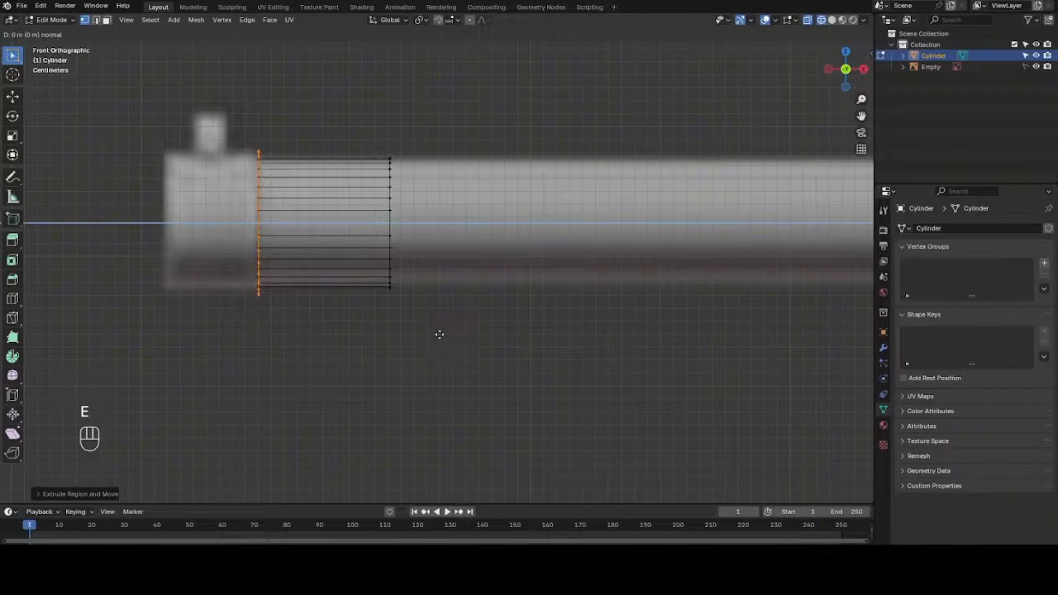
key(x)
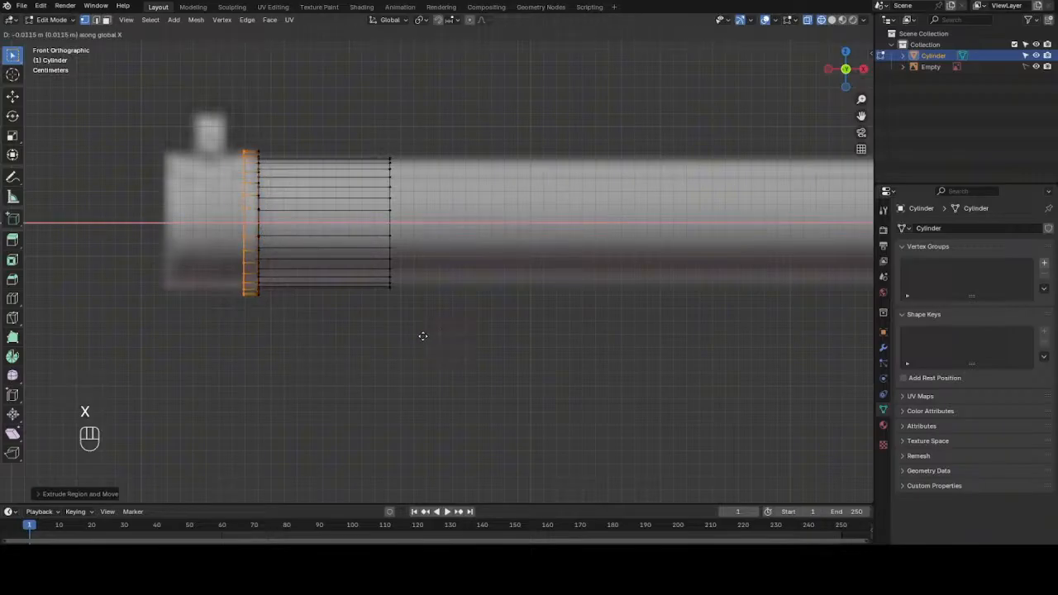
click(351, 341)
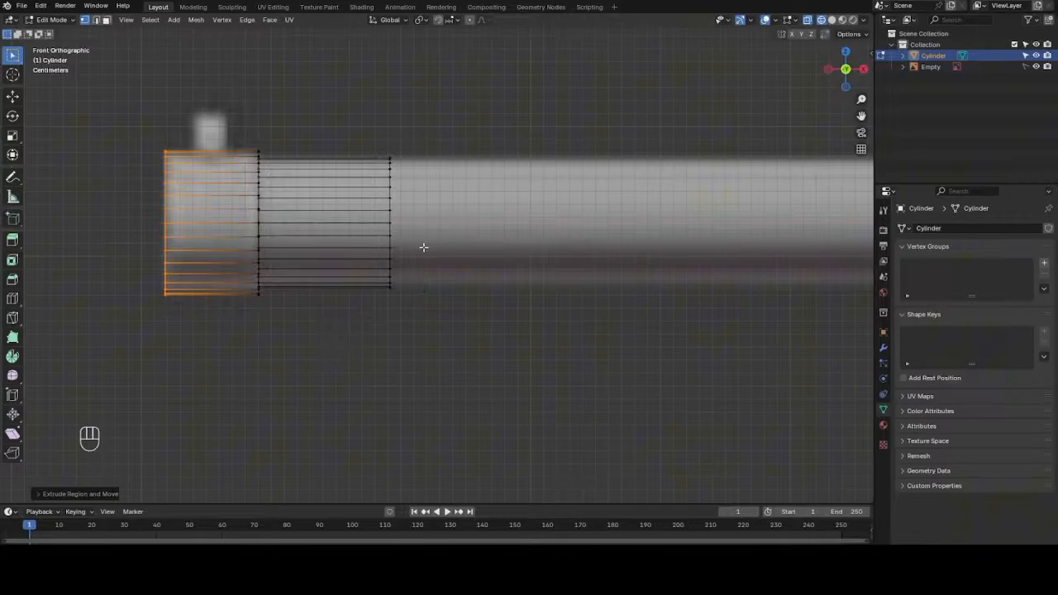
- Select the cylinder's rear end vertices and move them along X to the collar in front of the handguard
scroll(643, 176, down, 2)
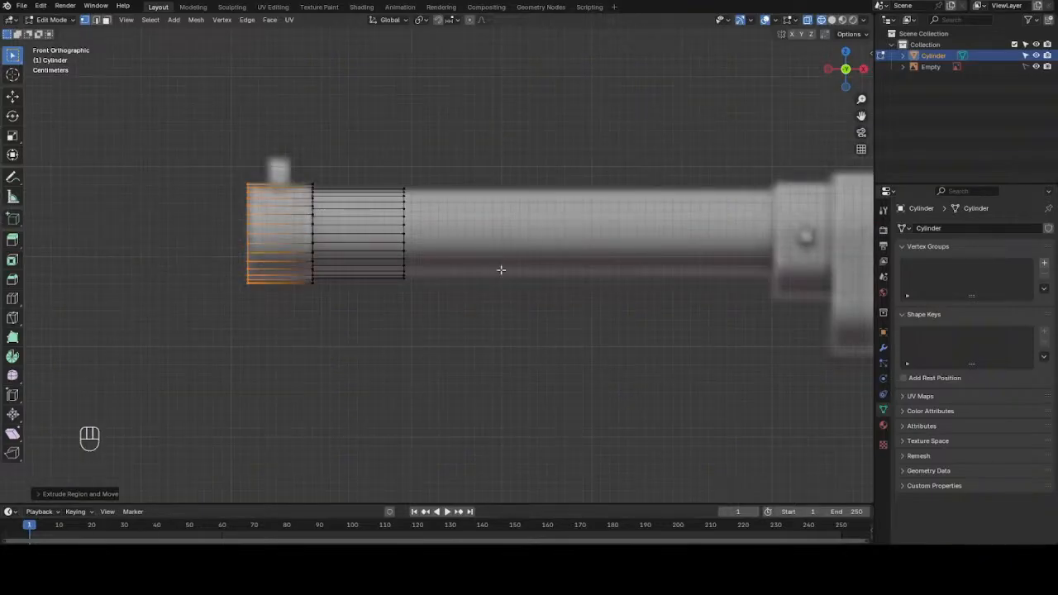
drag(382, 156, 441, 332)
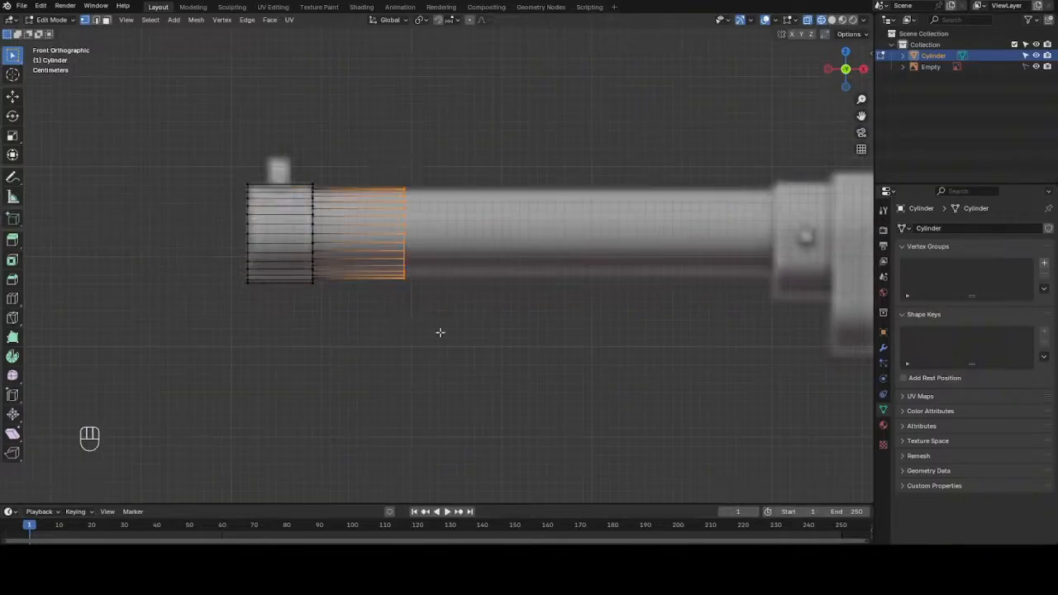
key(g)
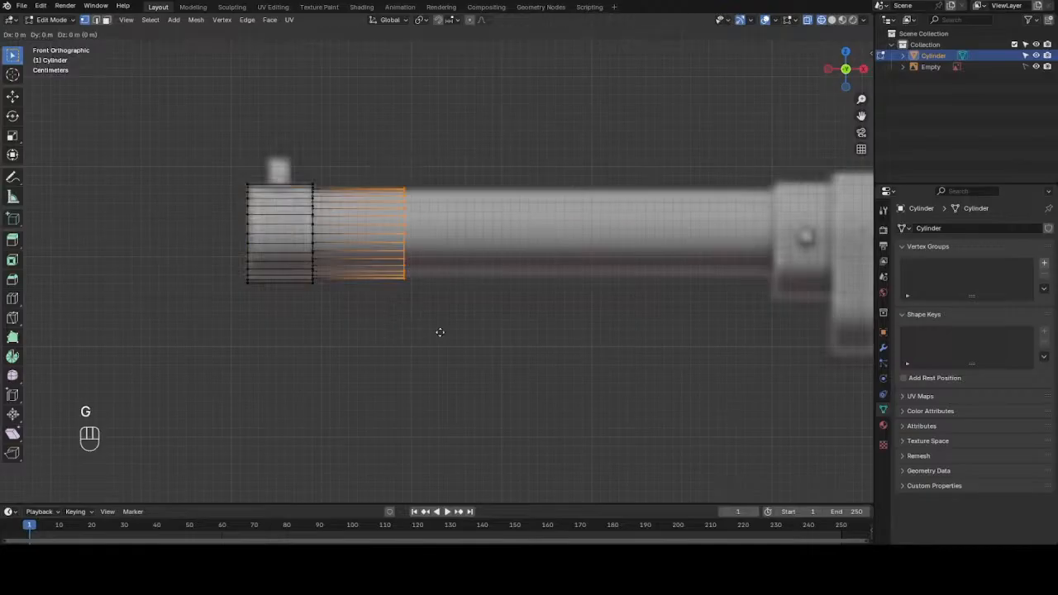
key(x)
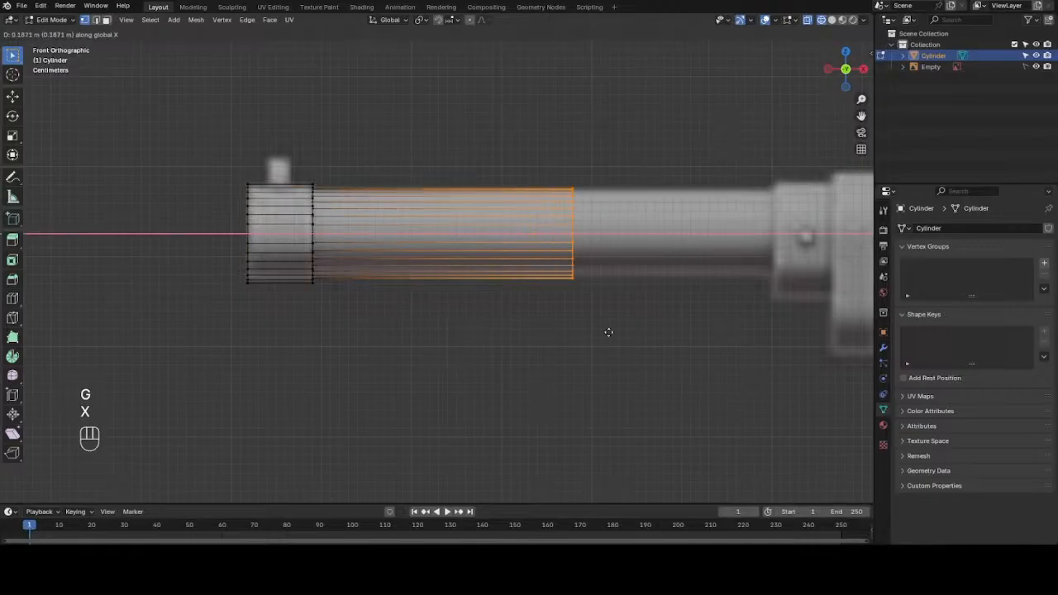
click(811, 330)
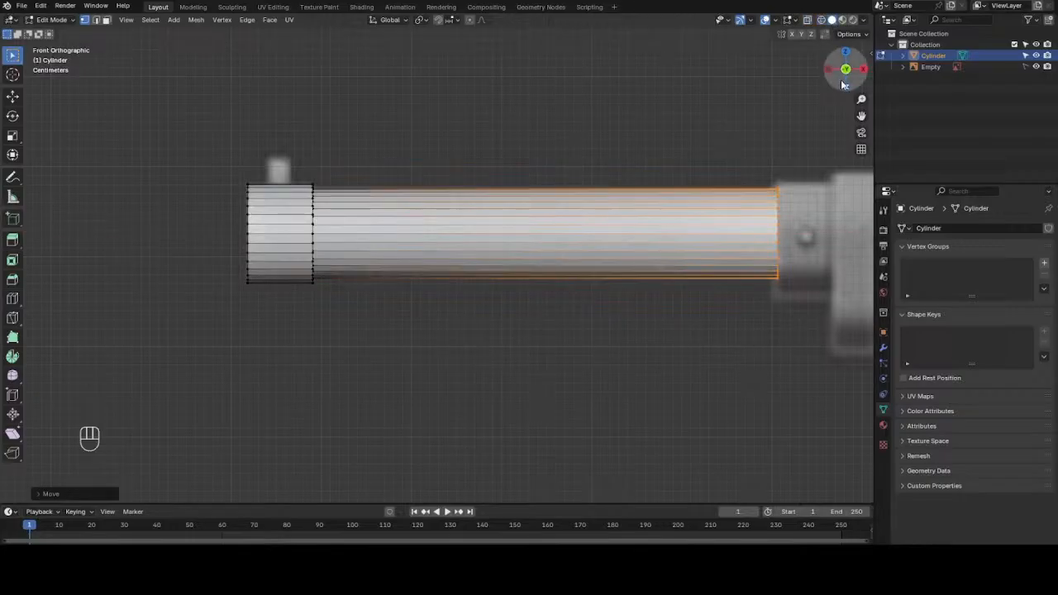
- Inset the muzzle's front end face to leave a thin rim around the bore
drag(845, 70, 823, 83)
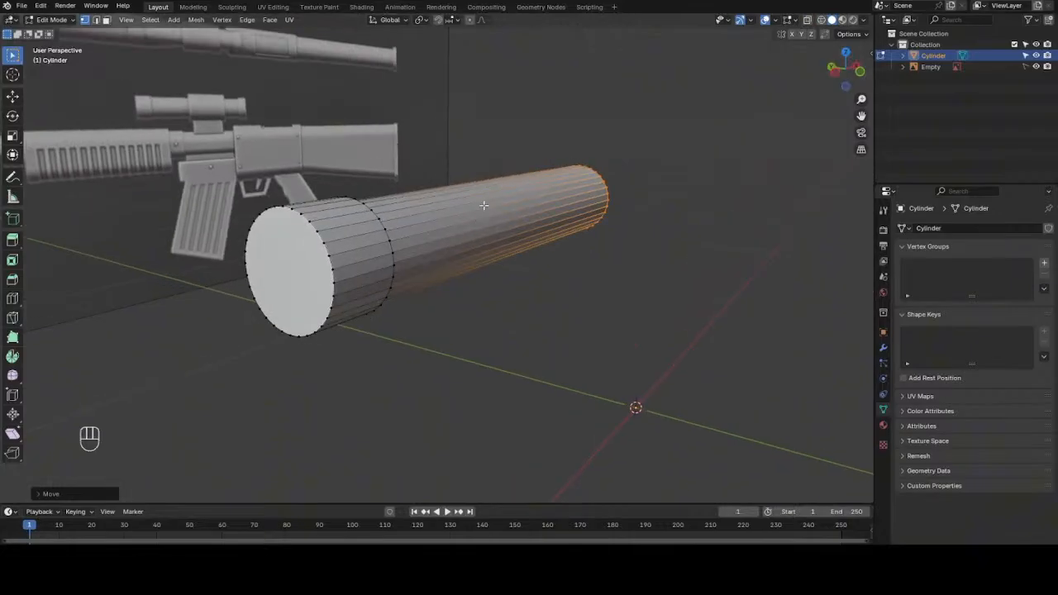
key(3)
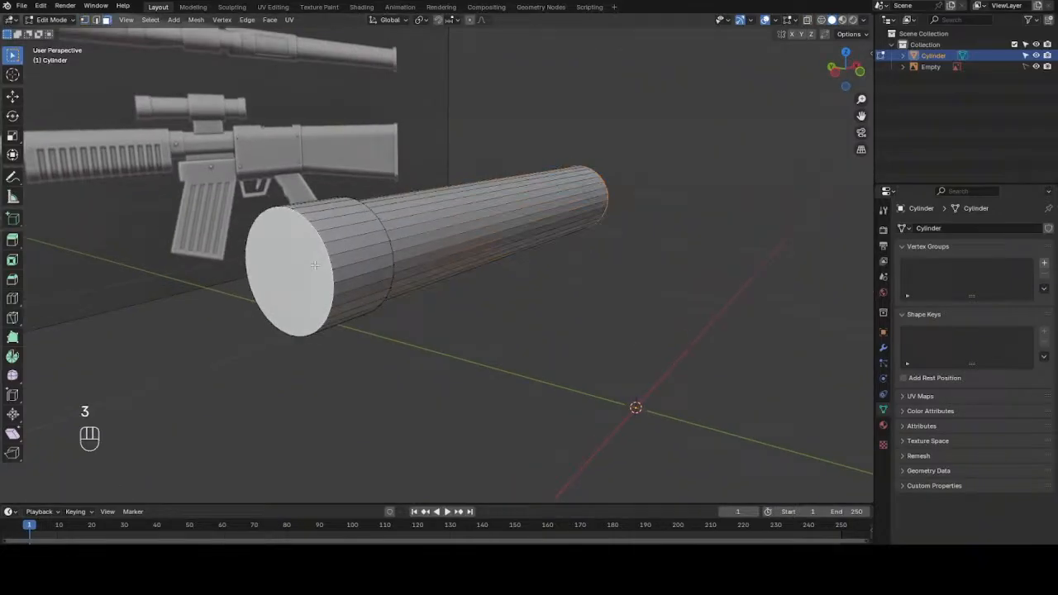
click(320, 262)
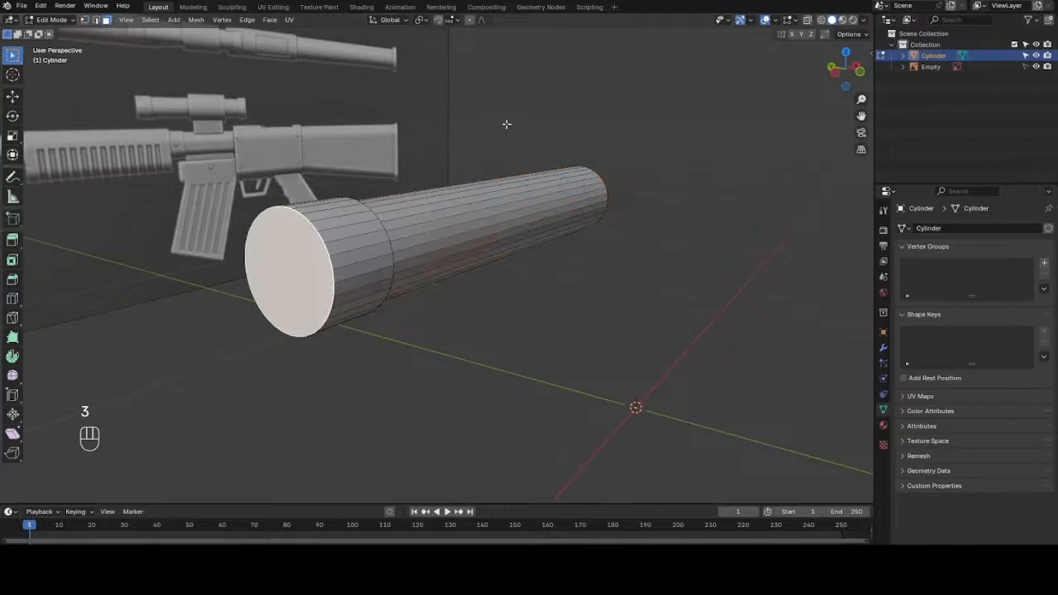
key(i)
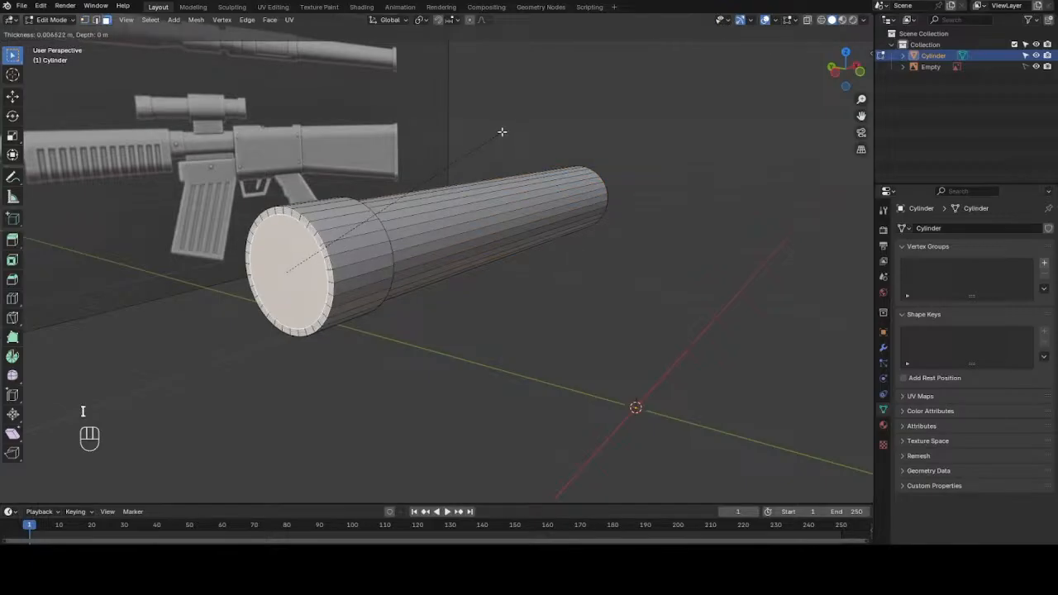
click(500, 134)
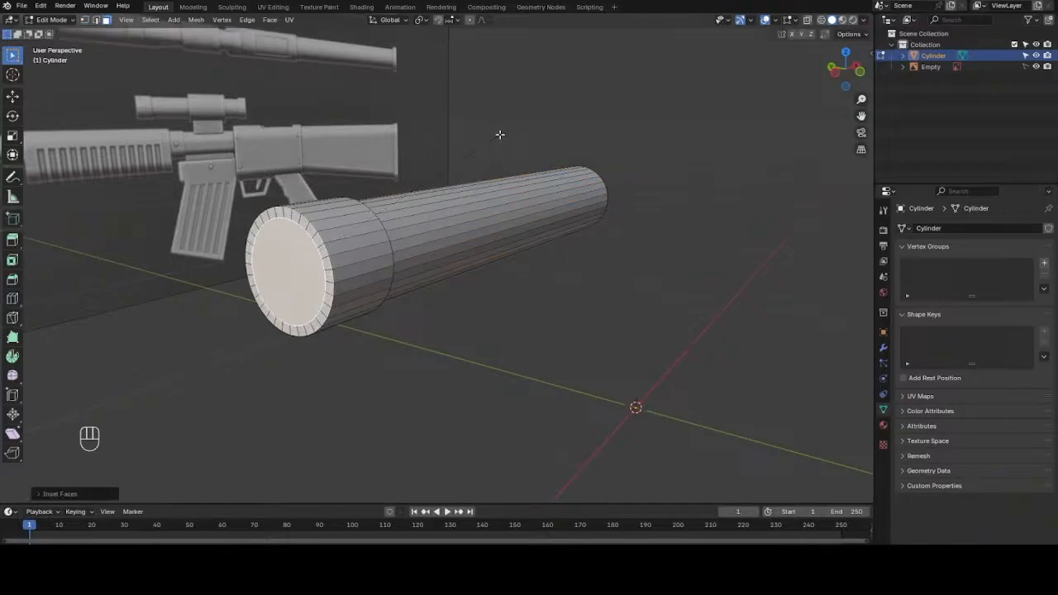
- Extrude the inset muzzle face inward to hollow the bore and delete the face at its inner end
key(e)
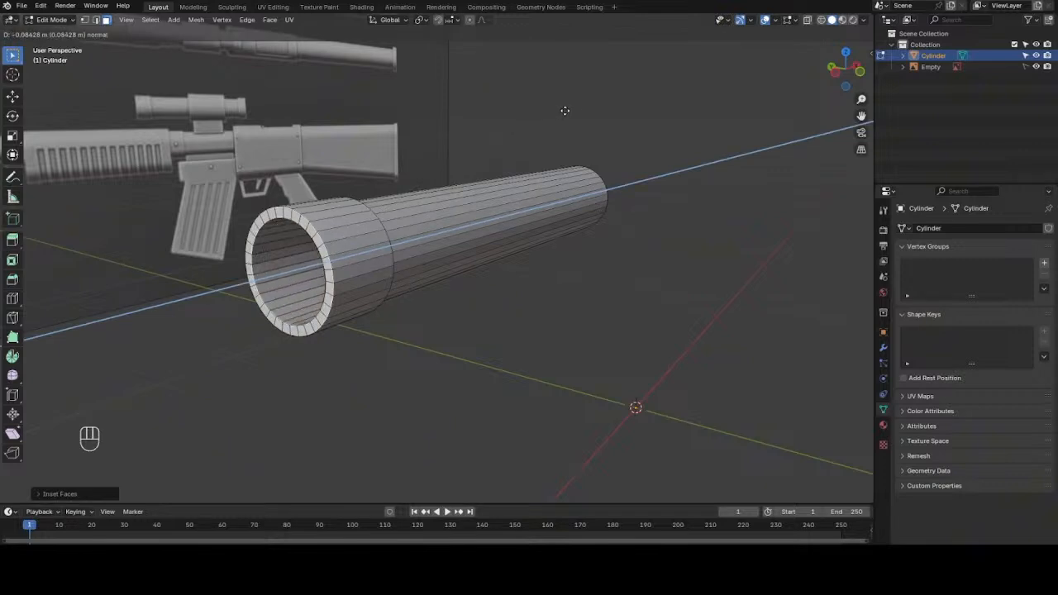
click(646, 83)
key(x)
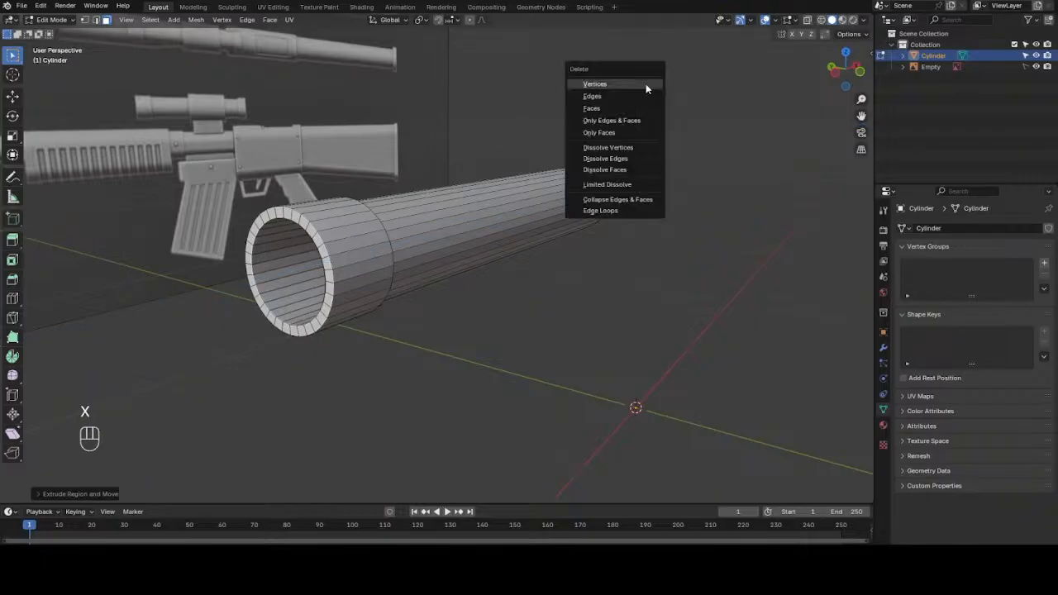
click(608, 106)
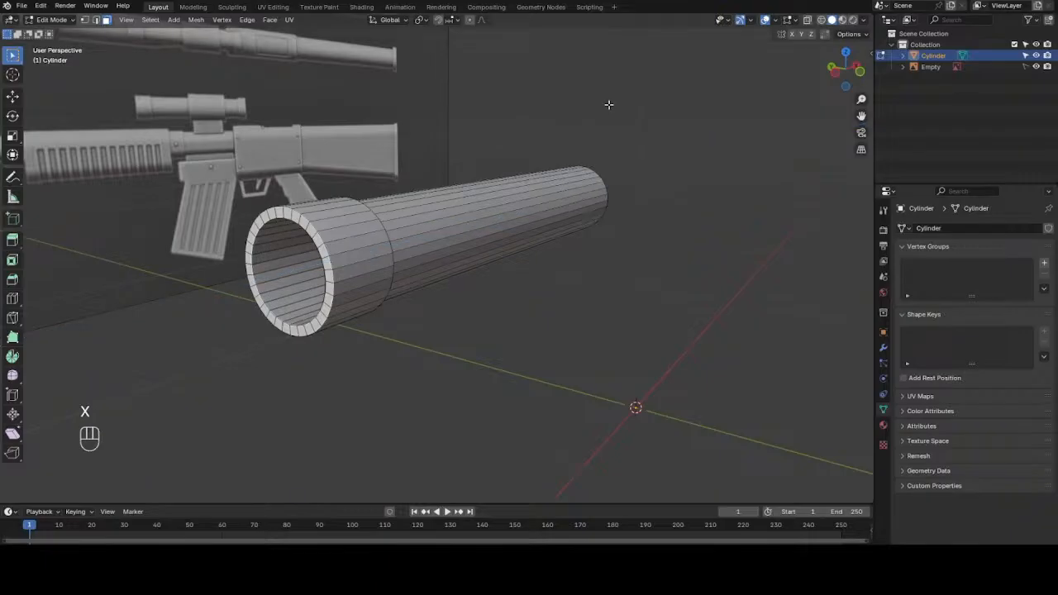
- Delete the flat end face at the barrel's rear
mouse_move(847, 71)
mouse_down()
mouse_move(802, 74)
mouse_move(828, 50)
mouse_move(836, 81)
mouse_move(793, 103)
mouse_move(833, 87)
mouse_up()
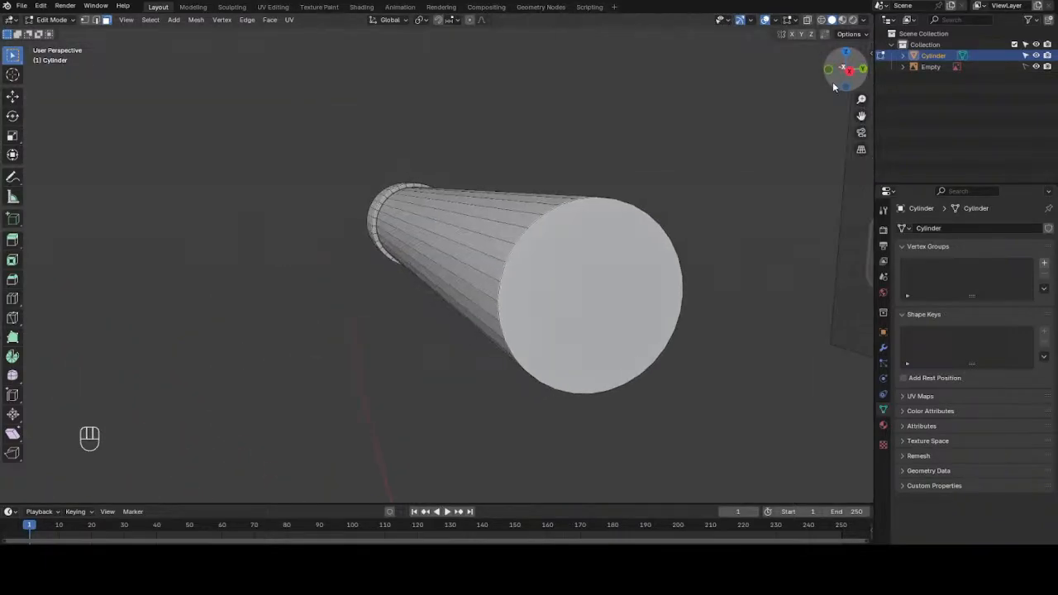
click(586, 277)
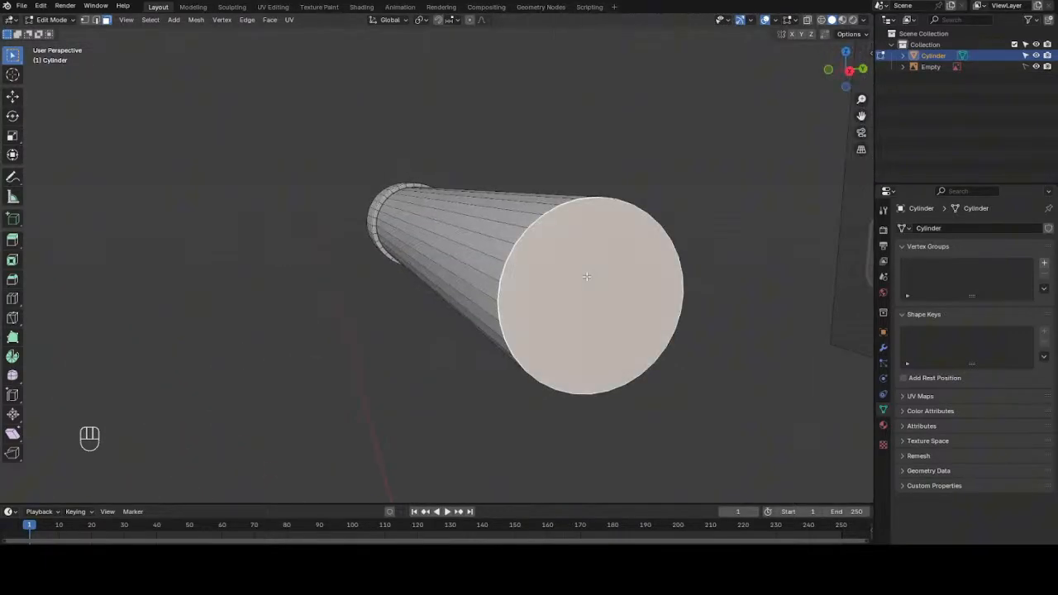
key(x)
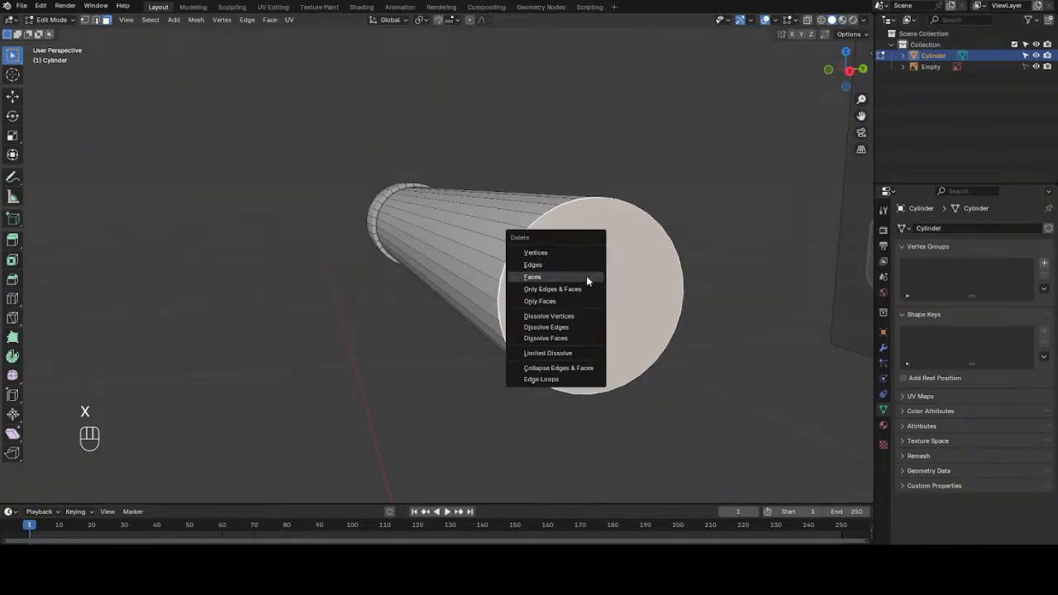
click(586, 276)
- Bevel the muzzle's inner and outer rim edge loops and both edge loops of the step behind it with two segments, about 0.001 m wide
drag(846, 69, 769, 81)
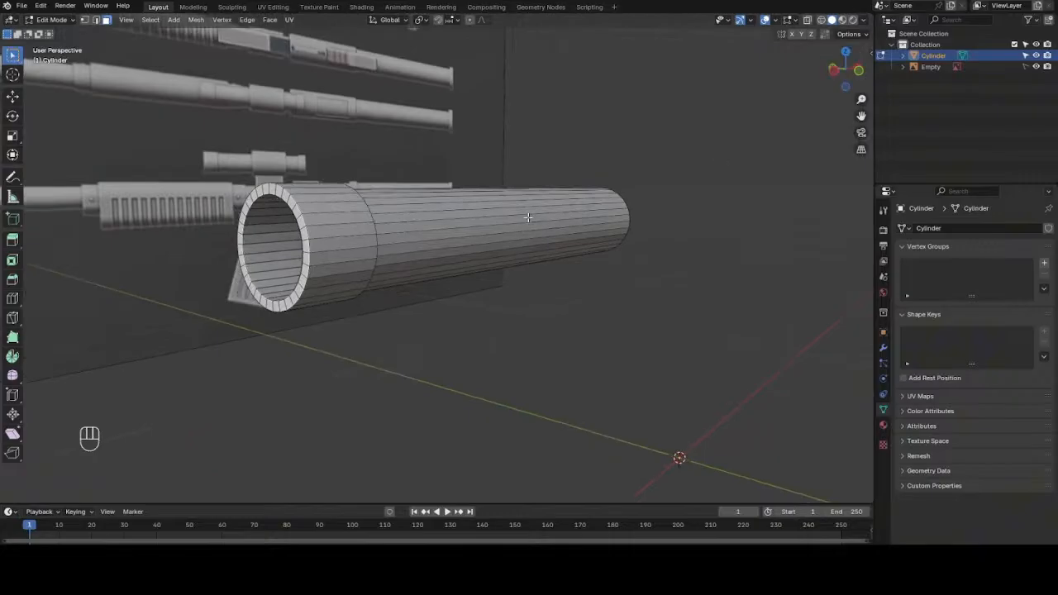
key(2)
scroll(319, 250, up, 2)
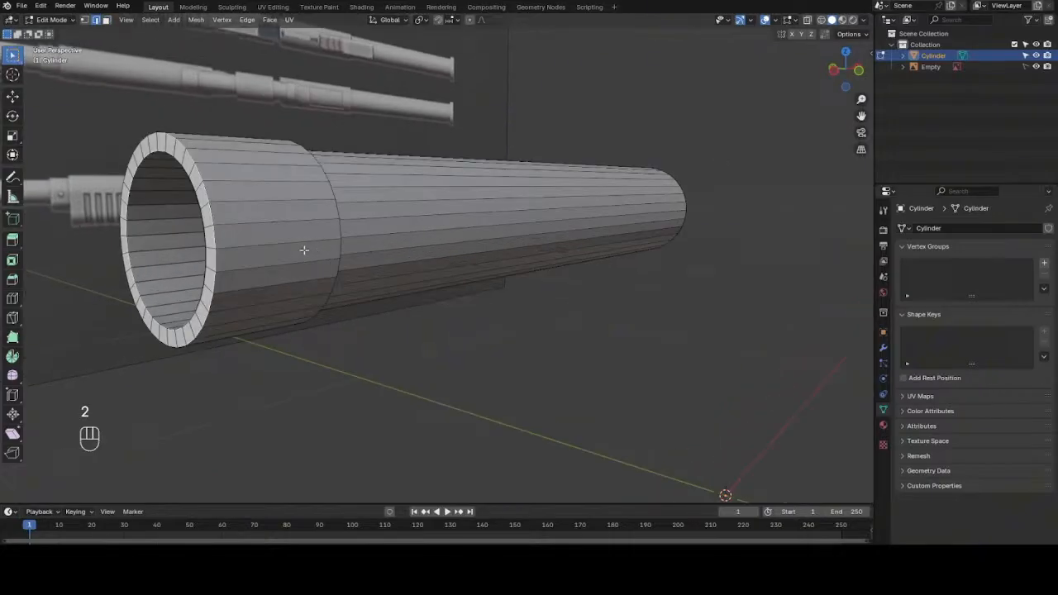
alt+shift+click(206, 241)
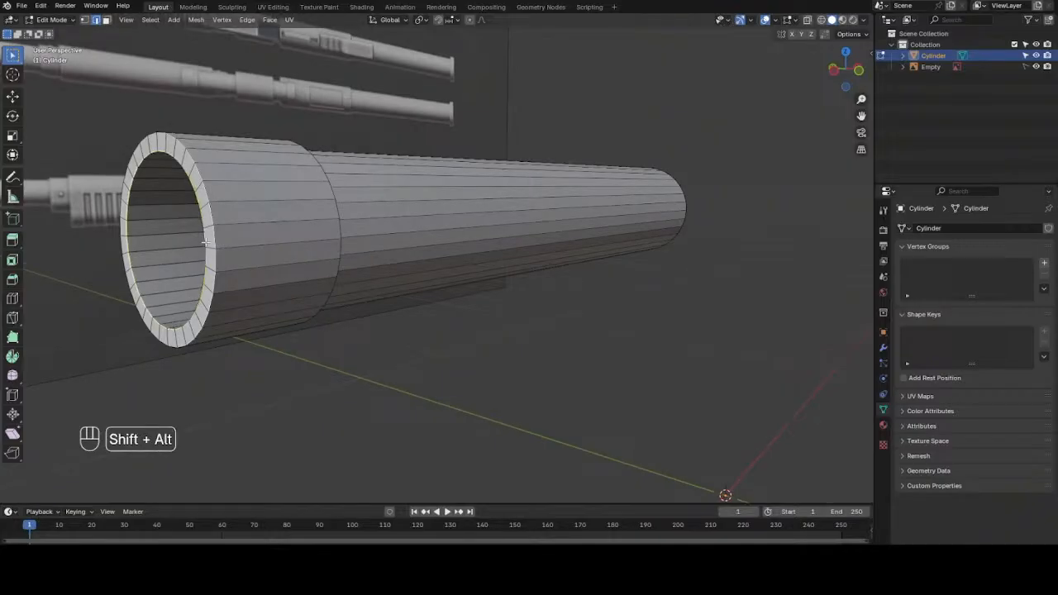
alt+shift+click(213, 239)
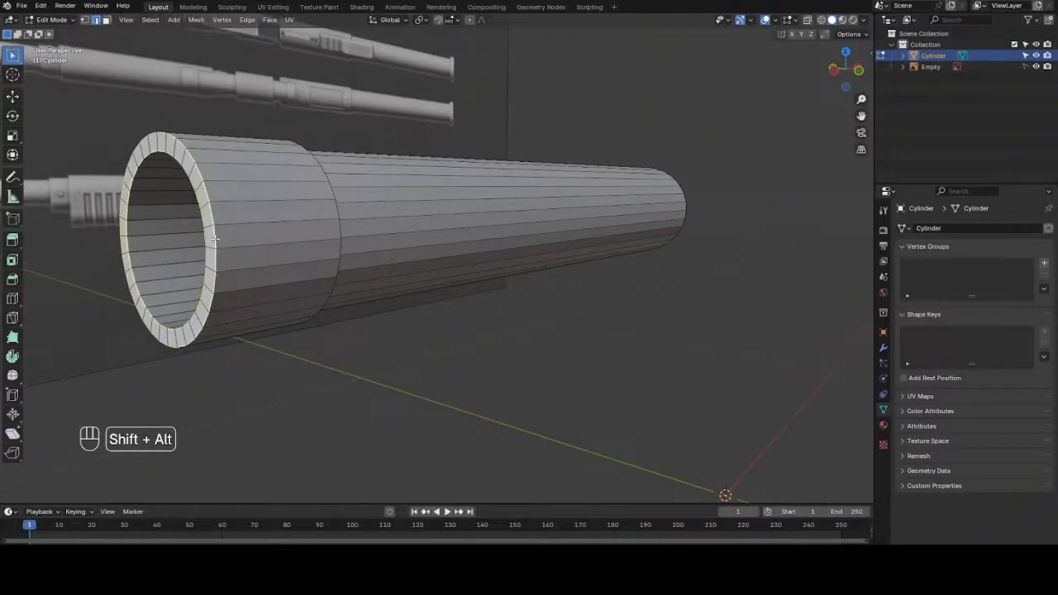
alt+shift+click(341, 225)
drag(846, 73, 843, 87)
scroll(223, 254, up, 2)
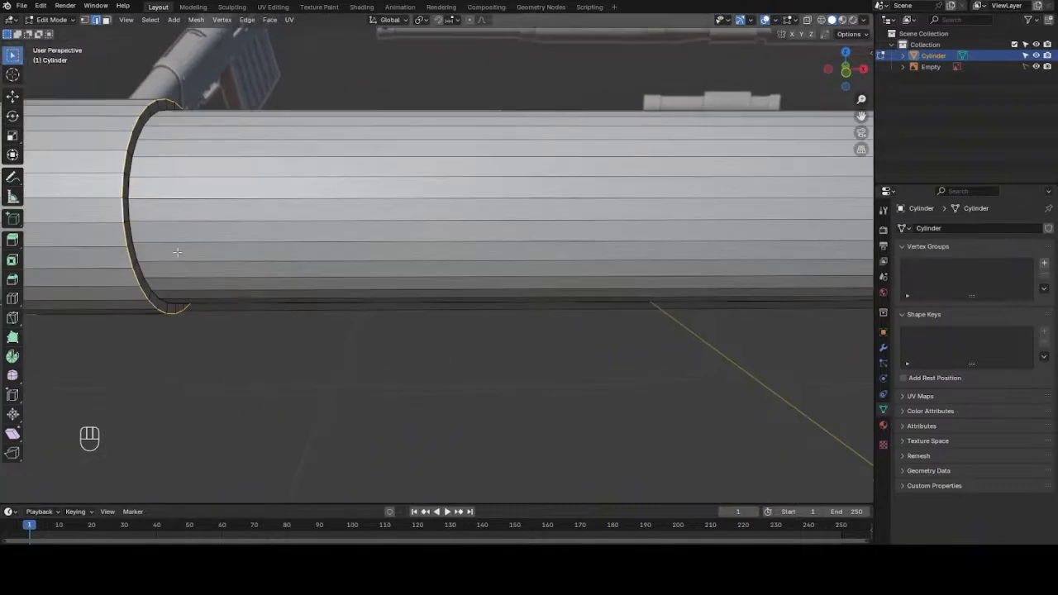
alt+shift+click(130, 240)
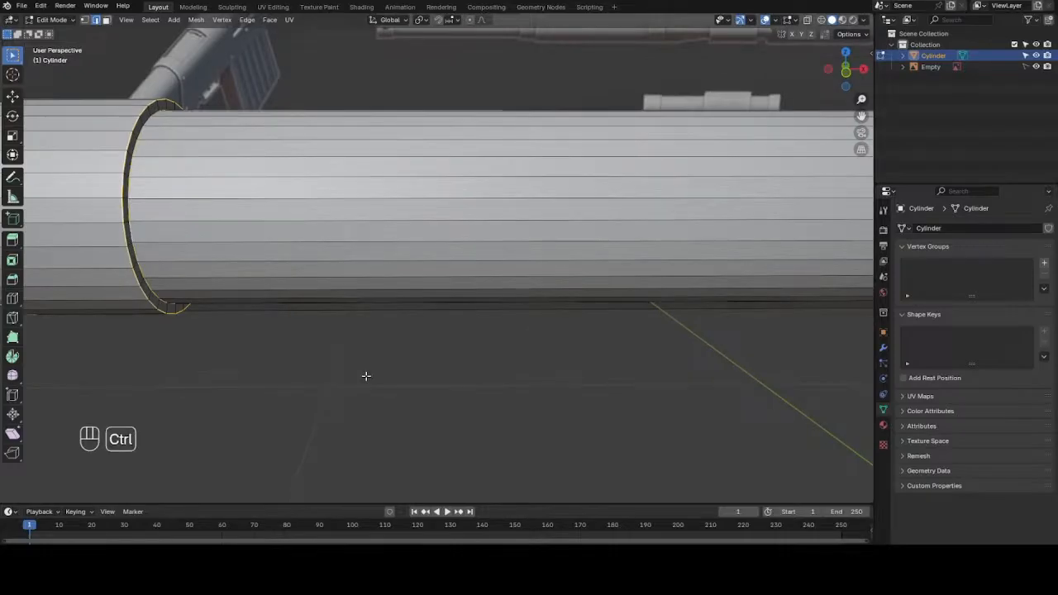
key(ctrl+b)
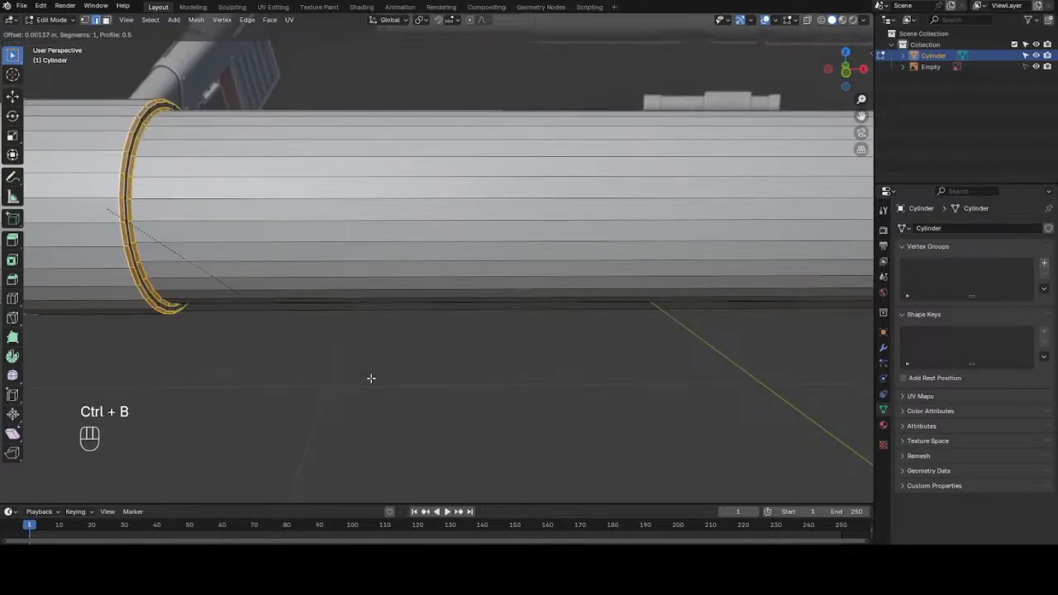
scroll(371, 379, up, 1)
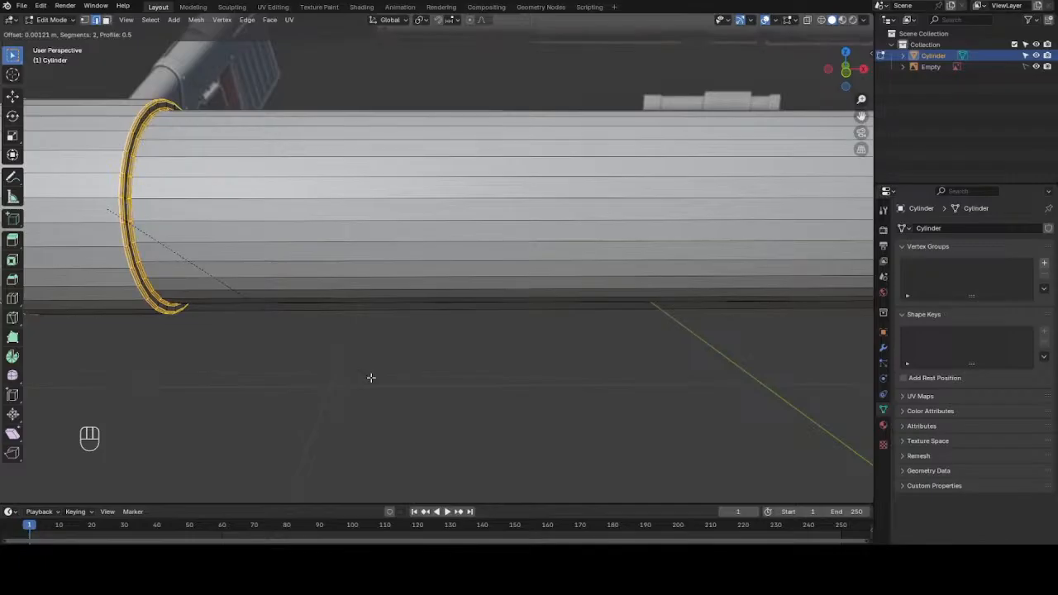
click(377, 355)
click(376, 355)
- Return to Object Mode and apply Shade Smooth to the barrel
scroll(377, 353, down, 4)
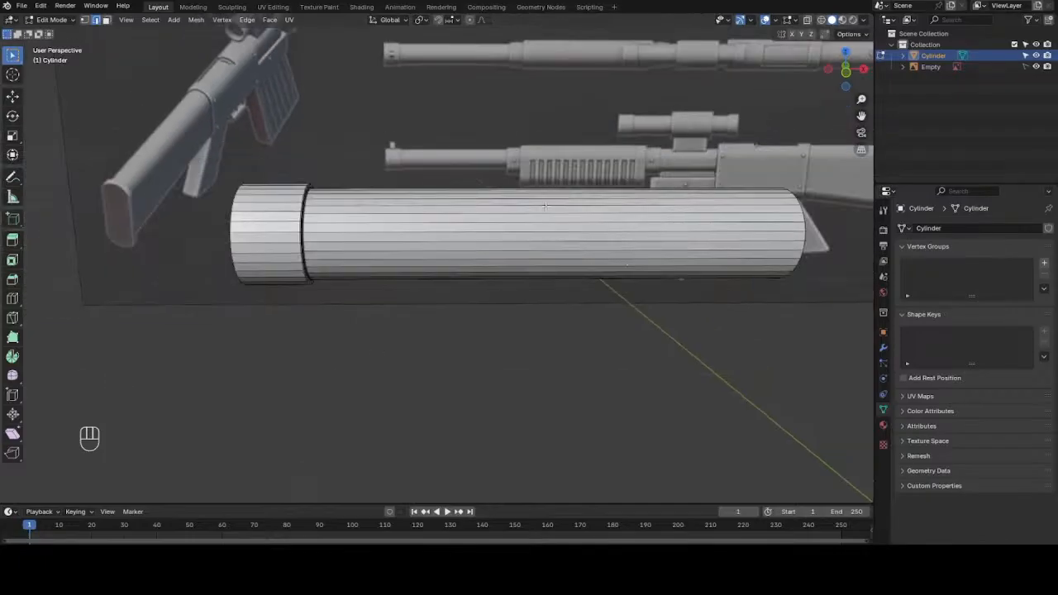
key(Tab)
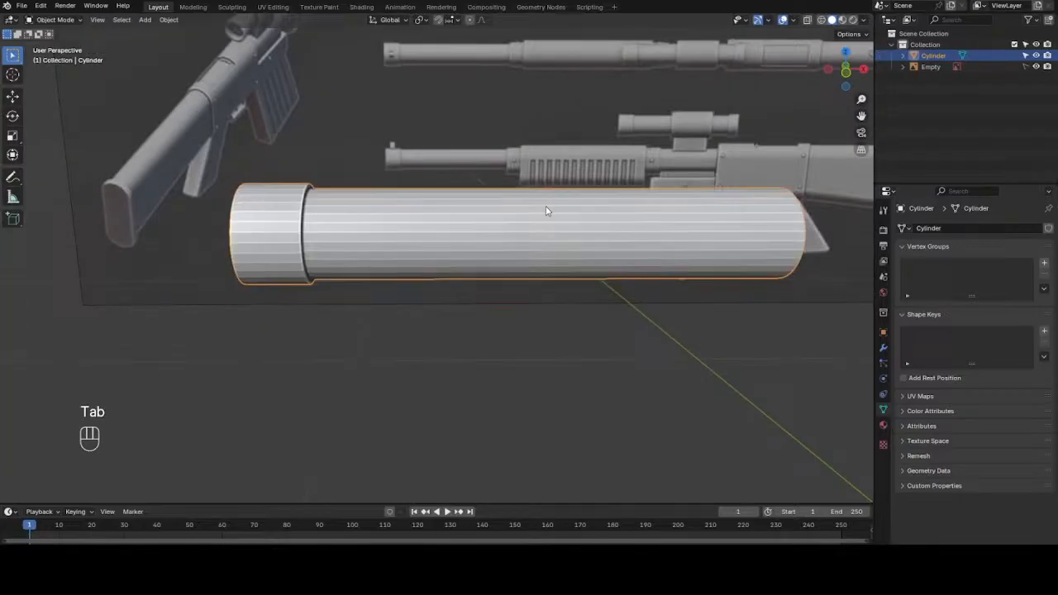
right_click(545, 210)
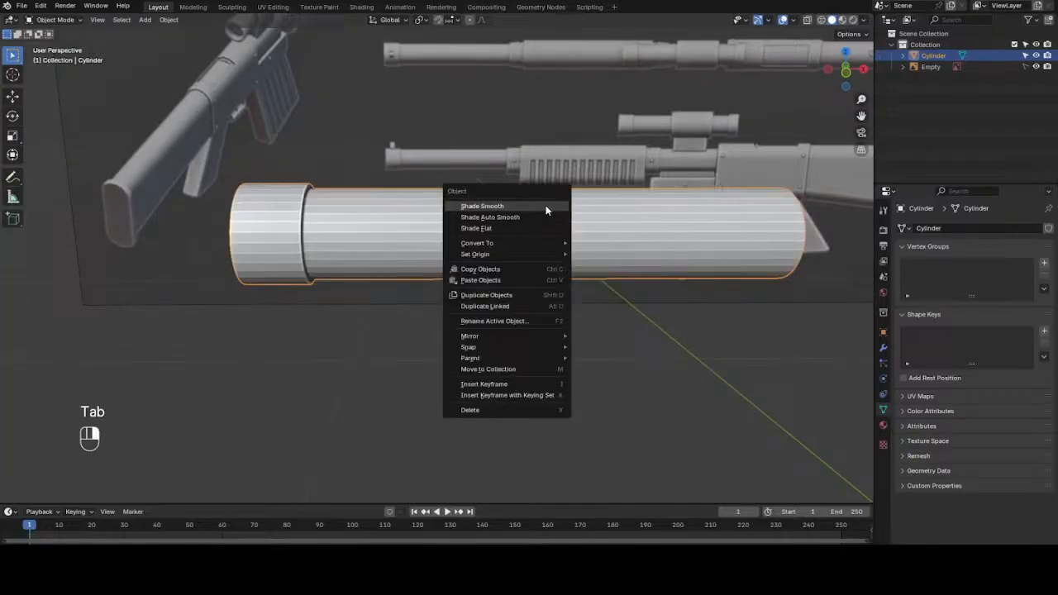
click(546, 207)
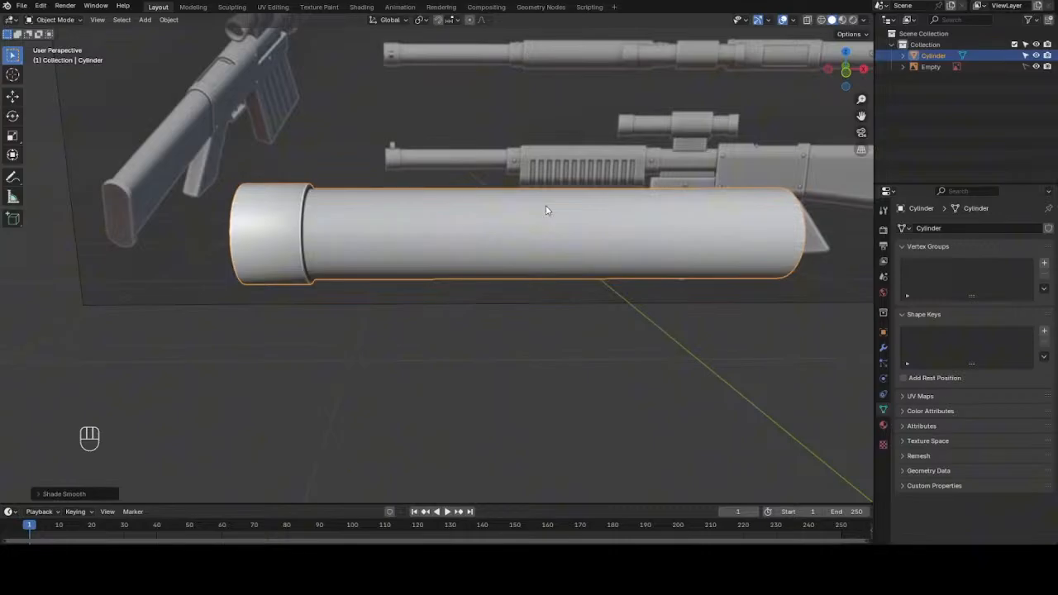
- Duplicate the muzzle's outer rim edge loop and move the copy about 0.016 m along negative X, in front of the muzzle
key(Tab)
key(KP_1)
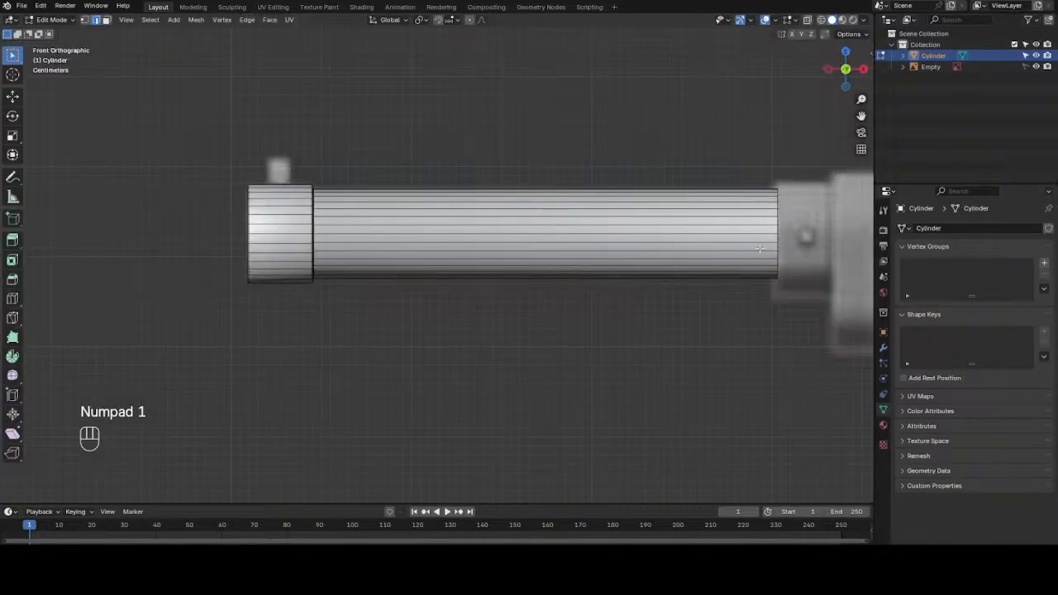
drag(848, 82, 844, 83)
key(KP_1)
scroll(265, 162, up, 3)
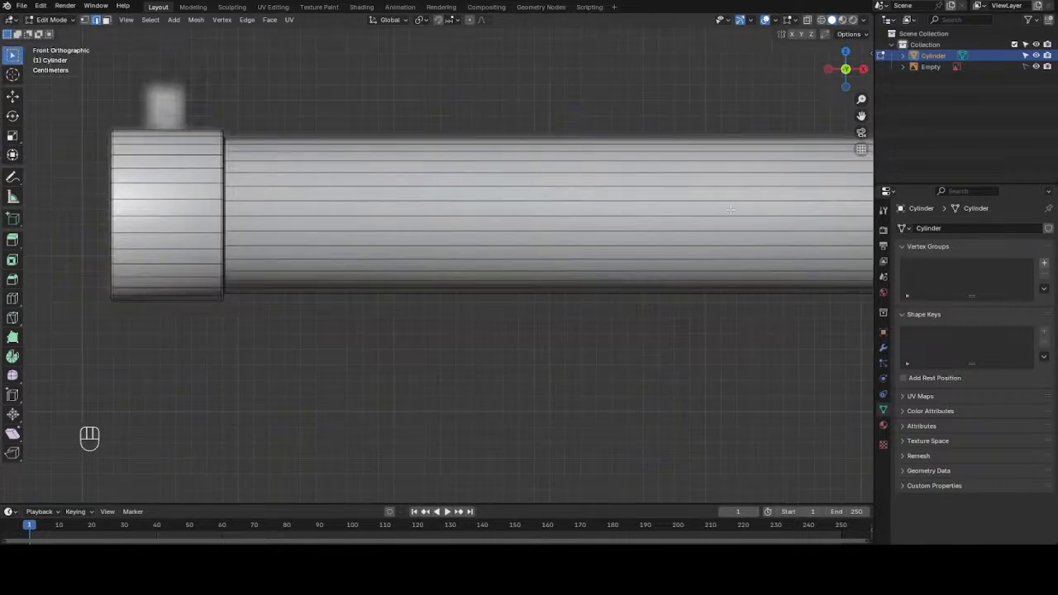
drag(861, 116, 761, 55)
drag(833, 84, 856, 99)
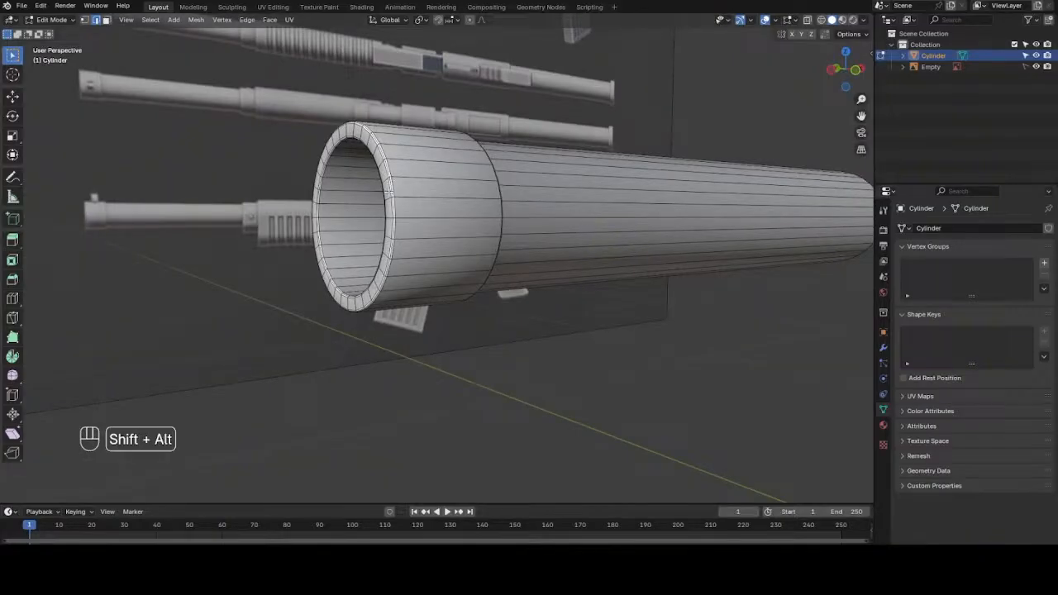
alt+shift+click(390, 190)
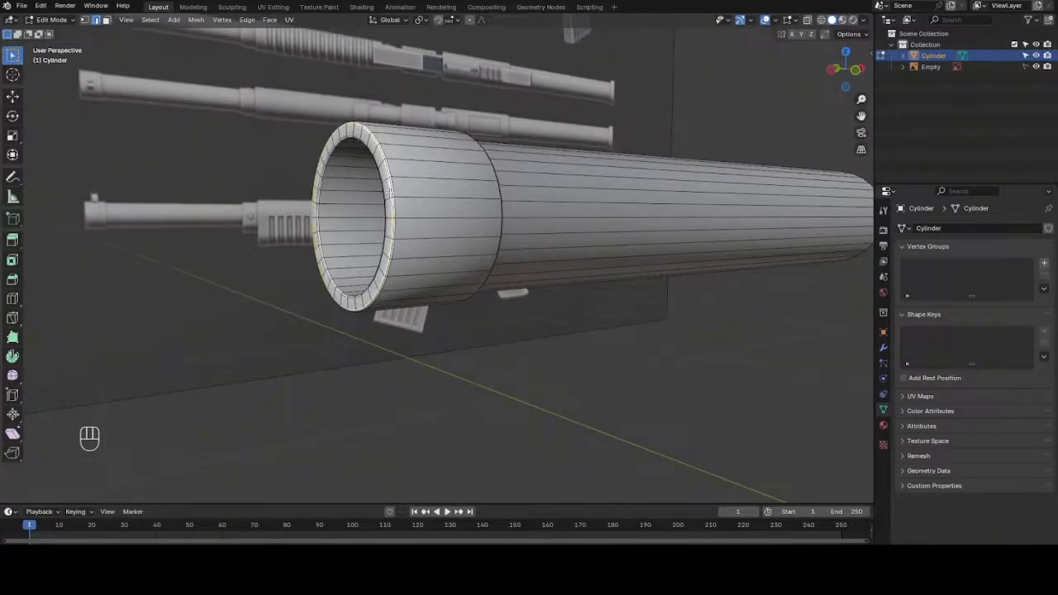
key(shift+d)
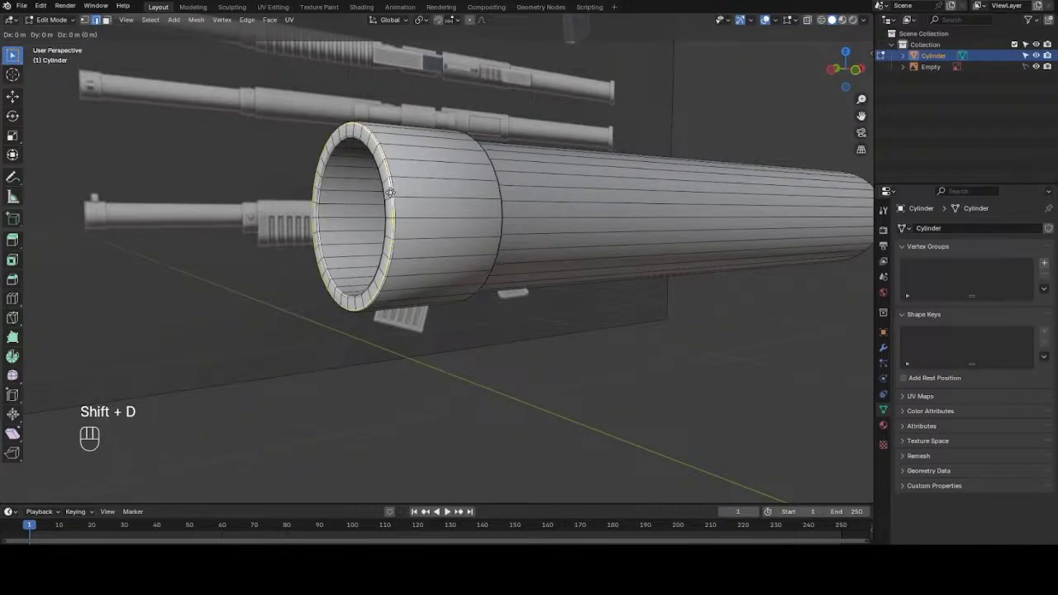
right_click(362, 199)
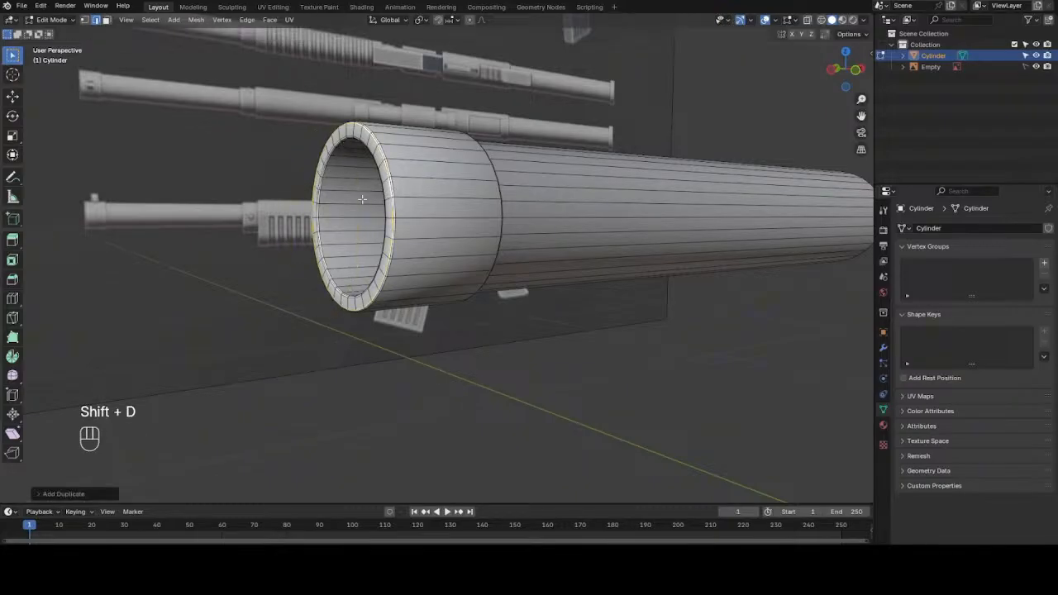
key(g)
key(x)
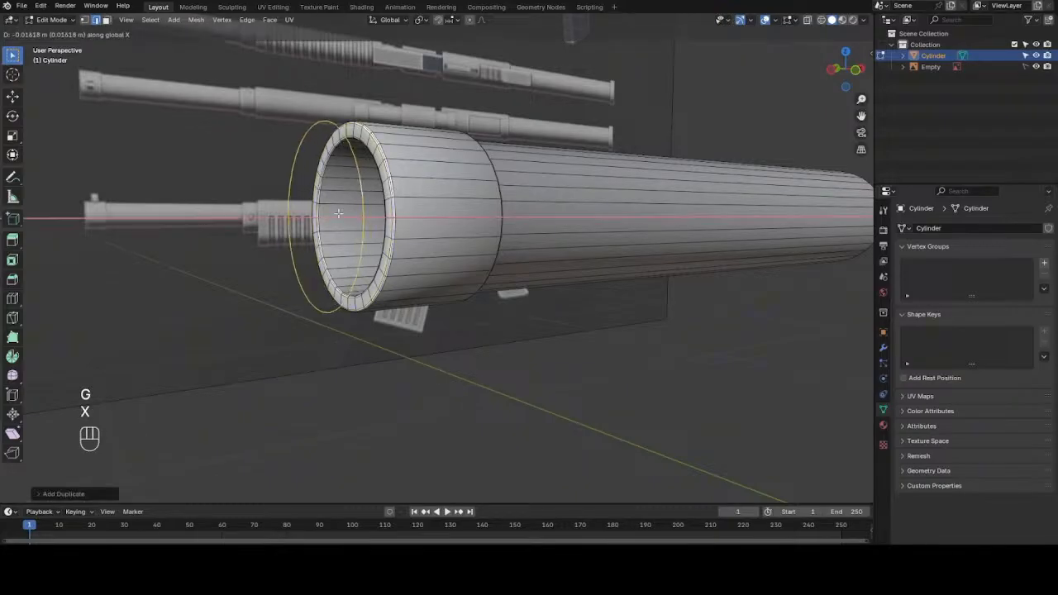
click(339, 214)
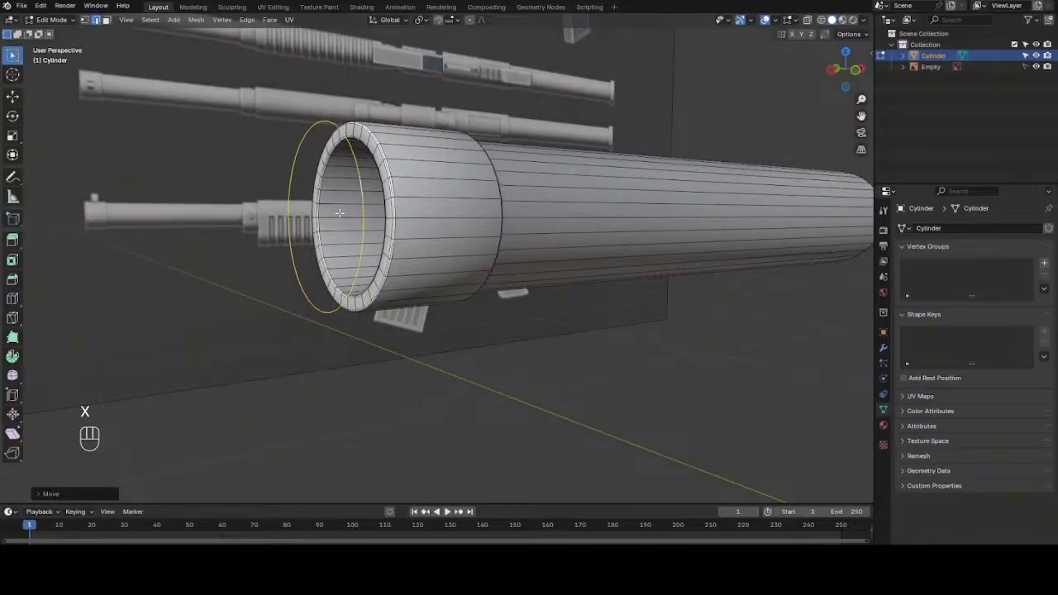
- Separate the duplicated ring into its own object and open that object in Edit Mode
key(p)
click(290, 213)
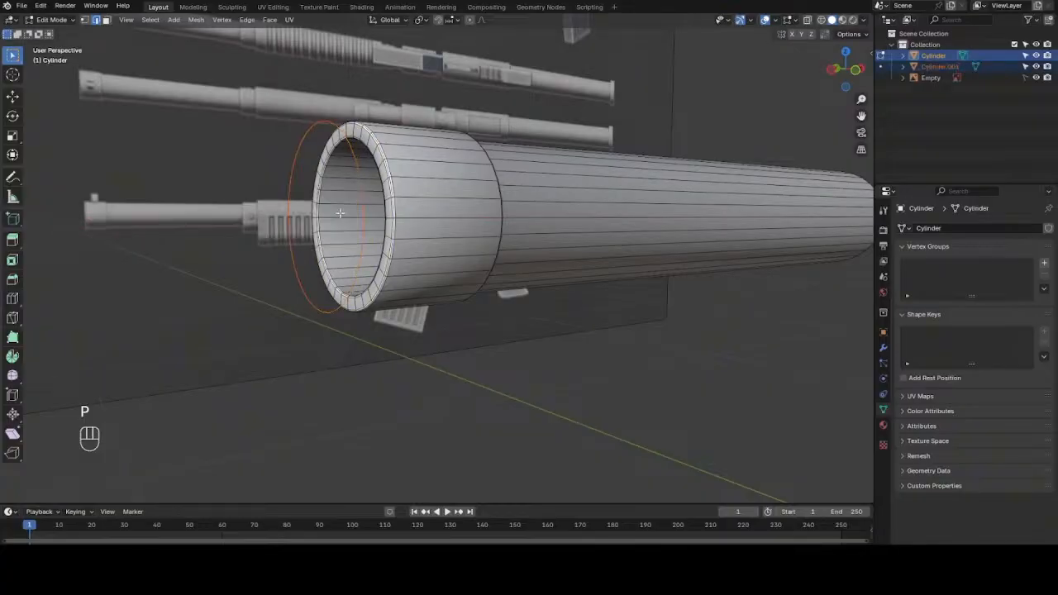
key(Tab)
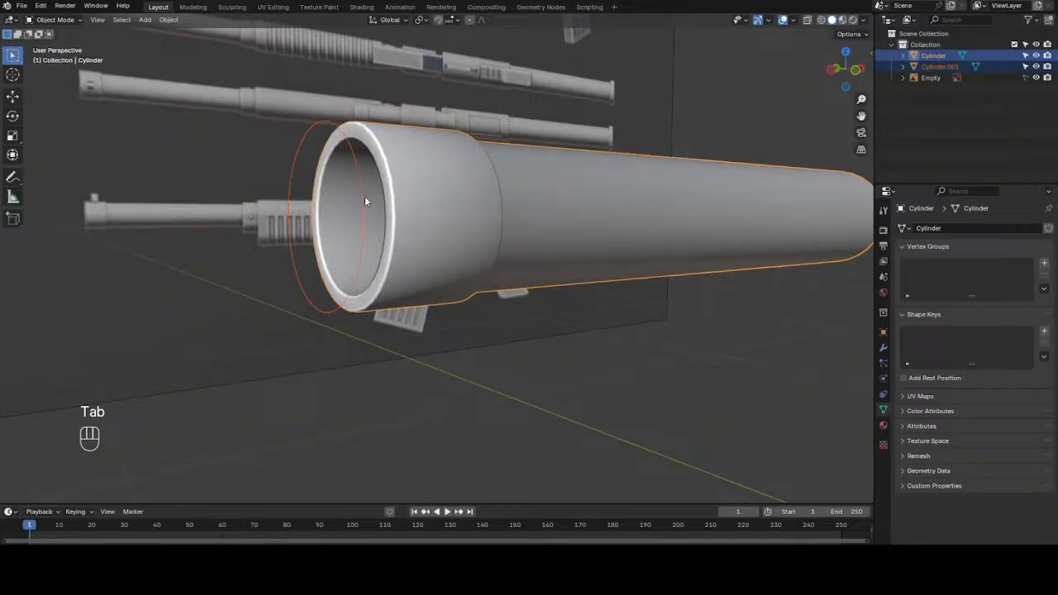
click(363, 196)
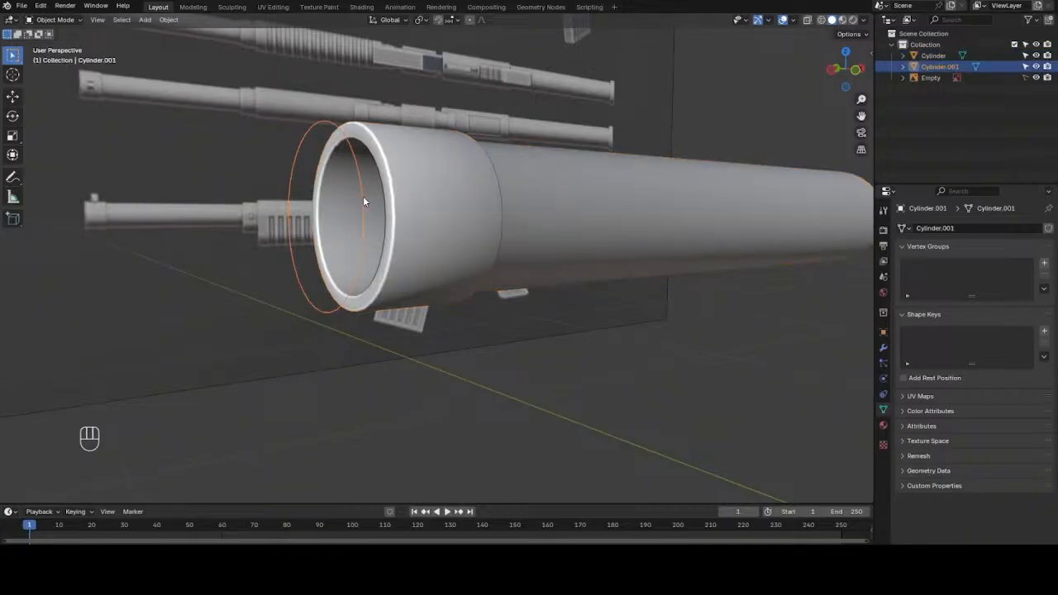
key(Tab)
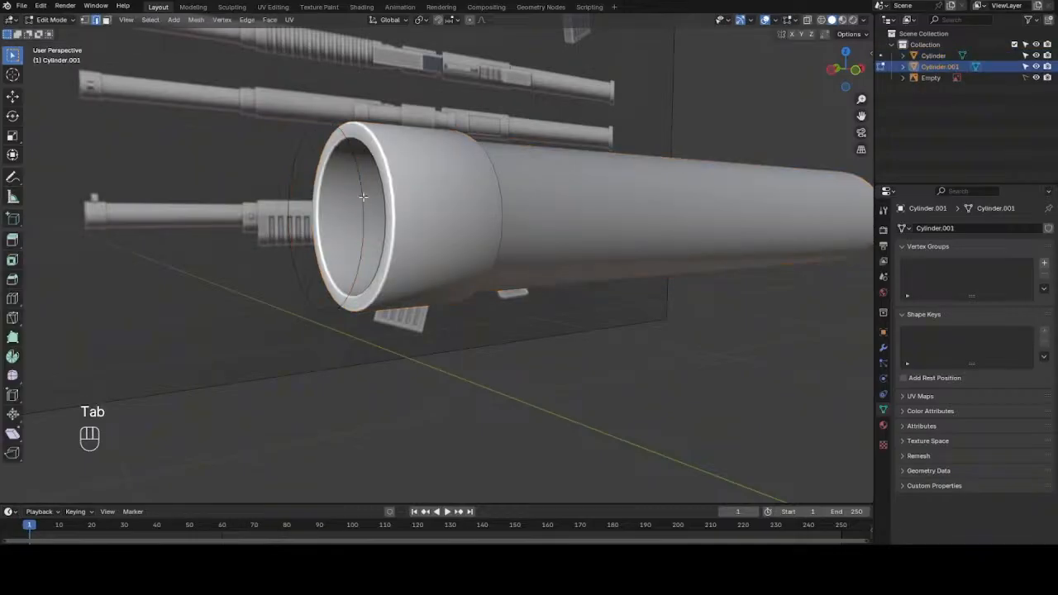
- Move the whole ring along X back over the muzzle, to the front edge of the reference's front sight
key(KP_1)
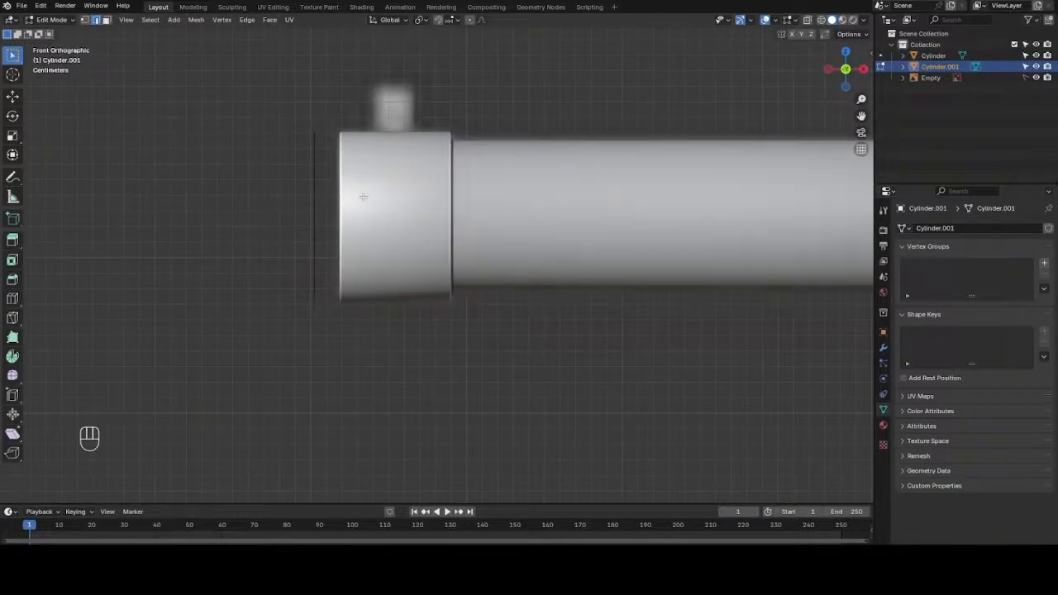
key(g)
key(x)
click(363, 196)
key(a)
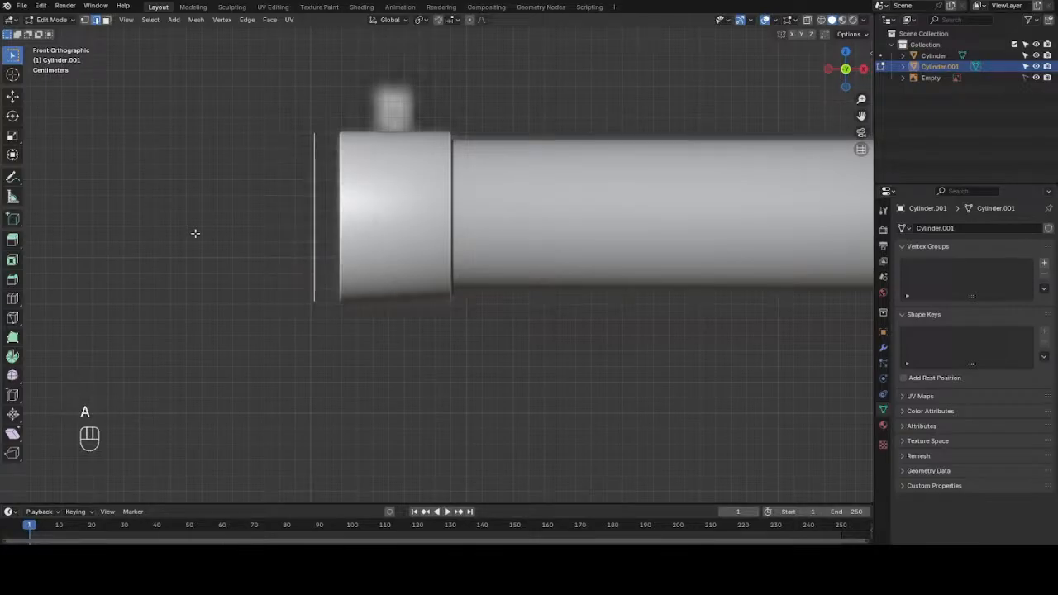
key(g)
key(x)
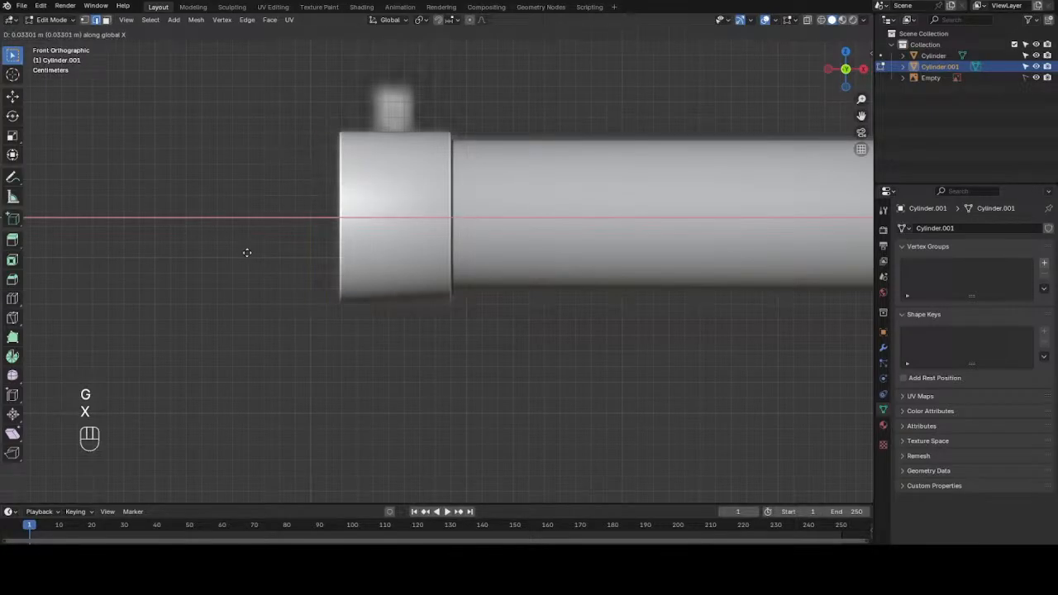
click(257, 254)
- Delete the vertices of the ring's lower half, leaving only the upper semicircle
key(z)
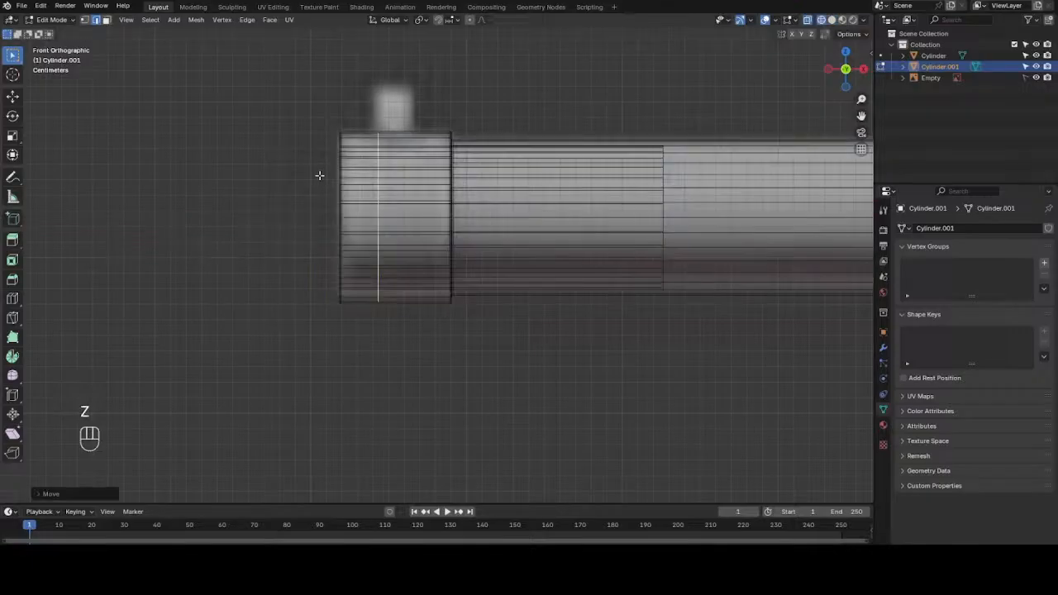
key(1)
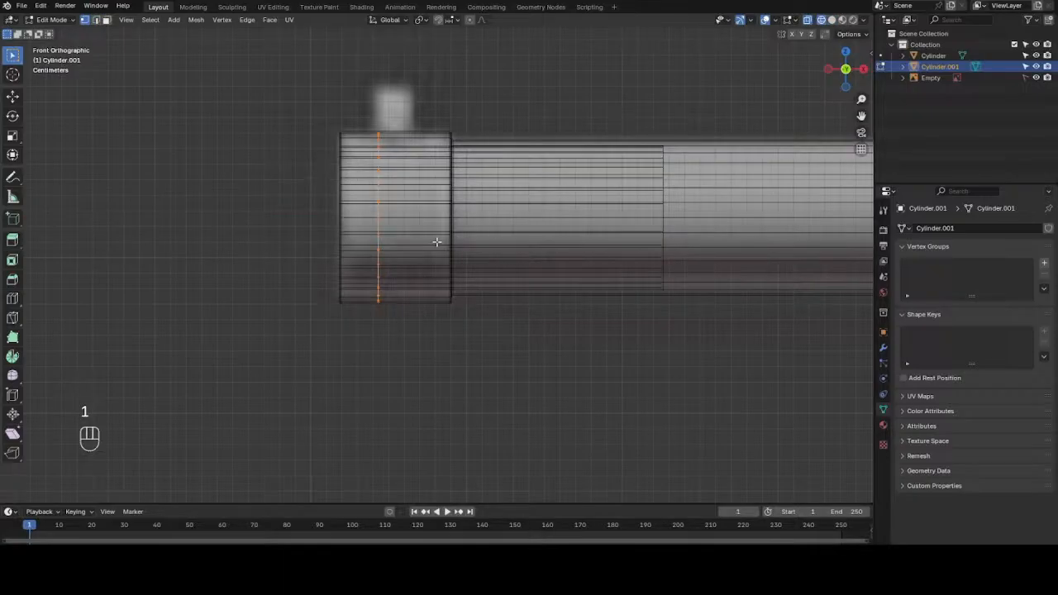
key(ctrl+KP_3)
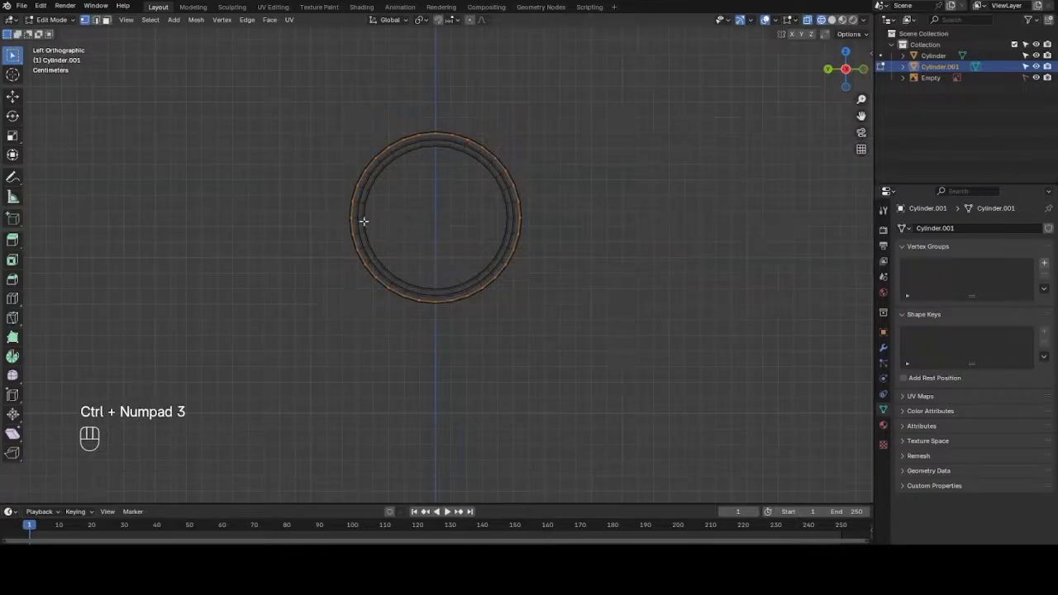
drag(328, 209, 600, 363)
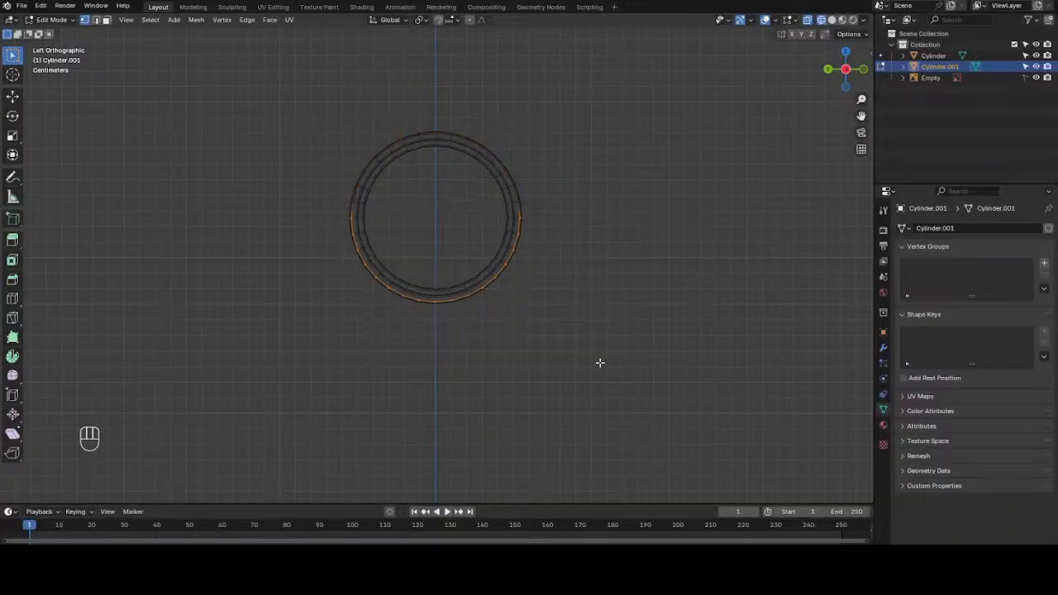
key(x)
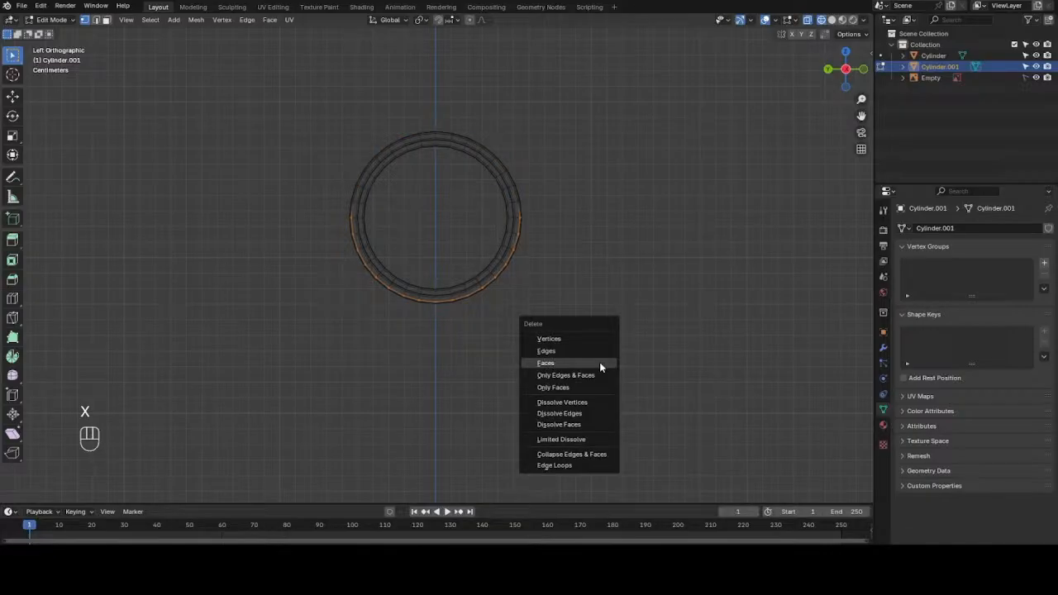
click(598, 340)
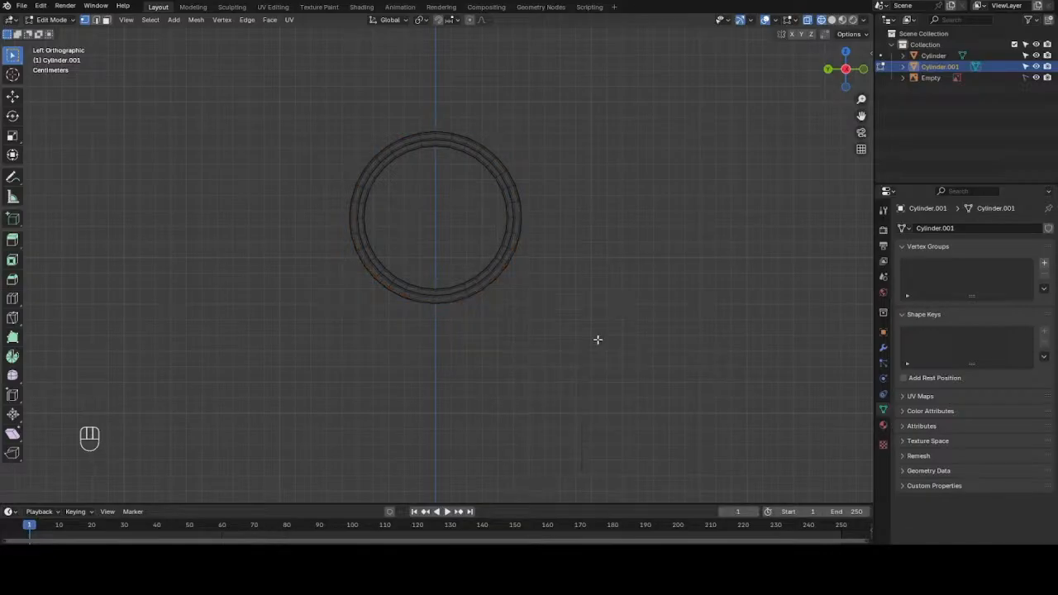
- Raise the half ring along Z to the top of the reference's front sight and shift it about 0.0018 m along negative X
key(a)
key(KP_1)
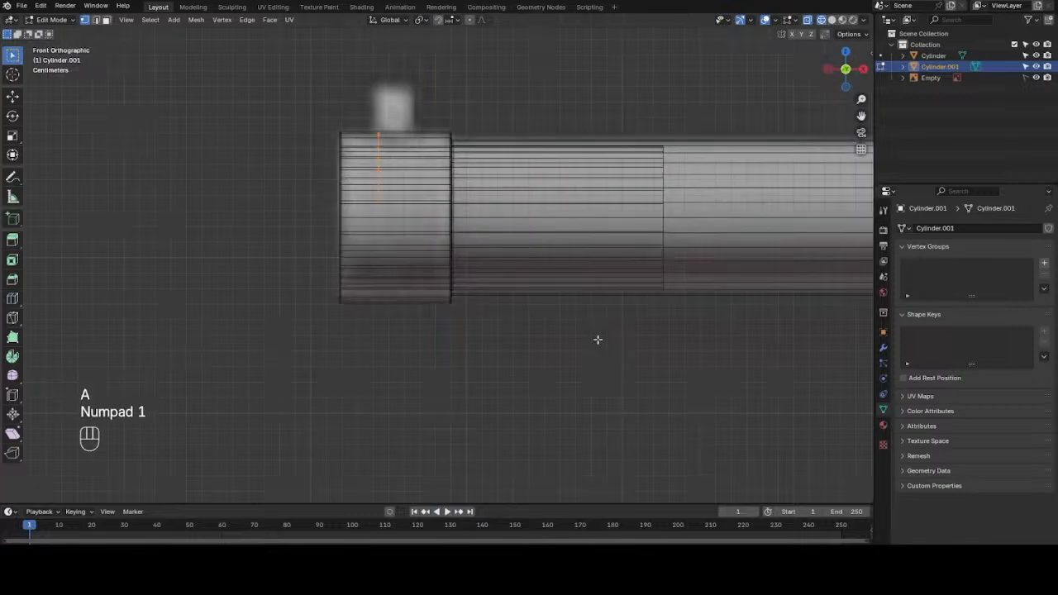
key(g)
key(z)
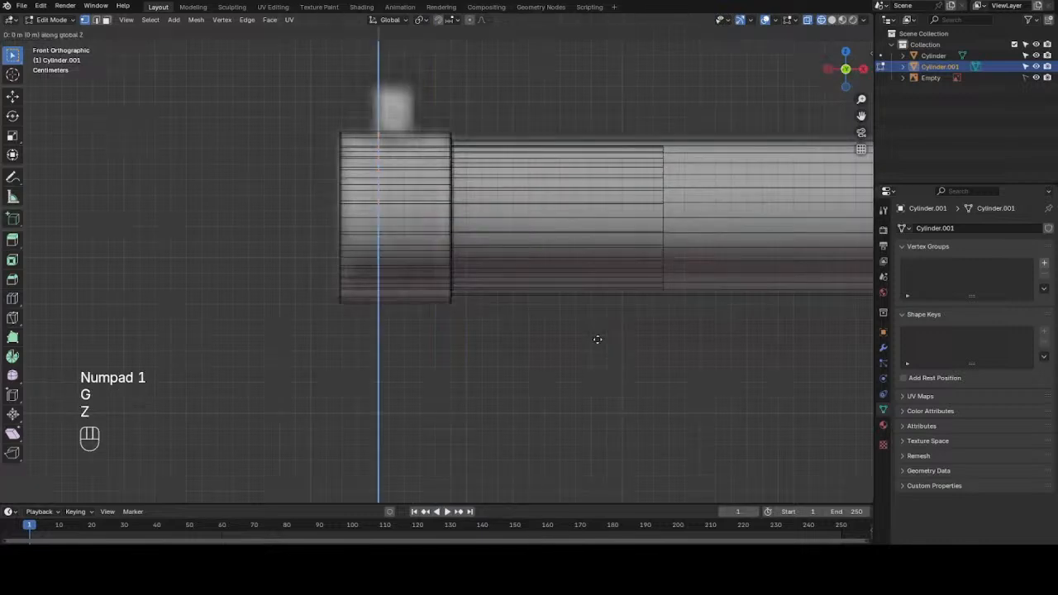
click(586, 294)
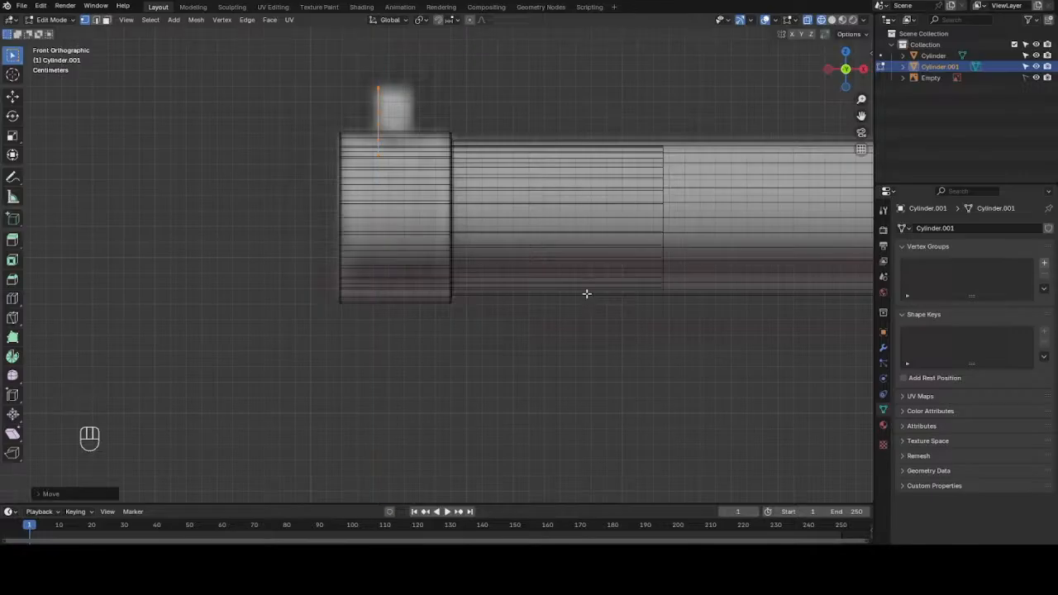
key(g)
key(x)
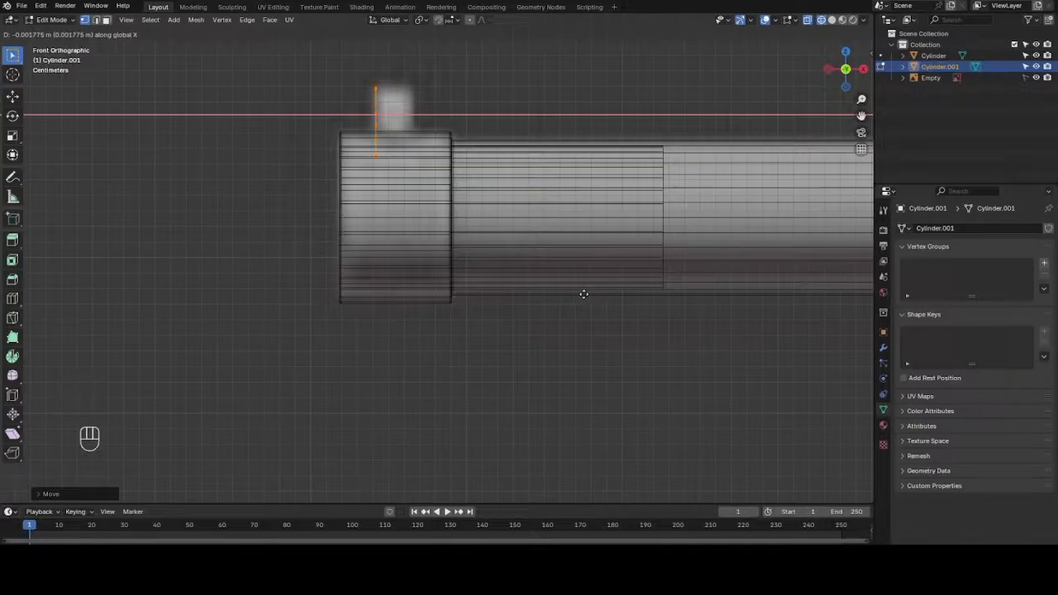
click(585, 294)
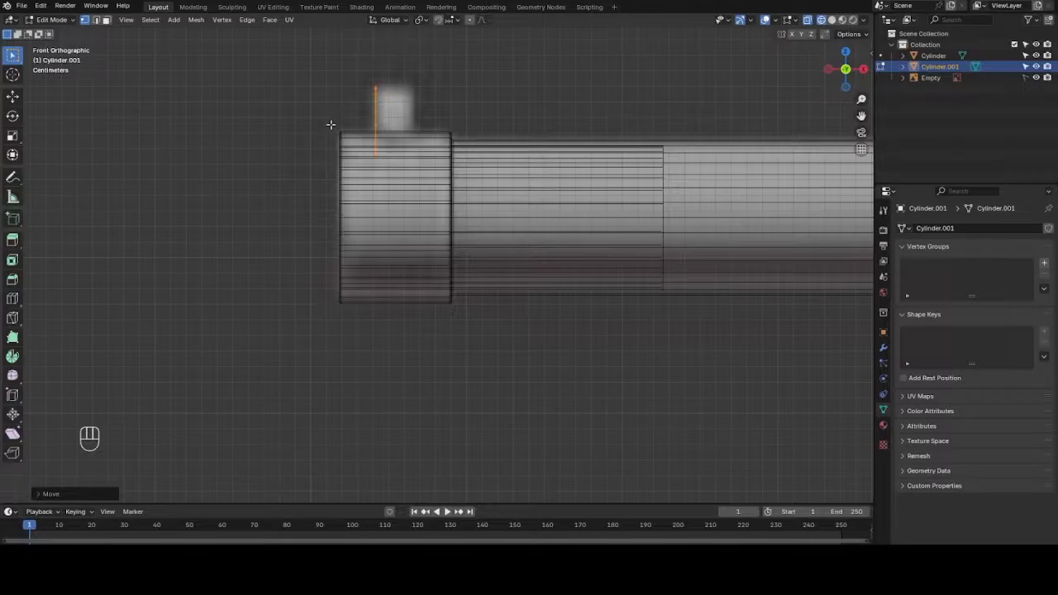
- Delete the lowest vertex at each end of the raised arc
drag(330, 127, 443, 205)
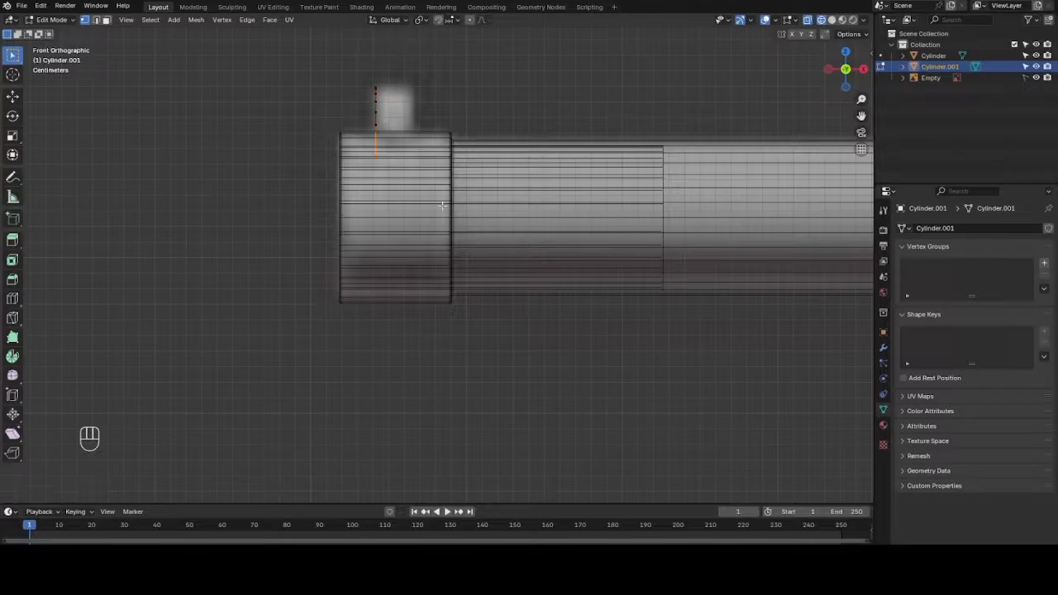
drag(332, 137, 342, 226)
drag(333, 145, 465, 228)
key(ctrl+KP_3)
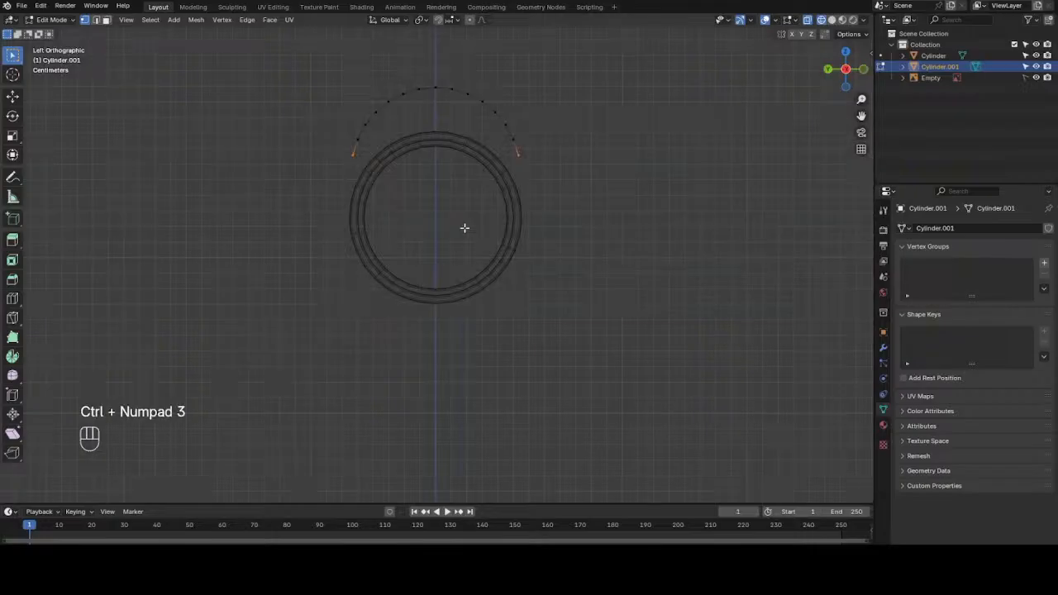
key(x)
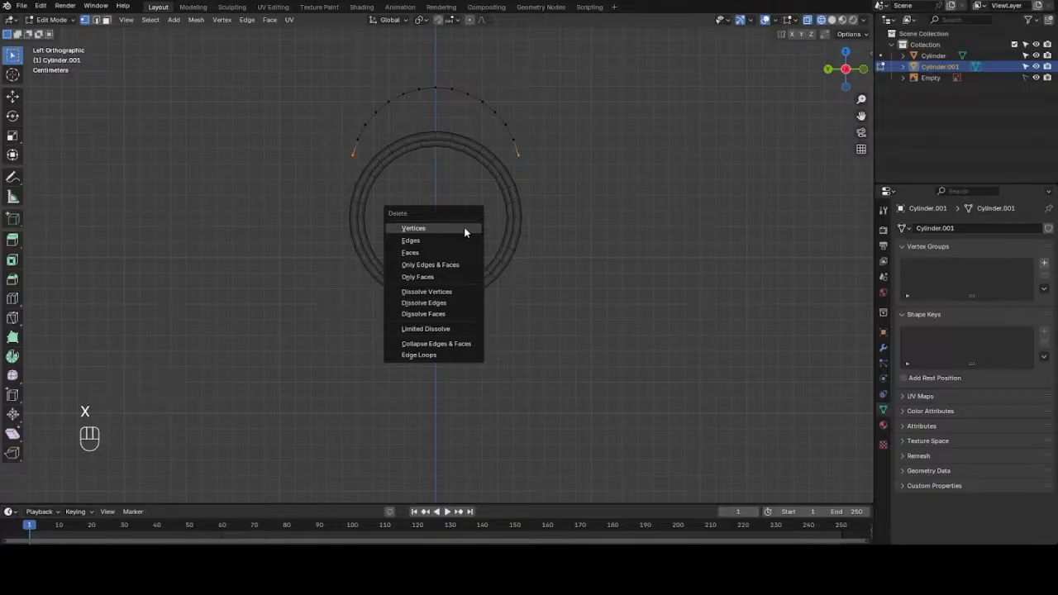
click(464, 228)
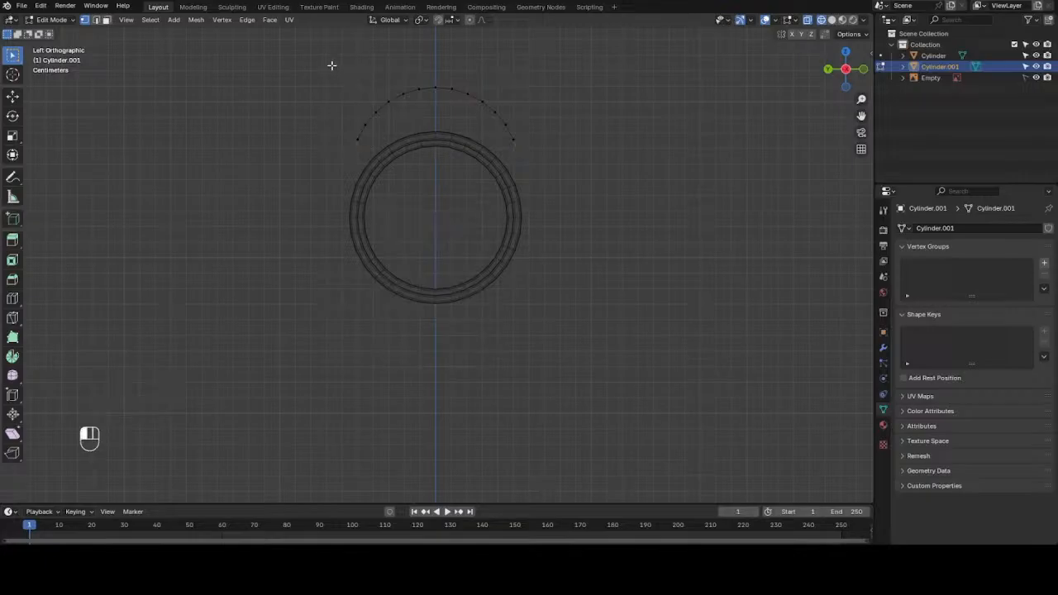
- Scale the whole arc down along Y into a narrow arch above the muzzle
drag(332, 66, 608, 205)
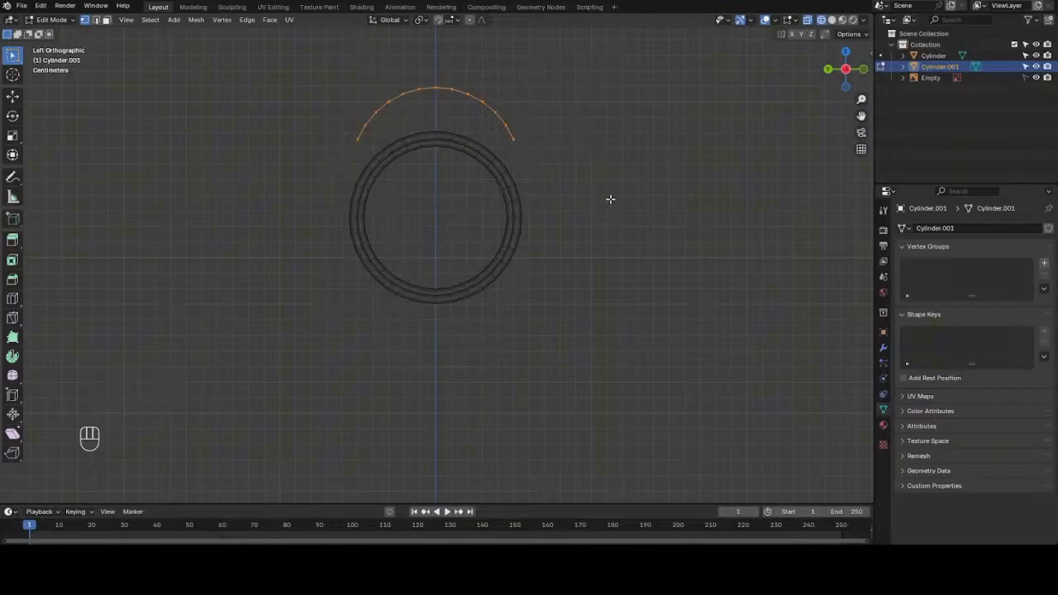
key(s)
key(y)
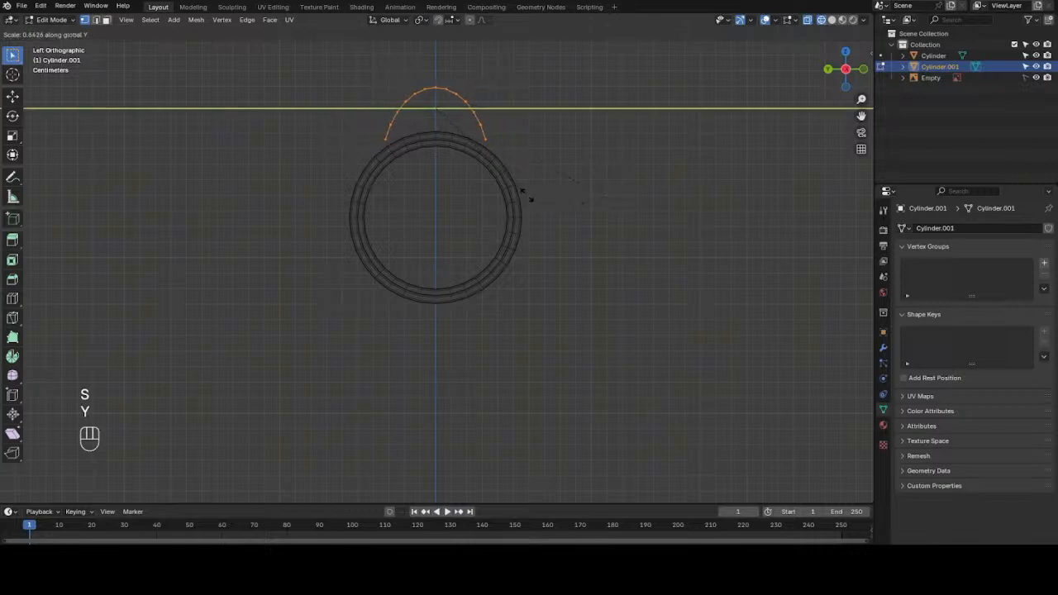
click(452, 178)
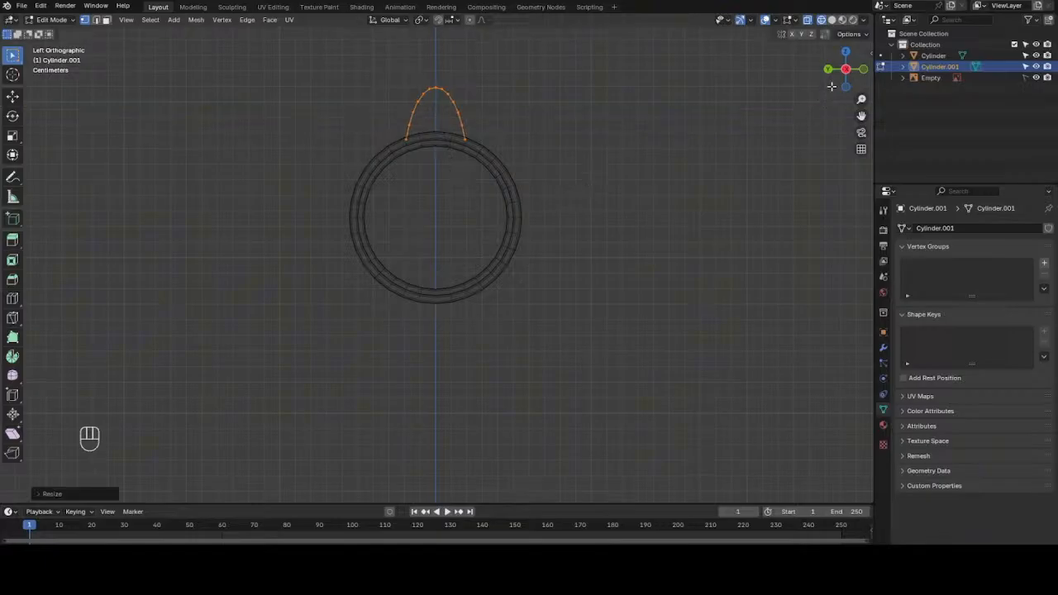
- Lower the arch's bottom end vertices along Z so they sink into the muzzle
drag(841, 78, 621, 138)
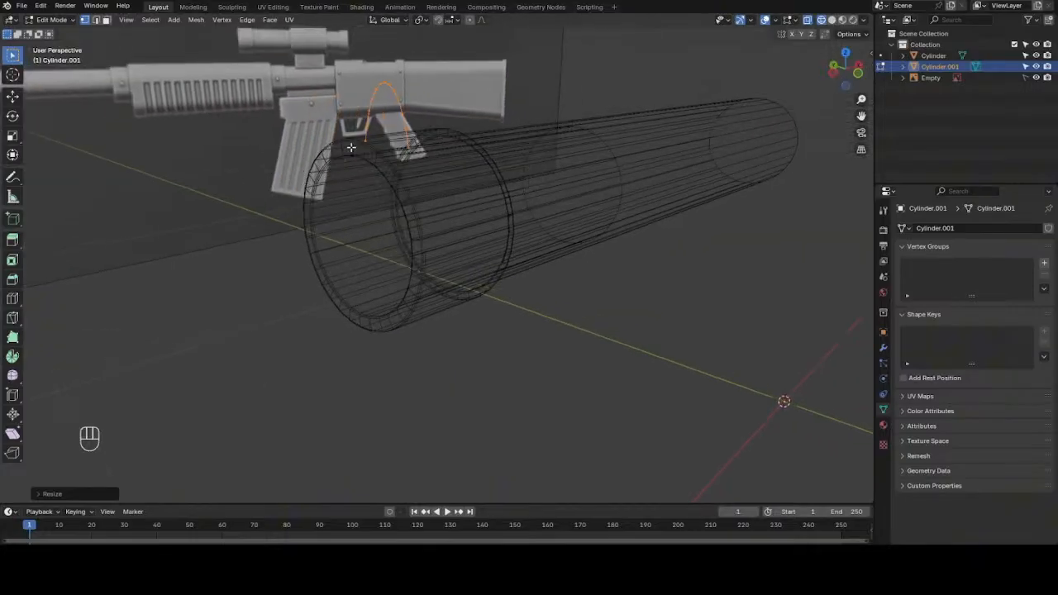
drag(352, 132, 420, 176)
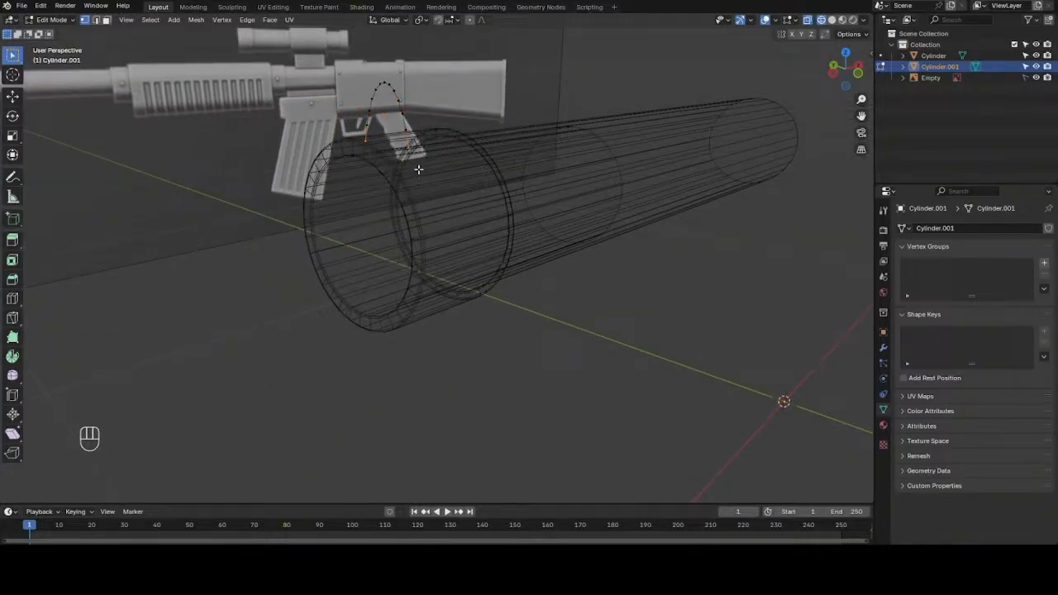
key(KP_1)
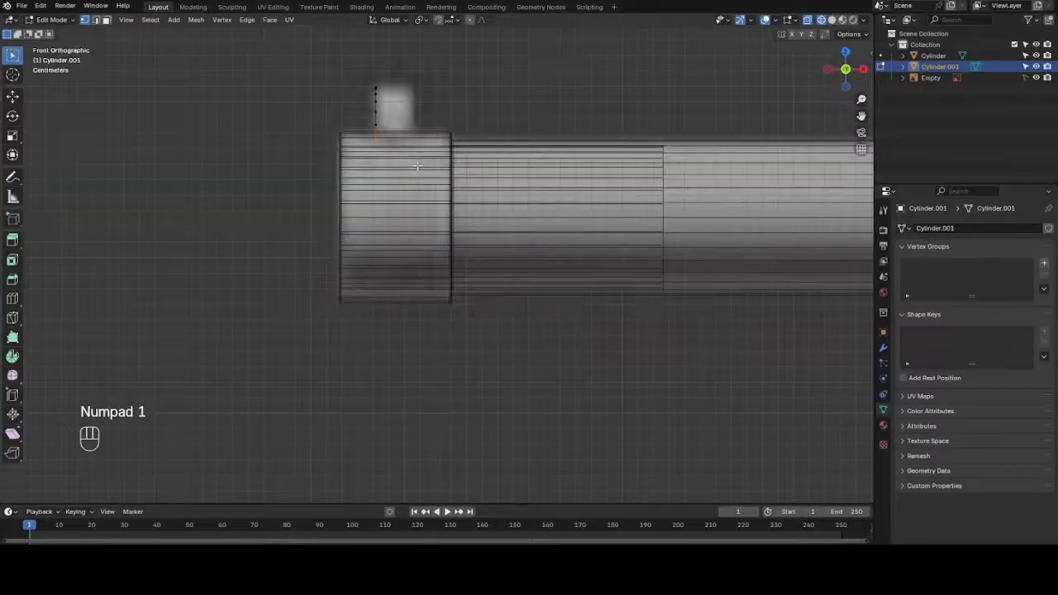
key(g)
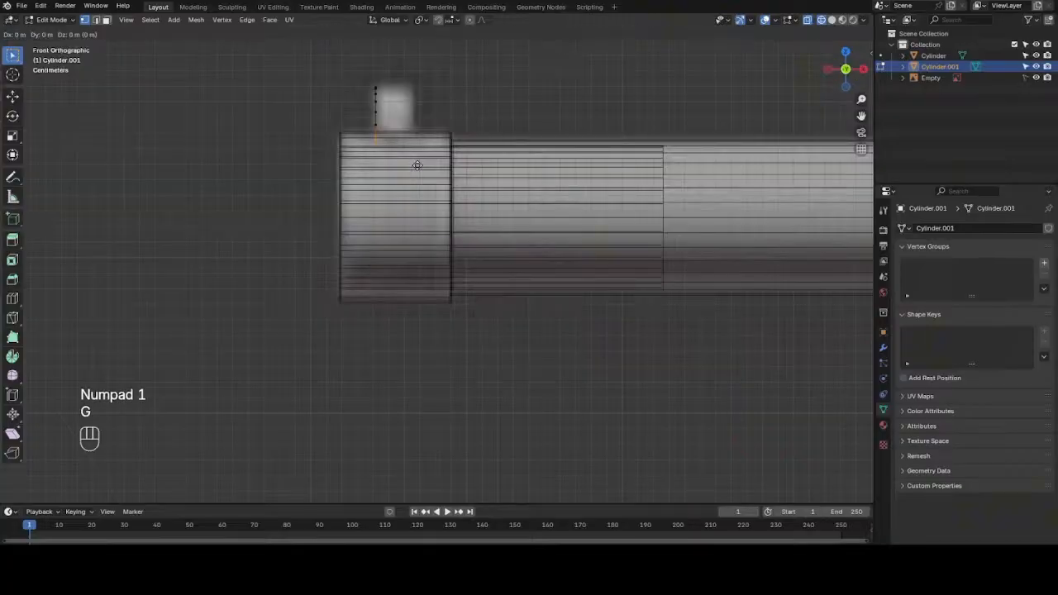
key(z)
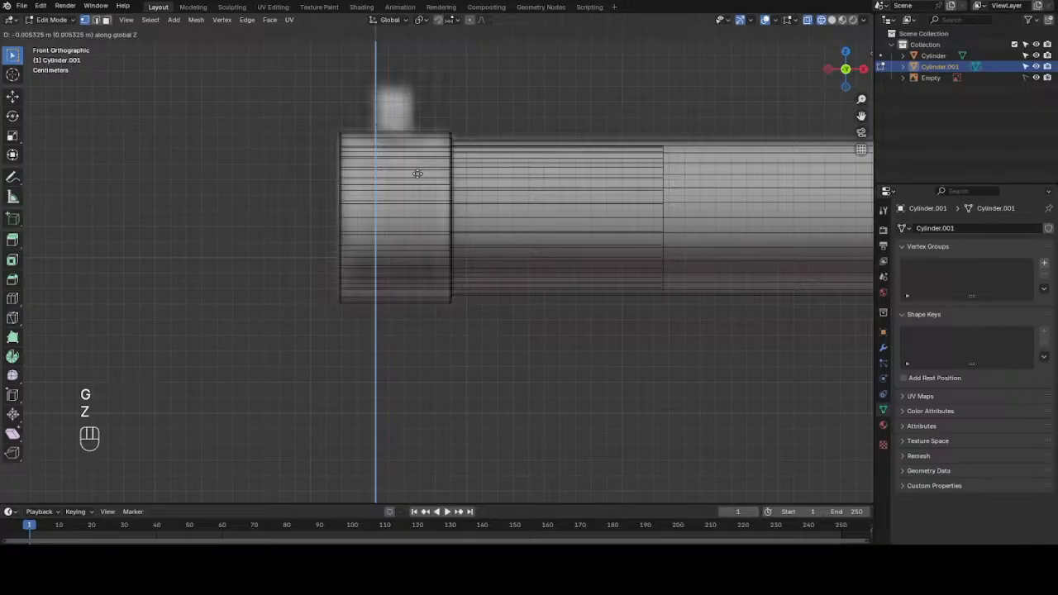
click(415, 161)
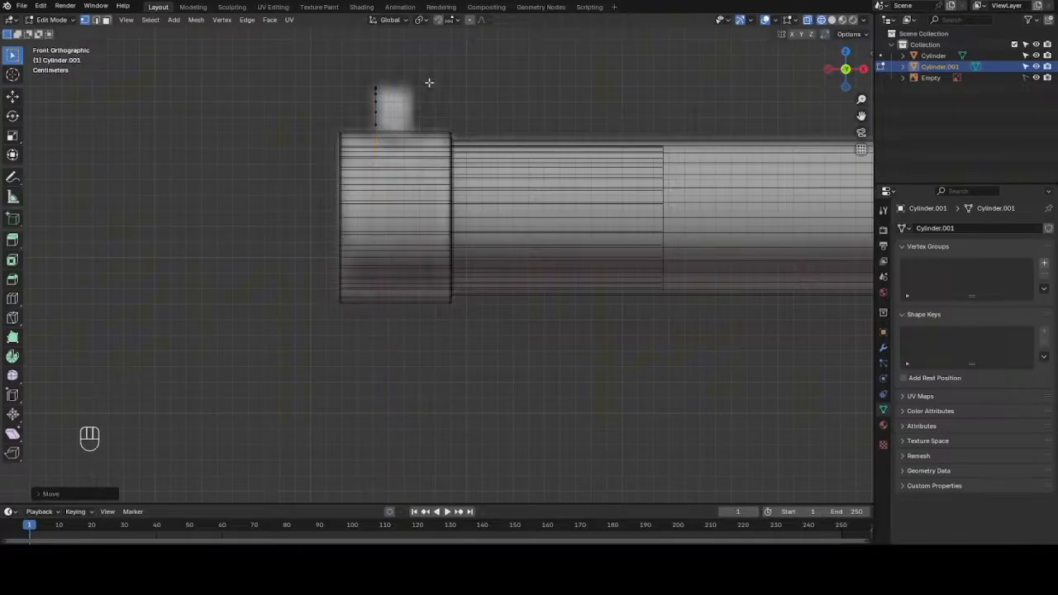
- Extrude the entire arch along X to the rear edge of the reference's front sight and return to solid shading
key(a)
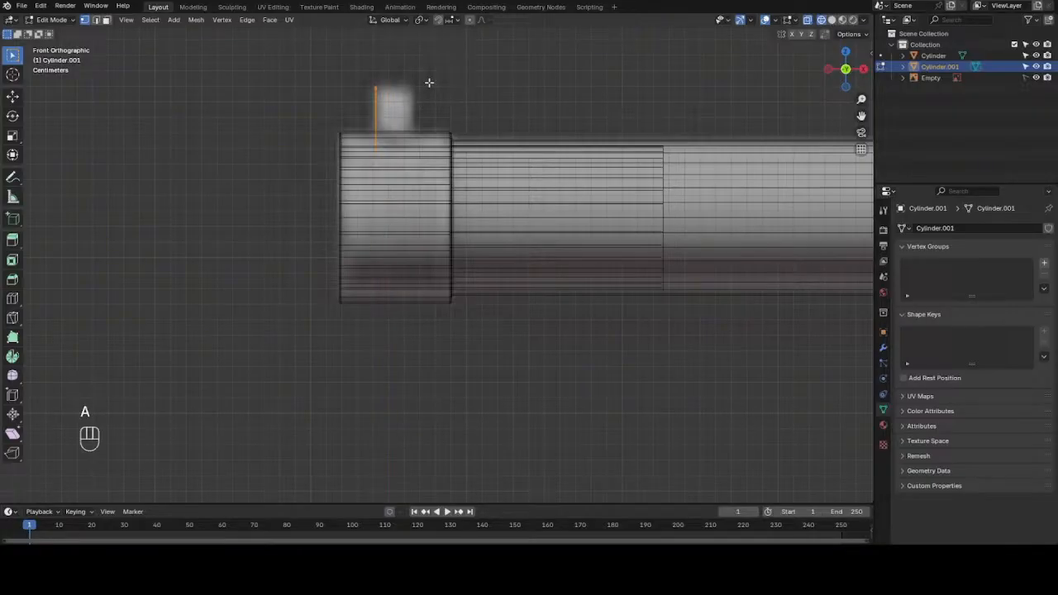
key(e)
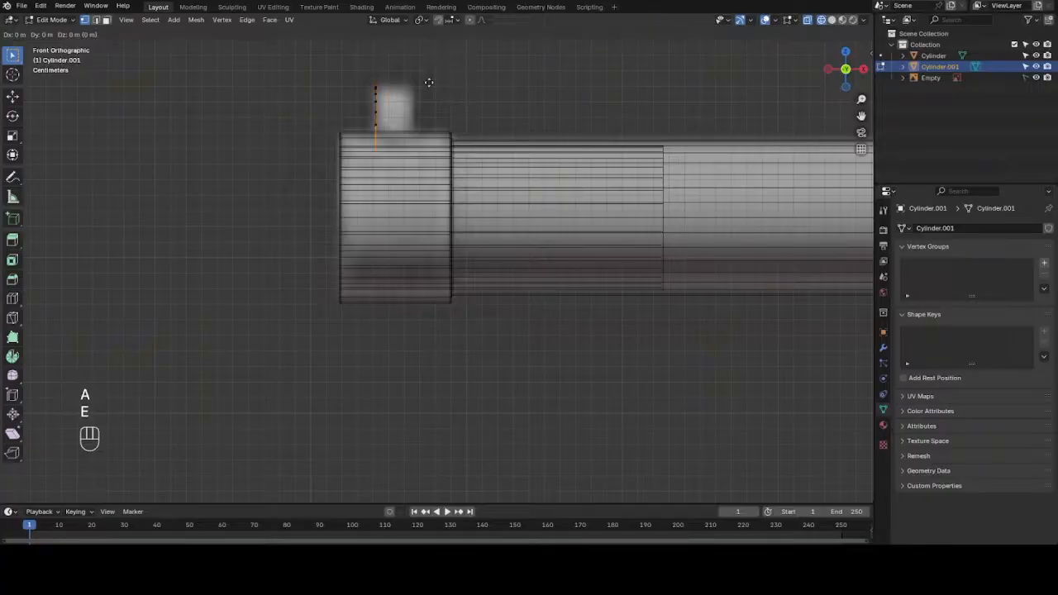
key(x)
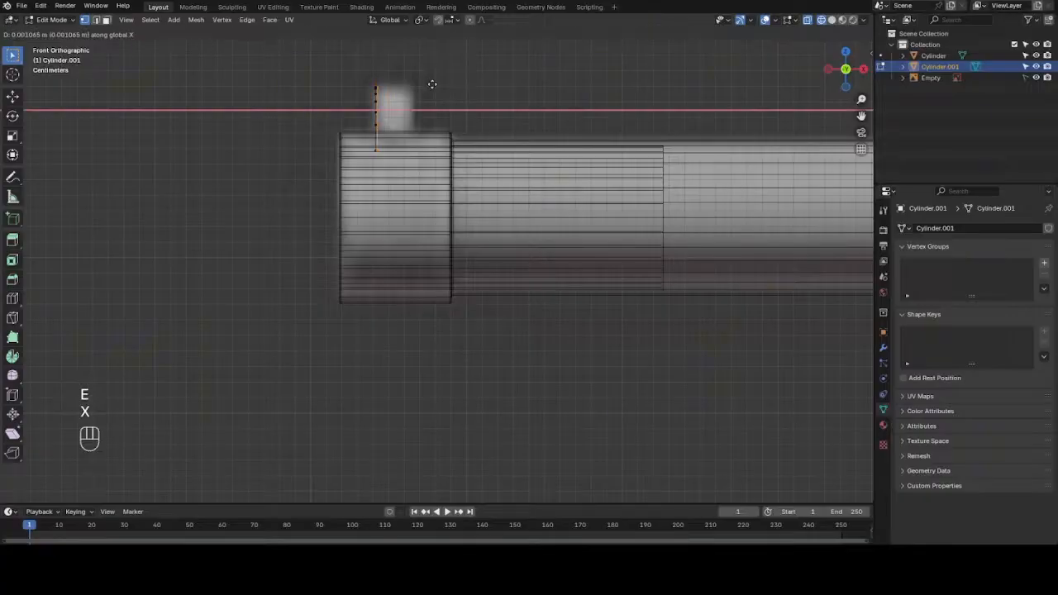
click(467, 95)
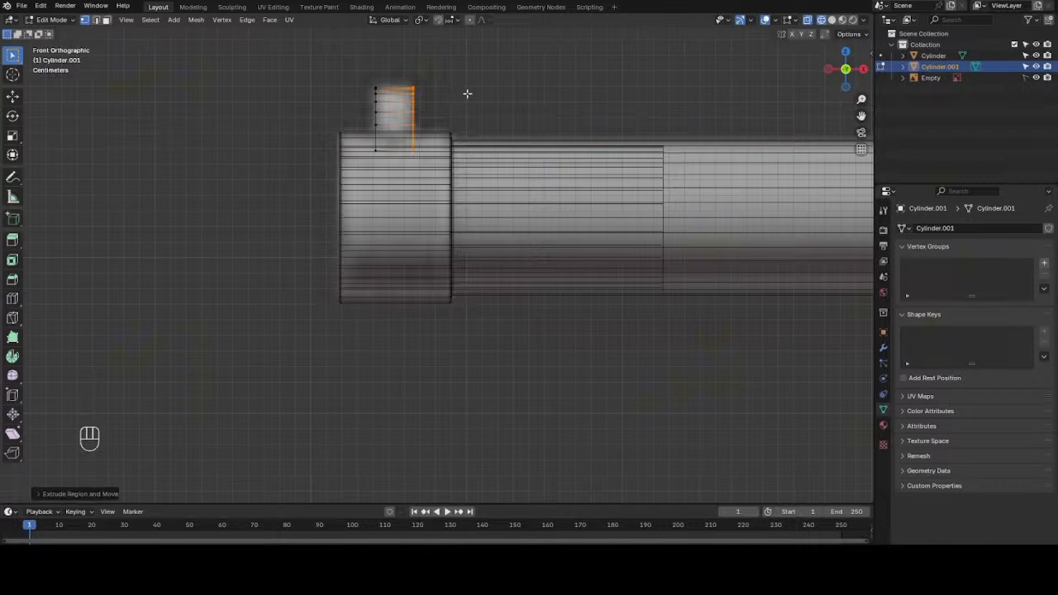
key(z)
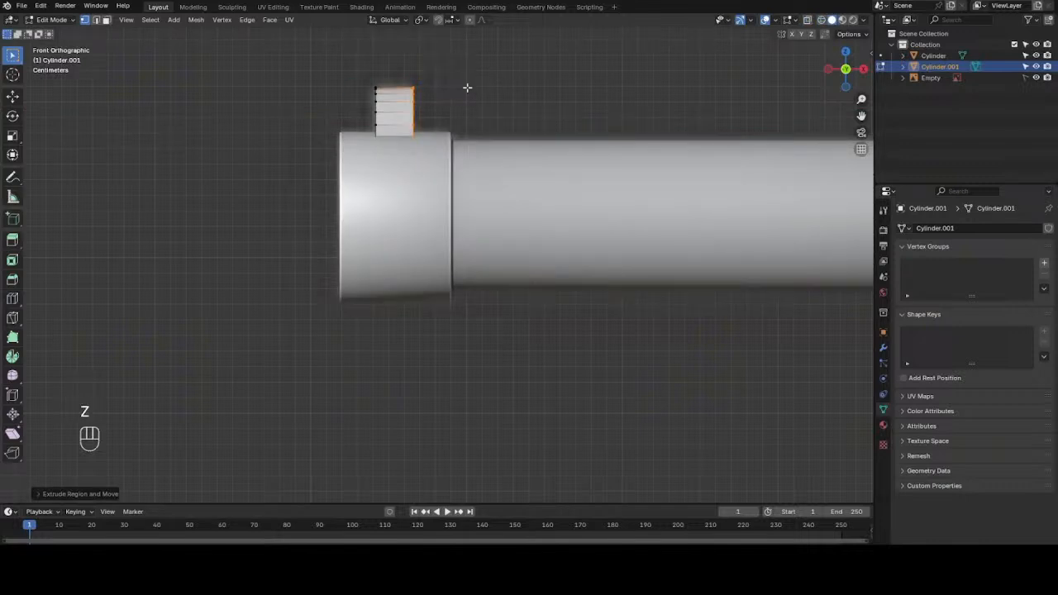
- Fill the arch's rear edge loop with a face to close the back of the front sight
drag(839, 79, 912, 114)
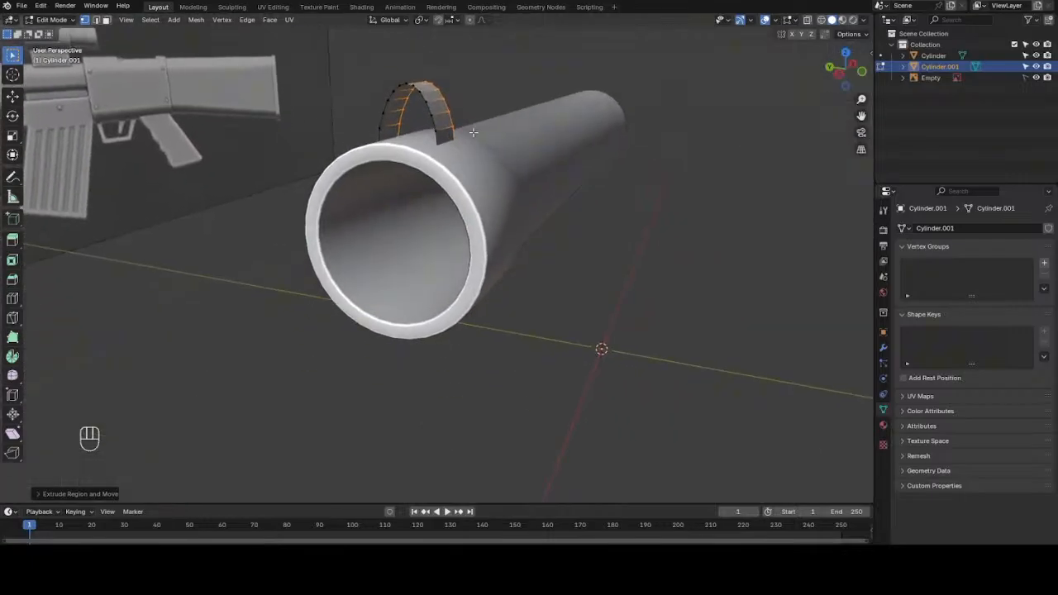
scroll(474, 132, up, 3)
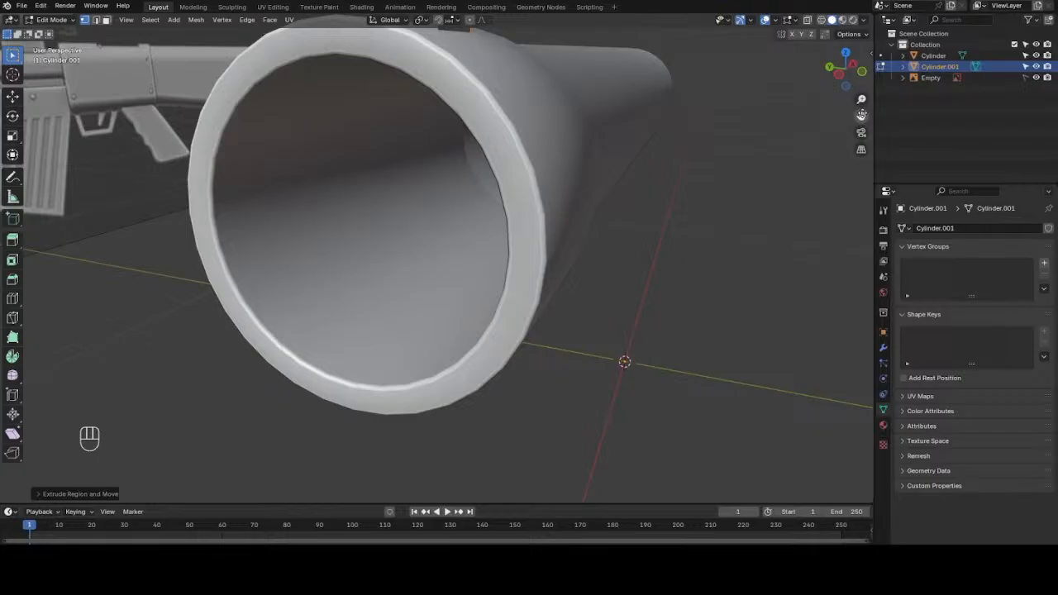
drag(861, 117, 889, 247)
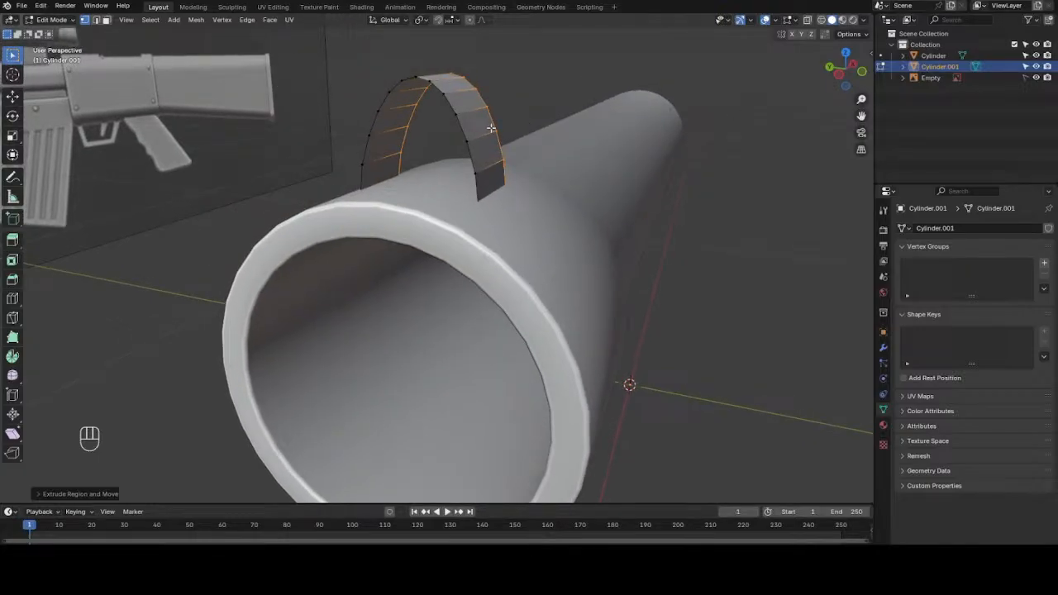
key(2)
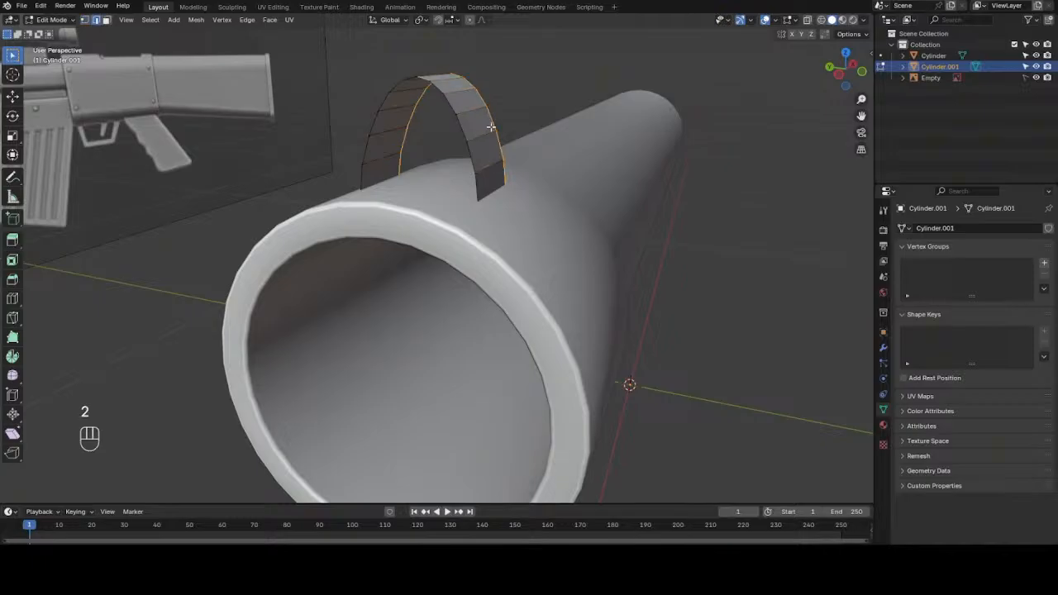
key(f)
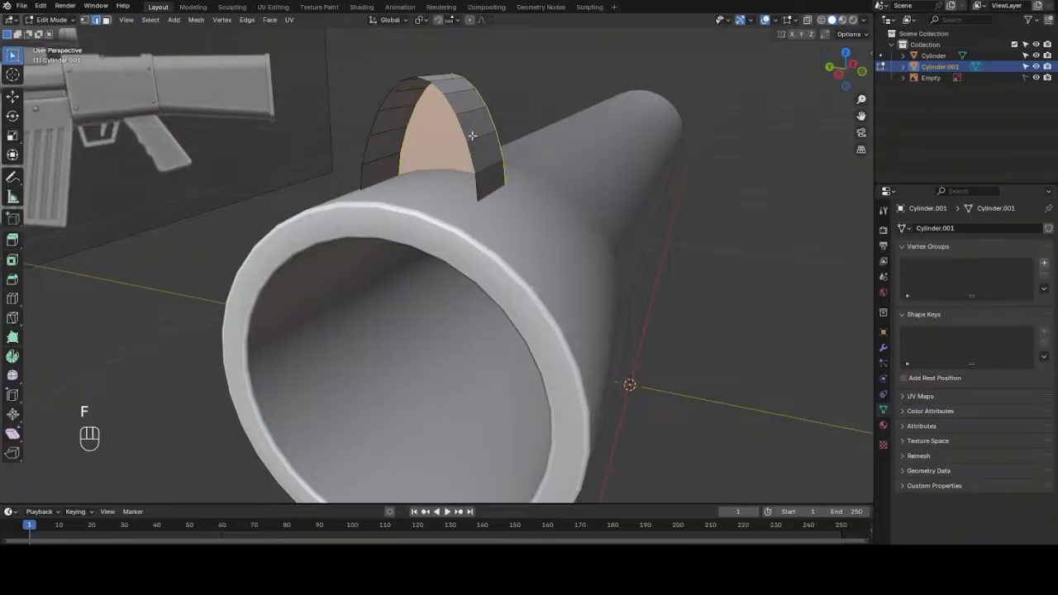
click(554, 42)
click(531, 101)
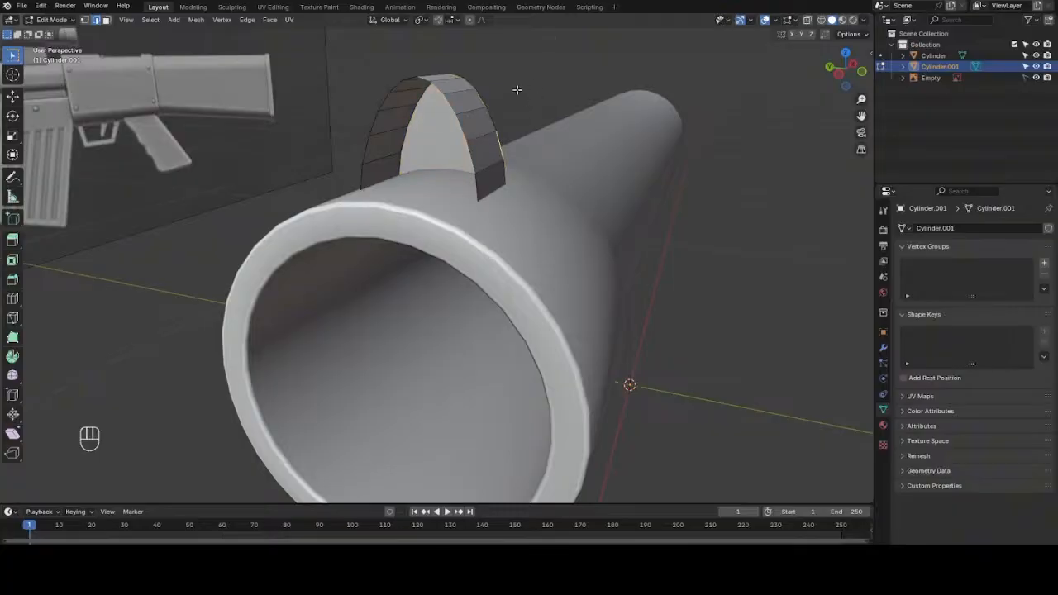
- Fill the arch's front edge loop with a face to close the front of the sight
click(517, 90)
click(568, 181)
key(shift)
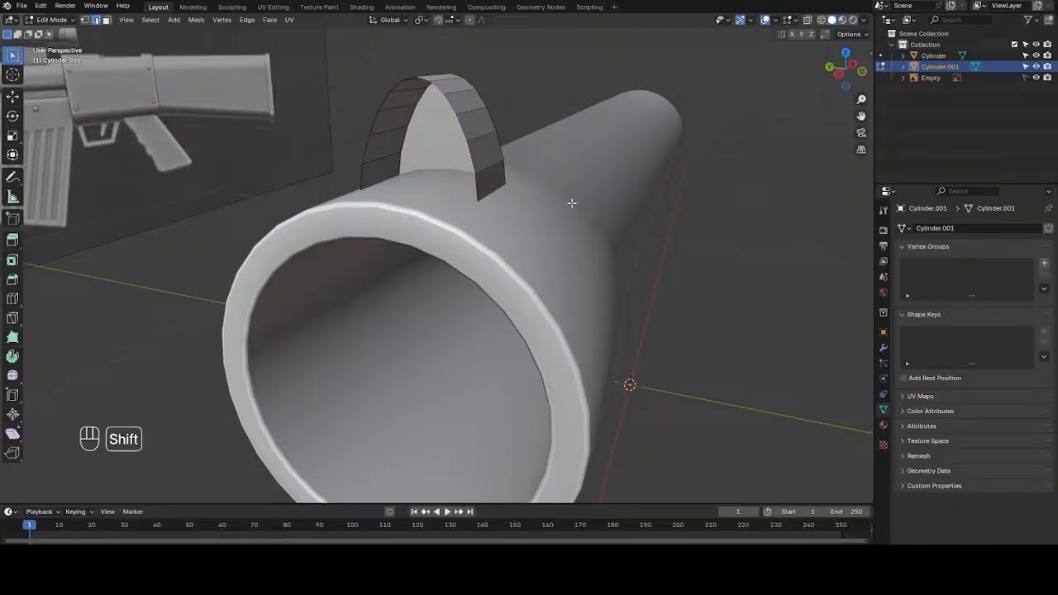
alt+shift+click(470, 161)
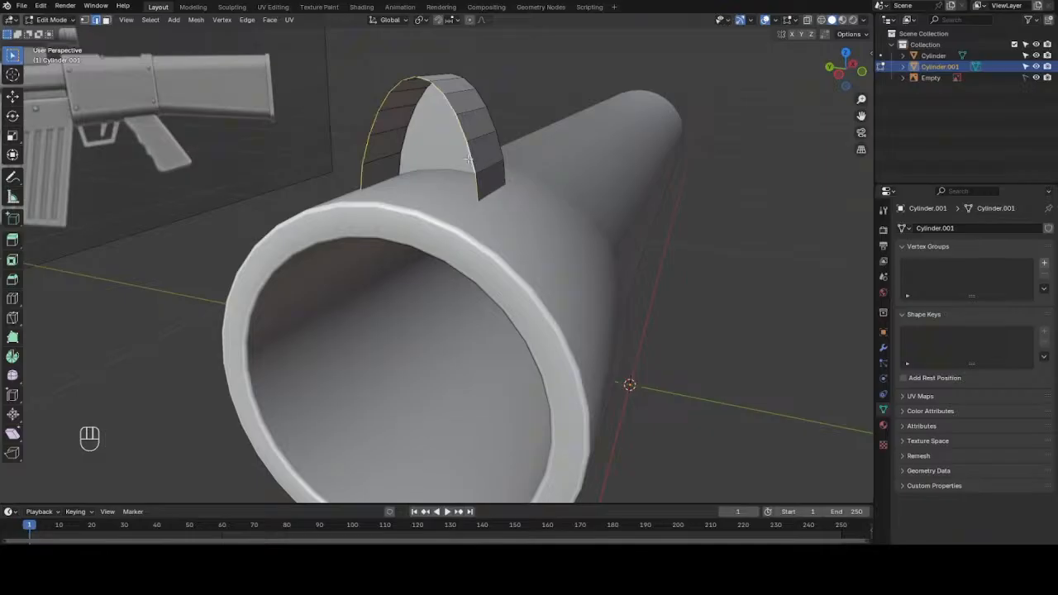
key(f)
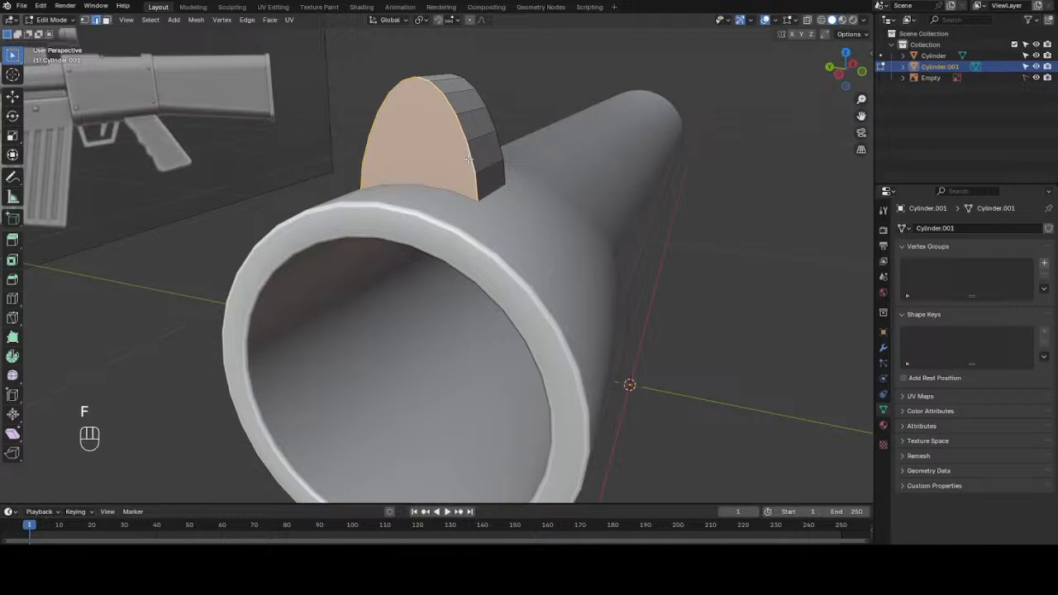
- Isolate the front sight and bevel its front and rear arch edges slightly with 2 segments
key(KP_Divide)
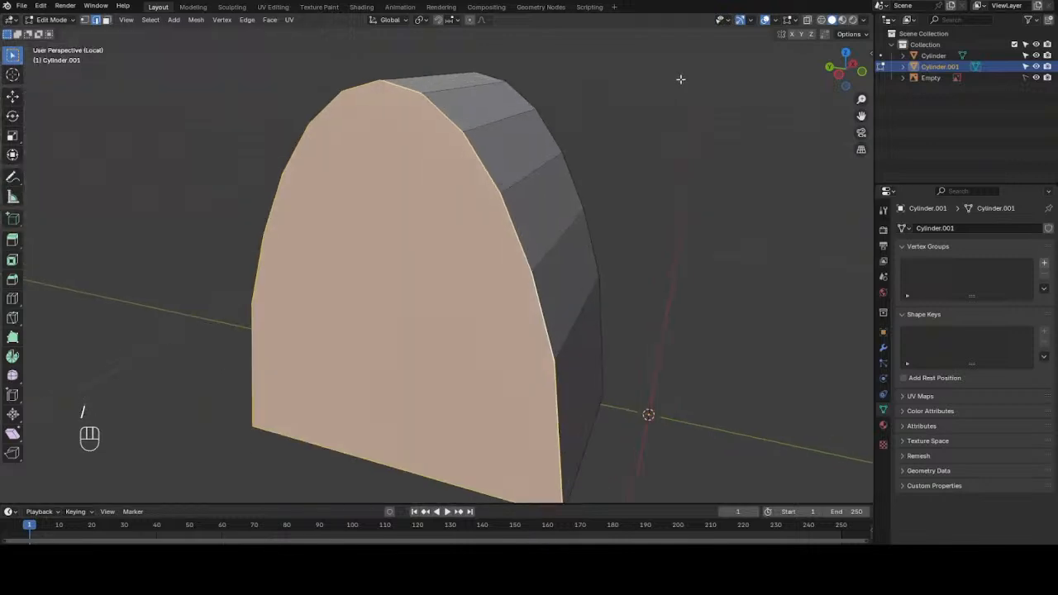
drag(828, 80, 545, 289)
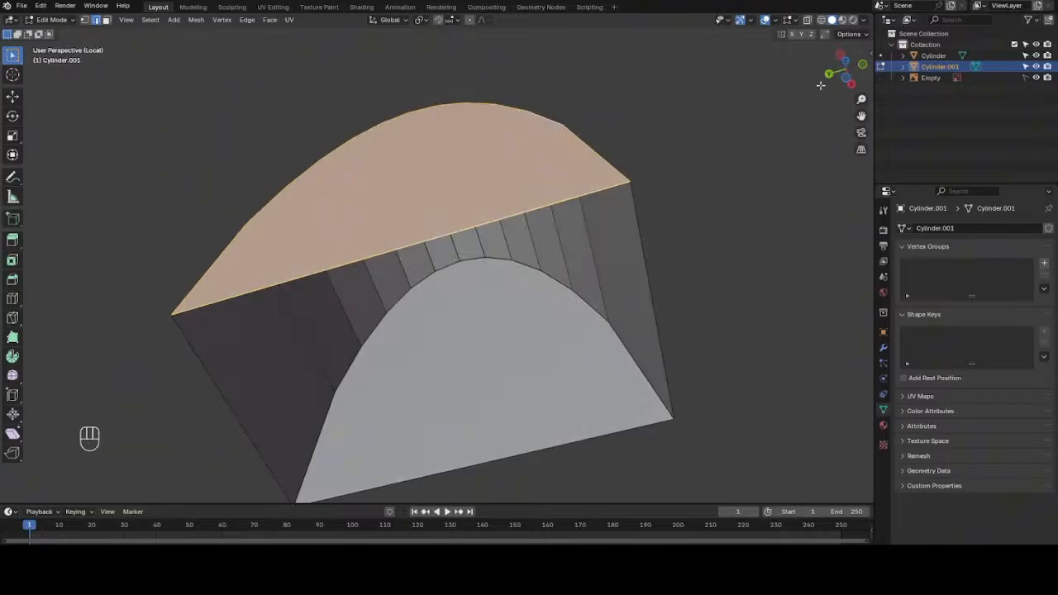
drag(843, 75, 818, 174)
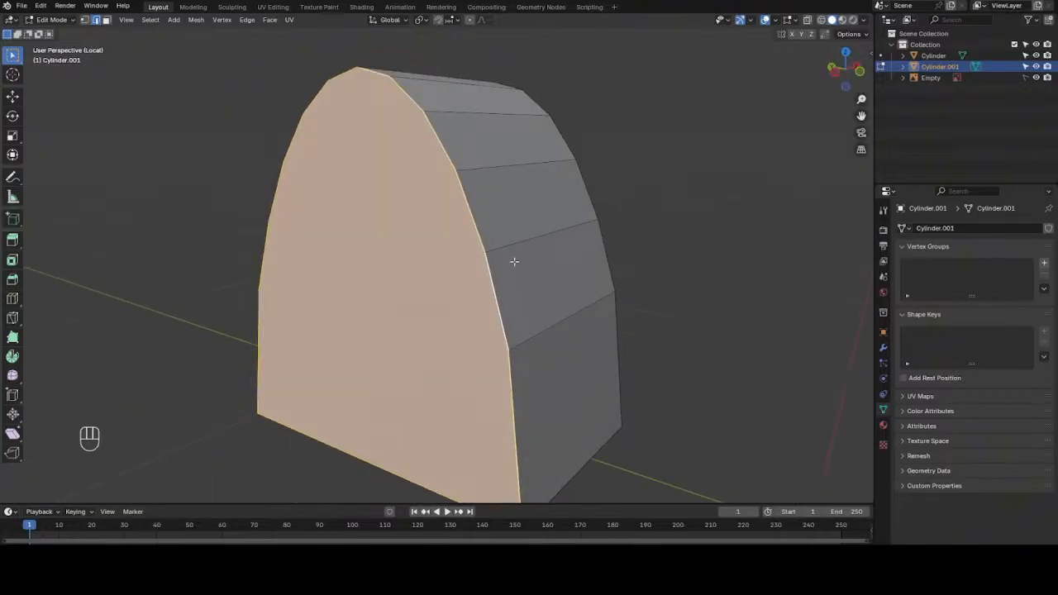
click(481, 240)
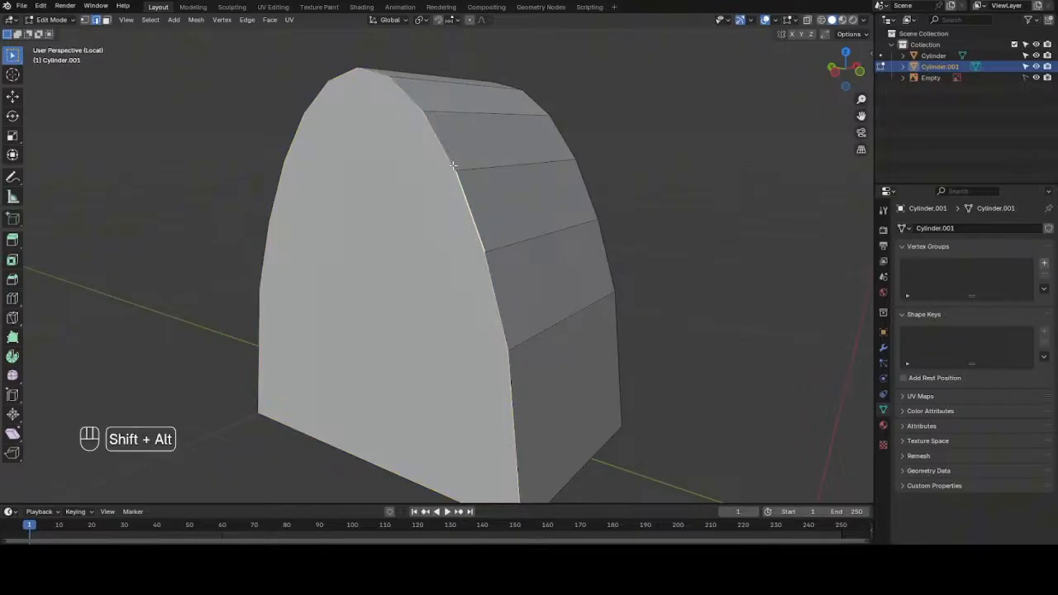
alt+shift+click(453, 165)
alt+shift+click(585, 197)
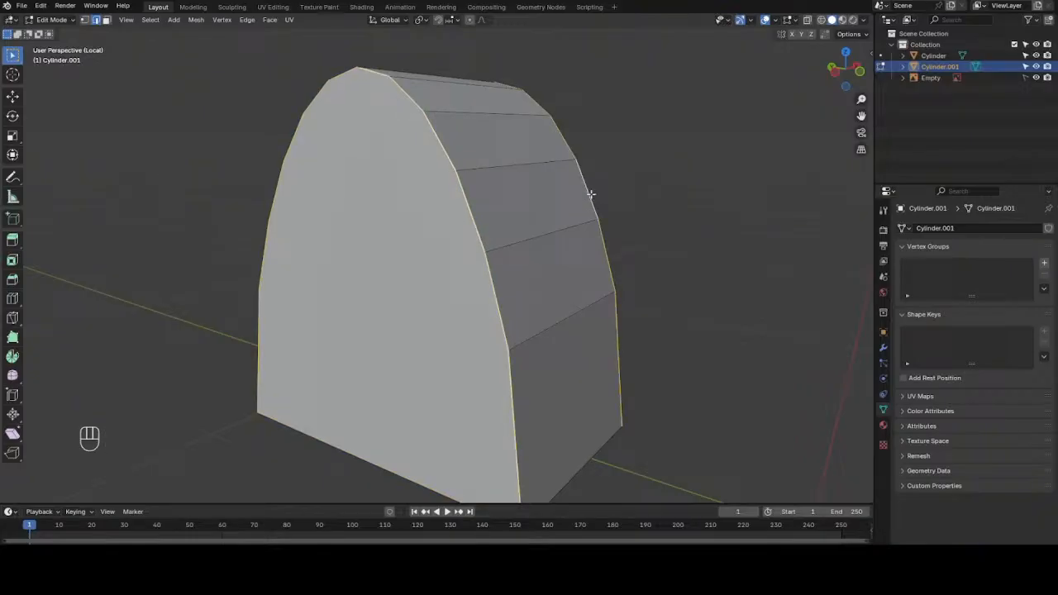
drag(867, 76, 664, 218)
key(ctrl+b)
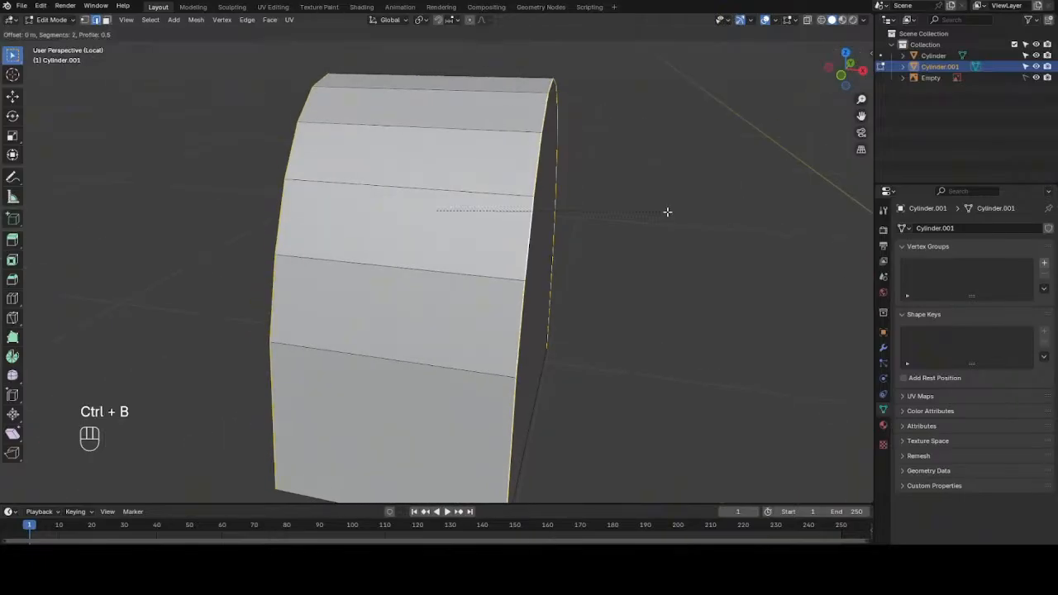
click(674, 215)
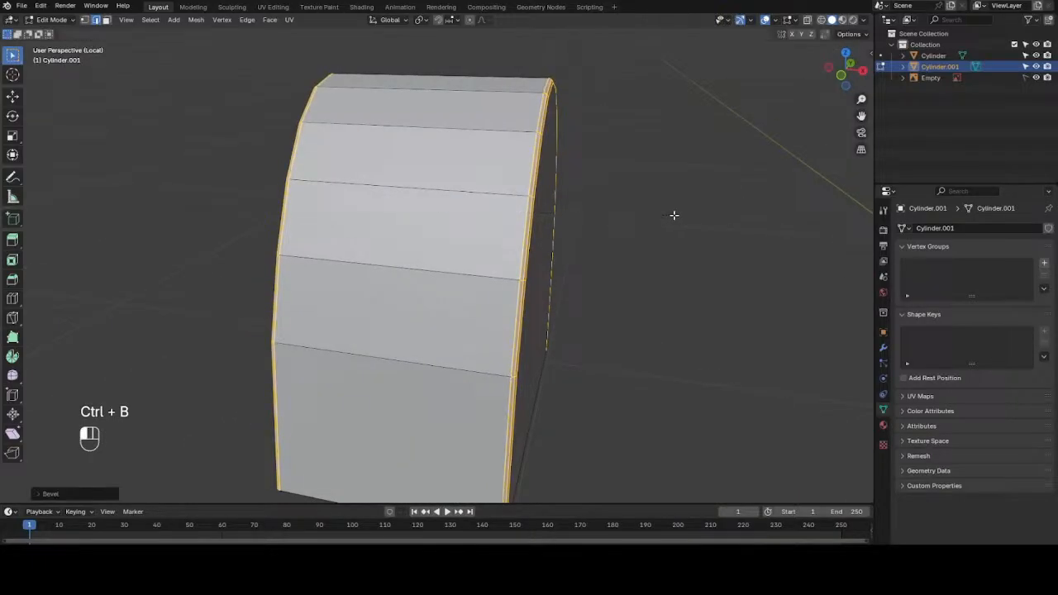
click(669, 147)
- Shade the front sight smooth in Object Mode, then leave the isolated view and deselect it
key(Tab)
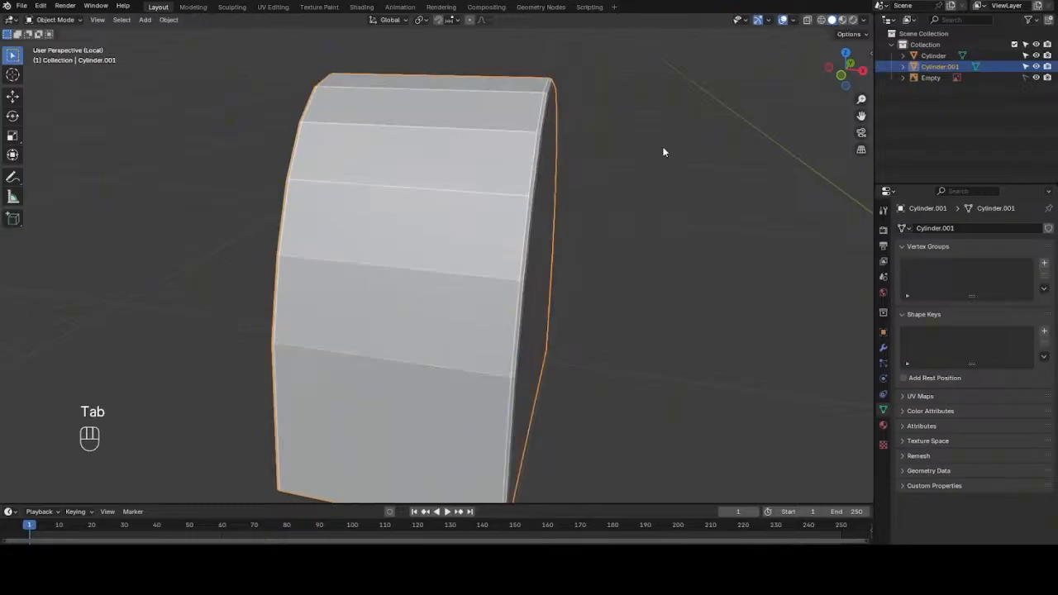
right_click(487, 184)
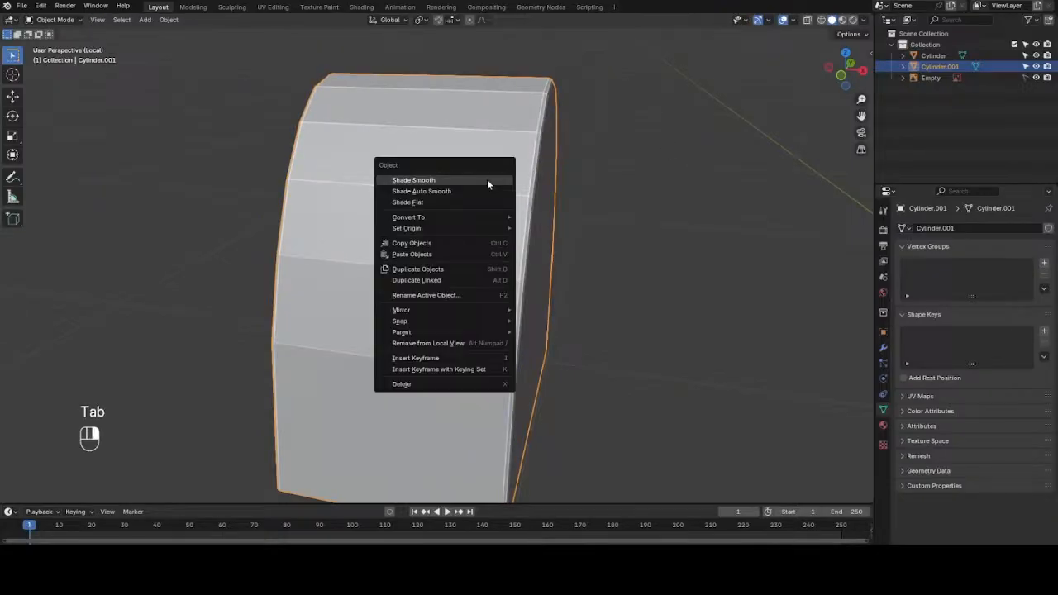
click(487, 180)
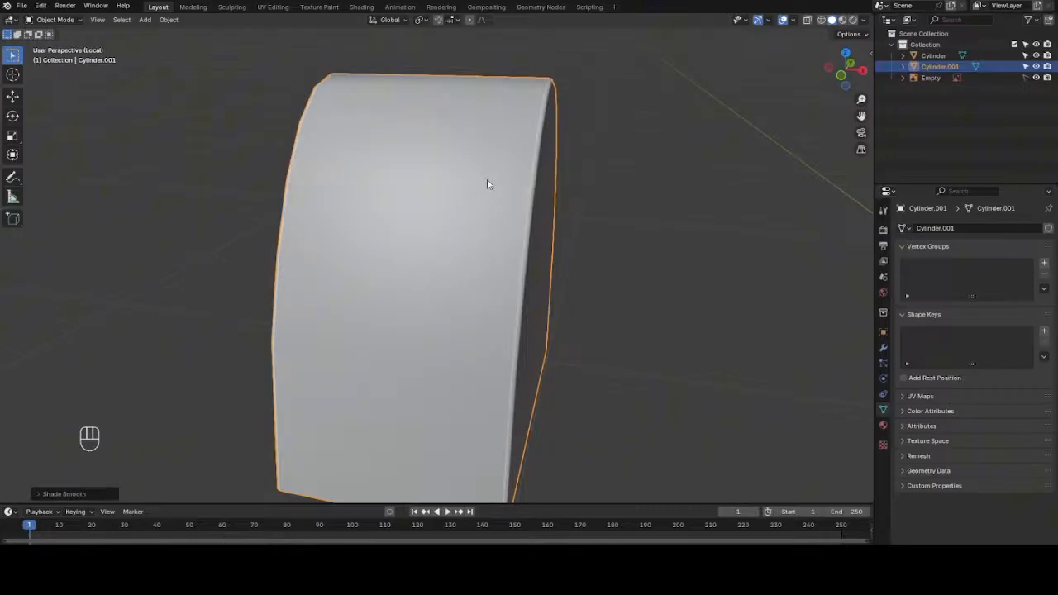
drag(864, 66, 854, 86)
key(slash)
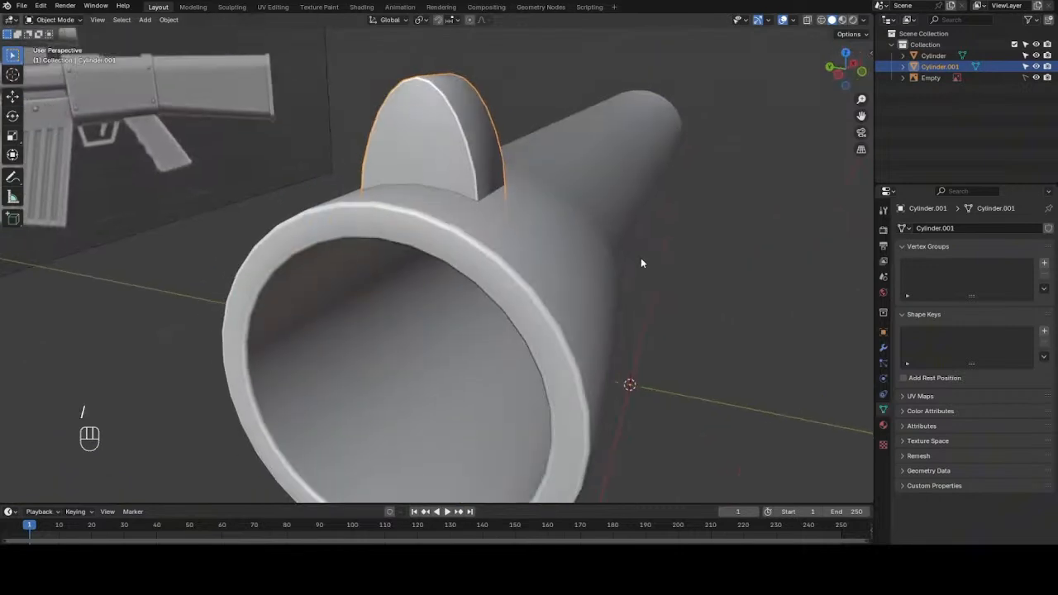
click(676, 240)
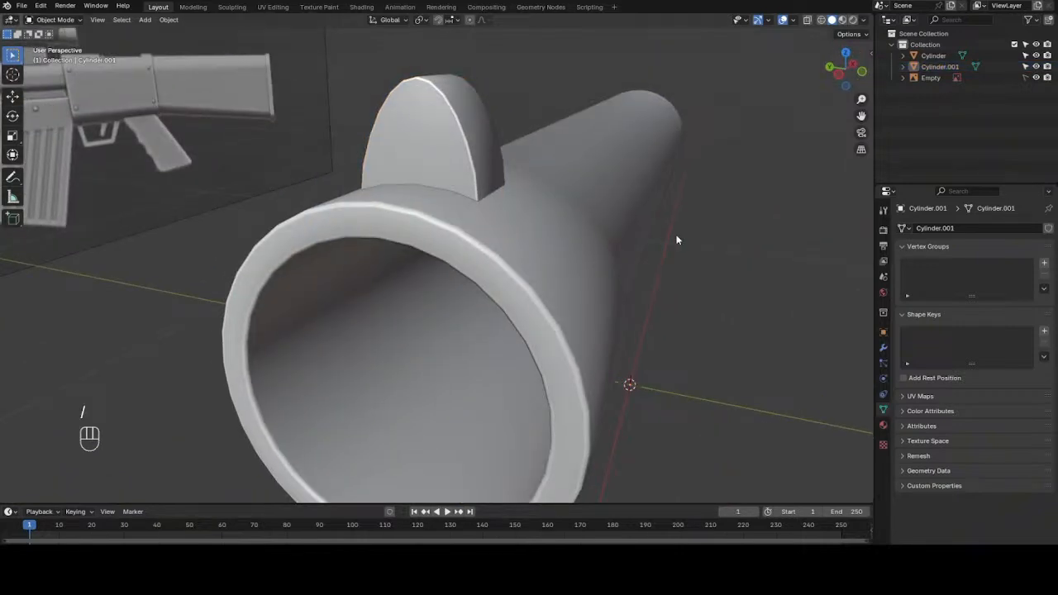
- Duplicate the open edge loop at the barrel's rear end in place
key(KP_1)
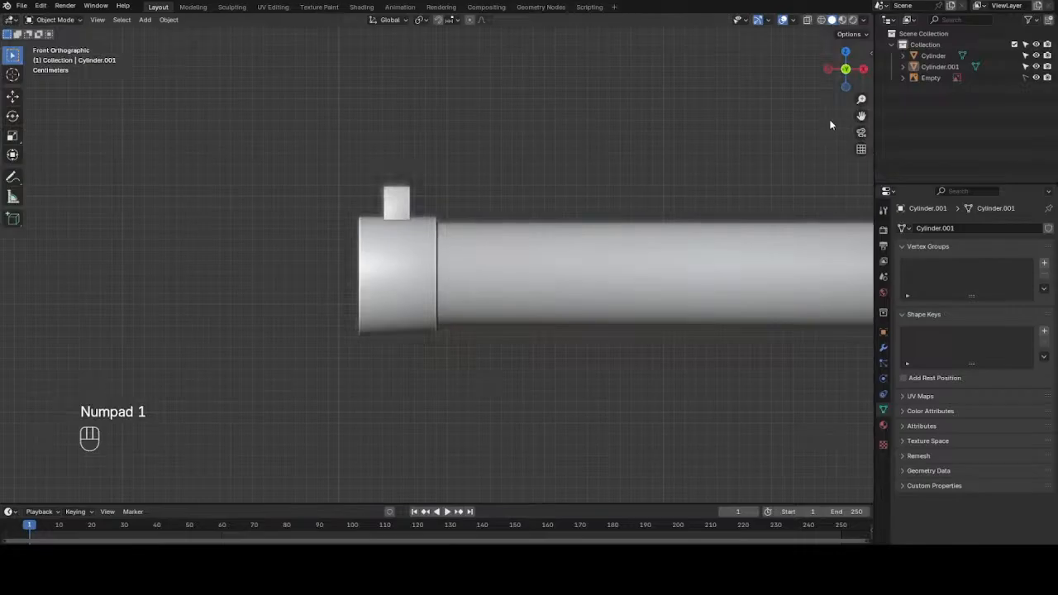
drag(861, 116, 309, 98)
scroll(595, 212, down, 4)
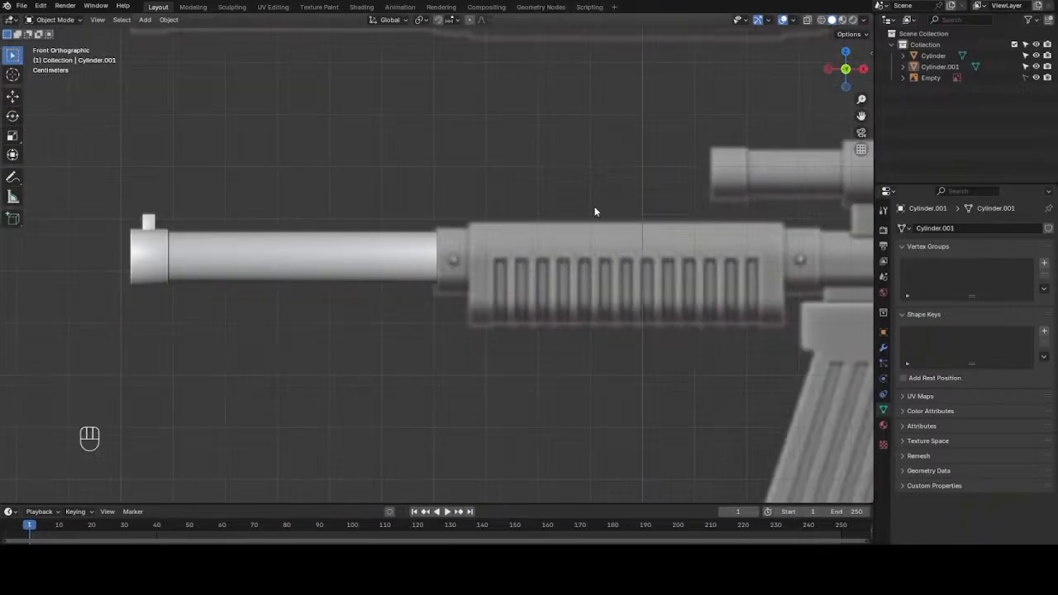
scroll(475, 236, up, 6)
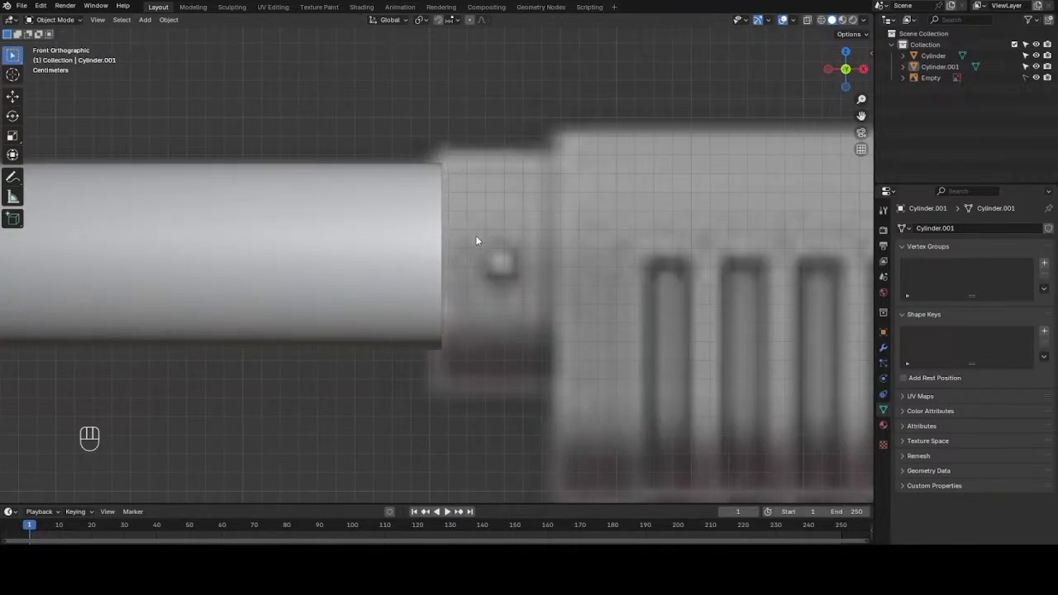
click(369, 256)
key(Tab)
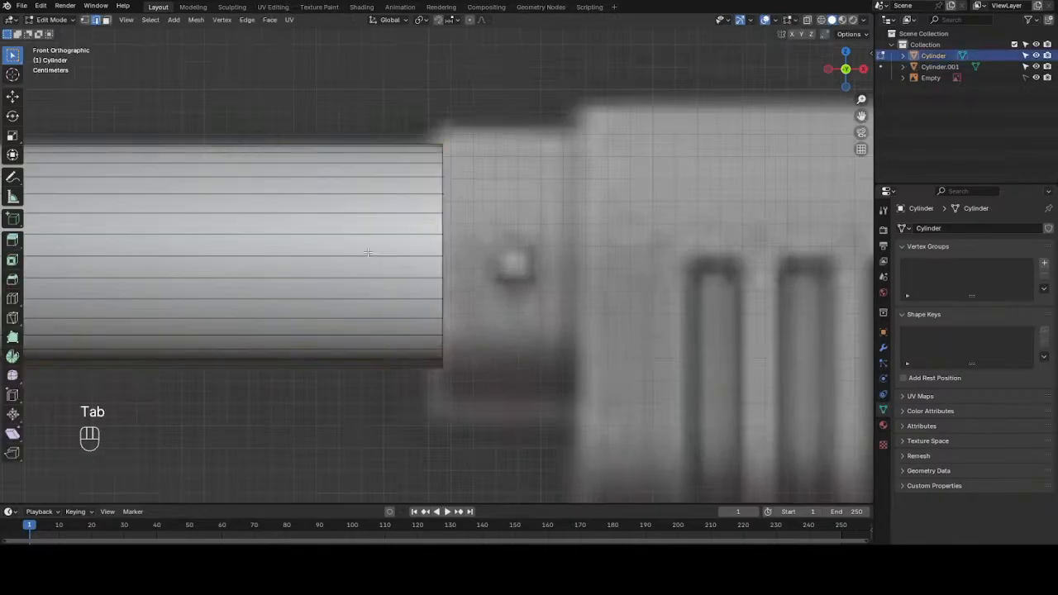
drag(845, 70, 541, 236)
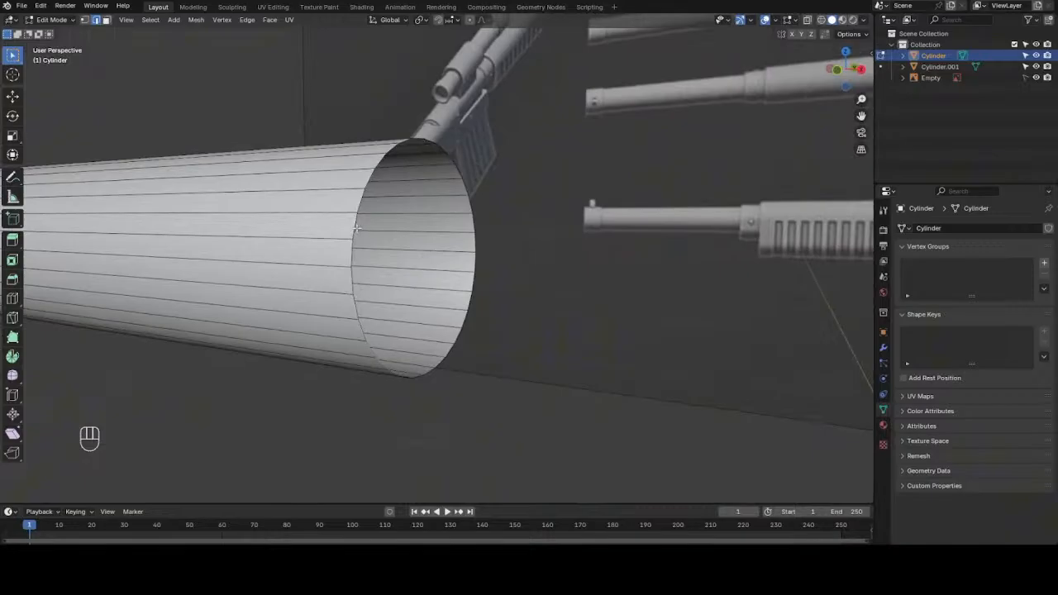
alt+shift+click(354, 226)
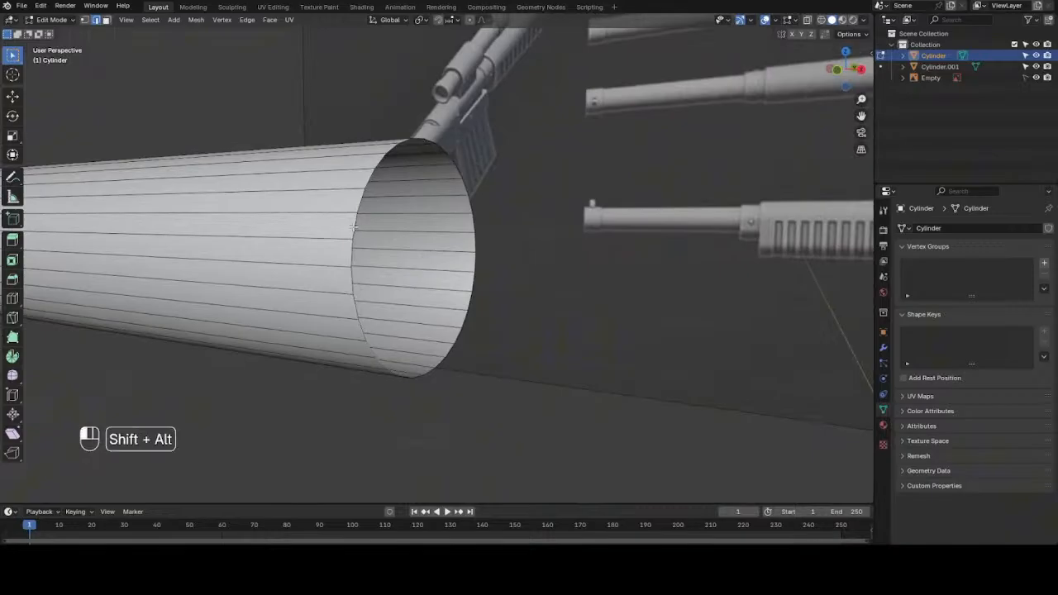
key(shift+d)
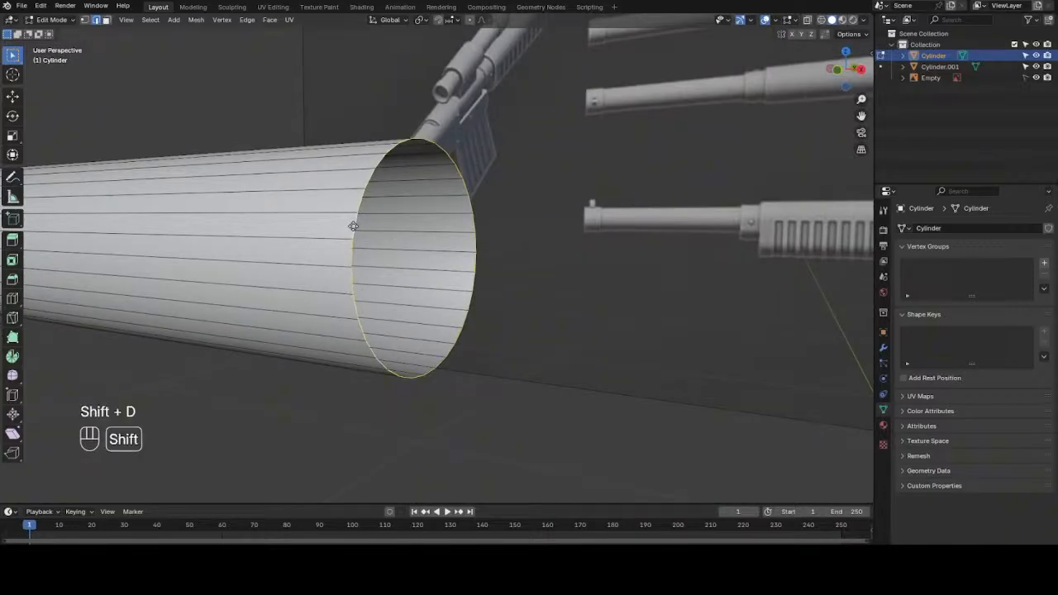
right_click(444, 254)
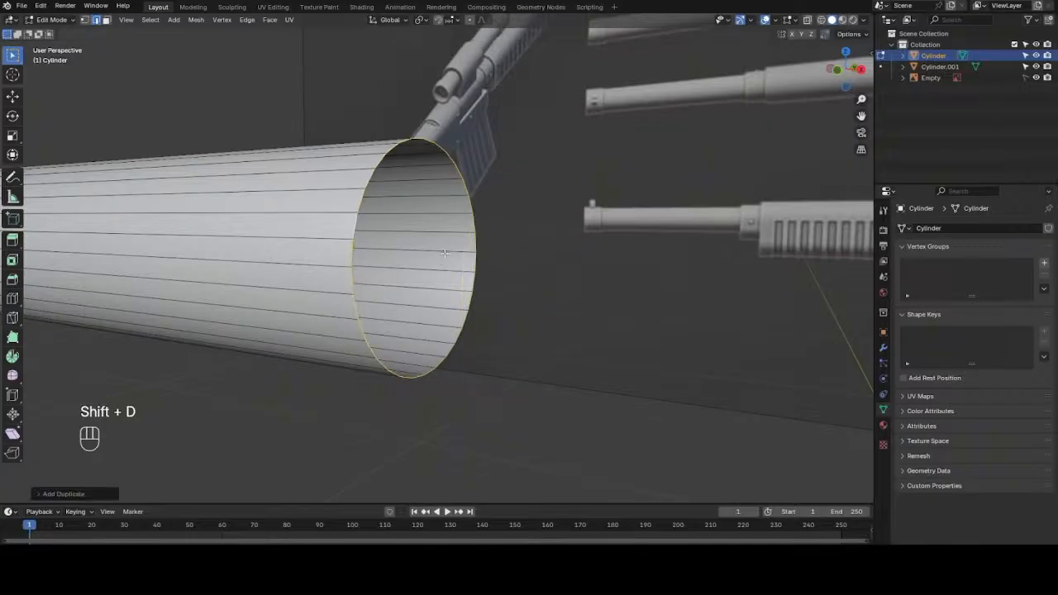
- Move the duplicated loop about 0.02 m rearward along X and separate it into its own object
key(g)
key(x)
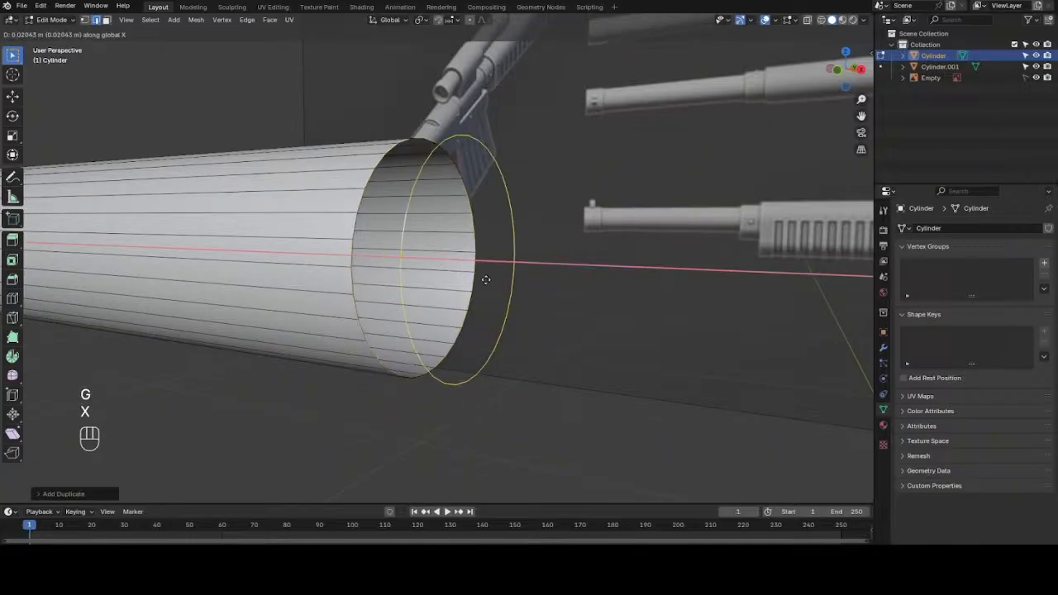
click(485, 279)
key(p)
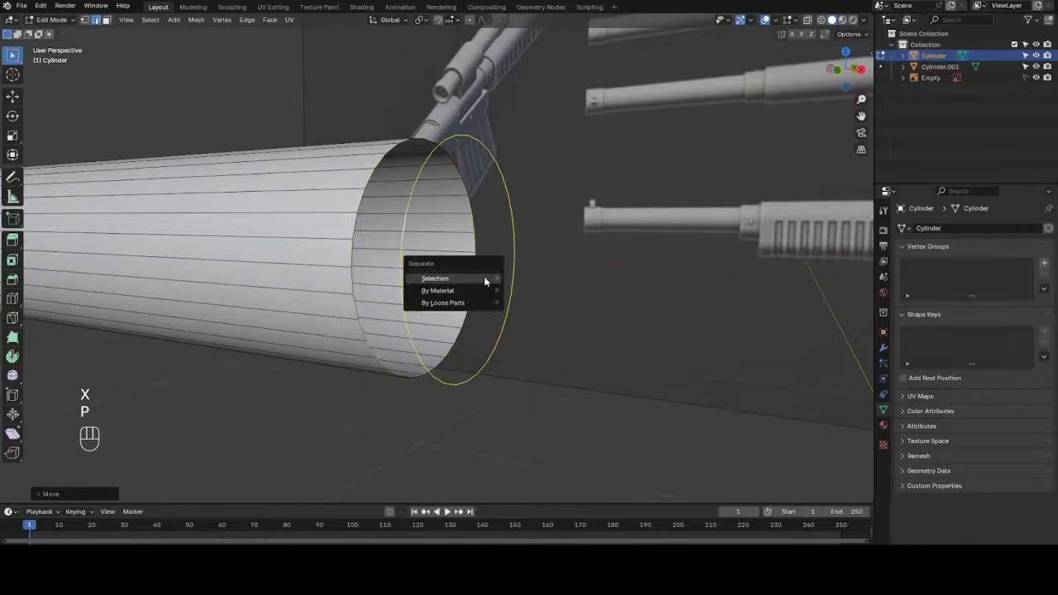
click(483, 279)
key(Tab)
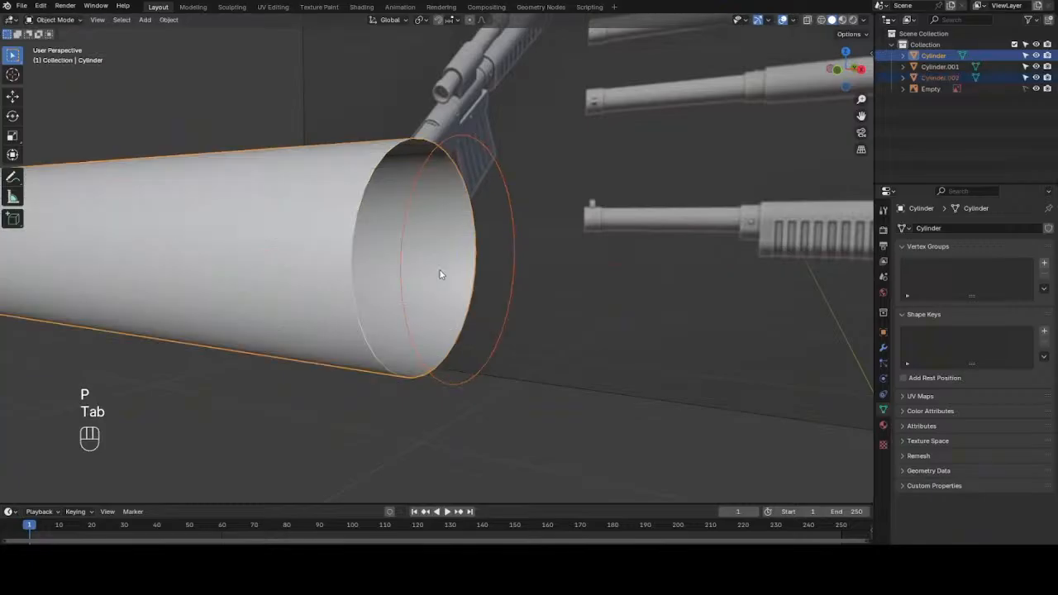
- Move the whole separated ring along X until it is flush with the barrel's rear end
click(417, 180)
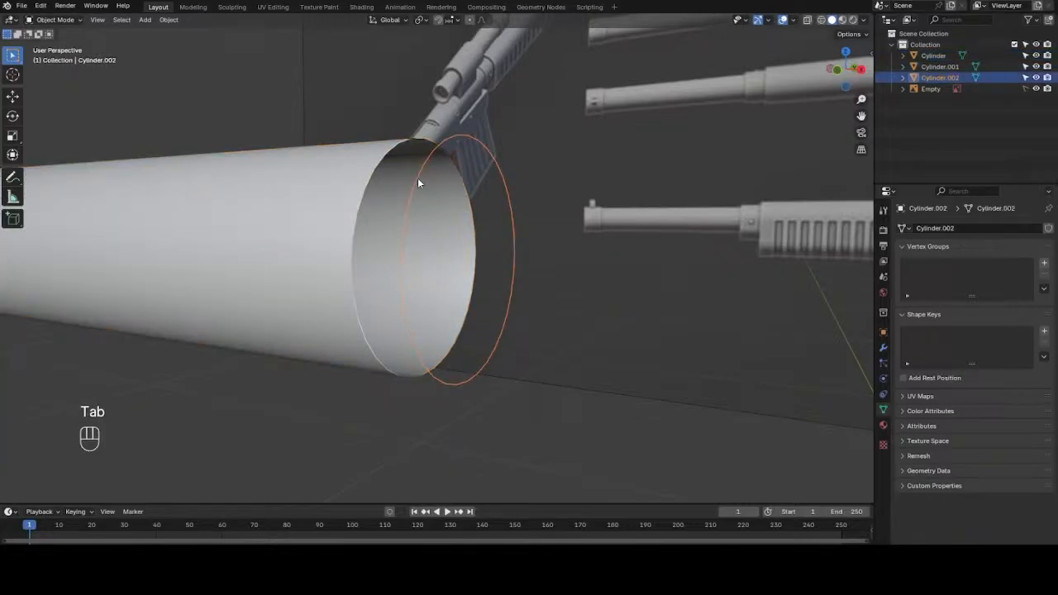
key(Tab)
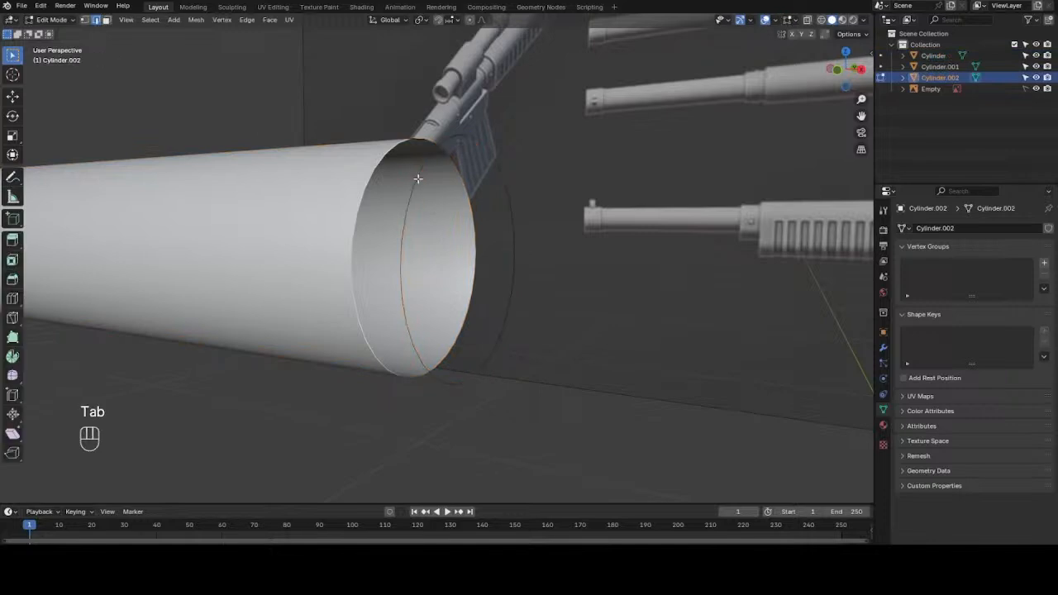
key(a)
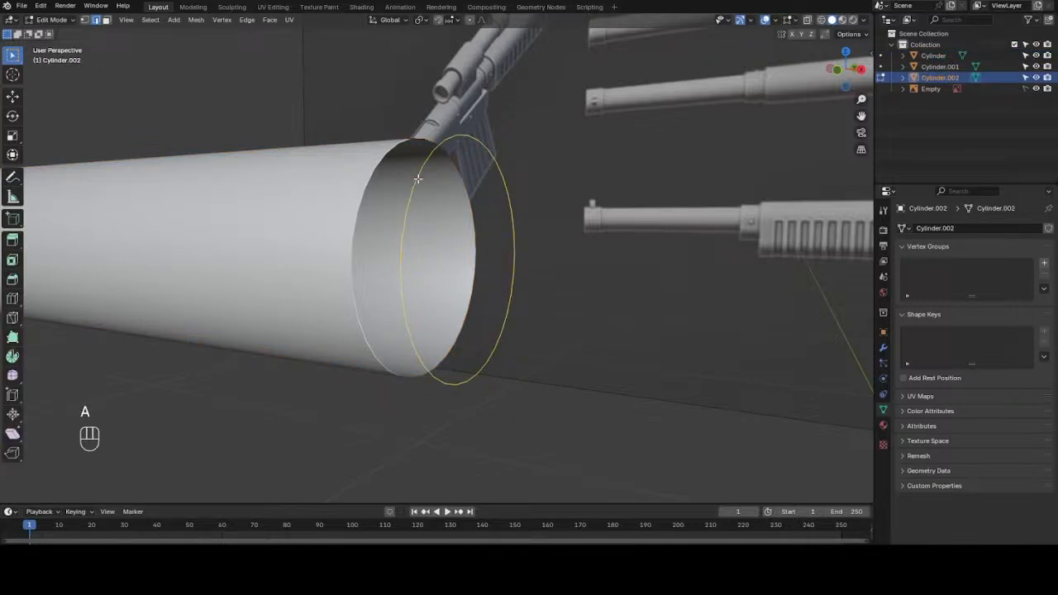
key(KP_1)
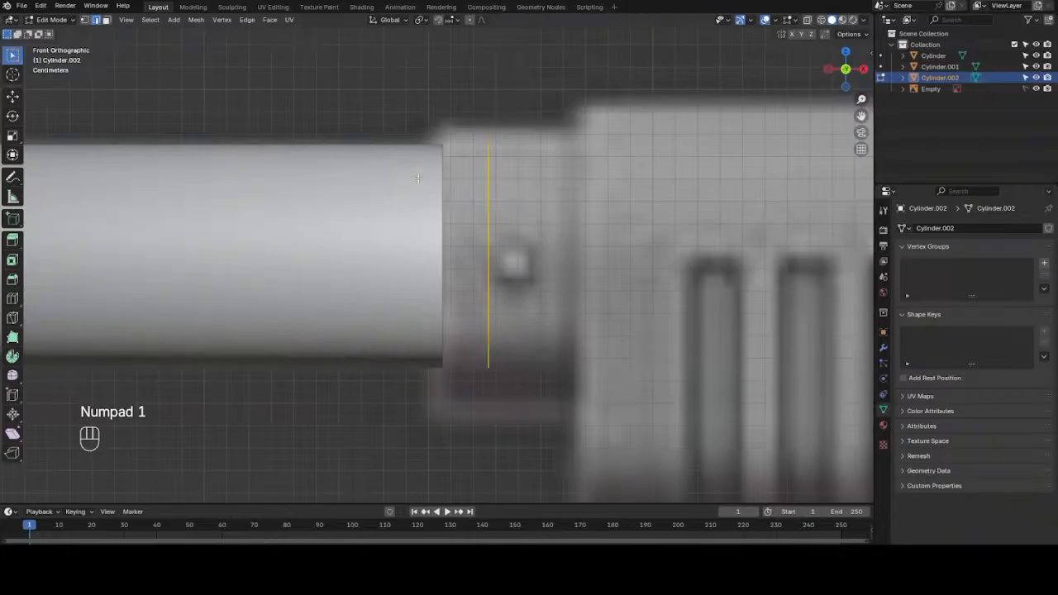
key(g)
key(x)
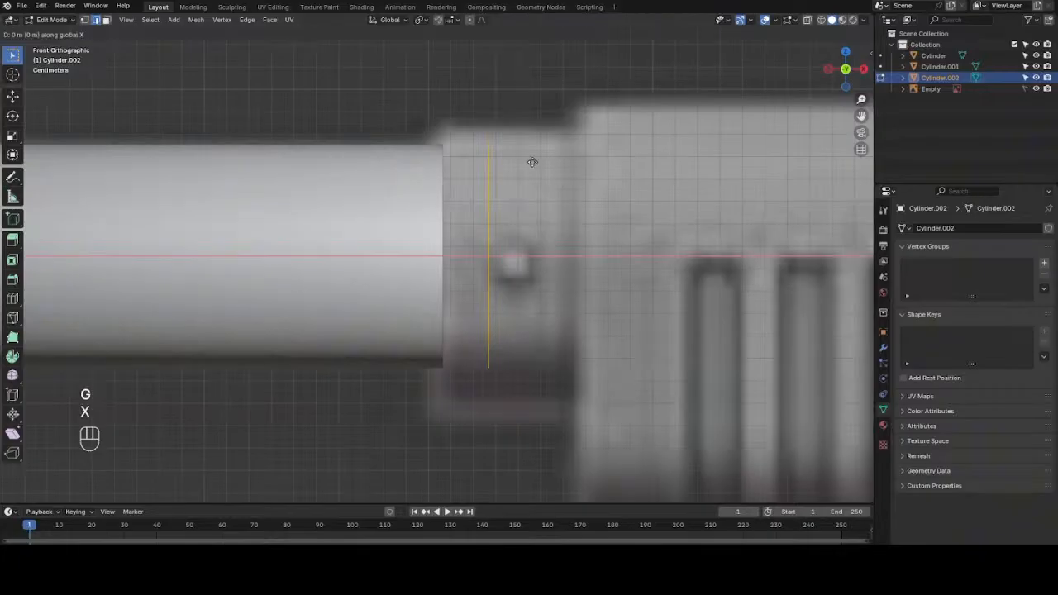
click(486, 165)
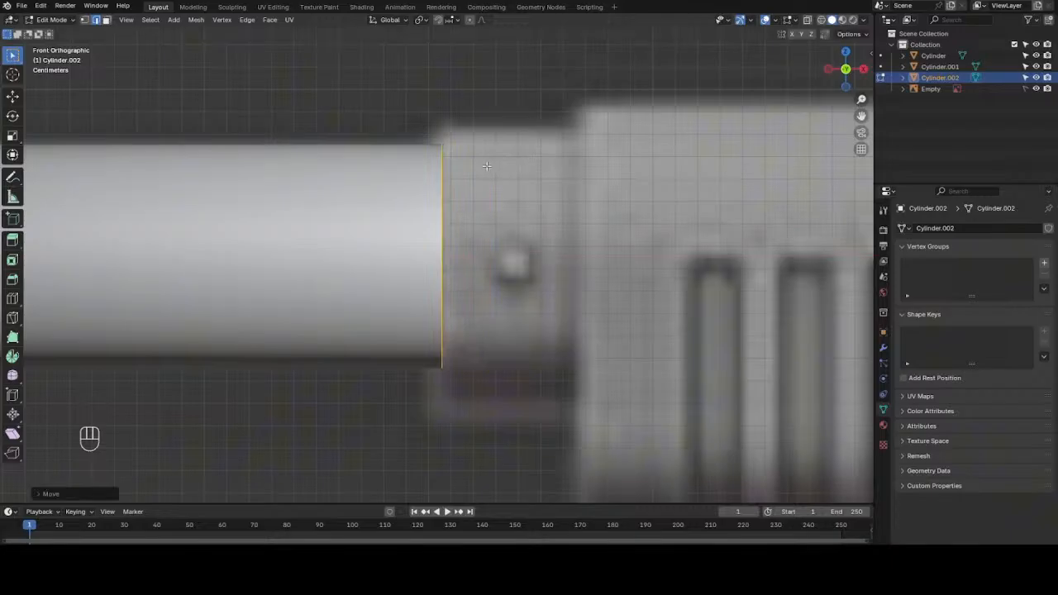
- Raise the ring about 0.0175 m along Z and switch to vertex selection
key(g)
key(z)
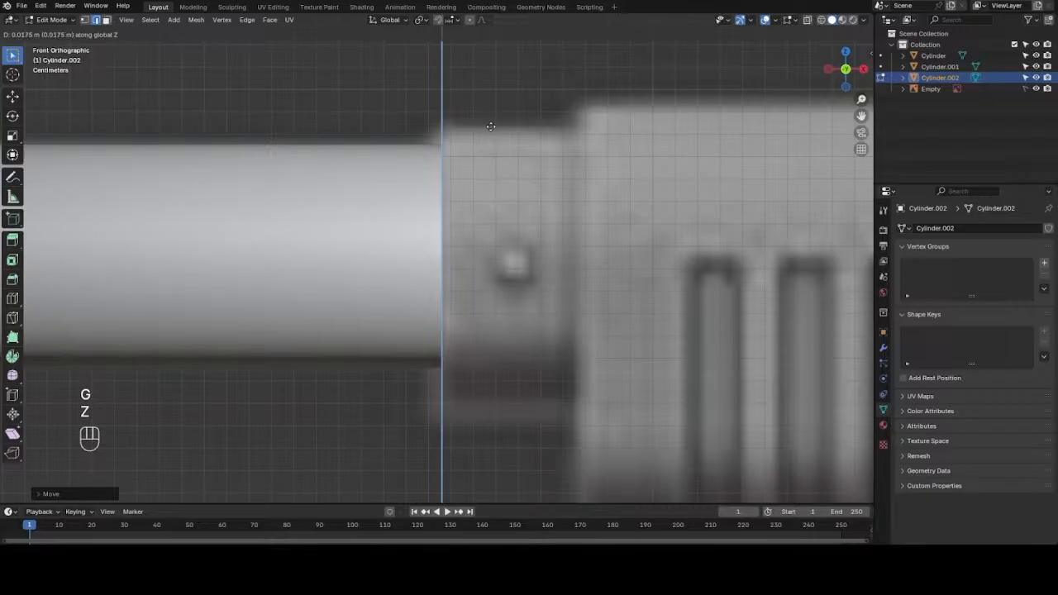
click(491, 125)
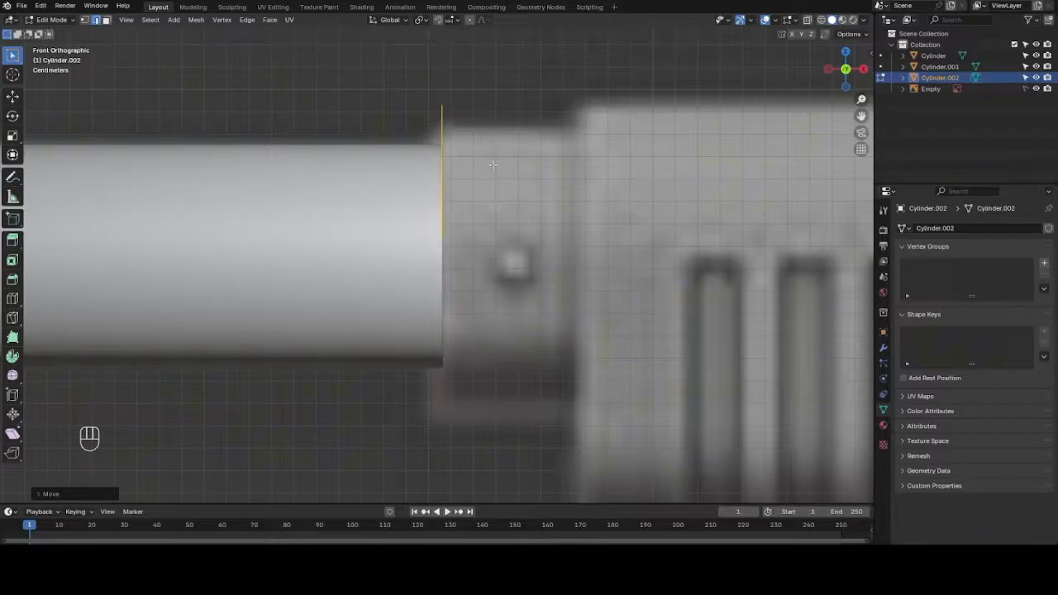
key(1)
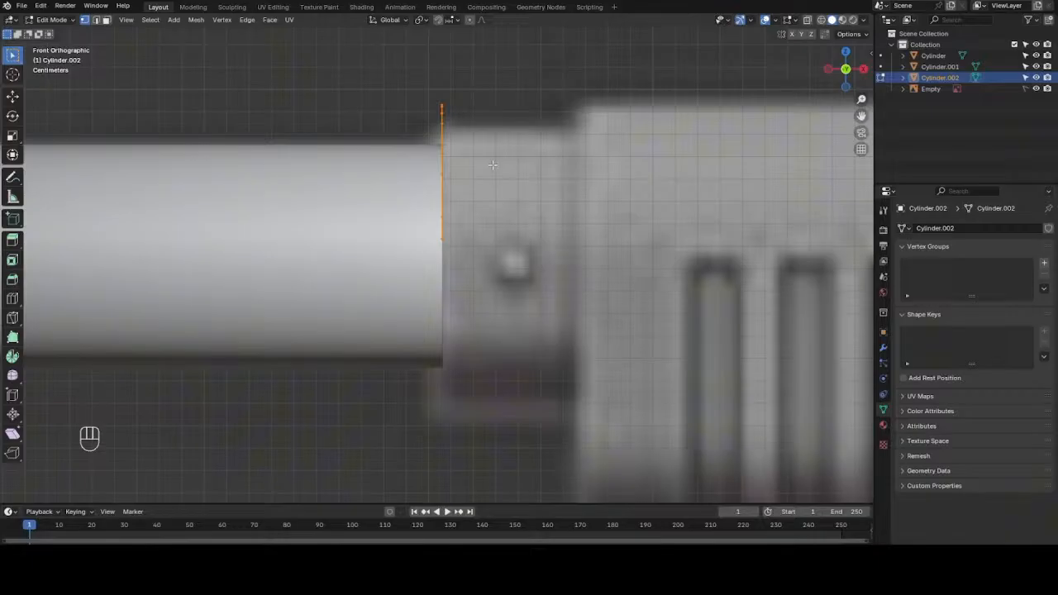
- In wireframe shading, lower the ring about 0.0106 m along Z to meet the collar's upper edge in the reference
key(z)
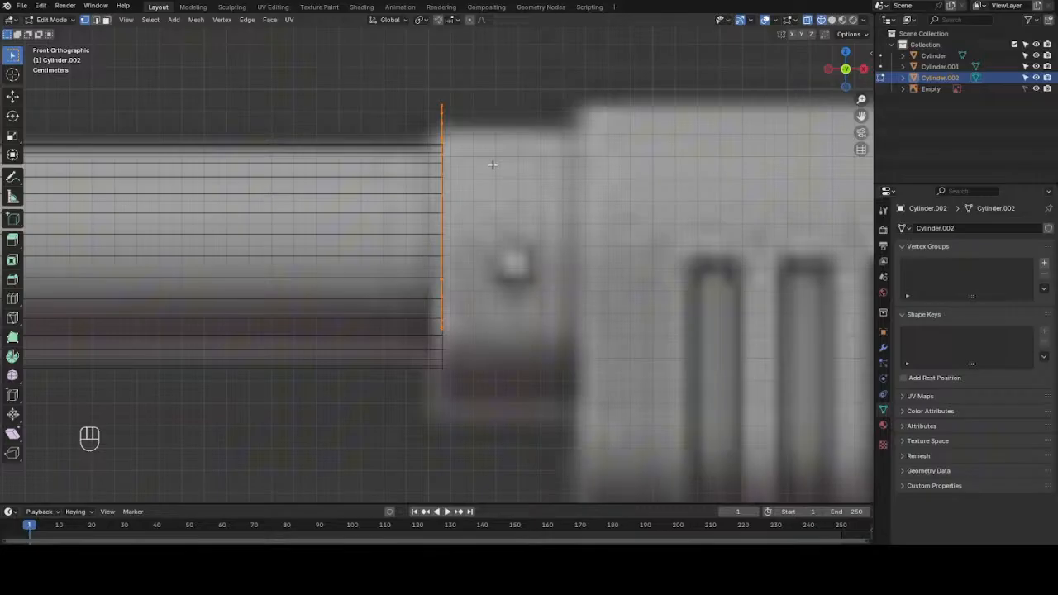
key(g)
key(z)
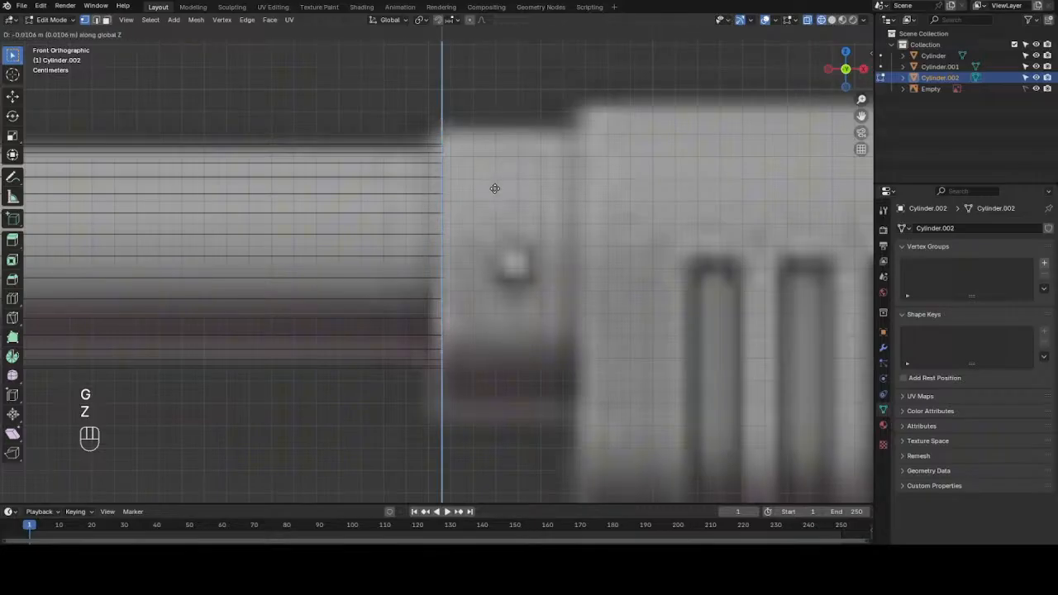
click(494, 189)
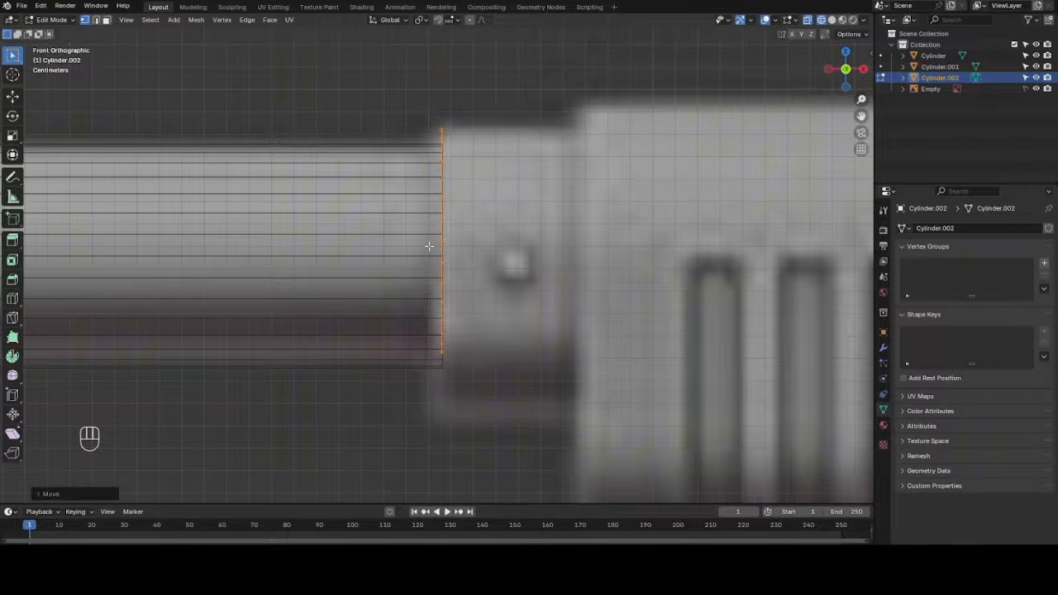
- Select the ring's lower half and move it down along Z to the collar's lower edge in the reference
drag(428, 229, 476, 363)
key(ctrl+KP_3)
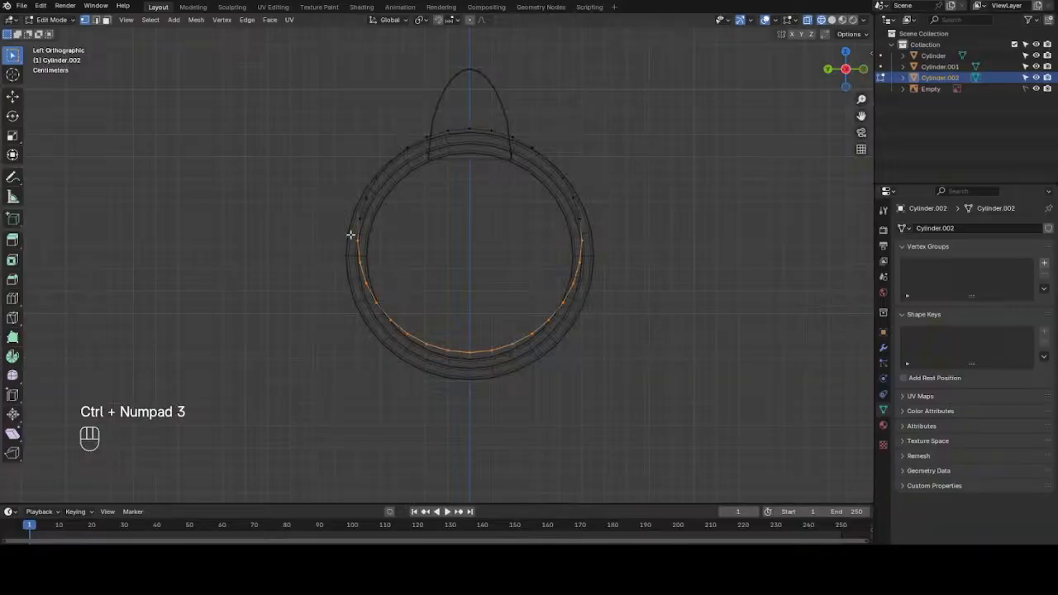
drag(350, 233, 608, 383)
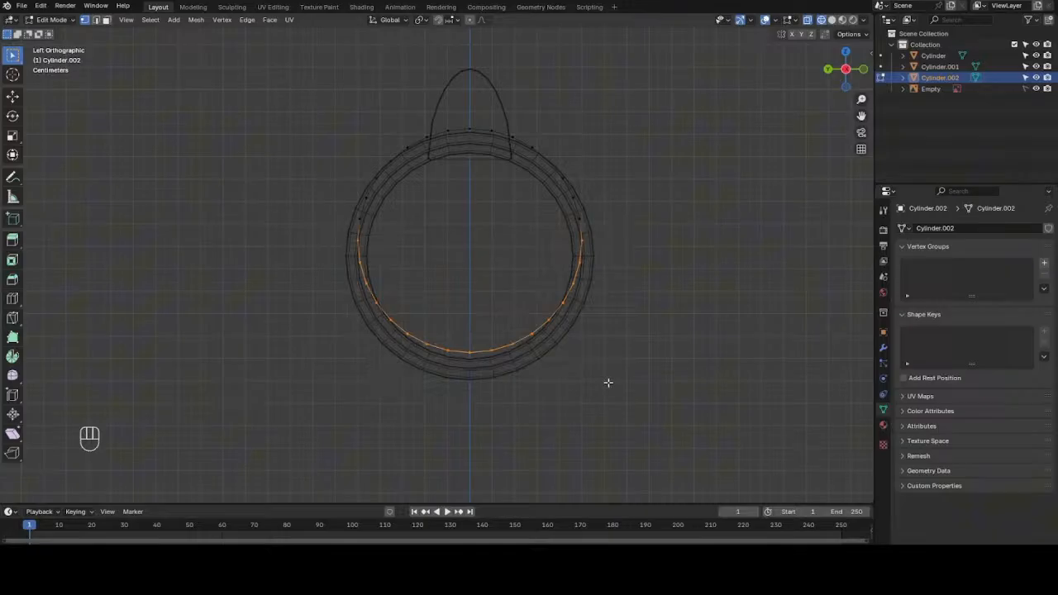
key(KP_1)
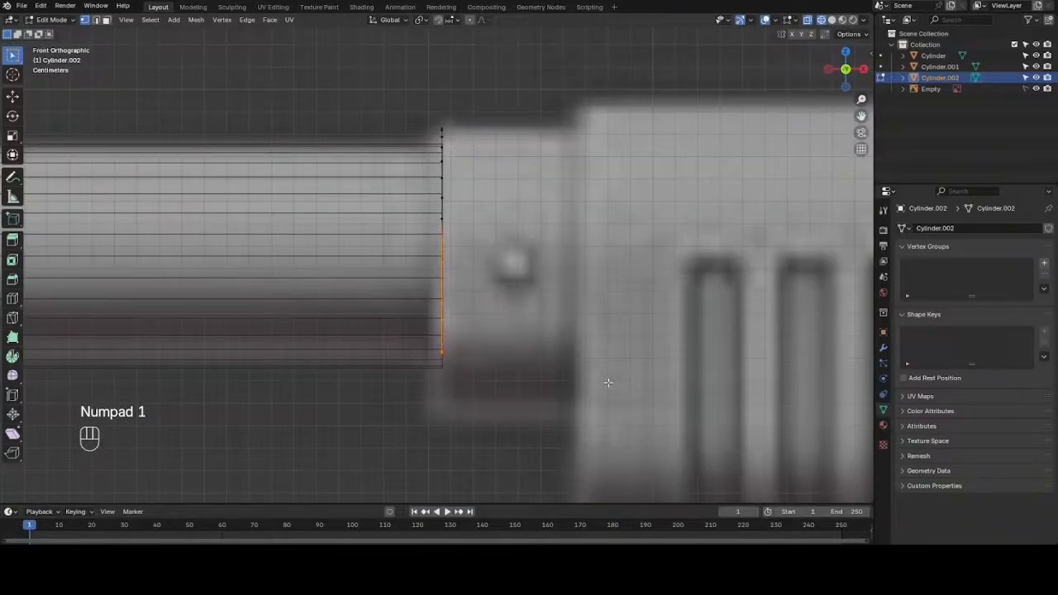
key(g)
key(h)
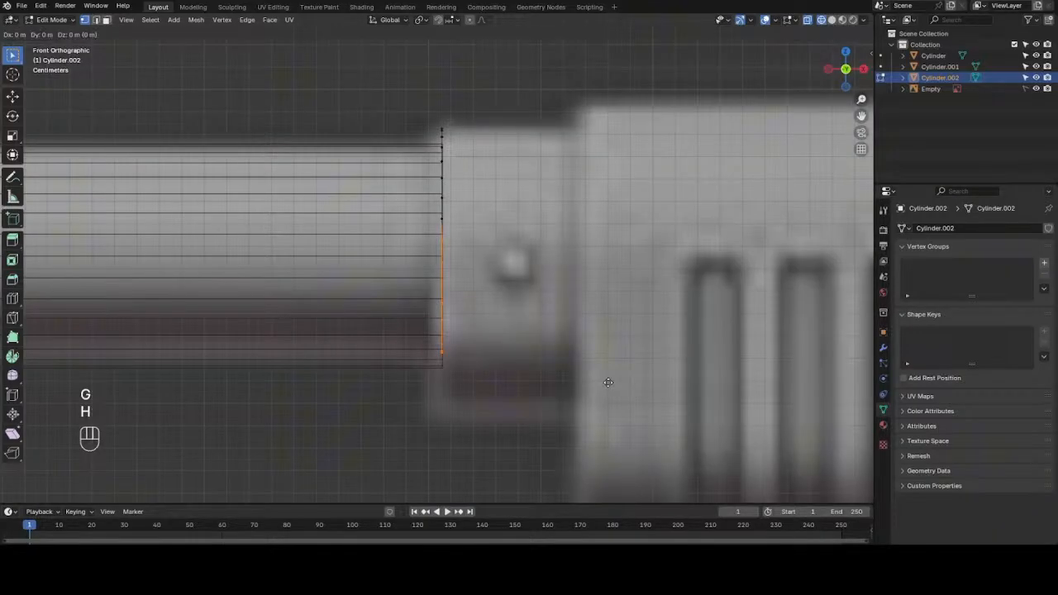
key(z)
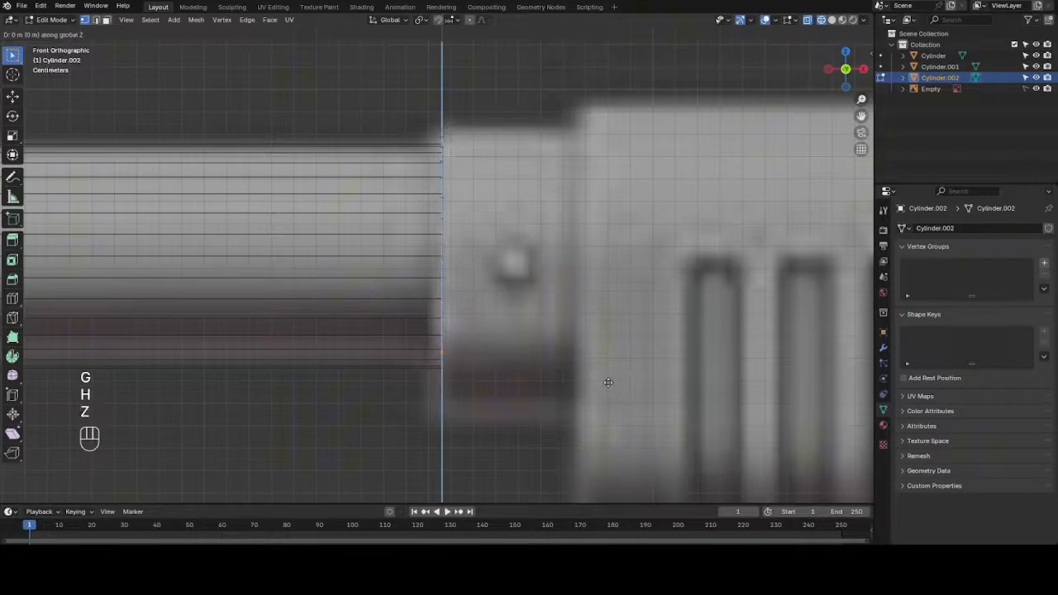
click(601, 459)
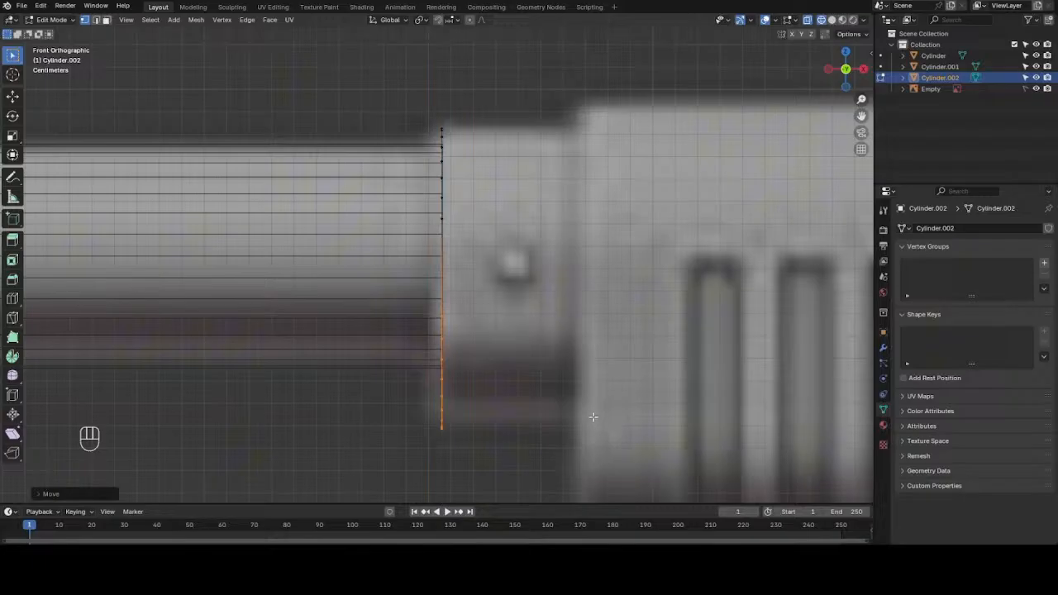
- Select the whole elongated ring and move it slightly toward the muzzle along X, overlapping the barrel's rear end
scroll(590, 377, down, 1)
scroll(589, 377, down, 3)
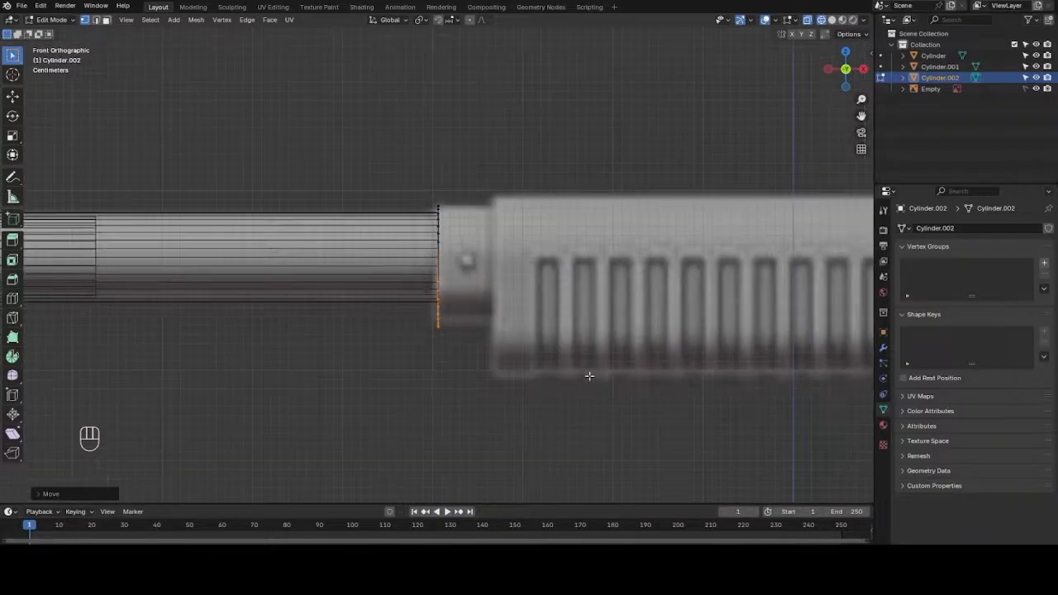
drag(426, 164, 484, 421)
key(g)
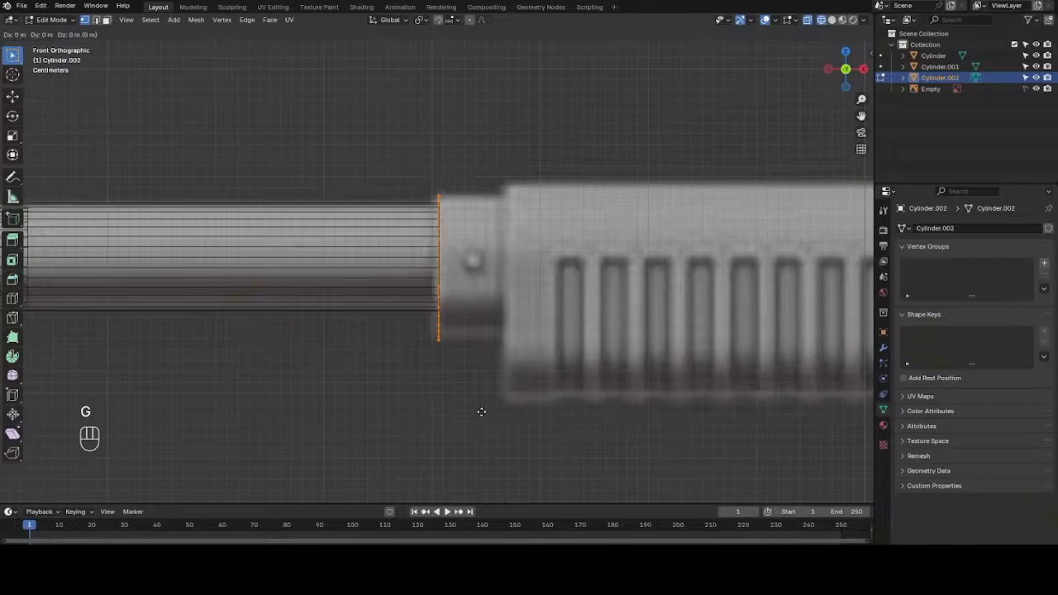
key(x)
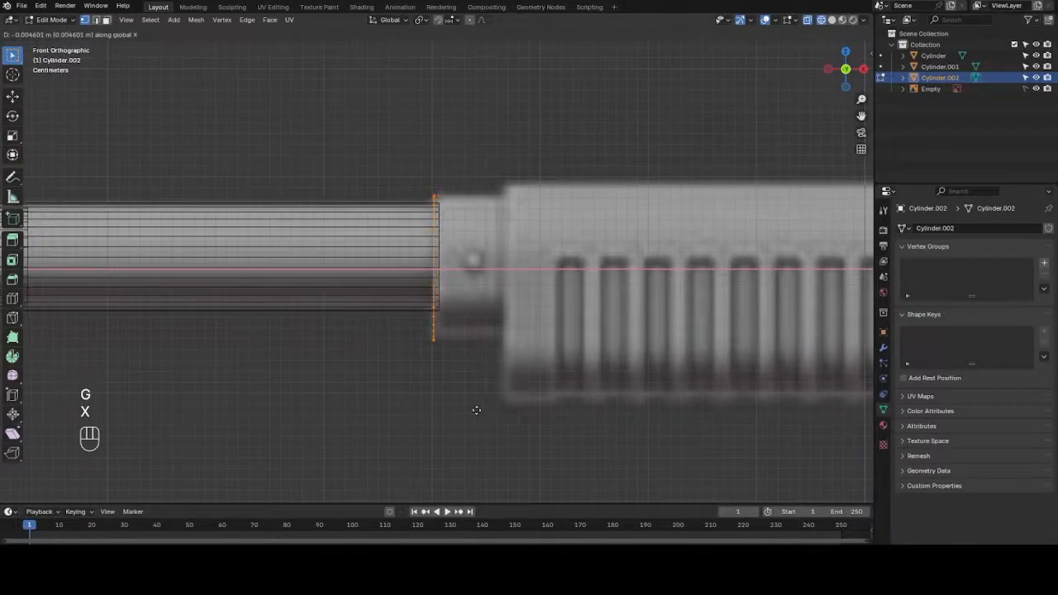
click(476, 410)
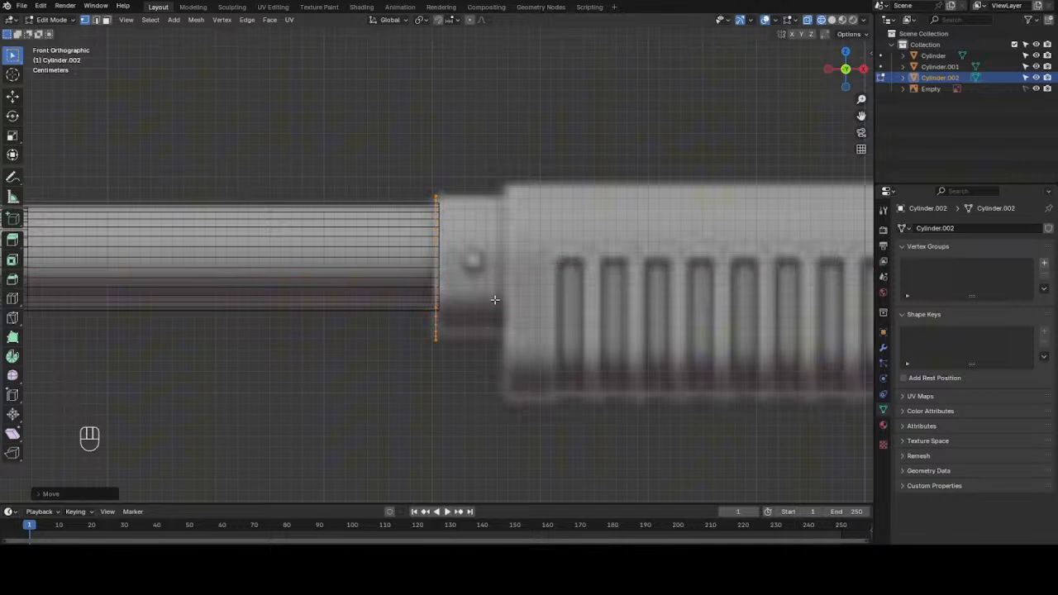
- Fill the elongated ring with a face and extrude it rearward along X to the front of the handguard
scroll(495, 258, up, 2)
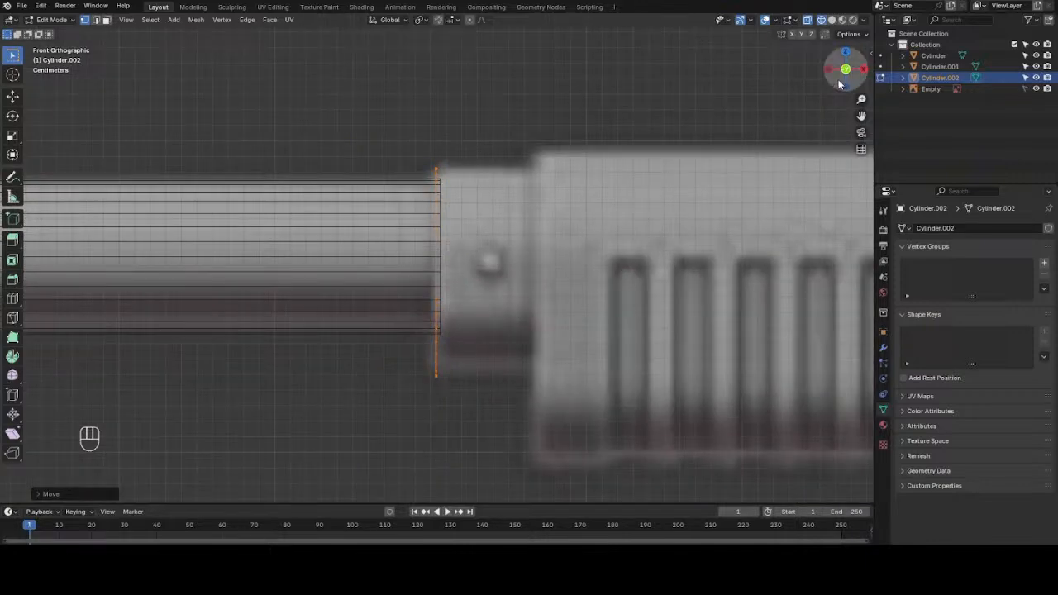
drag(839, 83, 951, 89)
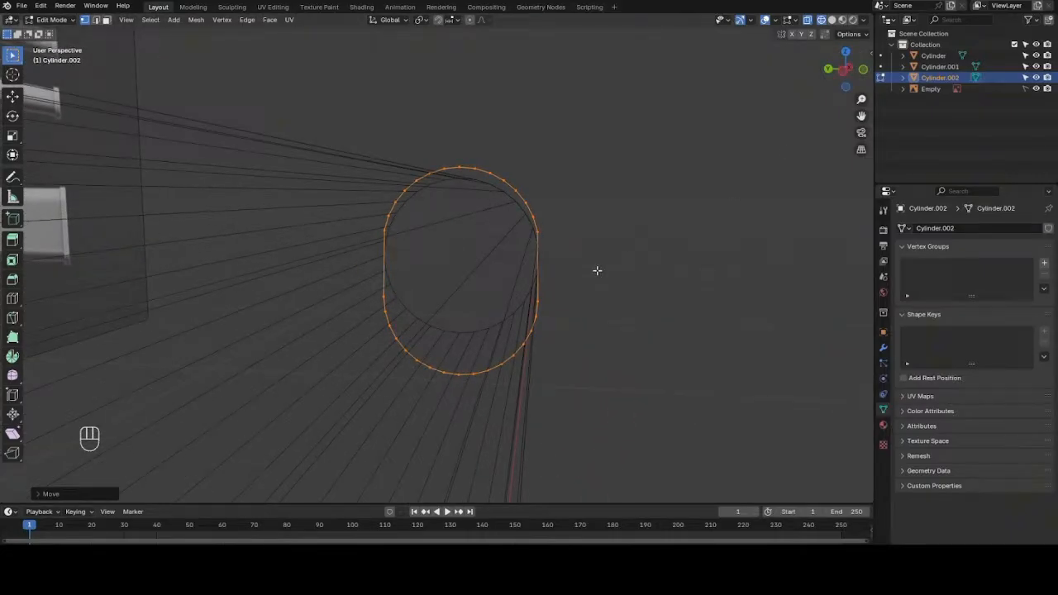
key(f)
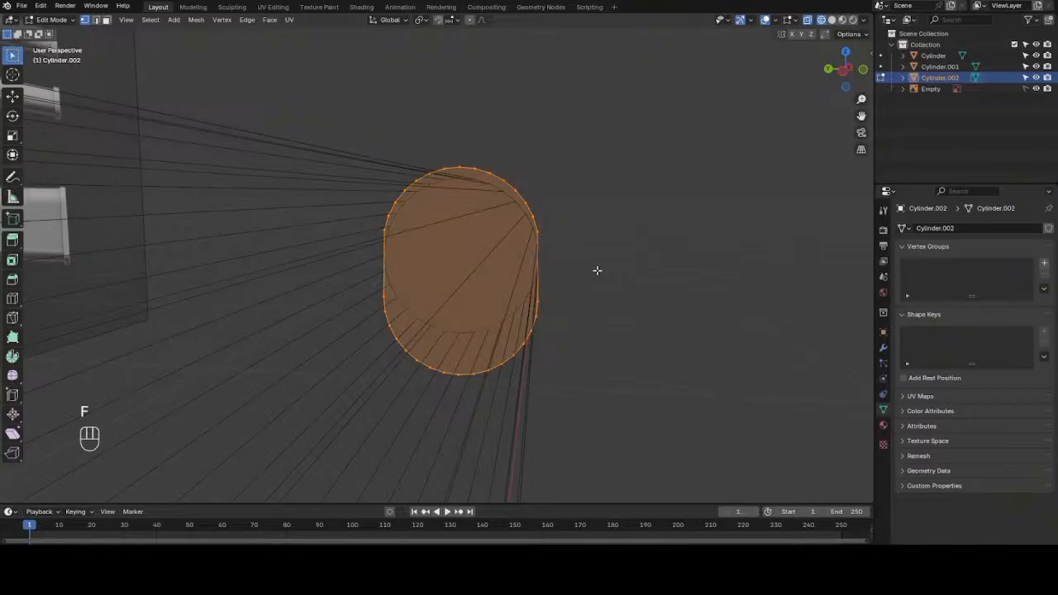
key(KP_1)
key(e)
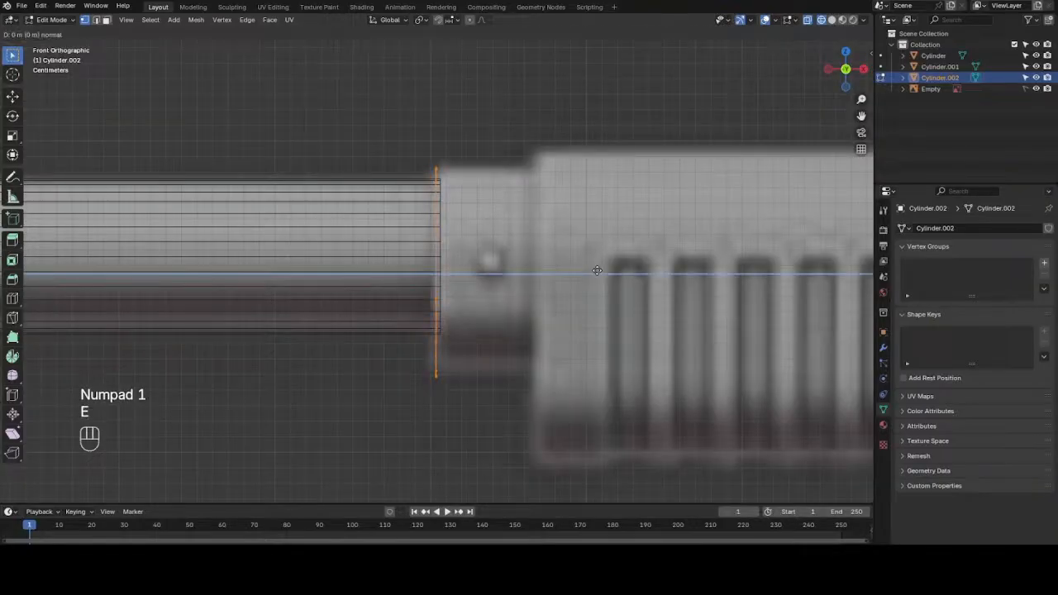
key(x)
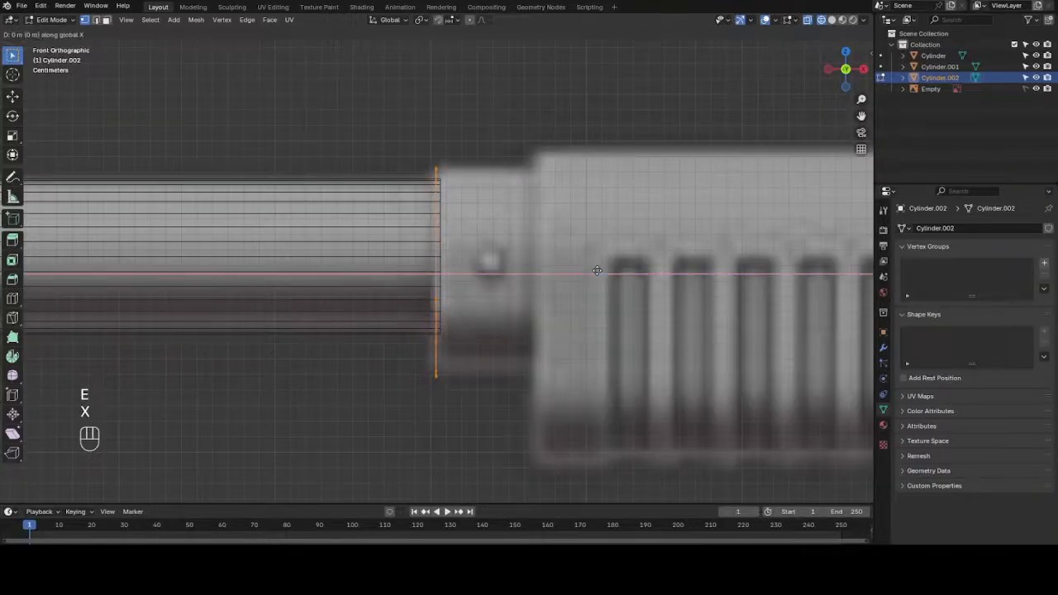
click(702, 284)
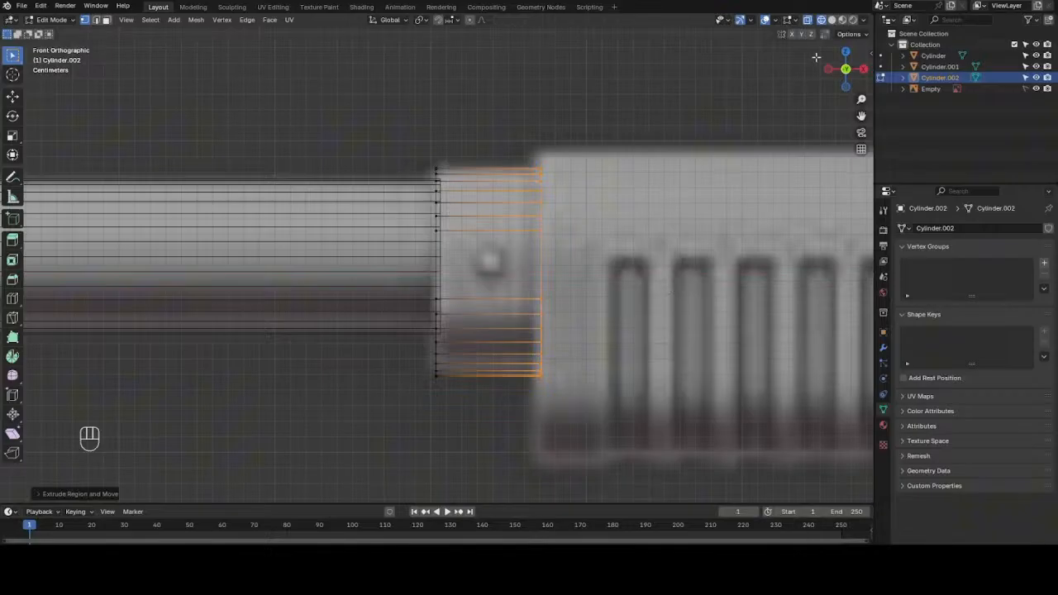
- Switch to solid shading and scale the entire collar slightly wider along Y so its sides clear the barrel
click(833, 20)
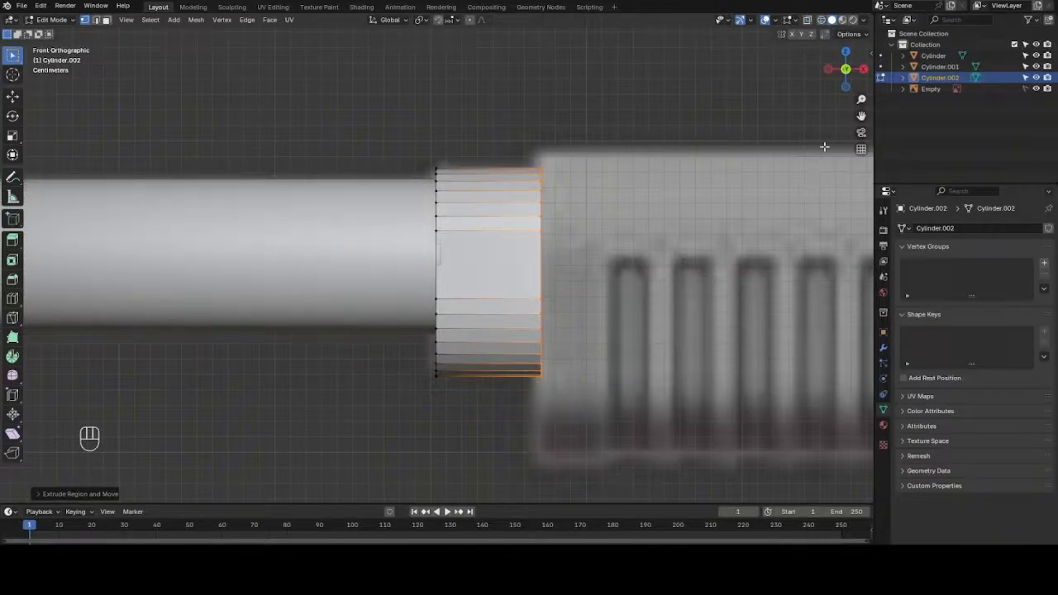
drag(844, 68, 658, 294)
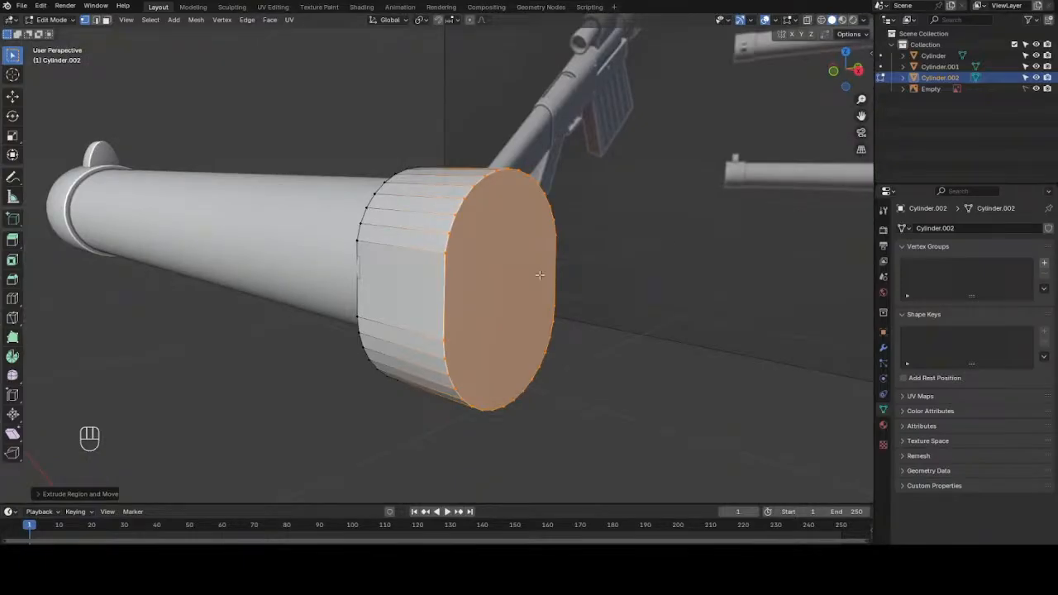
key(KP_1)
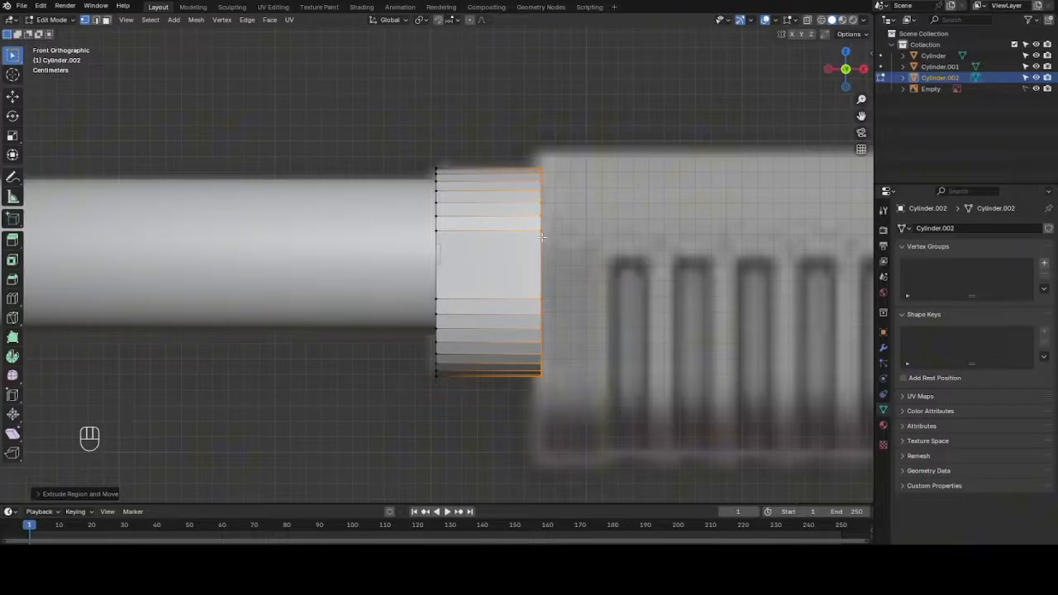
key(a)
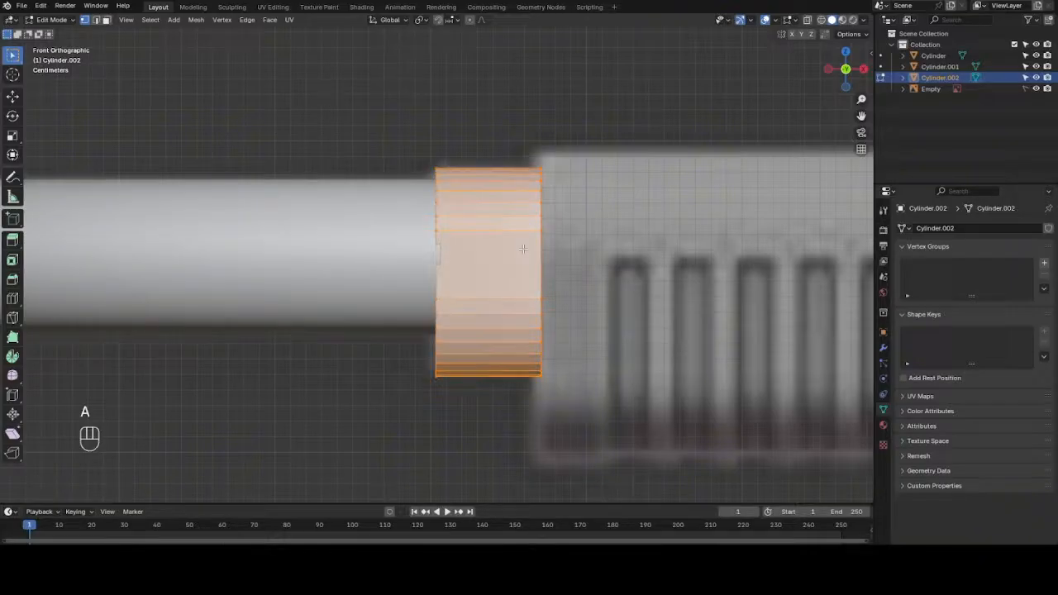
mouse_move(843, 82)
mouse_down()
mouse_move(827, 75)
mouse_move(909, 91)
mouse_move(976, 81)
mouse_move(921, 94)
mouse_move(841, 85)
mouse_up()
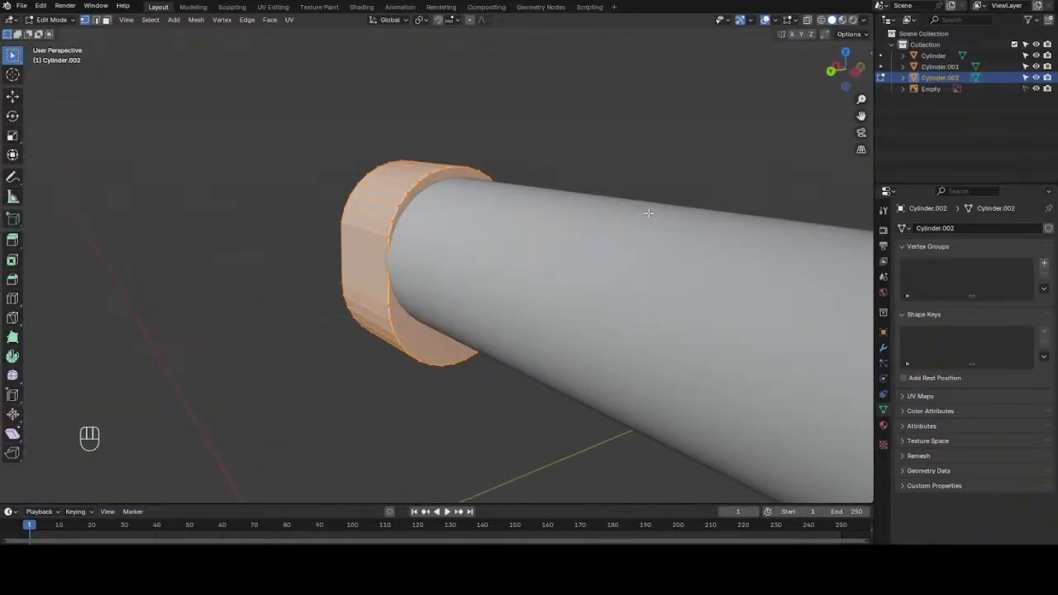
key(s)
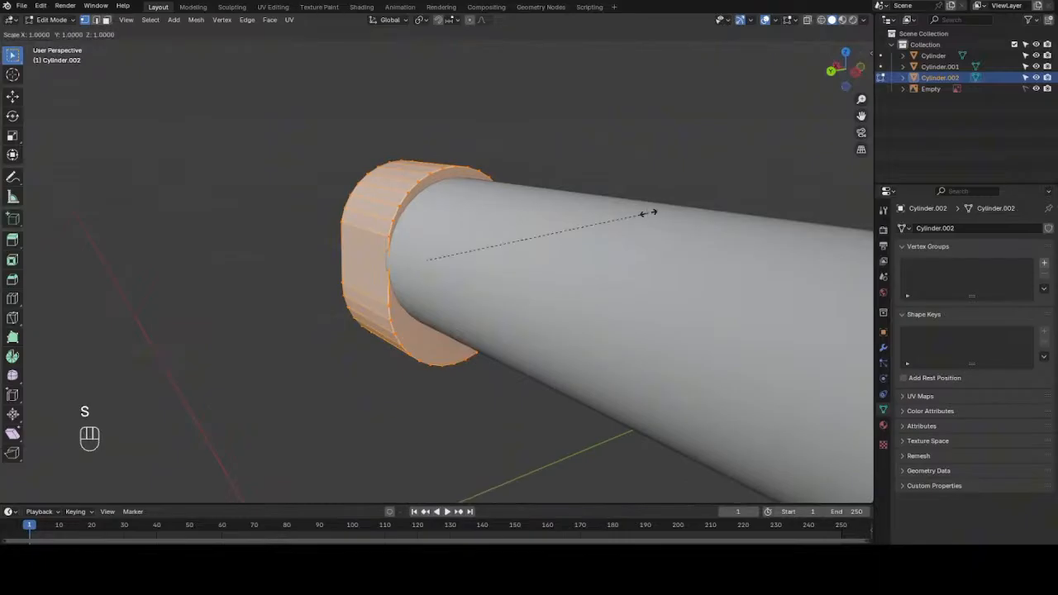
key(y)
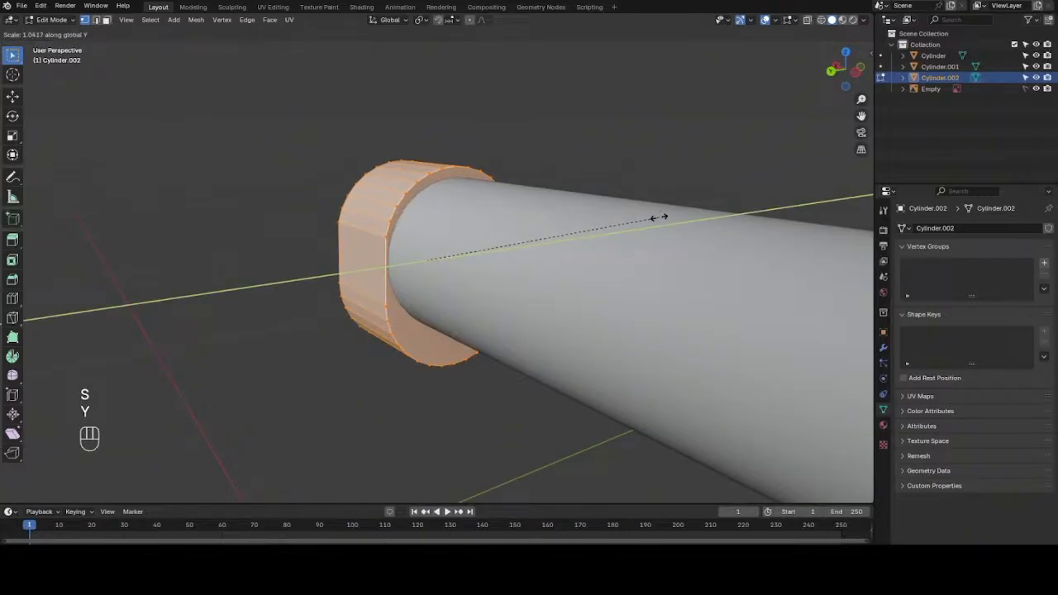
click(670, 222)
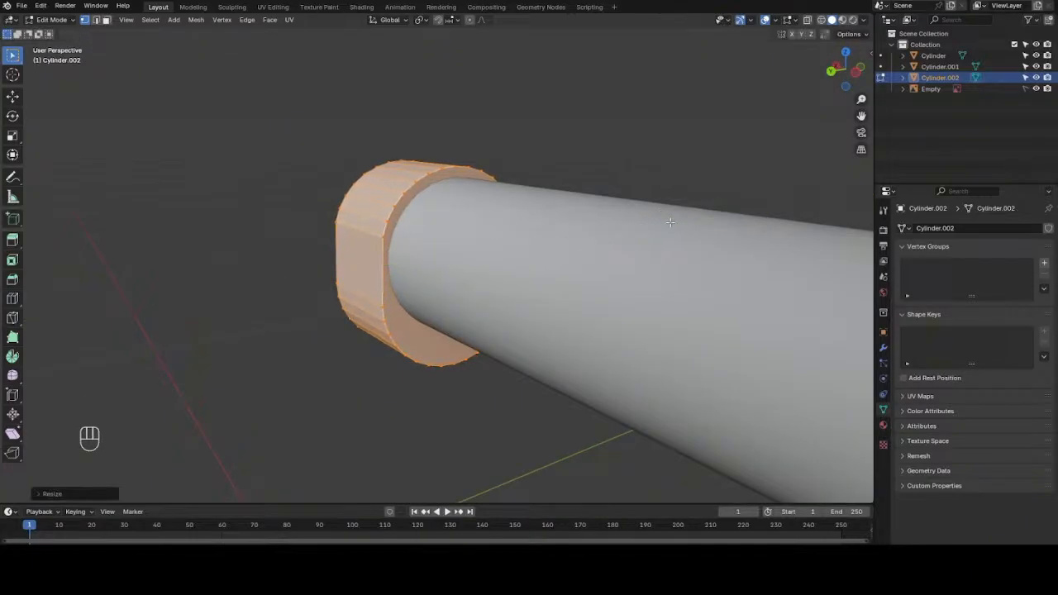
- Delete the collar's rear end face on the handguard side
drag(845, 71, 715, 74)
click(485, 277)
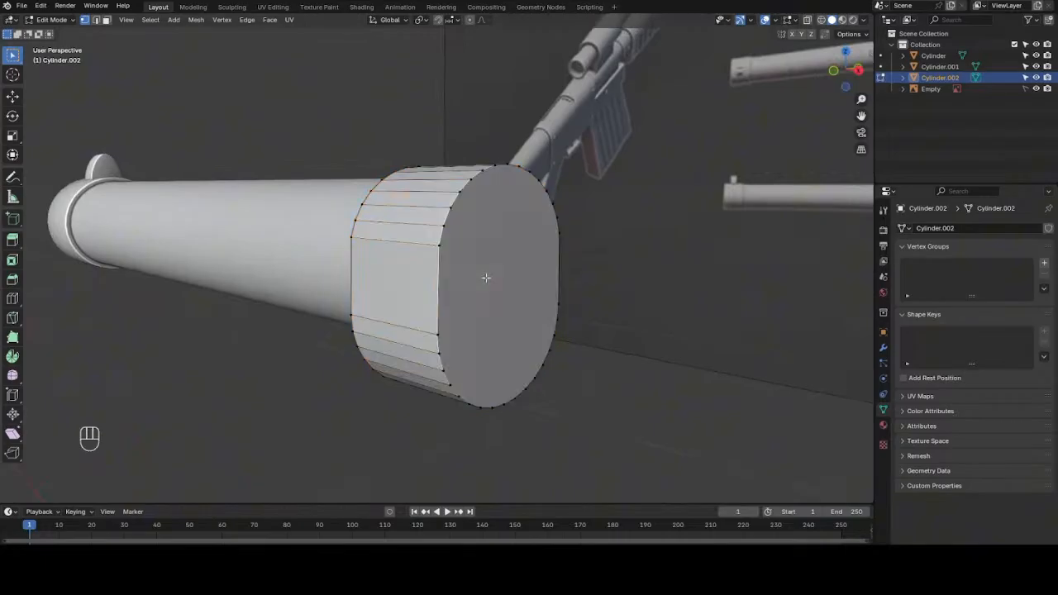
key(3)
click(483, 278)
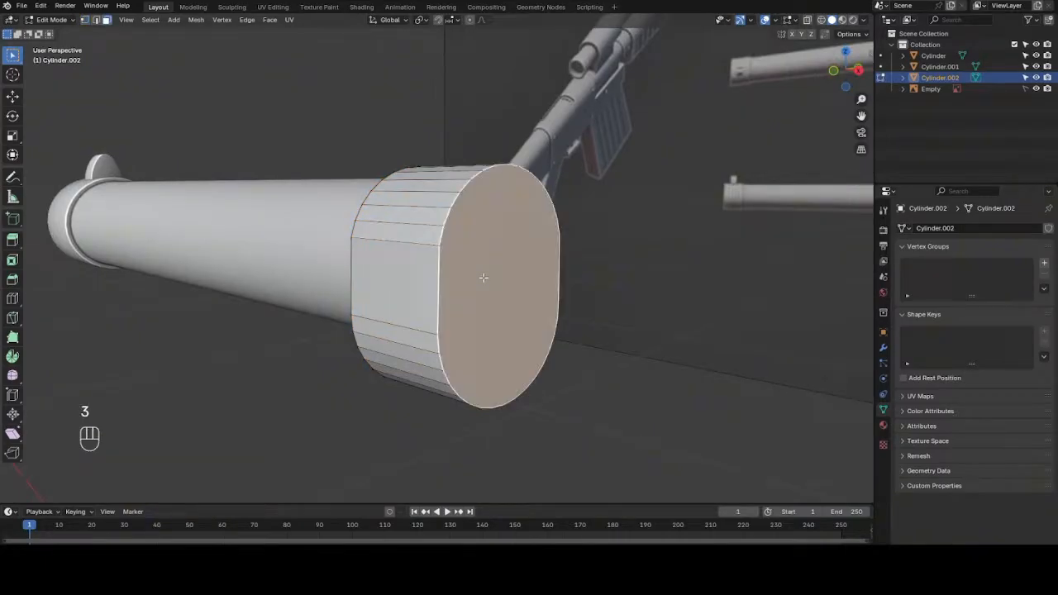
key(x)
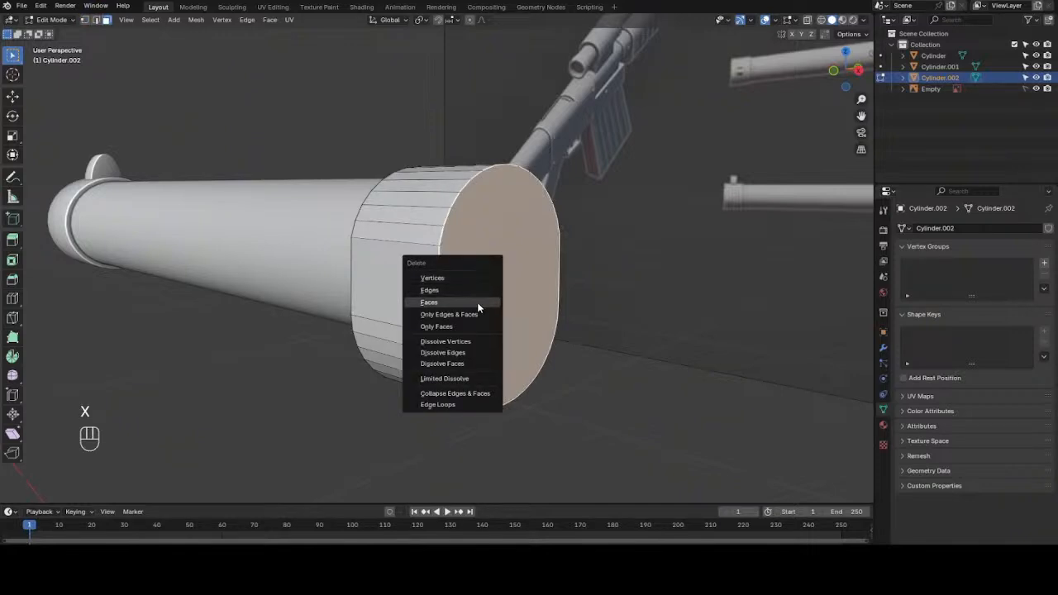
click(482, 302)
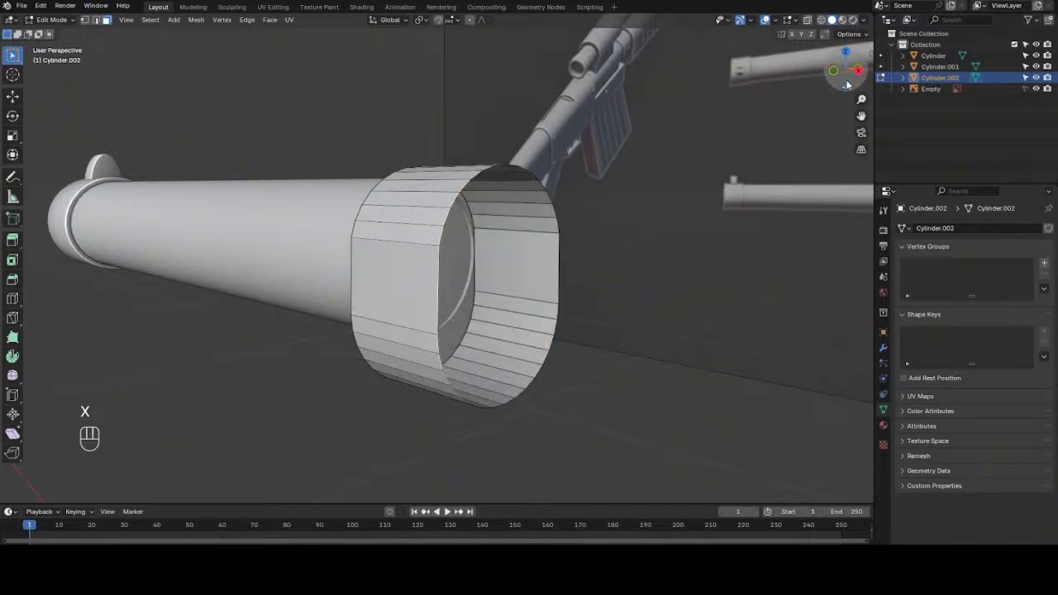
- Bevel the outer rim of the collar's front face narrowly with 2 segments and return to Object Mode
drag(848, 83, 939, 81)
alt+click(464, 347)
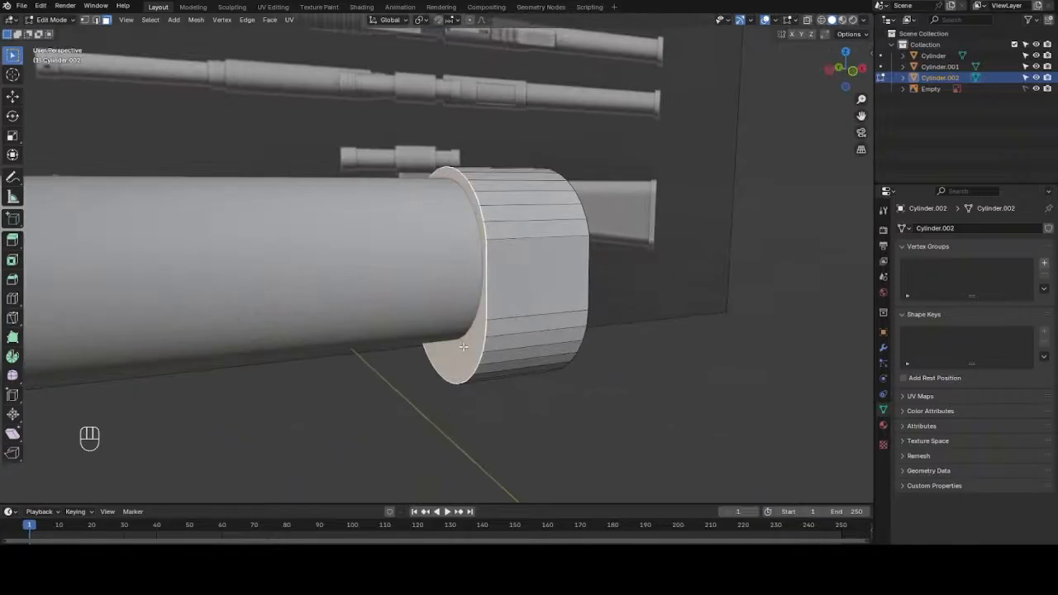
key(ctrl+b)
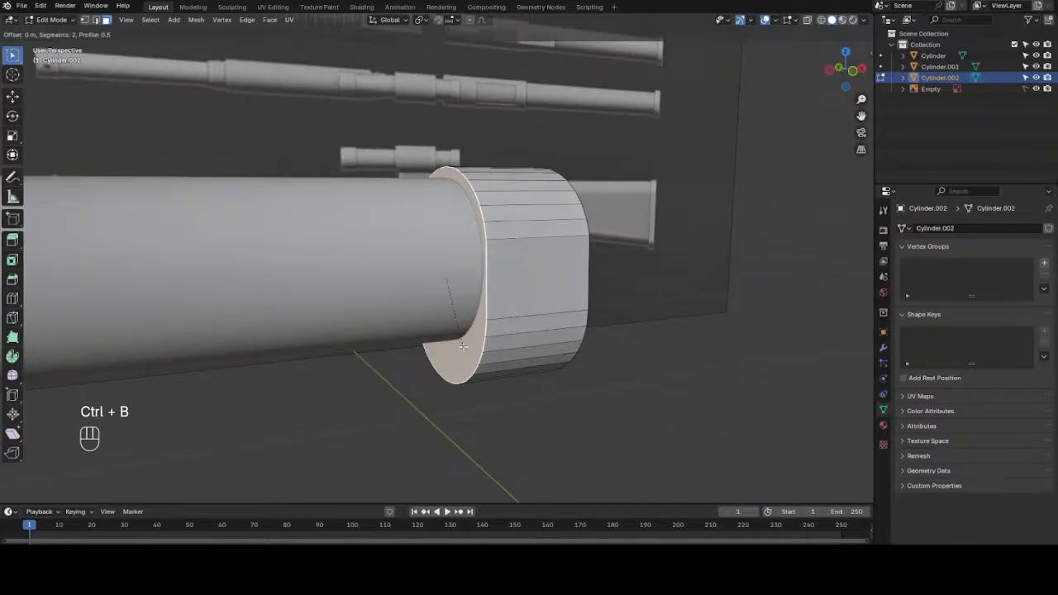
click(467, 349)
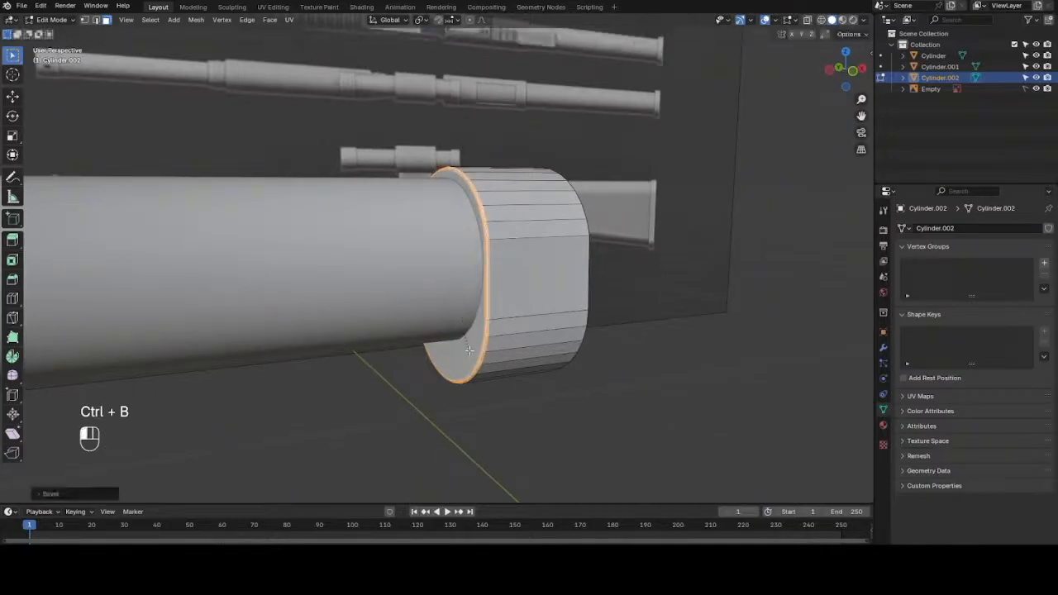
key(Tab)
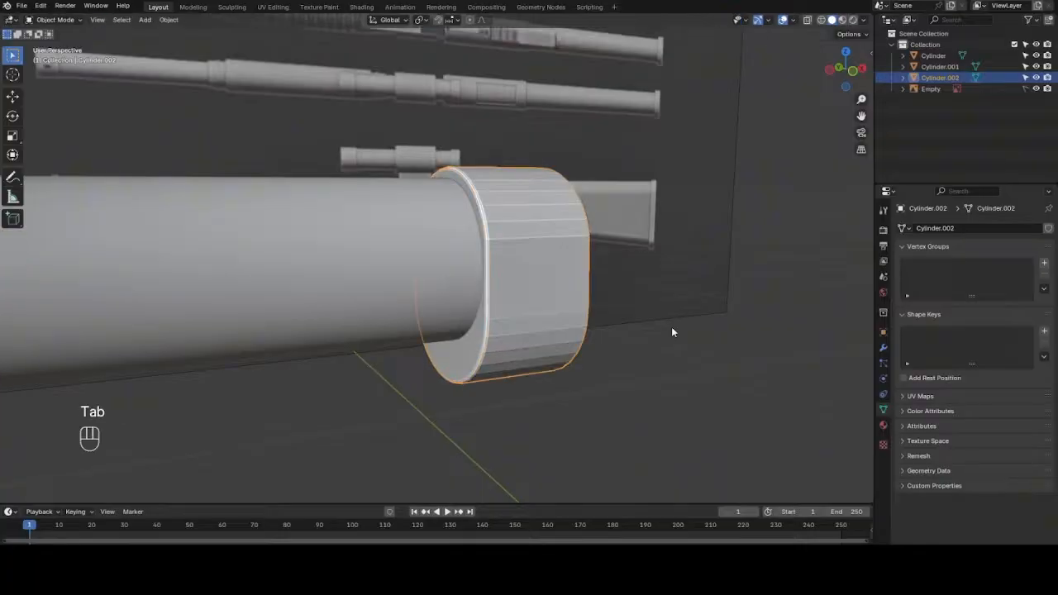
- Apply smooth shading to the collar between the barrel and the handguard, and deselect it
right_click(532, 238)
click(532, 230)
click(683, 247)
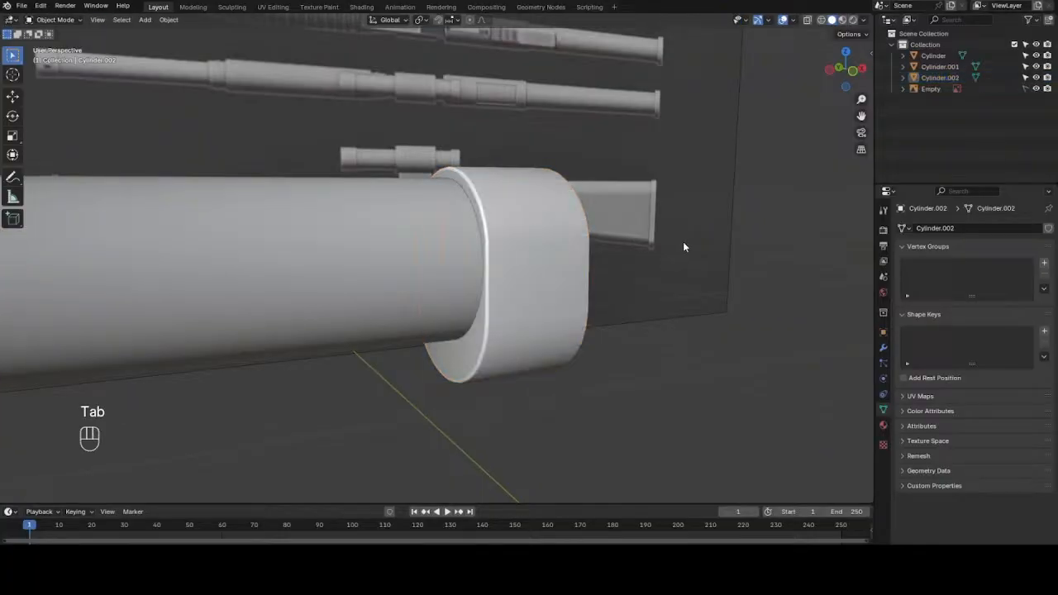
- Duplicate the collar and move the copy about 0.667 m rearward along X to the rear end of the handguard
key(KP_1)
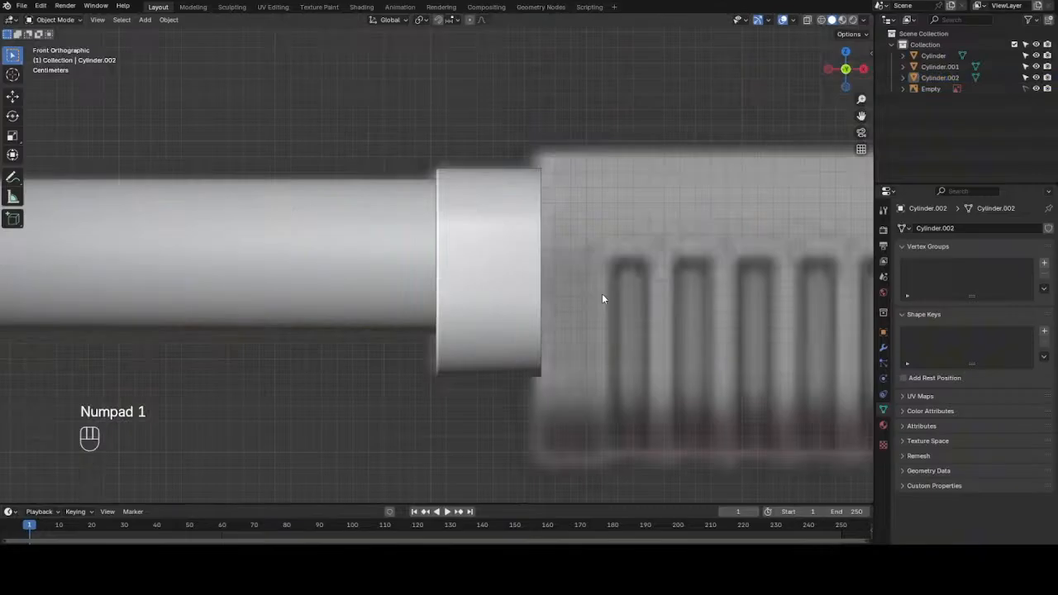
scroll(602, 293, down, 4)
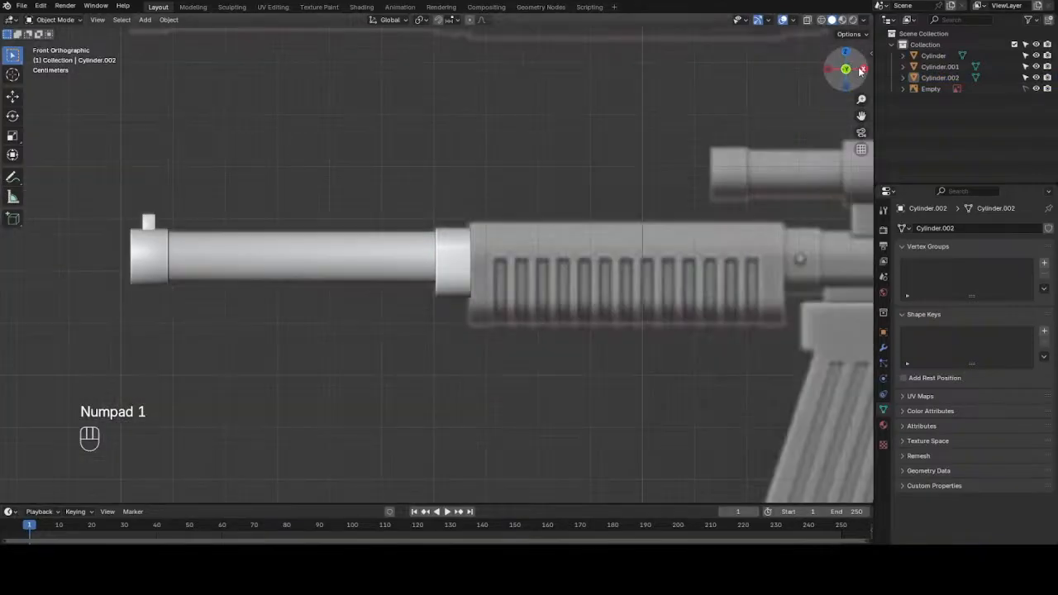
drag(862, 116, 676, 90)
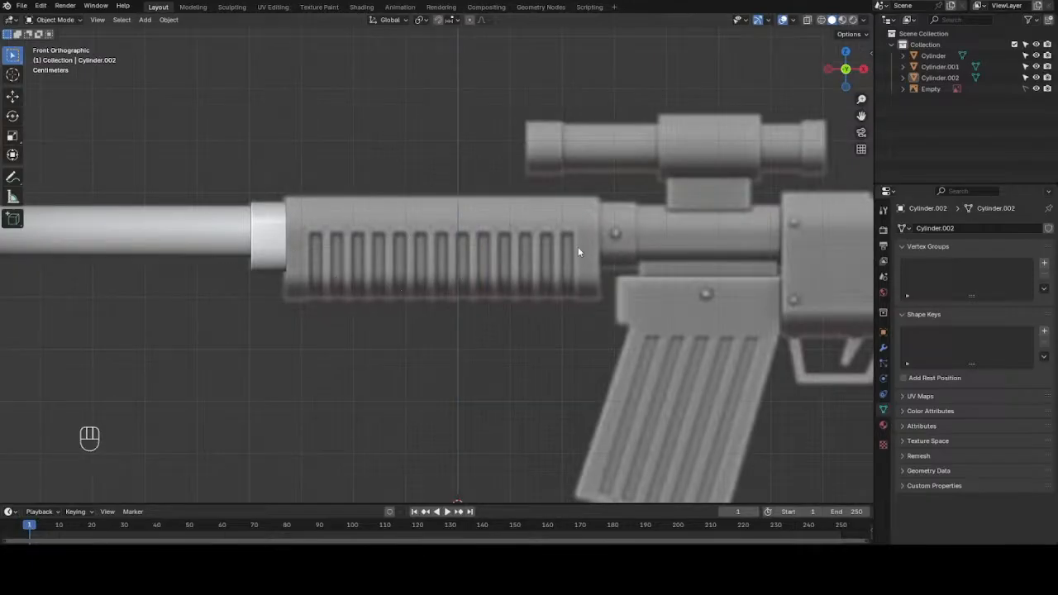
click(268, 240)
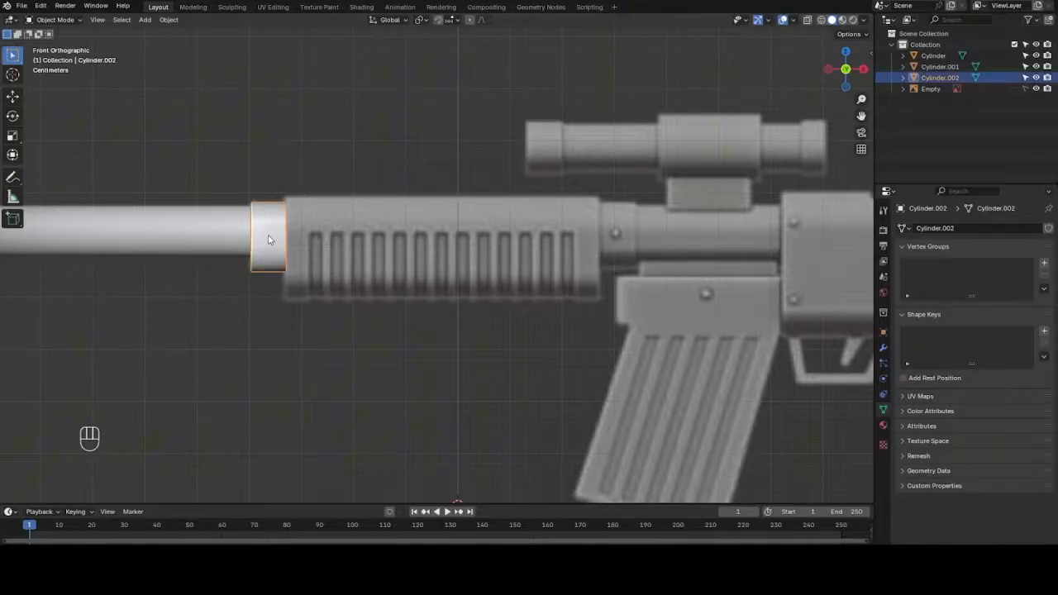
key(shift+d)
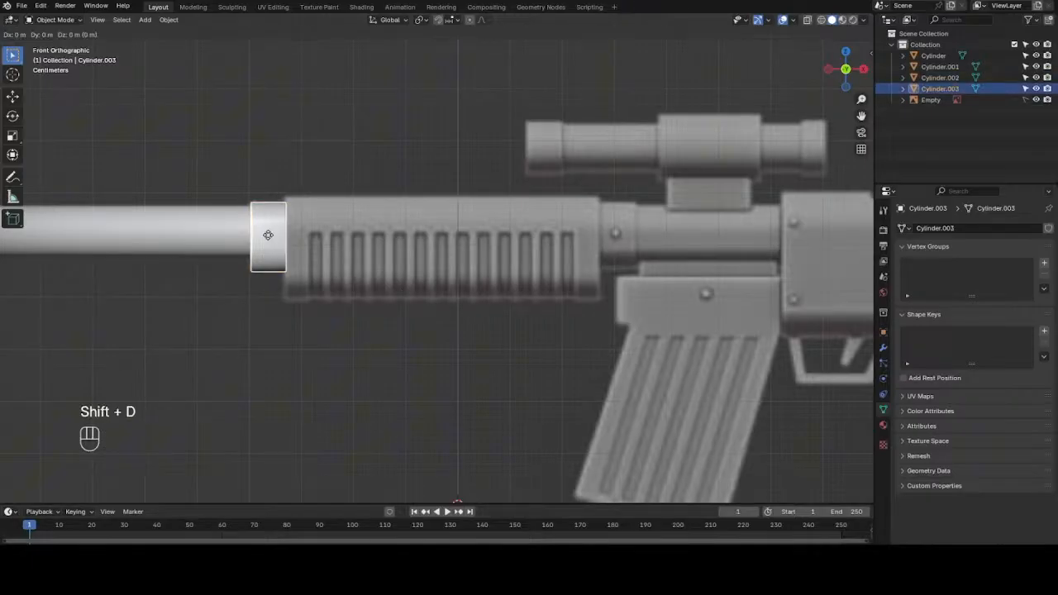
key(g)
key(x)
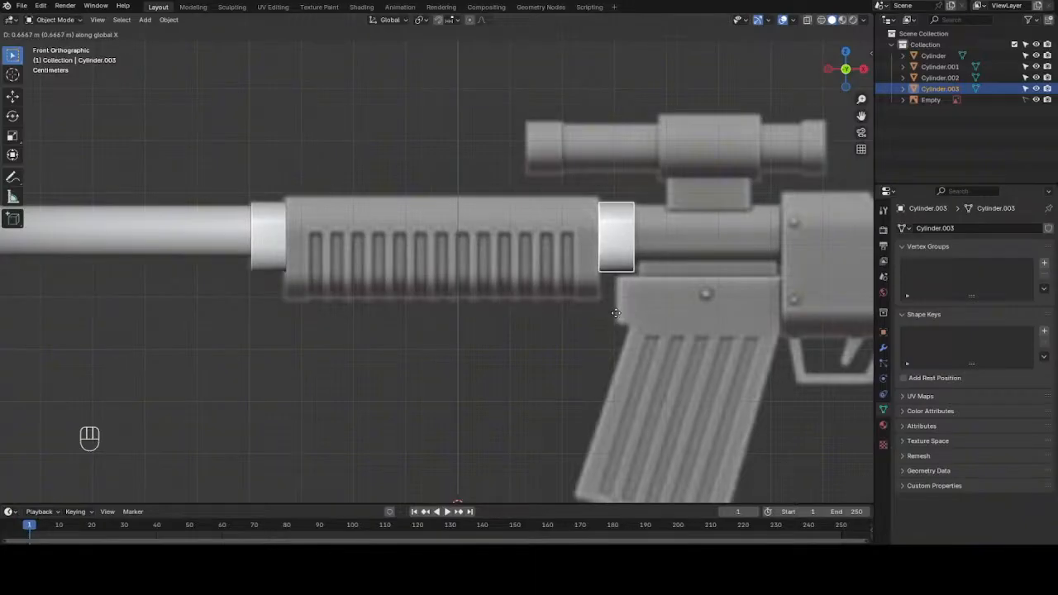
click(615, 314)
scroll(673, 267, up, 6)
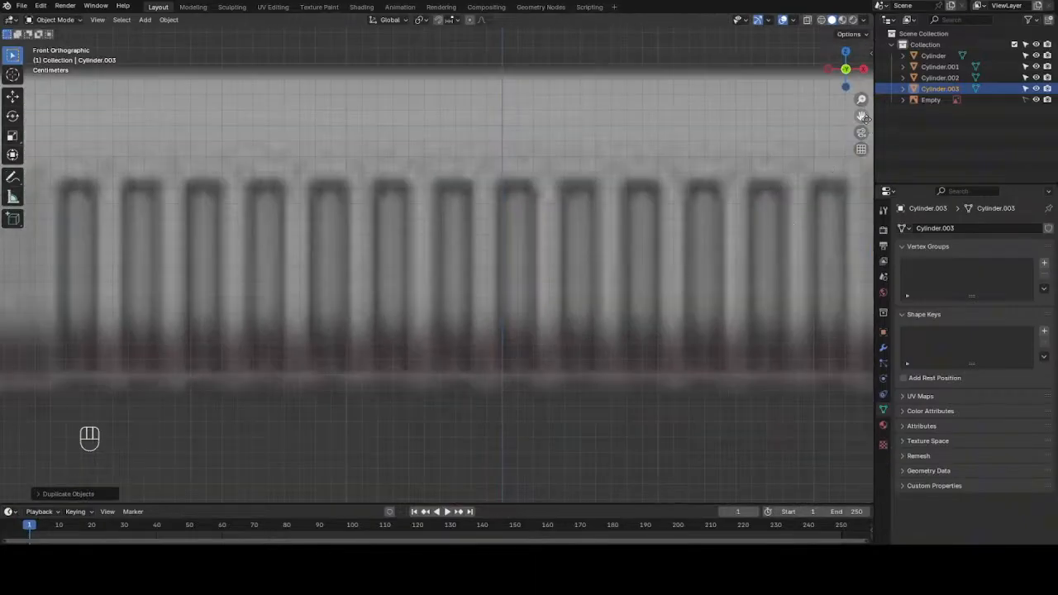
drag(861, 116, 843, 87)
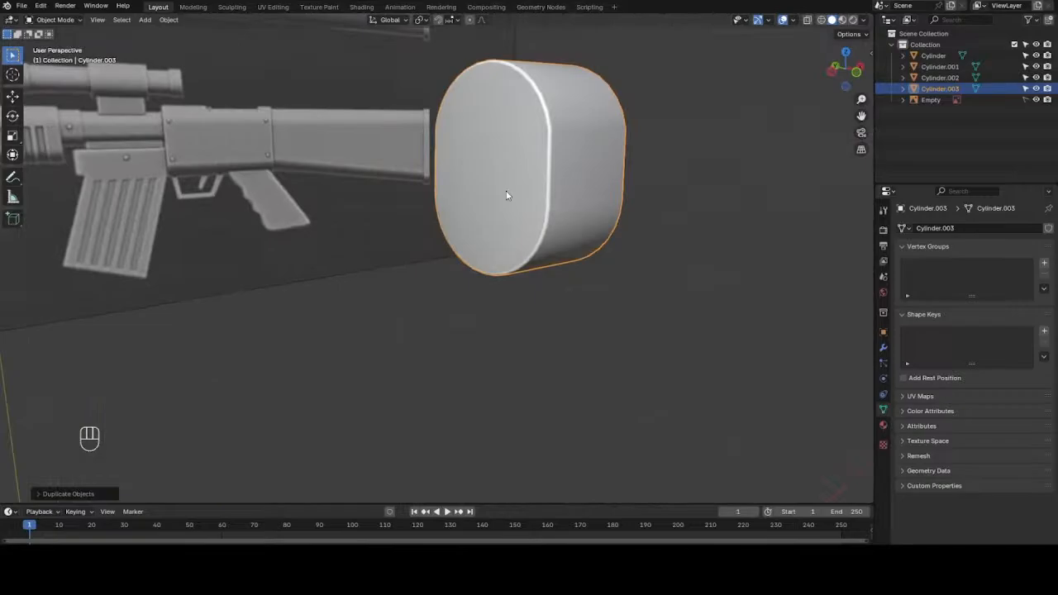
key(KP_1)
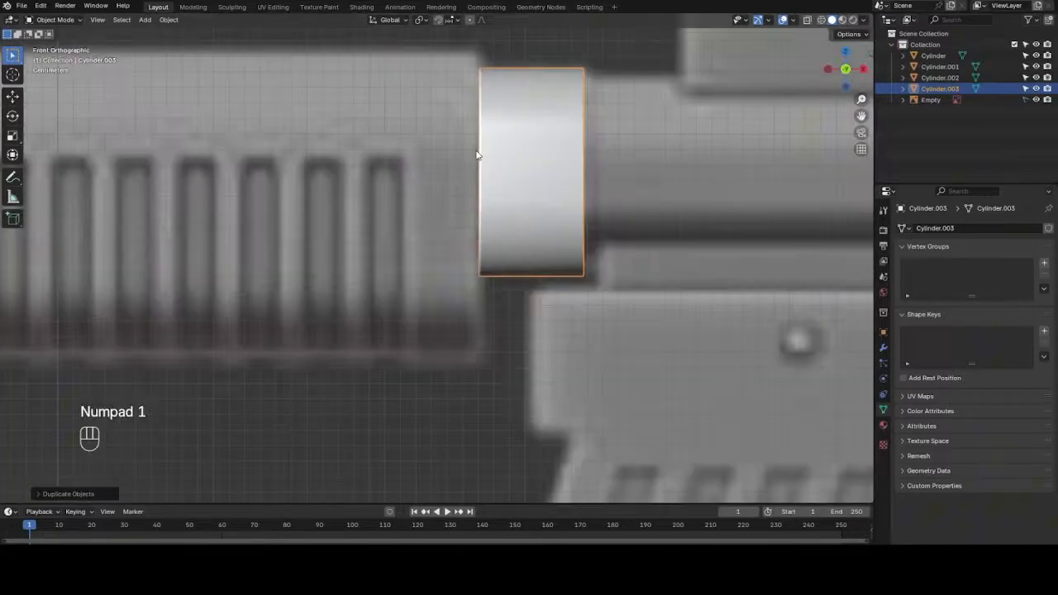
scroll(479, 157, down, 2)
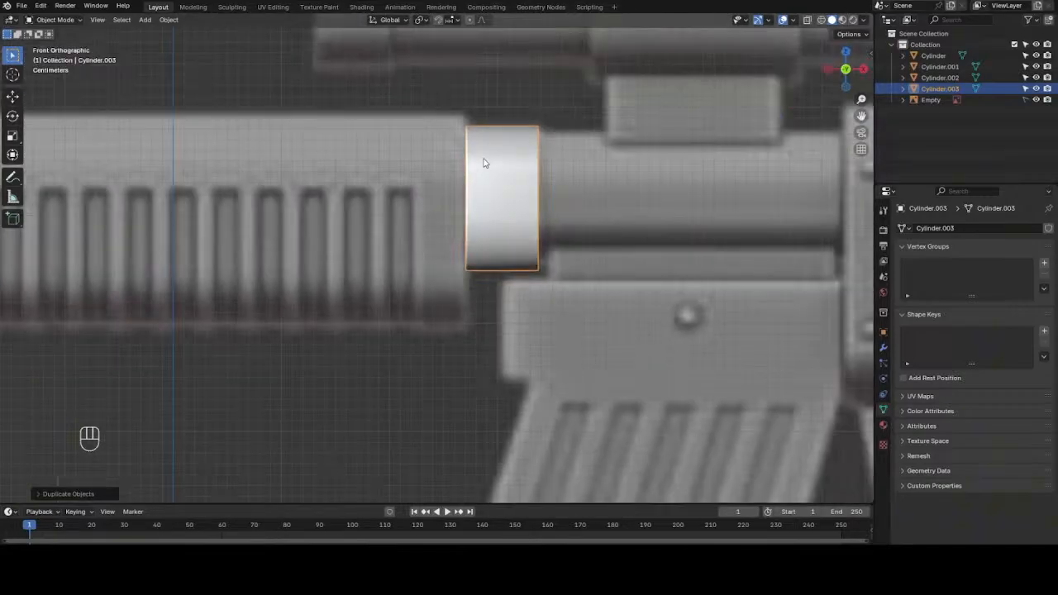
scroll(761, 126, down, 3)
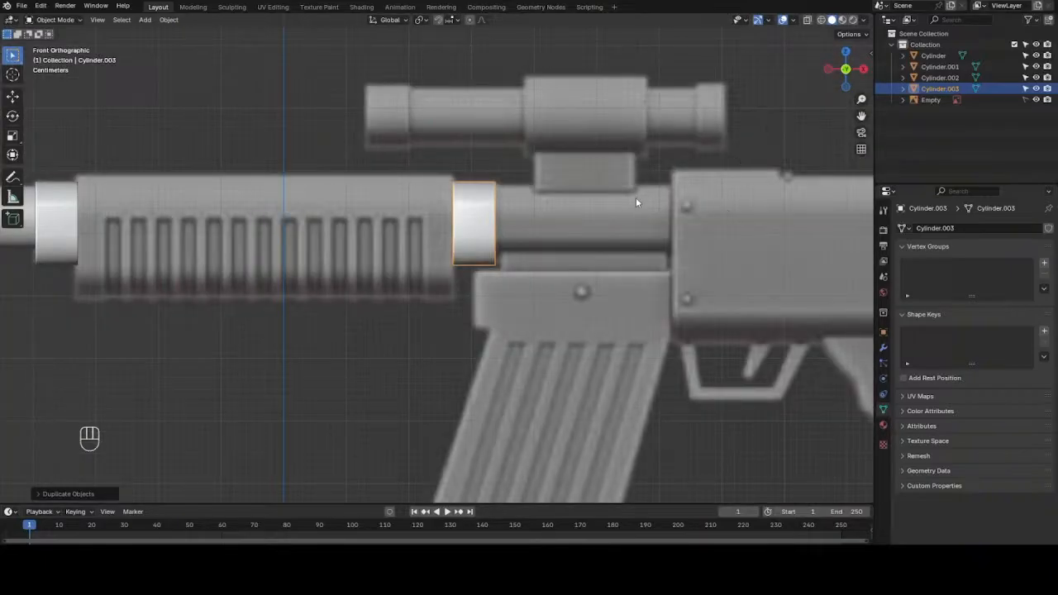
scroll(533, 233, up, 2)
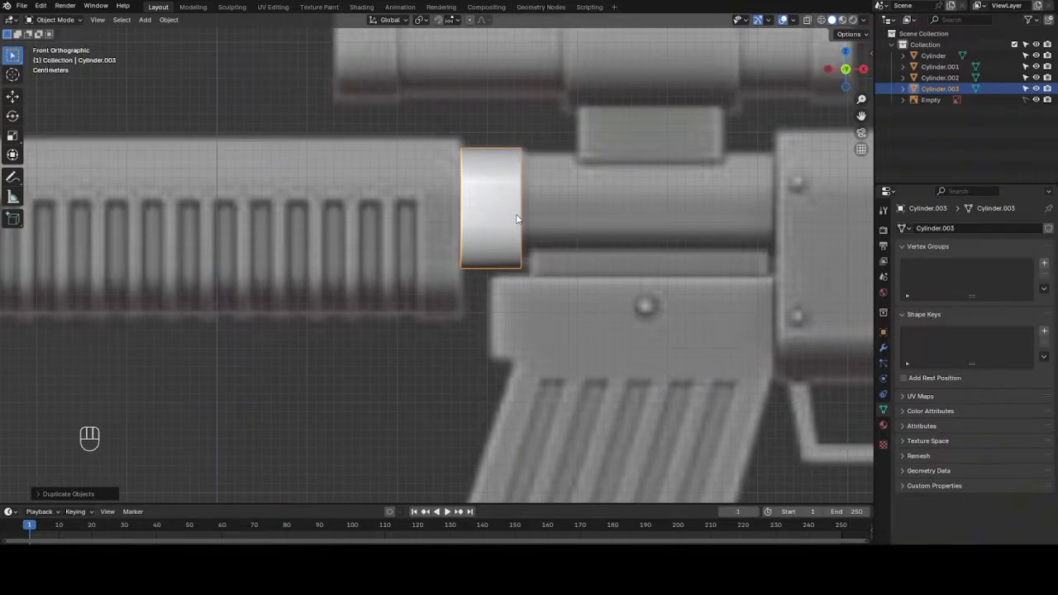
- Delete the front end face of the rear collar together with its surrounding bevel faces in Edit Mode
key(Tab)
drag(836, 77, 803, 99)
scroll(616, 219, up, 4)
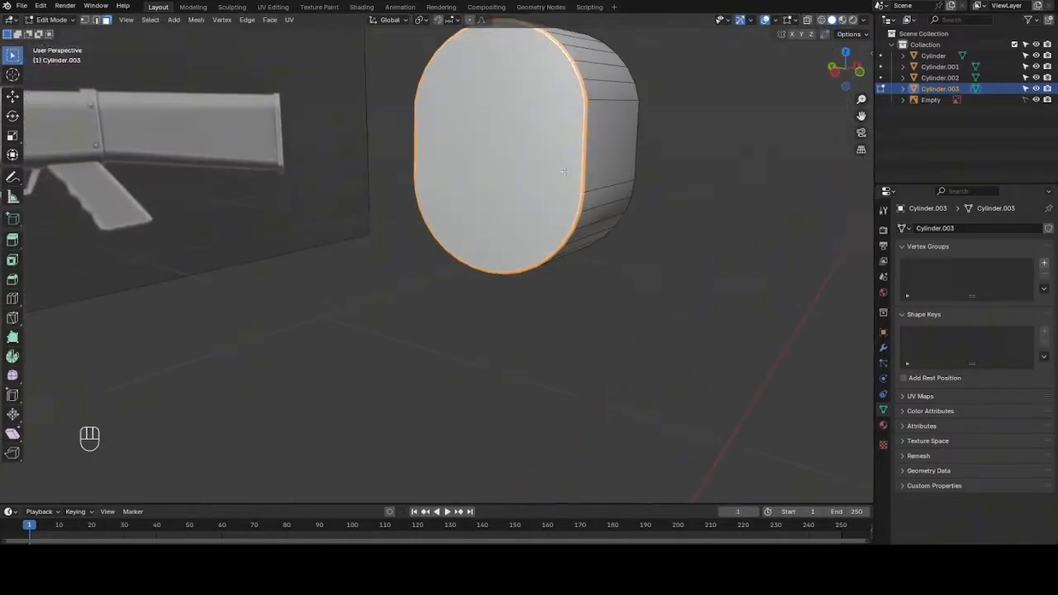
key(ctrl)
key(ctrl+KP_Add)
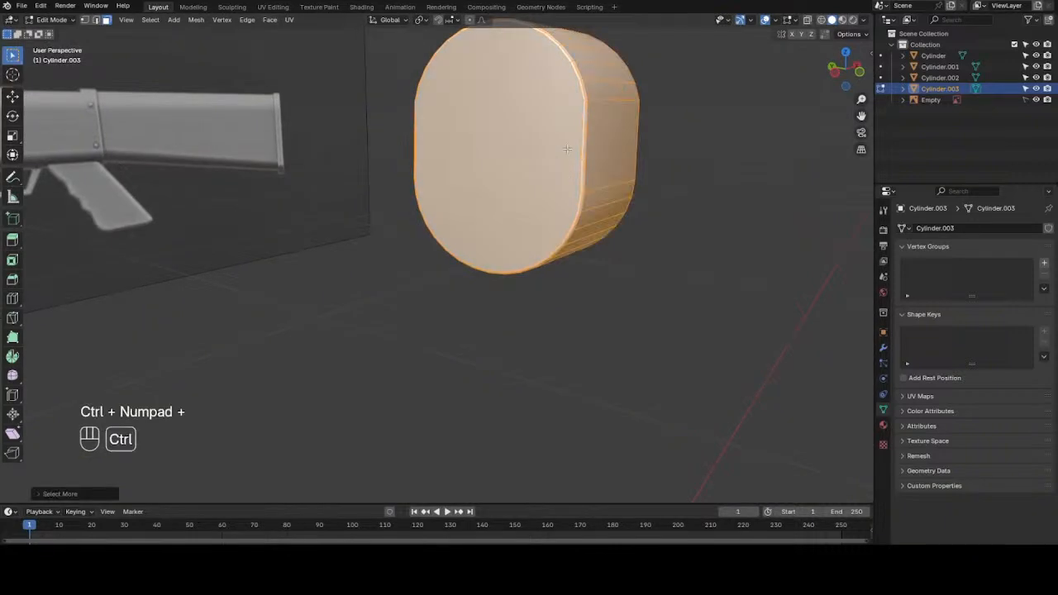
key(ctrl+KP_Subtract)
key(ctrl+KP_Subtract)
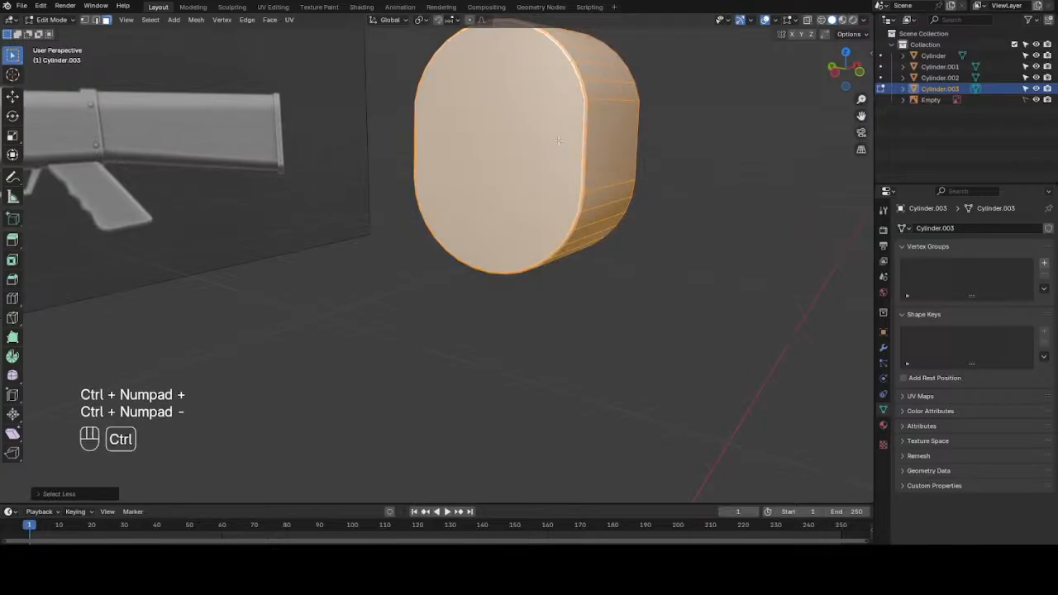
key(KP_Add)
key(alt+a)
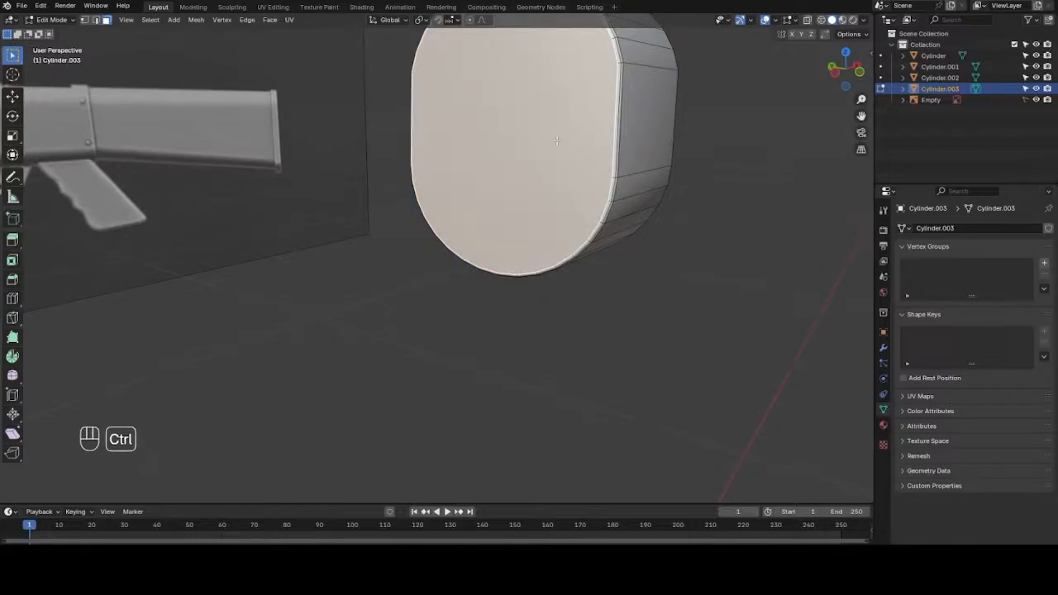
key(ctrl+KP_Add)
key(ctrl+KP_Add)
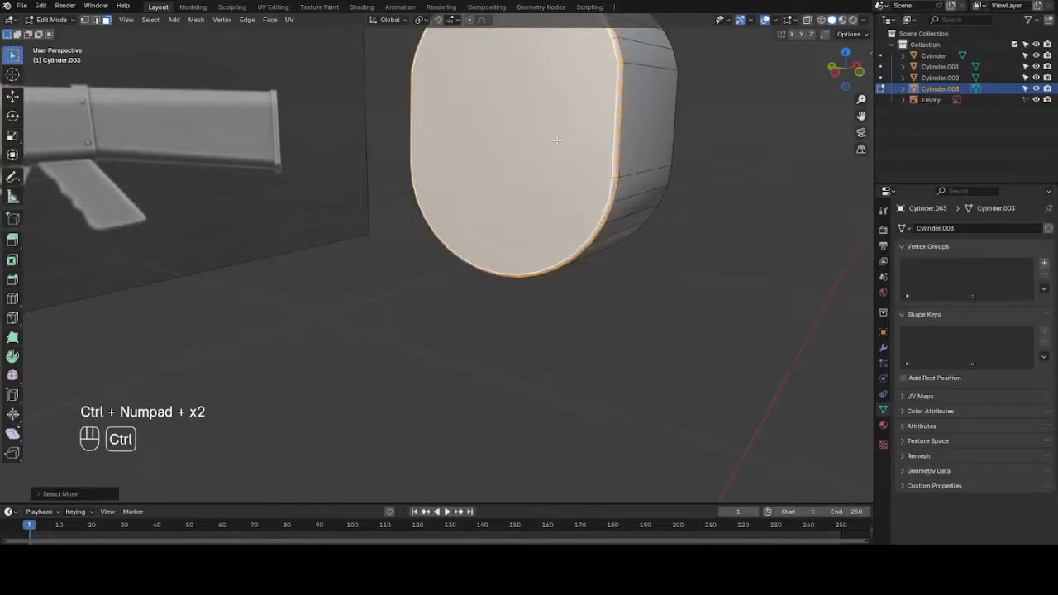
key(x)
click(557, 140)
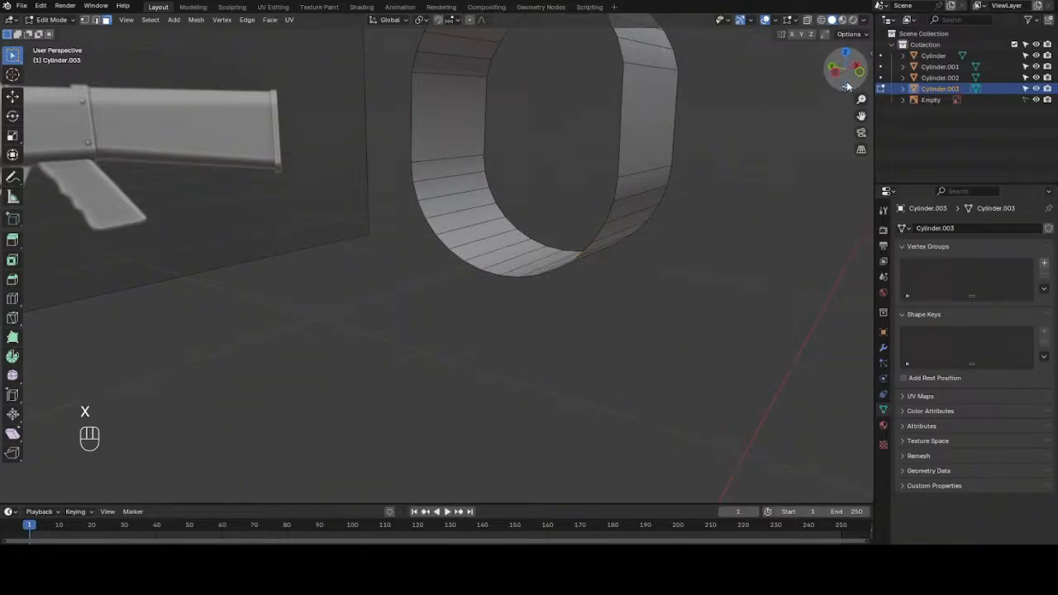
- Fill the rear collar's open back end with a face and bevel its rim about 0.0012 m with 2 segments
drag(844, 68, 734, 73)
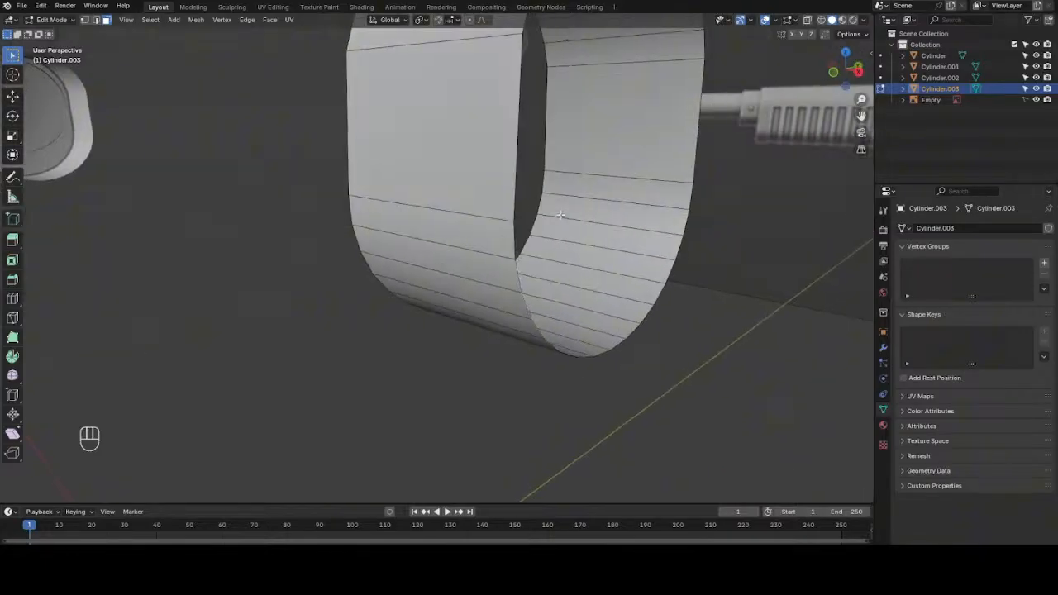
key(2)
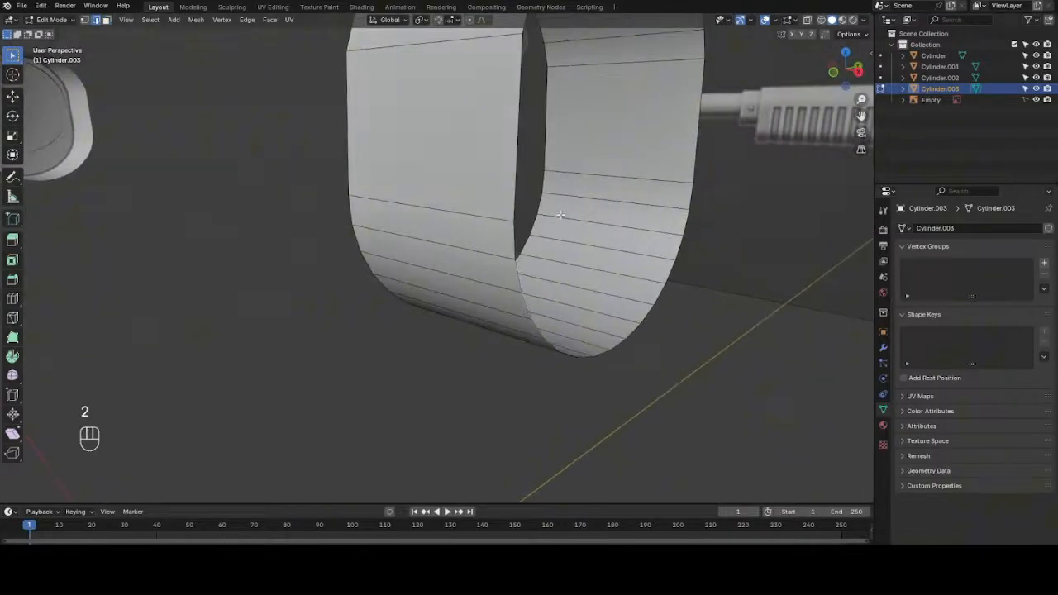
alt+shift+click(513, 205)
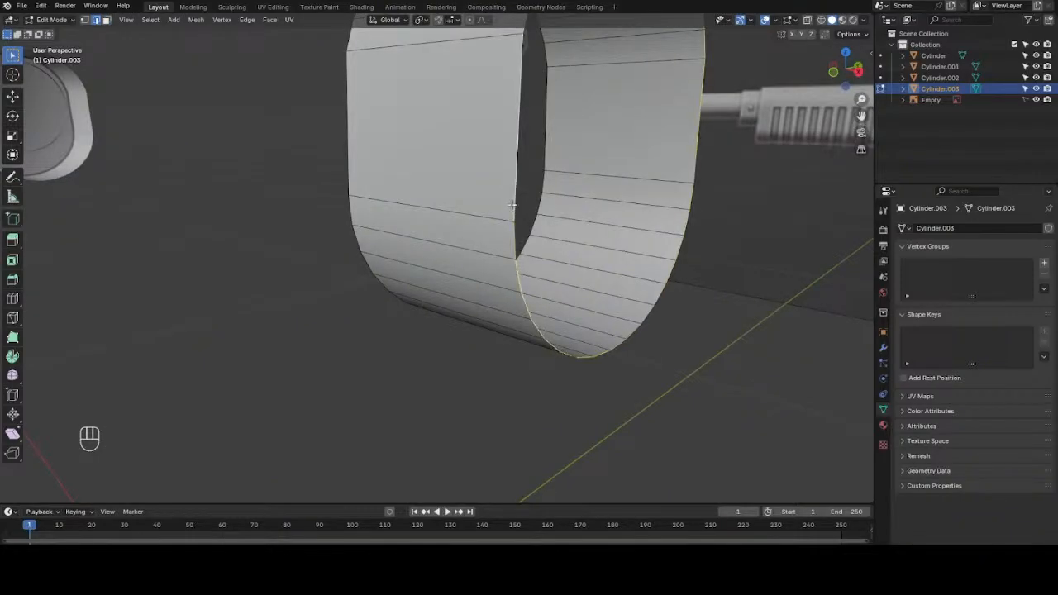
key(f)
key(ctrl+b)
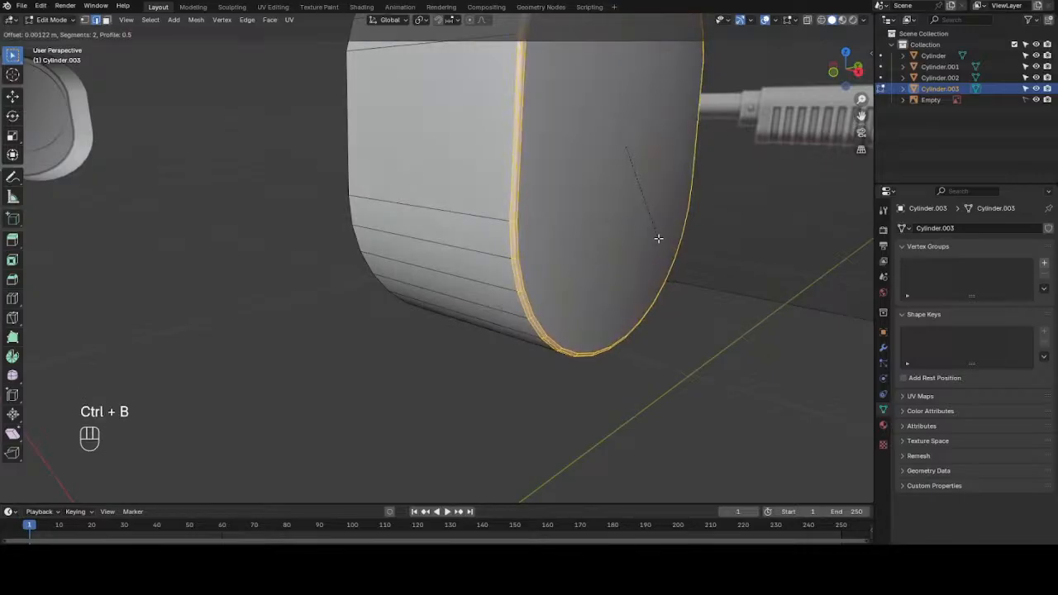
click(660, 239)
scroll(658, 237, down, 3)
key(KP_1)
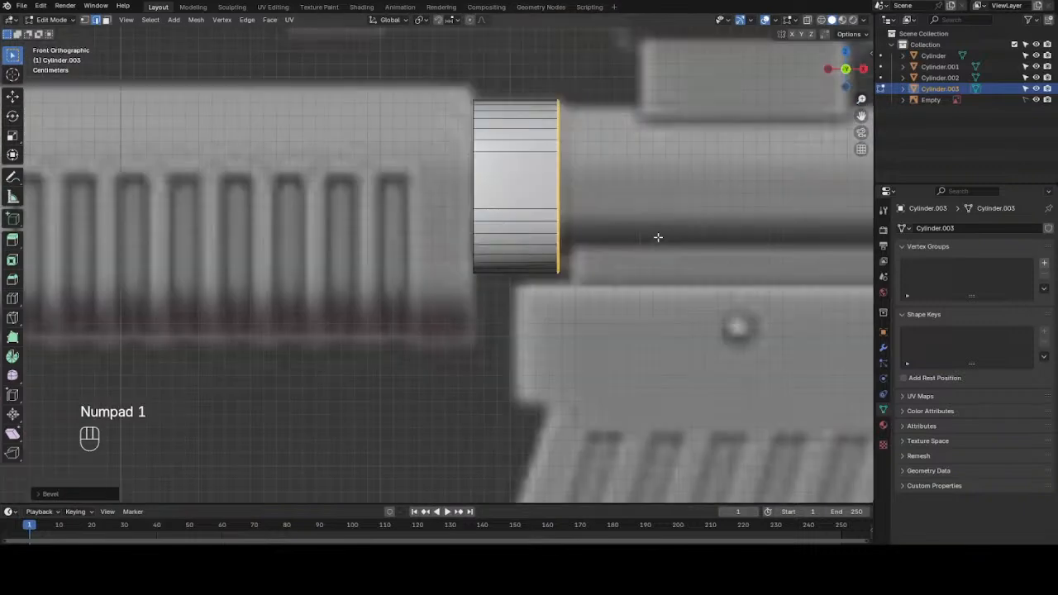
click(658, 234)
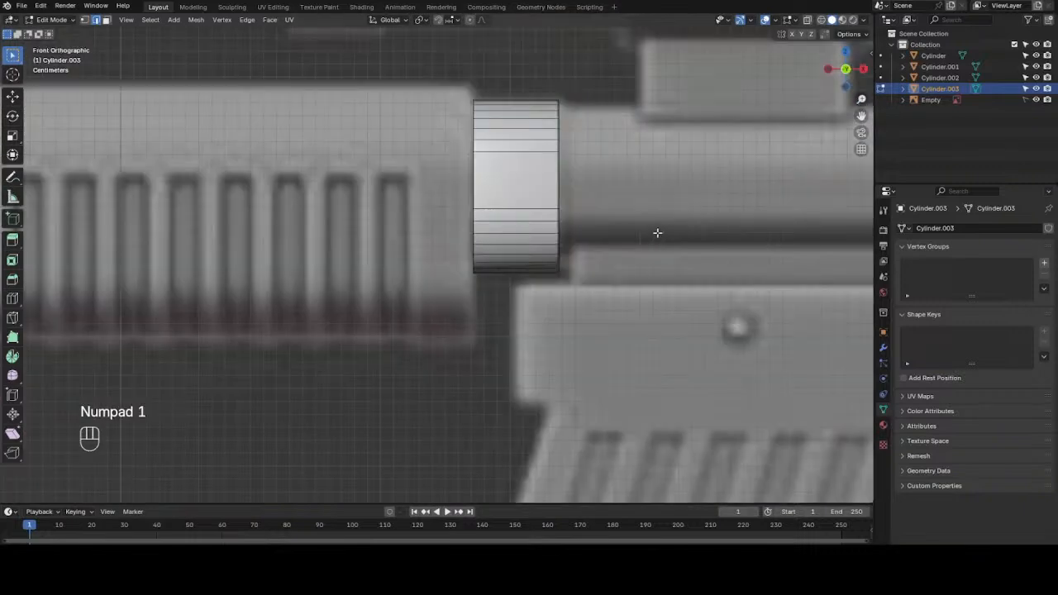
scroll(658, 234, down, 5)
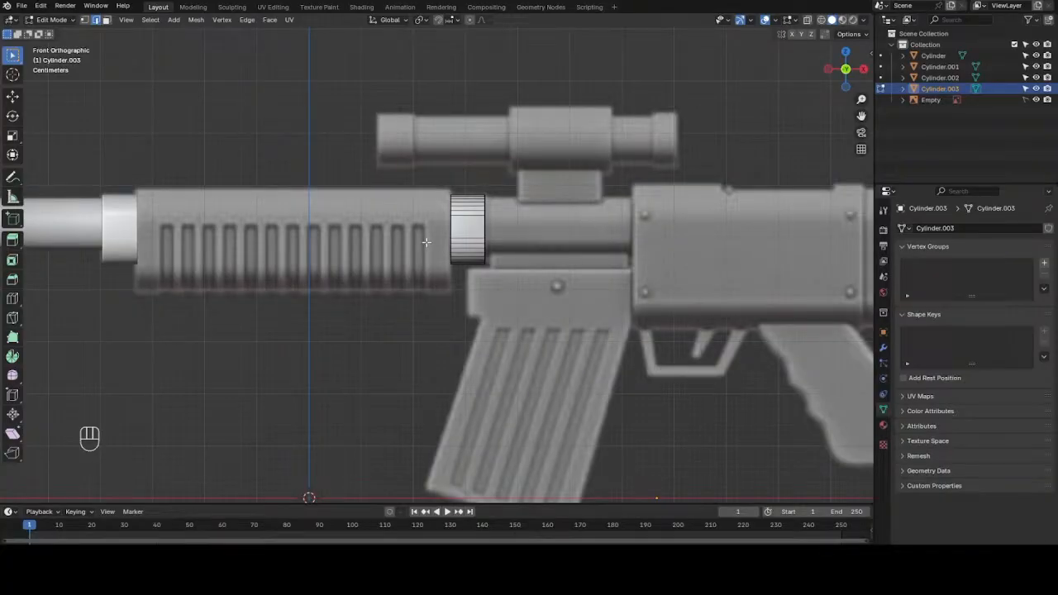
scroll(339, 227, up, 3)
scroll(339, 227, down, 3)
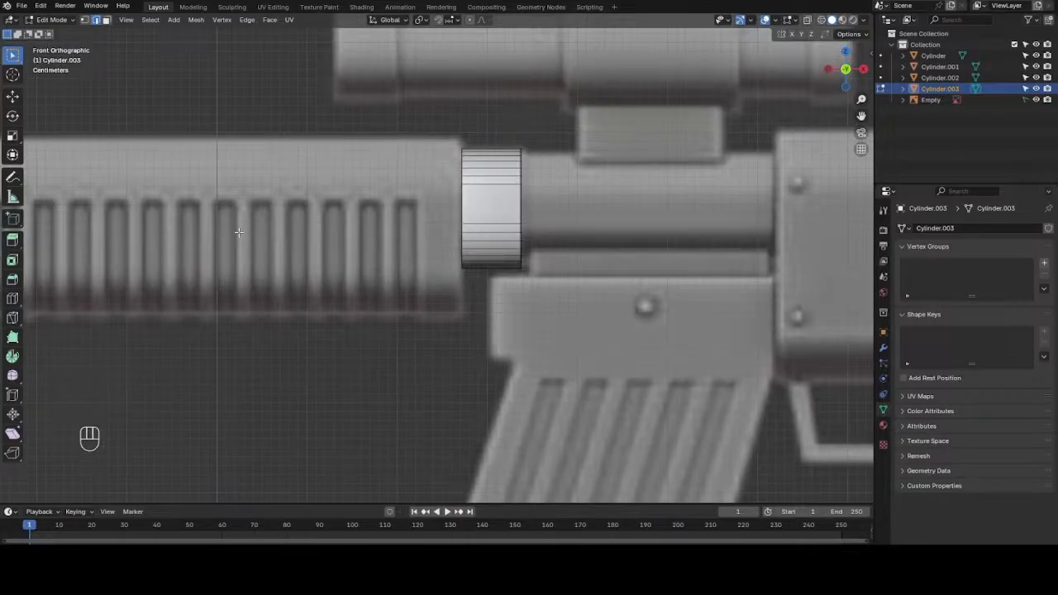
scroll(411, 227, up, 3)
scroll(411, 227, down, 3)
scroll(301, 249, down, 1)
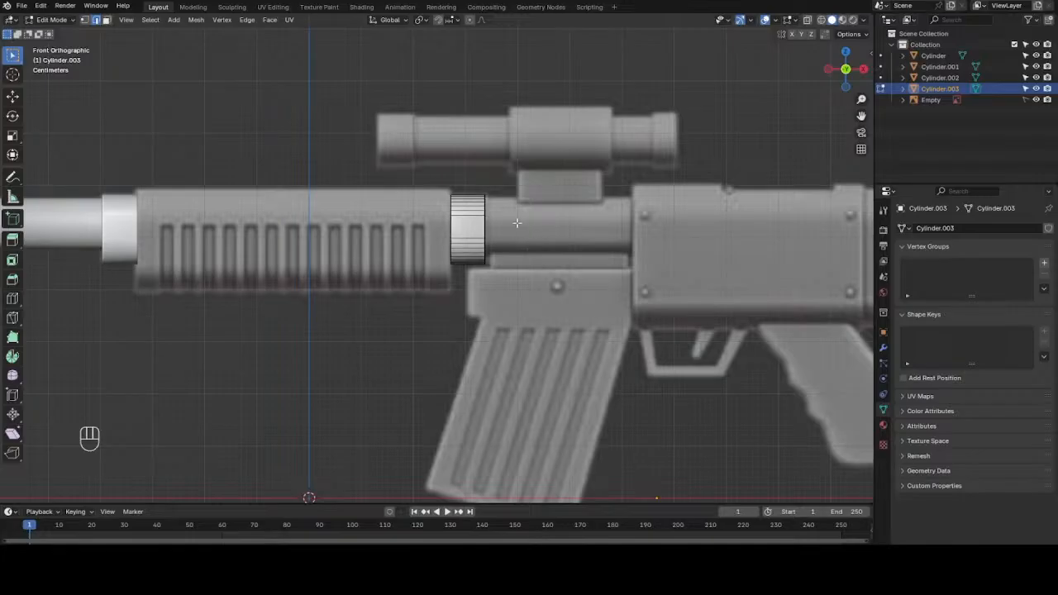
scroll(517, 223, up, 3)
- Return to Object Mode and duplicate the rear collar in place
key(Tab)
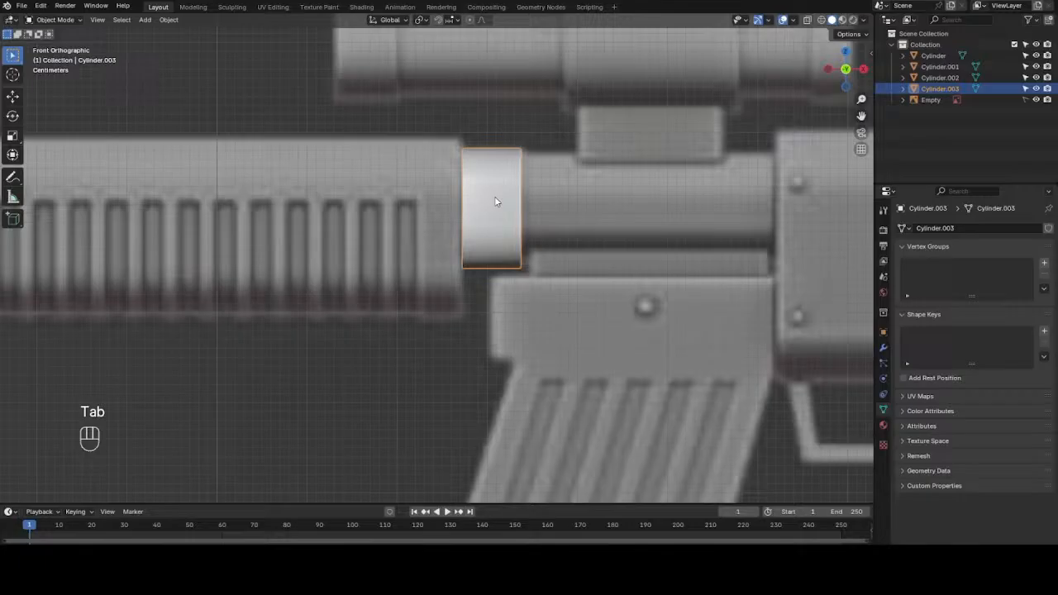
key(shift+d)
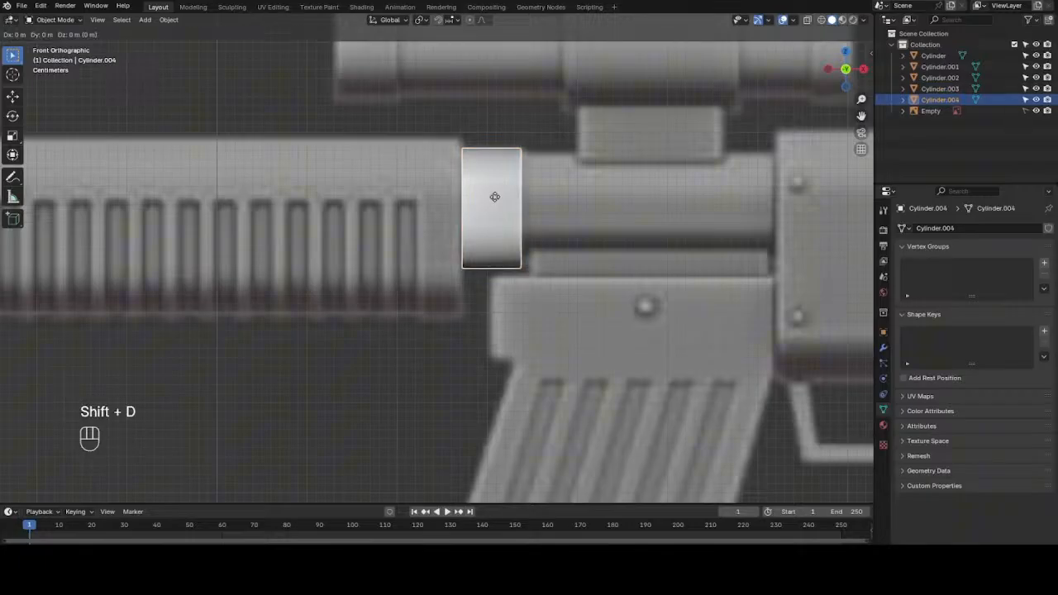
key(g)
key(x)
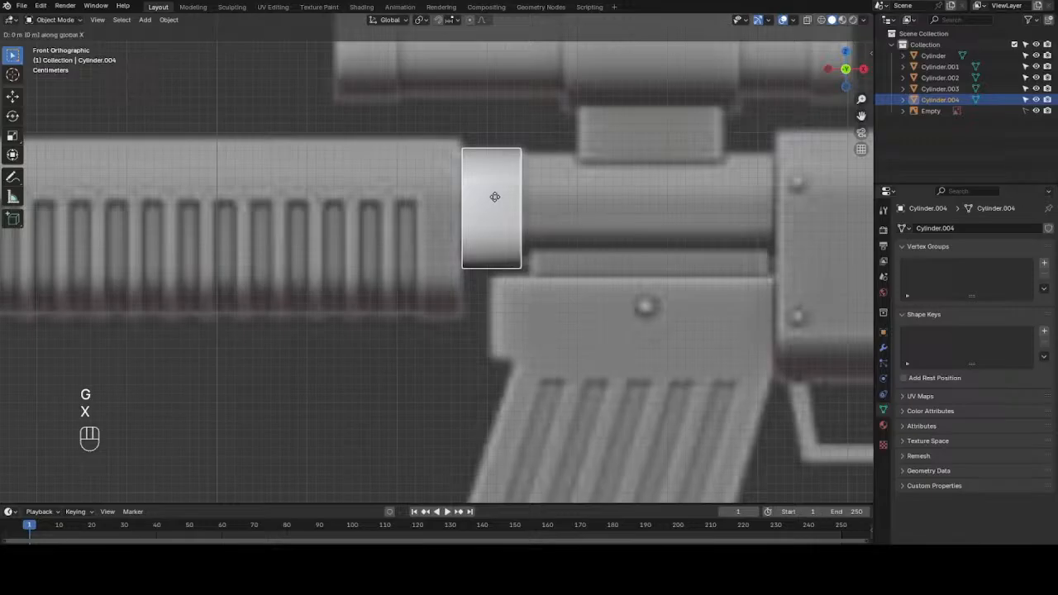
click(494, 197)
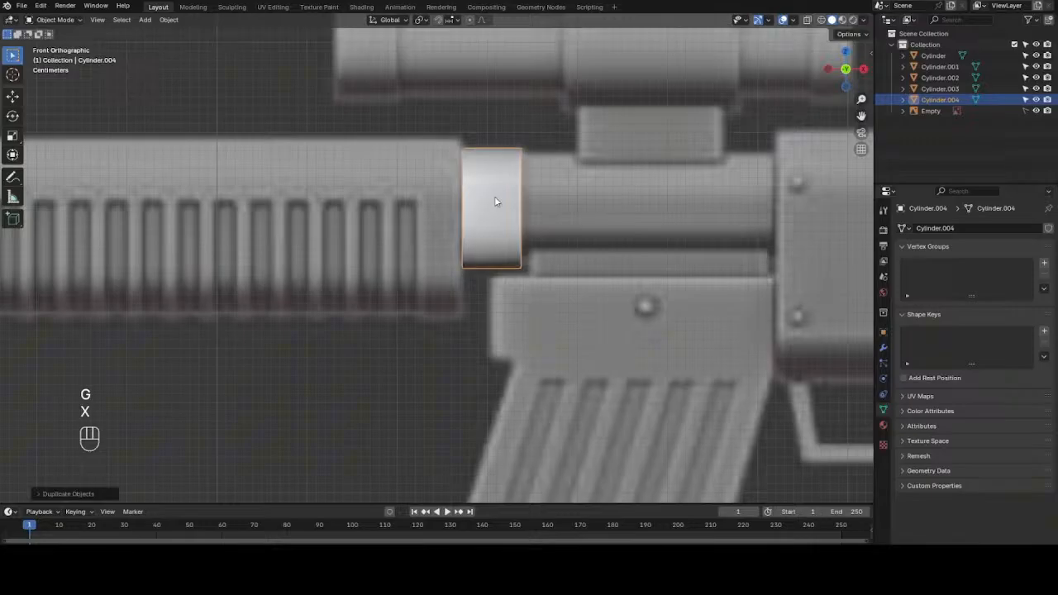
key(g)
key(x)
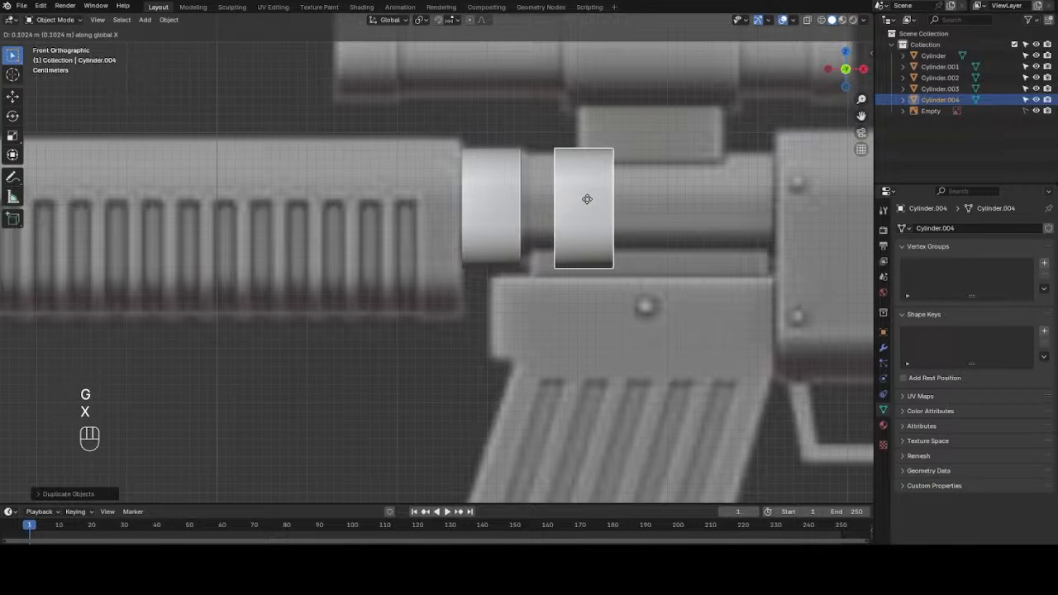
right_click(587, 199)
- Delete the in-place duplicate of the rear collar
key(g)
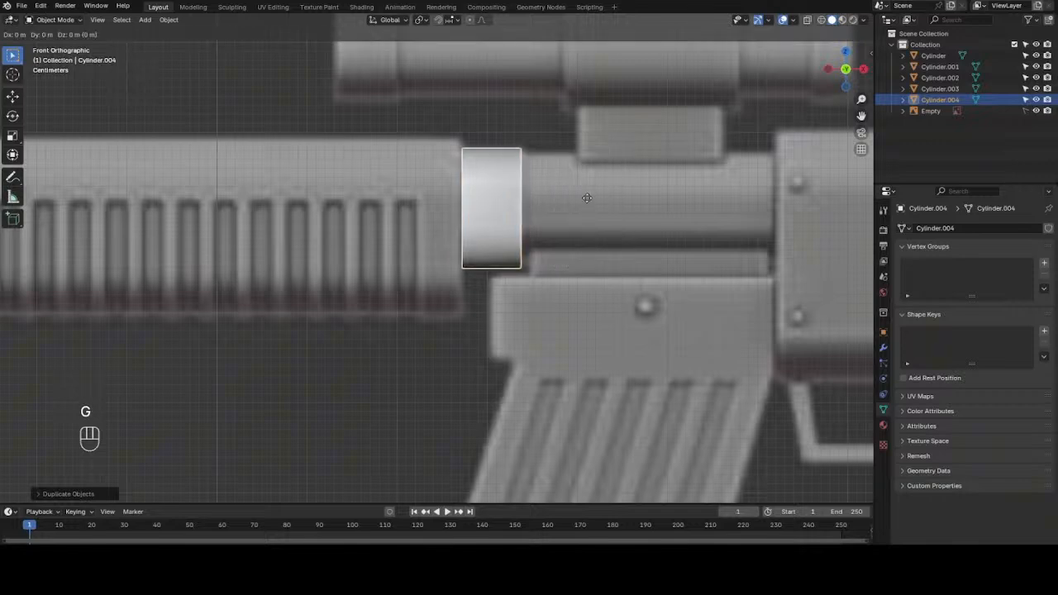
key(x)
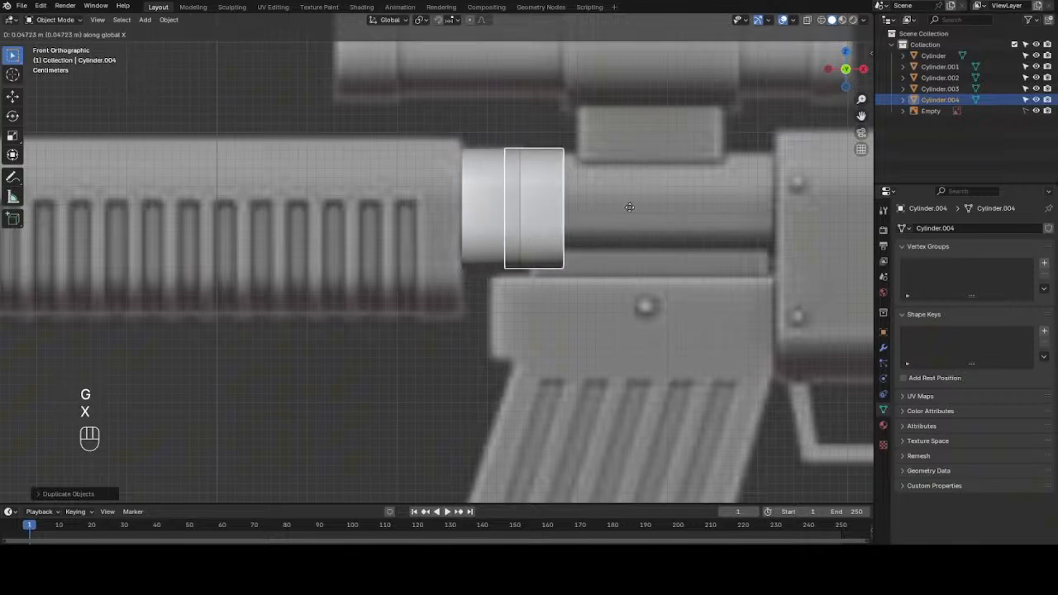
right_click(629, 212)
scroll(629, 211, down, 5)
scroll(627, 207, up, 5)
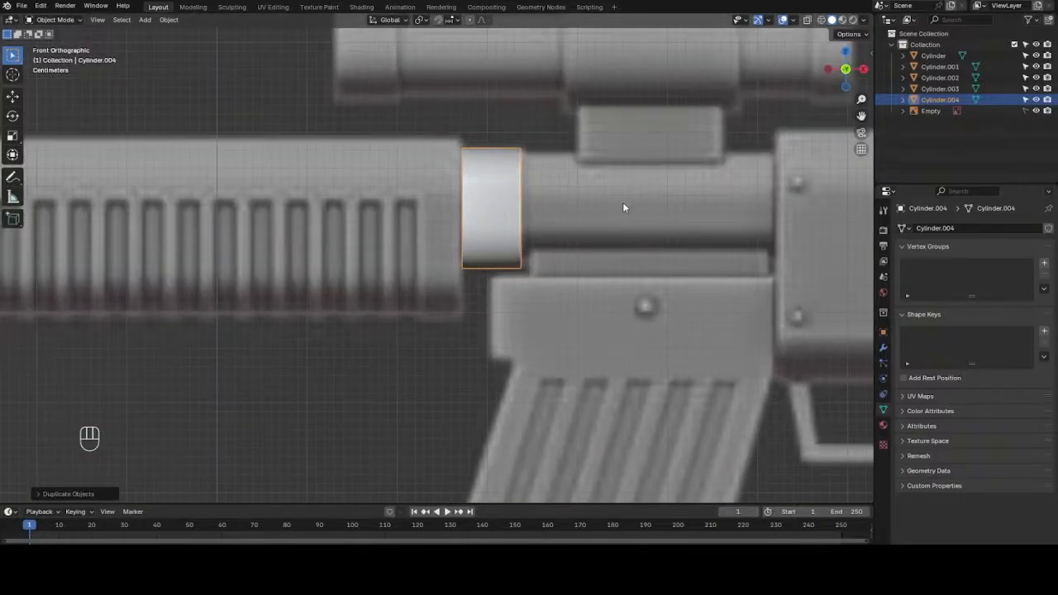
key(x)
click(623, 204)
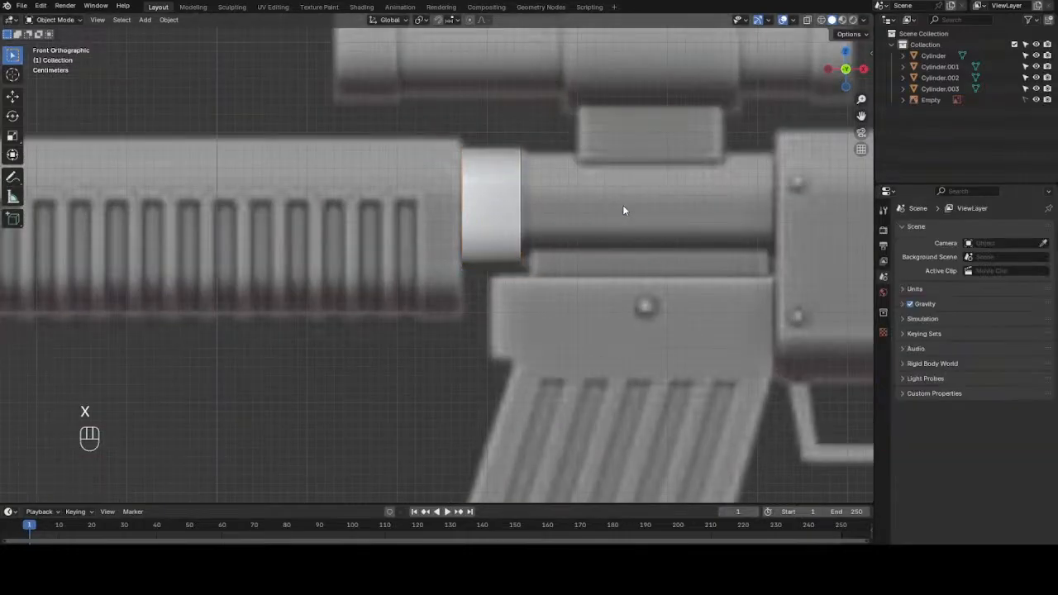
- Duplicate the rear collar again and move the copy rearward along X to below the scope mount
click(499, 213)
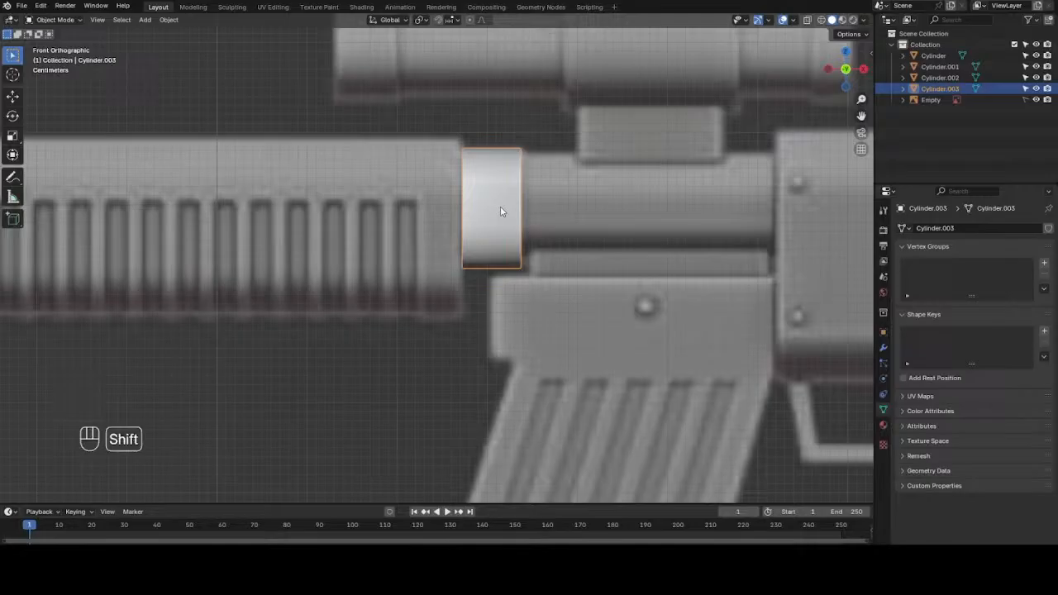
key(shift+d)
right_click(590, 209)
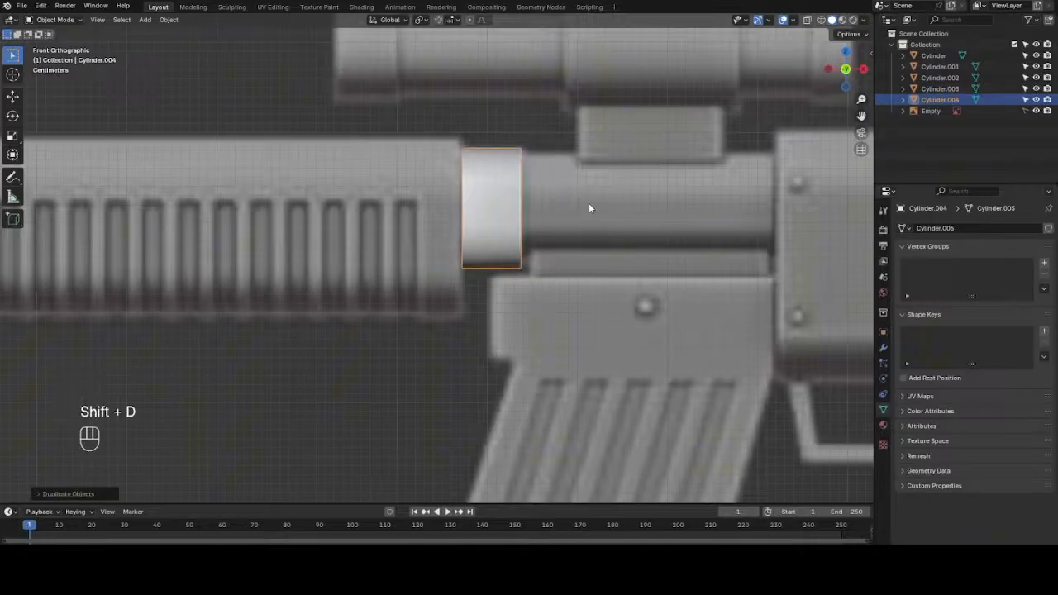
key(g)
key(x)
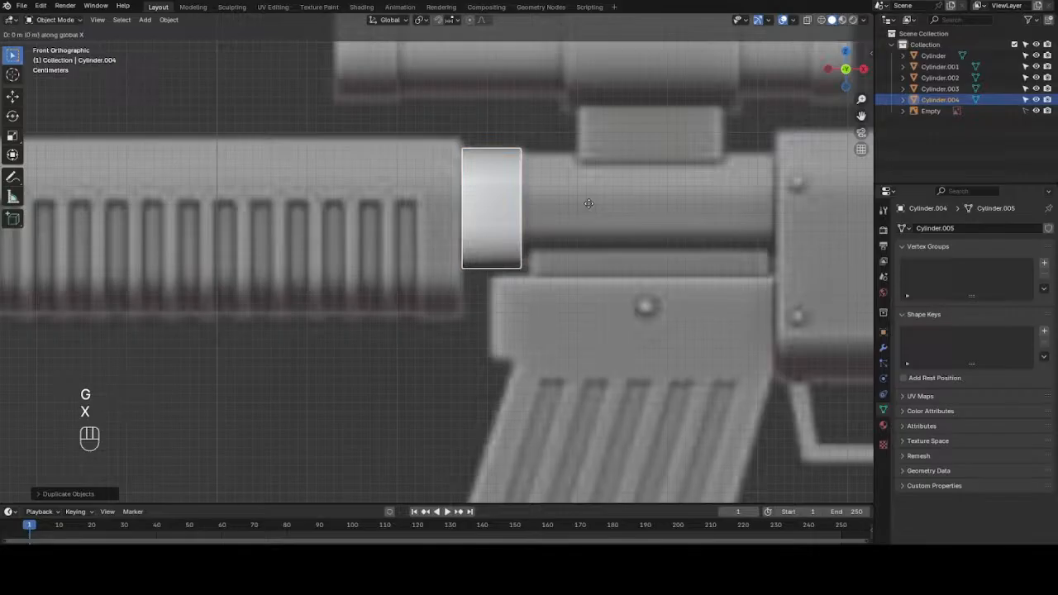
click(742, 200)
- Set the copy's origin to its geometry and scale it uniformly to about 0.769 in wireframe shading
scroll(740, 207, down, 5)
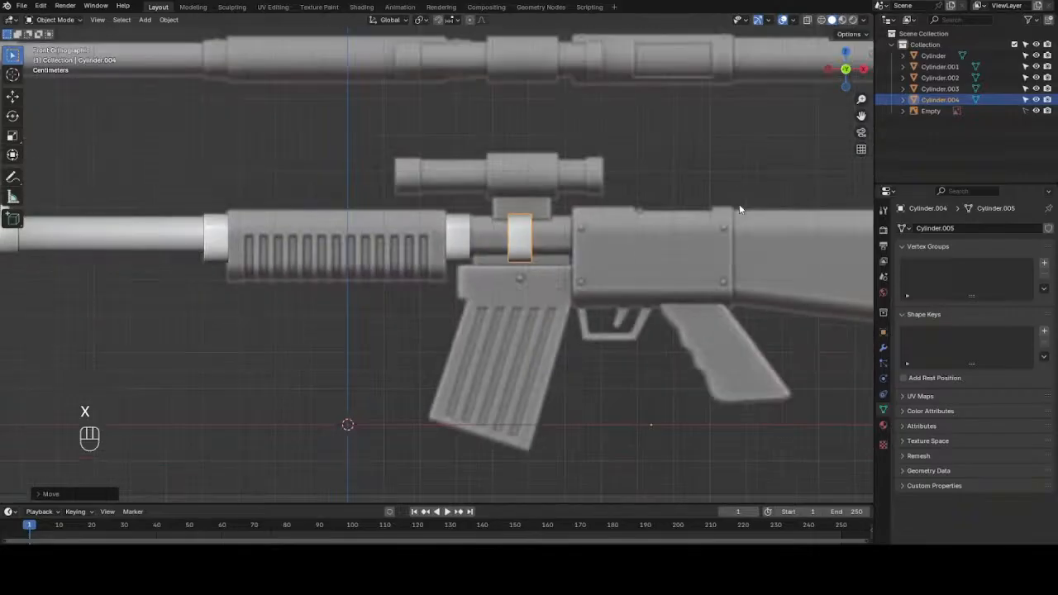
scroll(740, 209, up, 2)
scroll(740, 209, up, 3)
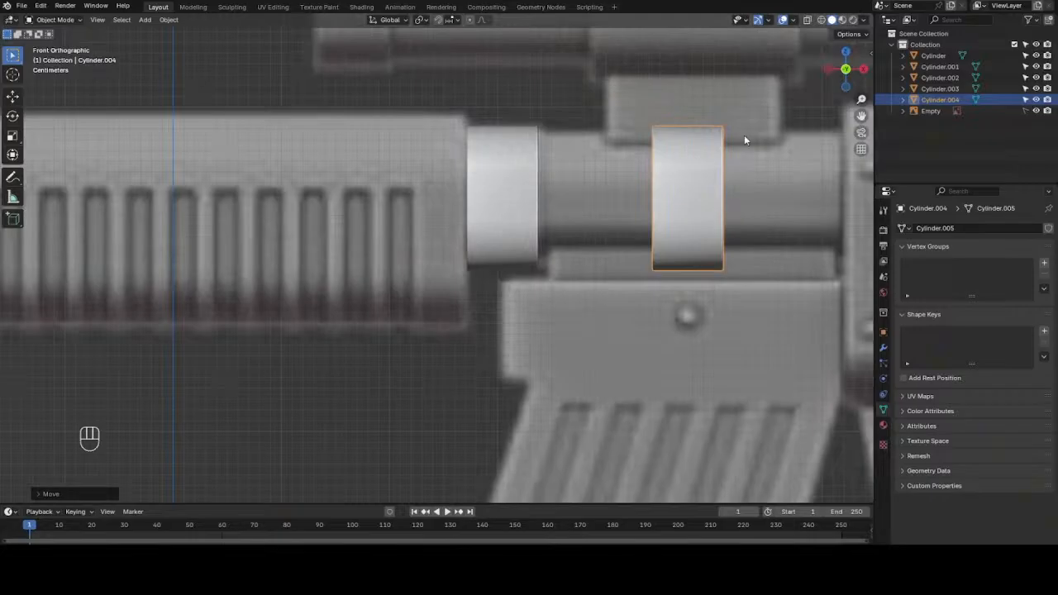
key(z)
key(4)
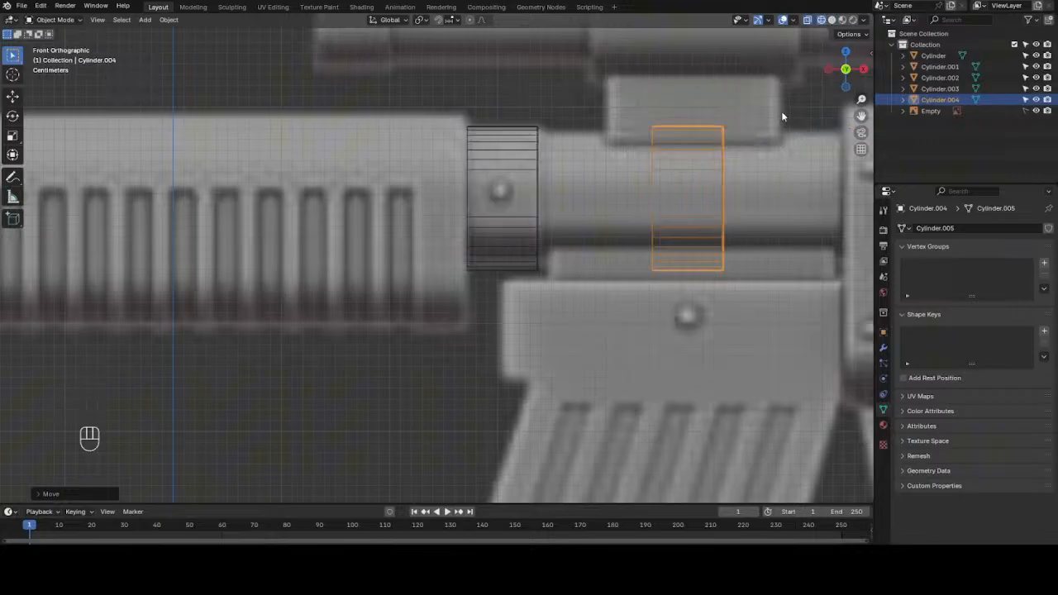
key(s)
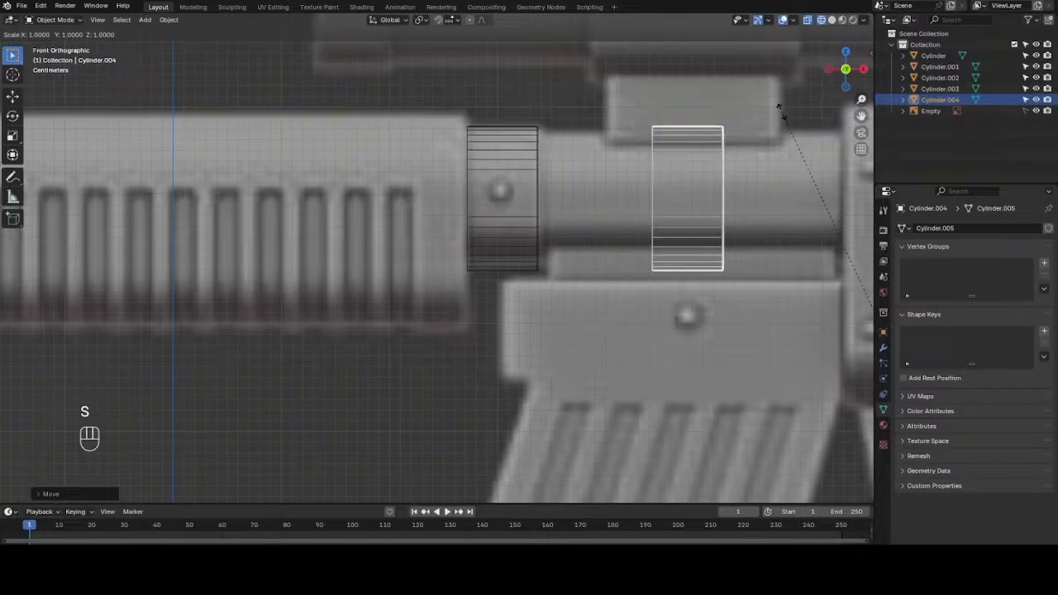
right_click(779, 107)
click(168, 20)
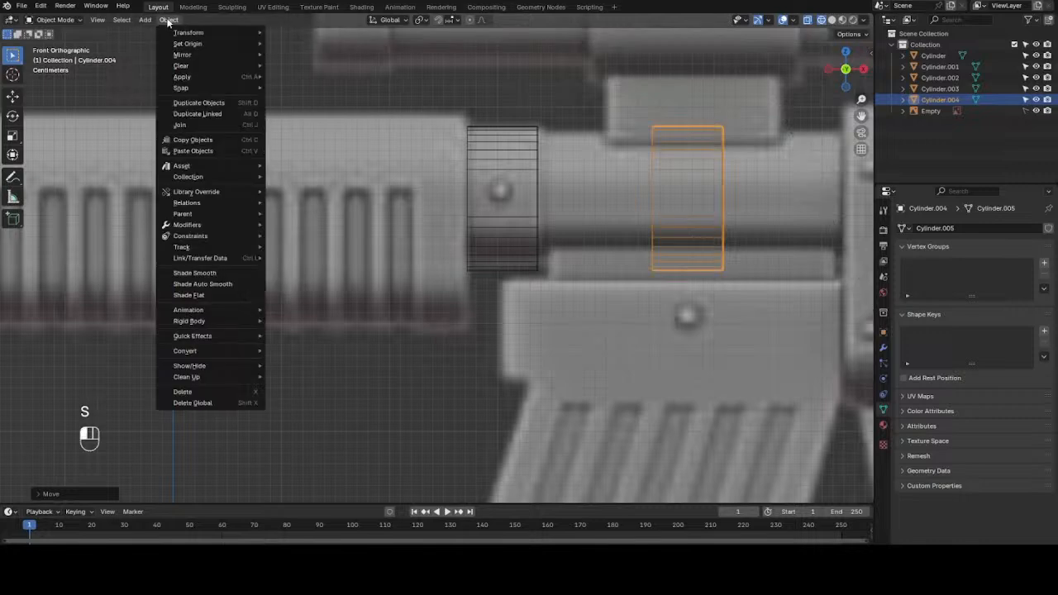
mouse_move(187, 44)
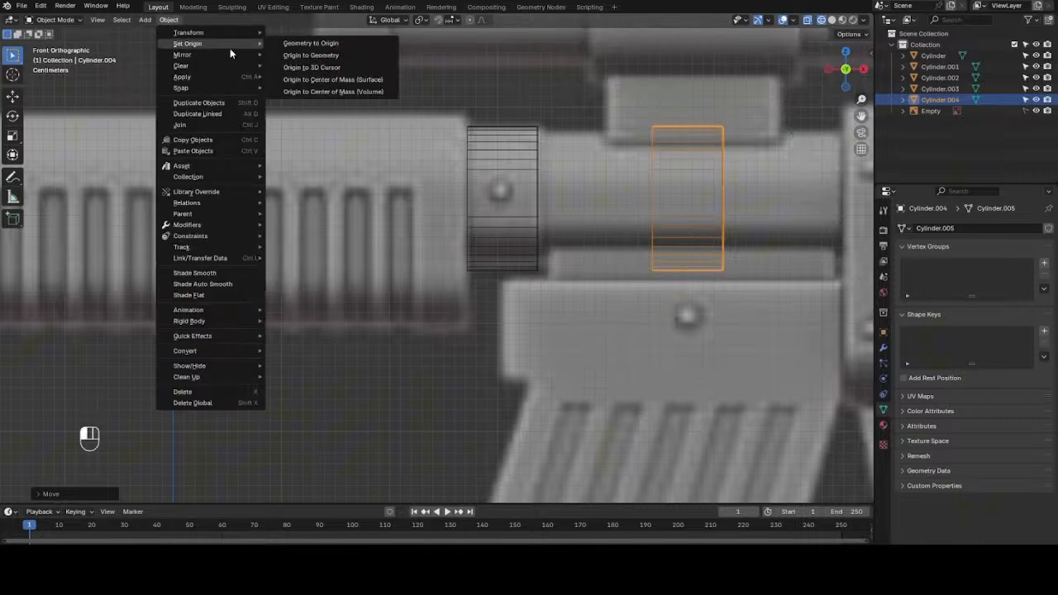
click(322, 55)
key(s)
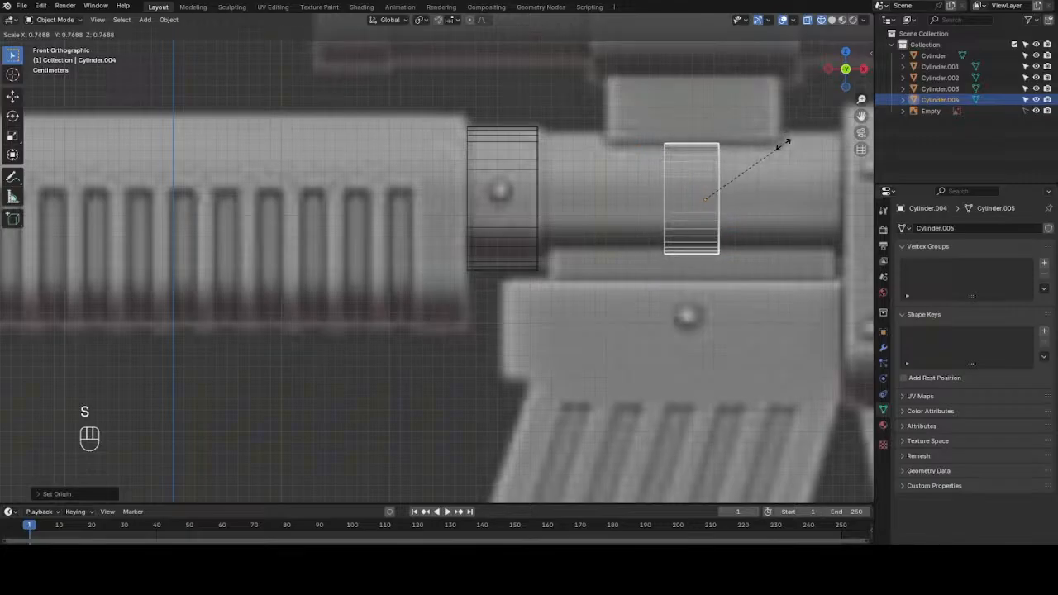
click(783, 145)
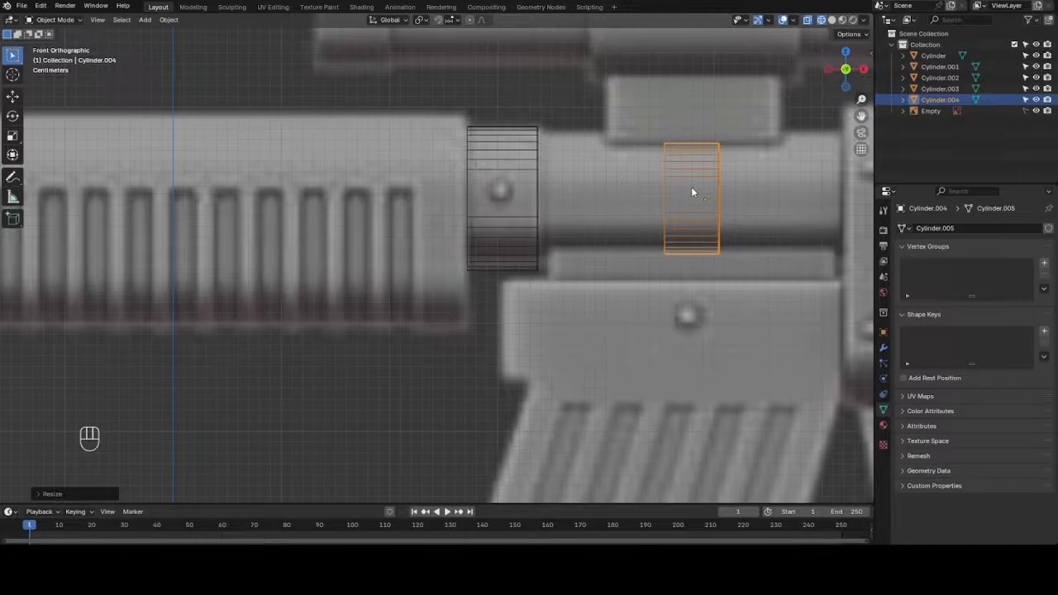
- Move the scaled copy forward along X until it butts against the back of the rear collar
key(g)
key(x)
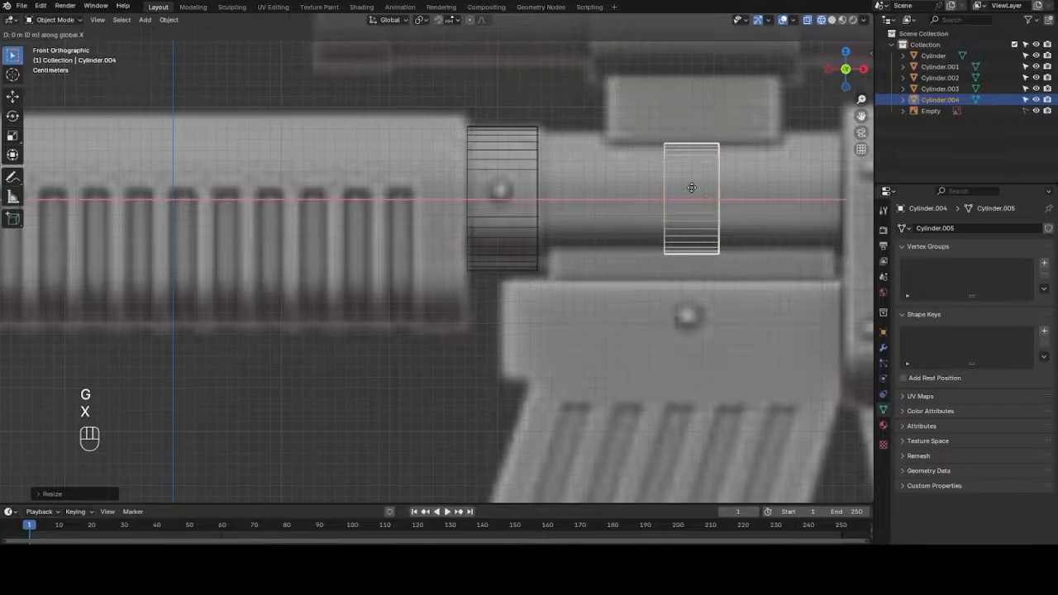
click(565, 194)
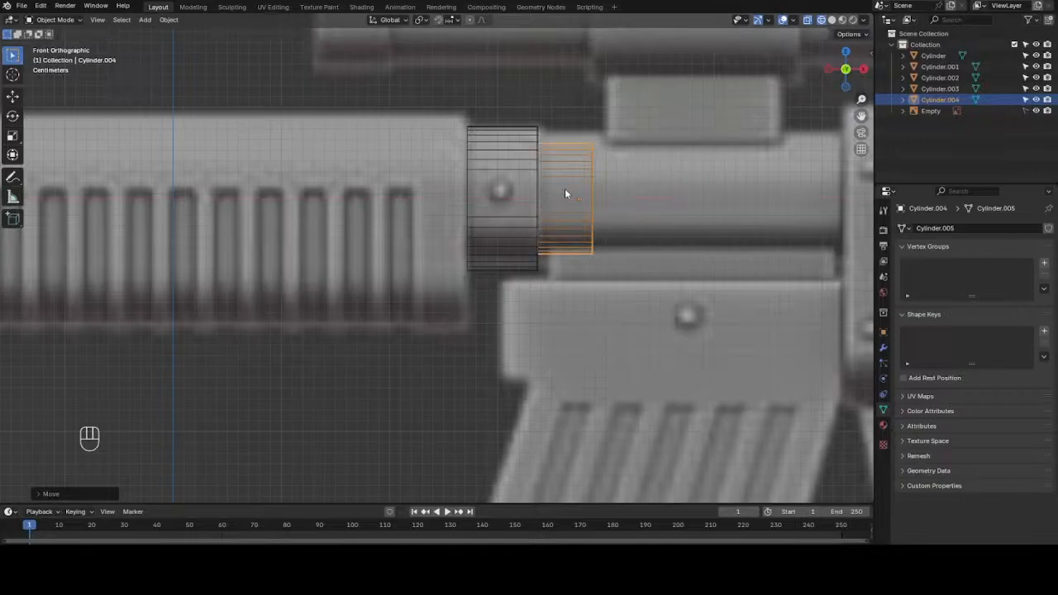
- Raise the copy about 0.0087 m along Z and enlarge it slightly to match the reference tube's height
key(g)
key(z)
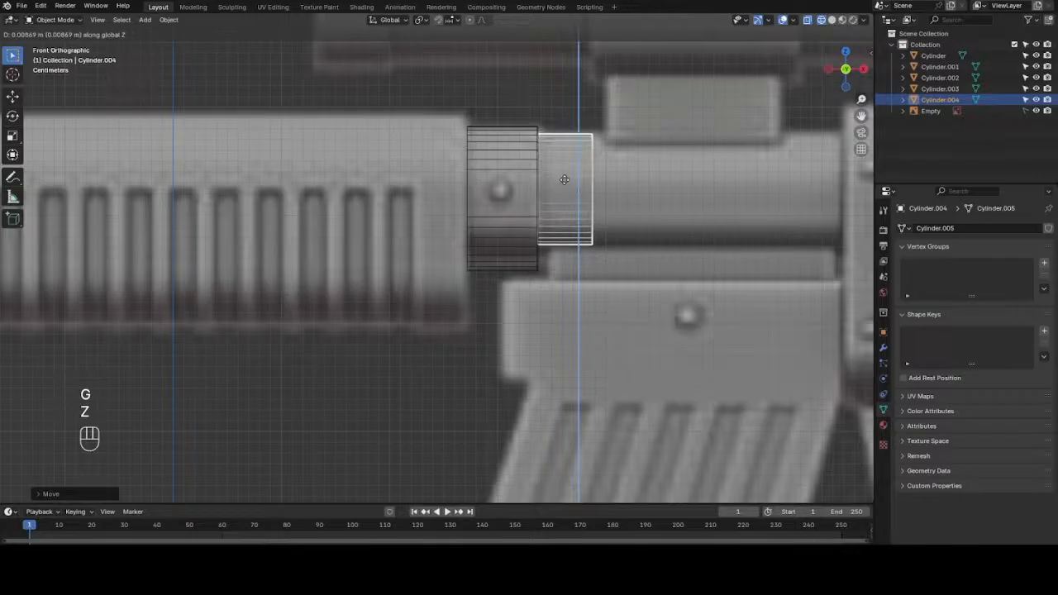
click(562, 178)
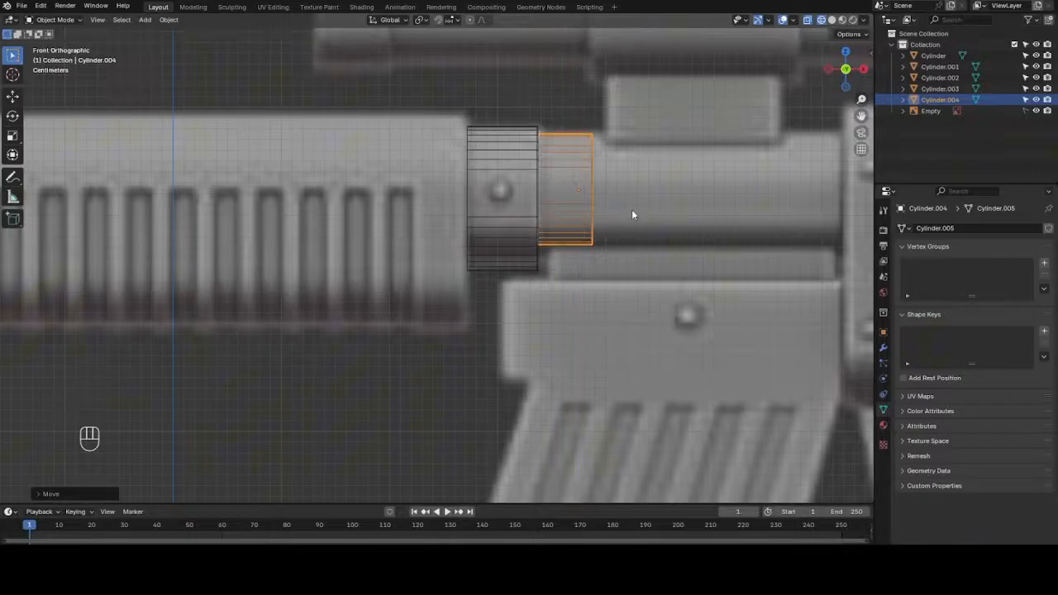
key(s)
click(634, 217)
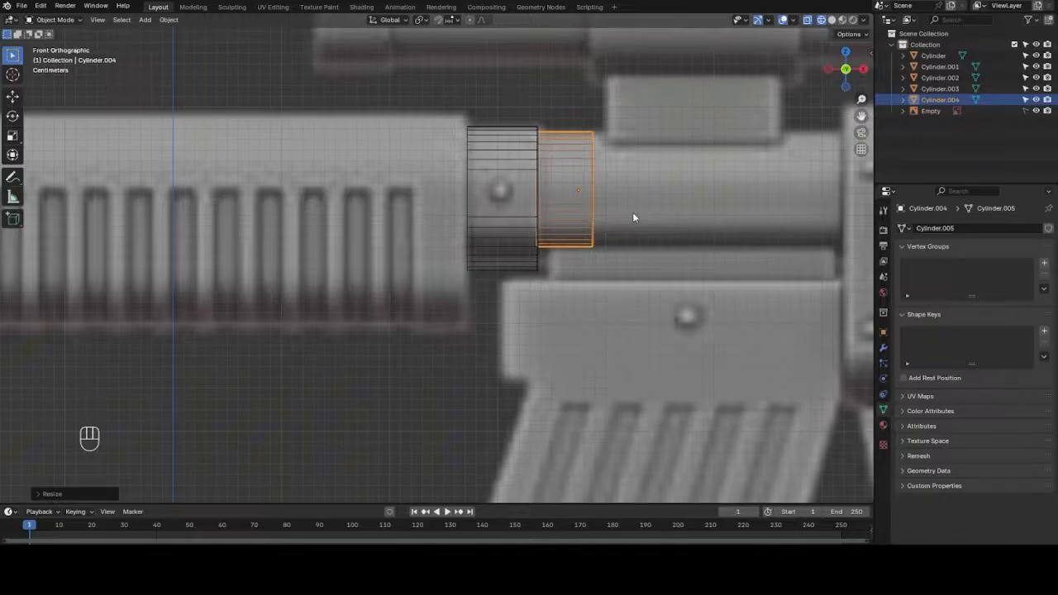
- Isolate the copy in solid shading and delete its rear end face with the surrounding bevel faces in Edit Mode
click(832, 19)
mouse_move(839, 78)
mouse_down()
mouse_move(850, 75)
mouse_move(835, 76)
mouse_up()
key(slash)
key(Tab)
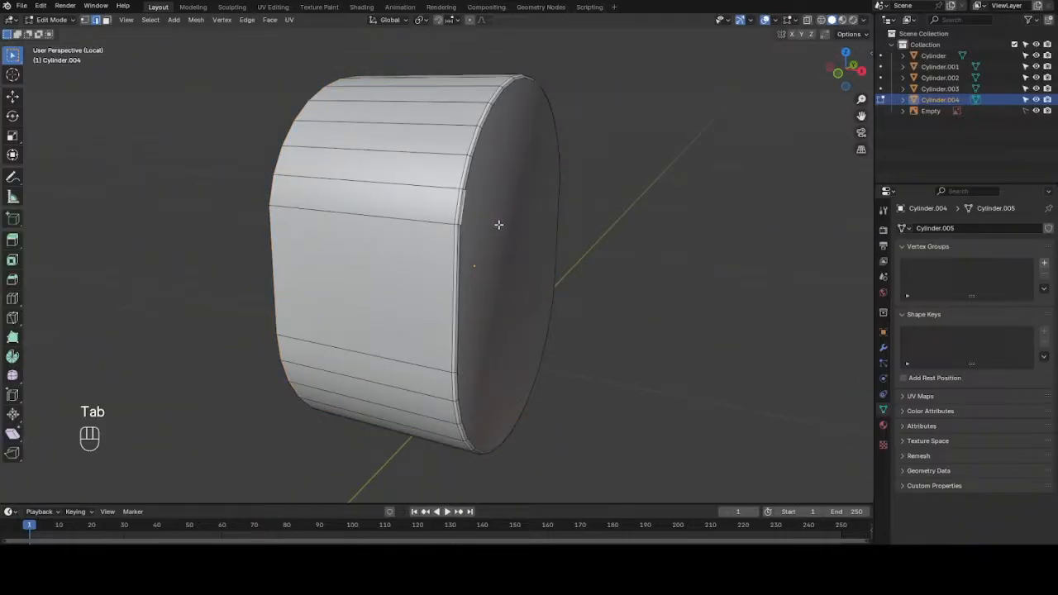
key(3)
click(504, 225)
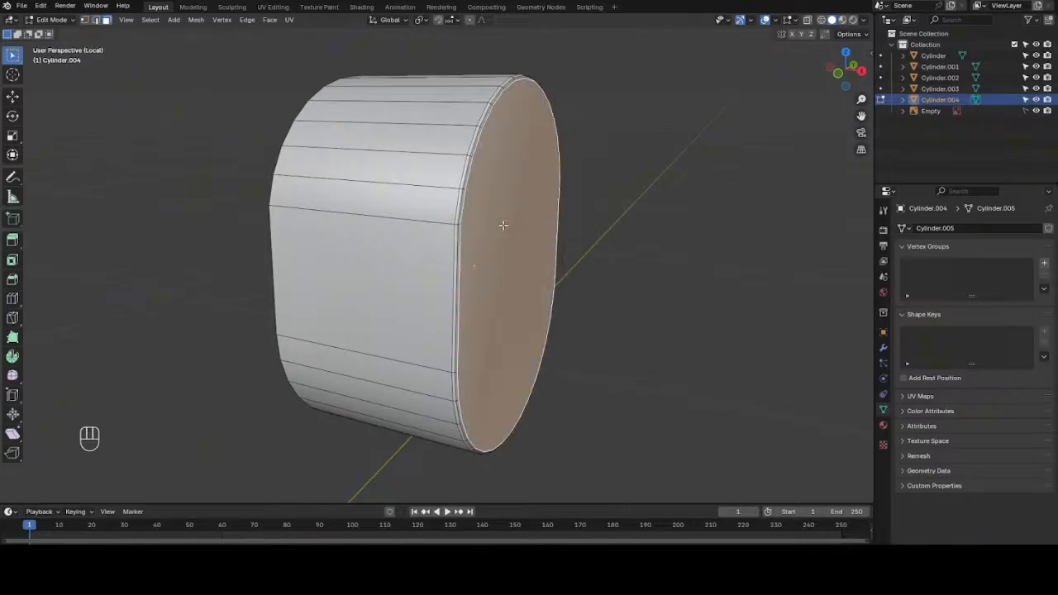
key(ctrl+KP_Add)
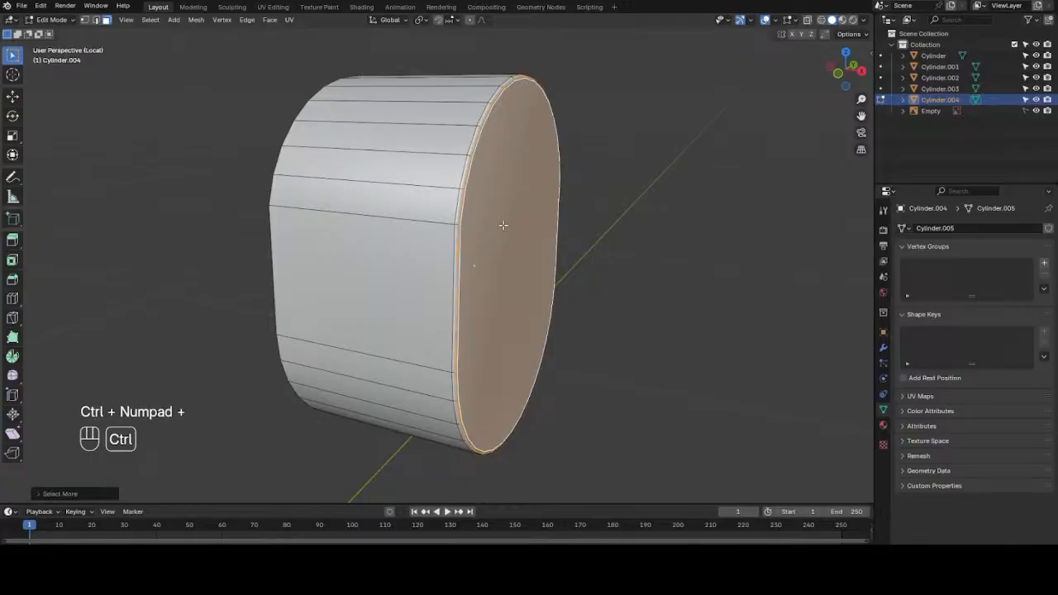
key(ctrl+KP_Add)
key(x)
click(502, 224)
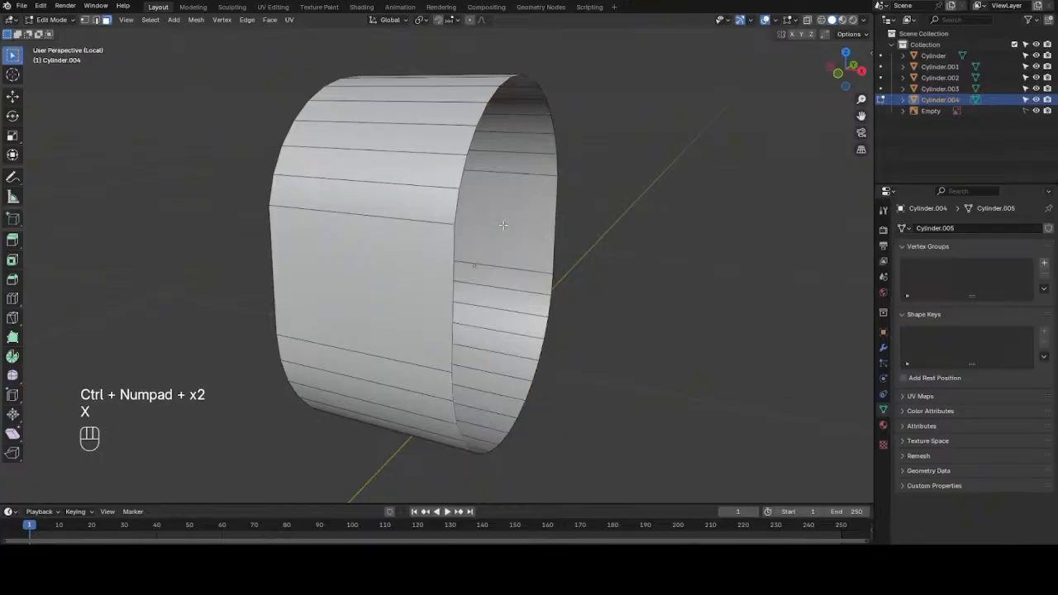
- Leave local view and move the copy's rear vertex ring about 0.24 m along X, extending the tube just into the receiver
key(KP_1)
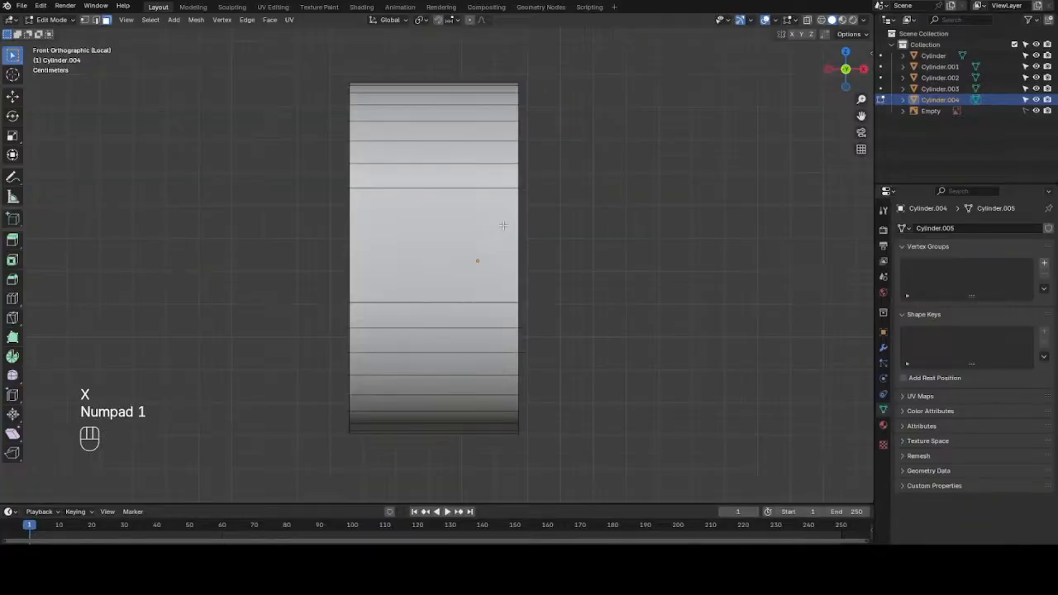
key(KP_Divide)
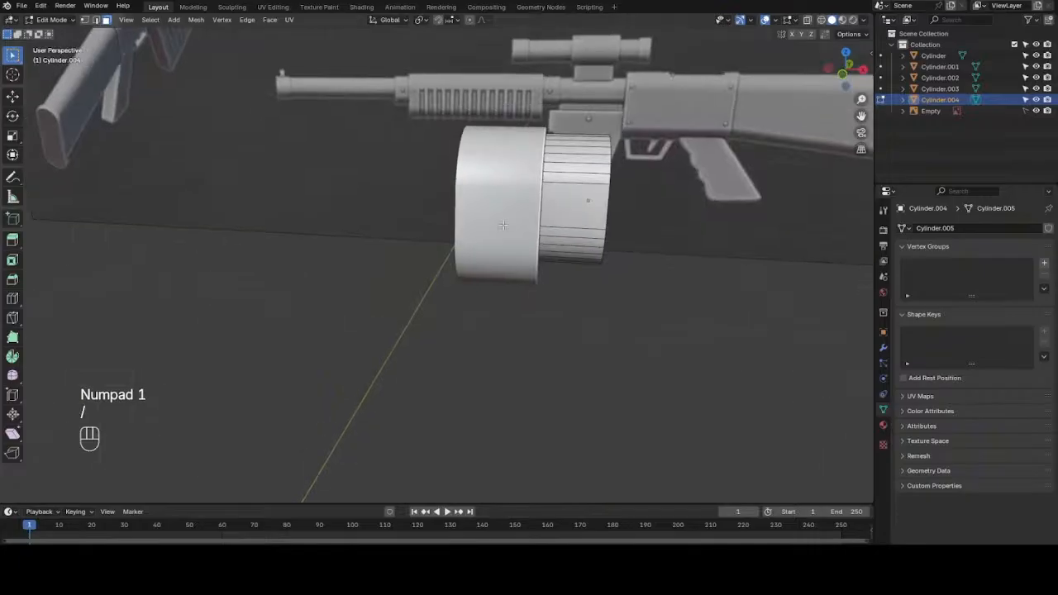
key(z)
key(4)
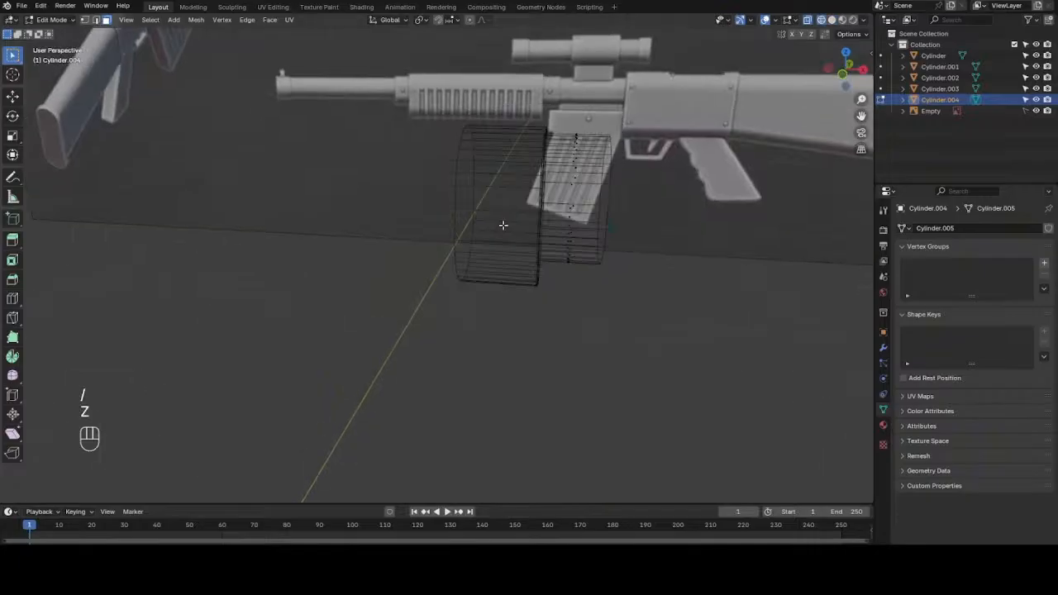
key(KP_1)
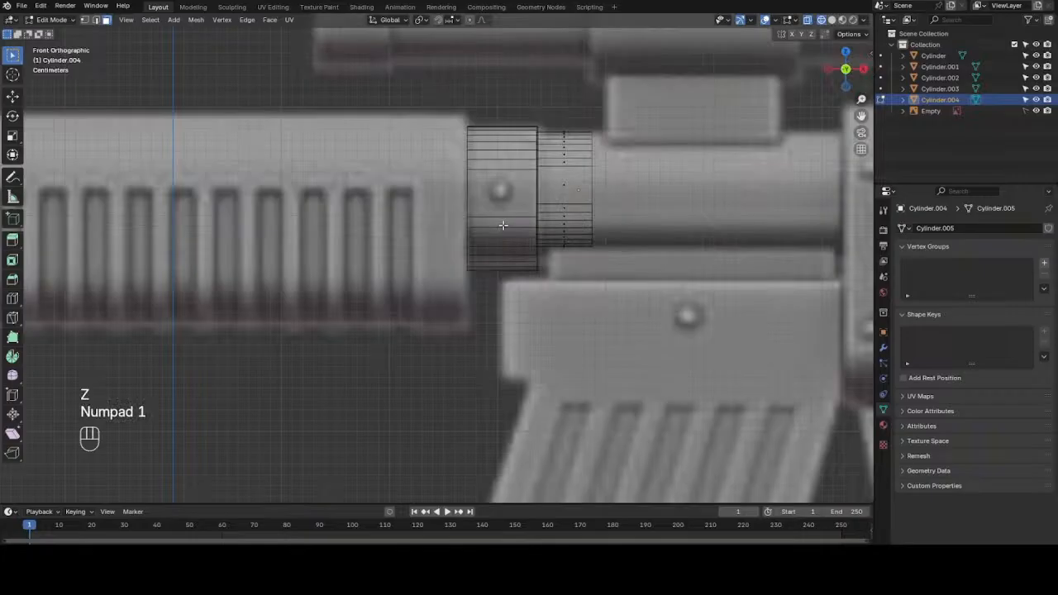
scroll(610, 187, up, 3)
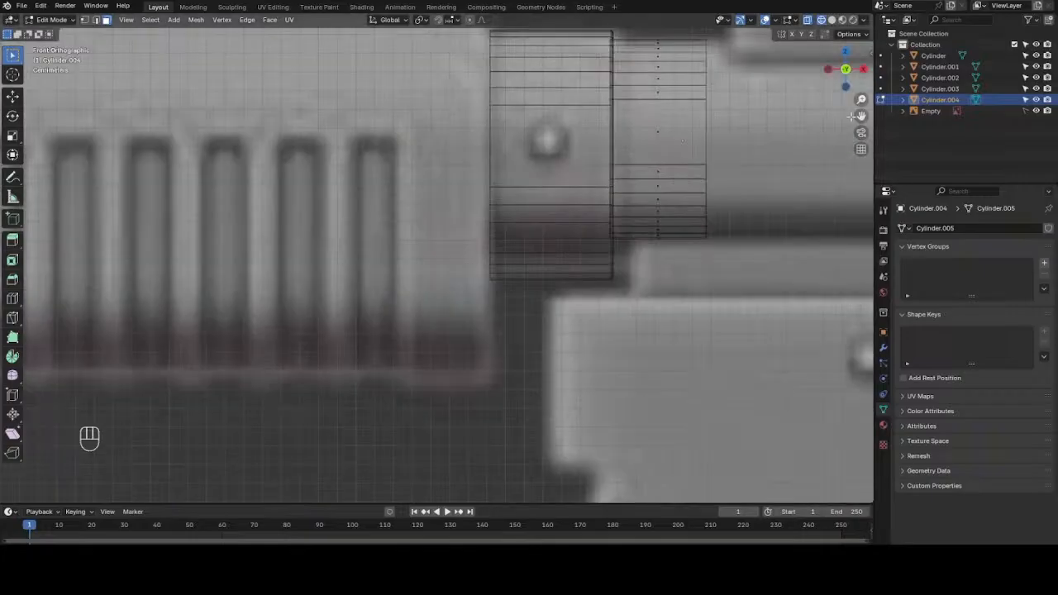
key(1)
drag(860, 119, 649, 140)
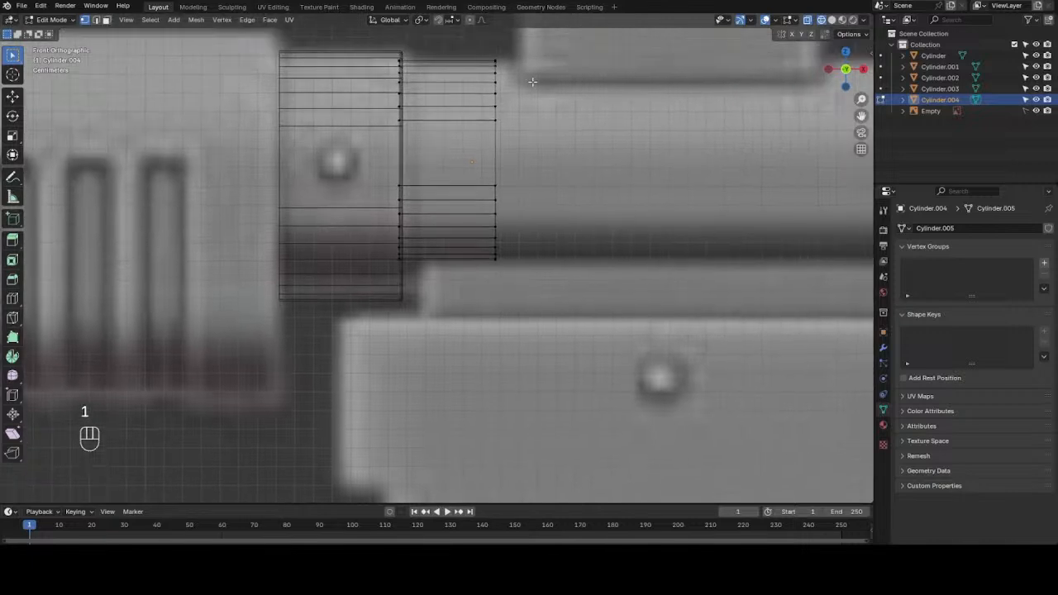
drag(486, 48, 558, 273)
scroll(568, 252, down, 1)
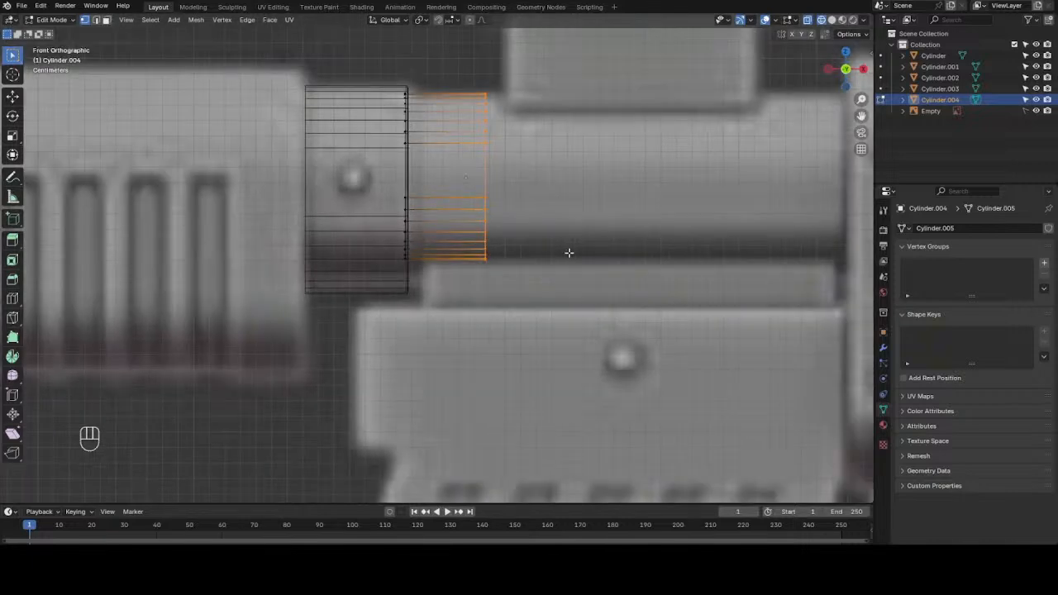
scroll(569, 252, down, 2)
key(g)
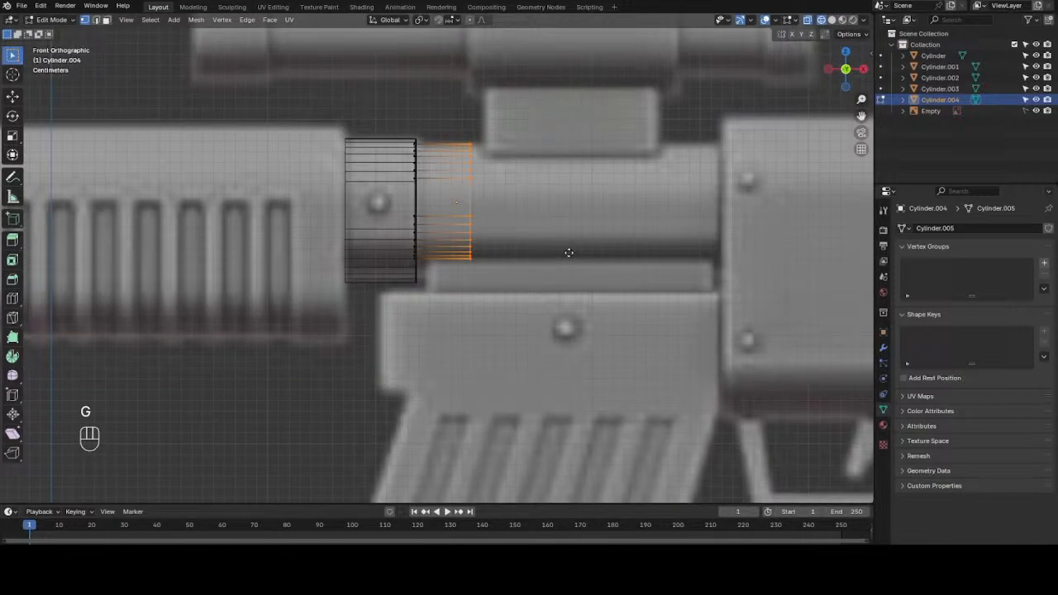
key(x)
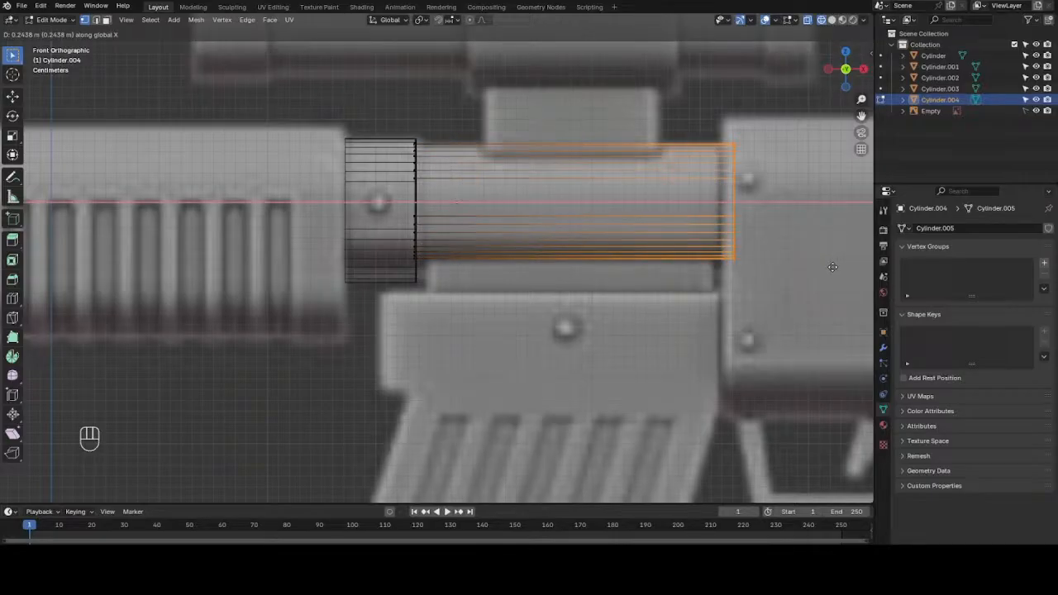
click(833, 267)
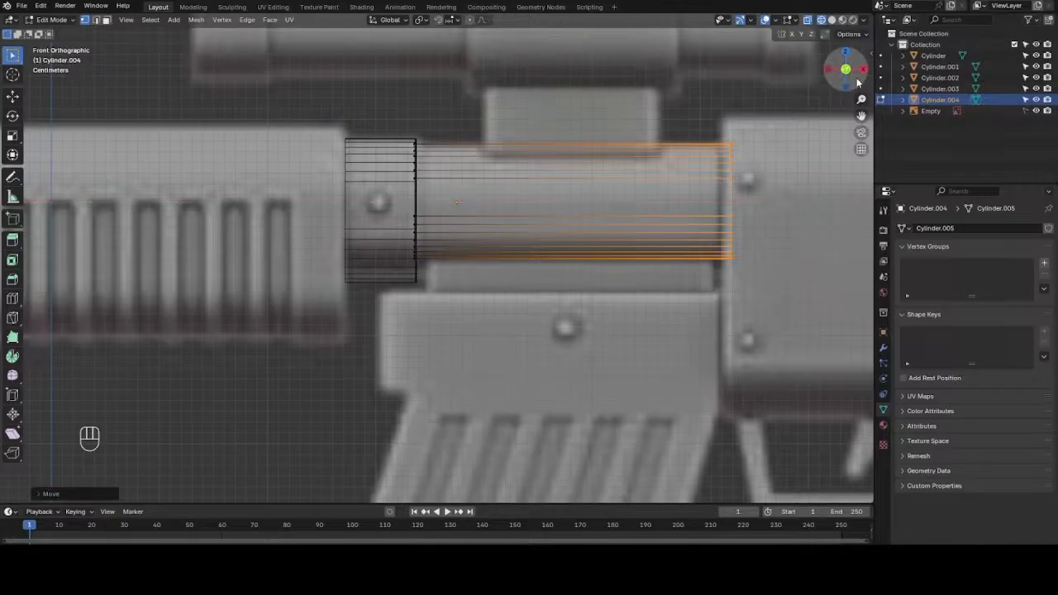
drag(858, 83, 833, 82)
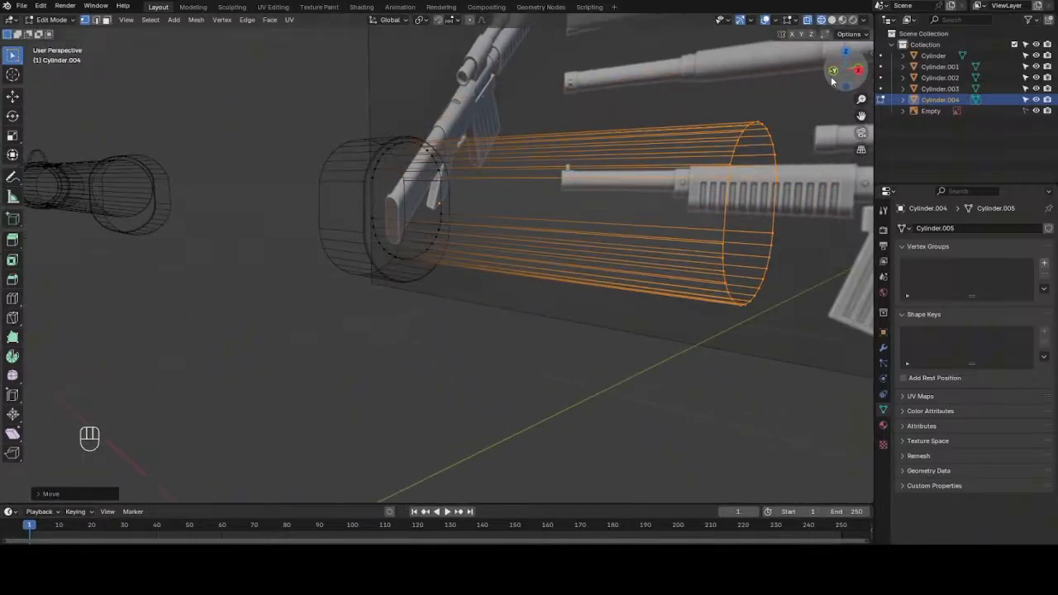
- Switch to solid shading in front orthographic view and leave Edit Mode on the tube
click(832, 20)
scroll(791, 96, down, 3)
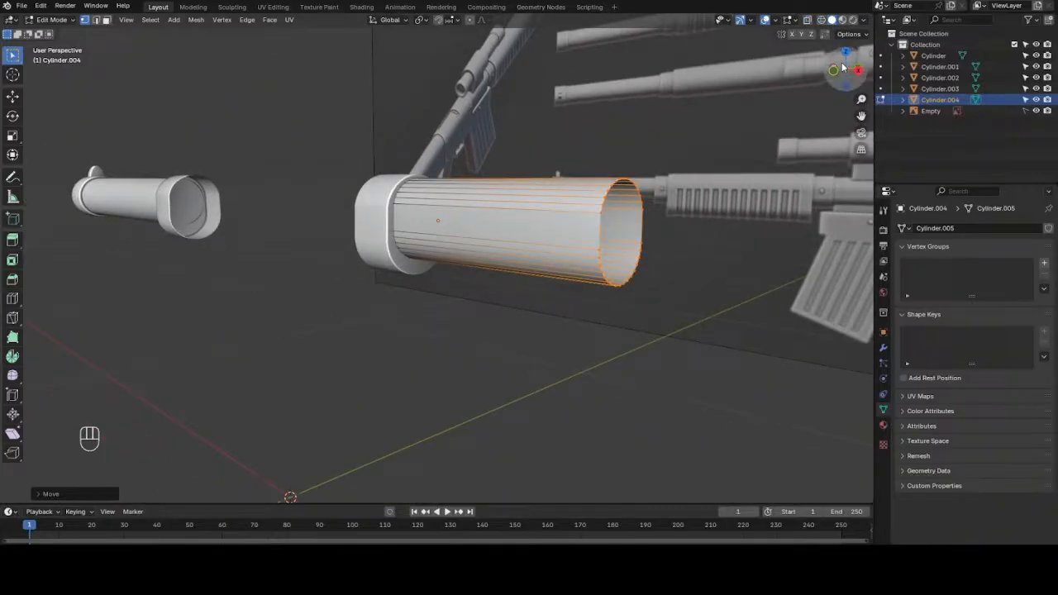
drag(841, 62, 846, 83)
key(KP_1)
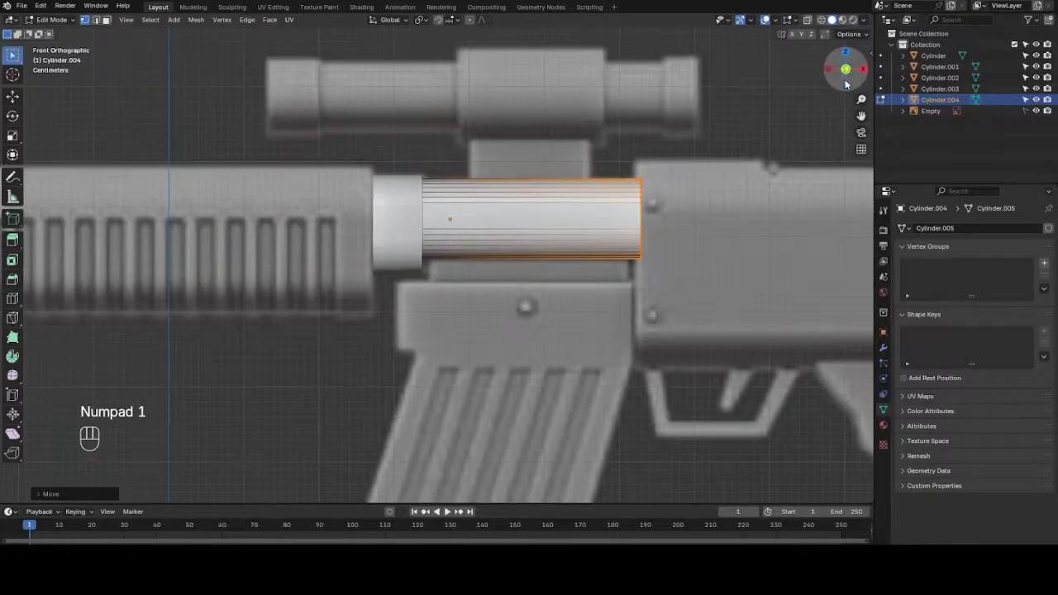
scroll(628, 151, down, 2)
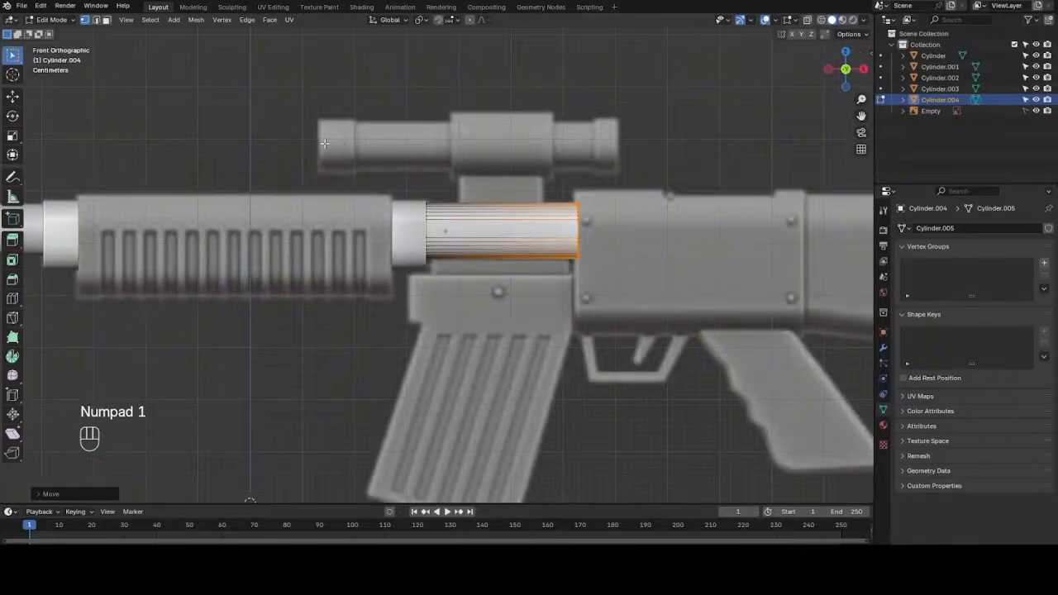
scroll(578, 221, down, 3)
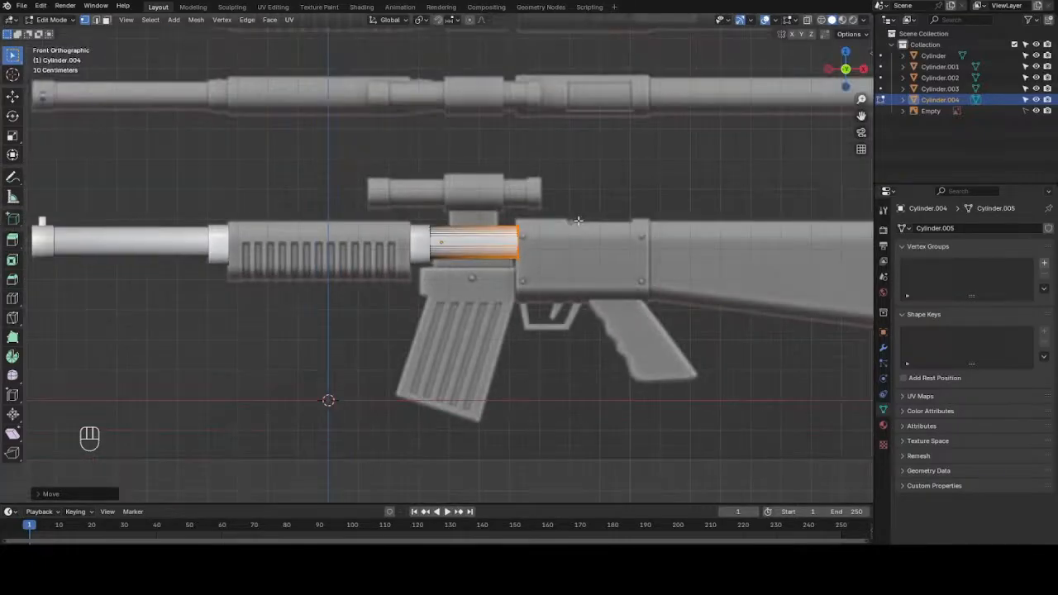
key(Tab)
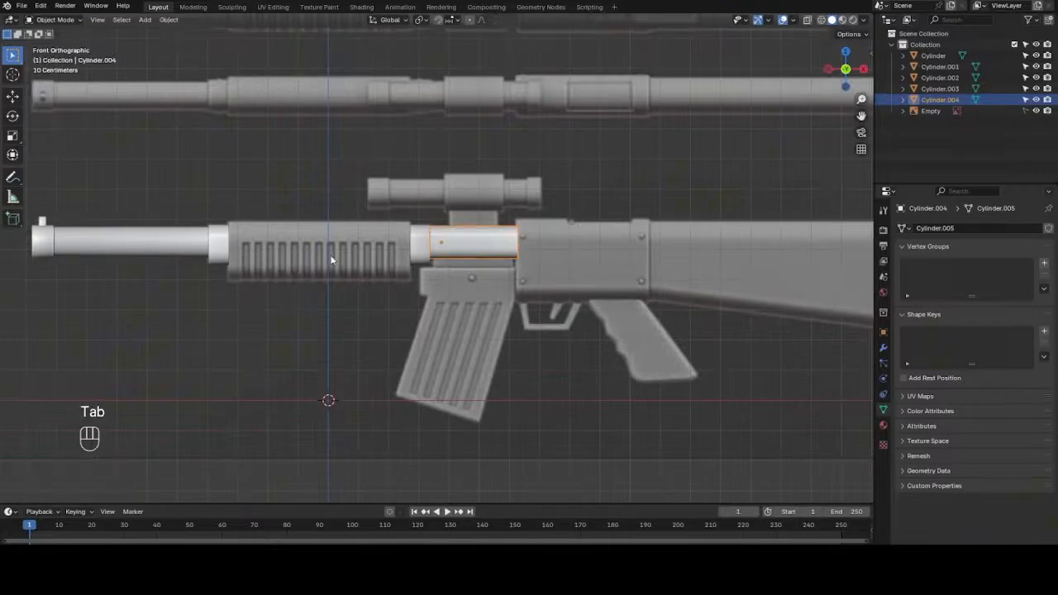
- Duplicate the front barrel and move the copy along X until it sits directly beneath the reference scope
click(124, 245)
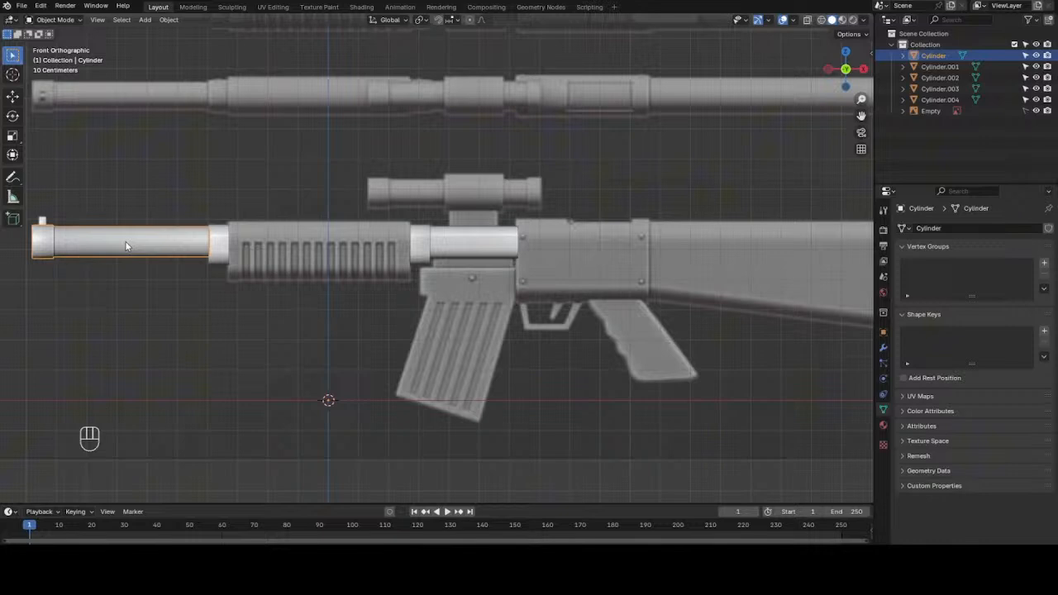
key(shift)
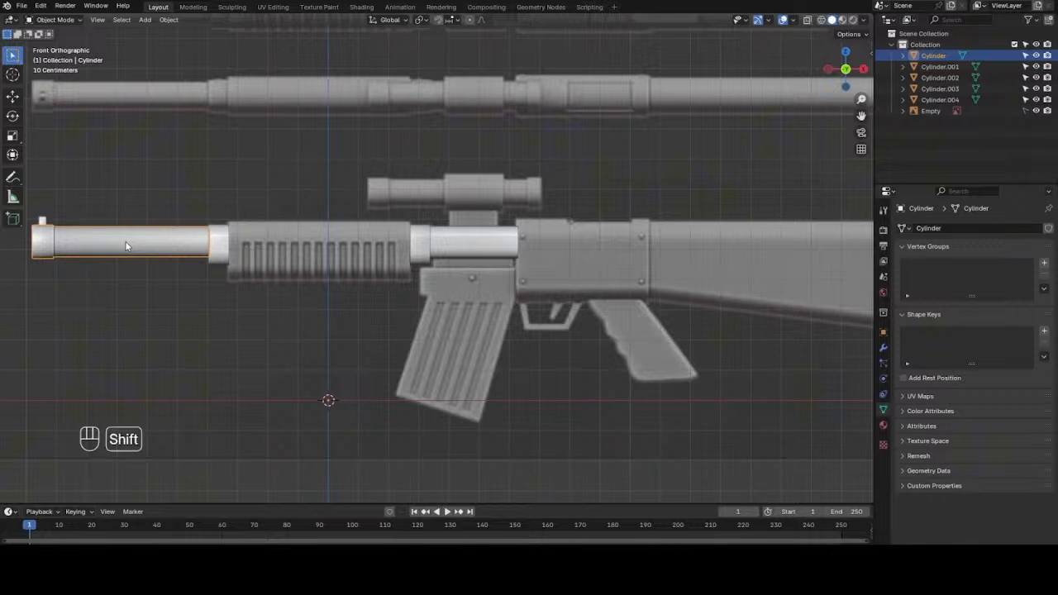
key(shift+d)
key(g)
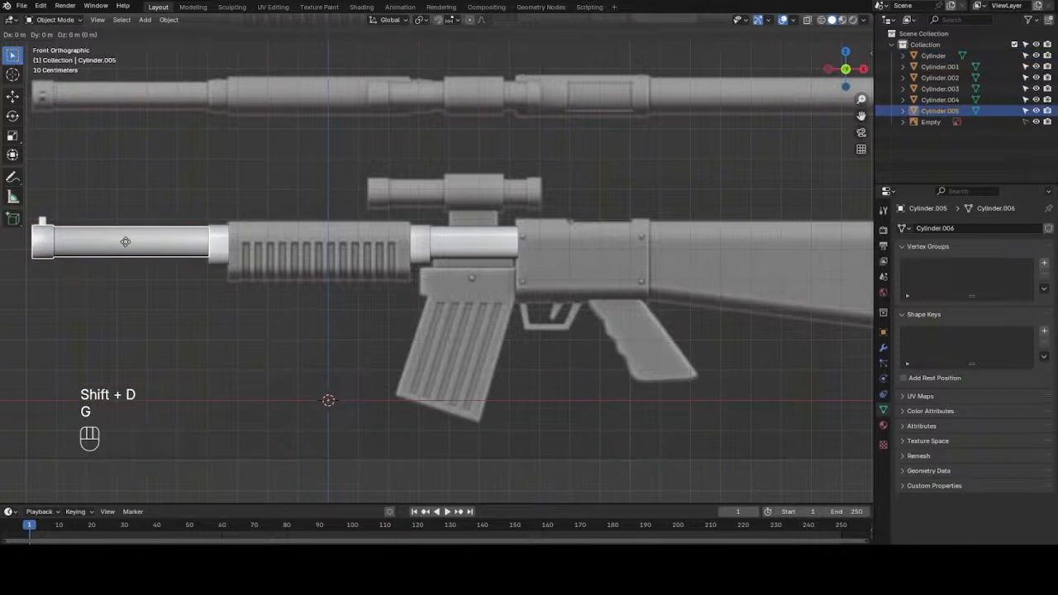
key(x)
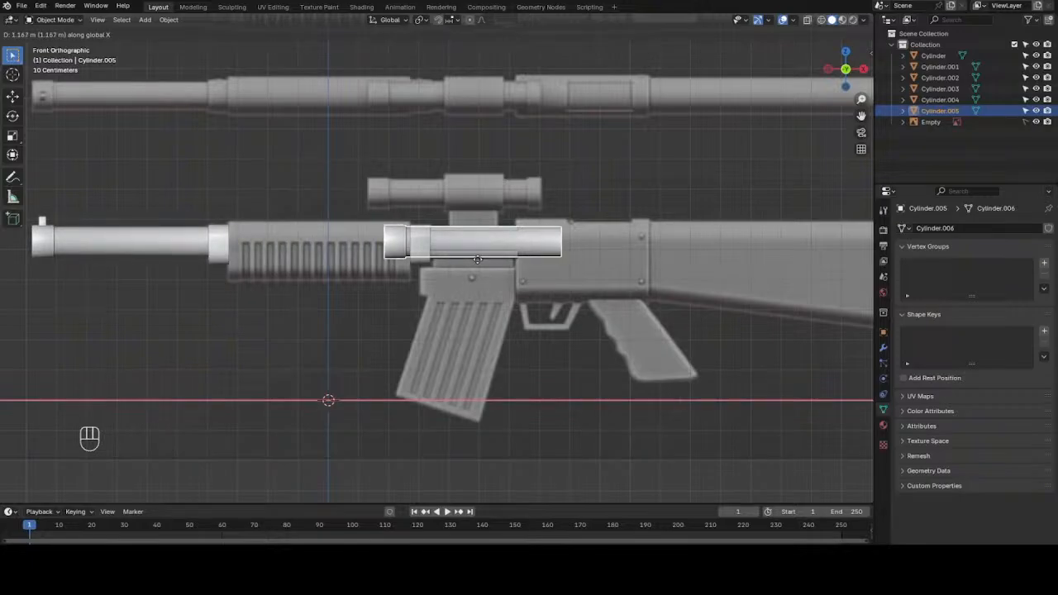
click(459, 261)
scroll(460, 260, up, 5)
scroll(461, 261, down, 2)
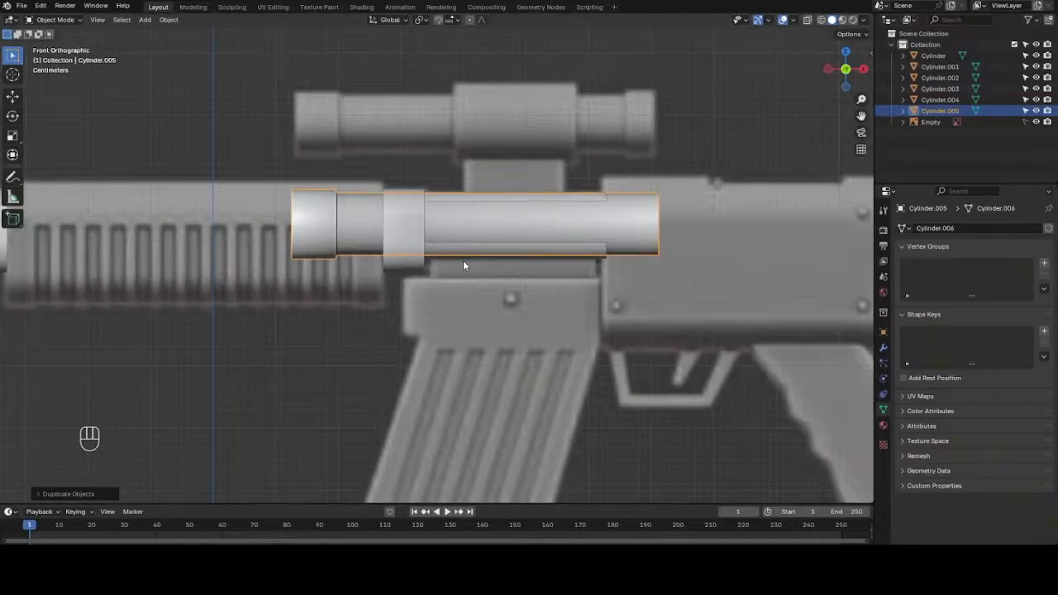
- Try raising the barrel copy about 0.16 m along Z onto the reference scope, and undo the move
key(g)
key(z)
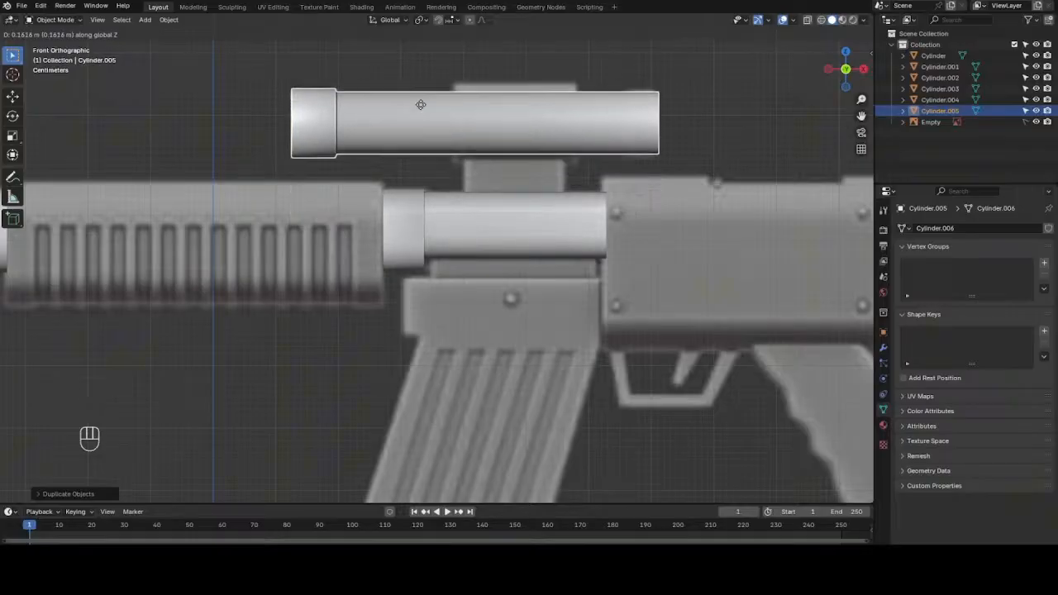
click(481, 157)
key(alt+space)
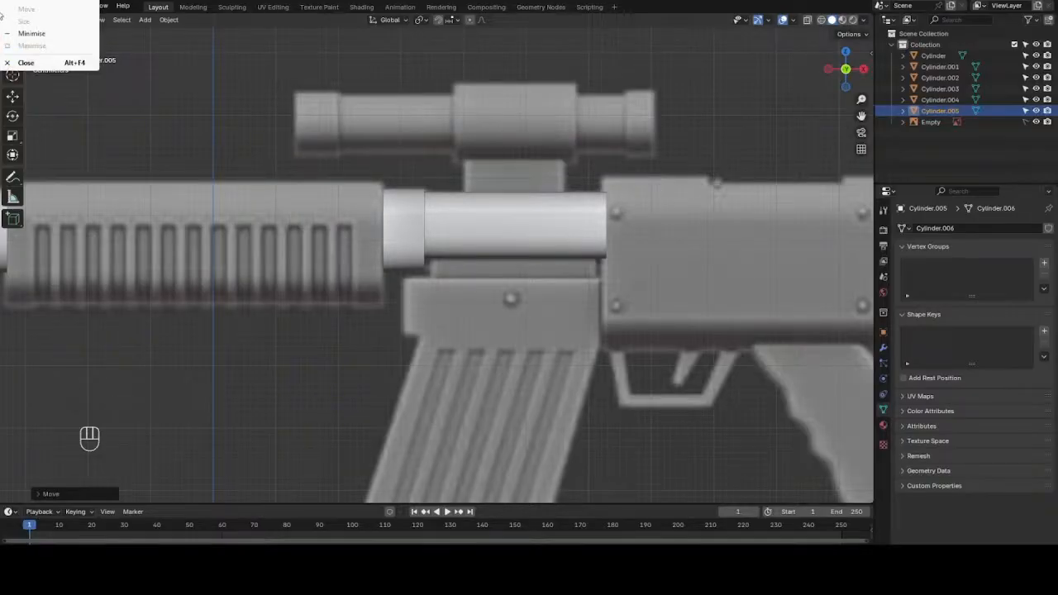
key(Escape)
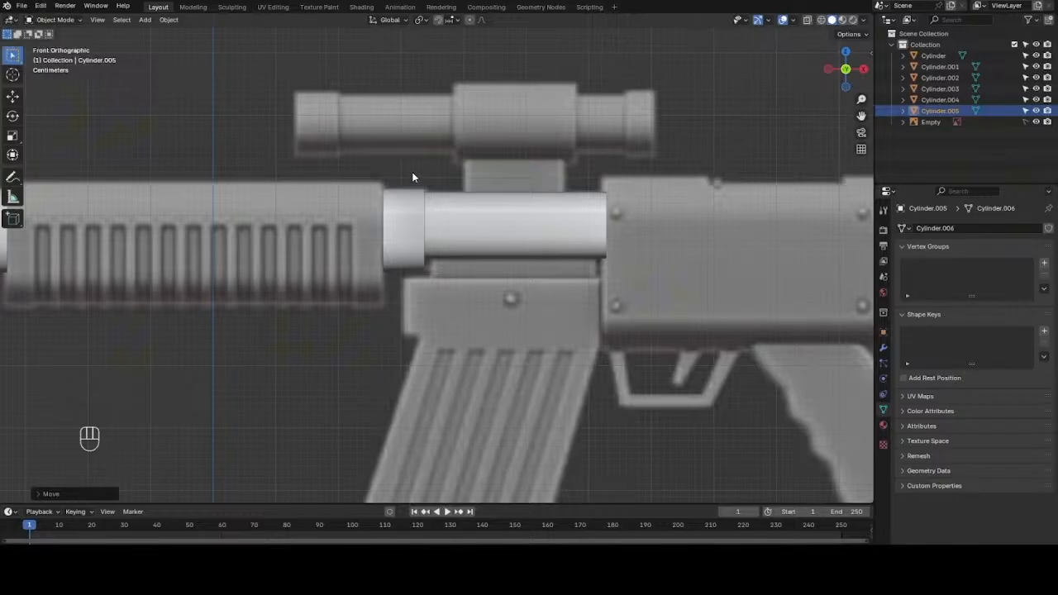
scroll(411, 174, down, 2)
scroll(407, 175, up, 4)
scroll(407, 177, down, 5)
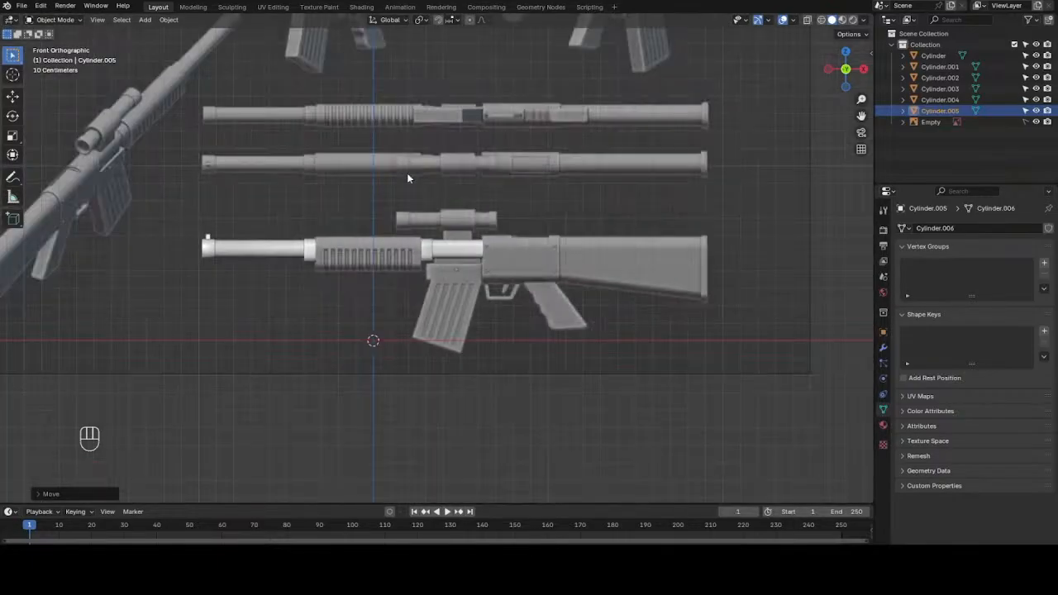
scroll(408, 178, up, 2)
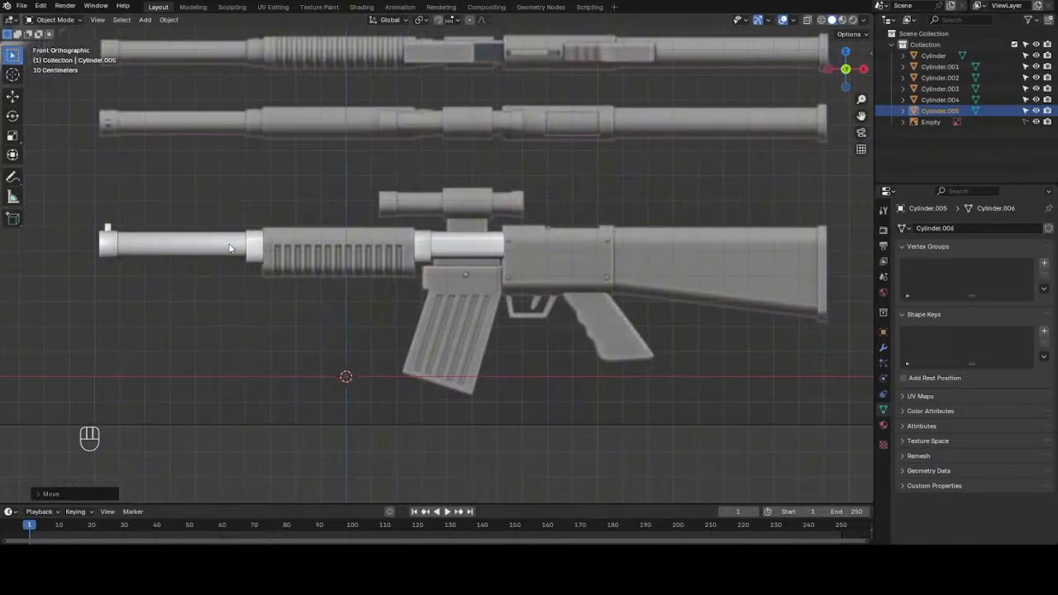
key(ctrl)
key(ctrl+z)
- Raise the barrel copy along Z onto the reference scope and set its origin to its geometry
scroll(453, 243, up, 8)
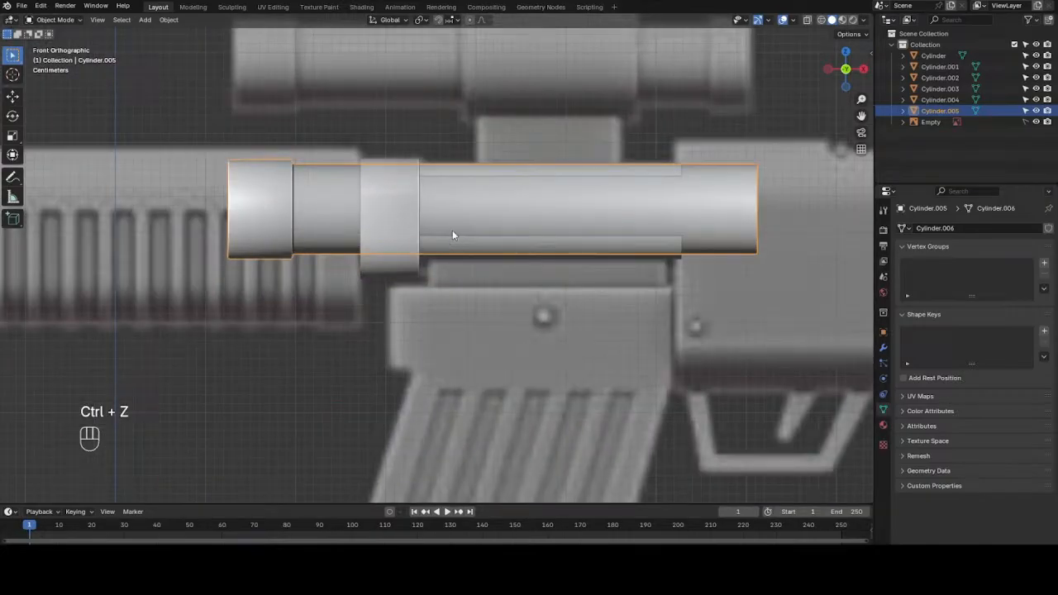
key(g)
key(z)
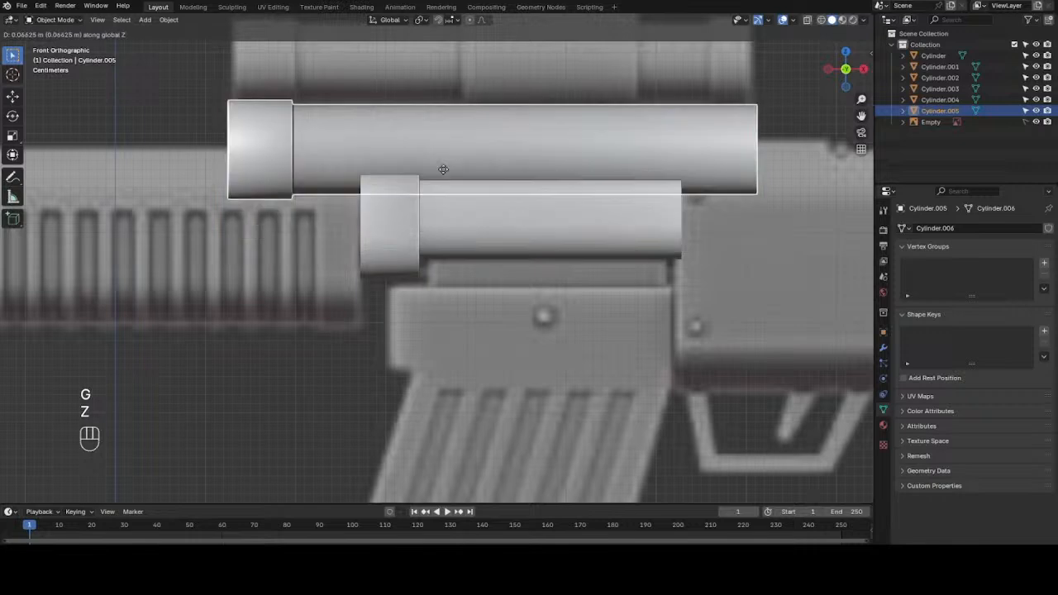
click(444, 95)
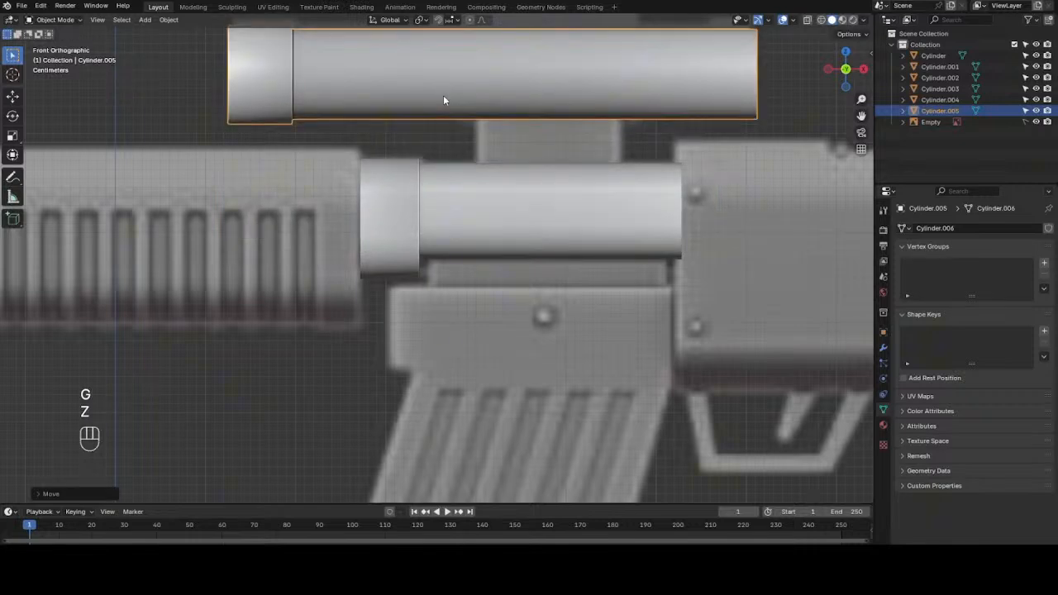
click(169, 19)
mouse_move(219, 43)
click(315, 56)
scroll(444, 130, down, 2)
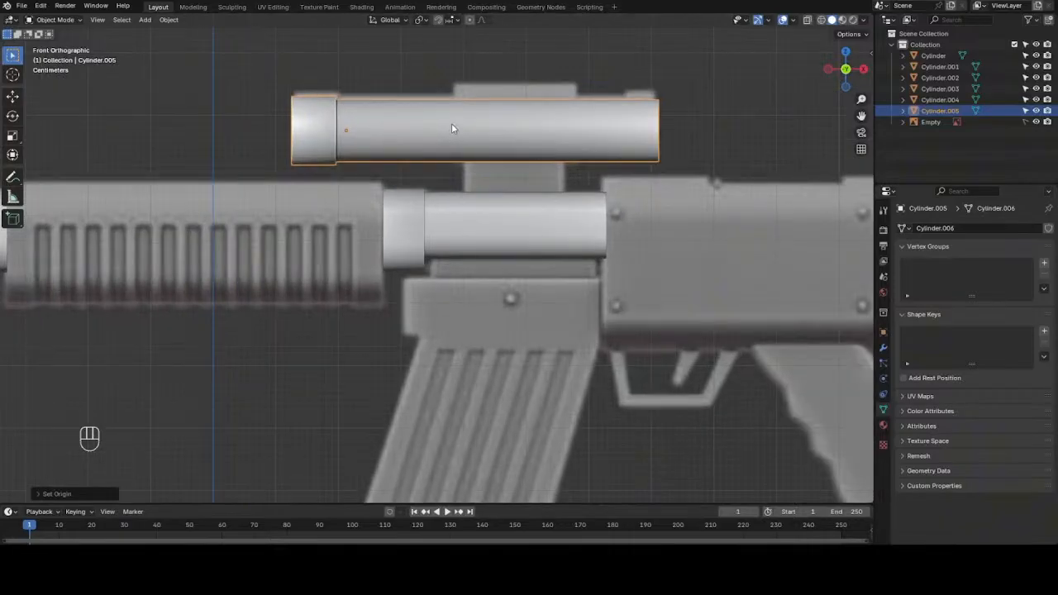
- In wireframe shading, nudge the copy slightly up along Z and about 0.0059 m along X to align with the reference scope
key(z)
key(4)
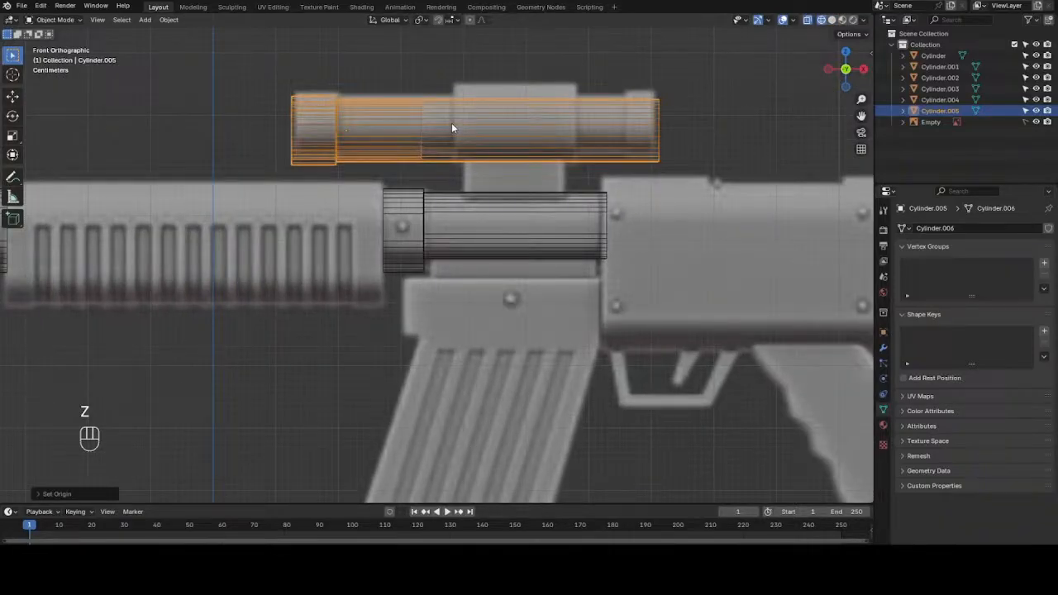
scroll(451, 128, up, 1)
key(g)
key(z)
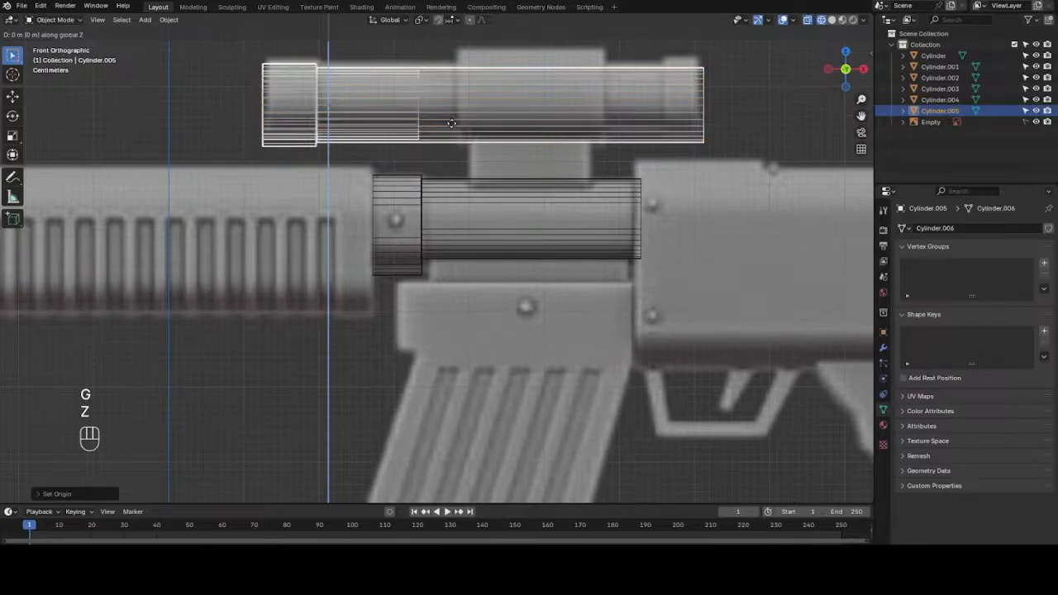
click(457, 123)
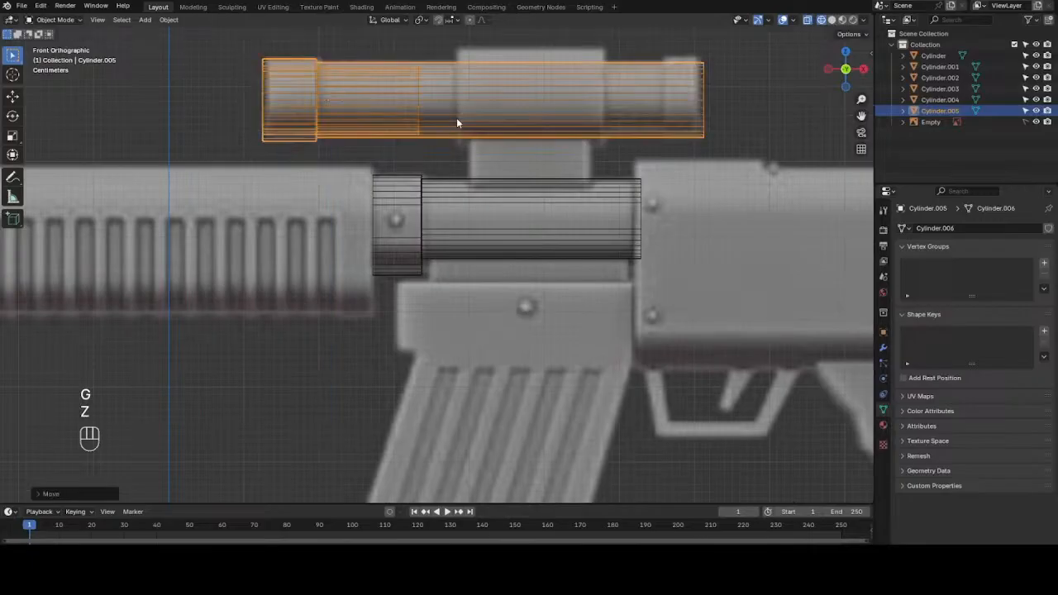
key(g)
key(x)
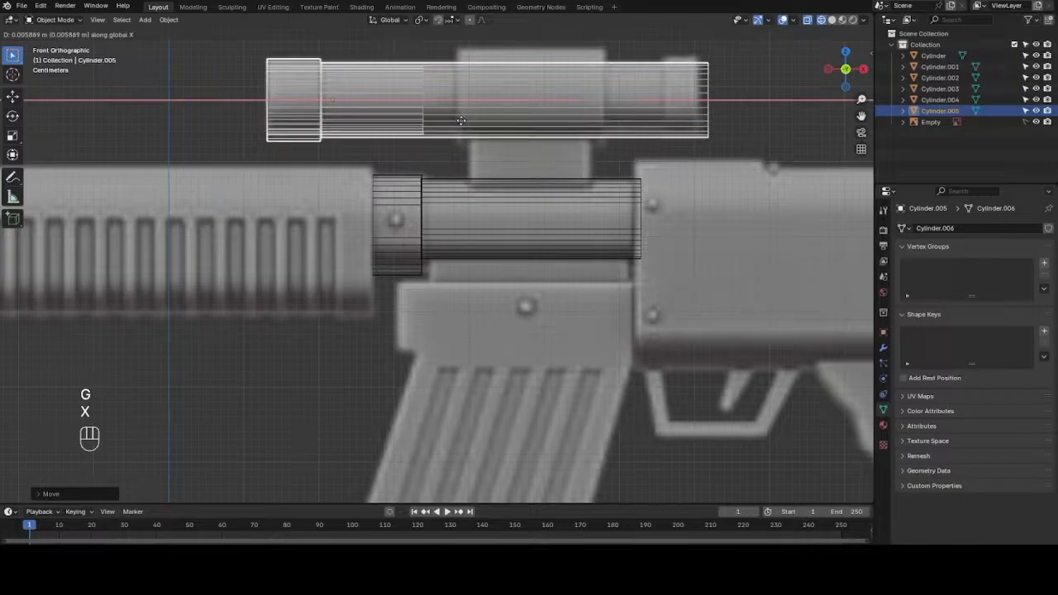
click(461, 125)
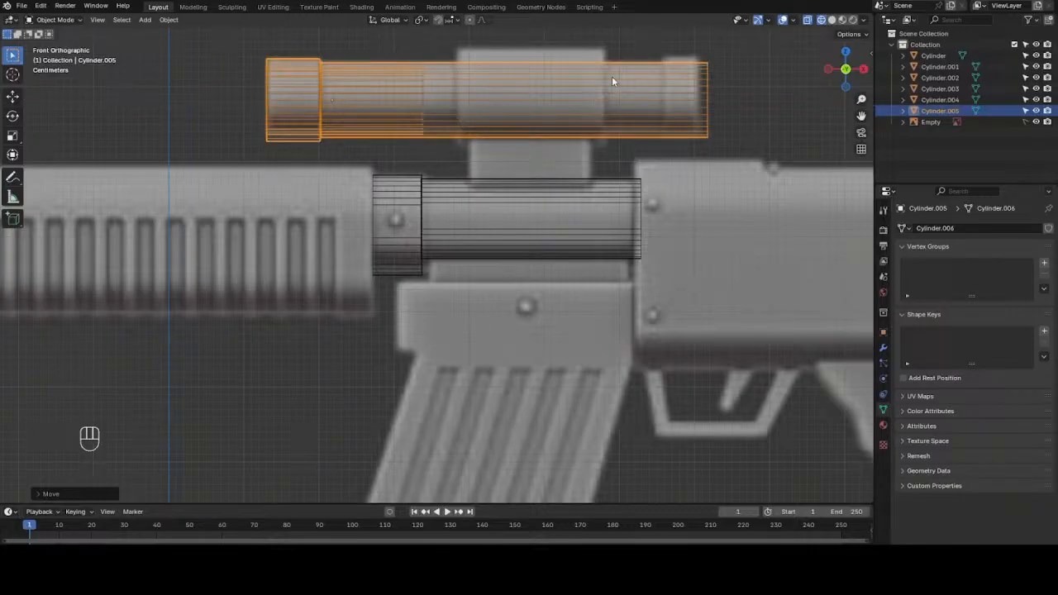
- Scale the scope copy uniformly to about 0.937 to match the reference scope's thickness
scroll(612, 81, up, 2)
drag(861, 116, 858, 251)
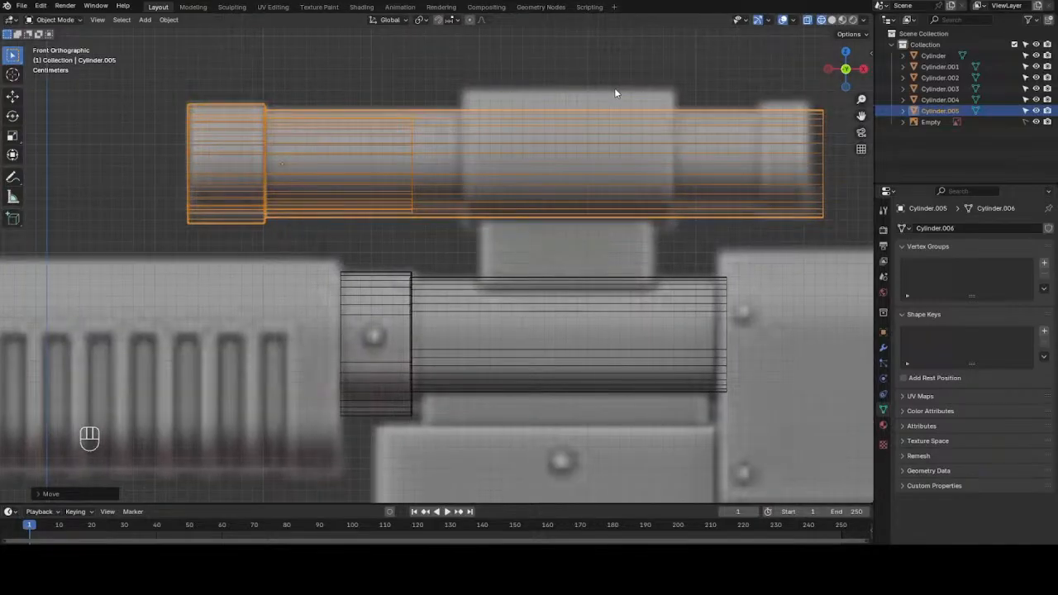
key(s)
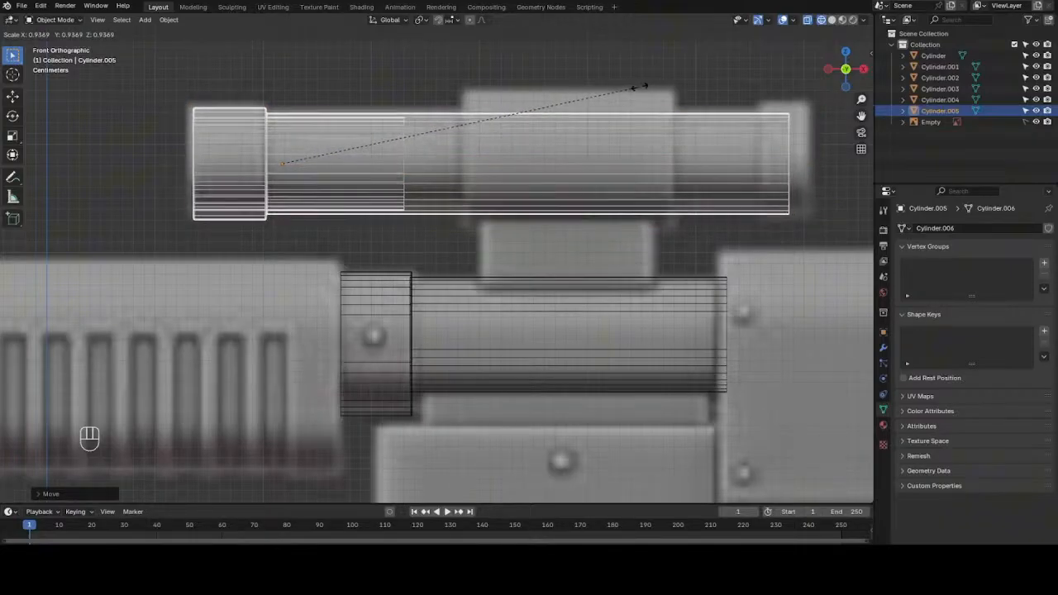
click(640, 91)
- Move the scaled scope copy about 0.0077 m along Z and -0.0051 m along X, aligning its front end with the reference
key(g)
key(z)
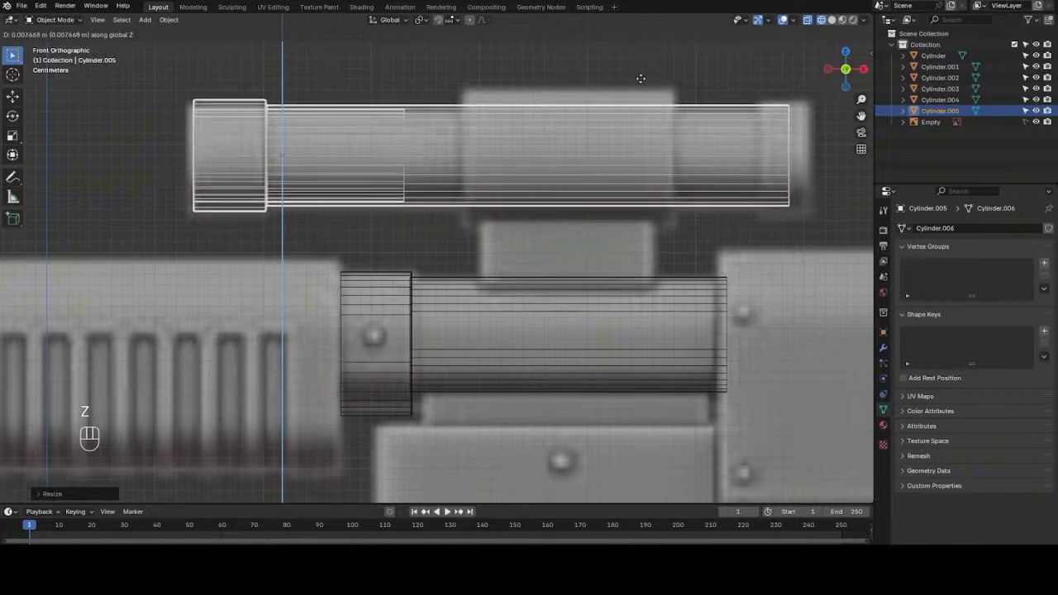
click(641, 78)
key(g)
key(x)
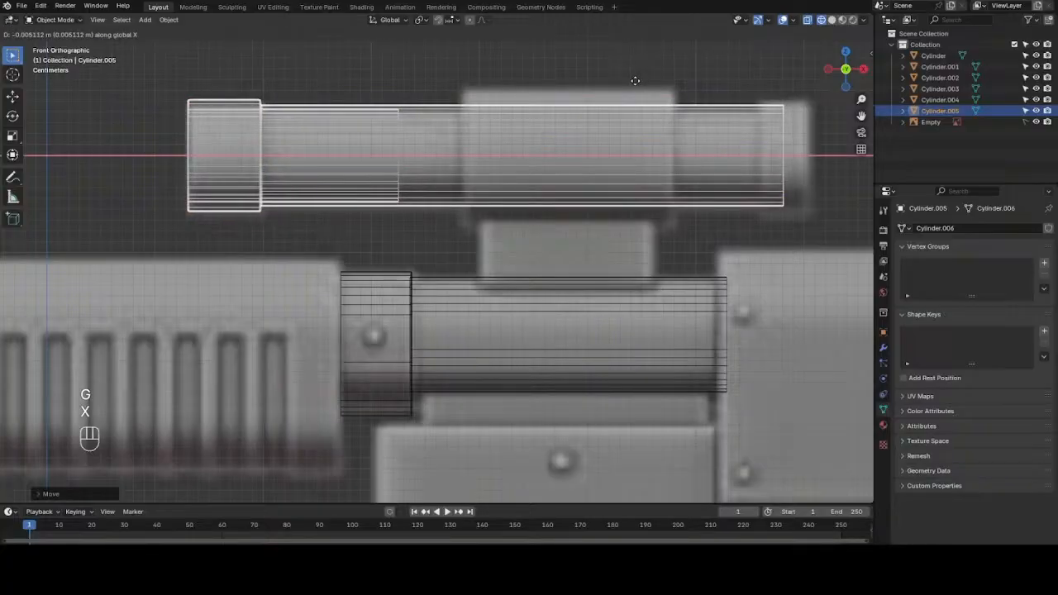
click(635, 80)
- In Edit Mode, select the scope copy's rear vertex ring and move it forward along X to the front edge of the reference's rear ring
key(1)
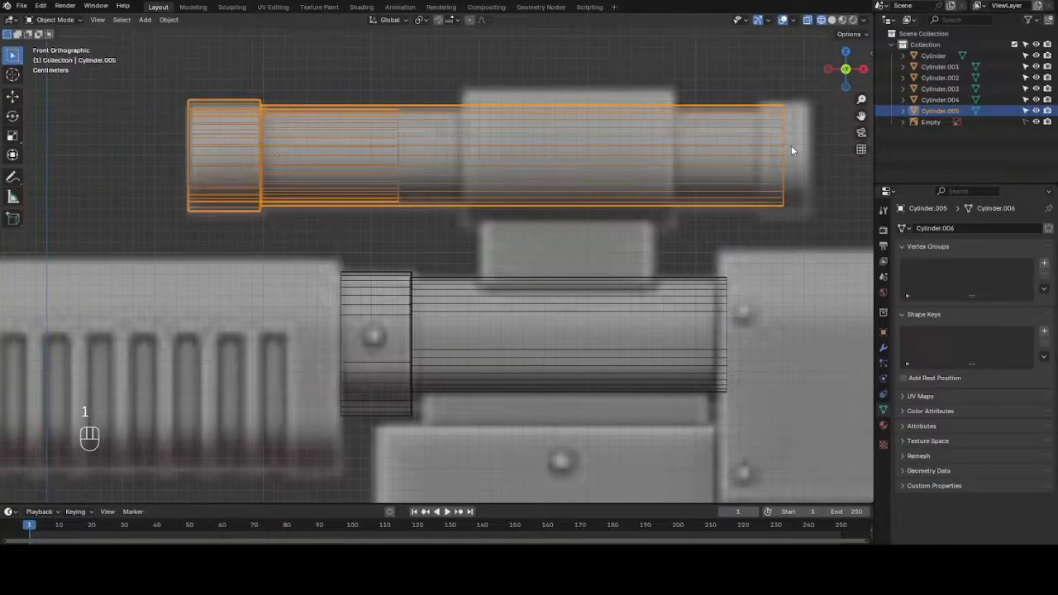
key(Tab)
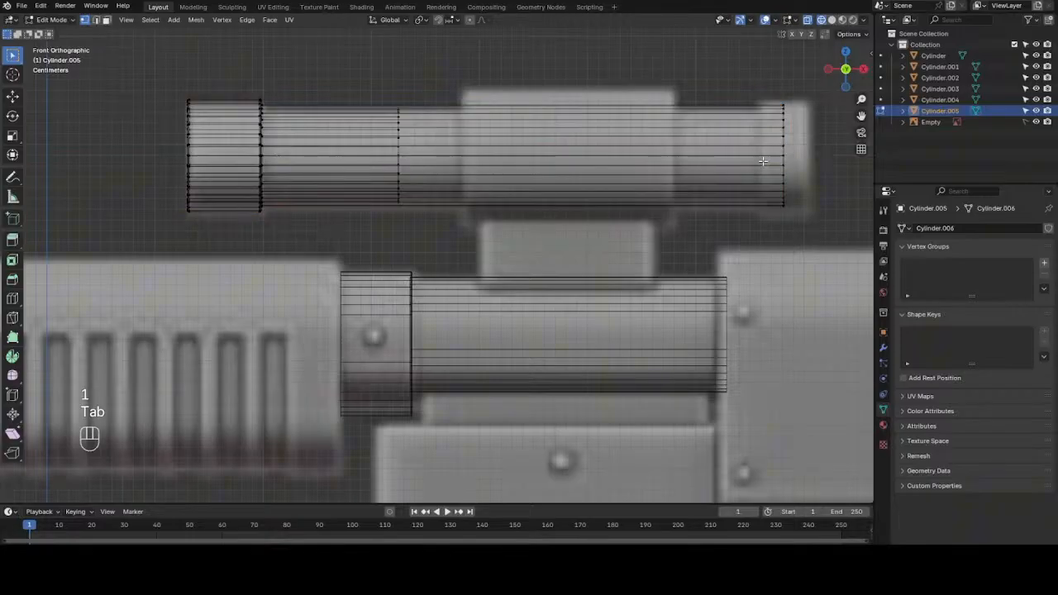
key(1)
drag(772, 87, 803, 231)
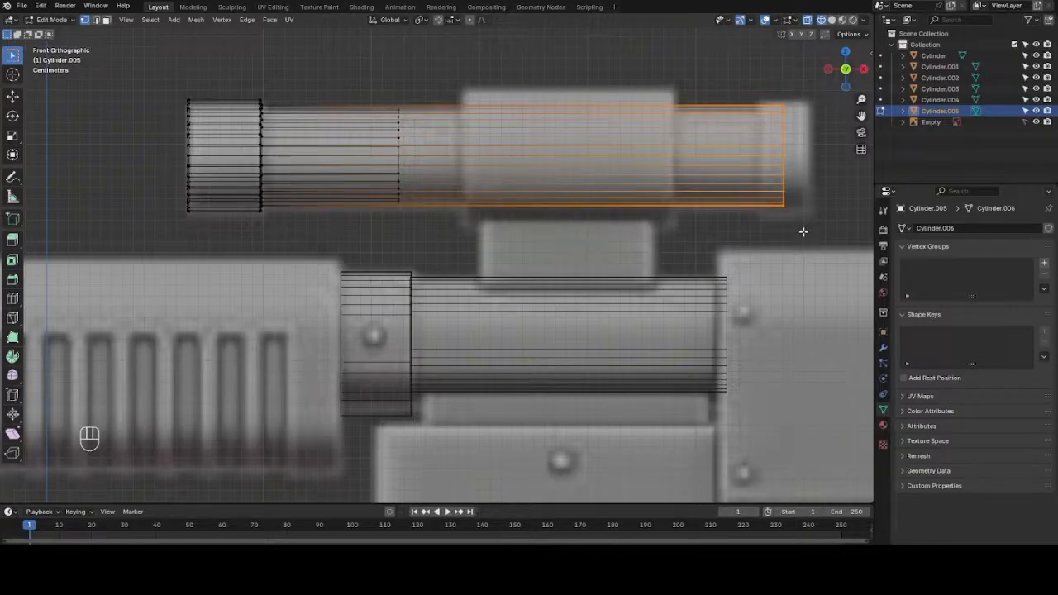
key(g)
key(x)
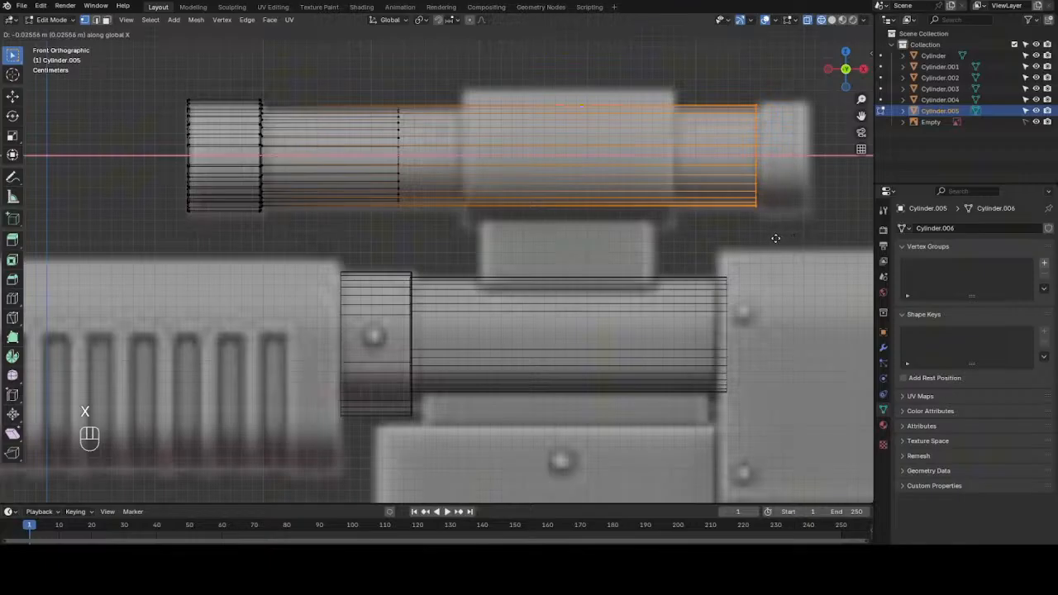
click(781, 241)
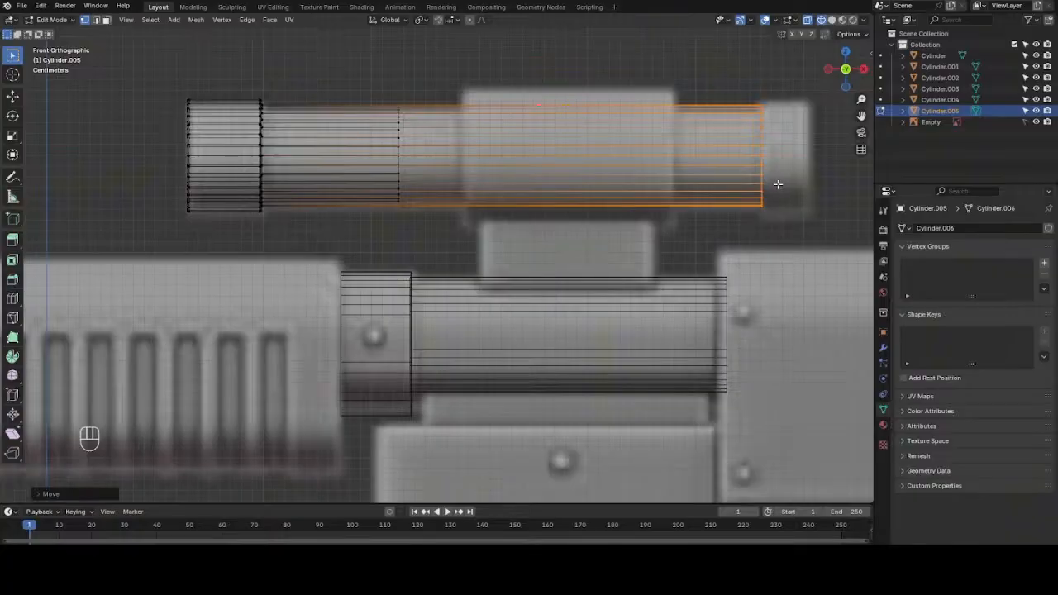
key(g)
key(x)
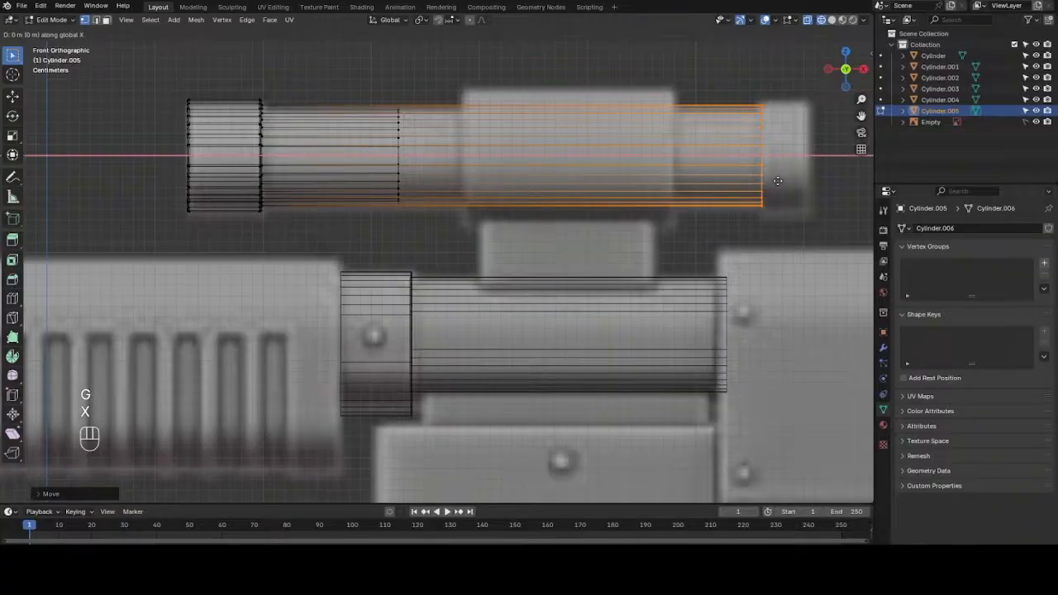
click(773, 188)
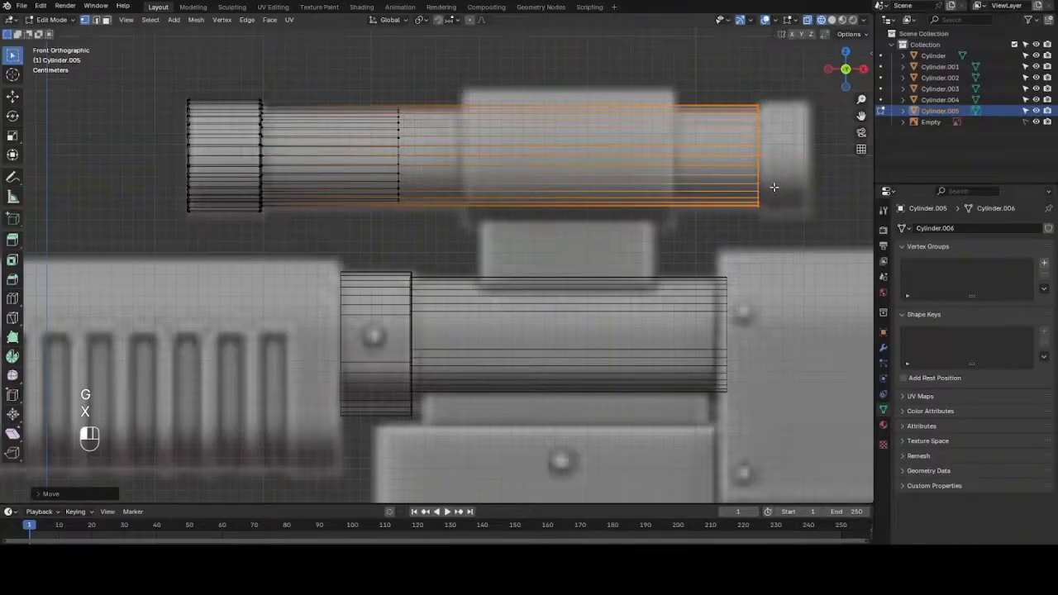
- Extrude the scope tube's rear vertex ring in place and scale it outward to the height of the reference's rear ring
drag(861, 118, 686, 159)
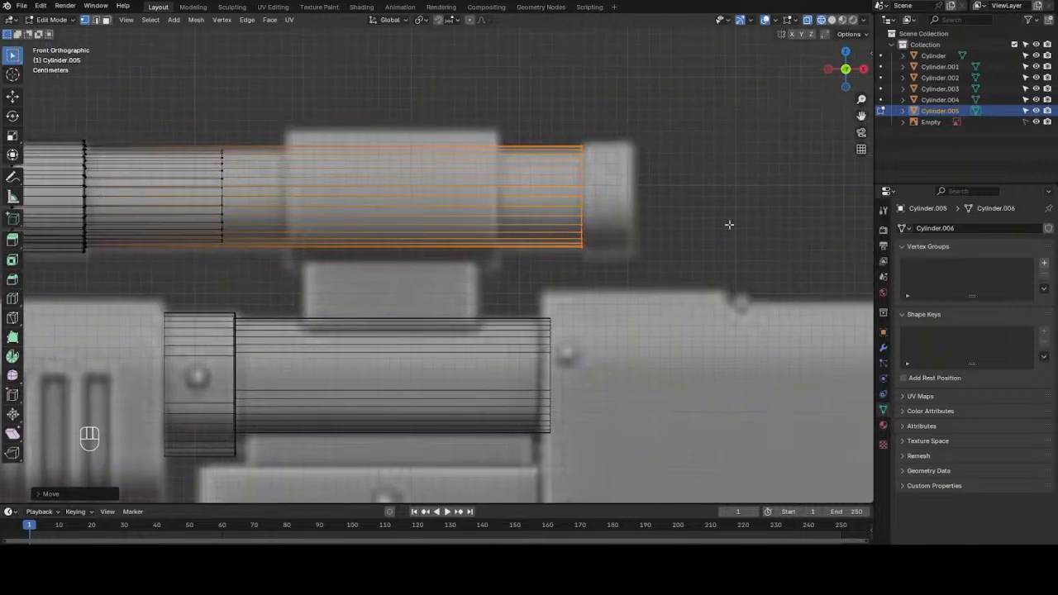
scroll(729, 224, up, 2)
key(e)
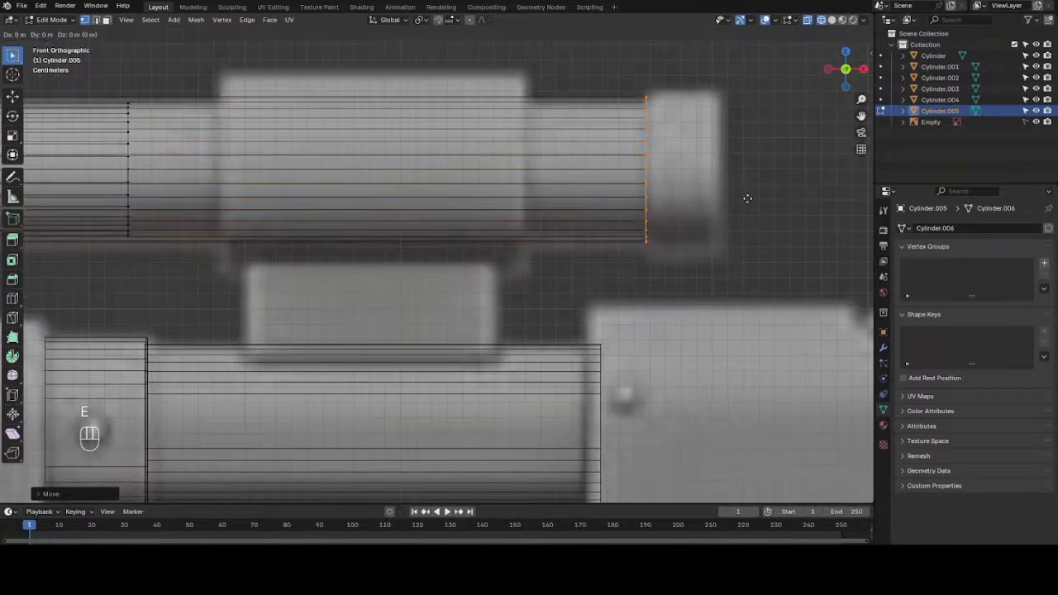
key(s)
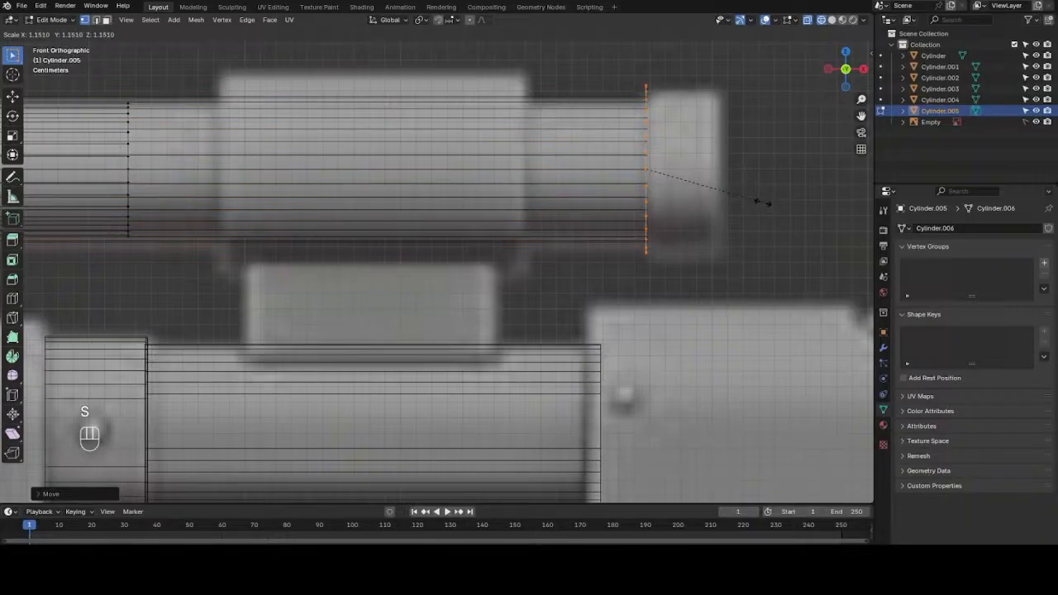
click(759, 204)
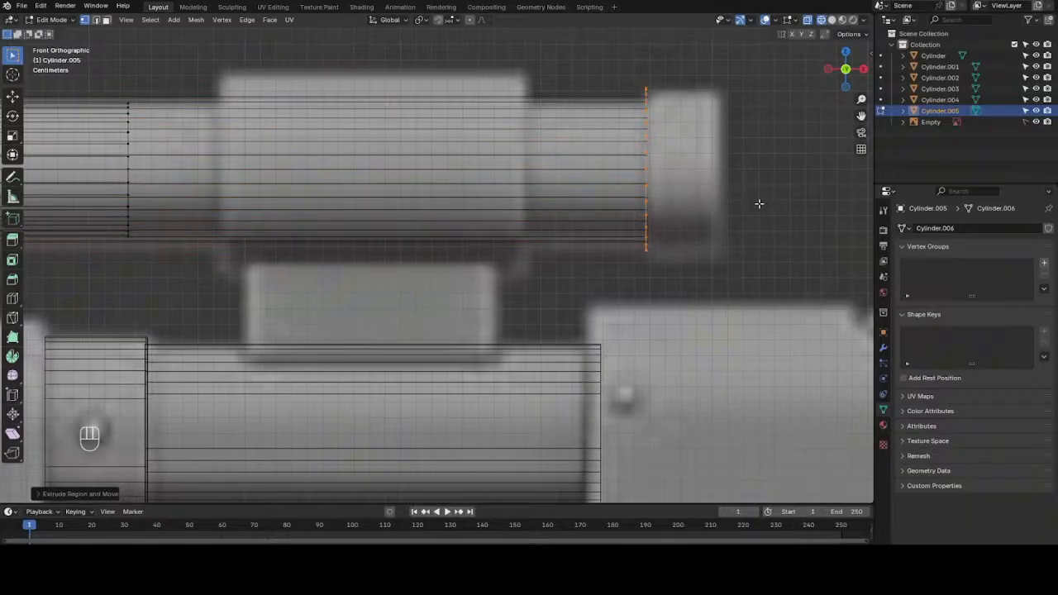
- Extrude the enlarged rear ring about 0.0497 m along X to form the scope's rear collar
key(e)
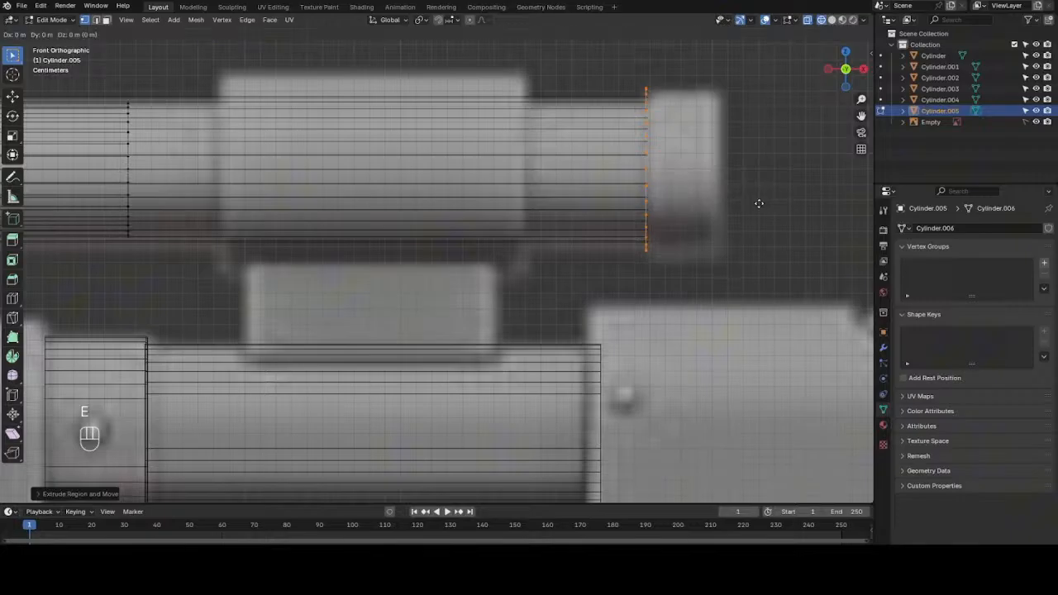
key(x)
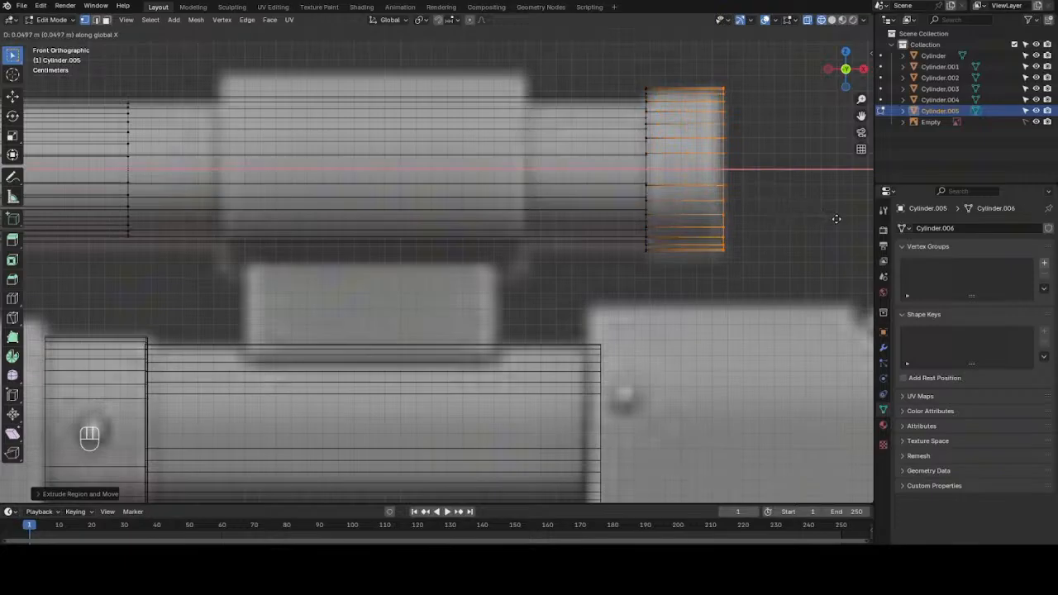
click(836, 218)
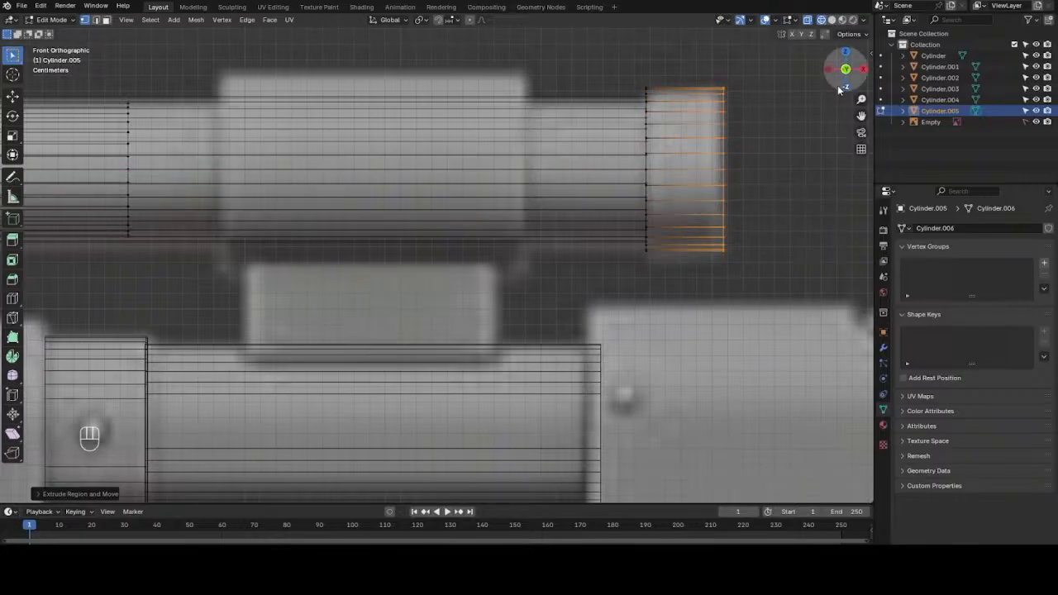
- In solid shading, extrude the collar's open end in place and scale it inward to about 0.81 to form the rim
drag(840, 69, 777, 79)
click(832, 20)
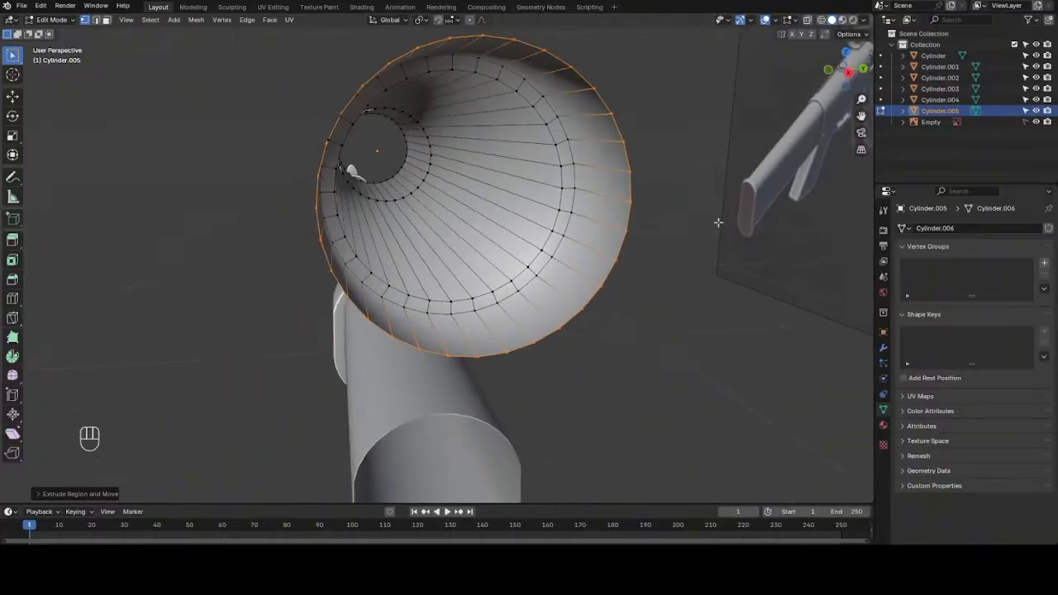
key(e)
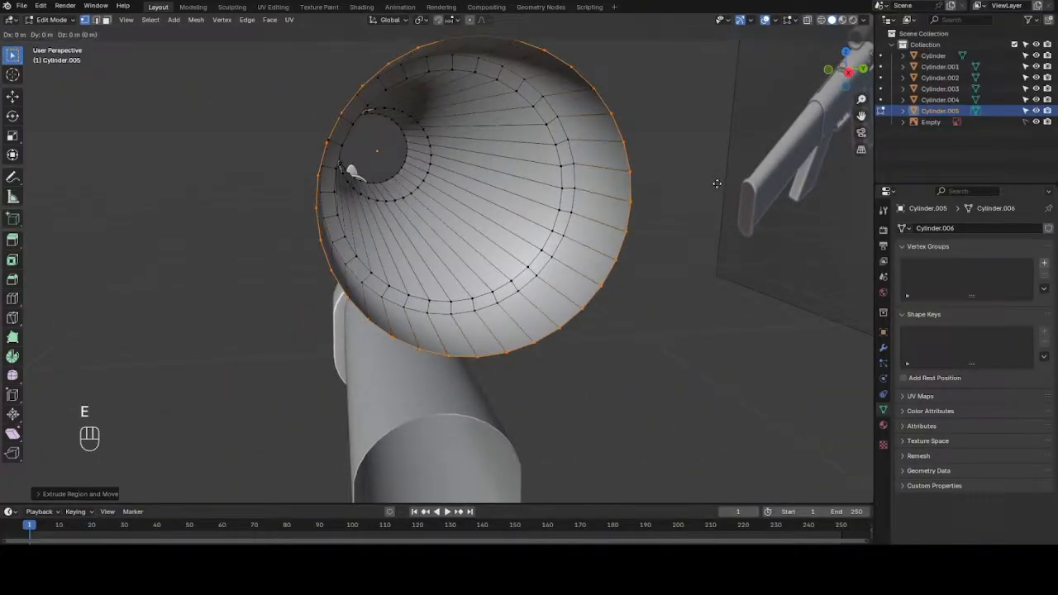
key(s)
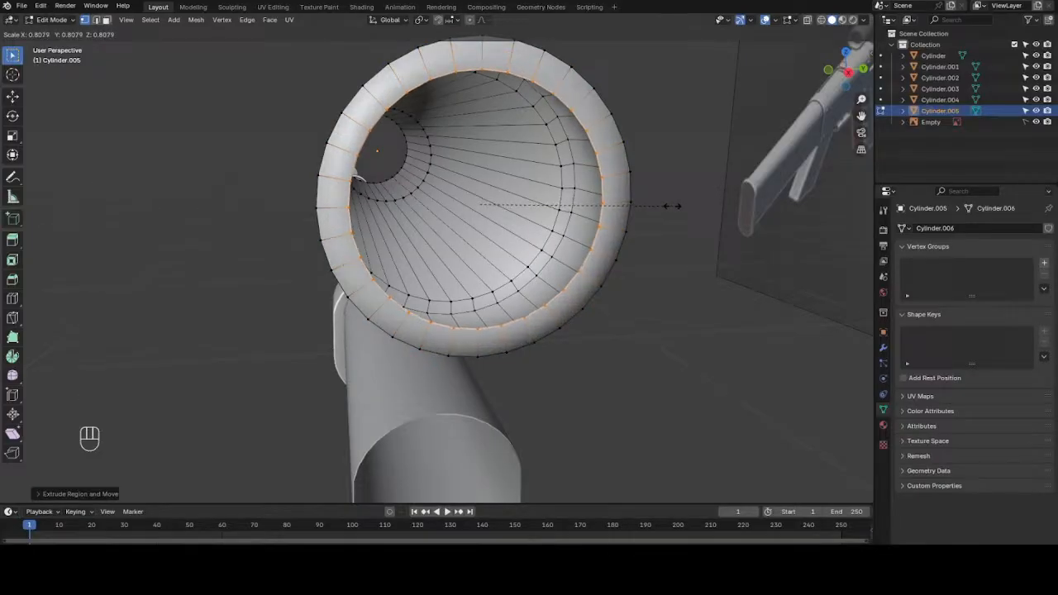
click(671, 205)
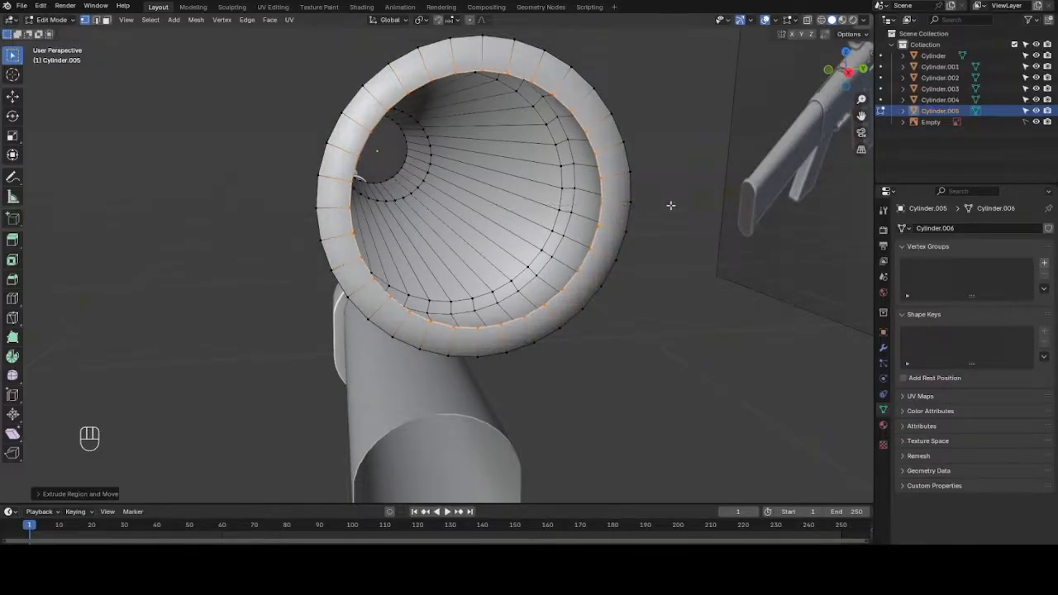
- Extrude the rim's inner ring along X into the scope and scale it to about 0.63 to make a tapered eyepiece recess
key(e)
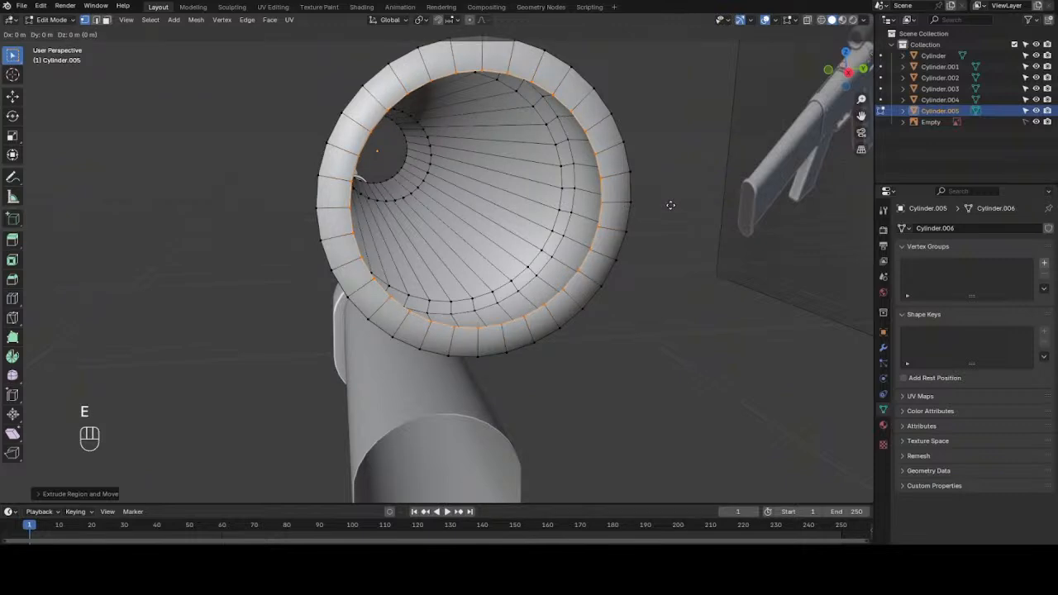
key(x)
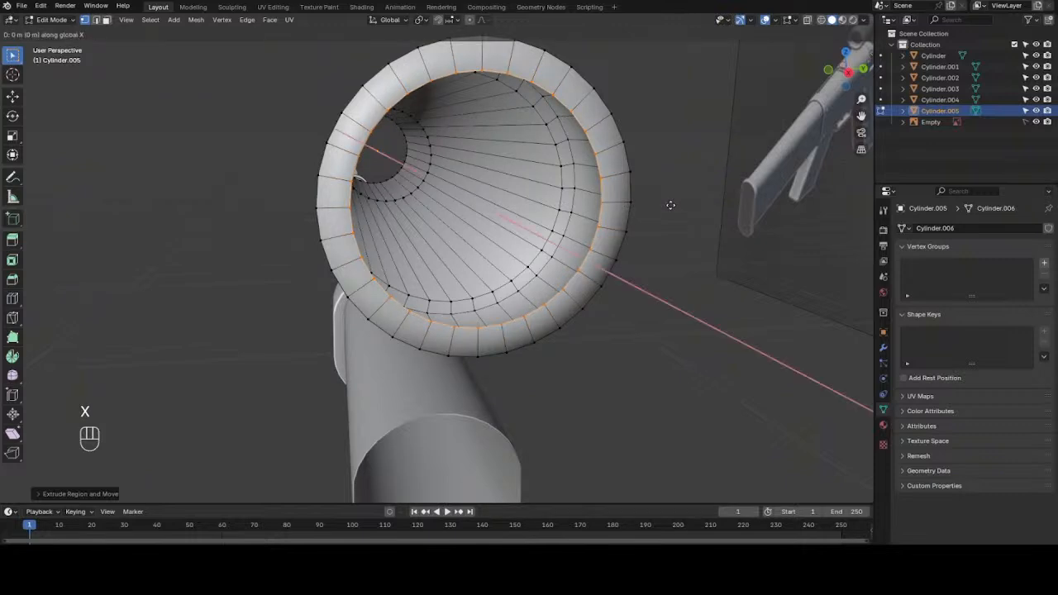
click(620, 201)
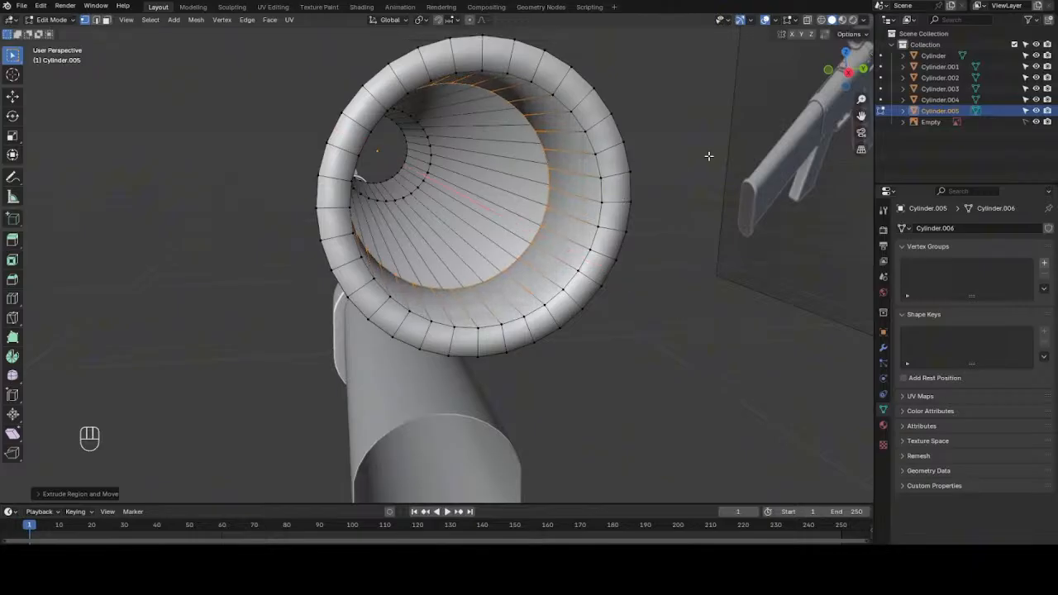
key(s)
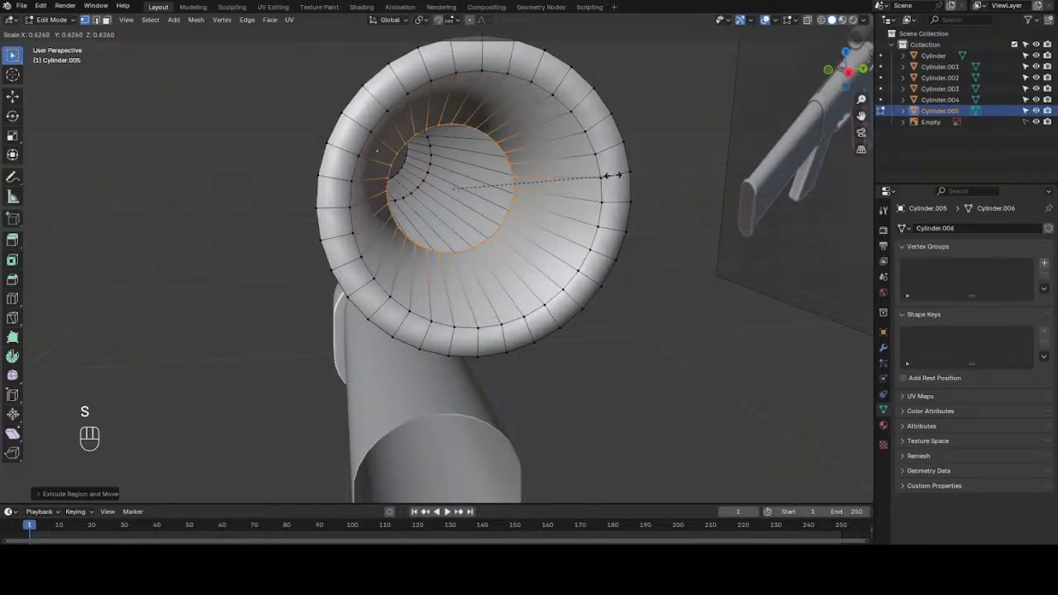
click(614, 178)
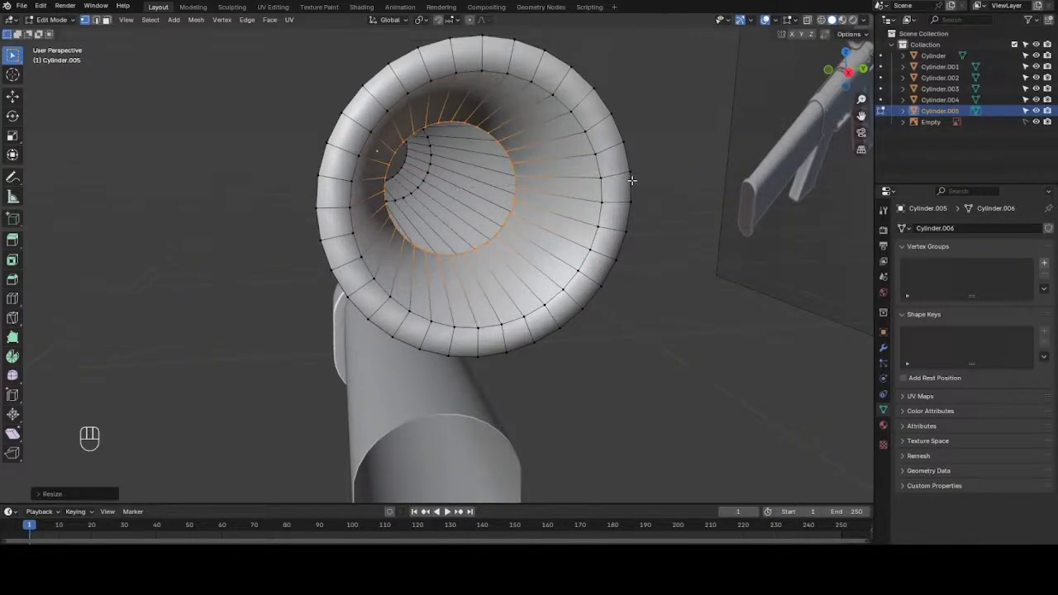
- Fill the recess's inner ring with a face and bevel its edge with 2 segments at about 0.0015 m
key(f)
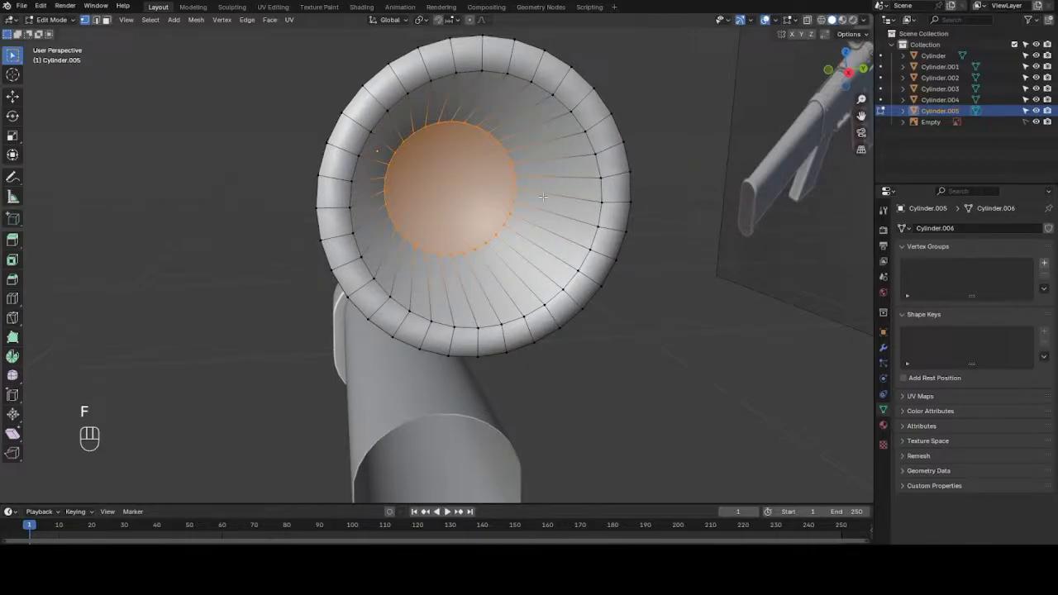
key(ctrl)
key(ctrl+b)
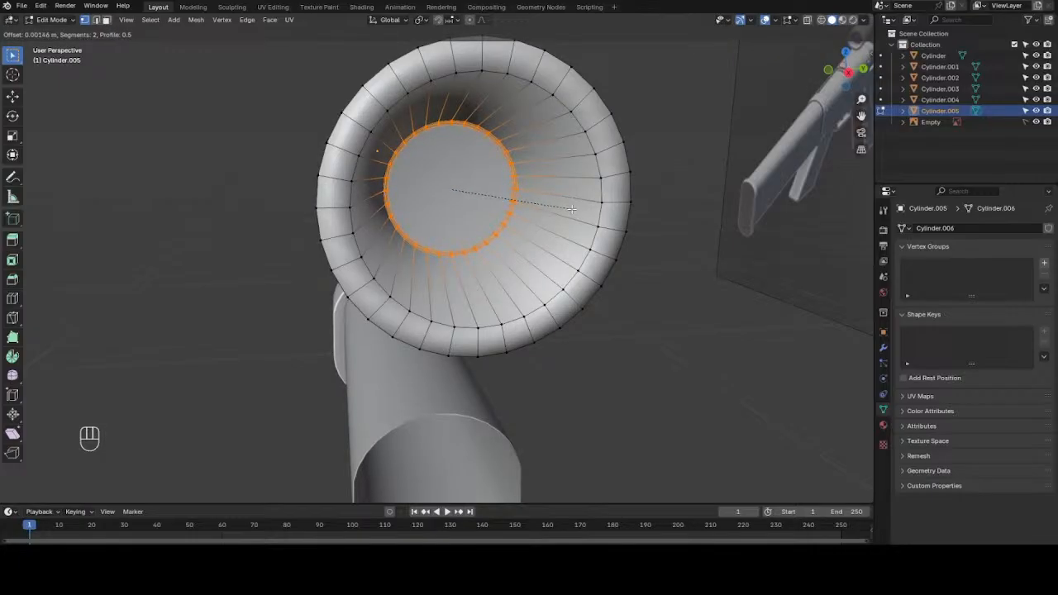
click(570, 208)
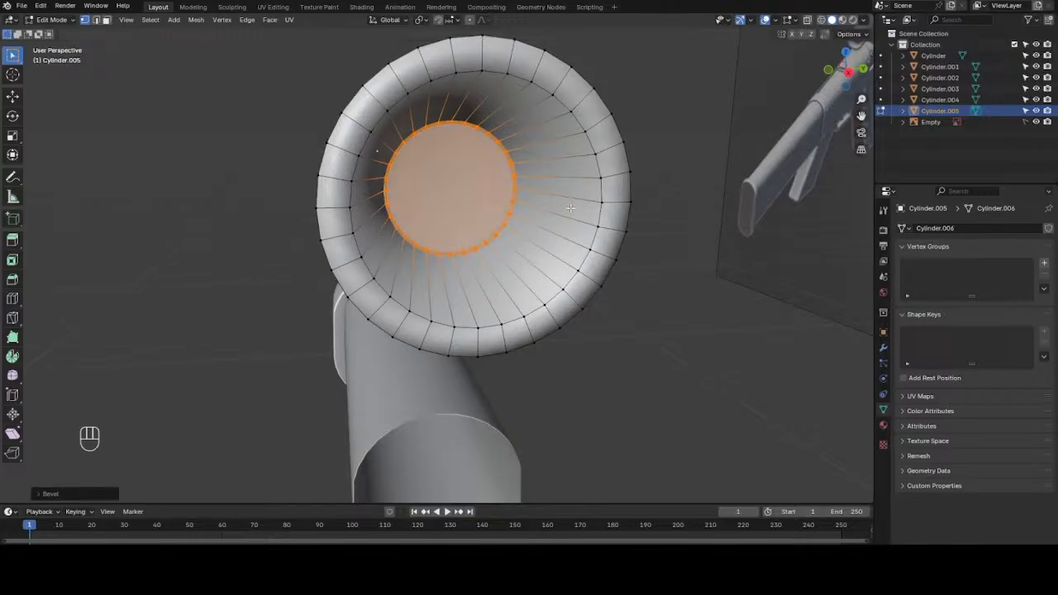
- Select the rear collar's outer and inner rim edge loops plus the two loops where it meets the tube, and bevel them about 0.0007 m with 2 segments
drag(846, 73, 760, 139)
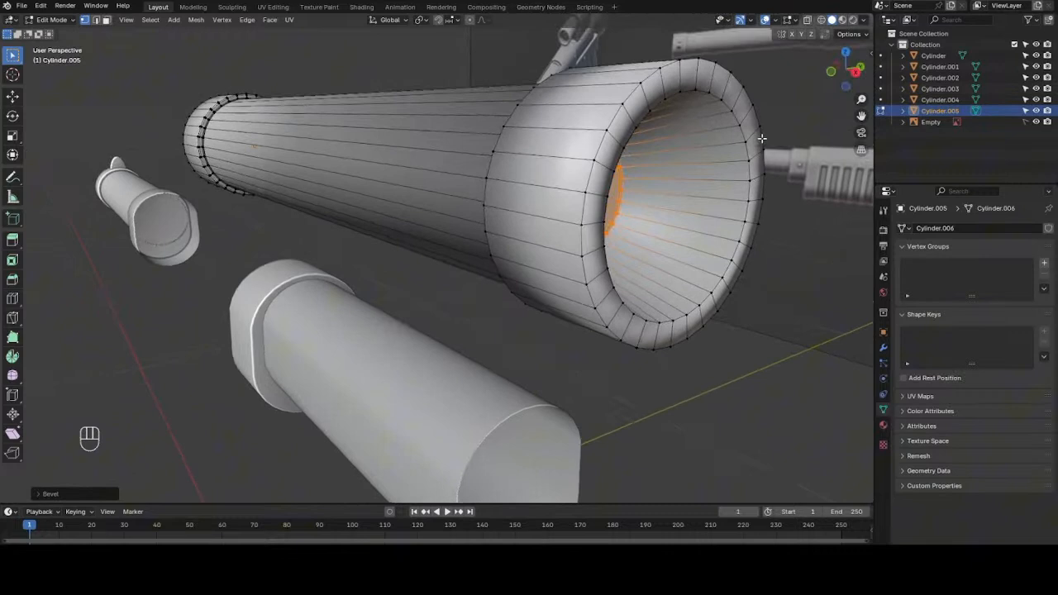
key(2)
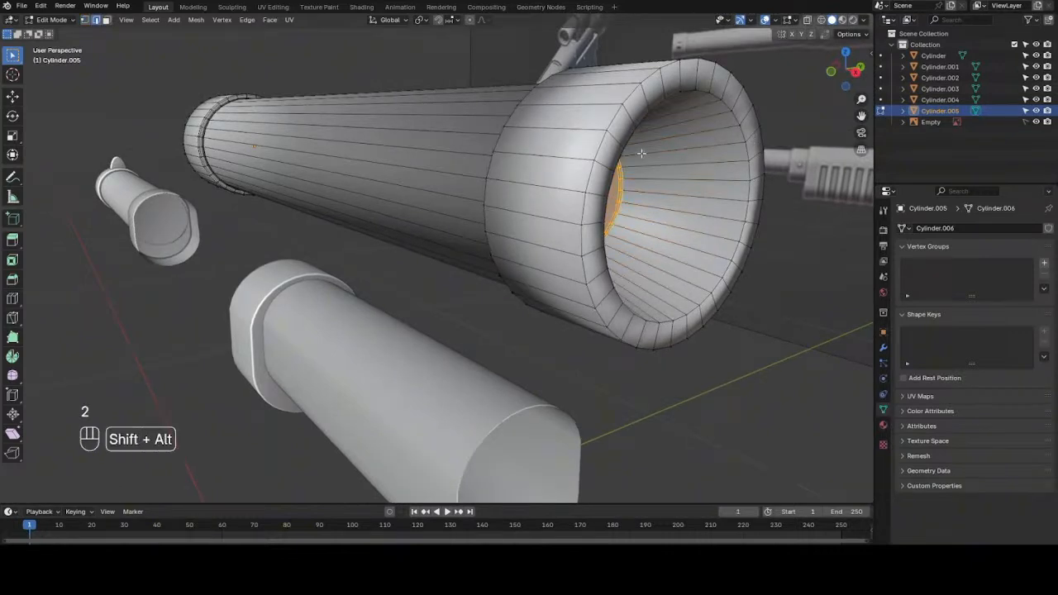
alt+shift+click(603, 136)
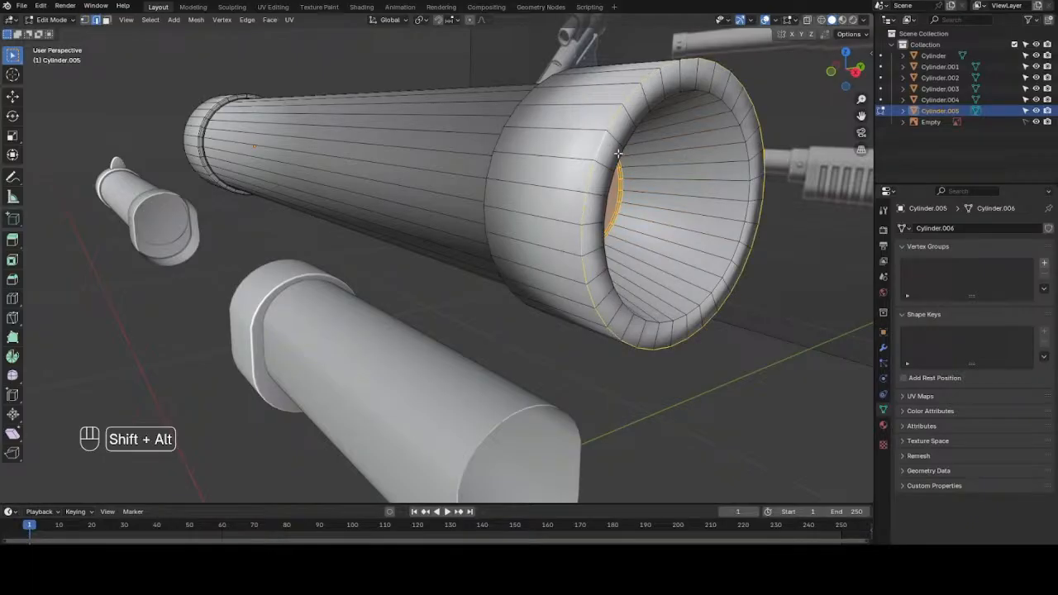
alt+shift+click(627, 154)
click(831, 72)
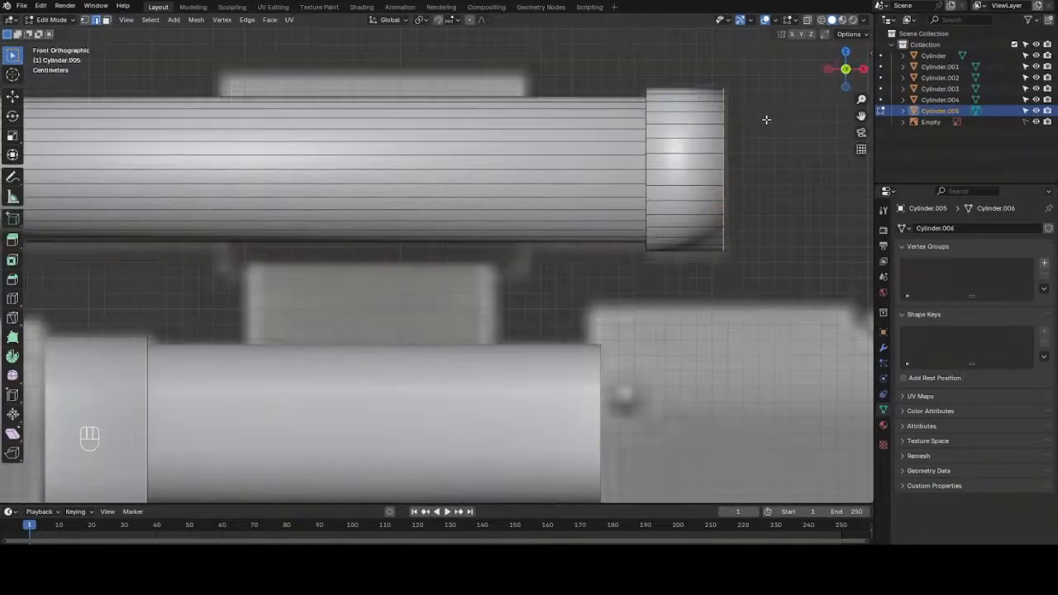
drag(845, 69, 748, 82)
click(774, 247)
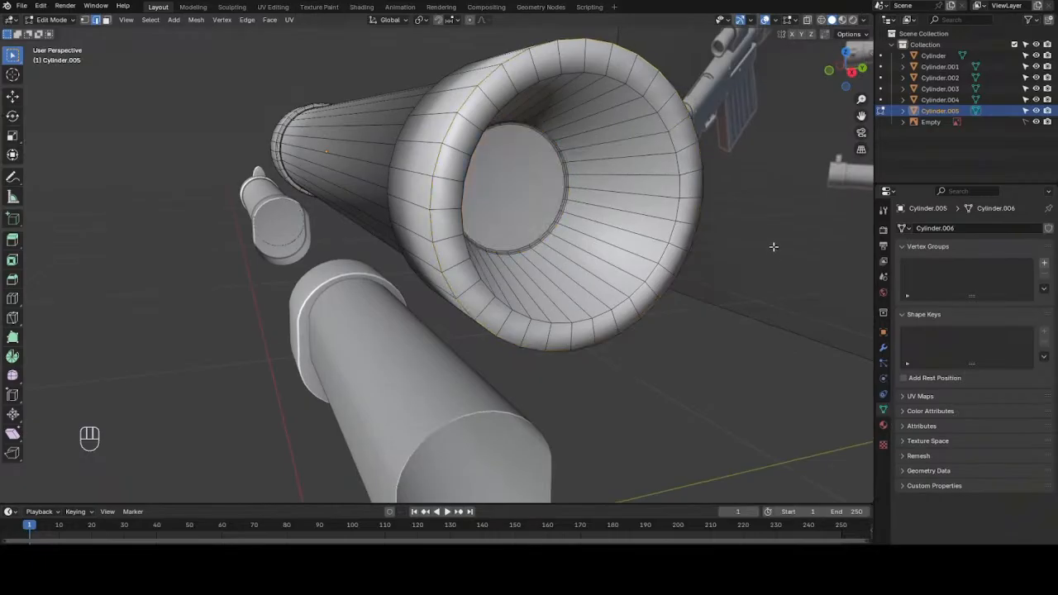
alt+shift+click(697, 188)
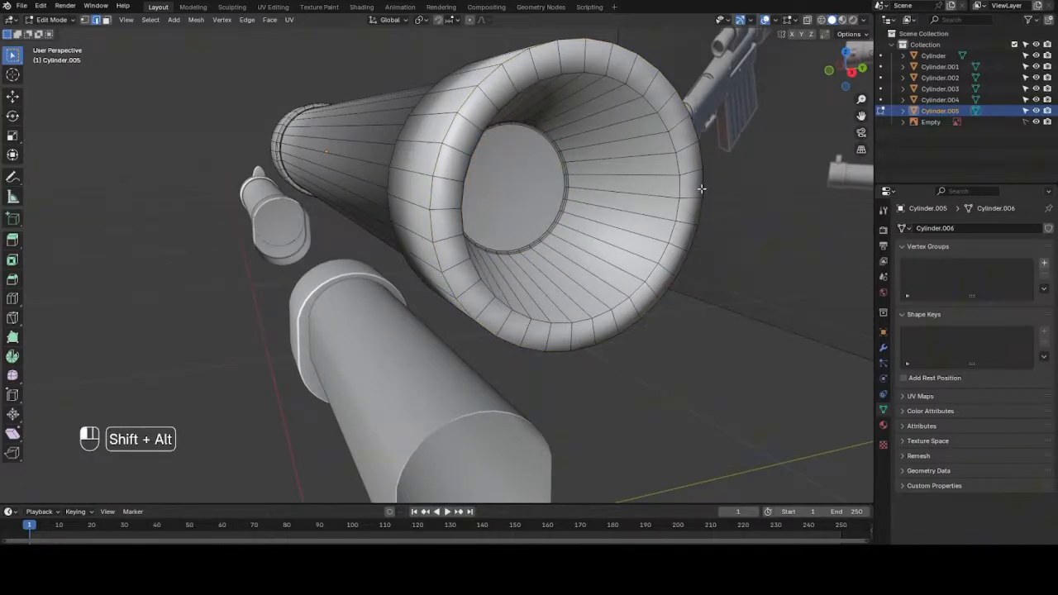
alt+shift+click(680, 196)
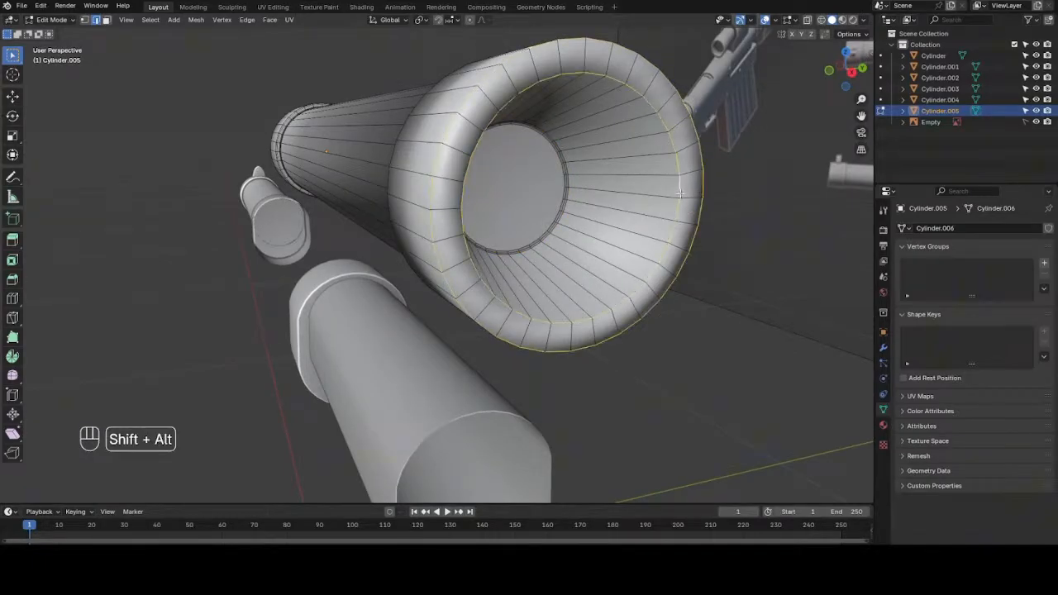
drag(850, 71, 951, 74)
scroll(765, 162, up, 1)
alt+shift+click(765, 162)
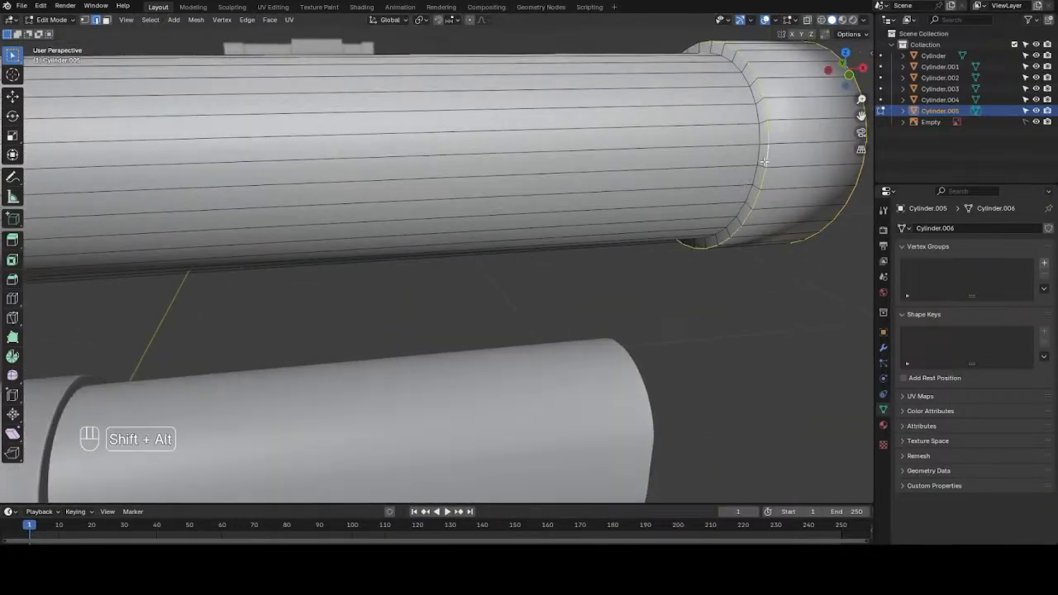
alt+shift+click(758, 157)
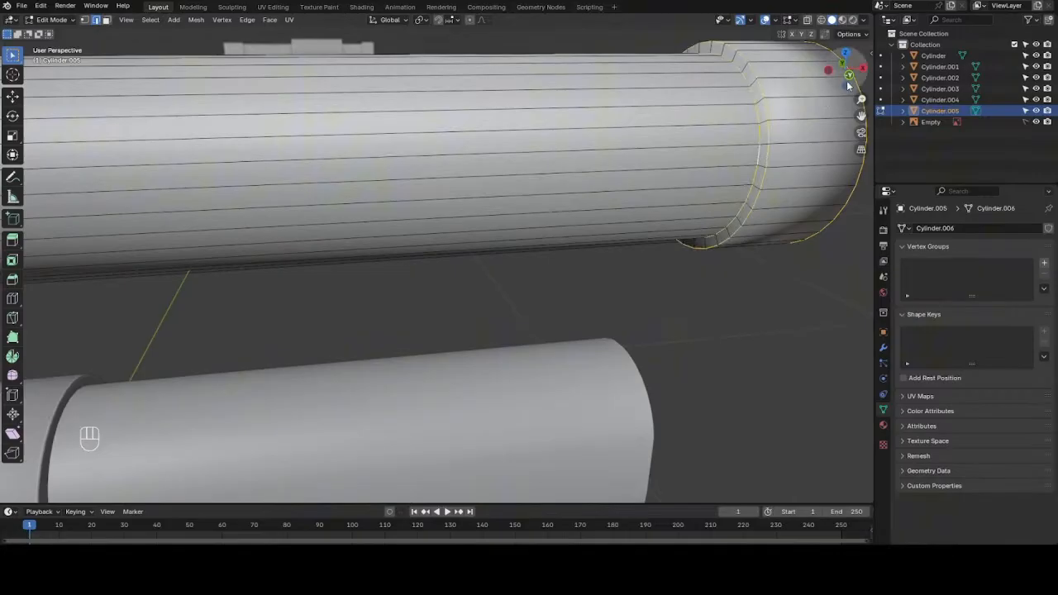
drag(844, 76, 738, 76)
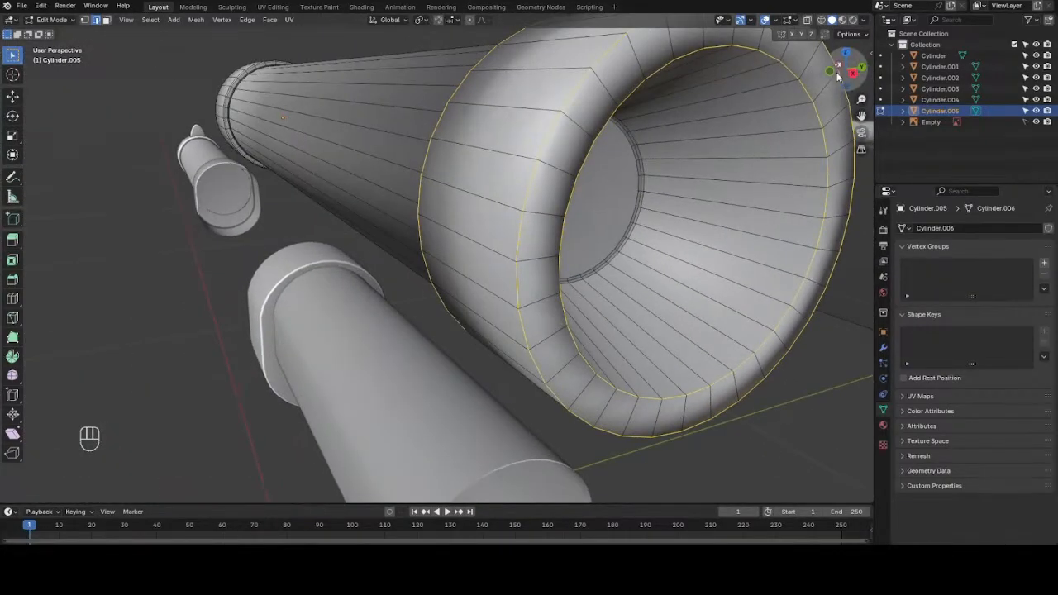
key(ctrl+b)
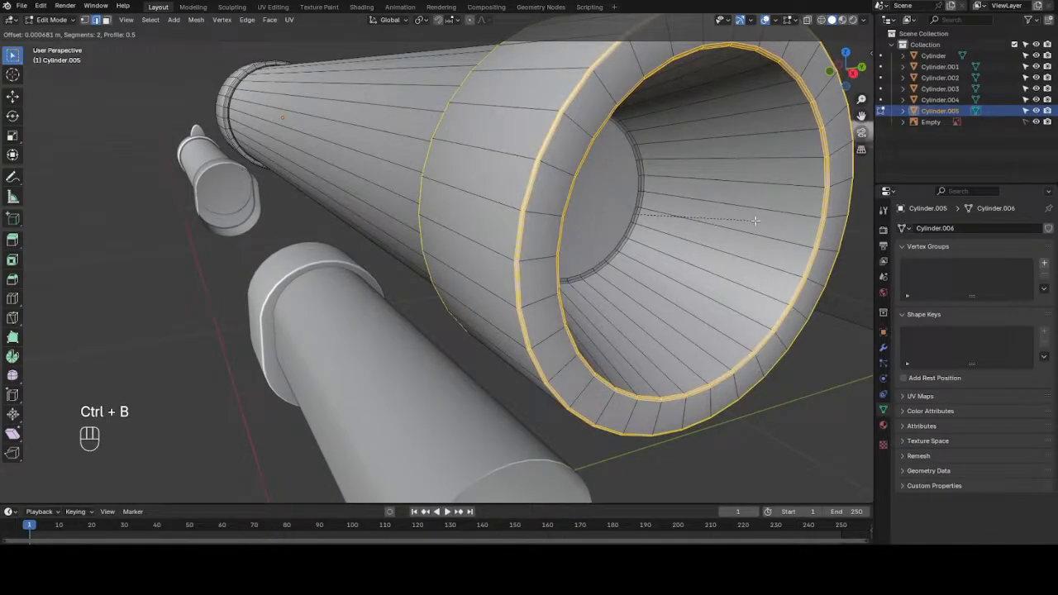
click(755, 220)
scroll(755, 218, down, 3)
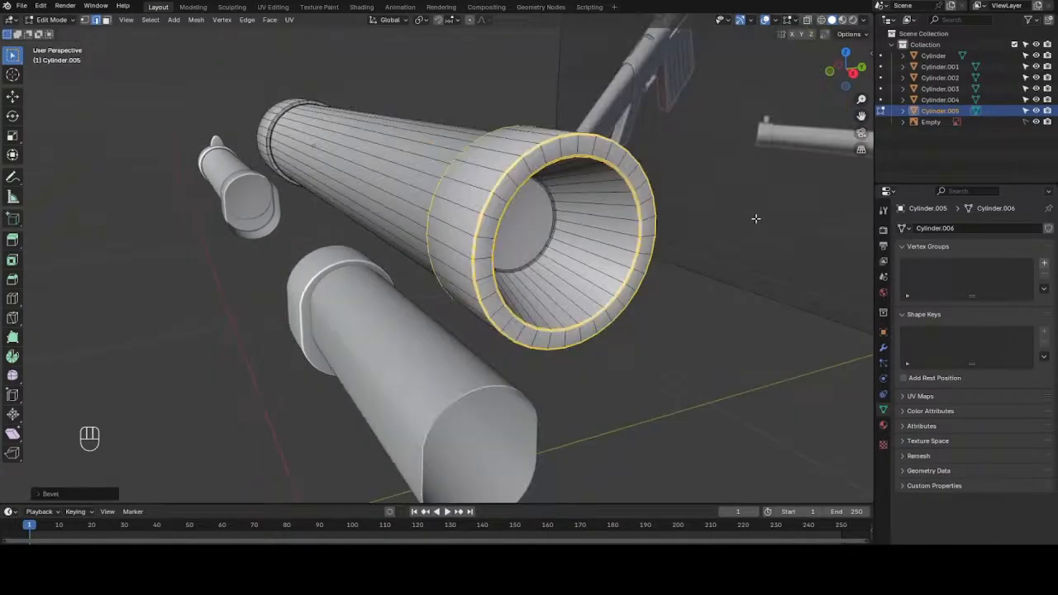
- In front wireframe view, start a single loop cut around the scope tube's long middle section
key(KP_1)
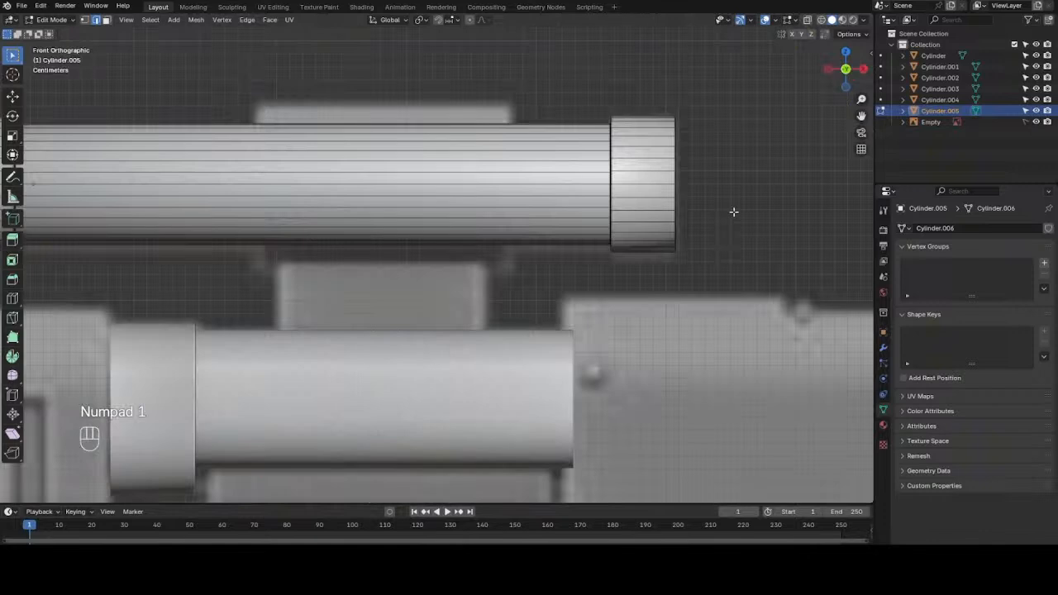
key(z)
key(4)
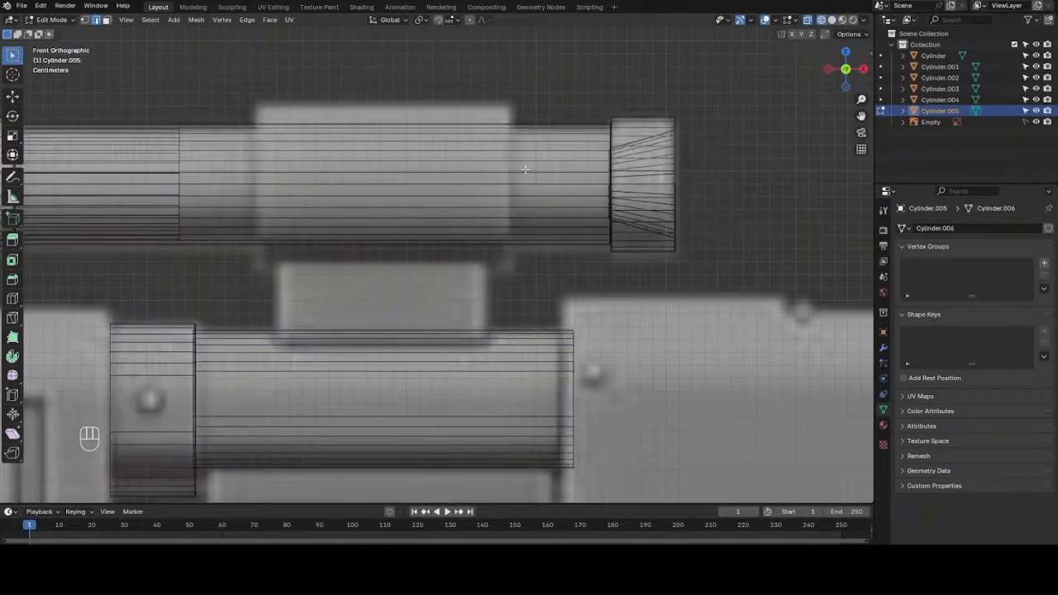
key(ctrl+r)
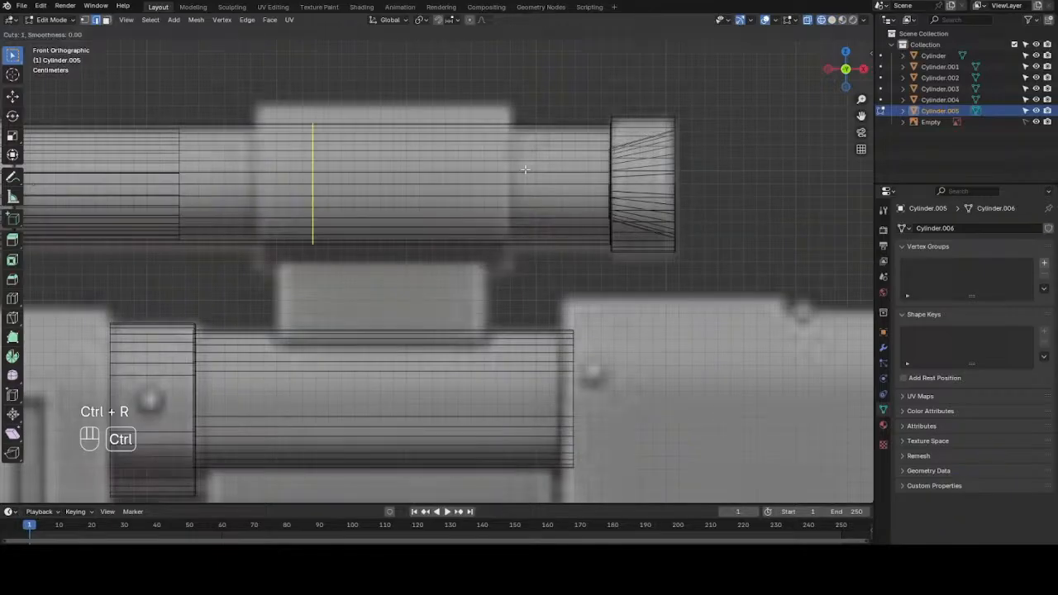
- Add two edge loops on the scope tube at the ends of the reference's wider middle section, and switch to face selection
click(525, 168)
drag(525, 169, 581, 190)
key(ctrl)
key(ctrl+r)
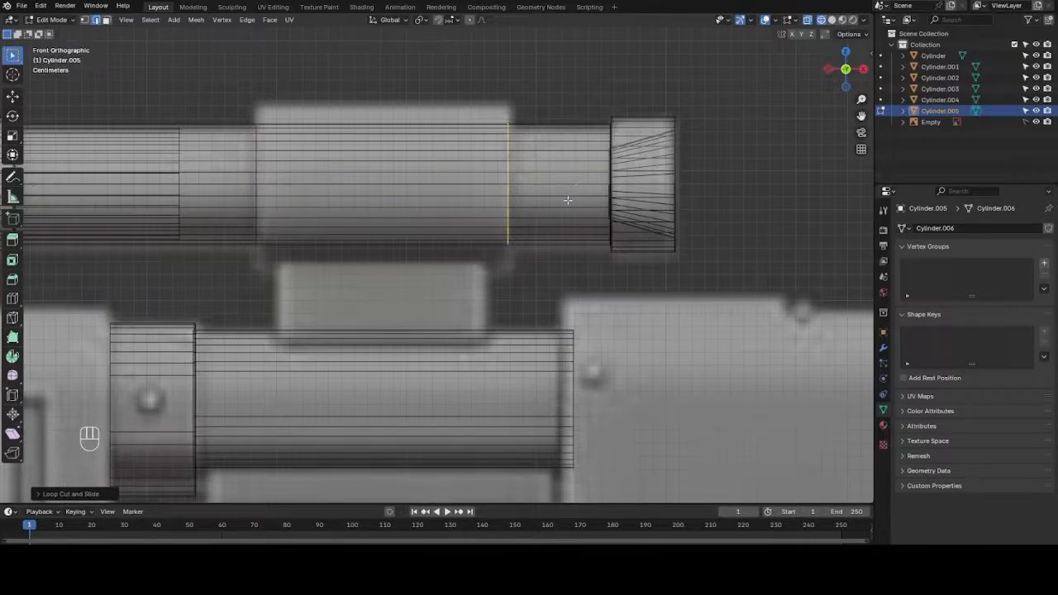
key(3)
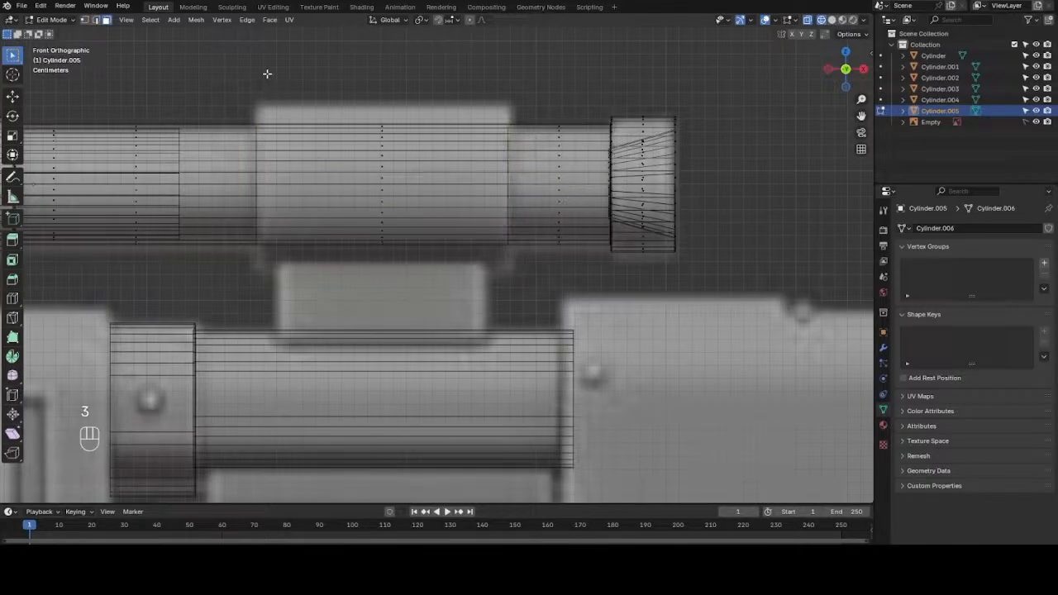
- Try to extrude the ring of faces between the two new edge loops and scale it up uniformly
drag(266, 73, 478, 270)
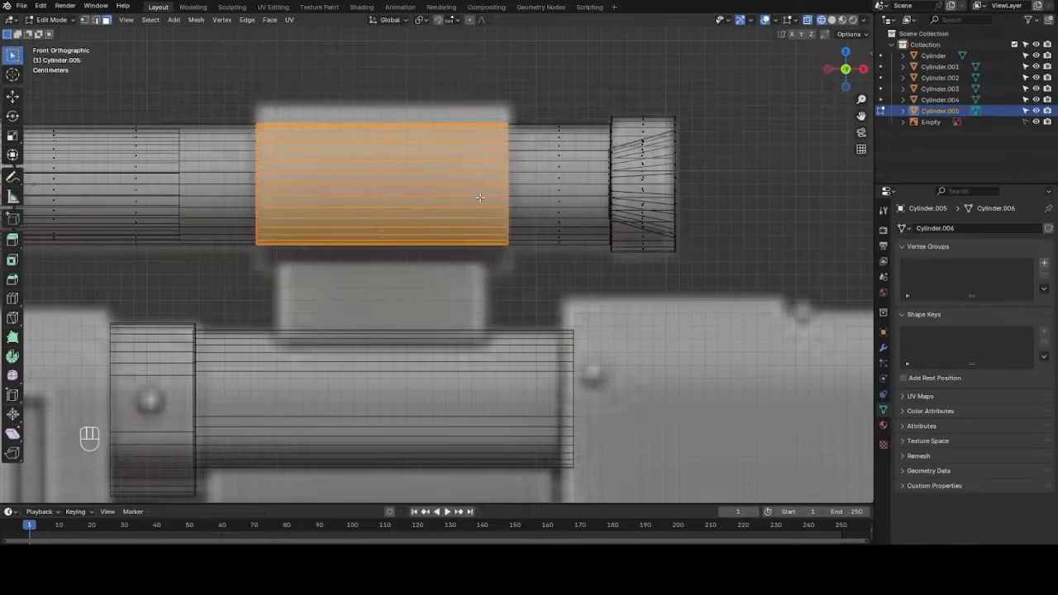
key(e)
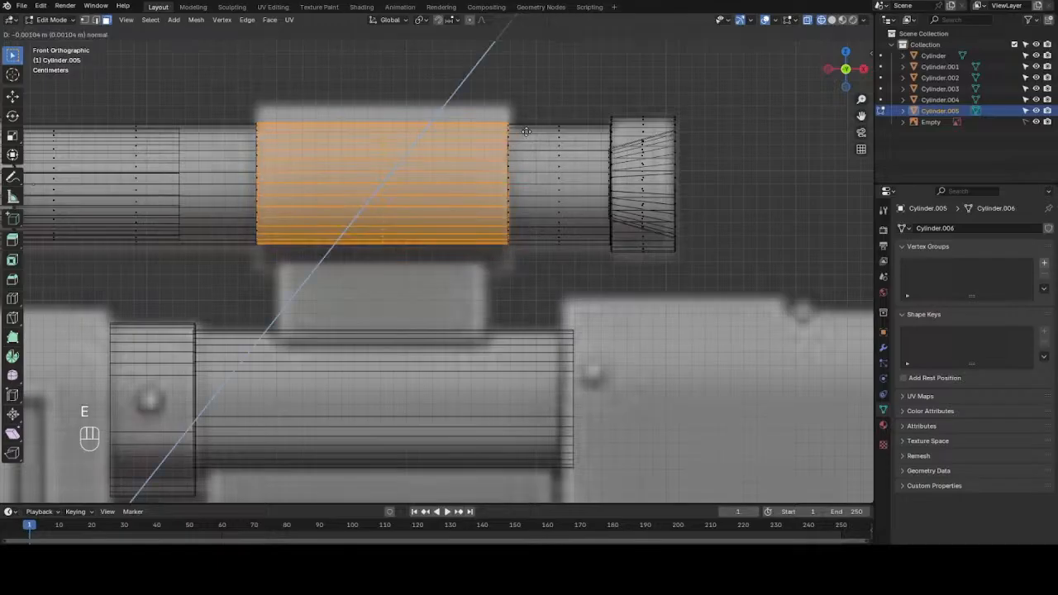
key(s)
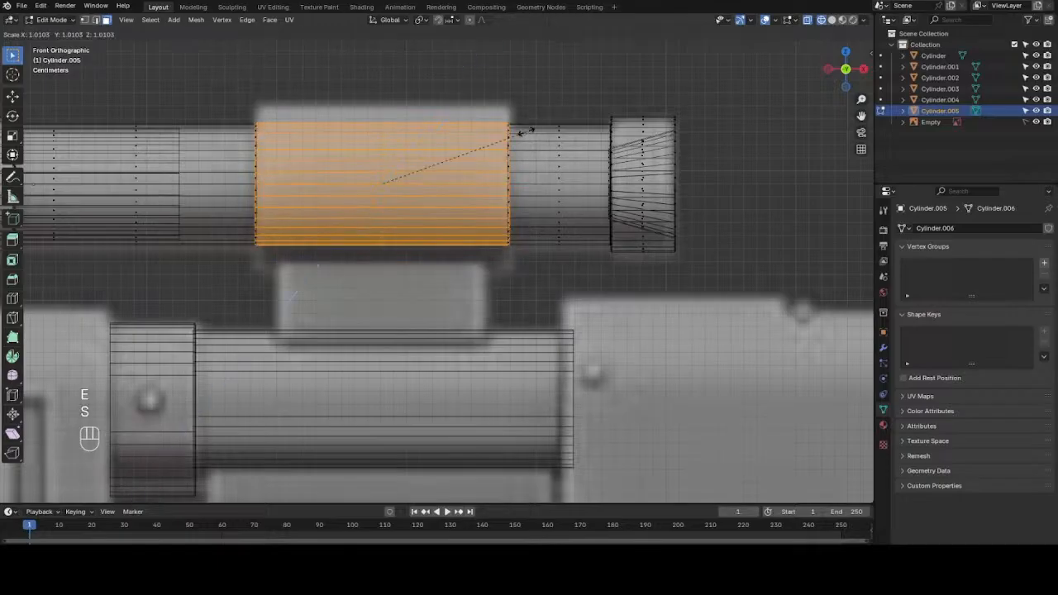
click(559, 157)
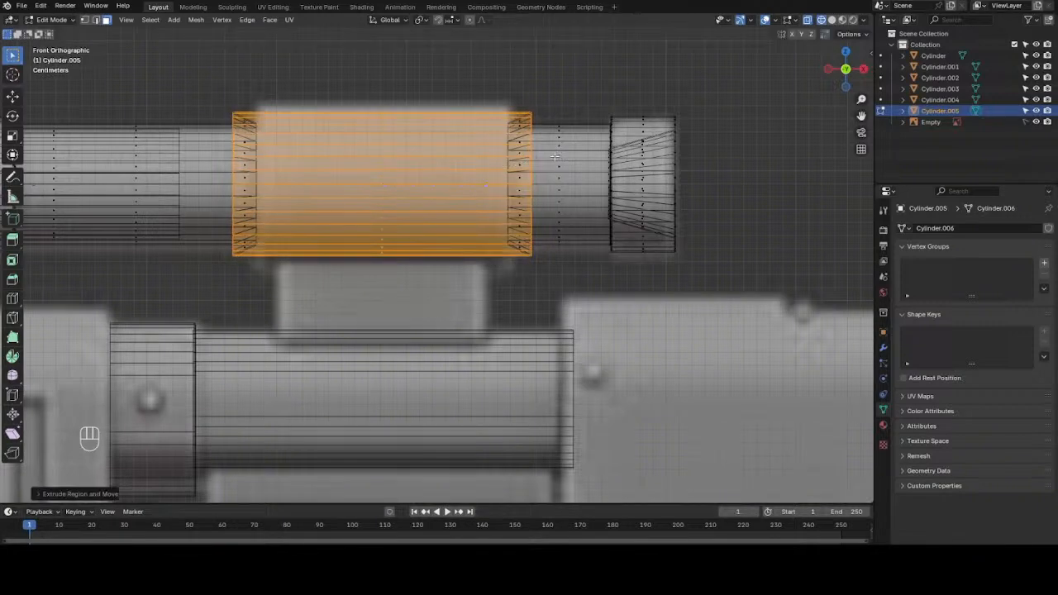
key(ctrl+z)
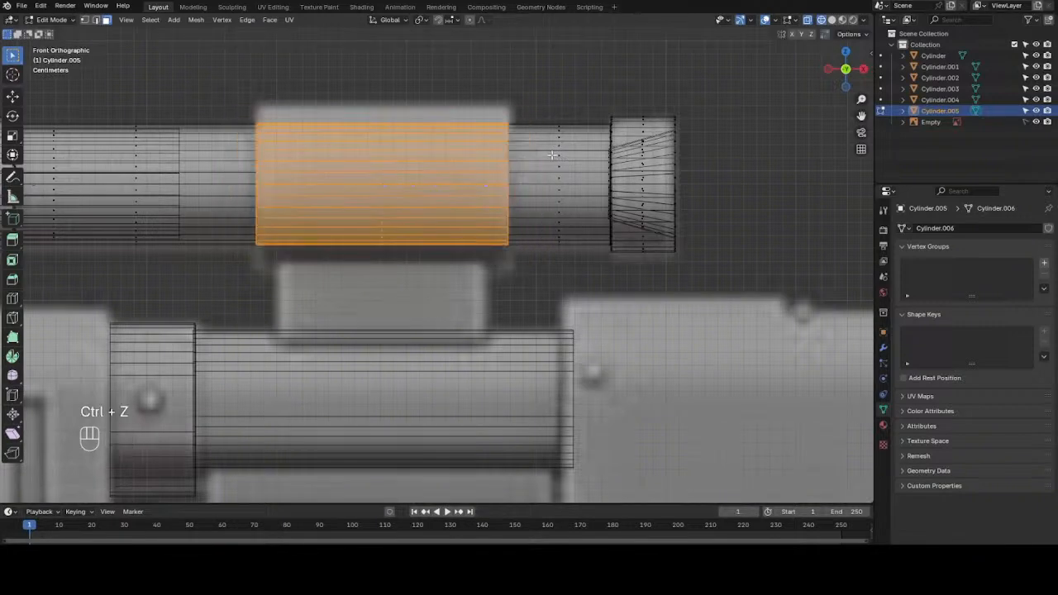
key(ctrl+z)
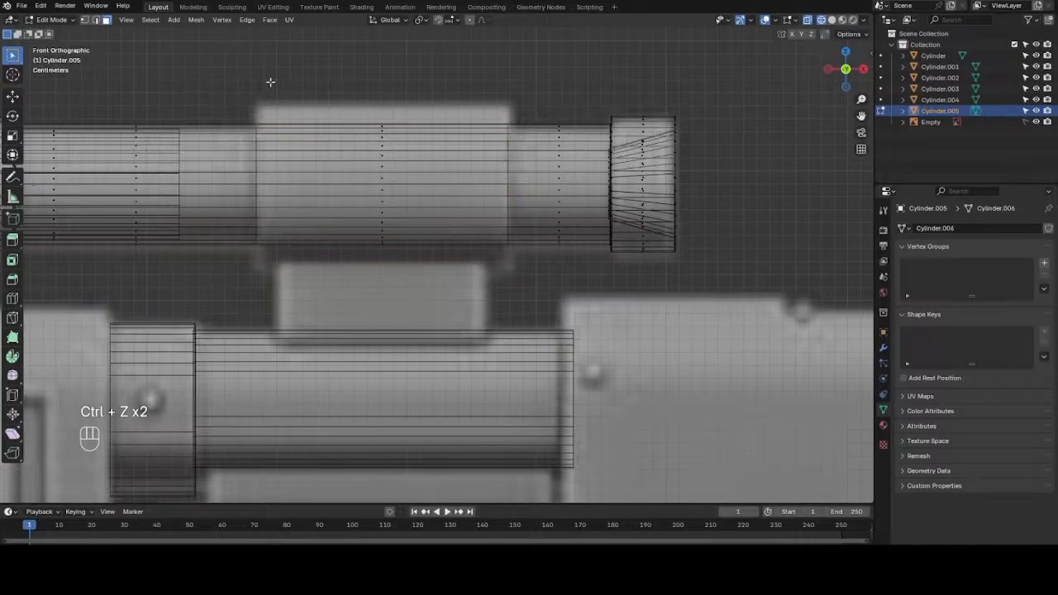
- Extrude the scope's middle ring of faces outward along their normals by about 0.0196 m
drag(270, 81, 475, 268)
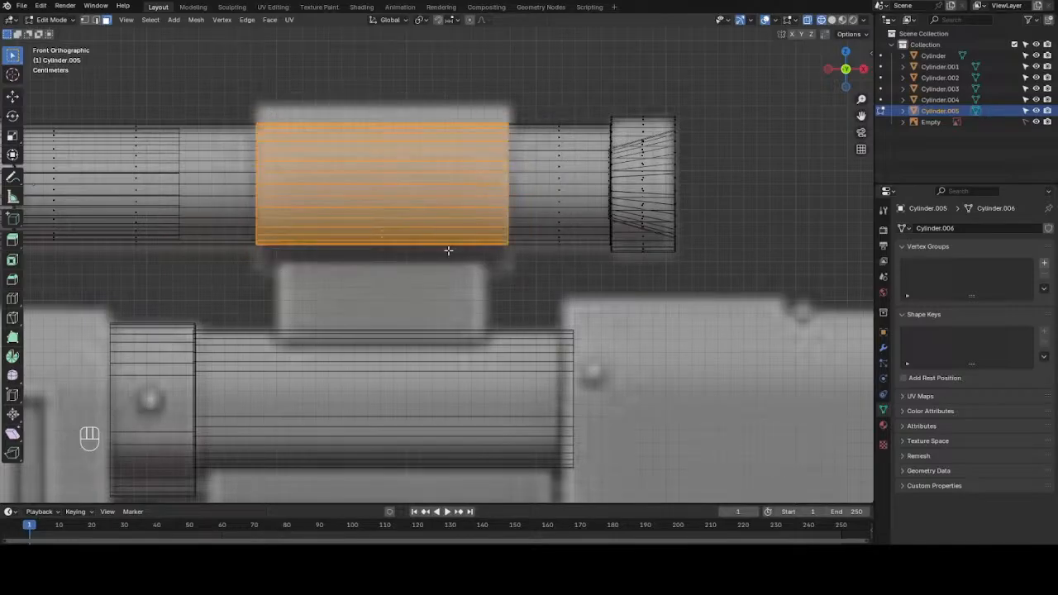
click(269, 20)
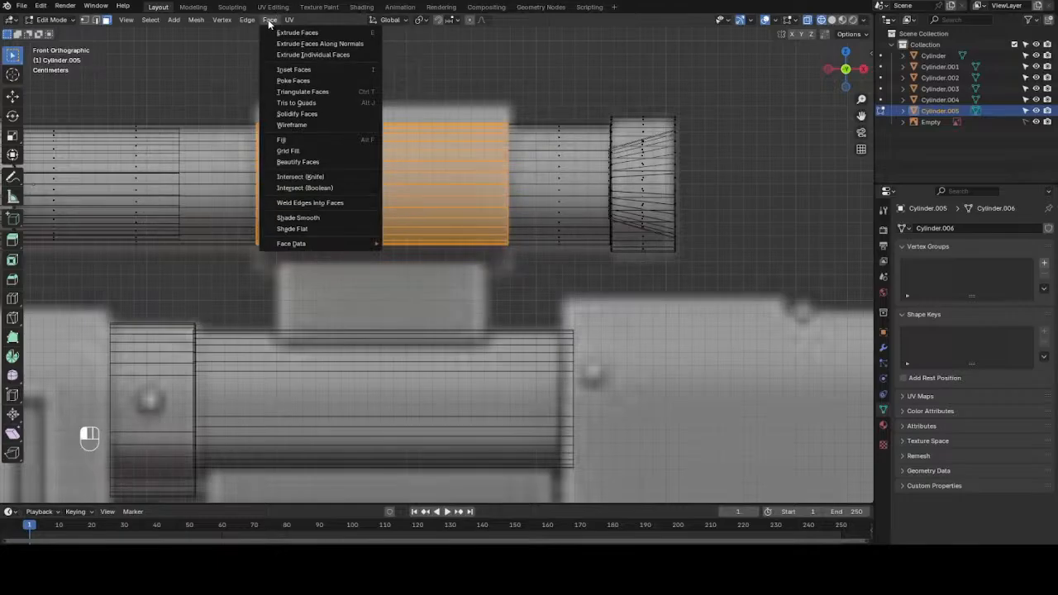
click(343, 46)
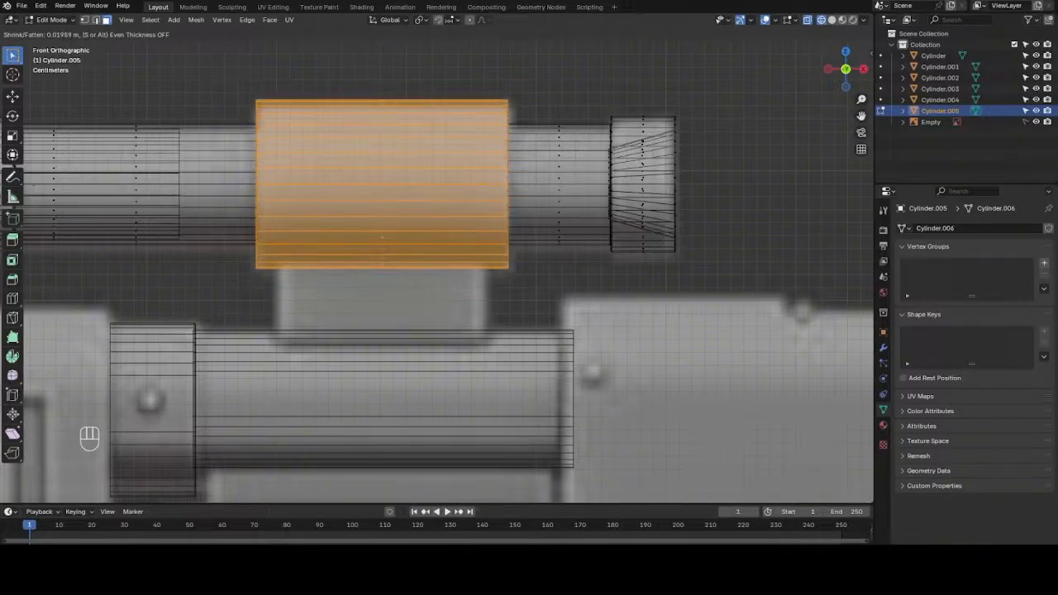
click(543, 143)
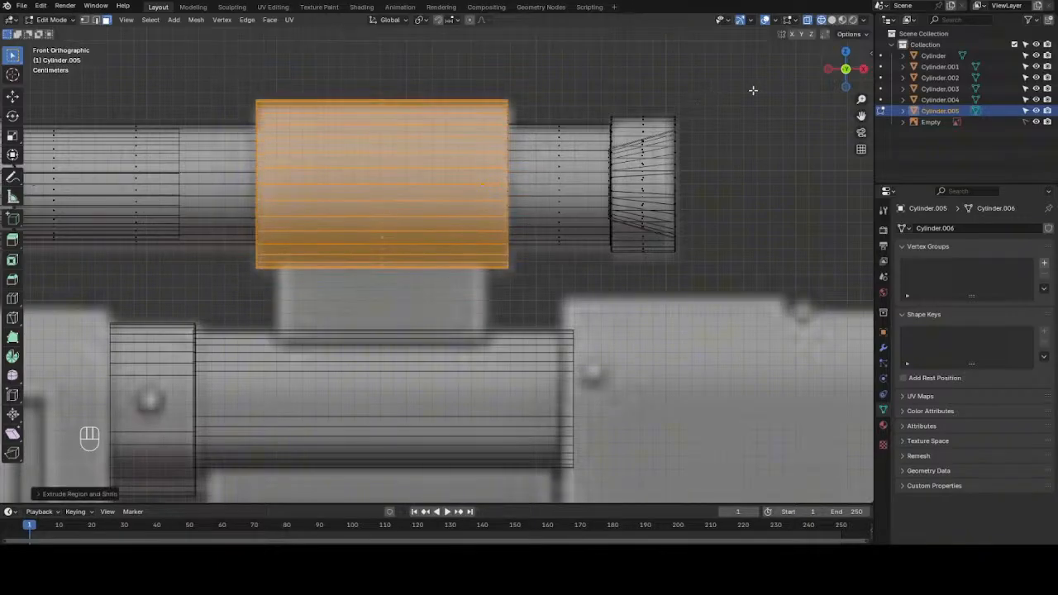
- Bevel the edge loops at both ends of the scope's raised middle section with 2 segments and an offset of about 0.002 m
drag(831, 79, 863, 73)
key(alt+z)
scroll(836, 79, up, 5)
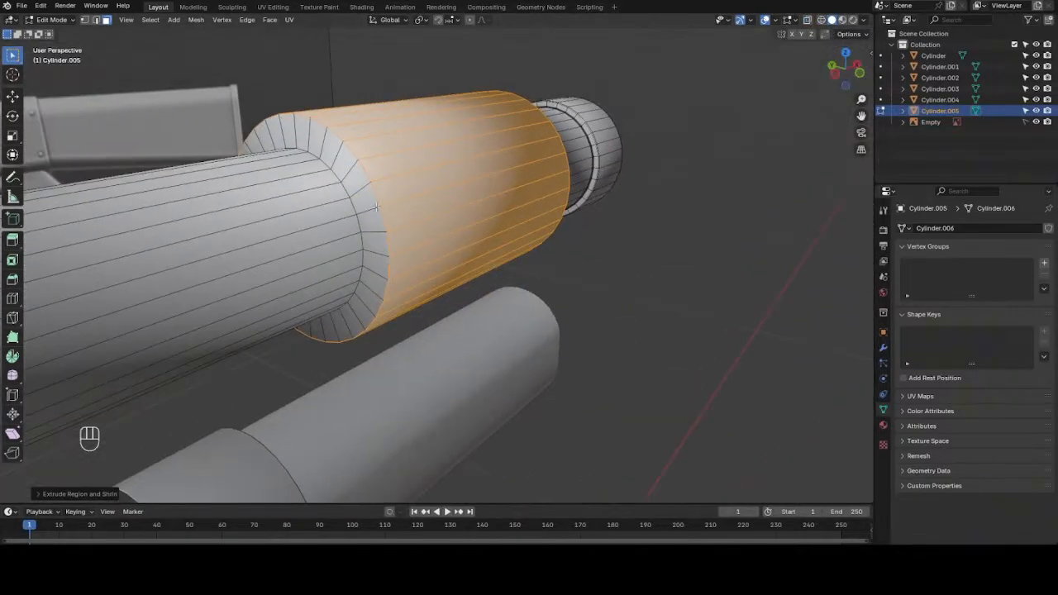
key(2)
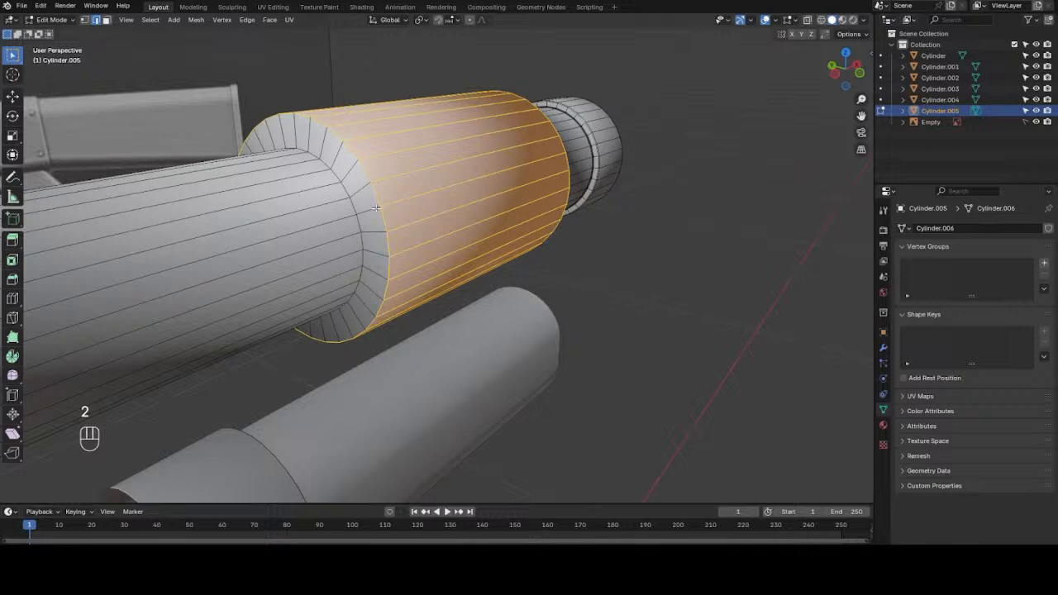
click(351, 204)
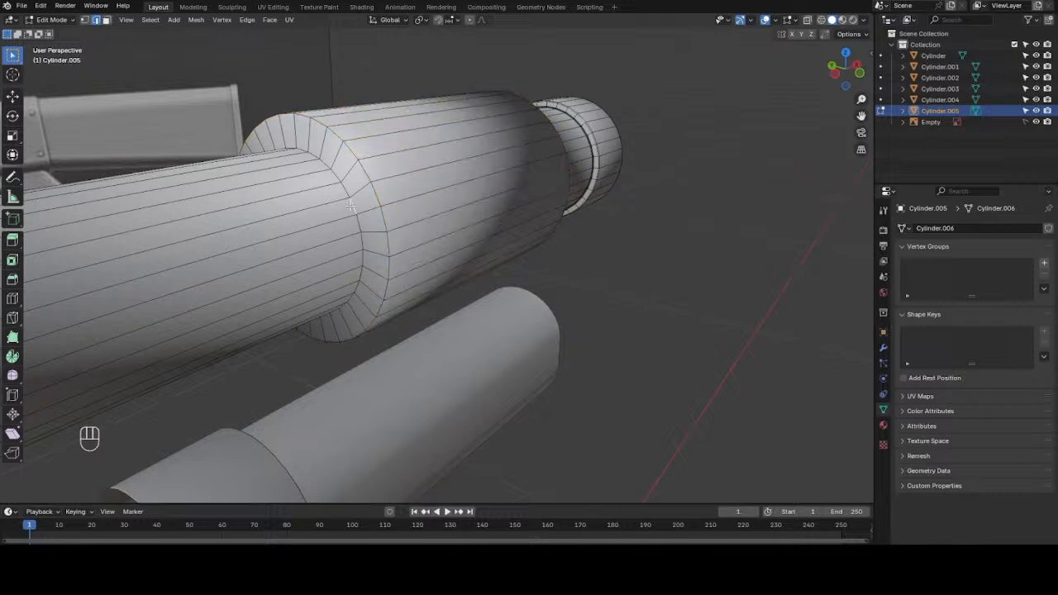
alt+shift+click(347, 195)
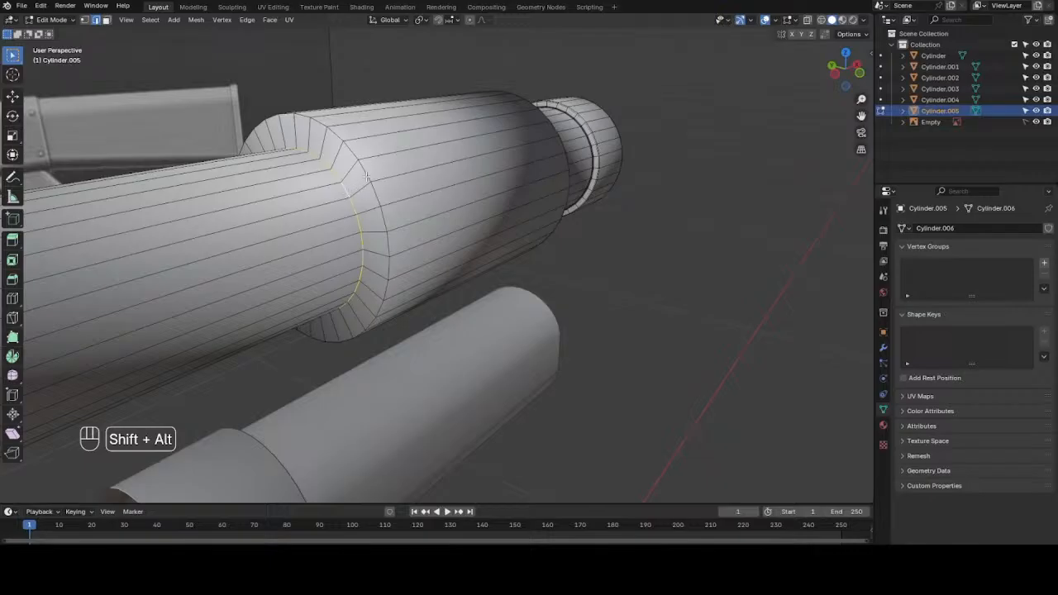
drag(845, 71, 736, 78)
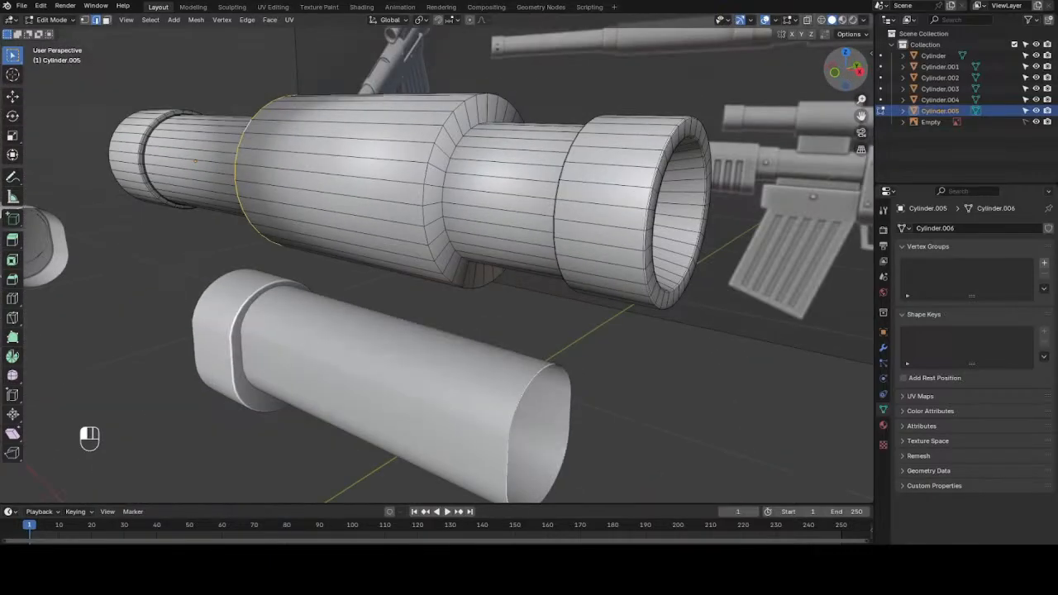
alt+shift+click(440, 171)
alt+shift+click(445, 168)
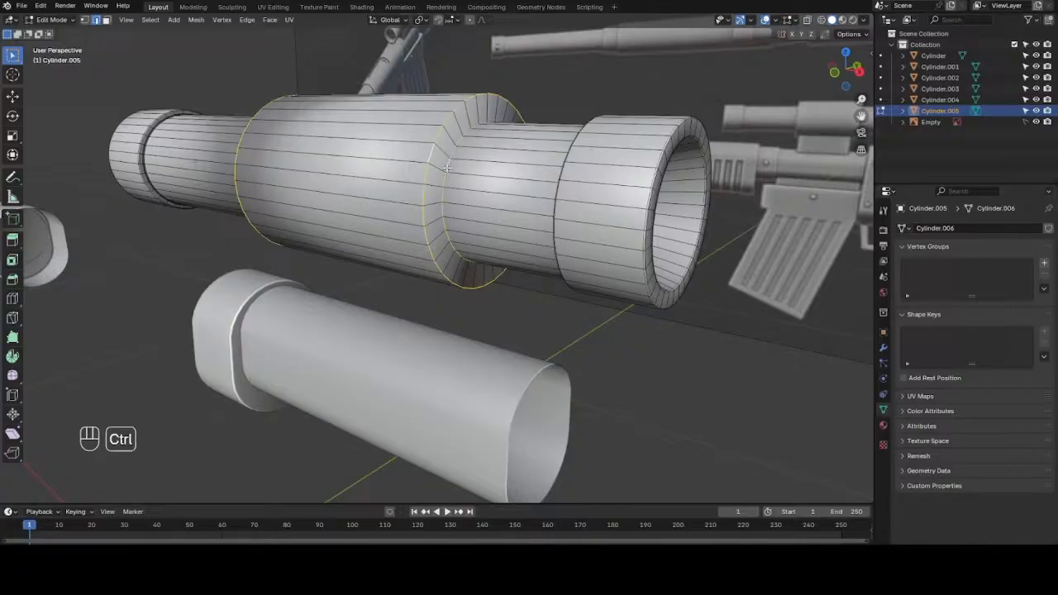
key(ctrl+b)
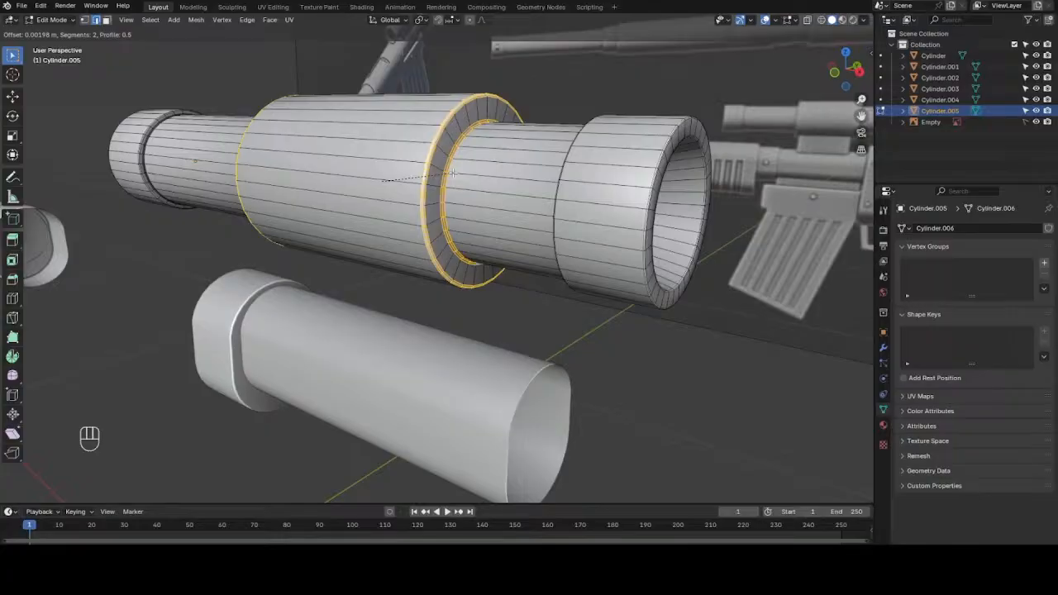
click(453, 172)
click(541, 98)
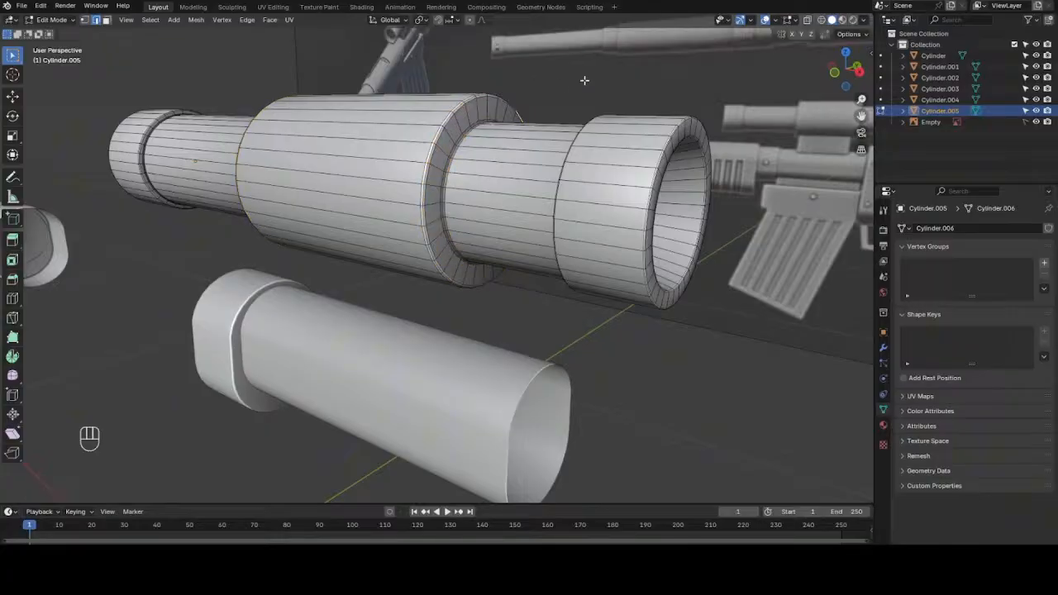
- Return the scope to Object Mode and snap the 3D cursor to its origin in front view
key(KP_1)
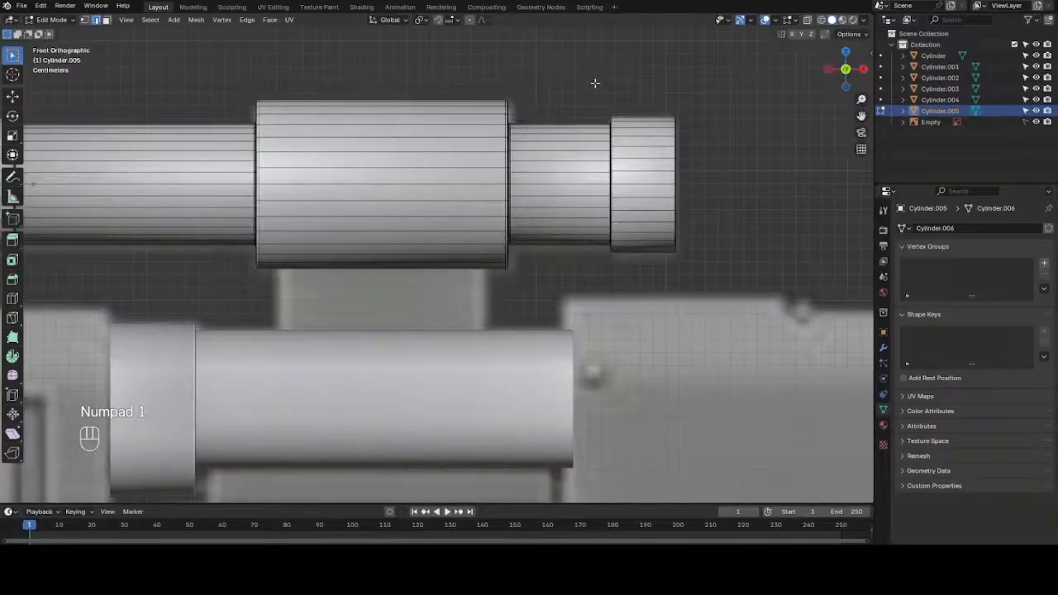
scroll(591, 87, up, 2)
scroll(579, 132, down, 6)
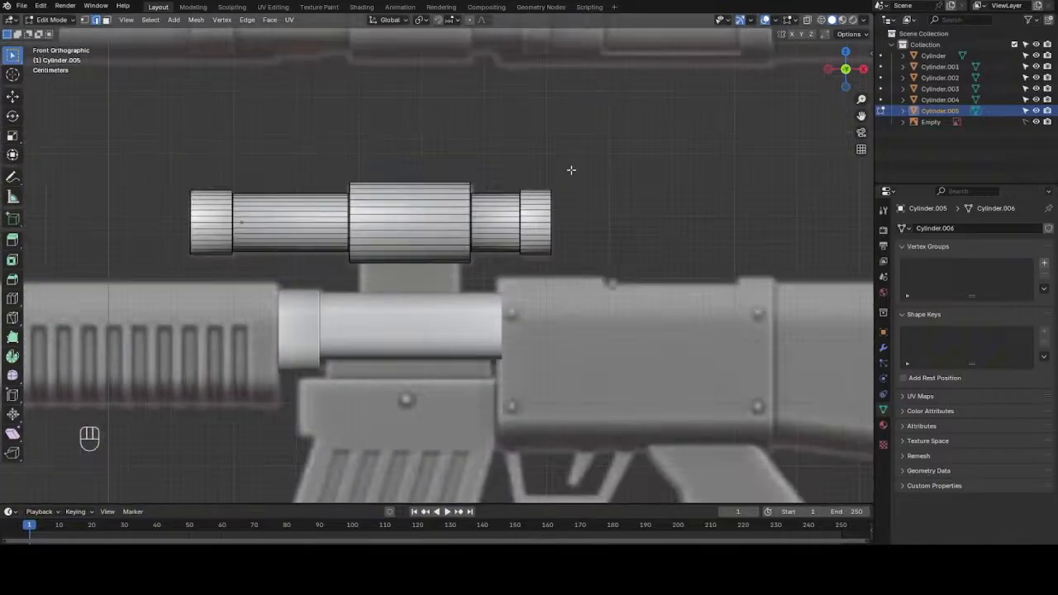
scroll(570, 169, down, 1)
scroll(569, 171, down, 1)
scroll(569, 171, up, 2)
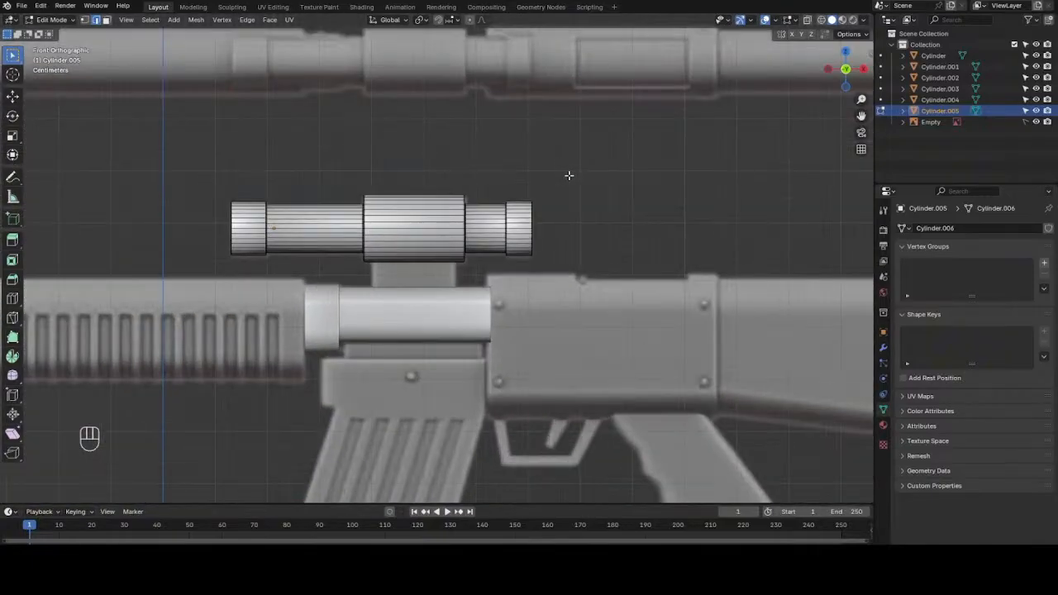
key(Tab)
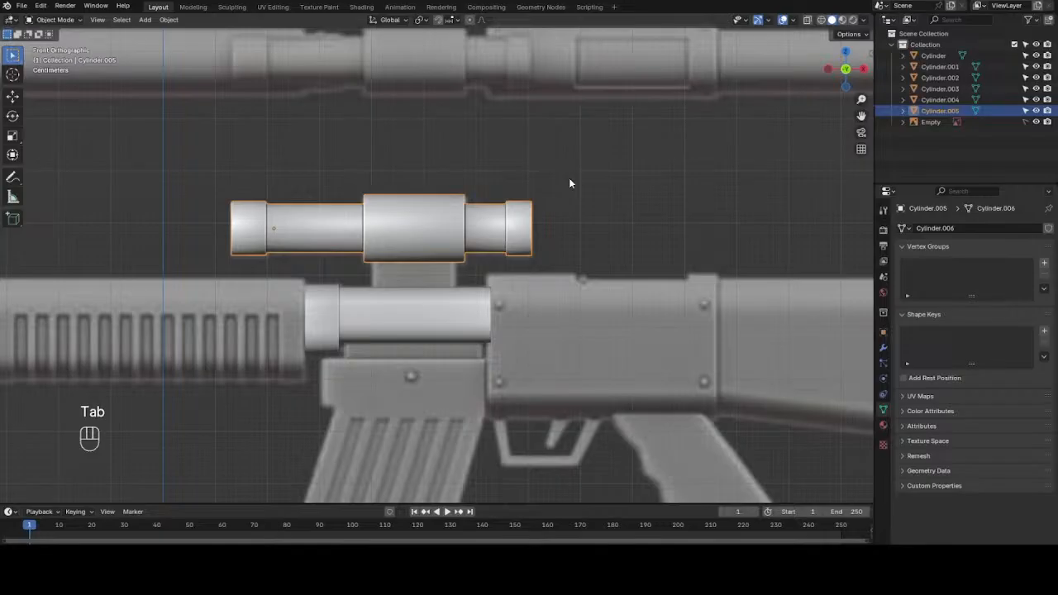
mouse_move(837, 77)
mouse_down()
mouse_move(967, 90)
mouse_move(830, 88)
mouse_up()
key(KP_1)
key(shift)
key(shift+s)
key(2)
- Add a cube at the 3D cursor and scale it down to roughly the scope tube's diameter
key(shift)
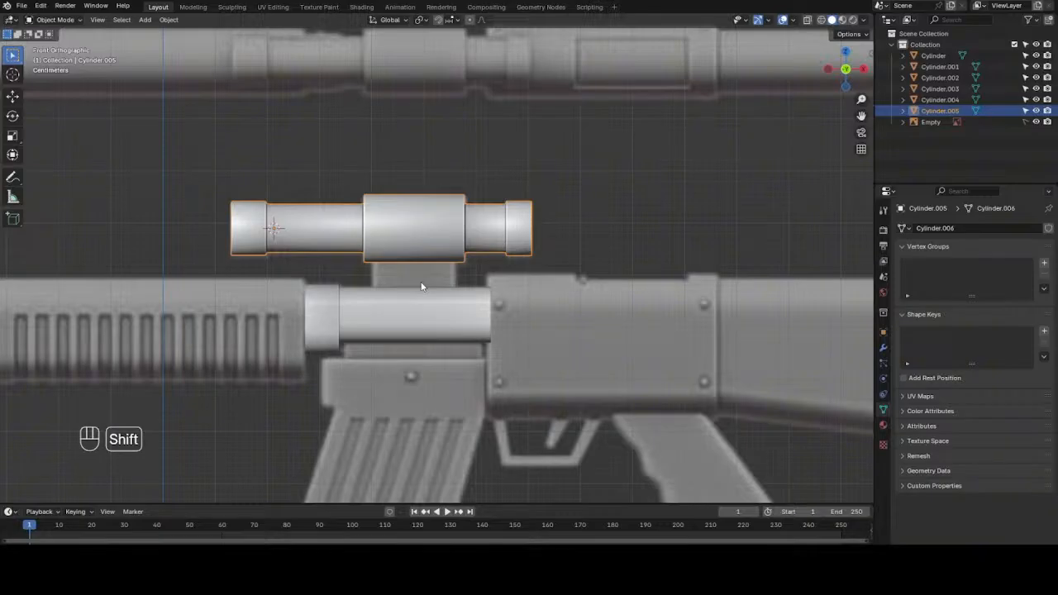
key(shift+a)
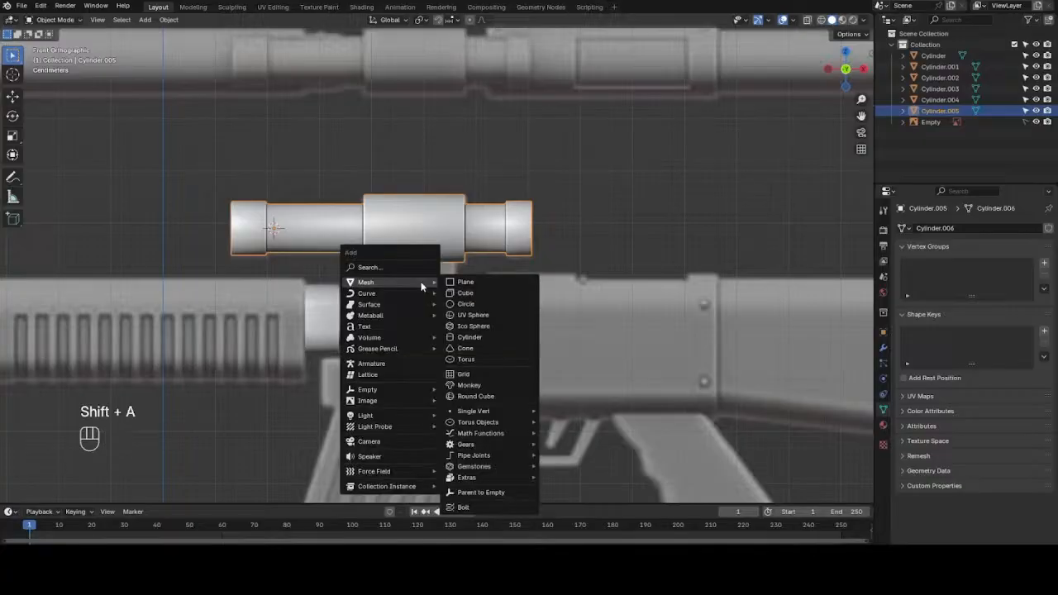
click(481, 293)
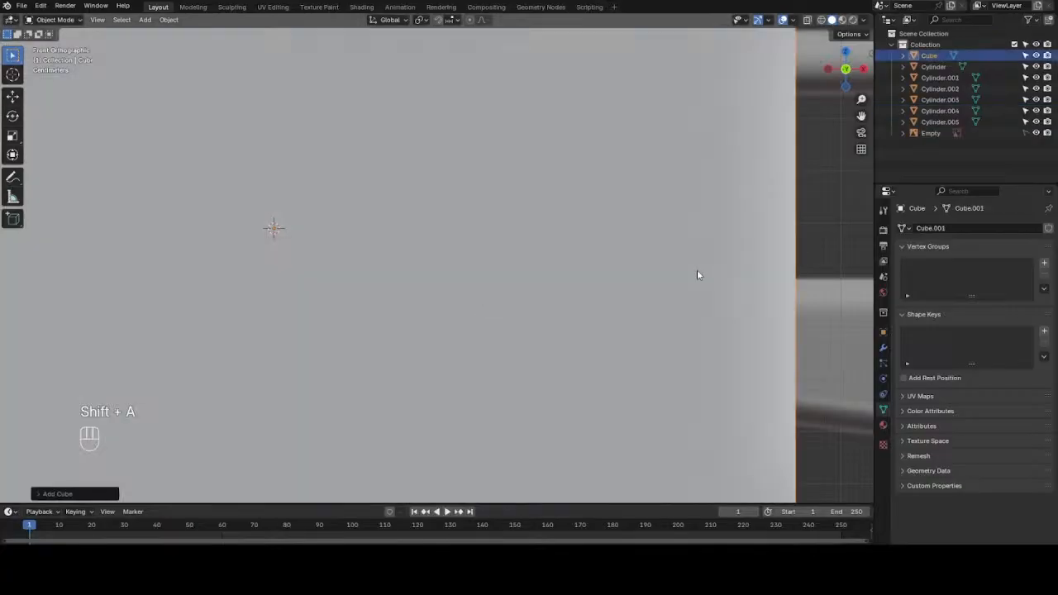
key(s)
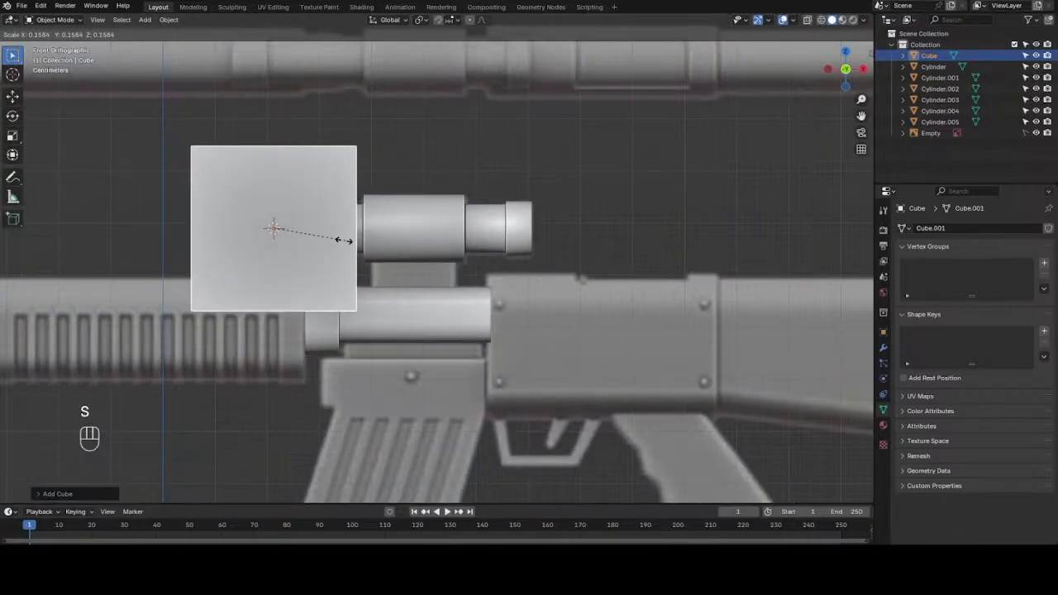
click(296, 232)
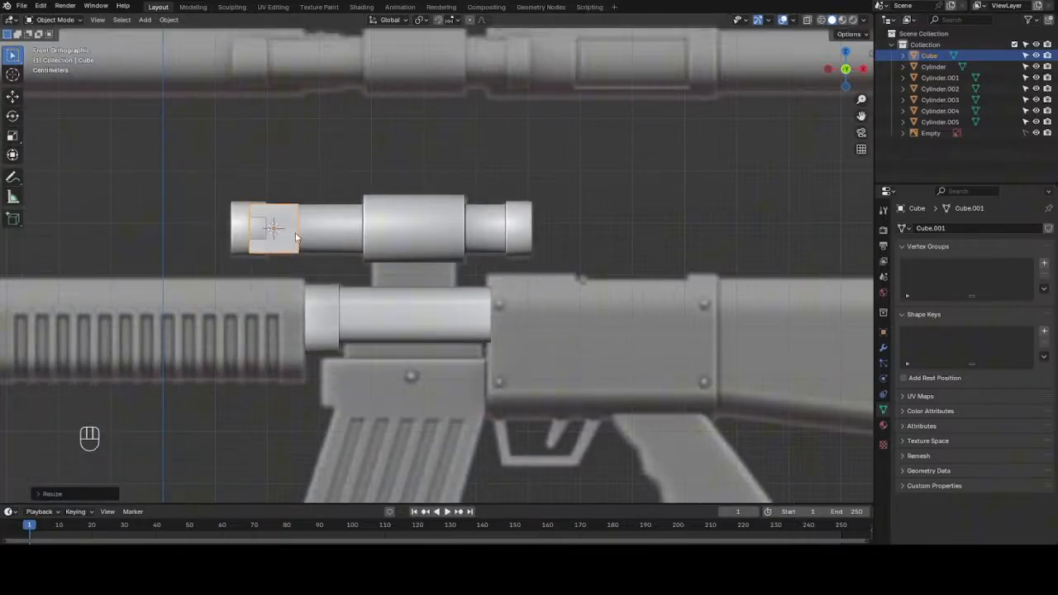
- Move the cube's mesh in Edit Mode along X and down along Z onto the reference mount beneath the scope's raised middle section
key(Tab)
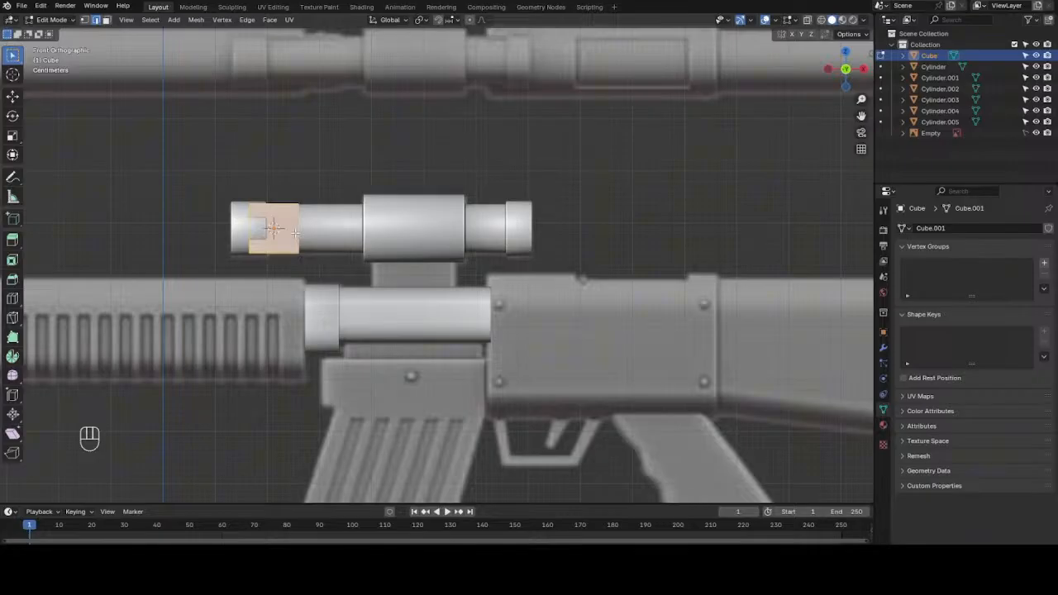
key(g)
key(x)
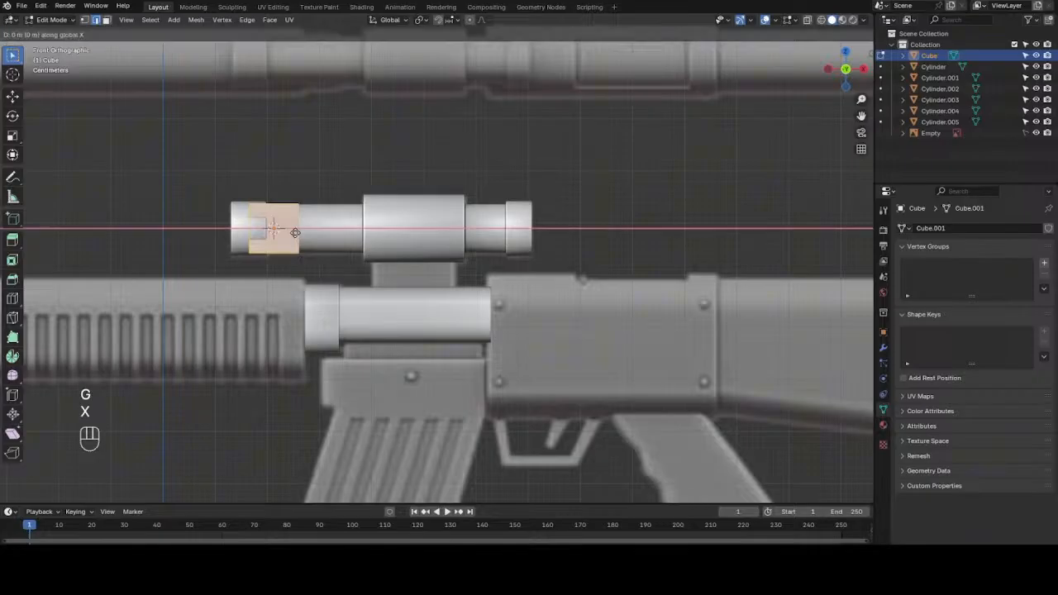
click(426, 257)
scroll(423, 255, up, 4)
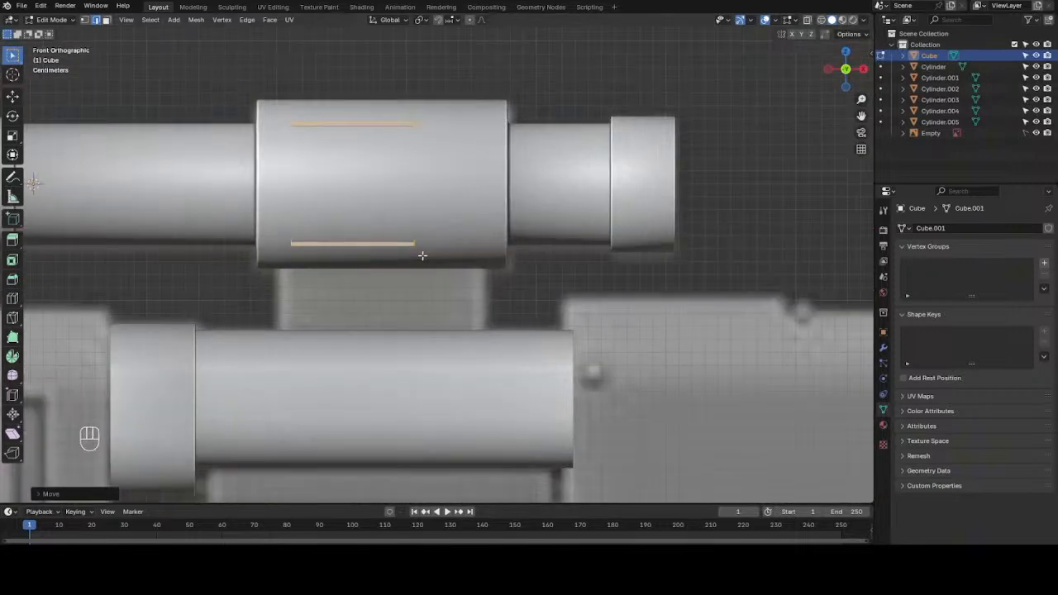
key(z)
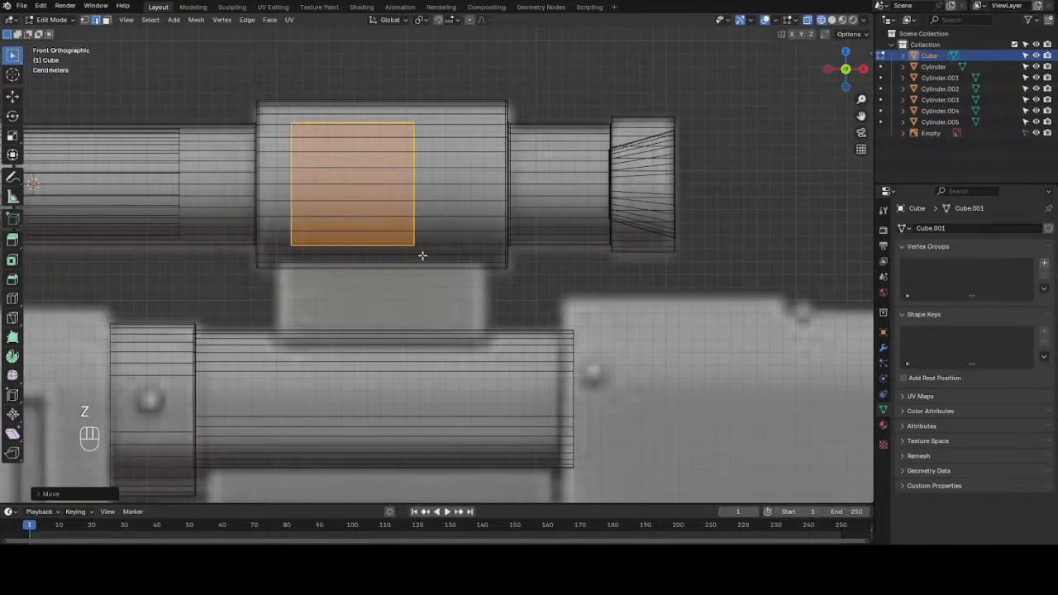
key(g)
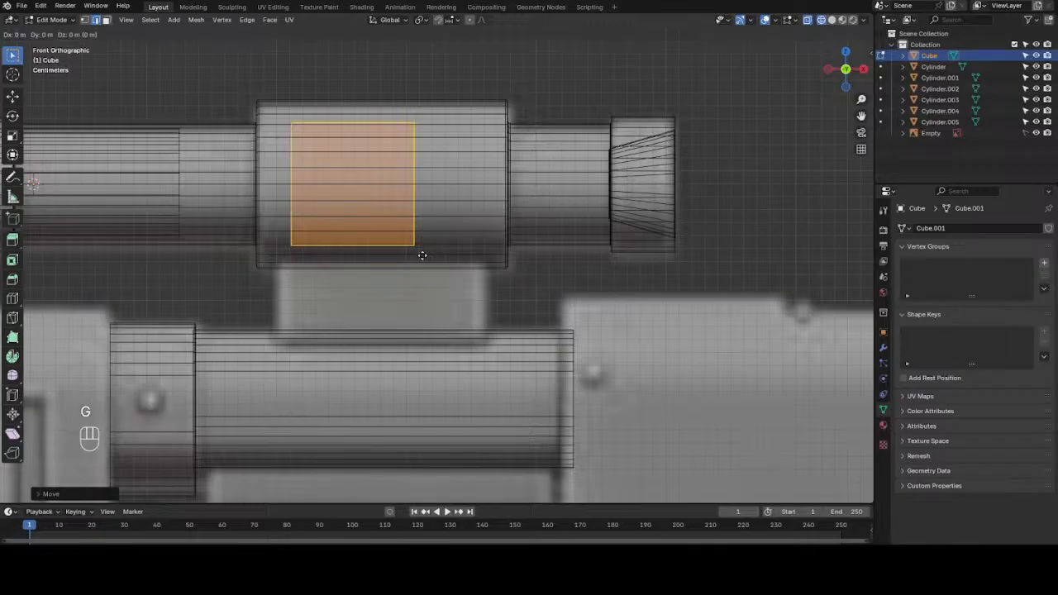
key(z)
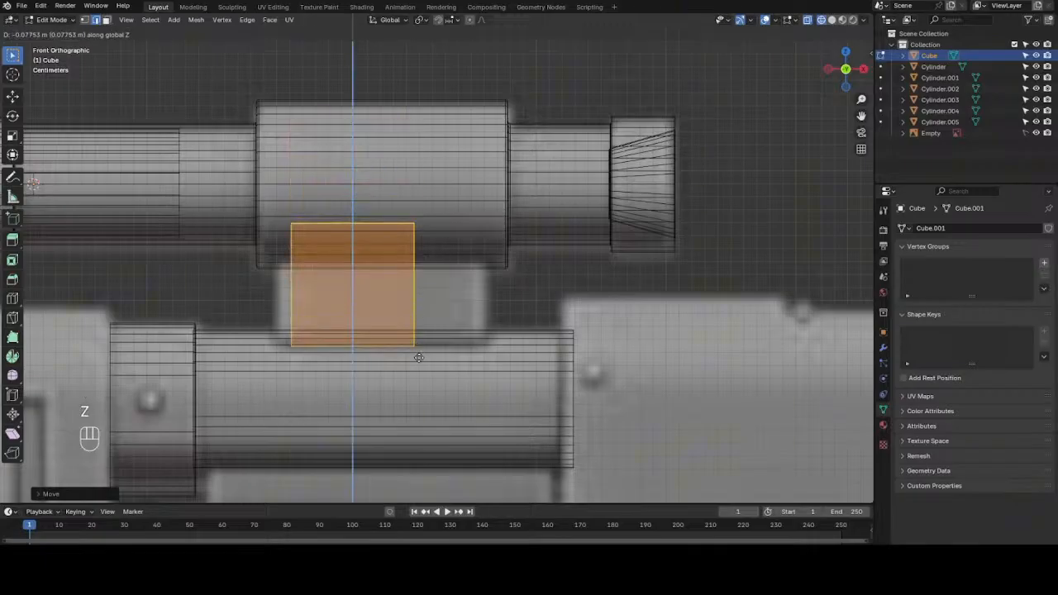
click(416, 368)
- Scale the block down along Z to fit the mount's height and shift it along X to the mount's left edge
key(s)
key(z)
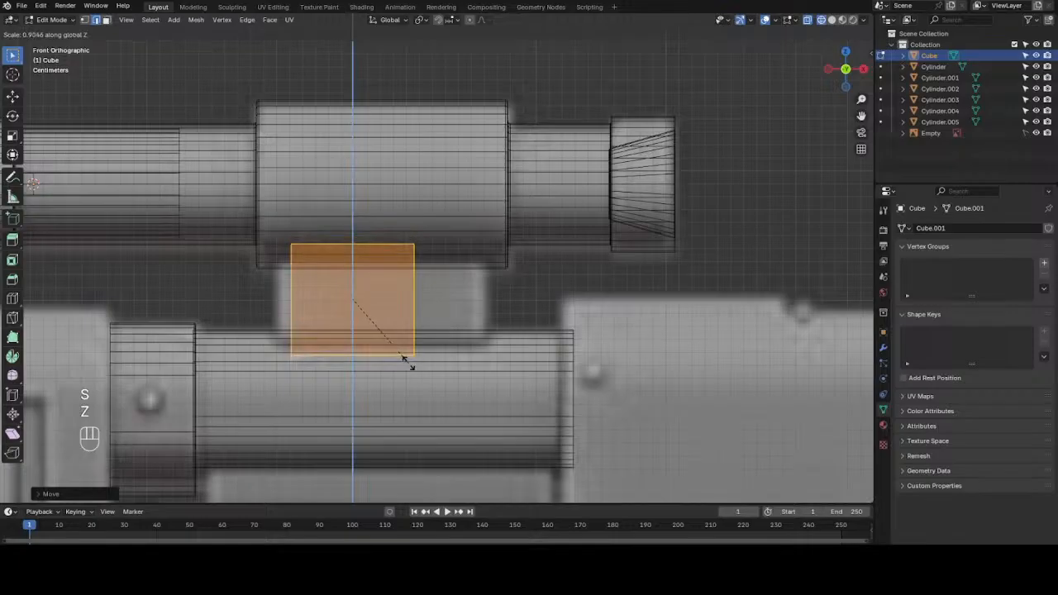
click(400, 356)
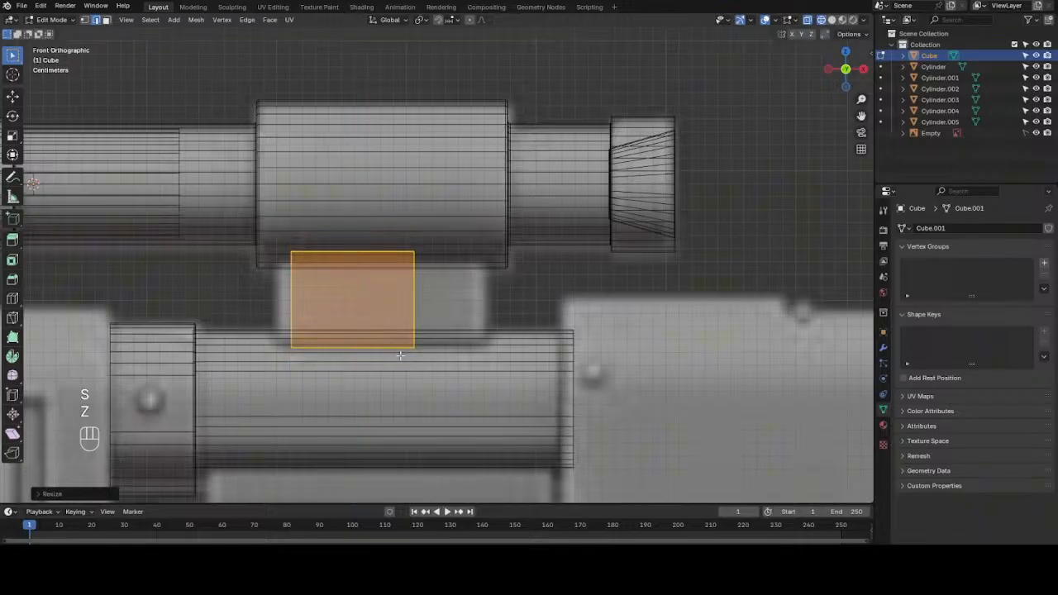
key(g)
key(x)
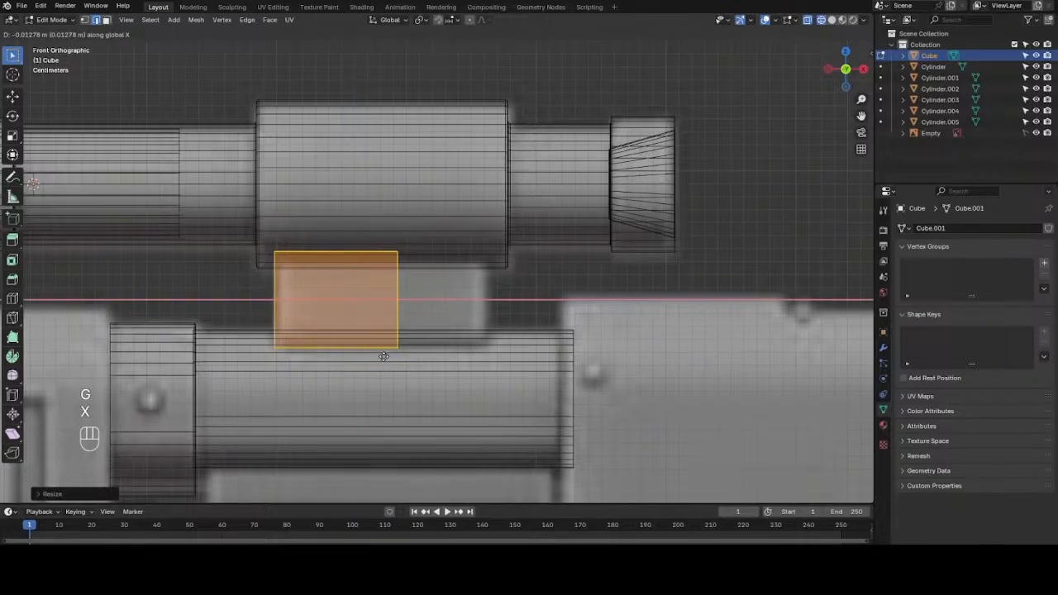
click(385, 358)
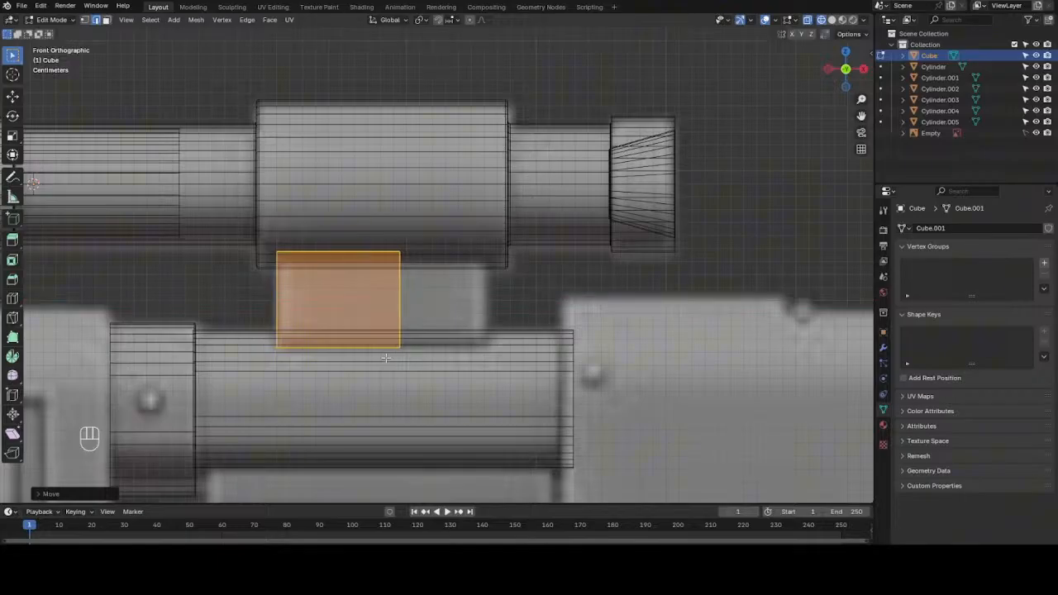
- Extend the block's right end vertices along X to the right edge of the reference mount
drag(383, 208, 431, 396)
key(g)
key(x)
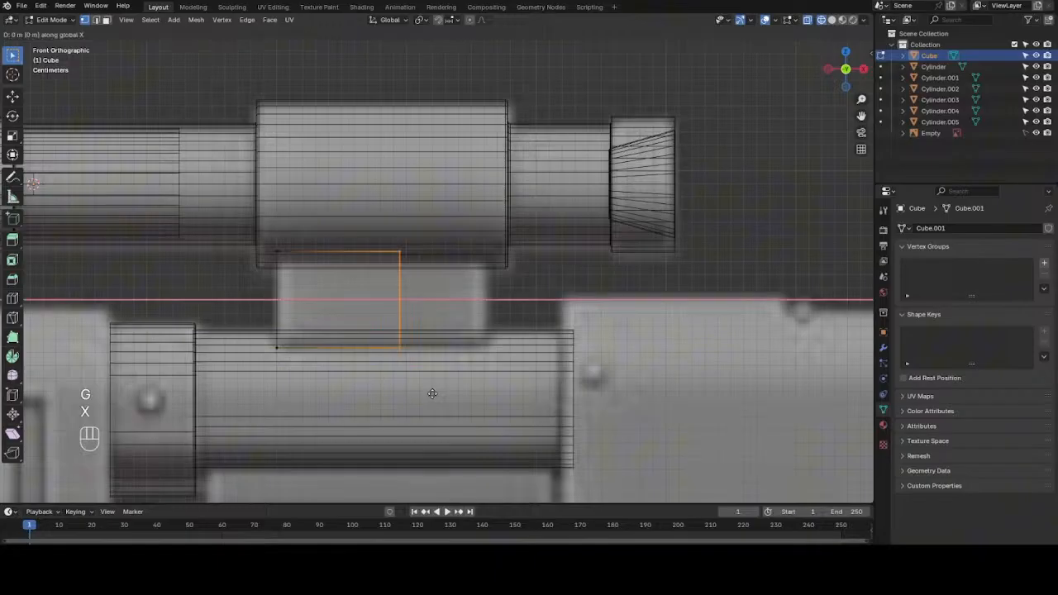
click(518, 429)
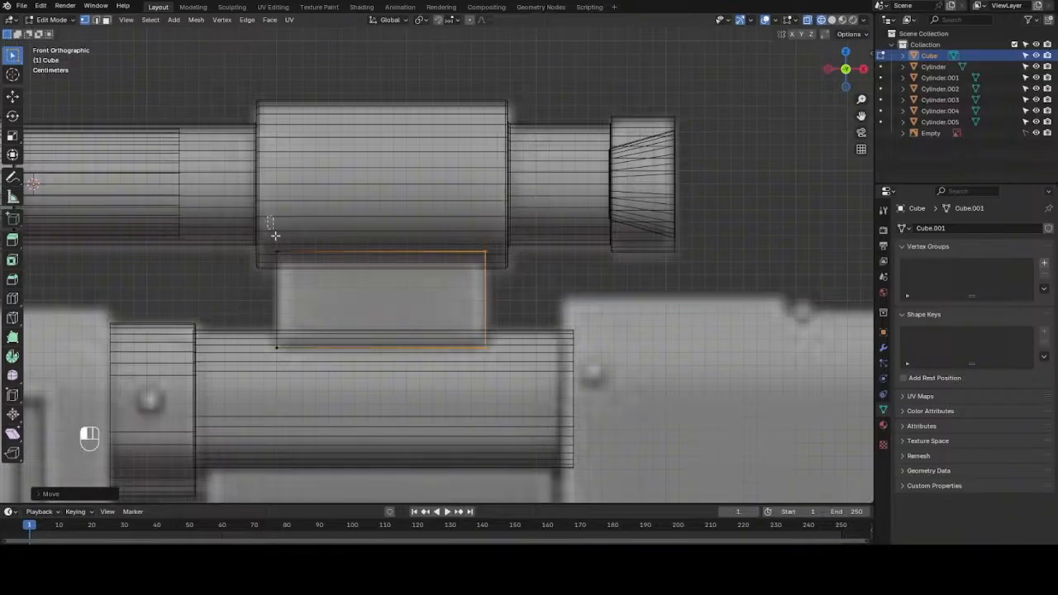
- Nudge the left and right end vertices of the mount block slightly outward along X to match the reference edges
click(303, 367)
key(g)
key(x)
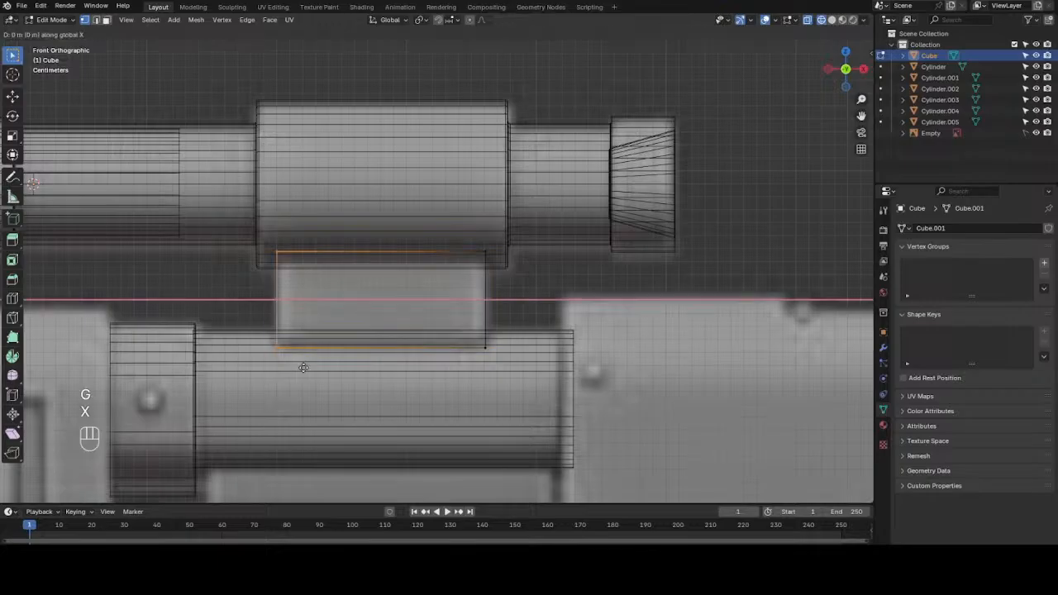
click(386, 336)
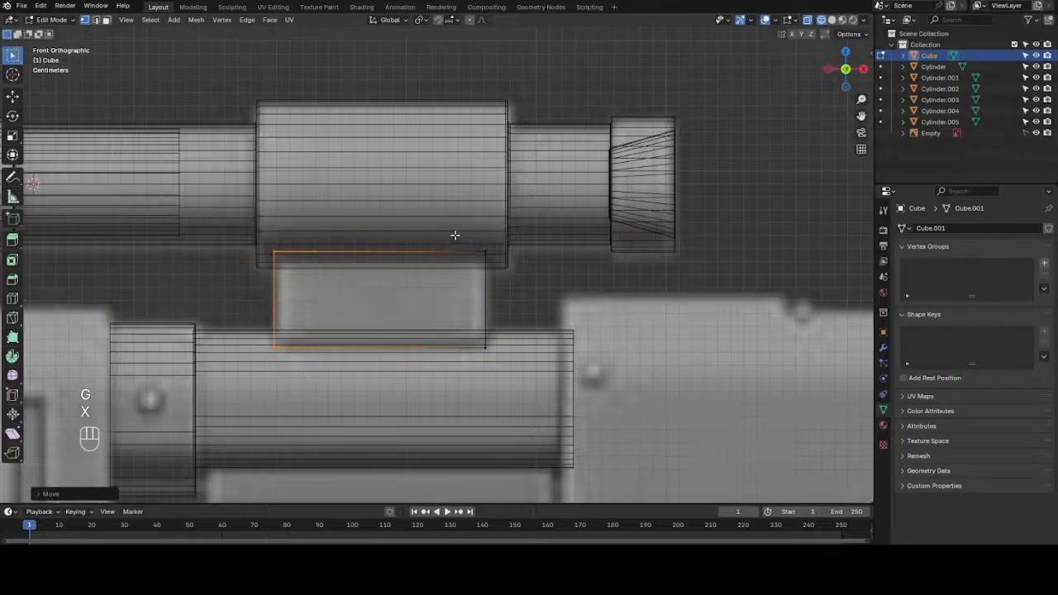
drag(455, 237, 499, 381)
key(g)
key(x)
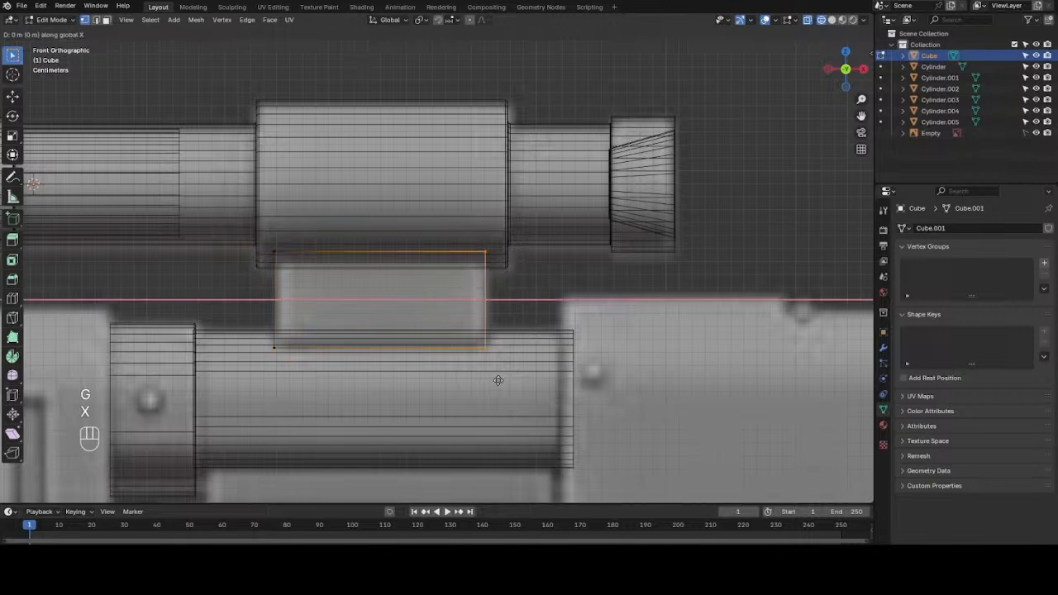
click(498, 377)
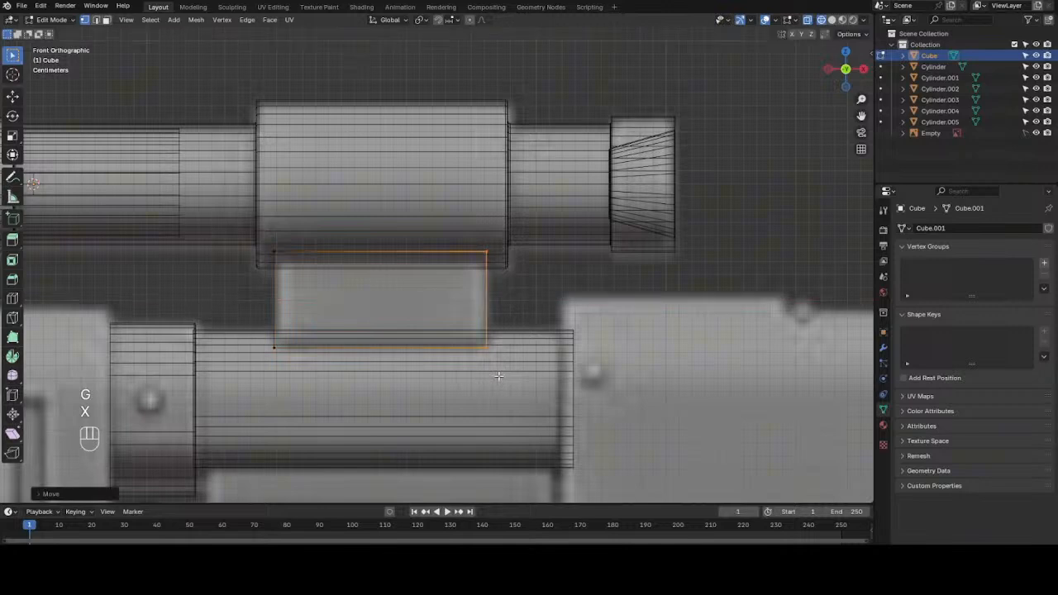
- Return to solid shading and, in left view, scale the whole mount block along Y to about the width of the scope's inner lens disc
key(KP_Divide)
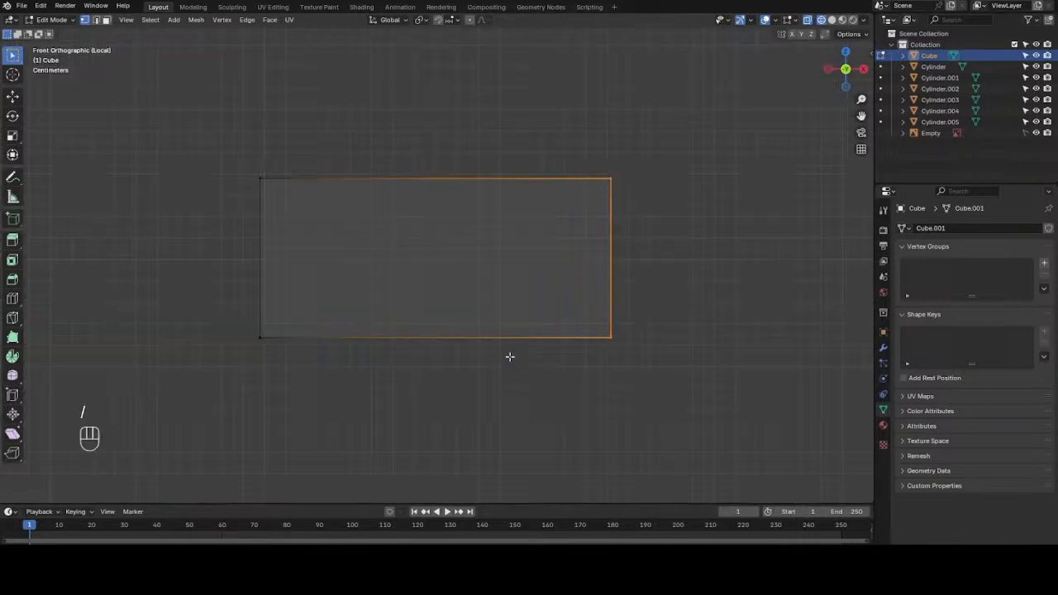
click(832, 20)
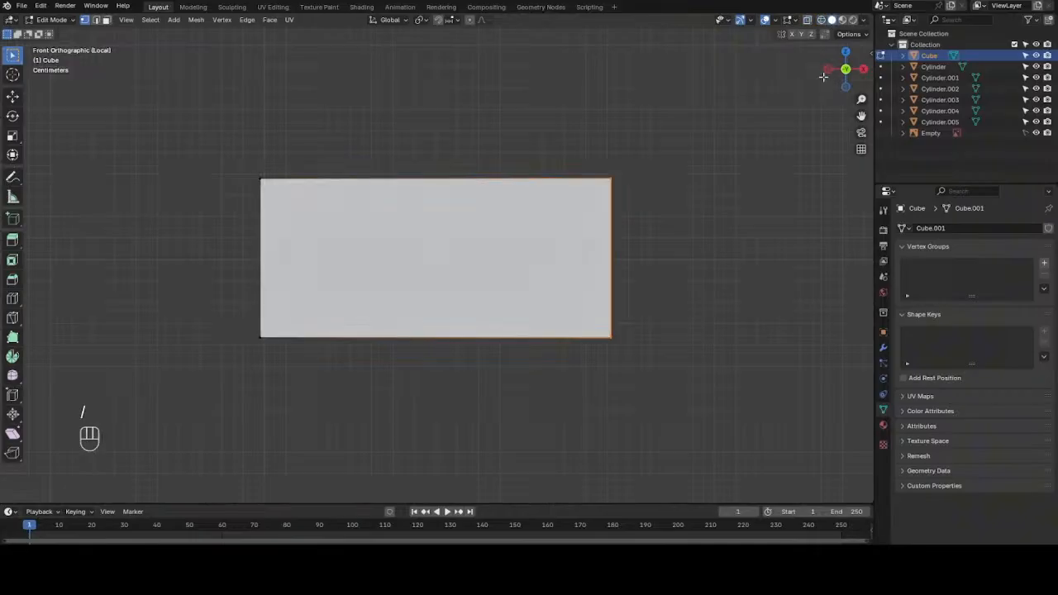
mouse_move(827, 81)
mouse_down()
mouse_move(918, 124)
mouse_move(840, 81)
mouse_move(791, 109)
mouse_up()
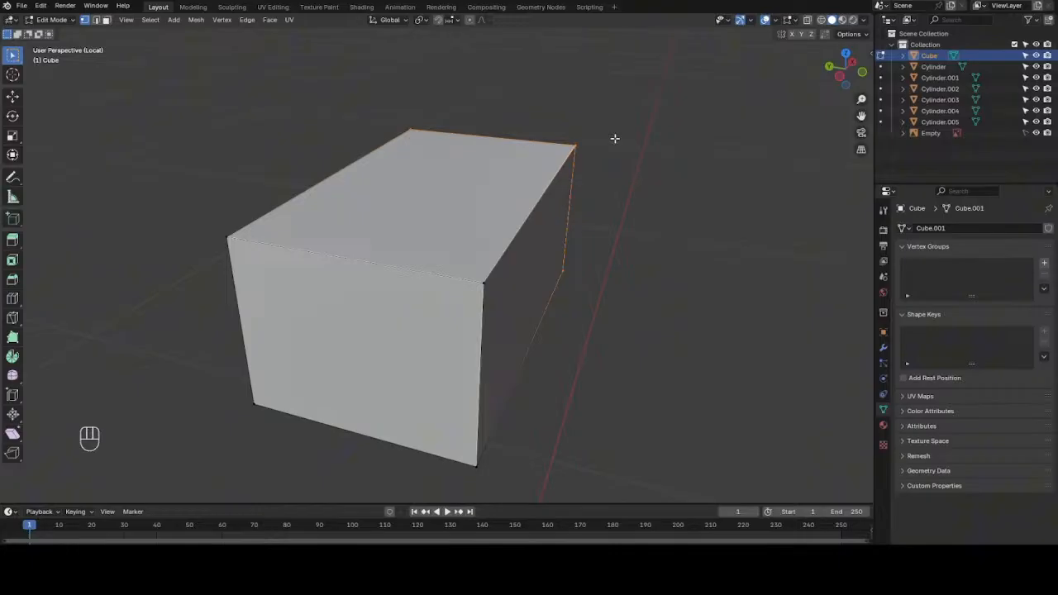
key(KP_Divide)
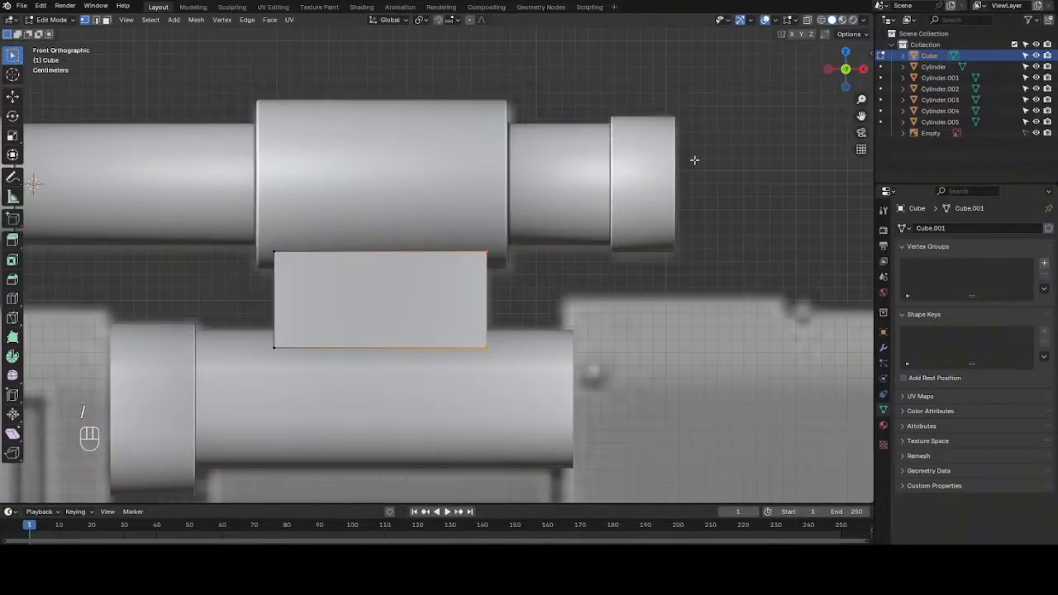
drag(843, 69, 933, 104)
key(ctrl+KP_3)
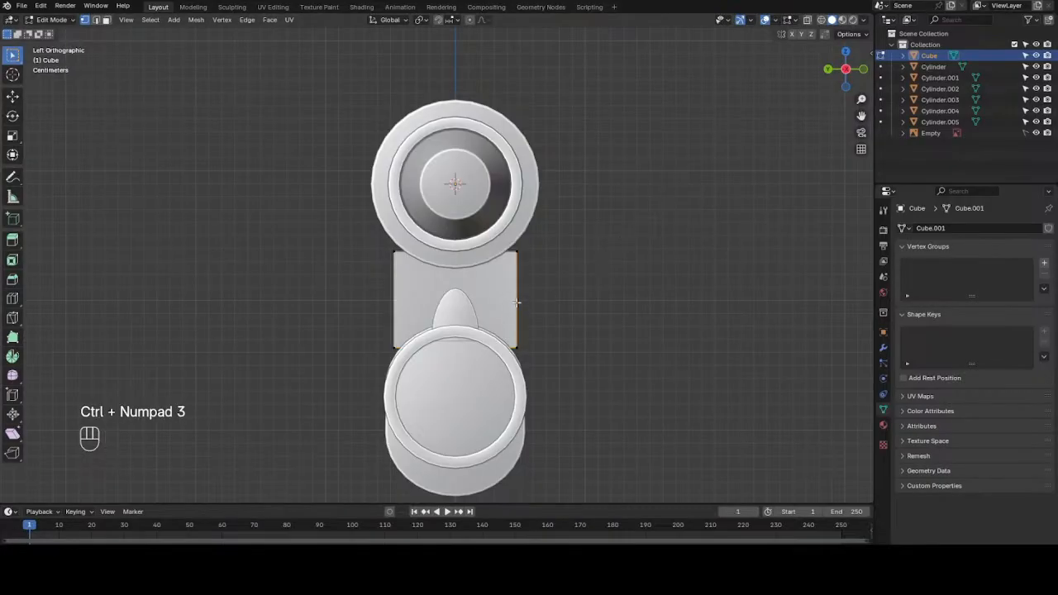
key(a)
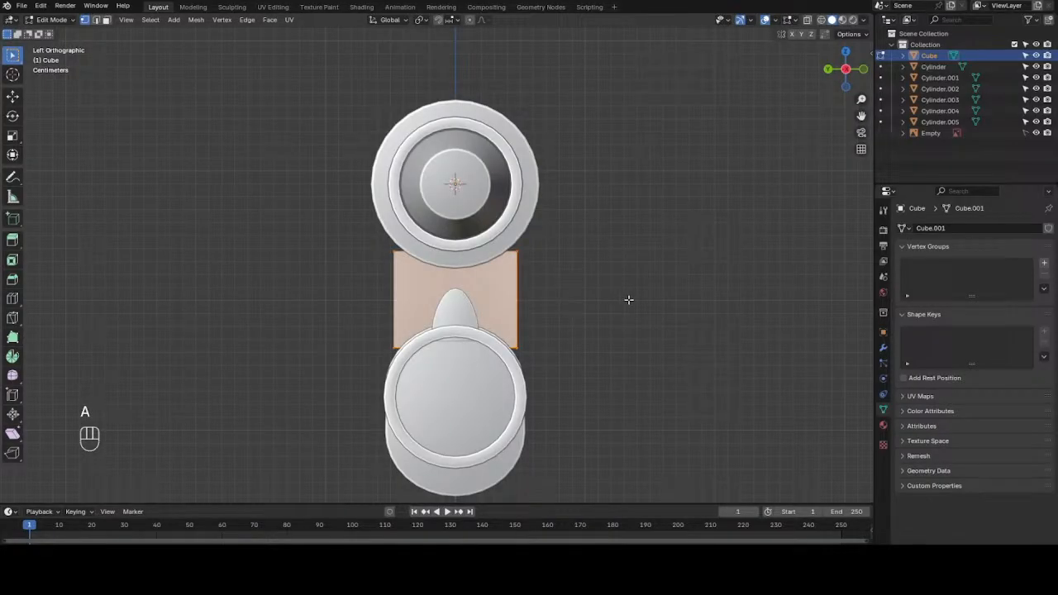
key(s)
key(y)
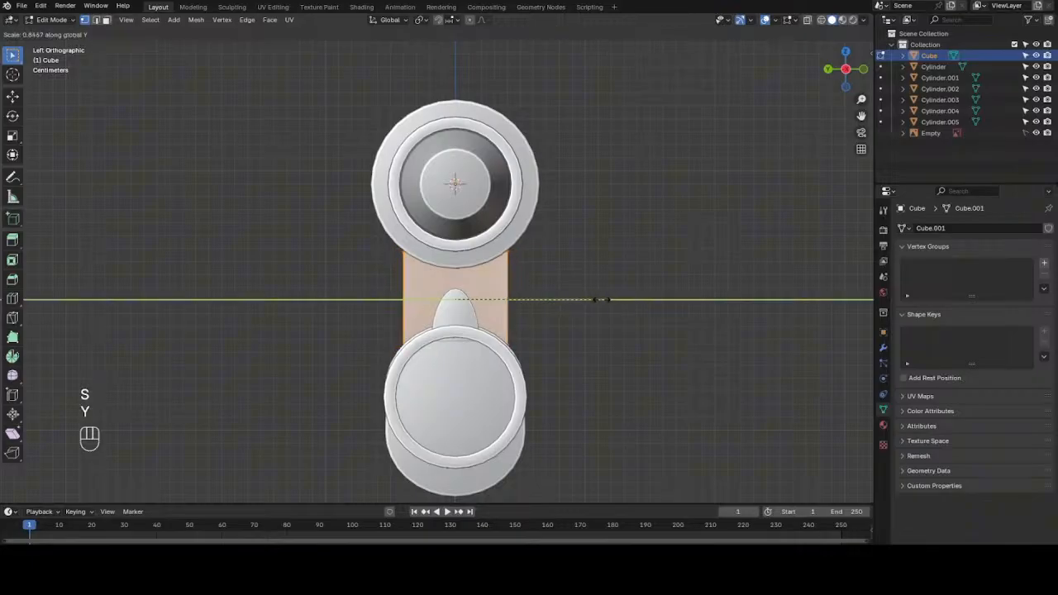
click(553, 306)
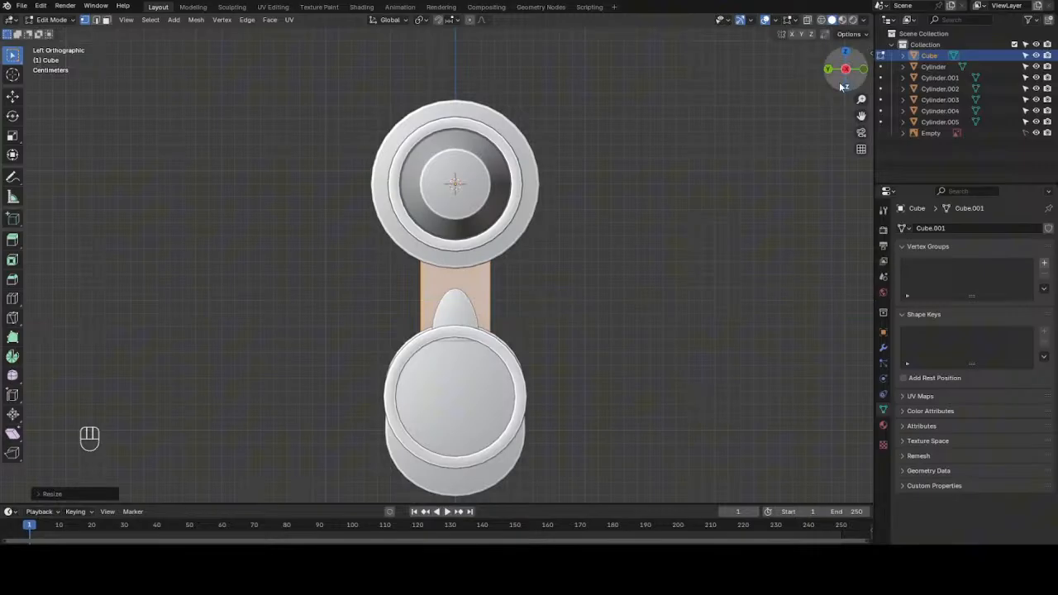
- Isolate the mount block in local view and delete its top and bottom faces
drag(842, 87, 896, 86)
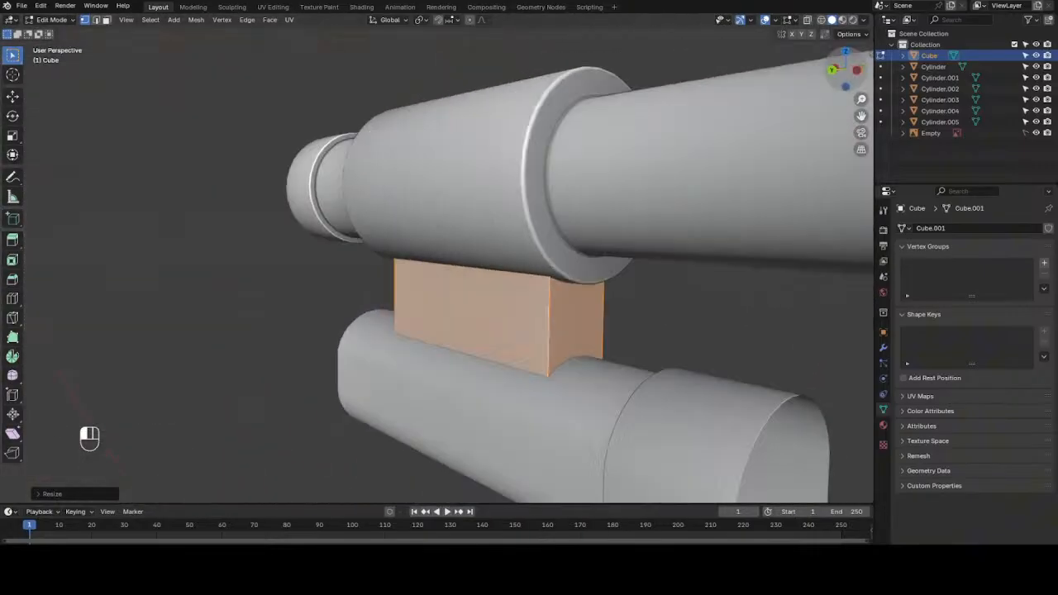
drag(744, 161, 812, 182)
drag(845, 77, 670, 31)
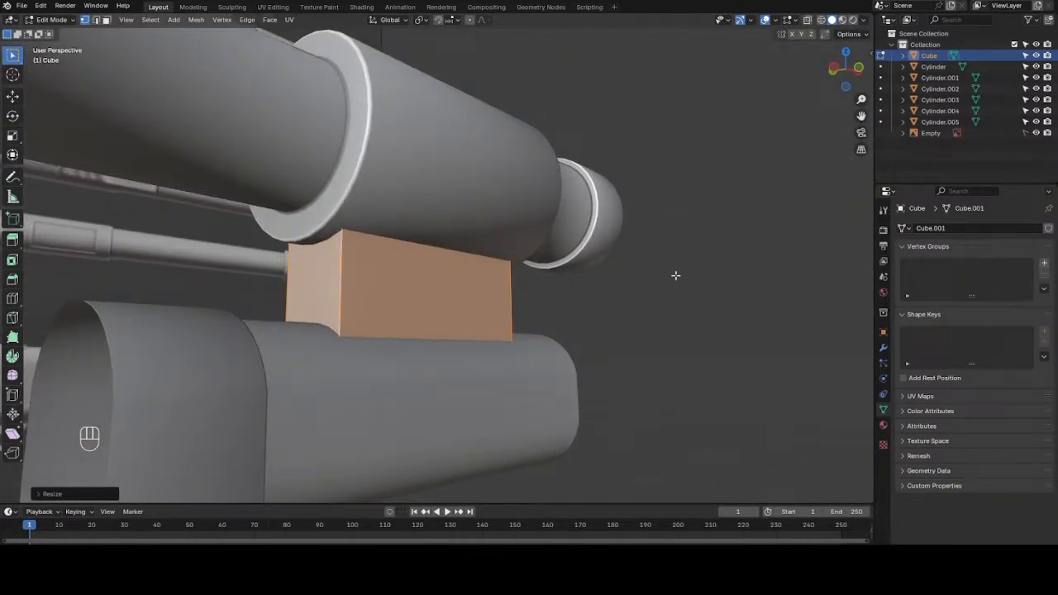
key(slash)
key(3)
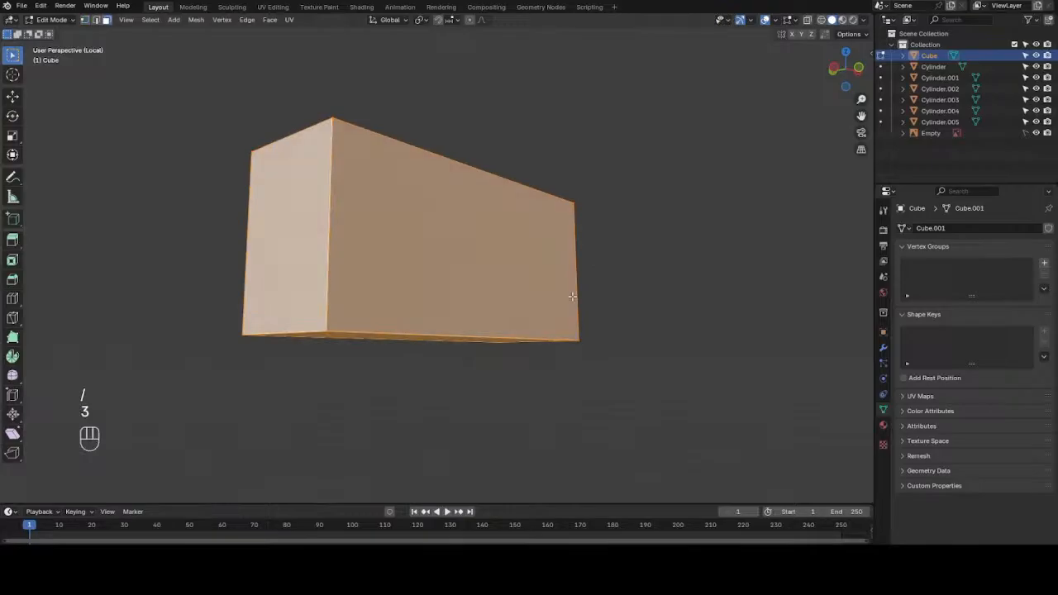
mouse_move(842, 70)
mouse_down()
mouse_move(826, 79)
mouse_move(839, 86)
mouse_up()
click(769, 73)
shift+click(397, 306)
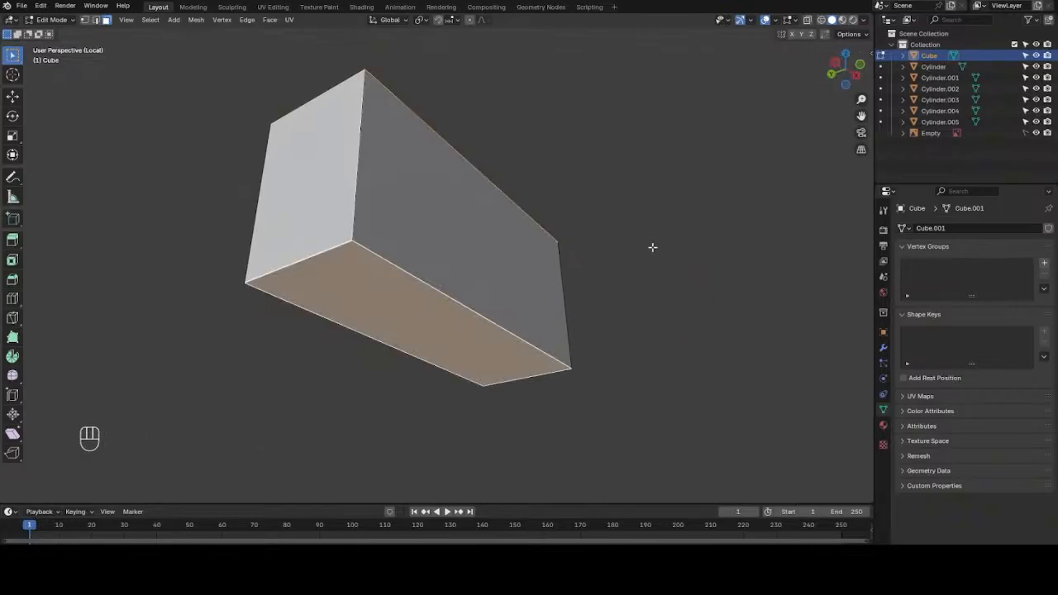
key(x)
click(665, 242)
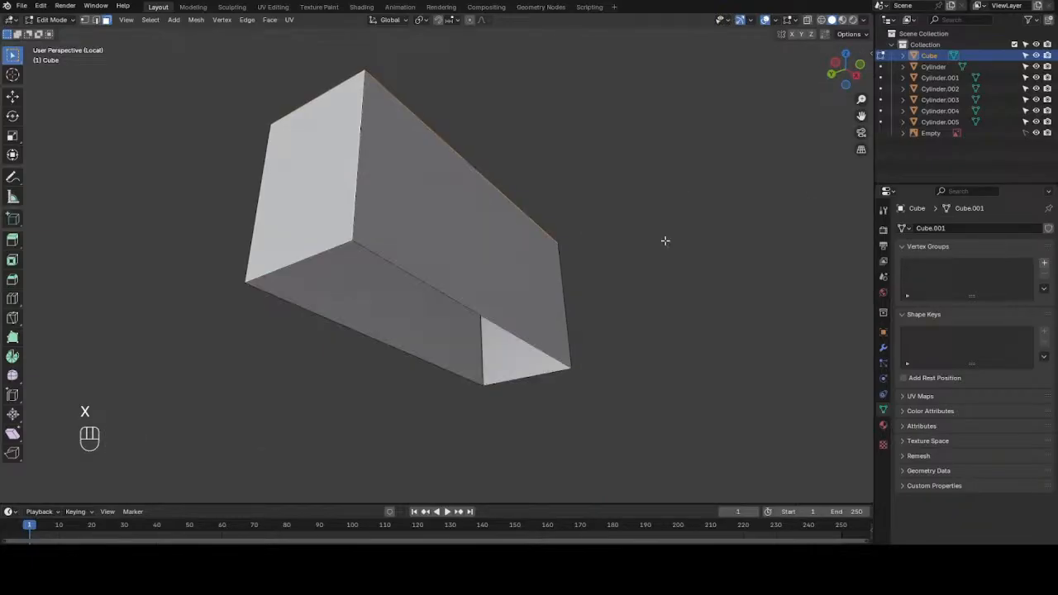
- Bevel the mount block's four vertical corner edges with an offset of about 0.176 m and 5 segments
mouse_move(845, 73)
mouse_down()
mouse_move(837, 79)
mouse_move(855, 78)
mouse_up()
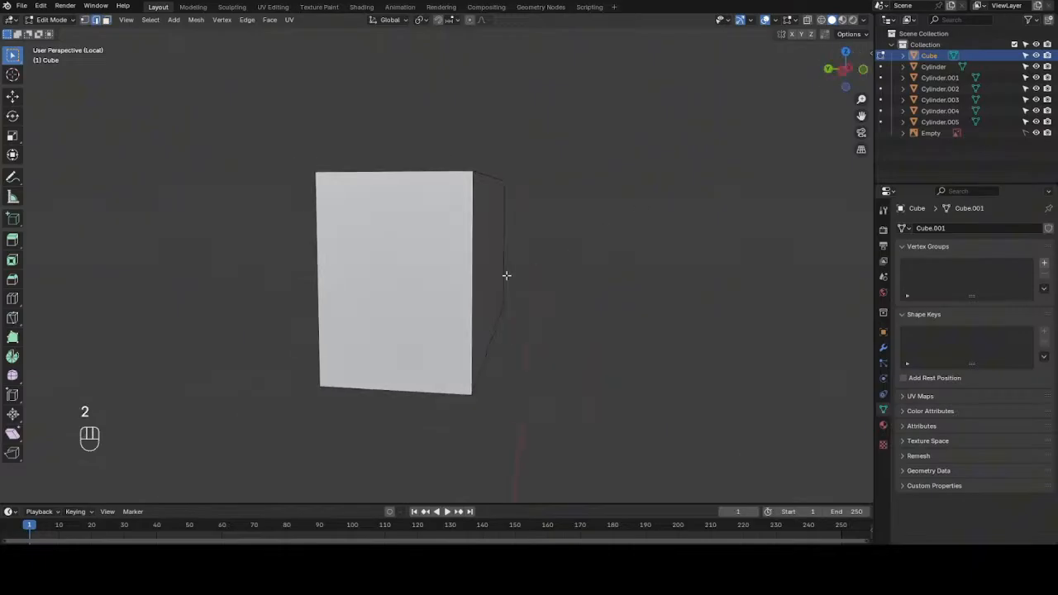
shift+click(473, 268)
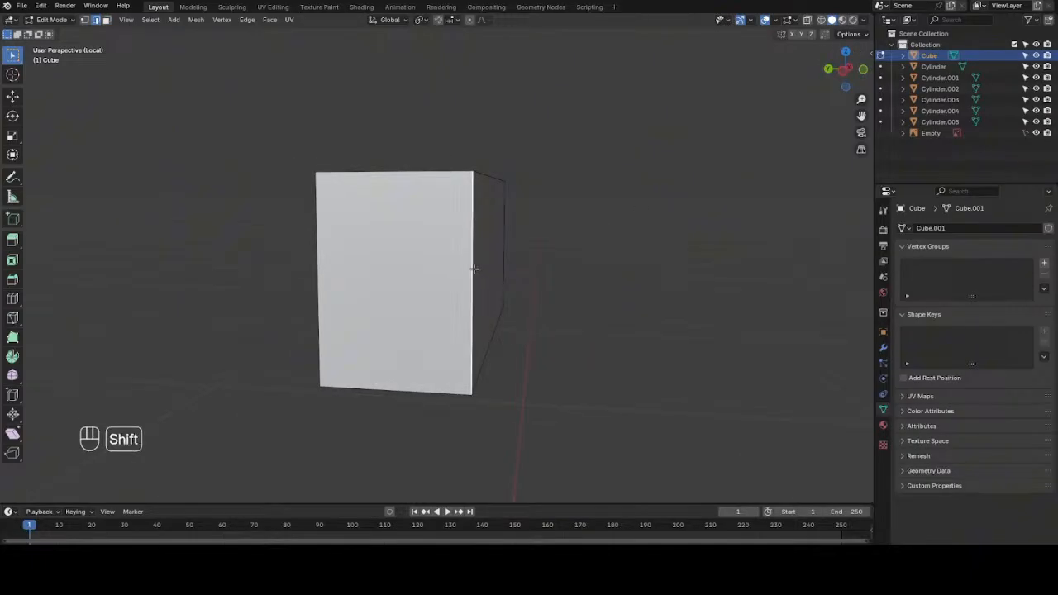
shift+click(319, 289)
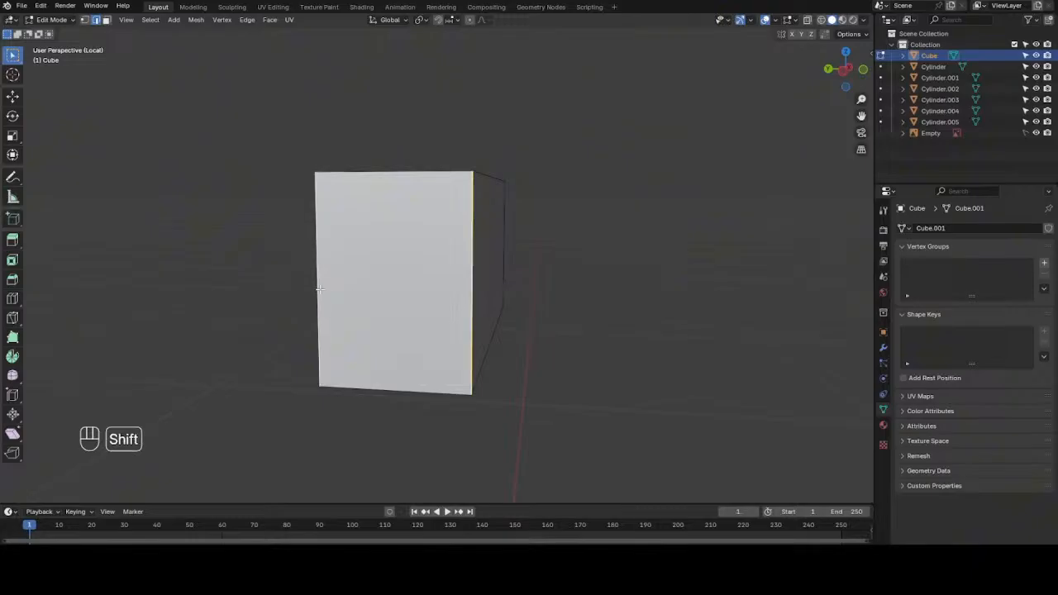
drag(851, 76, 848, 86)
shift+click(542, 285)
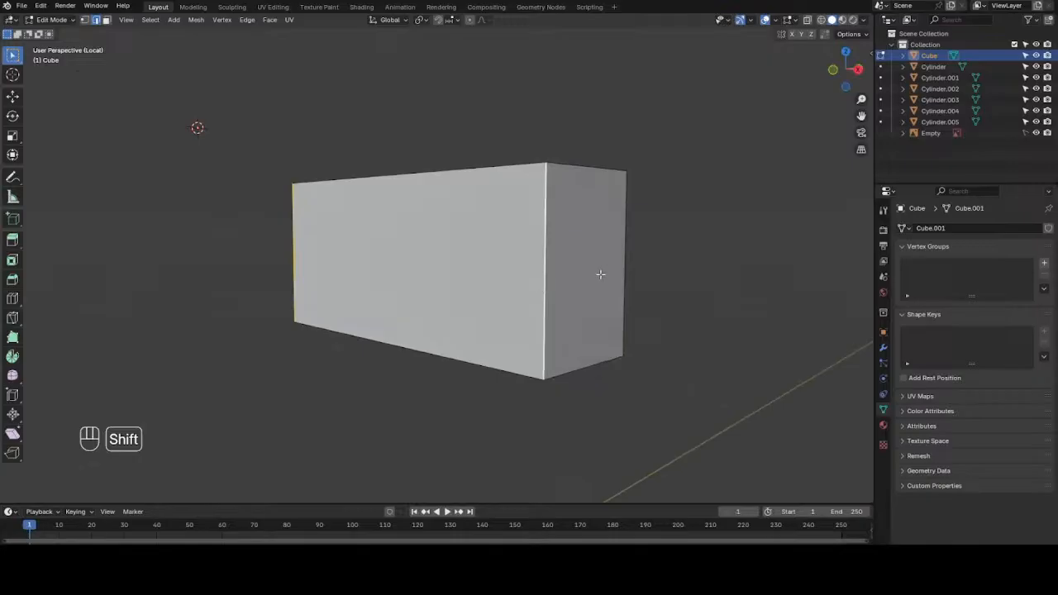
shift+click(623, 269)
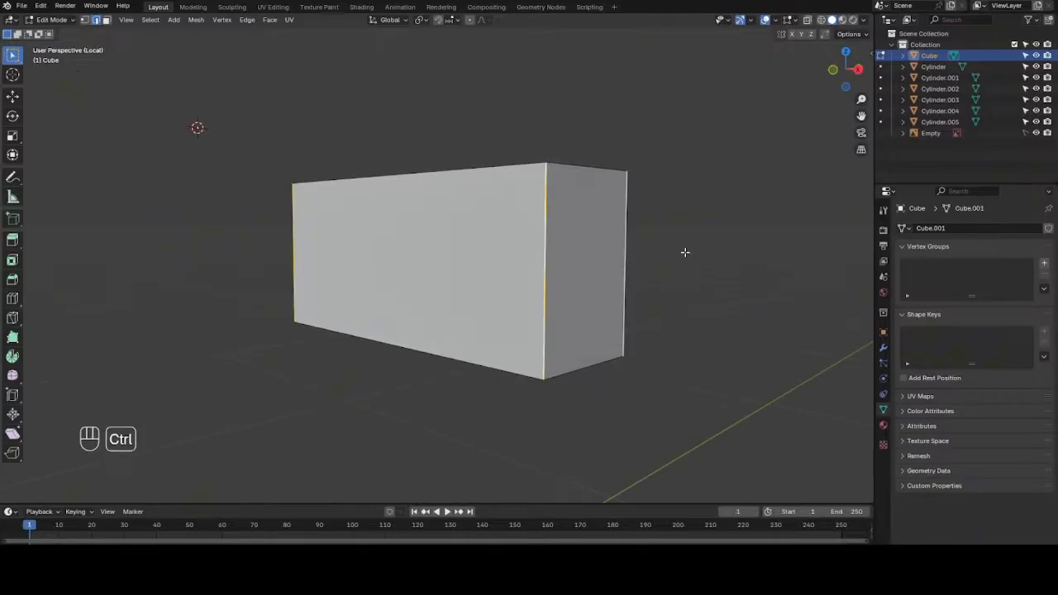
key(ctrl+b)
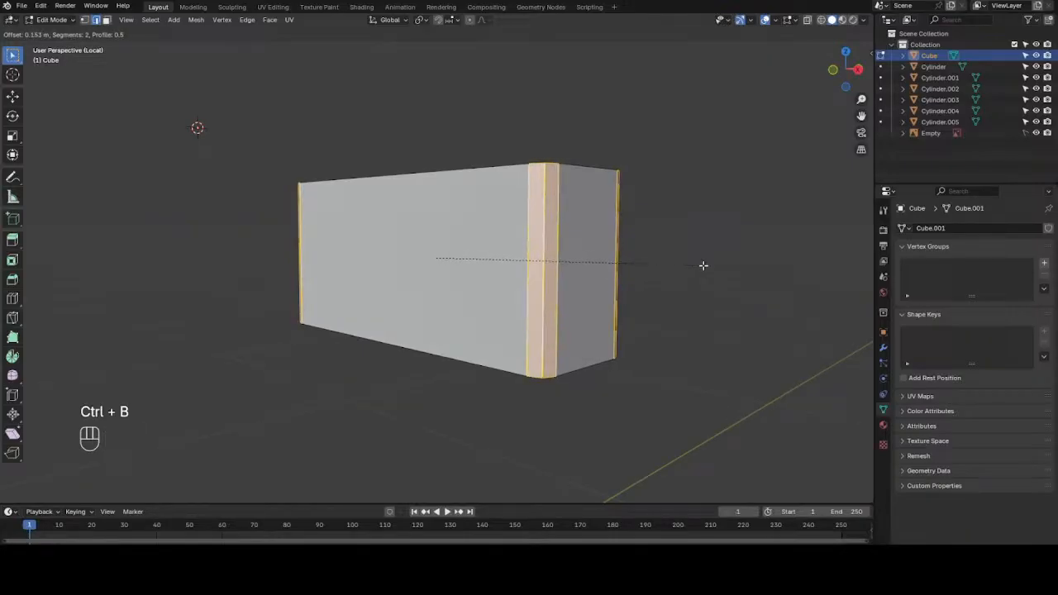
scroll(703, 265, up, 1)
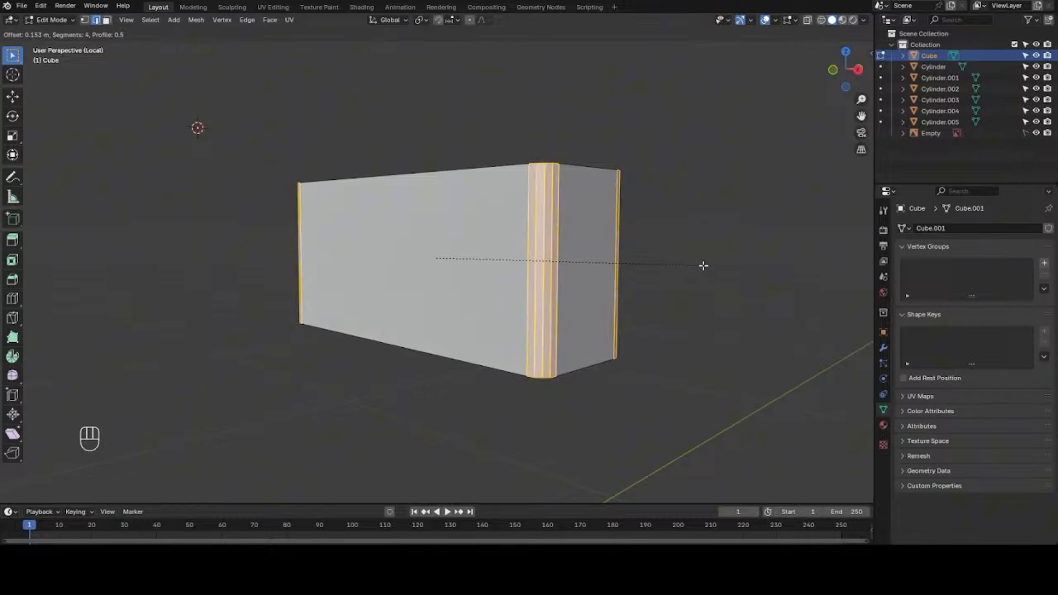
scroll(703, 265, up, 1)
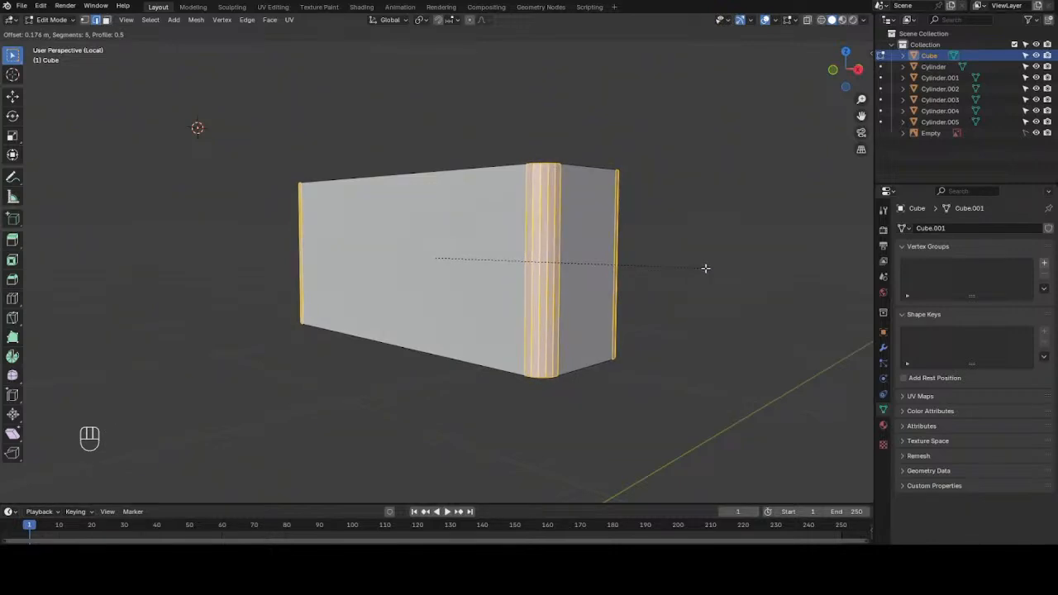
click(706, 267)
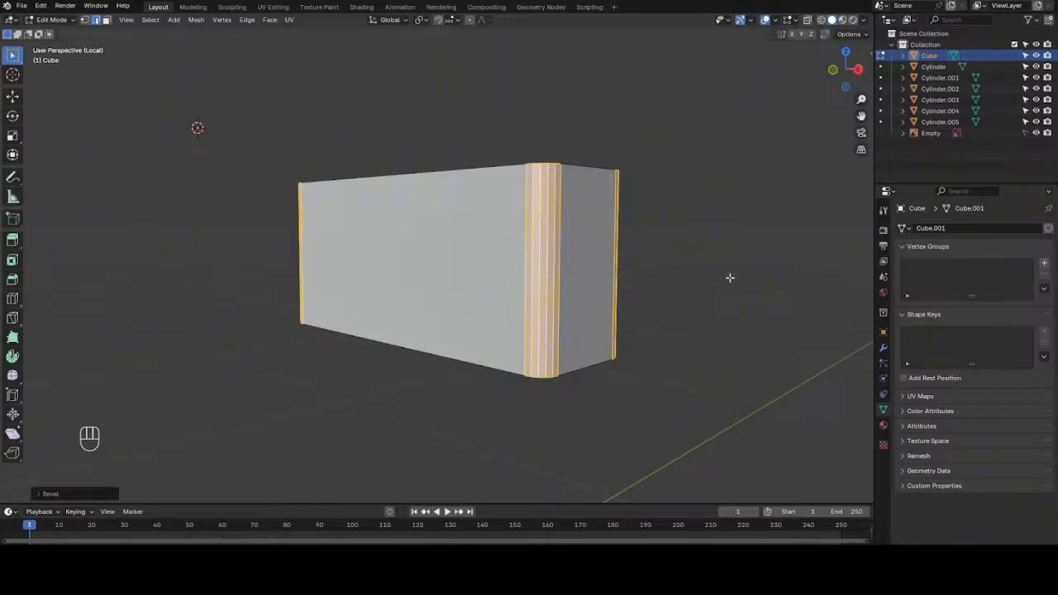
- Return to Object Mode, shade the bevelled mount block smooth, and exit local view
drag(835, 91, 840, 133)
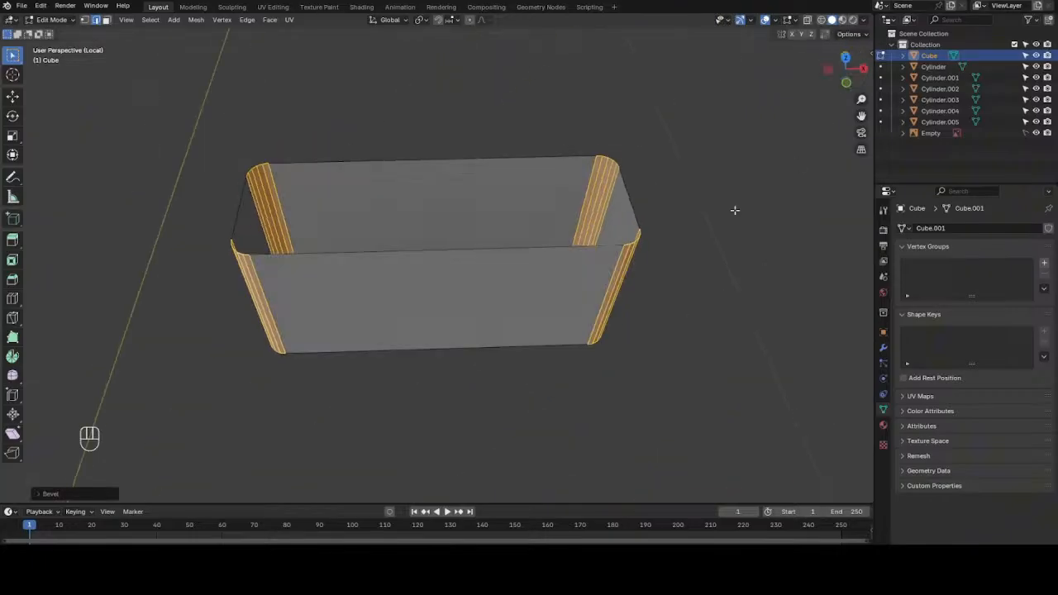
click(727, 216)
key(Tab)
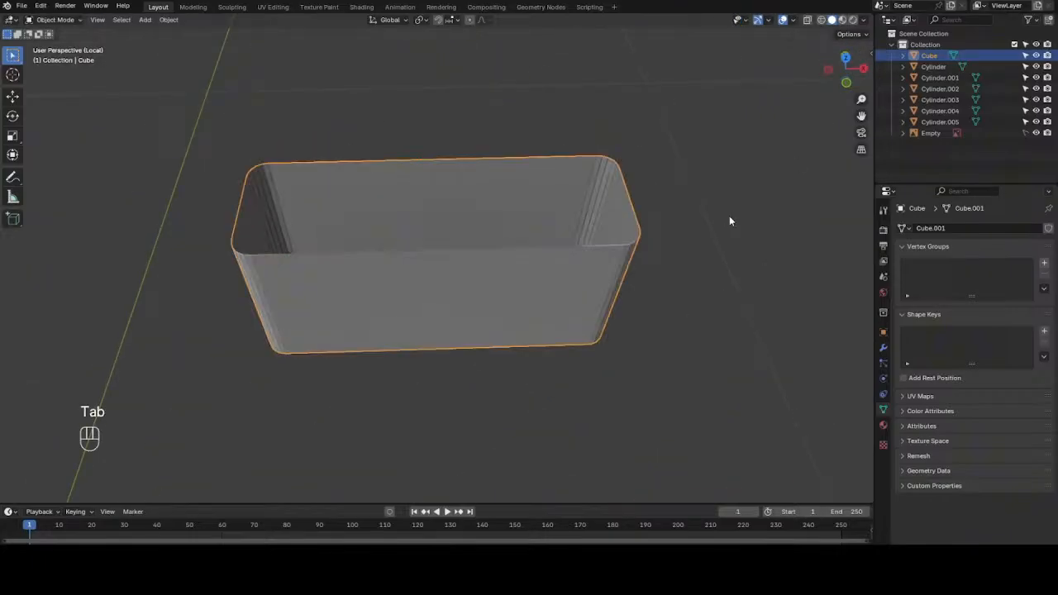
right_click(616, 261)
click(598, 257)
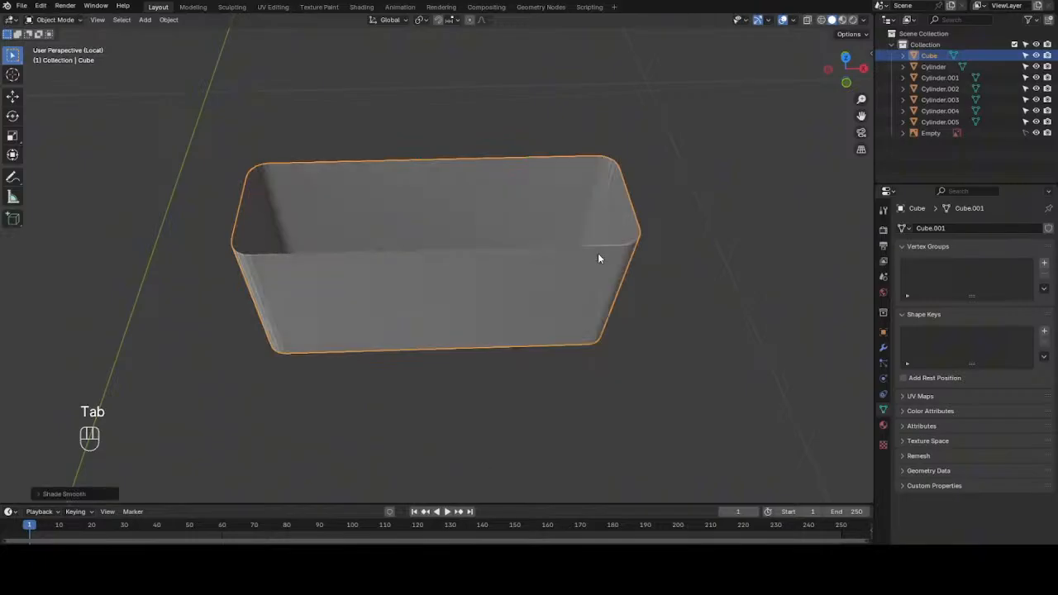
drag(845, 76, 1002, 22)
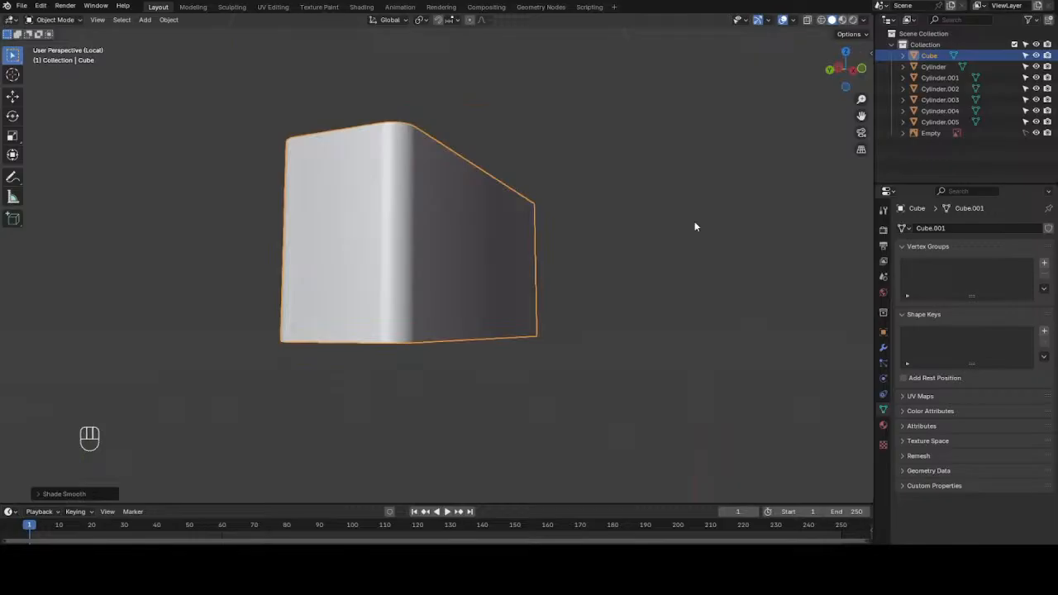
key(KP_Divide)
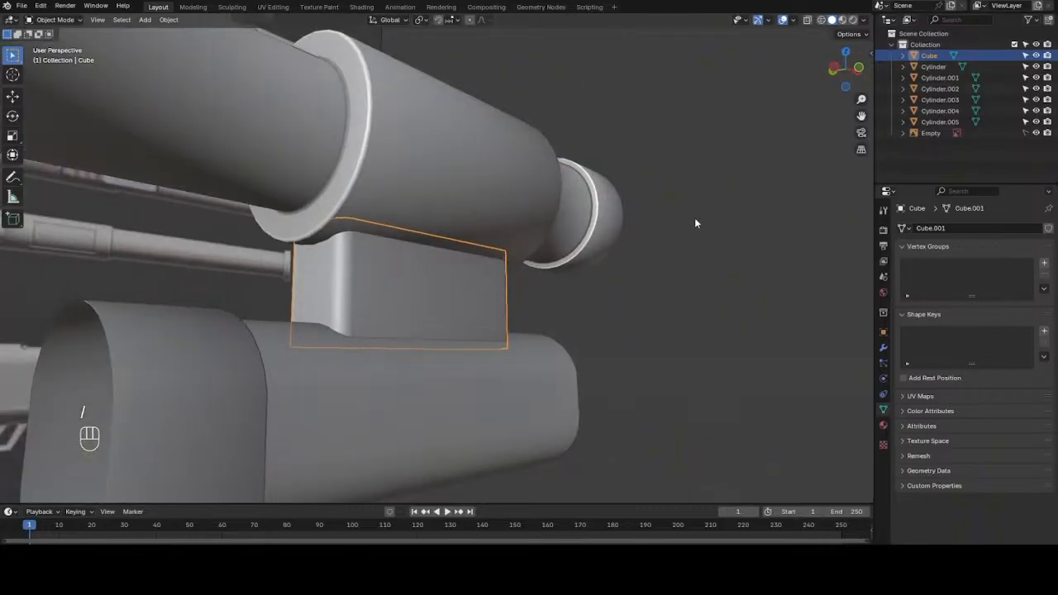
- In front view, duplicate the mount block straight down along Z to the spacer beneath the body cylinder, and switch to wireframe shading
key(KP_1)
scroll(594, 262, down, 2)
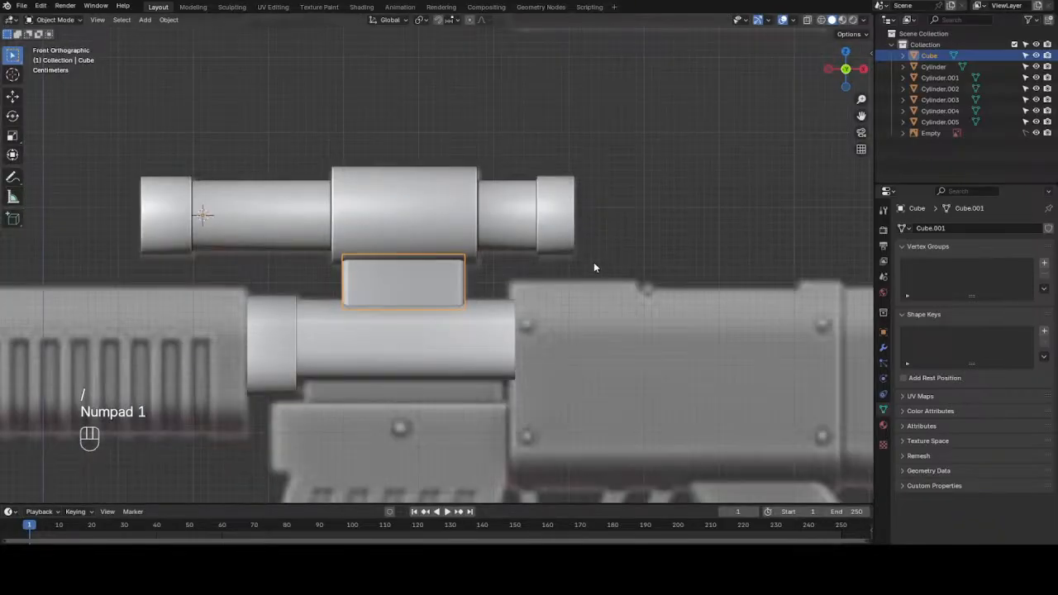
scroll(616, 159, down, 3)
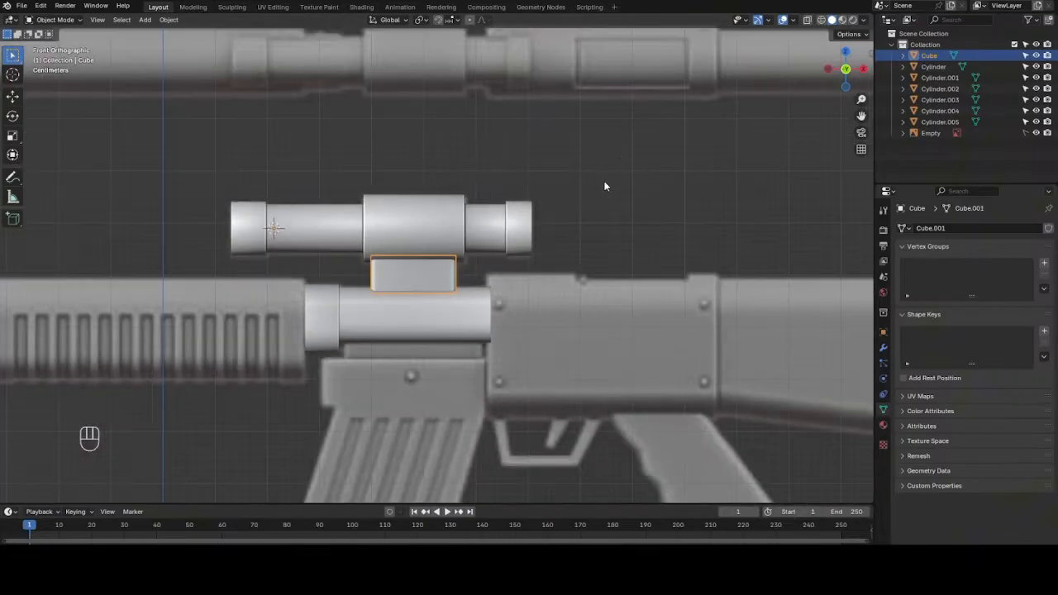
scroll(604, 184, down, 2)
scroll(604, 186, down, 1)
scroll(571, 207, up, 2)
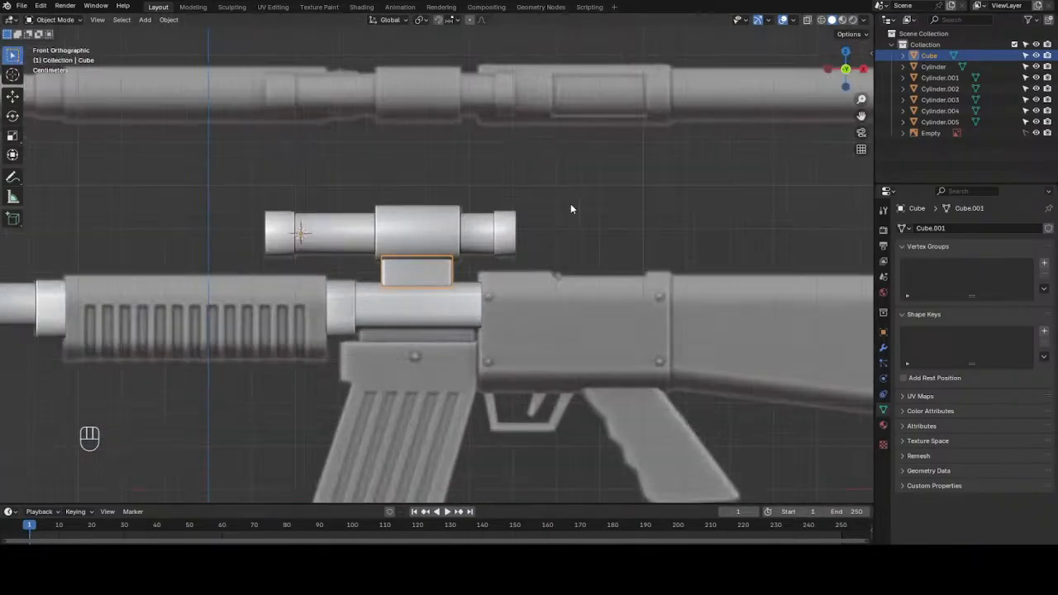
scroll(468, 291, up, 1)
scroll(468, 291, up, 1)
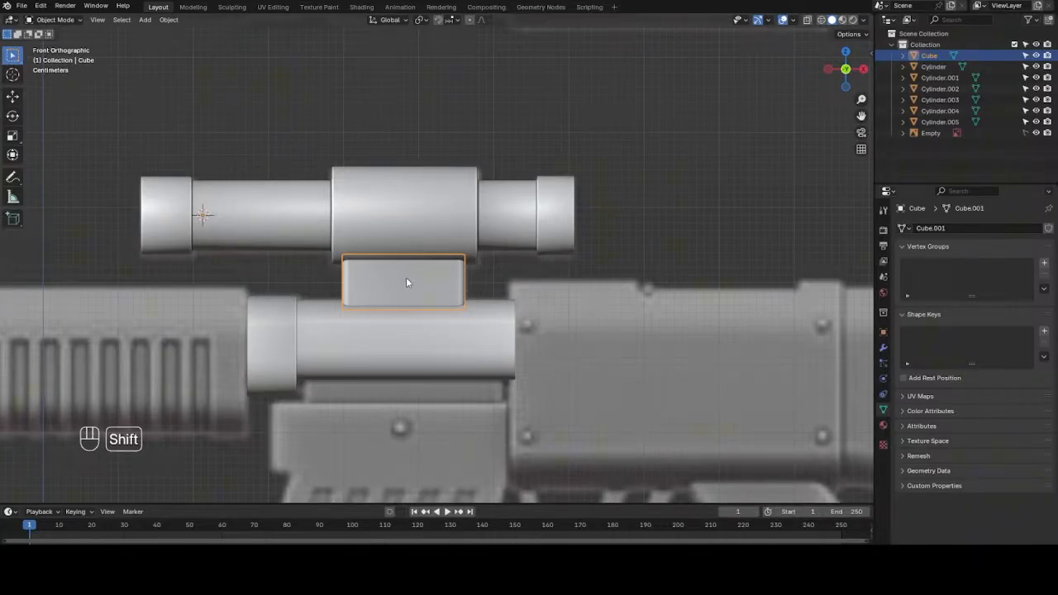
key(shift+d)
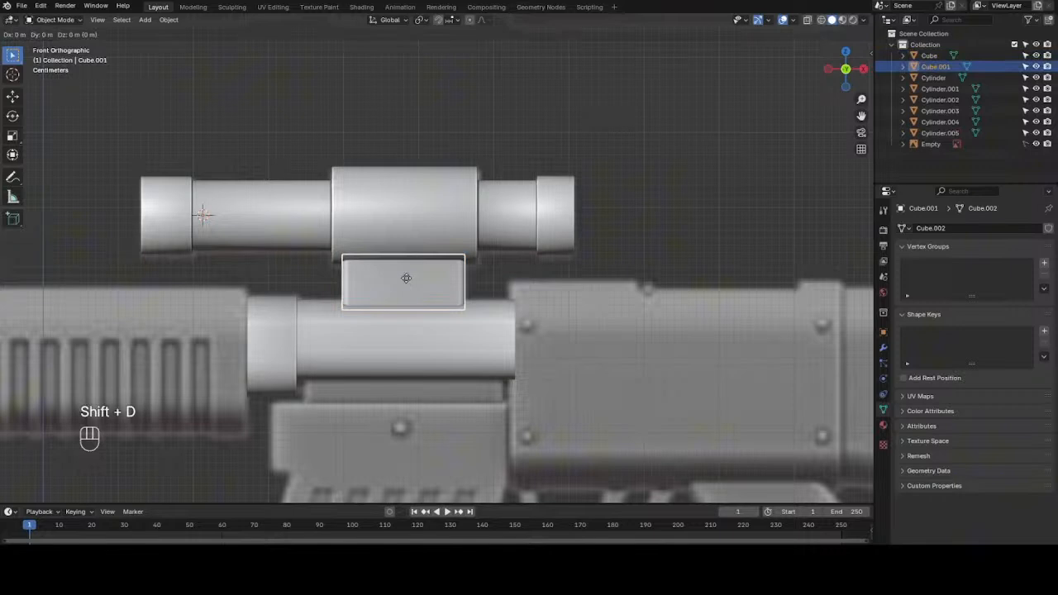
key(g)
key(z)
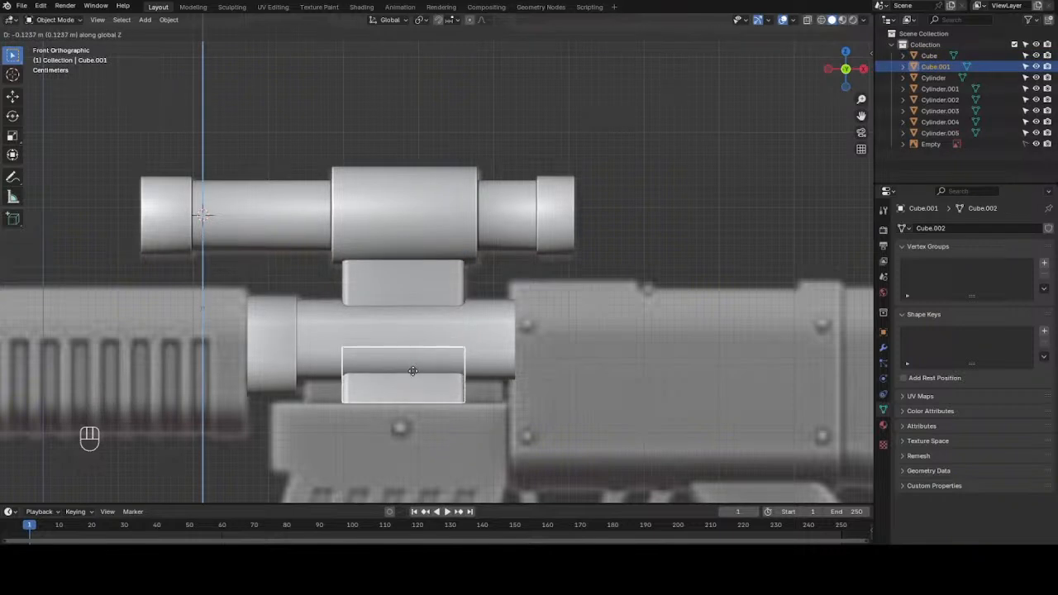
click(414, 379)
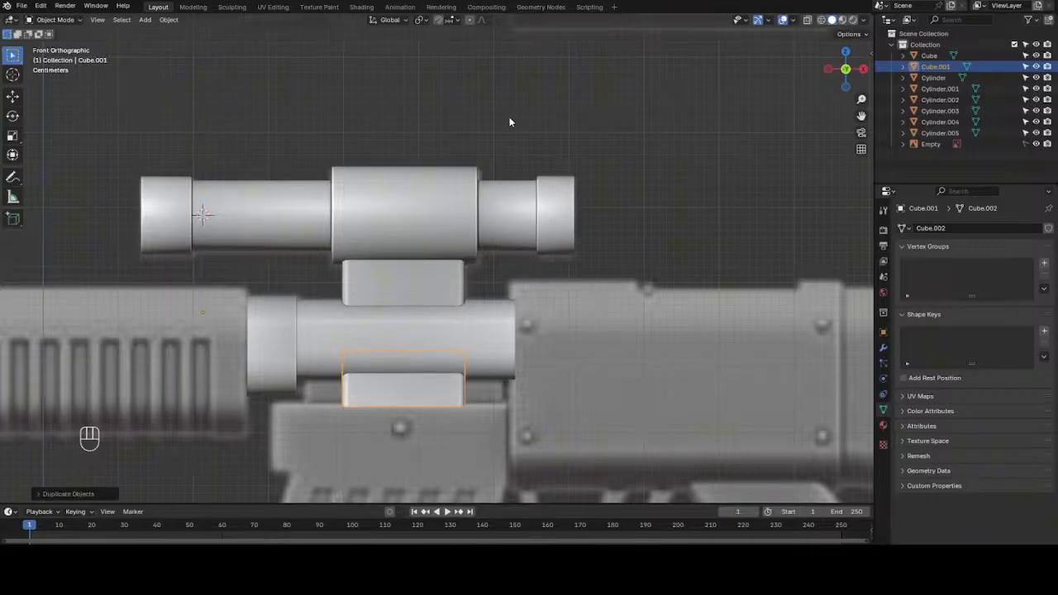
key(z)
key(4)
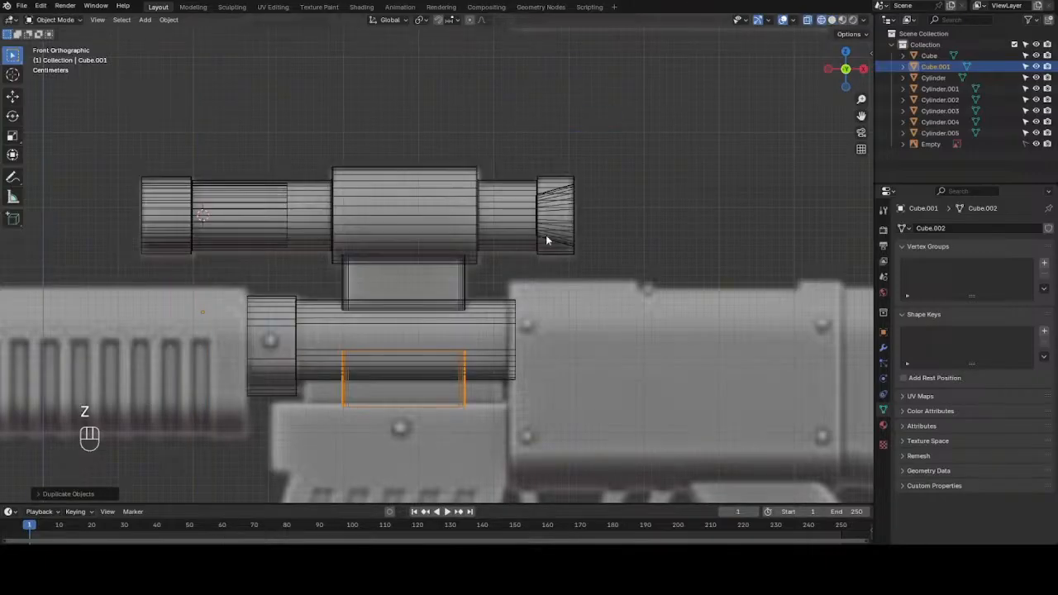
key(s)
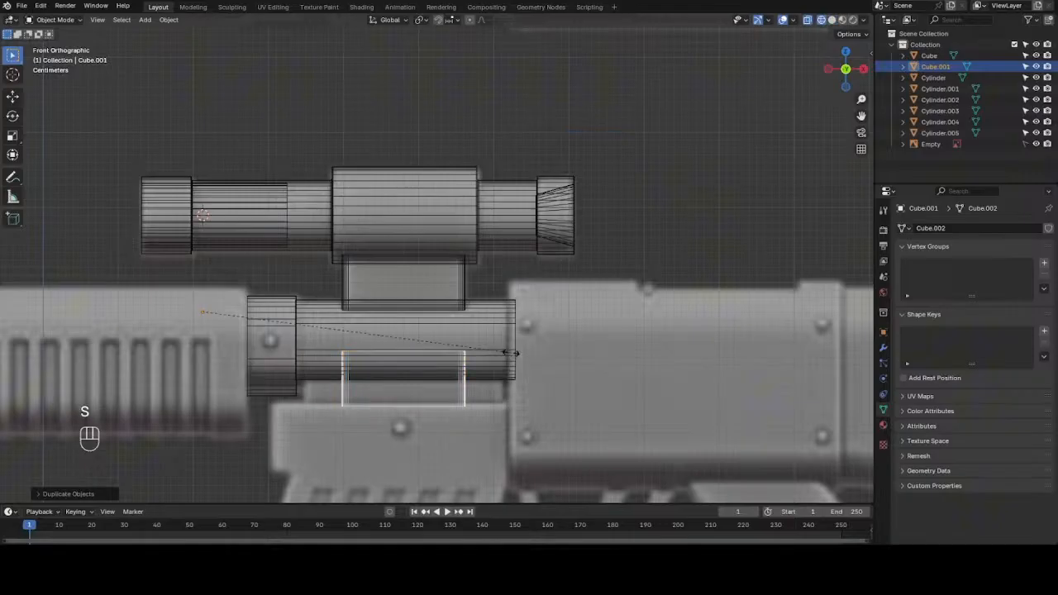
key(z)
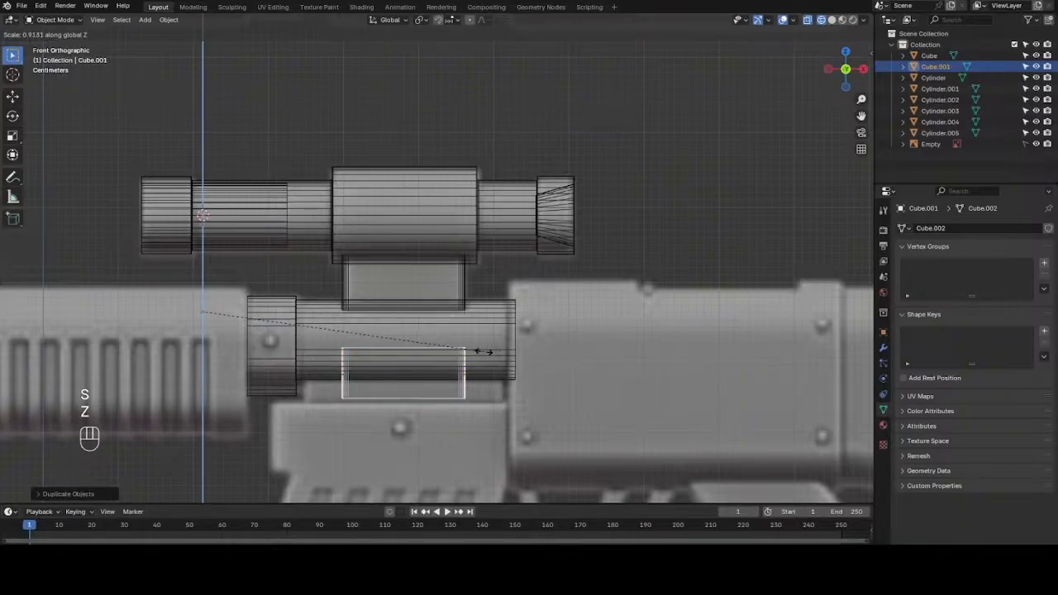
click(476, 356)
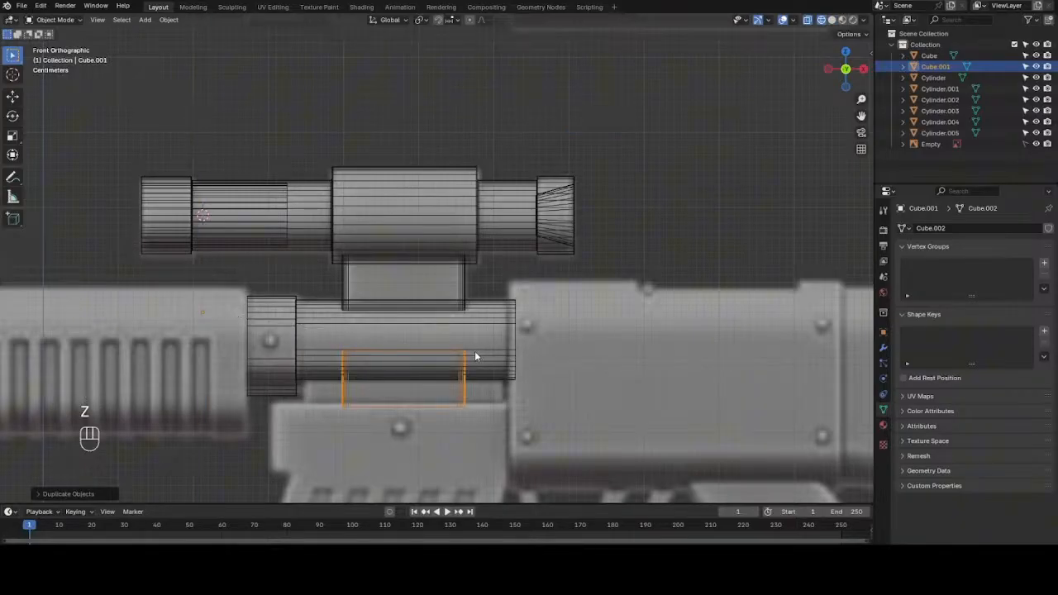
- Set the copied block's origin to its geometry and reduce its height by scaling it along Z
click(168, 19)
mouse_move(210, 47)
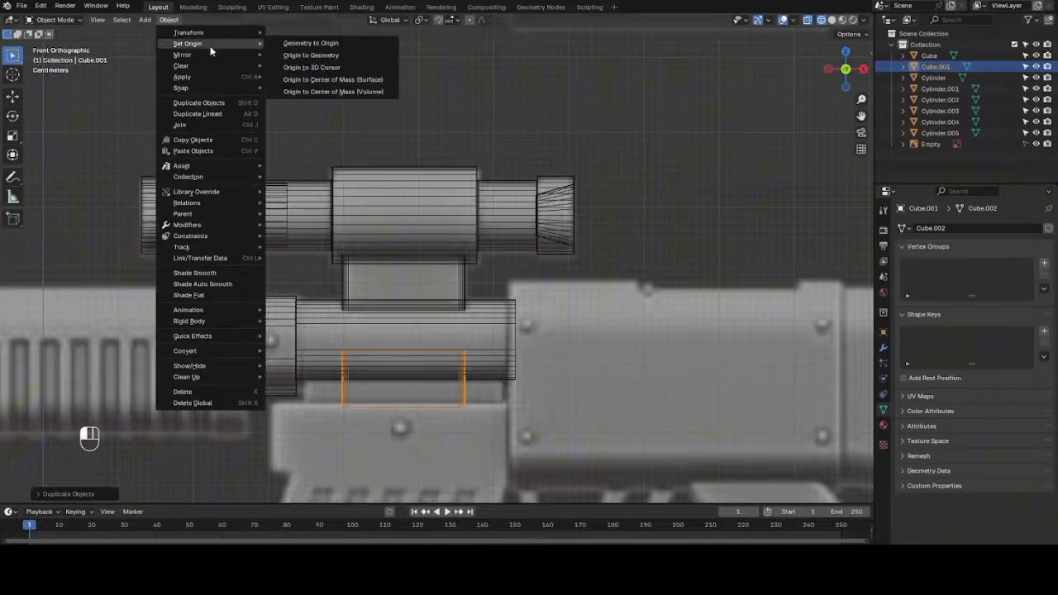
click(338, 55)
key(s)
key(z)
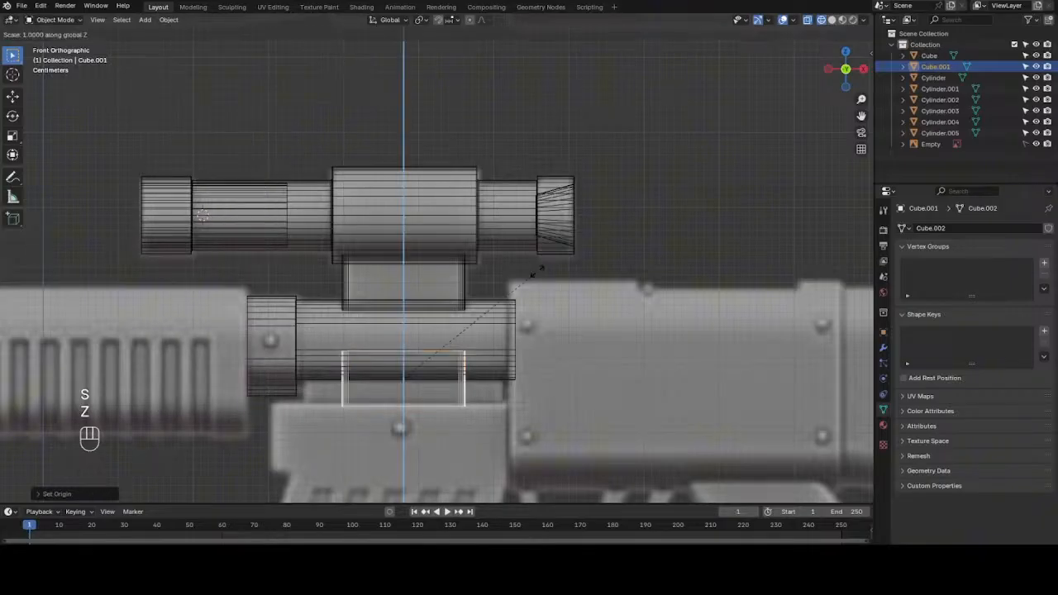
click(499, 293)
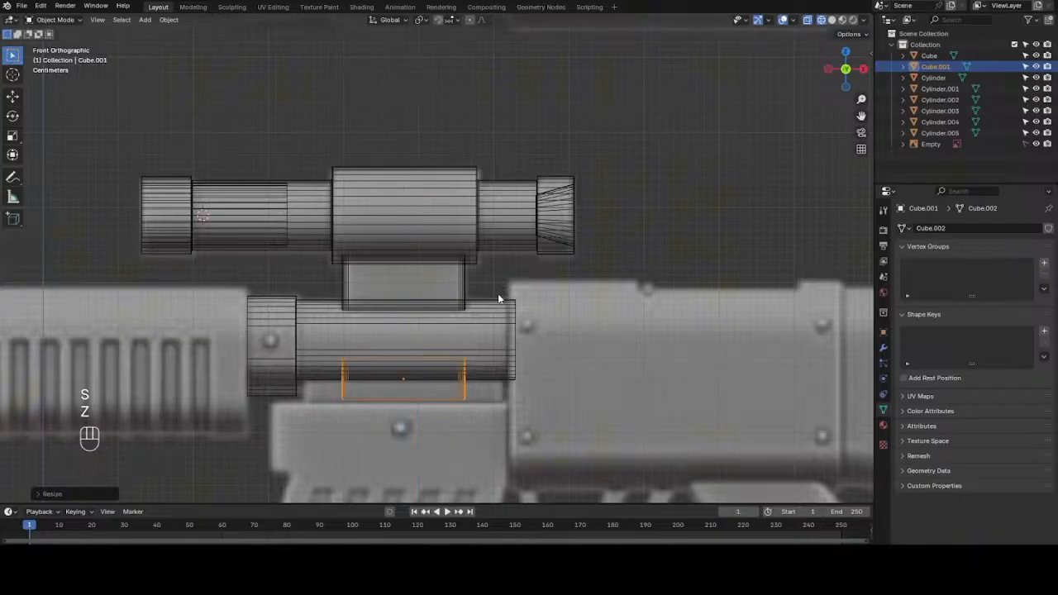
- Move the copied block down about 0.012 m along Z so it overlaps the top of the magazine housing
key(g)
key(z)
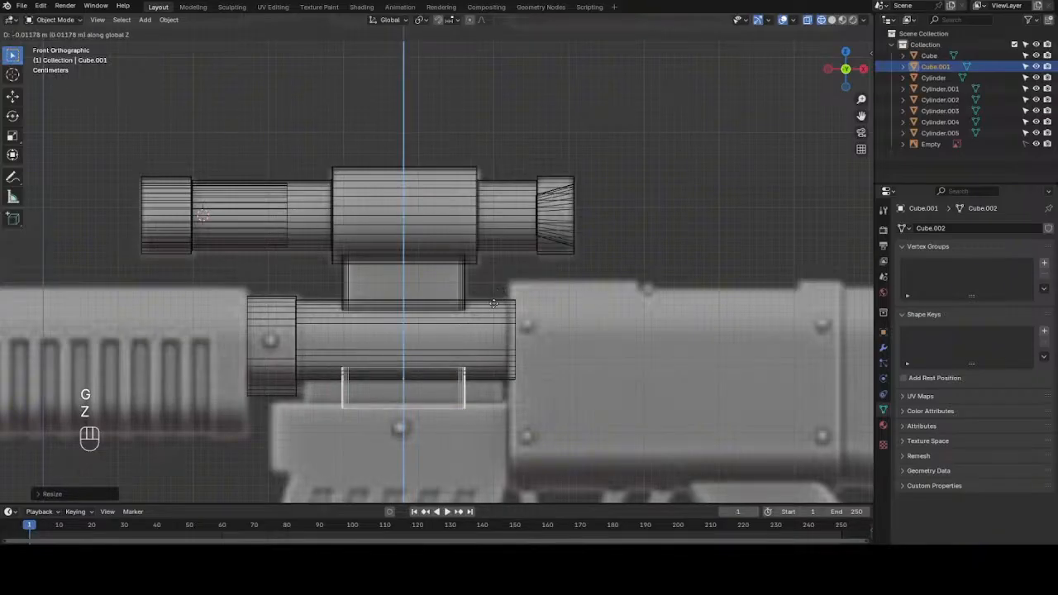
click(495, 308)
- Flatten the copied block further along Z and lower it about 0.003 m to span the gap between body cylinder and magazine housing
scroll(495, 308, up, 1)
scroll(495, 308, up, 3)
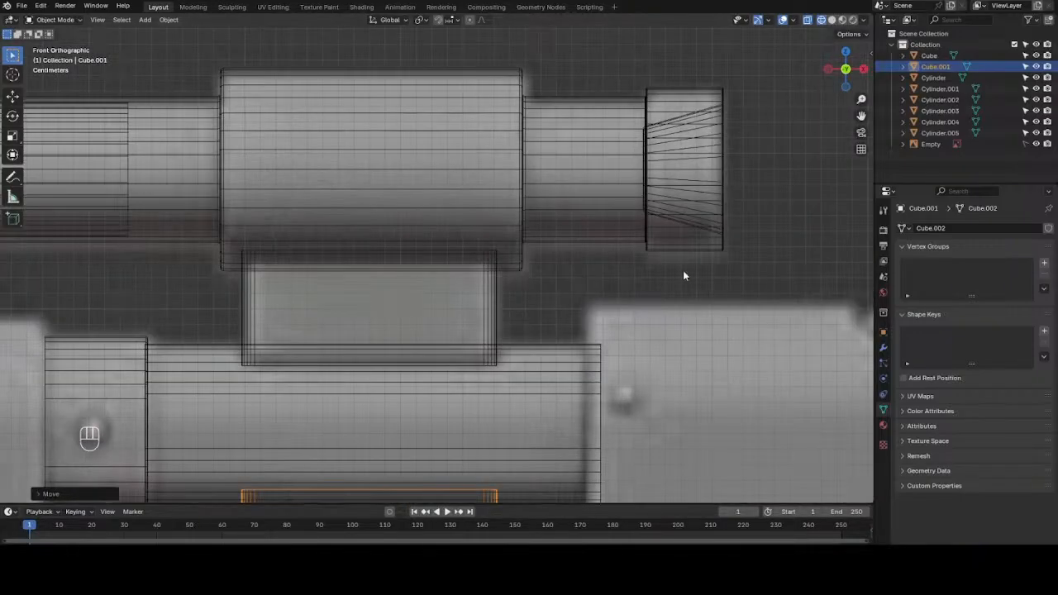
drag(860, 115, 928, 54)
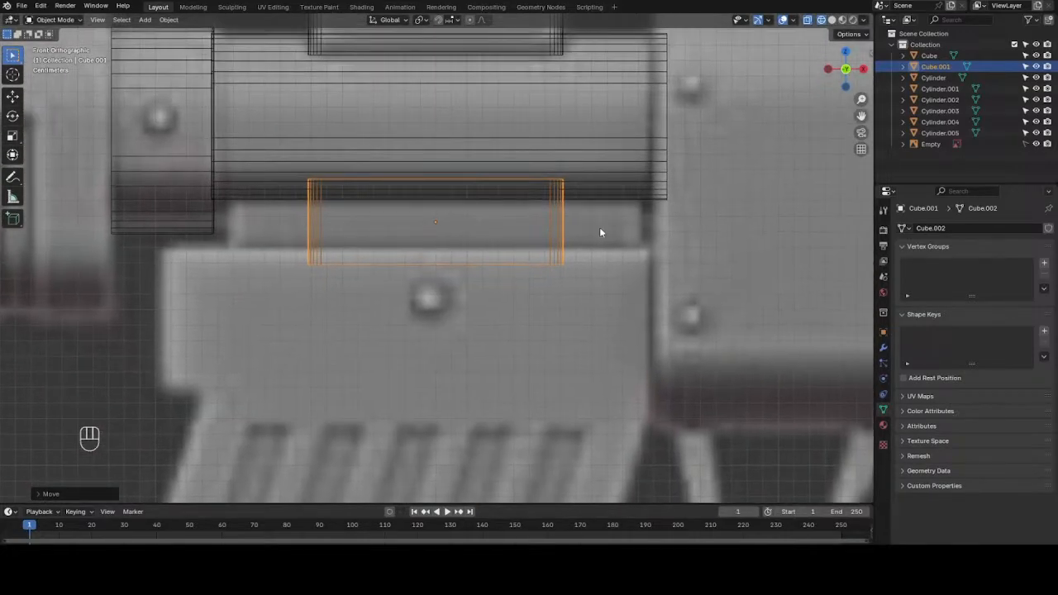
key(s)
key(z)
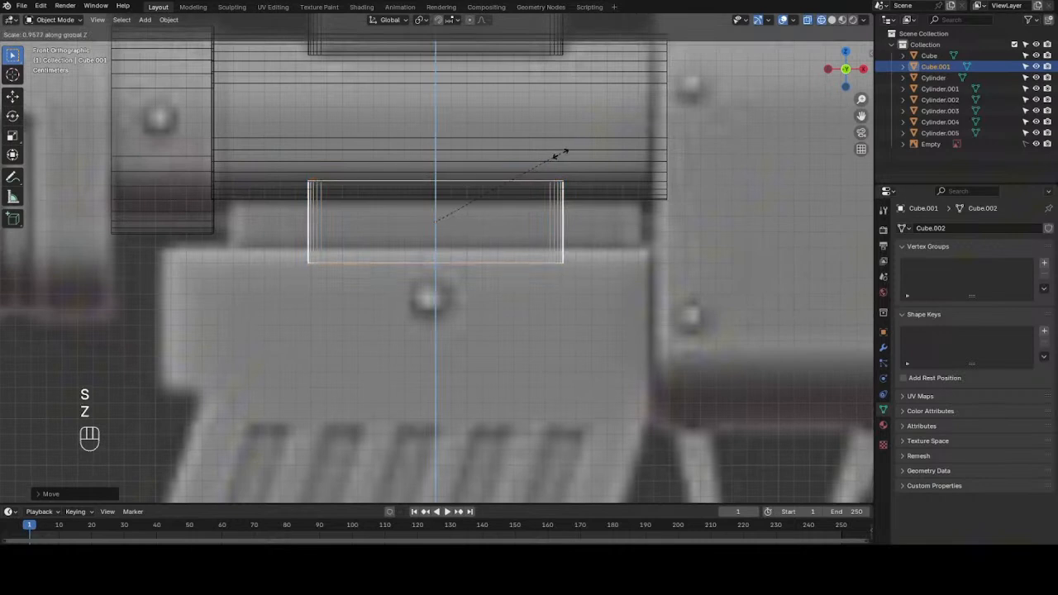
click(537, 167)
key(g)
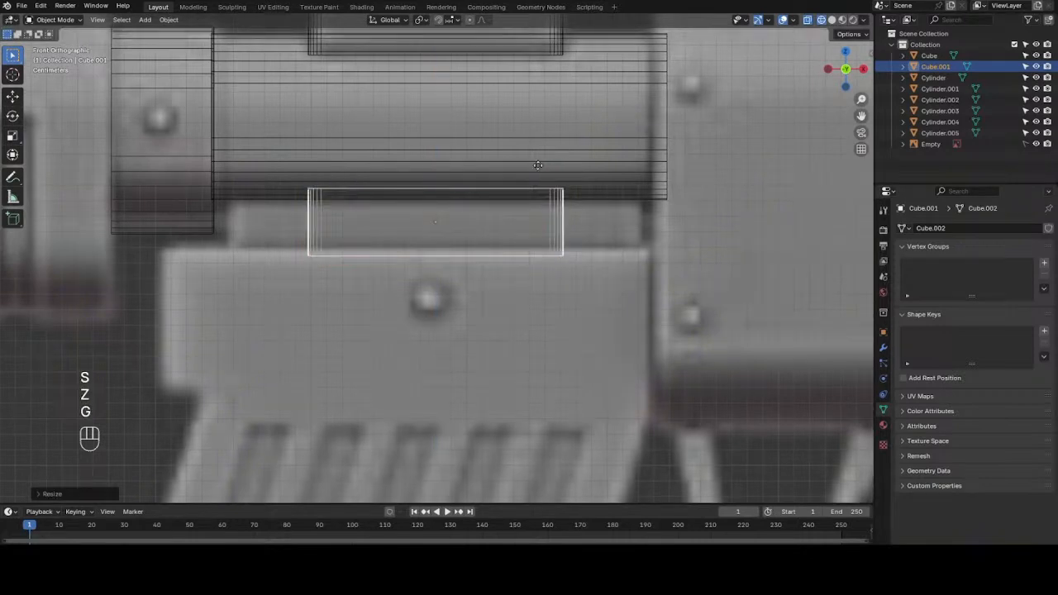
key(z)
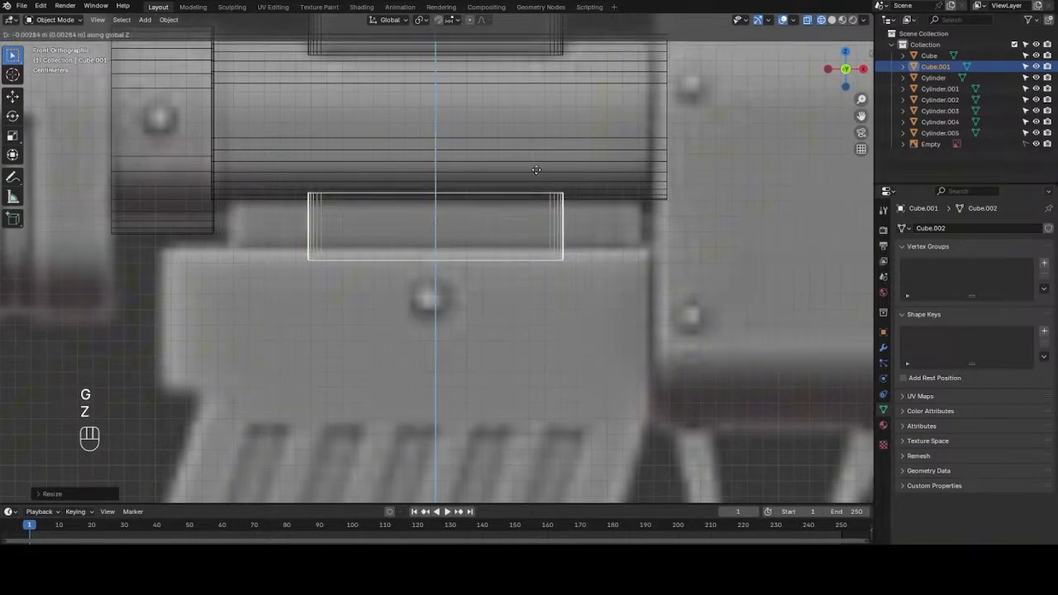
click(536, 169)
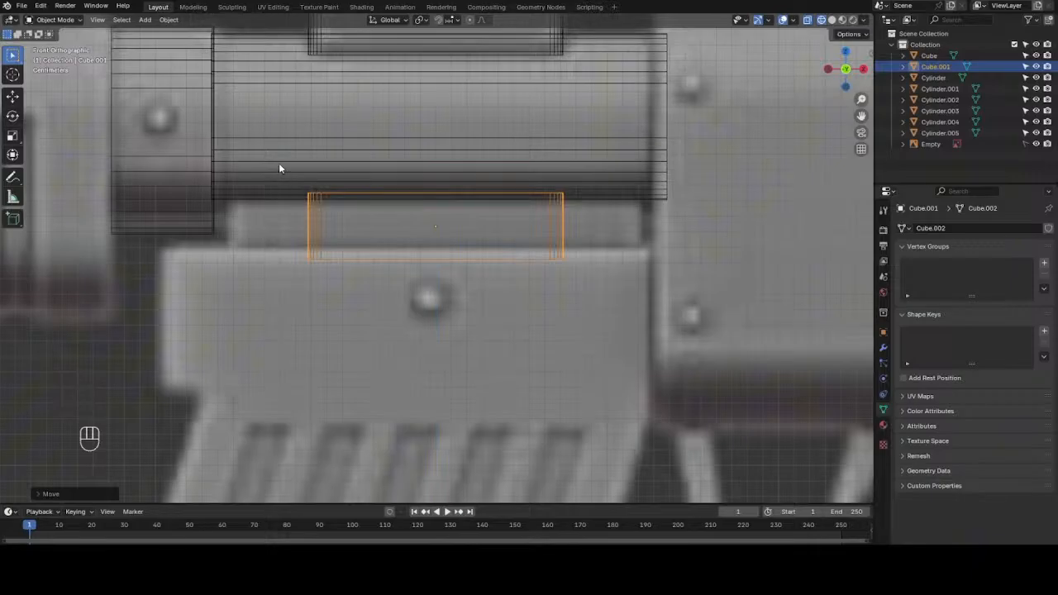
- Extend the spacer block's muzzle-side end along X to the matching spacer edge in the reference image
key(1)
key(Tab)
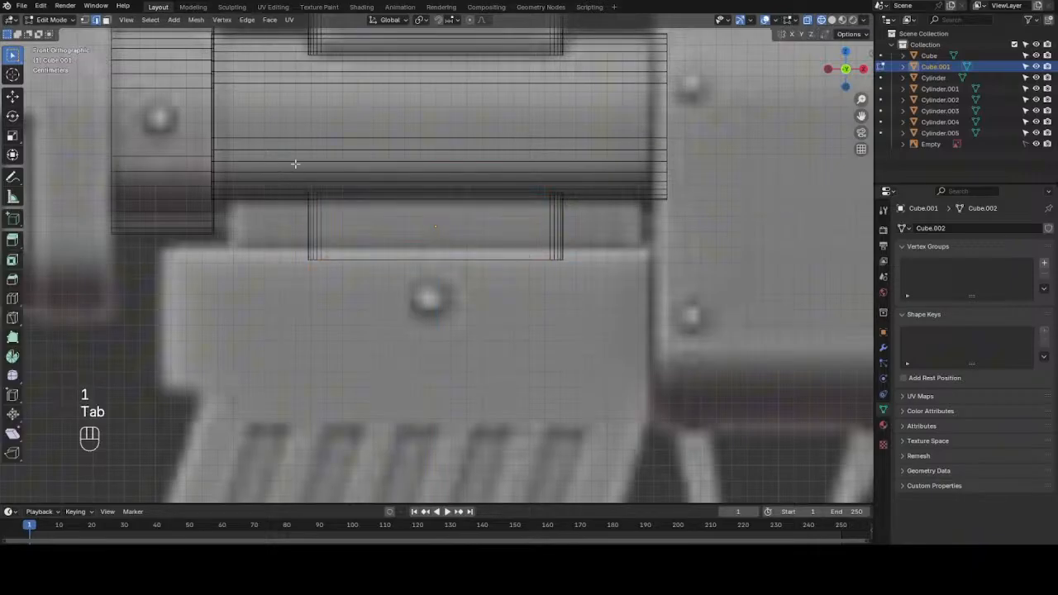
key(1)
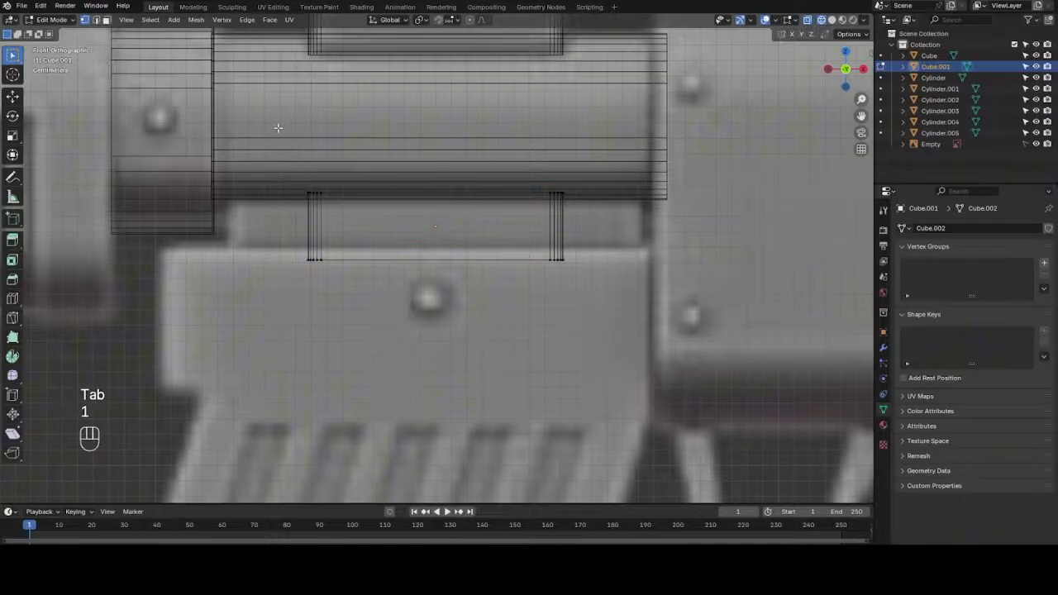
drag(278, 127, 352, 330)
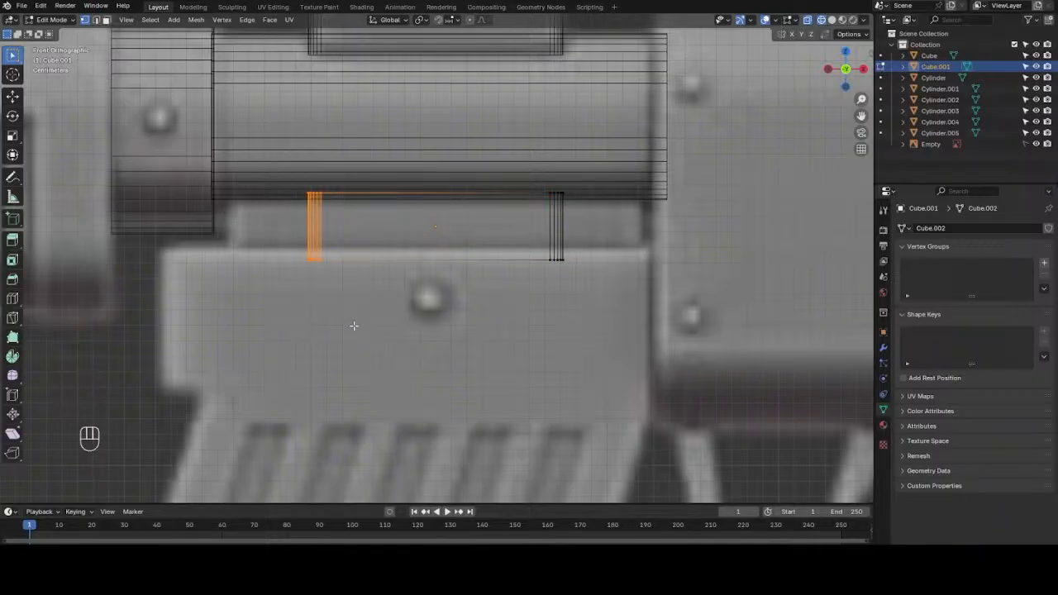
key(g)
key(x)
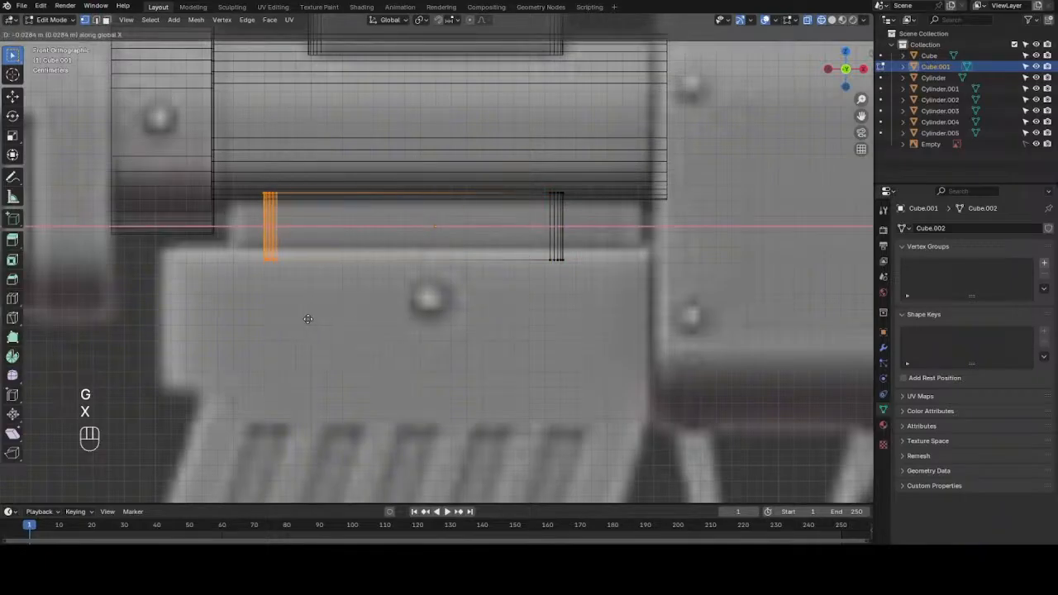
click(272, 323)
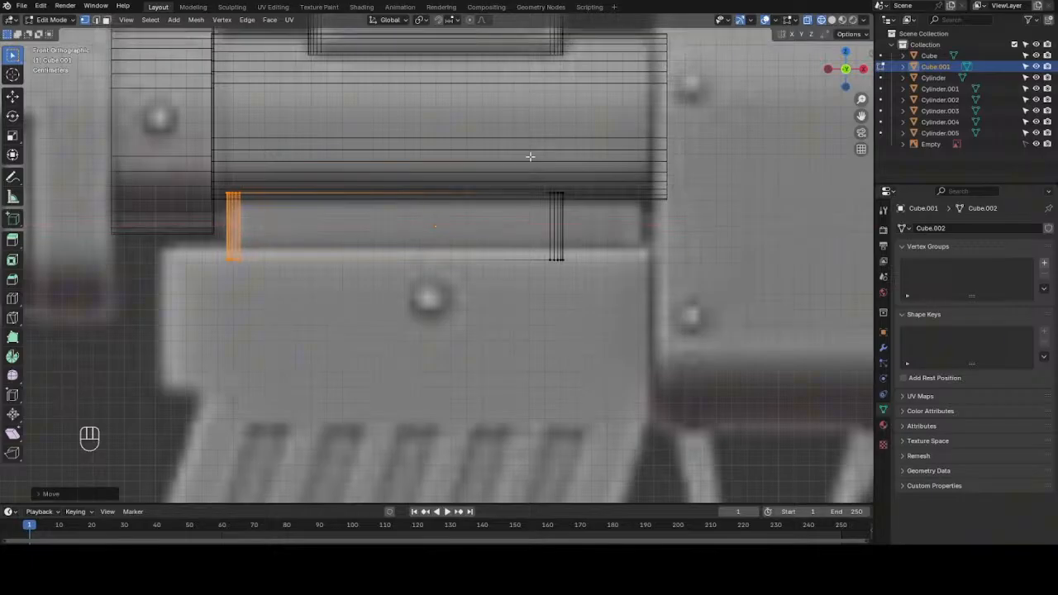
- Extend the spacer's rear end along X to its reference edge, then return to solid shading and deselect it in Object Mode
drag(530, 154, 580, 322)
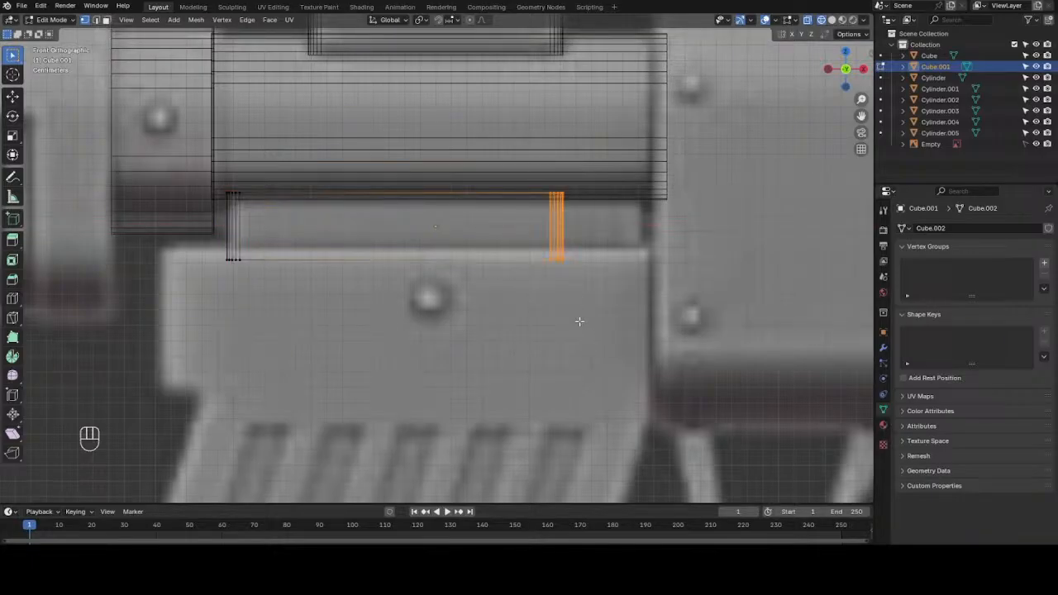
key(g)
key(x)
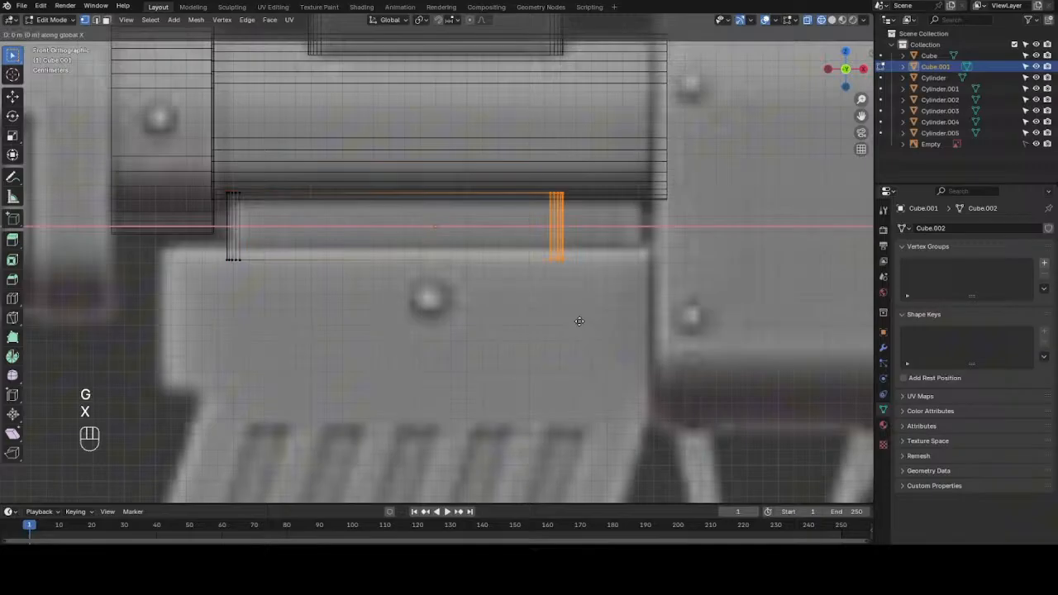
click(660, 343)
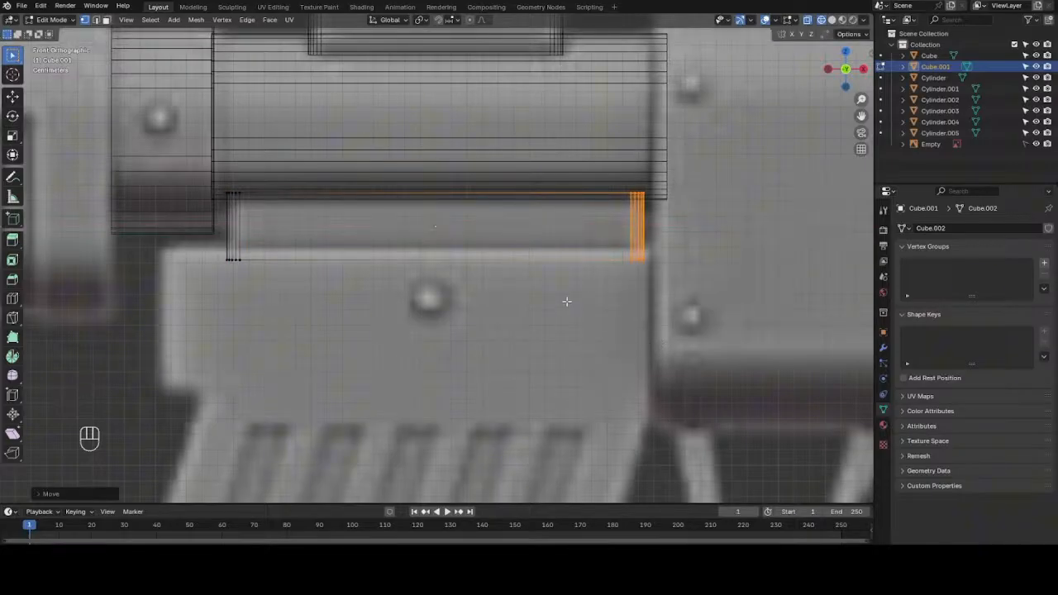
key(z)
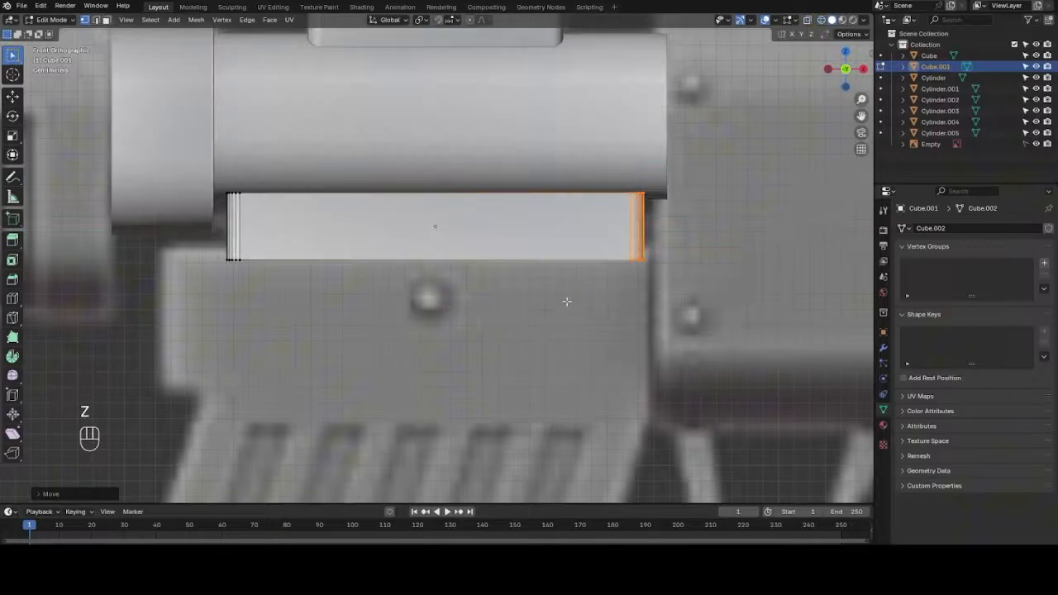
scroll(566, 301, down, 6)
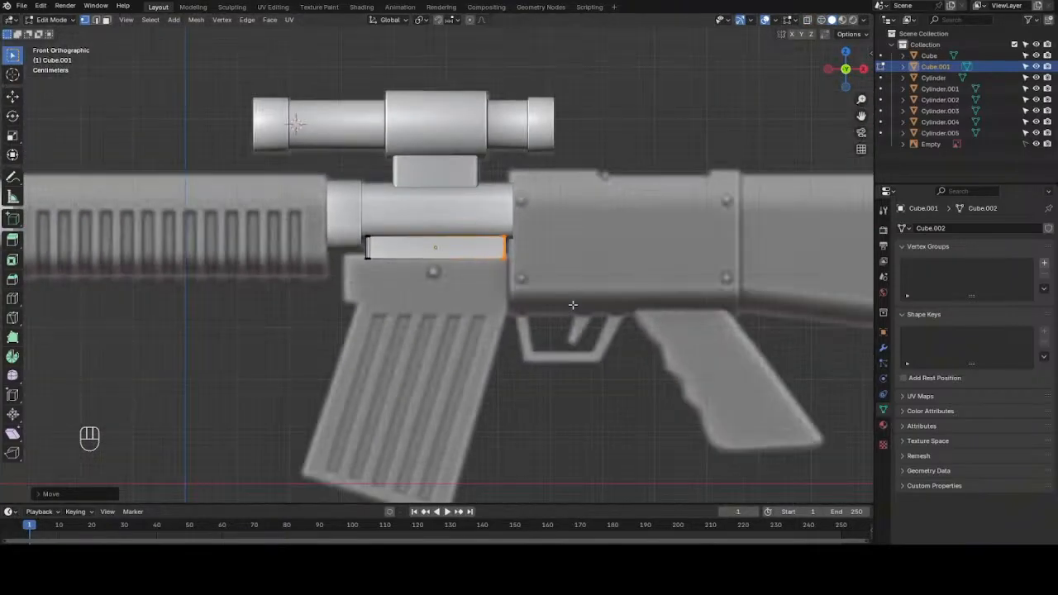
click(643, 114)
key(Tab)
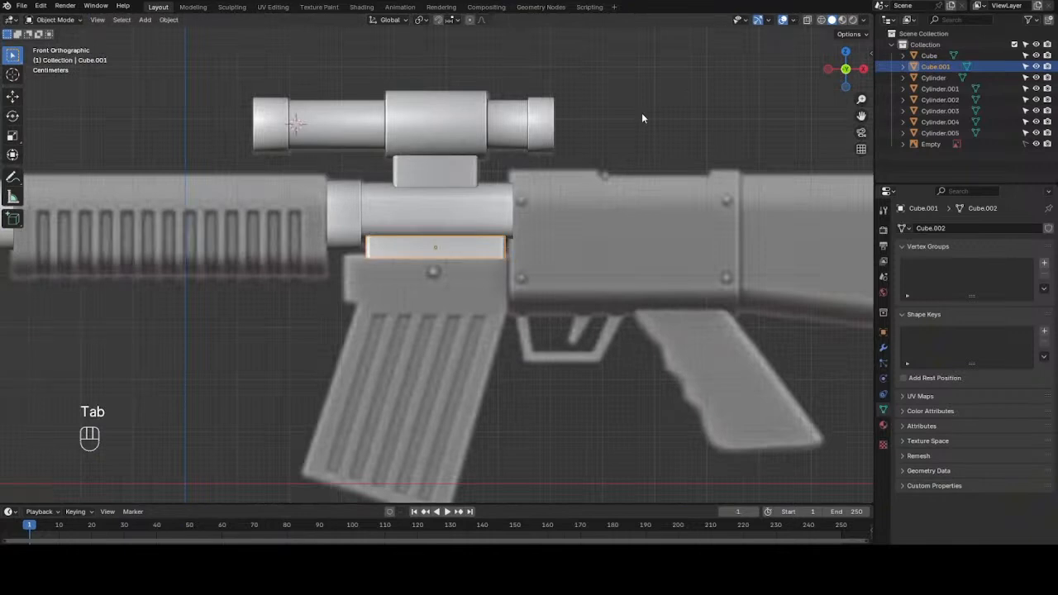
click(641, 113)
- Open the collar cylinder at the handguard's front end for mesh editing in edge select mode
scroll(643, 113, down, 3)
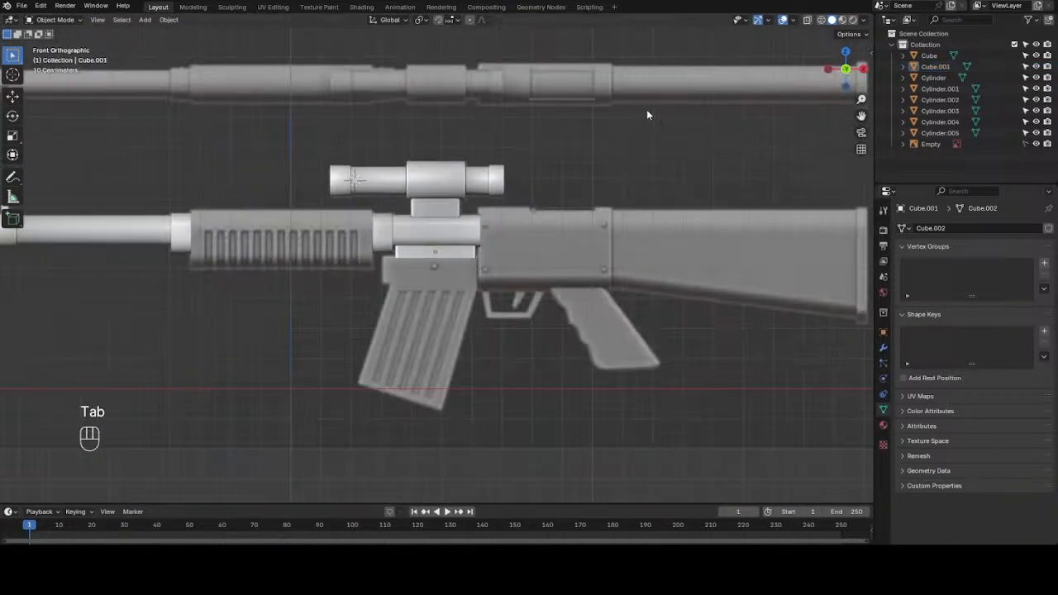
scroll(611, 139, down, 1)
scroll(610, 141, up, 4)
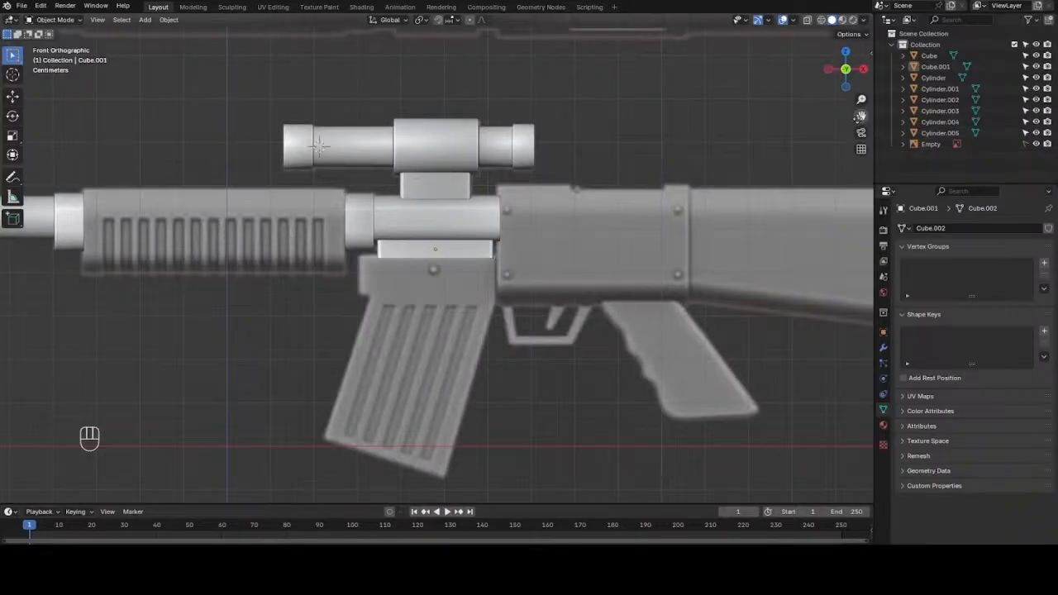
drag(861, 116, 273, 152)
scroll(430, 214, up, 2)
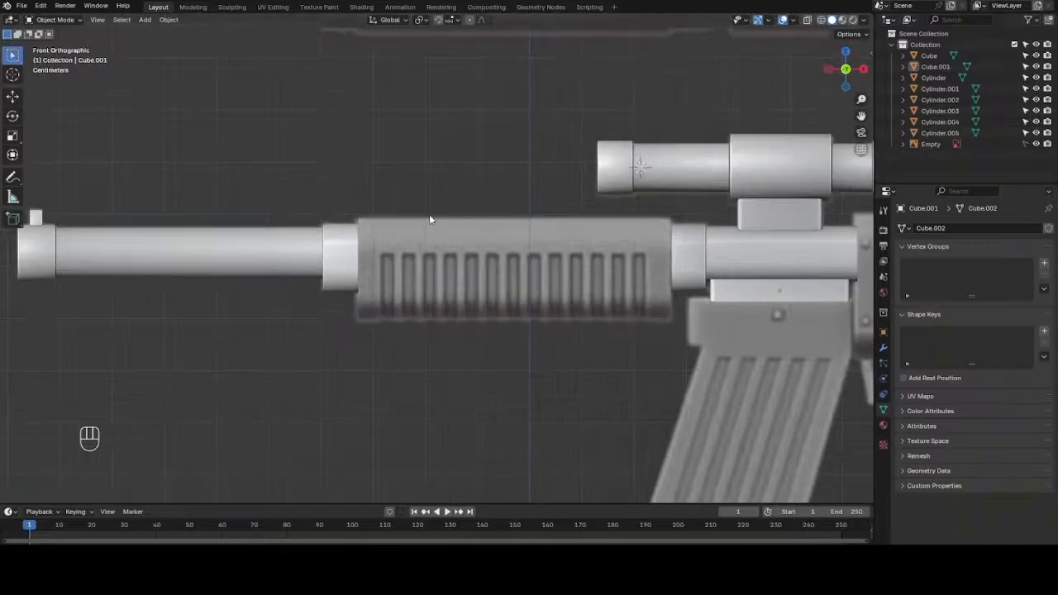
scroll(430, 213, down, 2)
scroll(431, 215, up, 3)
scroll(430, 215, up, 1)
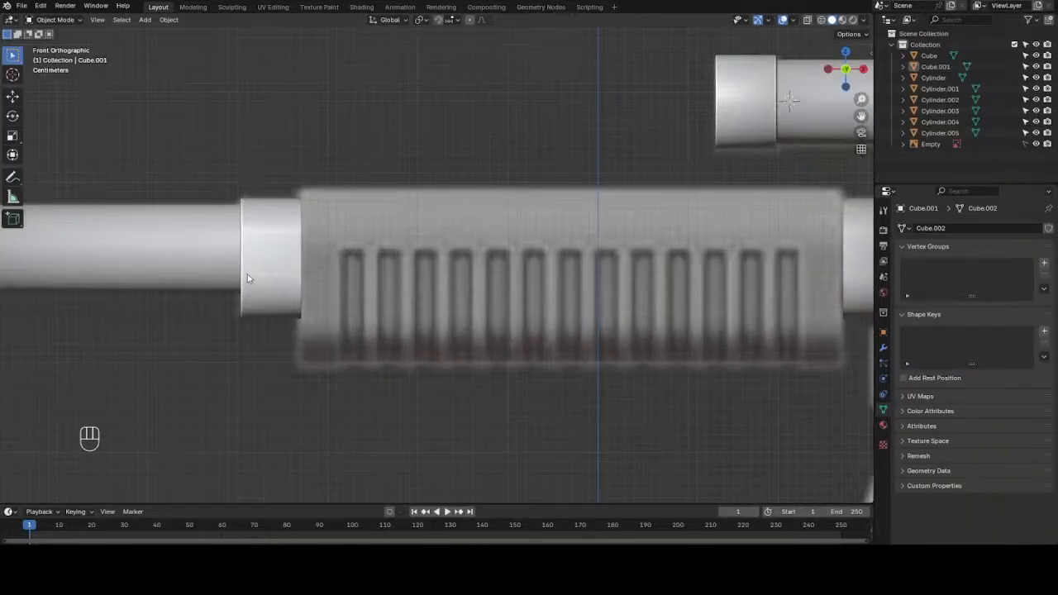
click(258, 264)
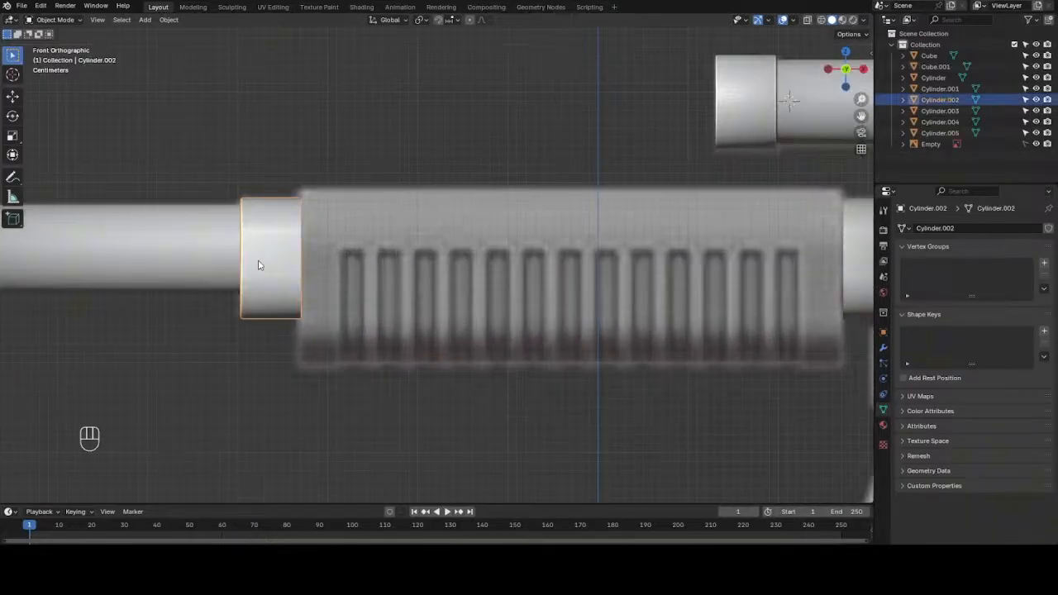
key(Tab)
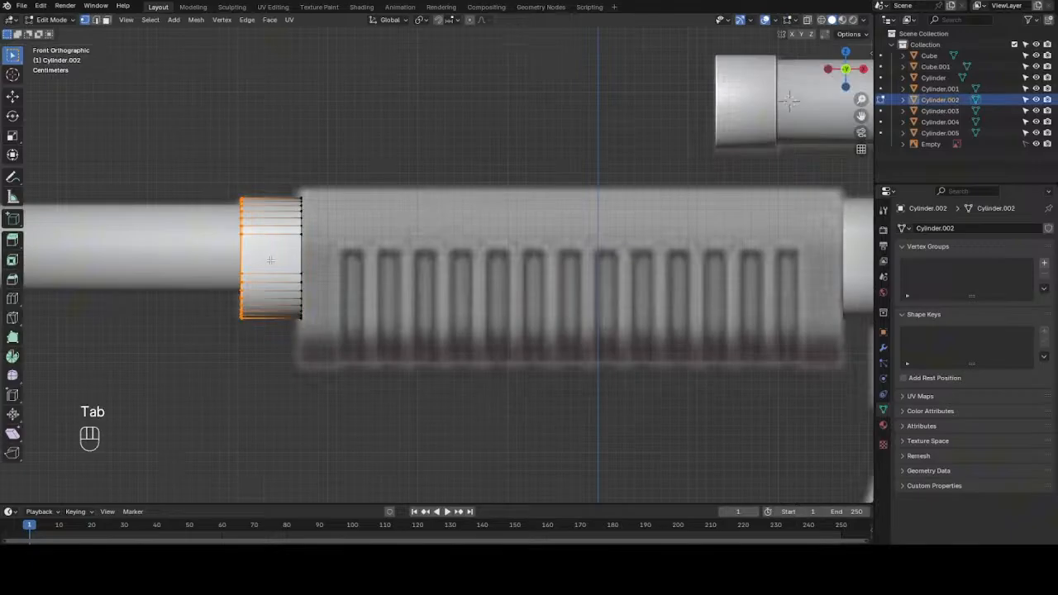
key(2)
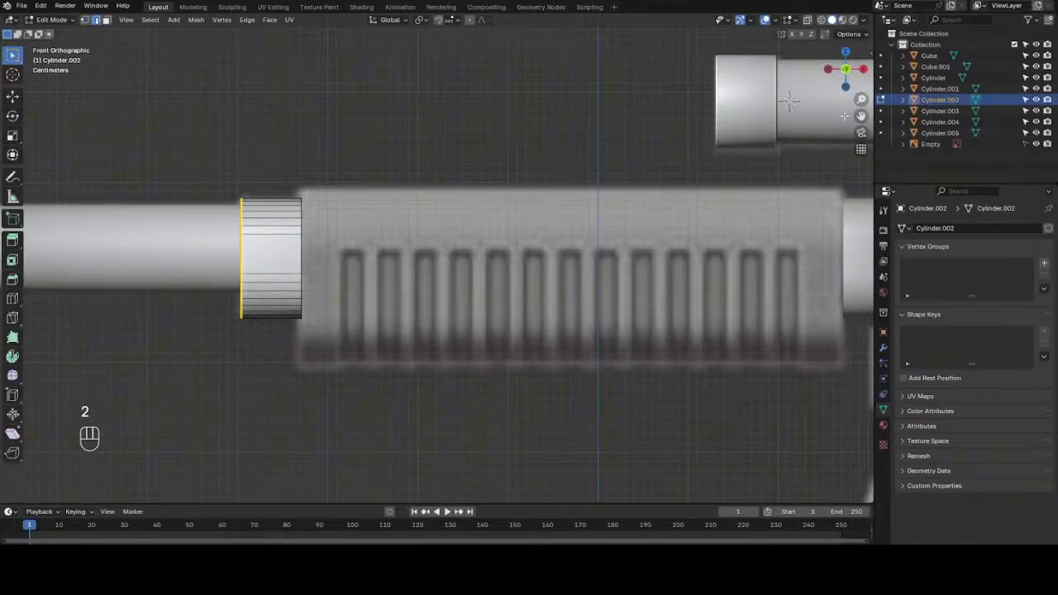
- Duplicate the edge loop of the collar's open rim and move the copy about 0.057 m along X toward the handguard
mouse_move(854, 64)
mouse_down()
mouse_move(832, 73)
mouse_move(843, 69)
mouse_up()
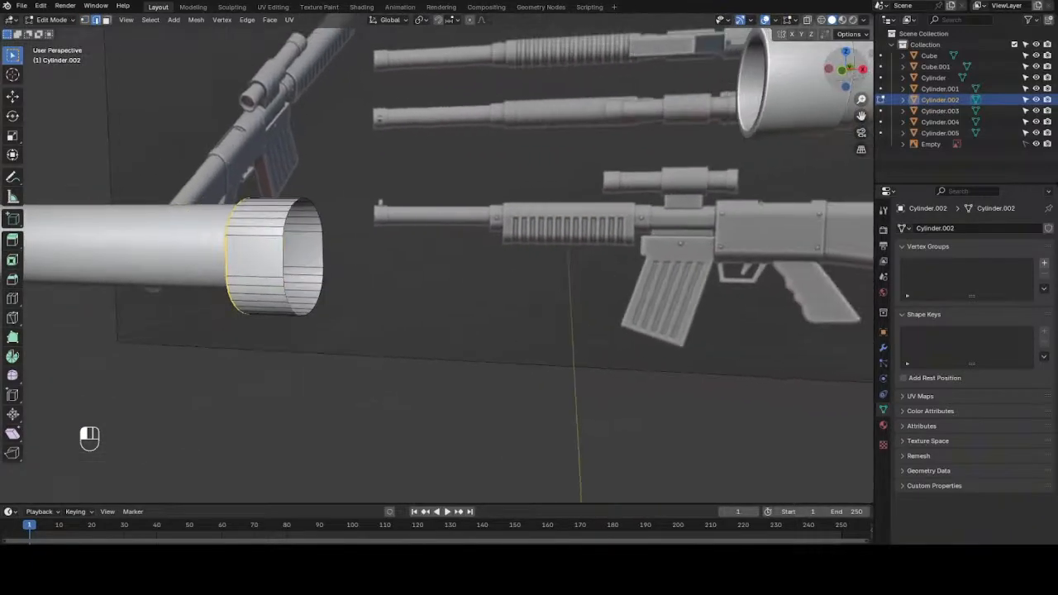
scroll(239, 240, up, 5)
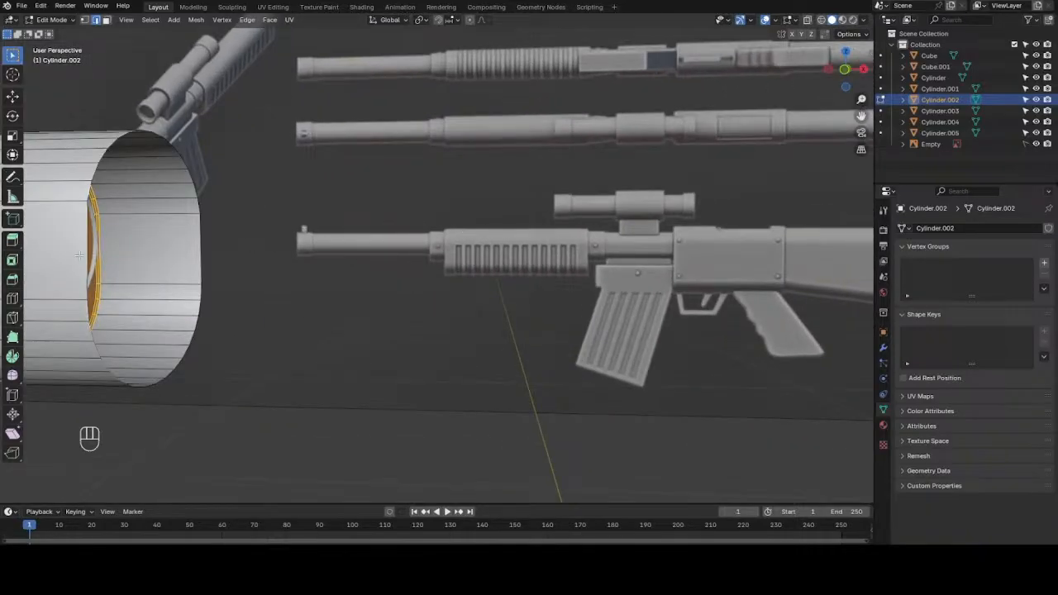
click(87, 259)
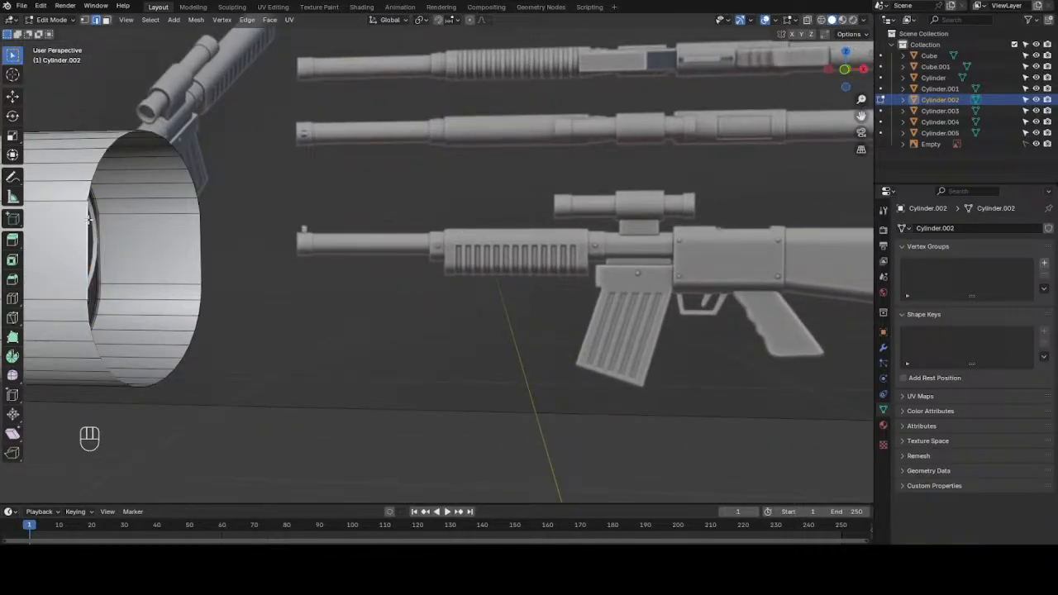
alt+shift+click(89, 188)
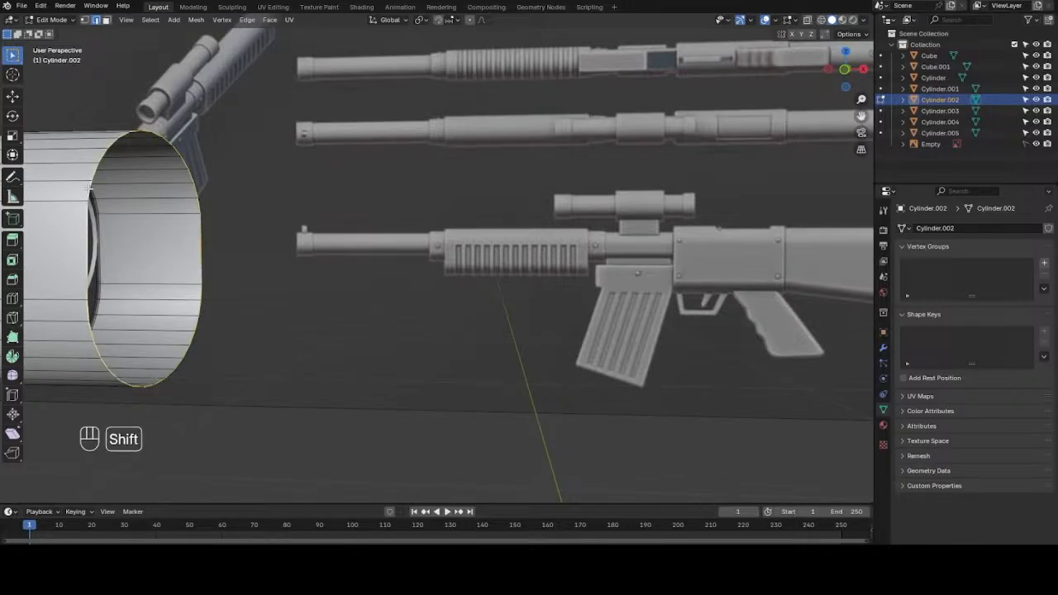
key(shift+d)
right_click(221, 174)
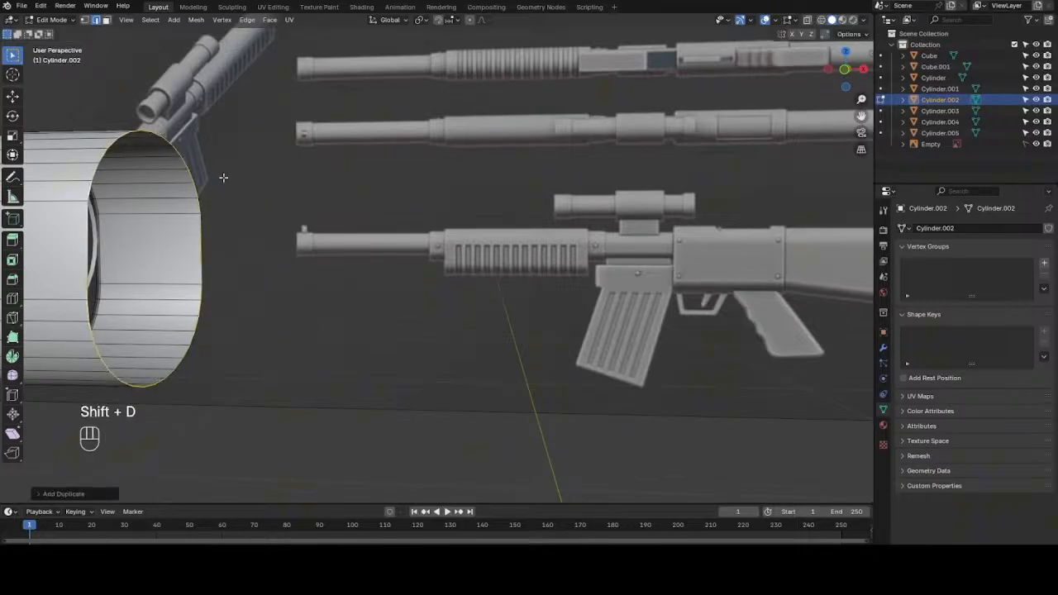
key(g)
key(x)
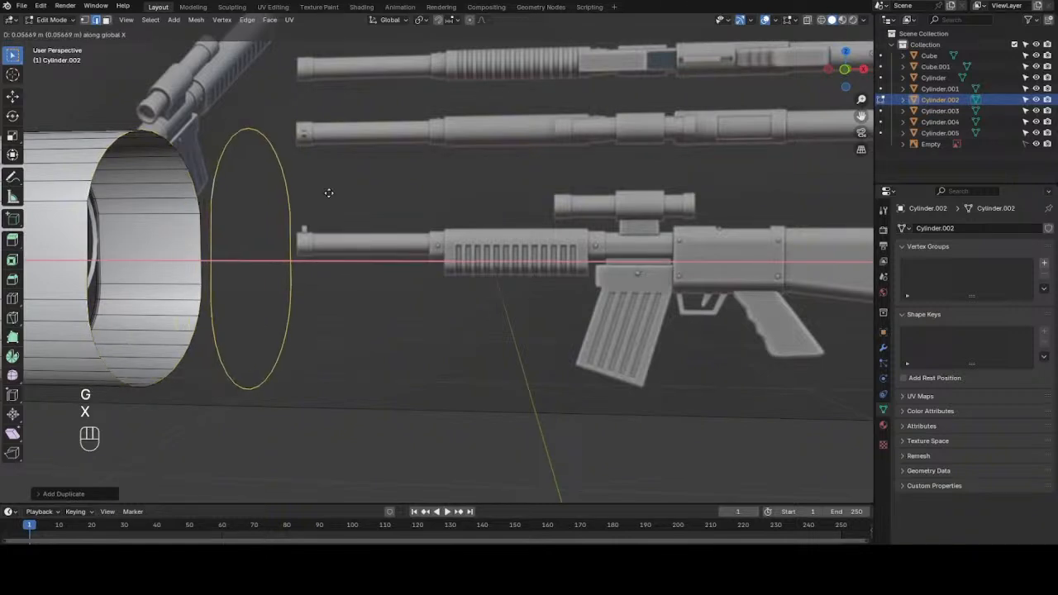
click(329, 191)
- Separate the duplicated edge loop into its own object and select all of its geometry in Edit Mode
key(p)
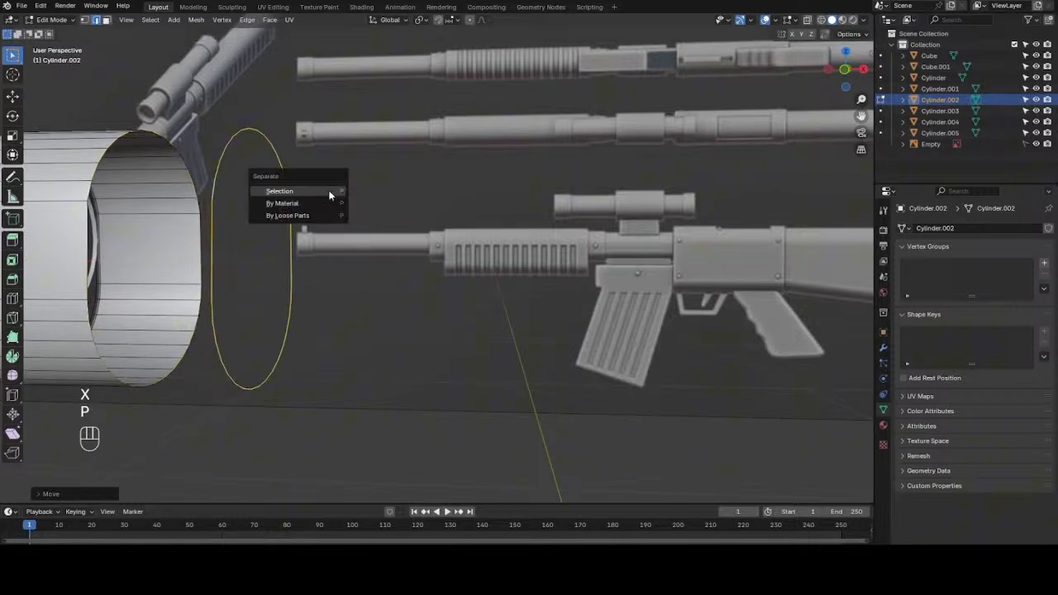
click(329, 191)
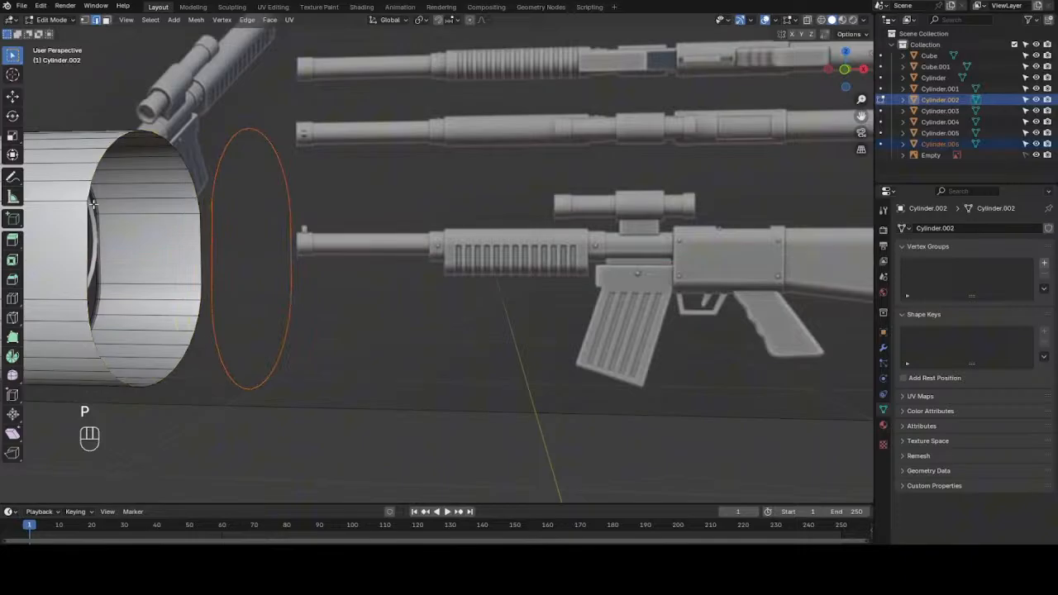
key(Tab)
click(222, 159)
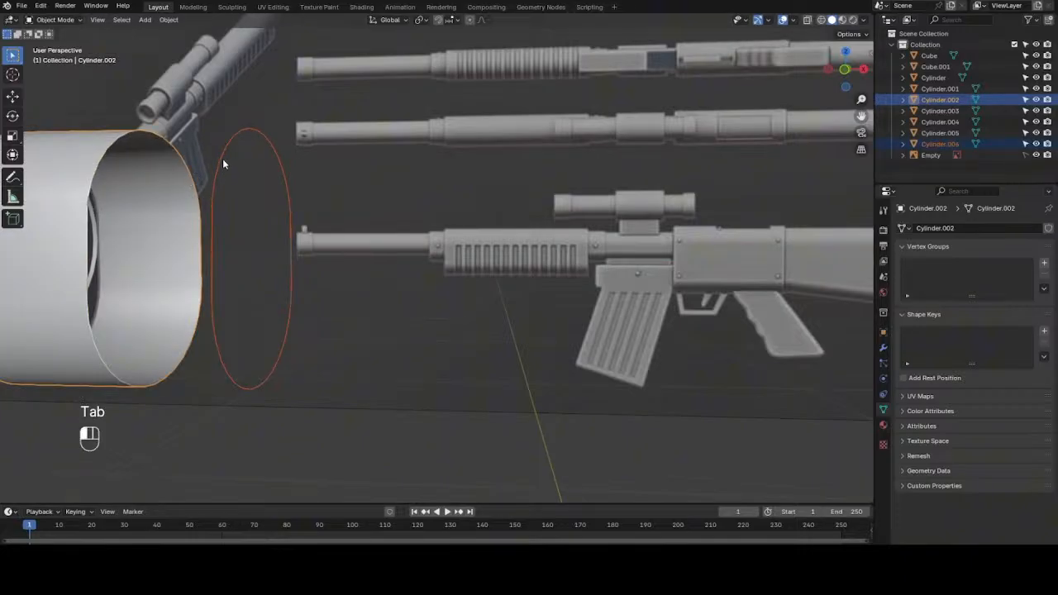
key(Tab)
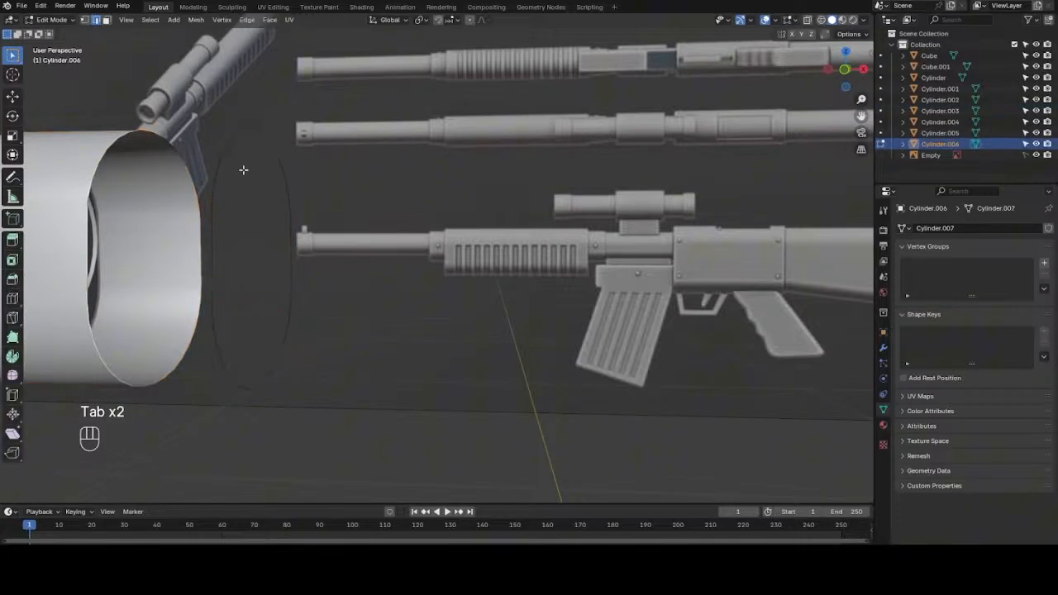
key(a)
- In front view, move the separated loop back about 0.061 m along X to the handguard's front edge
key(KP_1)
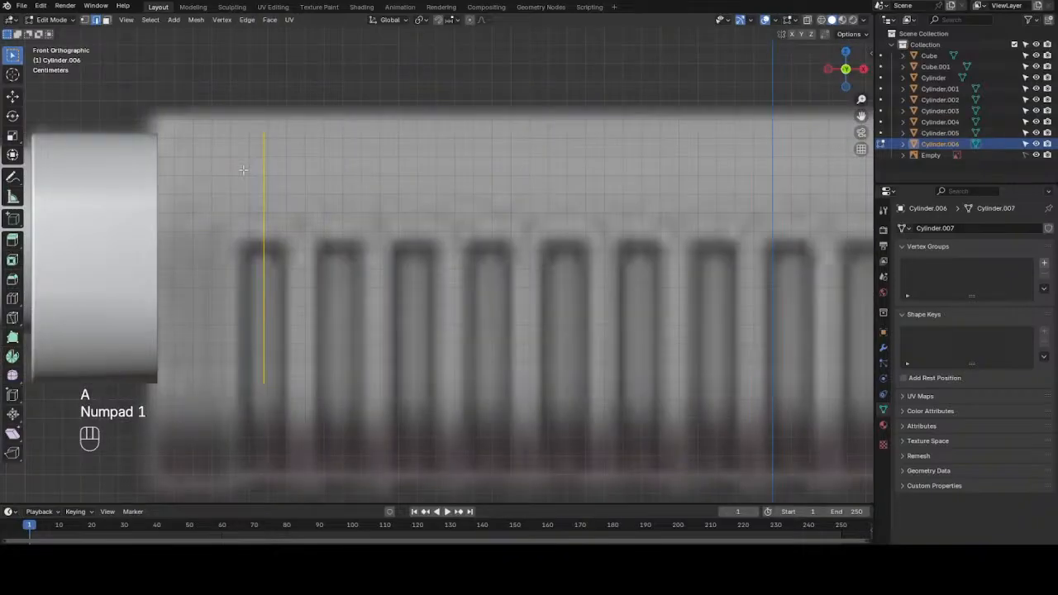
scroll(243, 169, down, 3)
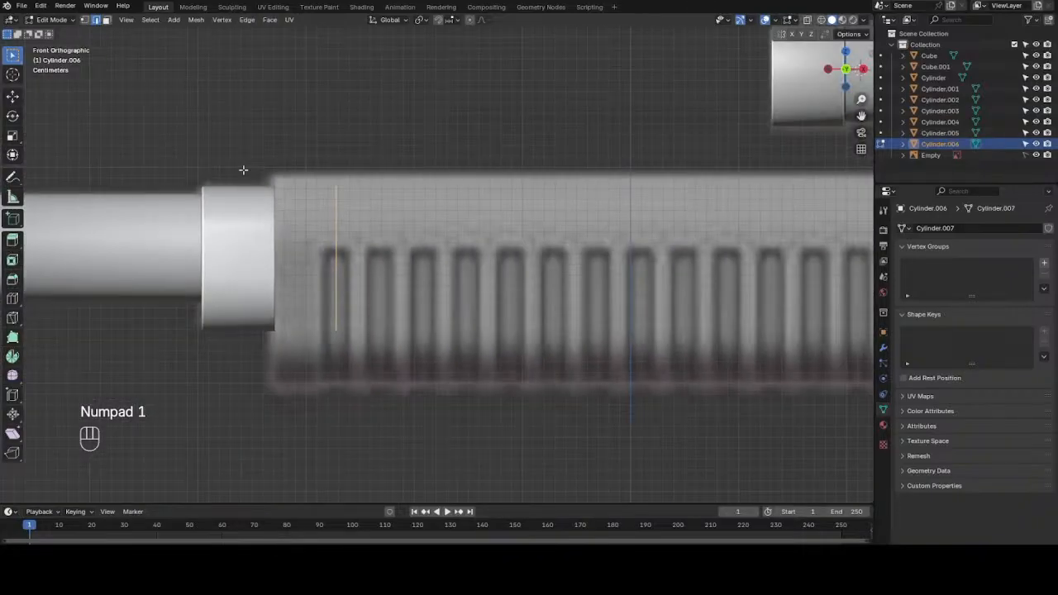
key(g)
key(x)
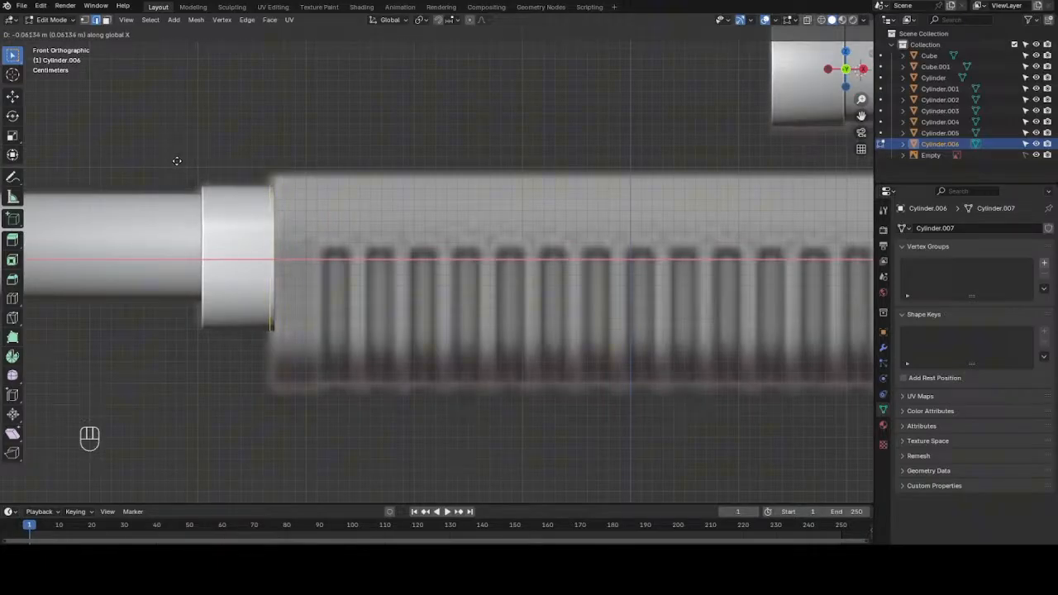
click(177, 160)
- In vertex mode with wireframe display, raise the loop's upper vertices along Z to the handguard's upper edge in the reference
scroll(263, 147, up, 1)
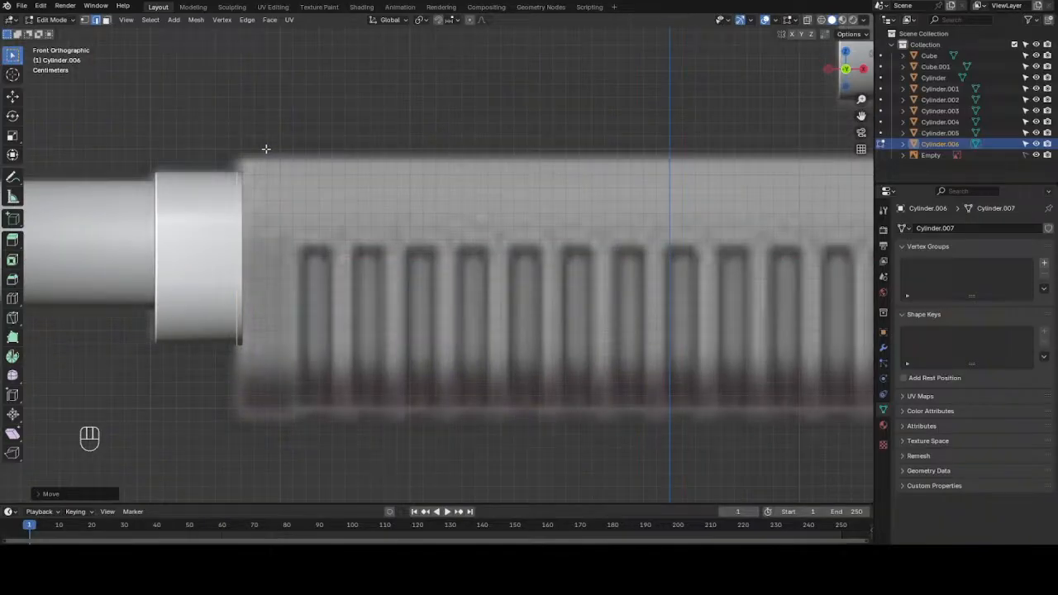
scroll(278, 159, up, 1)
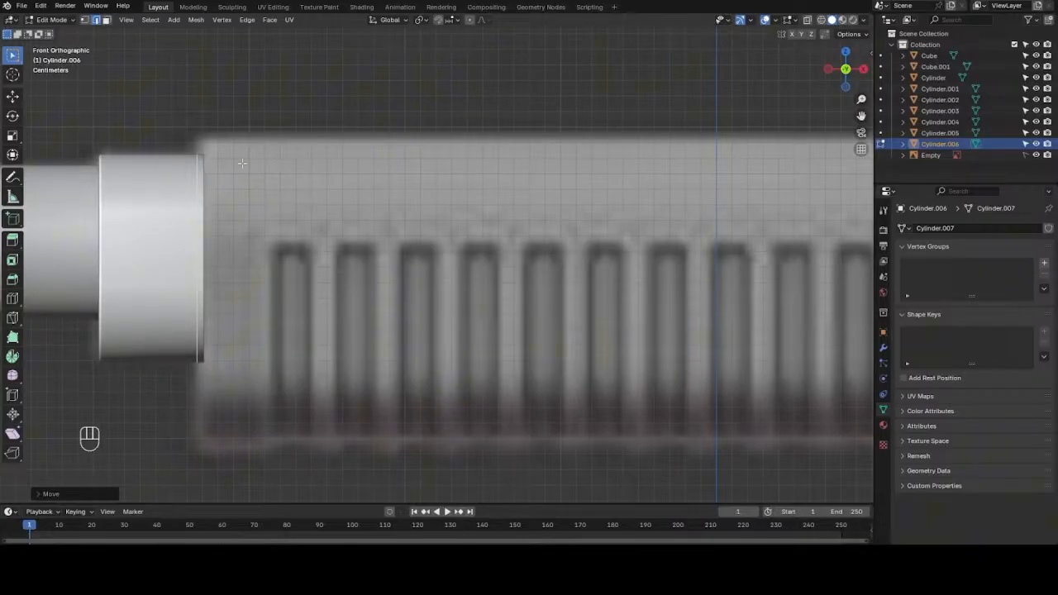
key(1)
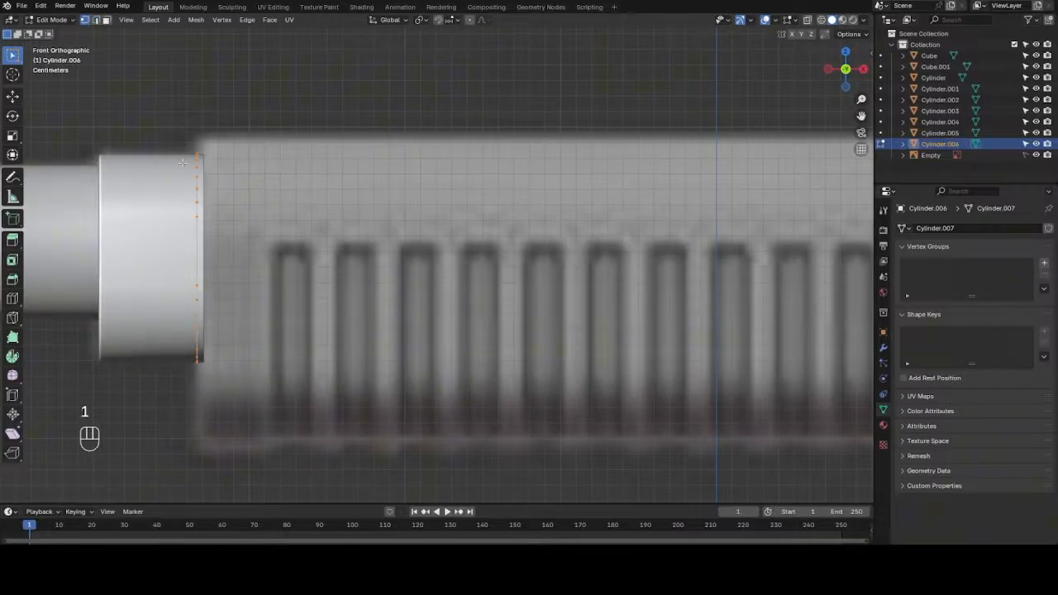
drag(164, 124, 269, 236)
key(shift+z)
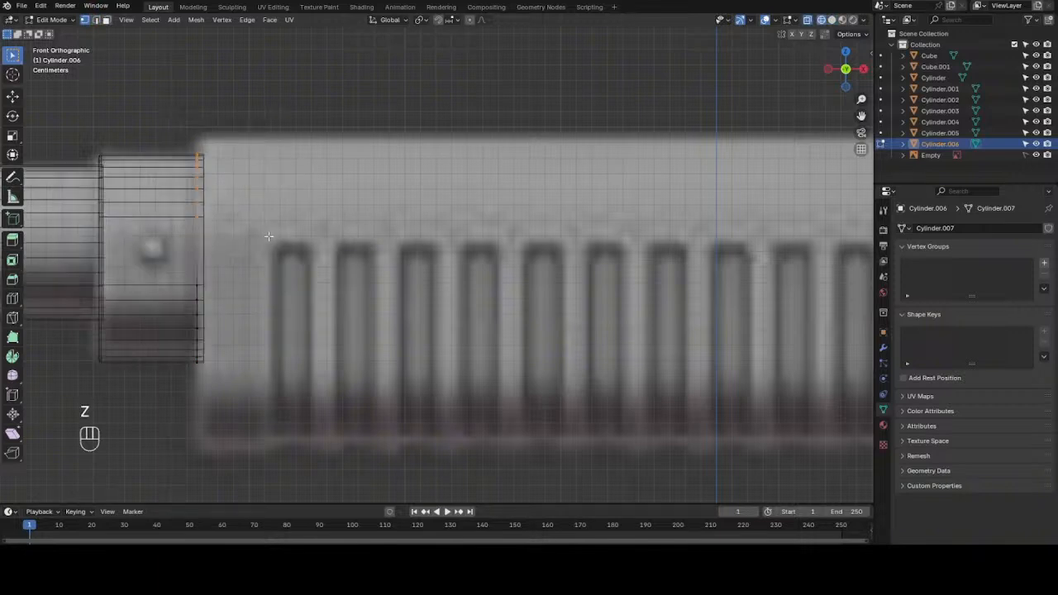
drag(141, 94, 265, 253)
key(g)
key(z)
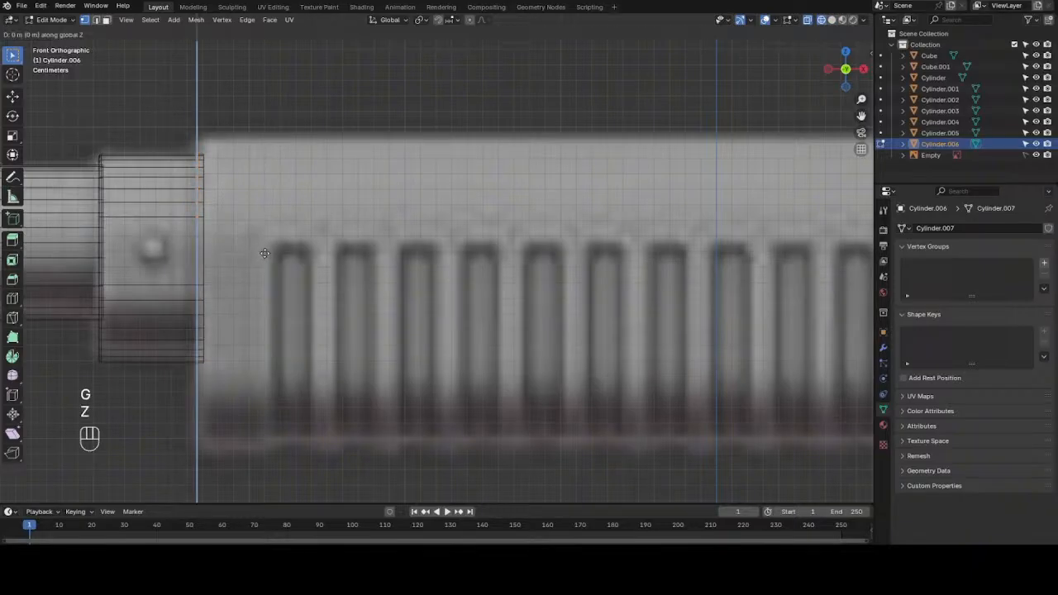
click(267, 238)
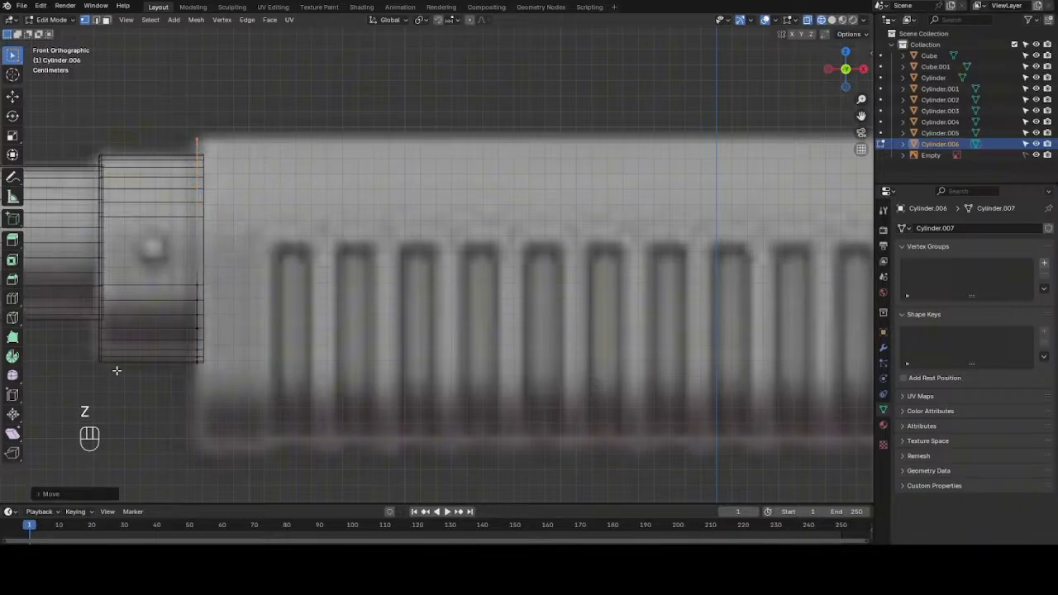
- Lower the loop's bottom vertices along Z to the handguard's lower edge in the reference
drag(162, 263, 240, 421)
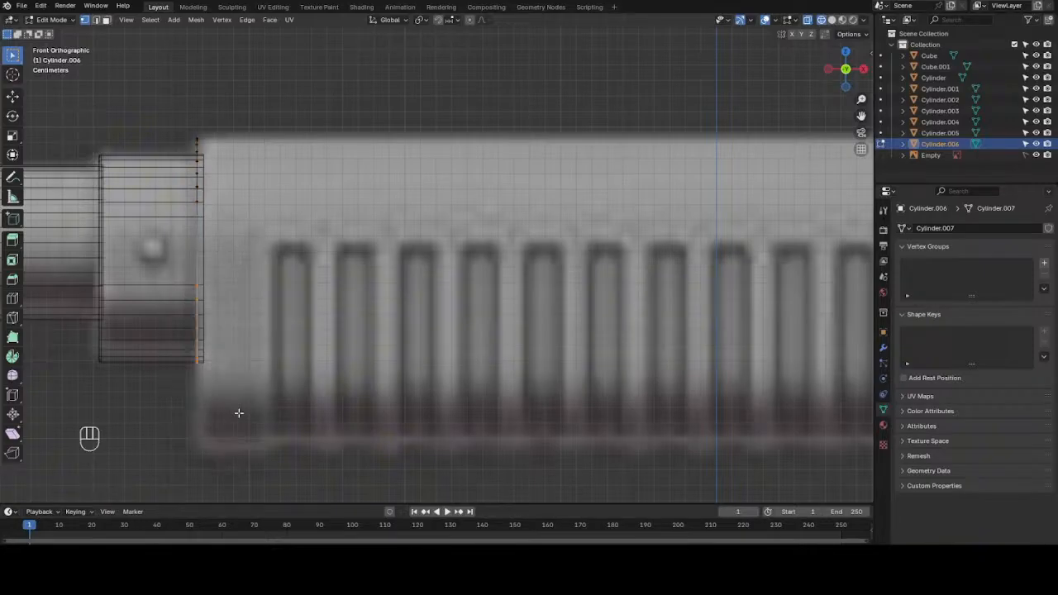
key(g)
key(z)
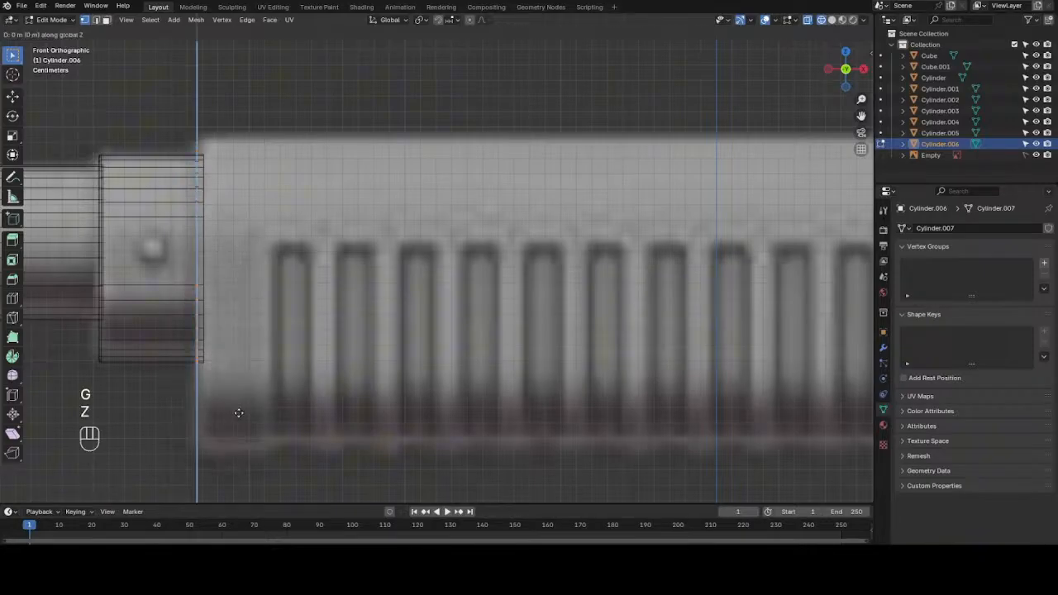
click(240, 500)
scroll(263, 444, down, 2)
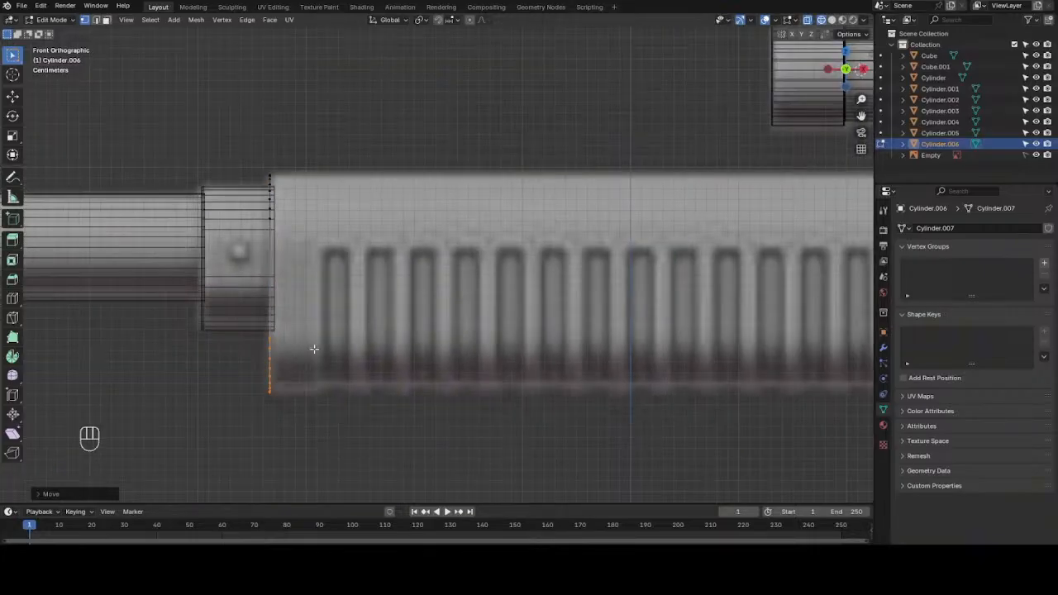
- Extrude the whole loop along X to the handguard's rear edge and return to solid shading
scroll(670, 206, down, 1)
scroll(678, 206, up, 1)
drag(862, 115, 761, 84)
scroll(691, 242, down, 1)
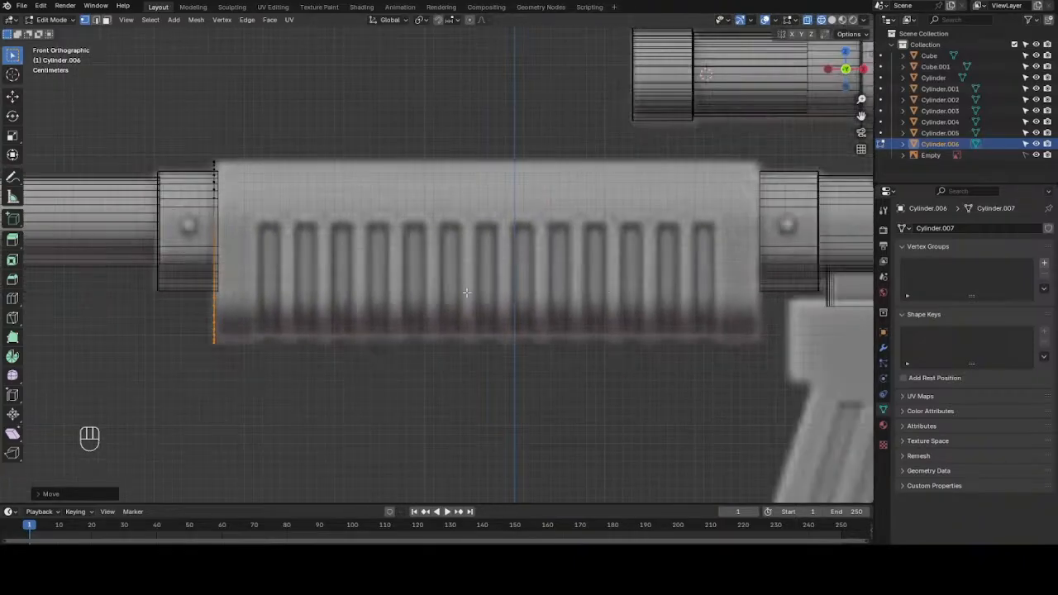
drag(195, 115, 246, 417)
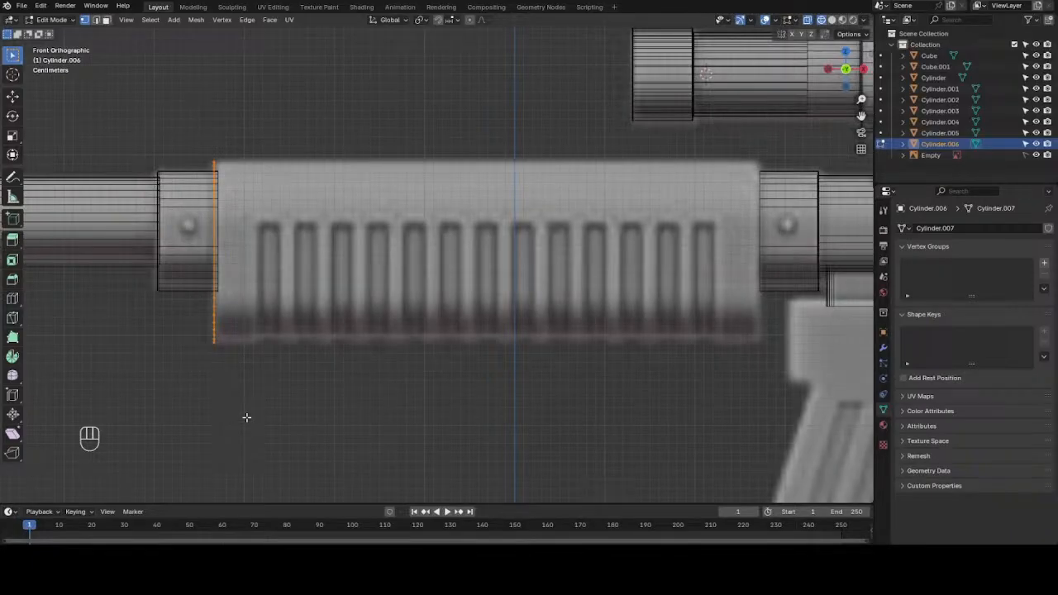
key(e)
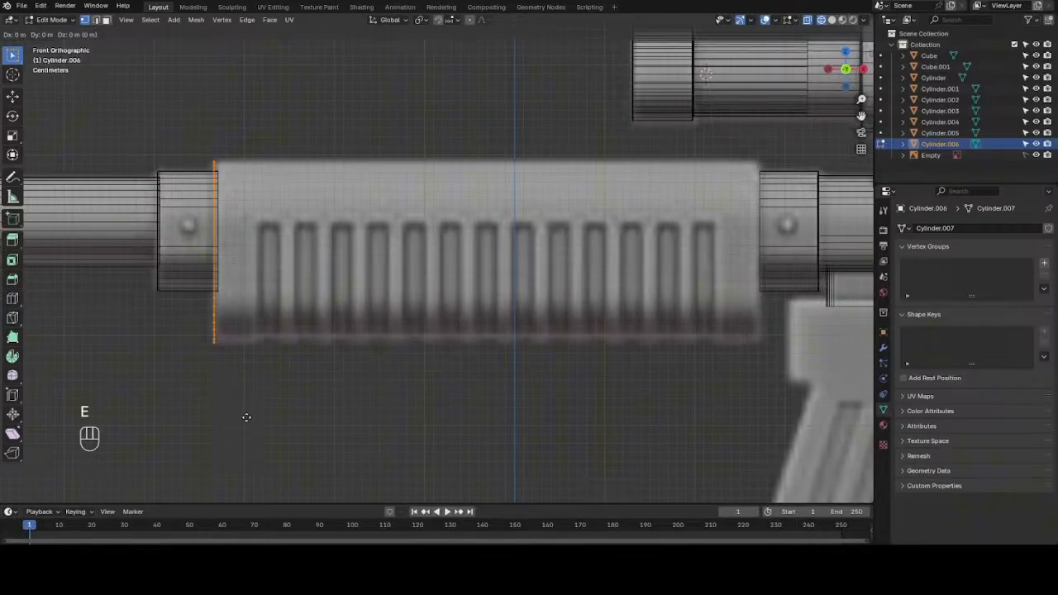
key(x)
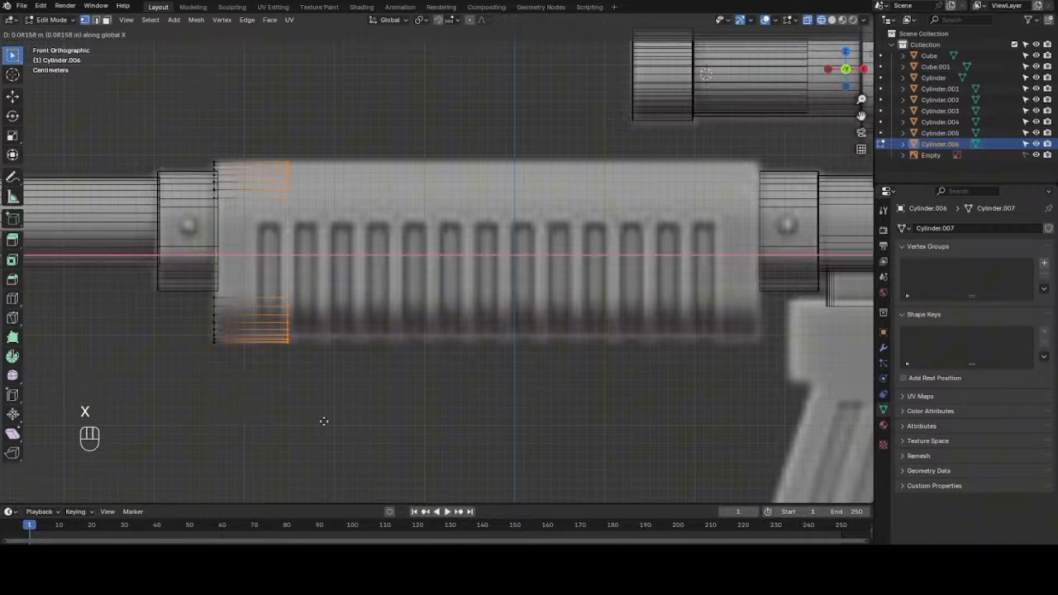
click(795, 442)
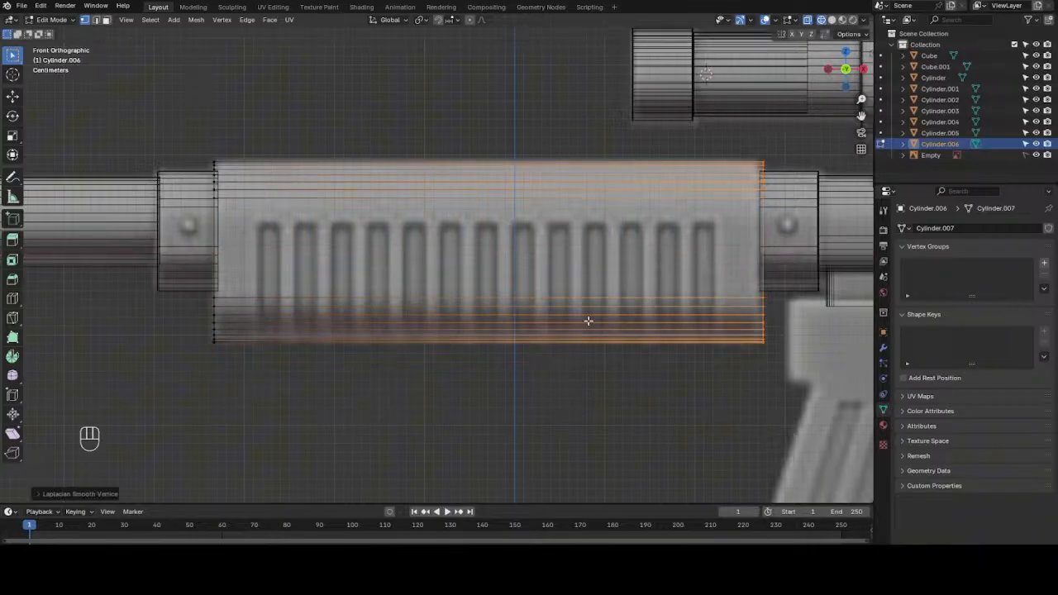
click(832, 19)
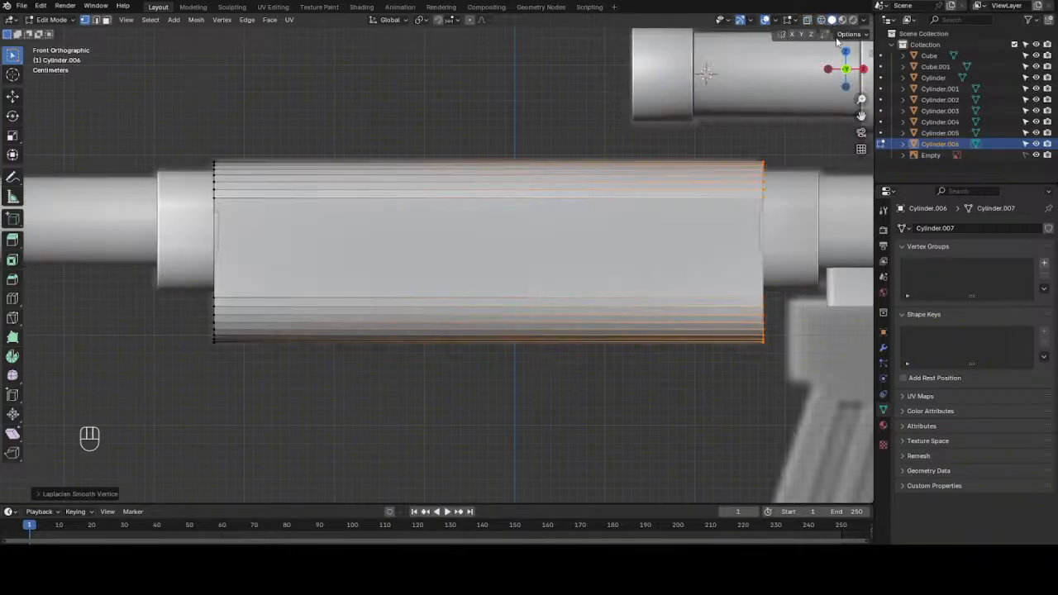
- Select the open edge loop at the handguard's front end and fill it with a face
mouse_move(843, 85)
mouse_down()
mouse_move(814, 95)
mouse_move(842, 85)
mouse_up()
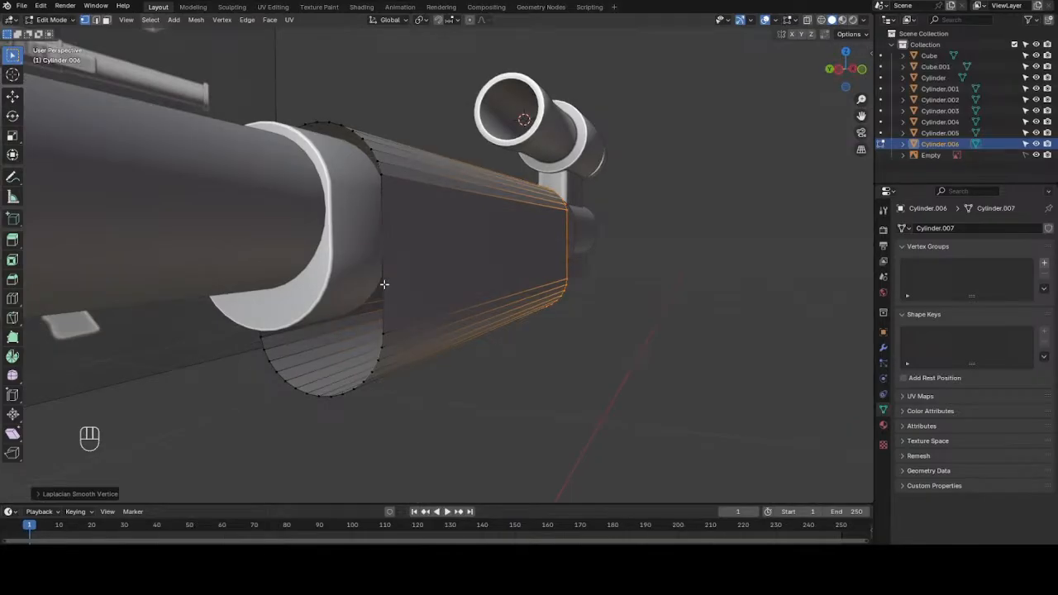
key(2)
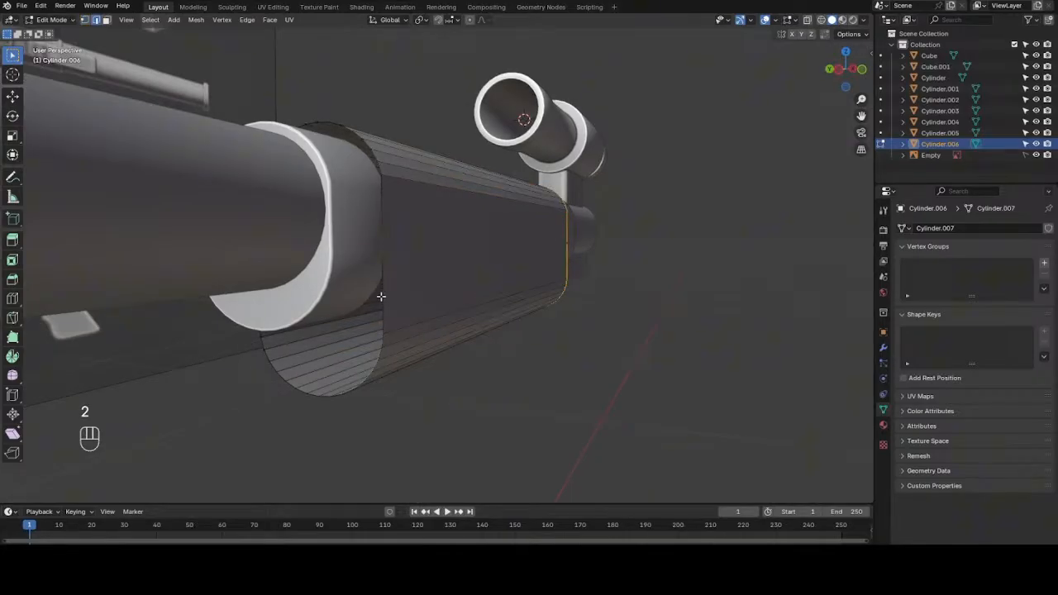
alt+click(380, 296)
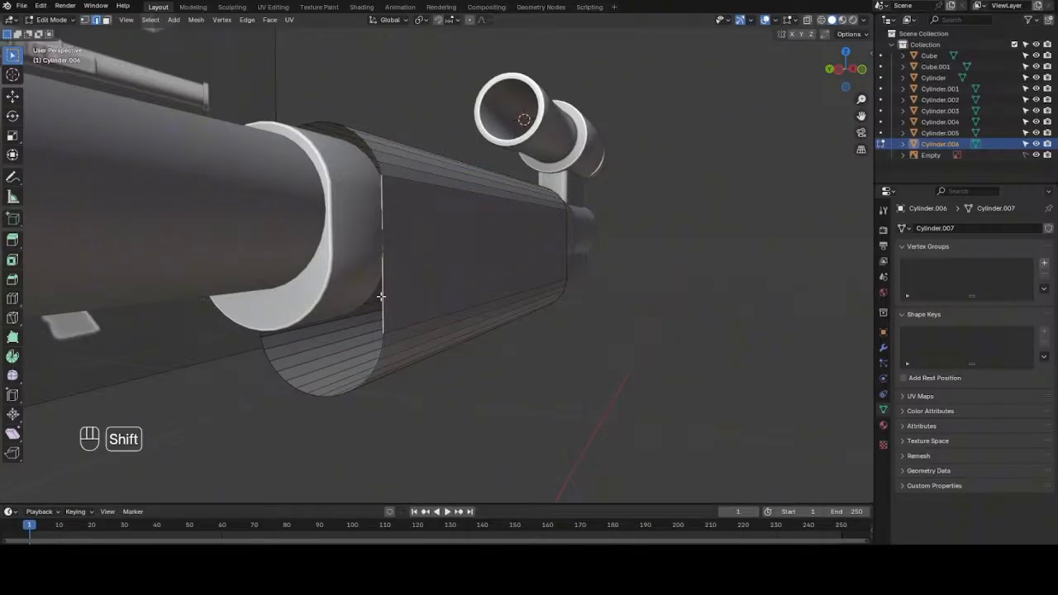
alt+shift+click(379, 168)
key(f)
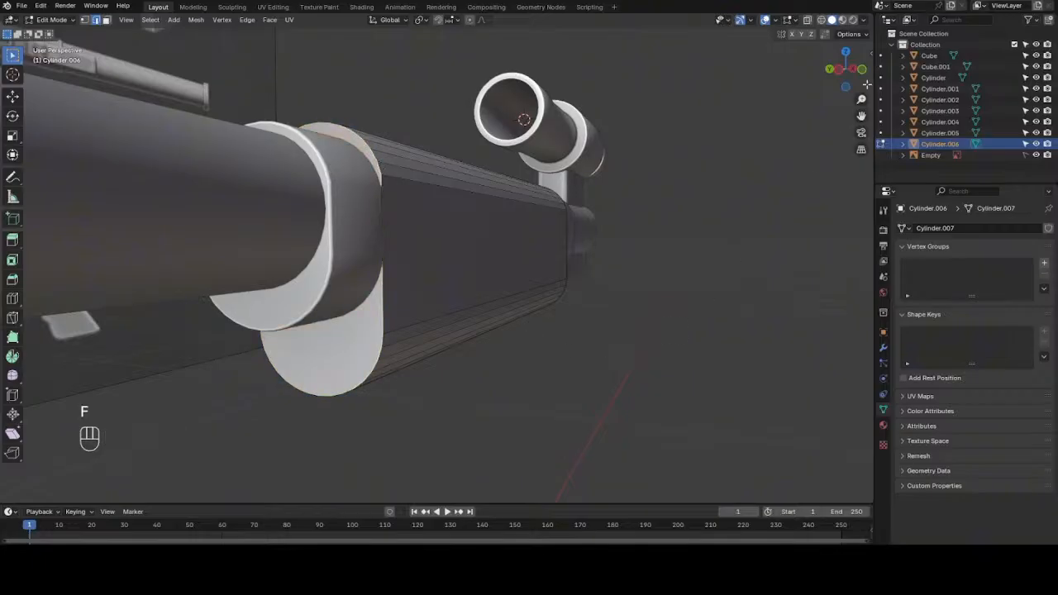
- Fill the open edge loop at the handguard's rear end with a face
drag(864, 82, 792, 87)
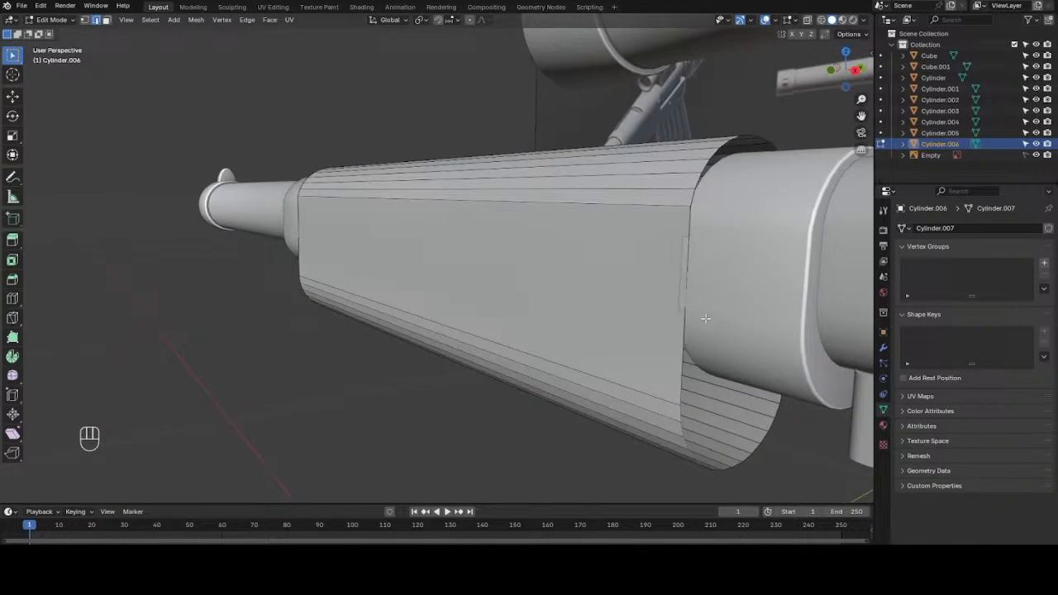
alt+shift+click(682, 364)
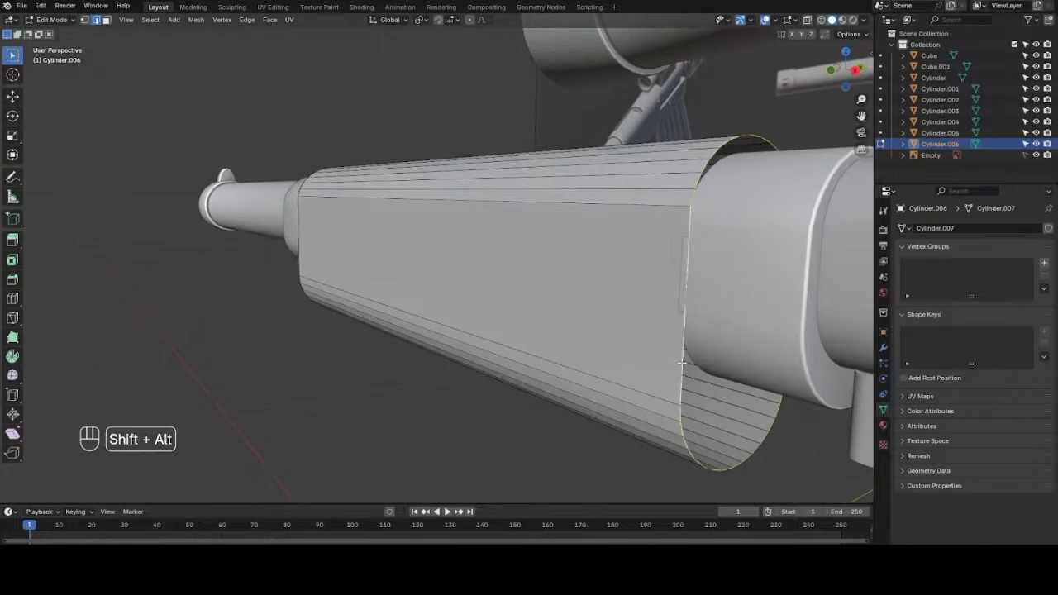
key(f)
scroll(642, 292, down, 1)
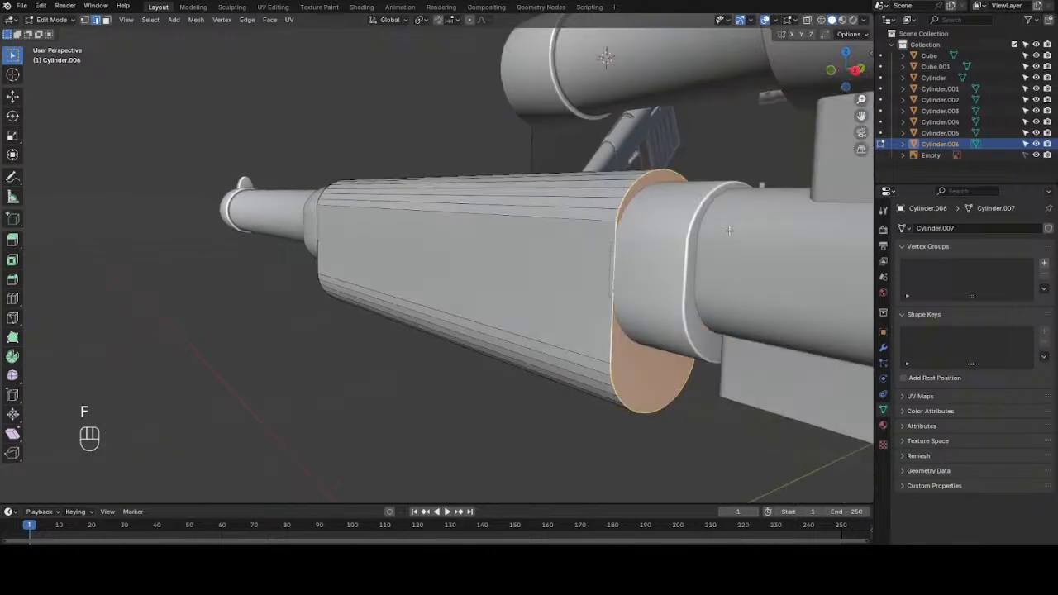
- Widen the entire handguard by scaling all of its geometry along Y to about 1.13, and clear the selection
drag(839, 82, 637, 172)
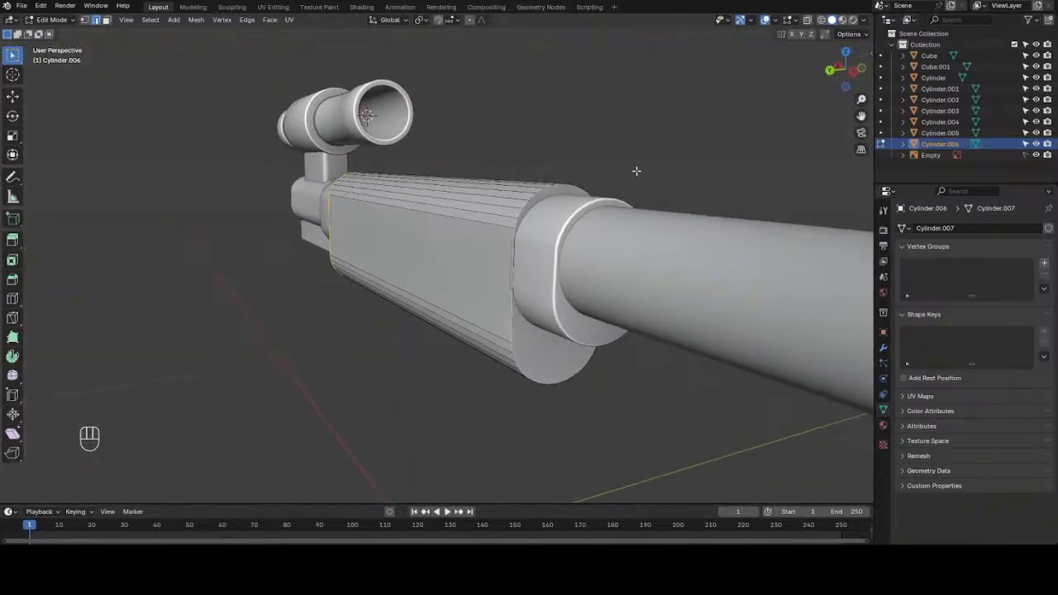
key(a)
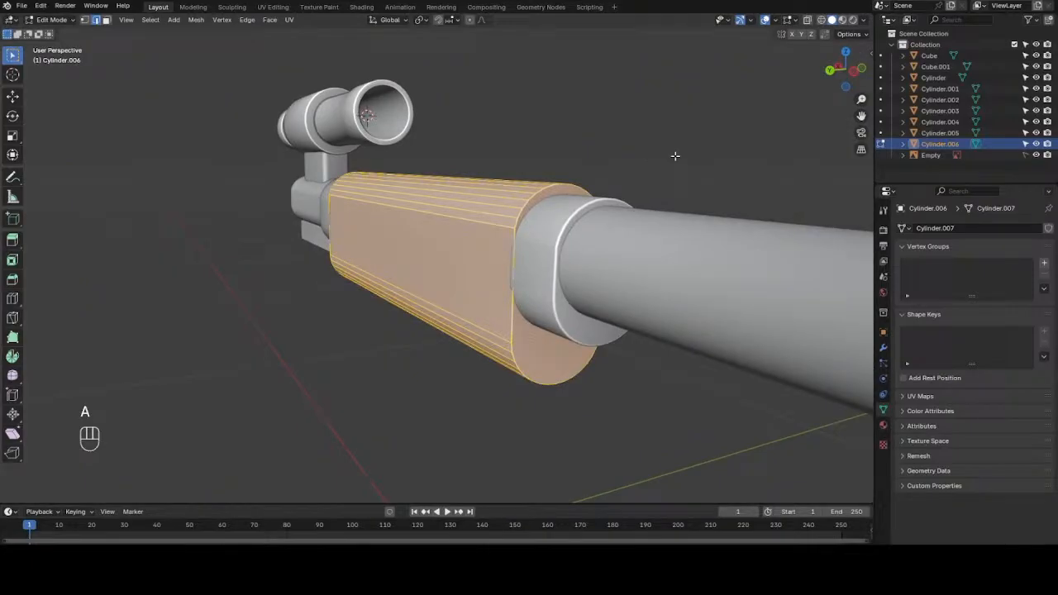
key(s)
key(y)
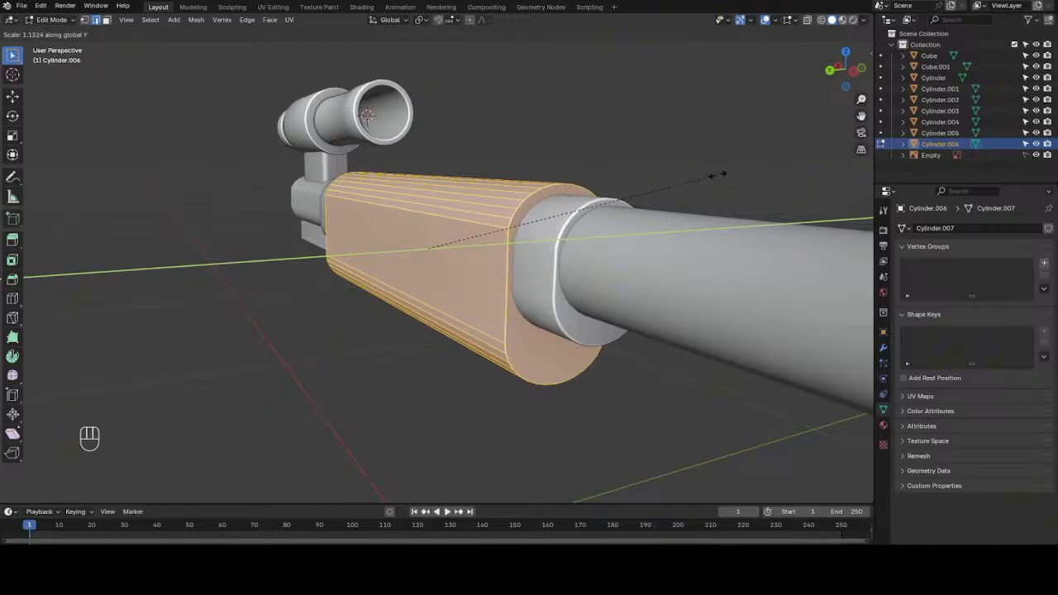
click(718, 173)
key(alt+a)
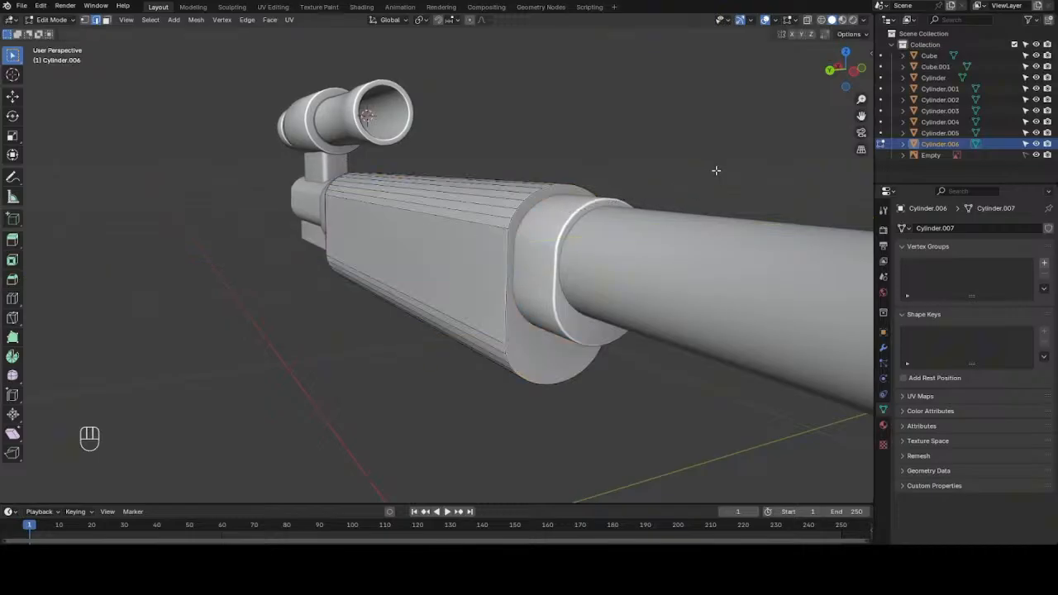
- Compare the handguard's outline and slot area with the reference image using front and perspective wireframe views
drag(846, 74, 794, 70)
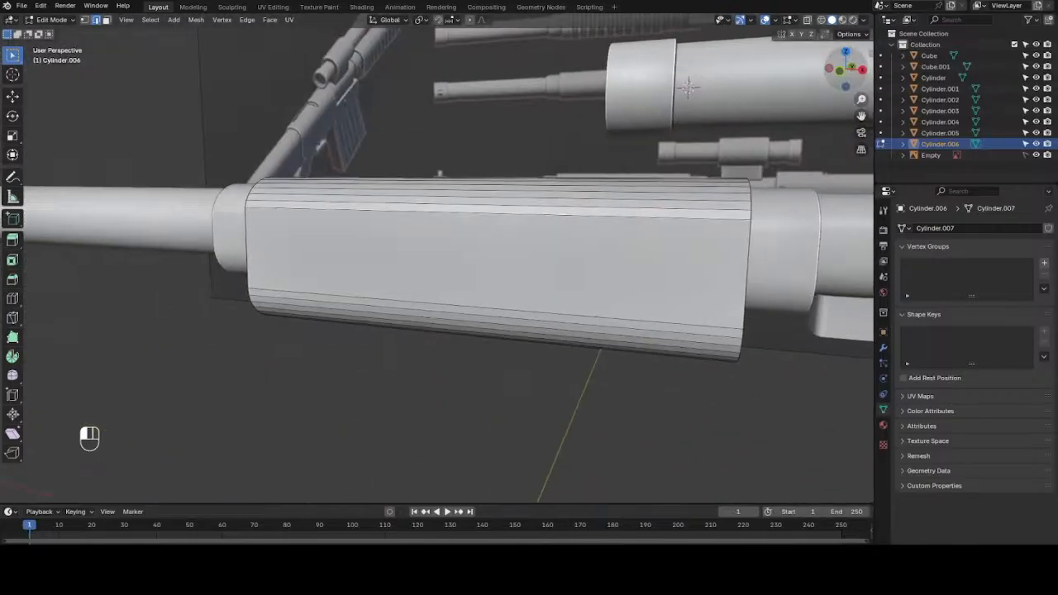
middle_drag(439, 174, 514, 191)
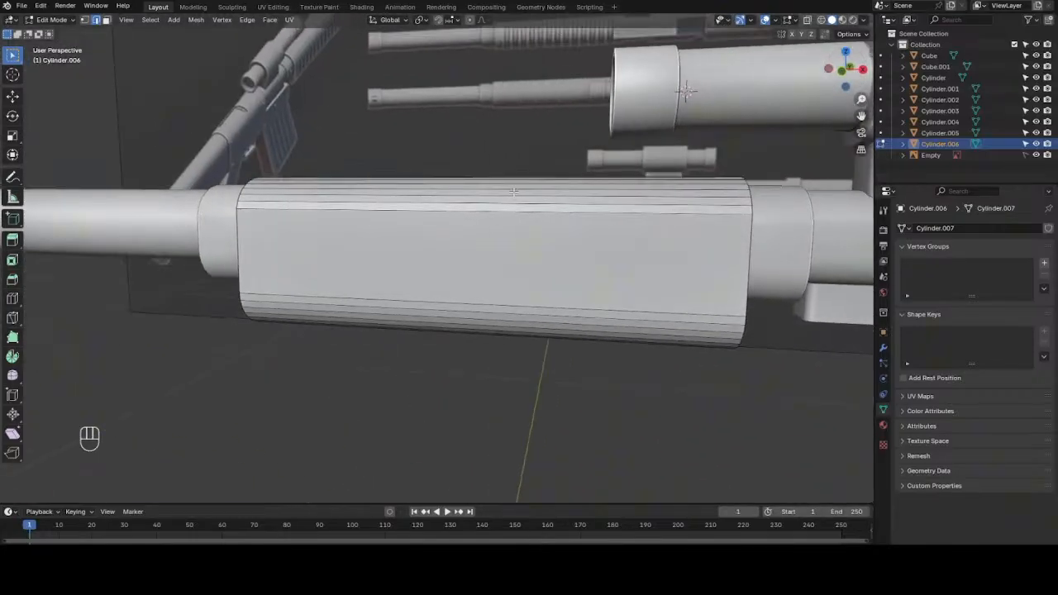
key(KP_1)
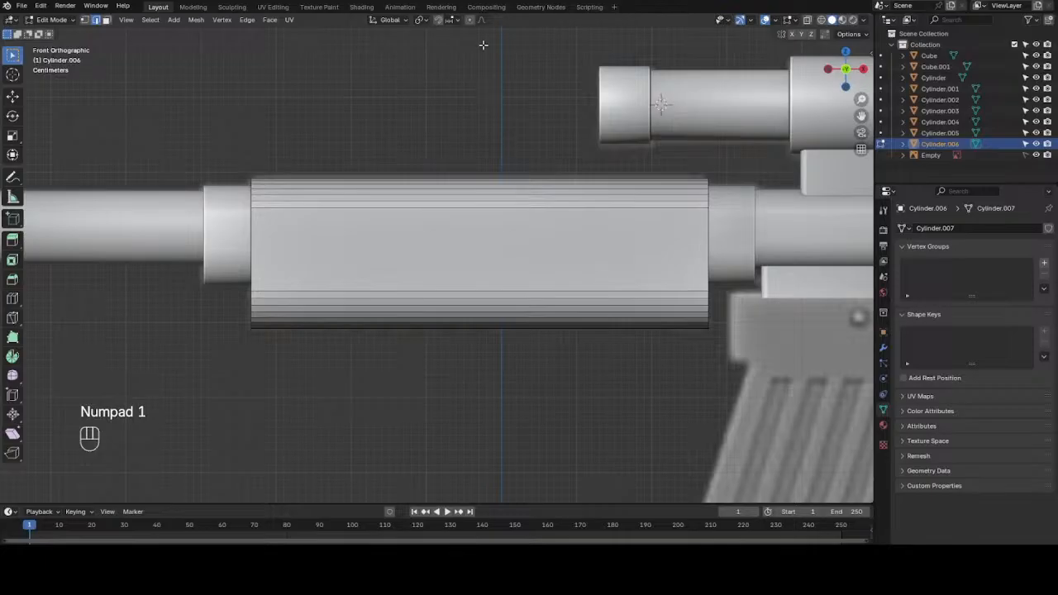
key(z)
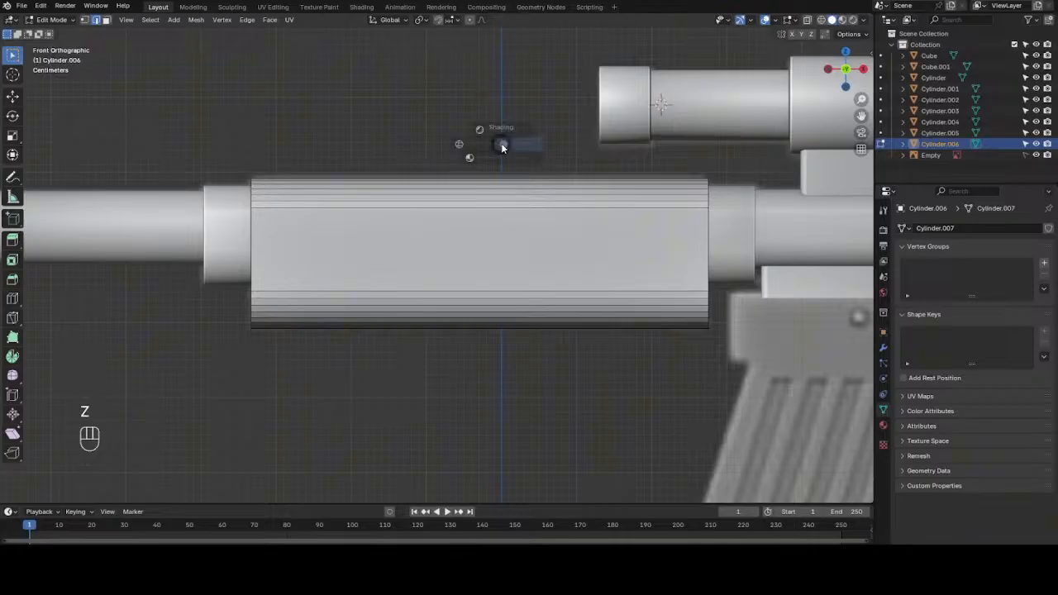
key(4)
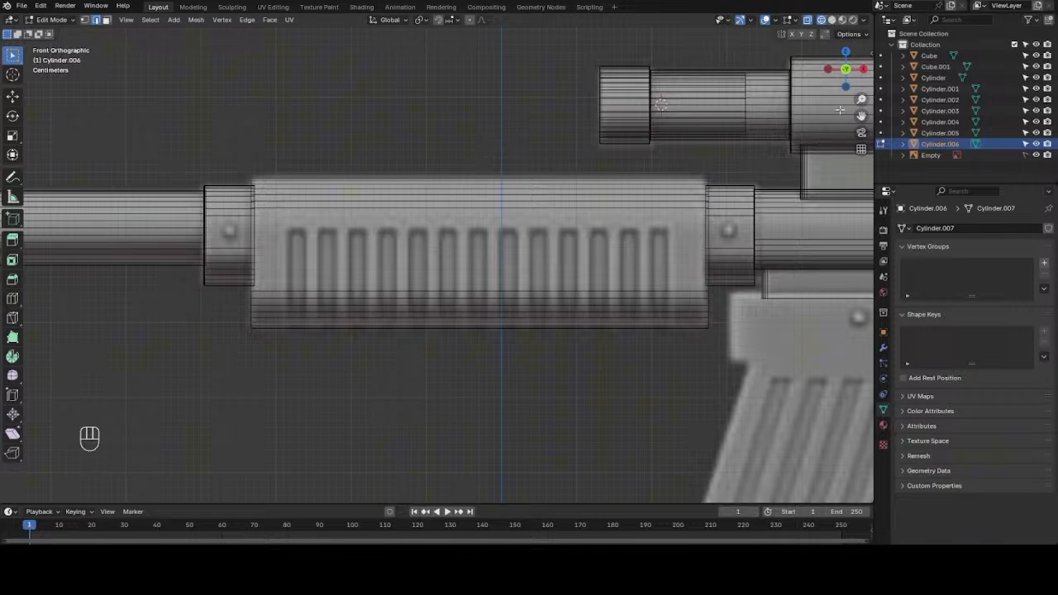
drag(842, 76, 681, 58)
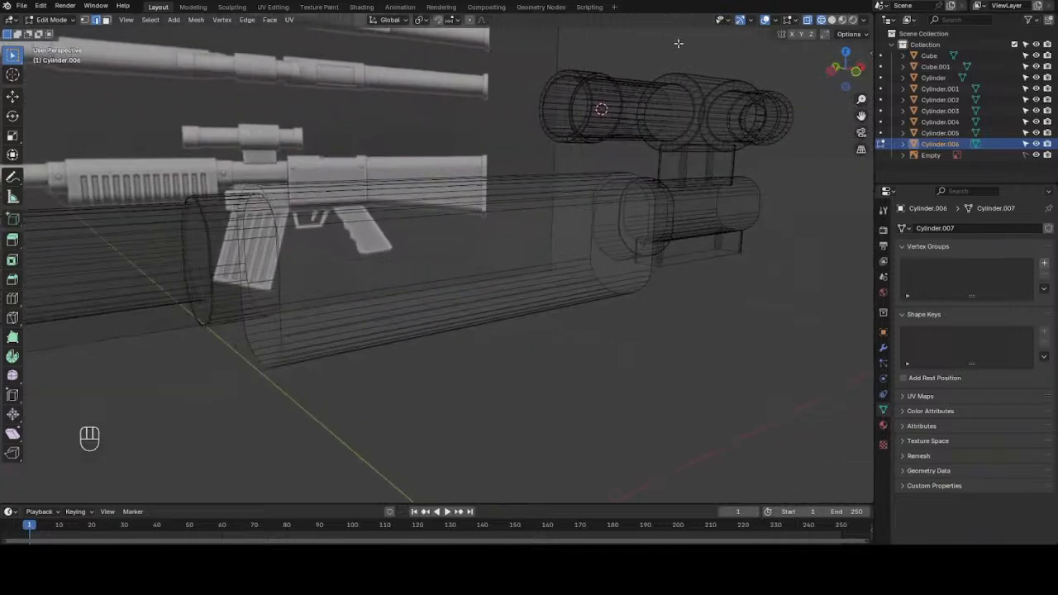
click(832, 20)
- Select the flat end faces at both the front and rear of the handguard
mouse_move(840, 71)
mouse_down()
mouse_move(827, 83)
mouse_move(854, 82)
mouse_up()
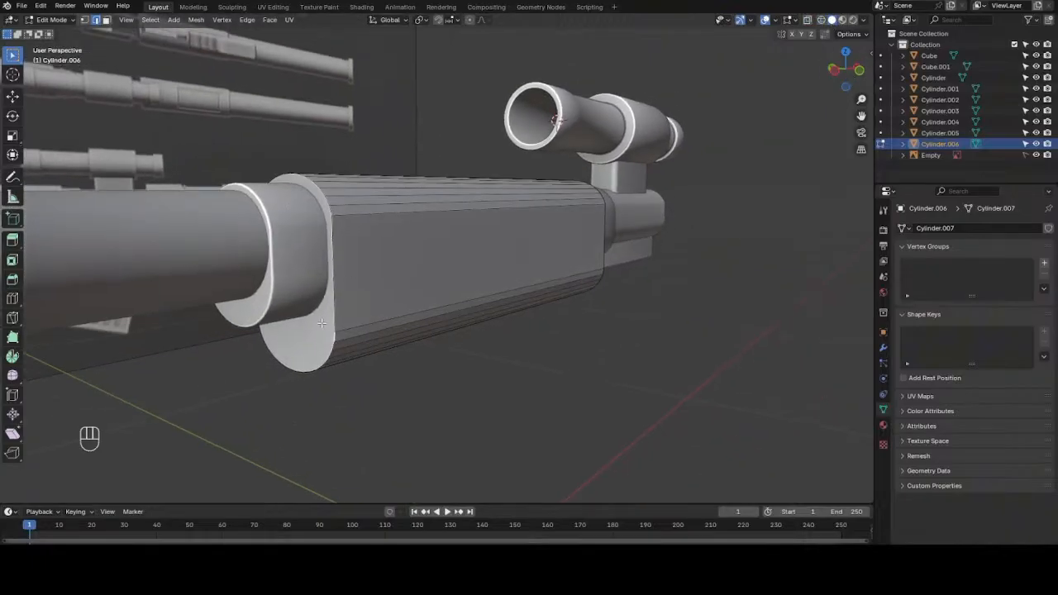
key(3)
click(322, 322)
drag(849, 75, 852, 79)
shift+click(663, 278)
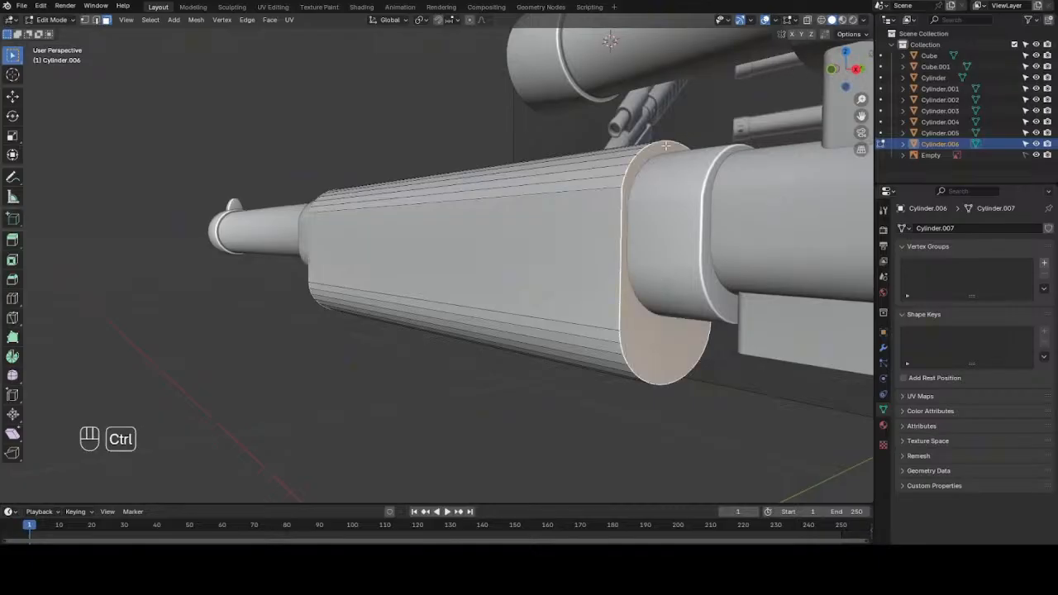
key(ctrl+b)
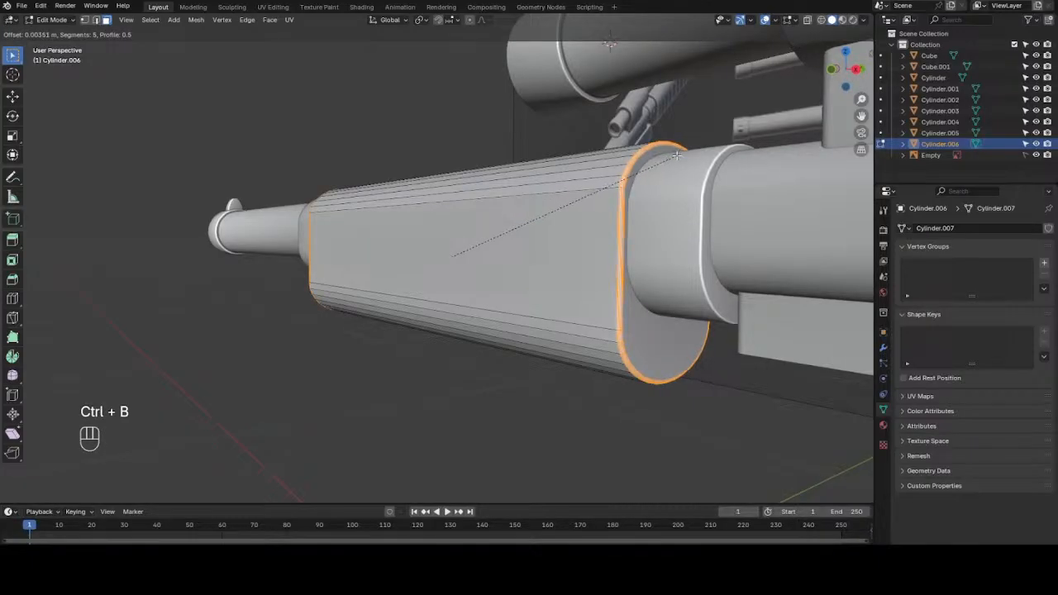
scroll(676, 153, down, 4)
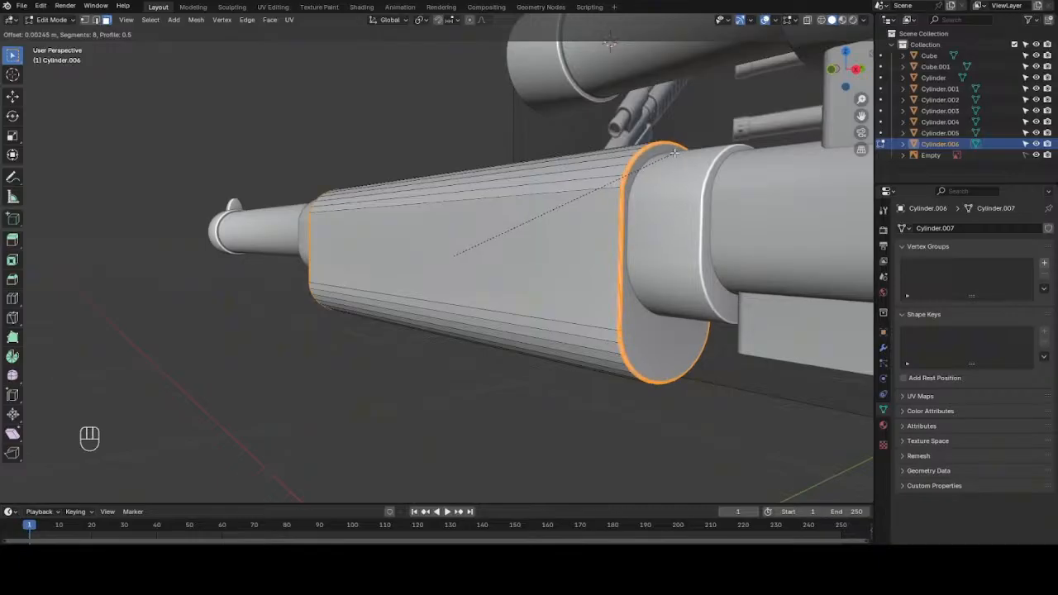
click(675, 152)
- Bevel the rims of both handguard end faces by about 0.0016 m with 2 segments
scroll(675, 152, up, 3)
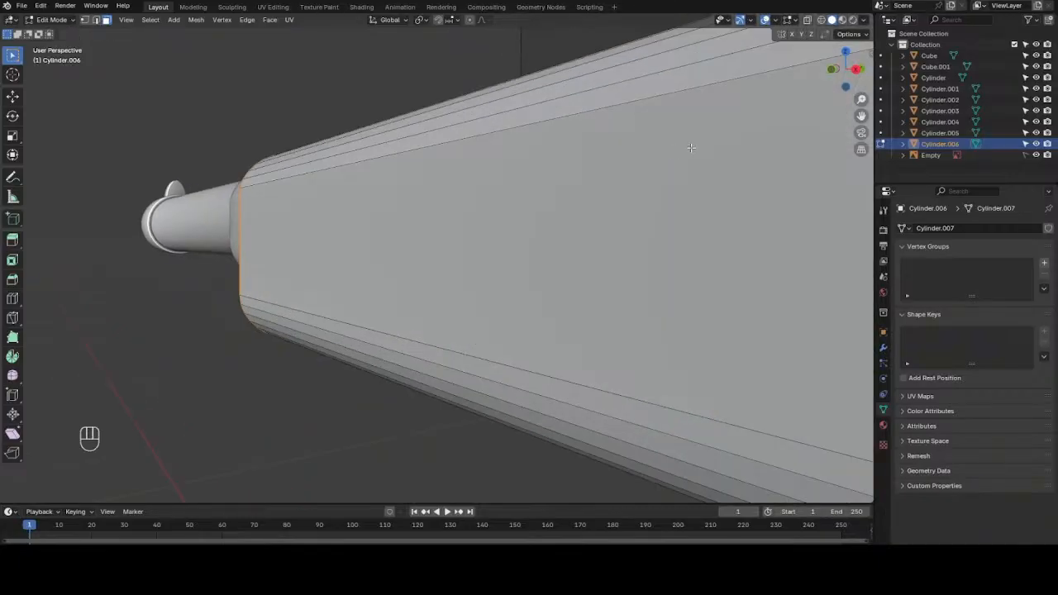
drag(862, 117, 732, 105)
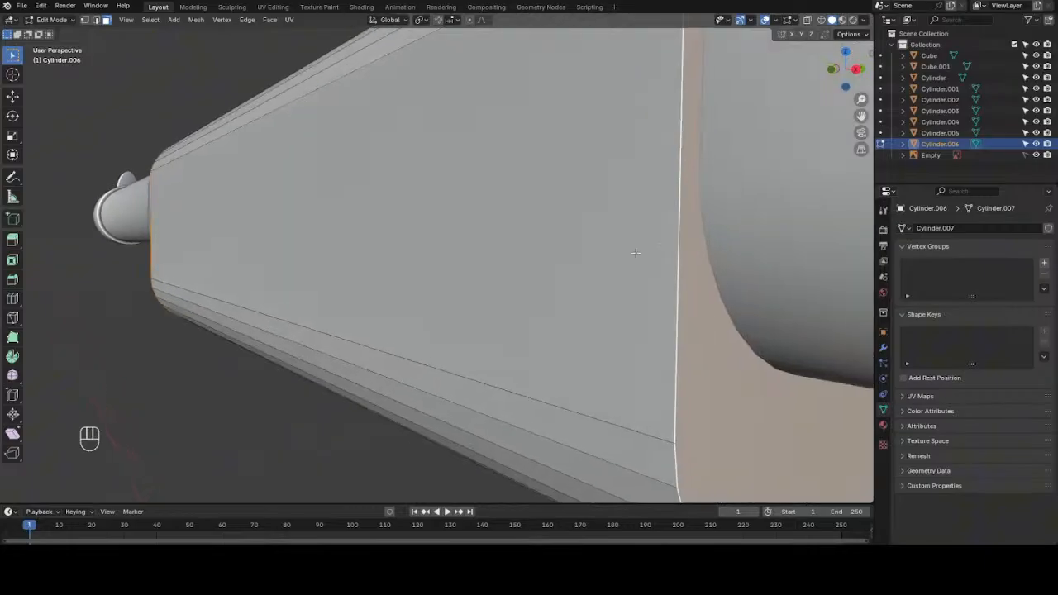
key(ctrl+b)
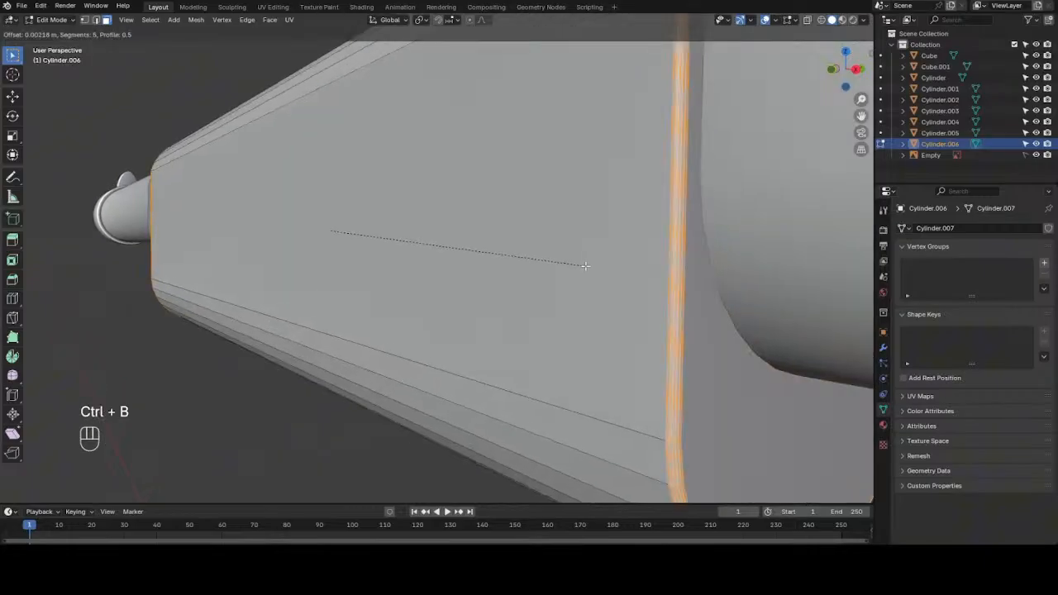
scroll(585, 265, up, 3)
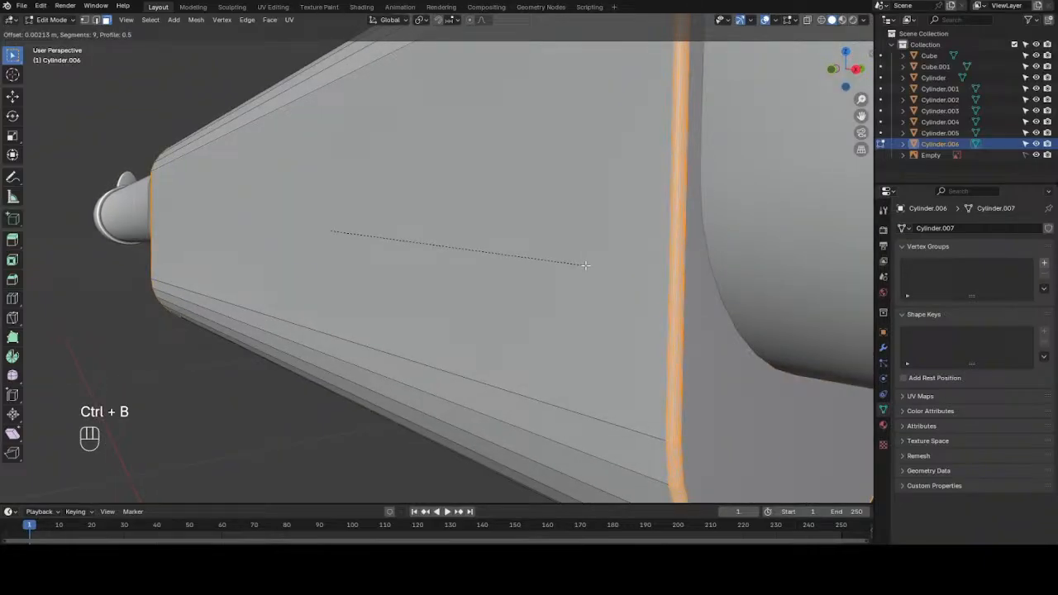
scroll(585, 265, up, 7)
scroll(585, 265, down, 9)
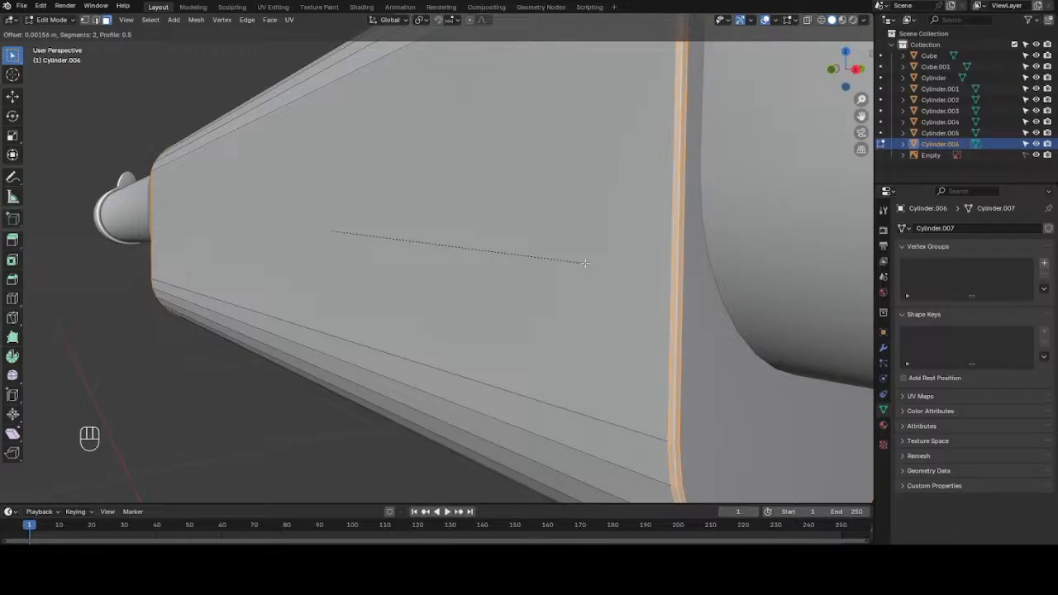
click(585, 263)
click(585, 265)
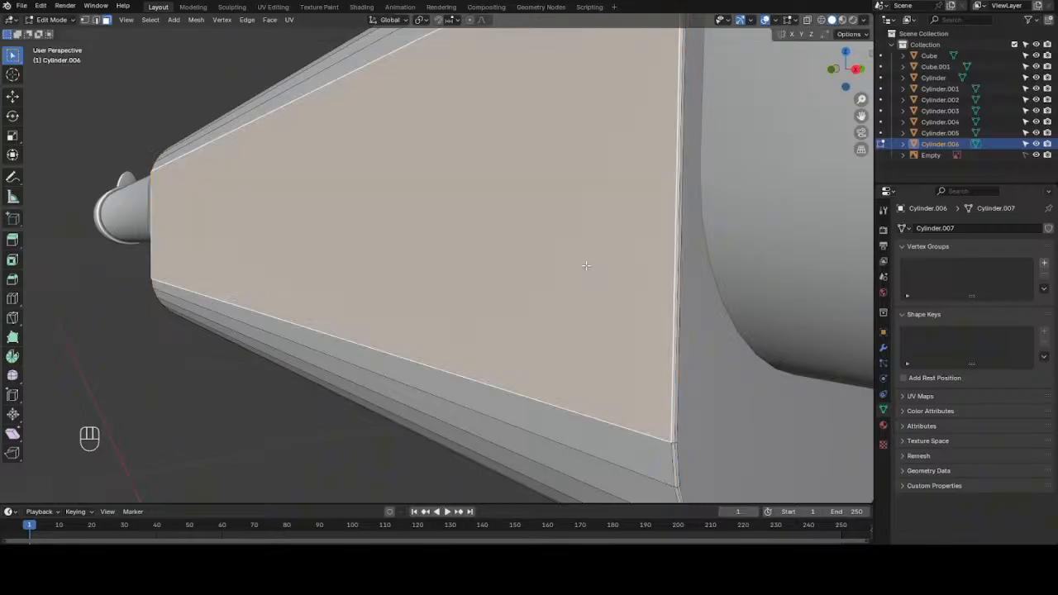
- Inspect the deselected handguard in Object Mode, and compare it with the reference slots in front wireframe view
scroll(585, 265, down, 10)
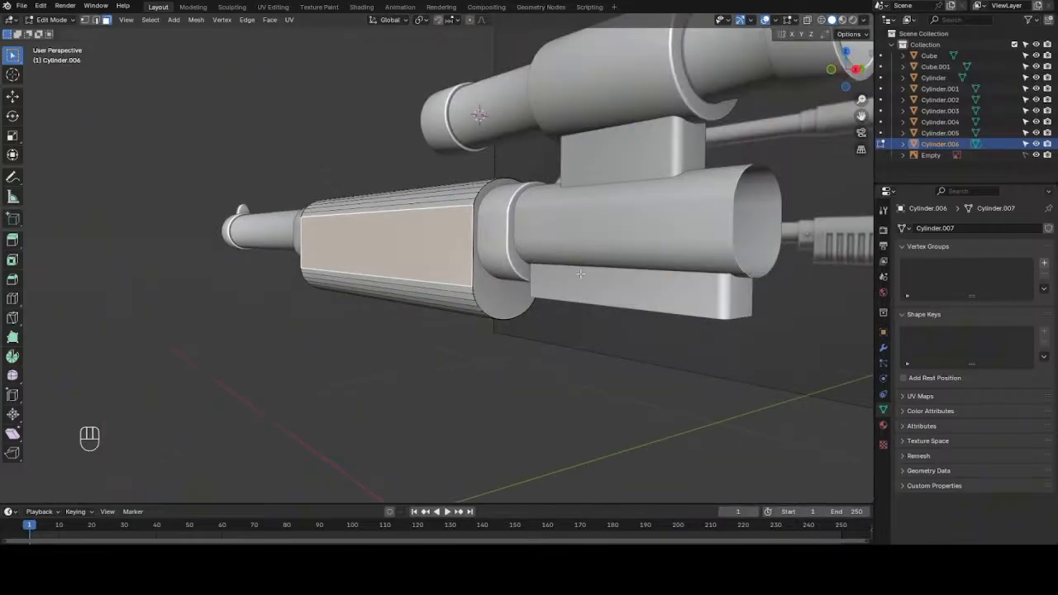
key(Tab)
click(479, 356)
middle_drag(762, 121, 594, 232)
scroll(594, 232, up, 1)
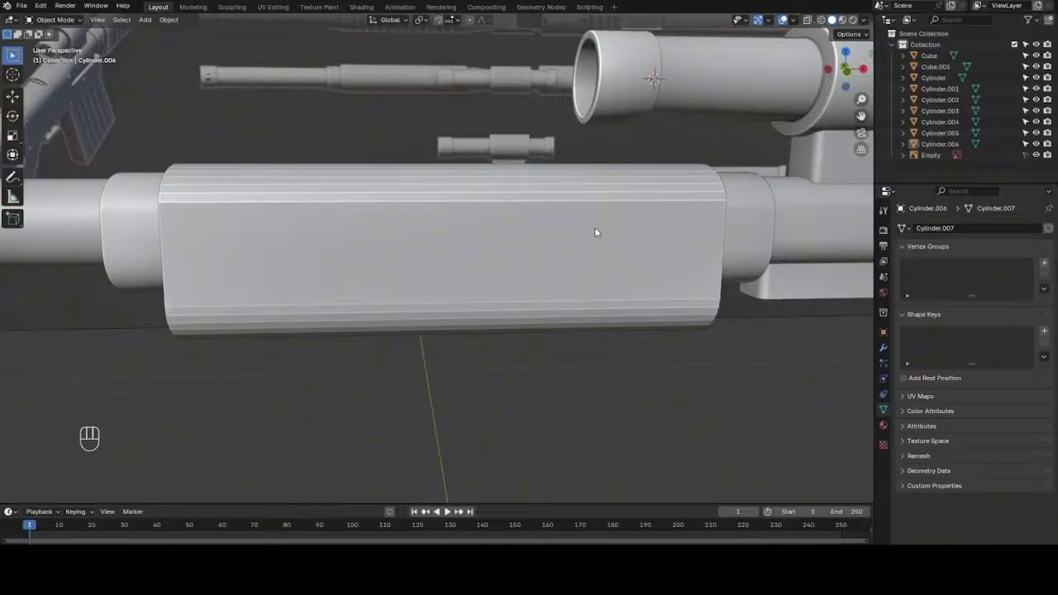
key(z)
key(w)
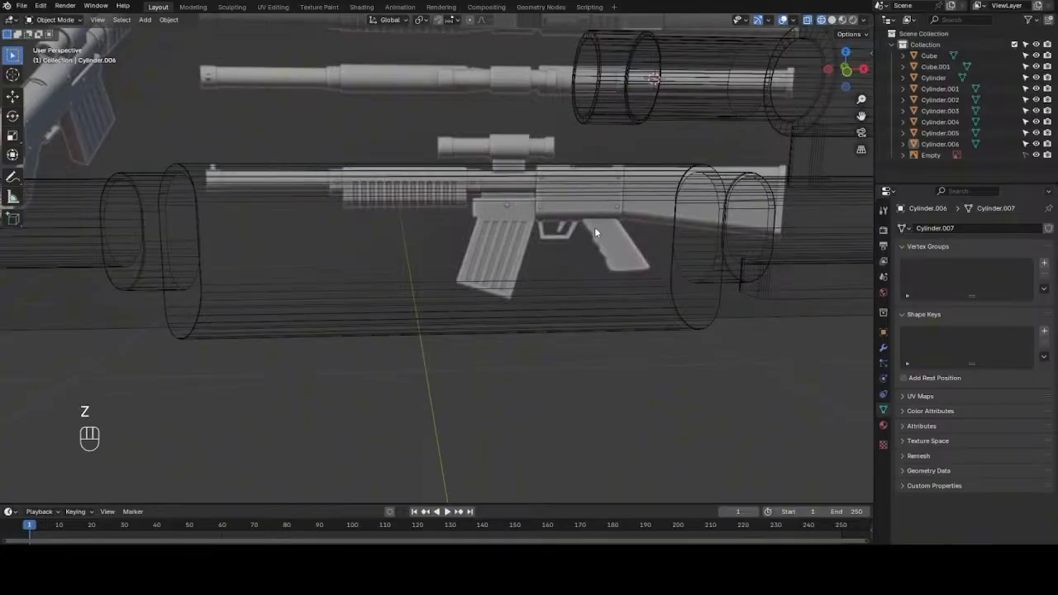
key(KP_1)
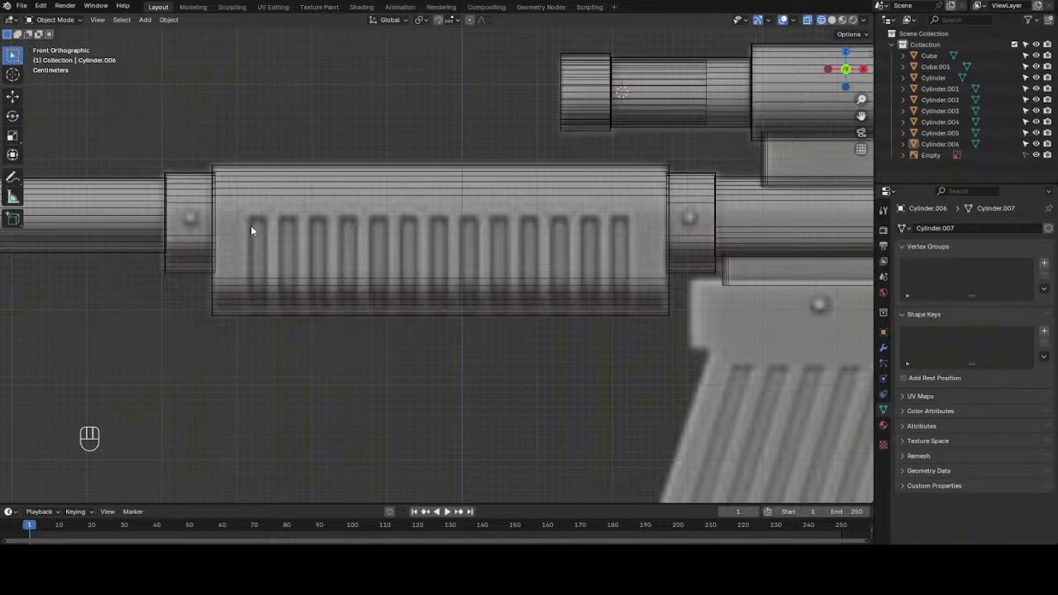
- Return to editing the handguard mesh and add two vertical loop cuts along both edges of the first reference slot from the muzzle end
key(ctrl)
key(ctrl+r)
key(Tab)
click(324, 82)
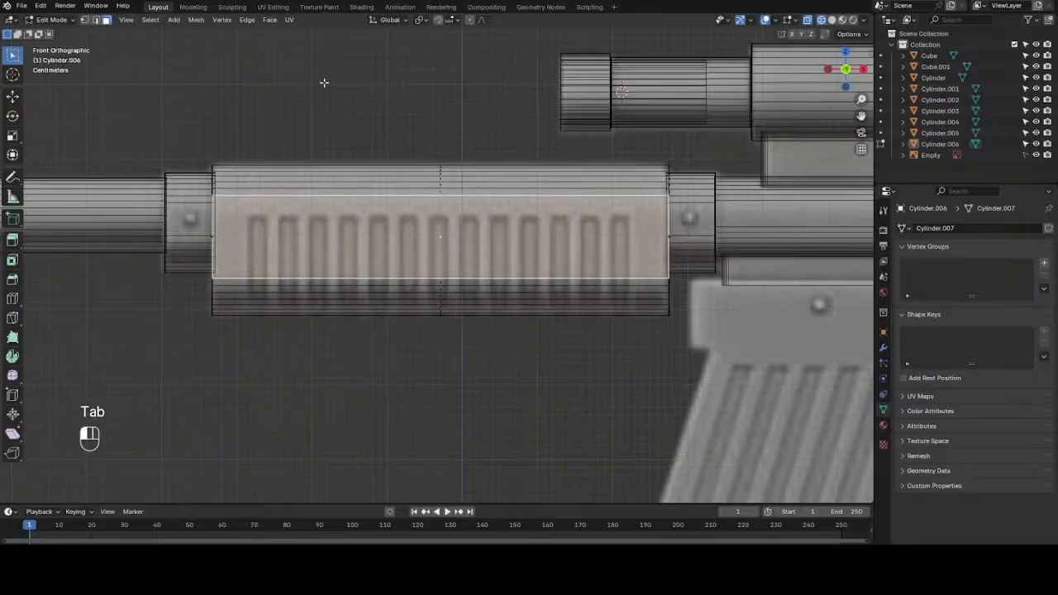
key(ctrl+r)
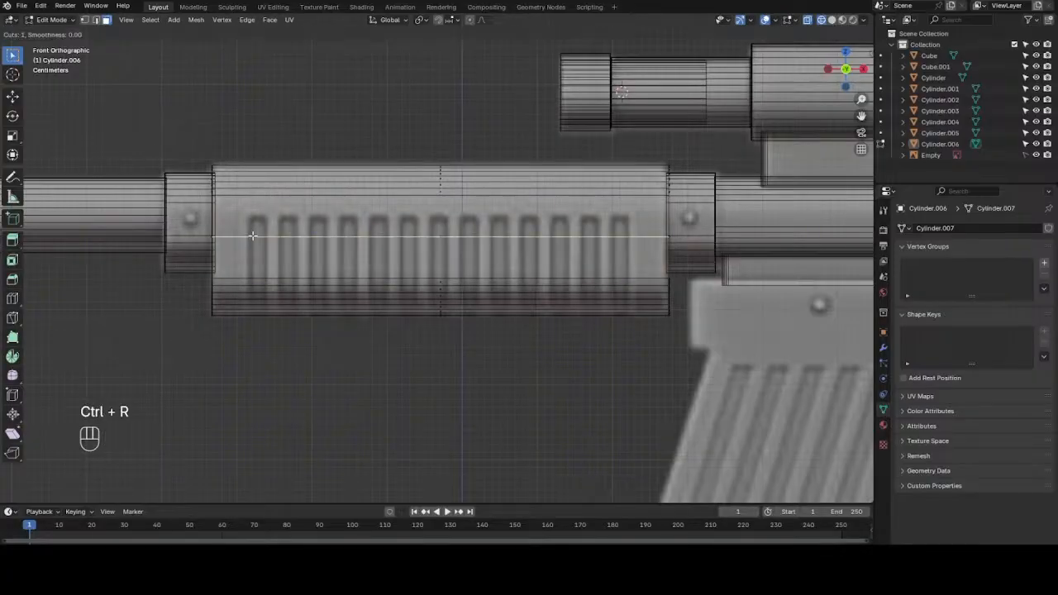
click(246, 202)
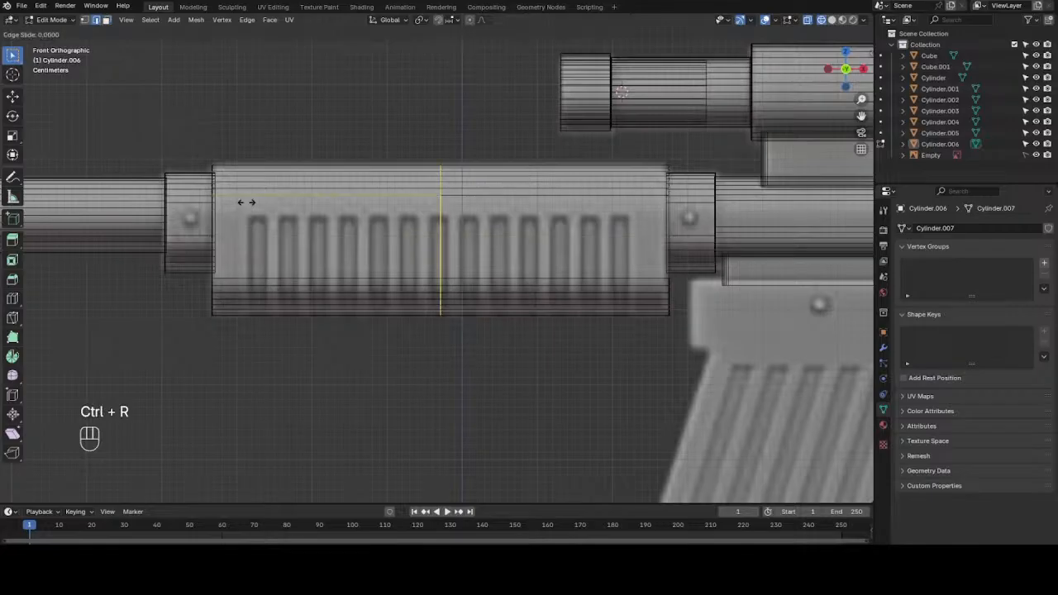
click(55, 228)
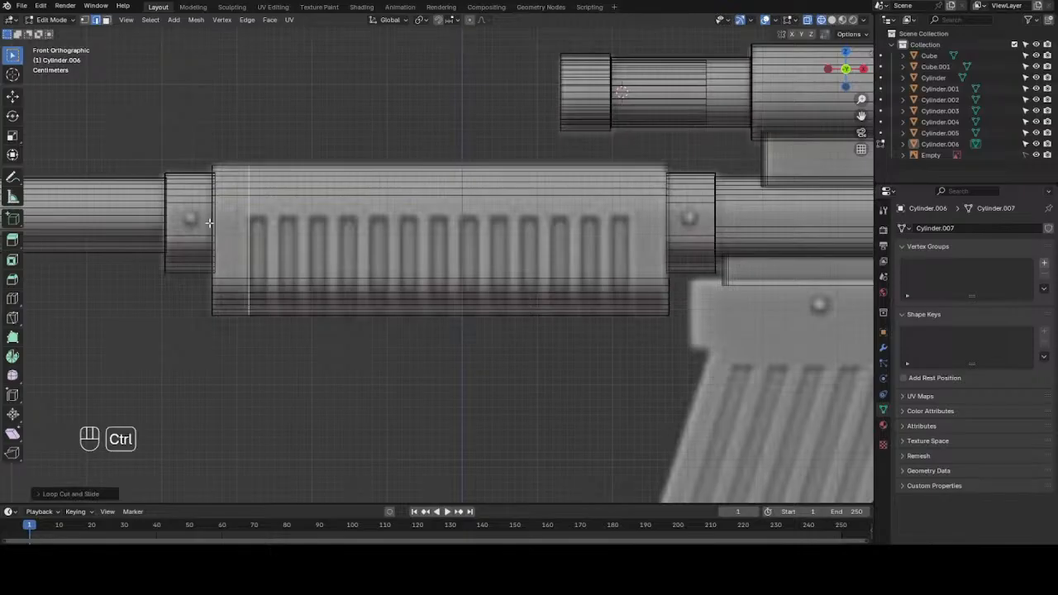
key(ctrl+r)
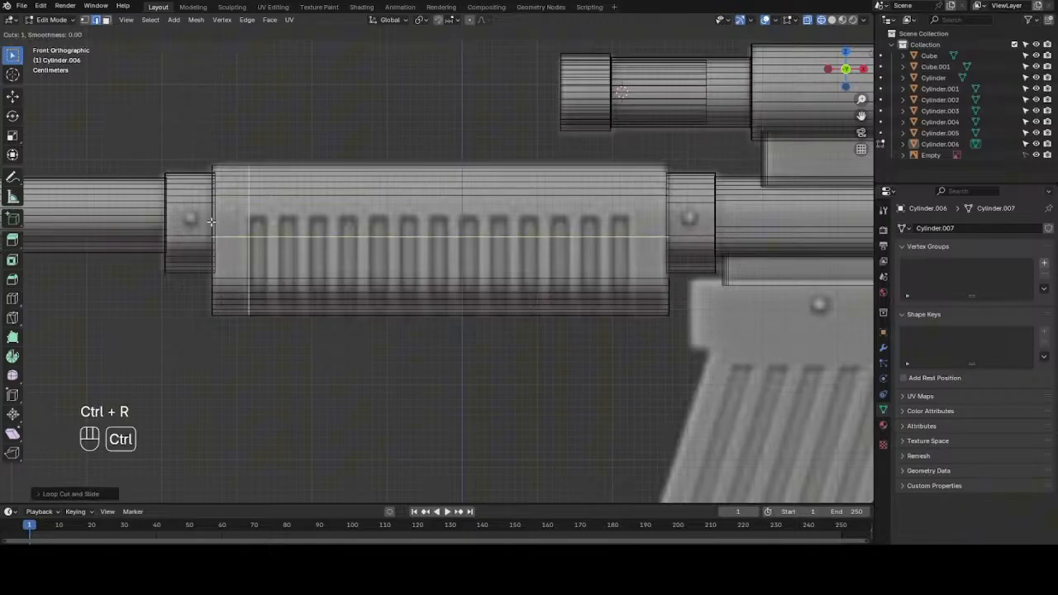
click(278, 163)
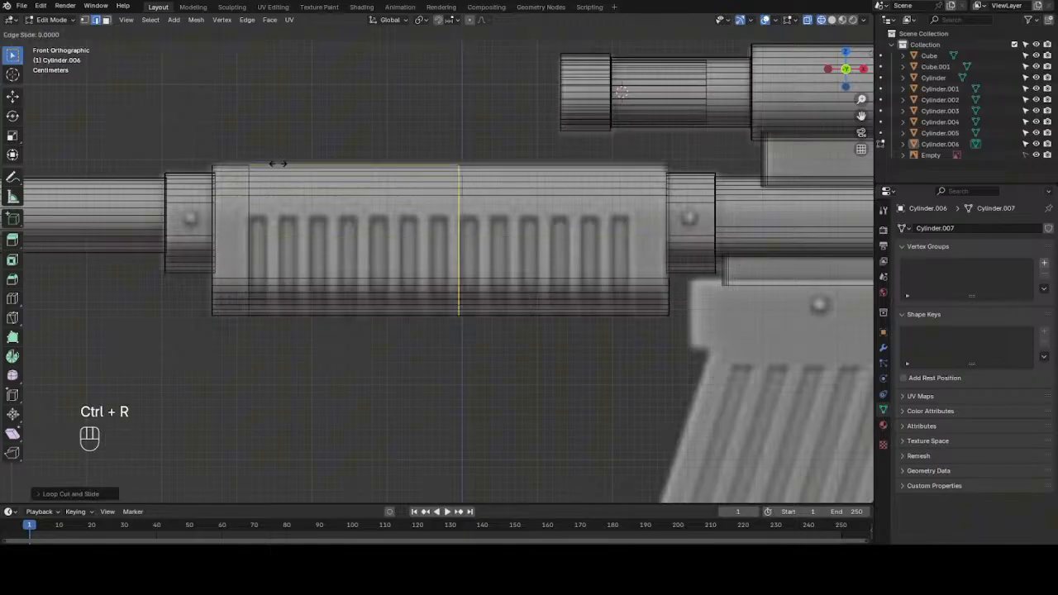
click(87, 176)
- Add two vertical loop cuts along both edges of the second reference slot from the muzzle end
key(ctrl+r)
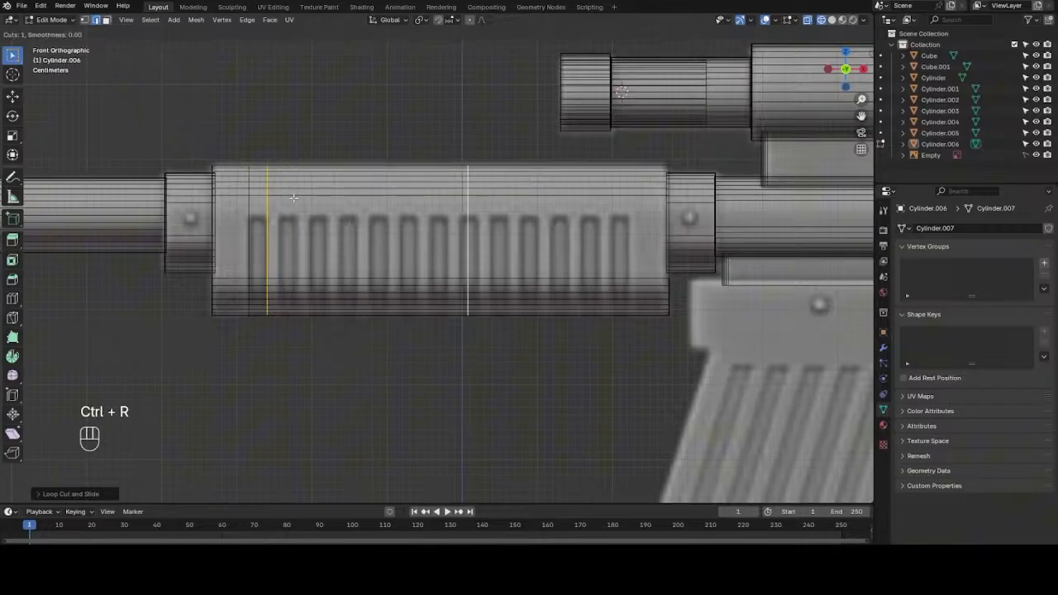
click(291, 198)
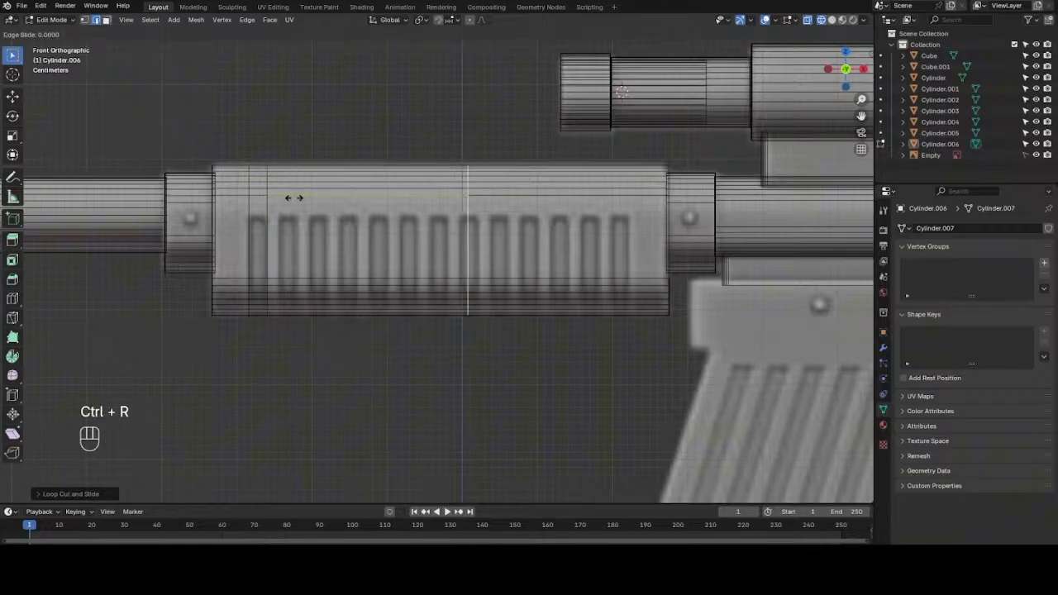
click(106, 206)
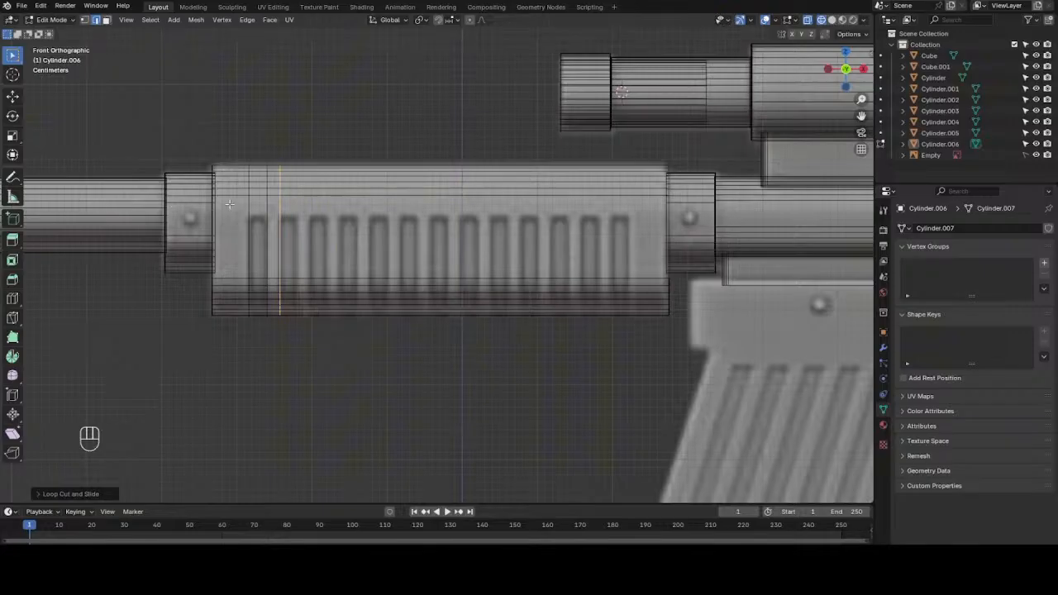
key(ctrl+r)
click(307, 222)
click(129, 231)
- Add vertical loop cuts along both edges of the third, fourth and fifth reference slots
key(ctrl+r)
click(449, 248)
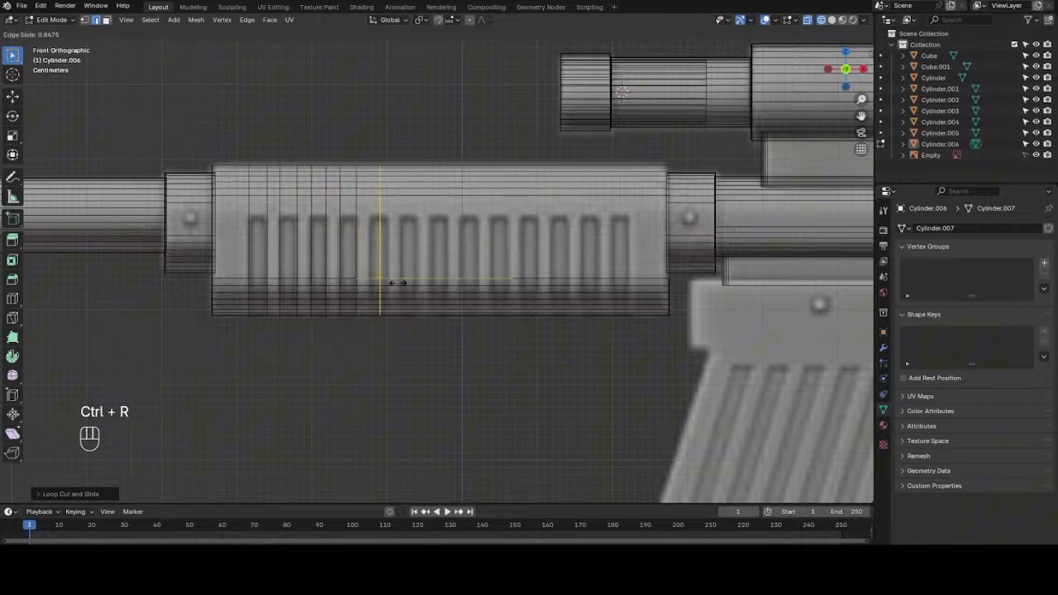
click(387, 283)
key(ctrl+r)
click(540, 284)
click(409, 285)
- Add vertical loop cuts along the edges of the sixth and seventh reference slots, and align the last loop along X
key(ctrl+r)
click(540, 283)
click(414, 282)
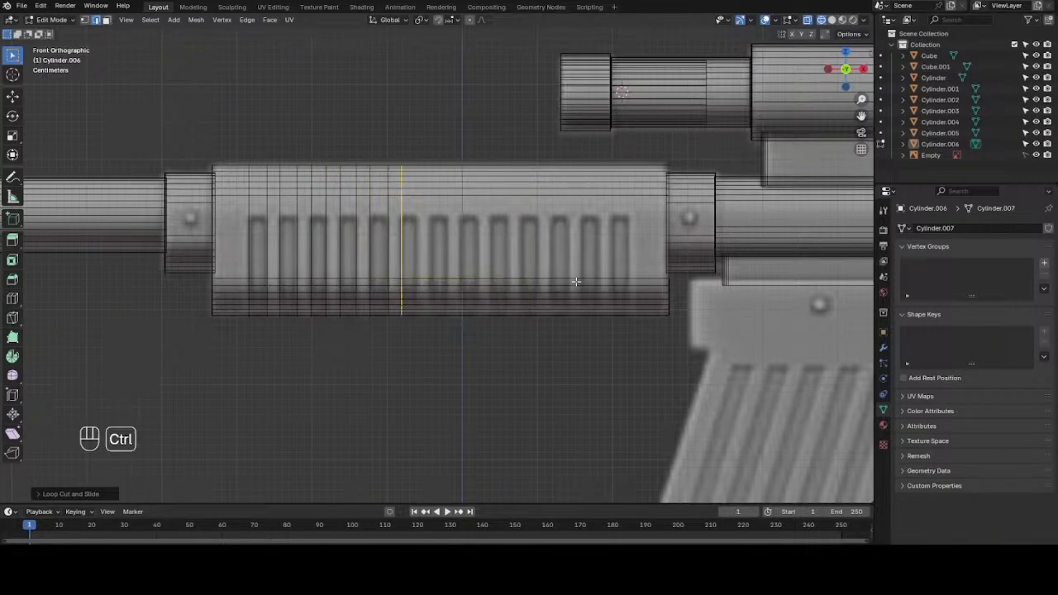
key(ctrl+r)
click(609, 293)
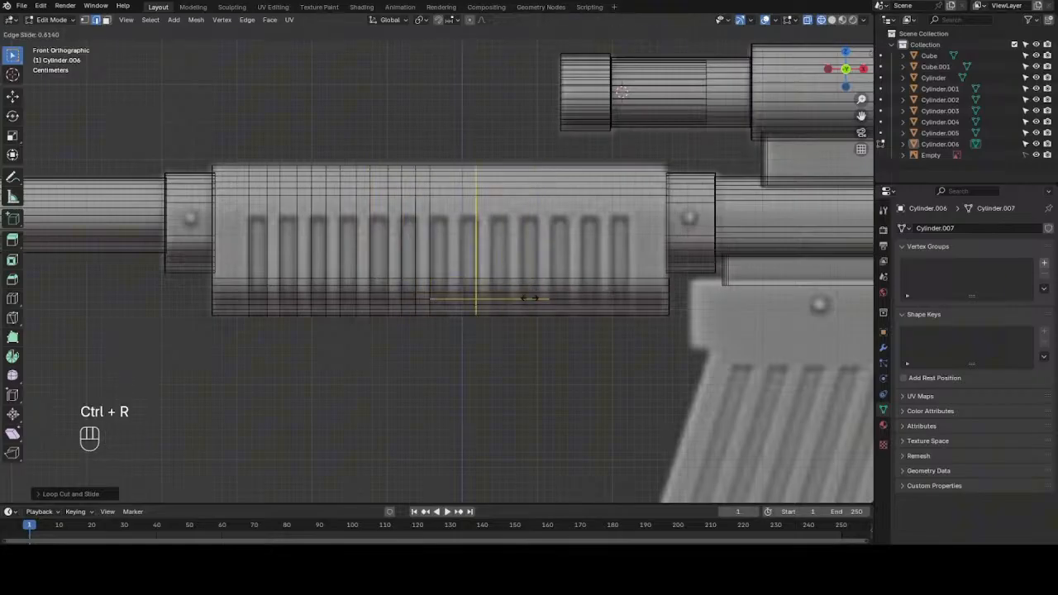
click(492, 322)
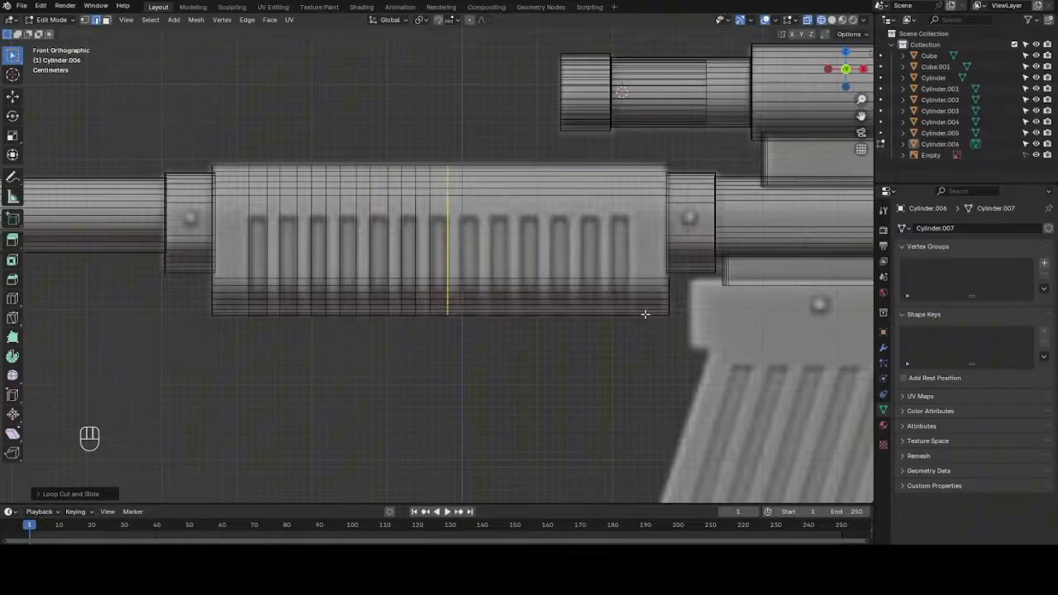
key(g)
key(x)
click(447, 238)
- Add two vertical loop cuts along both edges of the eighth reference slot
key(ctrl+r)
click(468, 210)
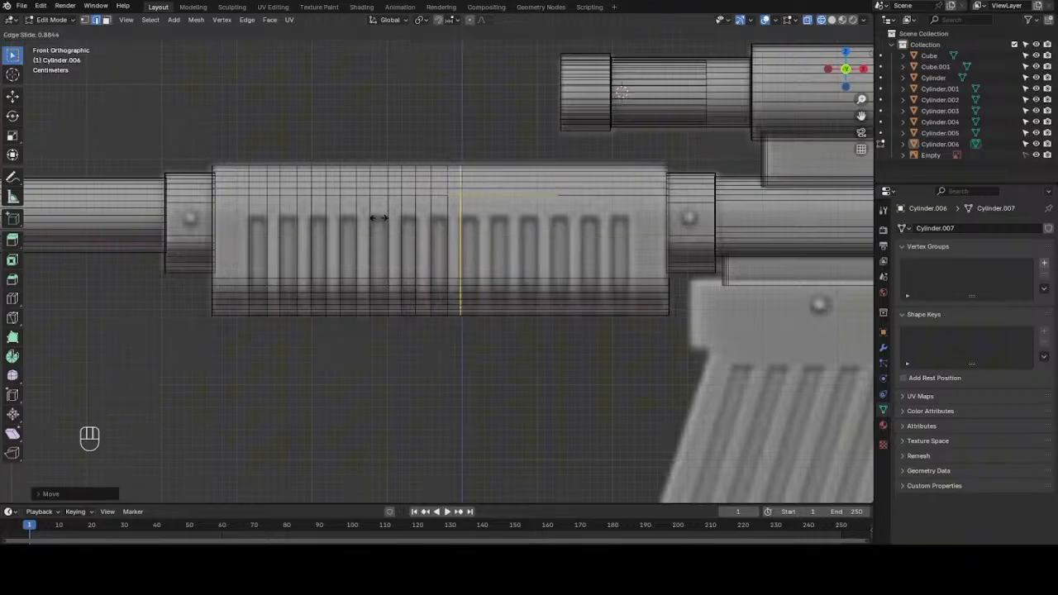
click(379, 218)
key(ctrl+r)
click(485, 208)
click(399, 221)
- Add vertical loop cuts along both edges of the ninth and tenth reference slots
key(ctrl+r)
click(494, 203)
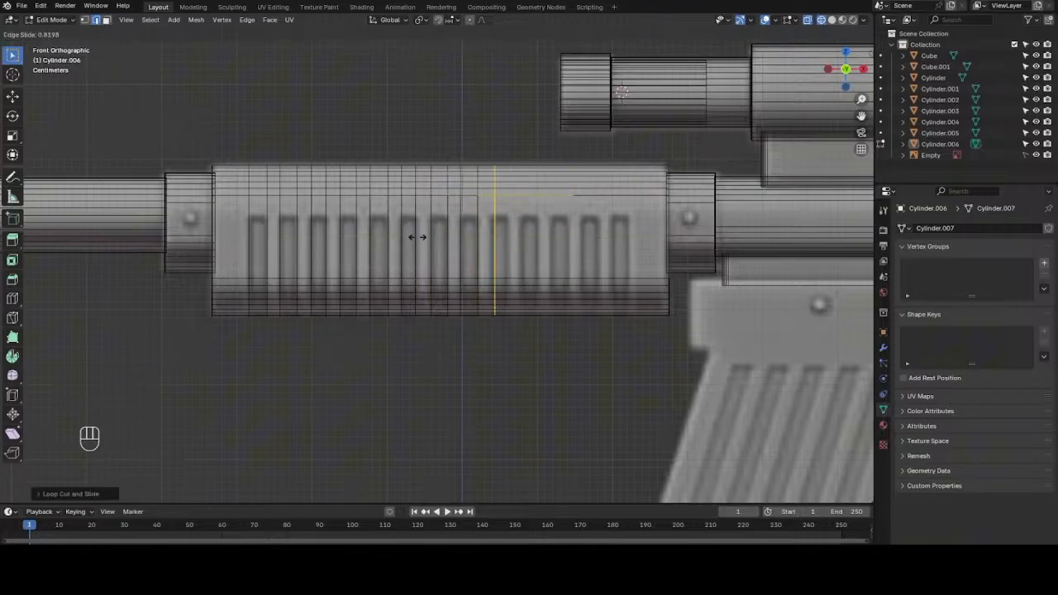
click(417, 237)
key(ctrl+r)
click(529, 258)
click(595, 260)
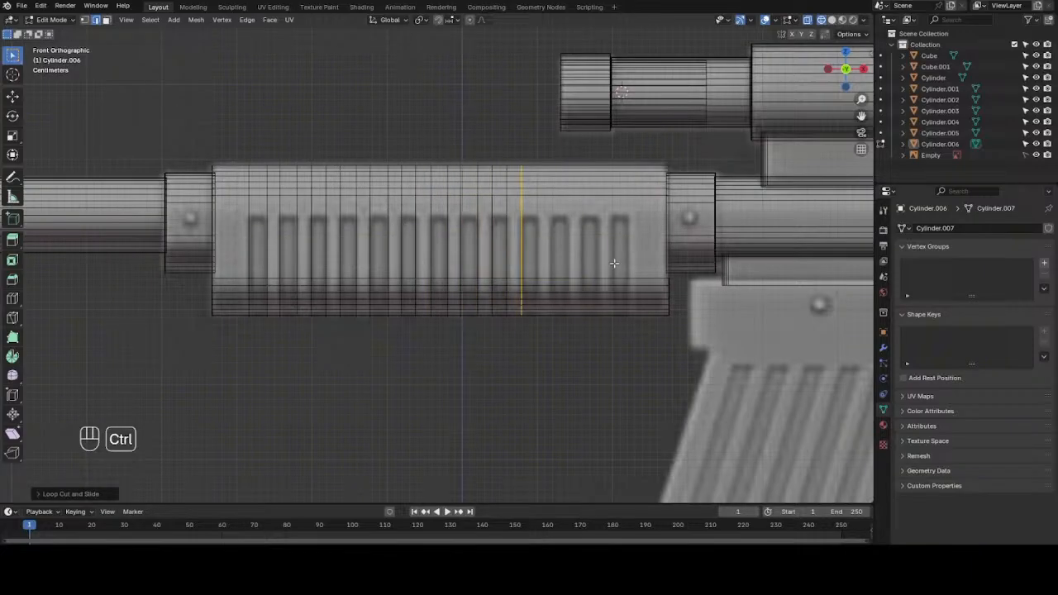
key(ctrl+r)
click(614, 264)
click(558, 269)
- Add loop cuts along both edges of the eleventh reference slot, and shift its front loop about 0.002 m along X
key(ctrl+r)
click(610, 266)
click(557, 278)
key(ctrl+r)
click(629, 274)
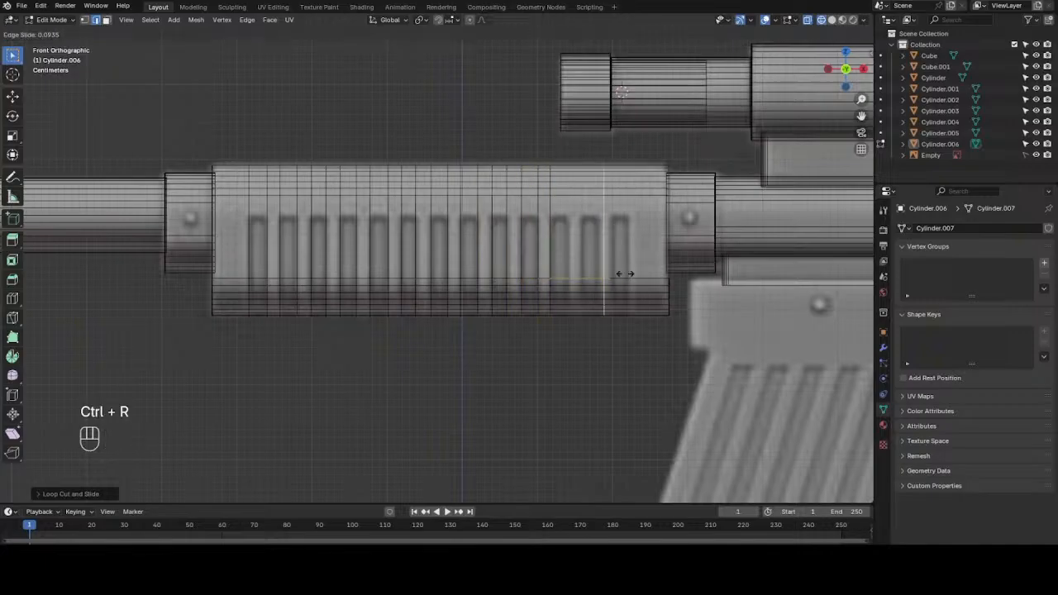
click(579, 278)
alt+shift+click(550, 260)
key(g)
key(x)
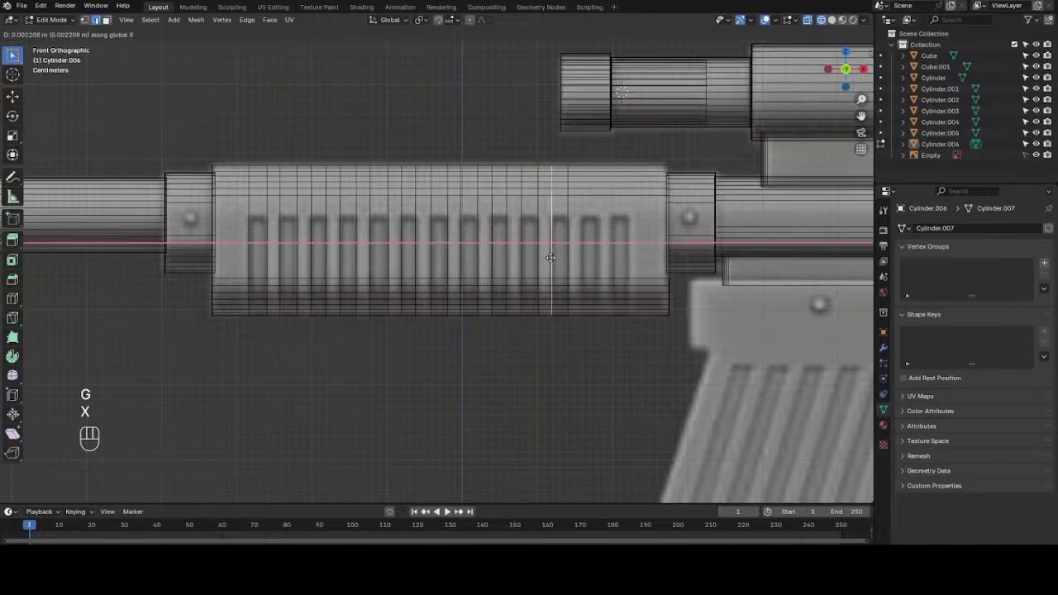
click(550, 257)
- Add vertical loop cuts along both edges of the twelfth and thirteenth reference slots
key(ctrl+r)
click(590, 265)
click(641, 270)
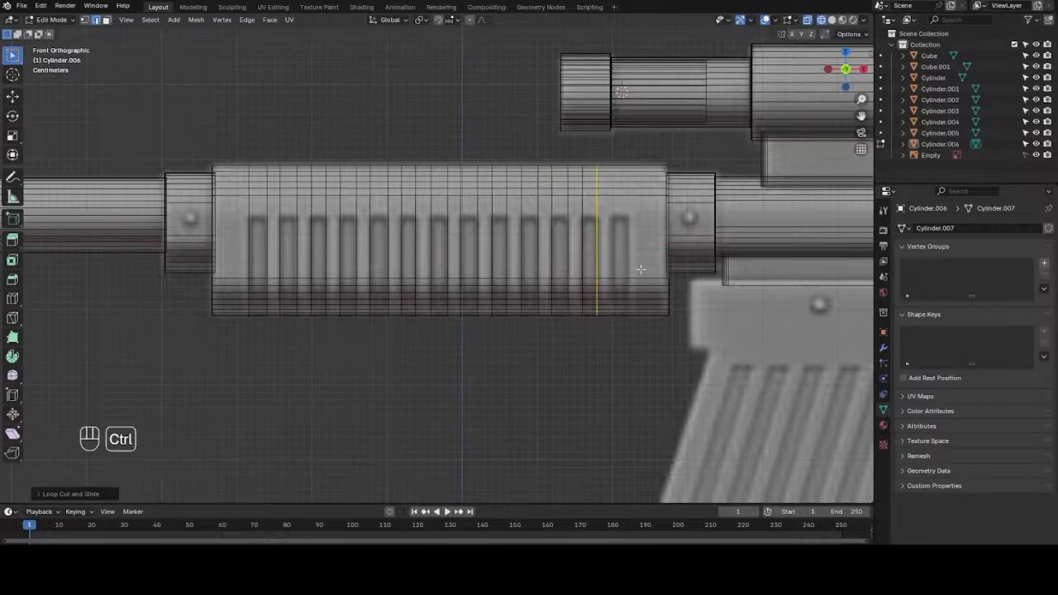
key(ctrl+r)
click(638, 272)
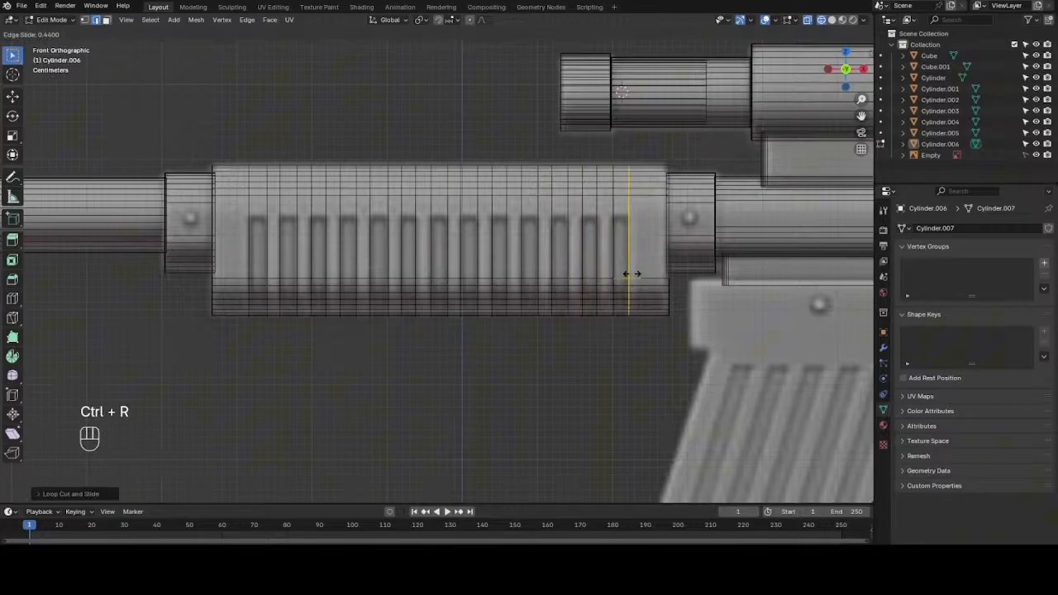
click(631, 274)
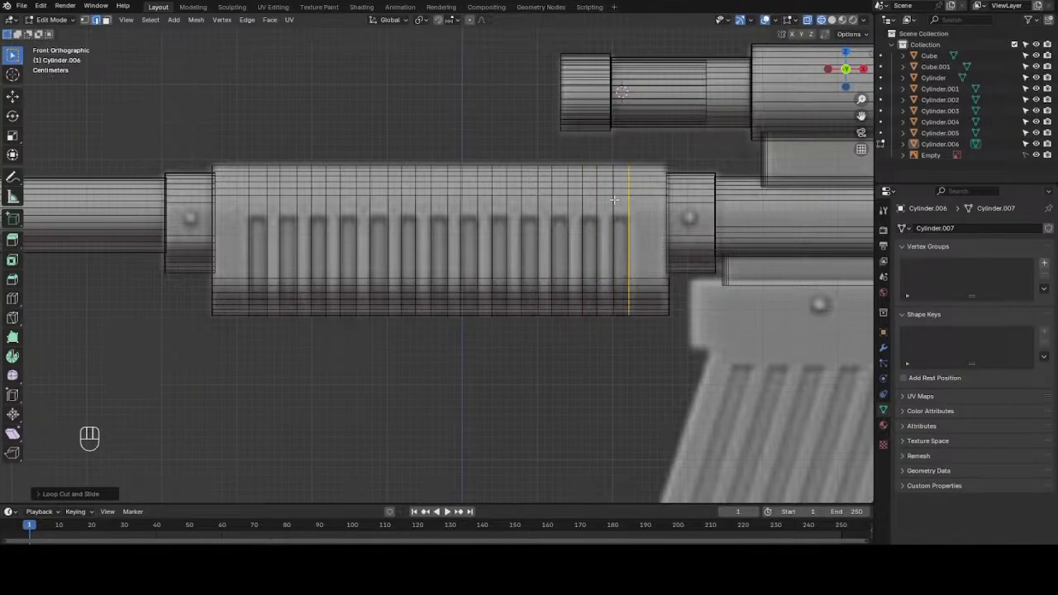
- Check the handguard in solid shading, return it to wireframe, and switch to face selection mode
click(832, 20)
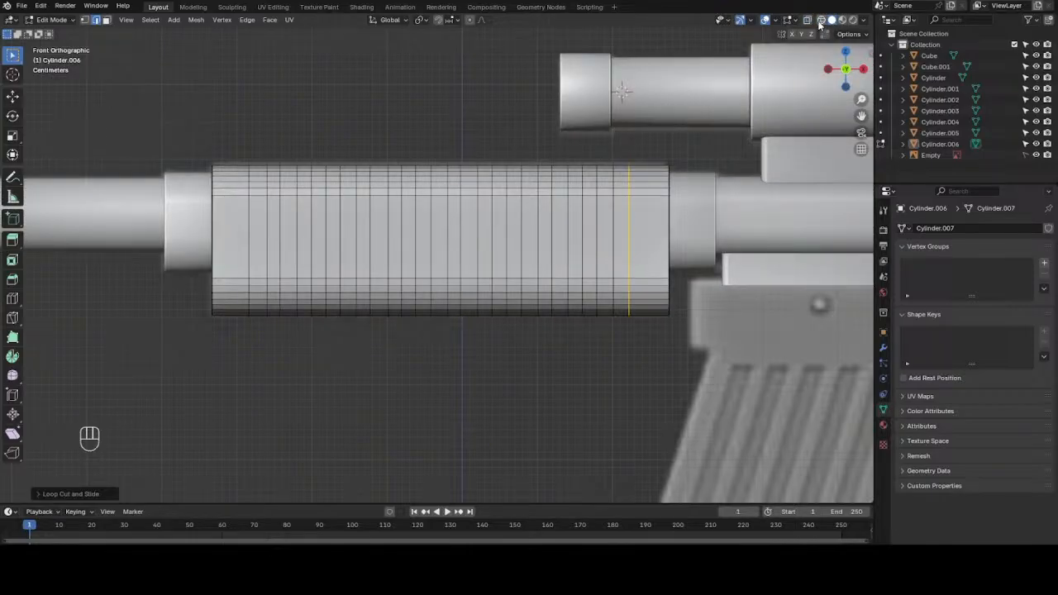
click(820, 20)
scroll(516, 192, up, 2)
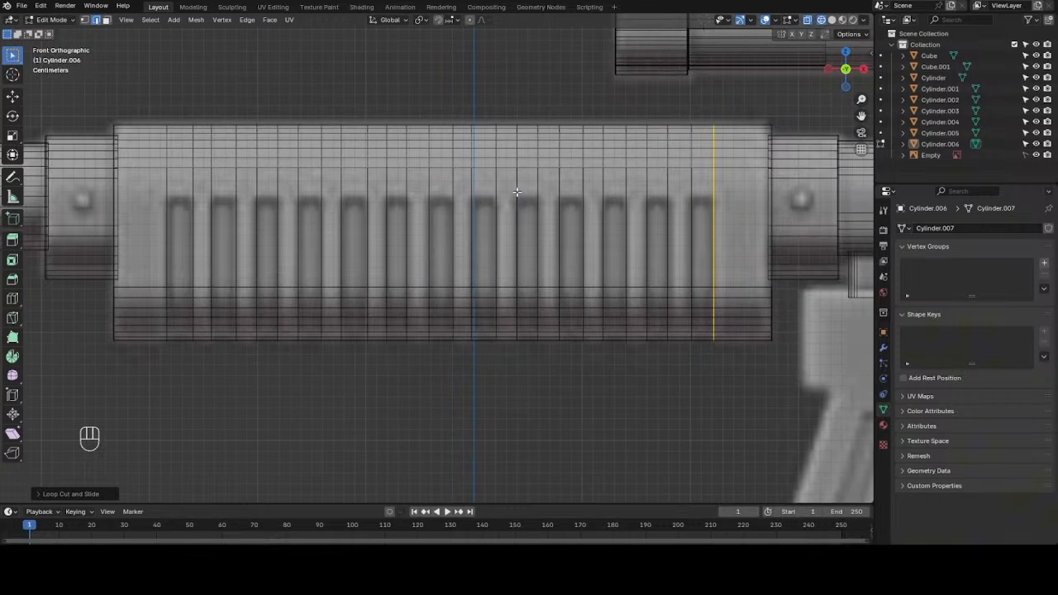
key(3)
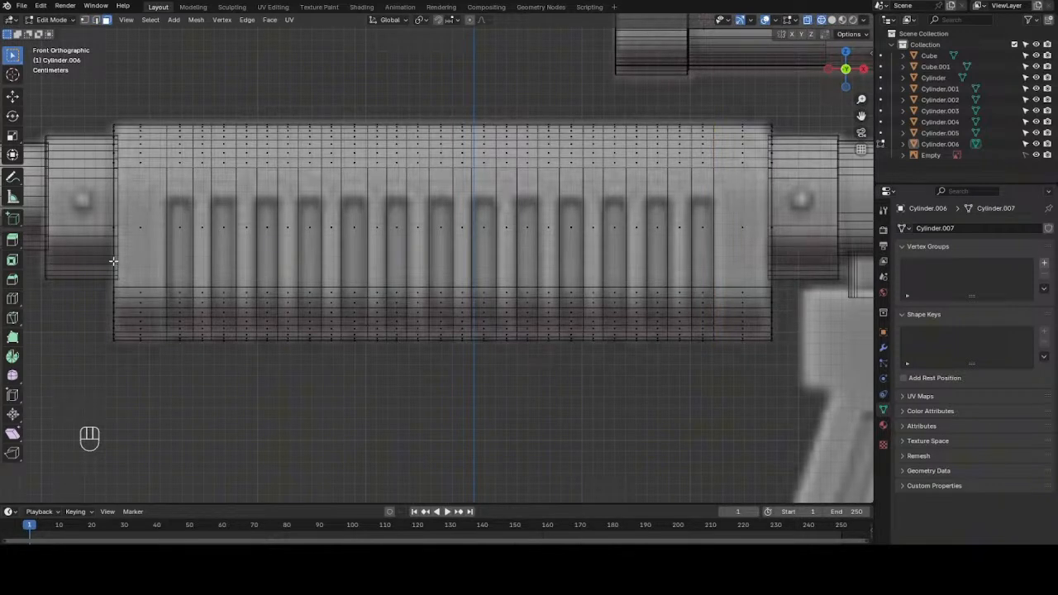
- Try to select the first slot's face strip around the handguard in wireframe display
click(178, 217)
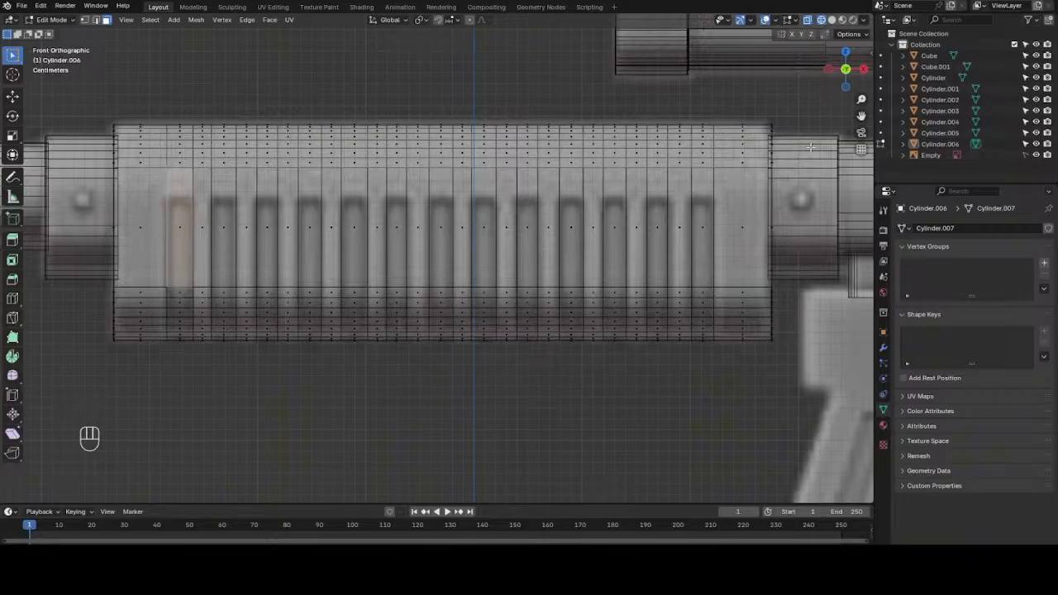
drag(838, 81, 710, 155)
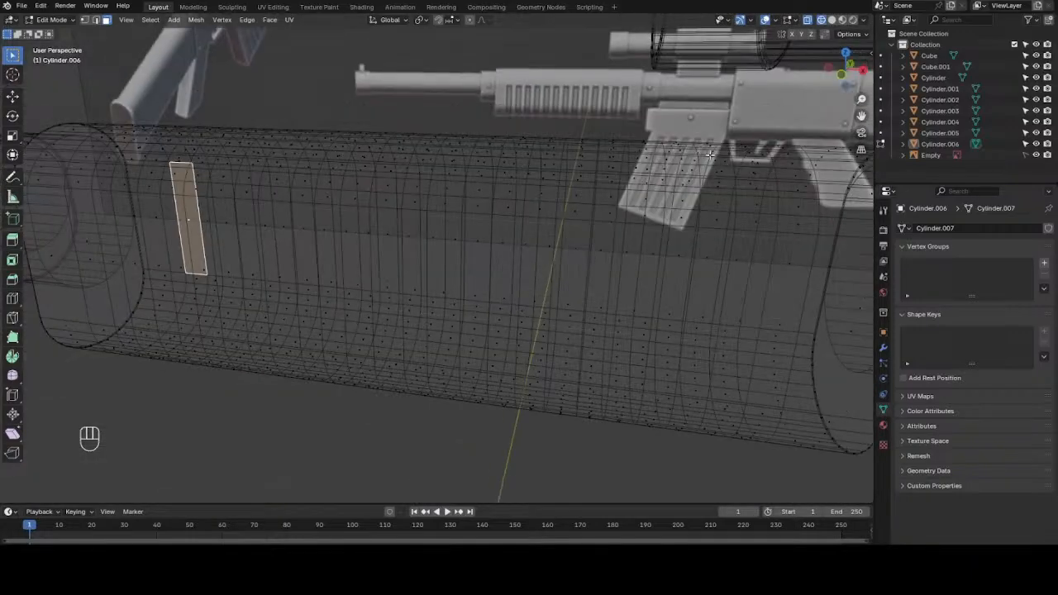
key(KP_1)
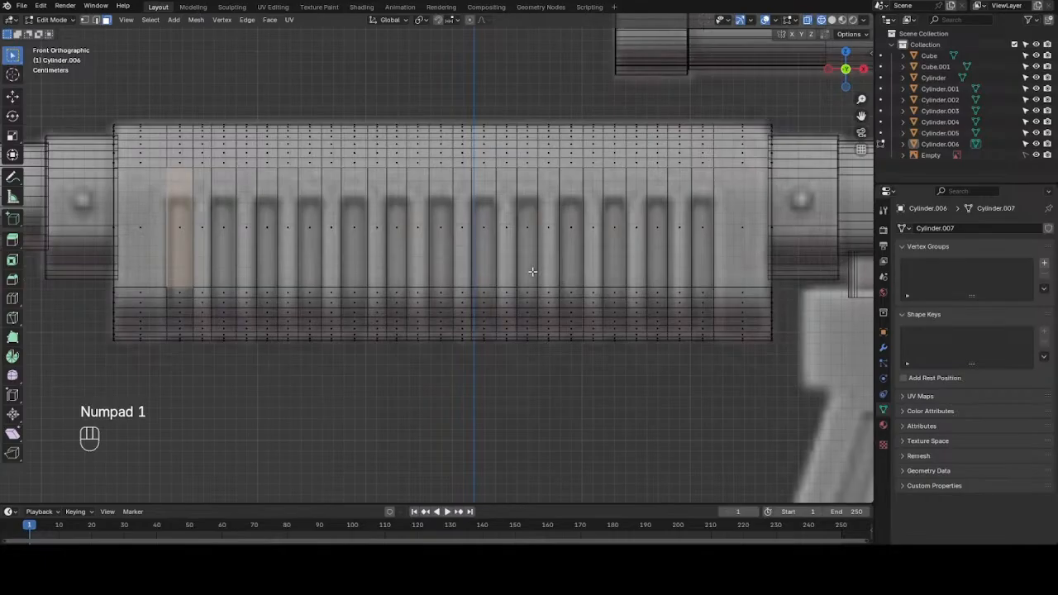
ctrl+click(179, 322)
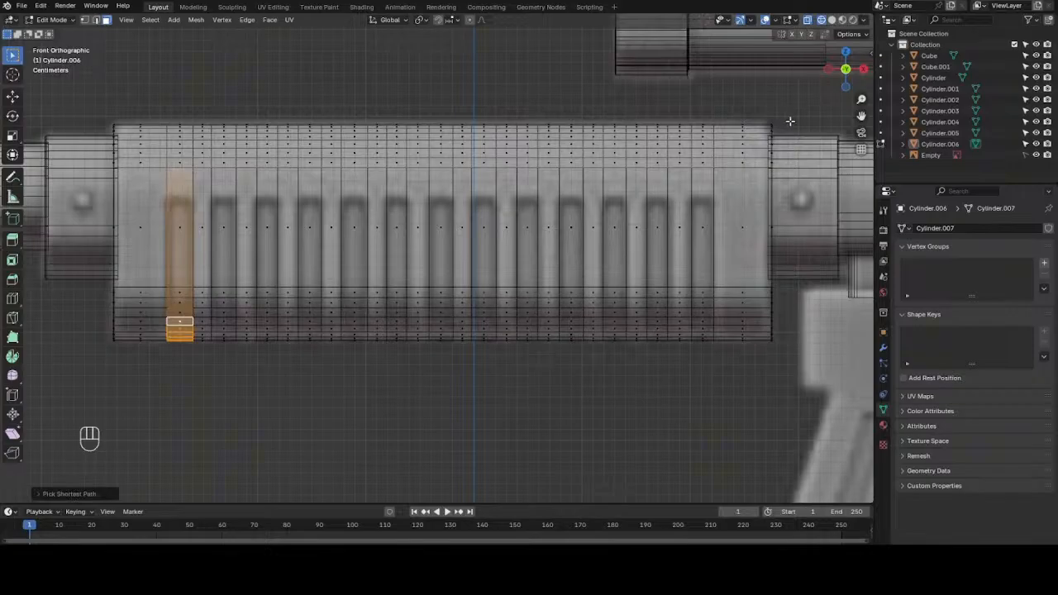
- Switch to solid shading and select the muzzle-end slot's face strip from the front side around the underside to the opposite side
key(alt+z)
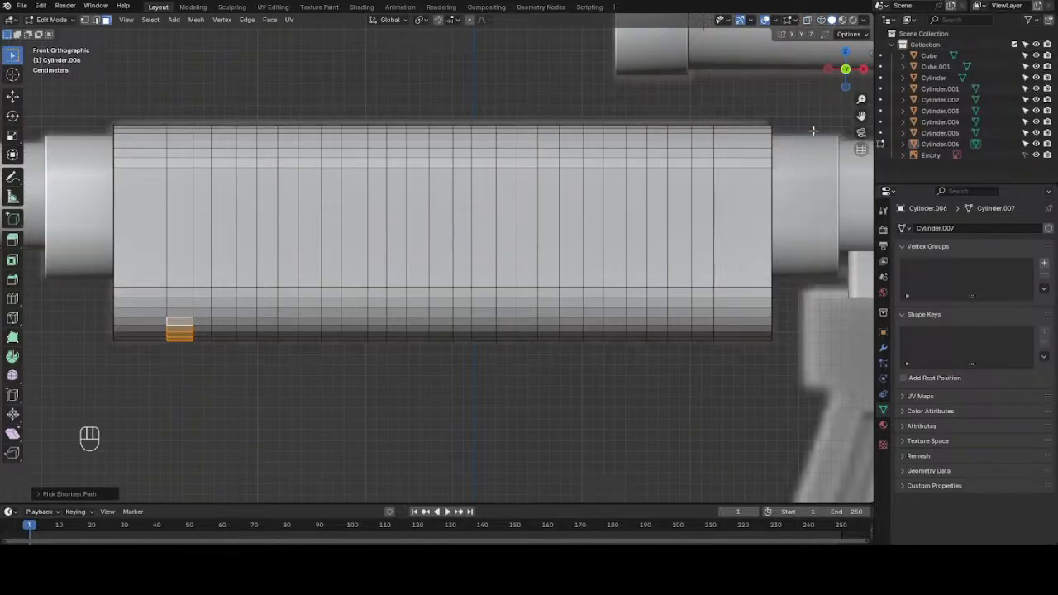
click(178, 199)
ctrl+click(178, 335)
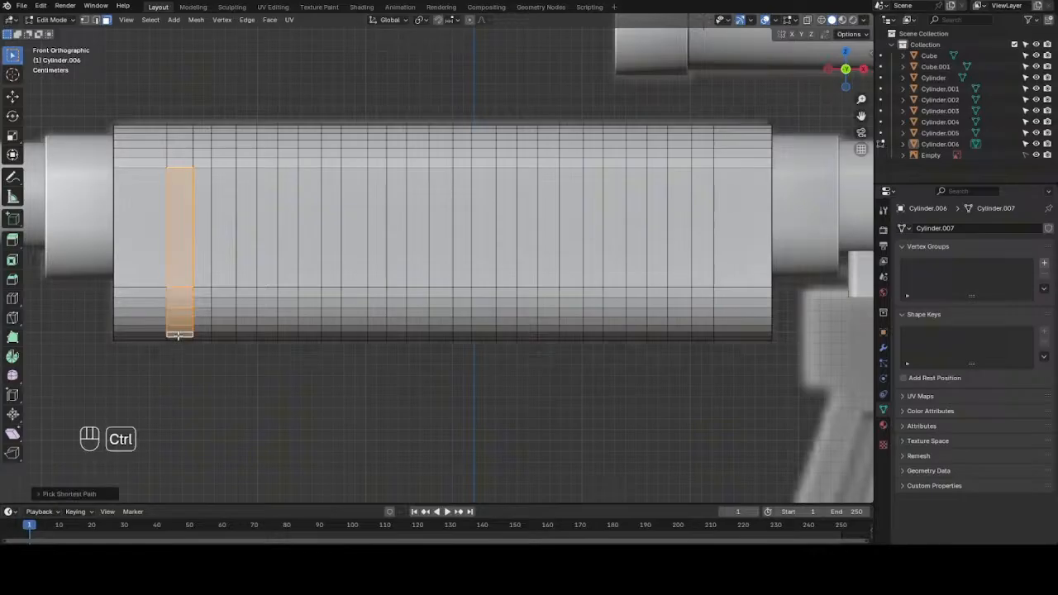
drag(825, 84, 907, 85)
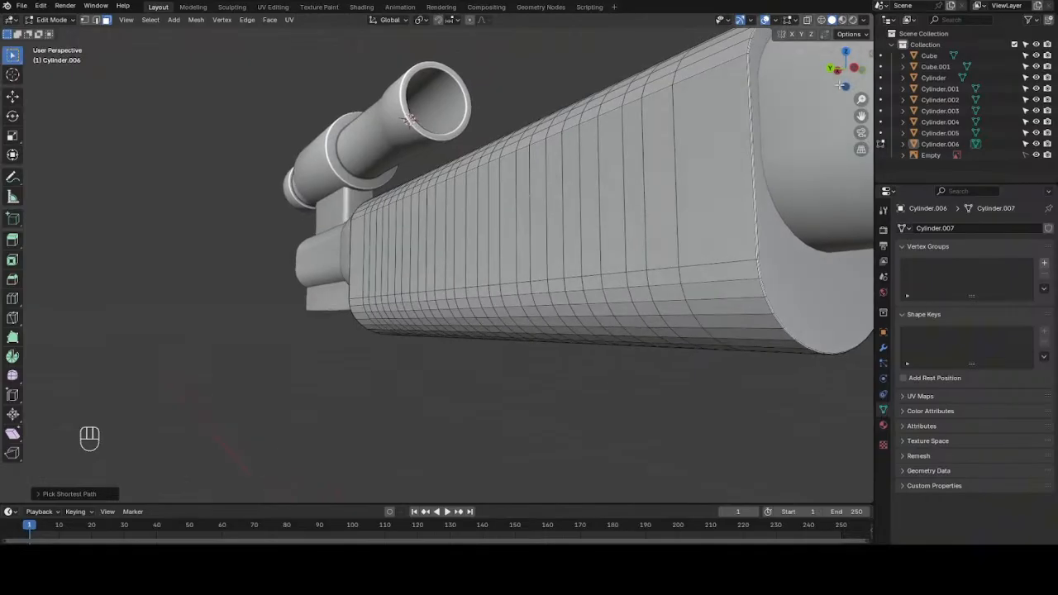
ctrl+click(658, 244)
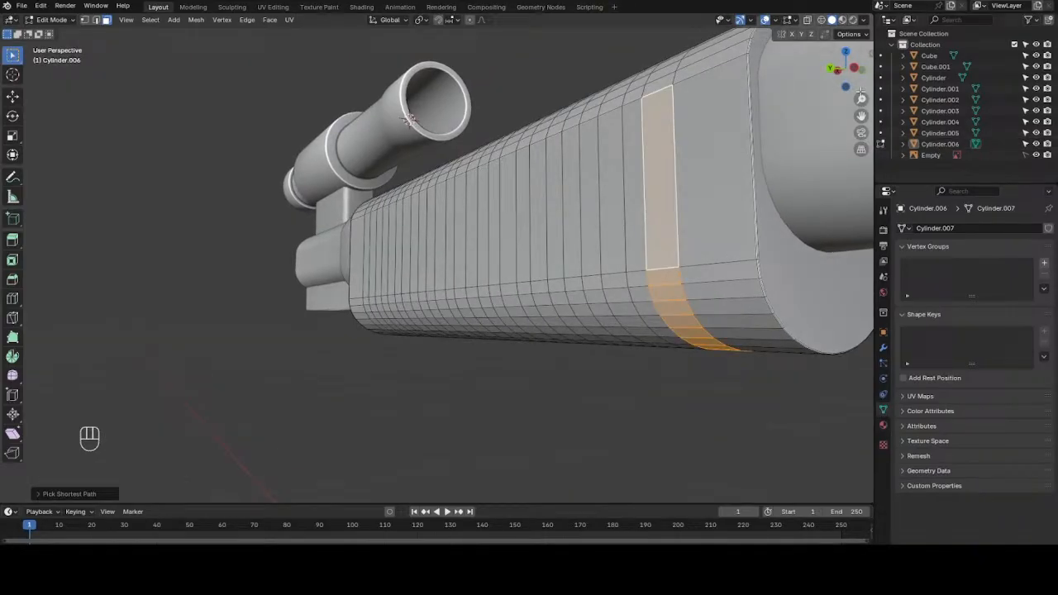
drag(857, 82, 818, 84)
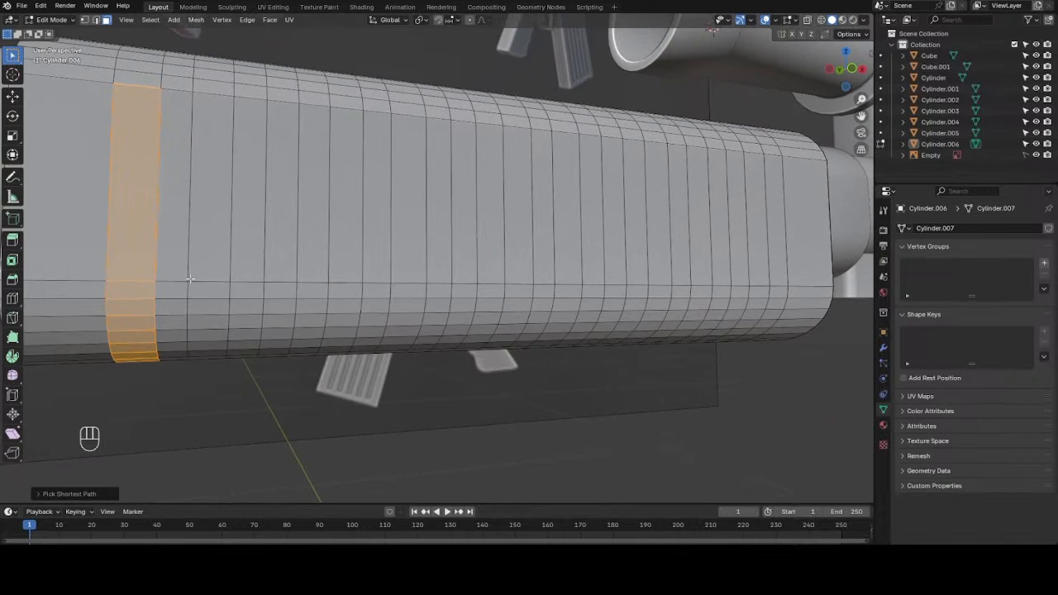
- Add the face strips of the second and third slots to the selection, wrapping under the handguard to its opposite side
shift+click(210, 180)
ctrl+click(202, 347)
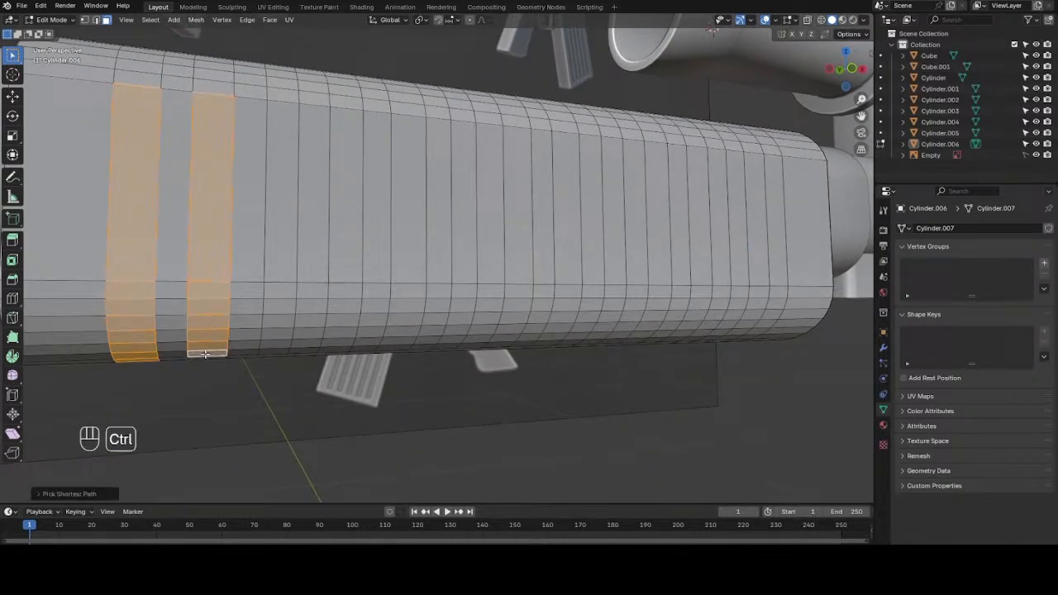
drag(837, 80, 998, 80)
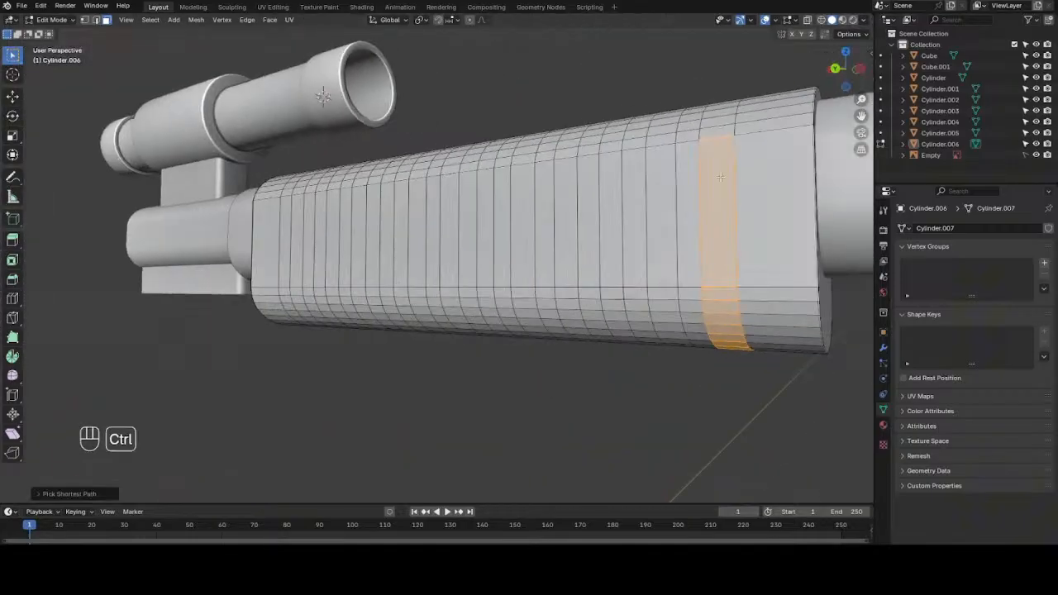
ctrl+click(666, 175)
drag(841, 81, 680, 83)
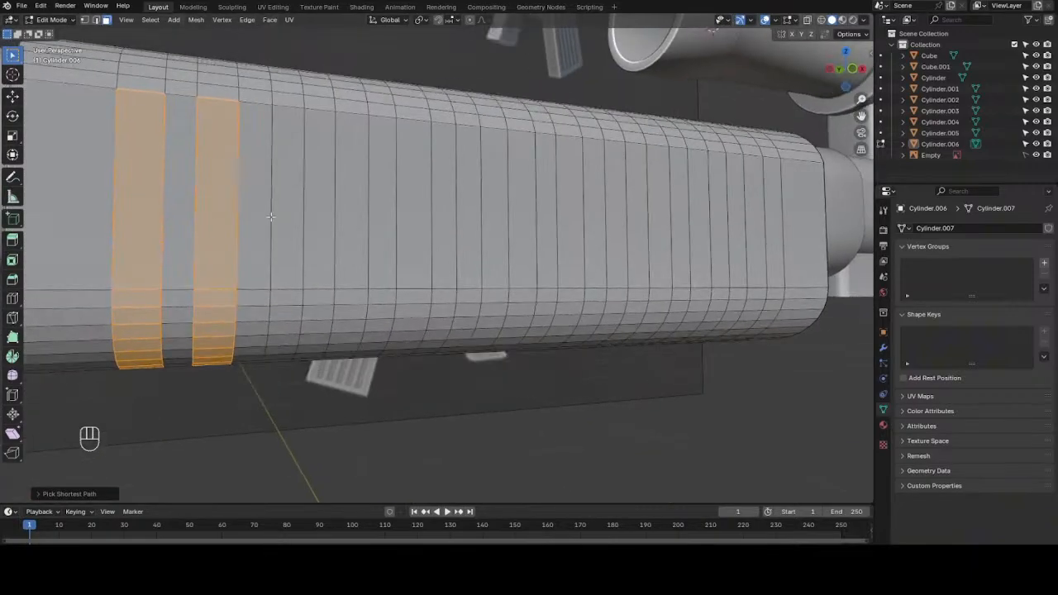
shift+click(283, 143)
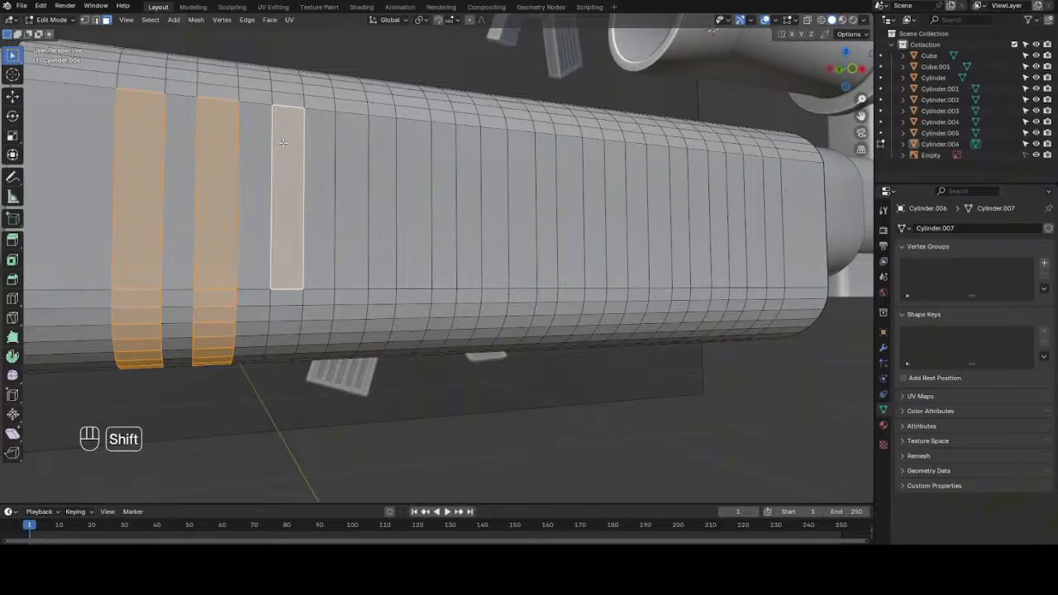
ctrl+click(278, 355)
drag(838, 77, 1018, 77)
ctrl+click(596, 173)
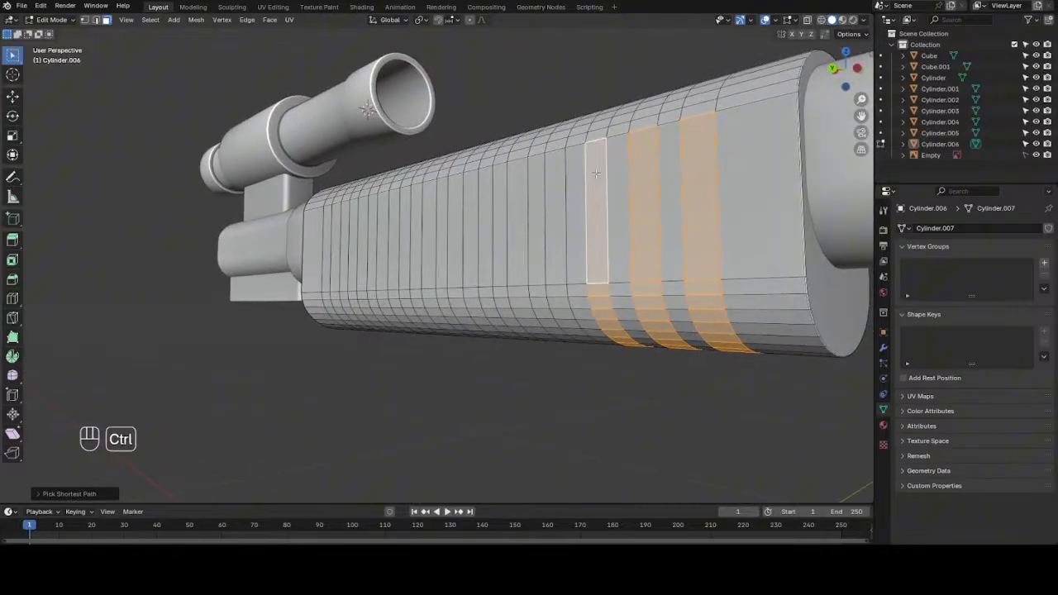
- Extend the selection with the fourth and fifth slots' face strips across both sides and the underside
shift+click(554, 176)
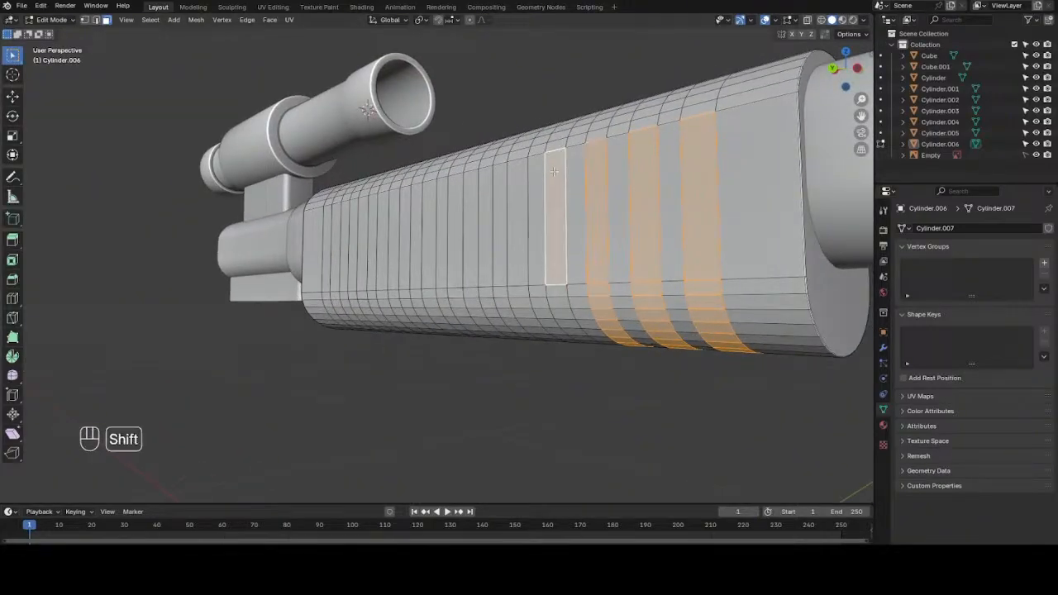
ctrl+click(581, 338)
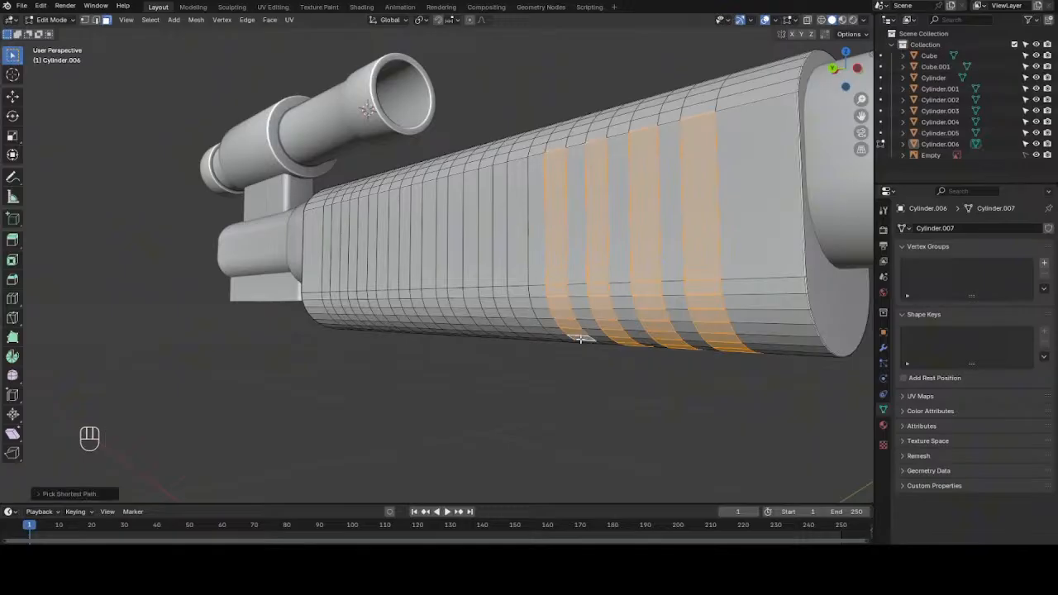
middle_drag(581, 339, 463, 331)
middle_drag(528, 99, 458, 208)
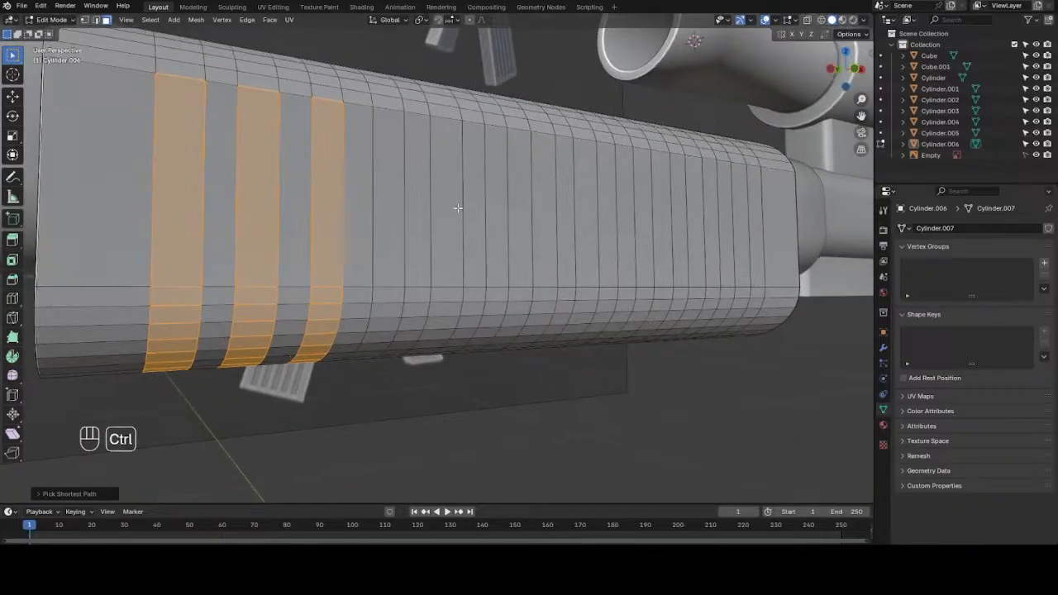
ctrl+click(389, 164)
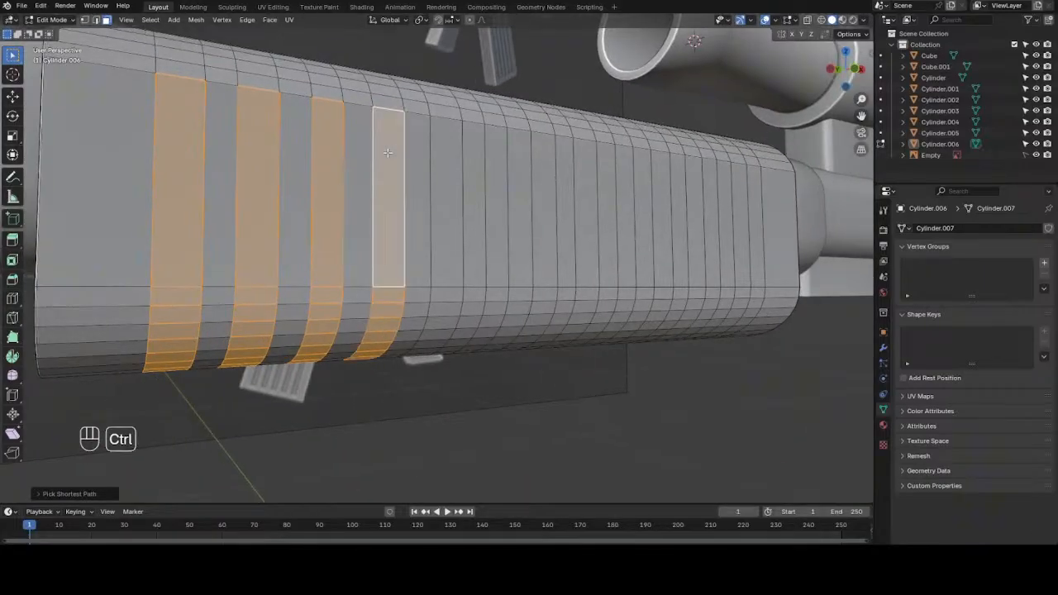
shift+click(448, 147)
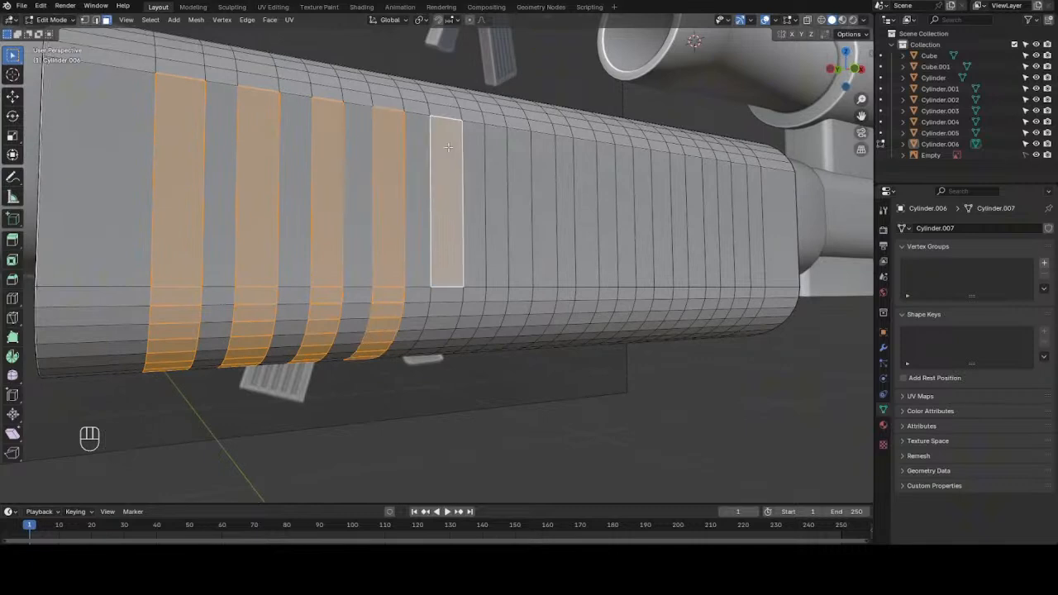
ctrl+click(419, 352)
middle_drag(419, 352, 622, 341)
ctrl+click(522, 178)
- Extend the selection with the sixth and seventh slots' face strips, running around the underside to both sides
shift+click(486, 192)
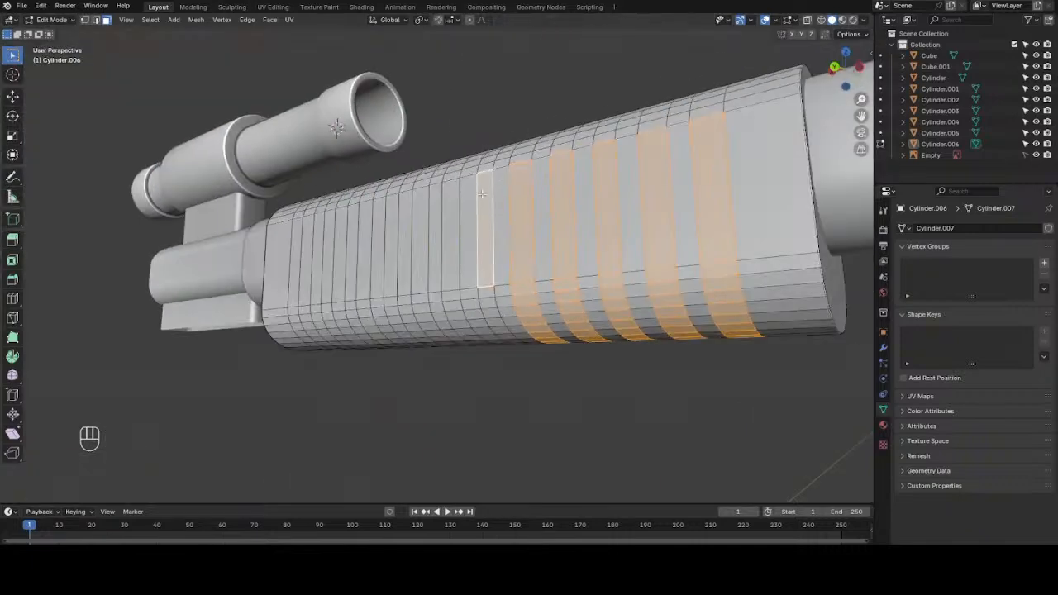
ctrl+click(513, 340)
middle_drag(513, 340, 330, 334)
ctrl+click(433, 169)
drag(850, 69, 1040, 74)
scroll(435, 170, down, 2)
shift+click(481, 165)
ctrl+click(468, 324)
ctrl+click(443, 203)
- Add the eighth and ninth slots' face strips to the selection on both sides and underneath the handguard
shift+click(412, 209)
ctrl+click(426, 321)
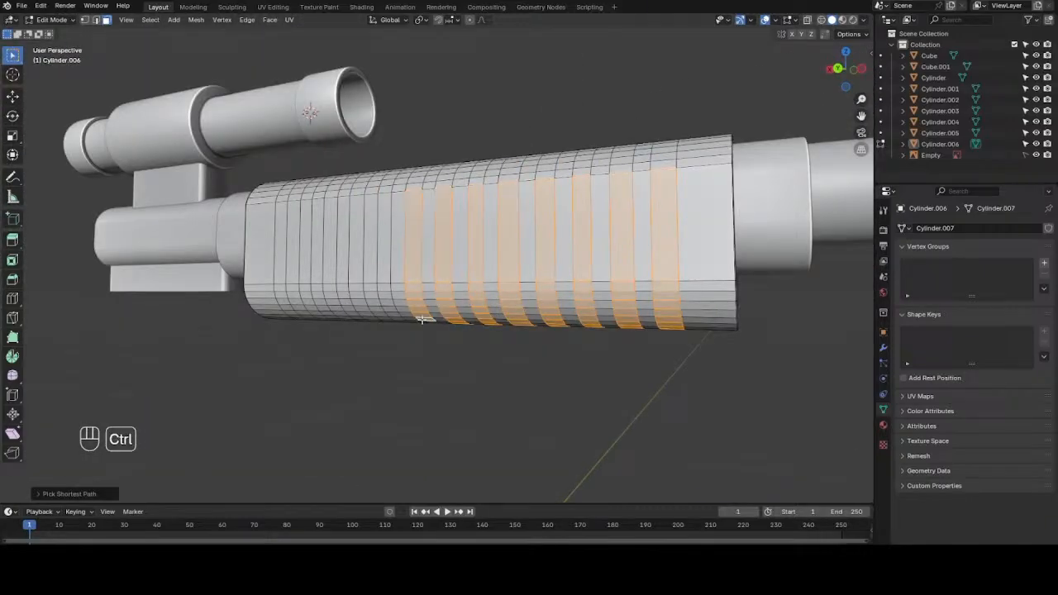
drag(846, 73, 653, 71)
ctrl+click(517, 159)
shift+click(556, 166)
ctrl+click(546, 319)
drag(846, 72, 1038, 74)
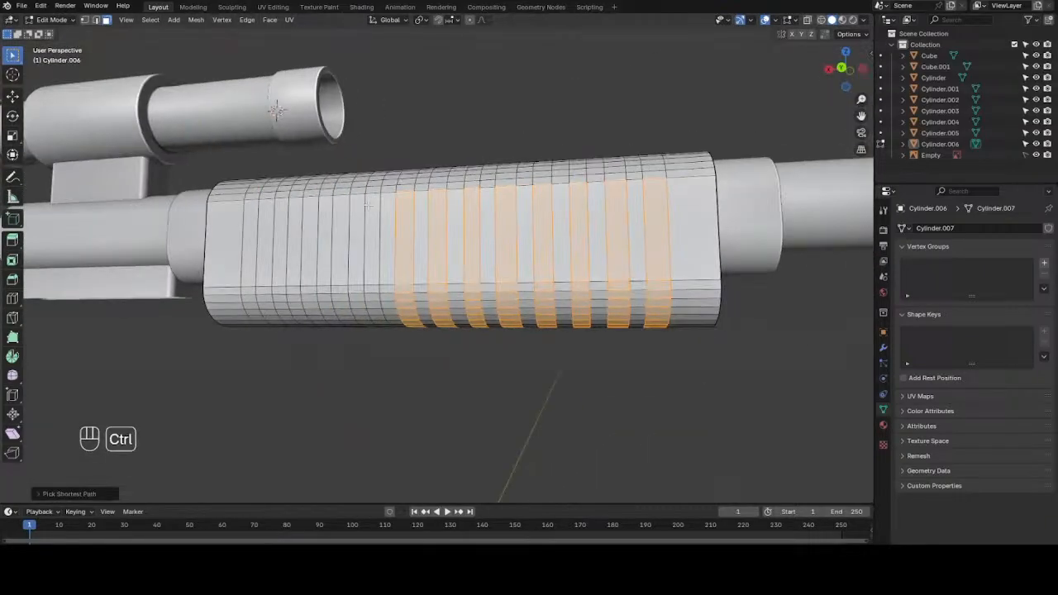
ctrl+click(370, 206)
- Add the tenth and eleventh slots' face strips to the selection, covering both sides and the underside
shift+click(341, 212)
ctrl+click(351, 325)
drag(846, 72, 653, 71)
ctrl+click(585, 177)
shift+click(631, 177)
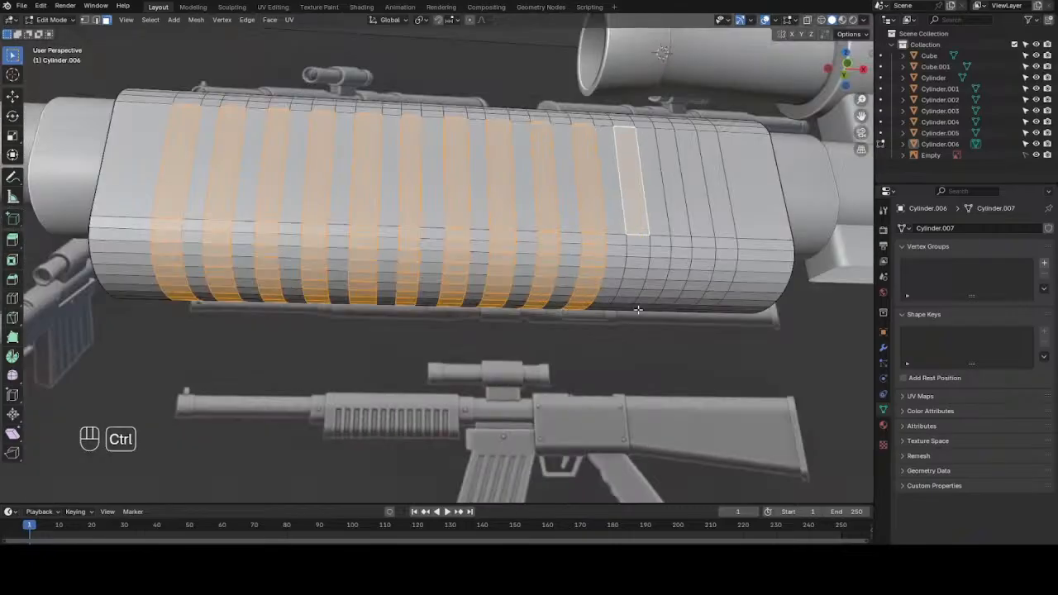
ctrl+click(638, 304)
drag(844, 71, 1036, 73)
ctrl+click(305, 208)
- Add the twelfth and thirteenth slots' face strips to the selection around the underside and both sides of the handguard
shift+click(272, 205)
ctrl+click(286, 317)
drag(846, 72, 653, 71)
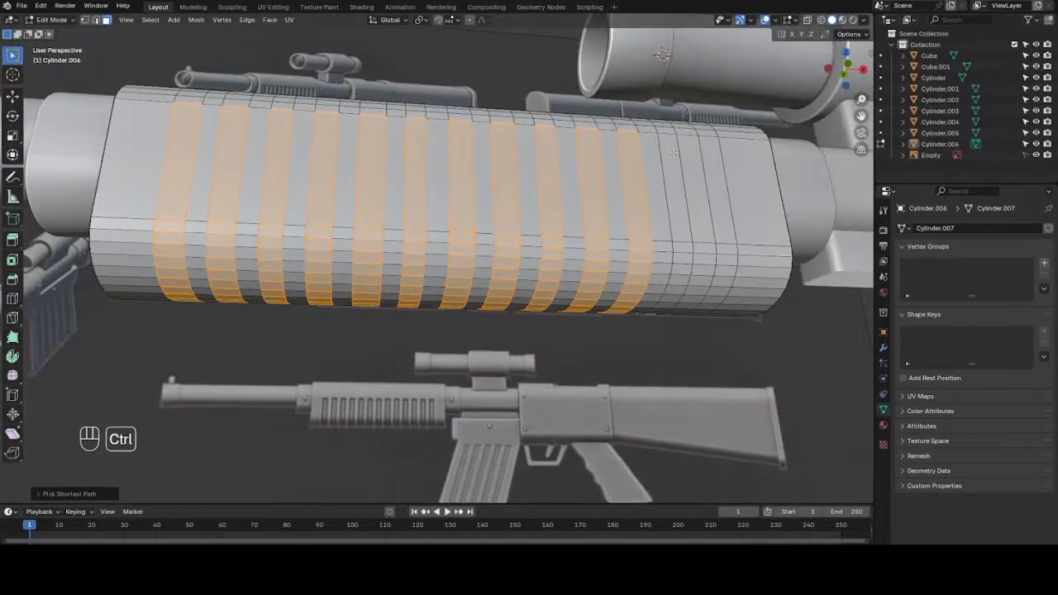
ctrl+click(673, 180)
shift+click(714, 182)
ctrl+click(713, 300)
drag(841, 81, 1038, 74)
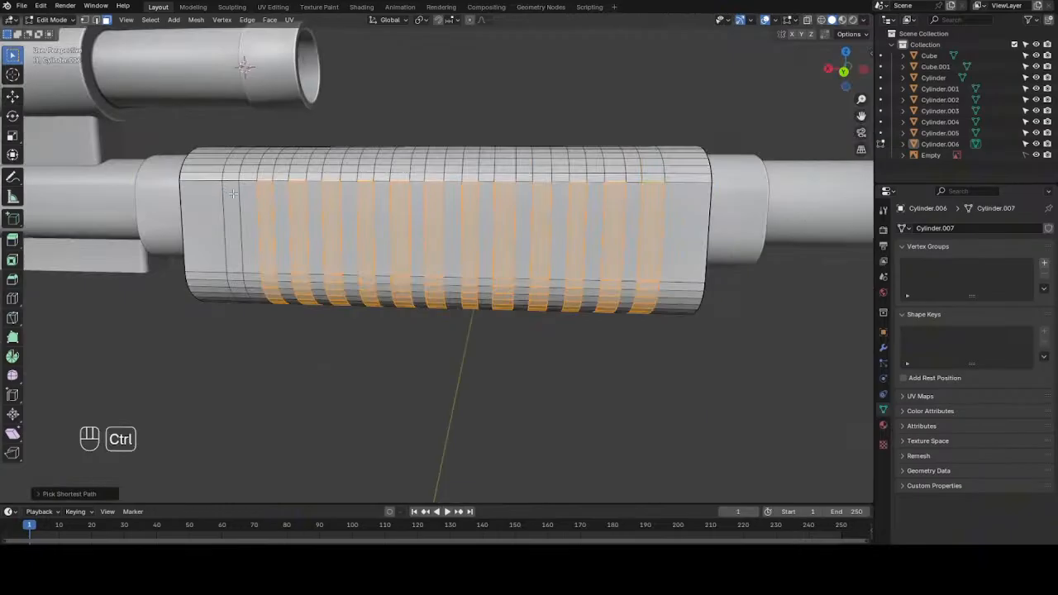
ctrl+click(232, 193)
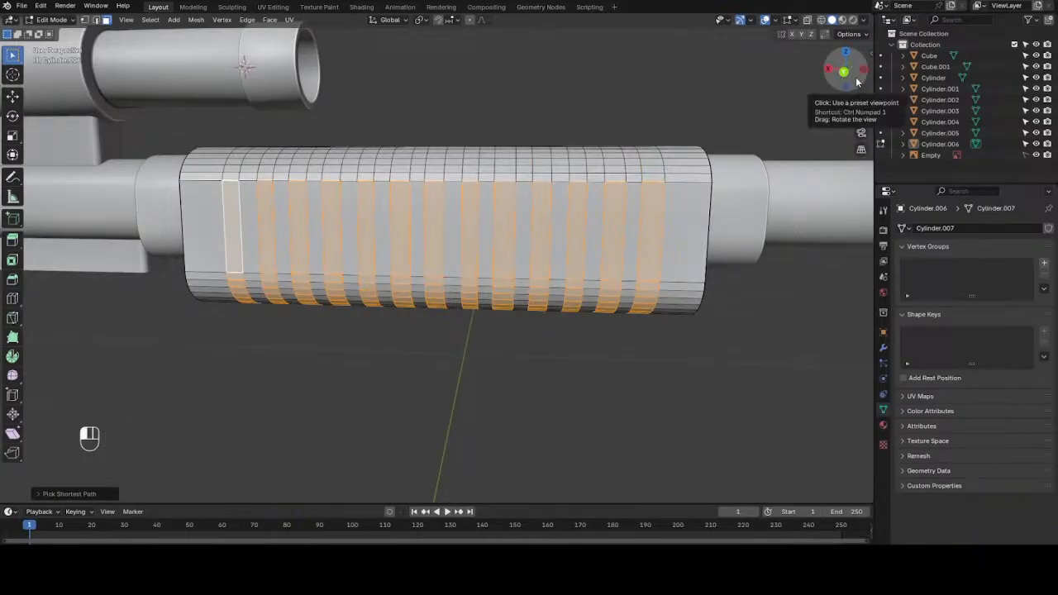
drag(858, 82, 643, 79)
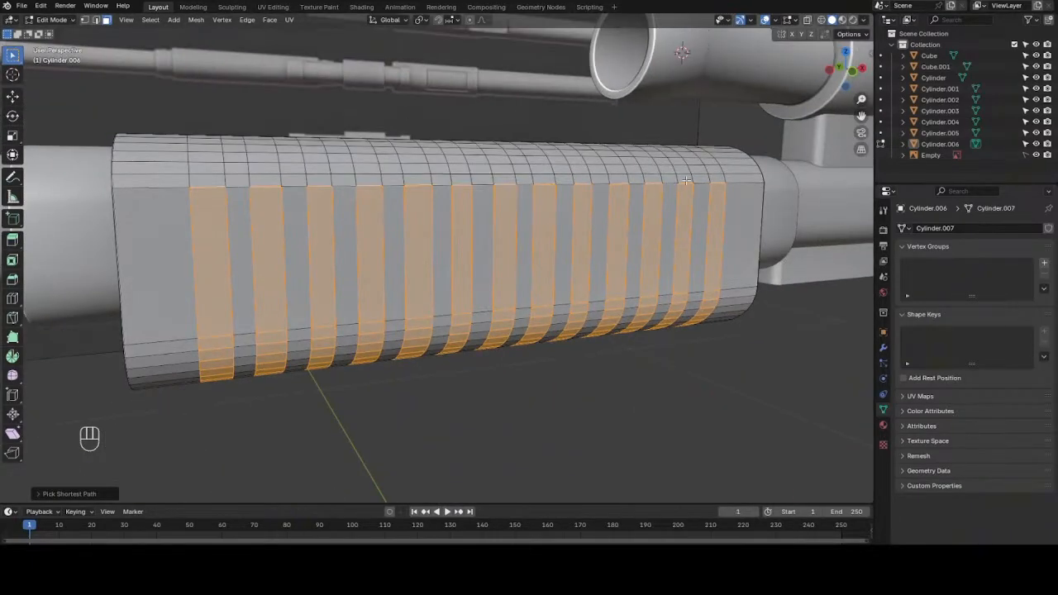
- Extrude the thirteen selected face strips along their normals about 0.0056 m inward to form recessed slots
scroll(687, 180, down, 4)
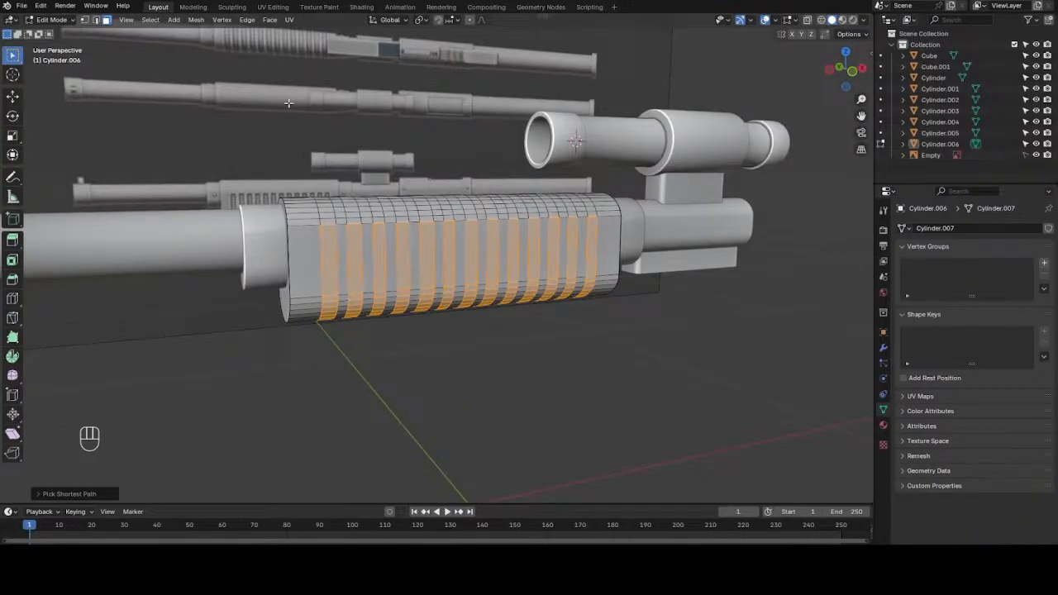
drag(831, 81, 863, 75)
scroll(749, 199, up, 2)
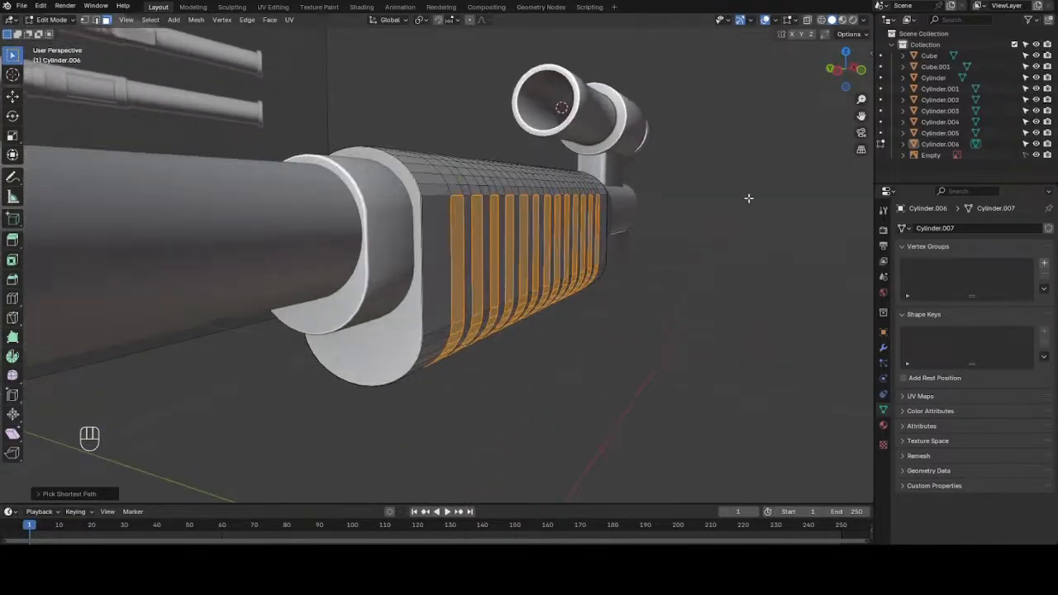
click(271, 20)
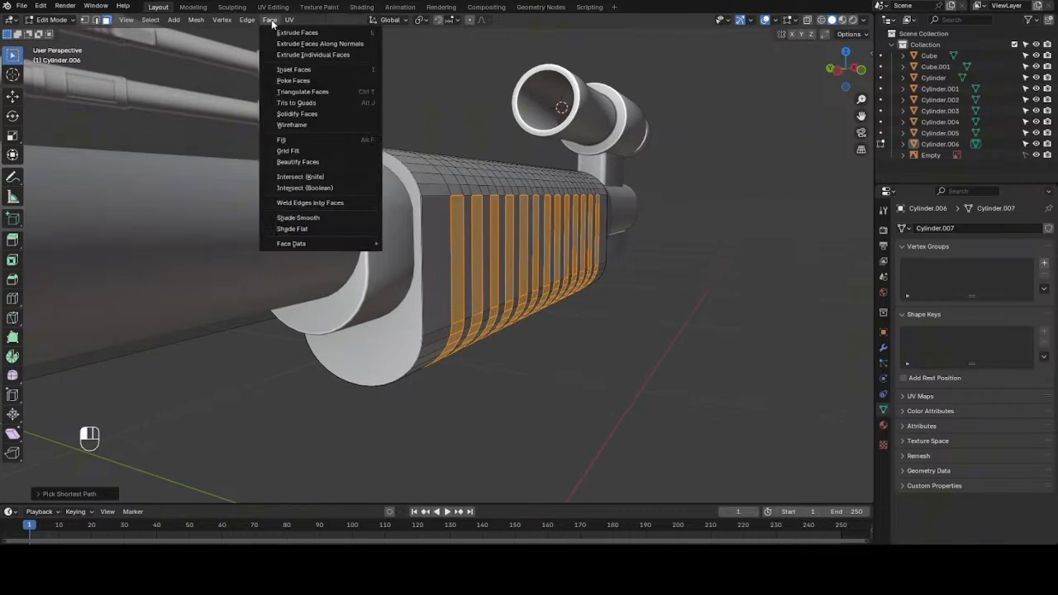
click(338, 44)
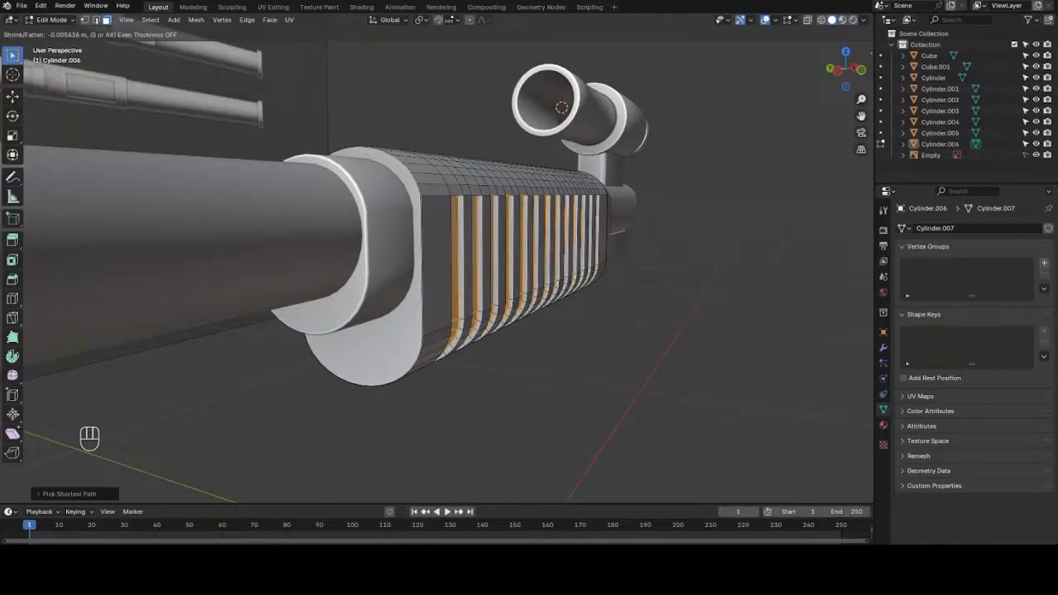
click(691, 164)
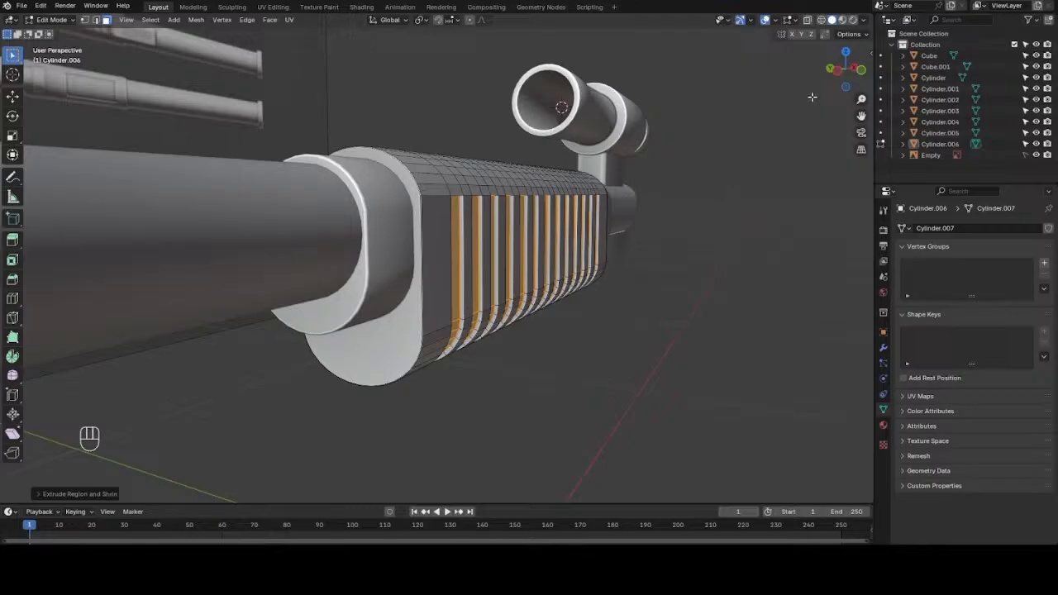
- Deselect the slot faces and return the handguard from Edit Mode to Object Mode
drag(850, 83, 763, 81)
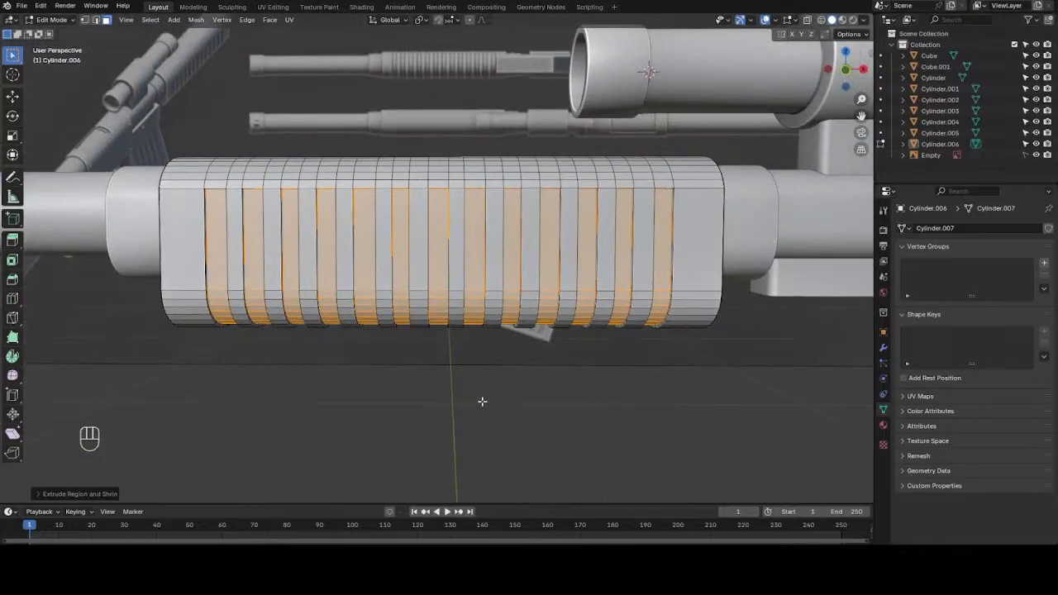
click(432, 382)
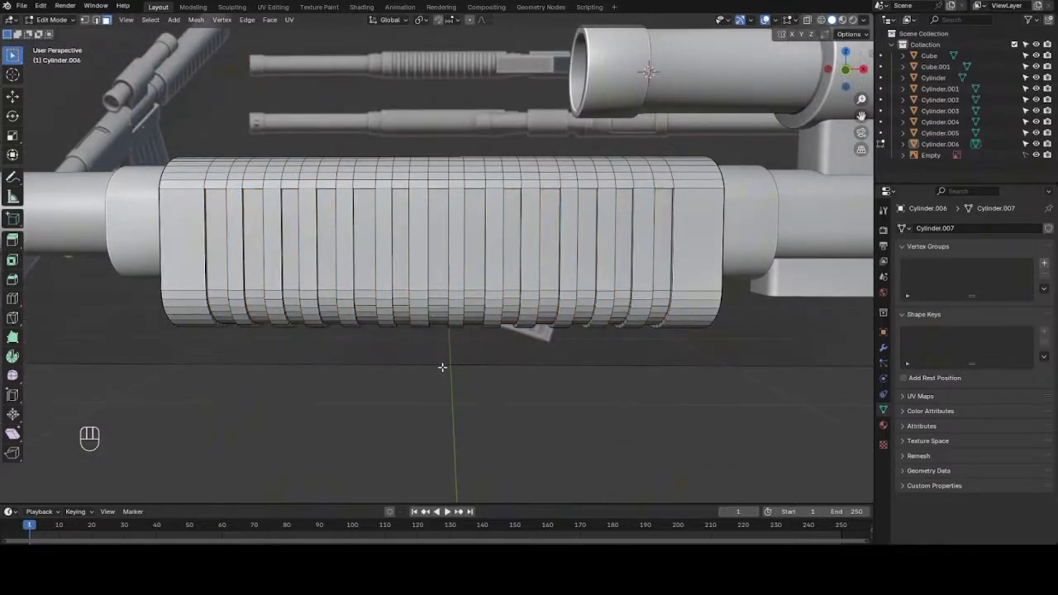
key(Tab)
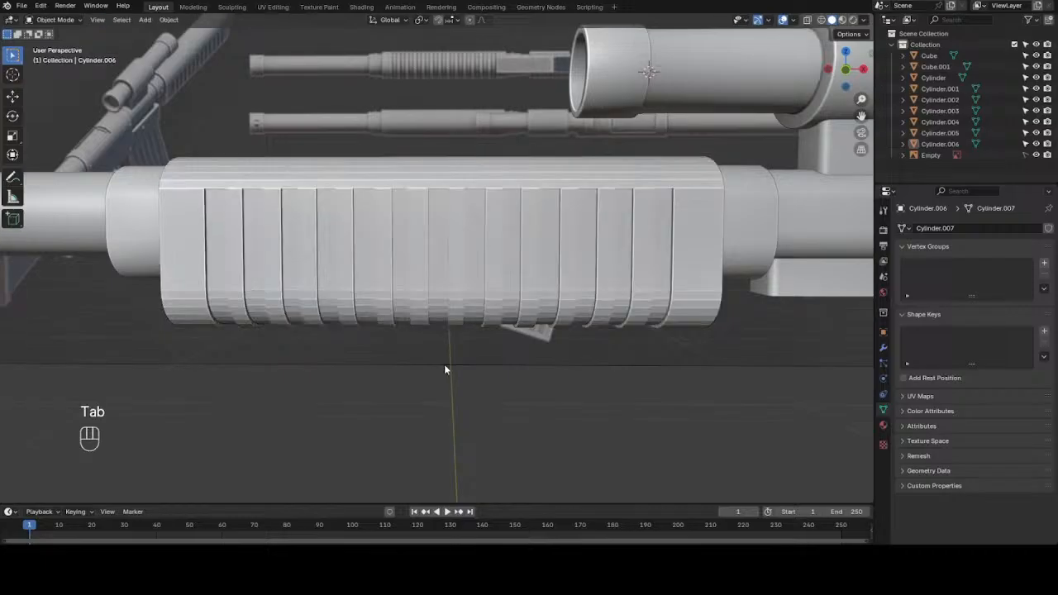
middle_drag(506, 267, 535, 243)
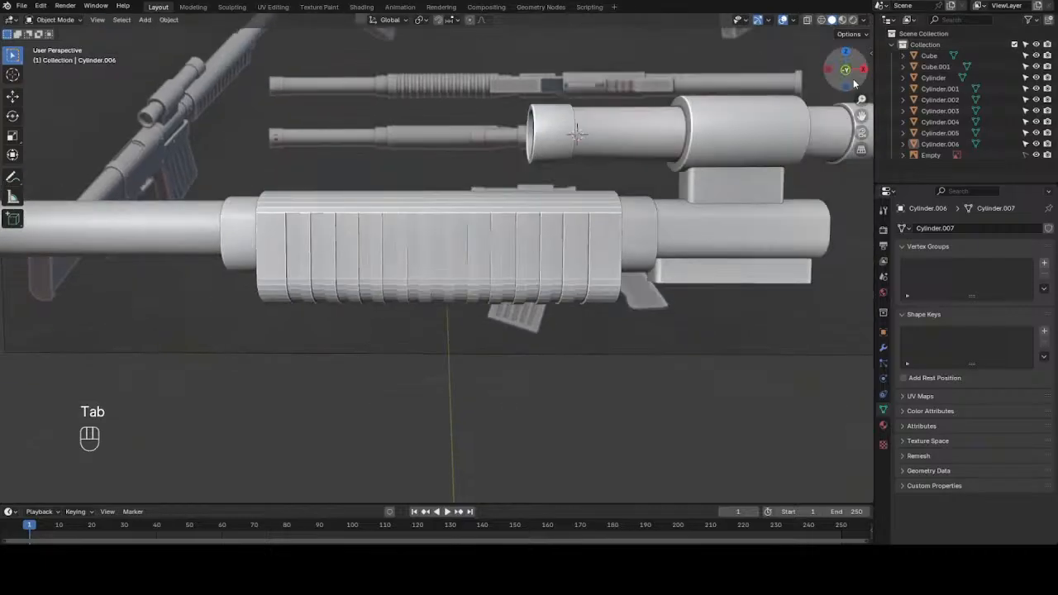
mouse_move(853, 79)
mouse_down()
mouse_move(836, 81)
mouse_move(847, 85)
mouse_up()
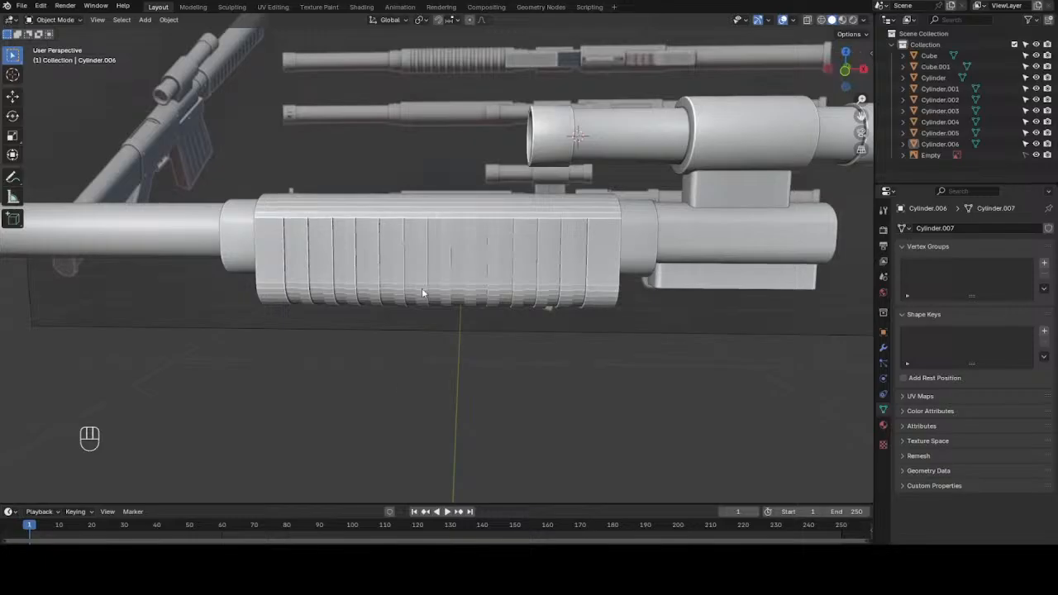
- Add a Subdivision Surface modifier to the handguard and set its viewport level to 2
click(472, 237)
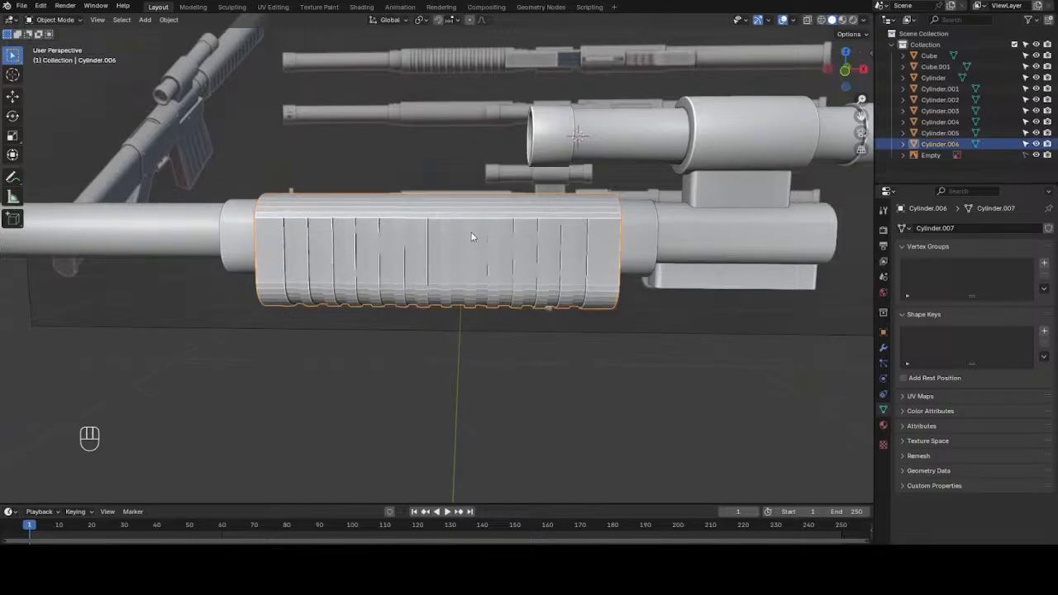
click(883, 349)
click(962, 227)
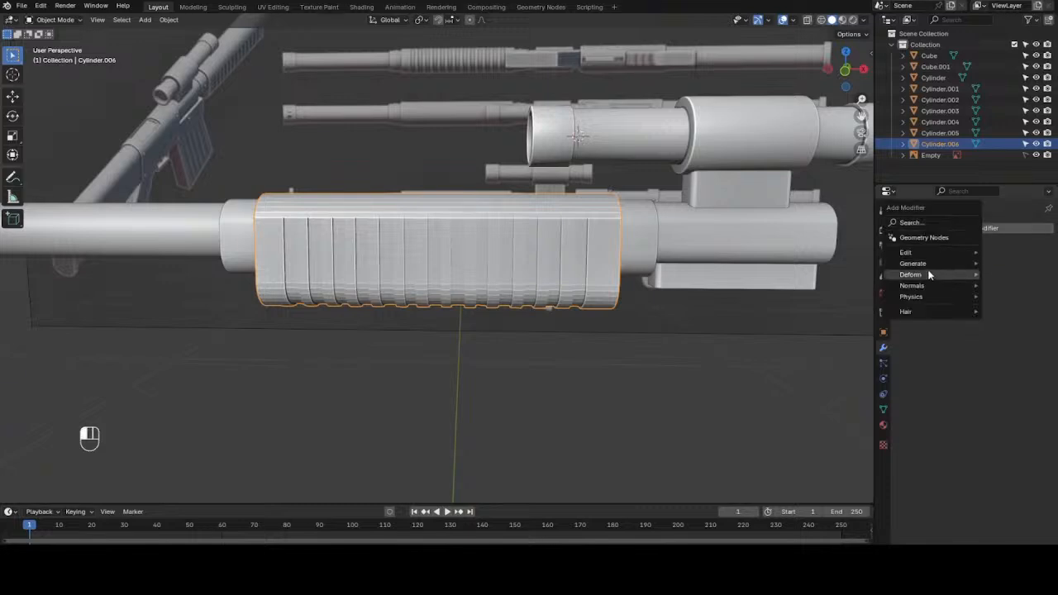
mouse_move(929, 265)
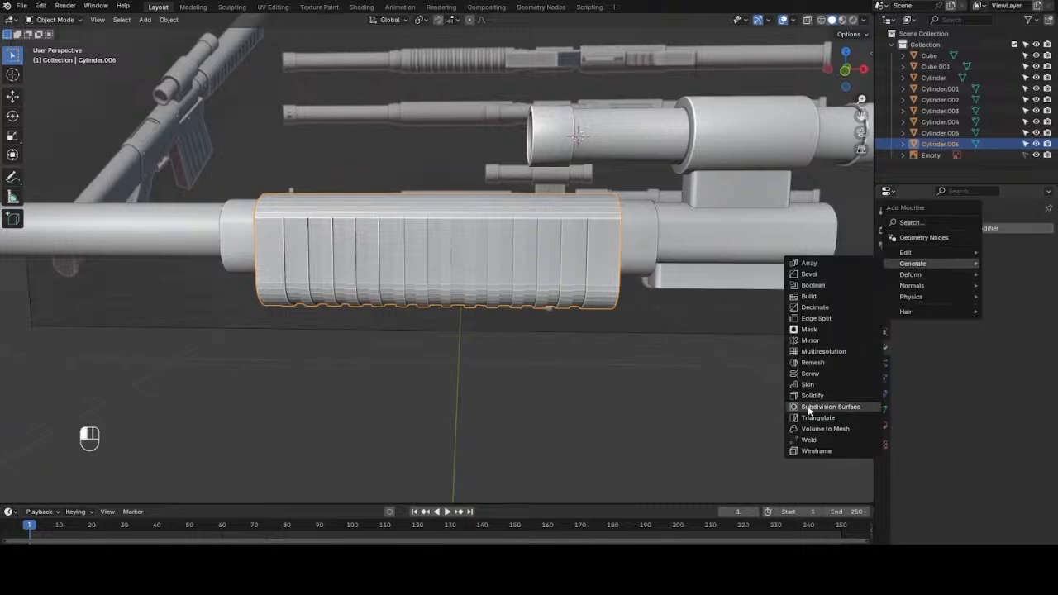
click(808, 407)
scroll(576, 329, up, 6)
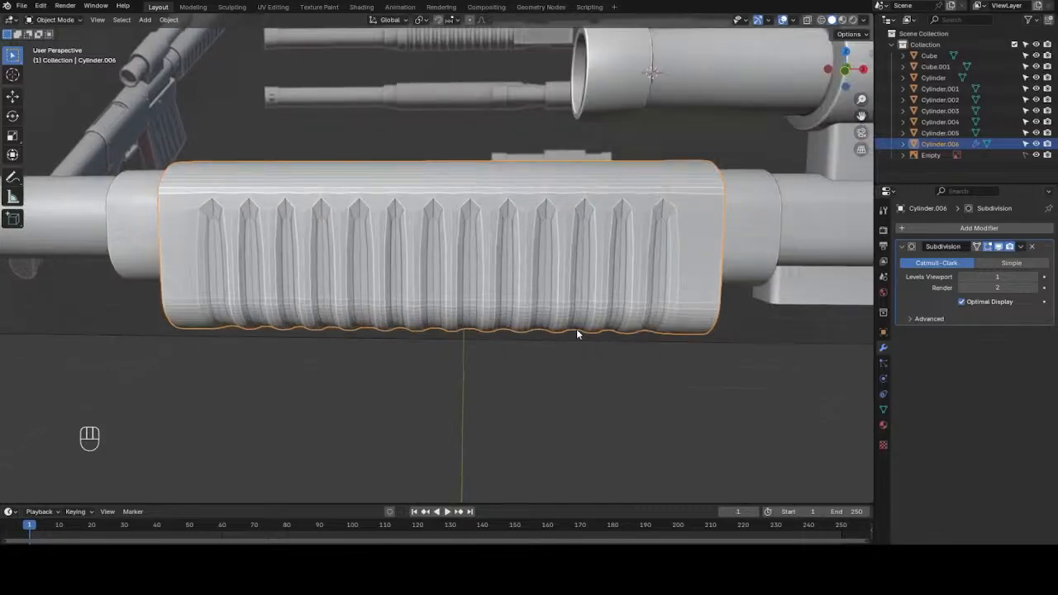
scroll(518, 262, down, 2)
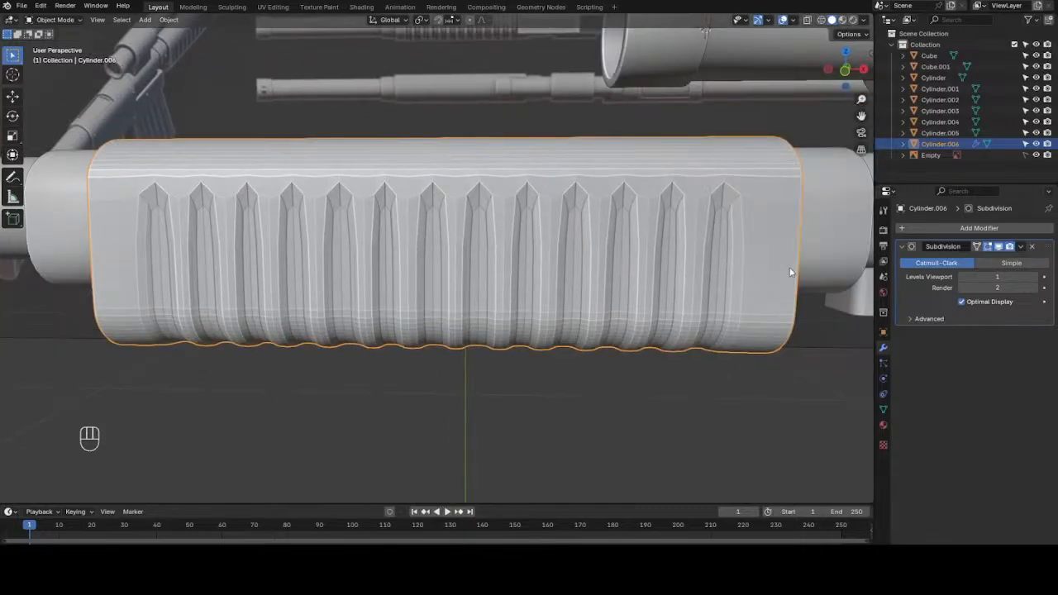
click(1032, 277)
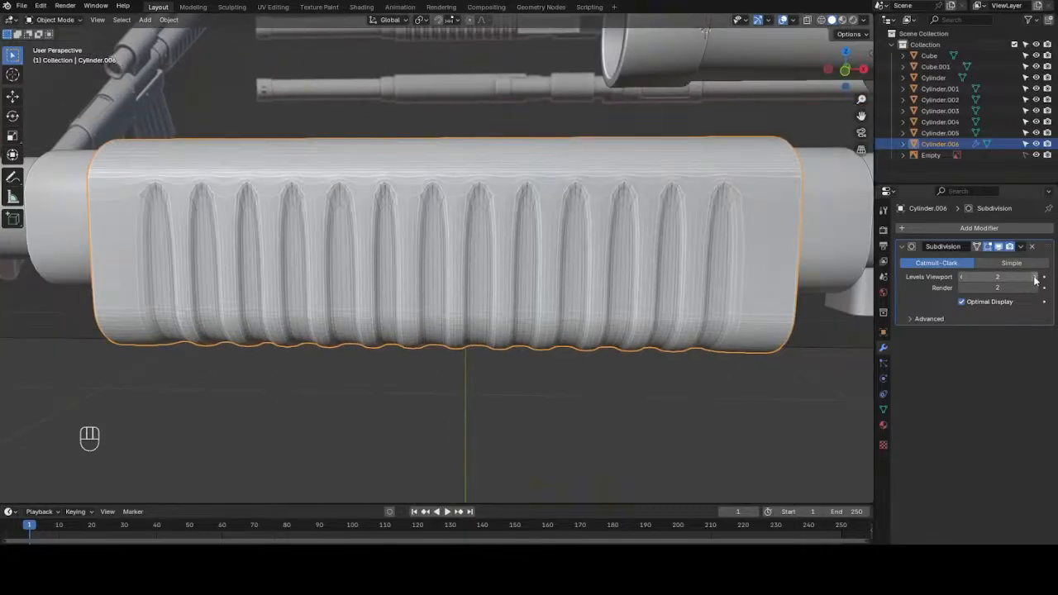
scroll(580, 250, down, 2)
scroll(461, 256, down, 1)
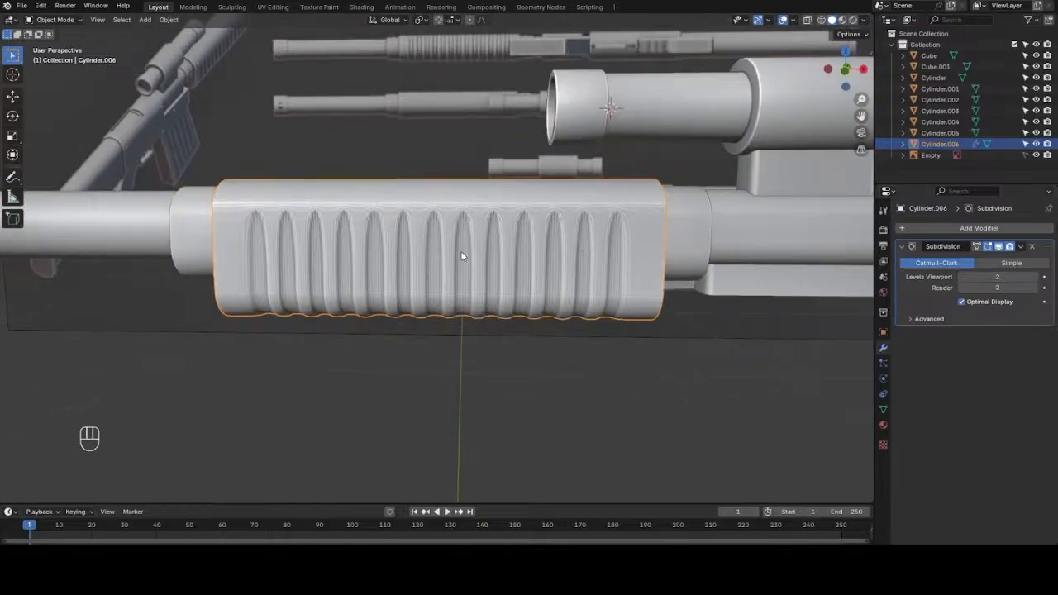
- Apply Shade Smooth to the handguard in Object Mode and reopen its mesh in Edit Mode
key(Tab)
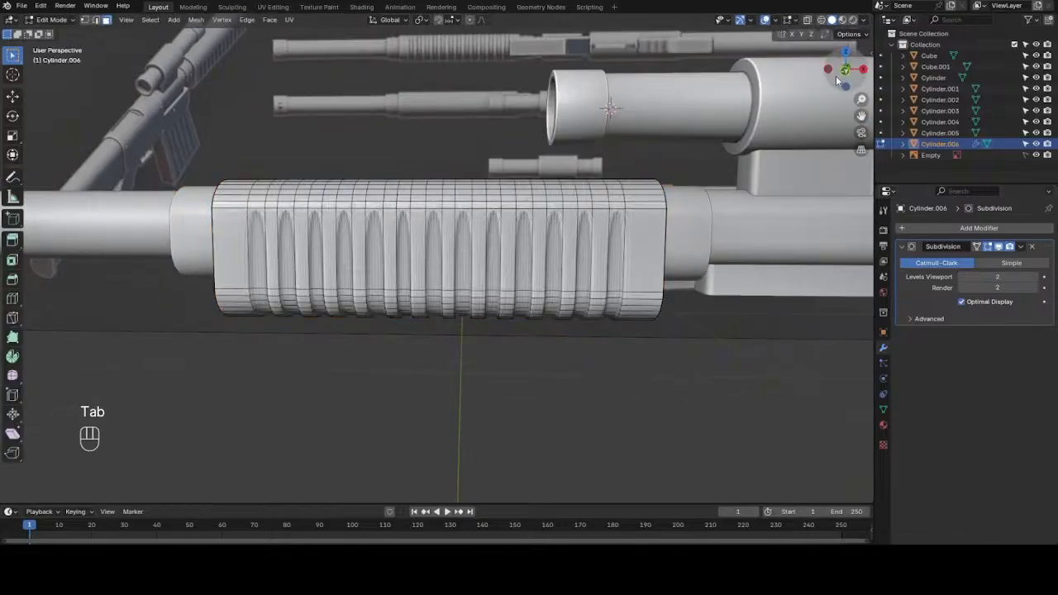
drag(836, 75, 802, 93)
middle_drag(592, 259, 570, 256)
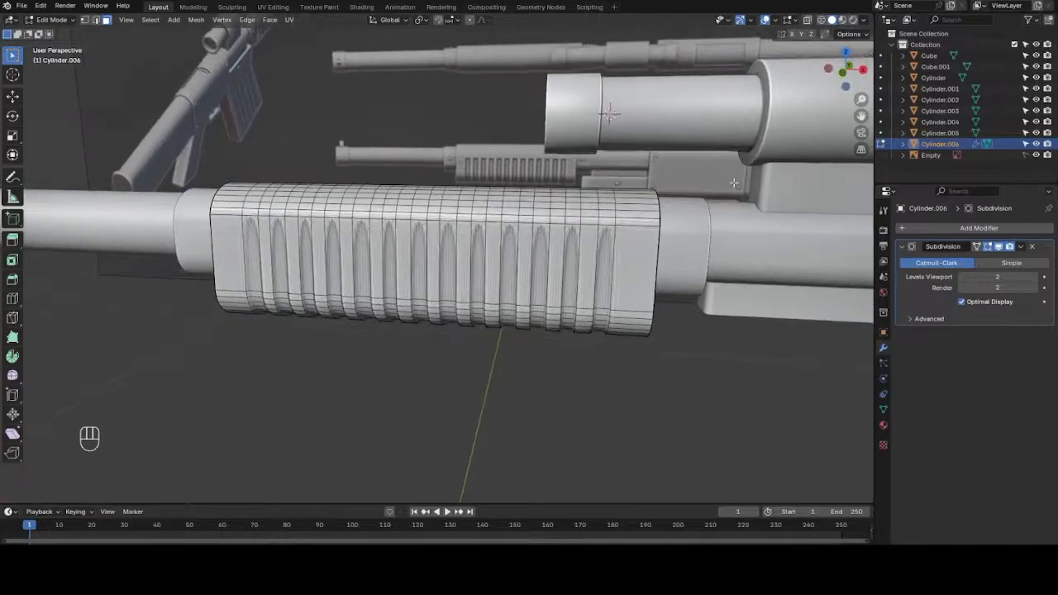
key(Tab)
right_click(510, 218)
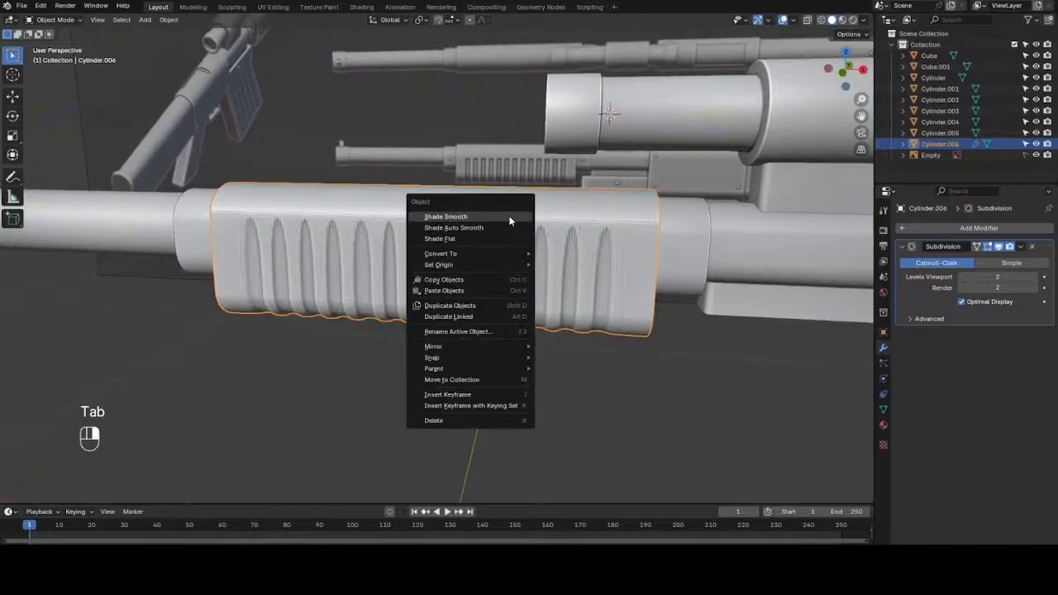
click(510, 218)
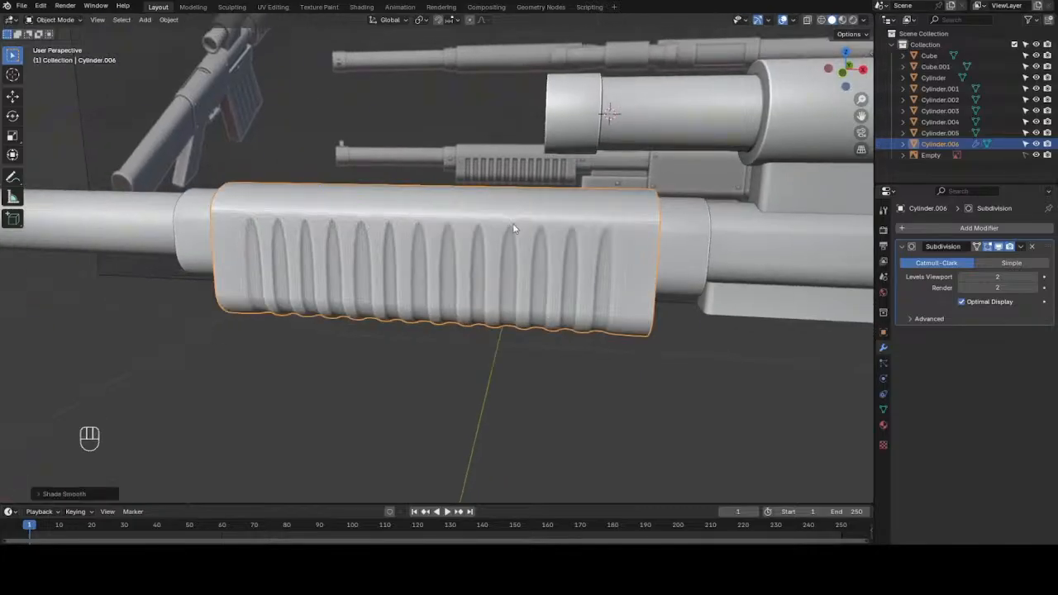
key(Tab)
scroll(513, 229, up, 2)
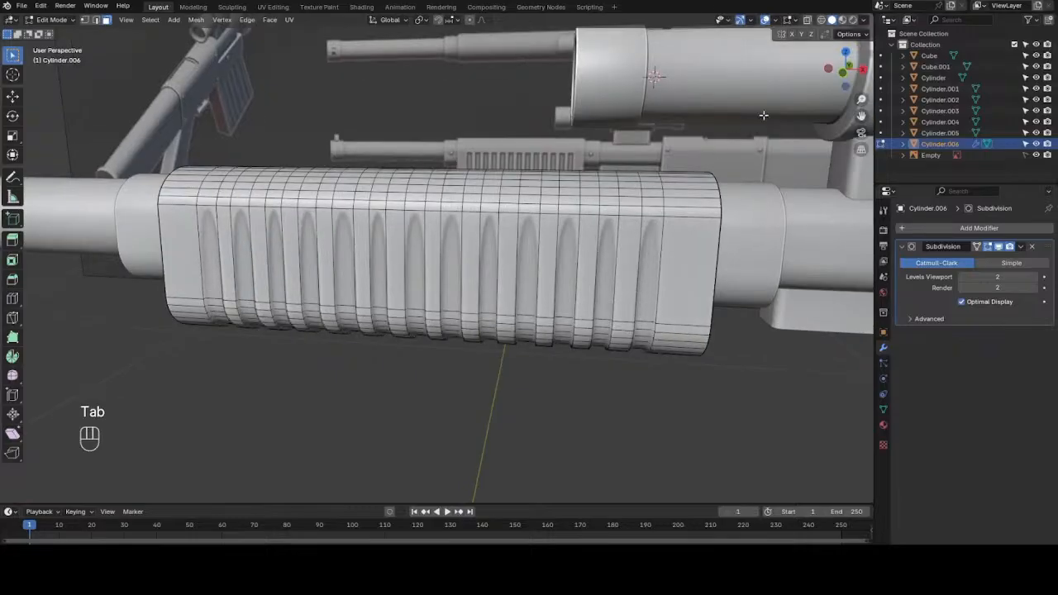
drag(843, 85, 864, 60)
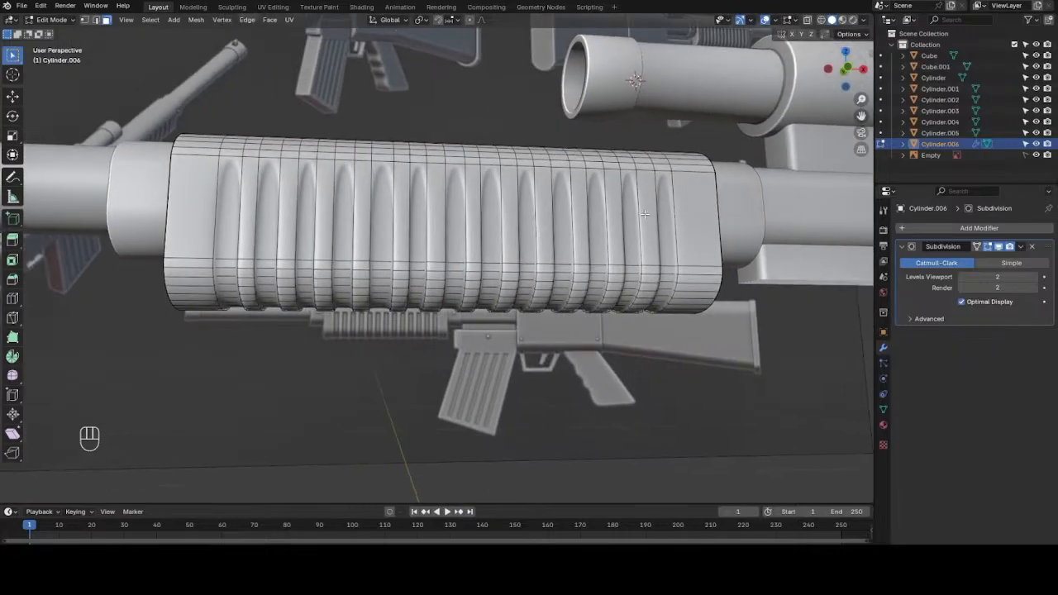
key(ctrl+r)
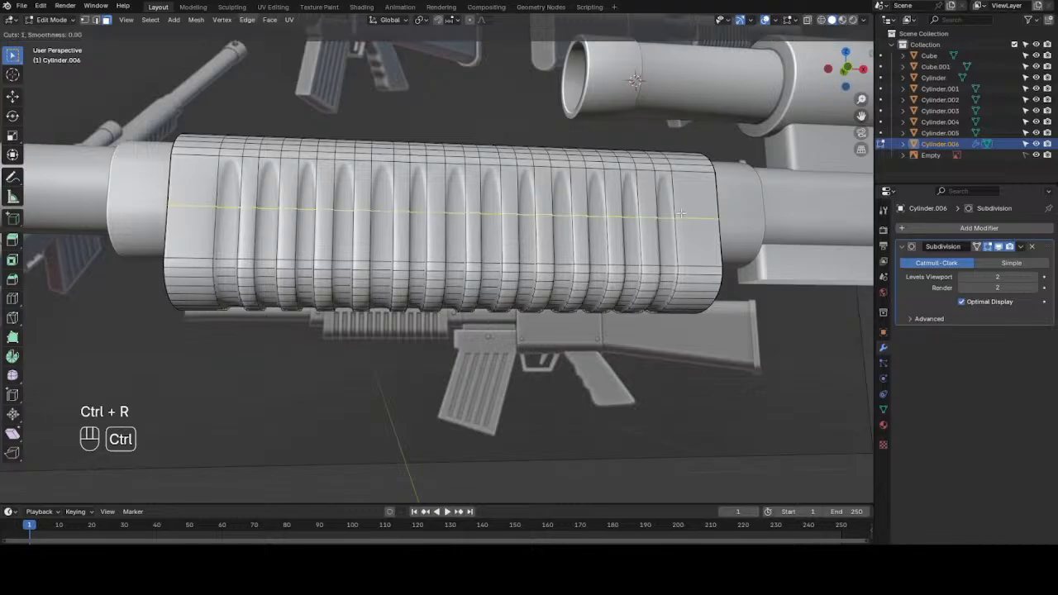
click(680, 213)
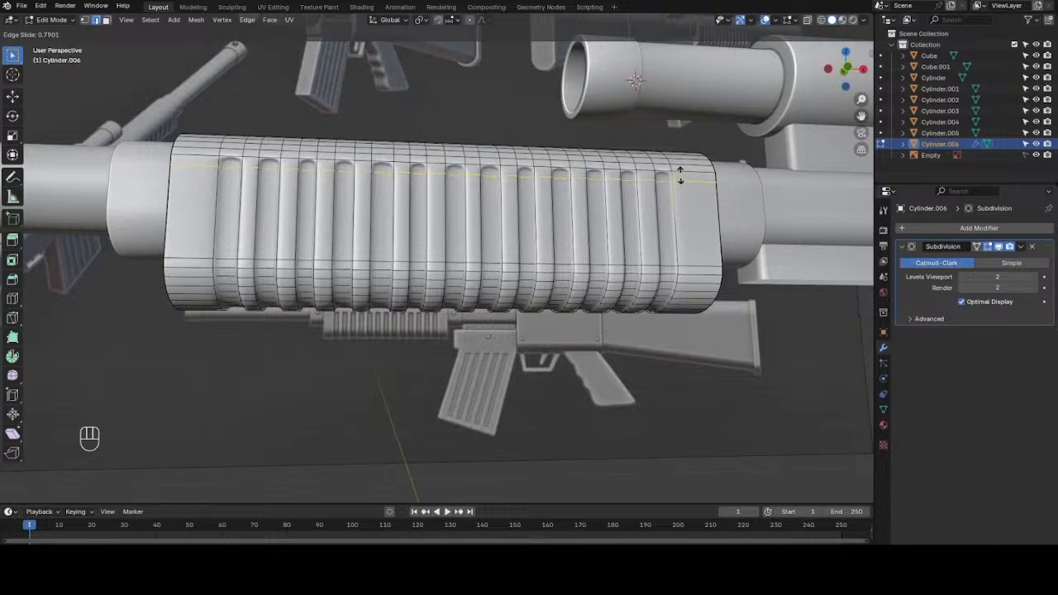
right_click(680, 174)
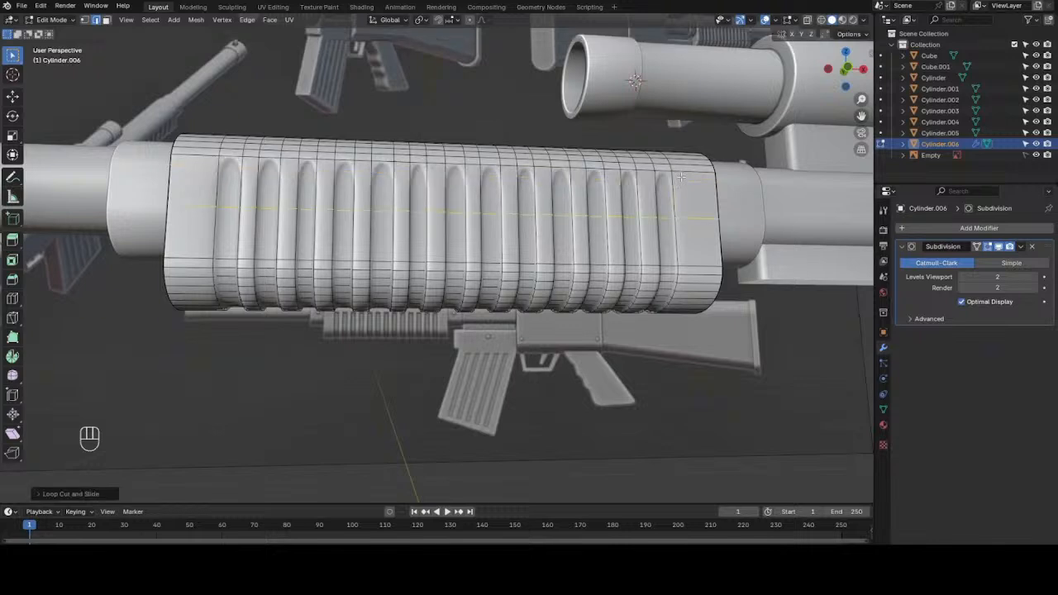
key(ctrl+z)
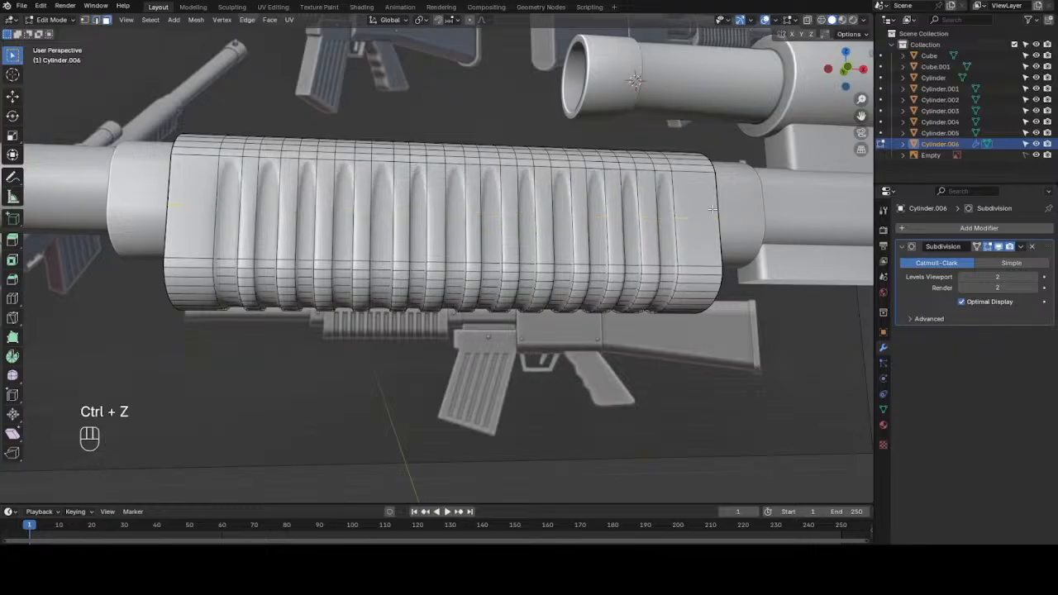
- Add one centred lengthwise loop cut across the slots on each side of the handguard
key(ctrl+r)
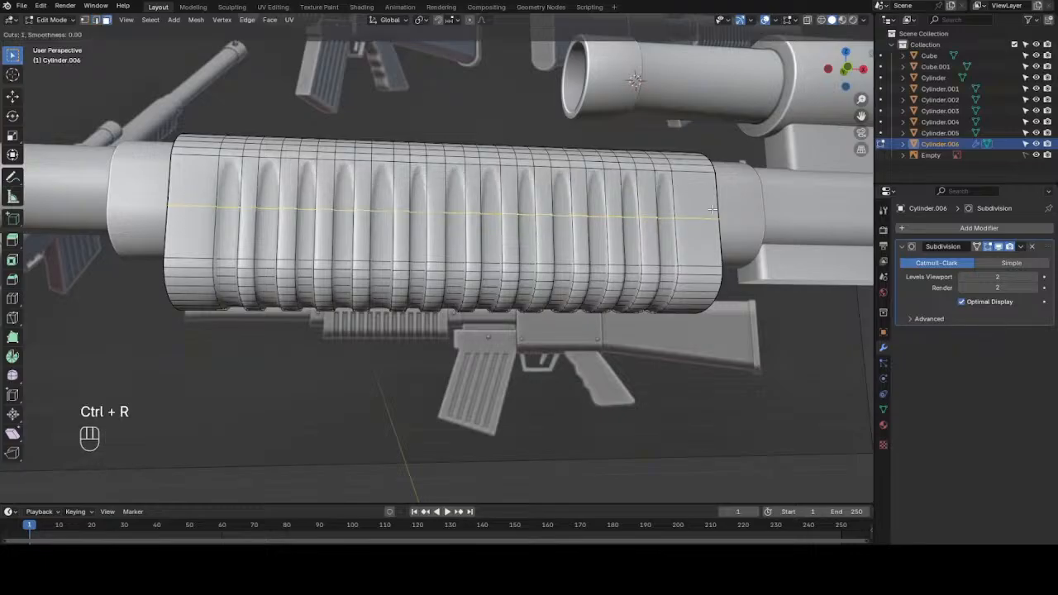
click(713, 210)
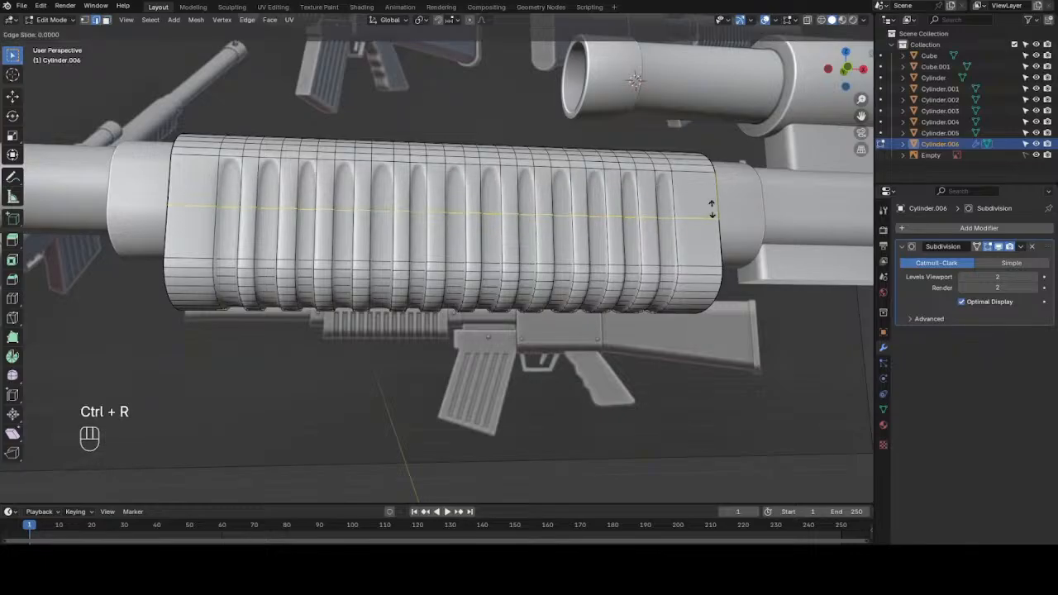
click(772, 194)
drag(833, 84, 1021, 81)
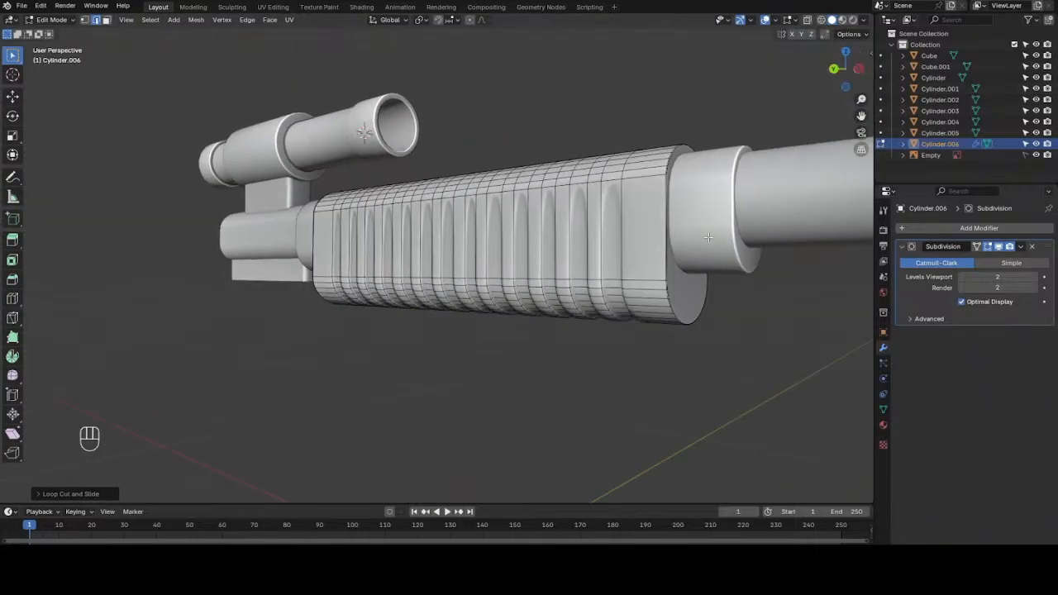
key(ctrl+r)
click(661, 229)
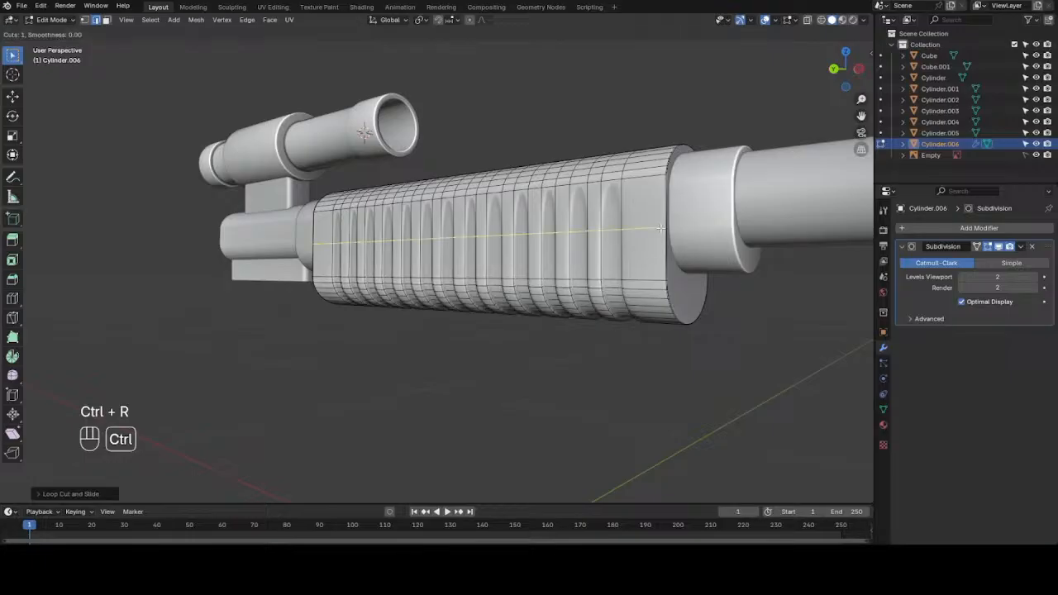
click(660, 230)
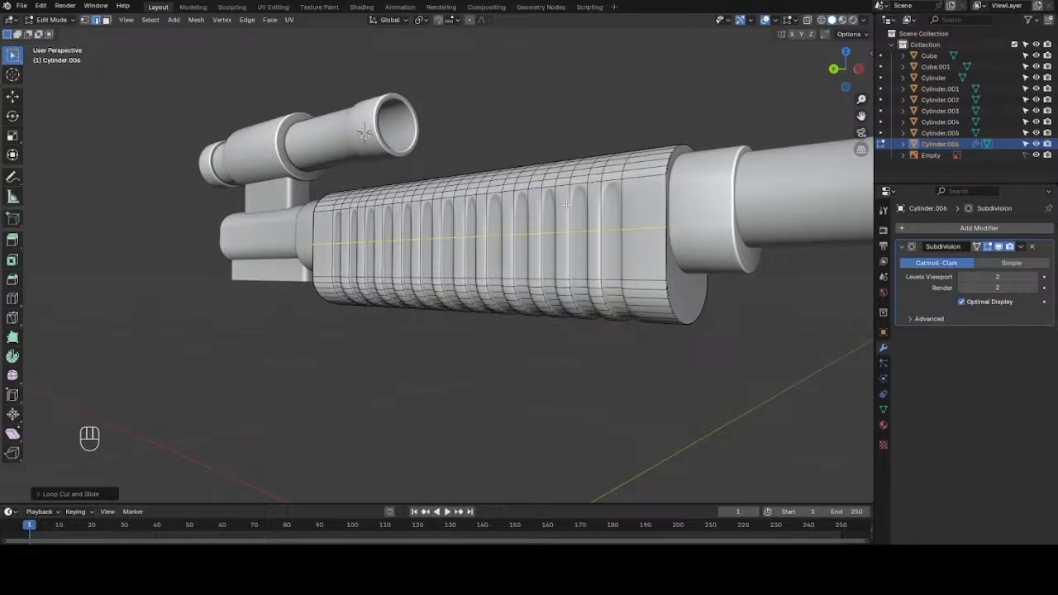
- Select the new lengthwise loops on both sides and edge-slide them up close to the slots' upper ends to sharpen them
drag(855, 80, 699, 80)
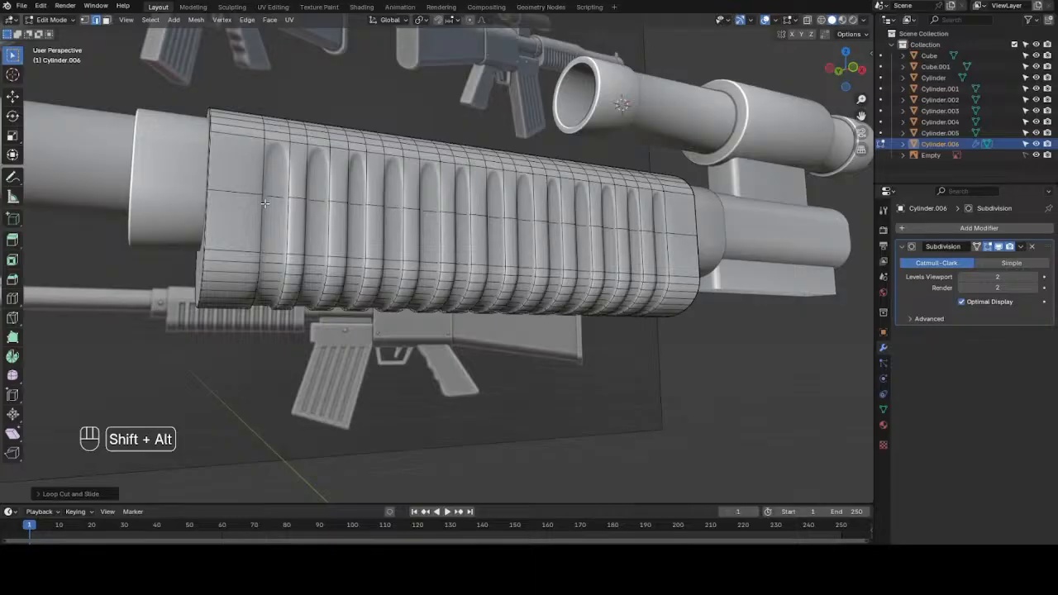
key(ctrl+r)
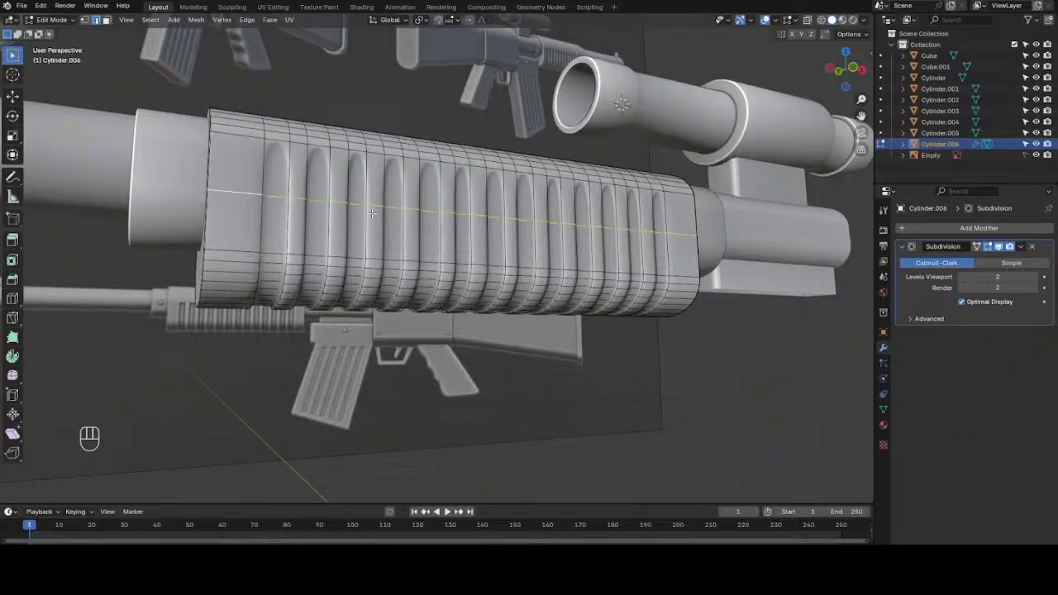
key(g)
key(g)
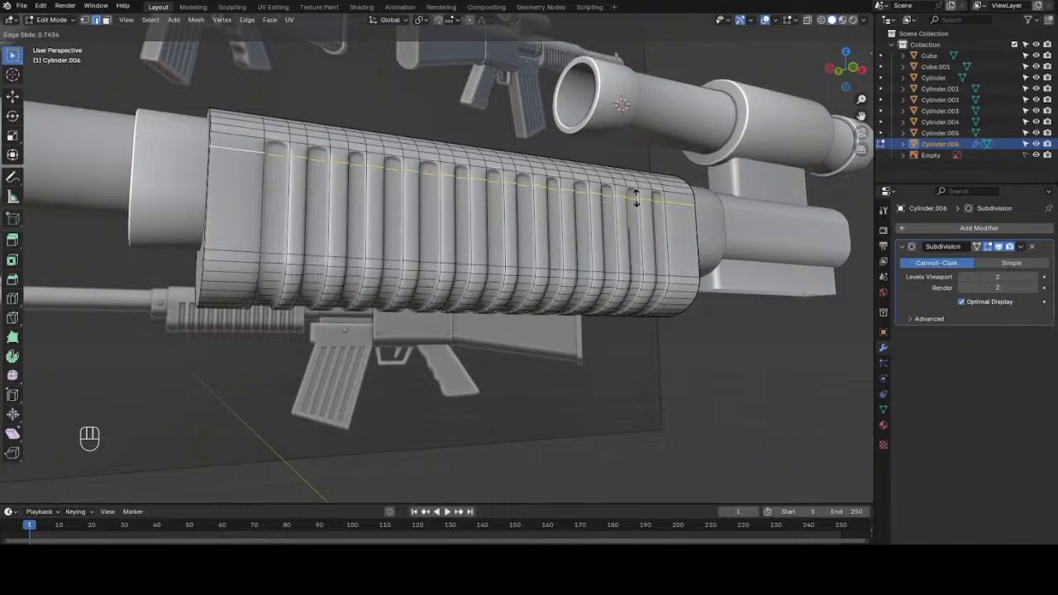
click(637, 199)
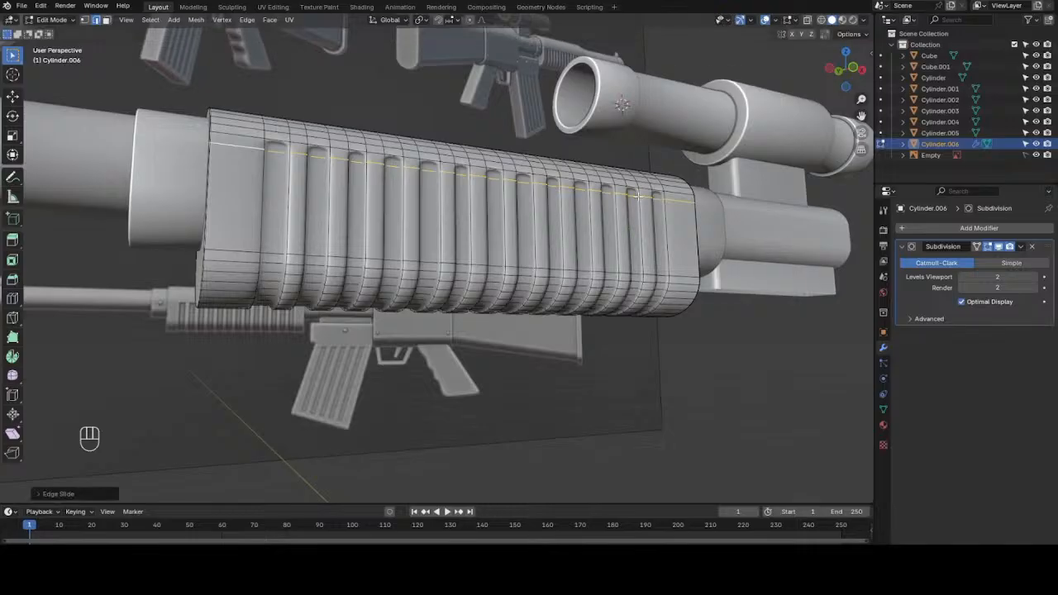
- Compare the handguard with the reference image in front orthographic wireframe view and restore solid shading
key(KP_1)
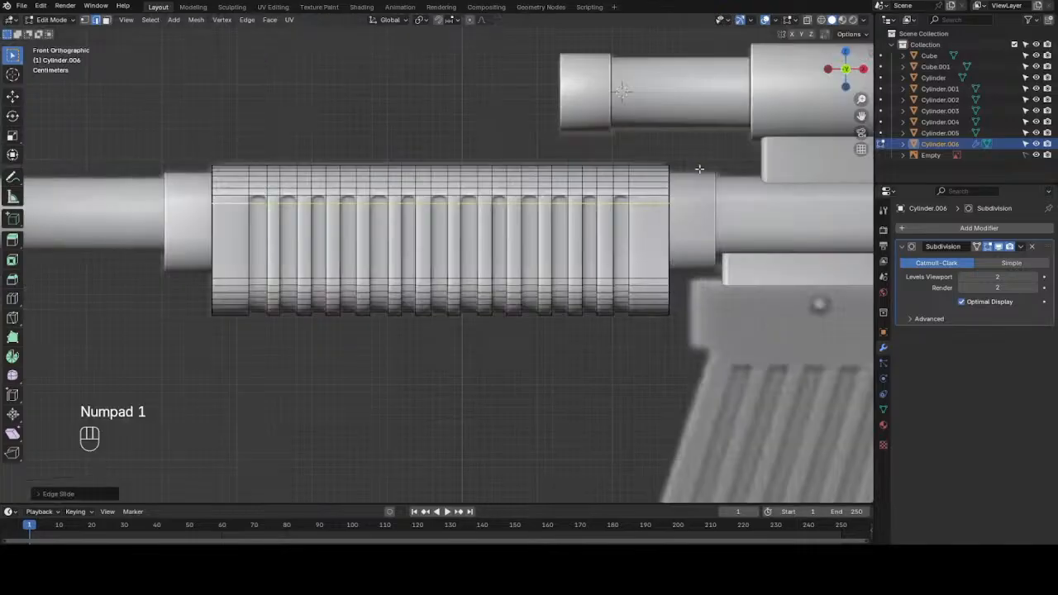
key(z)
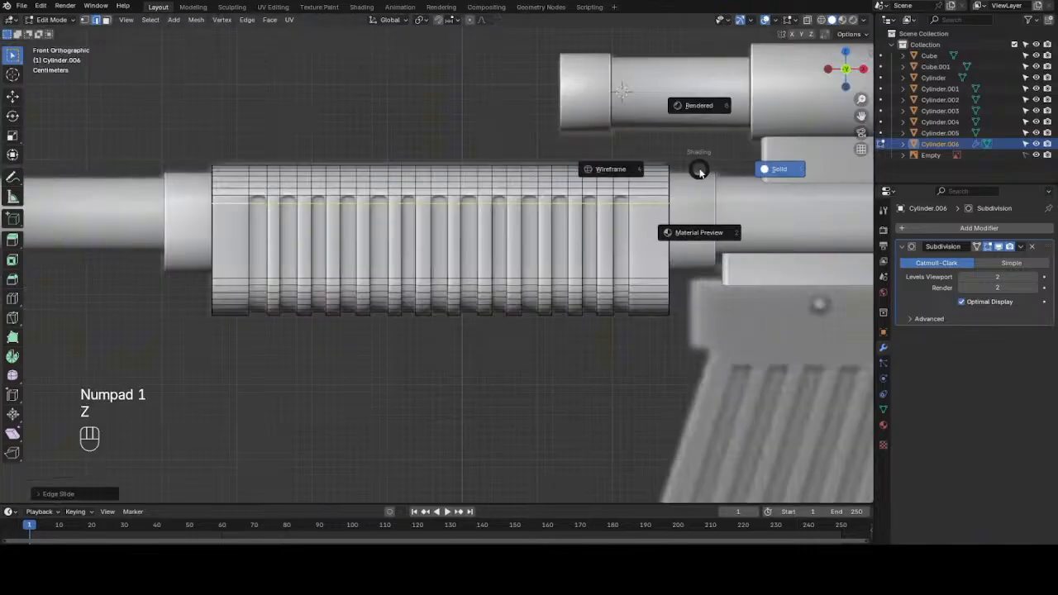
key(4)
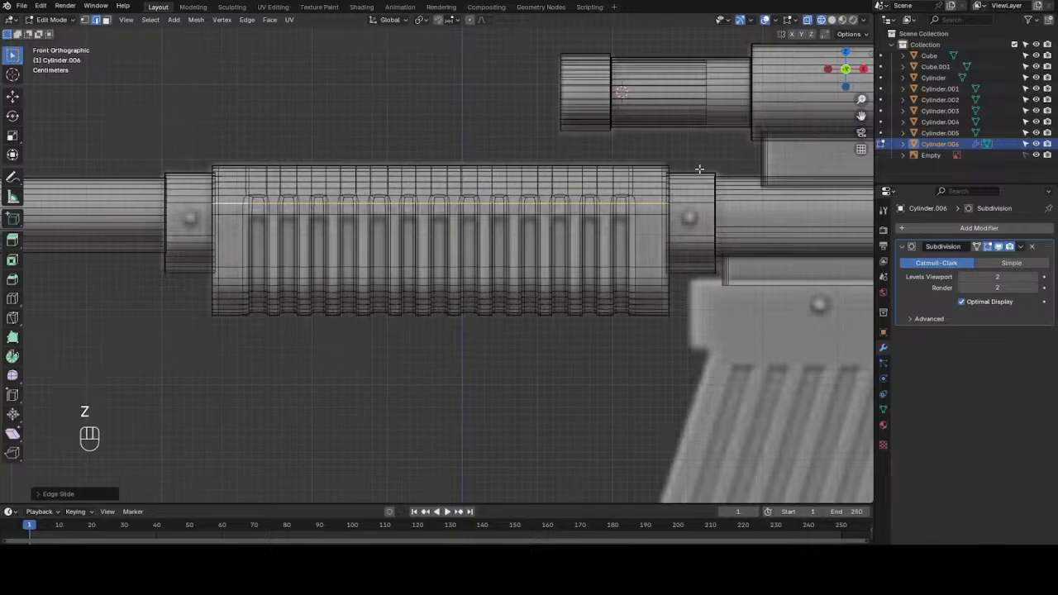
click(832, 20)
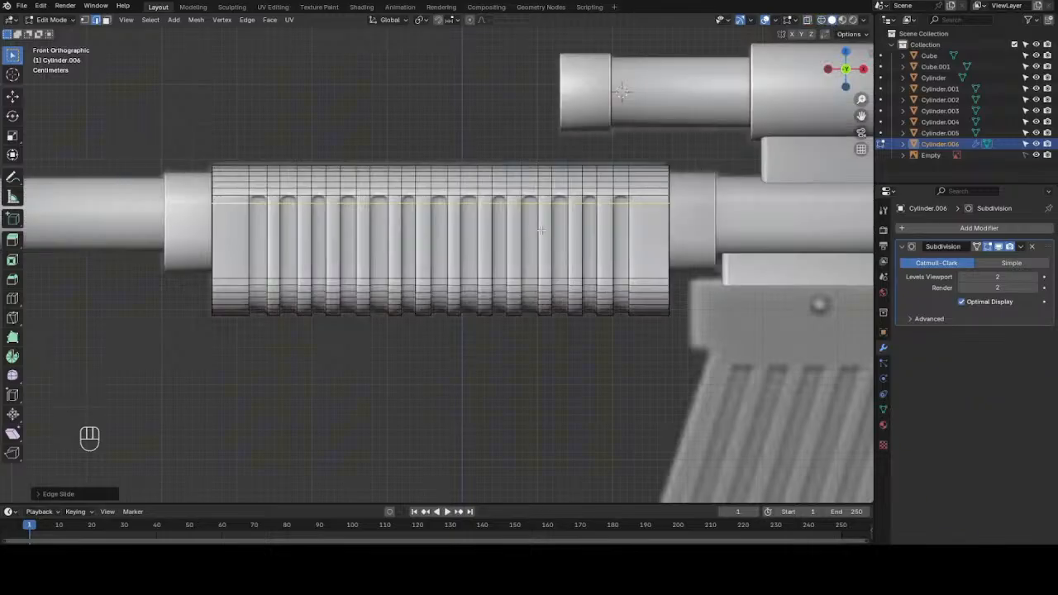
- Temporarily hide the handguard to examine the reference image's slots, unhide it, and reopen its mesh in Edit Mode
key(Tab)
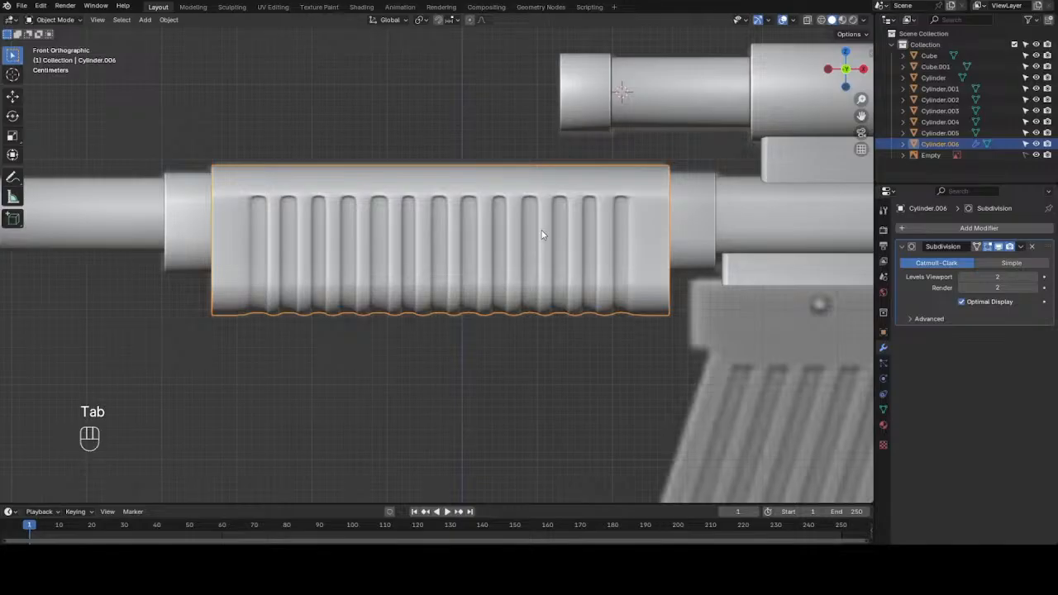
key(h)
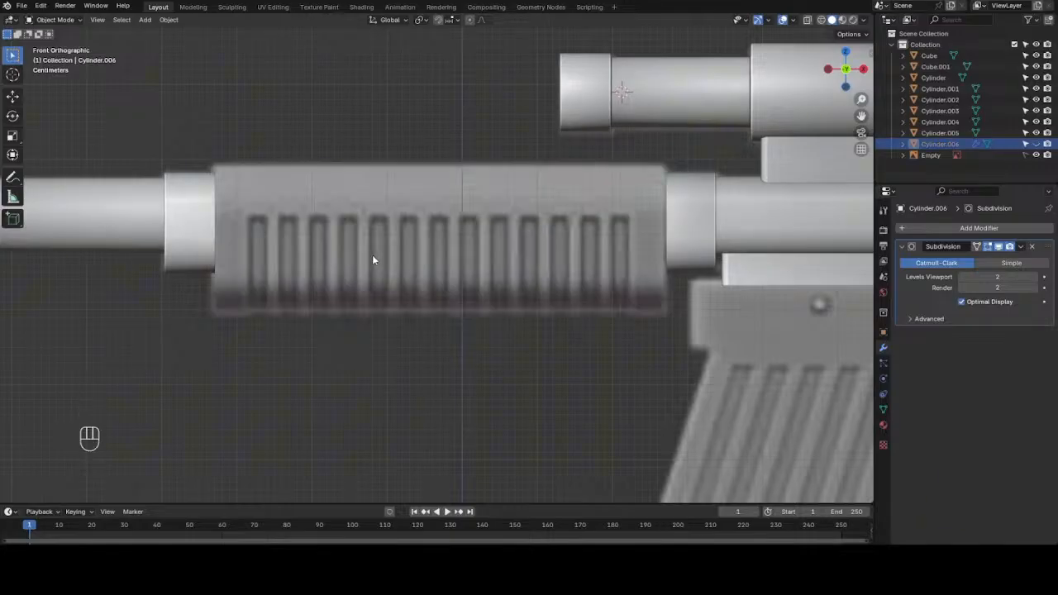
key(alt)
key(alt+h)
key(Tab)
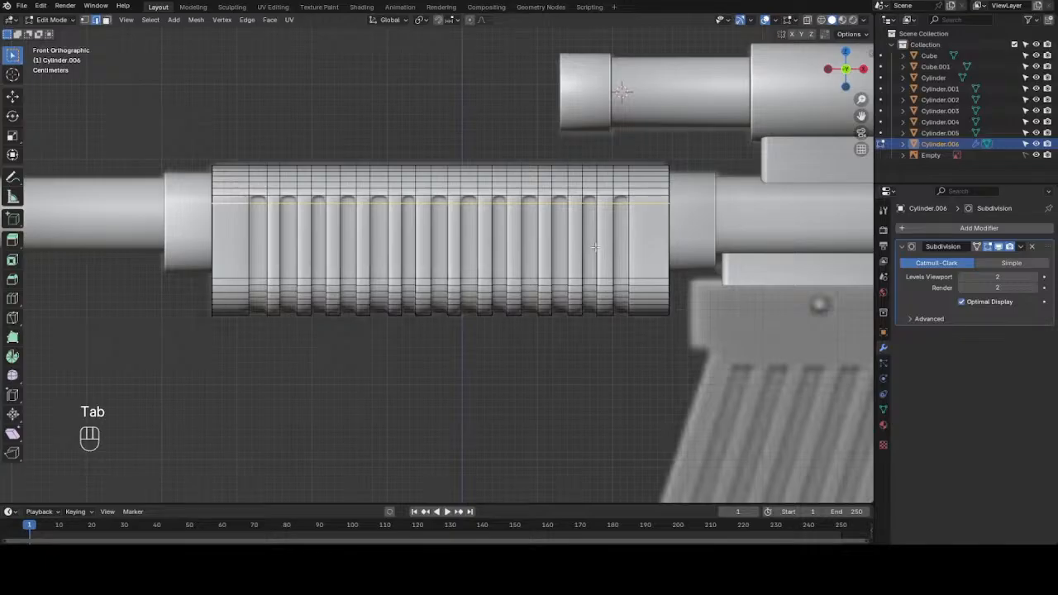
- Edge-slide the selected lengthwise loops further up, closer to the upper ends of the handguard's slots
key(g)
key(g)
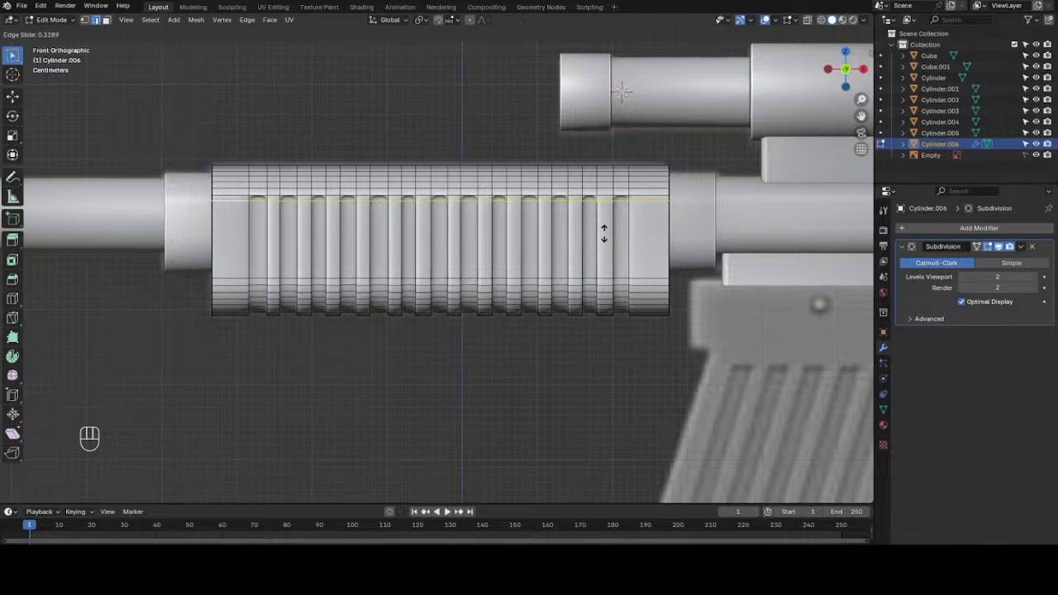
click(604, 232)
scroll(485, 180, up, 4)
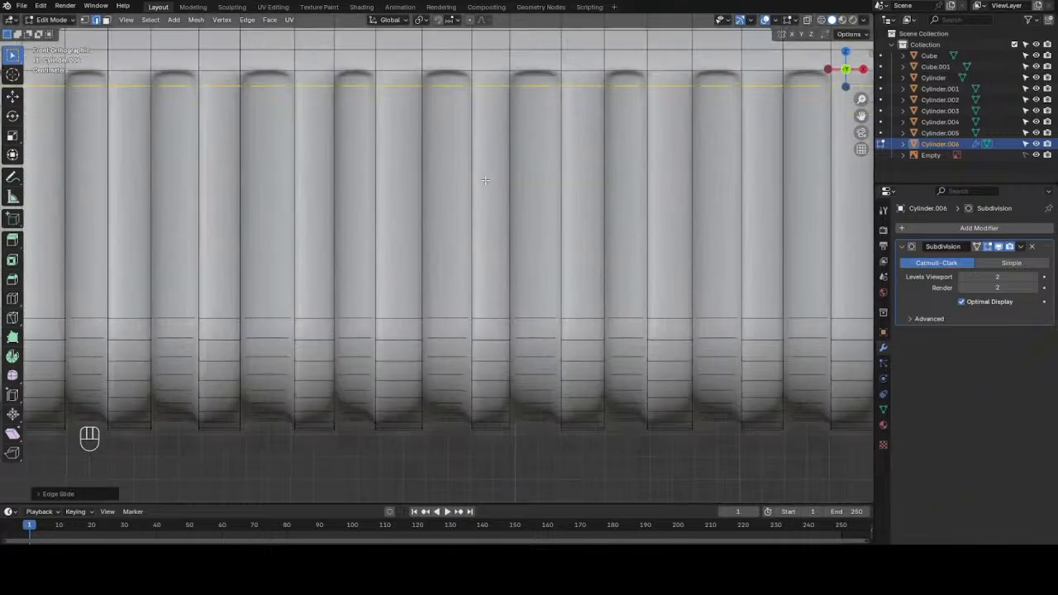
scroll(637, 235, down, 4)
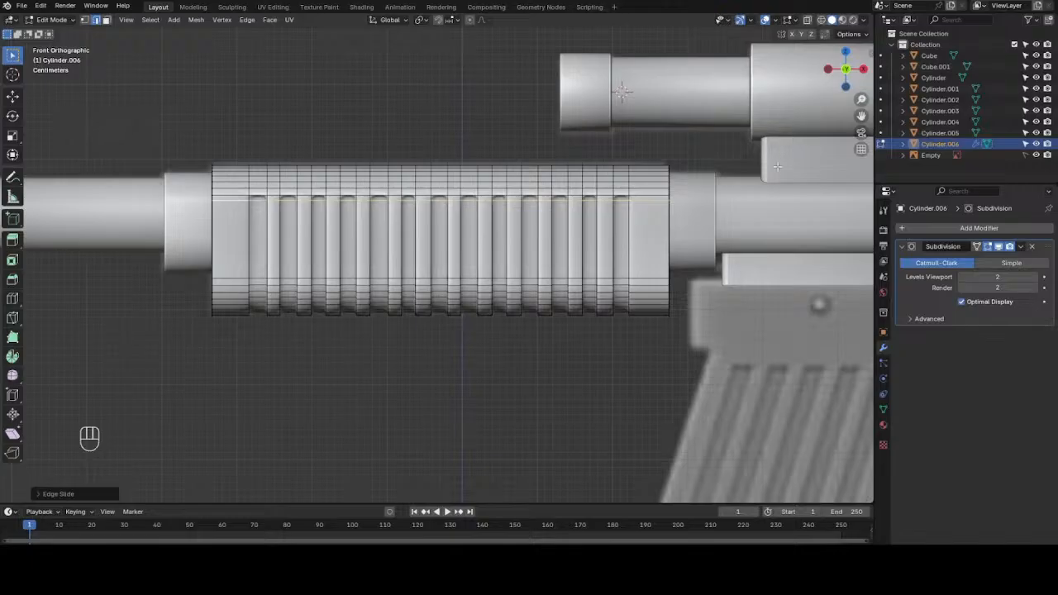
- Return the handguard to Object Mode, inspect its slots from both sides, and apply its Subdivision modifier
drag(846, 76, 814, 87)
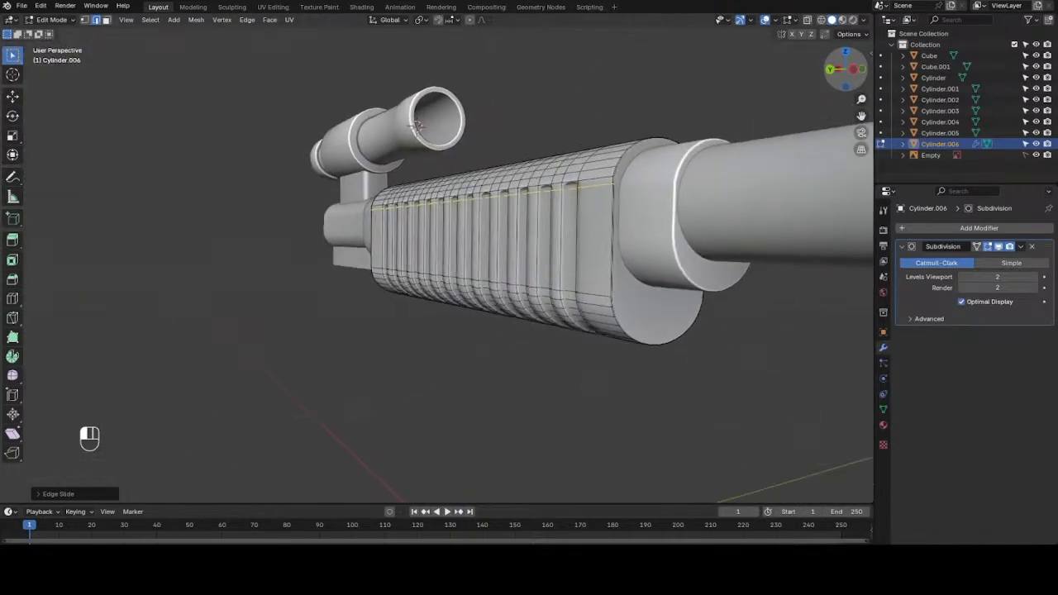
middle_drag(418, 126, 345, 101)
key(Tab)
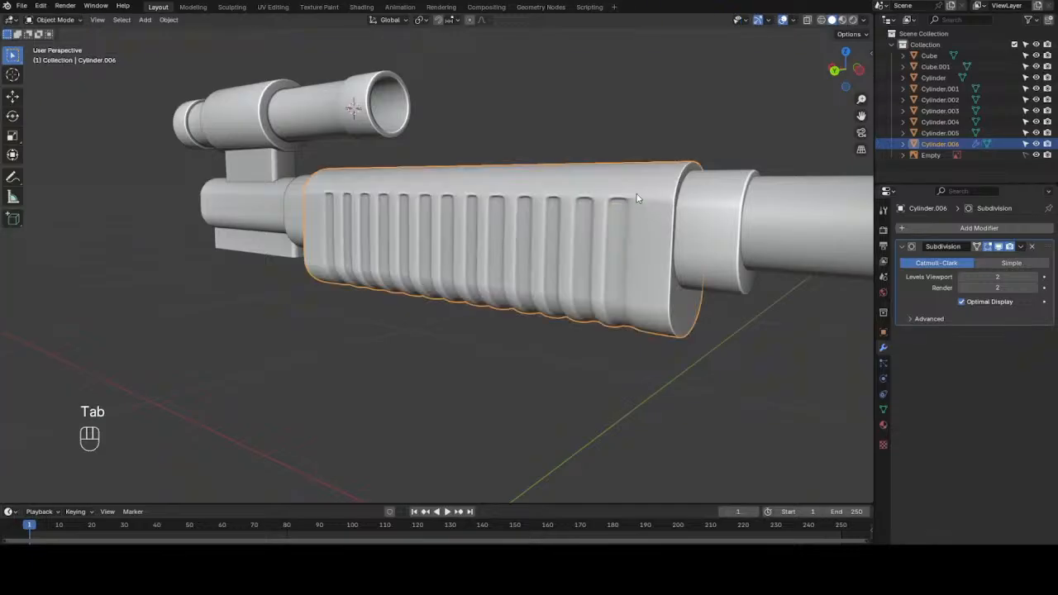
drag(845, 71, 816, 73)
scroll(593, 238, up, 4)
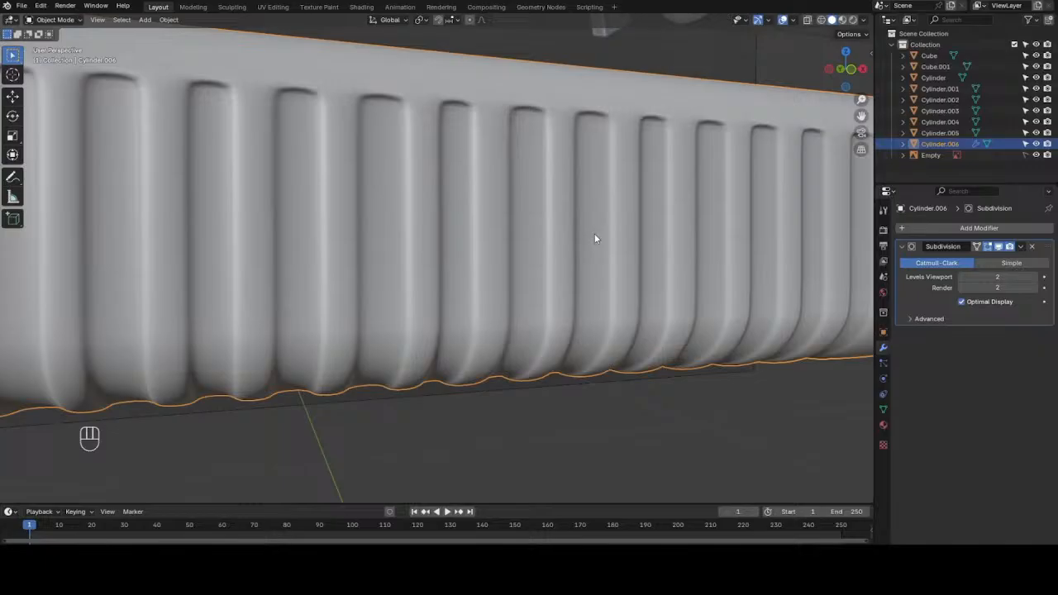
scroll(595, 238, down, 5)
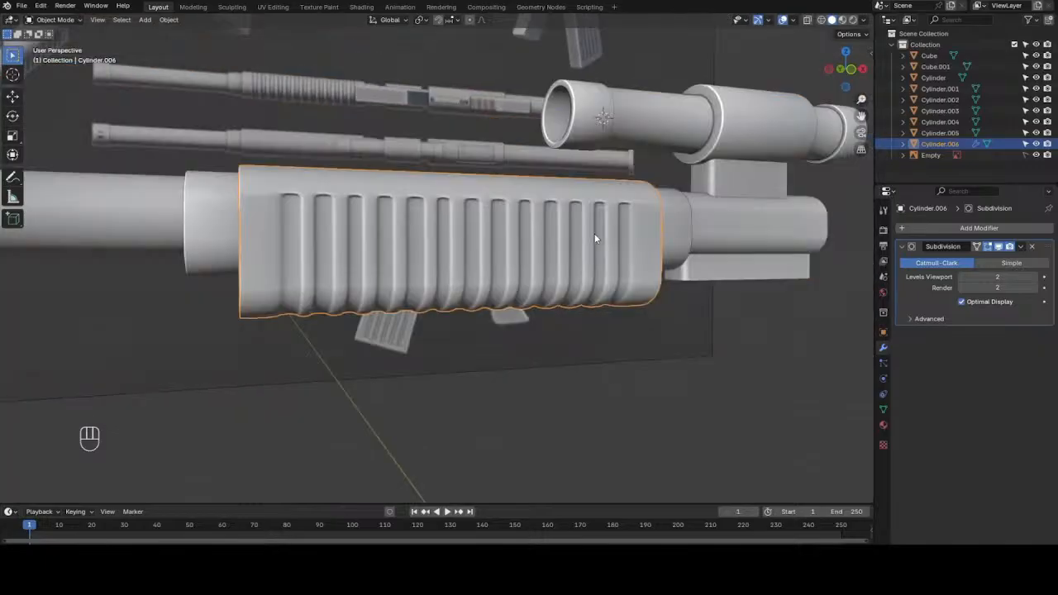
click(1020, 247)
click(986, 258)
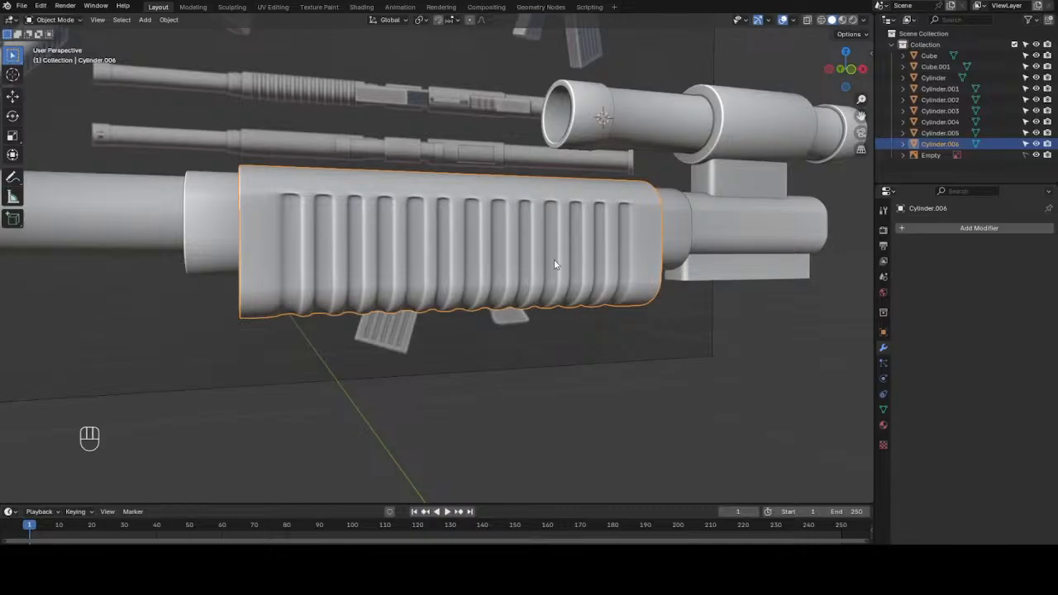
- Examine the density of the handguard's applied mesh around the slots in Edit Mode
key(Tab)
scroll(555, 263, up, 3)
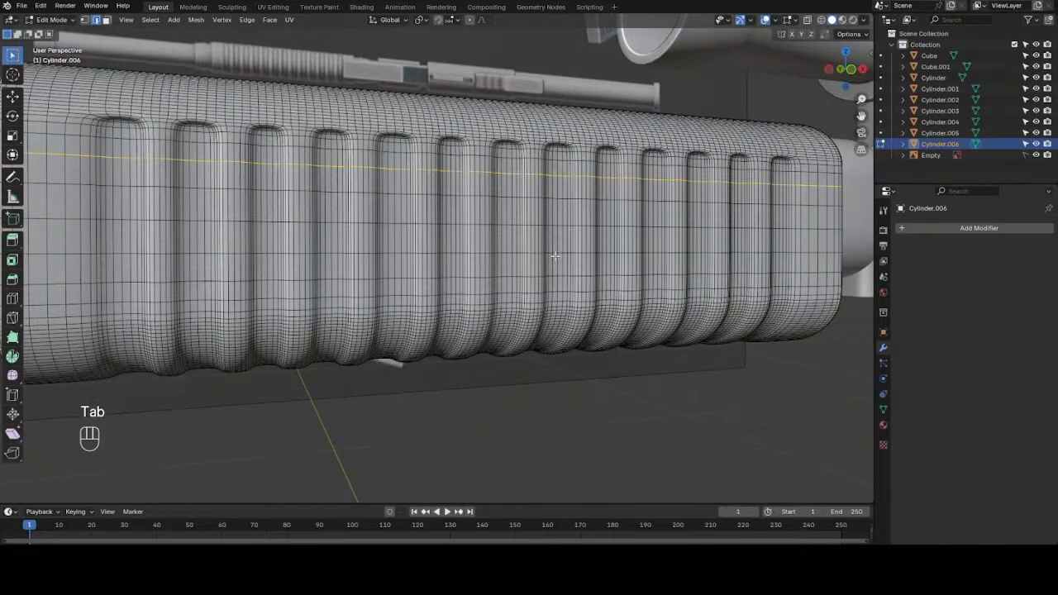
scroll(555, 256, down, 1)
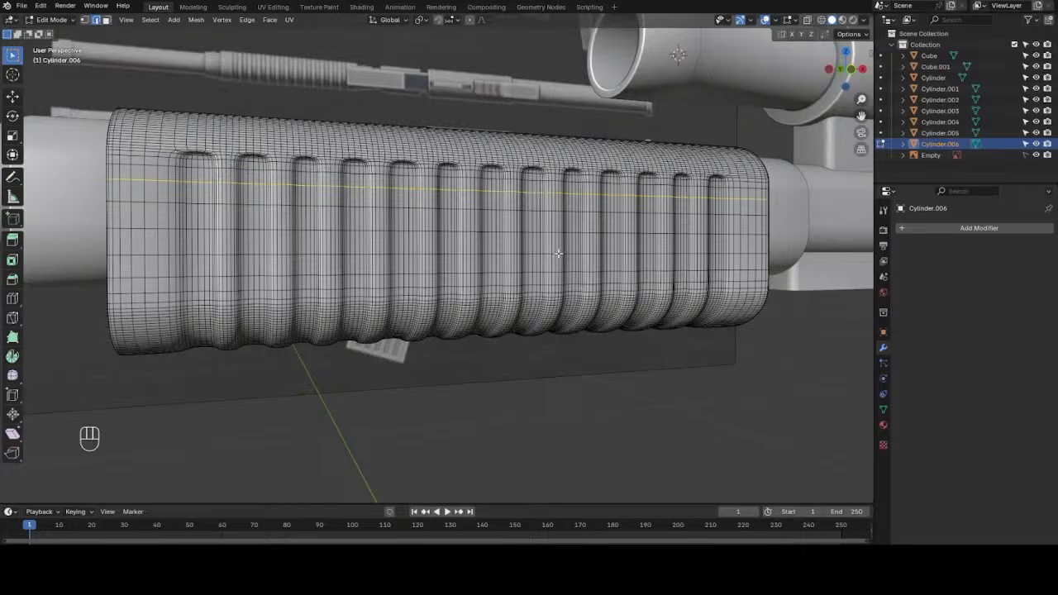
scroll(558, 253, down, 1)
scroll(853, 124, up, 1)
scroll(853, 124, up, 3)
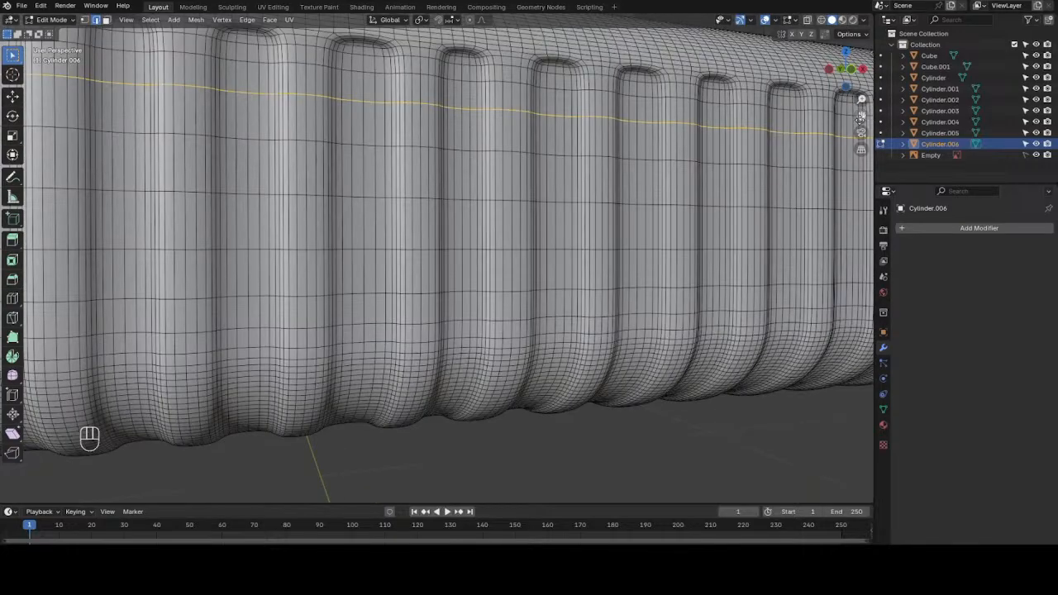
scroll(768, 163, down, 3)
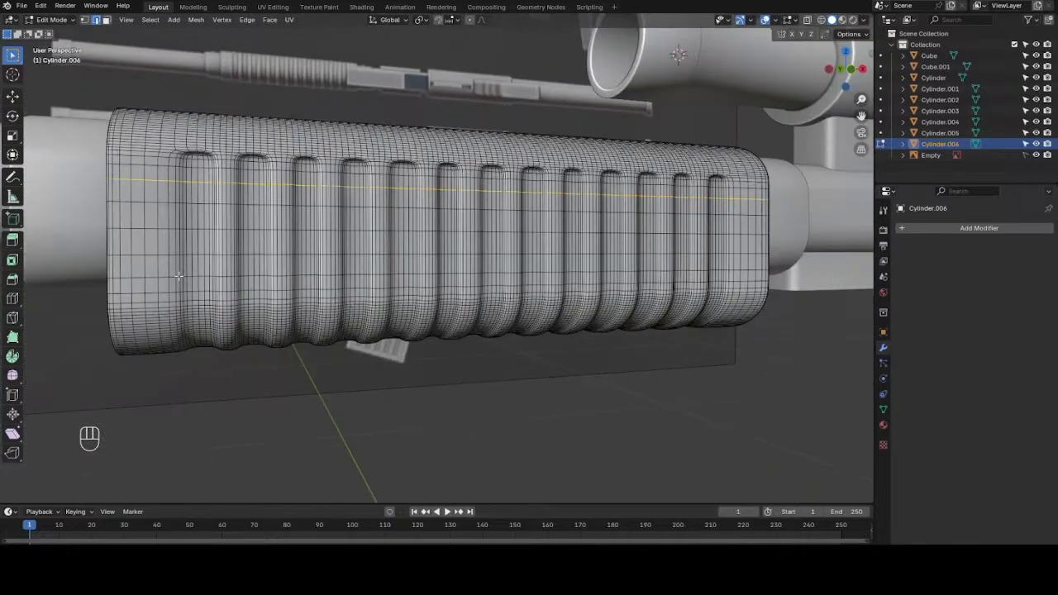
- Dissolve the four redundant vertical edge loops on the flat area at the handguard's muzzle end and check the shading in Object Mode
click(136, 212)
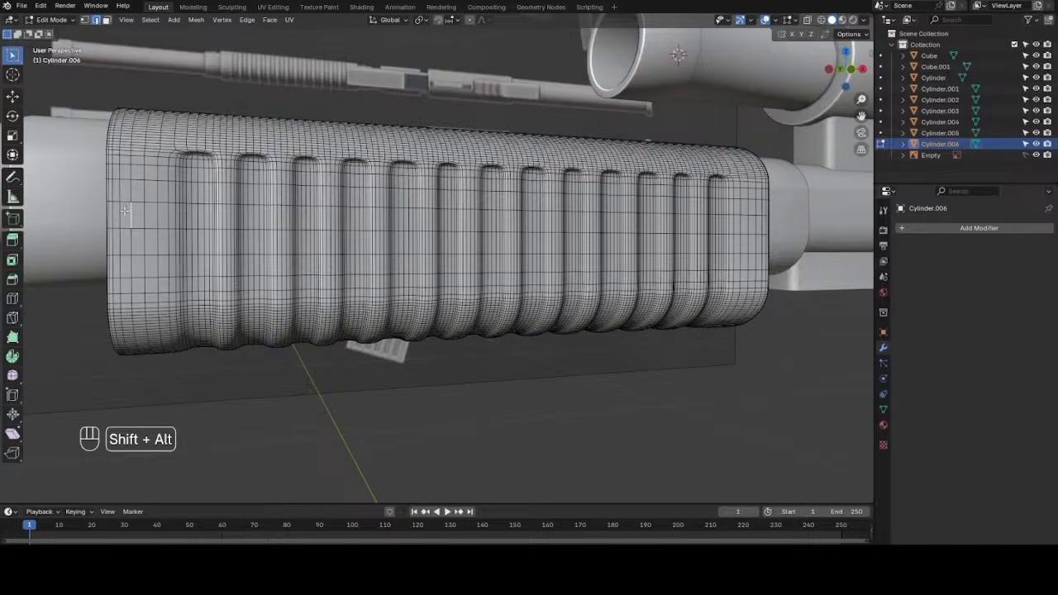
alt+shift+click(125, 211)
alt+shift+click(134, 235)
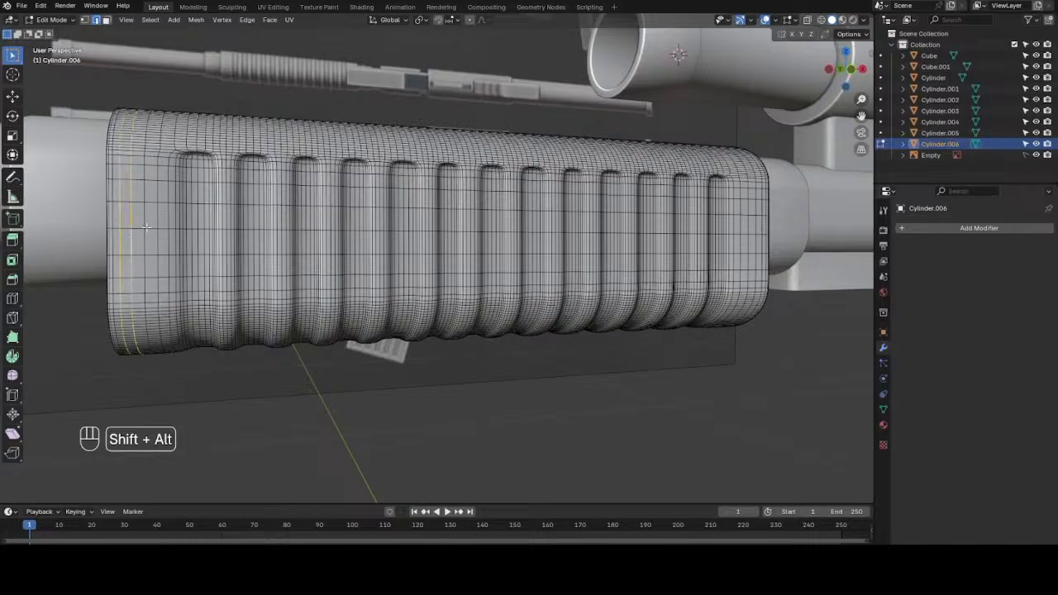
alt+shift+click(147, 225)
alt+shift+click(157, 222)
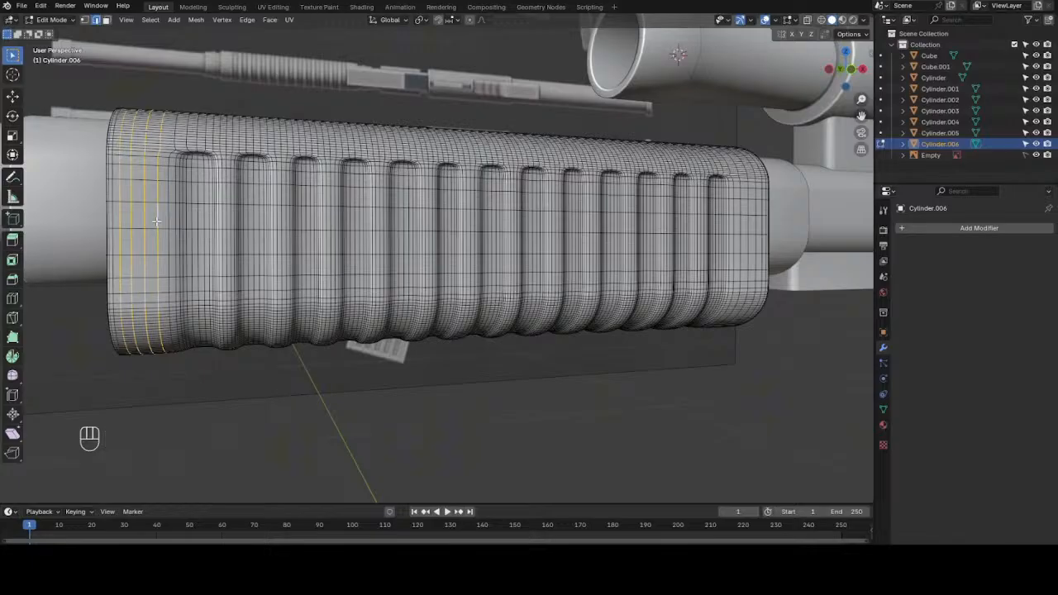
key(x)
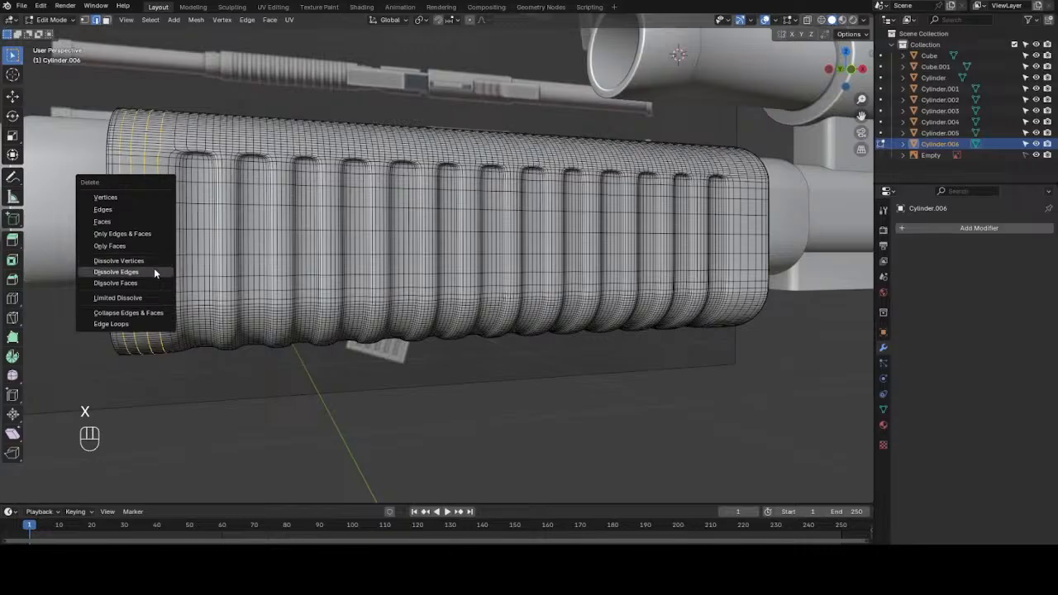
click(153, 271)
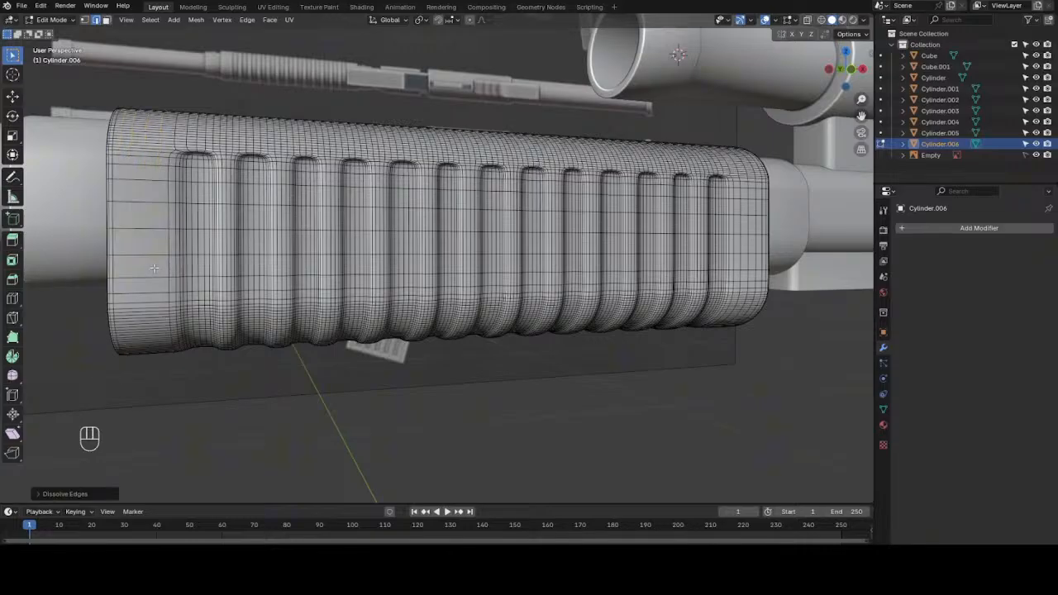
key(Tab)
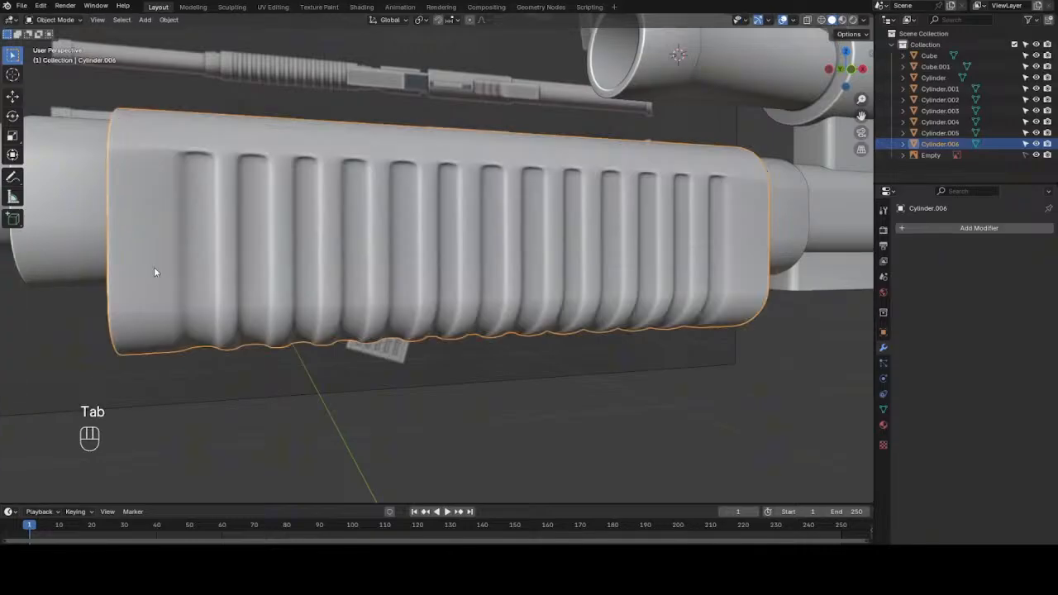
scroll(385, 220, down, 5)
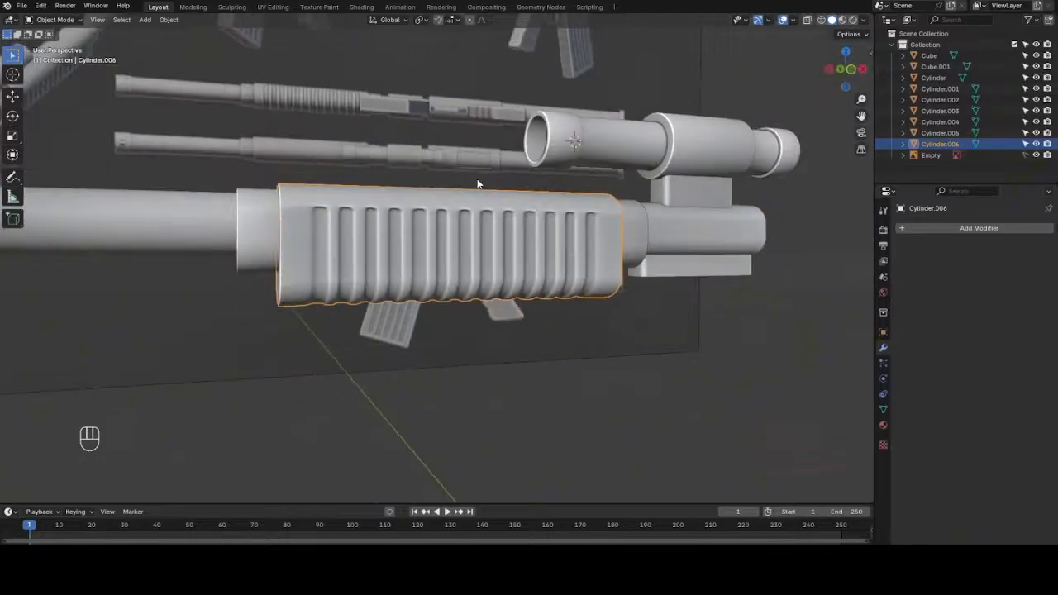
- Reopen the handguard mesh and dissolve the four redundant vertical edge loops on the flat area at its receiver end
mouse_move(841, 84)
mouse_down()
mouse_move(888, 83)
mouse_move(852, 85)
mouse_up()
key(Tab)
scroll(639, 250, up, 5)
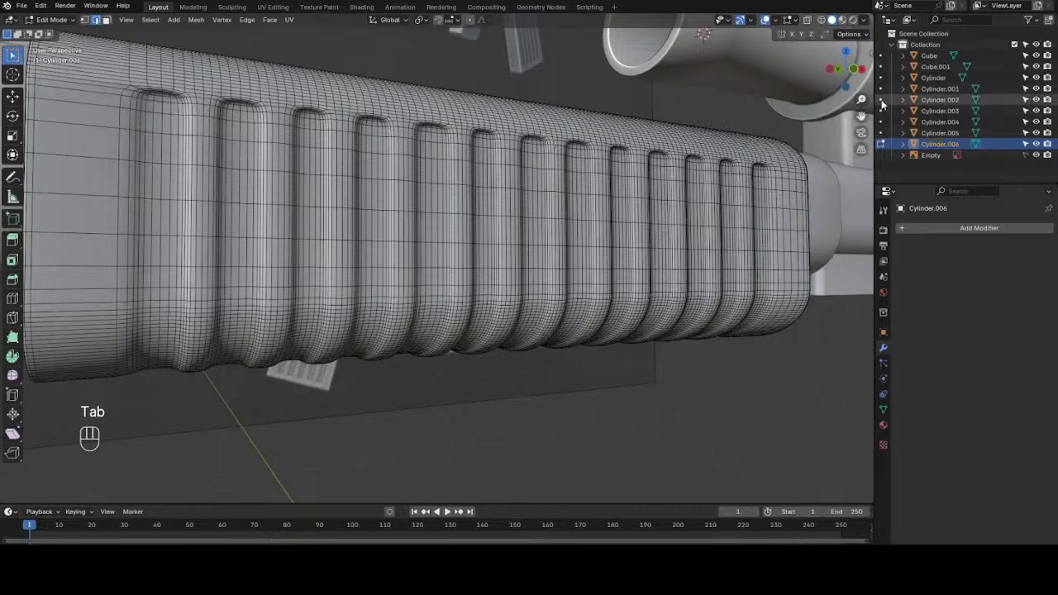
drag(860, 113, 701, 136)
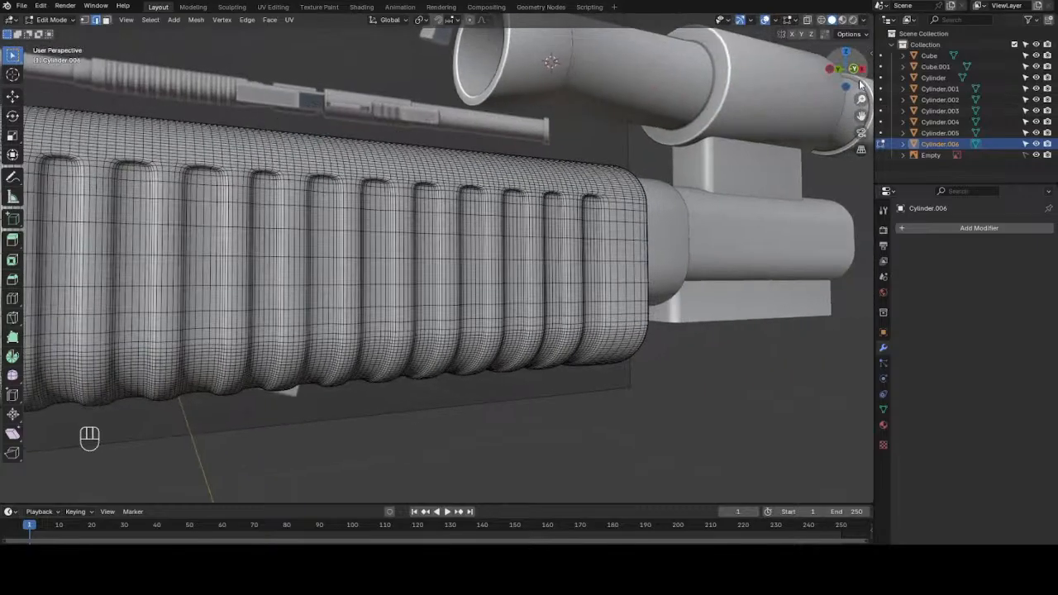
drag(858, 82, 802, 81)
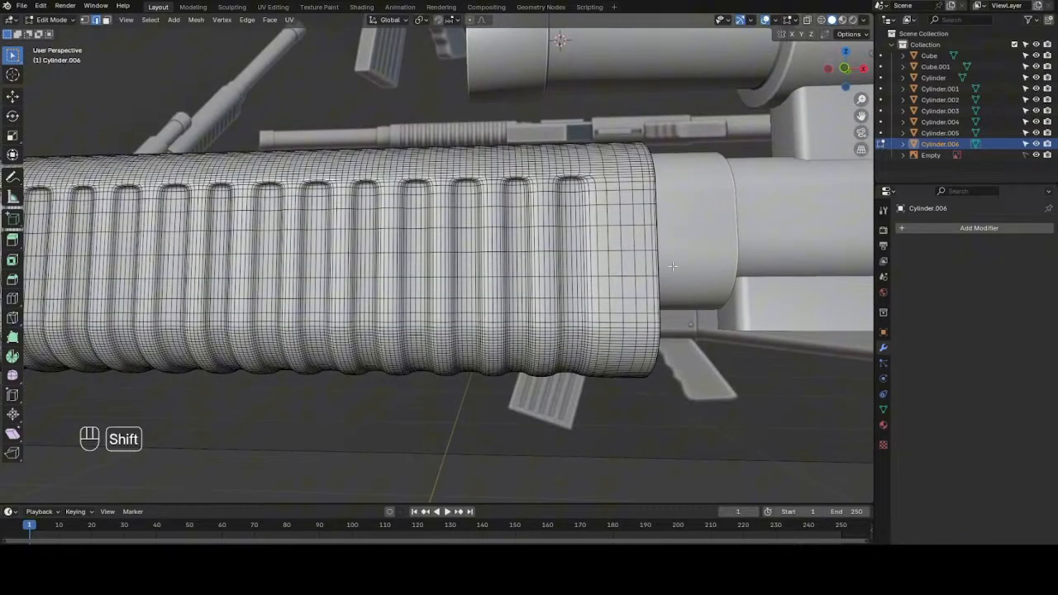
alt+shift+click(645, 252)
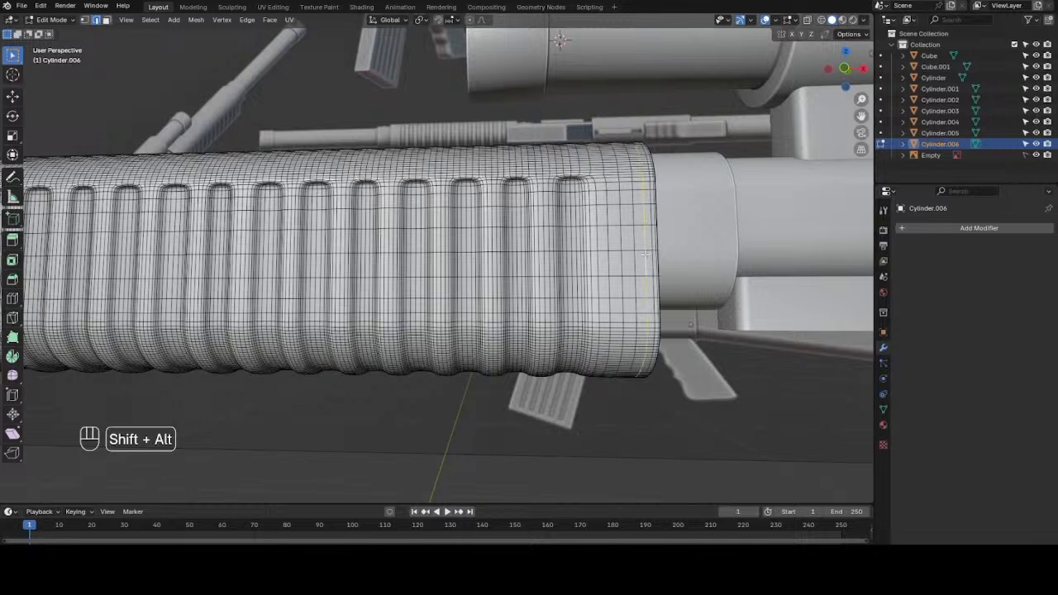
alt+shift+click(630, 265)
alt+shift+click(616, 270)
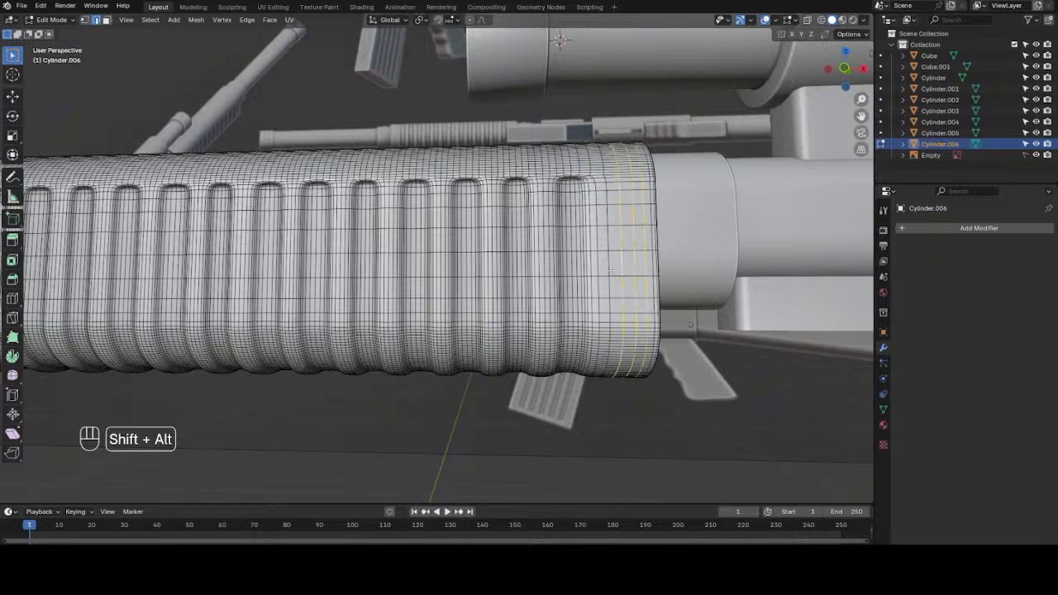
alt+shift+click(608, 270)
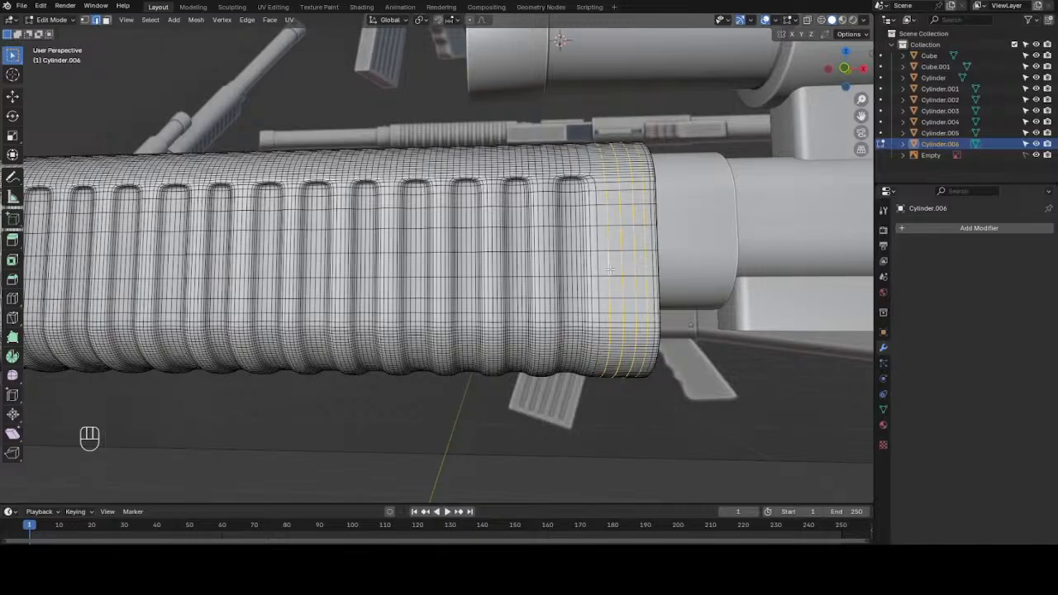
key(x)
click(613, 271)
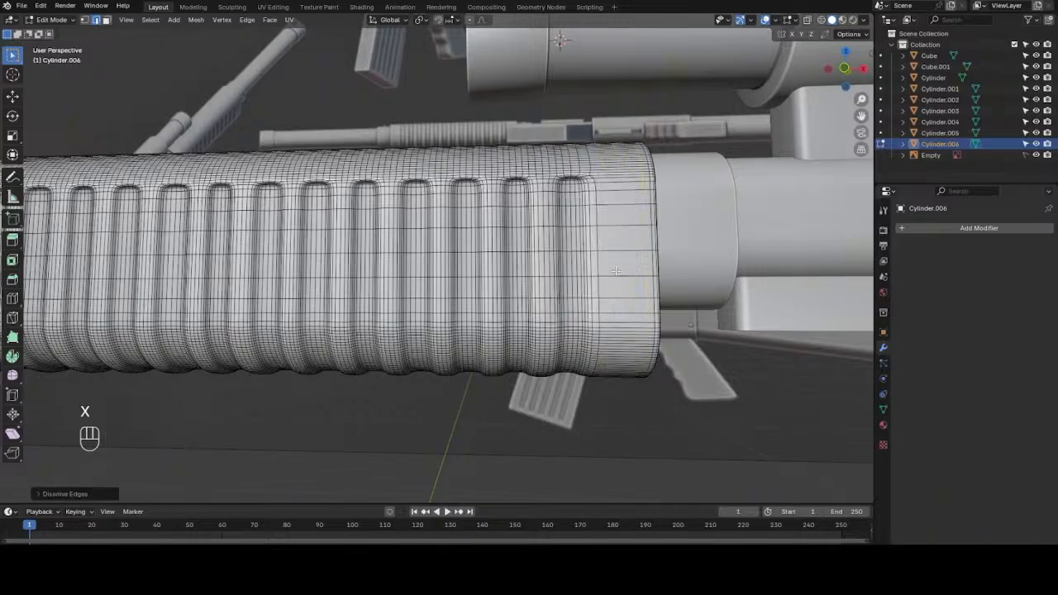
- Dissolve the three middle edge loops on the rib between the two slots nearest the receiver, checking the shading in Object Mode
scroll(615, 271, up, 4)
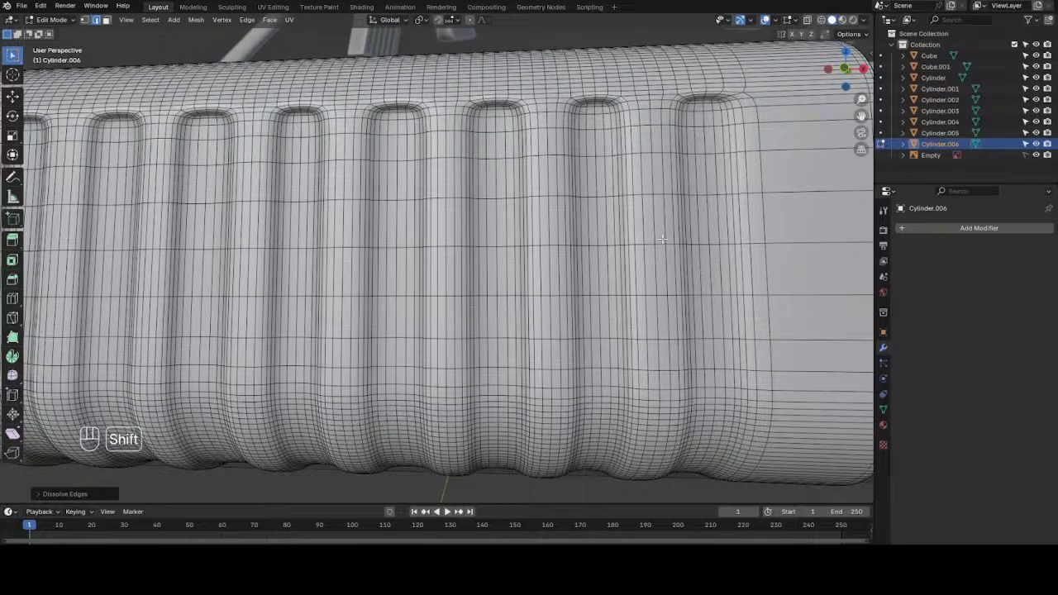
alt+shift+click(664, 235)
alt+shift+click(653, 236)
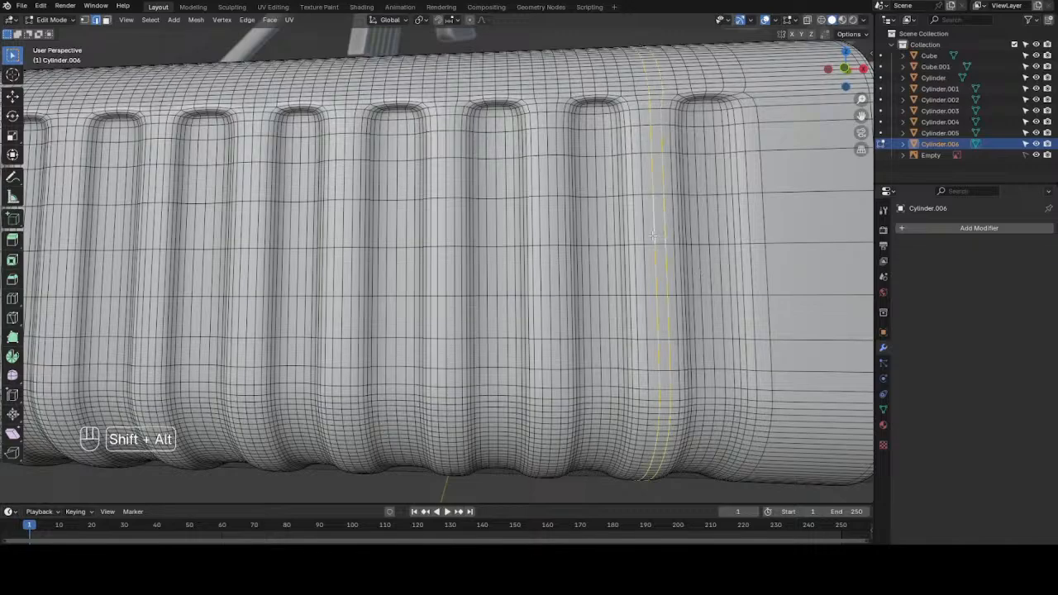
alt+shift+click(643, 237)
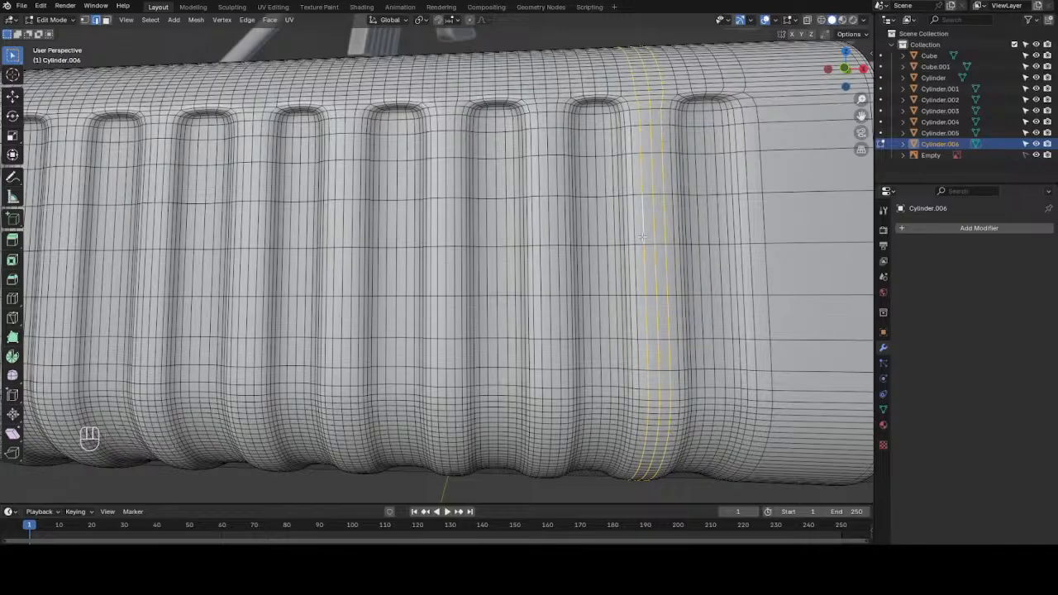
key(x)
click(643, 238)
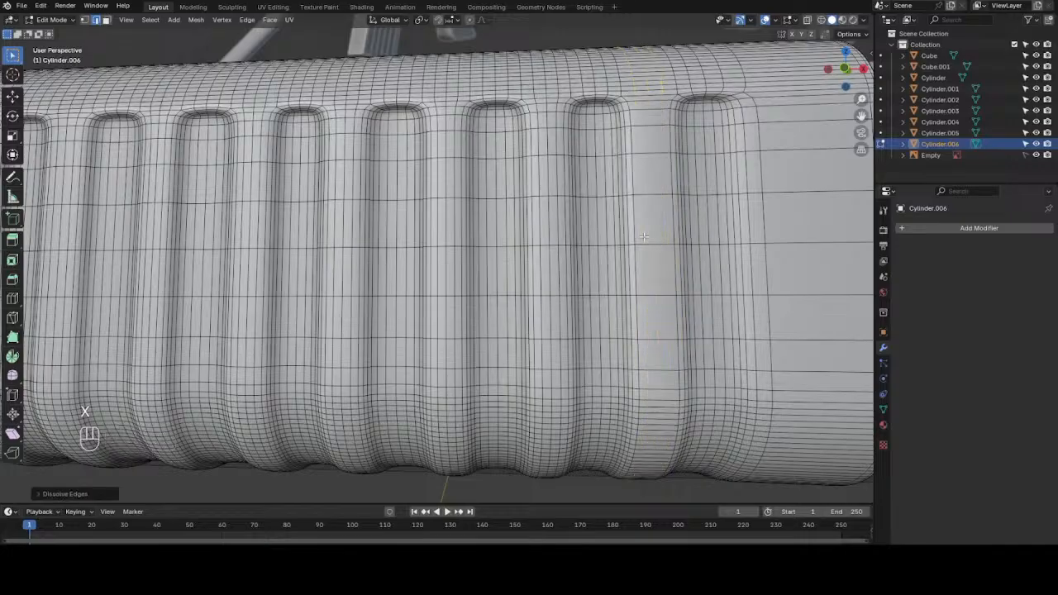
key(Tab)
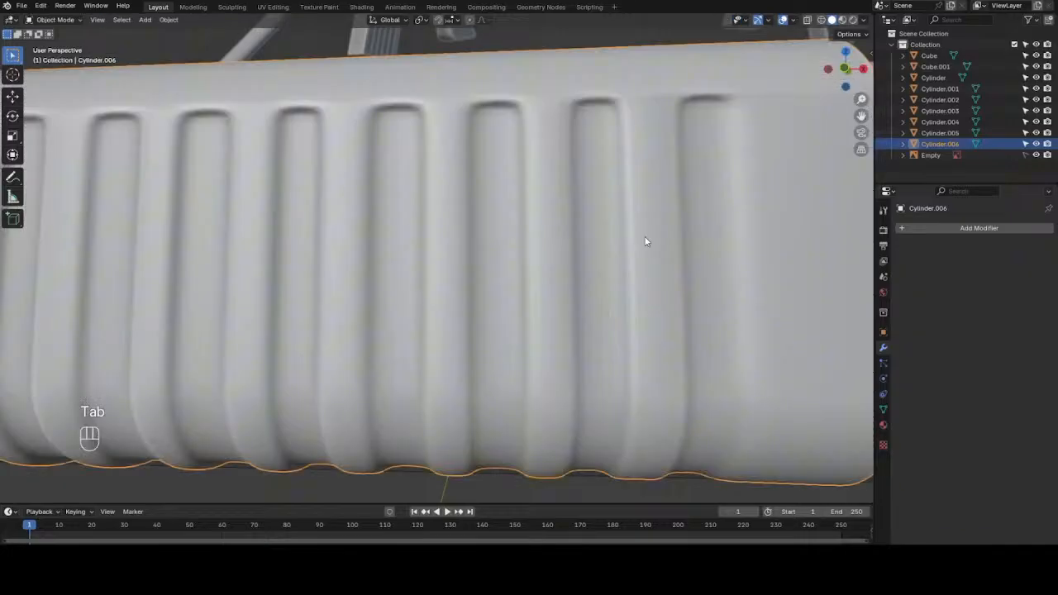
key(Tab)
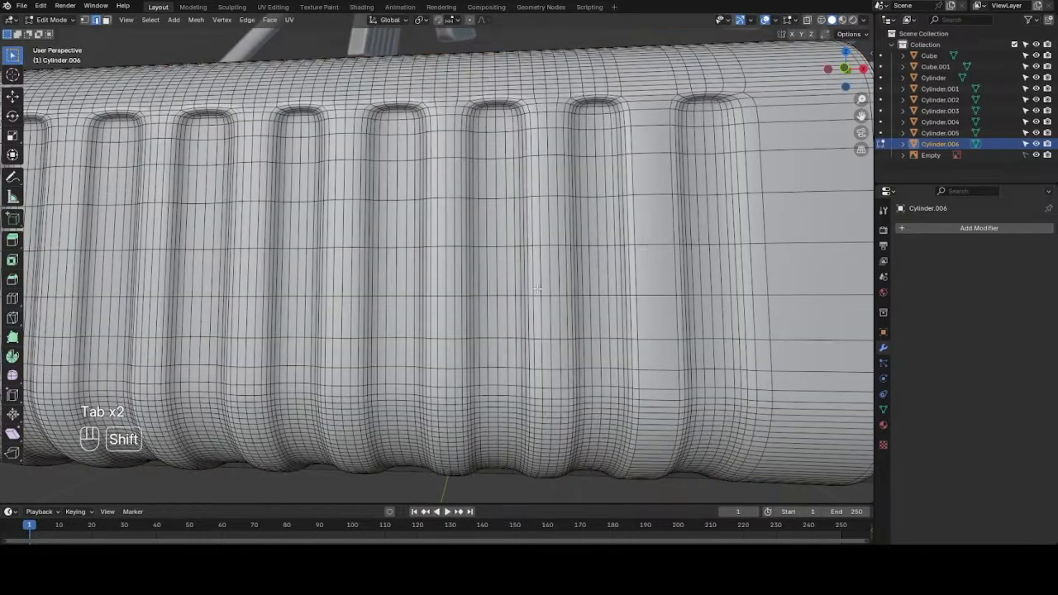
- Dissolve the three middle edge loops on each remaining rib between the handguard's slots and return to Object Mode
alt+shift+click(558, 269)
alt+shift+click(550, 274)
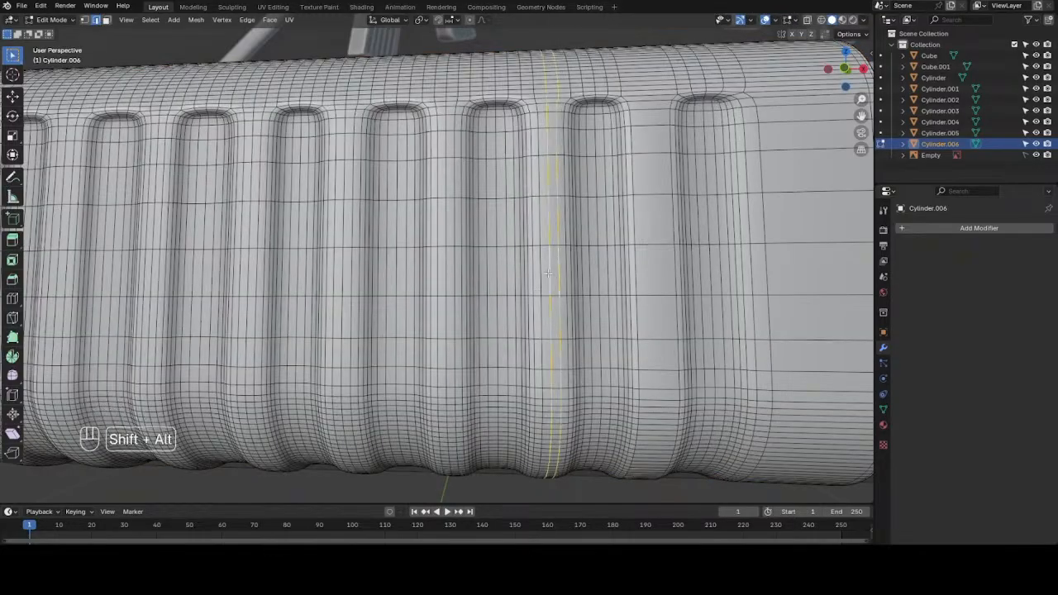
alt+shift+click(542, 276)
alt+shift+click(457, 274)
alt+shift+click(449, 275)
alt+shift+click(440, 274)
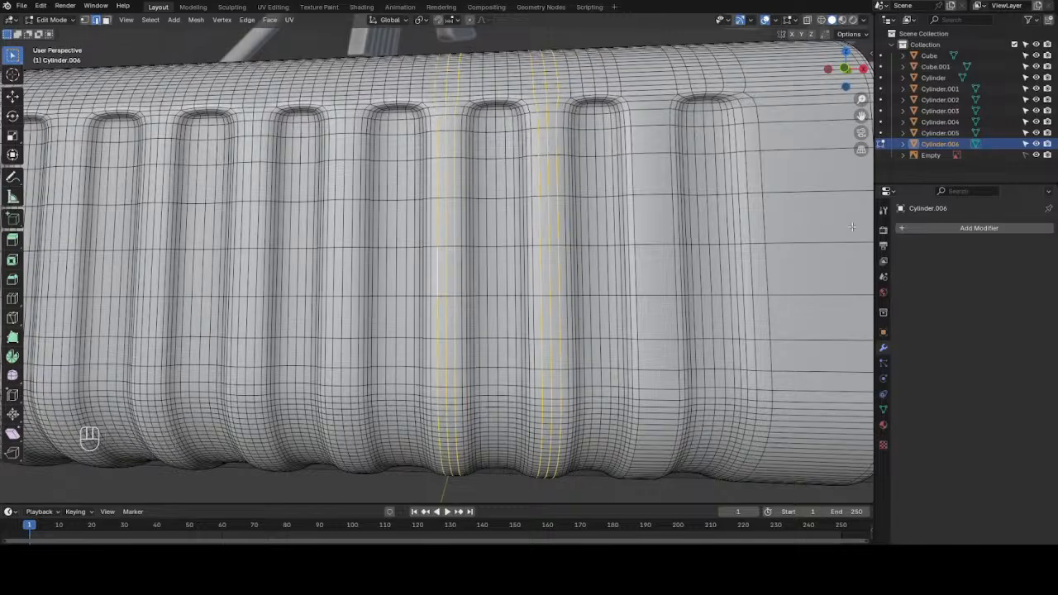
shift+middle_drag(440, 271, 541, 263)
alt+shift+click(545, 264)
alt+shift+click(536, 269)
alt+shift+click(526, 274)
alt+shift+click(450, 280)
alt+shift+click(441, 281)
alt+shift+click(430, 282)
alt+shift+click(349, 284)
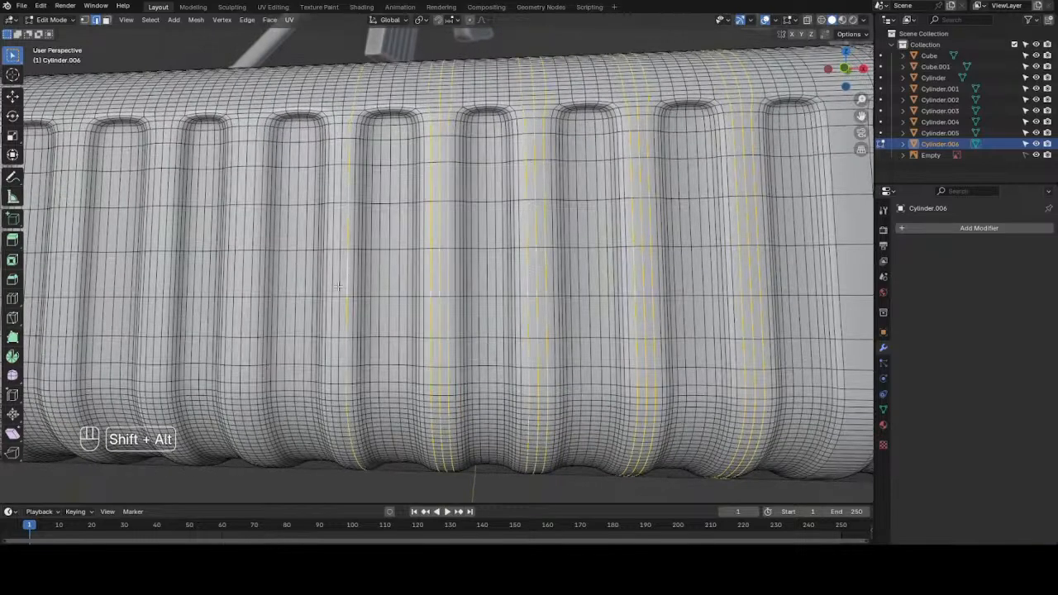
alt+shift+click(340, 285)
alt+shift+click(254, 286)
alt+shift+click(246, 286)
alt+shift+click(238, 286)
shift+middle_drag(238, 286, 686, 285)
alt+shift+click(614, 286)
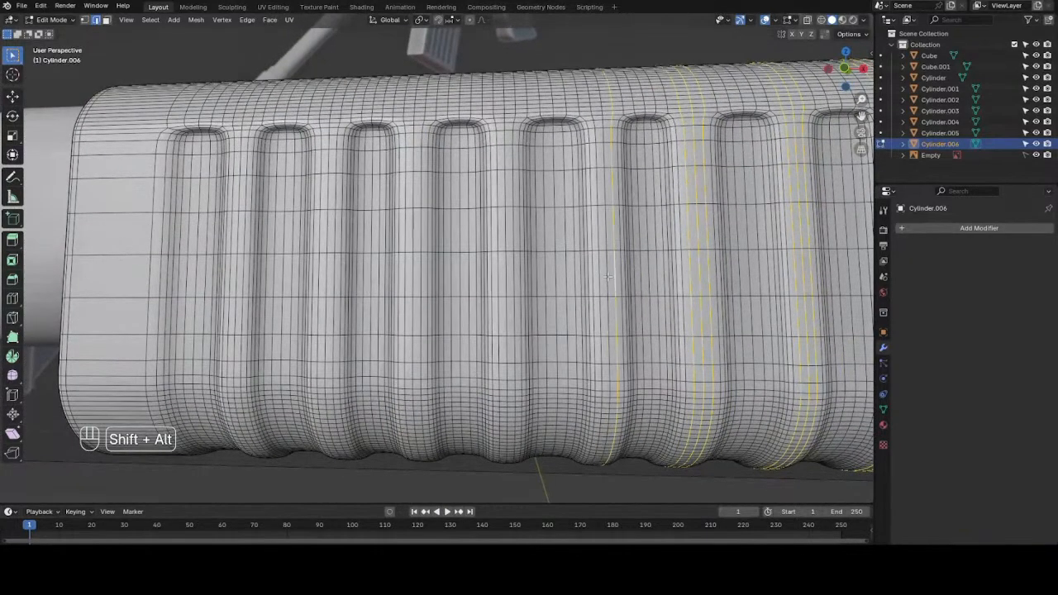
alt+shift+click(606, 286)
alt+shift+click(598, 286)
alt+shift+click(514, 287)
alt+shift+click(499, 288)
alt+shift+click(423, 290)
alt+shift+click(414, 291)
alt+shift+click(406, 290)
alt+shift+click(335, 291)
alt+shift+click(327, 292)
alt+shift+click(320, 293)
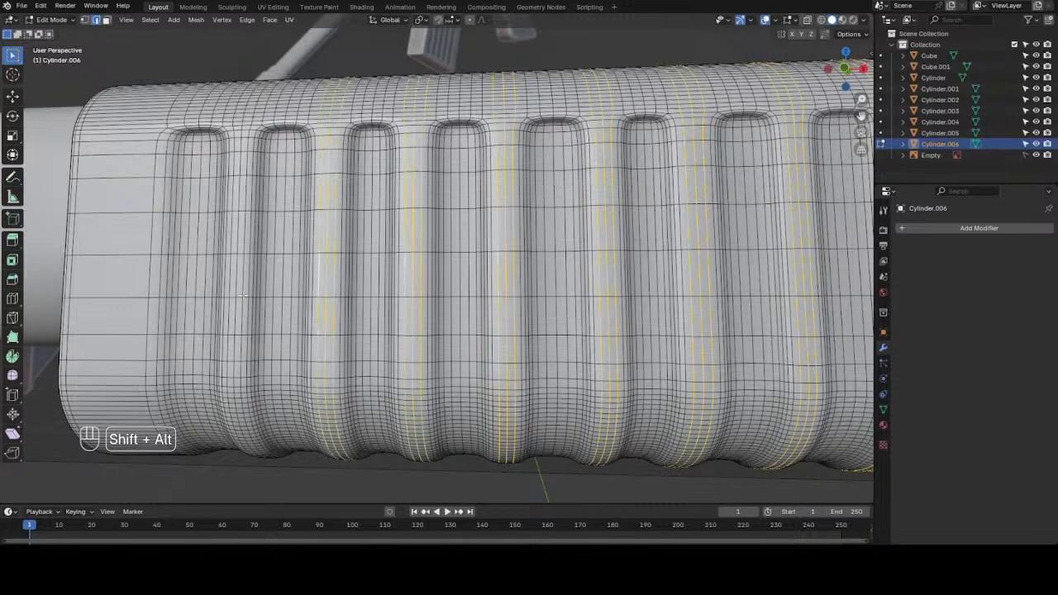
alt+shift+click(245, 293)
key(ctrl+z)
alt+shift+click(238, 290)
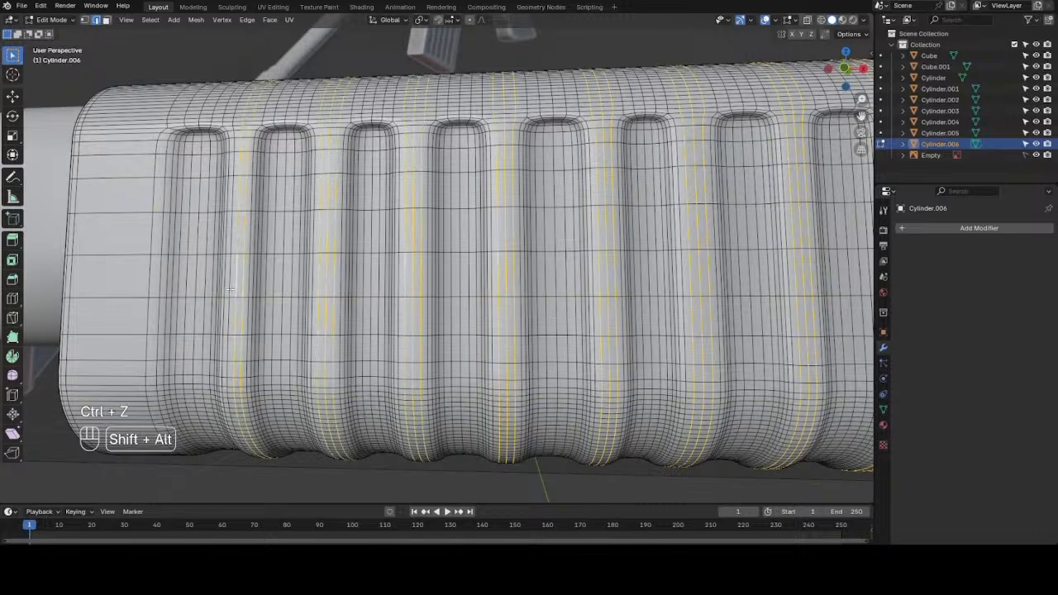
alt+shift+click(230, 289)
key(x)
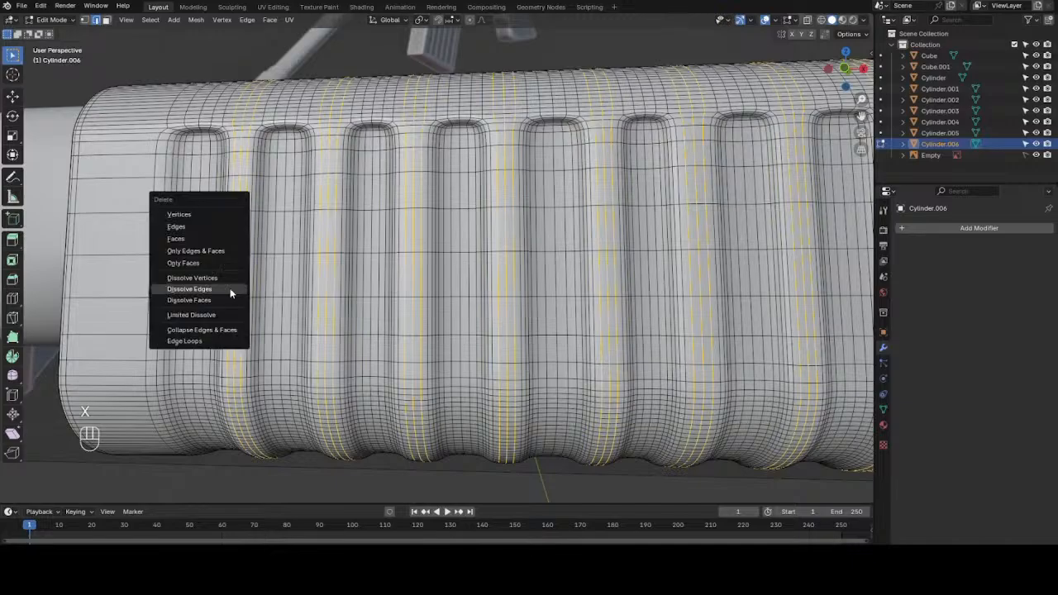
click(230, 288)
middle_drag(230, 288, 281, 287)
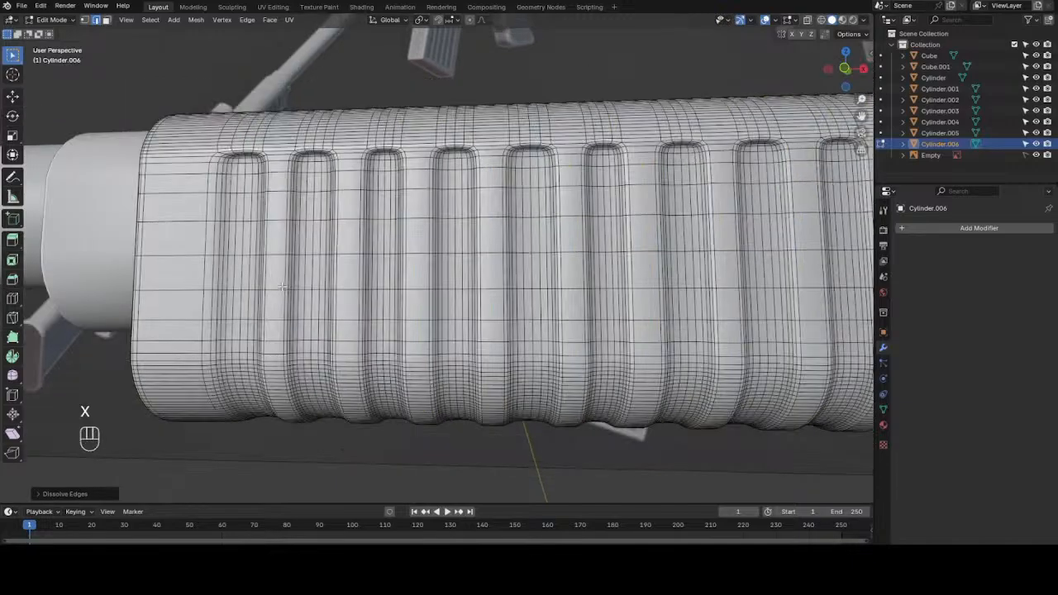
key(Tab)
- Inspect the handguard's shading and remaining edge density from the muzzle end
scroll(385, 288, down, 6)
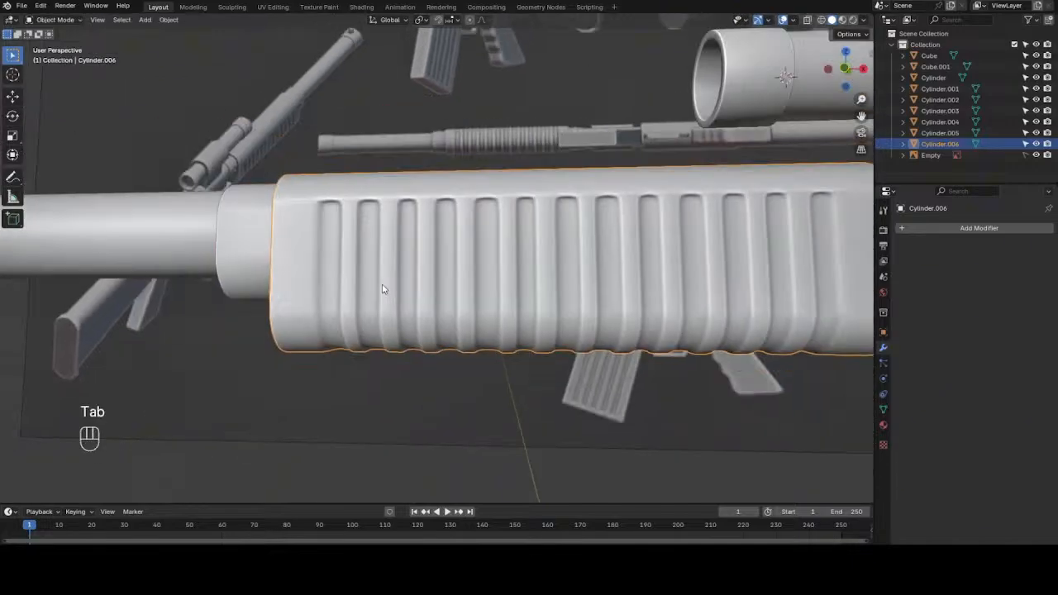
drag(842, 76, 1038, 58)
scroll(652, 192, up, 3)
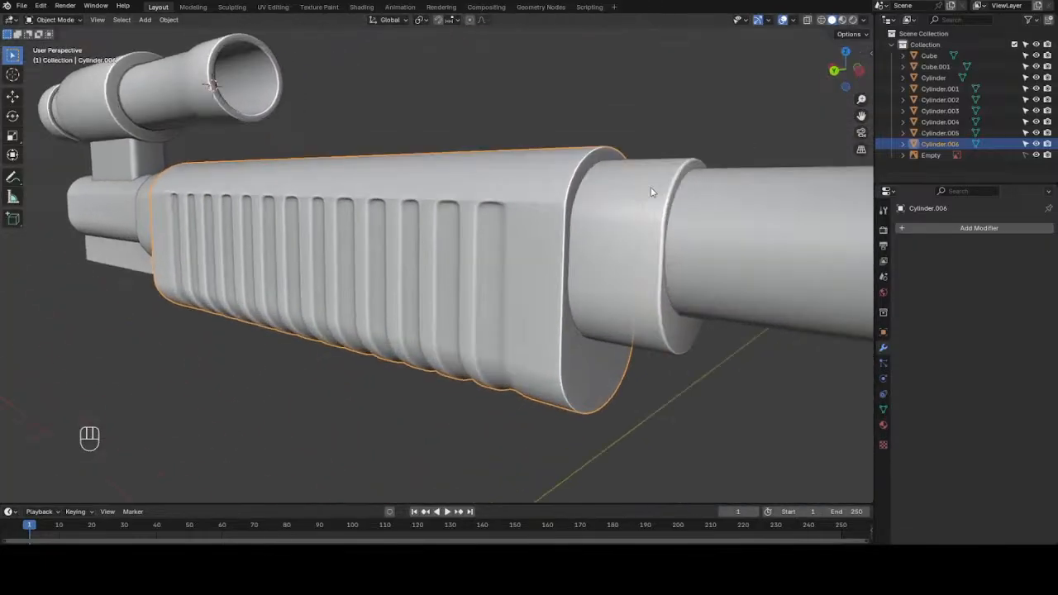
scroll(651, 186, down, 2)
scroll(649, 186, up, 4)
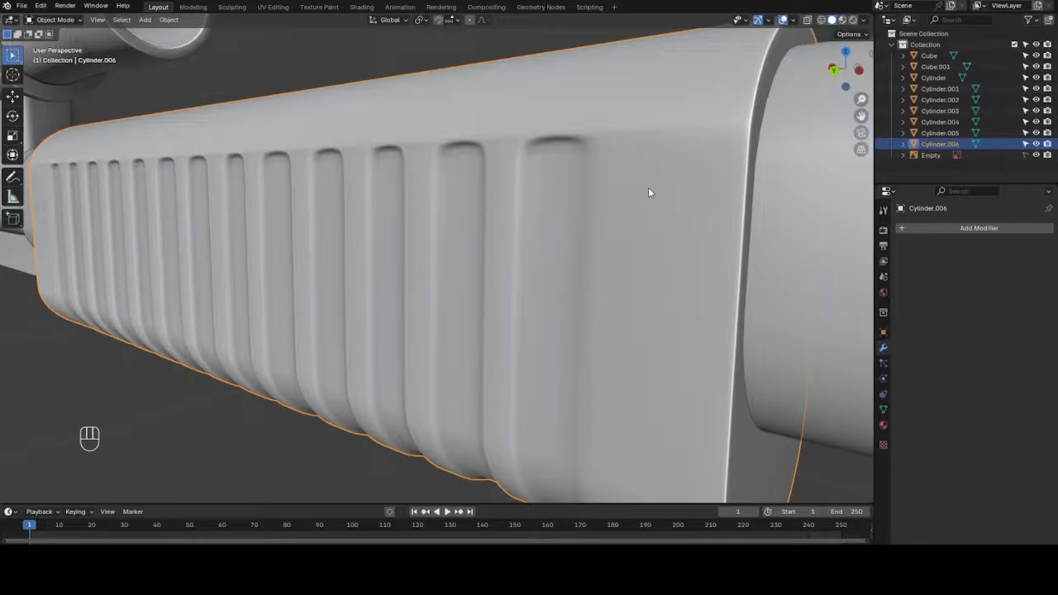
key(Tab)
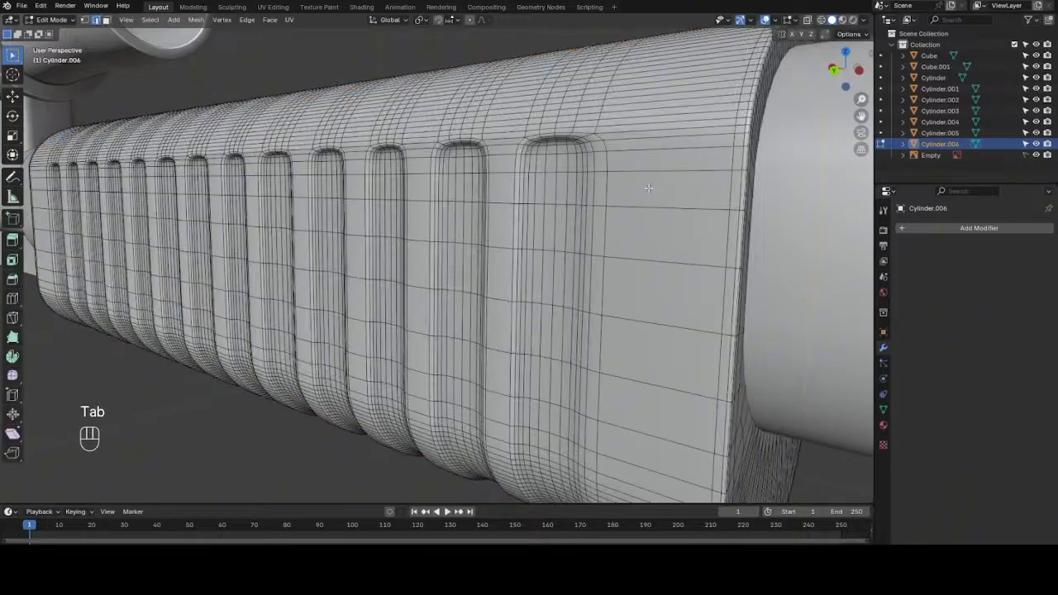
key(Tab)
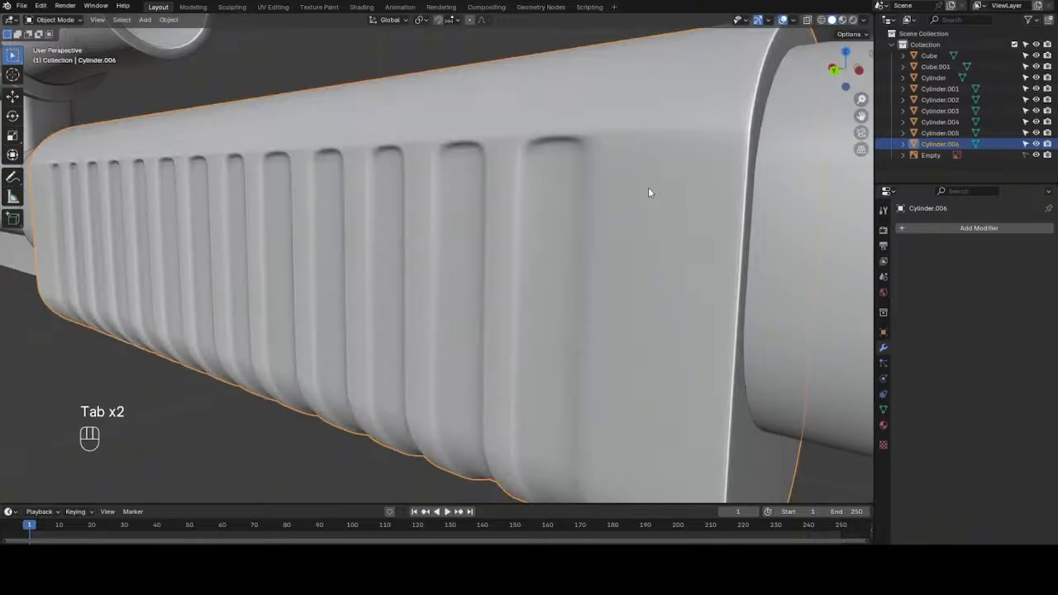
scroll(648, 187, down, 5)
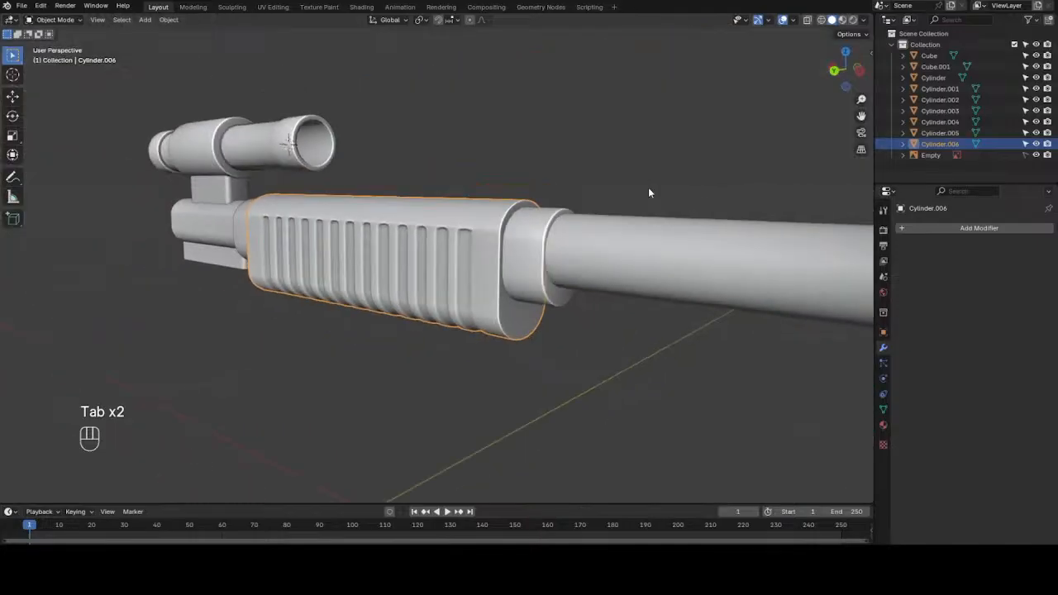
- Duplicate the open rear edge loop of the tube under the scope mount and offset the copy rearward along X
key(KP_1)
scroll(648, 190, down, 5)
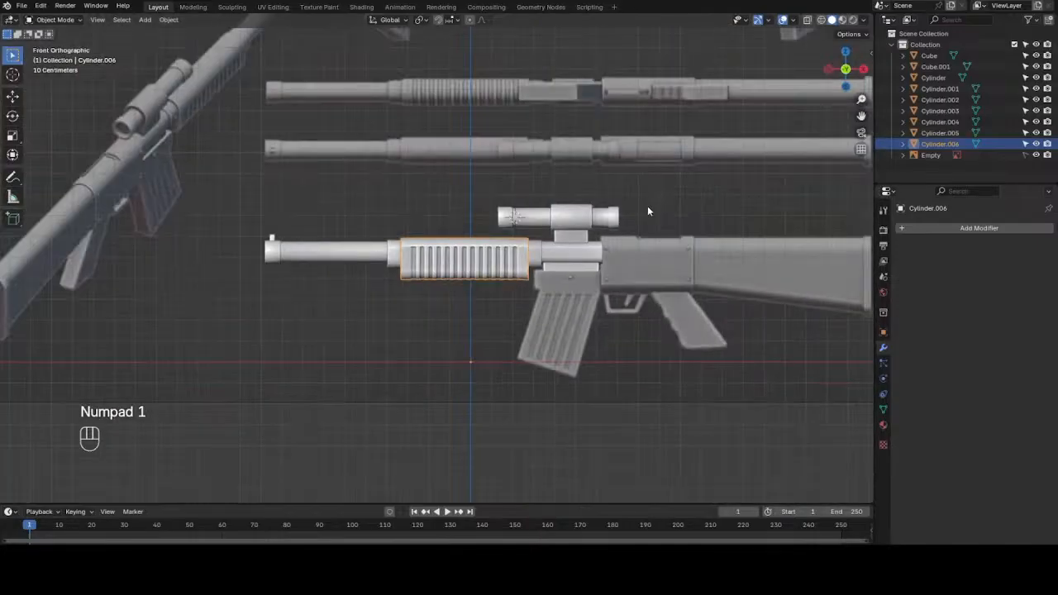
drag(861, 115, 695, 92)
scroll(602, 280, up, 4)
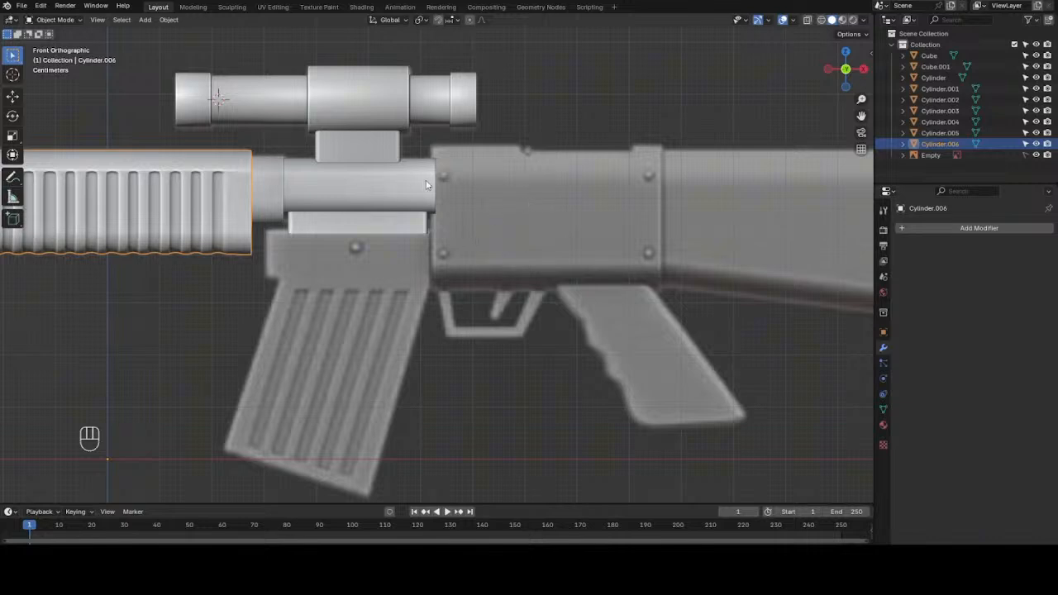
click(397, 186)
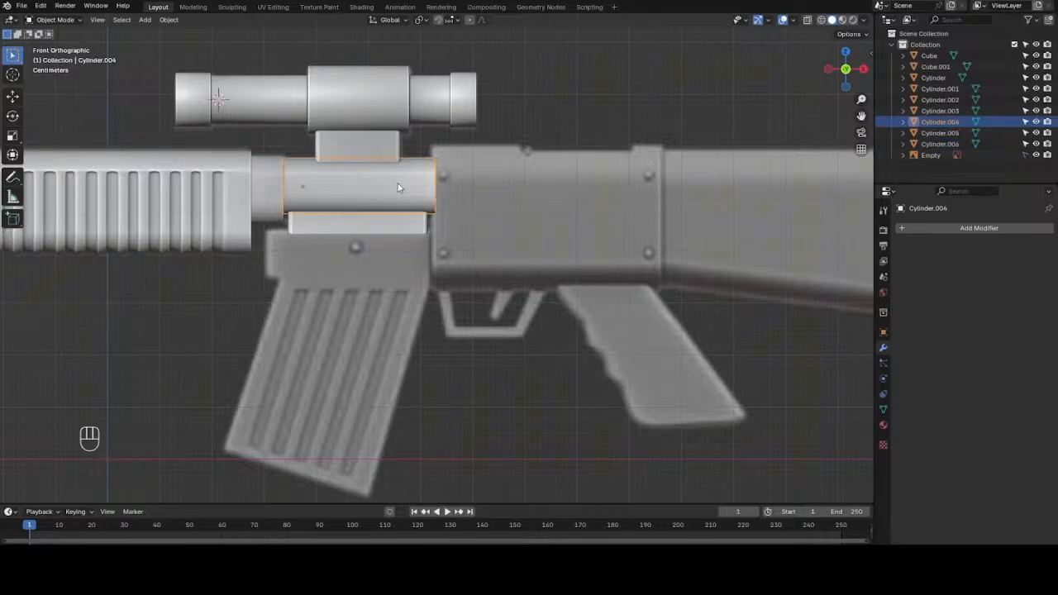
key(Tab)
scroll(398, 184, up, 3)
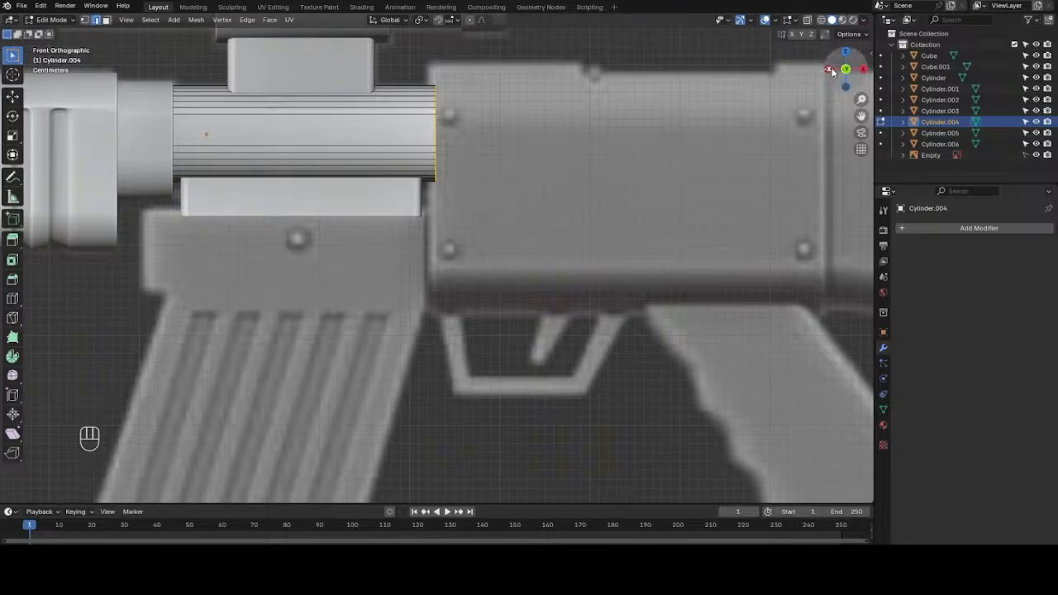
drag(835, 77, 750, 85)
scroll(480, 158, up, 2)
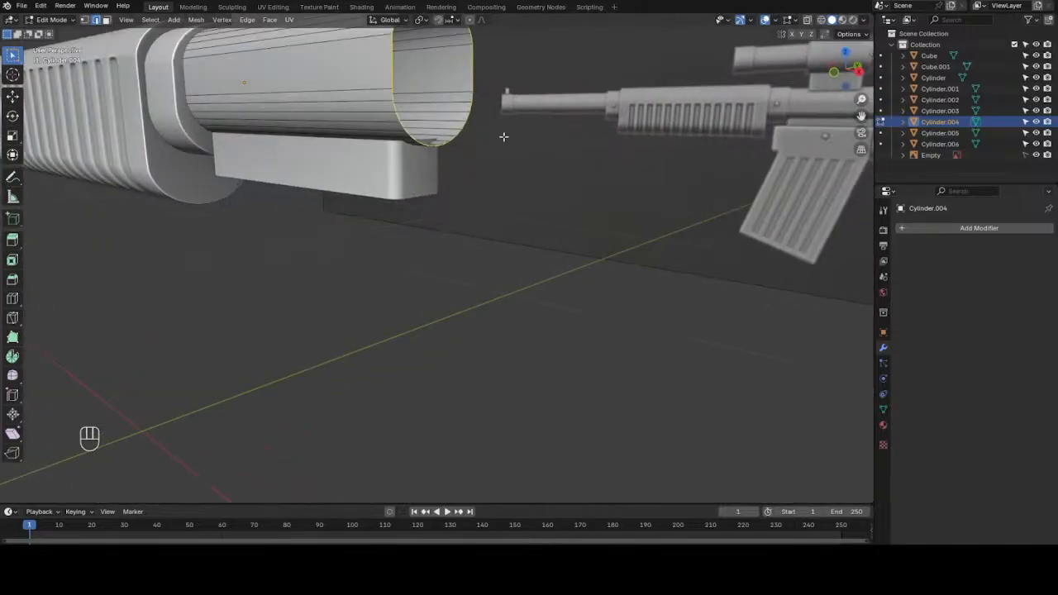
alt+shift+click(391, 64)
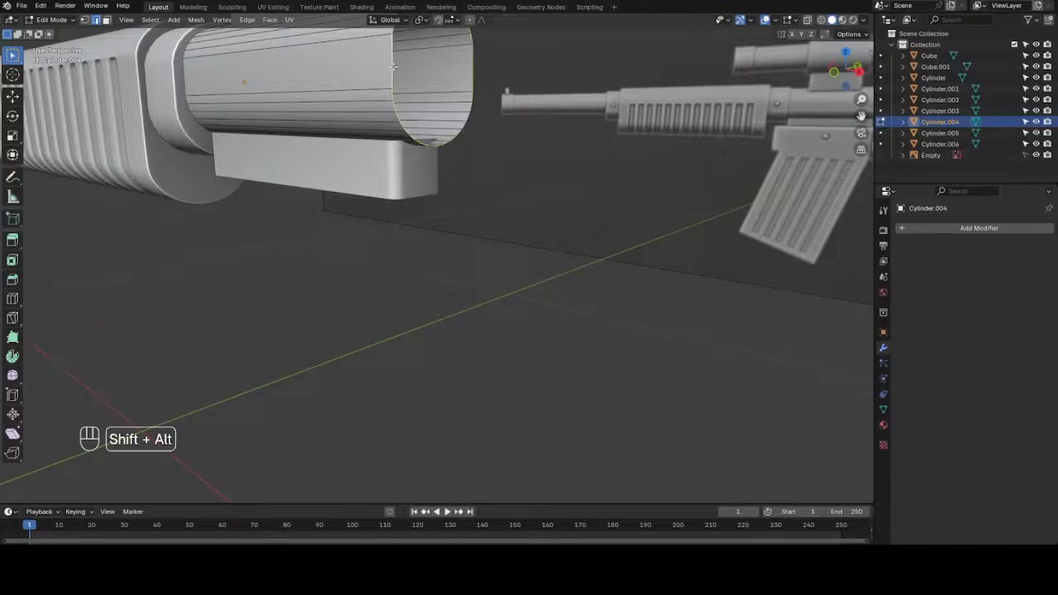
key(shift+d)
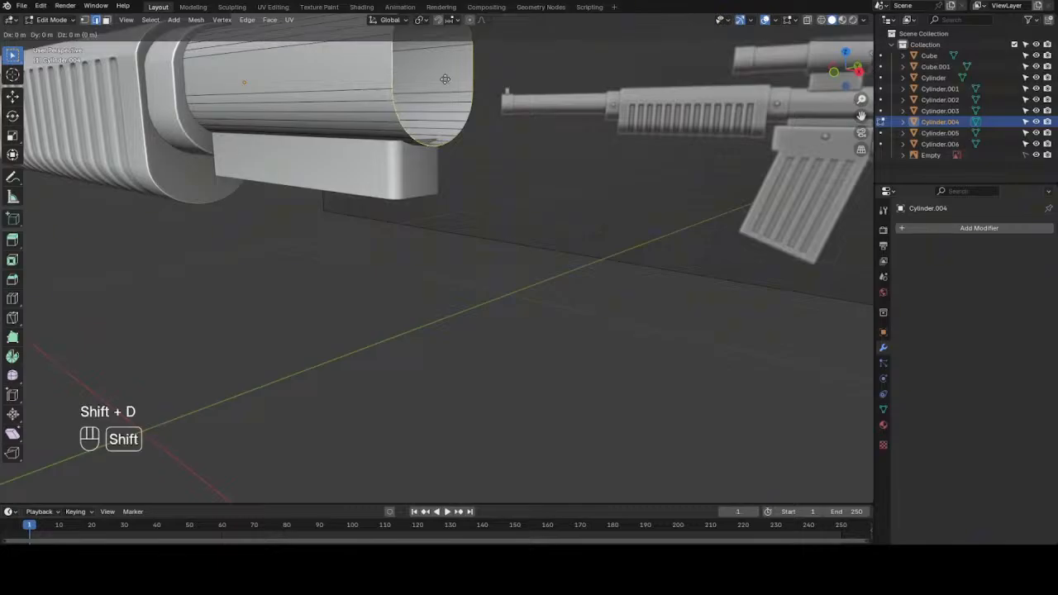
right_click(553, 91)
key(g)
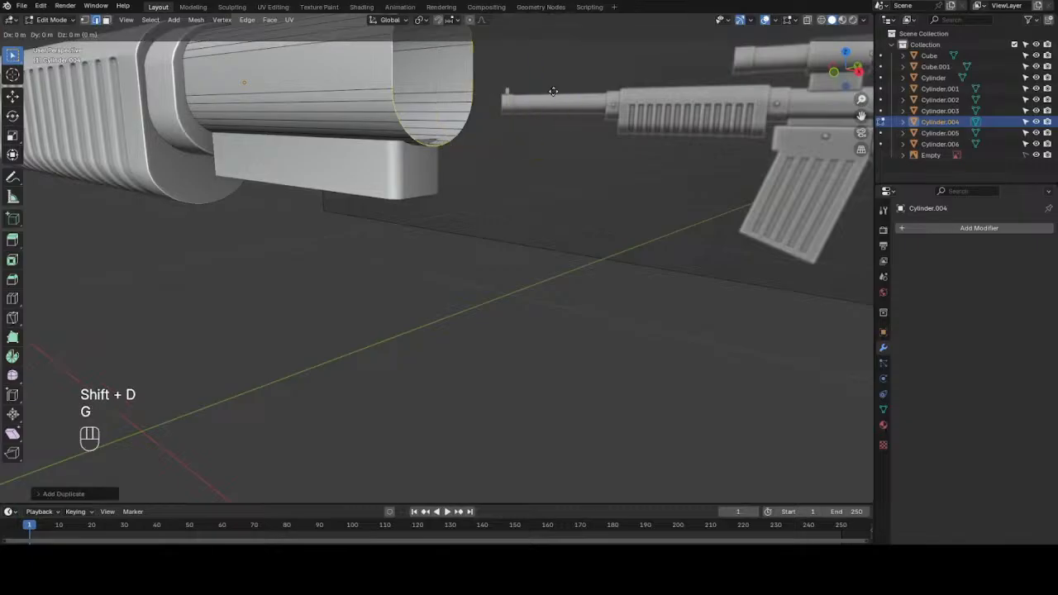
key(x)
click(581, 96)
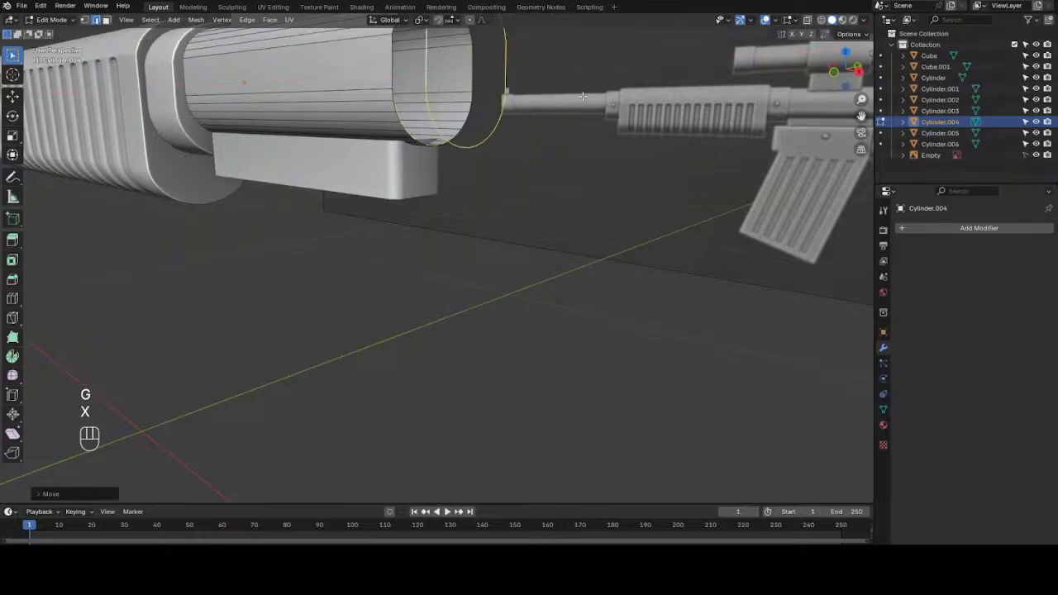
- Separate the duplicated edge loop into its own object and open that object in Edit Mode
key(p)
click(584, 96)
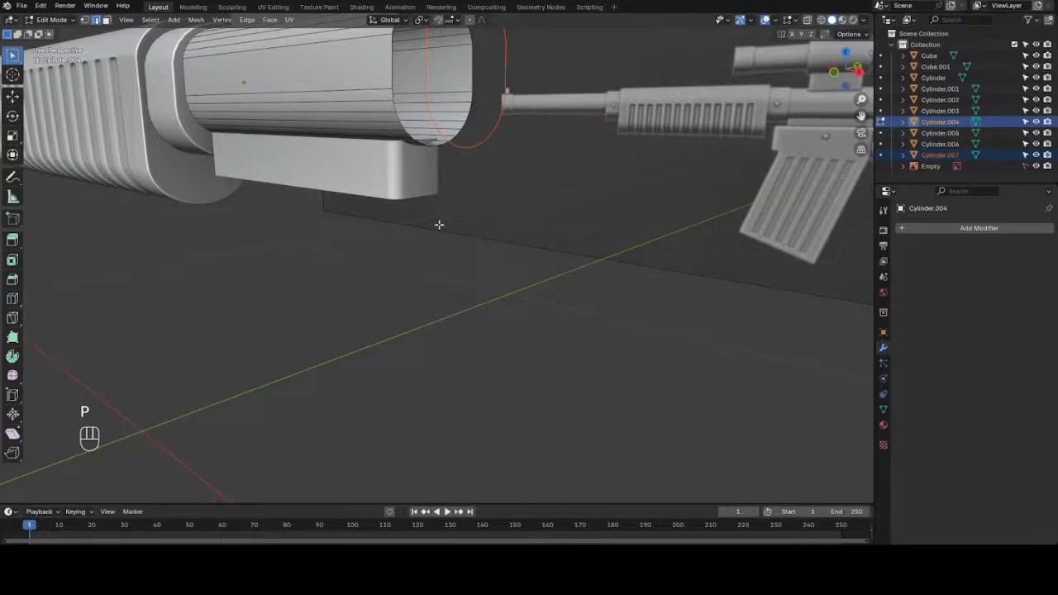
key(Tab)
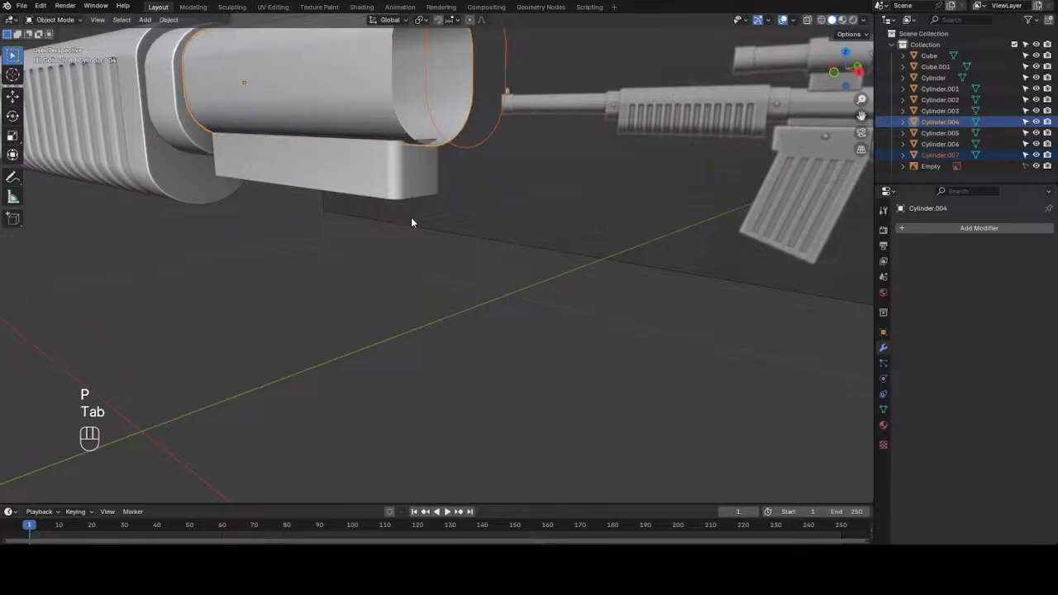
click(440, 134)
key(Tab)
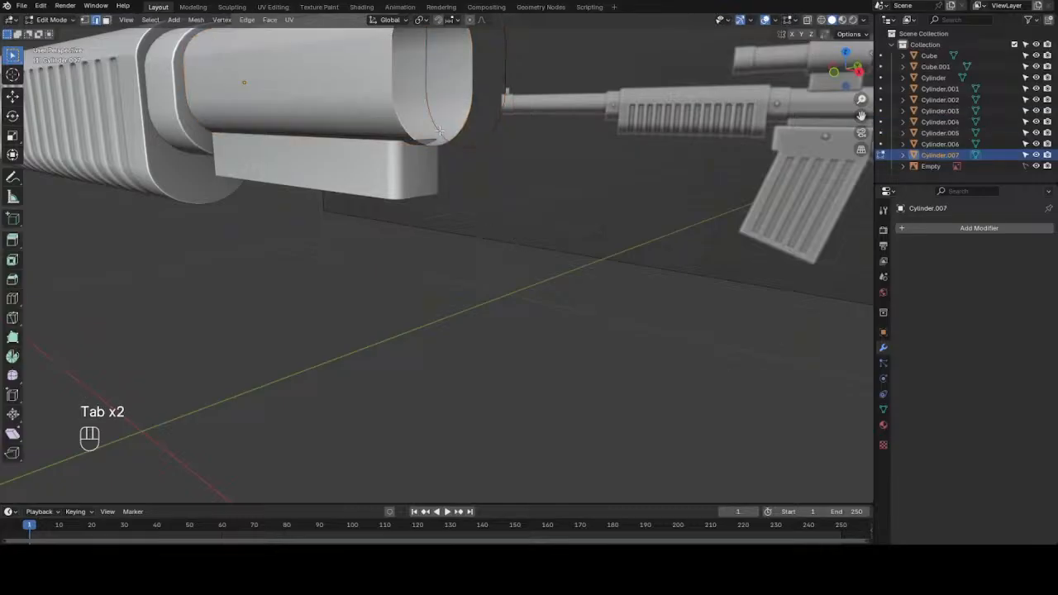
- Move the entire separated loop along X onto the front edge of the reference's rear receiver housing
key(a)
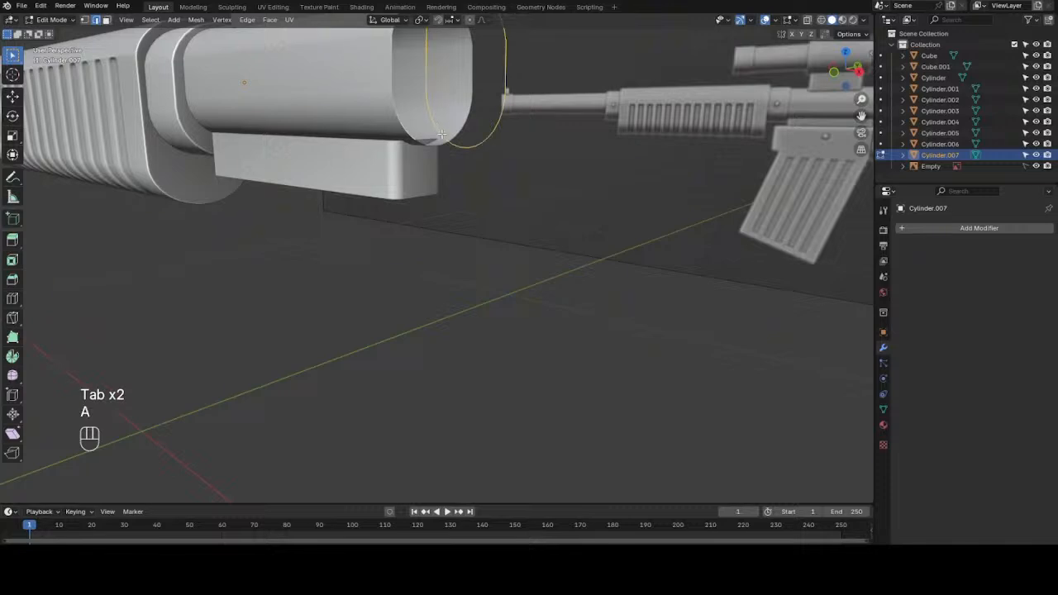
key(KP_1)
scroll(576, 177, down, 3)
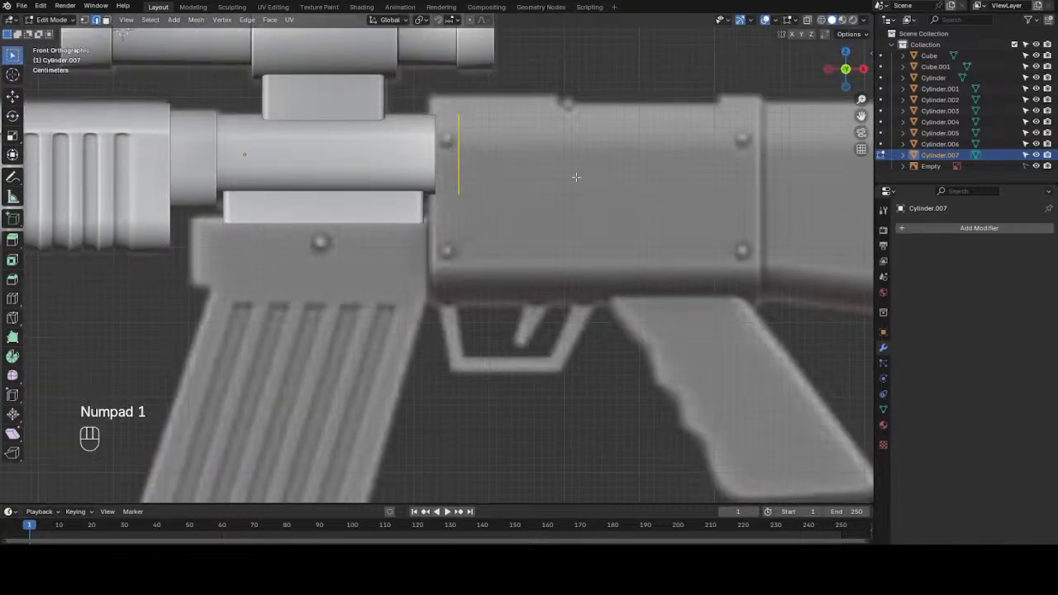
key(g)
key(x)
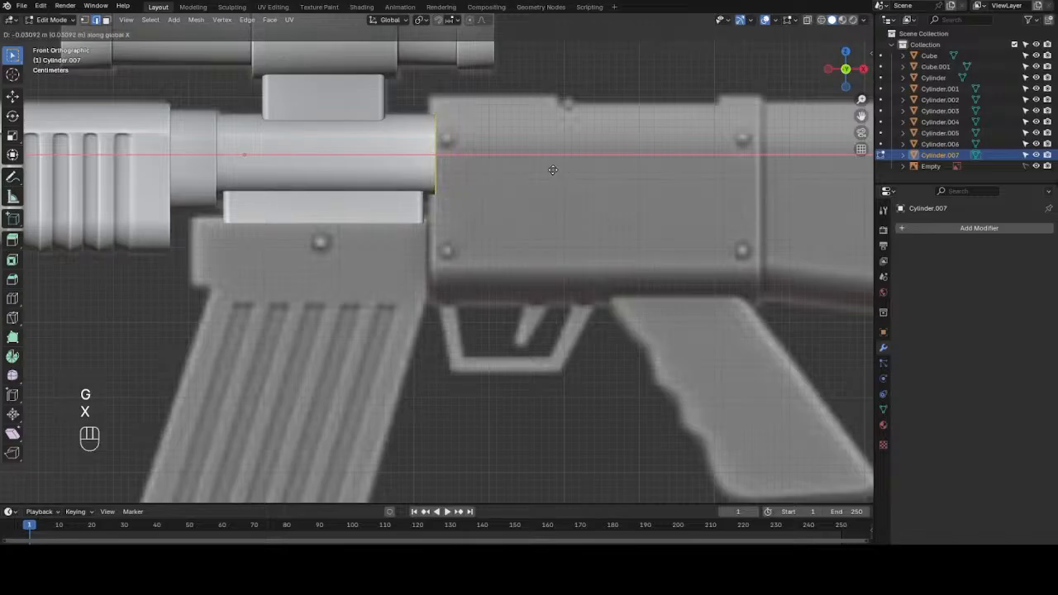
click(547, 171)
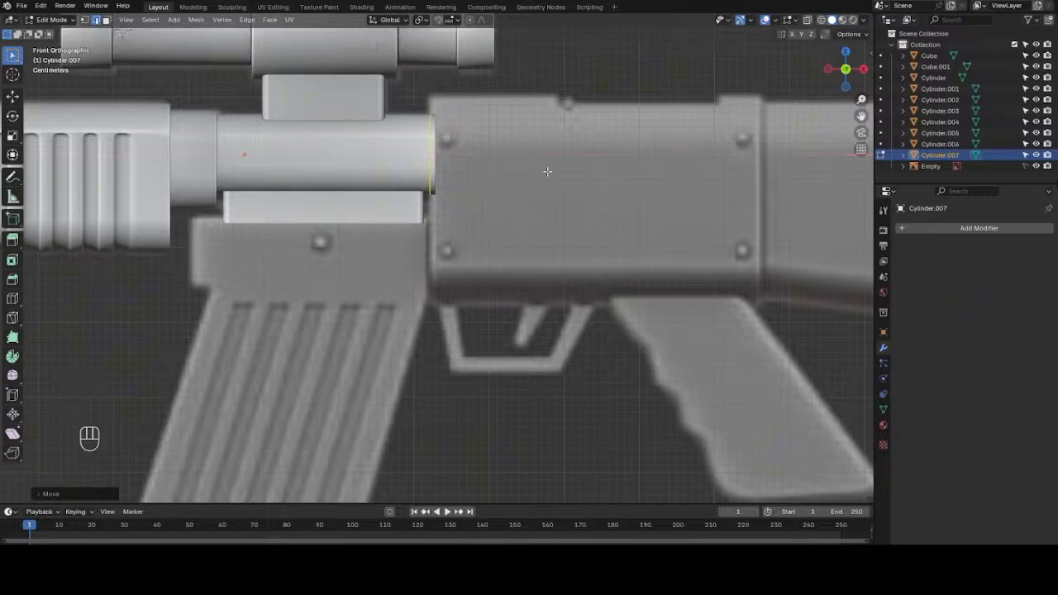
- In wireframe, raise the loop's upper vertices along Z to the top edge of the reference's rear receiver housing
key(z)
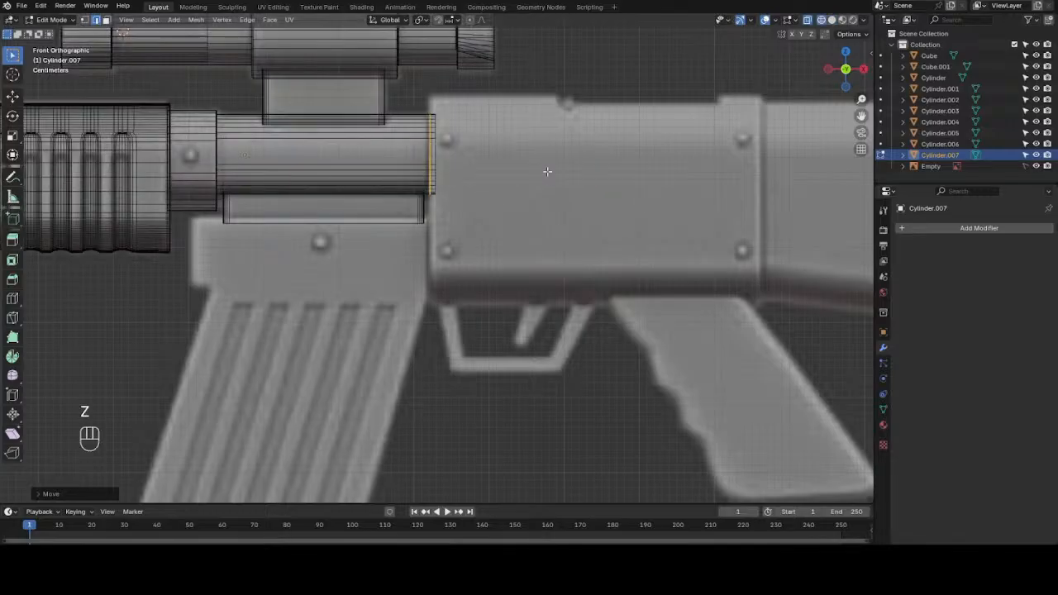
scroll(546, 169, up, 3)
key(1)
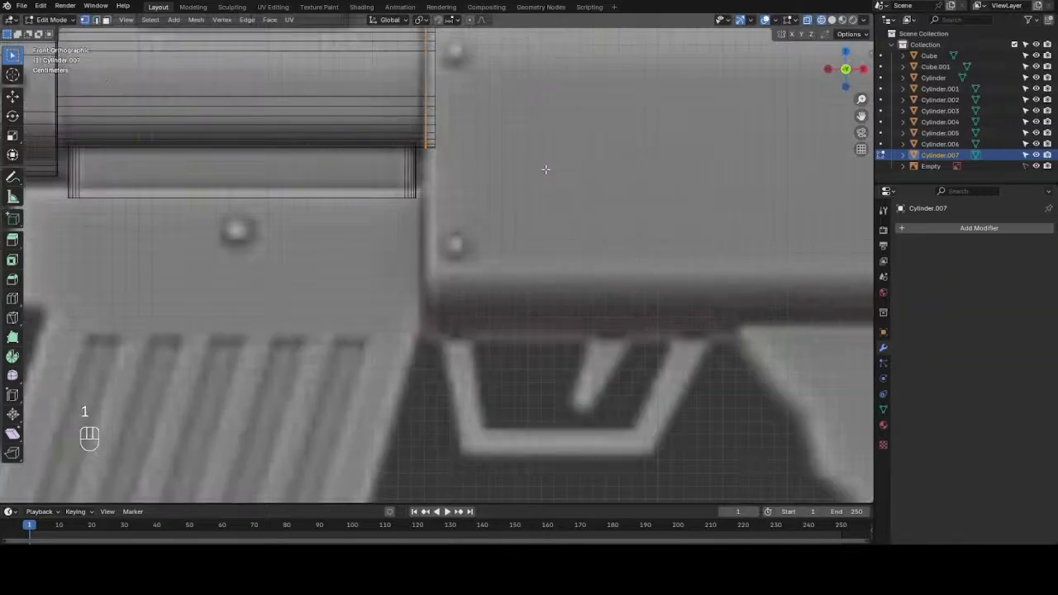
drag(862, 115, 866, 242)
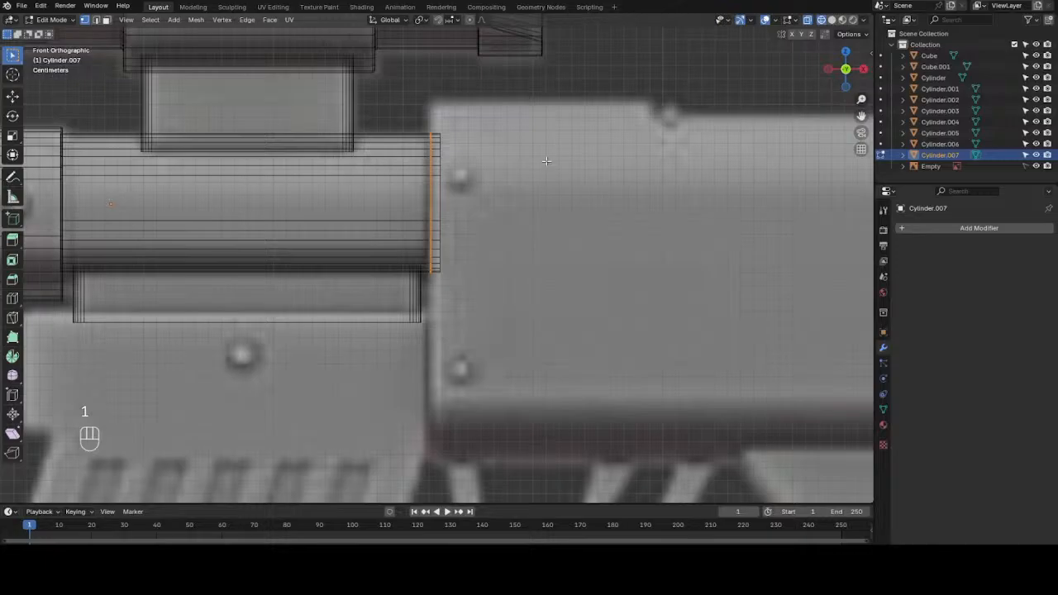
drag(380, 95, 470, 196)
key(g)
key(z)
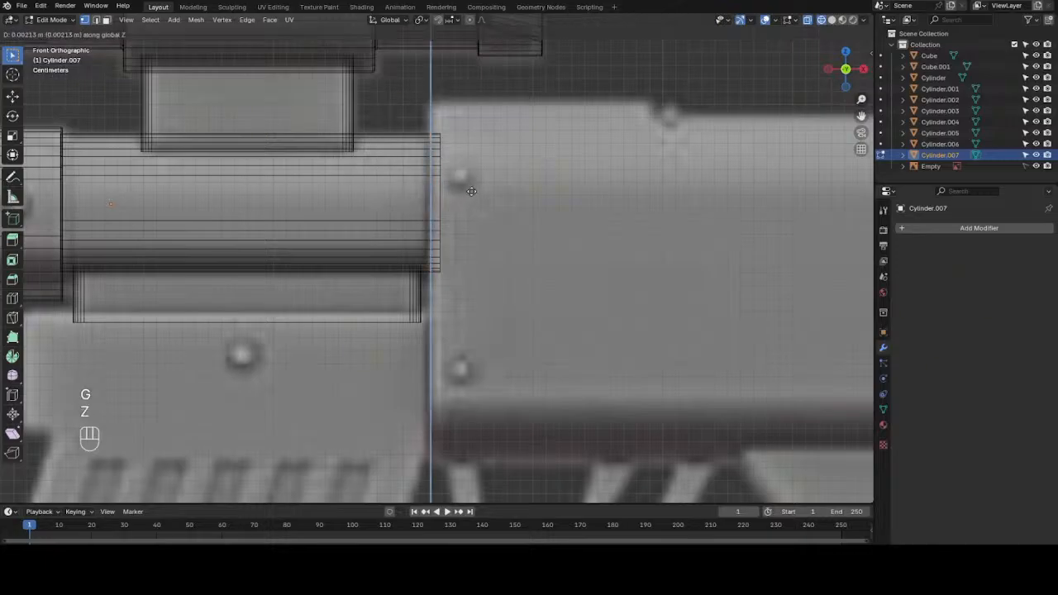
click(464, 174)
scroll(443, 227, down, 1)
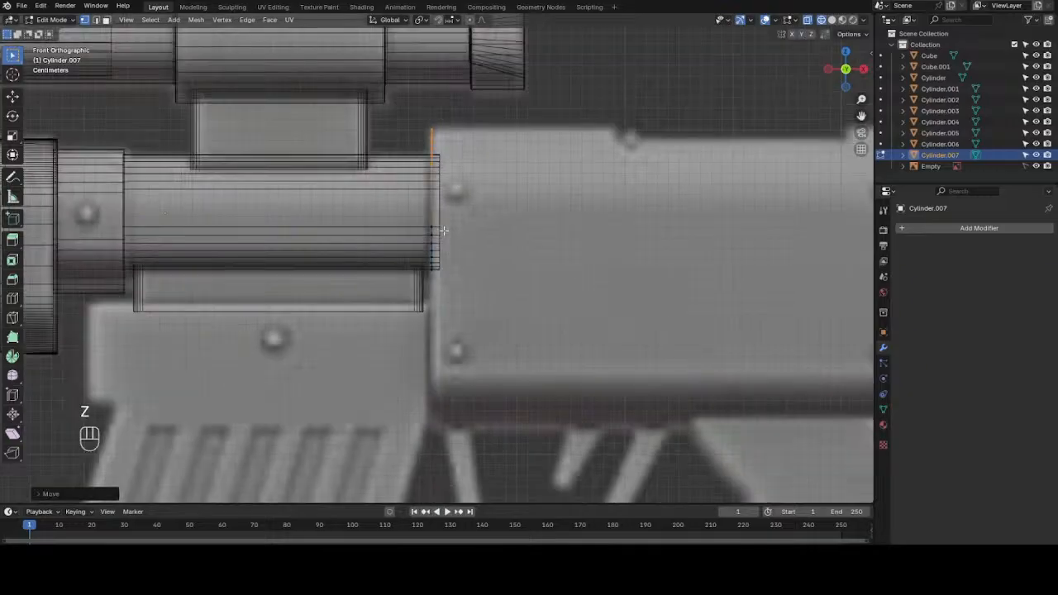
- Lower the loop's bottom vertices along Z to the bottom edge of the reference's rear receiver housing
drag(420, 213, 487, 323)
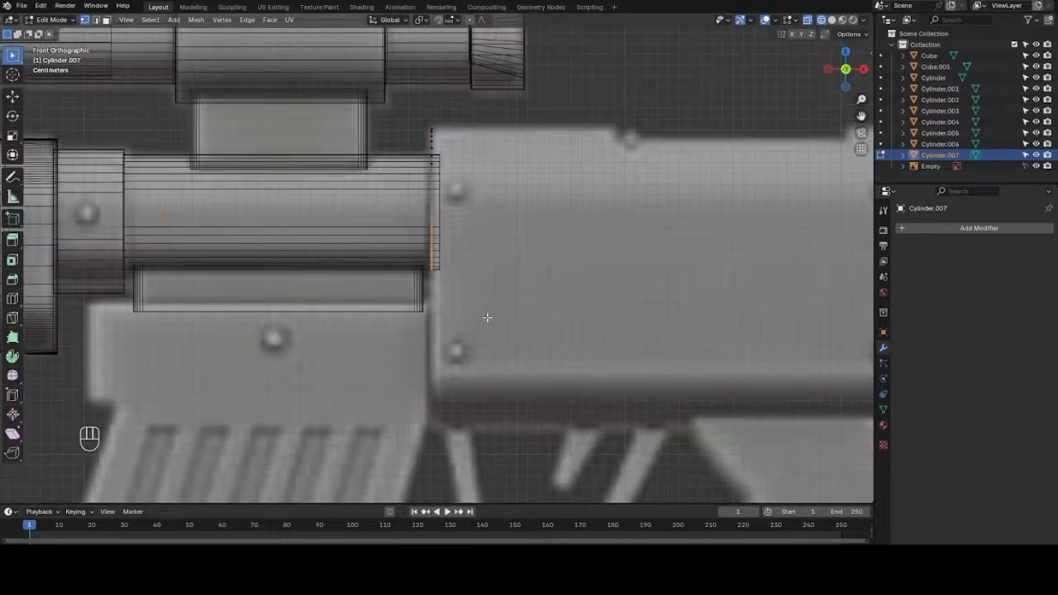
key(g)
key(z)
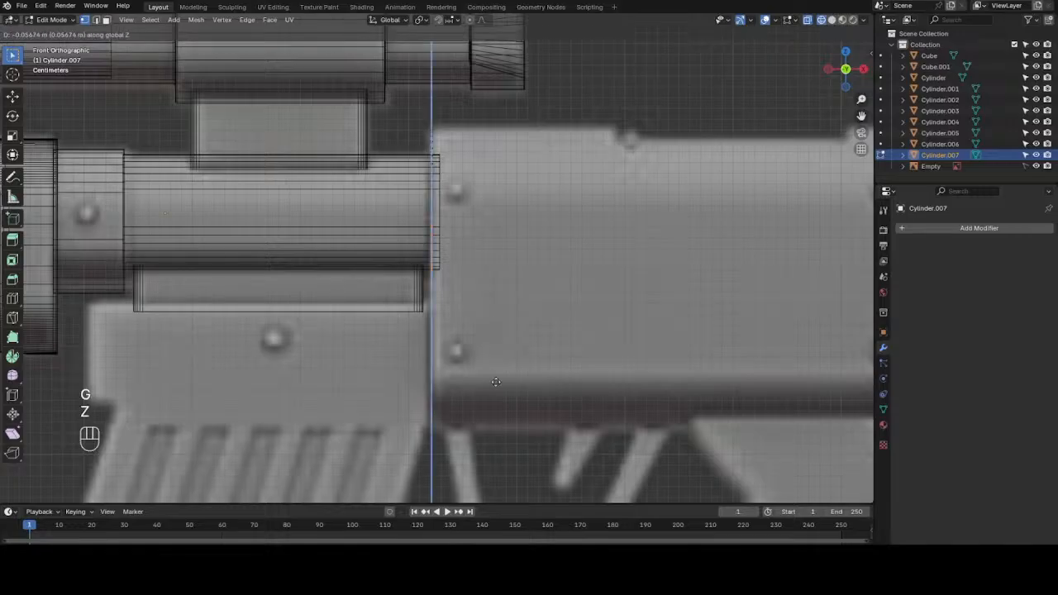
click(502, 476)
scroll(501, 476, down, 4)
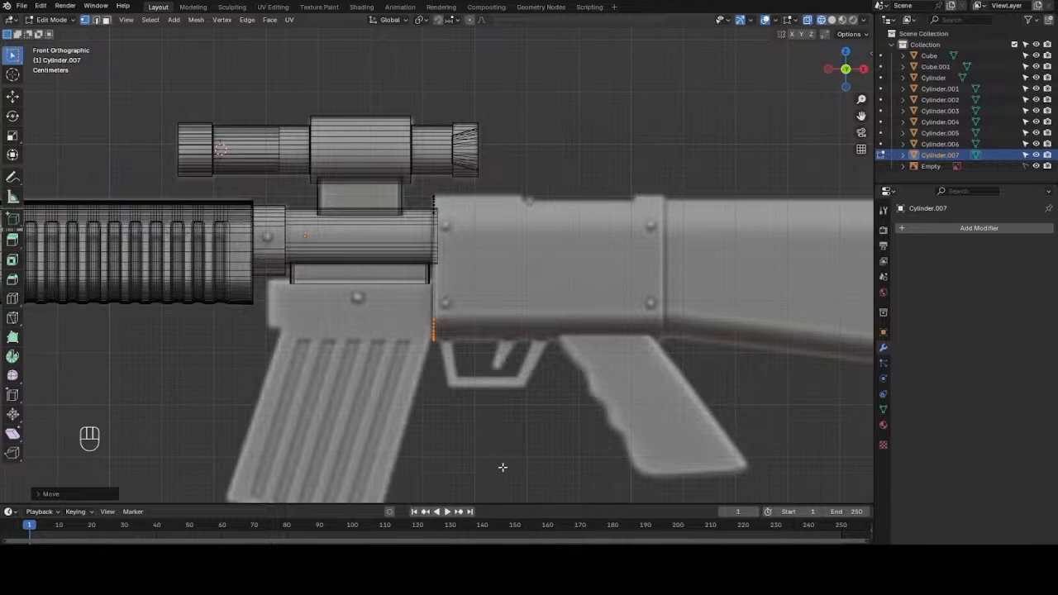
key(g)
key(z)
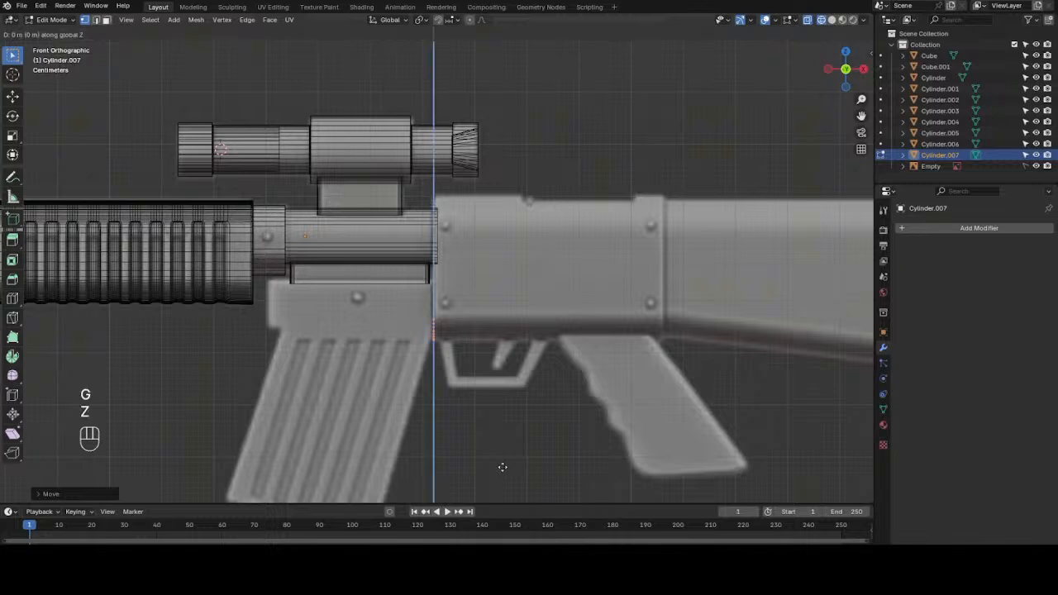
click(501, 463)
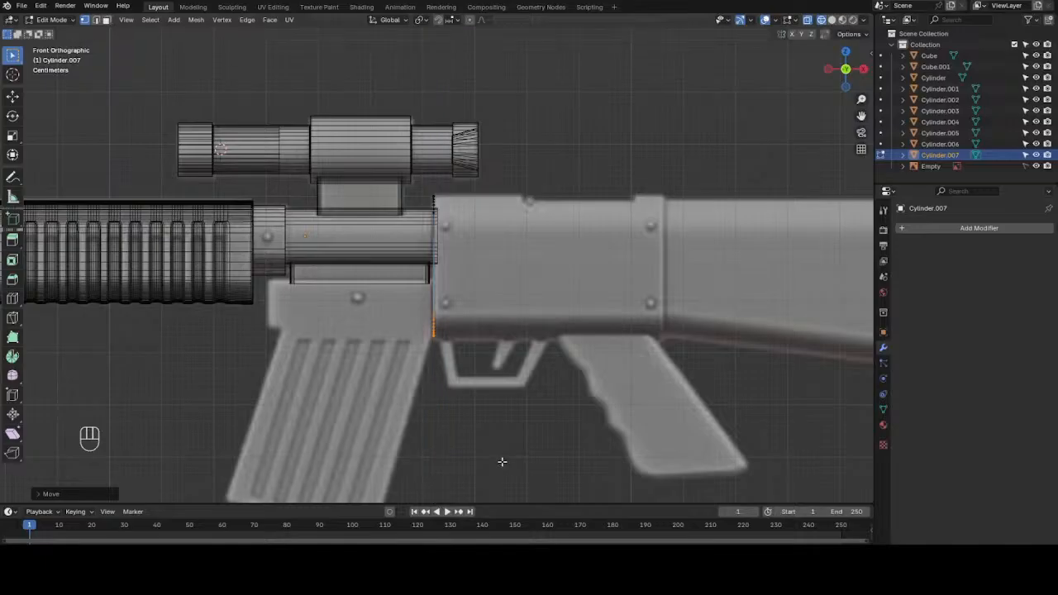
- Nudge the whole loop slightly rearward along X to line up with the front edge of the receiver housing
scroll(501, 461, up, 2)
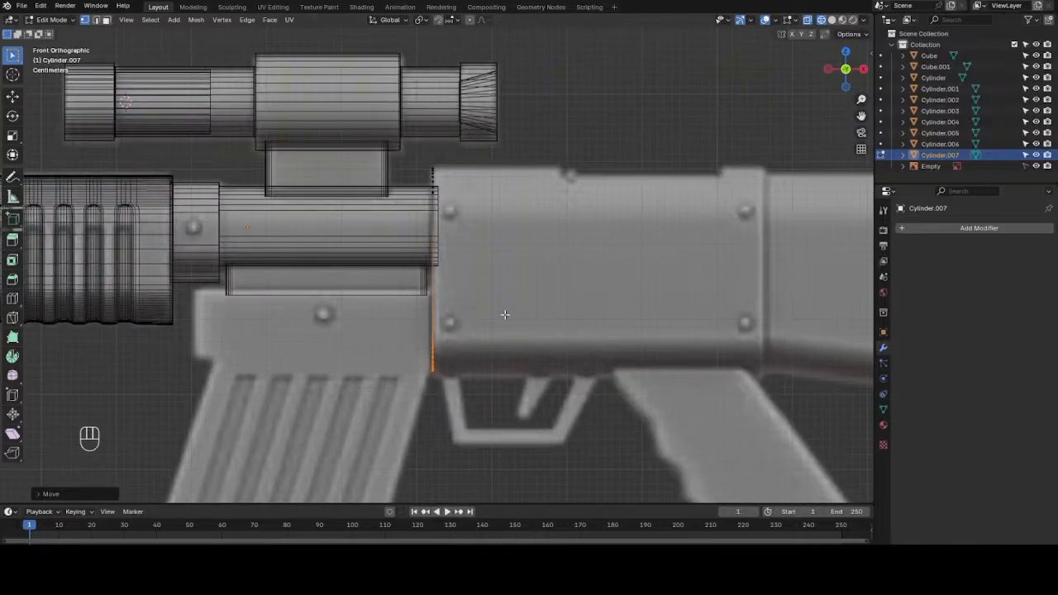
key(a)
key(g)
key(x)
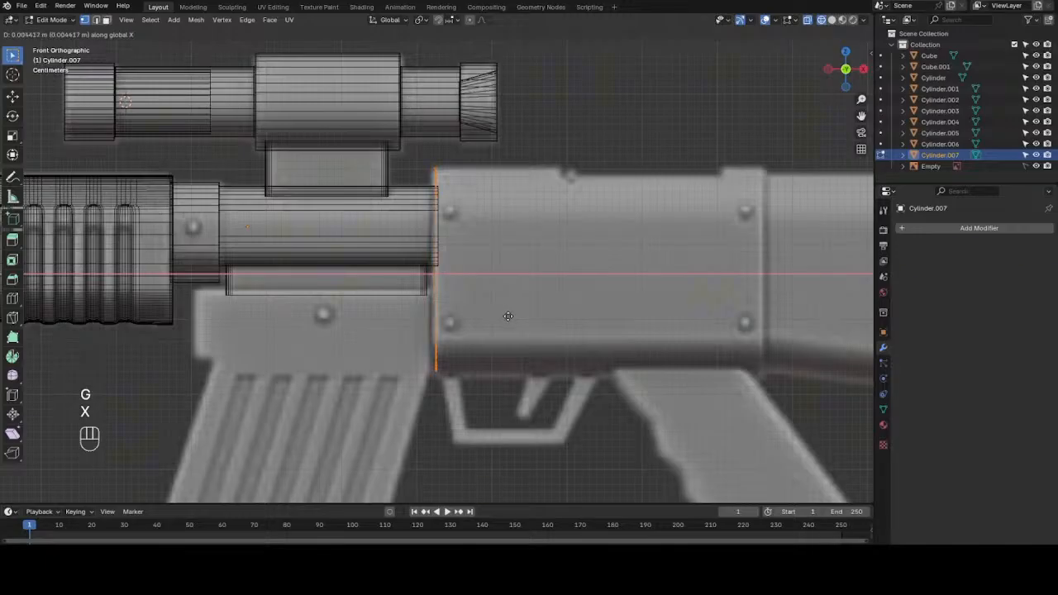
click(506, 315)
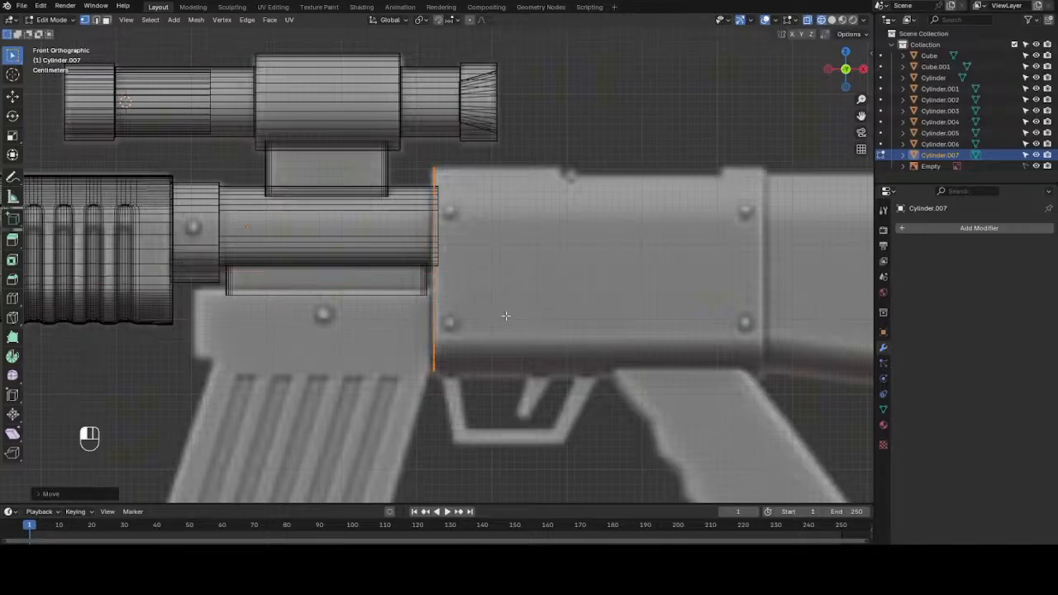
- Extrude the selected rounded outline along the X axis to the rear edge of the receiver in the reference image
scroll(508, 315, down, 2)
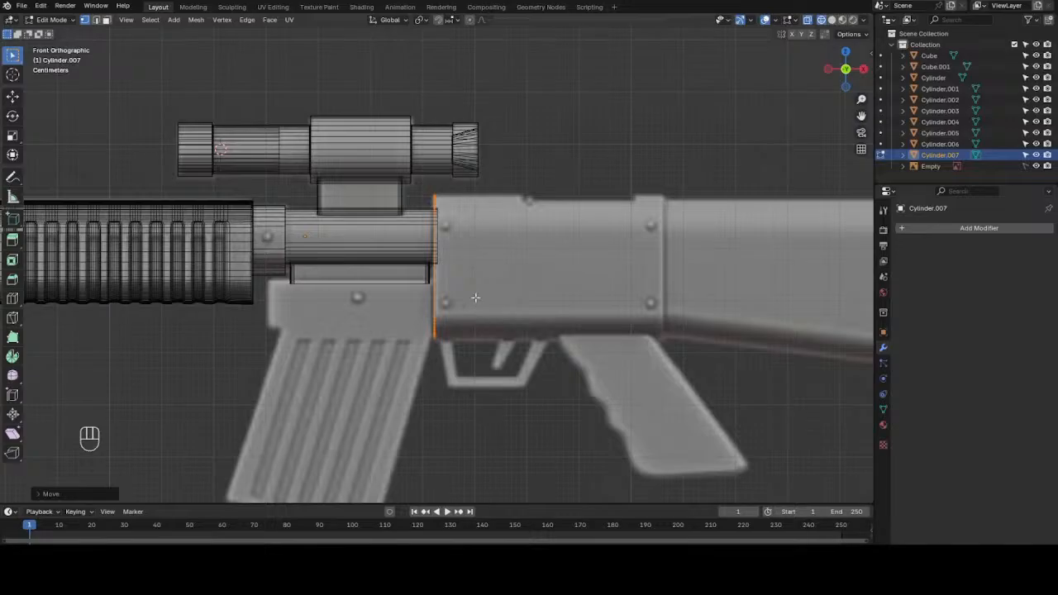
key(a)
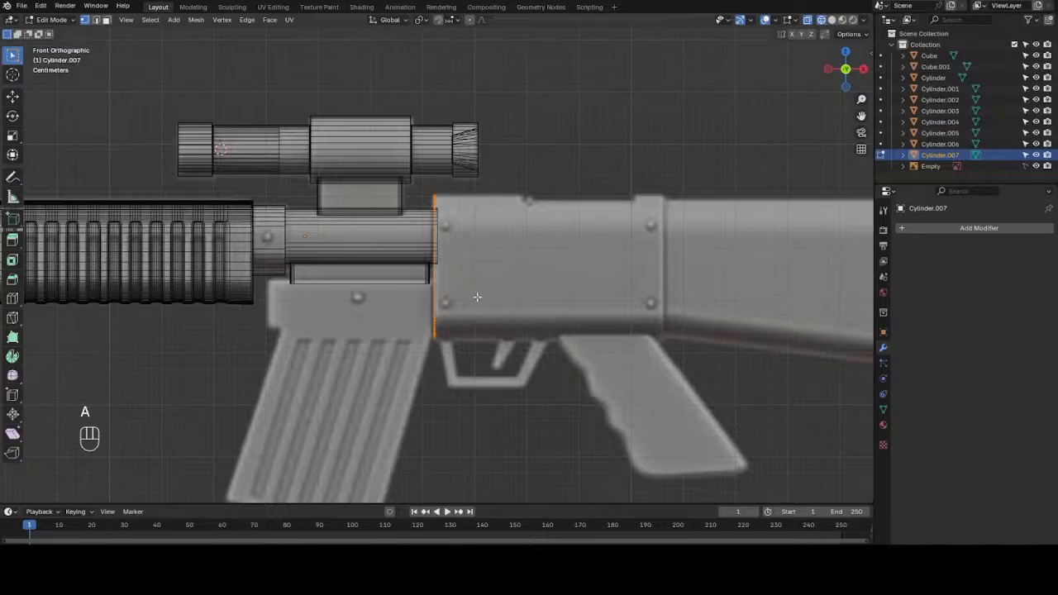
key(e)
key(x)
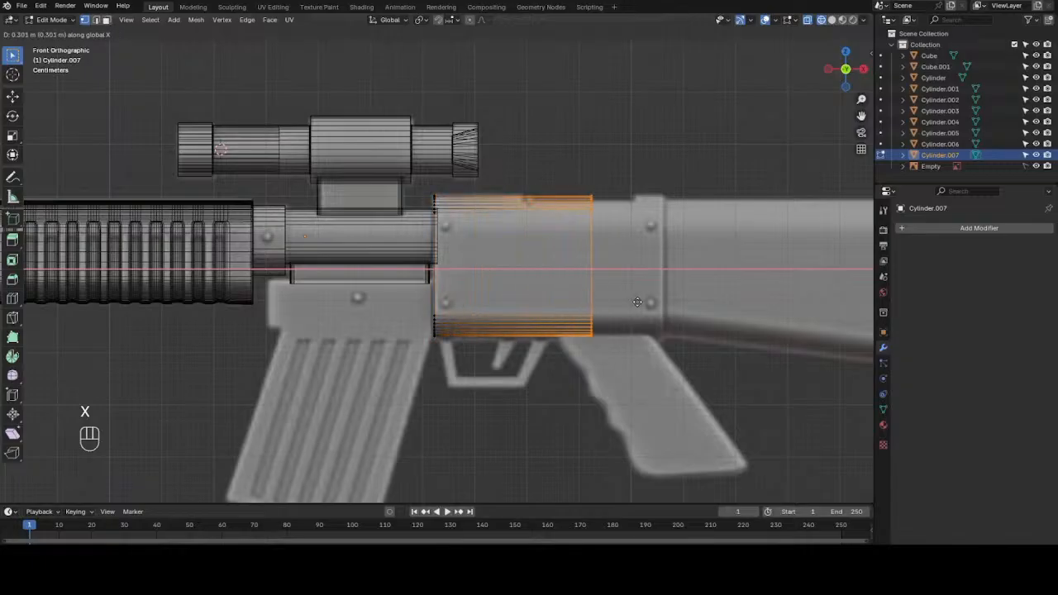
click(705, 310)
scroll(707, 302, up, 3)
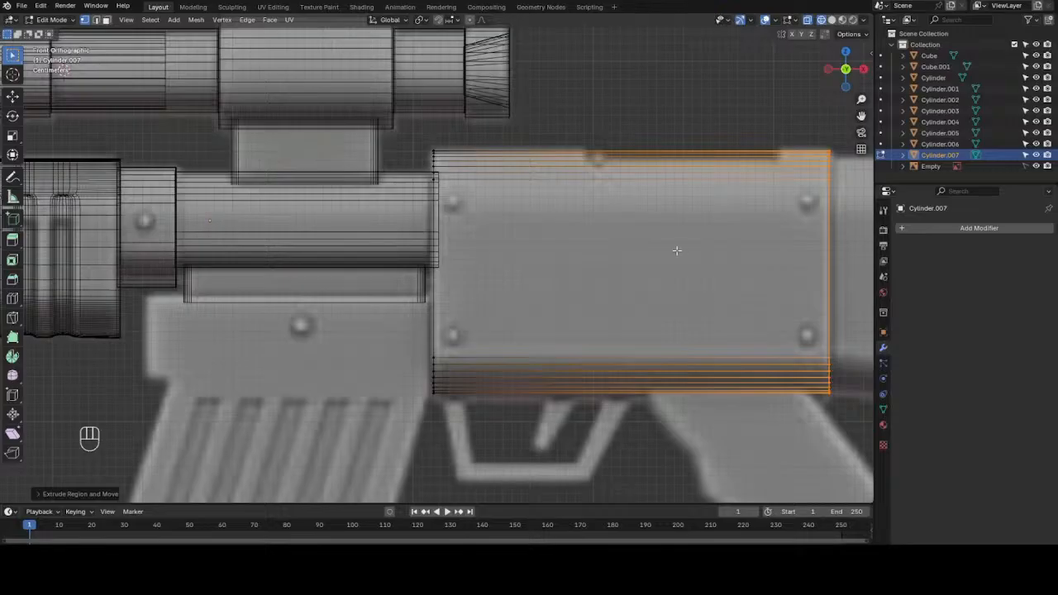
- Switch to solid shading and fill the front opening of the extruded receiver body with a face
click(833, 19)
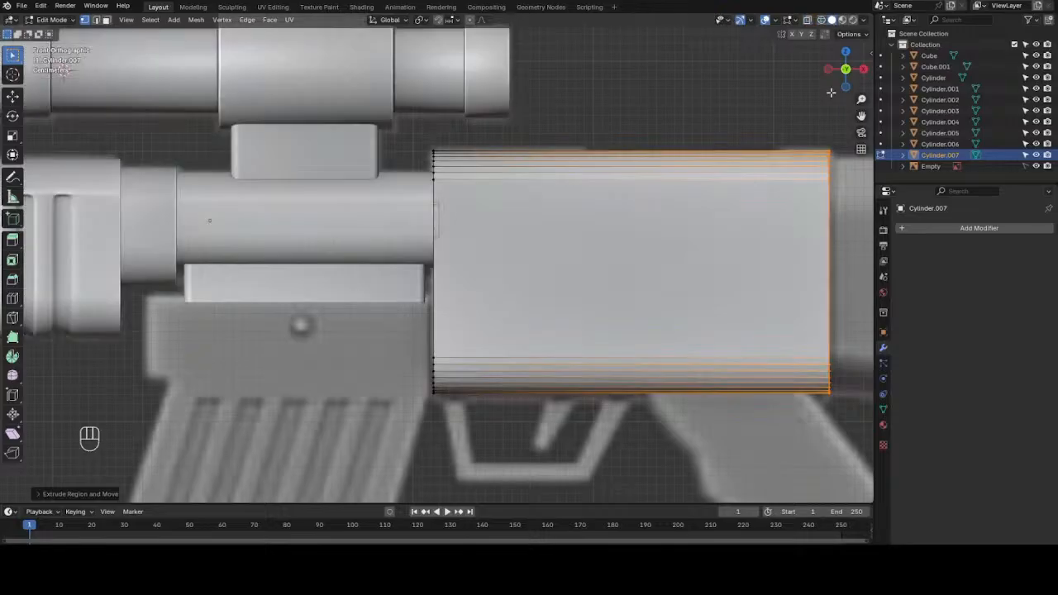
drag(832, 91, 803, 106)
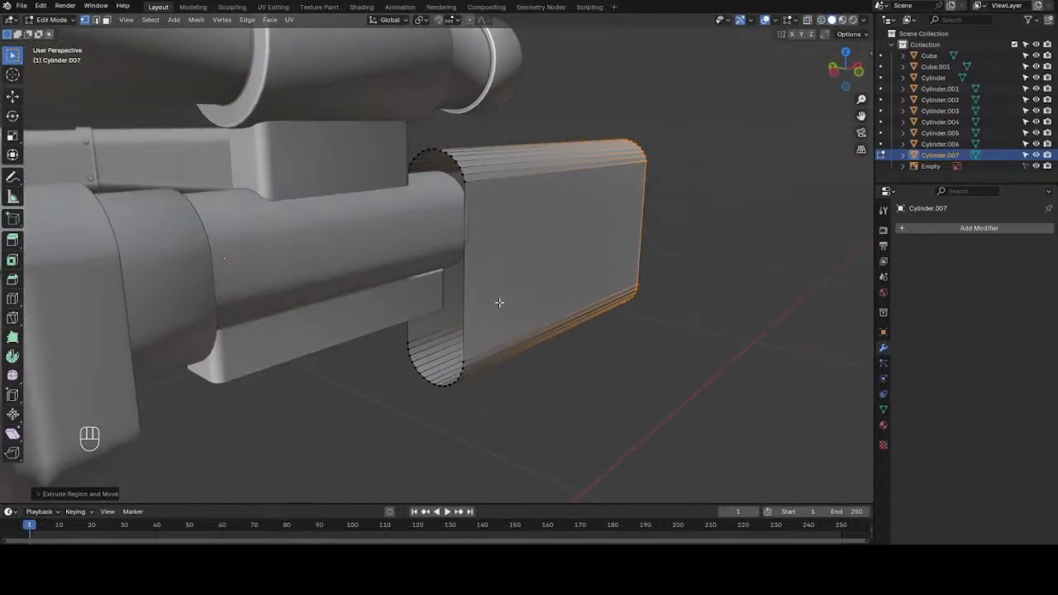
key(2)
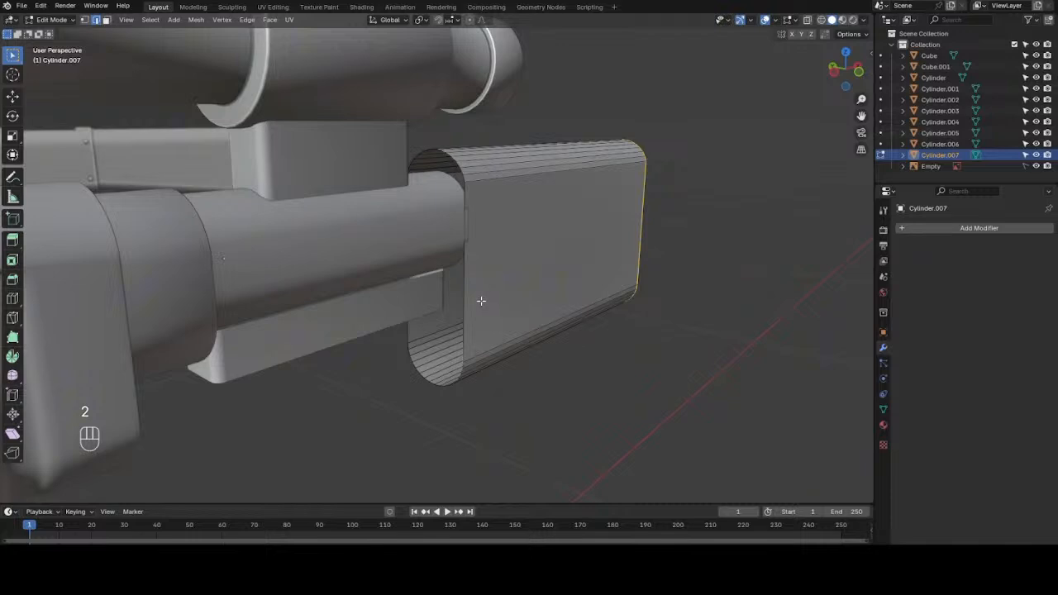
click(464, 290)
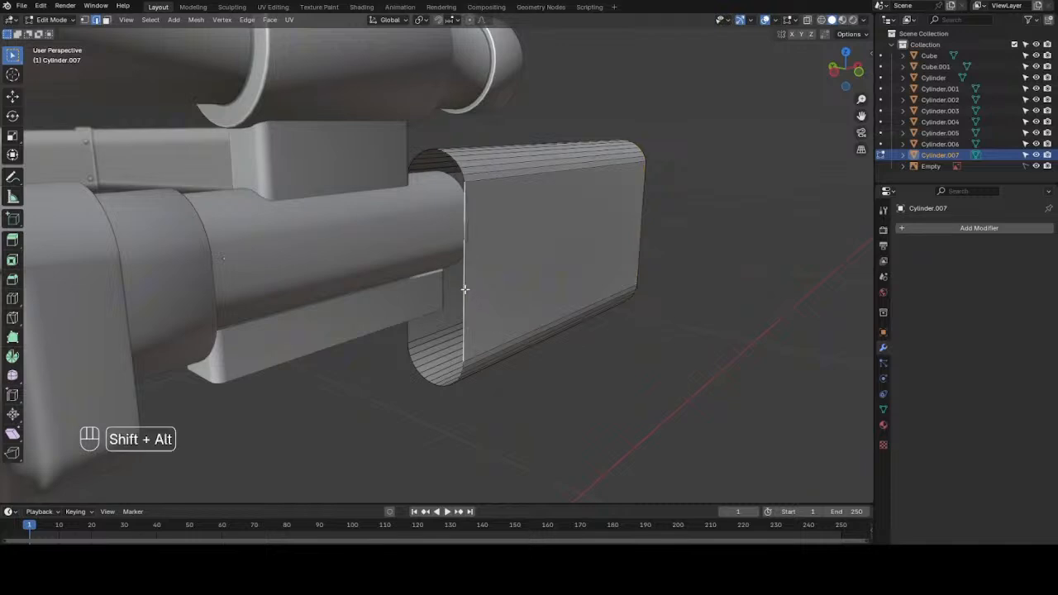
alt+shift+click(461, 171)
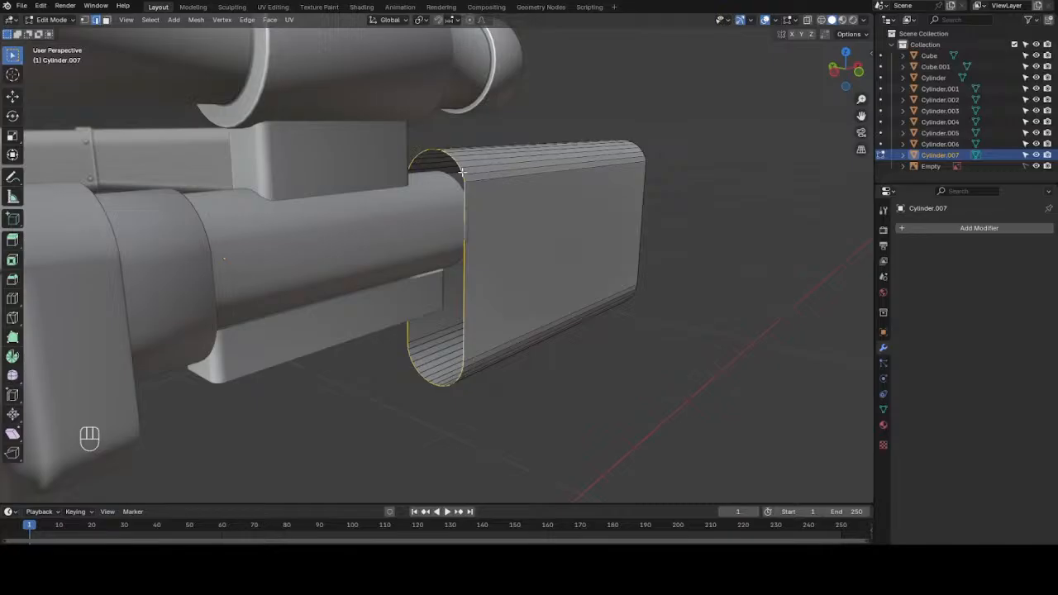
key(f)
drag(831, 98, 686, 71)
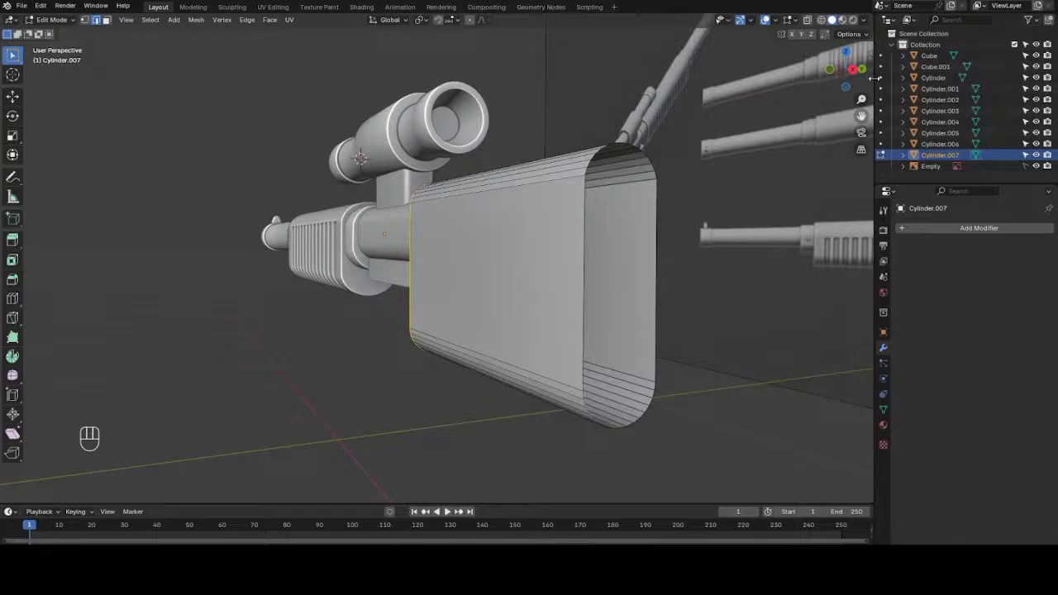
drag(839, 79, 864, 76)
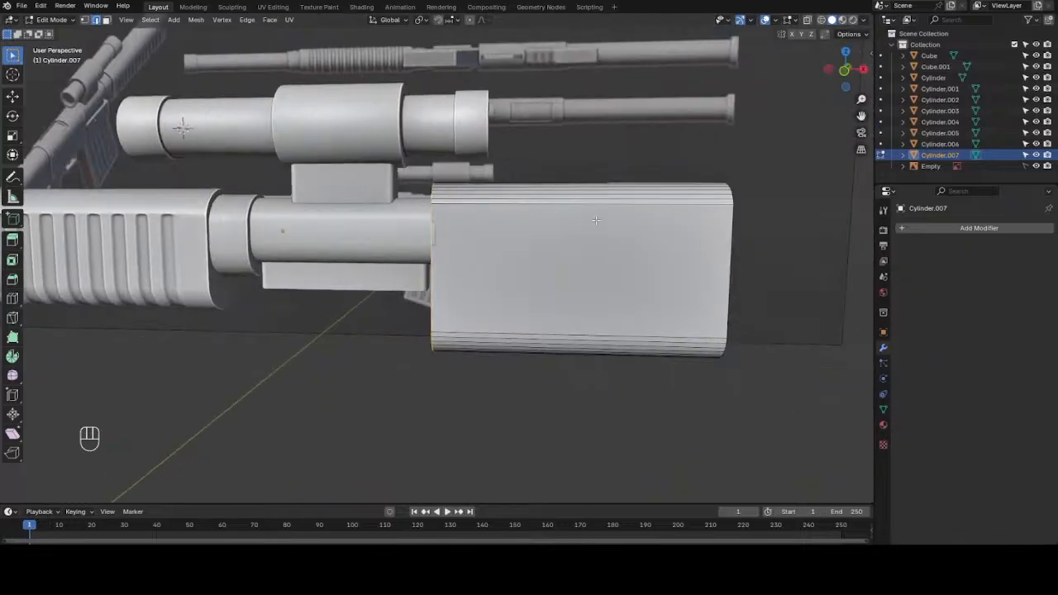
- Isolate the ribbed handguard, Cylinder.006, in local view and open its mesh for editing
key(Tab)
click(185, 277)
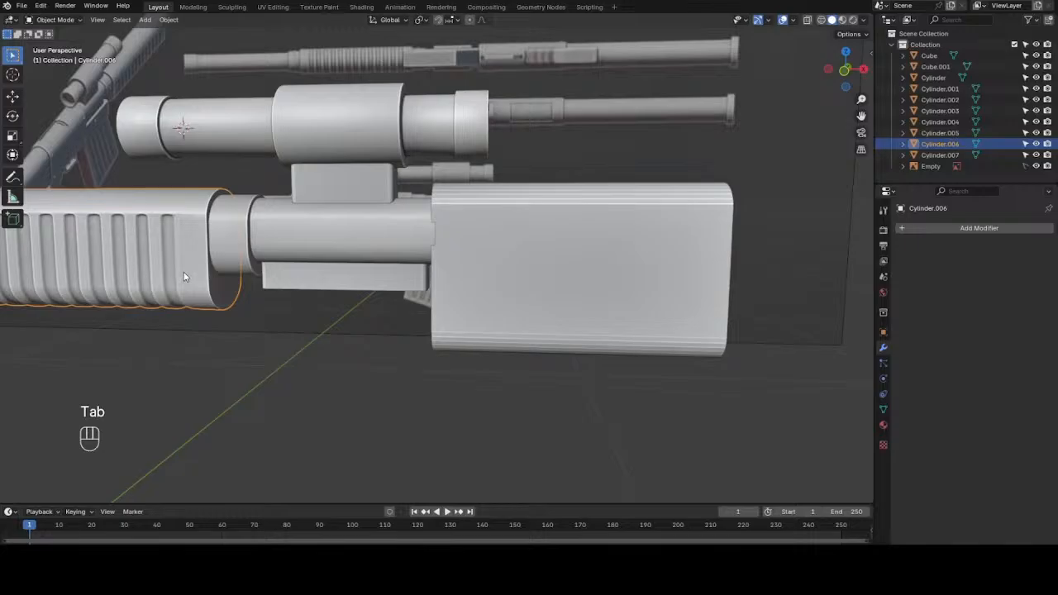
key(KP_1)
scroll(187, 278, down, 4)
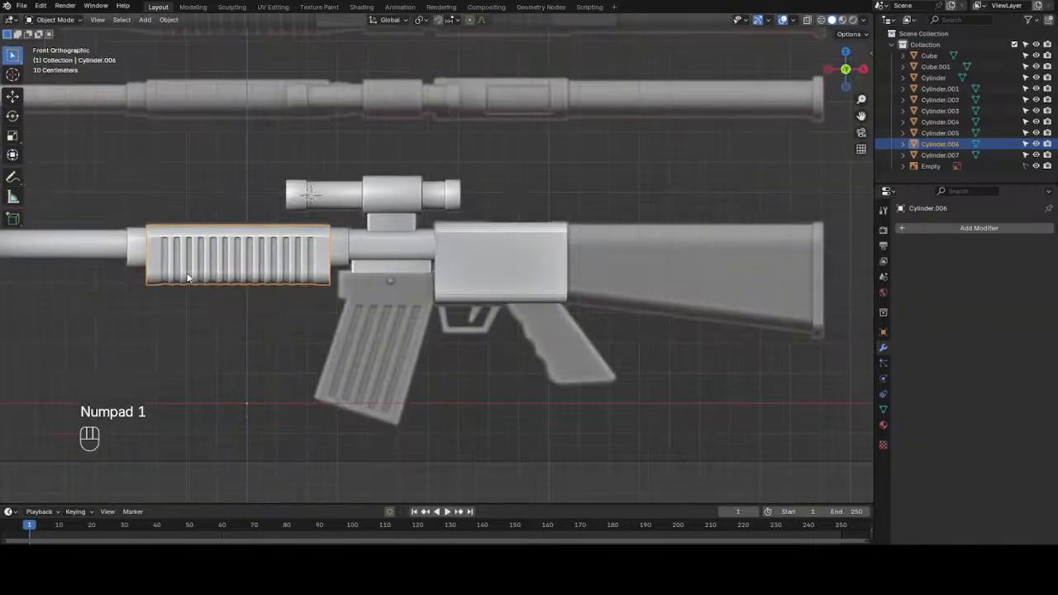
key(slash)
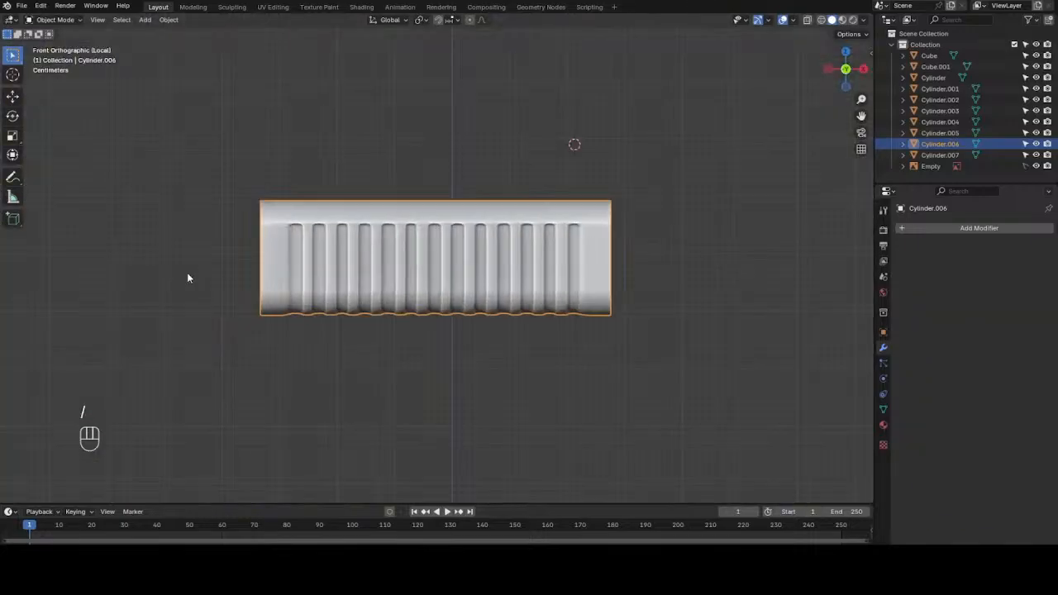
key(Tab)
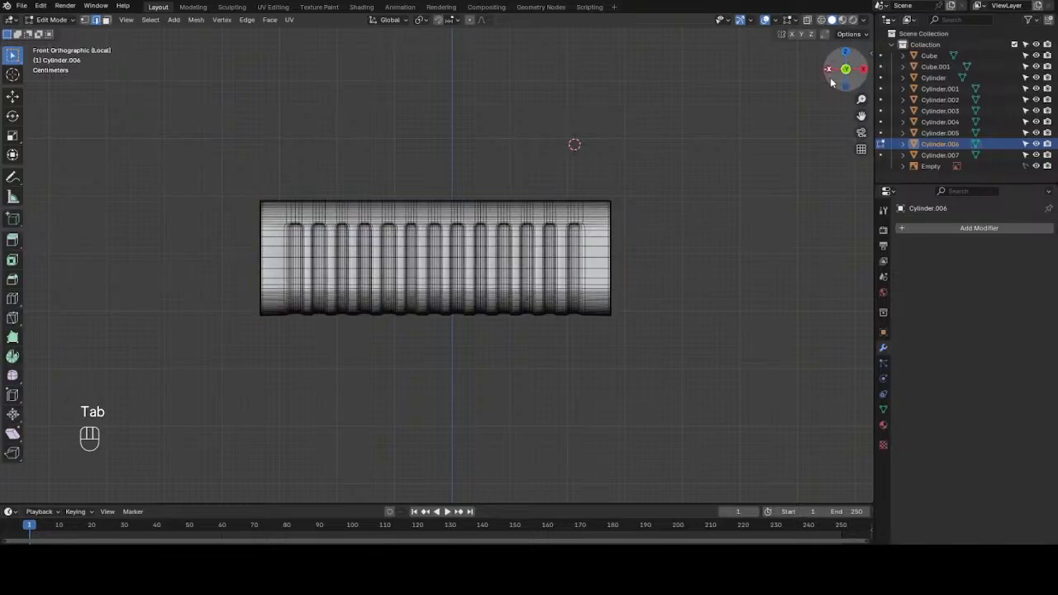
- Select the centre vertex of the handguard's muzzle-side end cap, grow the selection five times to the rim, and delete the vertices
drag(826, 78, 859, 73)
scroll(512, 267, up, 5)
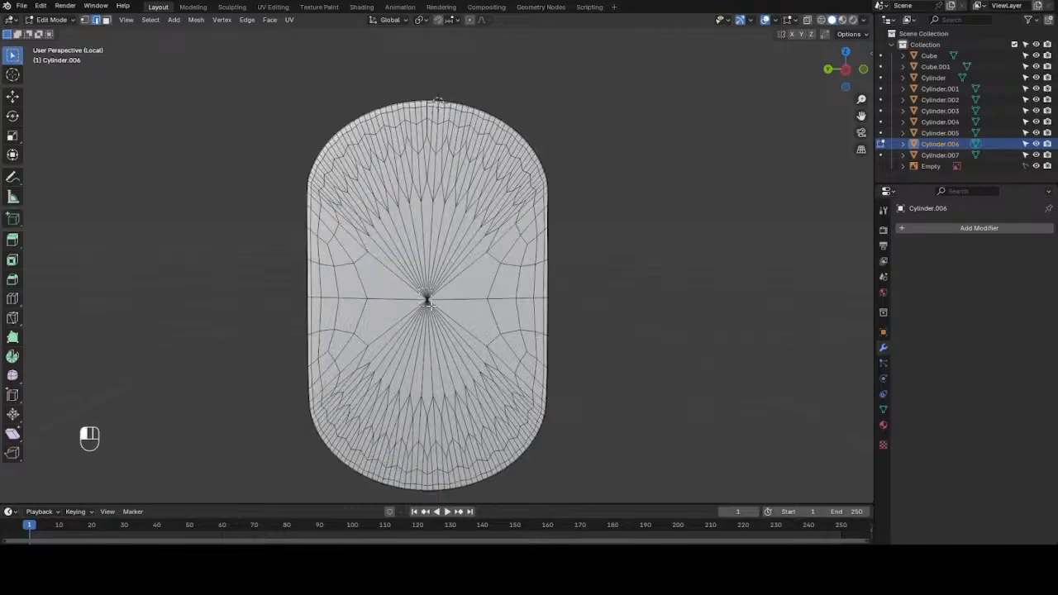
click(427, 300)
key(3)
click(428, 301)
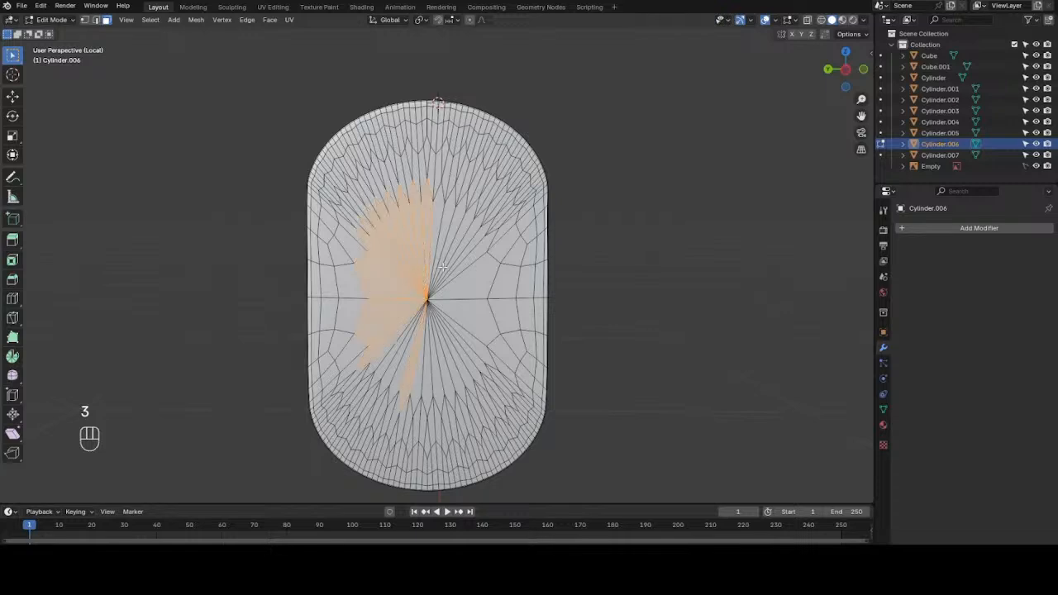
key(1)
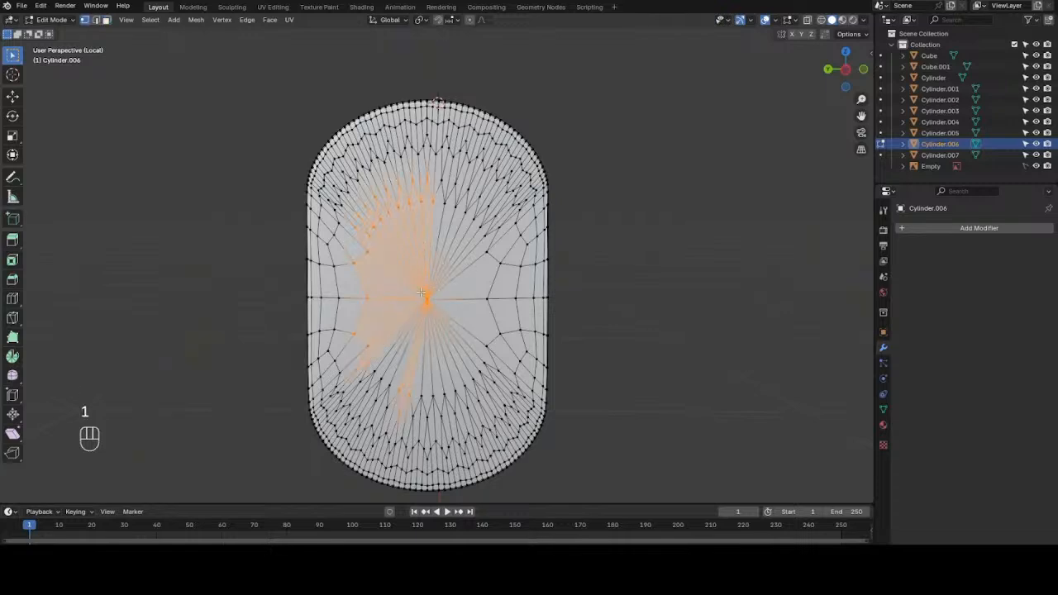
click(437, 319)
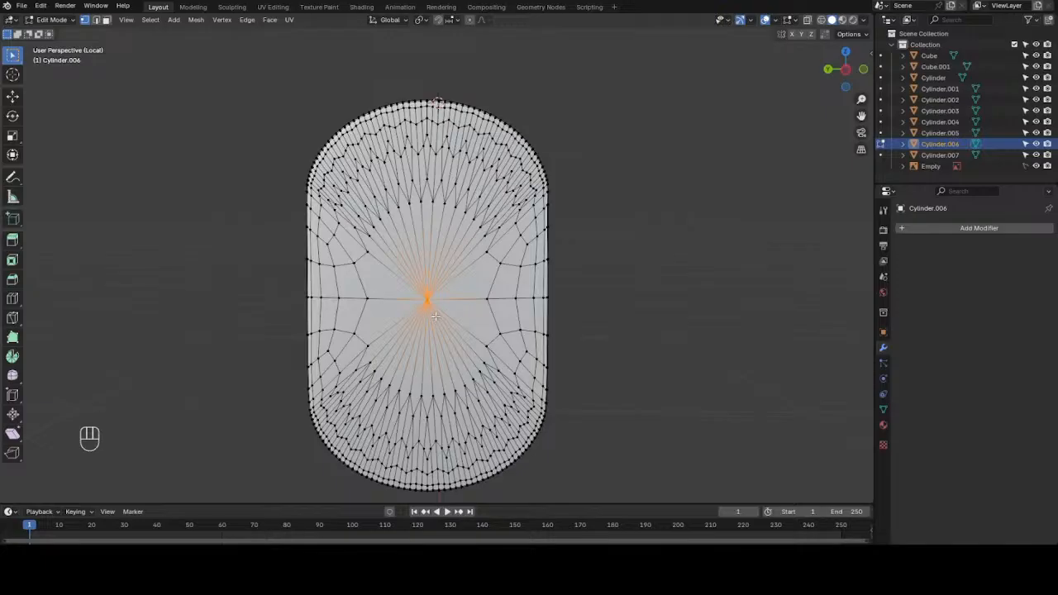
key(ctrl+KP_Add)
key(ctrl+KP_Add)
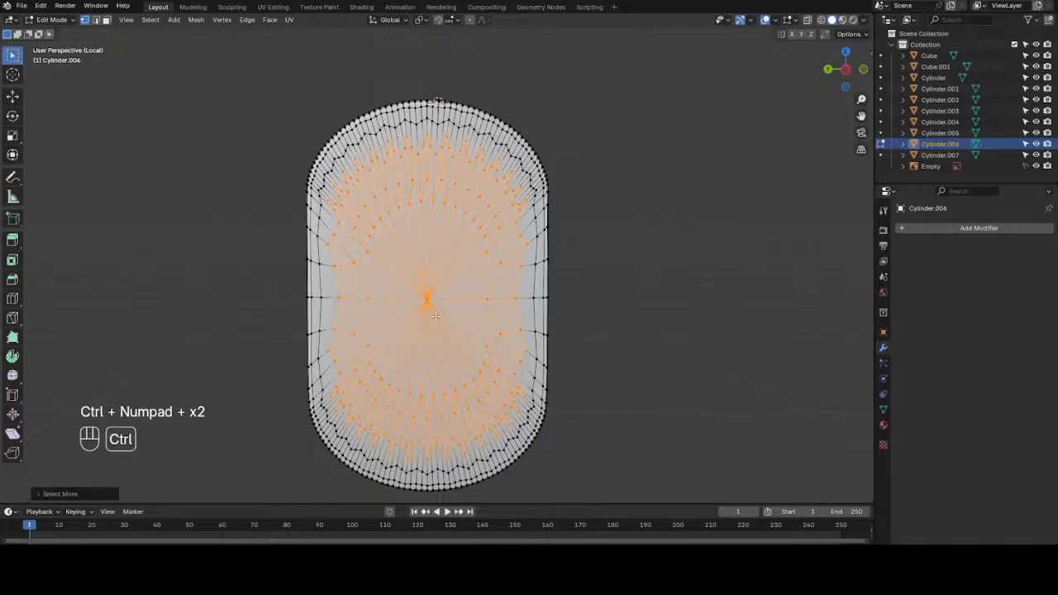
key(ctrl+KP_Add)
key(ctrl+KP_Add)
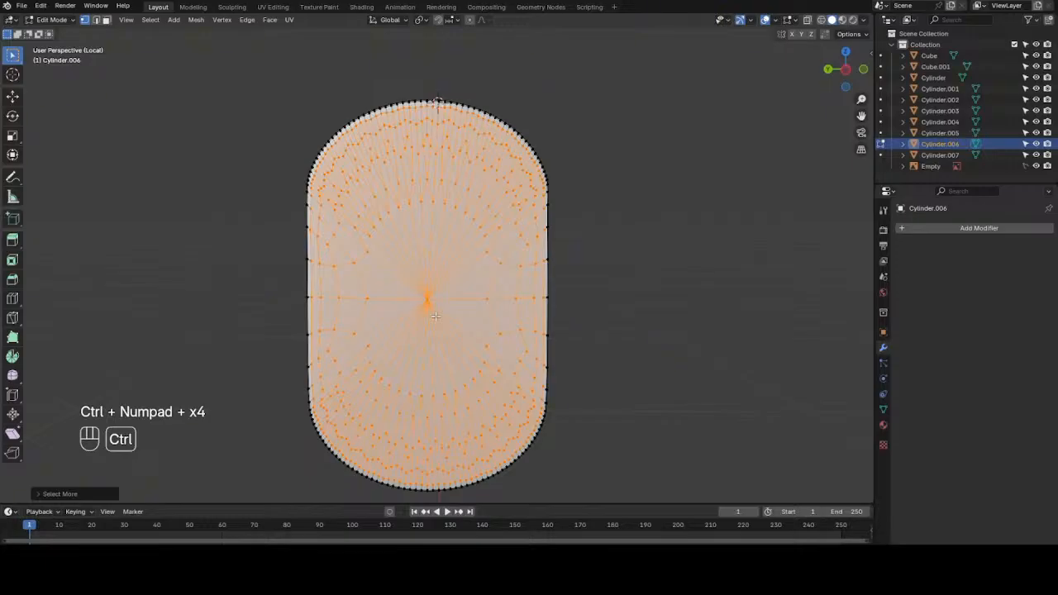
key(ctrl+KP_Add)
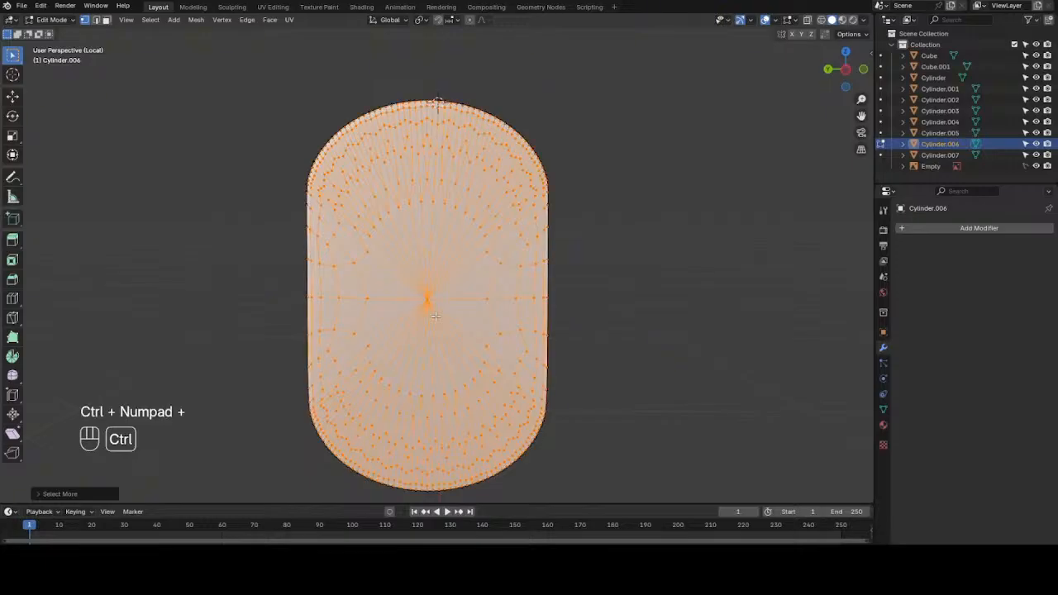
key(x)
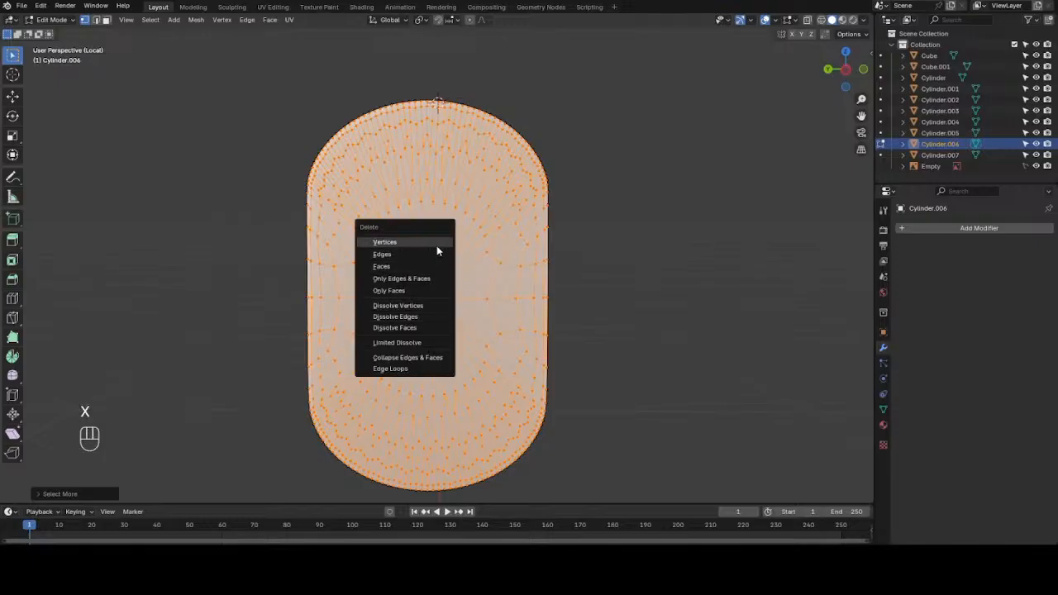
click(436, 243)
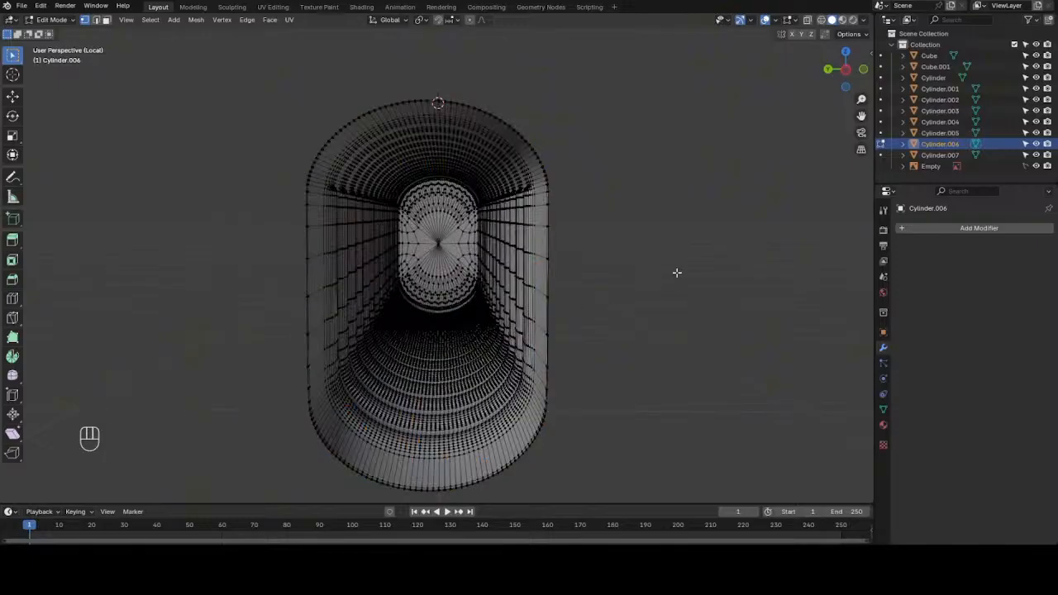
- Delete the vertices of the handguard's receiver-side end cap by growing the selection five times from its centre vertex
drag(848, 85, 814, 115)
middle_drag(514, 67, 622, 306)
click(554, 298)
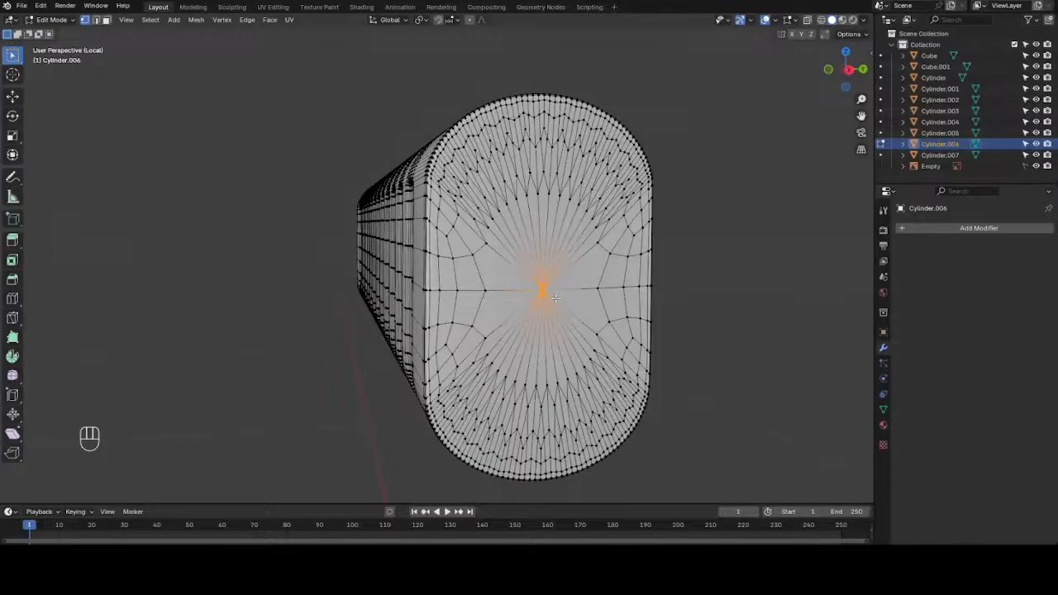
key(ctrl)
key(ctrl+KP_Add)
key(ctrl+KP_Add)
key(ctrl+KP_Add)
key(ctrl+KP_Add)
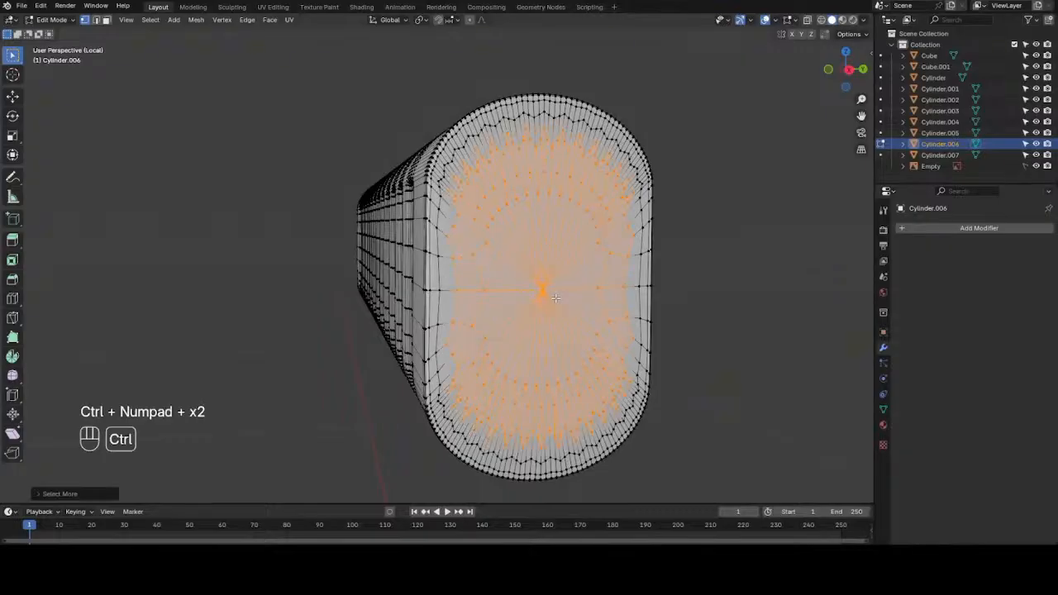
key(ctrl+KP_Add)
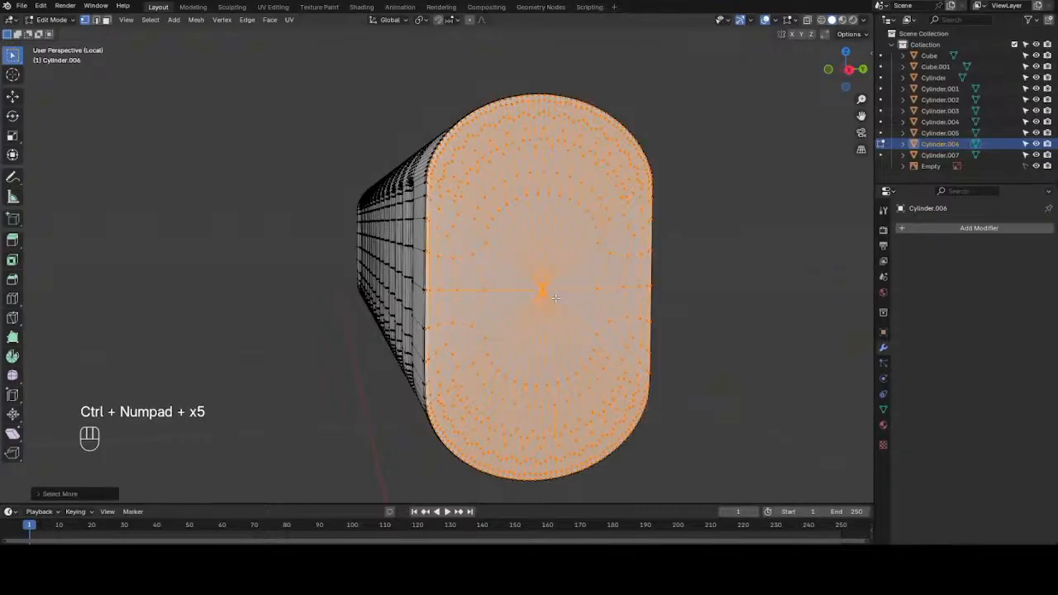
key(x)
click(556, 299)
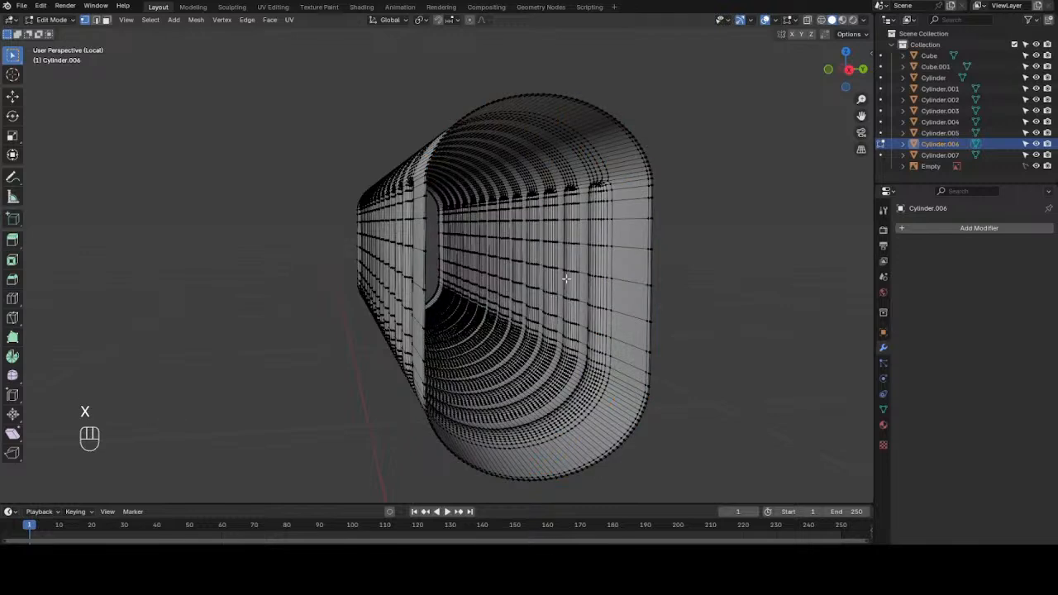
- Select the edge loop around the handguard's receiver-side opening and fill it with a single face
key(2)
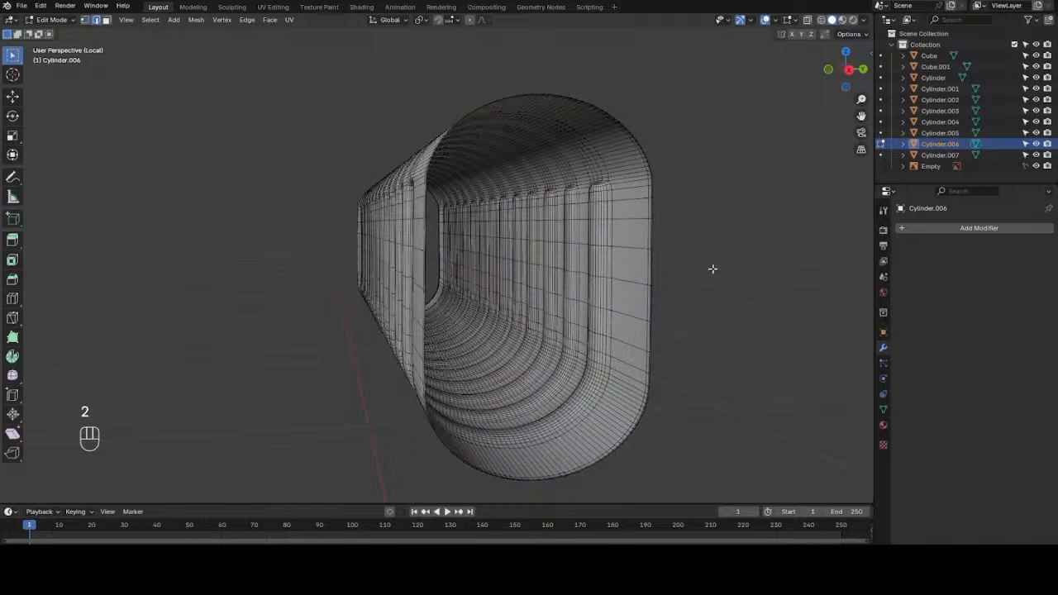
drag(837, 77, 870, 79)
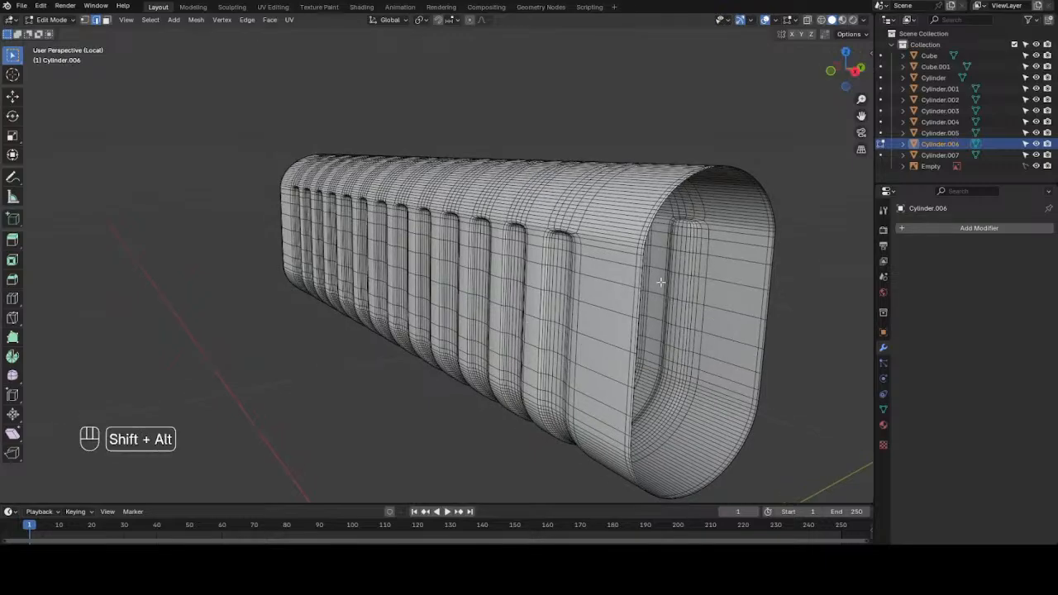
alt+shift+click(654, 216)
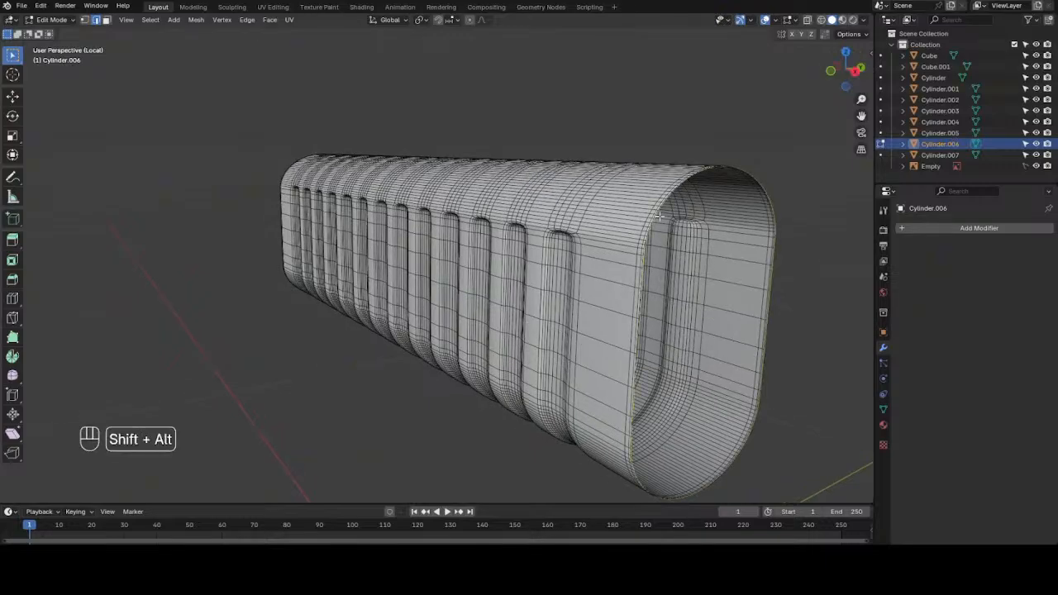
scroll(787, 252, up, 3)
drag(862, 117, 696, 76)
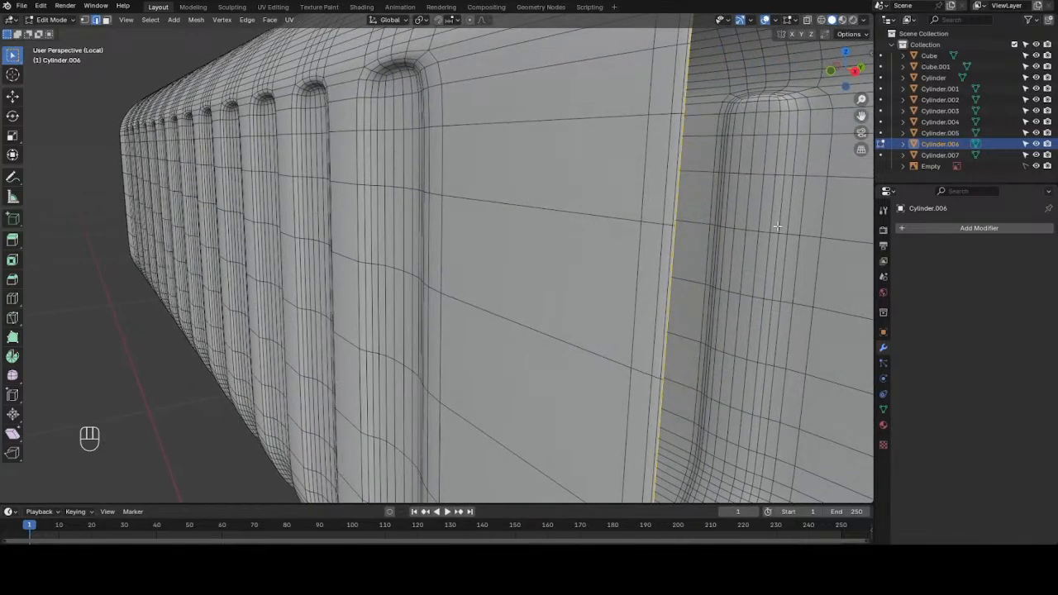
scroll(777, 227, up, 2)
scroll(777, 228, down, 6)
scroll(777, 228, up, 3)
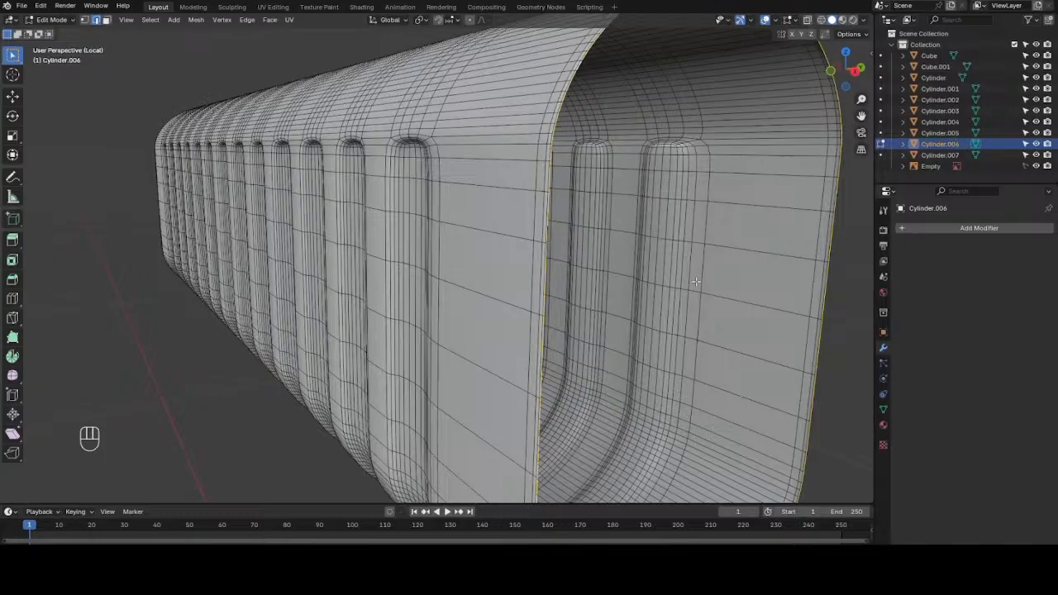
key(f)
scroll(696, 282, down, 3)
scroll(696, 282, up, 1)
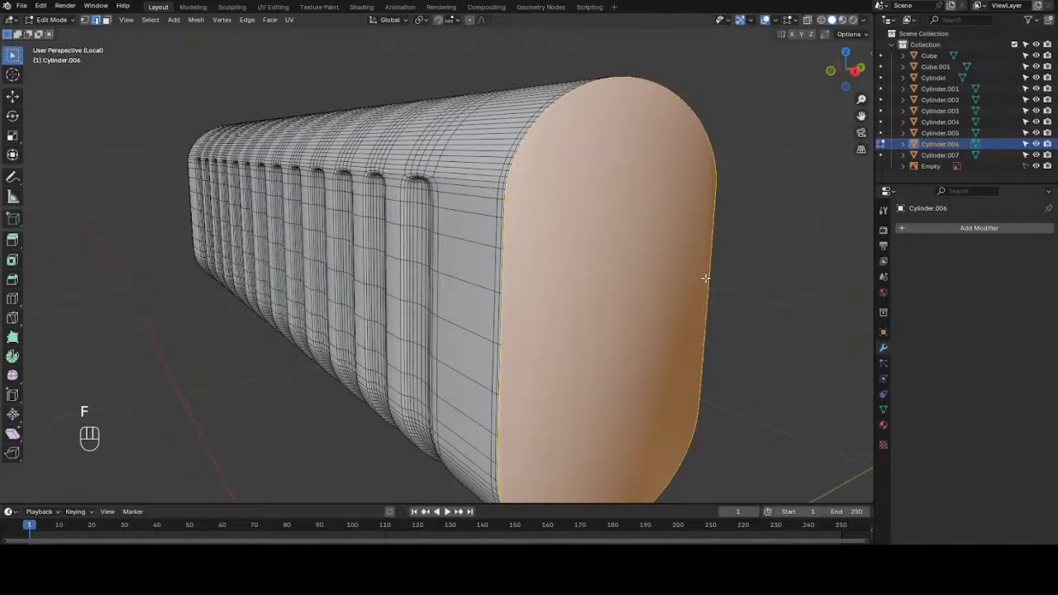
drag(847, 93, 858, 89)
scroll(653, 238, up, 2)
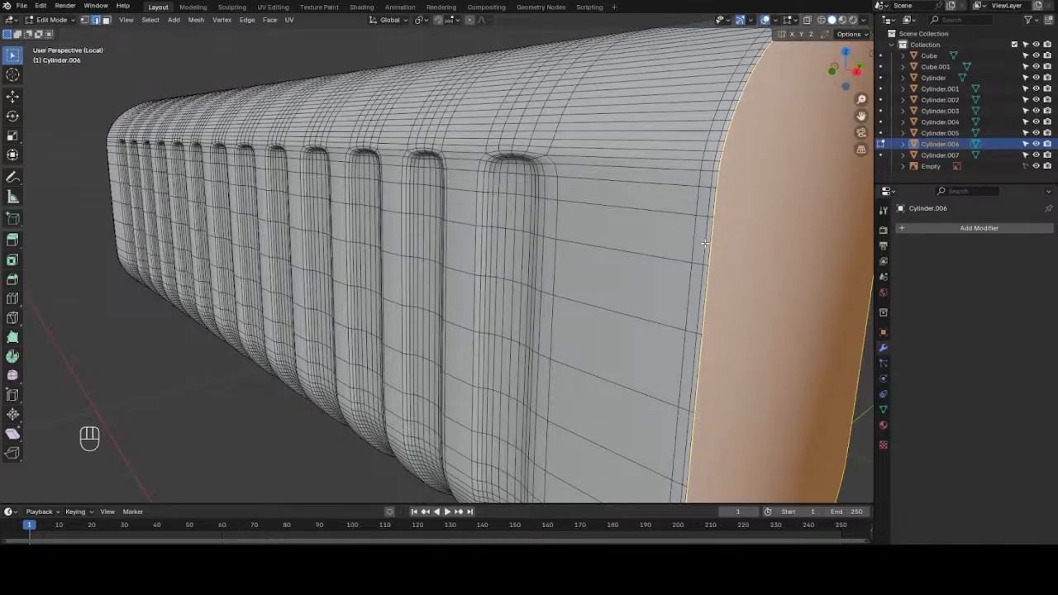
key(e)
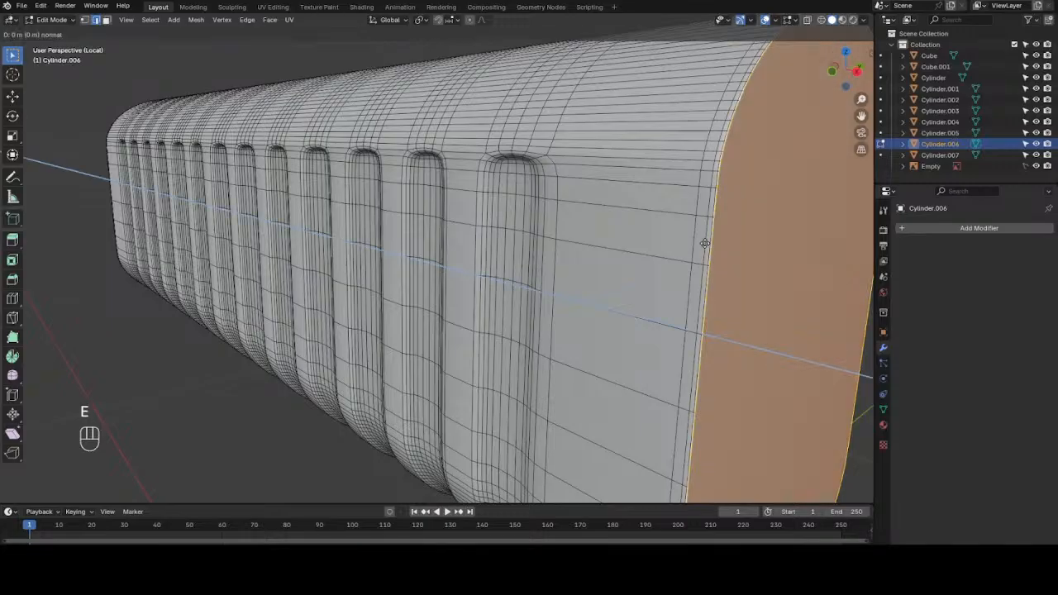
right_click(702, 239)
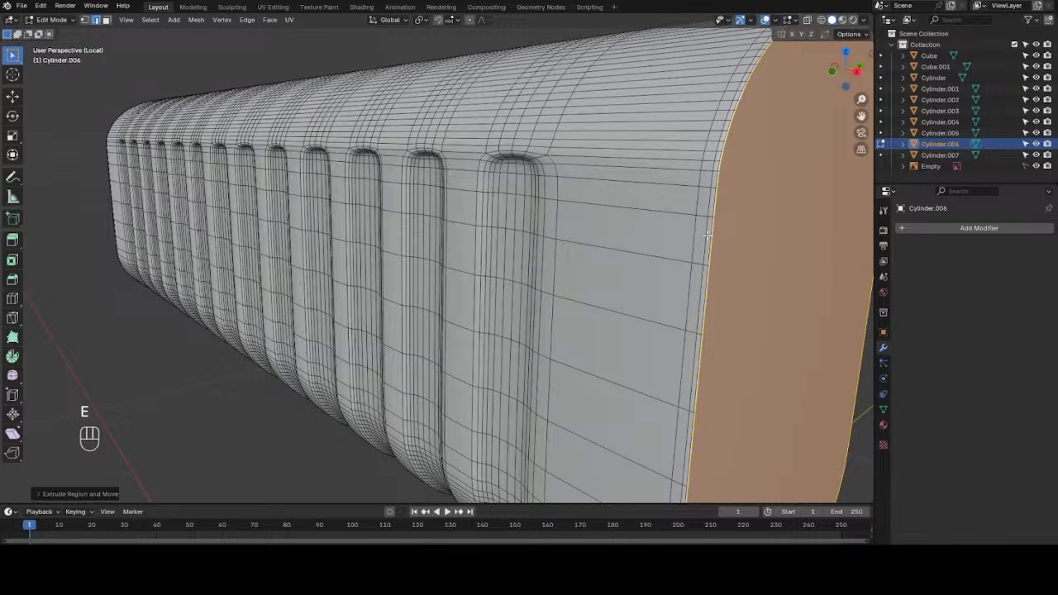
key(ctrl+z)
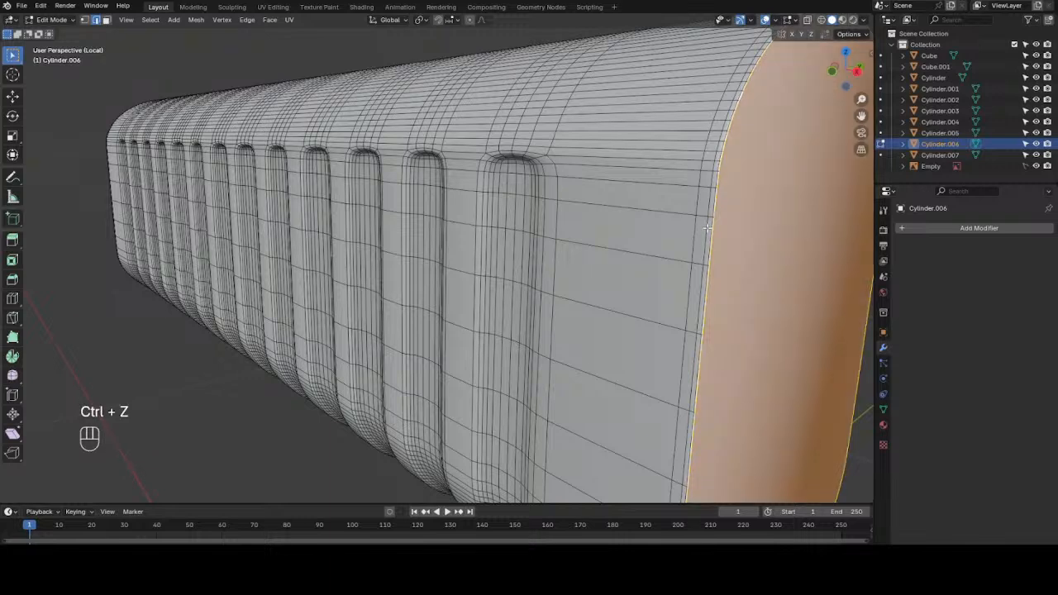
- Select the two closely spaced edge loops just behind the handguard's receiver-side cap and dissolve their edges
key(shift)
shift+click(707, 228)
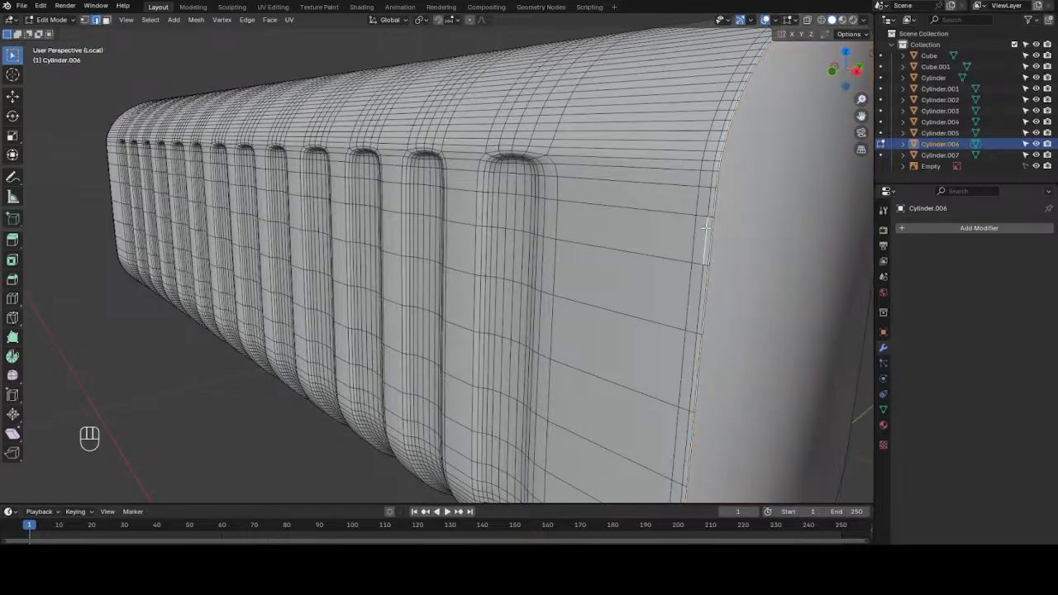
alt+shift+click(710, 210)
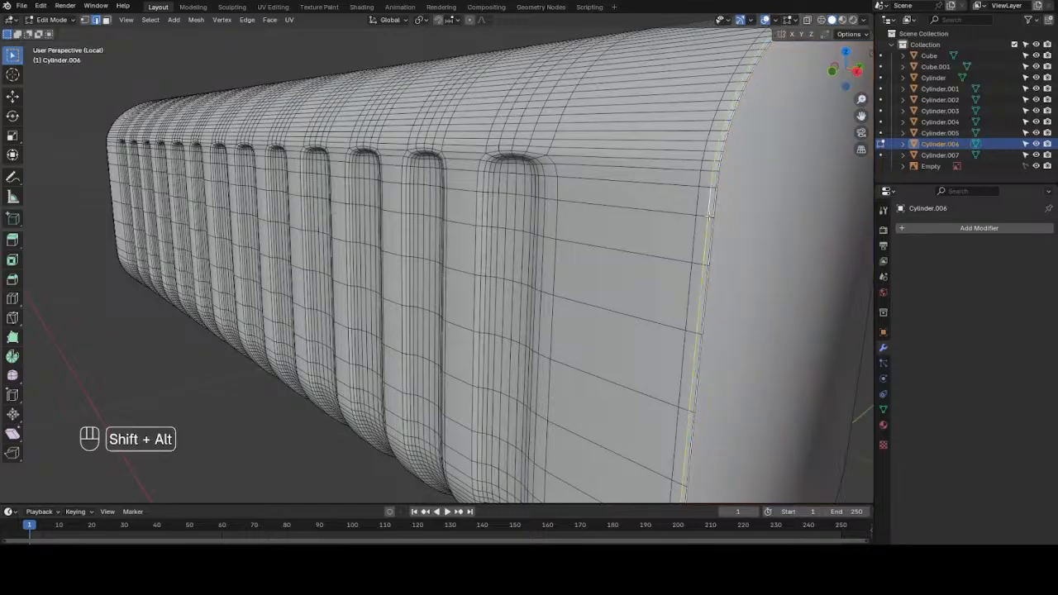
alt+shift+click(711, 211)
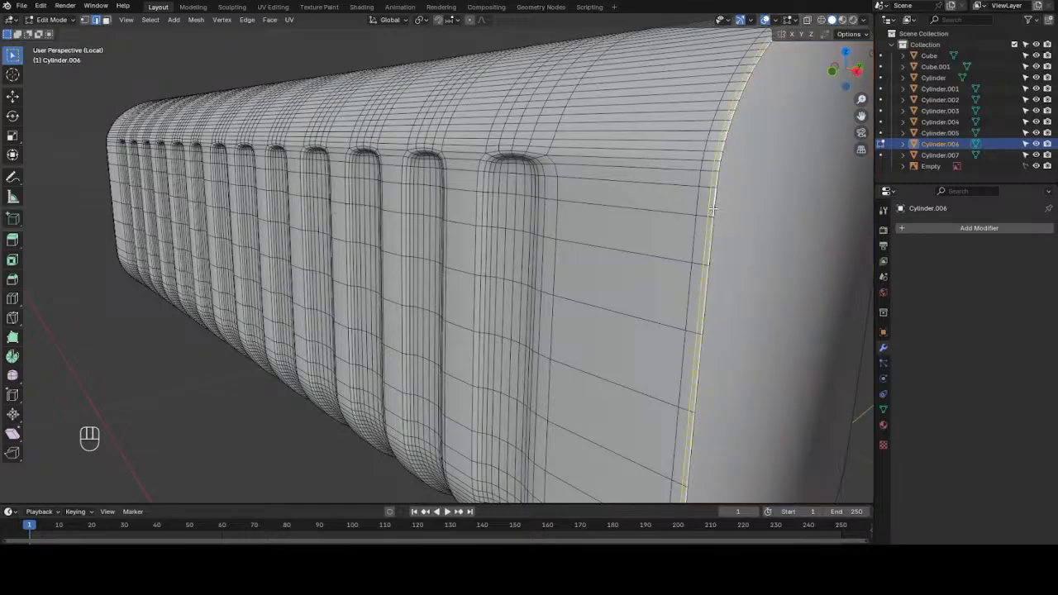
key(x)
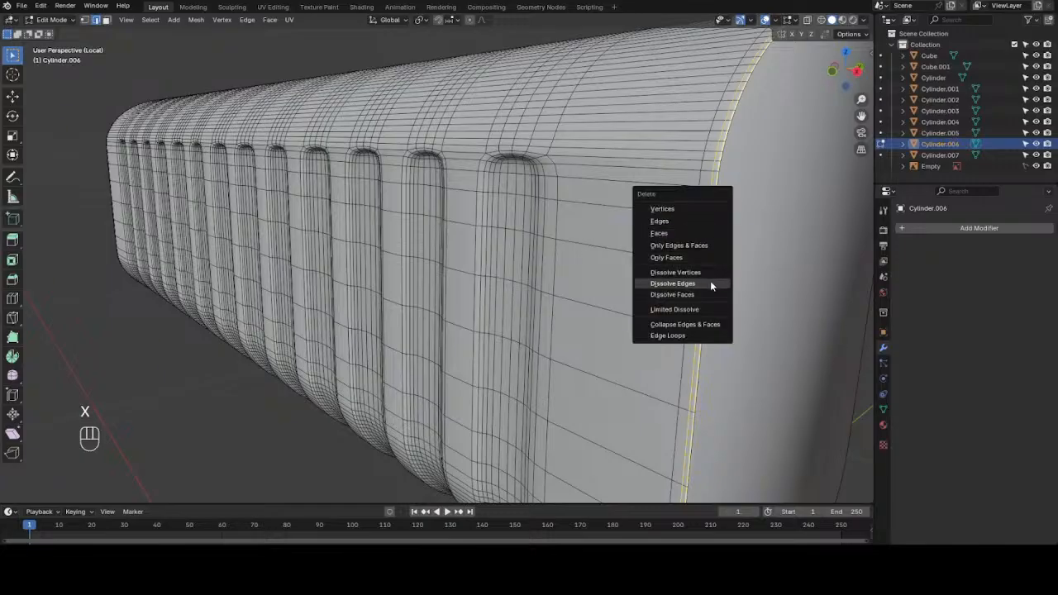
click(710, 281)
scroll(709, 274, down, 5)
scroll(710, 273, up, 3)
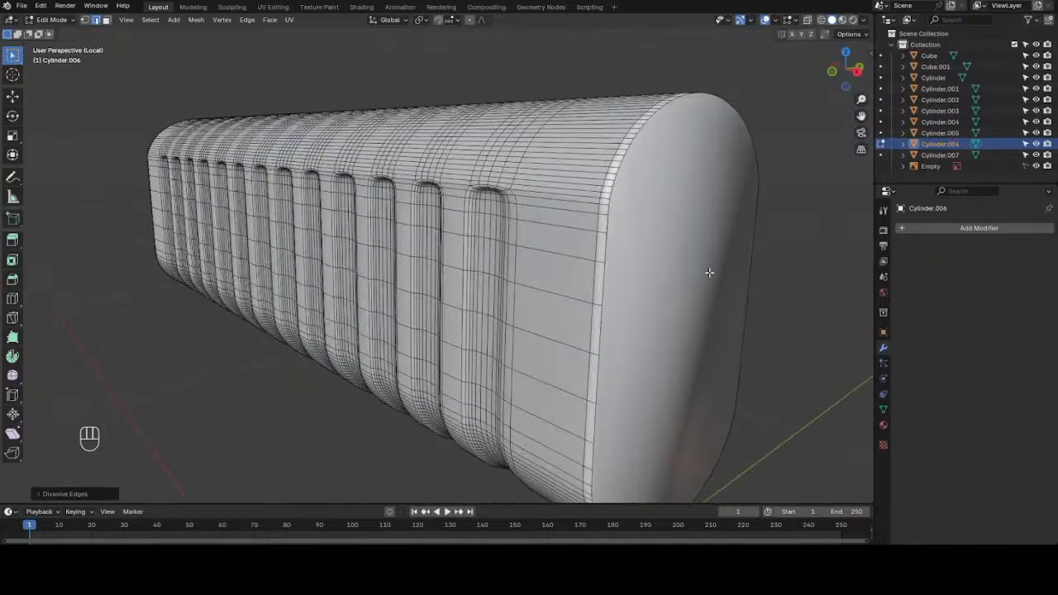
scroll(707, 271, up, 2)
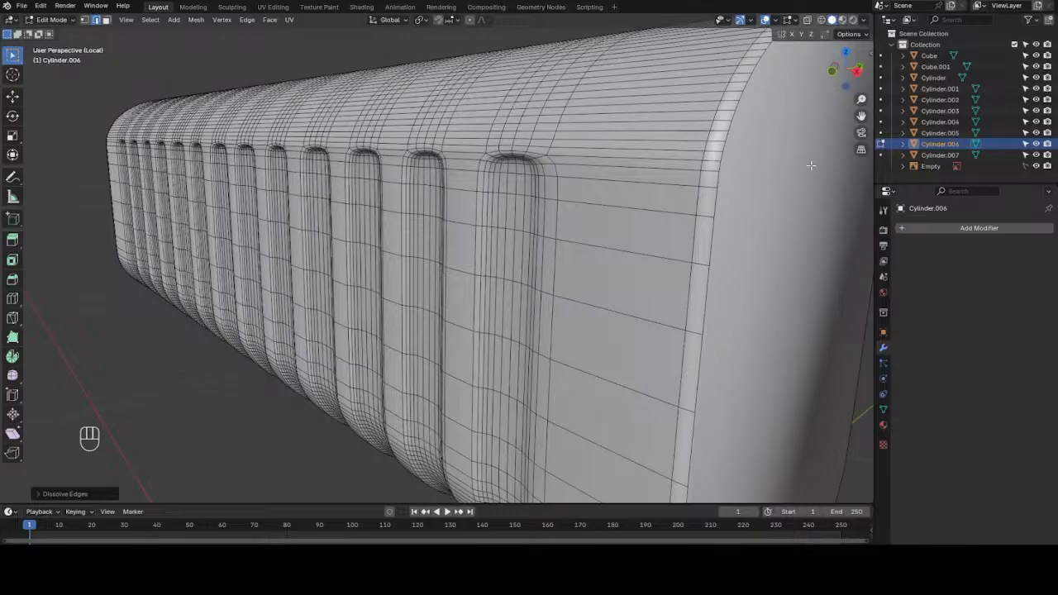
- Select the edge loop around the handguard's open muzzle-side end and fill it with a single face
drag(839, 69, 579, 116)
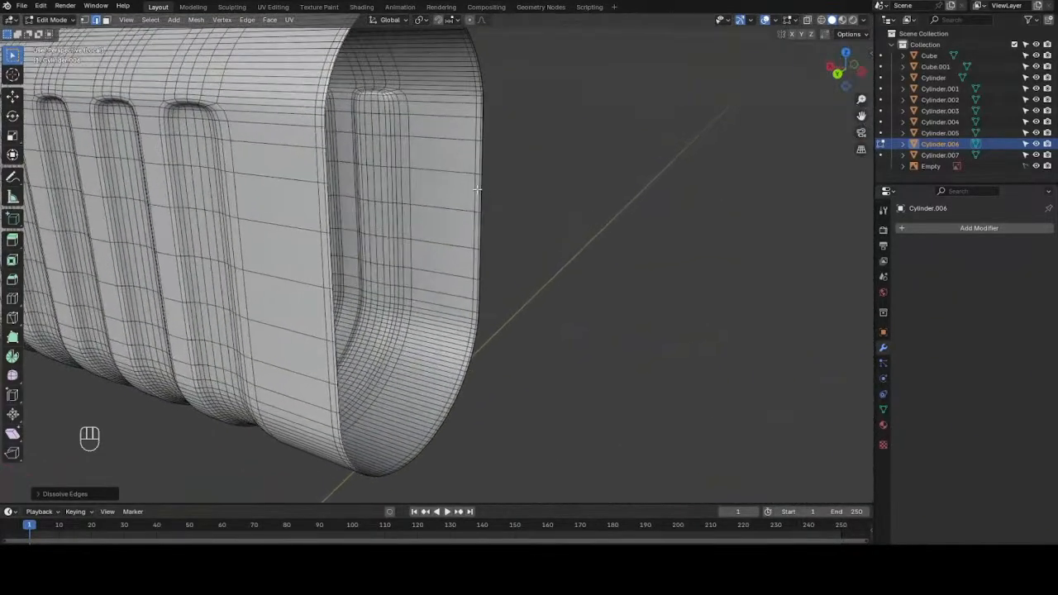
scroll(421, 190, up, 3)
scroll(313, 230, up, 3)
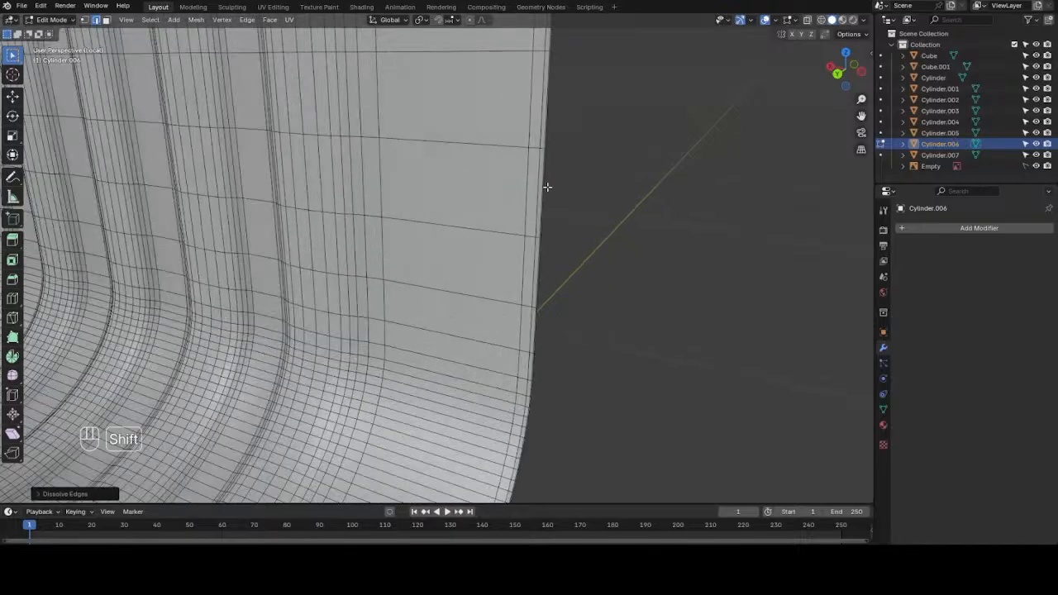
shift+click(553, 178)
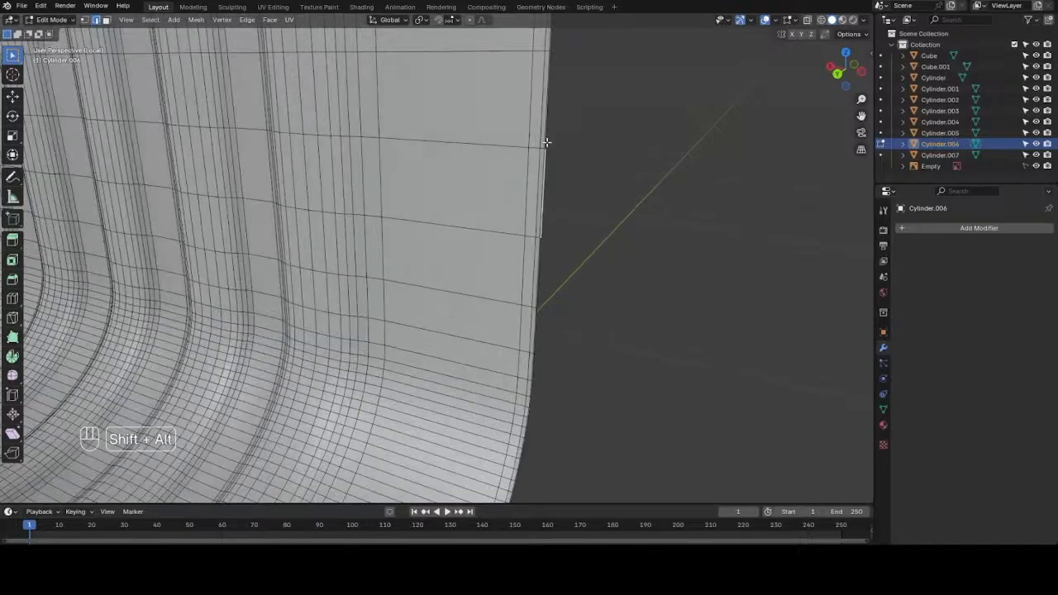
alt+shift+click(546, 144)
key(f)
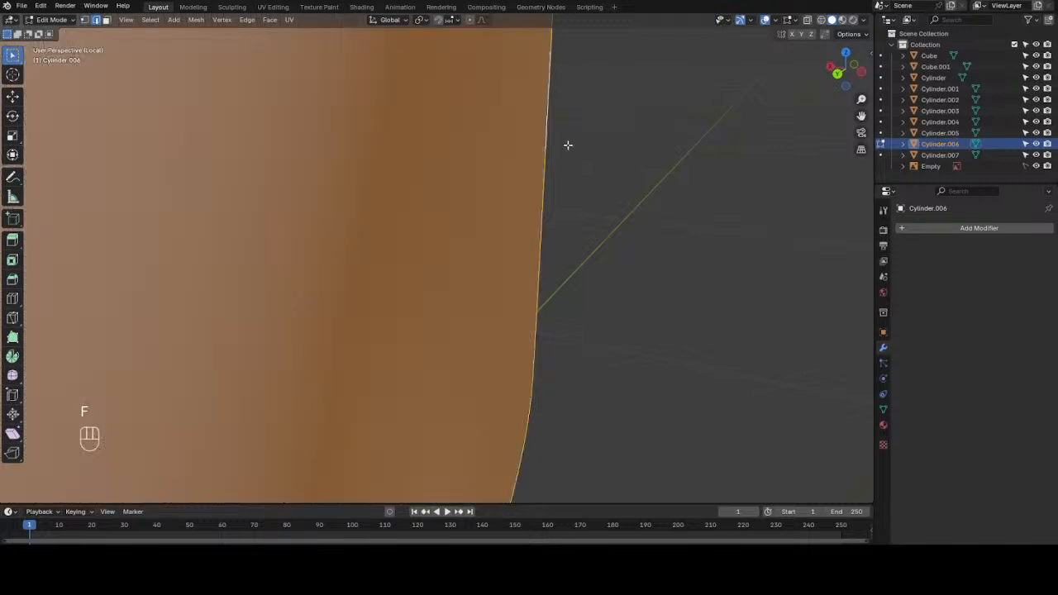
scroll(569, 145, down, 3)
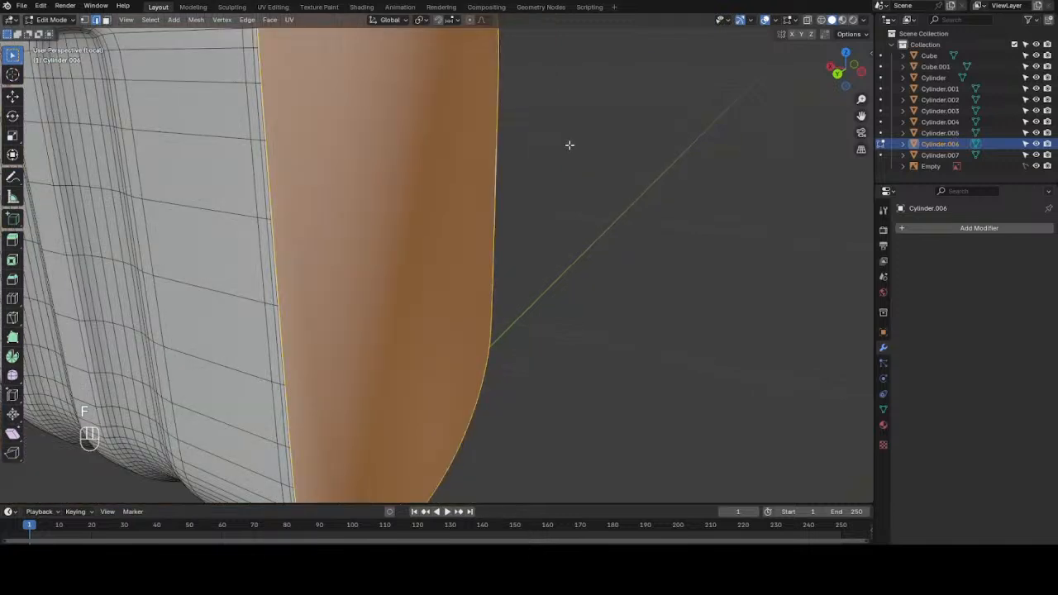
- Dissolve the two closely spaced edge loops beside the handguard's new muzzle-side cap
click(267, 265)
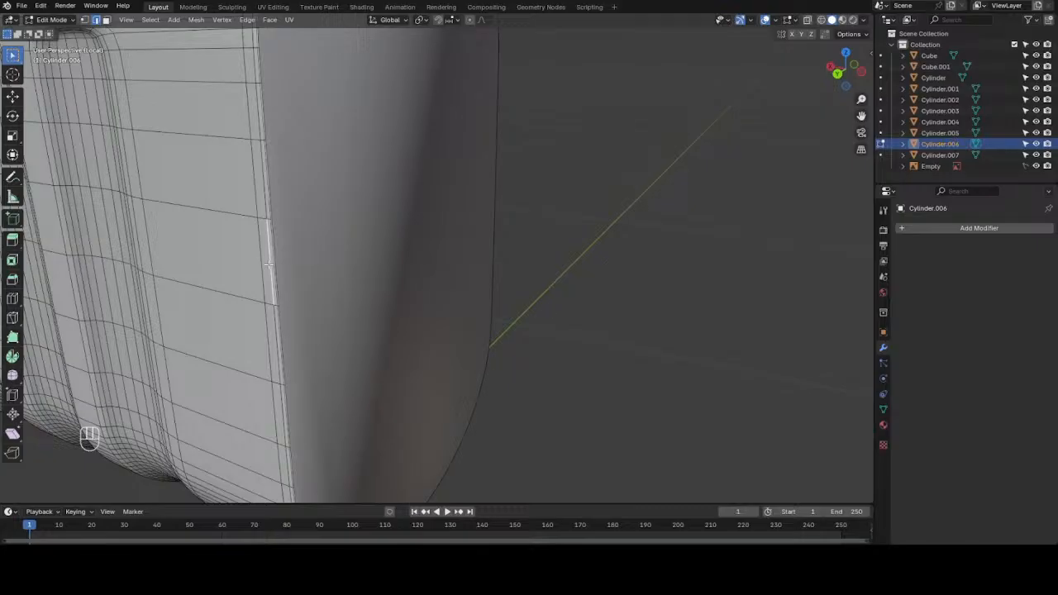
alt+shift+click(265, 213)
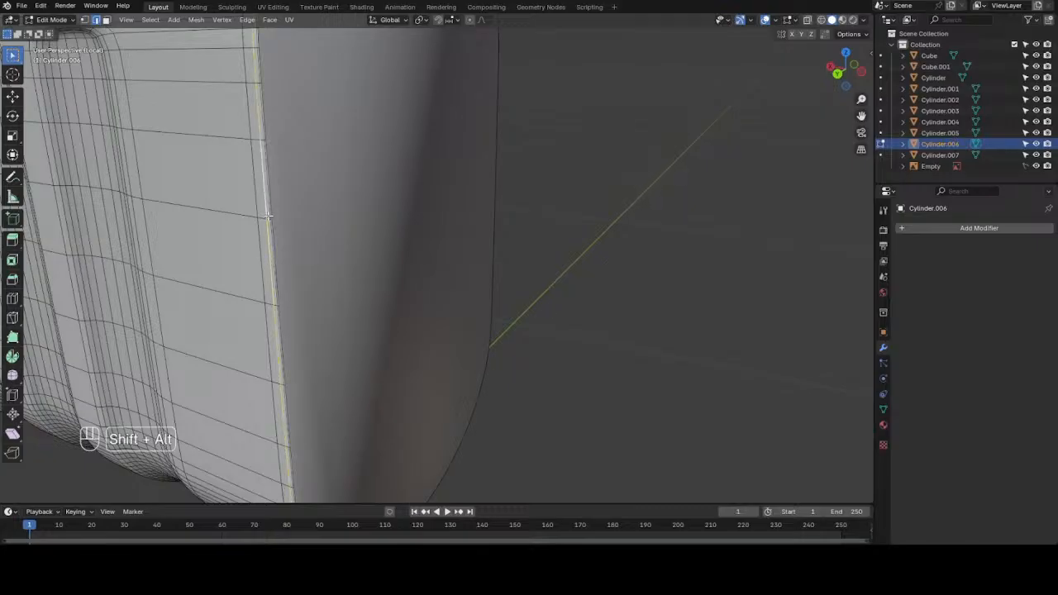
alt+shift+click(271, 214)
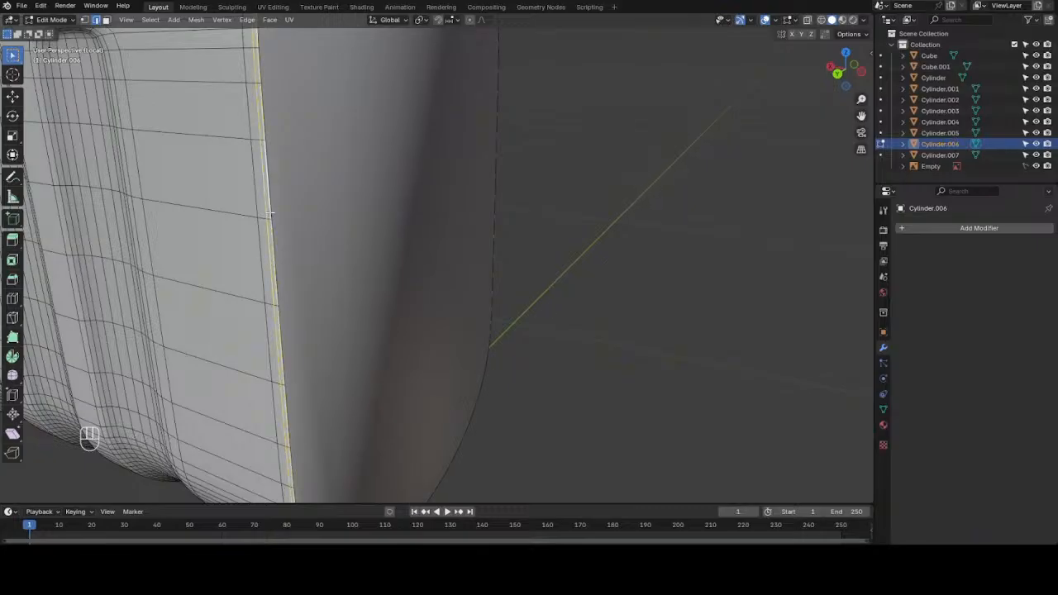
key(x)
click(270, 213)
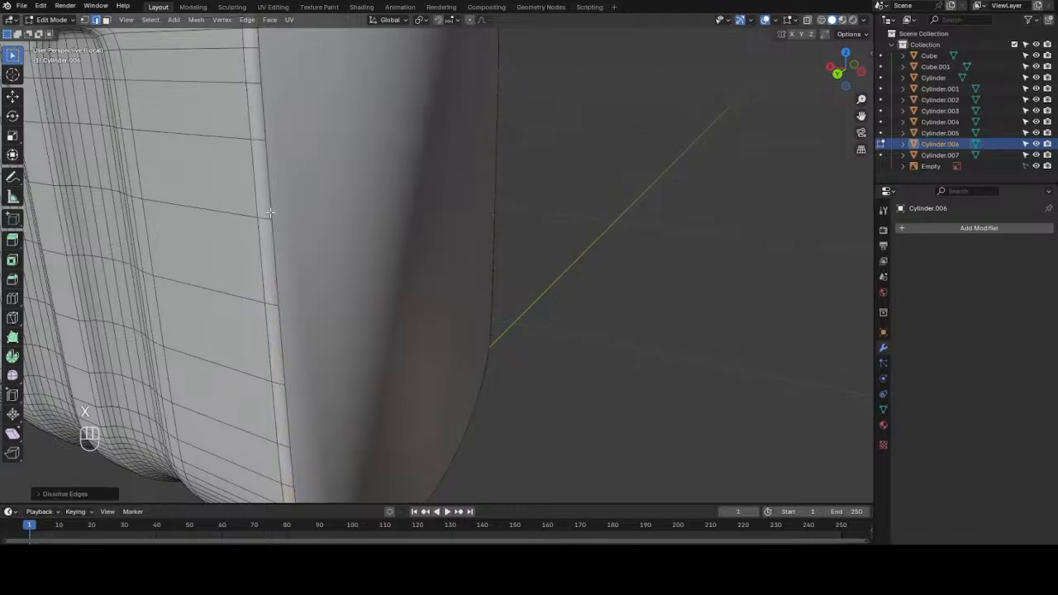
scroll(270, 213, down, 3)
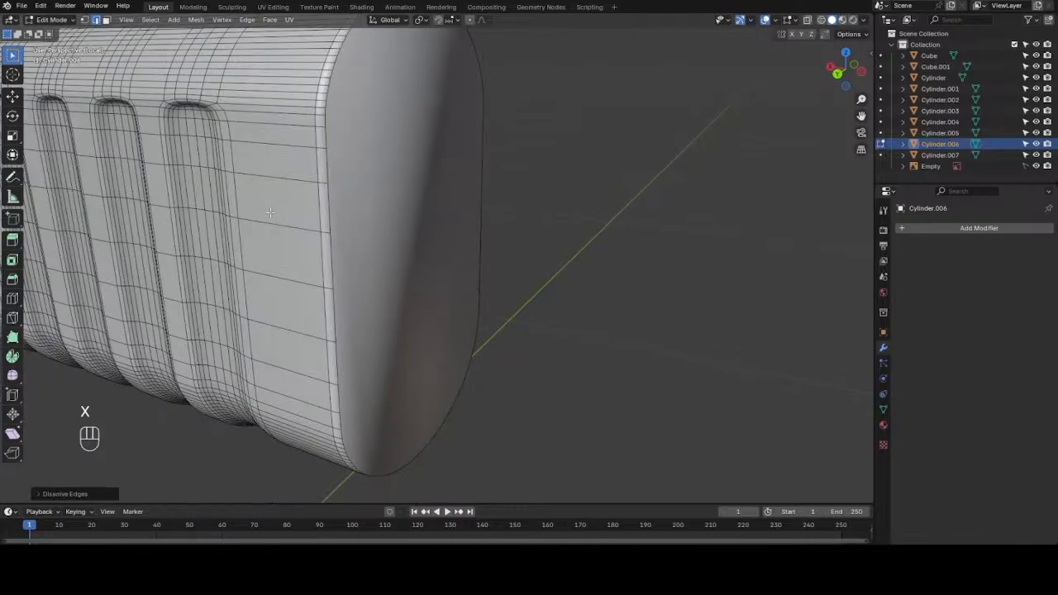
- Select both end cap faces of the handguard and bevel their rims narrowly with two segments
key(3)
click(396, 221)
scroll(496, 256, down, 4)
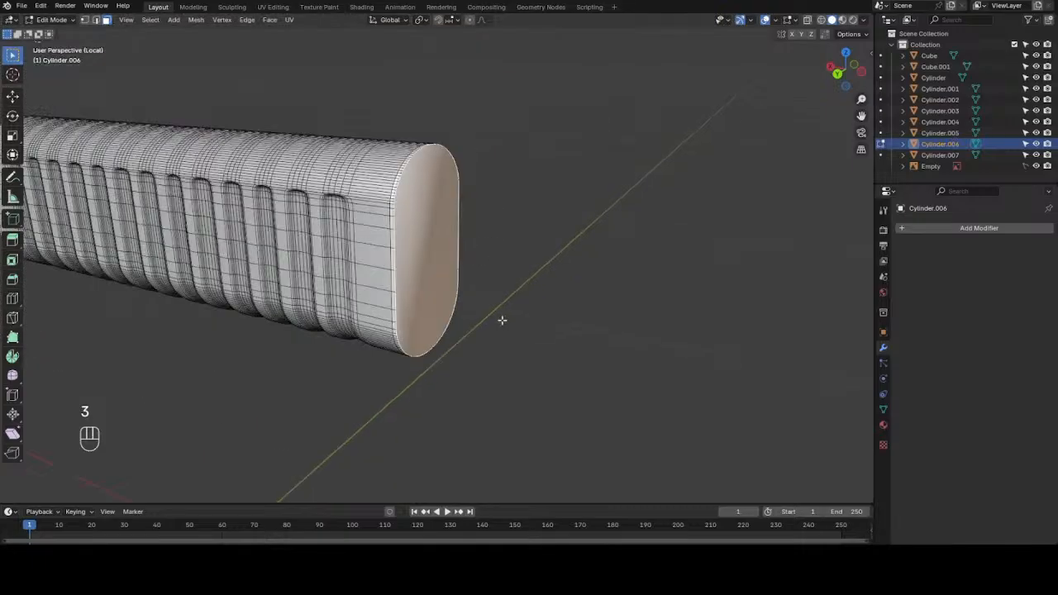
drag(844, 75, 767, 84)
scroll(825, 114, down, 5)
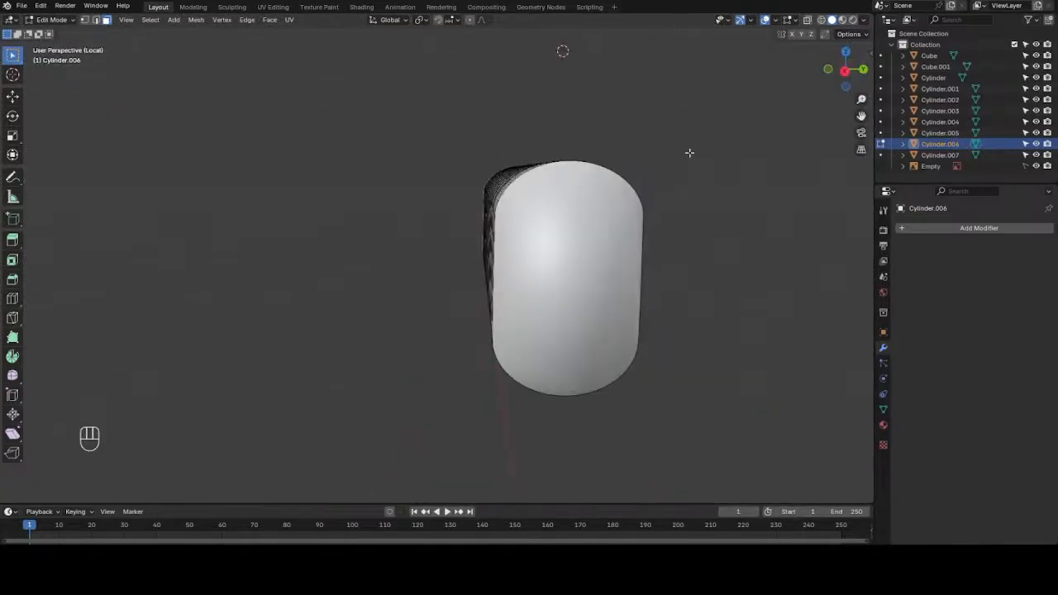
shift+click(570, 233)
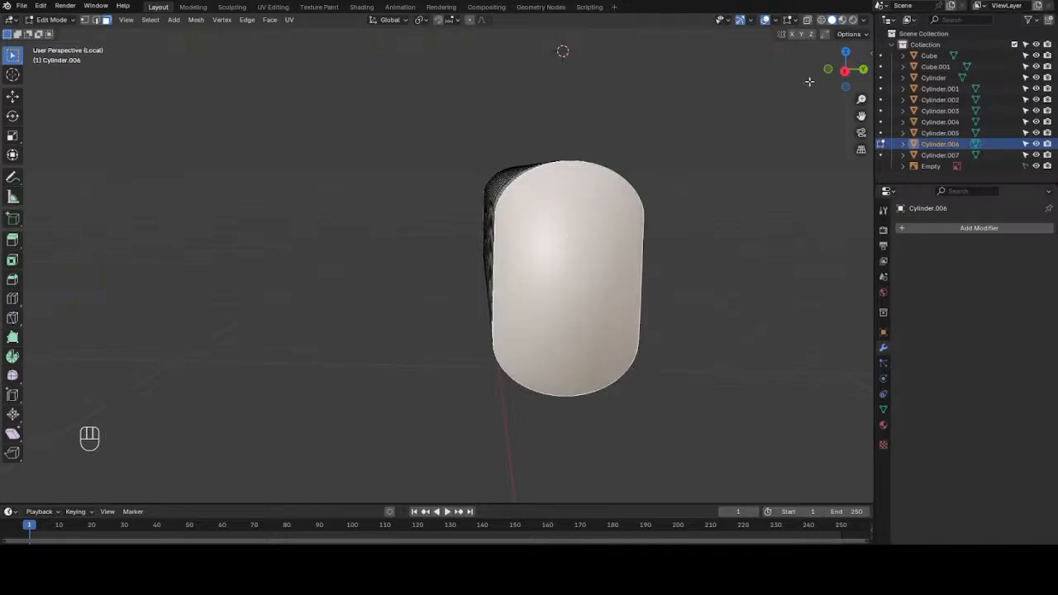
drag(845, 74, 916, 76)
drag(862, 116, 571, 92)
scroll(807, 162, up, 6)
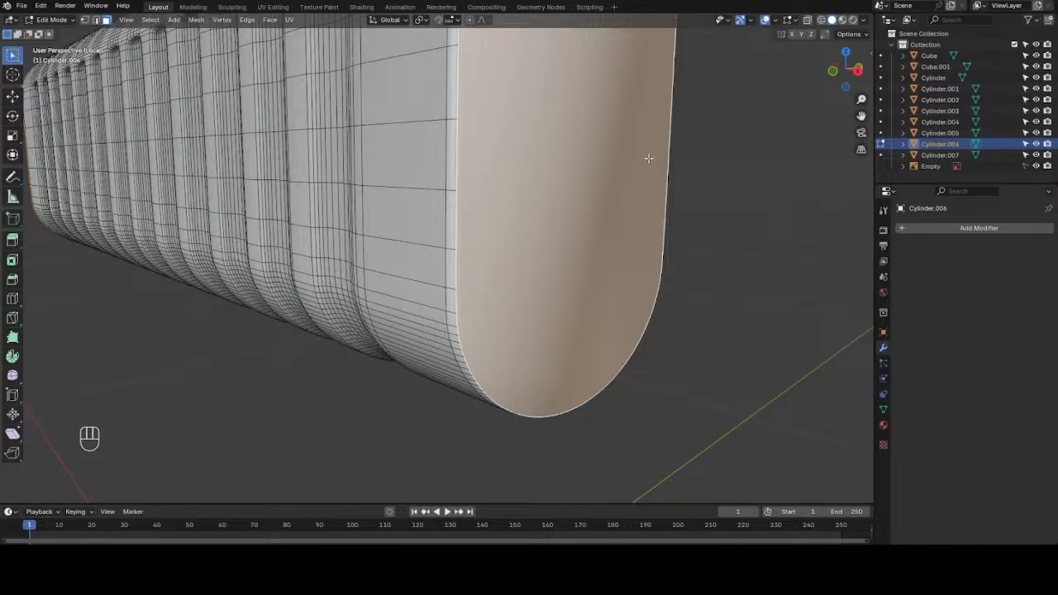
key(ctrl+b)
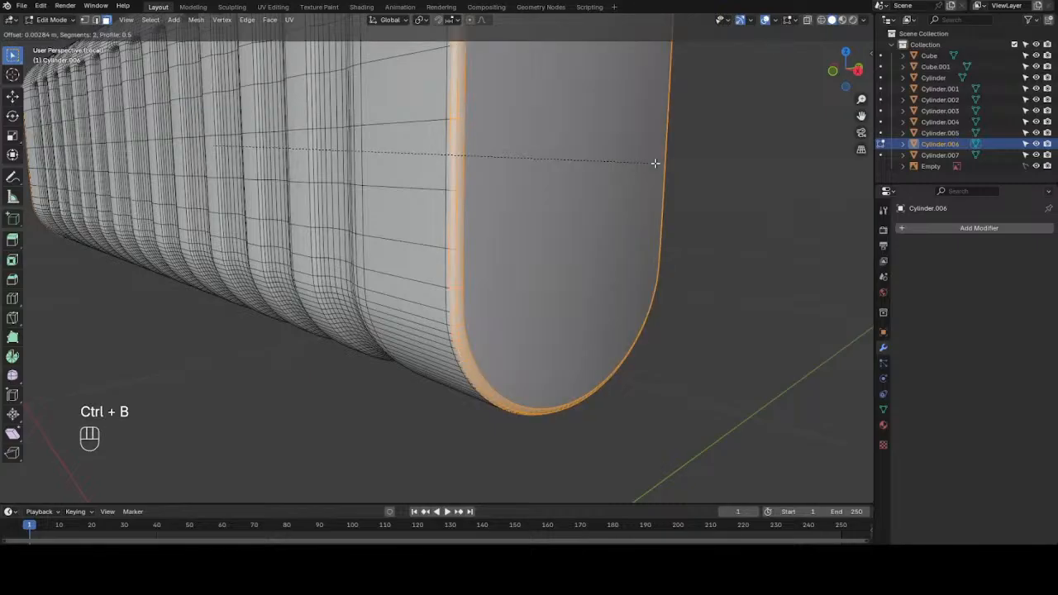
click(686, 160)
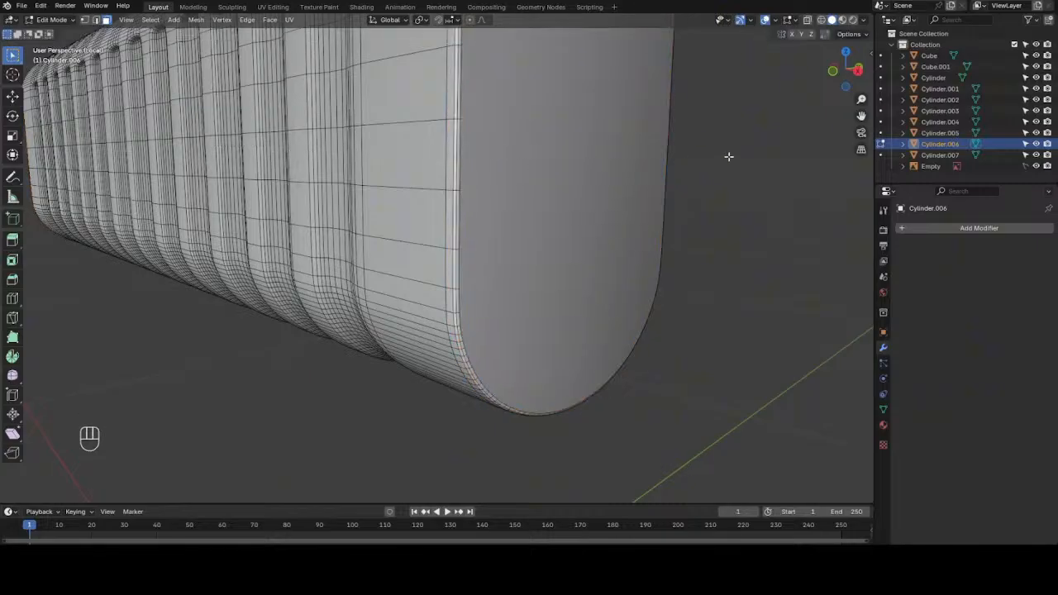
- Finish editing the handguard mesh and leave local view to show the whole rifle again
key(Tab)
scroll(728, 159, down, 5)
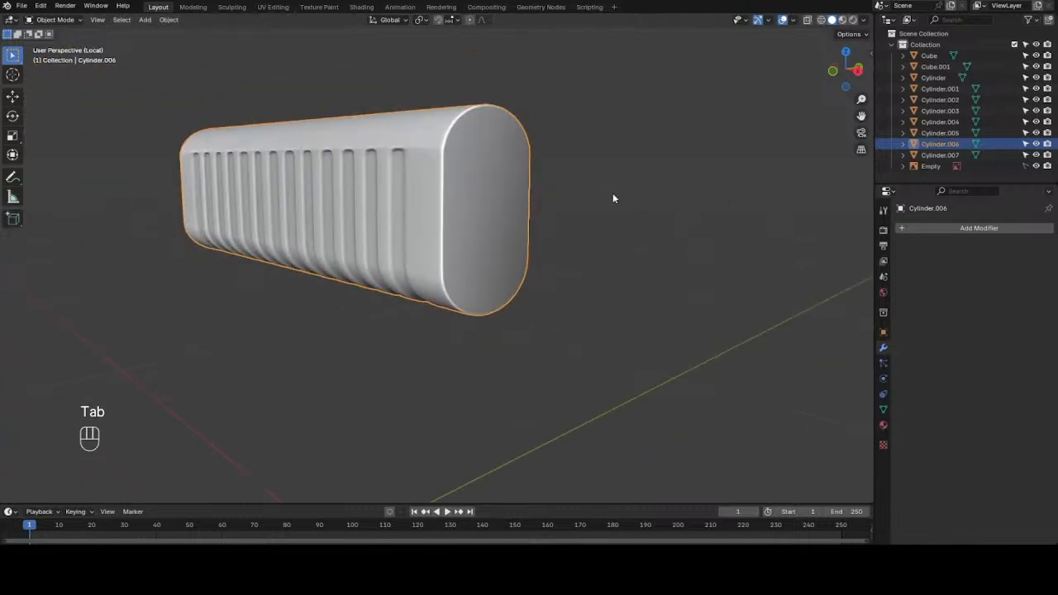
key(slash)
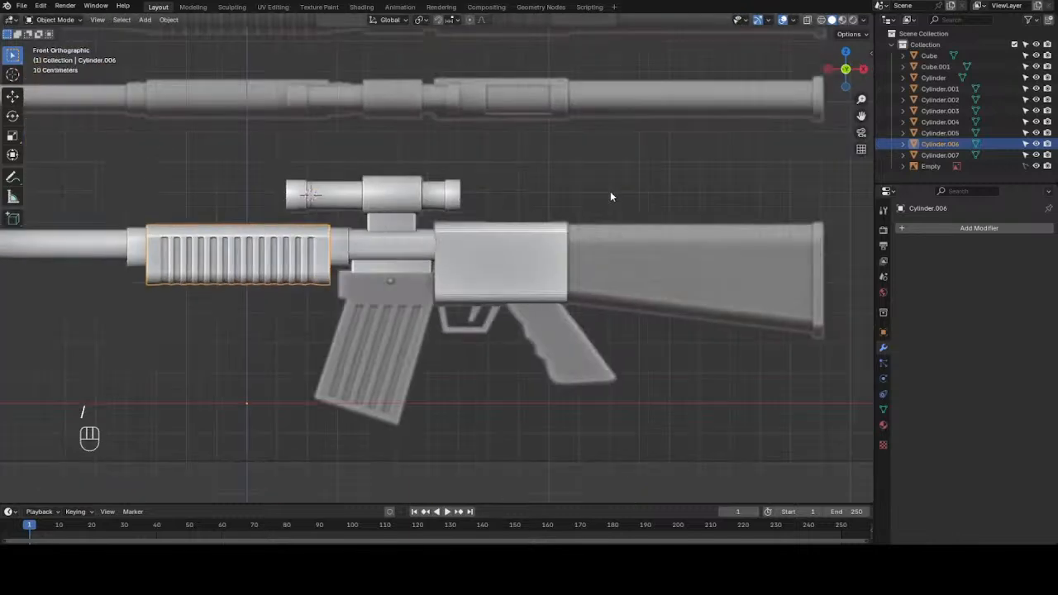
- Edit the receiver body's mesh, select the edge loop around its open stock-side end and fill it with a single face
scroll(622, 227, up, 4)
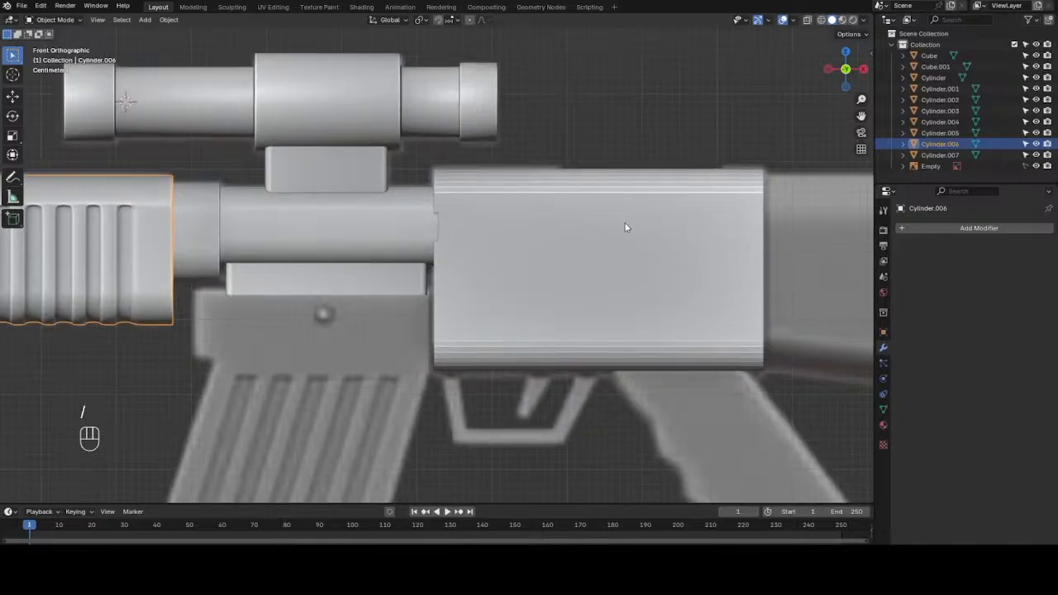
click(626, 230)
key(Tab)
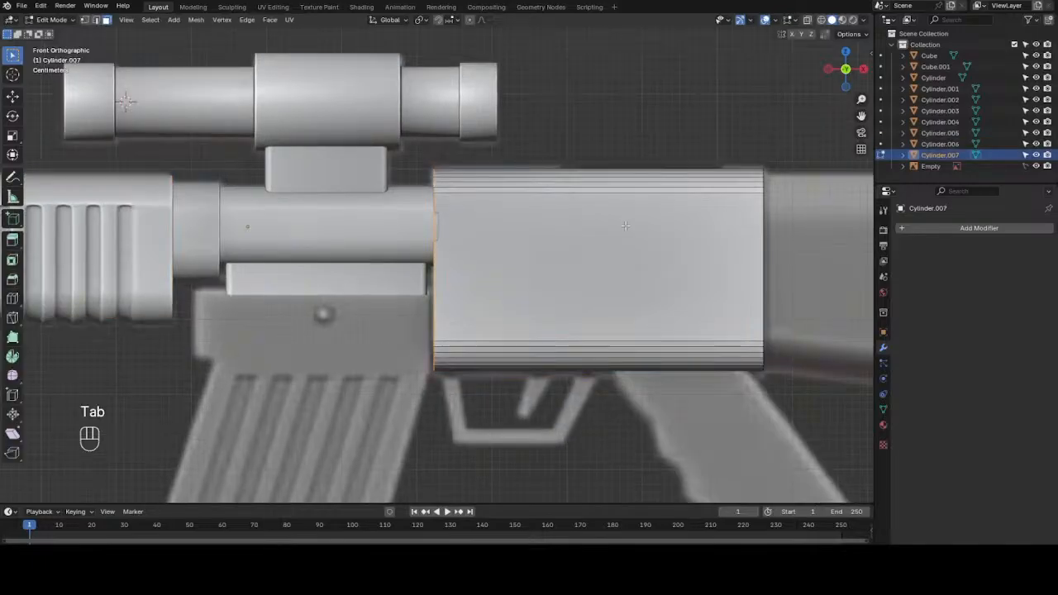
drag(837, 84, 736, 93)
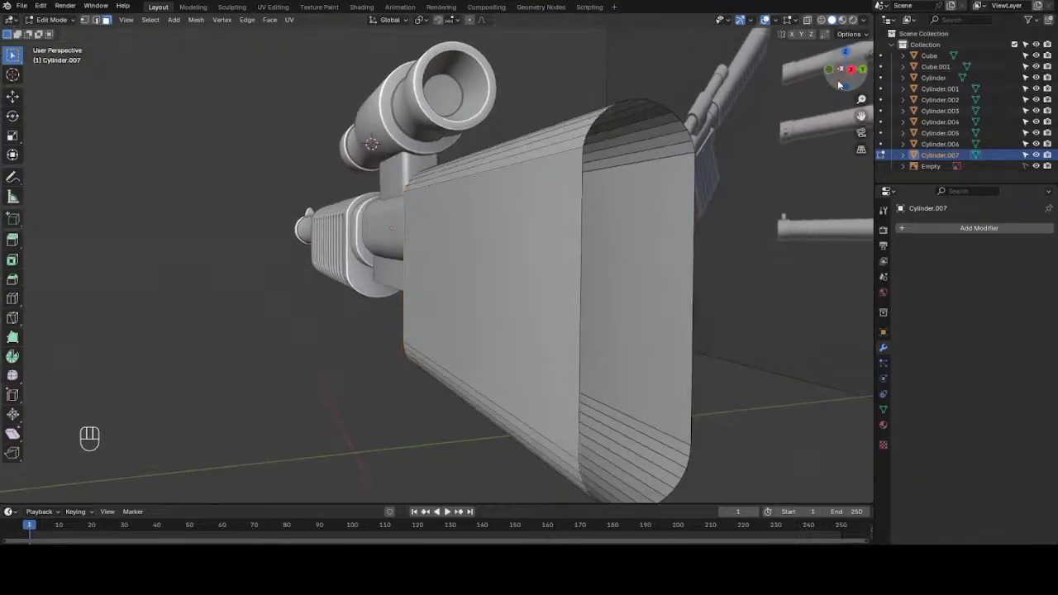
scroll(709, 225, up, 2)
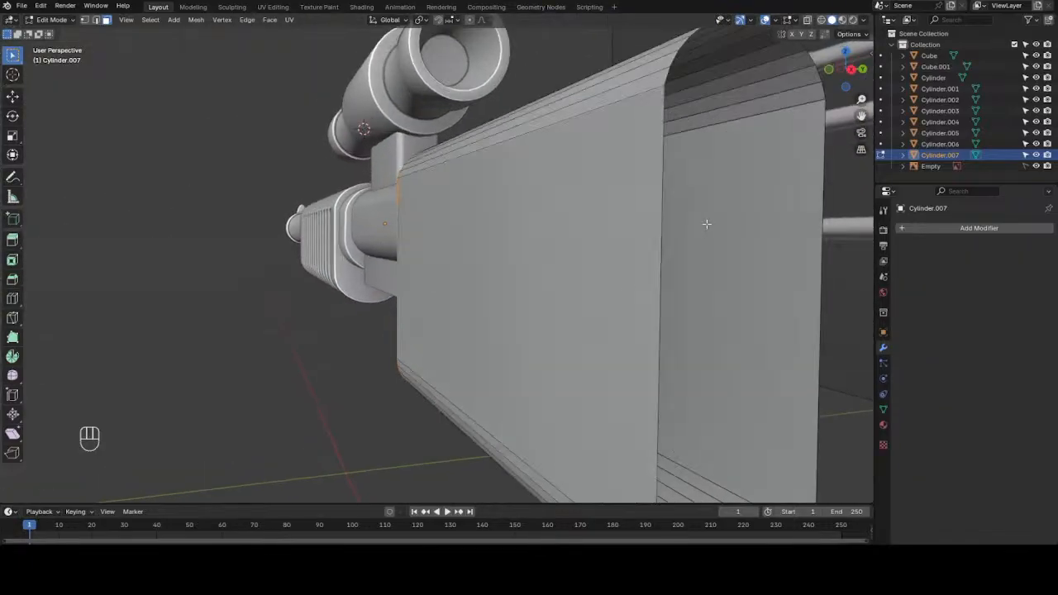
alt+shift+click(661, 270)
alt+shift+click(662, 270)
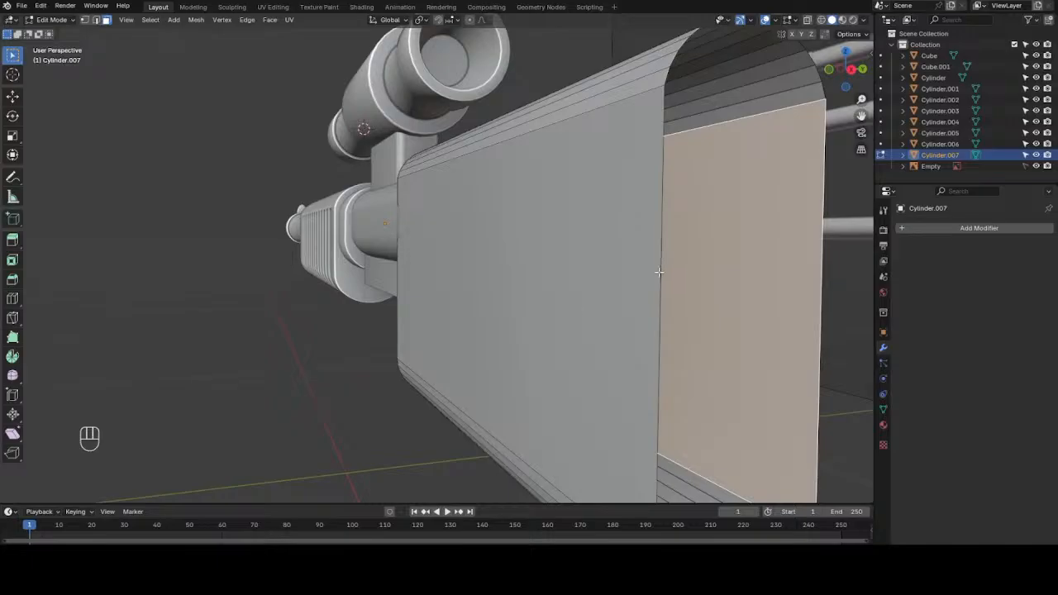
key(2)
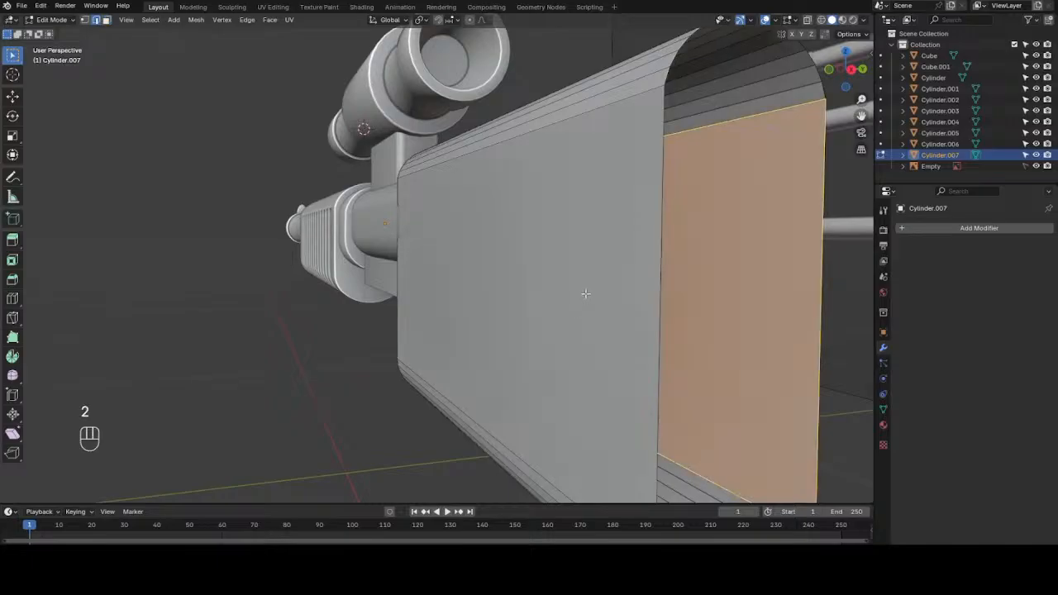
click(663, 261)
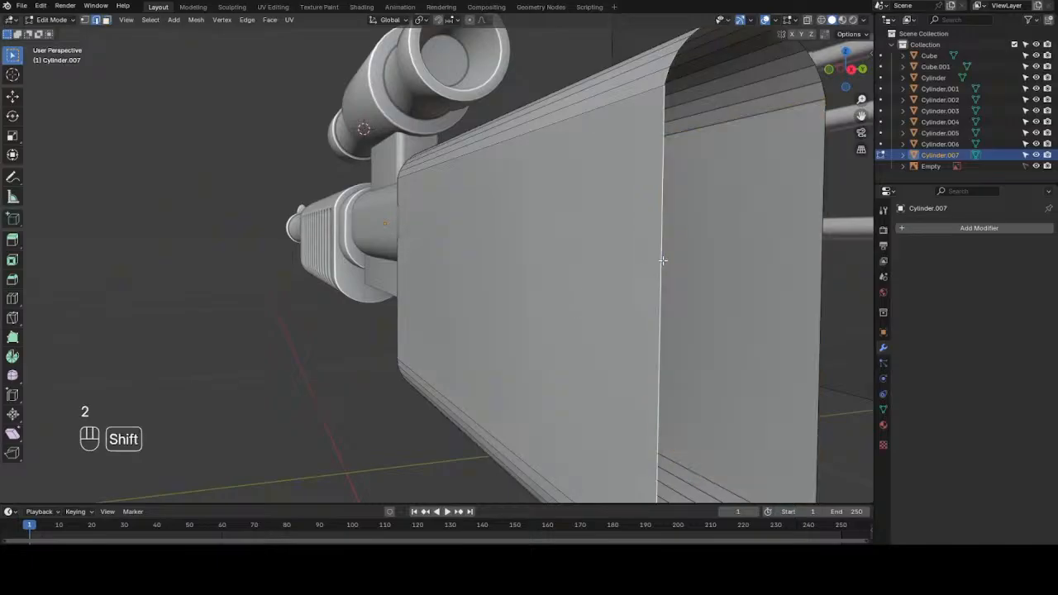
alt+shift+click(667, 84)
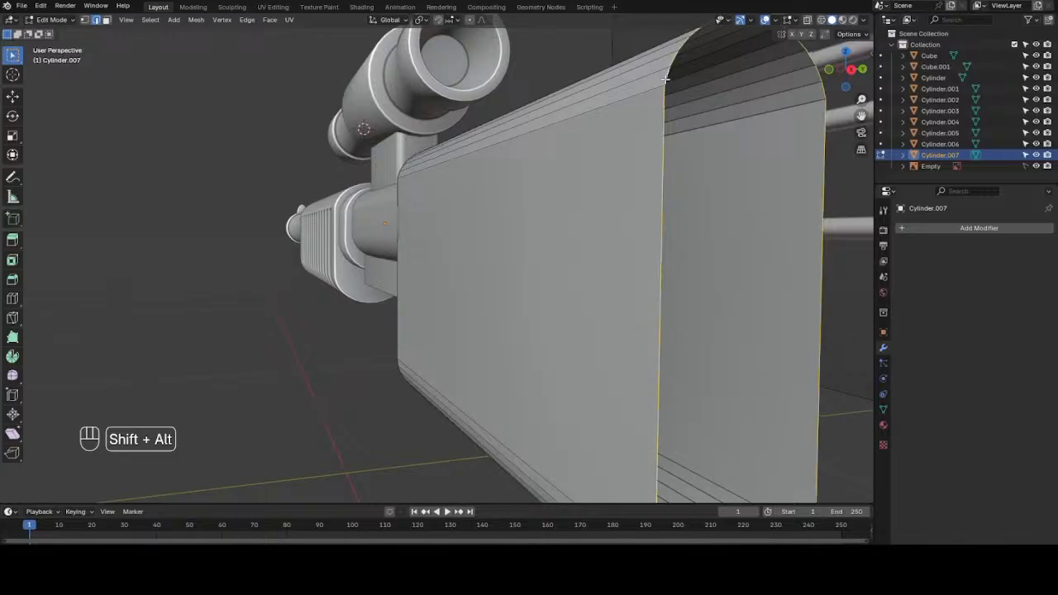
key(f)
scroll(666, 82, down, 4)
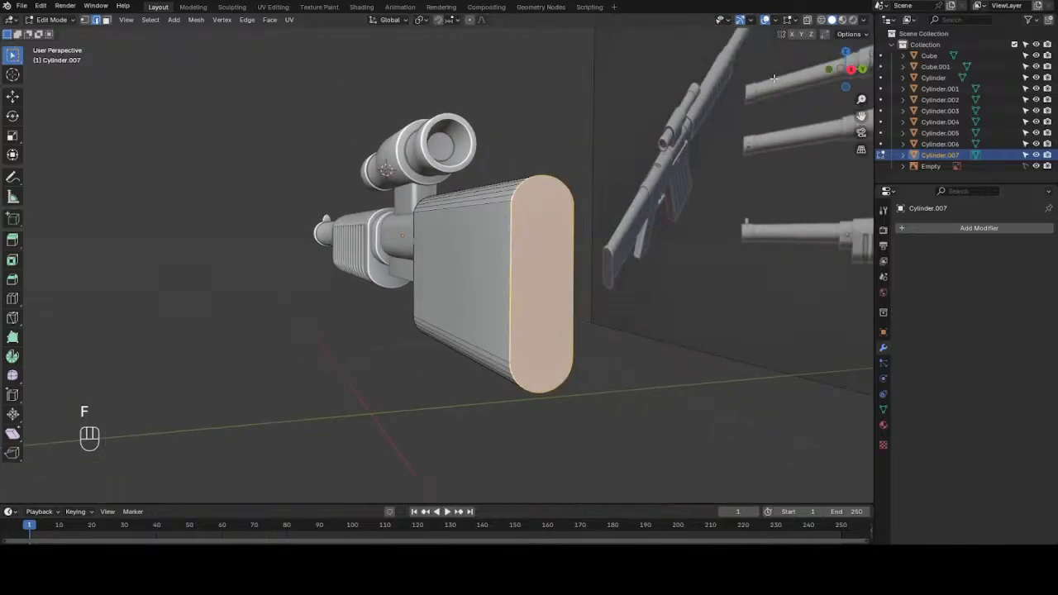
- Select both end cap faces of the receiver body and bevel their rims about 0.0025 m with two segments
drag(830, 84, 15, 204)
key(3)
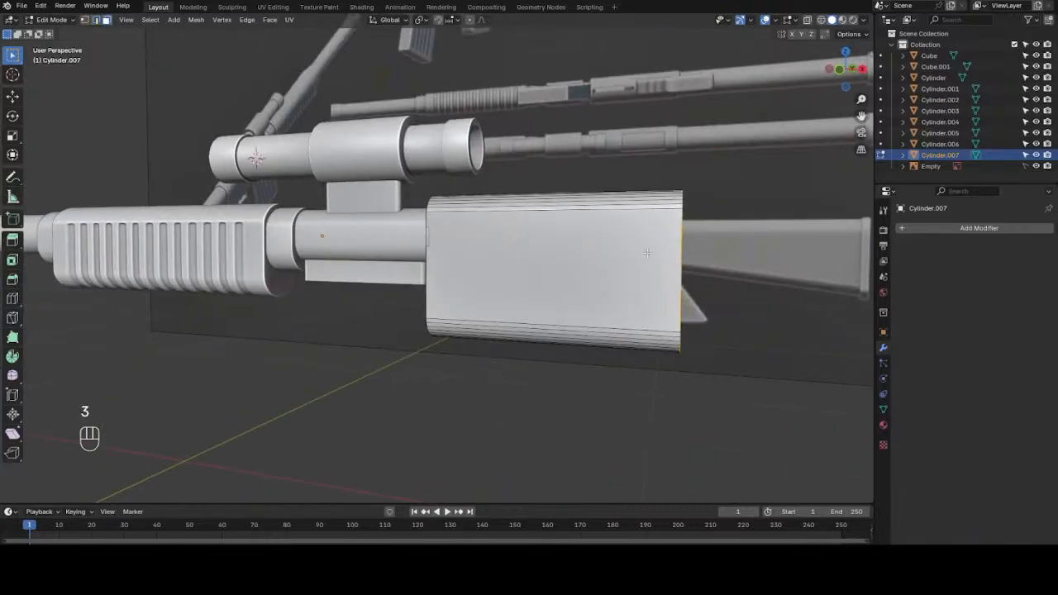
drag(844, 76, 669, 79)
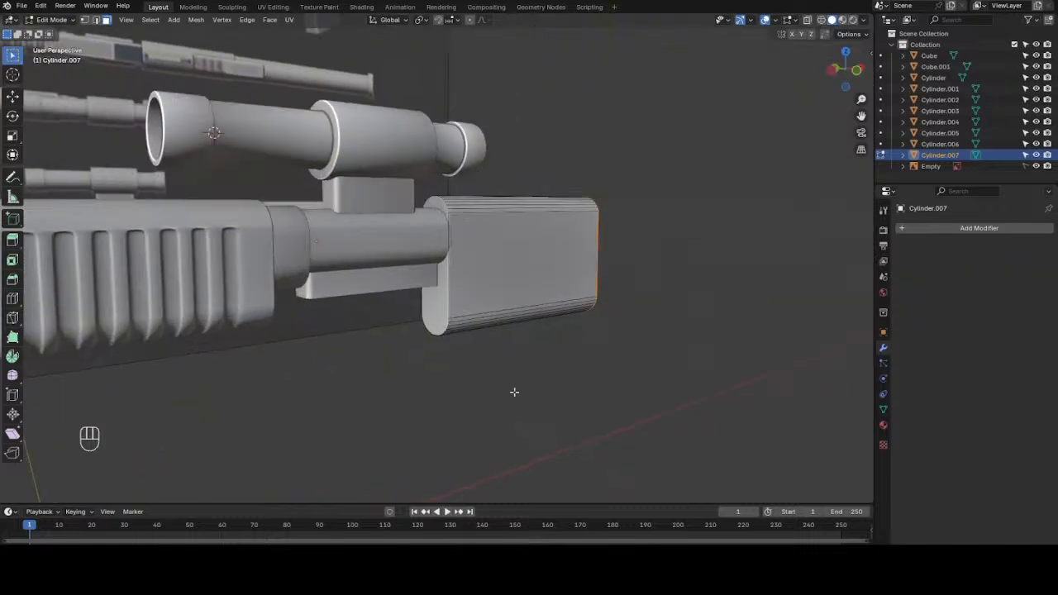
shift+click(439, 304)
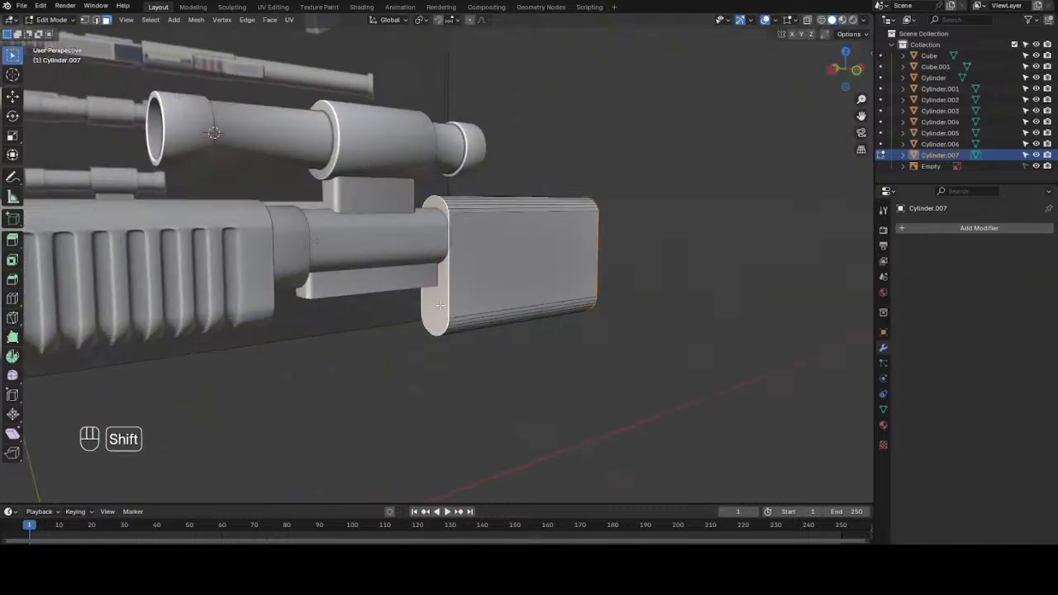
scroll(438, 304, up, 5)
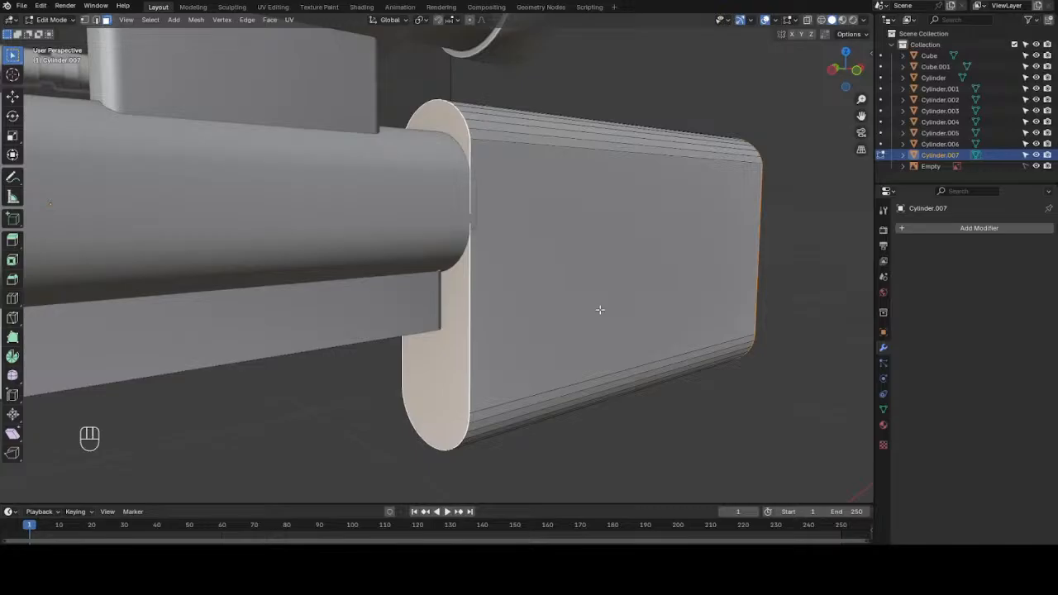
key(ctrl+b)
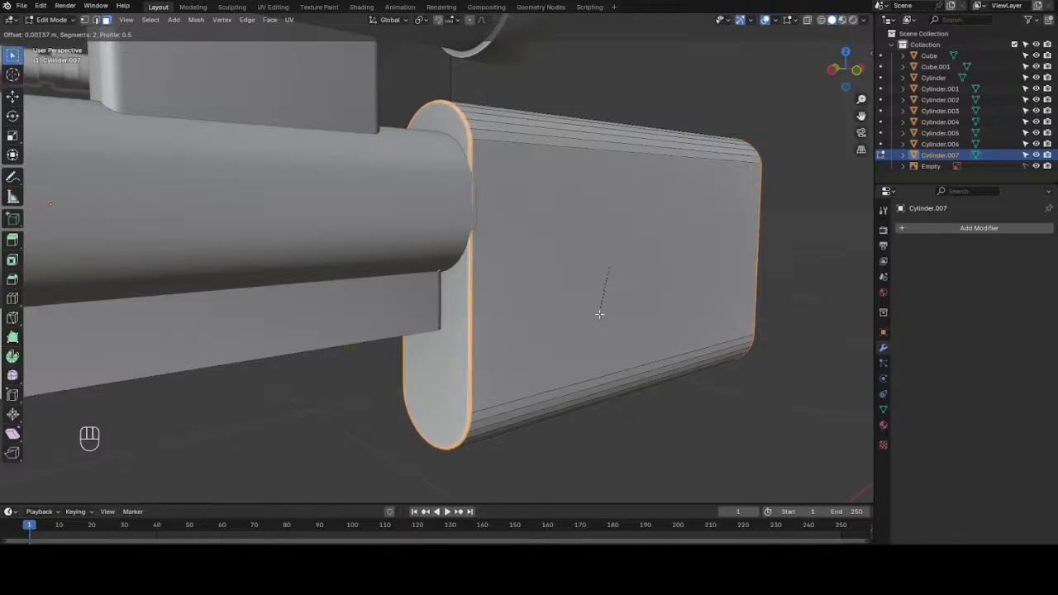
click(600, 310)
- Widen the entire receiver mesh along the global Y axis by a factor of about 1.18, and clear the selection
key(a)
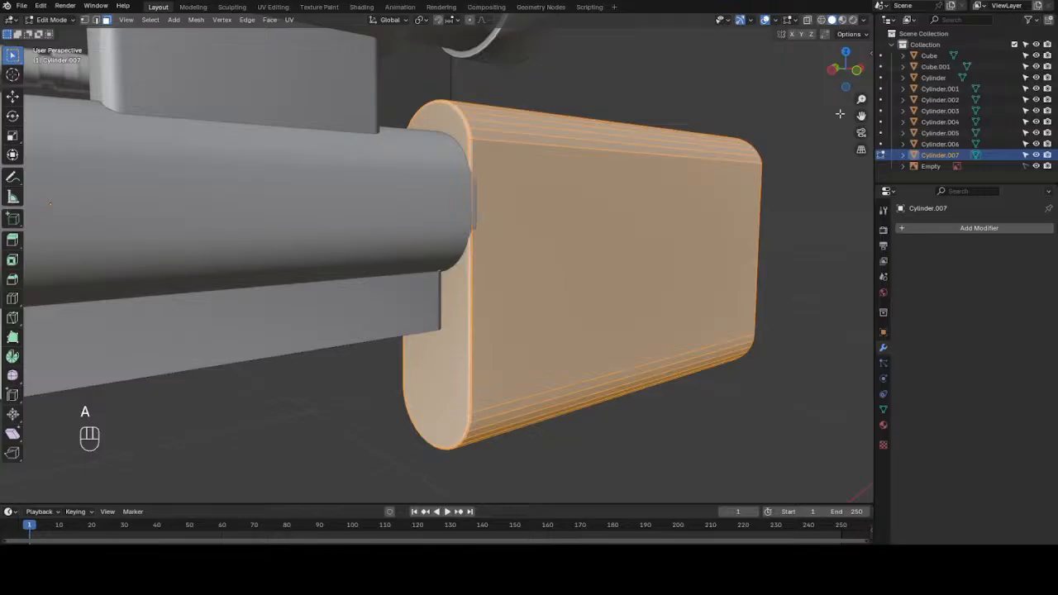
drag(845, 69, 781, 83)
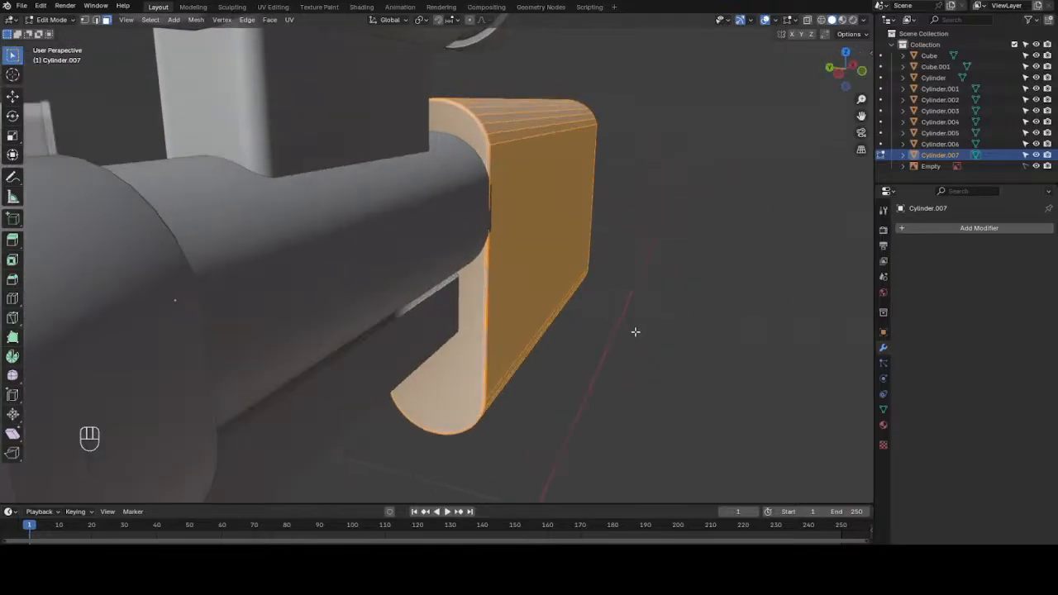
key(s)
key(y)
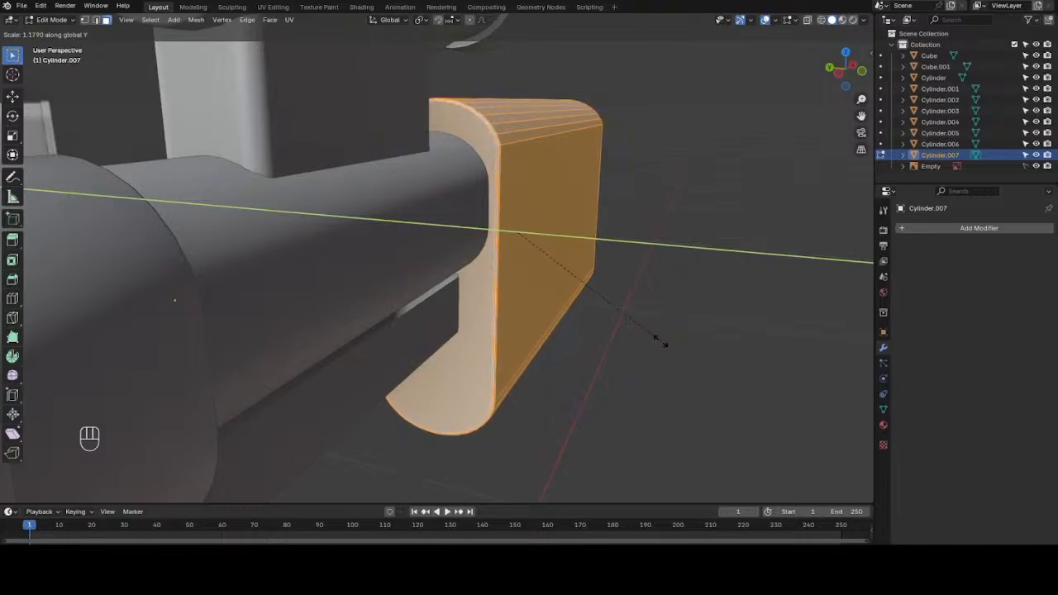
click(663, 337)
key(alt+a)
- Finish editing the receiver mesh and shade the object smooth
scroll(661, 330, down, 3)
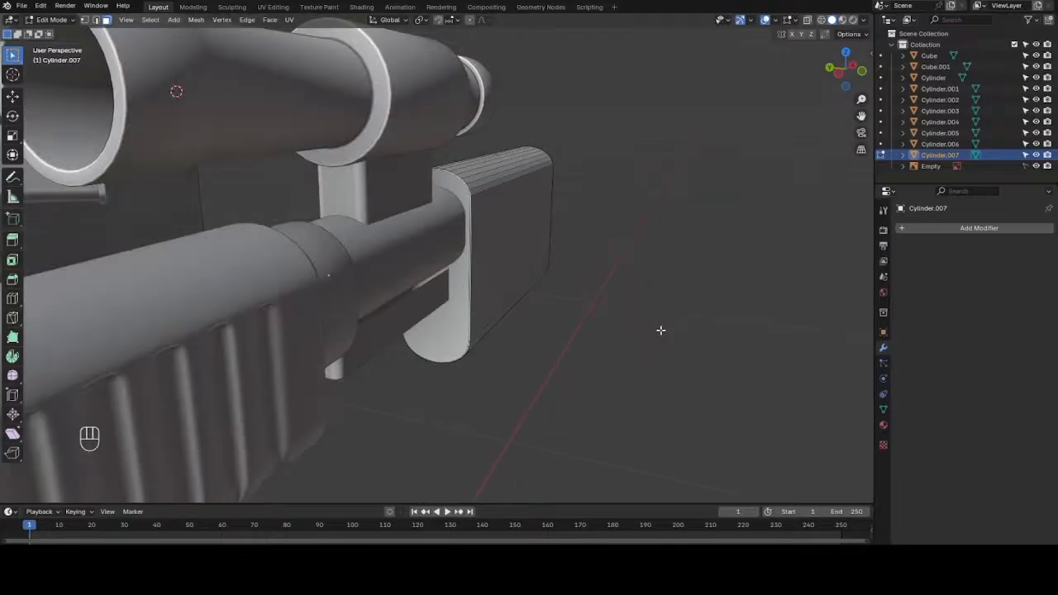
drag(845, 70, 709, 296)
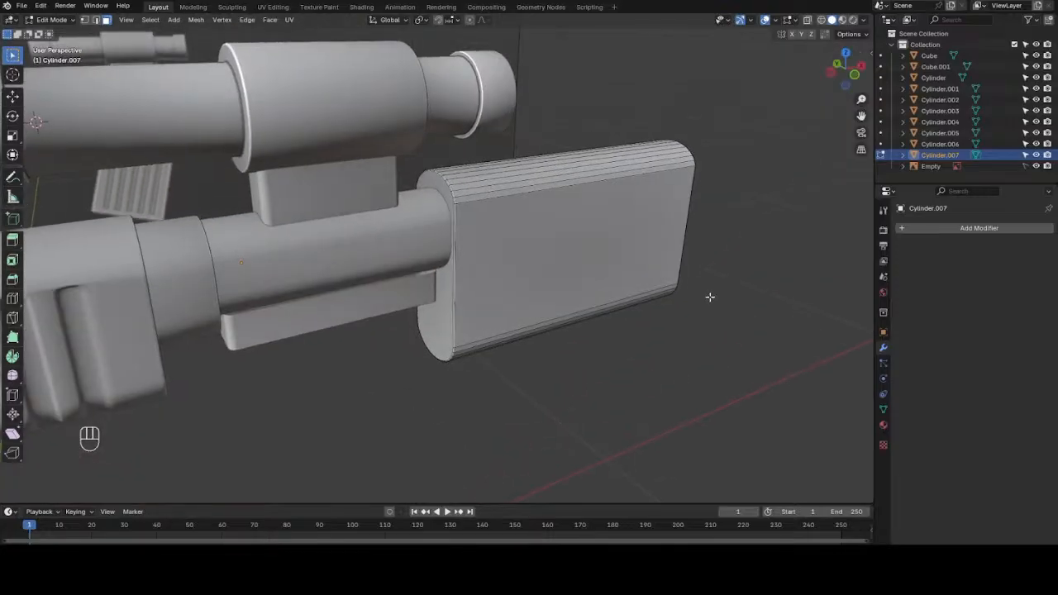
key(Tab)
right_click(581, 177)
click(580, 177)
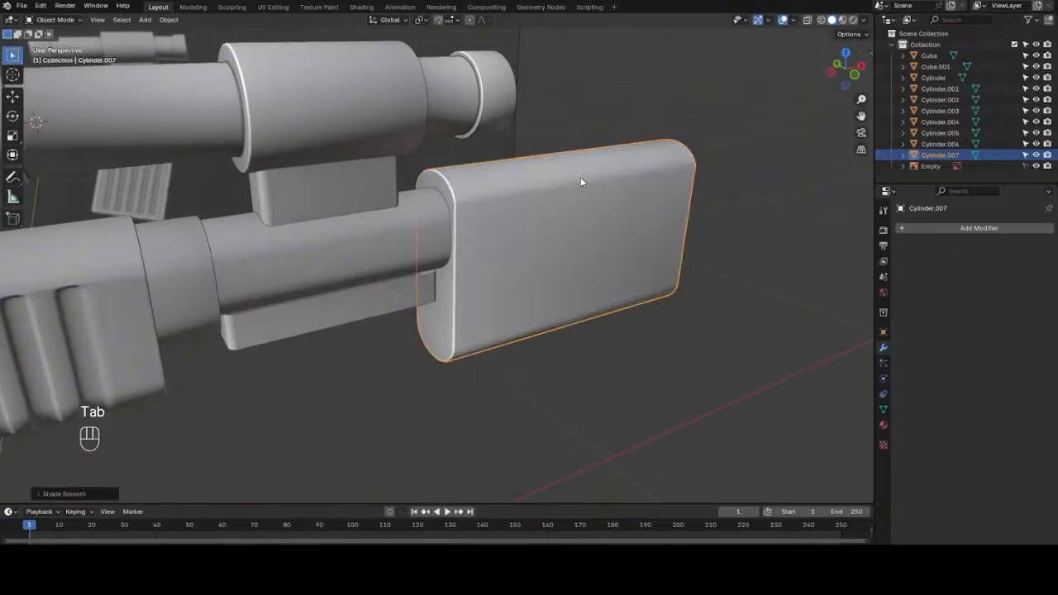
- Examine the receiver against the front reference image, including the stock area behind it
scroll(589, 184, down, 4)
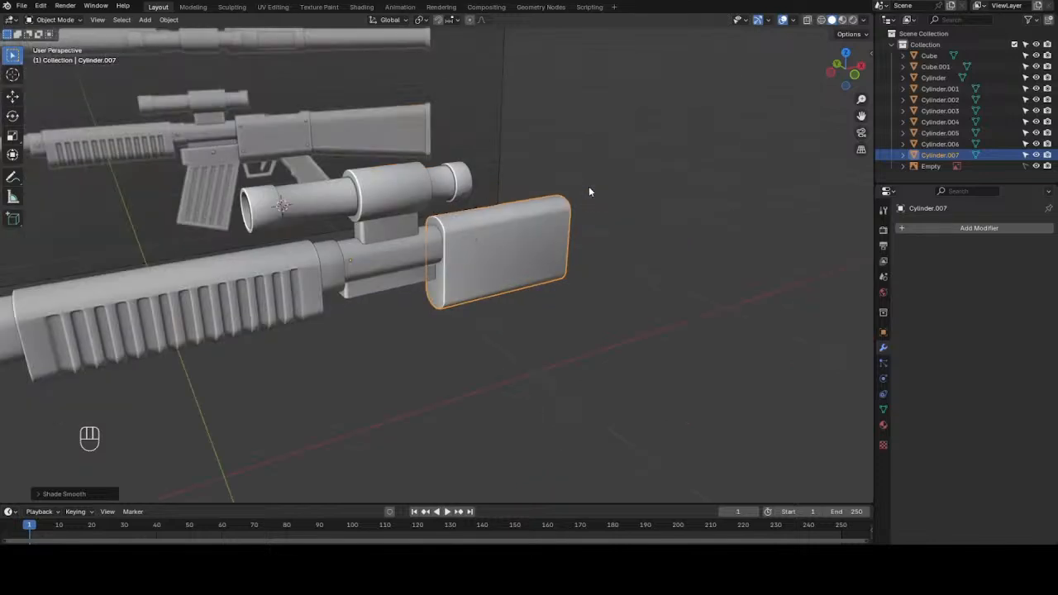
key(KP_1)
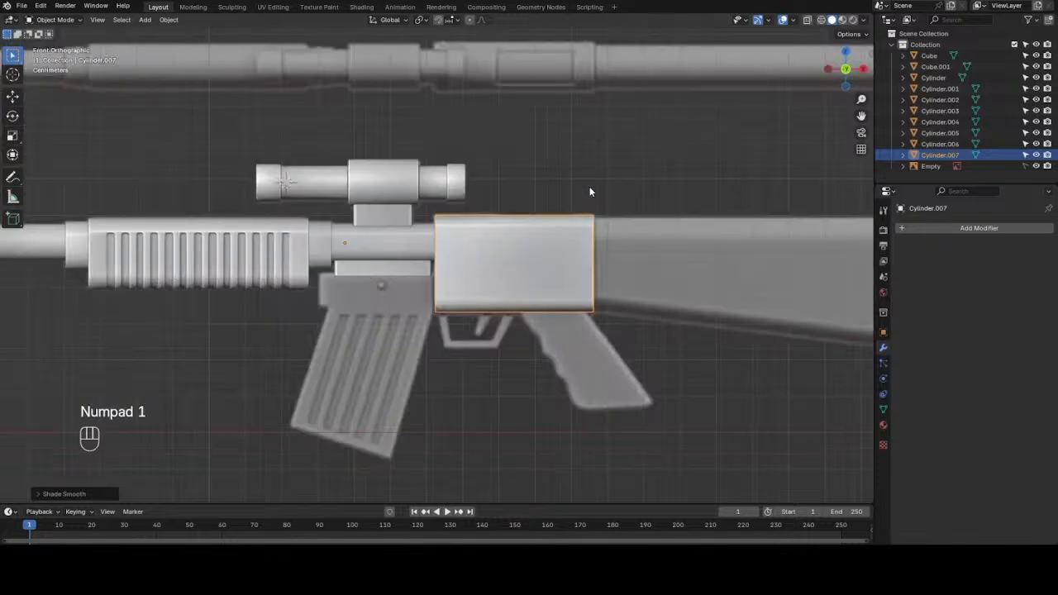
scroll(561, 304, down, 3)
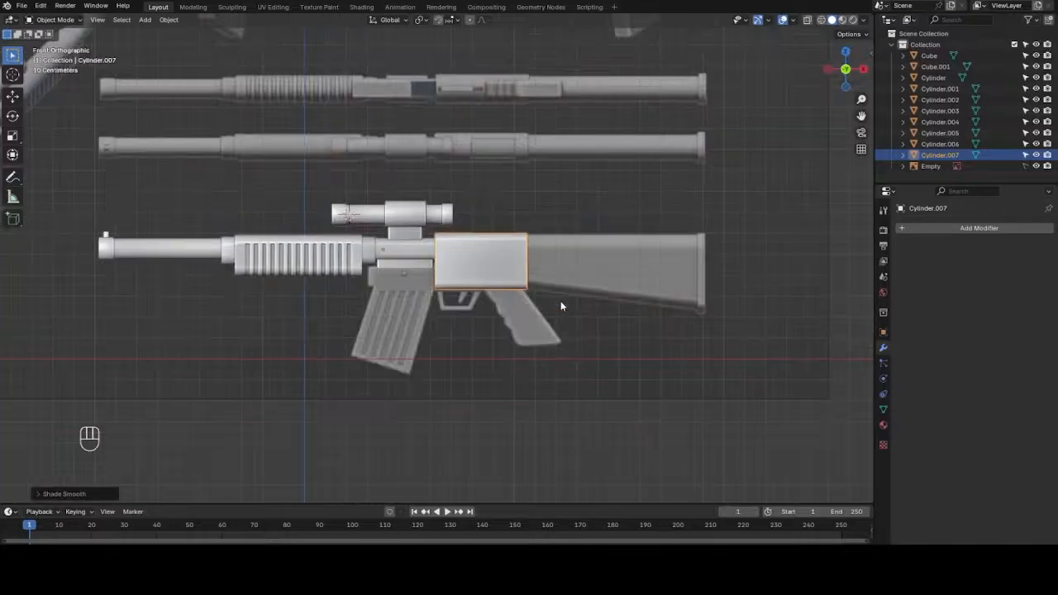
scroll(561, 306, up, 2)
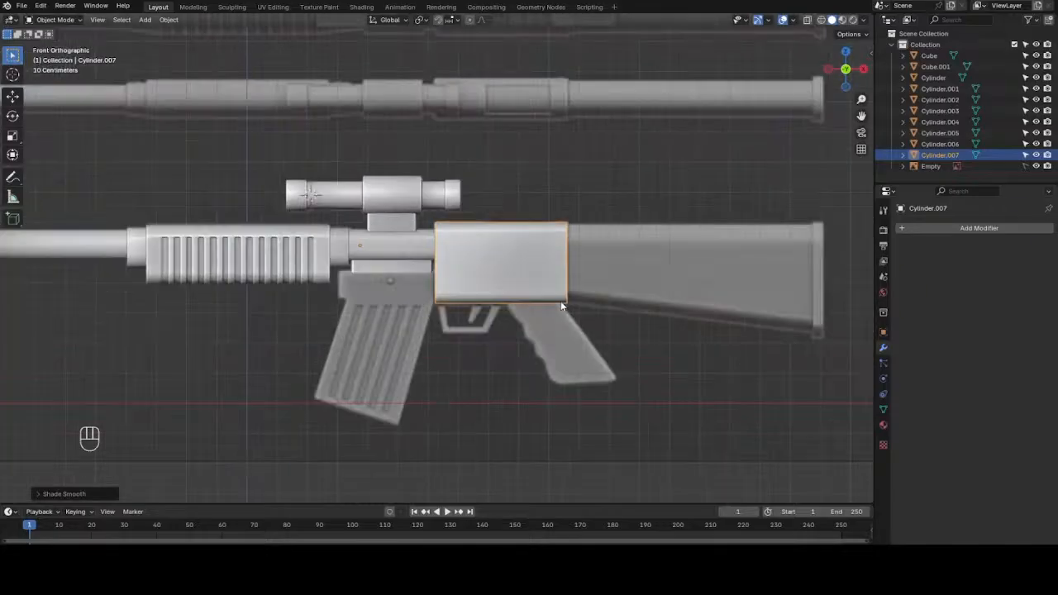
scroll(561, 306, up, 3)
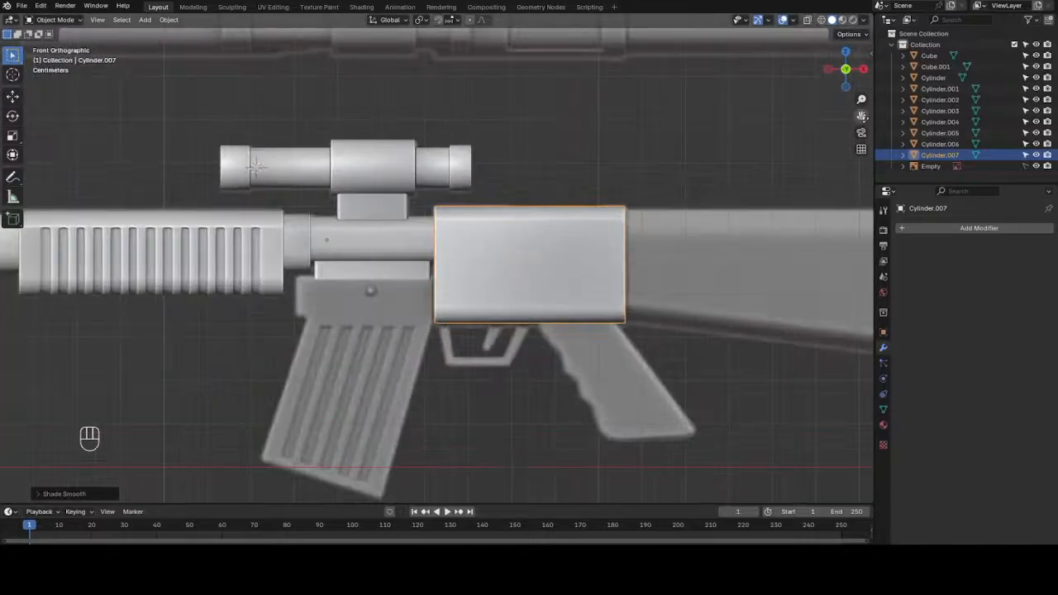
drag(862, 116, 653, 71)
scroll(457, 281, up, 2)
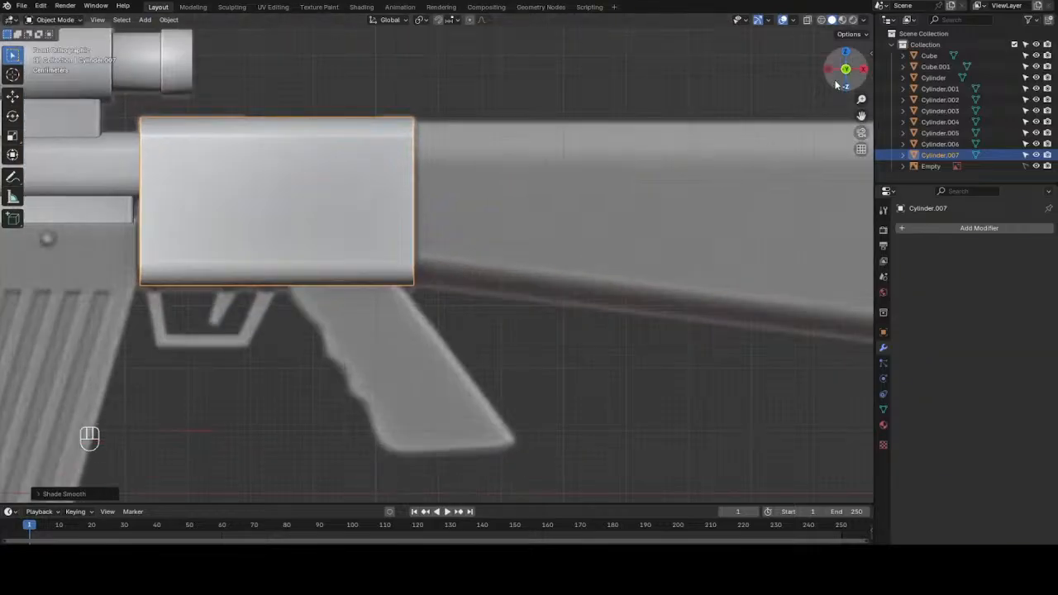
drag(837, 84, 809, 89)
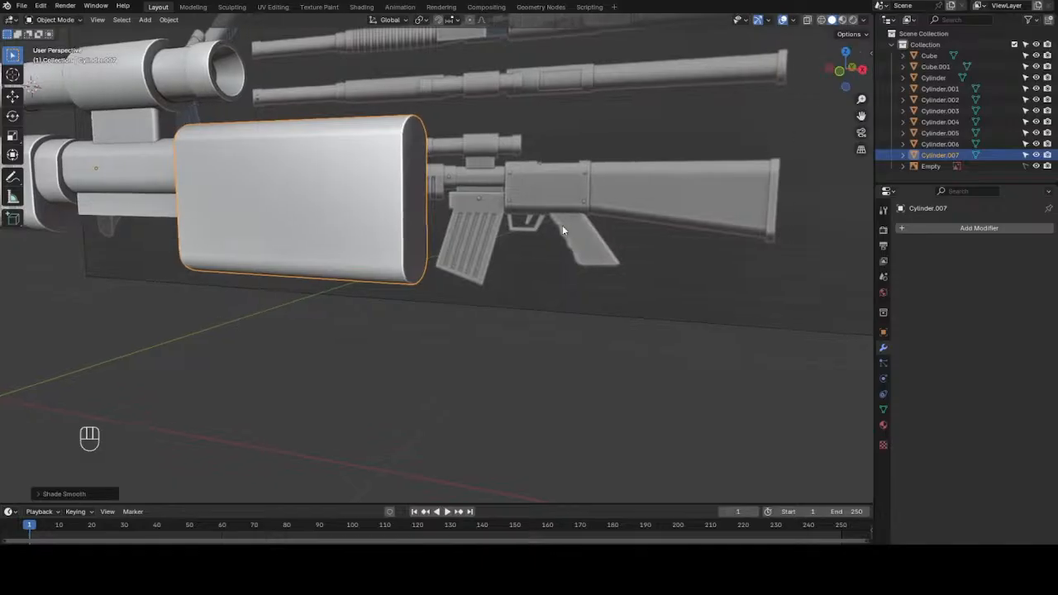
- Select the outer rim edge loop around the receiver body's rear end in edge select mode
click(357, 225)
key(Tab)
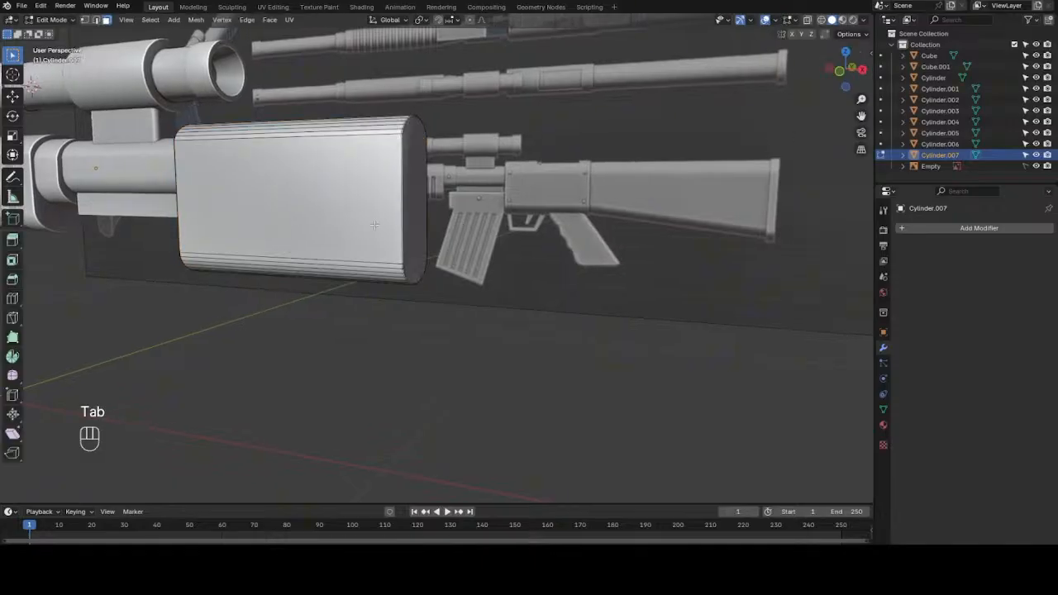
scroll(405, 220, up, 2)
scroll(402, 218, up, 2)
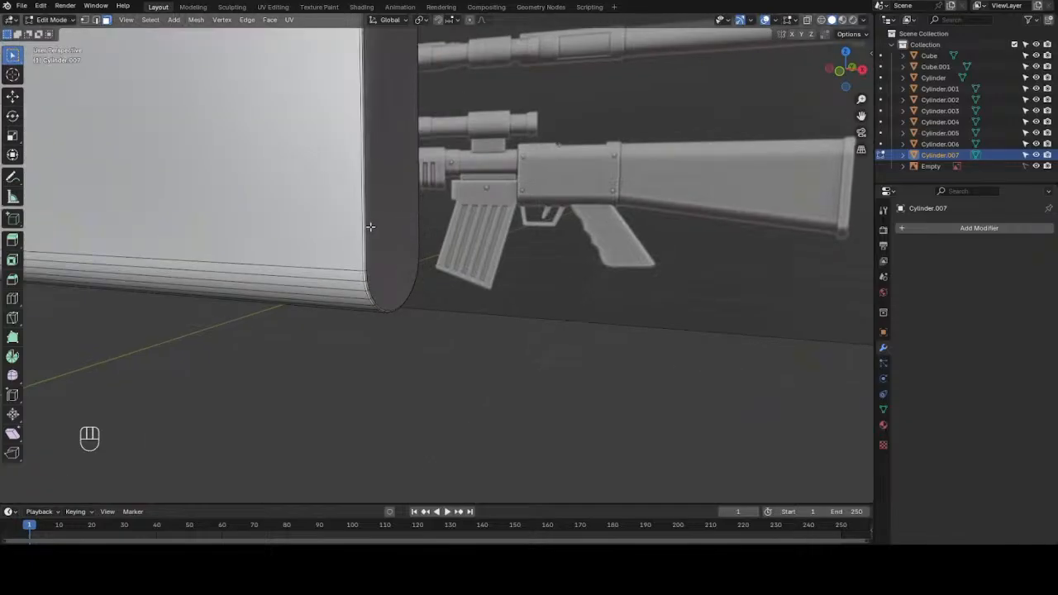
key(2)
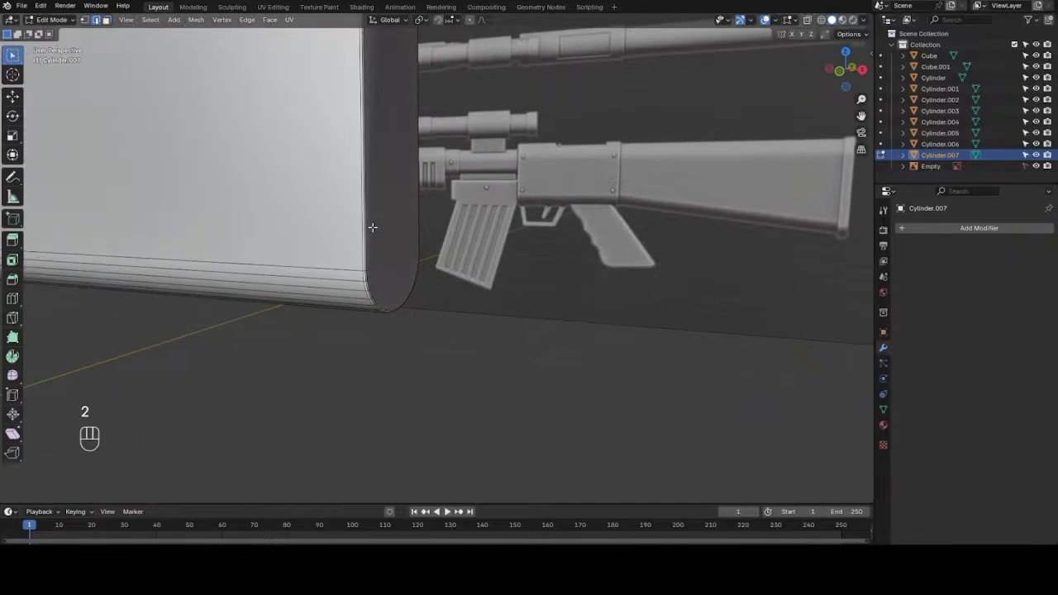
alt+shift+click(371, 294)
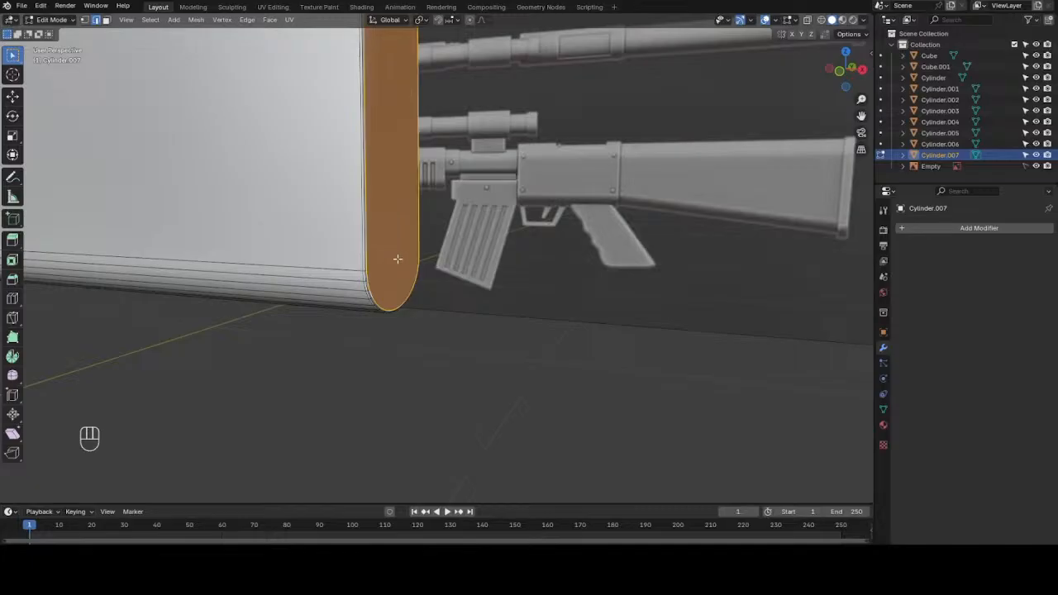
middle_drag(397, 258, 399, 257)
scroll(399, 257, up, 2)
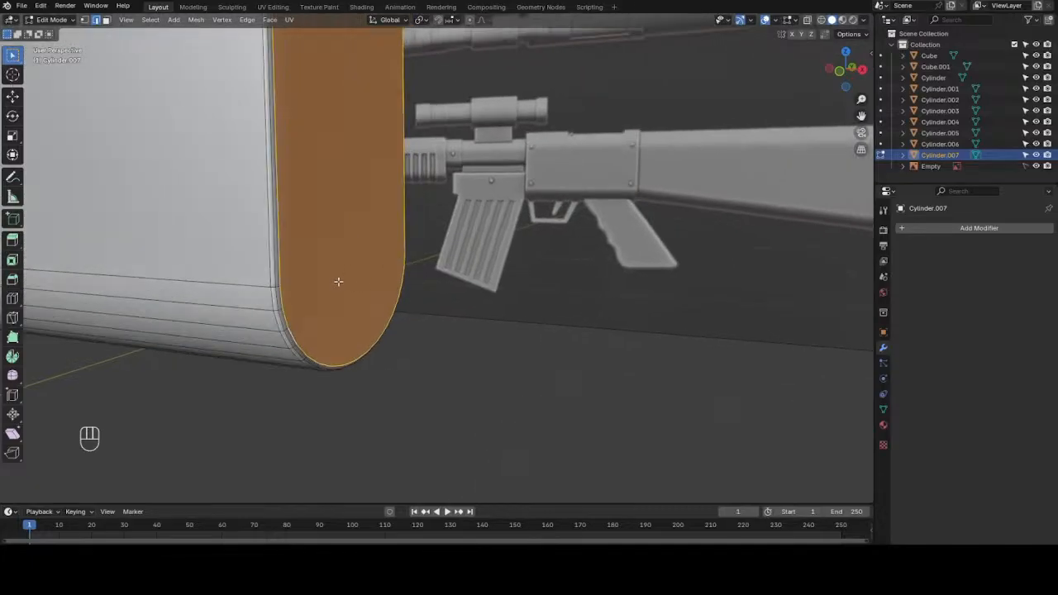
click(277, 300)
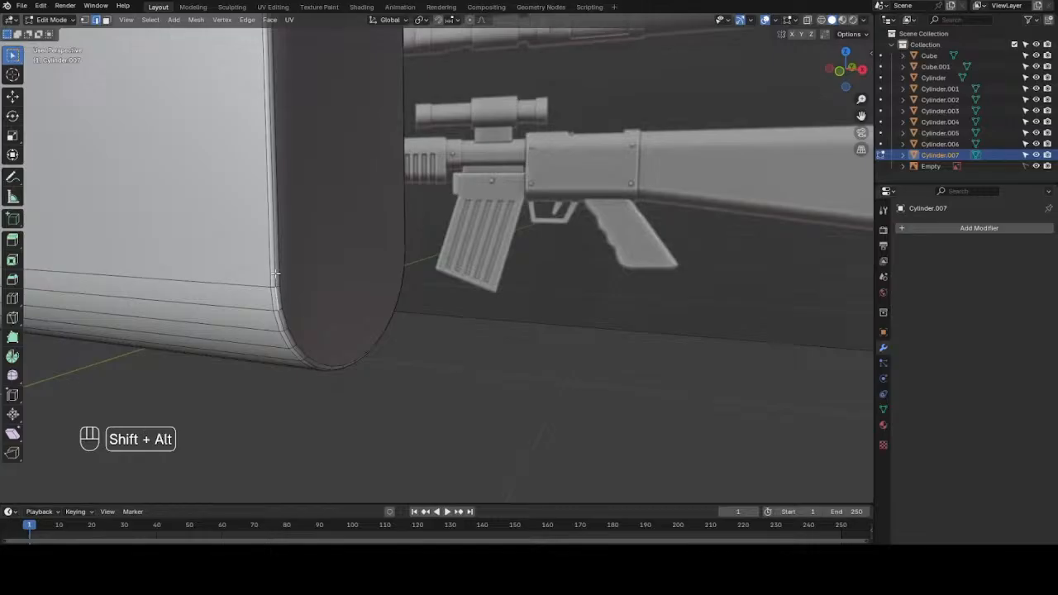
alt+shift+click(276, 273)
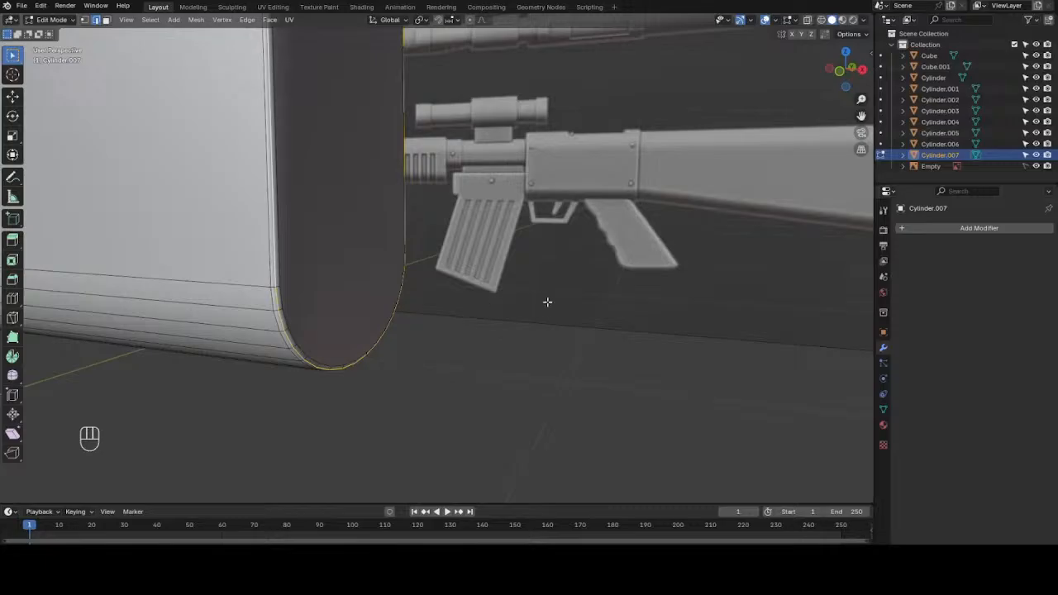
- Duplicate the selected rim loop in place and move the copy a short distance rearward along the global X axis
scroll(548, 301, down, 2)
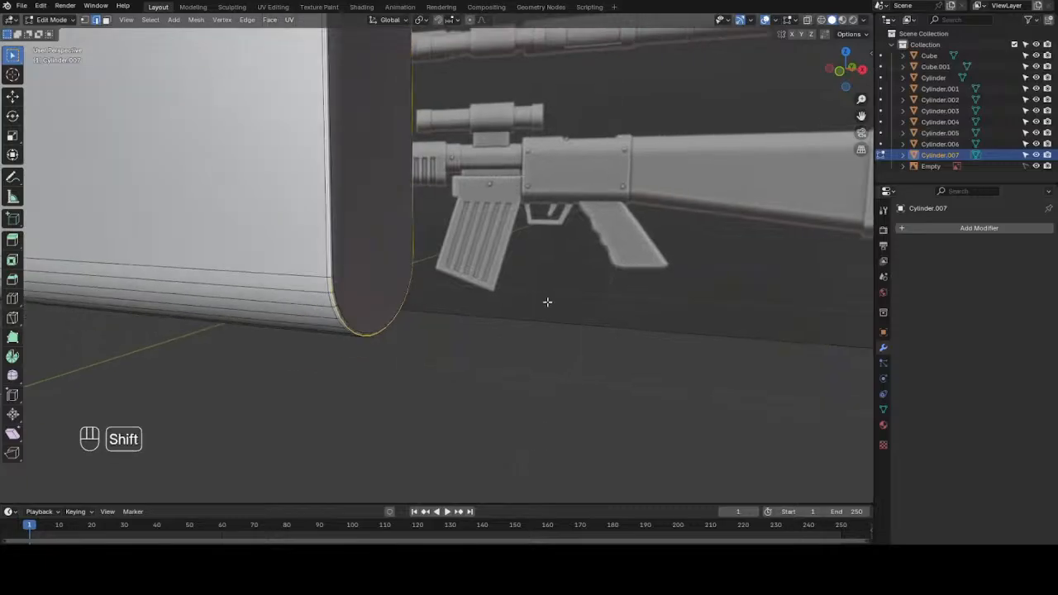
key(shift+d)
right_click(634, 282)
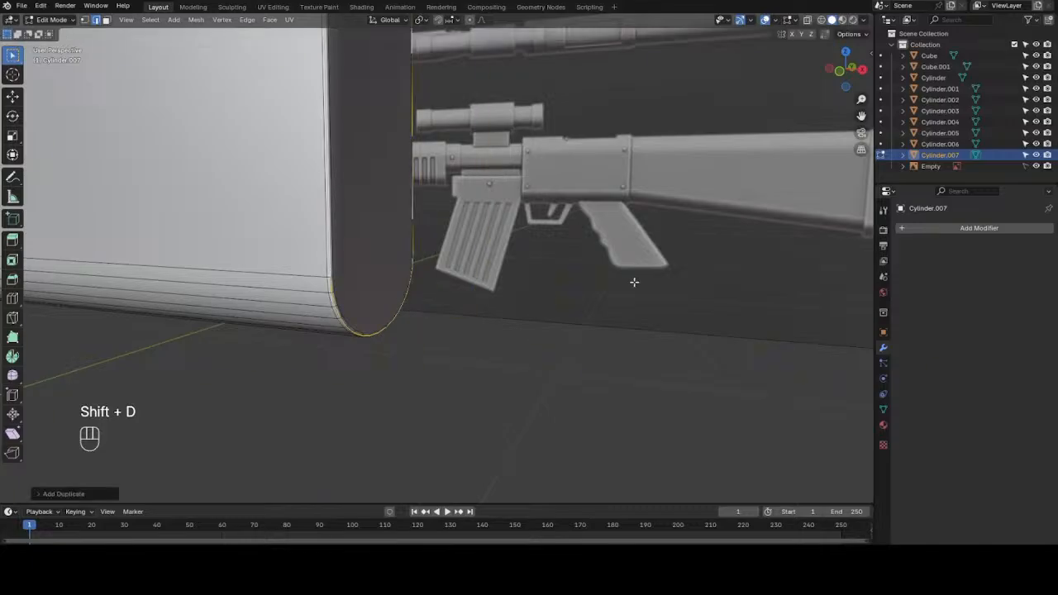
key(g)
key(x)
click(662, 292)
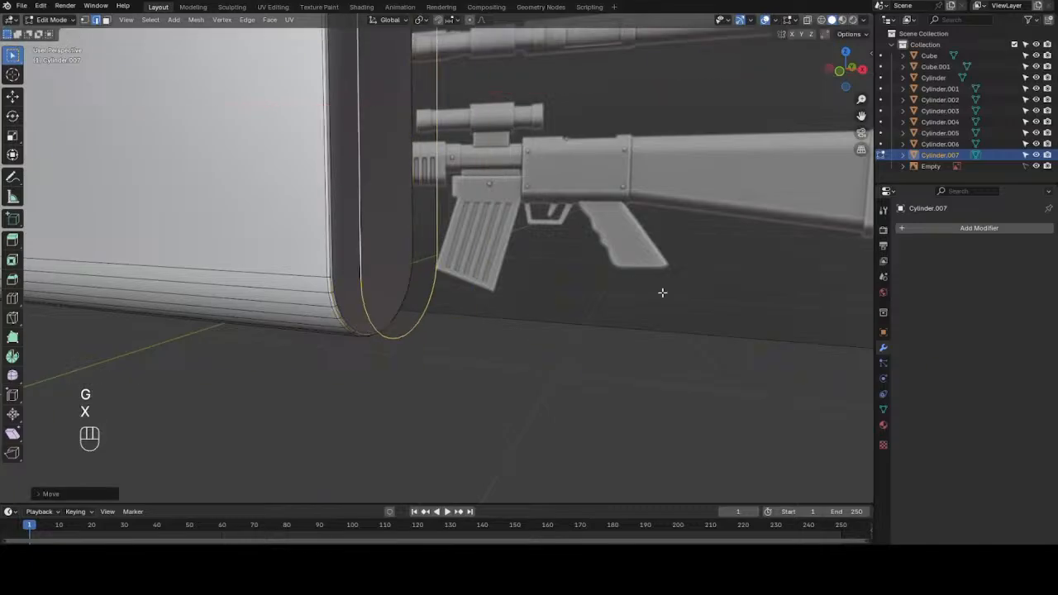
- Separate the duplicated rim loop from the receiver into its own object and leave Edit Mode
key(Tab)
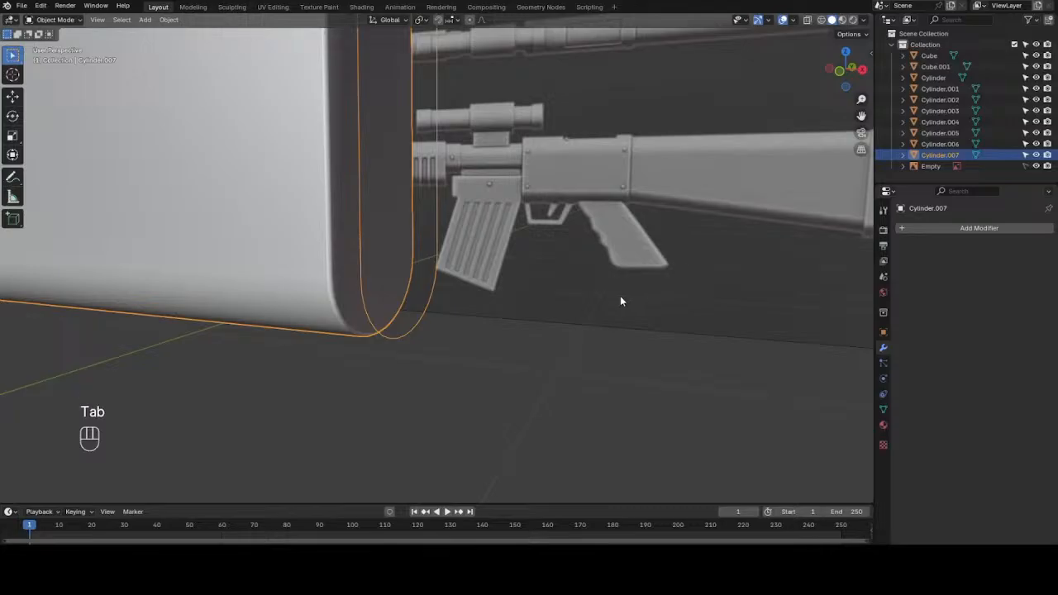
key(Tab)
key(p)
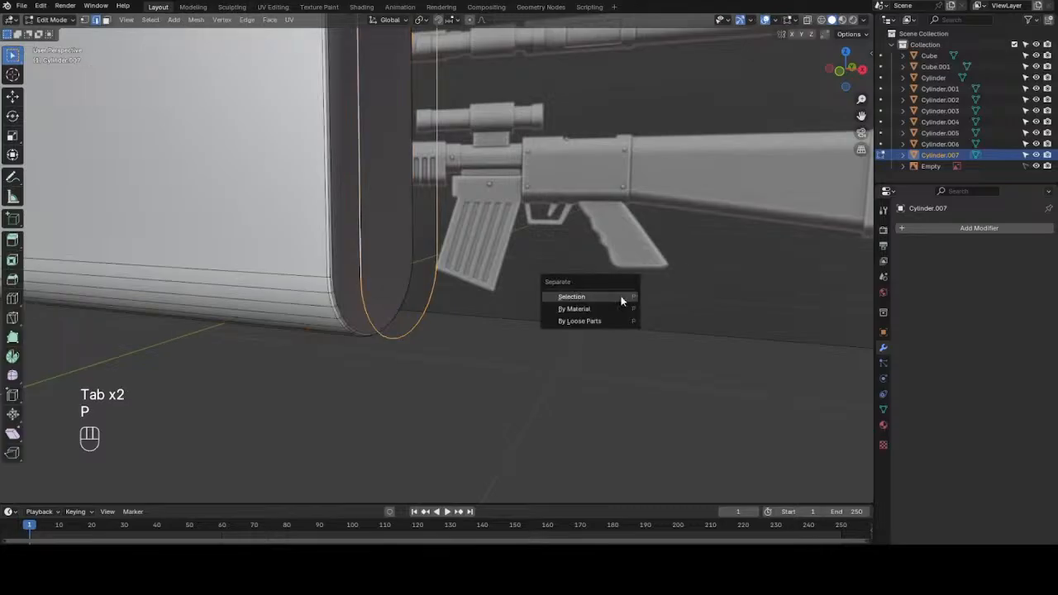
click(620, 297)
key(Tab)
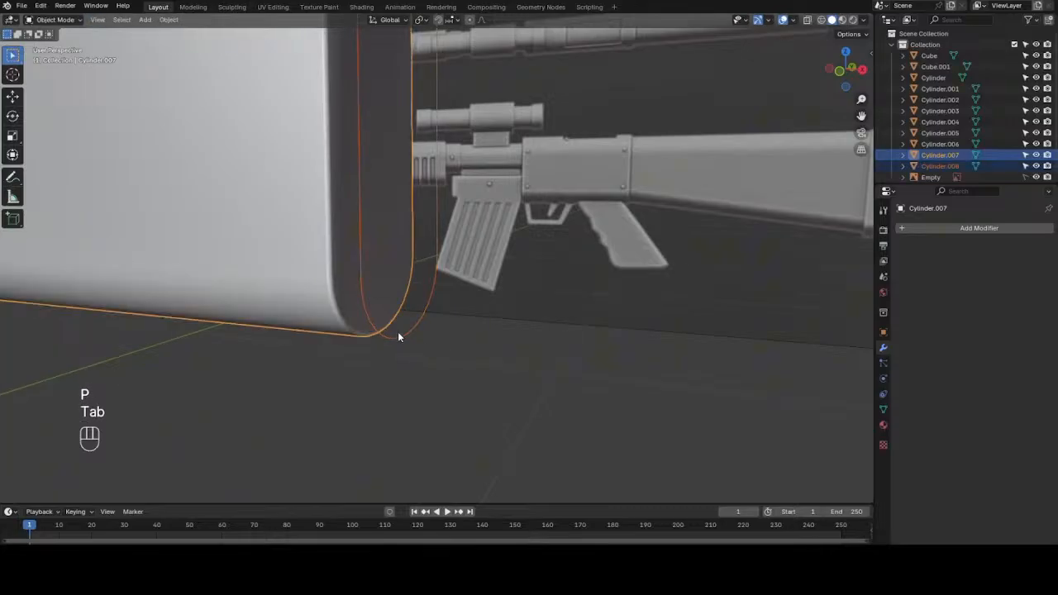
- Edit the separated loop object in front view and move its whole loop about -0.02 m along X into the receiver's rear end
click(393, 338)
key(Tab)
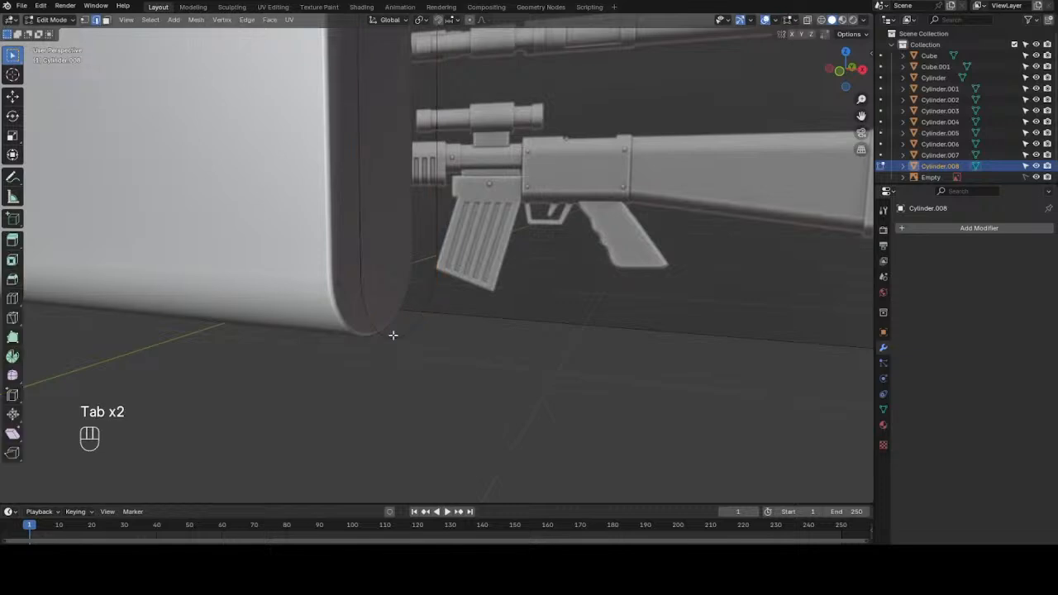
scroll(393, 336, down, 2)
key(KP_1)
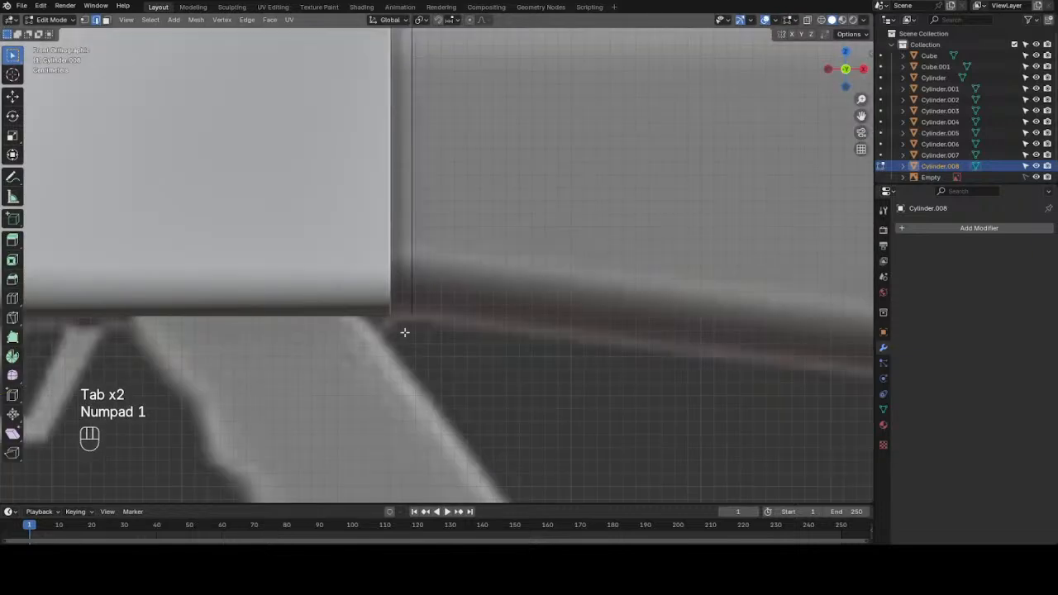
scroll(405, 330, down, 2)
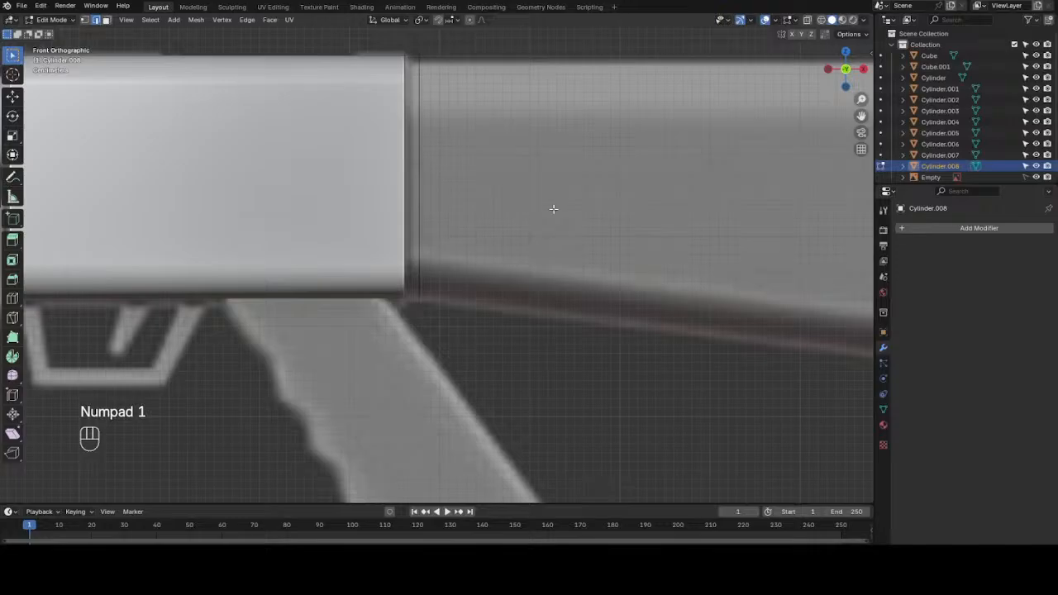
key(a)
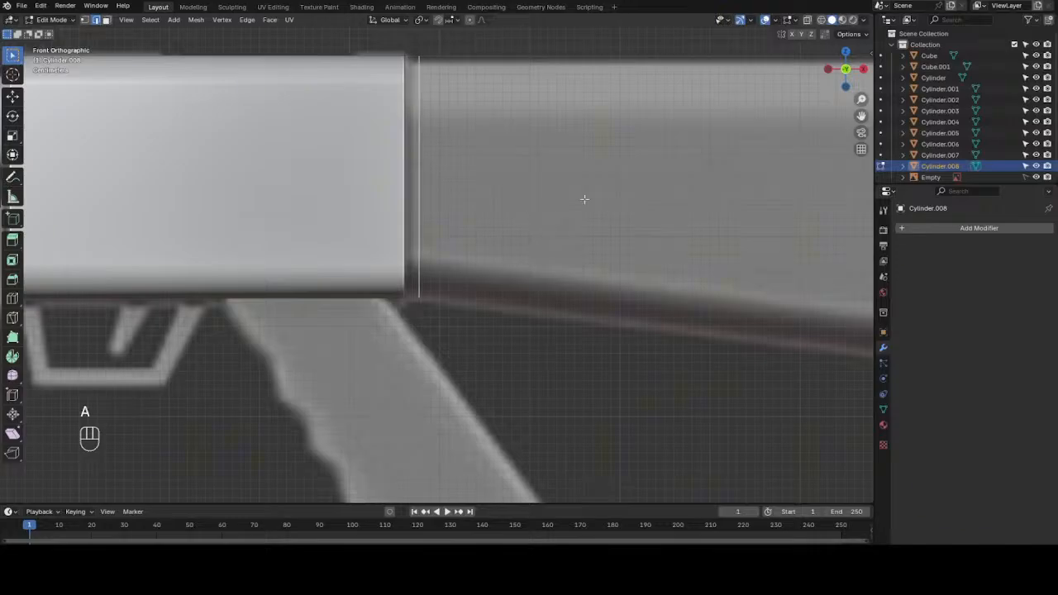
key(g)
key(x)
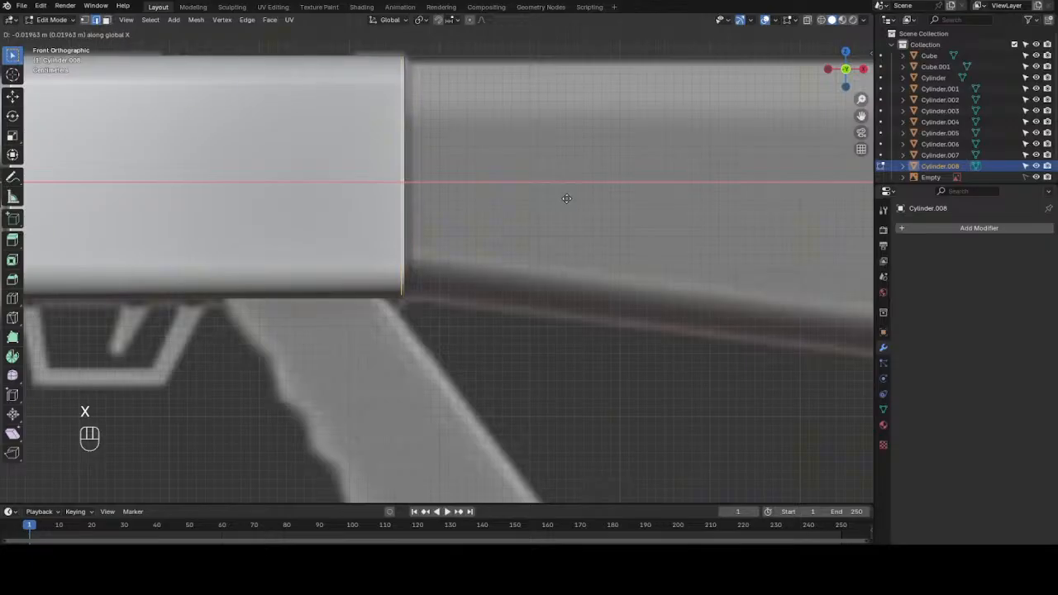
click(562, 198)
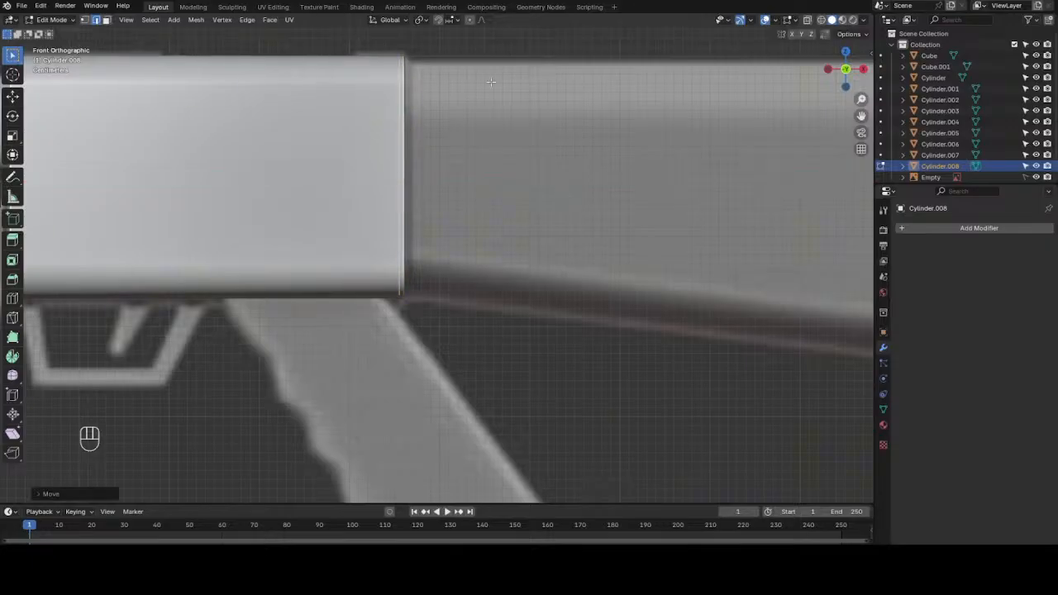
- Switch to wireframe shading and scale the loop down uniformly to about 0.94
key(z)
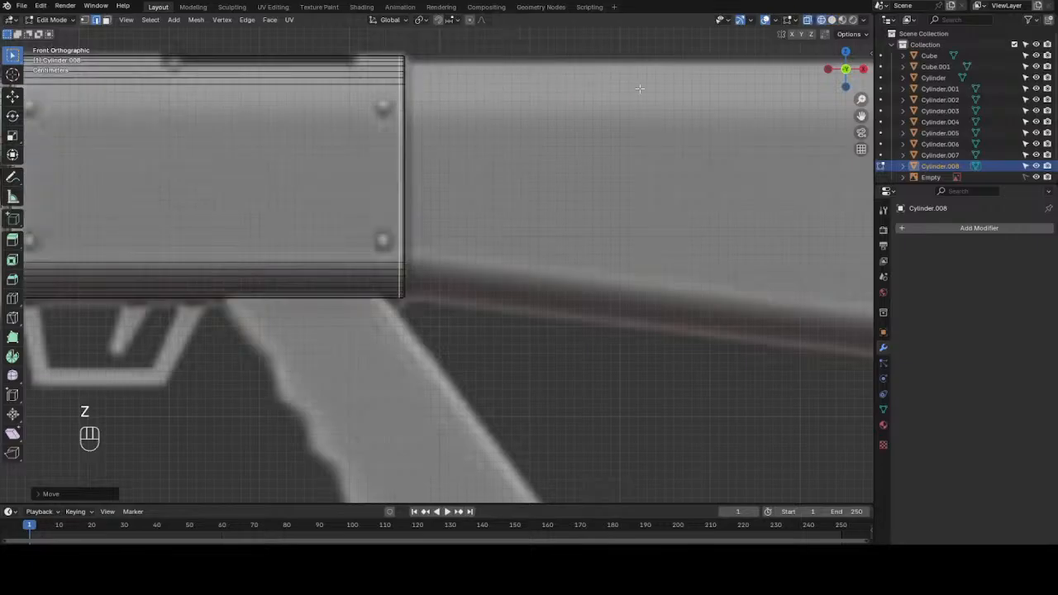
key(s)
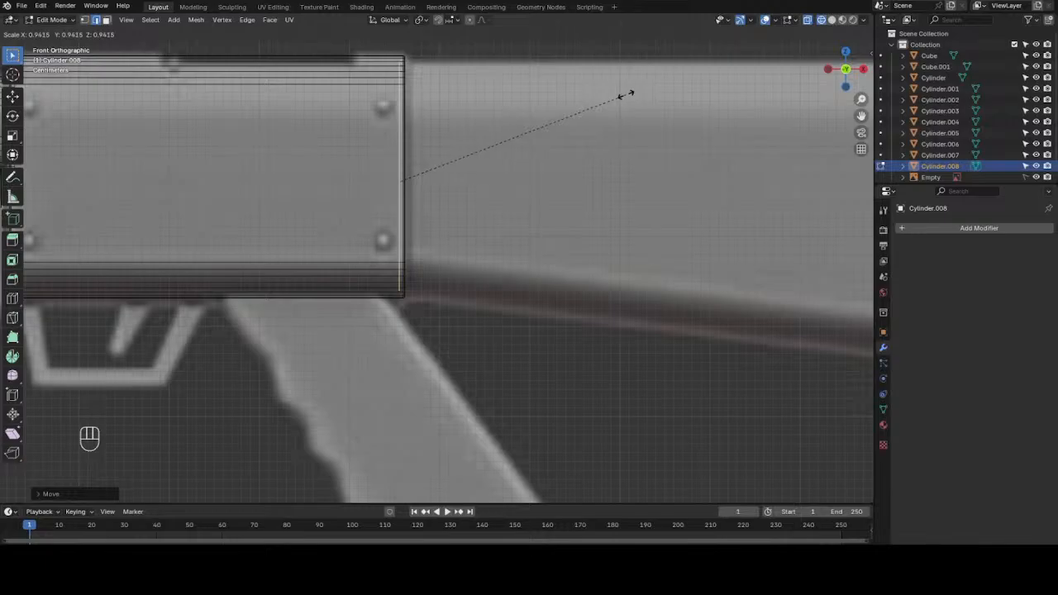
click(626, 95)
- Extrude the loop about 0.815 m along X to form the stock, reaching the butt plate in the reference
scroll(626, 98, down, 2)
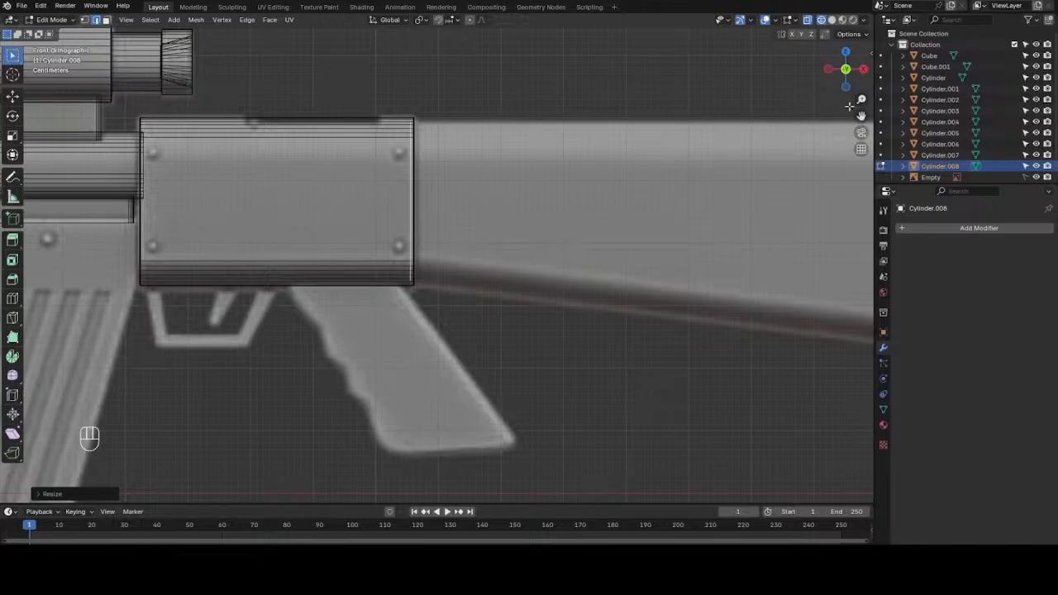
drag(861, 115, 746, 77)
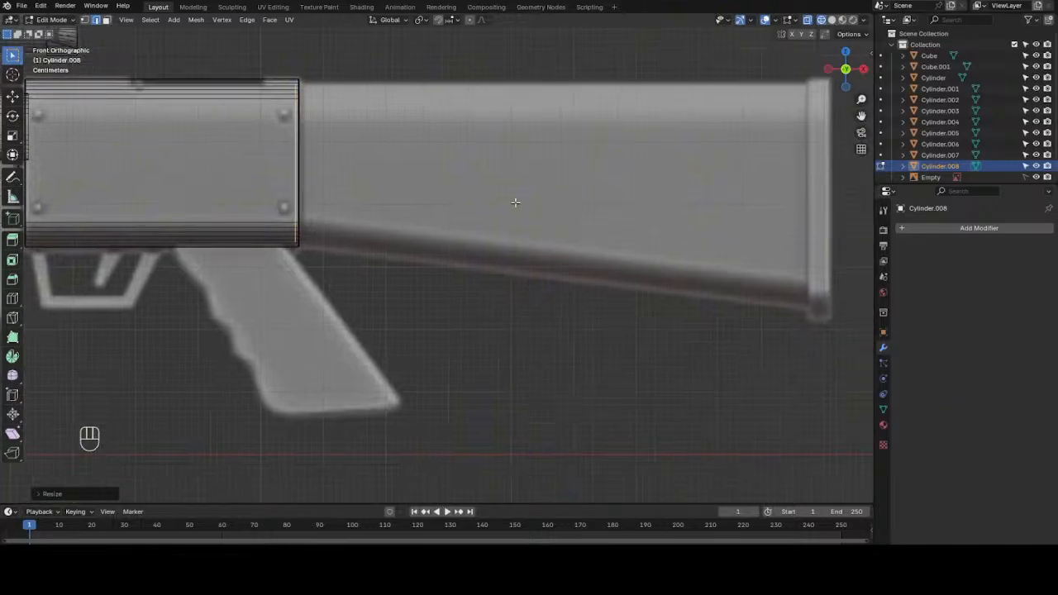
key(e)
key(x)
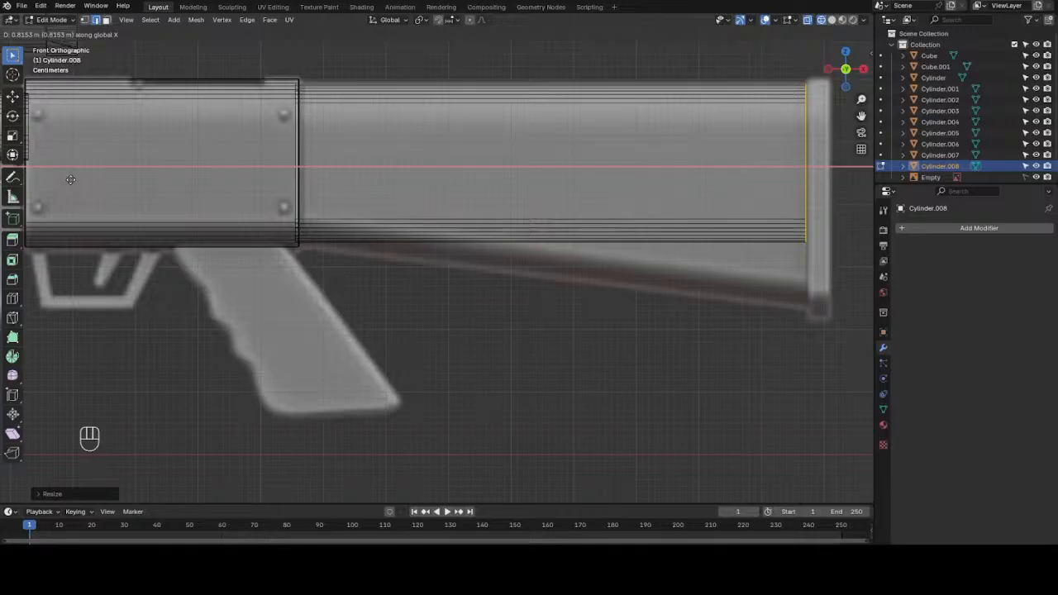
click(70, 179)
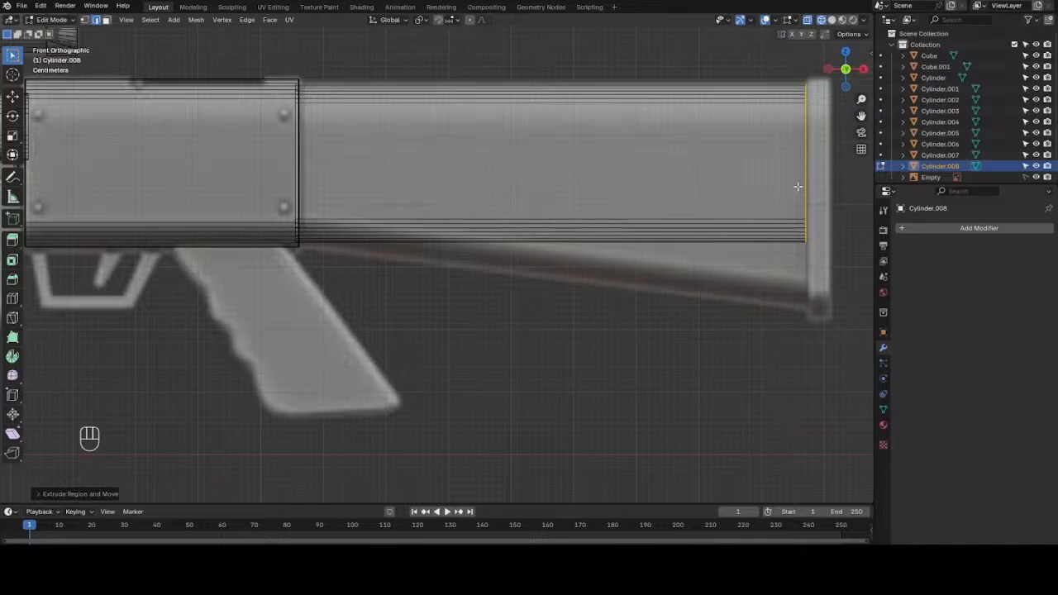
- Extrude the stock's rear loop slightly outward by scaling, and extrude it about 0.035 m along X to form the butt plate
key(e)
key(s)
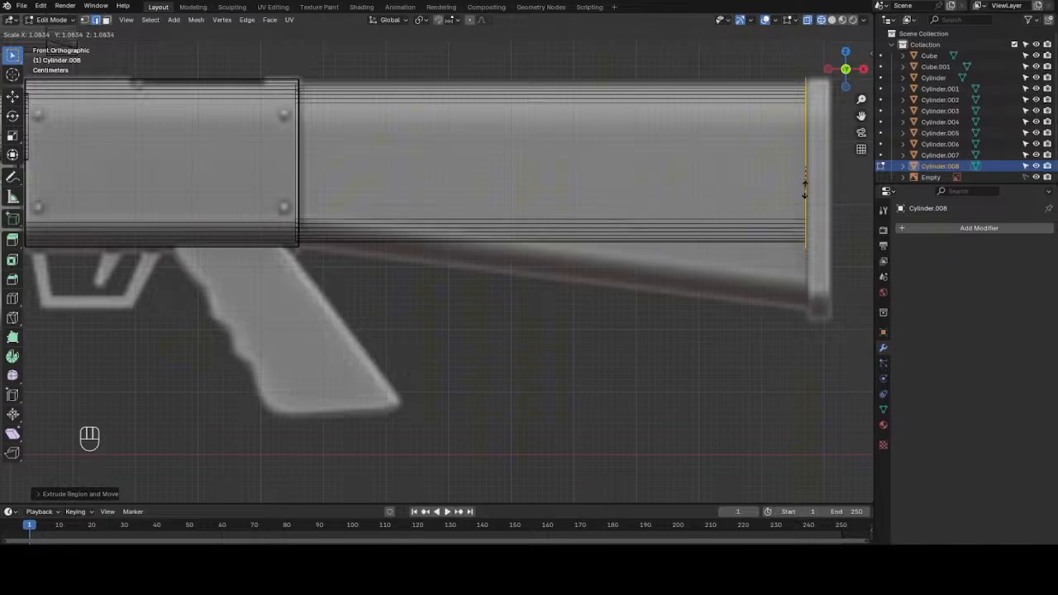
click(805, 190)
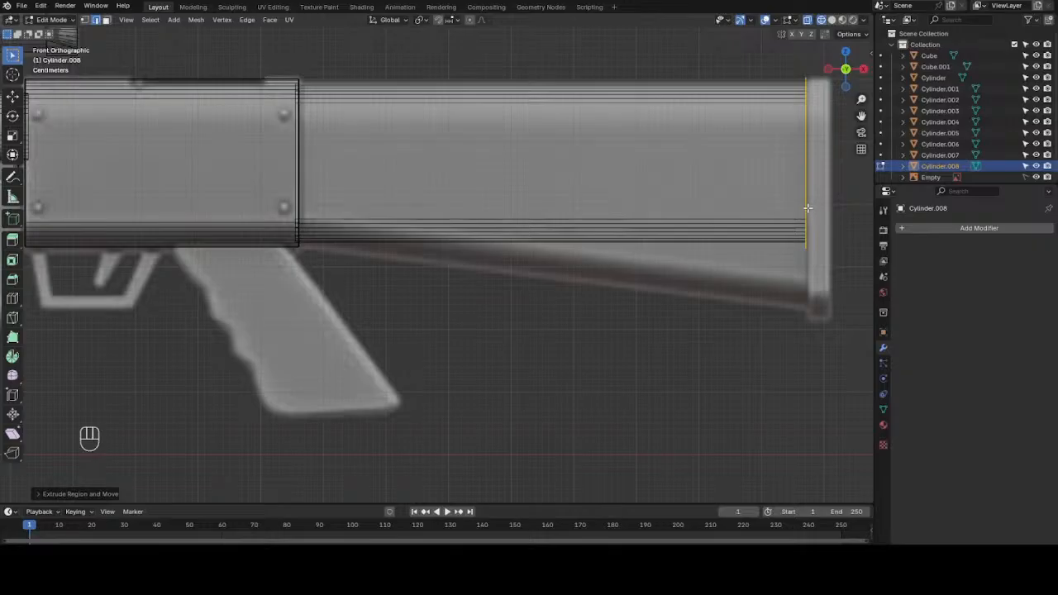
key(e)
key(x)
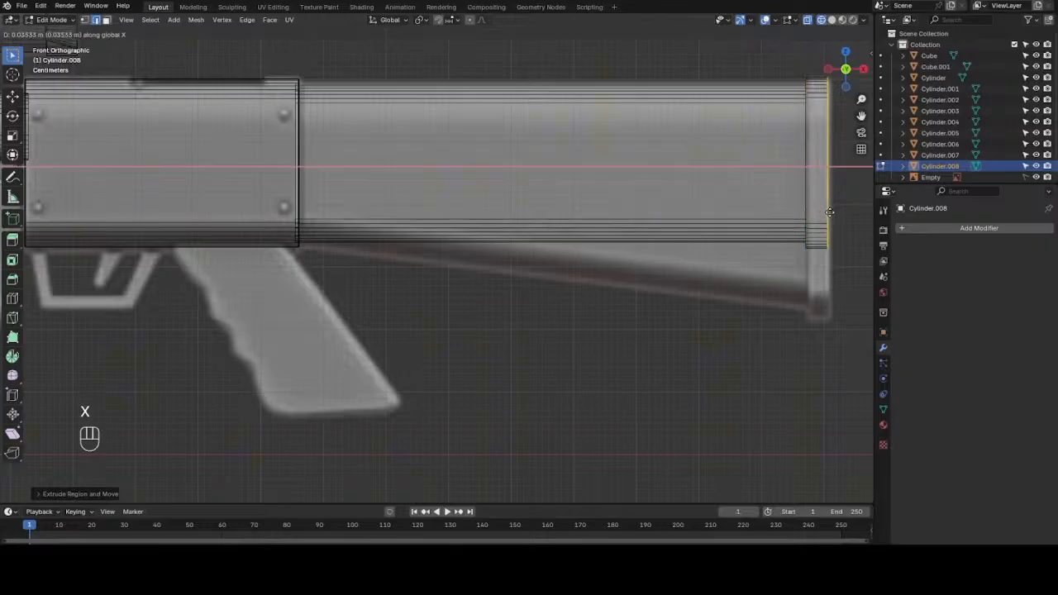
click(830, 213)
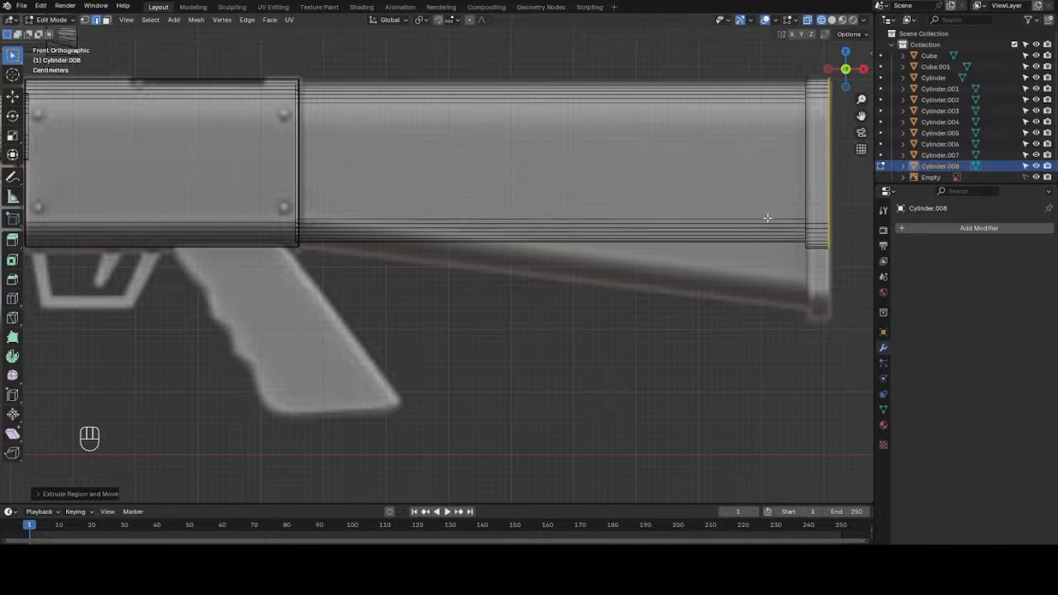
- Select the lower vertices at the stock's rear end and move them about 0.12 m down along Z to match the reference taper
key(1)
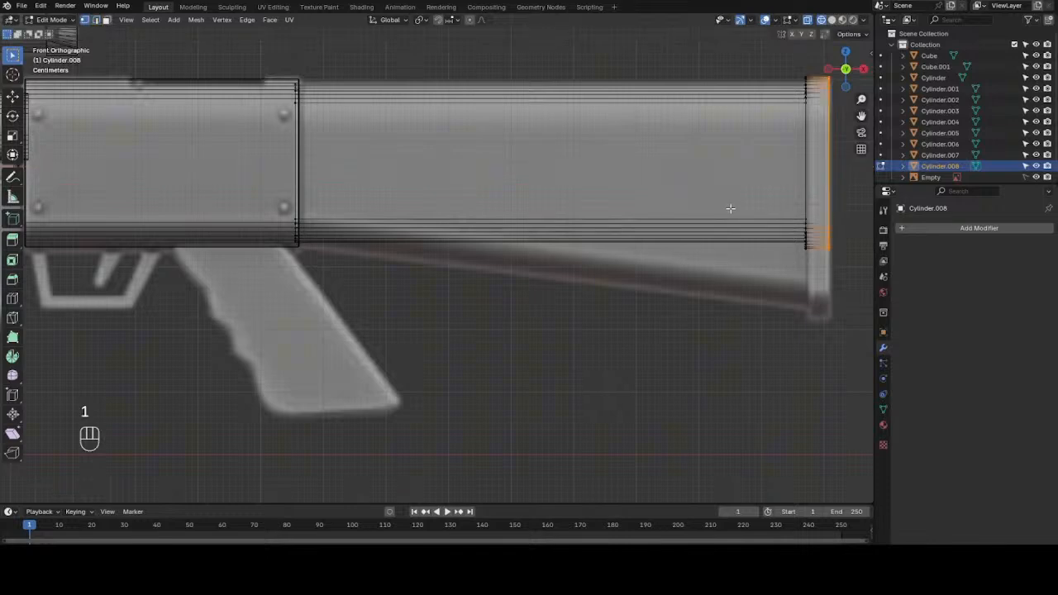
drag(756, 187, 844, 288)
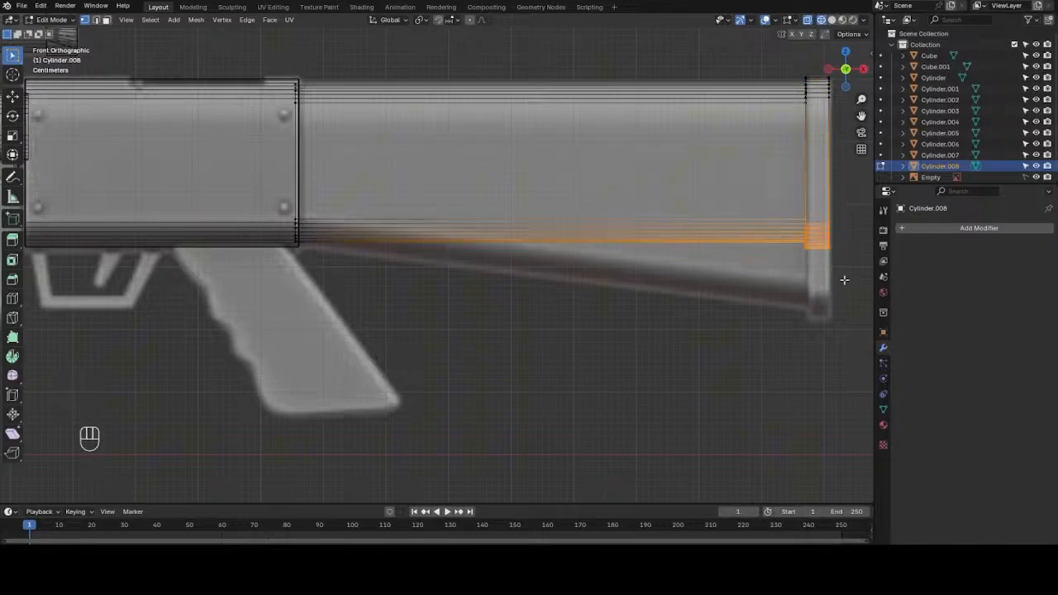
key(g)
key(z)
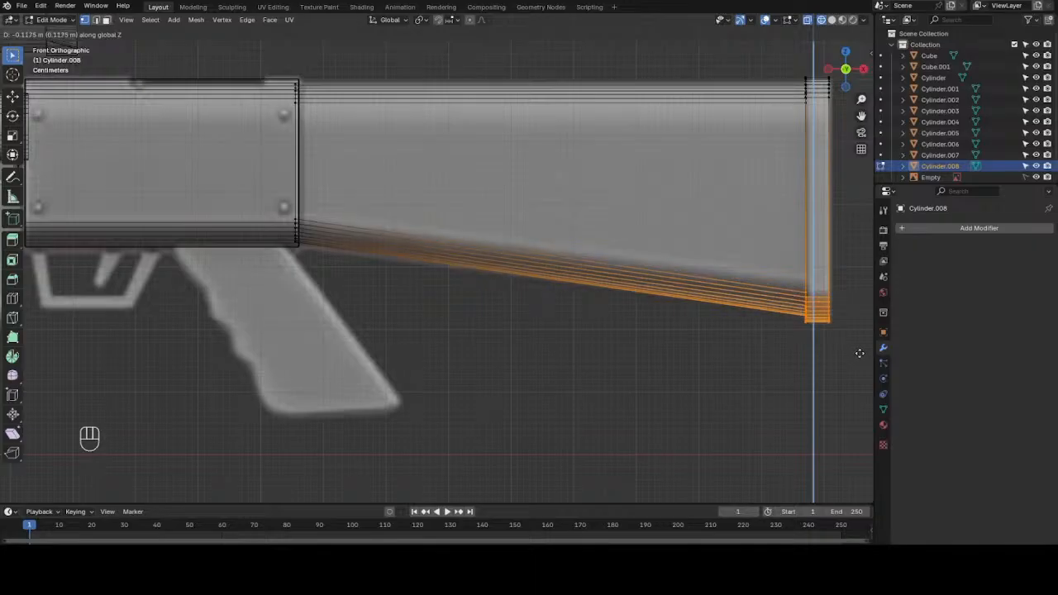
click(860, 353)
- Select the butt plate's rear loop of vertices and move it about 0.003 m outward along X to match the reference
drag(860, 121, 701, 182)
scroll(701, 182, up, 1)
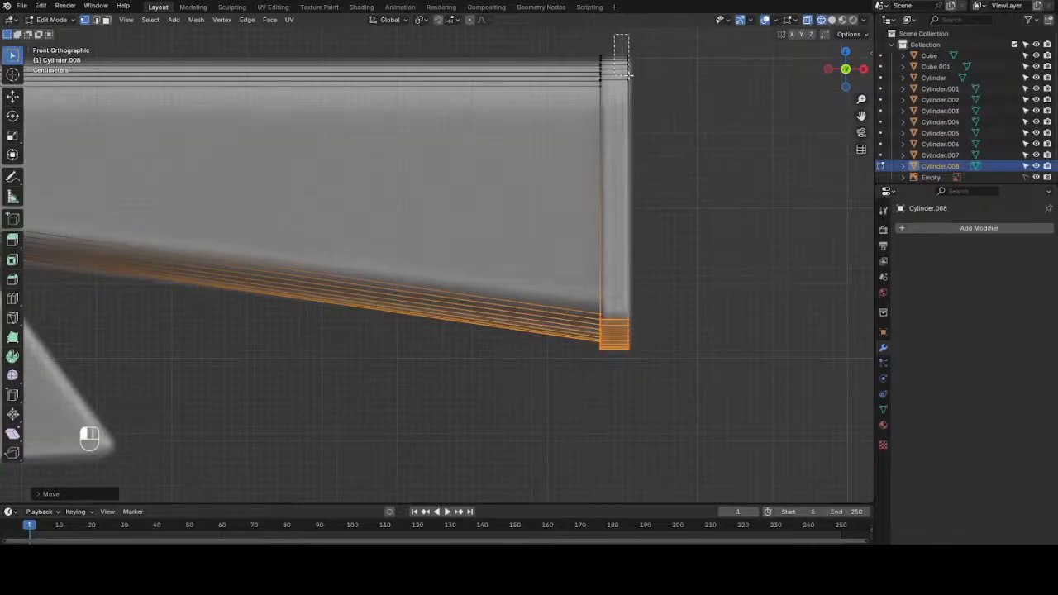
drag(628, 74, 683, 384)
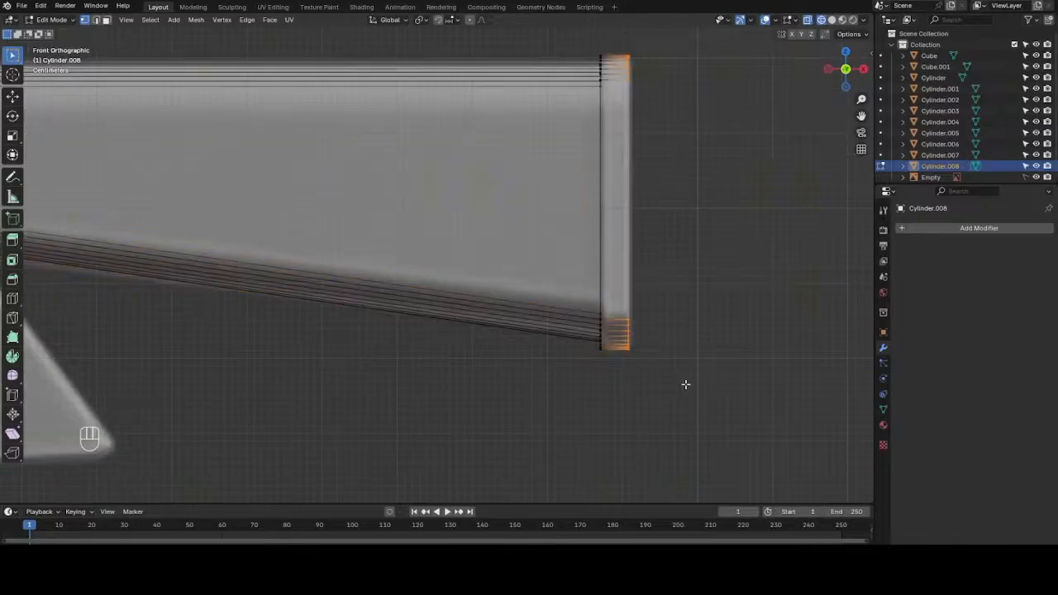
key(g)
key(x)
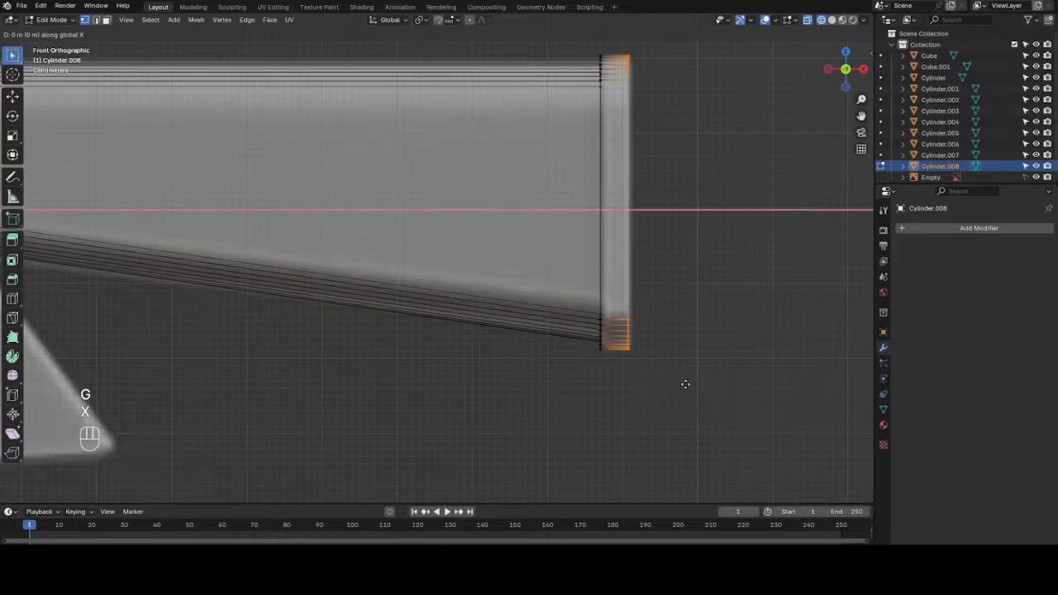
click(685, 384)
key(g)
key(x)
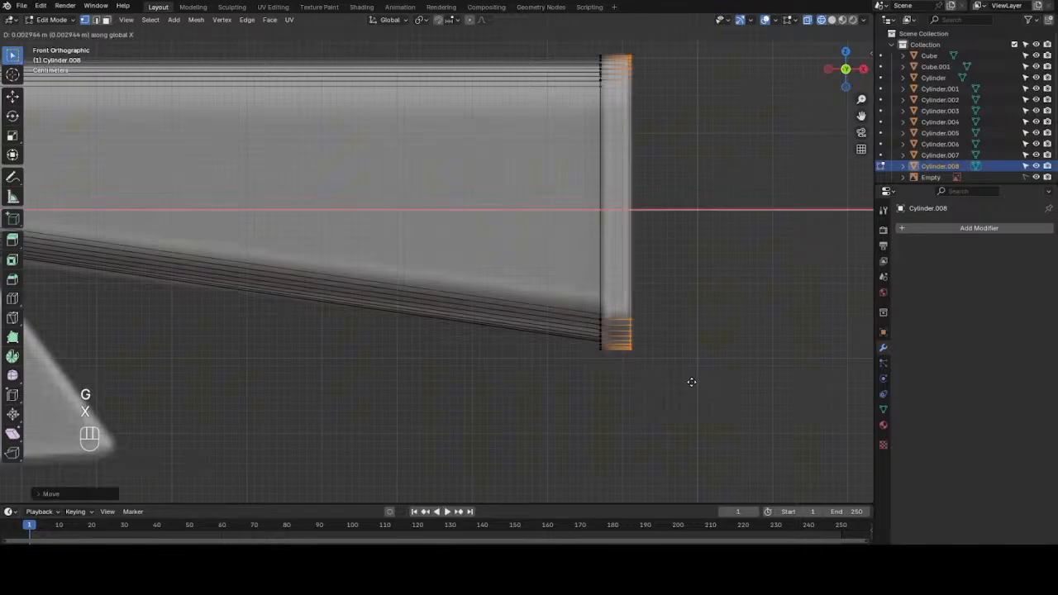
click(691, 382)
scroll(691, 378, down, 2)
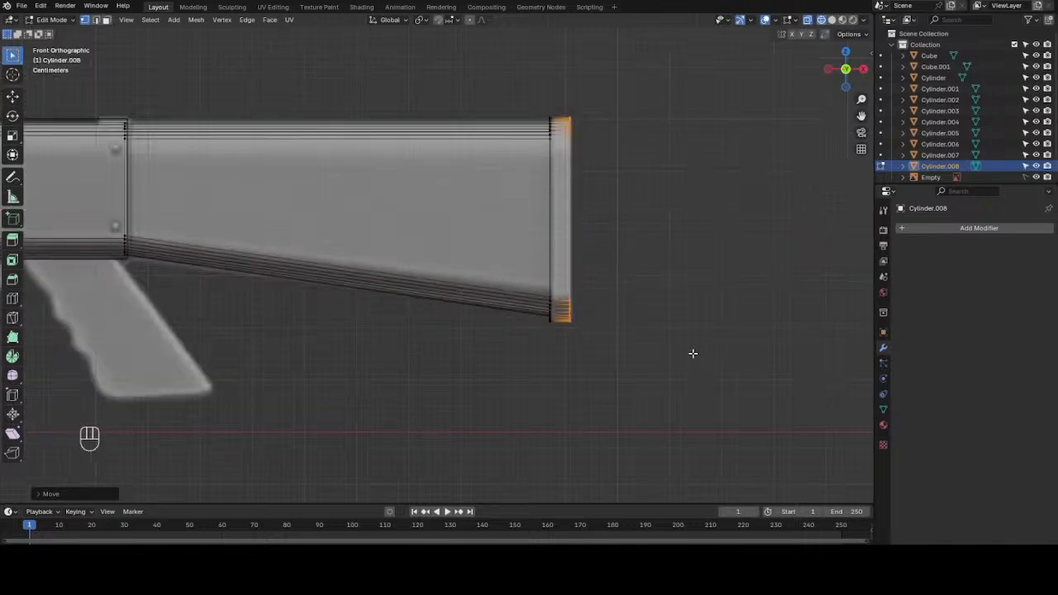
- Switch to solid shading and fill the butt plate's open rear loop with a face
drag(845, 70, 824, 76)
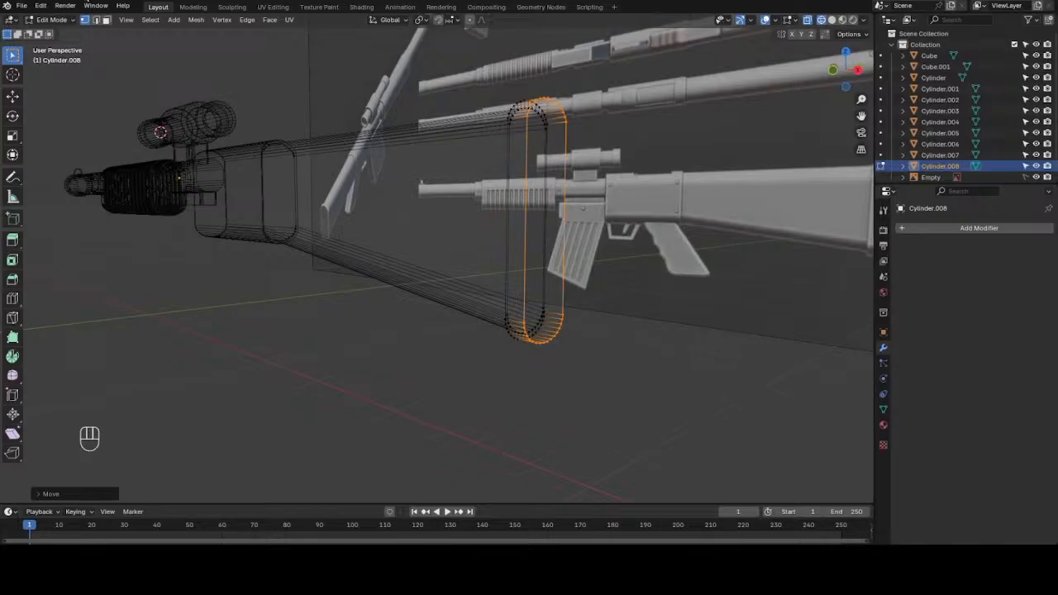
click(832, 19)
scroll(637, 171, up, 2)
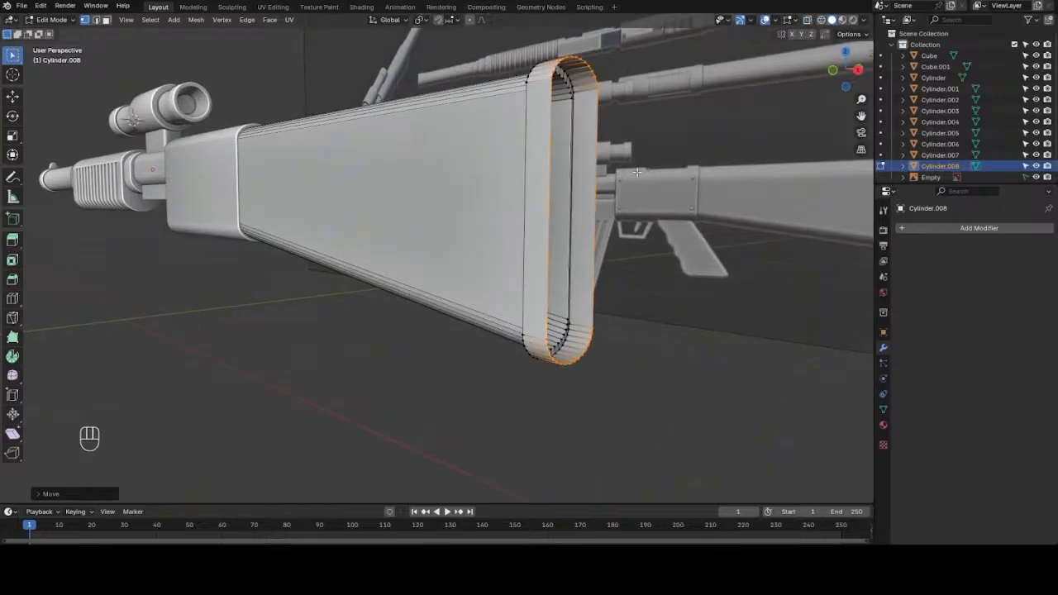
key(f)
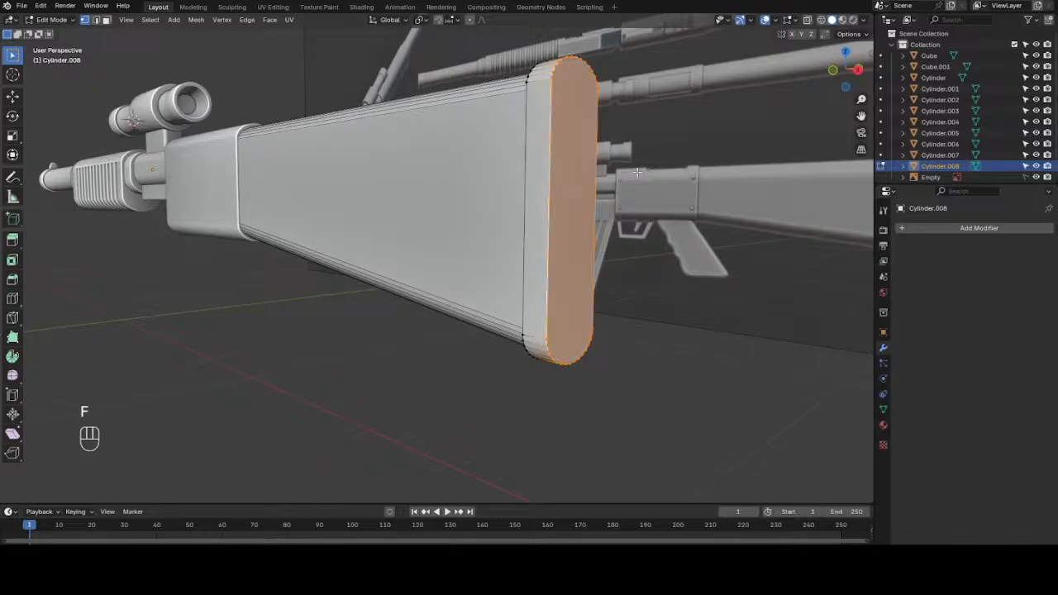
- Select the butt plate's rear and front edge loops plus the adjoining stock loop, and bevel them about 0.0017 m with 2 segments
key(2)
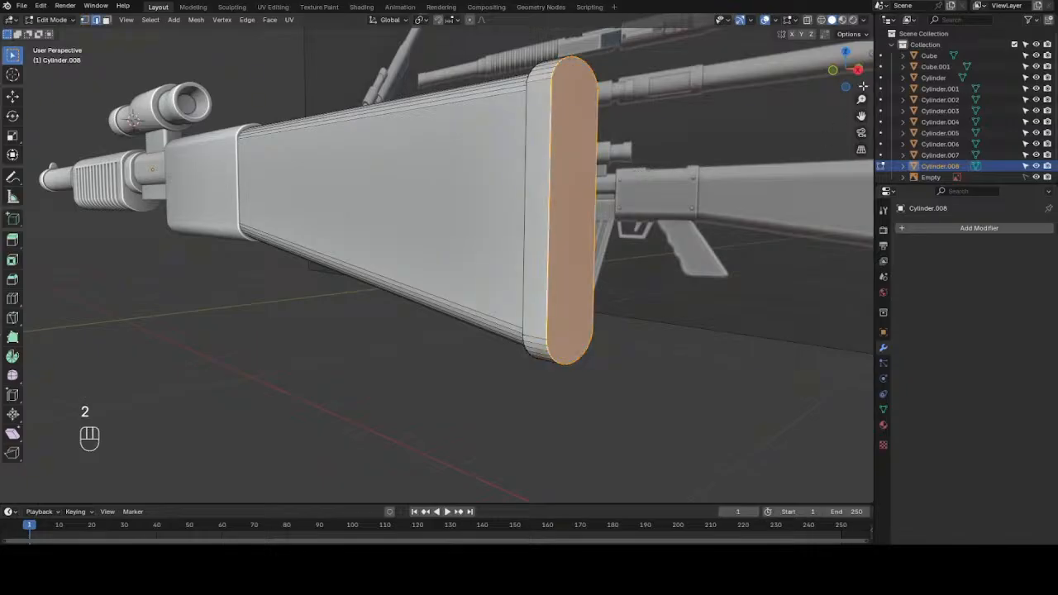
drag(847, 85, 942, 76)
scroll(695, 176, up, 3)
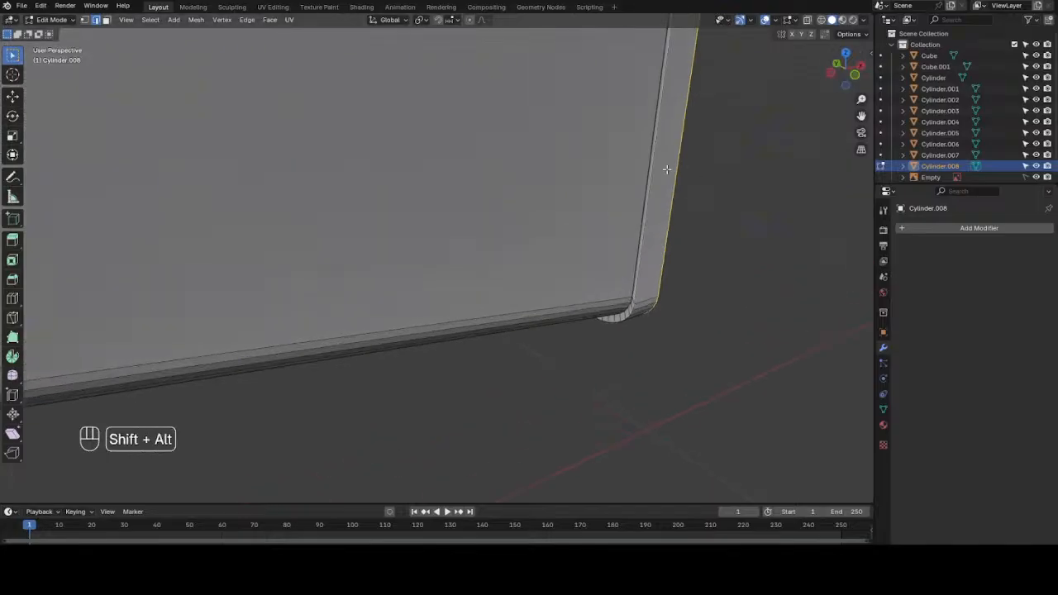
alt+shift+click(652, 162)
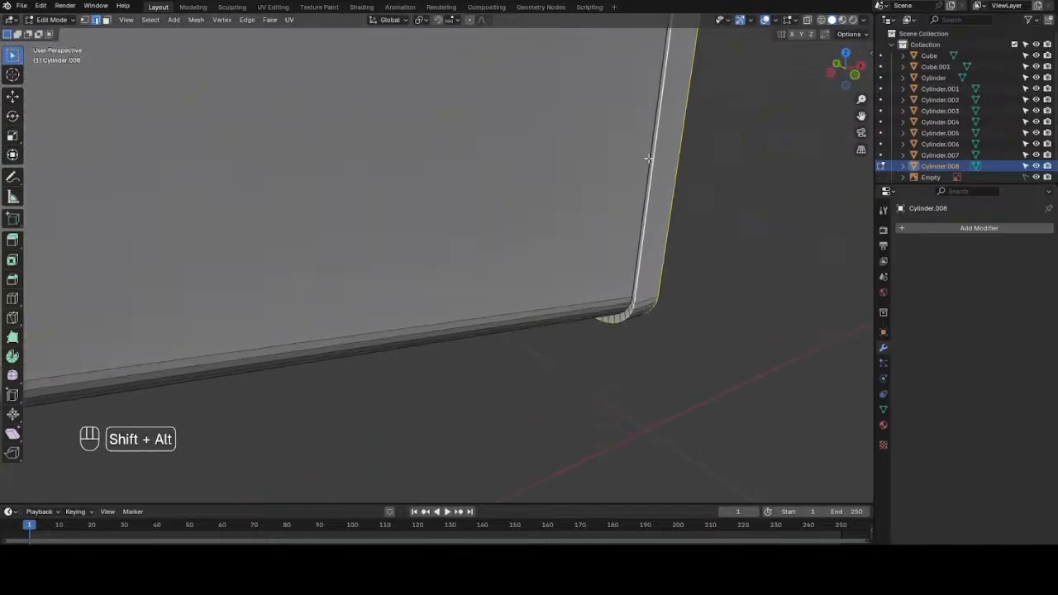
alt+shift+click(652, 162)
scroll(724, 160, down, 5)
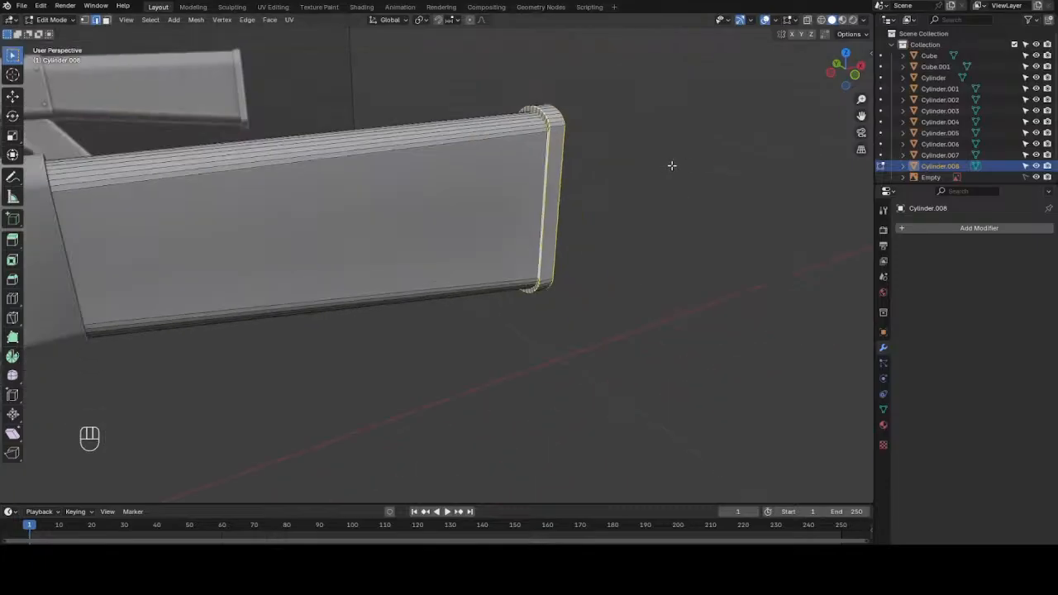
key(ctrl+b)
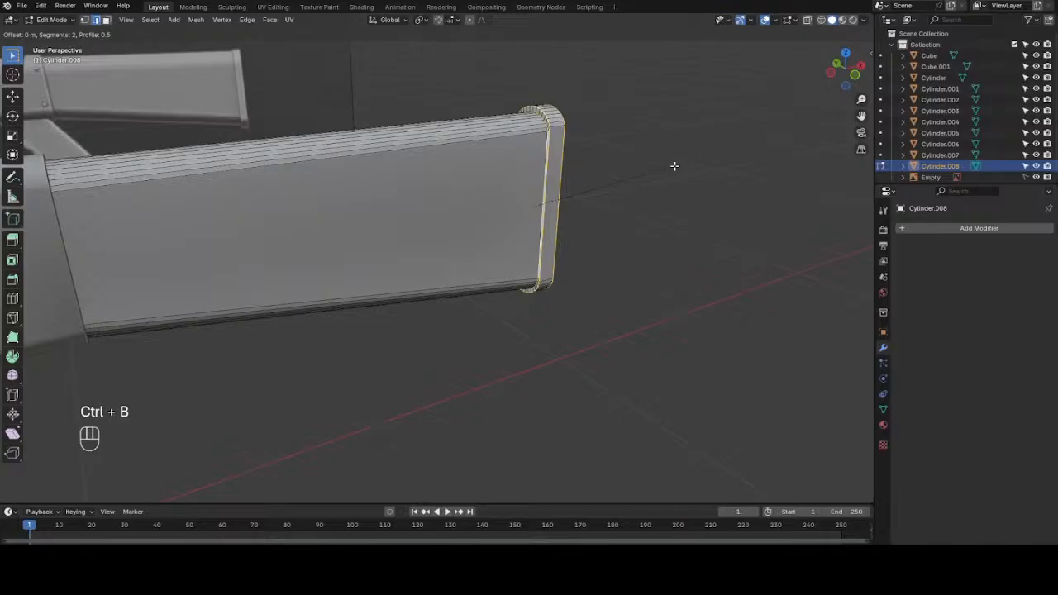
click(678, 168)
scroll(678, 168, up, 5)
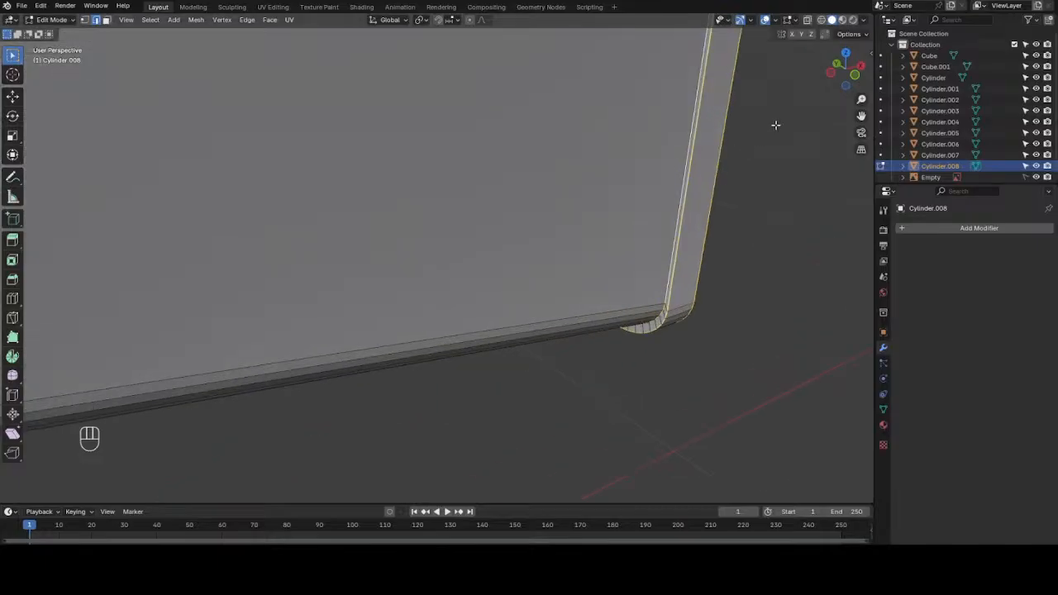
drag(860, 117, 794, 119)
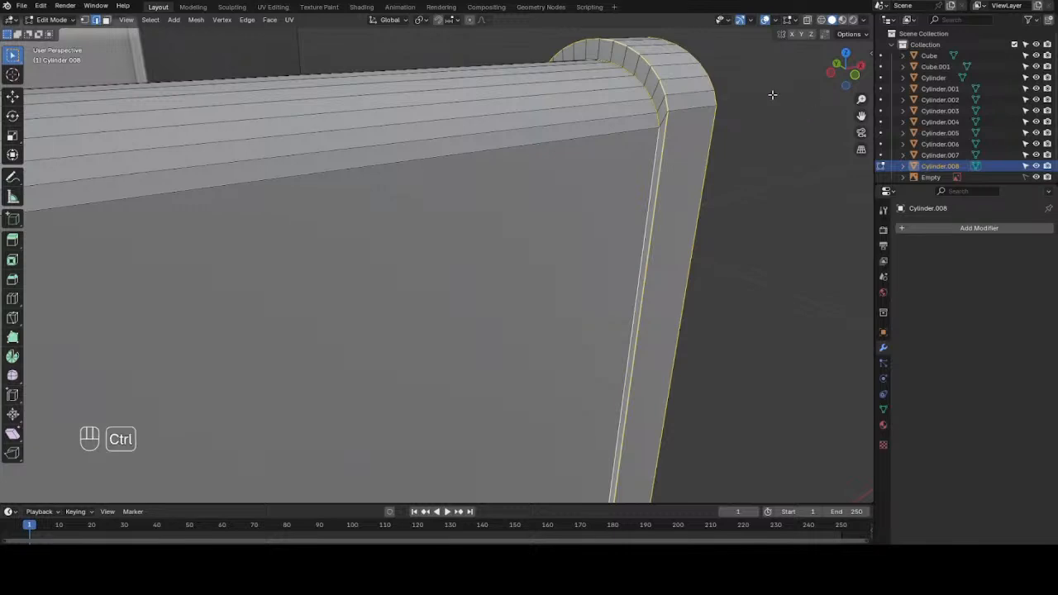
key(ctrl+b)
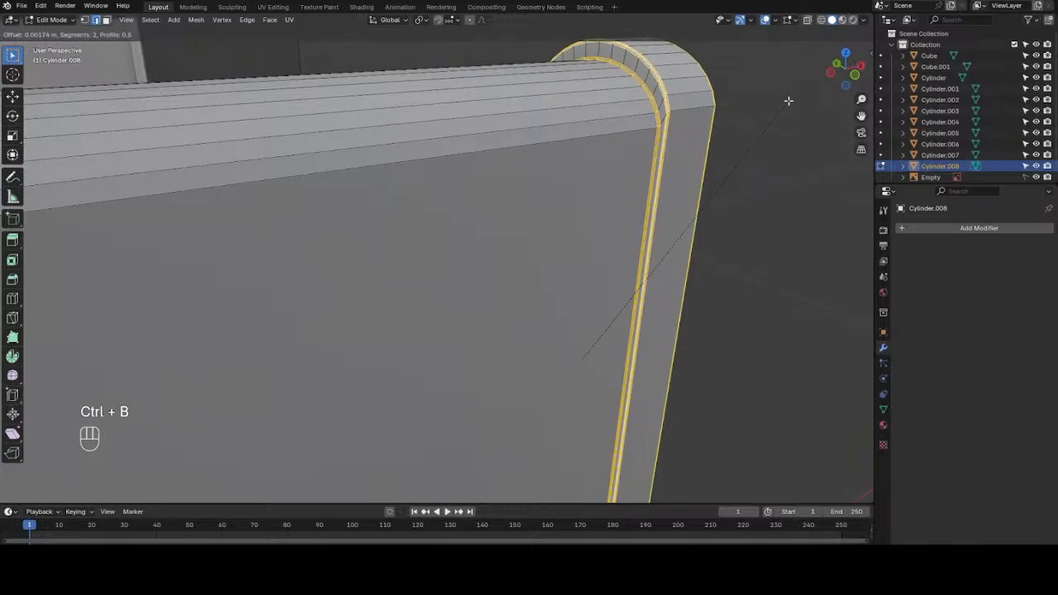
click(789, 100)
click(793, 151)
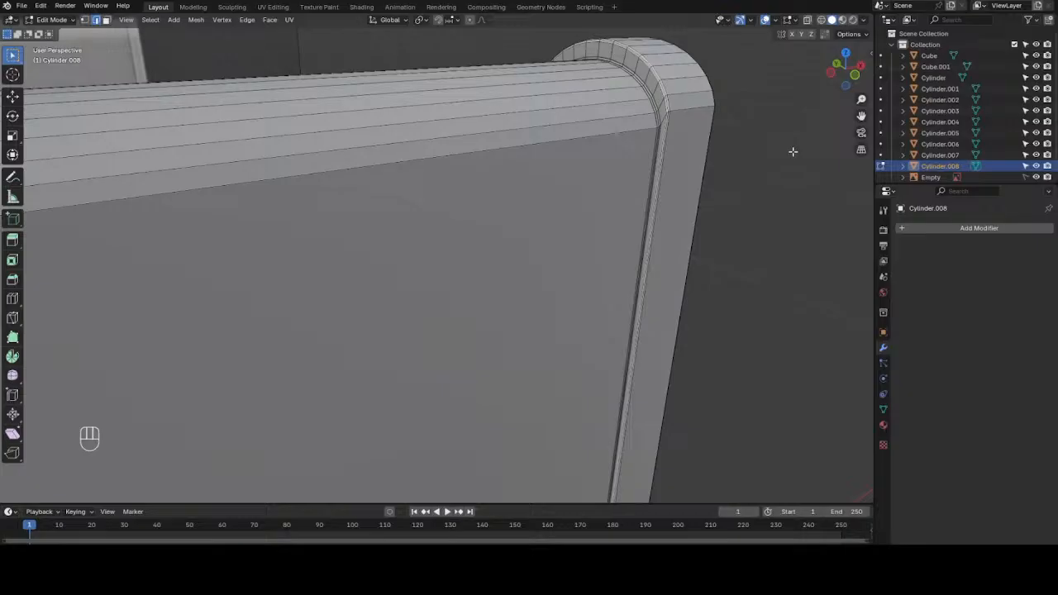
- Return to Object Mode and apply smooth shading to the stock
key(Tab)
right_click(579, 142)
click(577, 142)
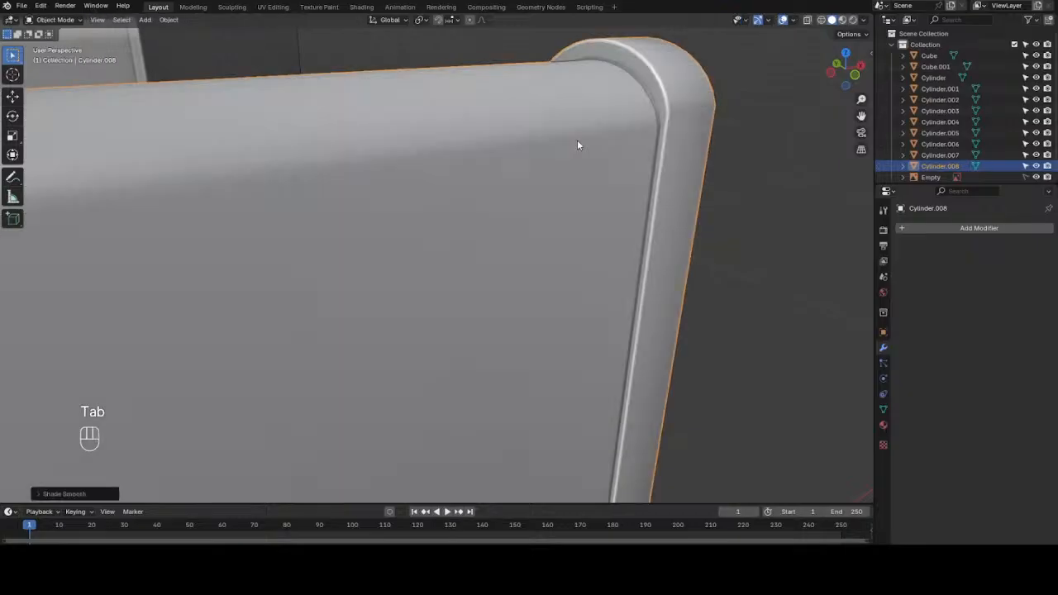
scroll(579, 142, down, 4)
drag(865, 68, 777, 128)
scroll(776, 128, down, 3)
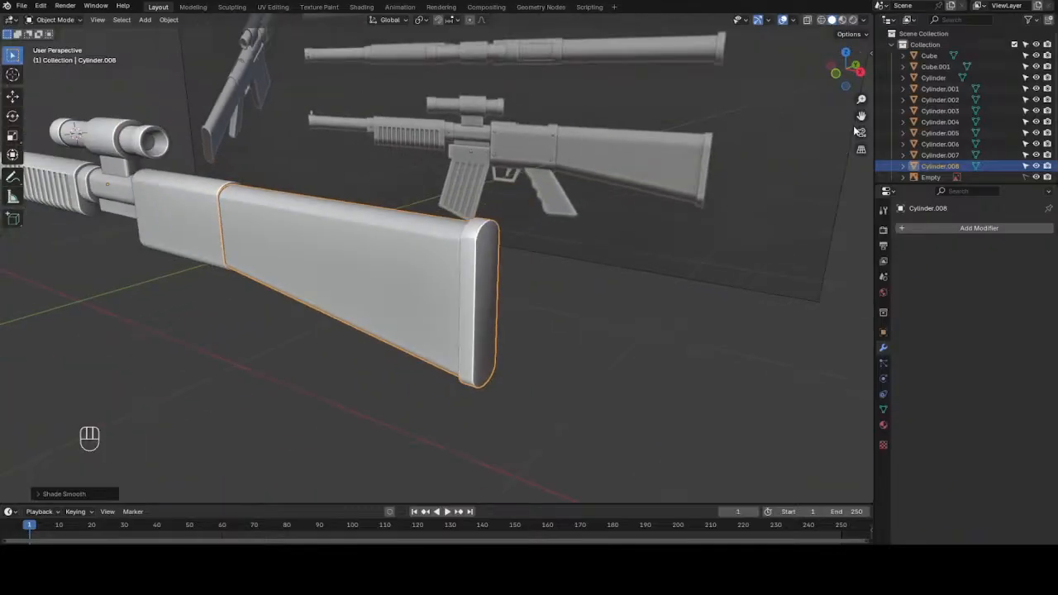
- Inspect the joint between stock and receiver, isolate the stock in local view to check its front end, and restore the full scene
drag(861, 117, 1012, 112)
scroll(545, 250, up, 4)
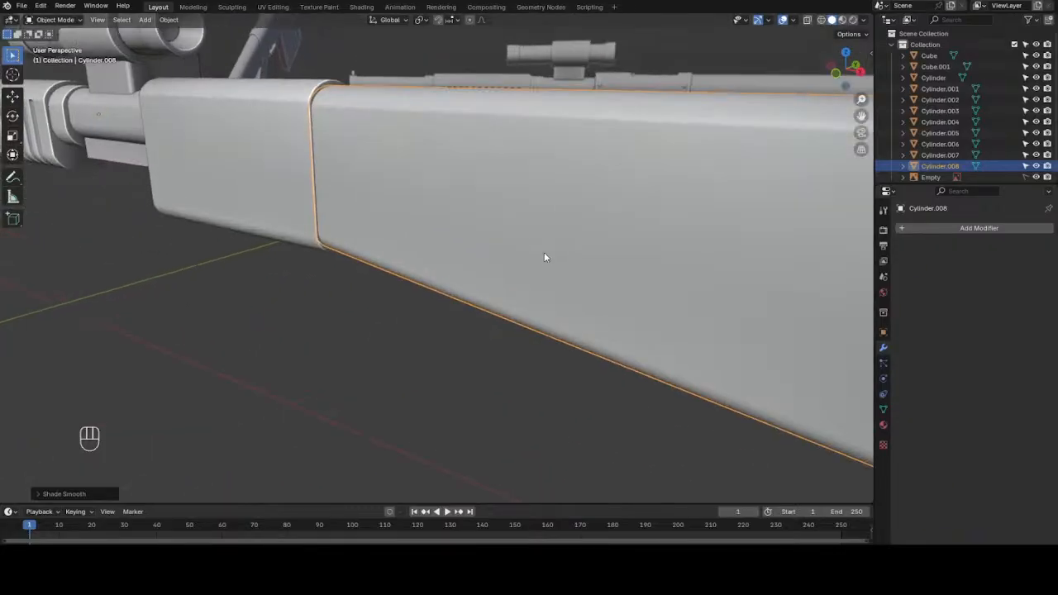
click(355, 319)
click(418, 216)
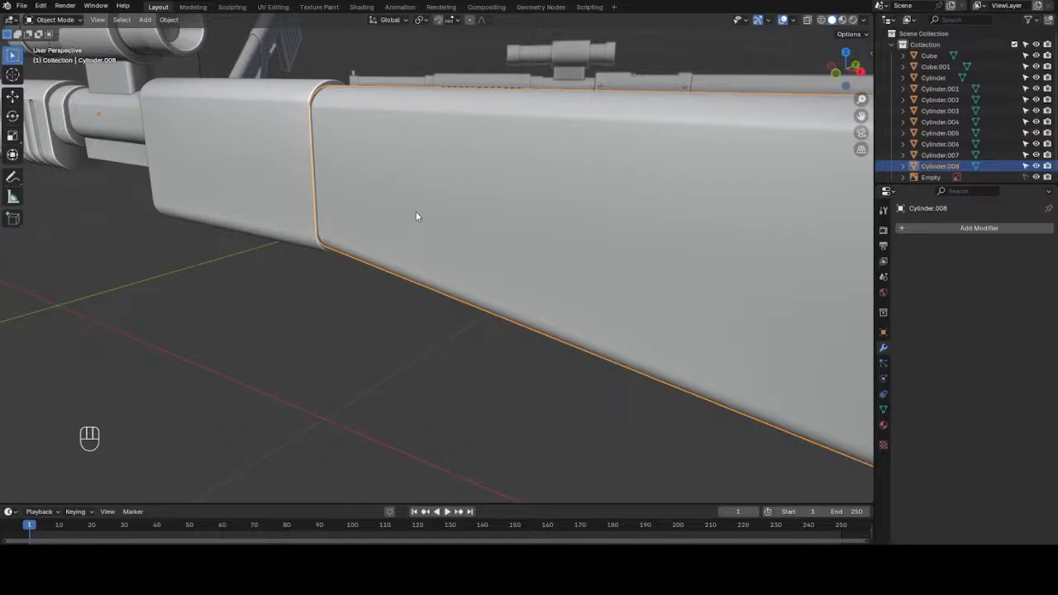
key(slash)
mouse_move(844, 71)
mouse_down()
mouse_move(889, 73)
mouse_move(840, 76)
mouse_up()
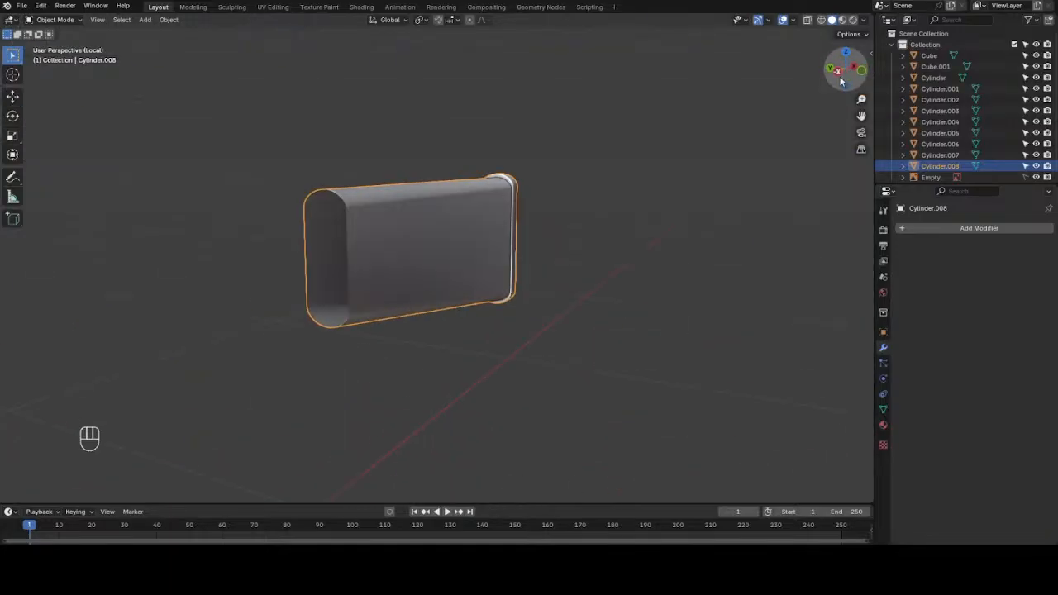
key(slash)
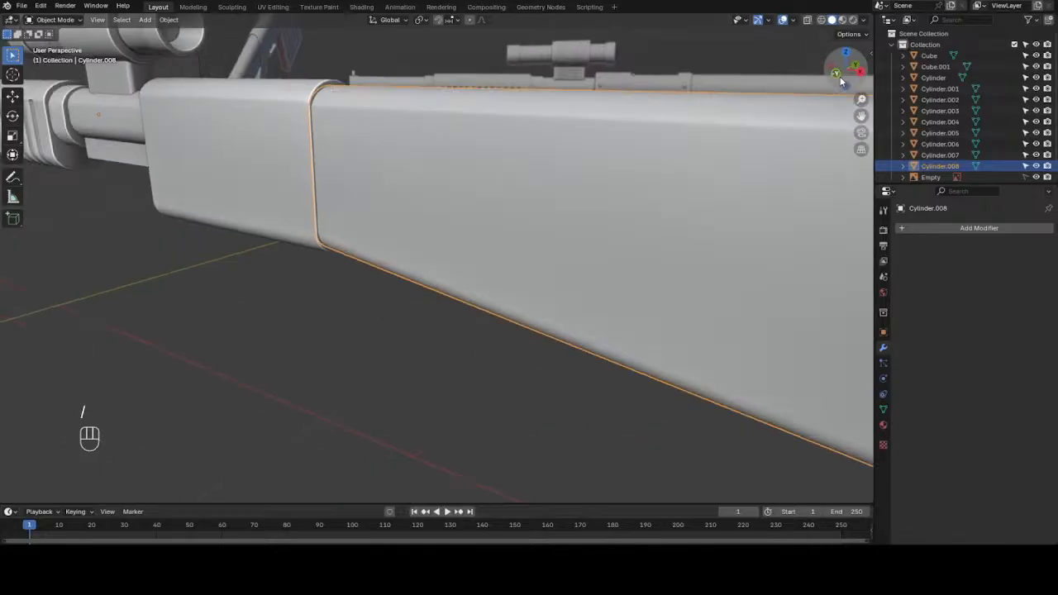
- Deselect the stock and compare the rifle with the reference in front view, examining the magazine area below the receiver
click(335, 323)
scroll(336, 323, down, 4)
key(KP_1)
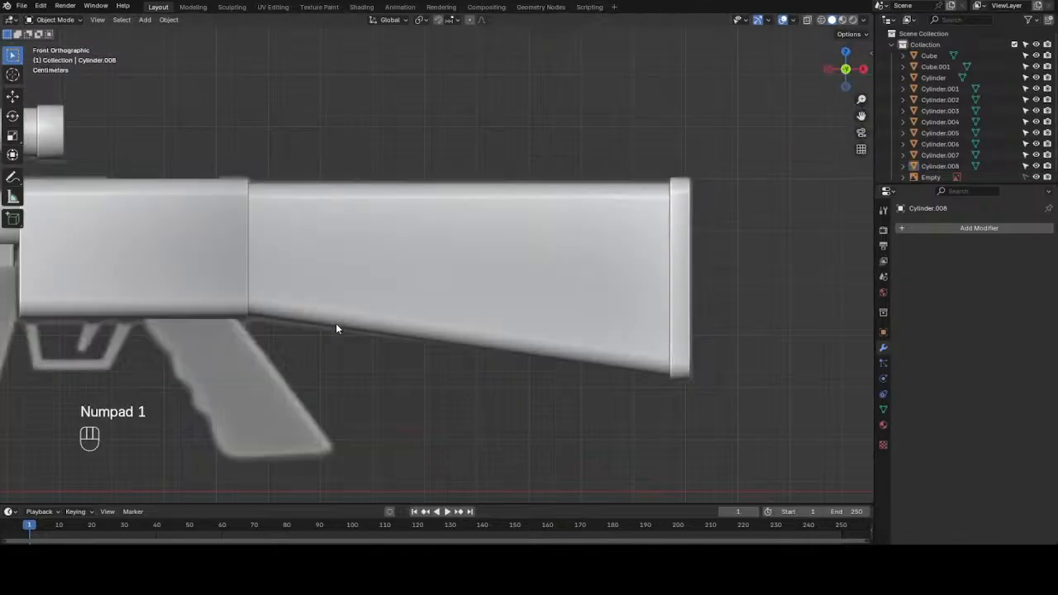
scroll(290, 301, down, 4)
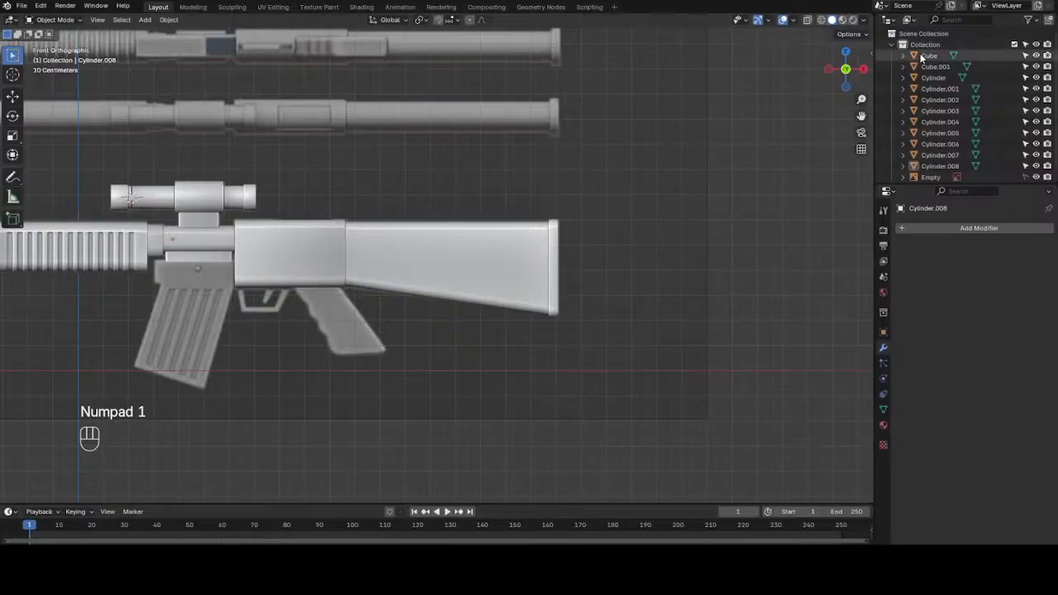
drag(921, 54, 921, 55)
shift+middle_drag(317, 263, 604, 262)
scroll(605, 260, up, 1)
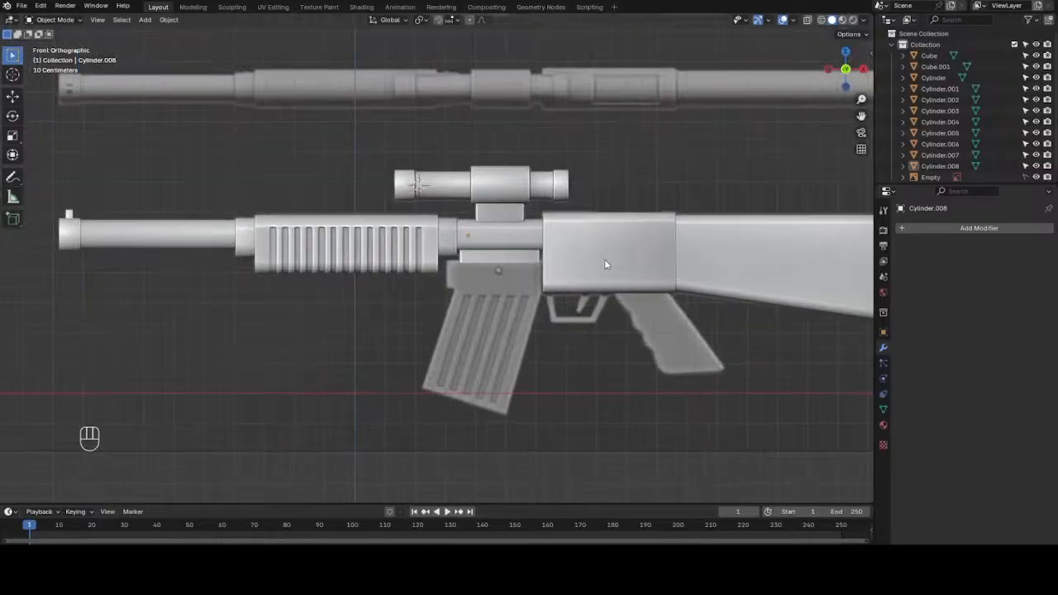
scroll(604, 265, up, 2)
scroll(605, 264, up, 1)
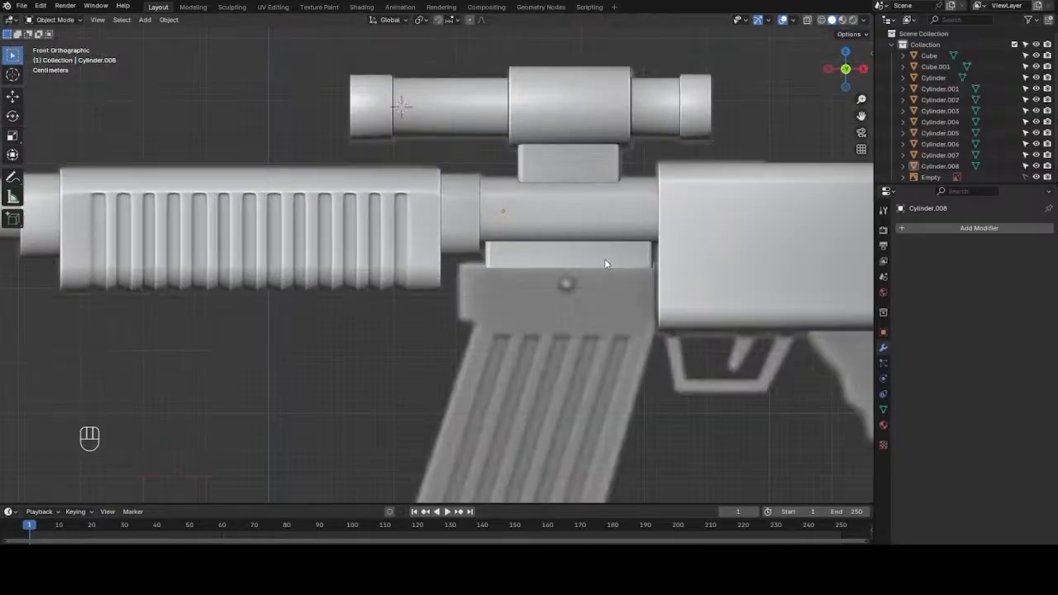
scroll(605, 264, down, 2)
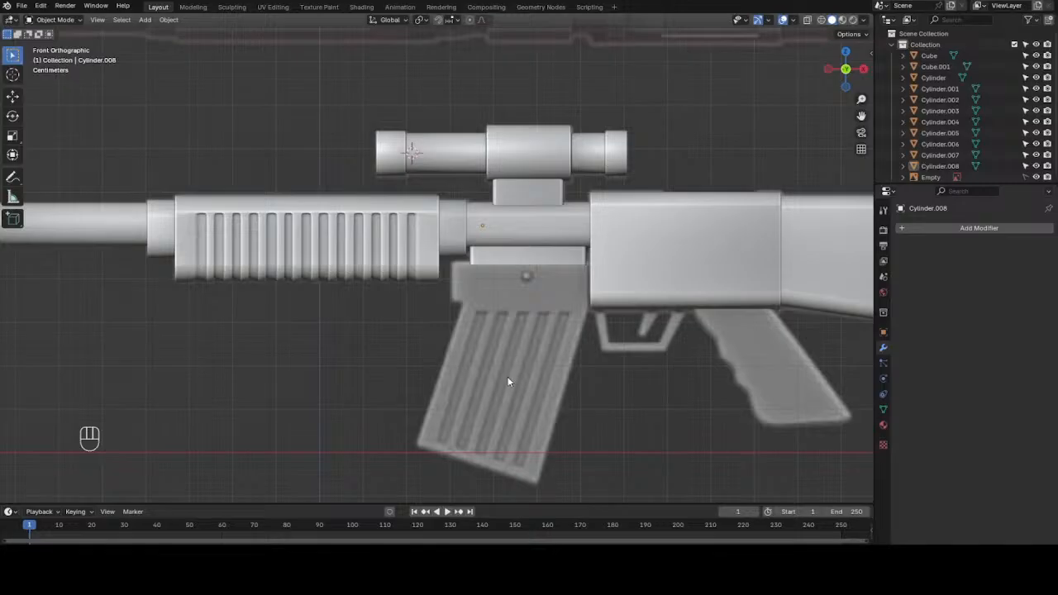
scroll(520, 344, down, 2)
scroll(520, 344, up, 2)
scroll(519, 340, up, 1)
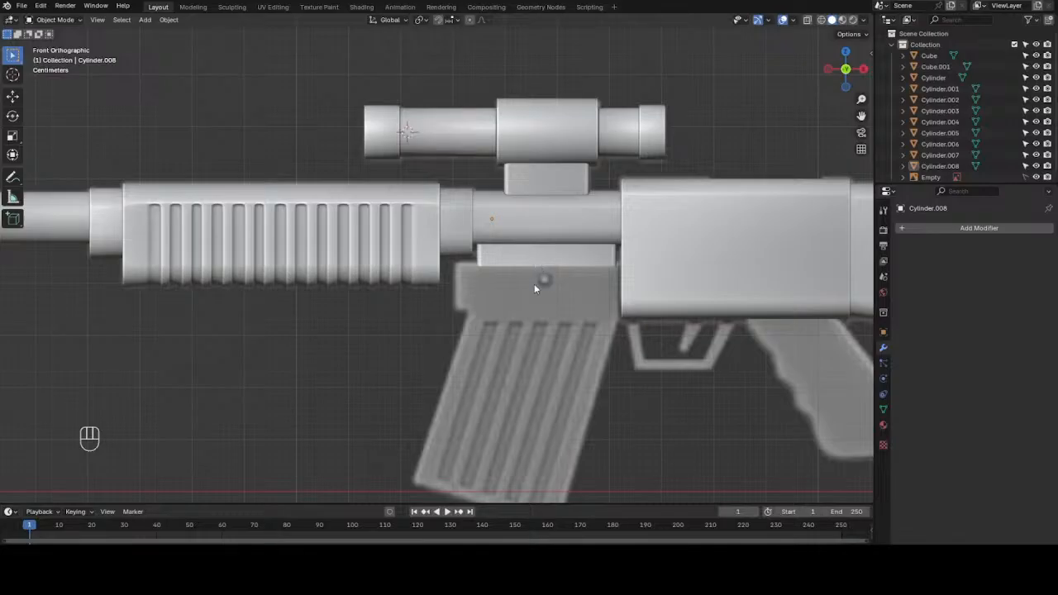
- Place the 3D cursor on the reference magazine housing's pin, add a cube there, and scale it down to roughly the housing's size
key(shift)
shift+right_click(546, 281)
key(shift+a)
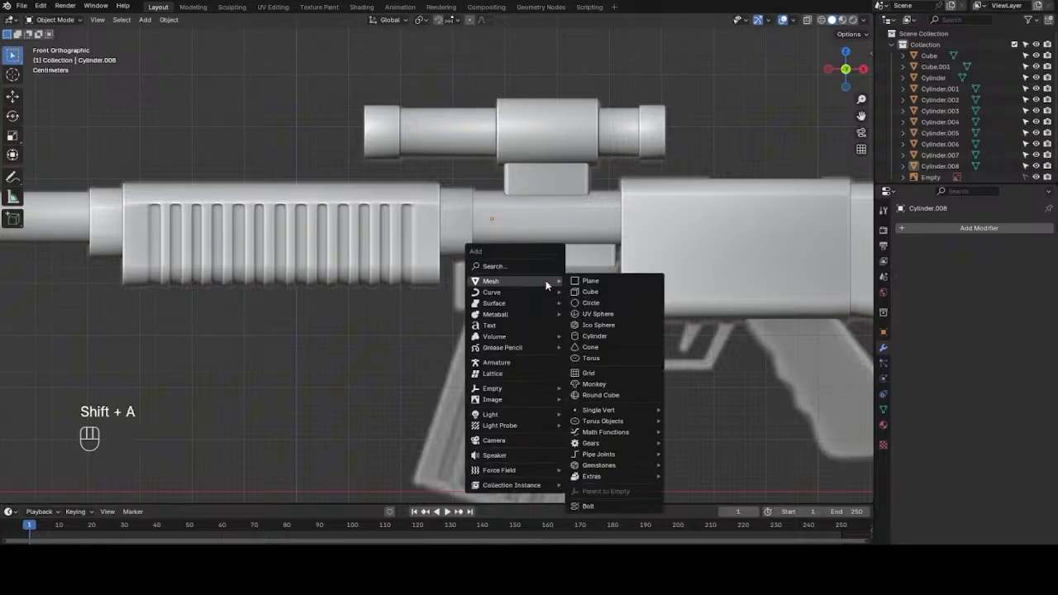
click(603, 291)
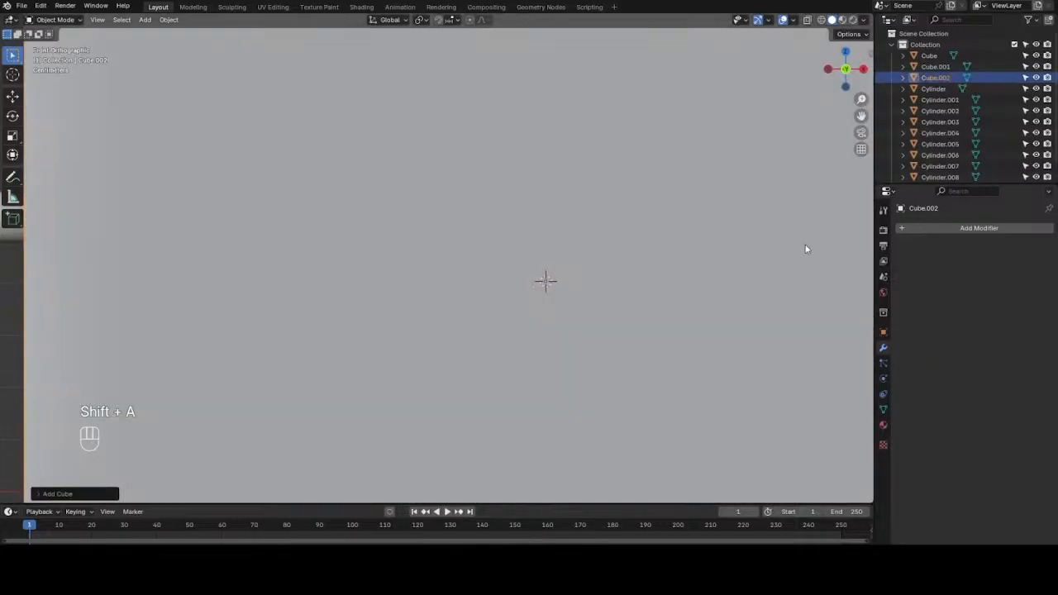
key(s)
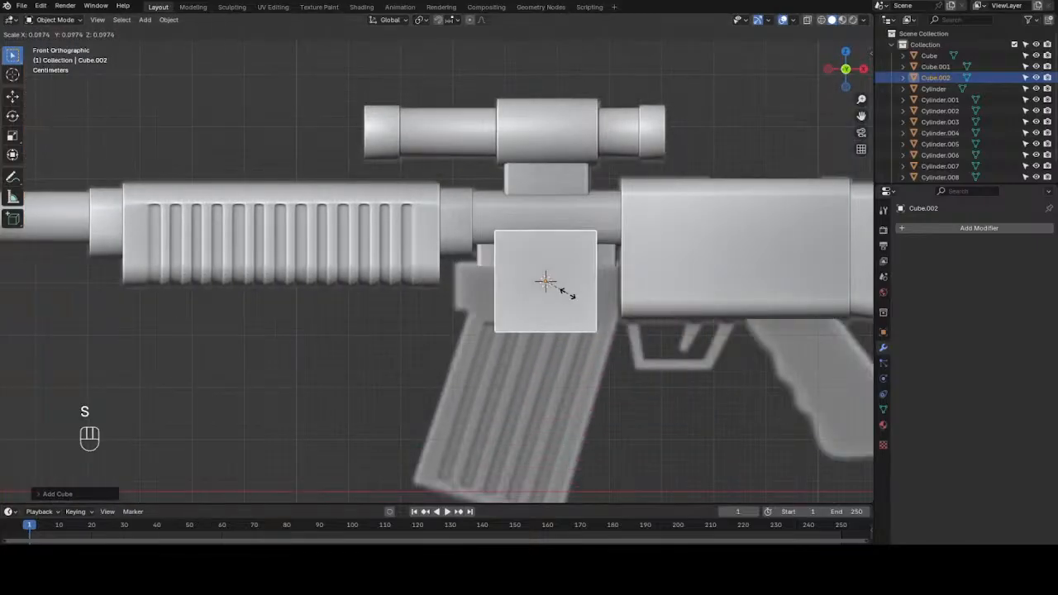
click(559, 294)
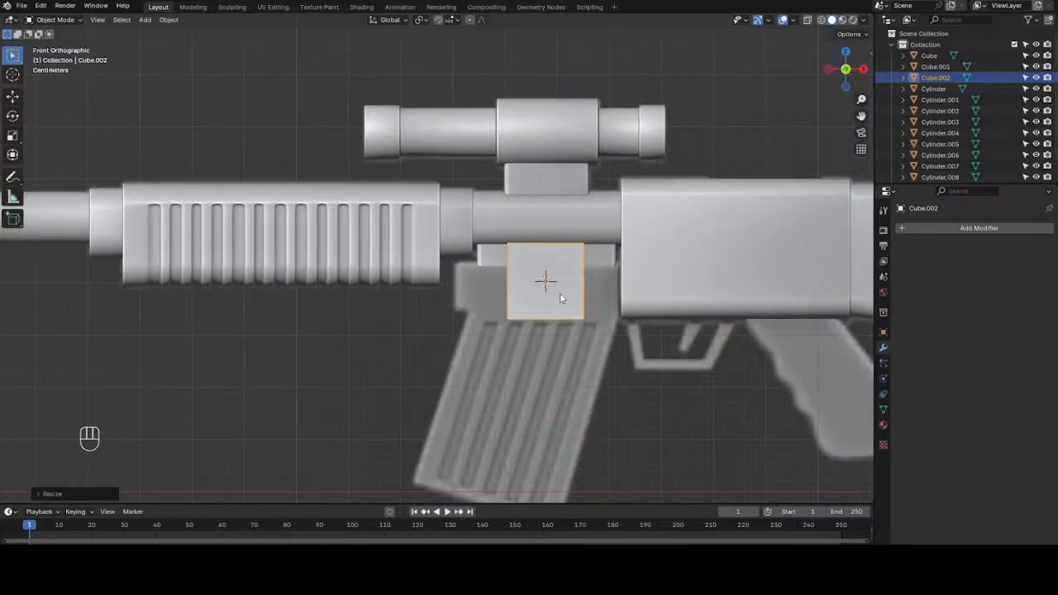
- Enter Edit Mode on the magazine-housing cube and scale its whole mesh down uniformly around the reference pin
key(Tab)
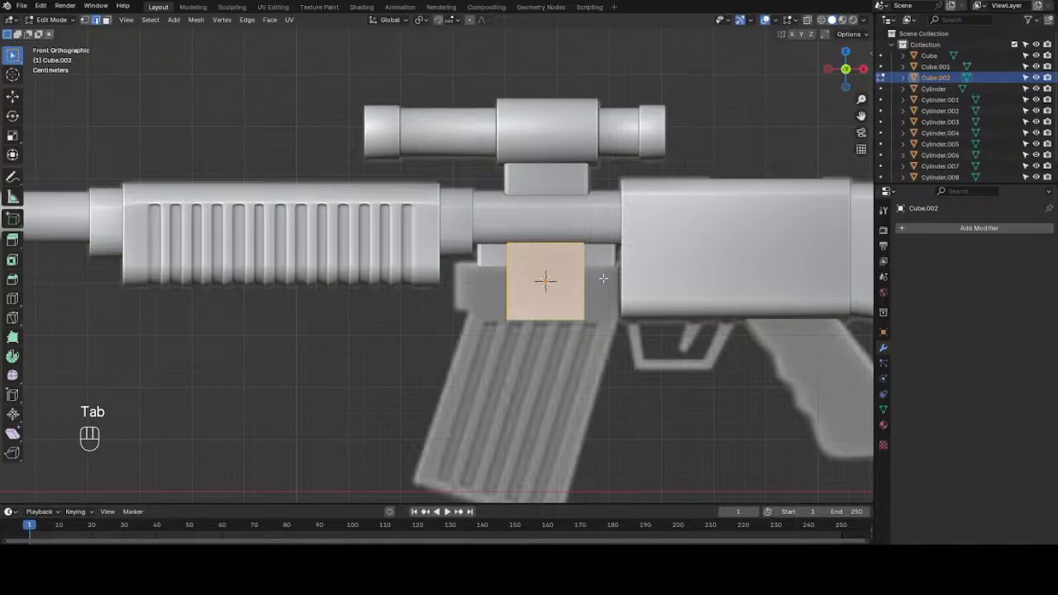
key(s)
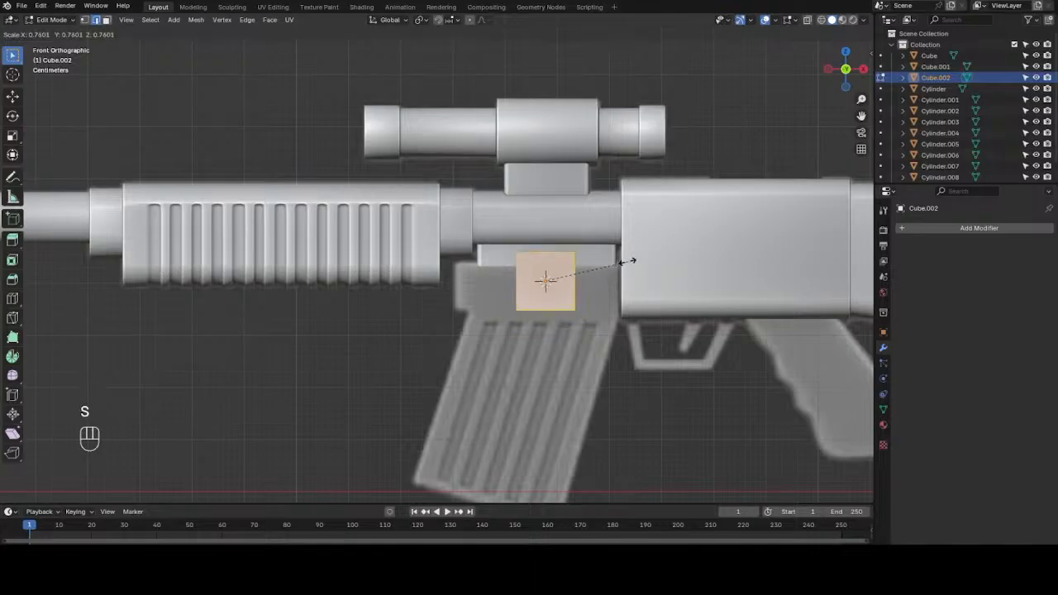
click(613, 267)
- In wireframe shading with vertex selection, move the cube's muzzle-side vertices along X to the front edge of the reference housing
scroll(613, 266, up, 5)
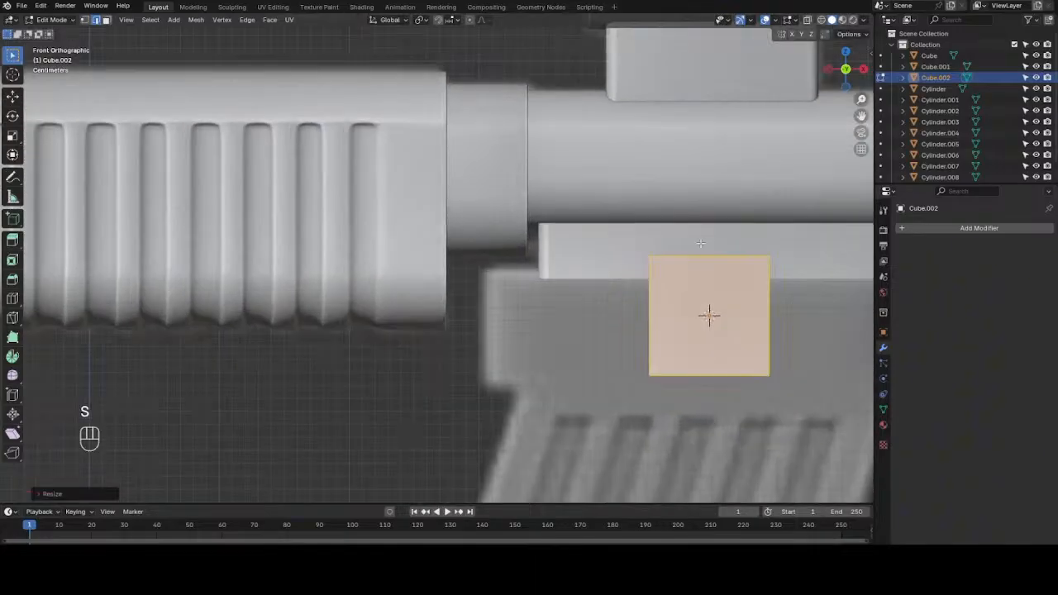
drag(862, 115, 610, 70)
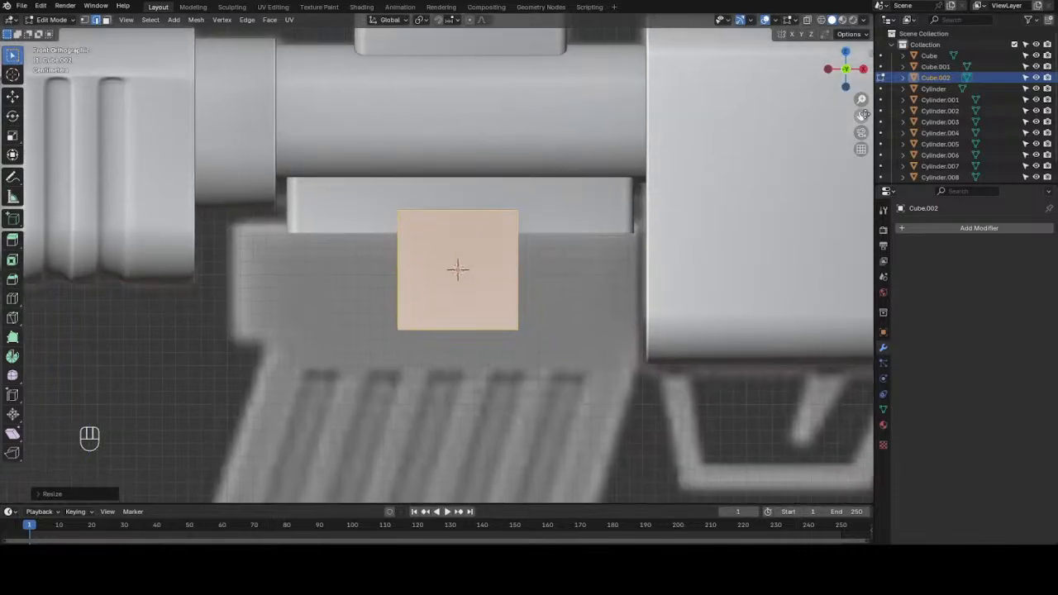
key(z)
key(z)
click(583, 332)
key(shift+z)
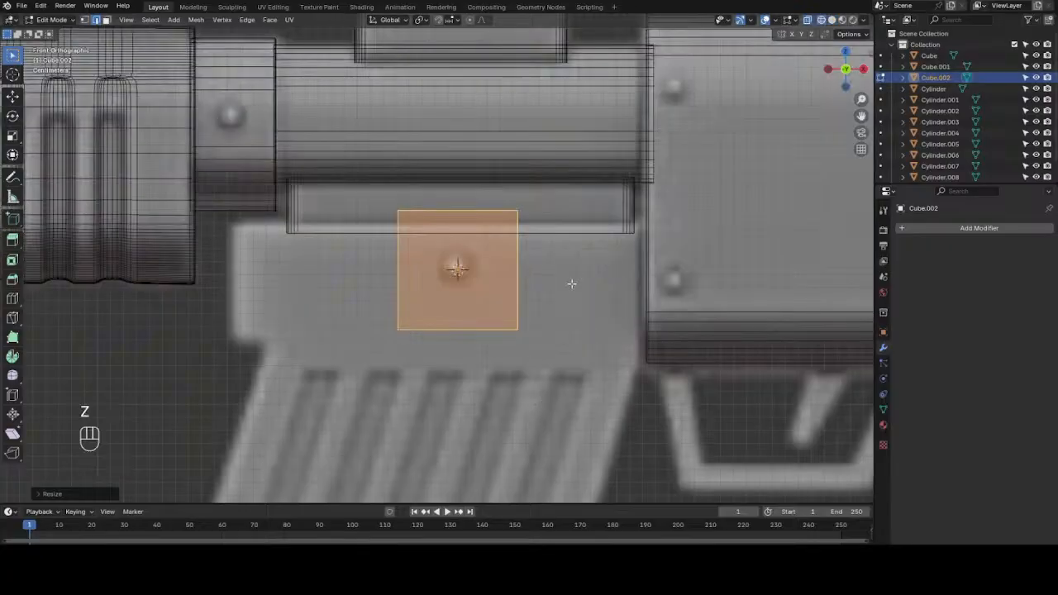
key(1)
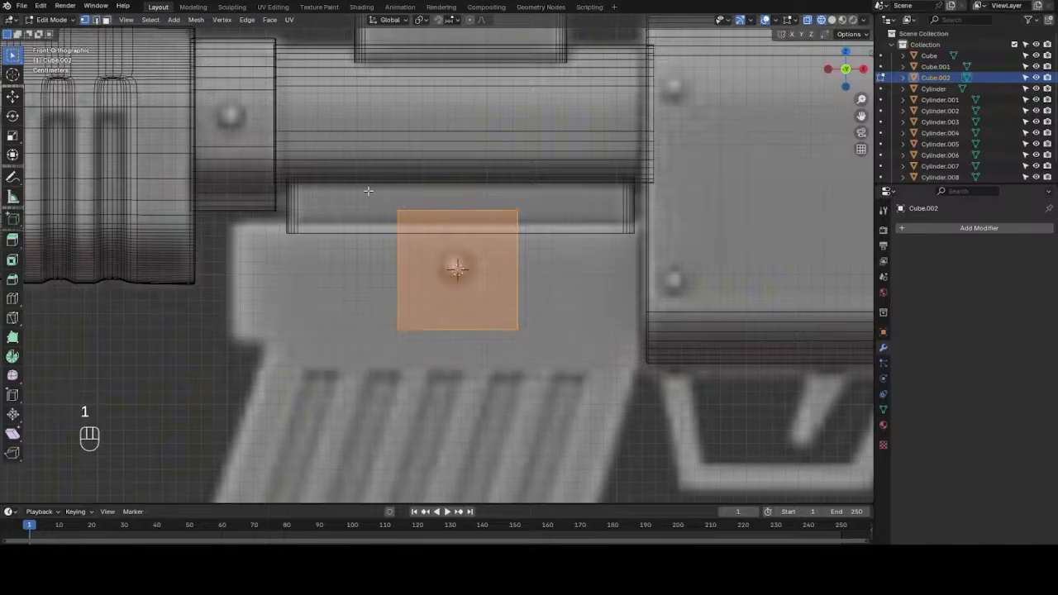
drag(368, 191, 449, 379)
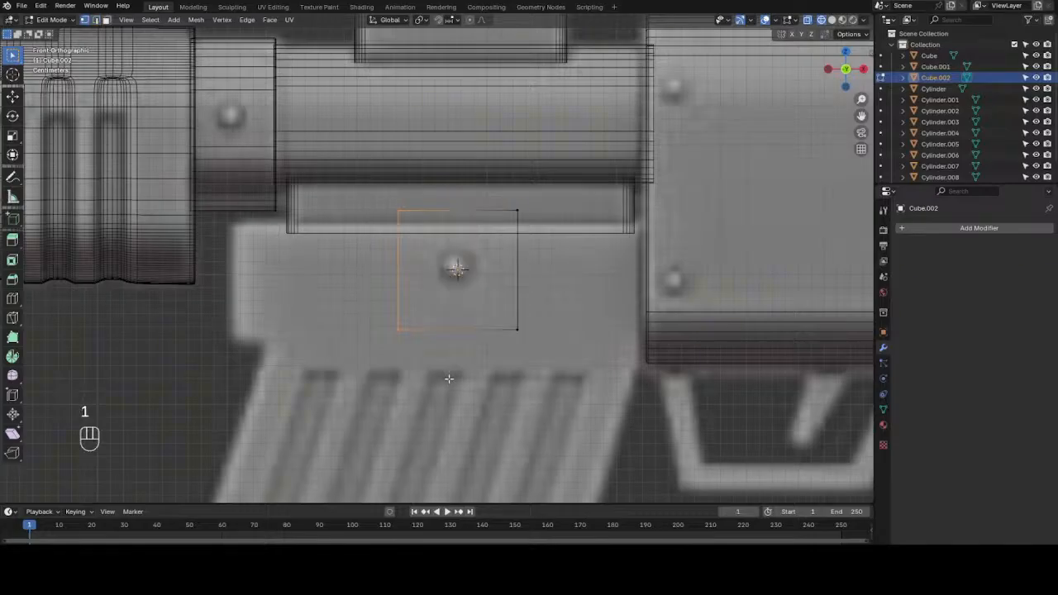
key(g)
key(x)
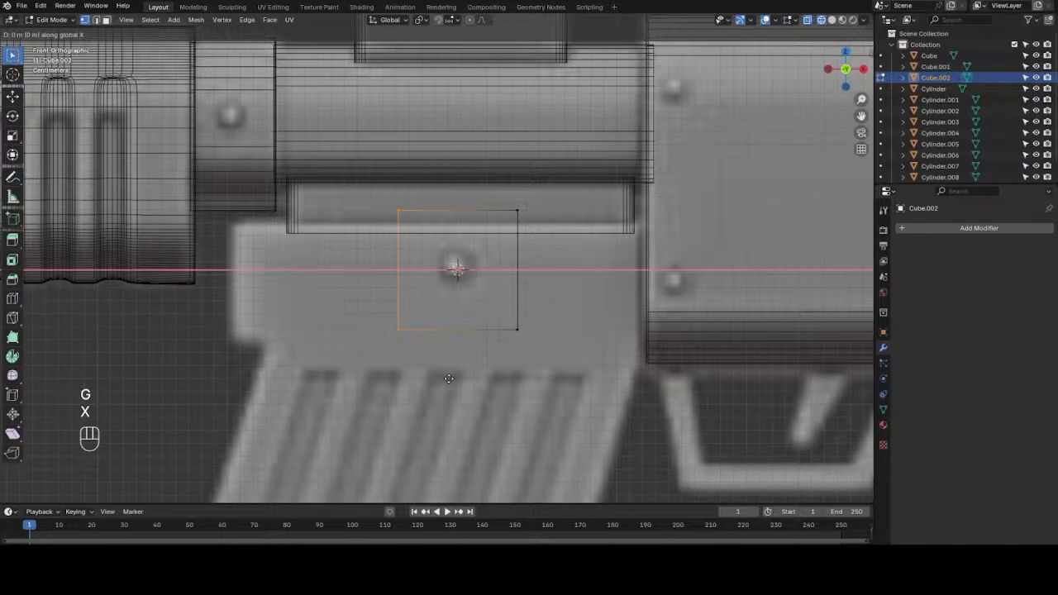
click(282, 385)
- Move the cube's stock-side vertices about 0.094 m along X to the rear edge of the reference housing
drag(478, 187, 579, 359)
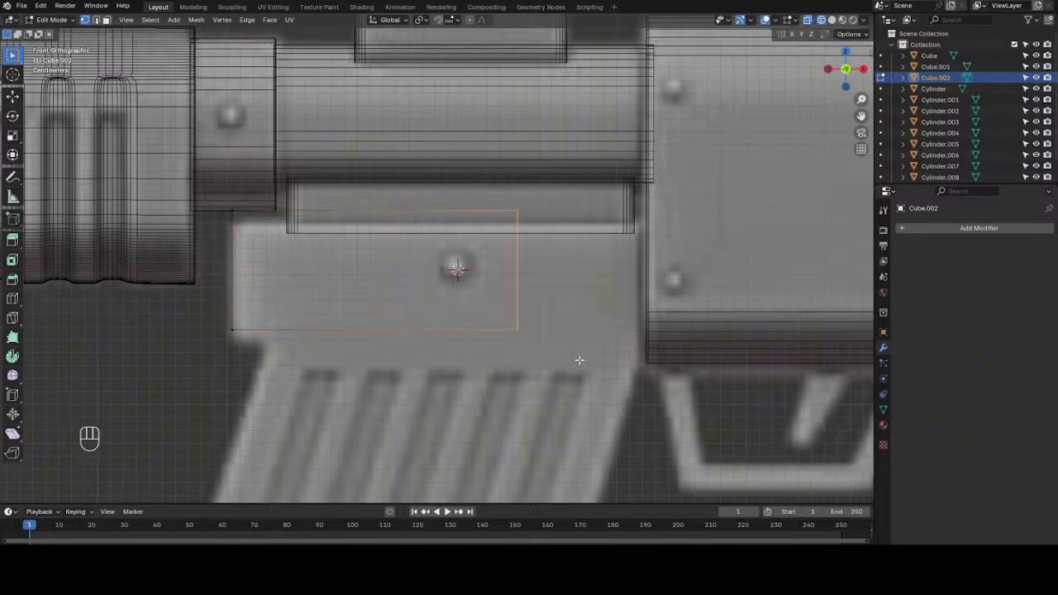
key(g)
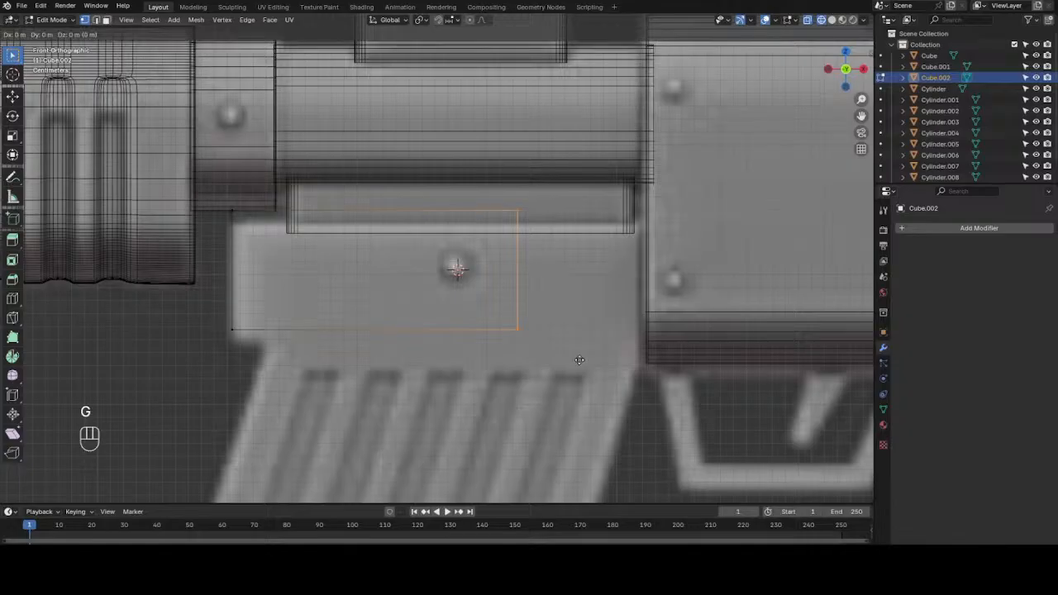
key(x)
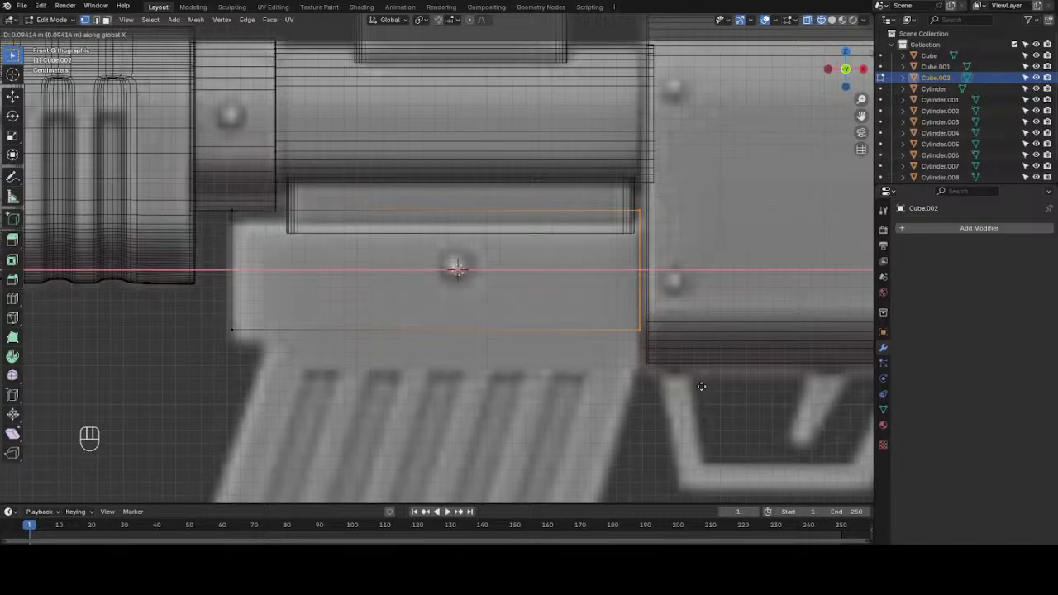
click(701, 386)
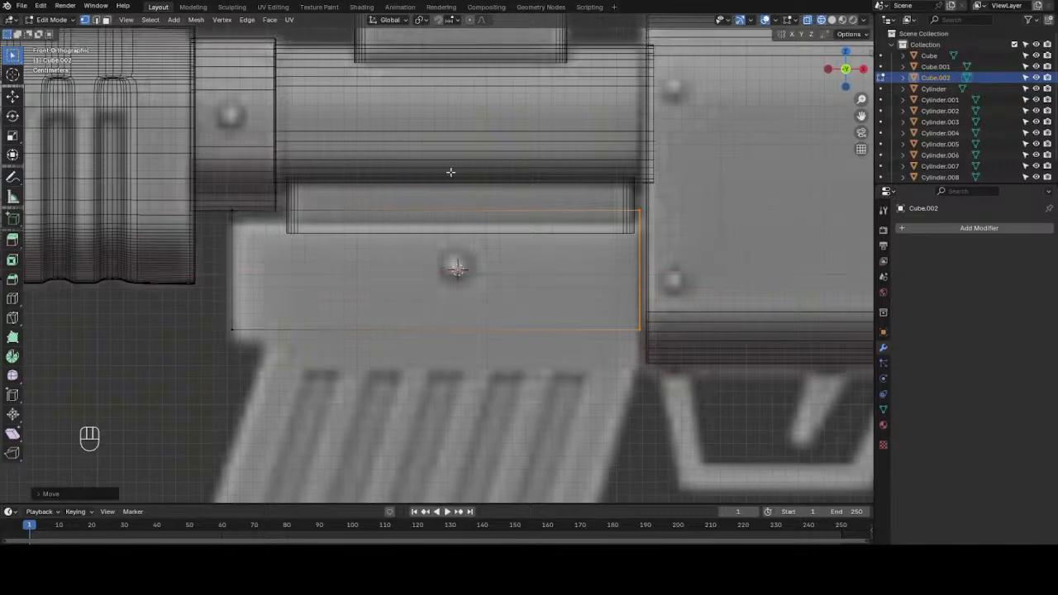
- Lower the housing's upper vertices about 0.011 m and its lower vertices about 0.009 m along Z to match the reference height
drag(207, 186, 698, 271)
key(g)
key(z)
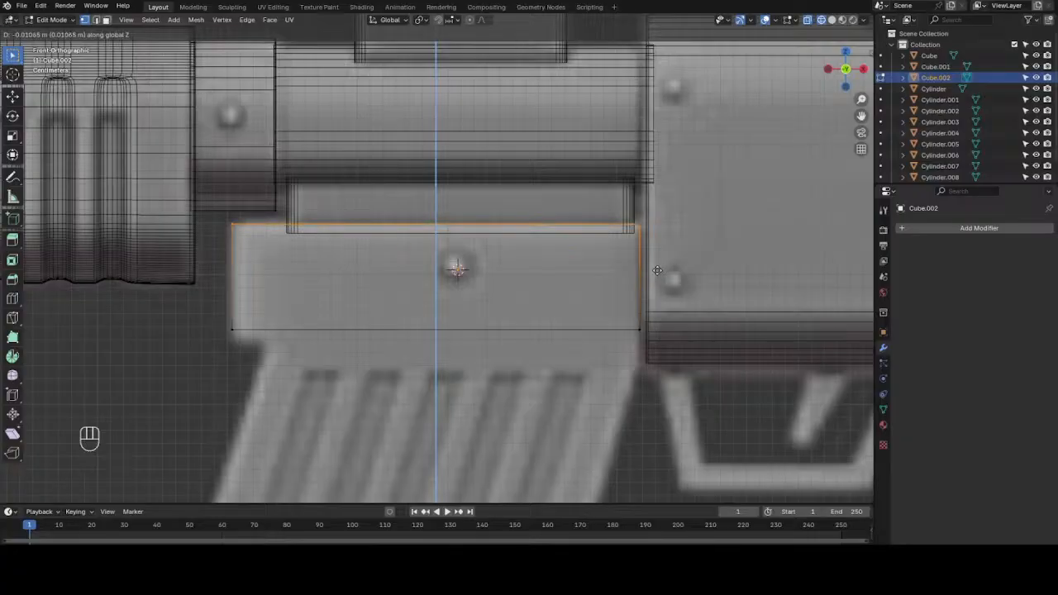
click(657, 271)
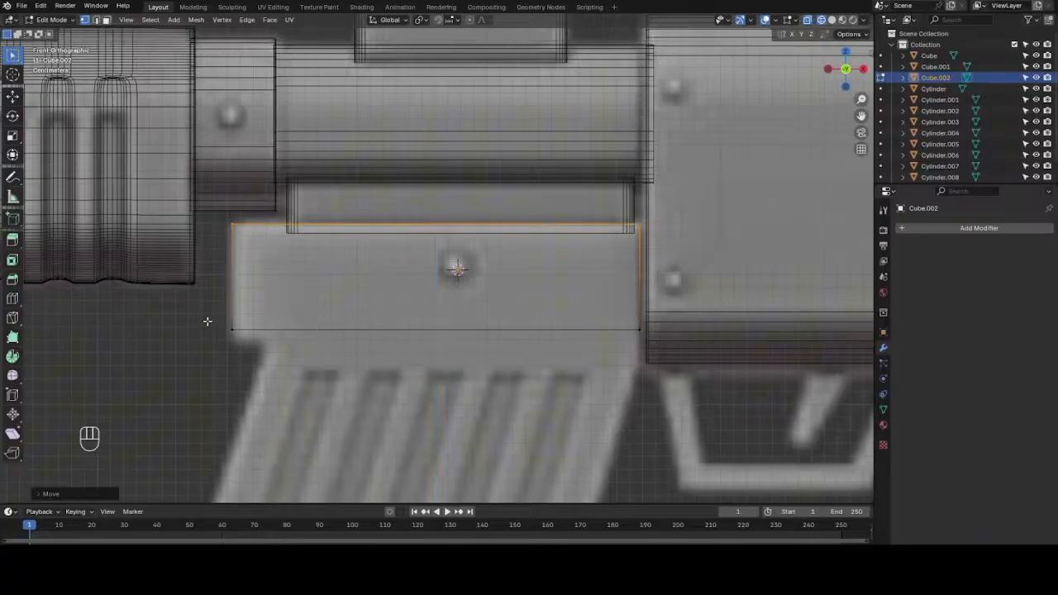
drag(207, 320, 658, 359)
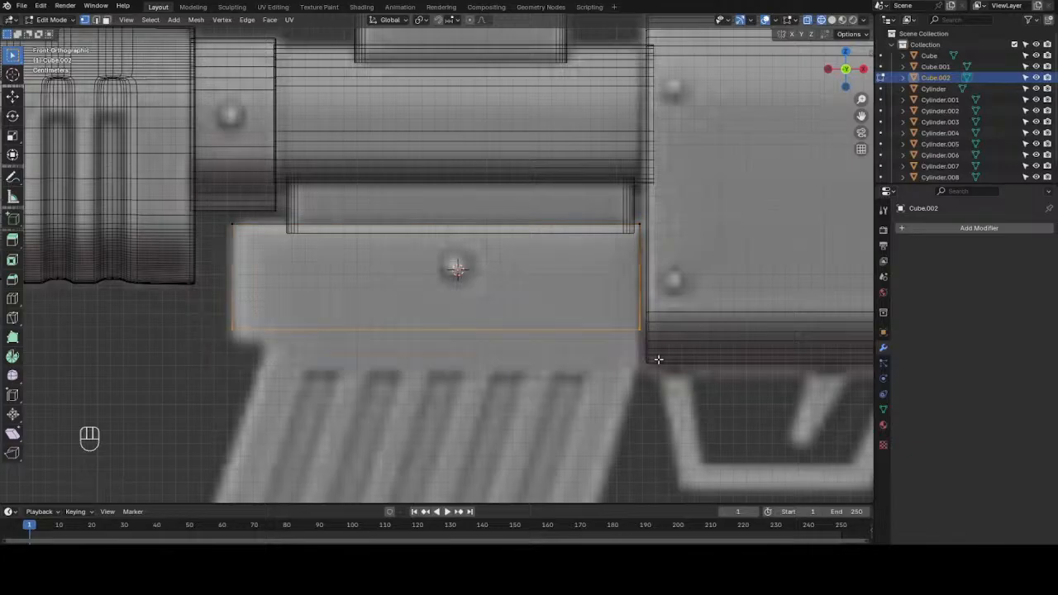
key(g)
key(z)
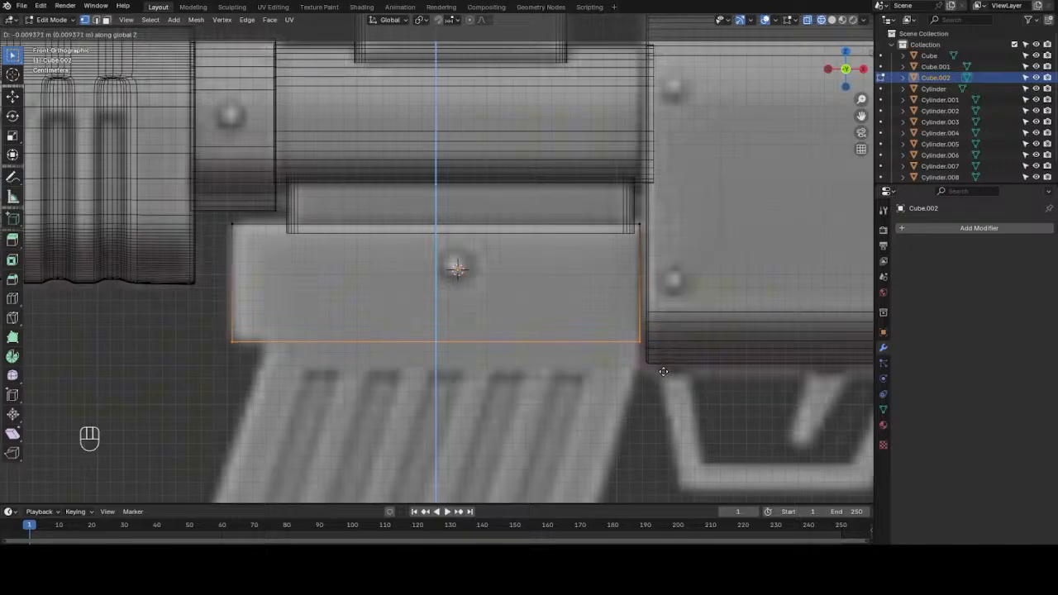
click(664, 370)
- Extrude the housing's underside down about 0.02 m to the start of the magazine's grooves
scroll(666, 366, down, 3)
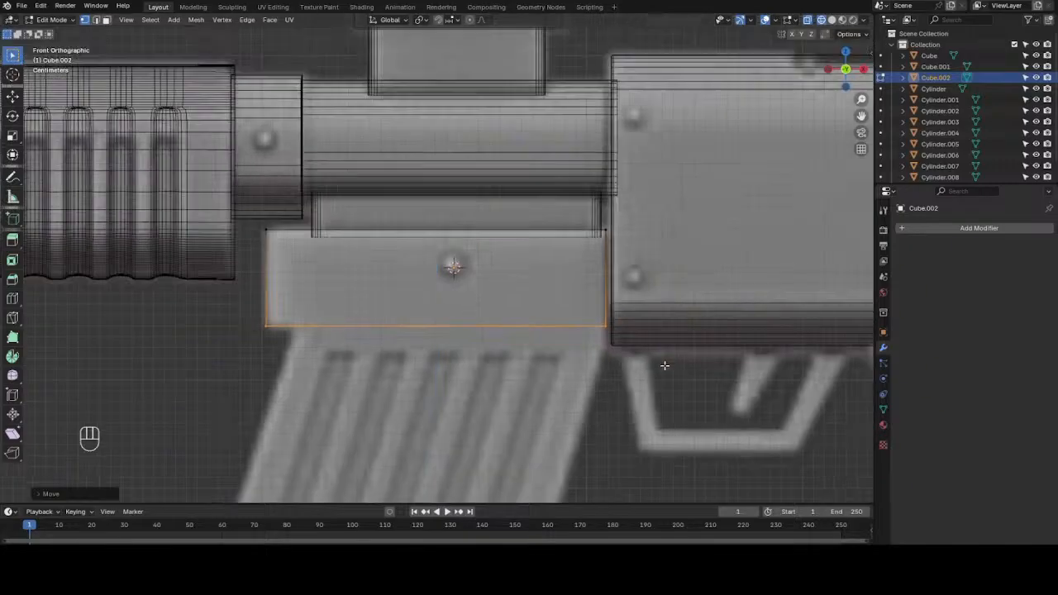
scroll(657, 359, up, 5)
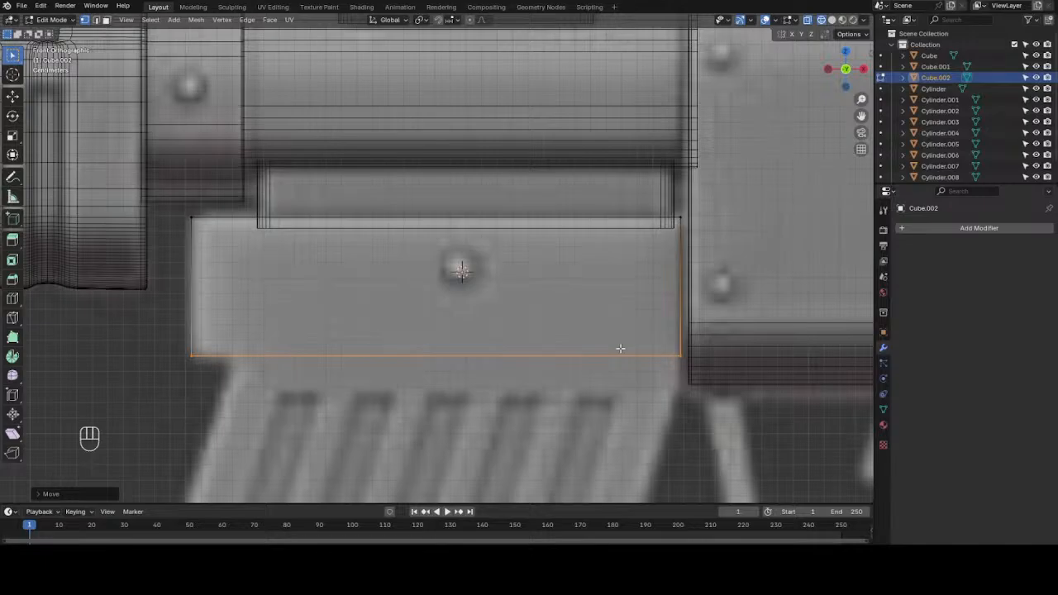
key(e)
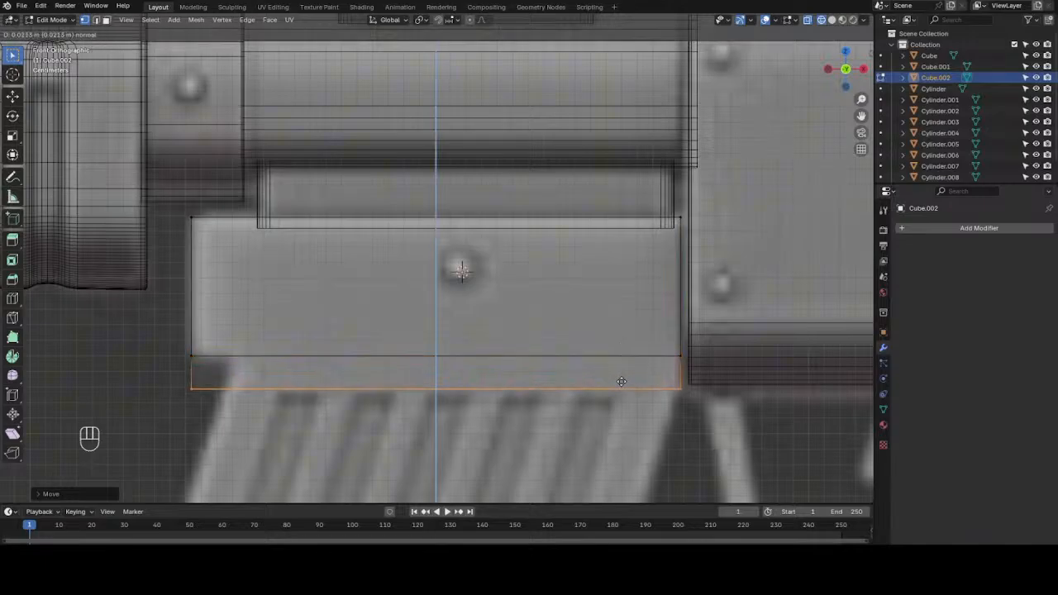
click(622, 379)
- Extrude the housing's underside down again as the magazine body, ending near the reference magazine's lower end
scroll(622, 379, down, 4)
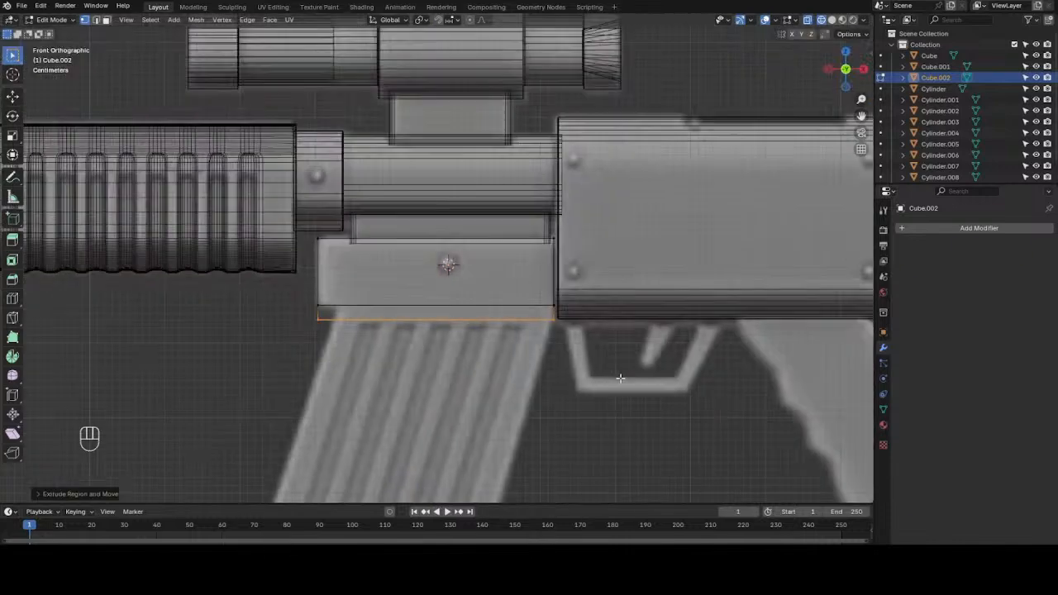
scroll(620, 378, up, 2)
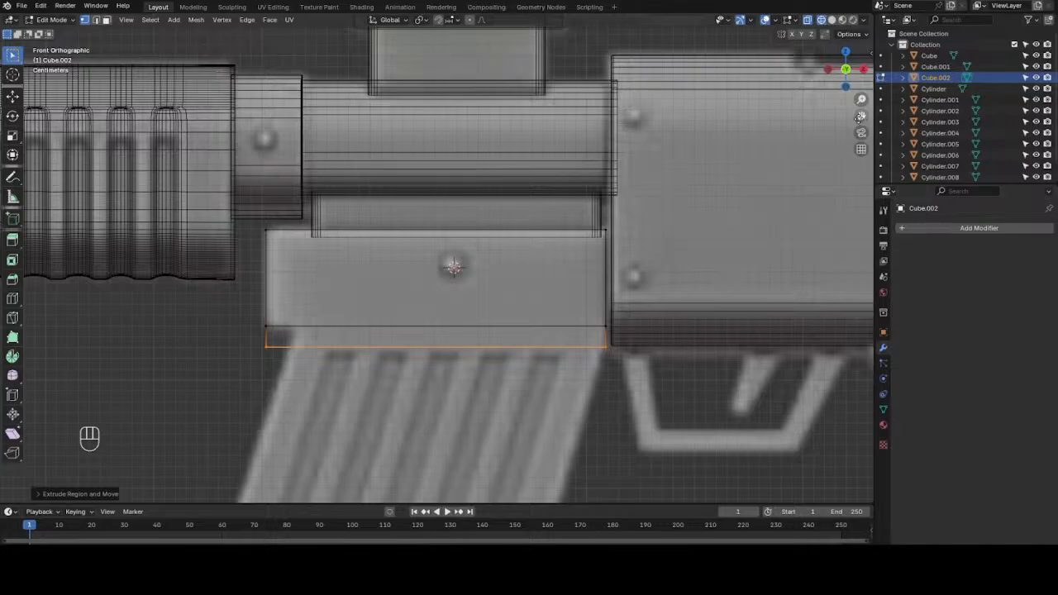
drag(862, 116, 898, 0)
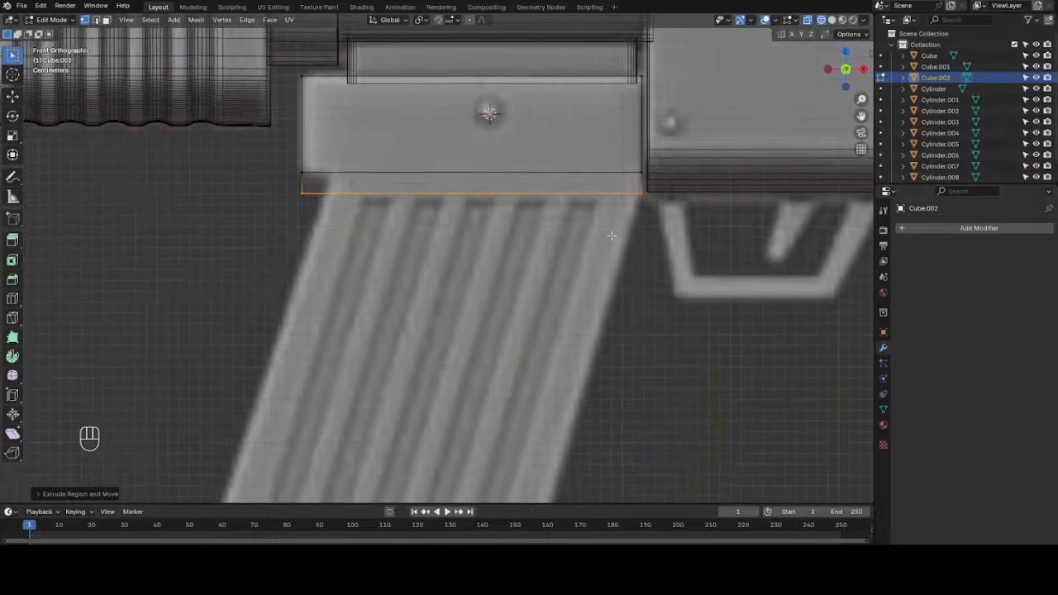
scroll(612, 236, down, 2)
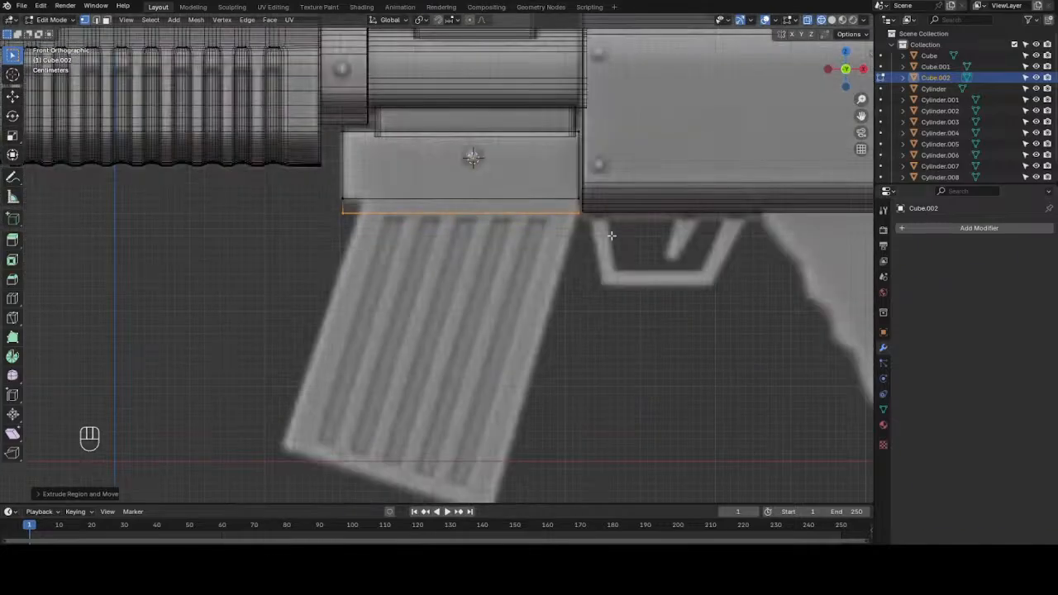
key(e)
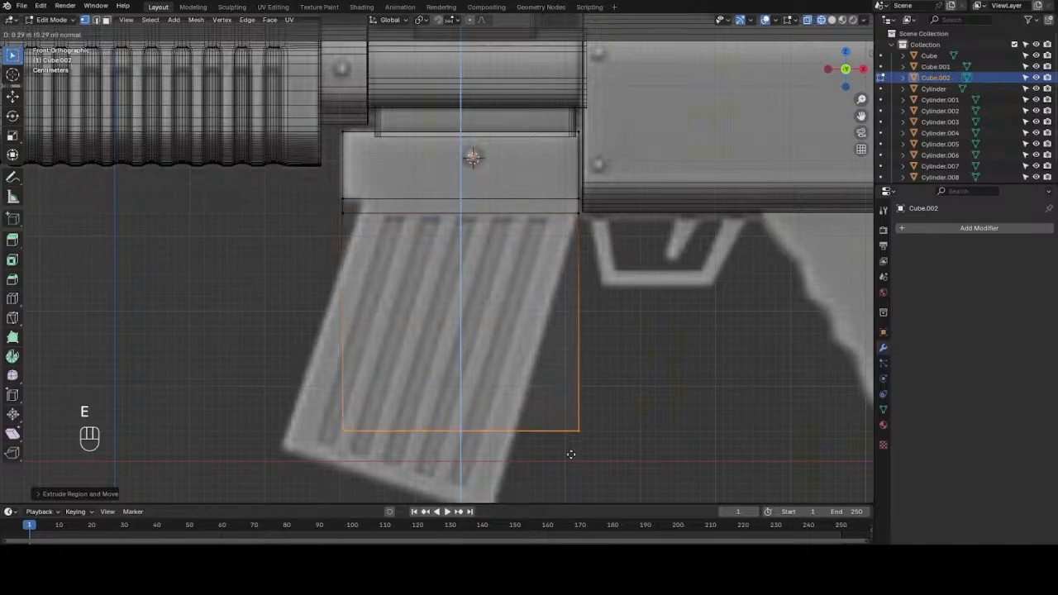
click(576, 26)
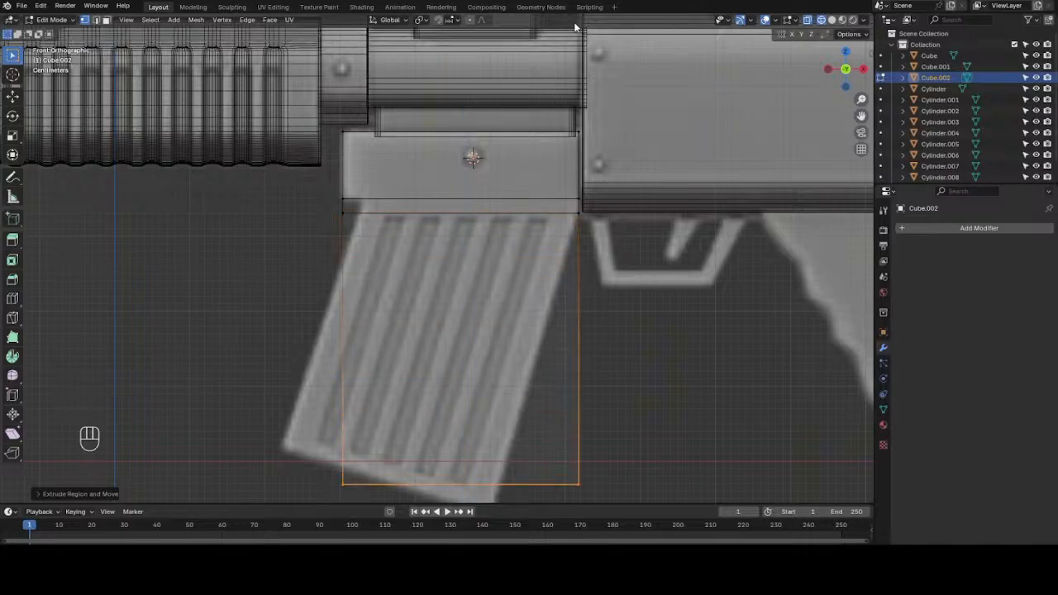
- Move the magazine body's bottom vertices down about 0.042 m along Z to the reference magazine's lowest corner
drag(867, 121, 868, 59)
mouse_move(861, 118)
mouse_down()
mouse_move(863, 69)
mouse_move(852, 128)
mouse_up()
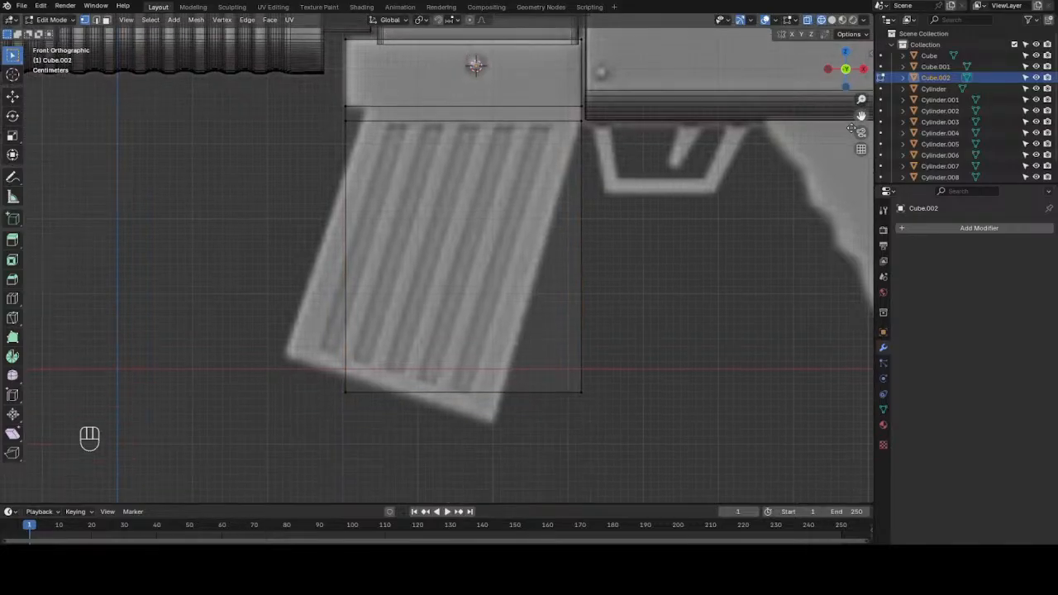
drag(227, 324, 666, 430)
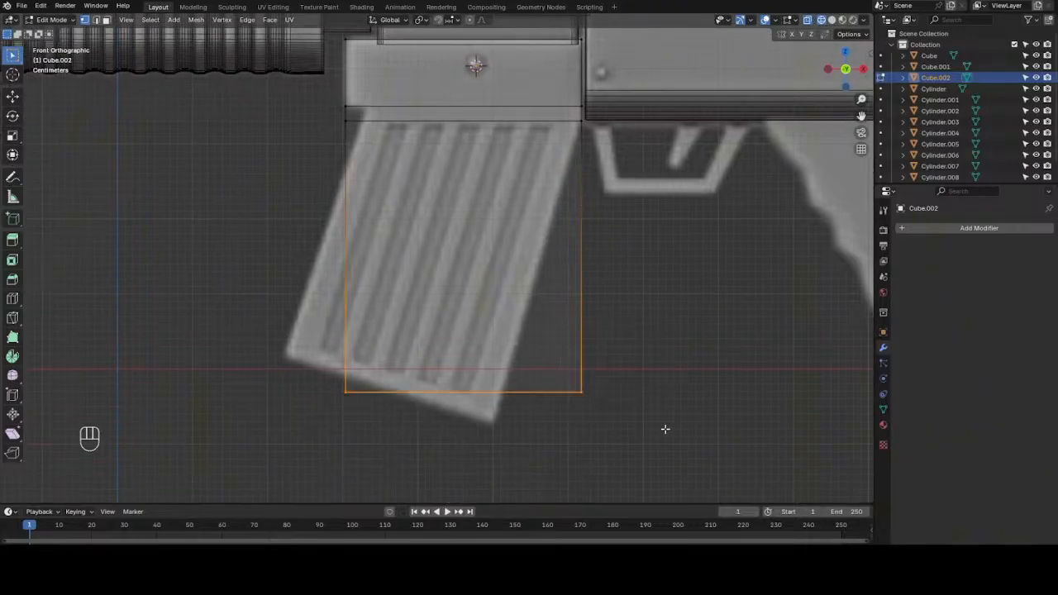
key(g)
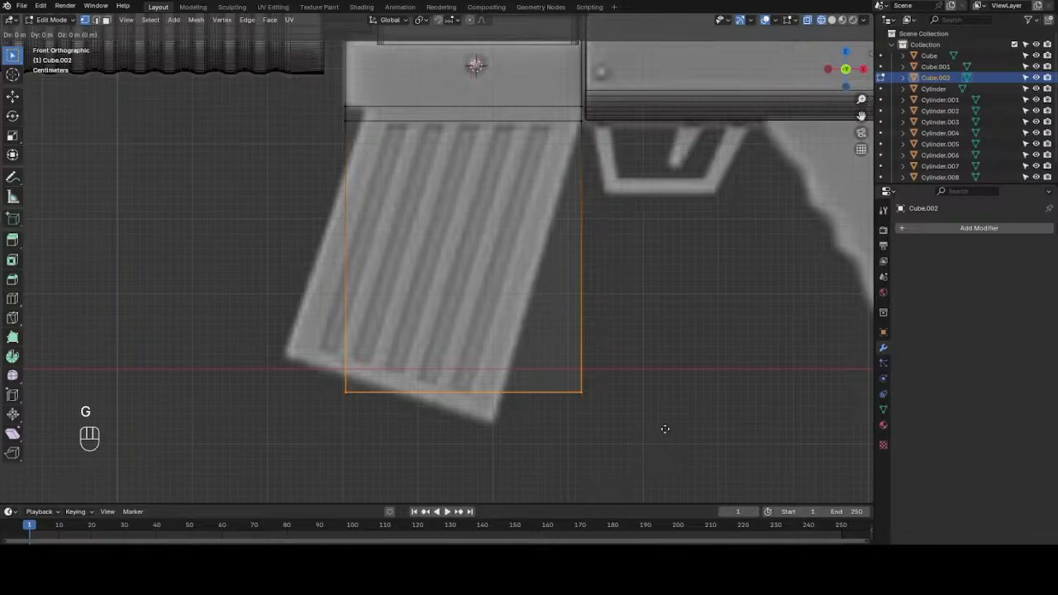
key(z)
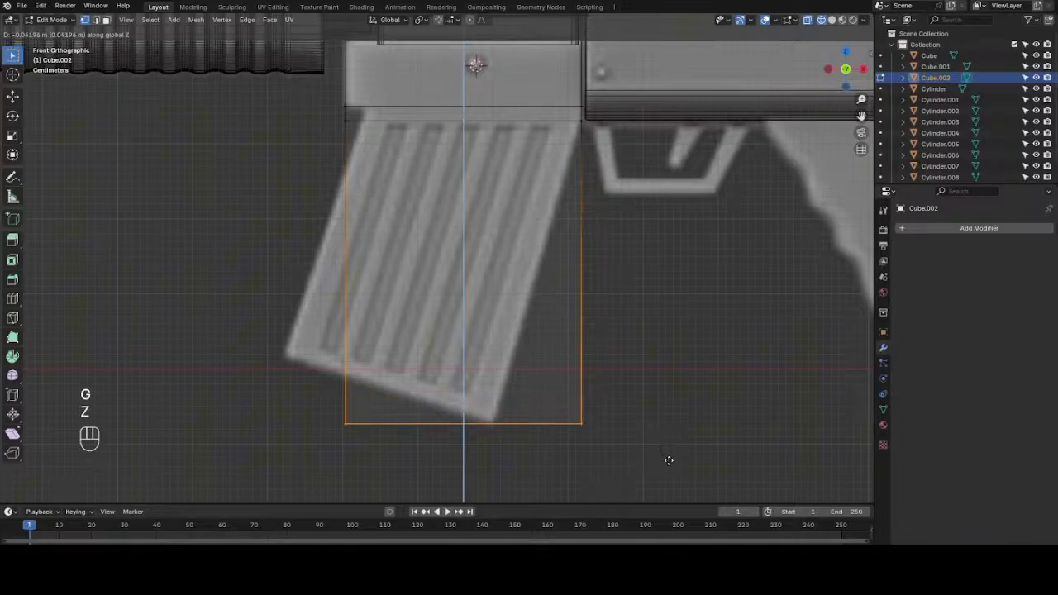
click(669, 460)
- Return to solid shading and examine the magazine block's thickness and fit under the rifle from several angles
click(833, 21)
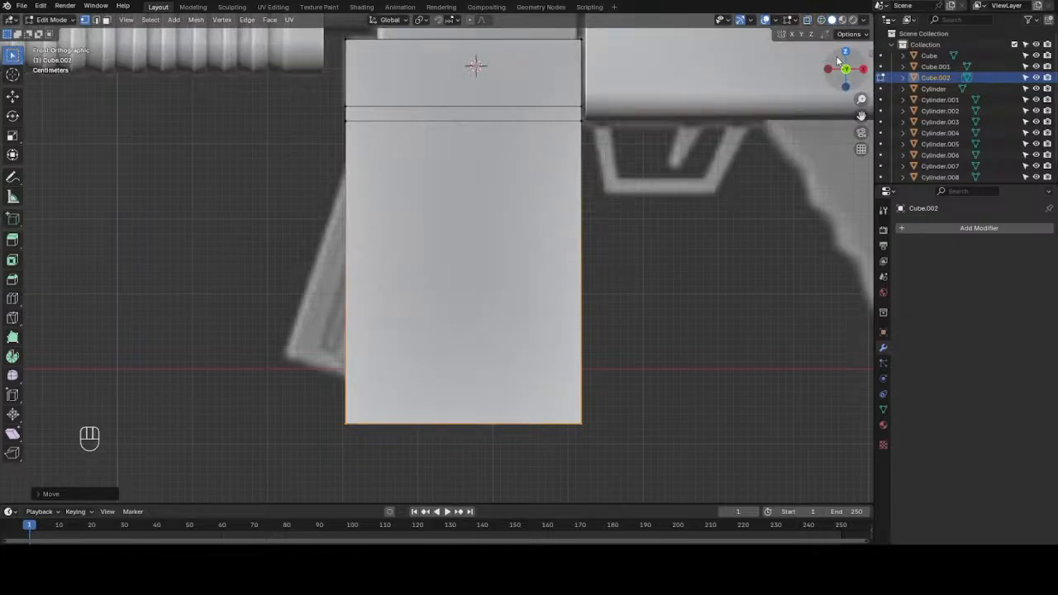
drag(838, 60, 771, 71)
scroll(599, 206, down, 2)
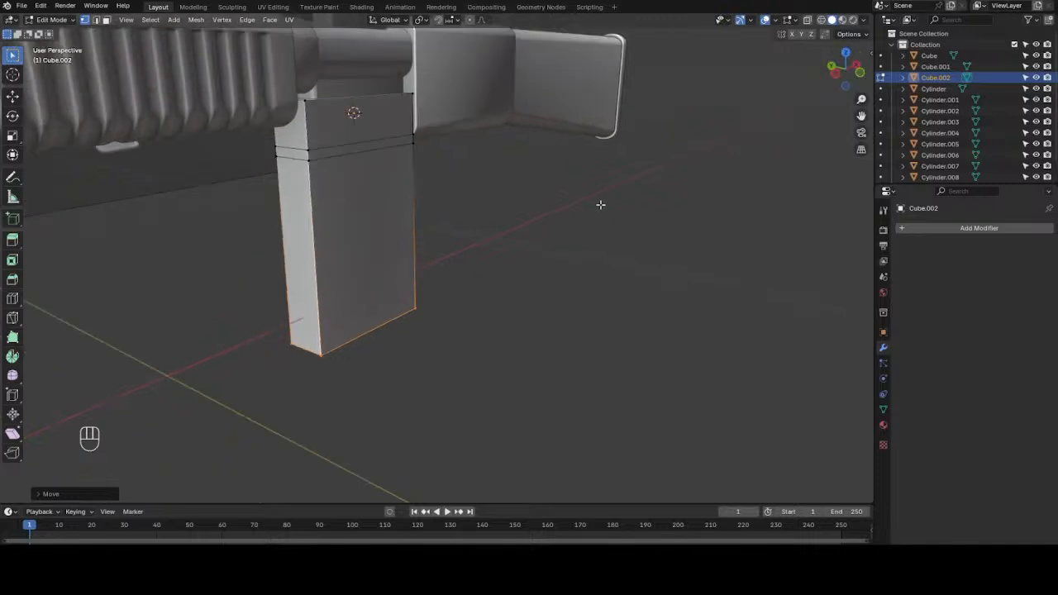
drag(820, 69, 775, 66)
scroll(633, 246, down, 5)
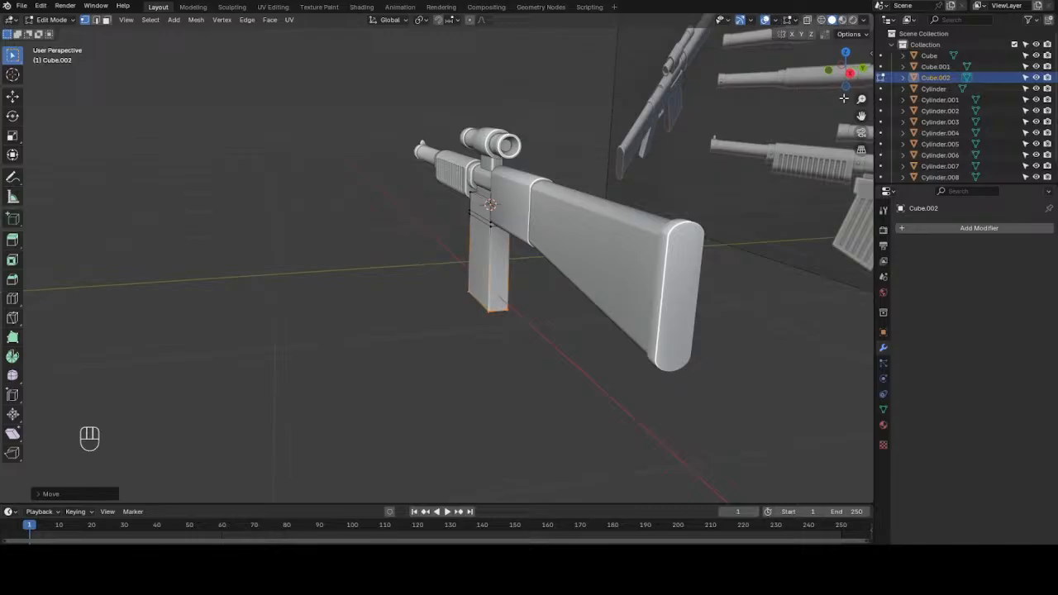
drag(852, 63, 898, 46)
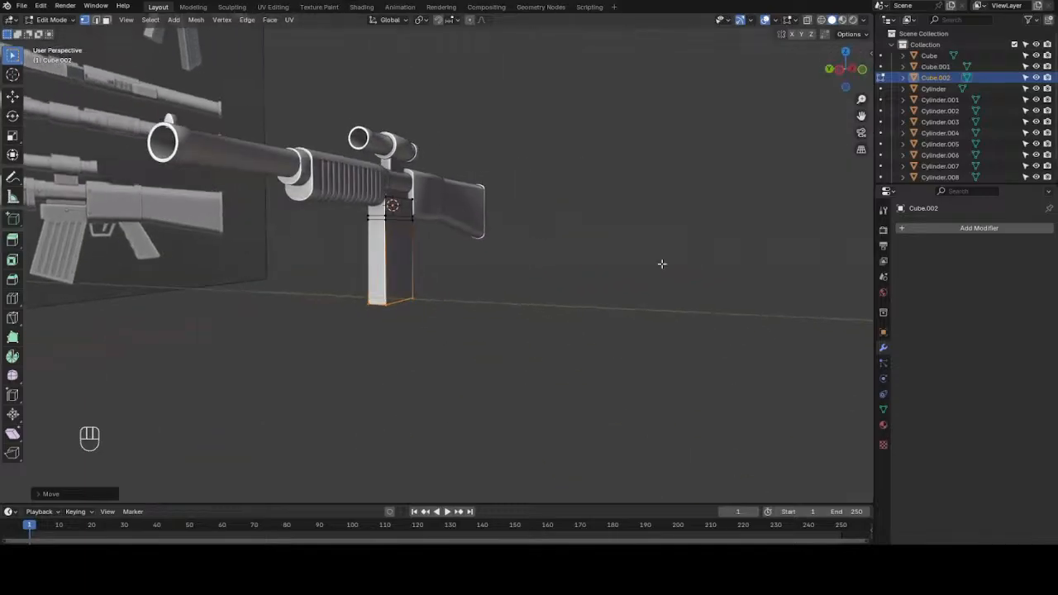
scroll(573, 296, up, 6)
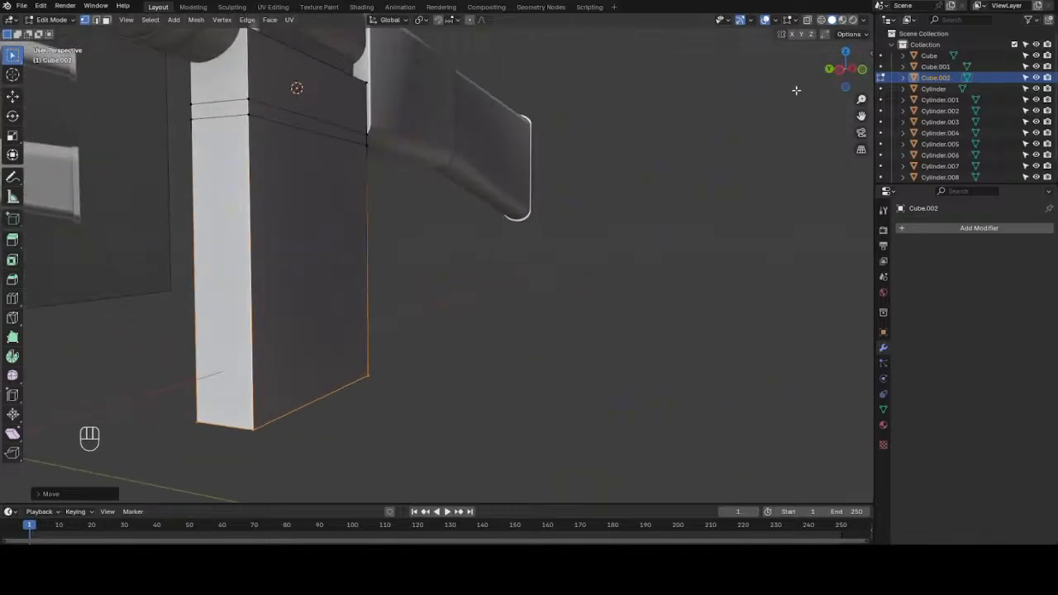
click(823, 83)
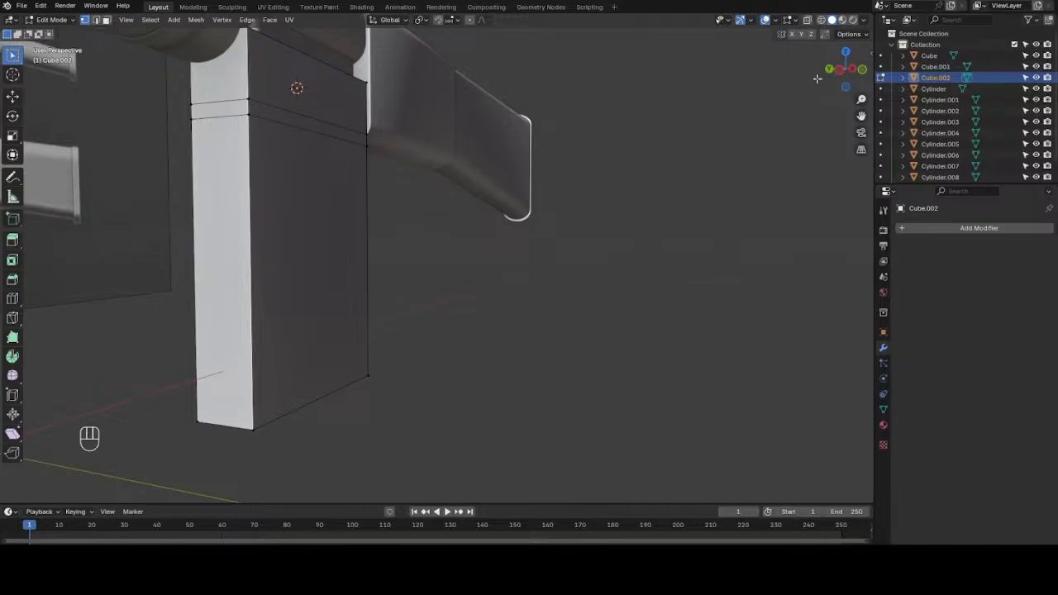
- Scale the entire magazine and housing mesh along Y by about 1.03 to thicken it slightly
drag(842, 72, 738, 46)
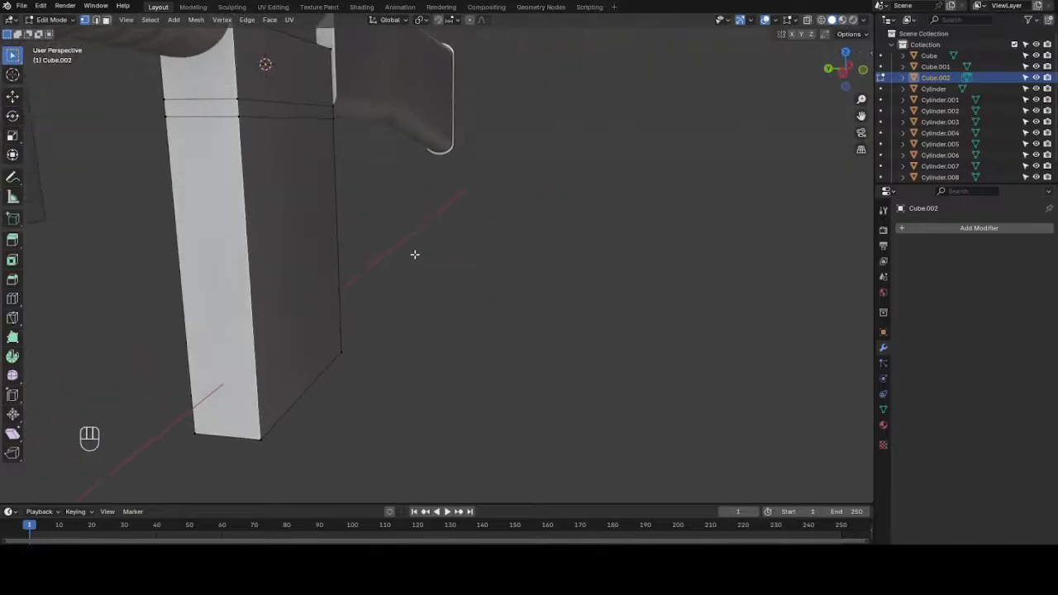
key(a)
key(s)
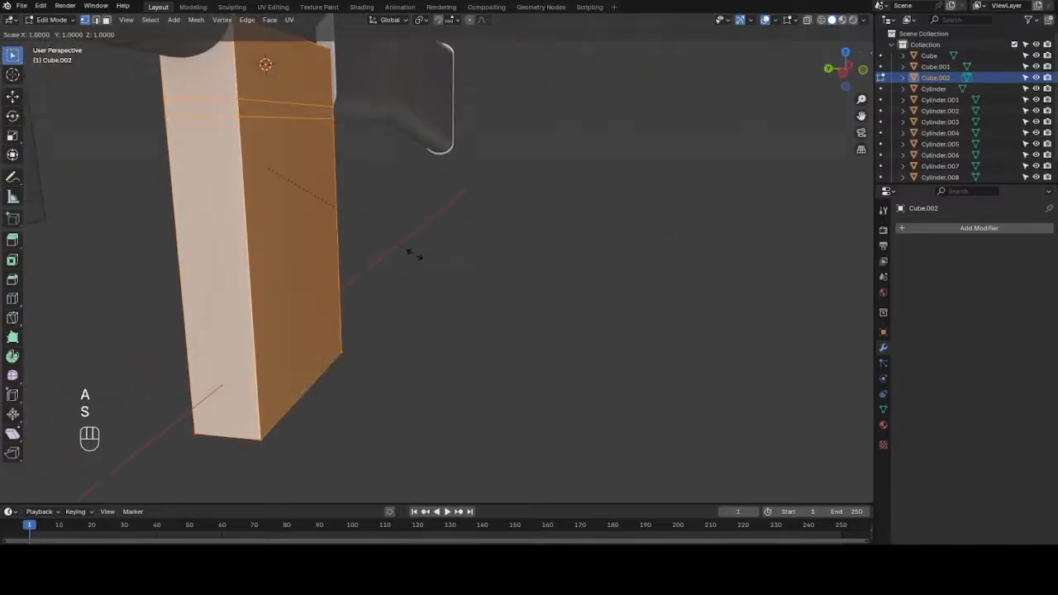
key(y)
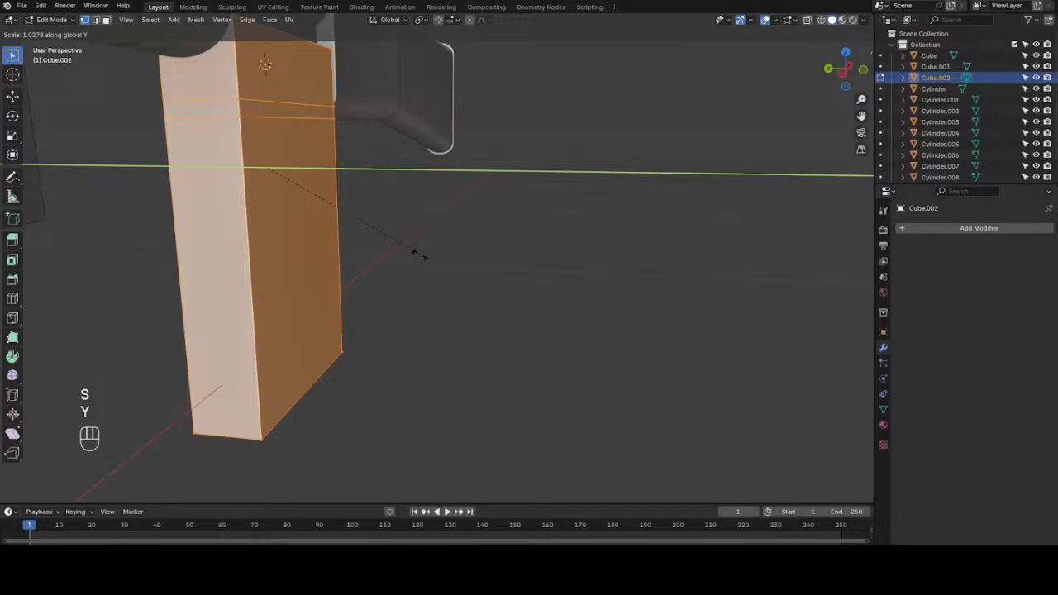
click(420, 256)
click(426, 241)
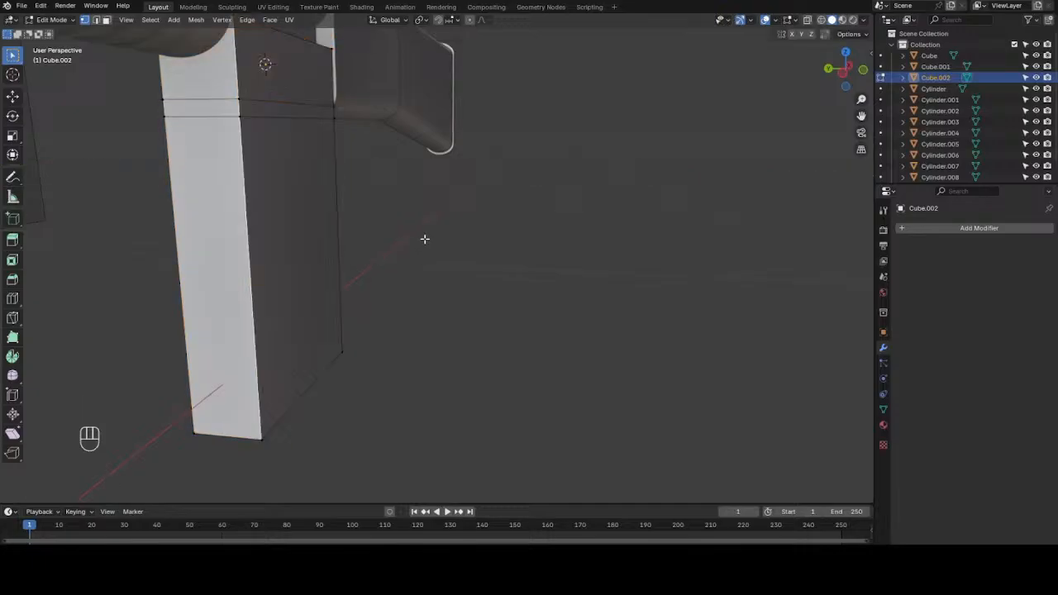
middle_drag(424, 239, 414, 242)
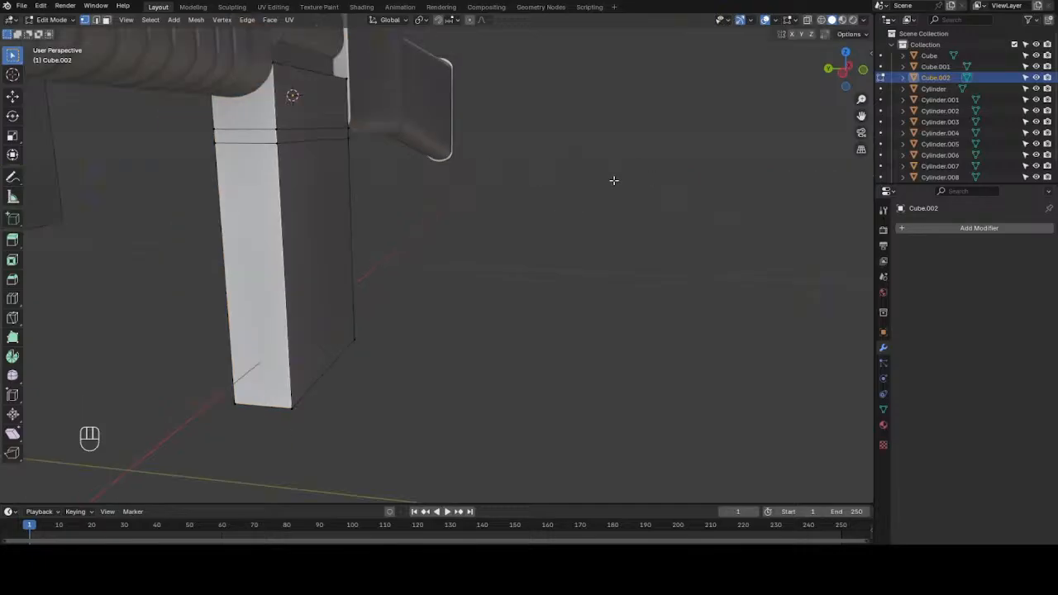
mouse_move(833, 82)
mouse_down()
mouse_move(854, 80)
mouse_move(834, 82)
mouse_up()
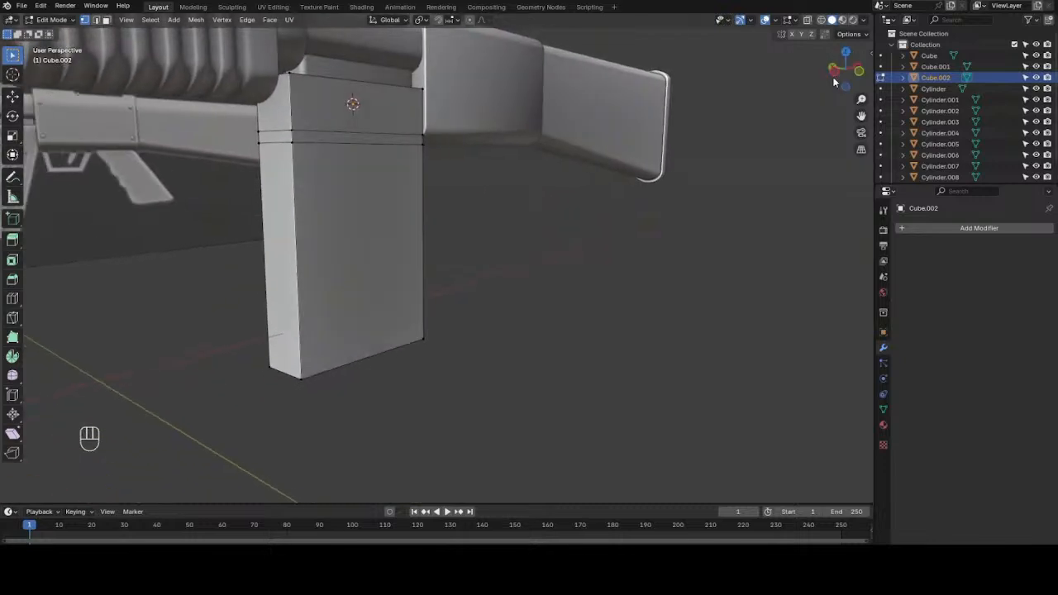
- Widen the receiver block behind the magazine slightly by scaling it along Y in Object Mode
key(Tab)
click(482, 121)
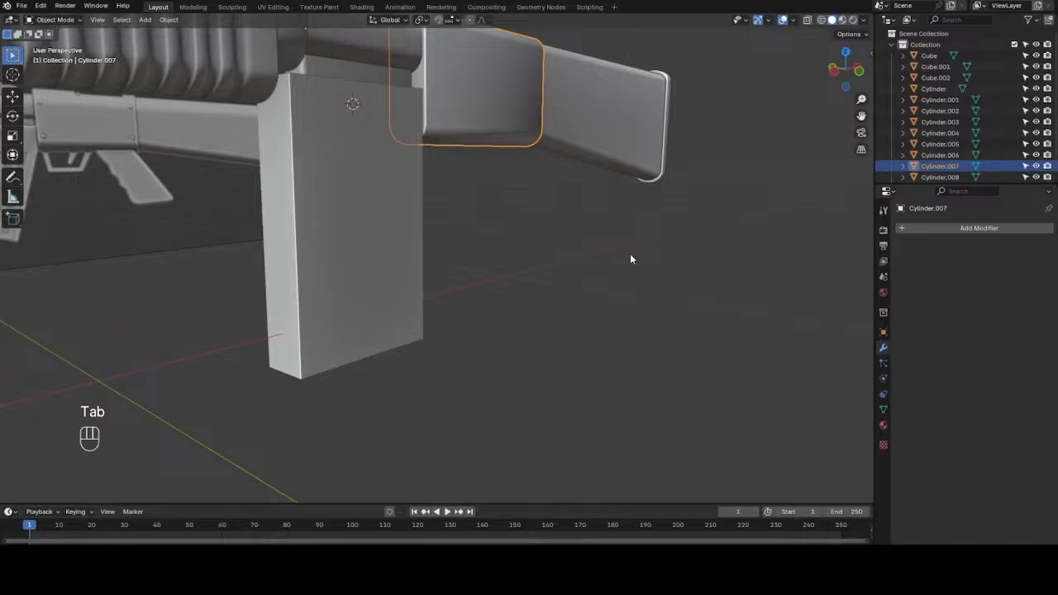
key(s)
key(y)
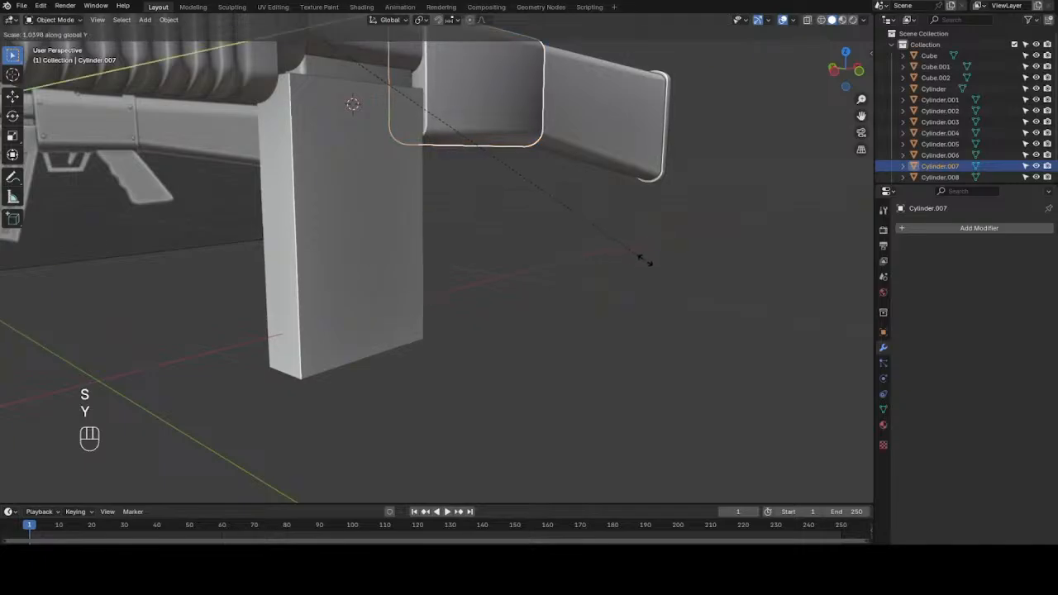
click(658, 265)
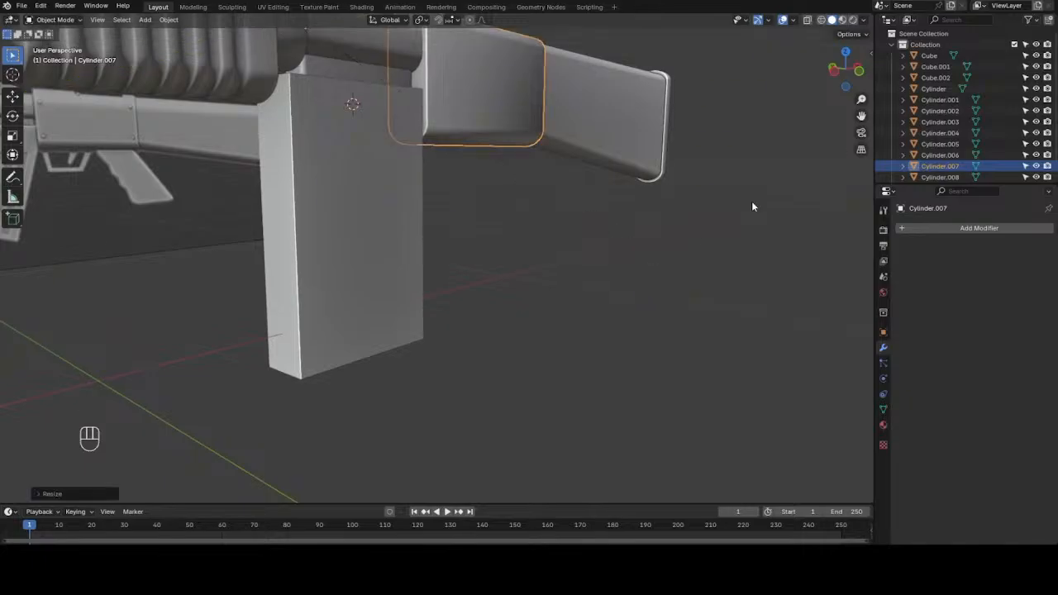
drag(852, 73, 716, 120)
scroll(718, 152, down, 5)
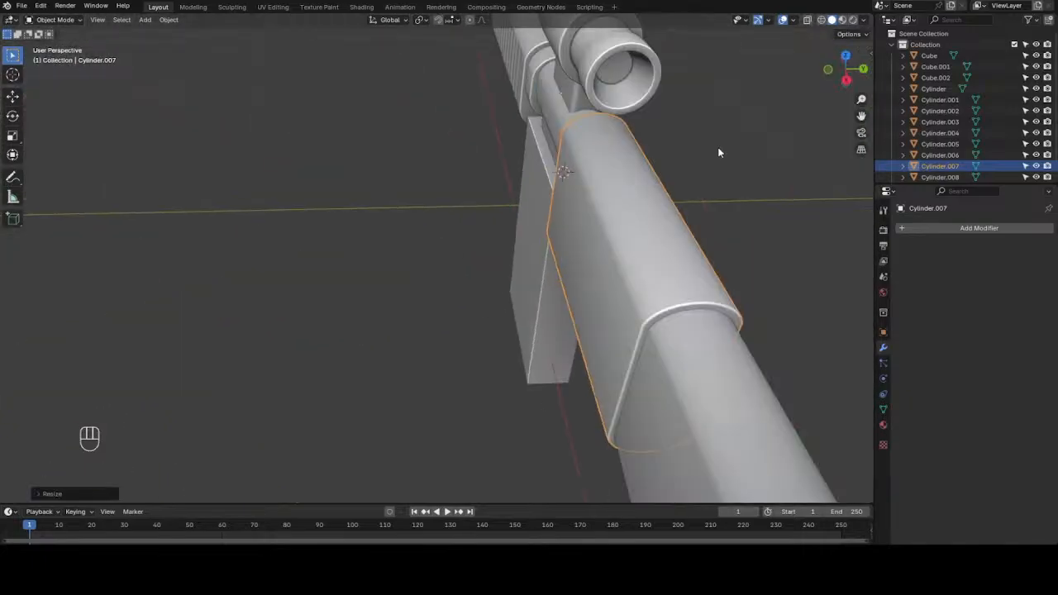
click(718, 217)
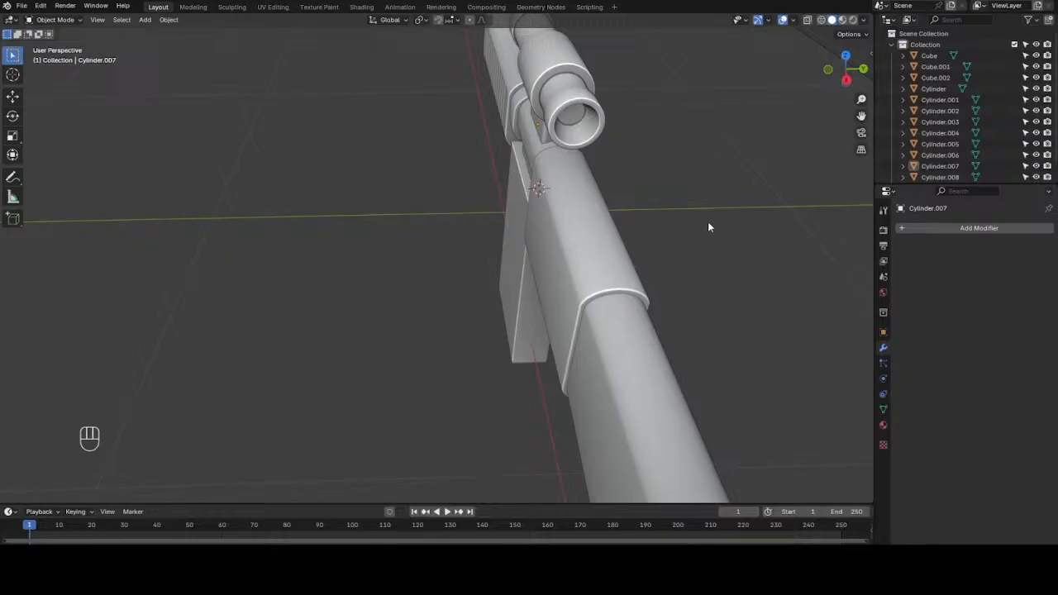
- Add a vertical loop cut to the magazine mesh in front wireframe view, aligned with the top front corner of the reference magazine
drag(844, 71, 501, 215)
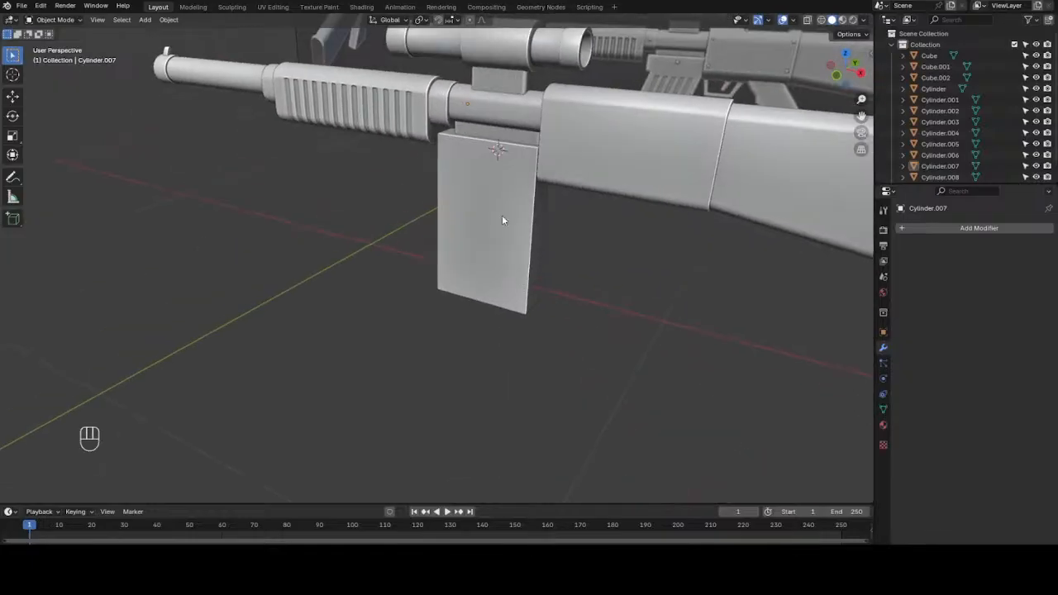
click(500, 215)
key(Tab)
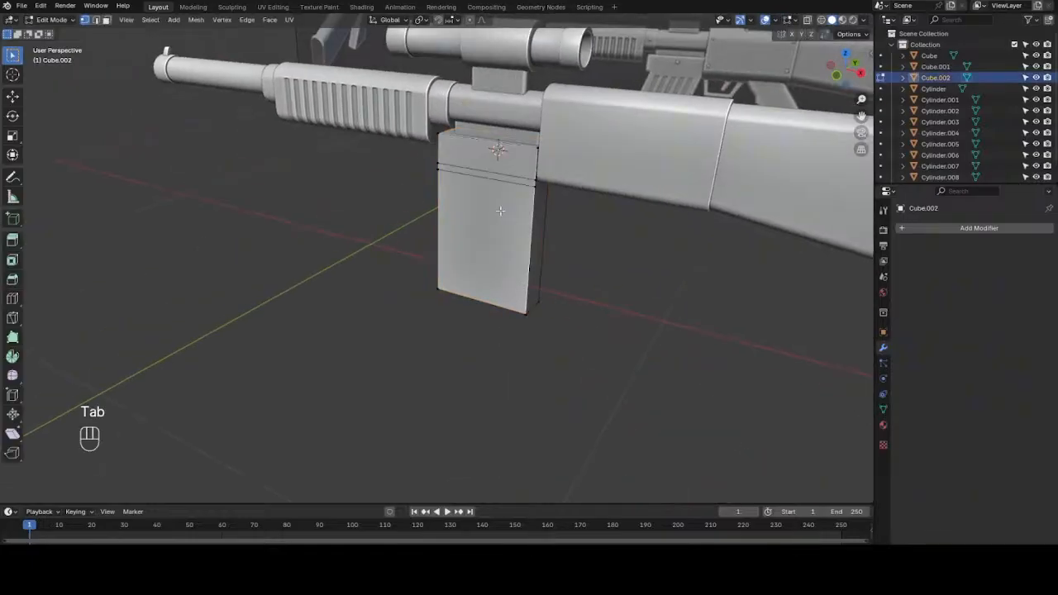
key(KP_1)
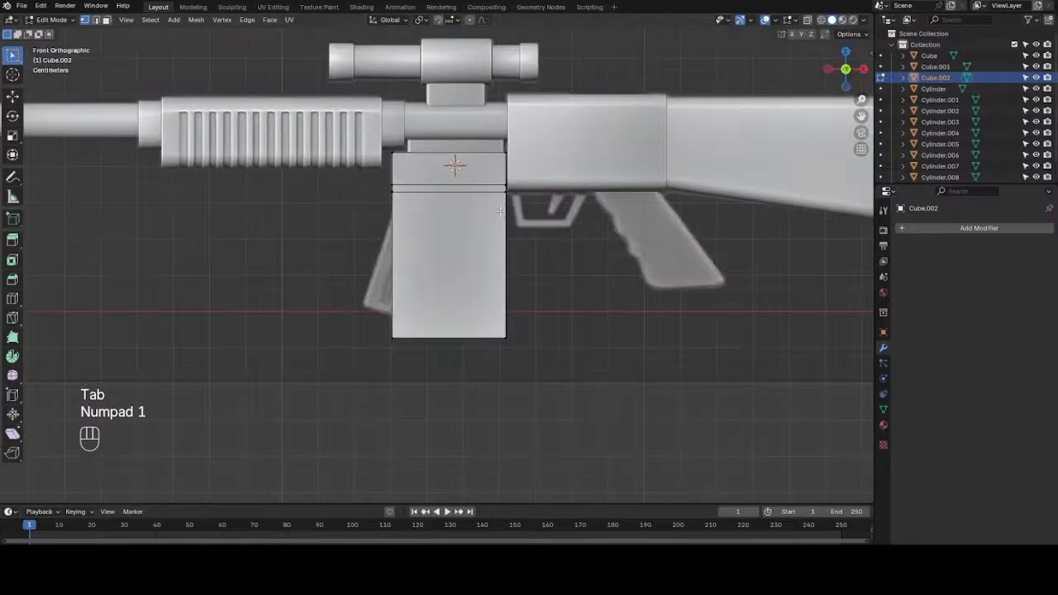
key(z)
key(4)
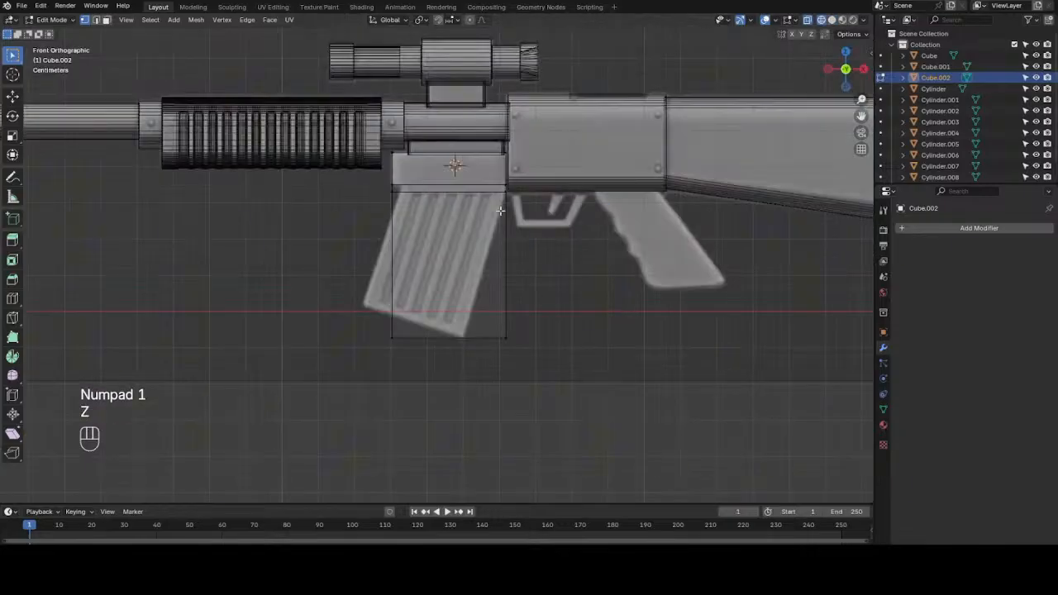
scroll(501, 211, up, 4)
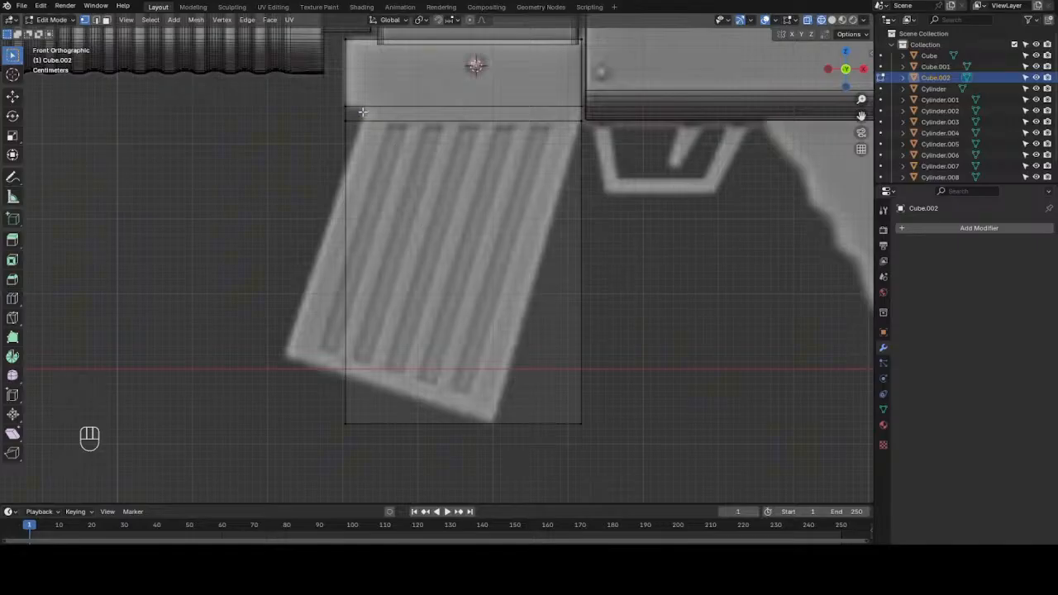
key(ctrl+r)
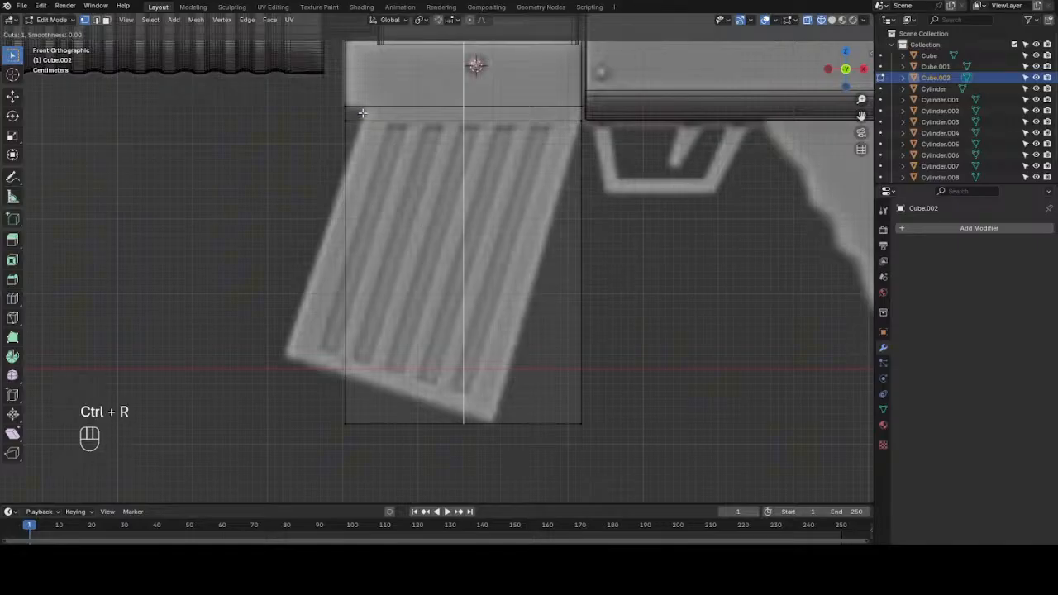
drag(362, 112, 263, 128)
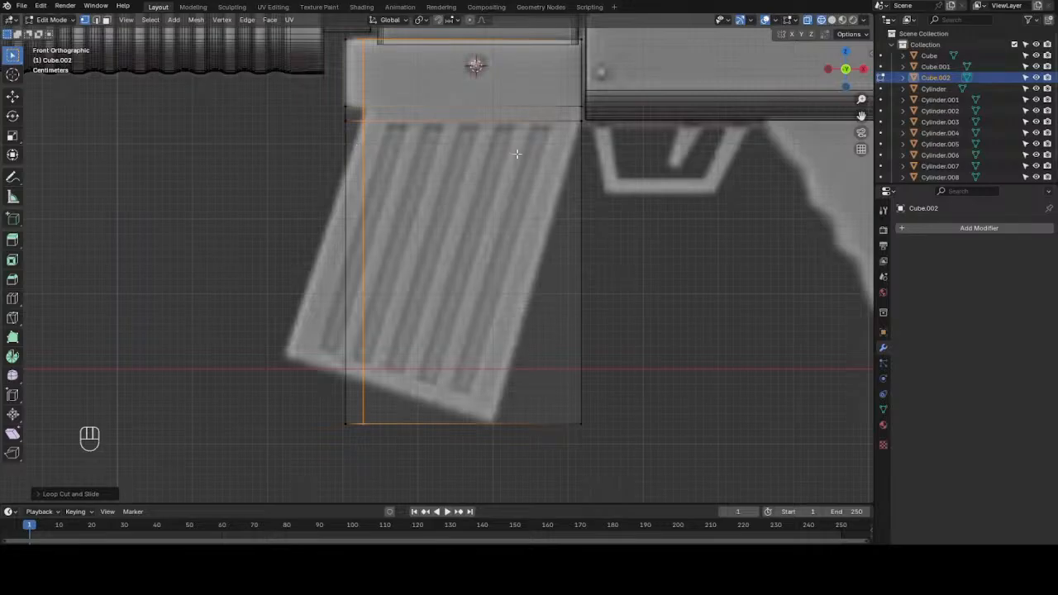
- Move the magazine body's bottom vertices forward and up so its sides slant like the reference magazine
scroll(527, 154, down, 5)
scroll(527, 156, up, 4)
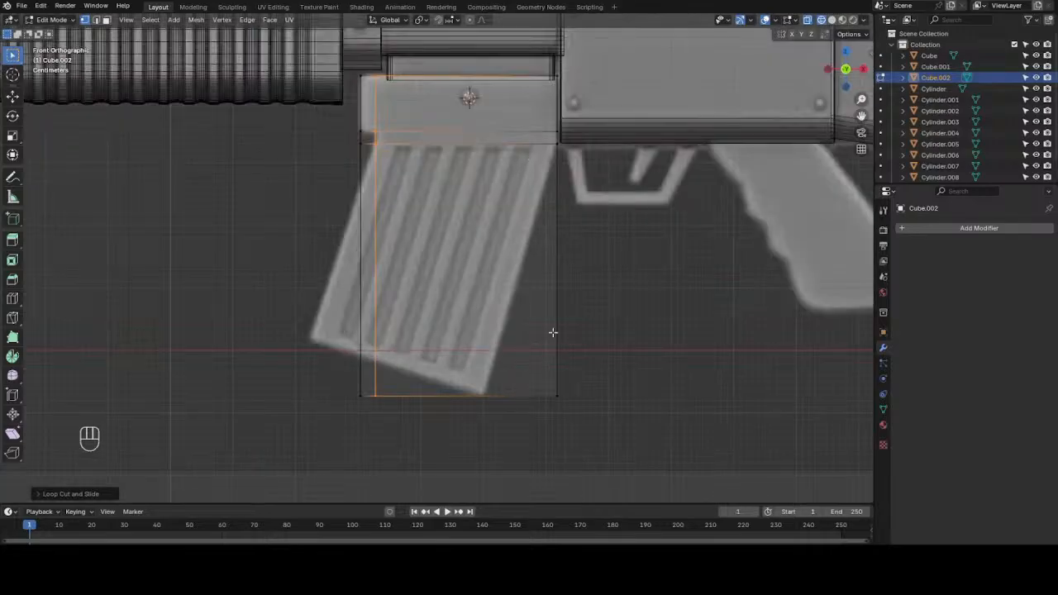
drag(267, 275, 662, 437)
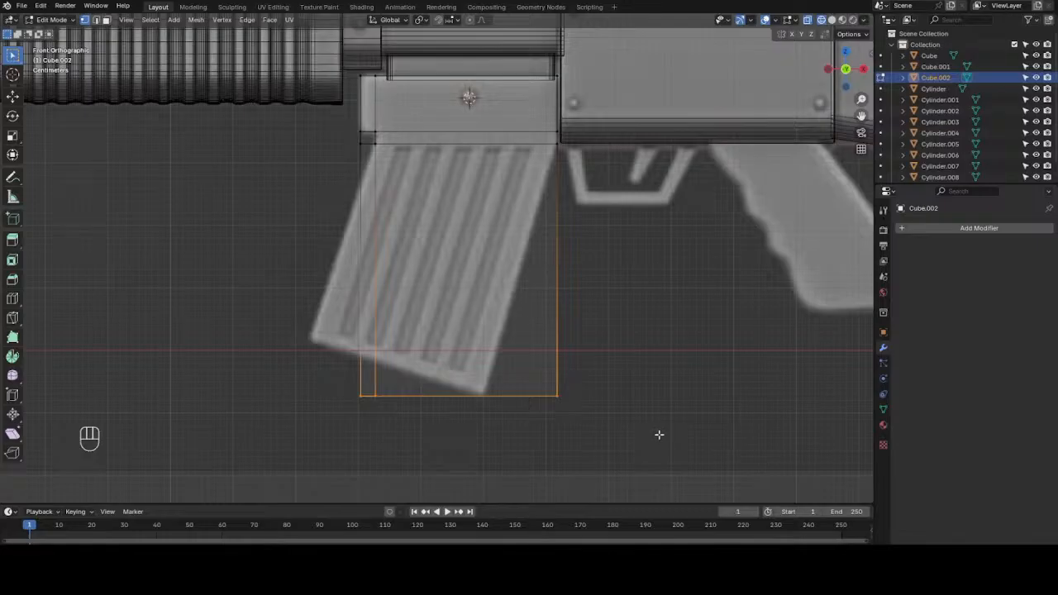
key(g)
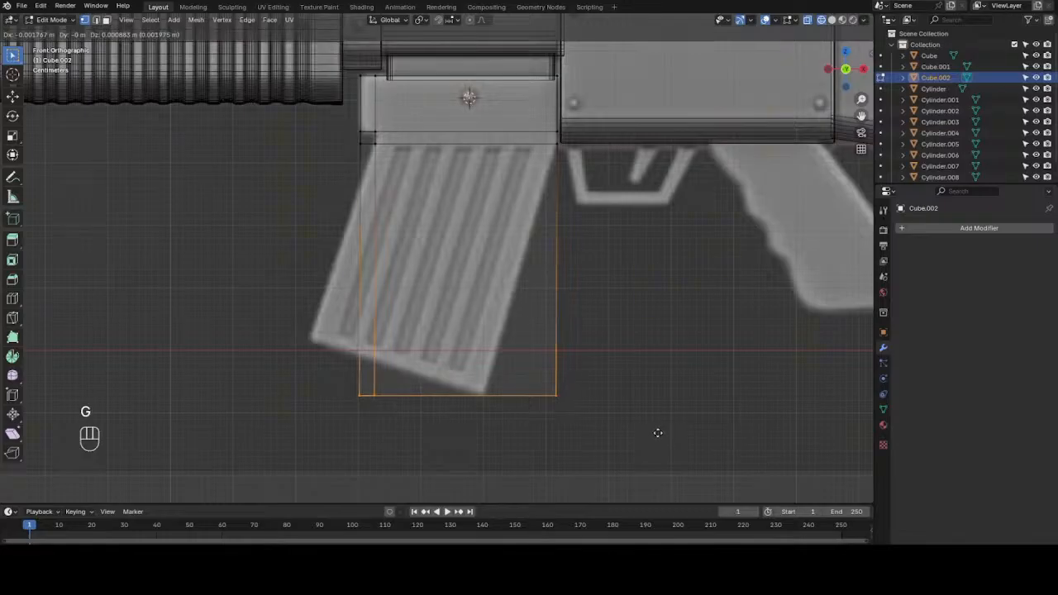
click(581, 397)
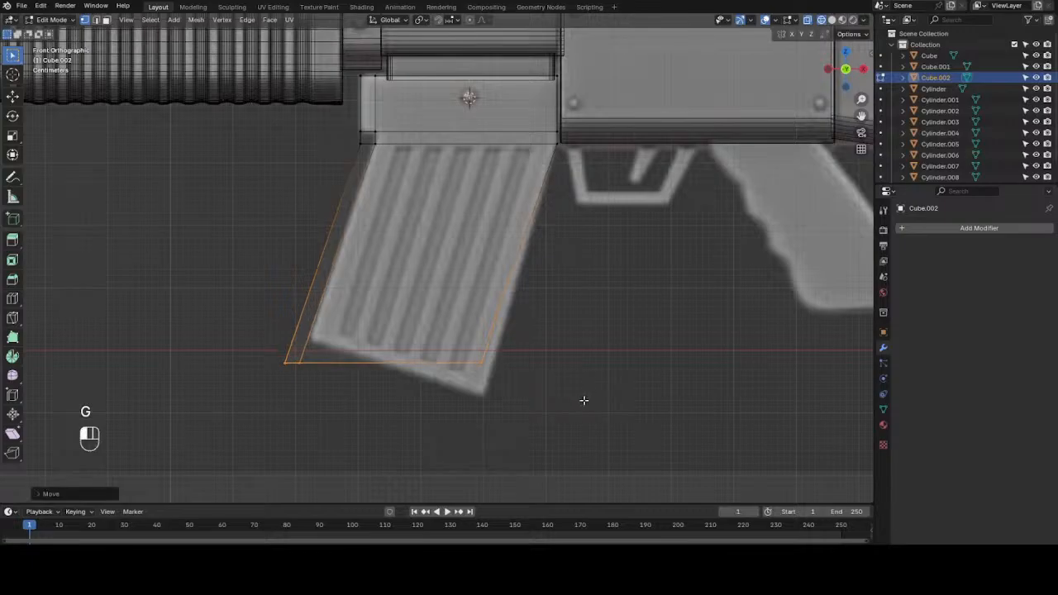
key(alt+space)
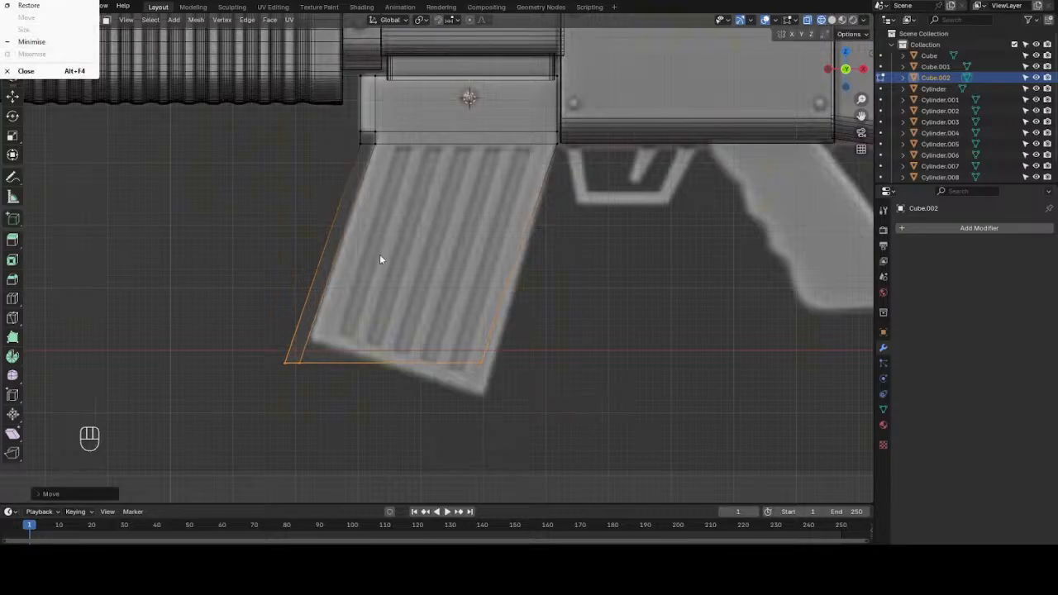
click(209, 182)
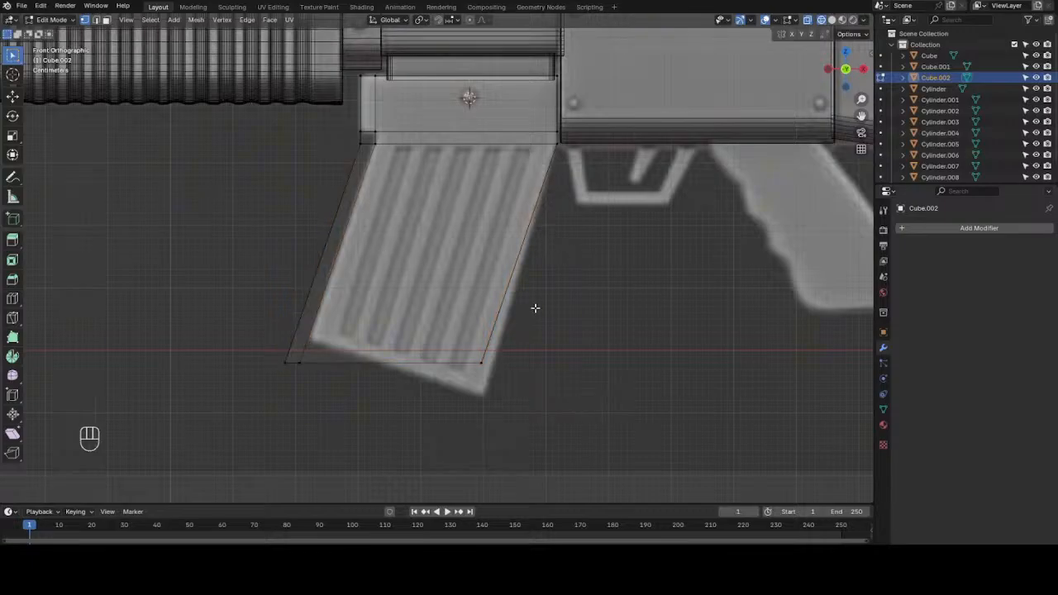
- Move the rear bottom vertices down about 0.051 m and the front bottom vertices back 0.016 m and up 0.035 m to the reference corners
drag(440, 314, 528, 418)
key(g)
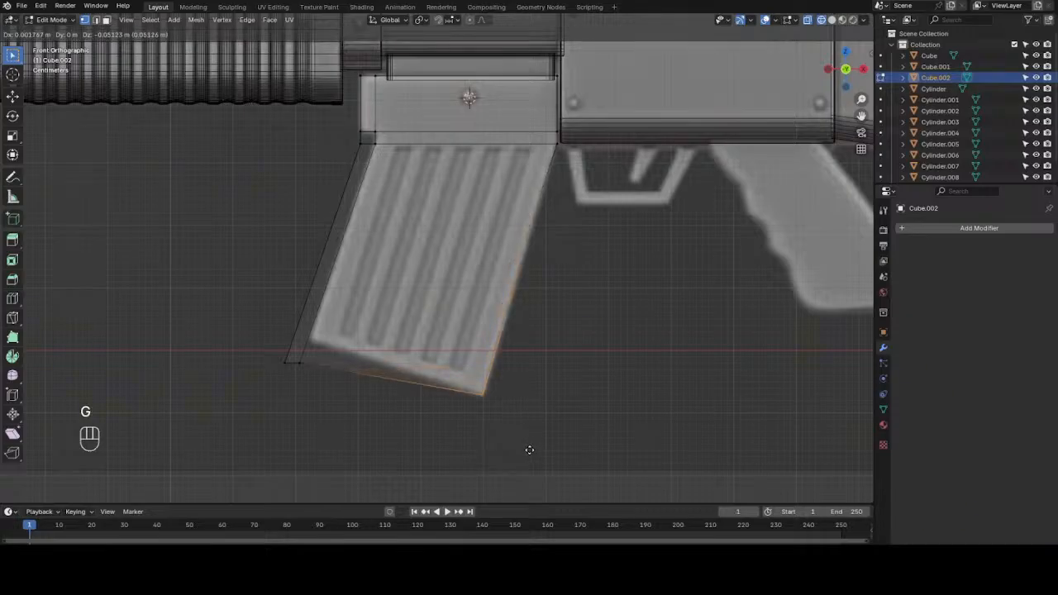
click(530, 449)
shift+drag(241, 308, 315, 414)
key(g)
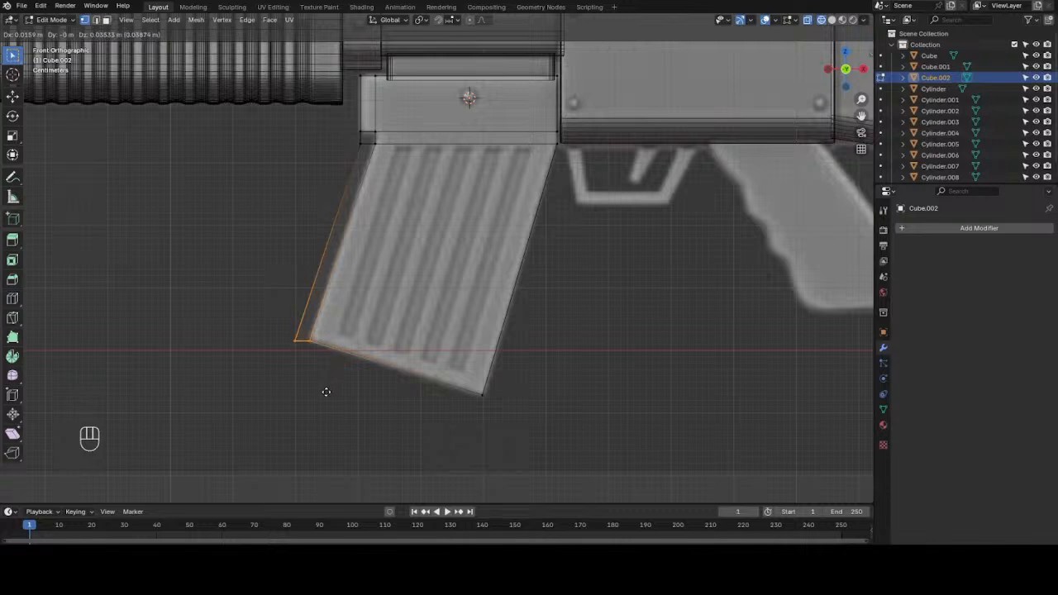
click(326, 392)
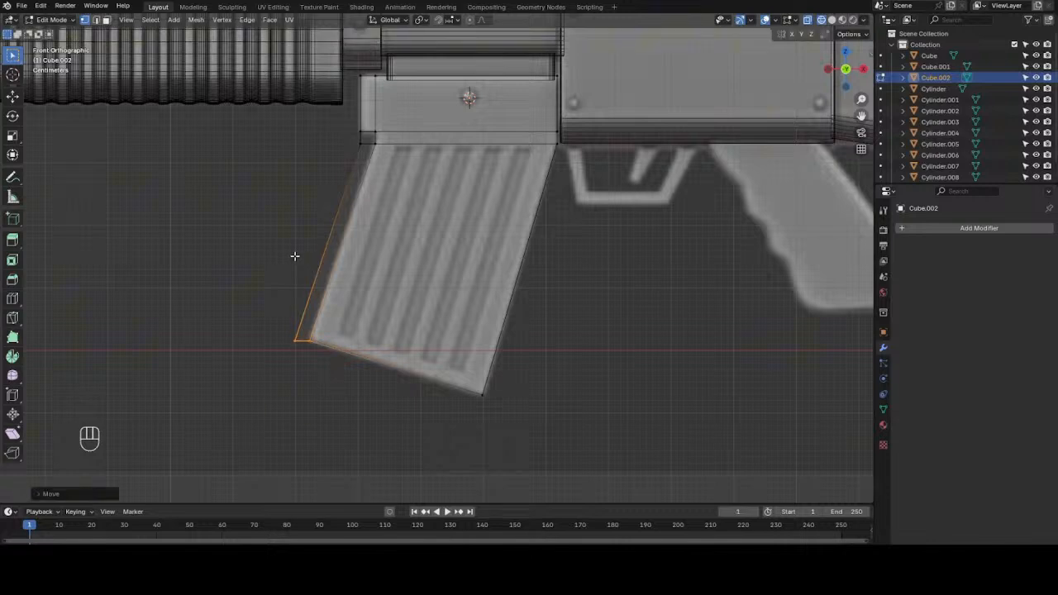
- Delete the front, side and bottom faces of the narrow strip ahead of the loop cut on the slanted magazine body
key(3)
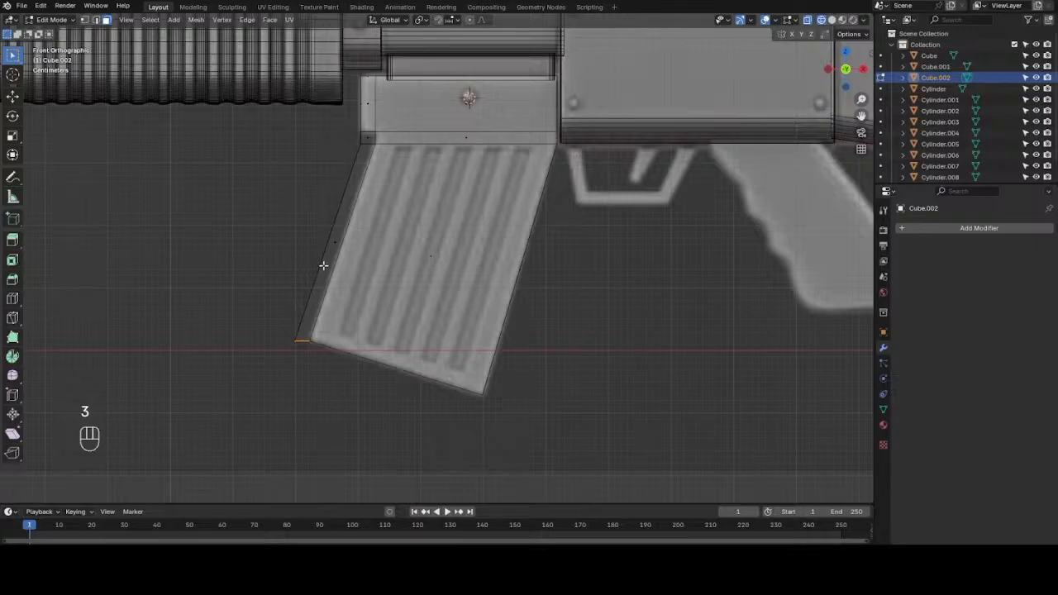
click(323, 265)
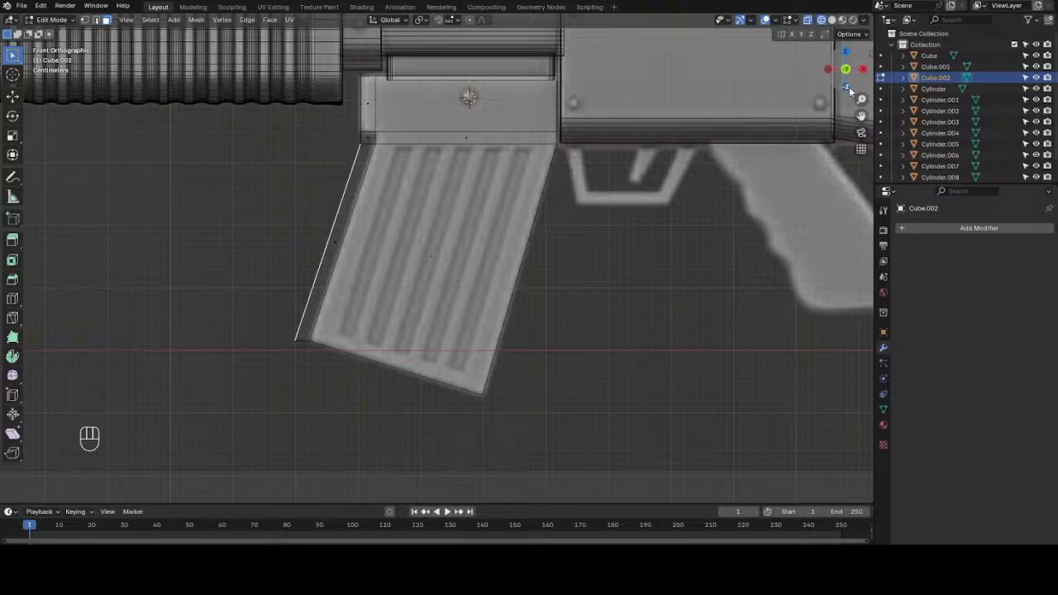
drag(847, 78, 804, 93)
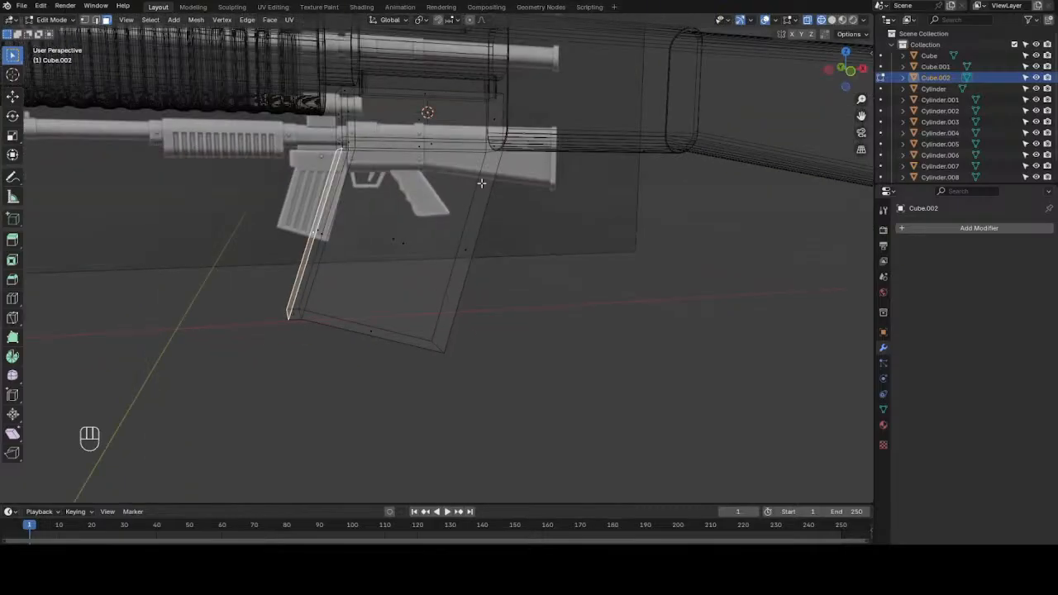
click(832, 20)
scroll(363, 199, up, 1)
shift+click(306, 206)
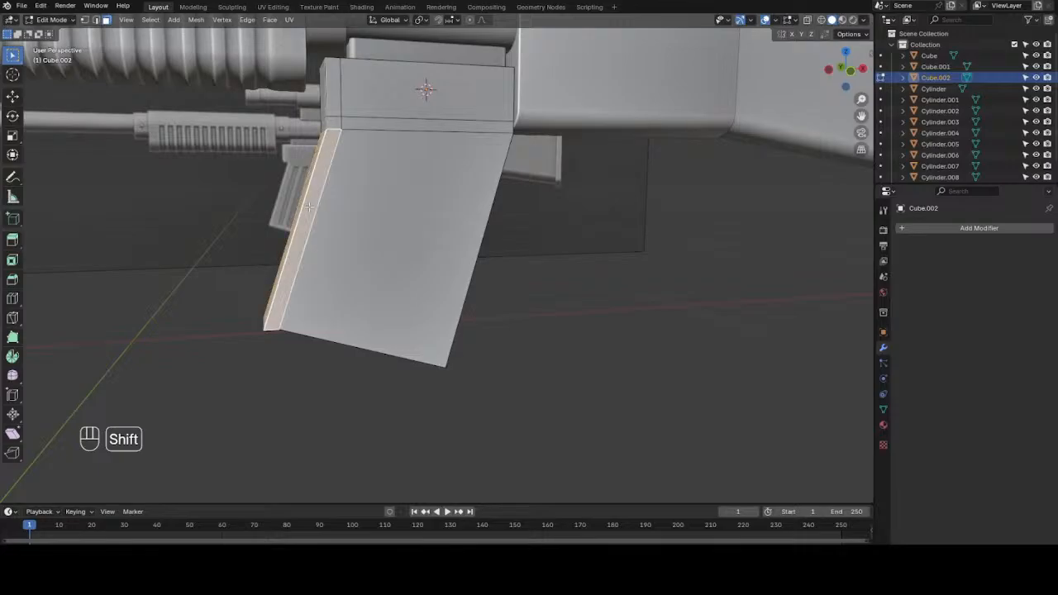
middle_drag(308, 206, 552, 205)
shift+click(413, 308)
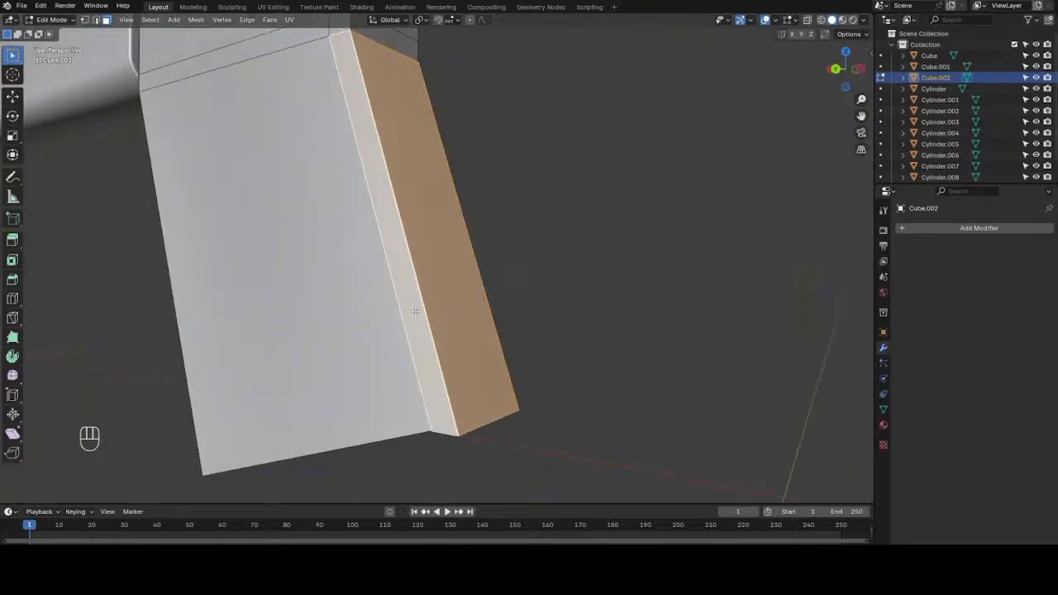
middle_drag(729, 166, 527, 230)
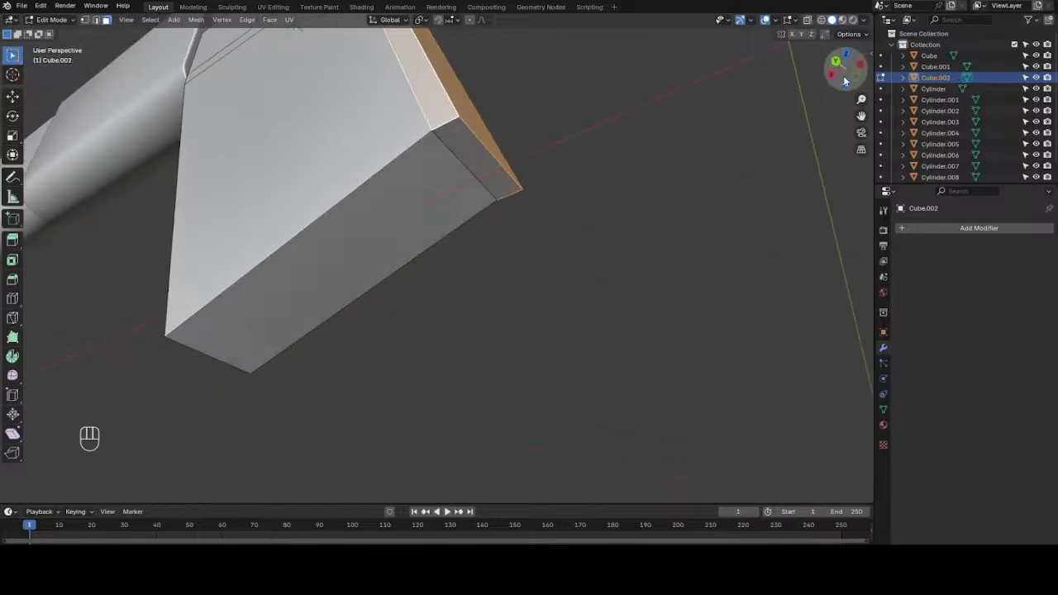
shift+click(482, 158)
key(x)
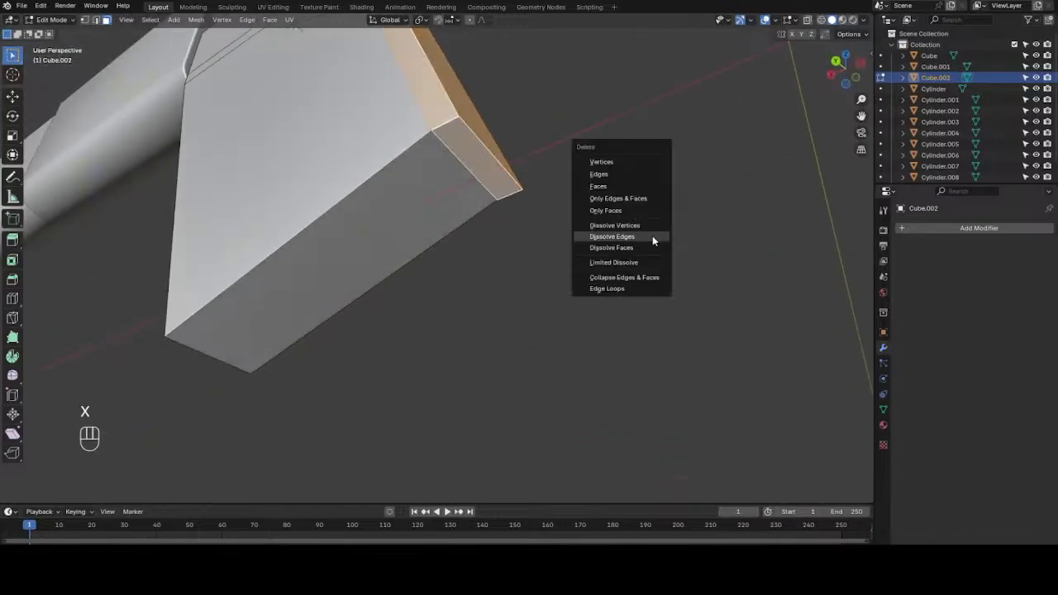
click(638, 182)
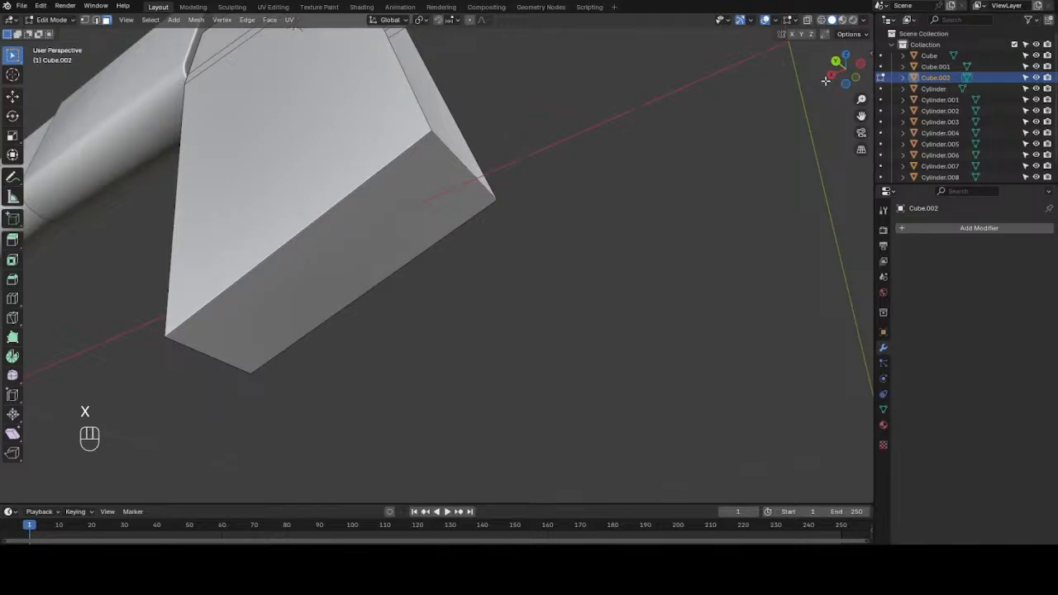
- Fill the open front of the slanted magazine body with a face between its two long front edges
drag(827, 78, 940, 89)
key(2)
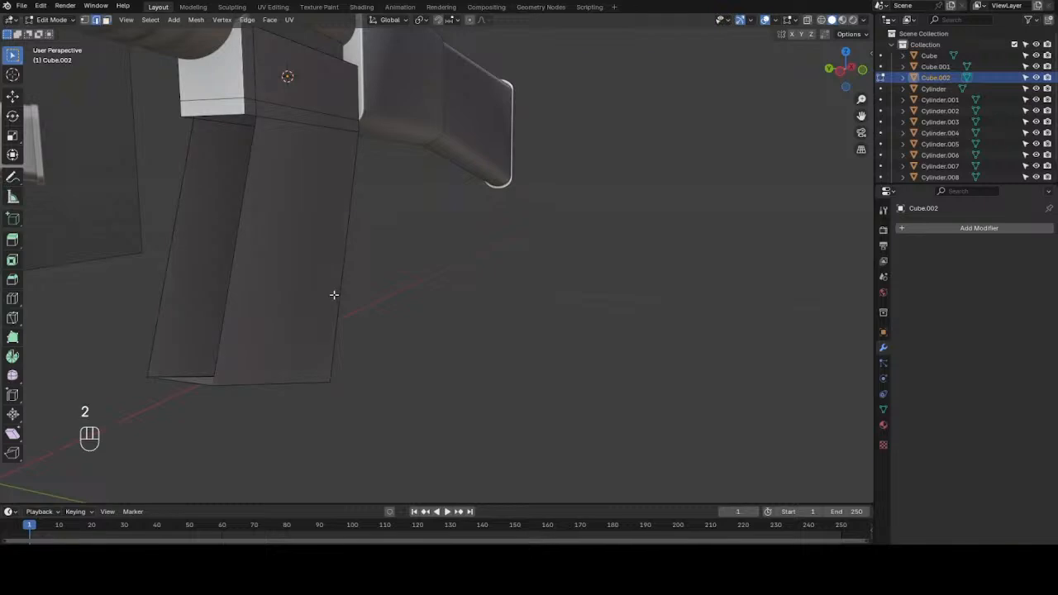
click(231, 257)
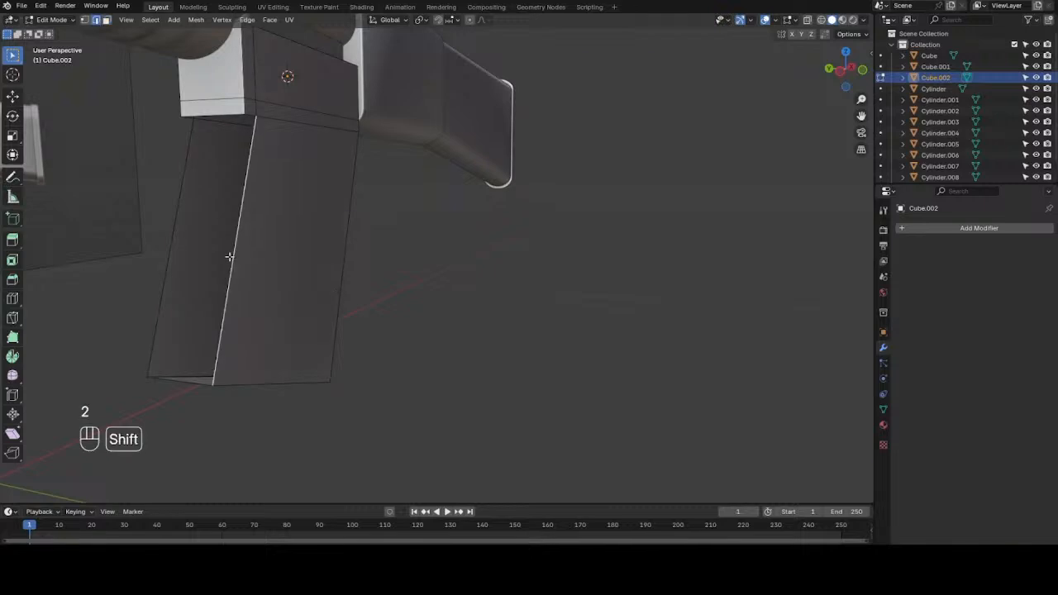
shift+click(175, 228)
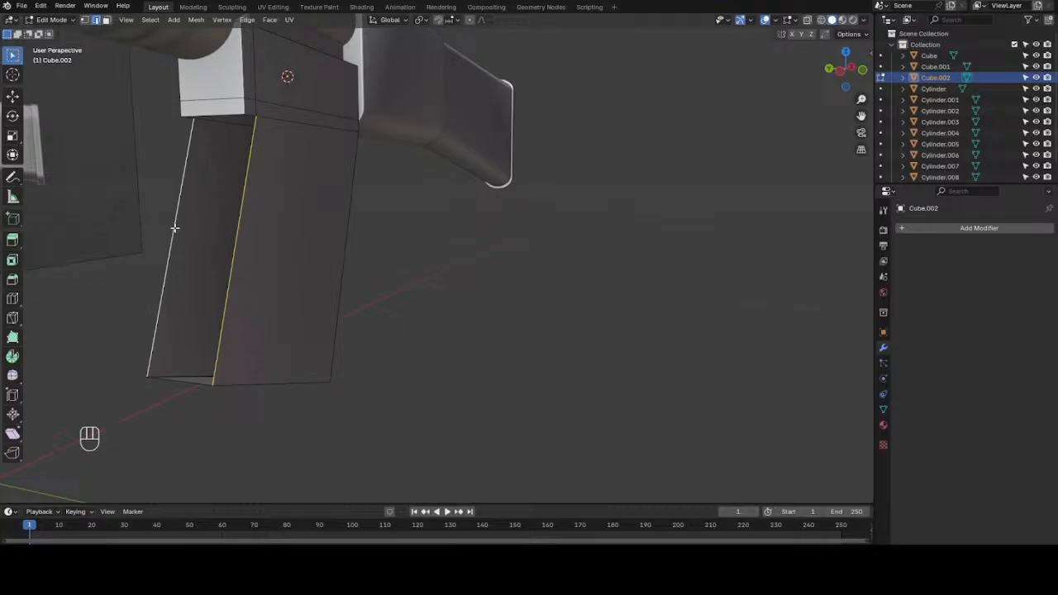
key(f)
click(474, 286)
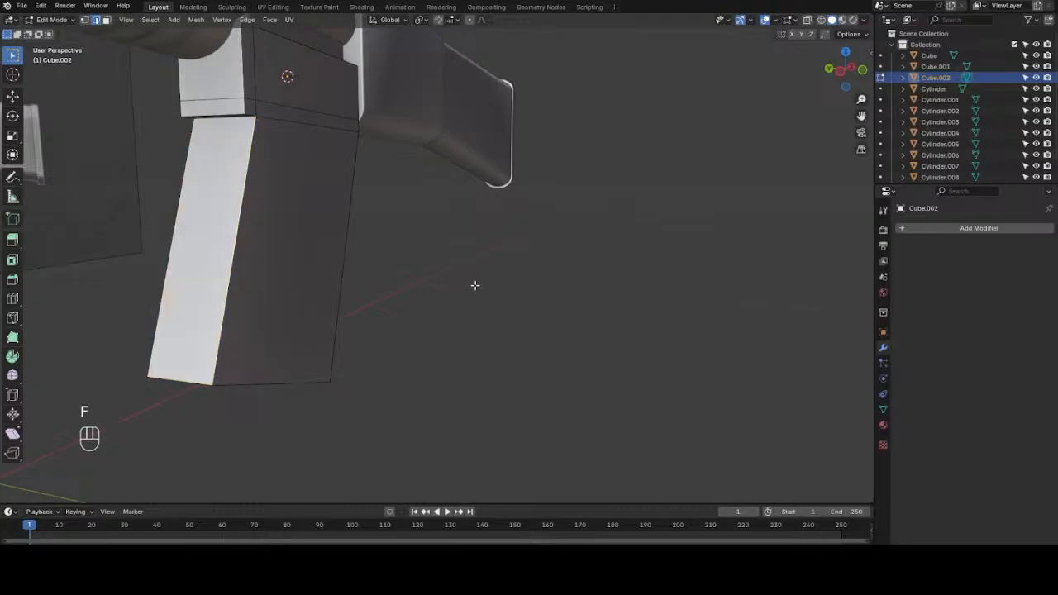
- Delete the side and front faces of the small leftover block protruding ahead of the slanted magazine body's top
key(KP_1)
key(z)
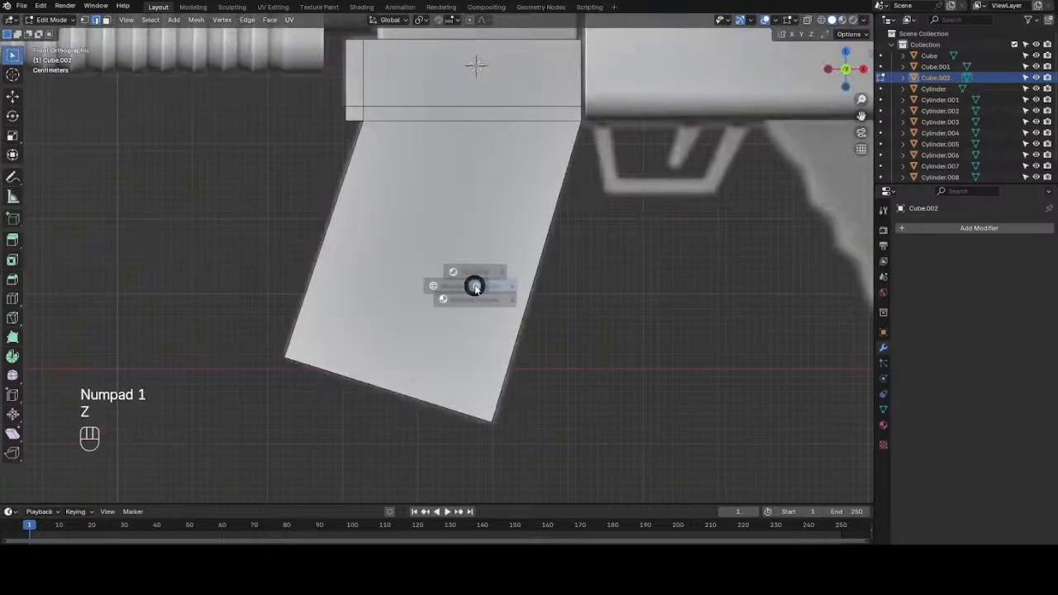
scroll(478, 281, down, 1)
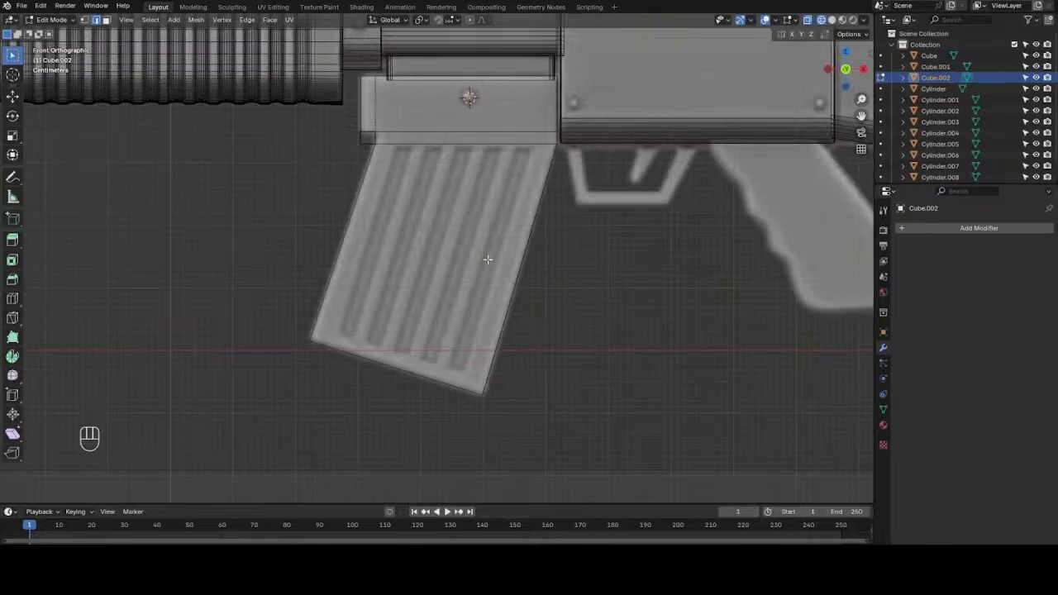
scroll(488, 259, up, 2)
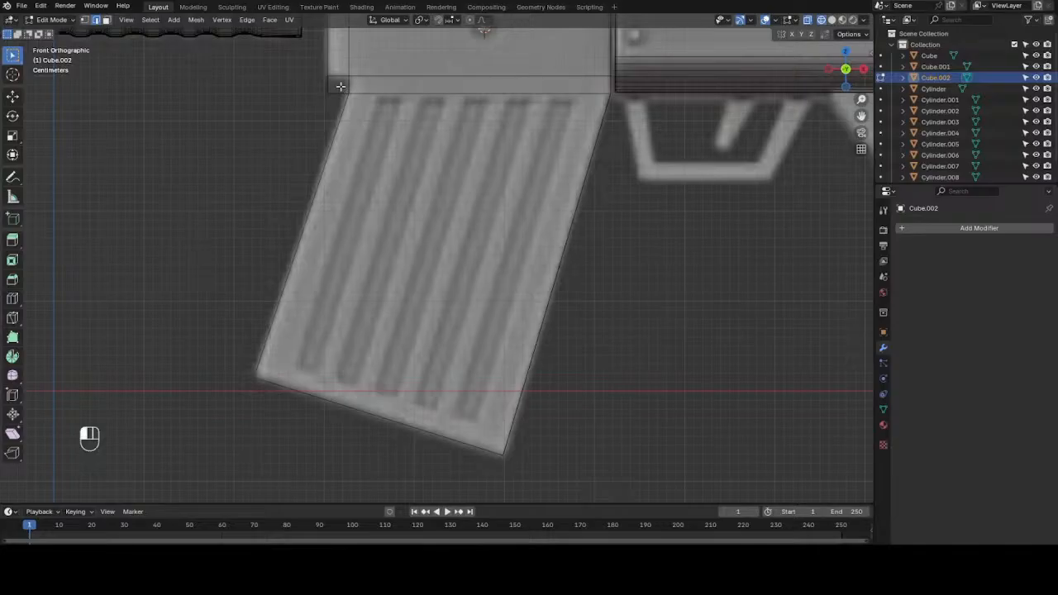
key(3)
click(418, 123)
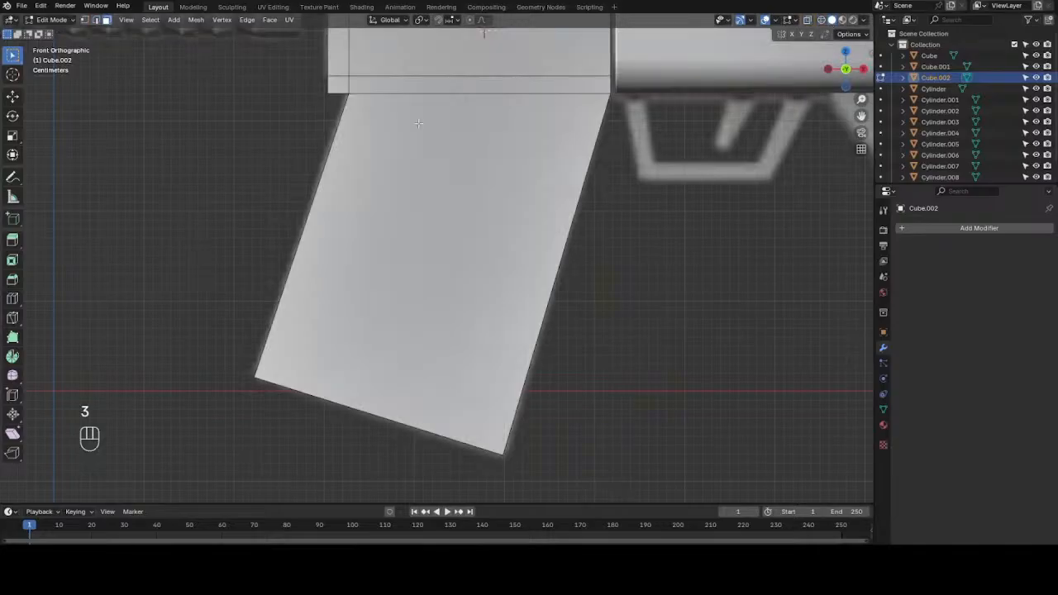
click(338, 90)
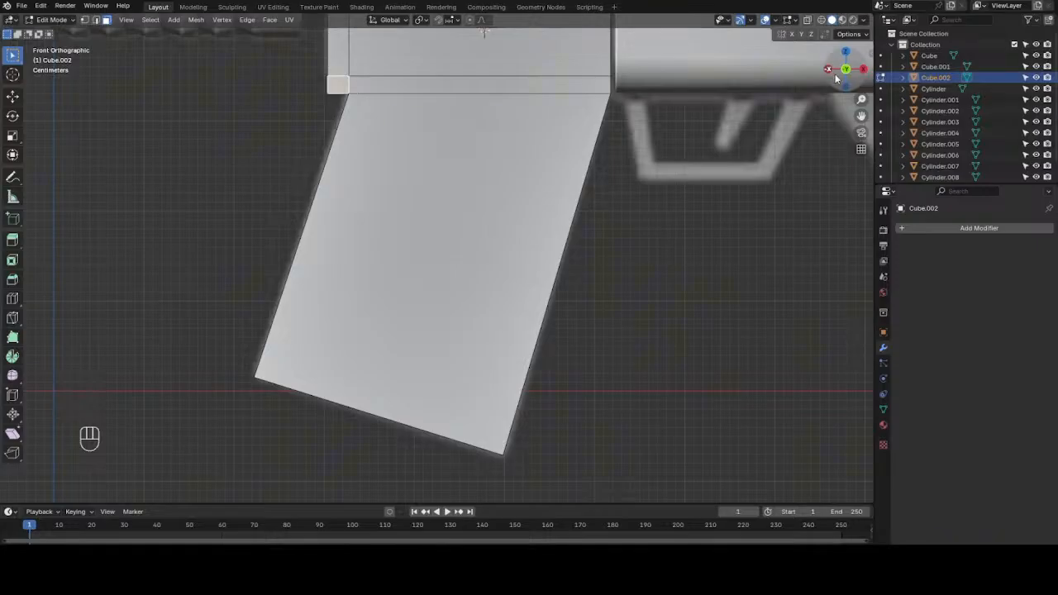
drag(836, 73, 1040, 68)
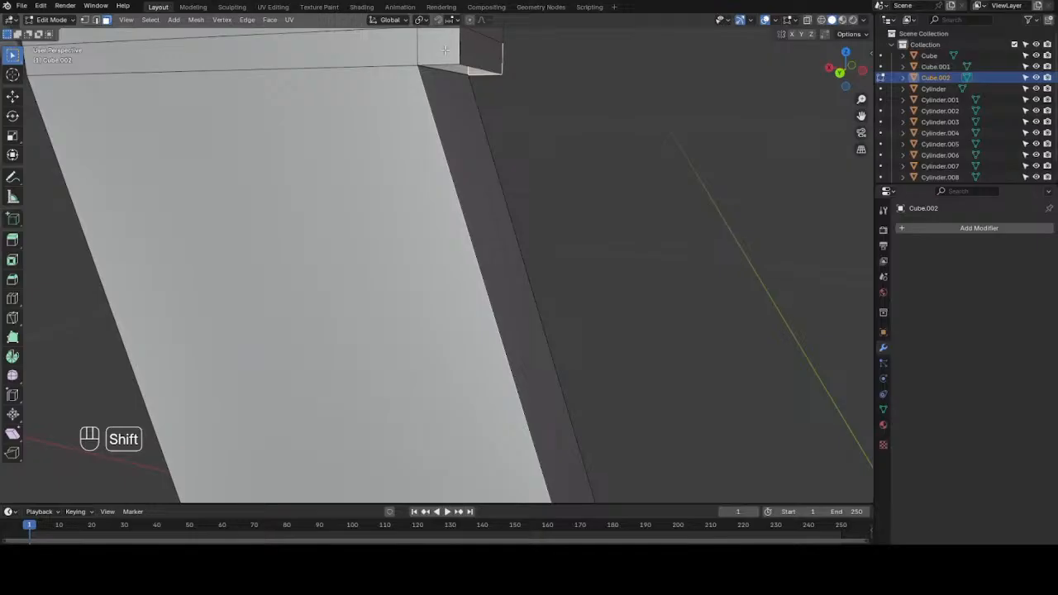
shift+click(481, 54)
key(x)
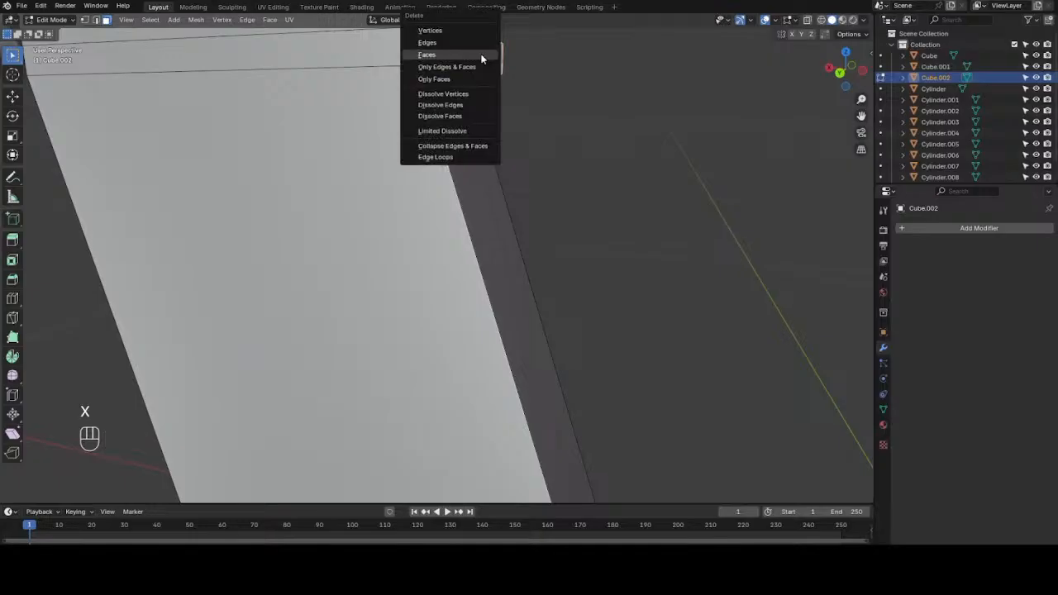
click(482, 54)
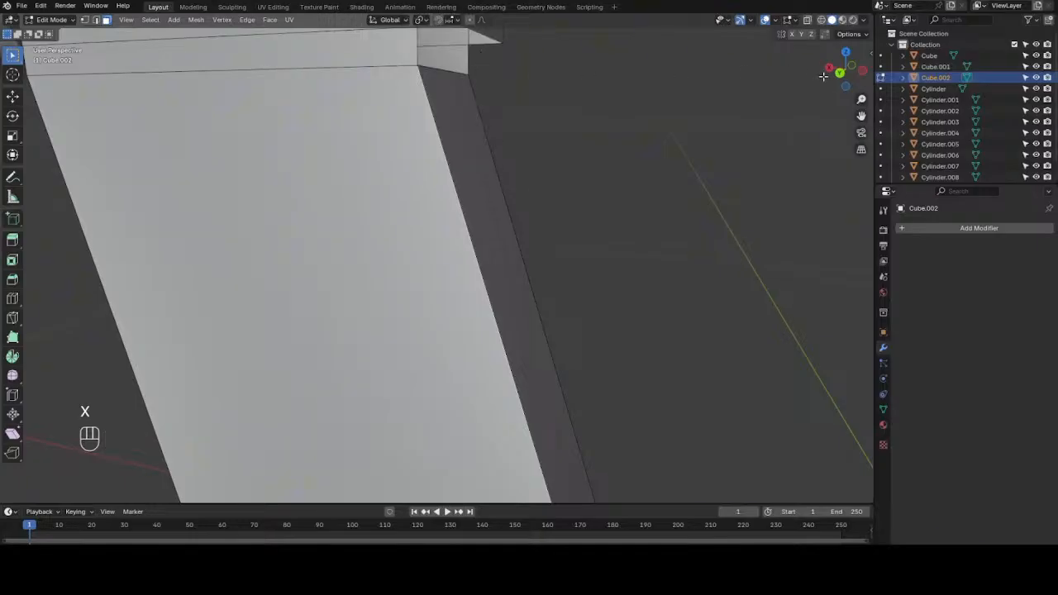
- Fill the gaps left by the deleted block with a front face and an underside face beneath the upper front overhang
mouse_move(843, 83)
mouse_down()
mouse_move(856, 79)
mouse_move(839, 79)
mouse_up()
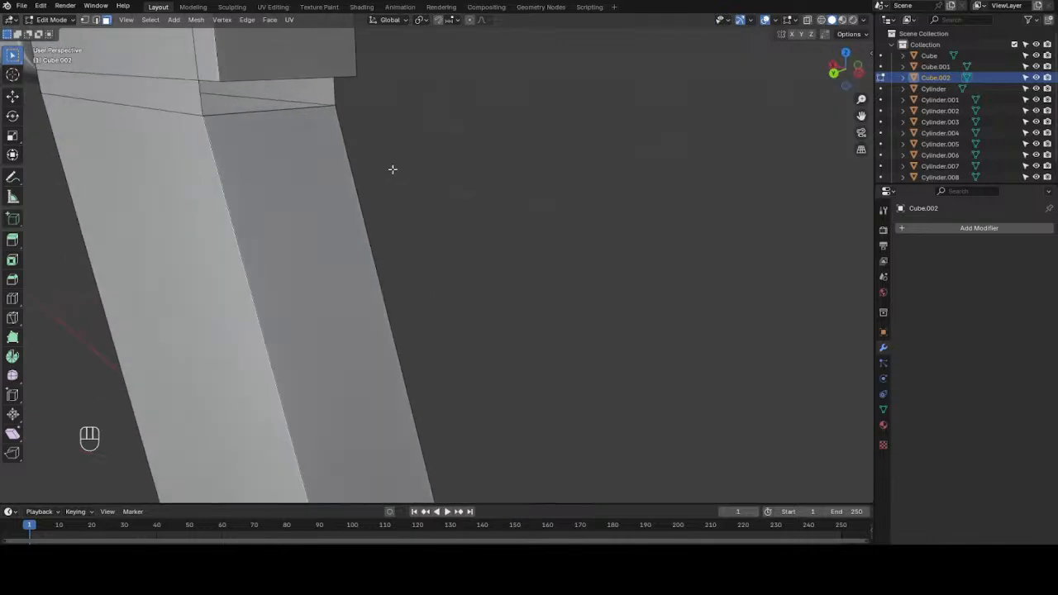
key(2)
click(199, 101)
key(f)
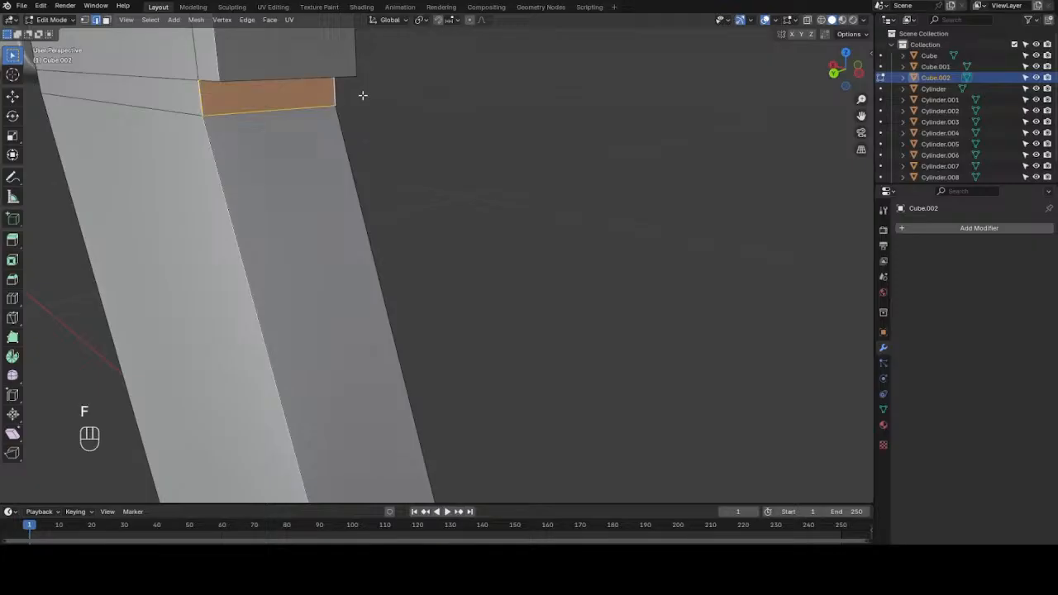
drag(859, 79, 806, 45)
click(316, 78)
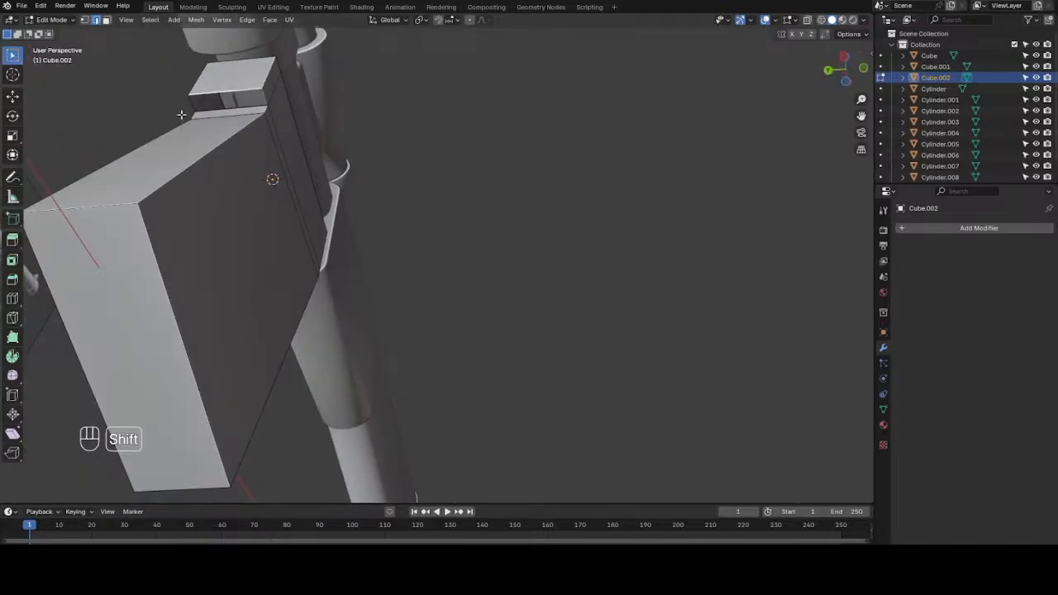
shift+click(239, 106)
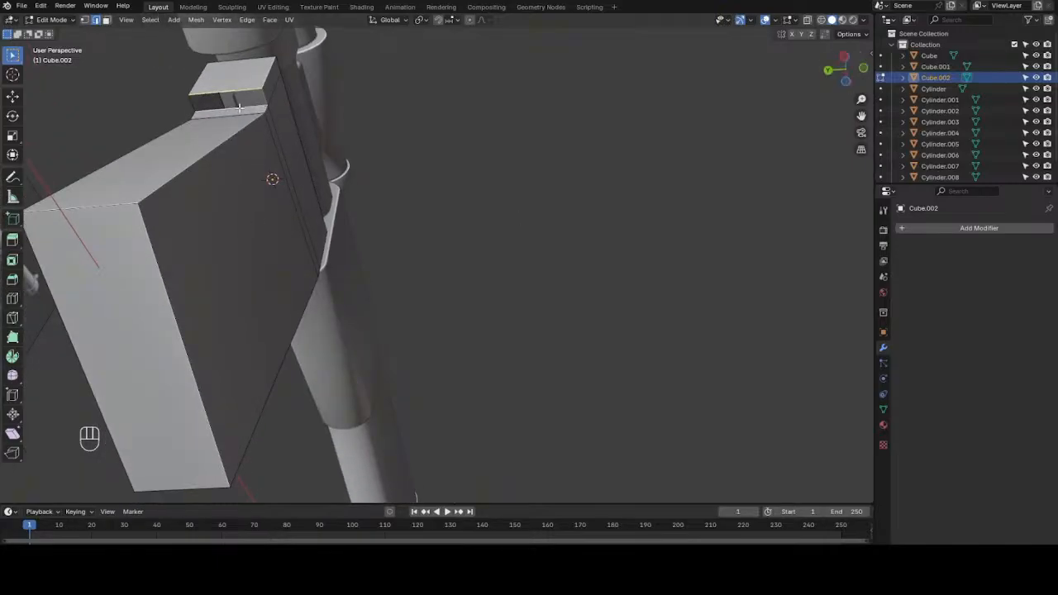
key(f)
click(468, 141)
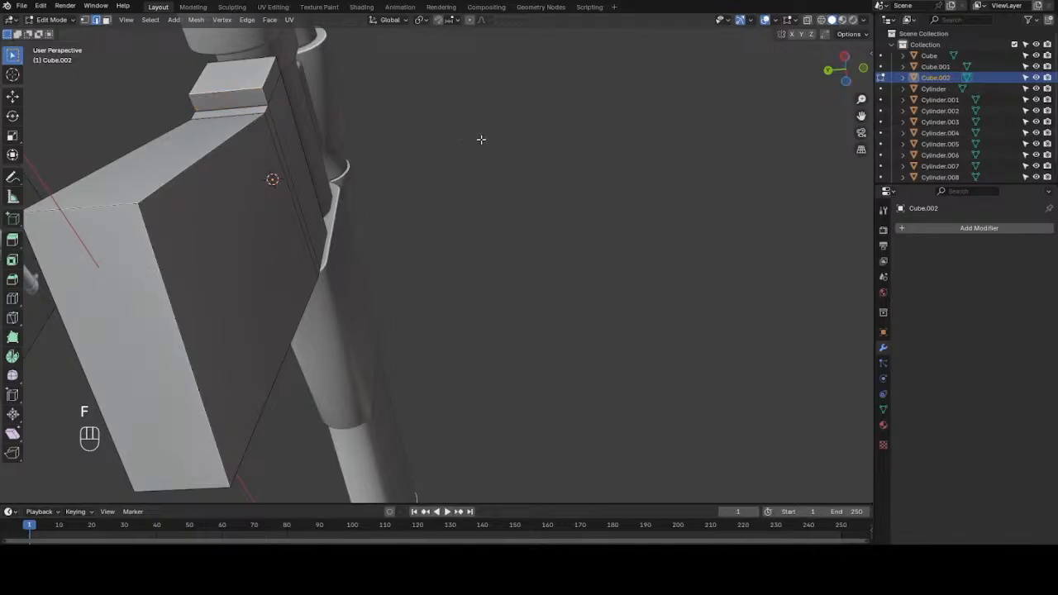
- In front wireframe view, add two slanted lengthwise loop cuts to the magazine along both edges of the frontmost reference groove
drag(837, 89, 723, 186)
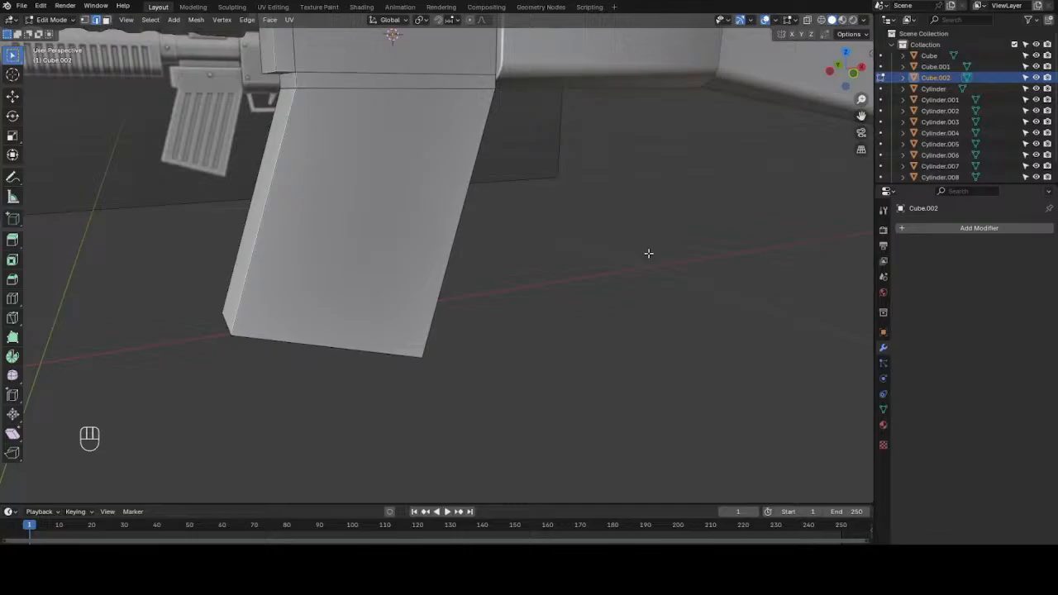
key(KP_1)
key(z)
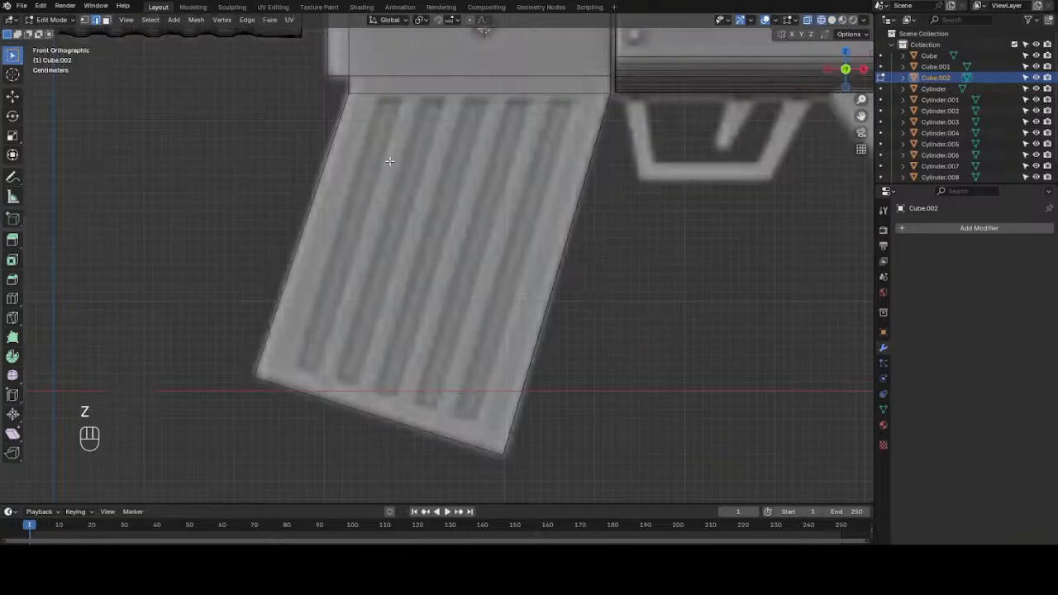
key(ctrl+r)
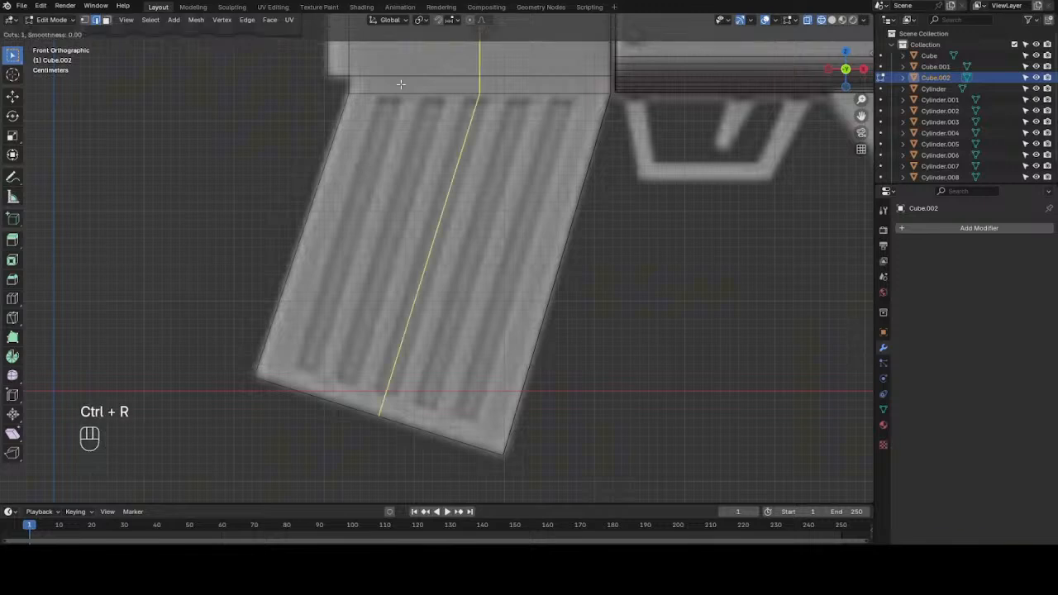
drag(400, 85, 299, 93)
key(ctrl+r)
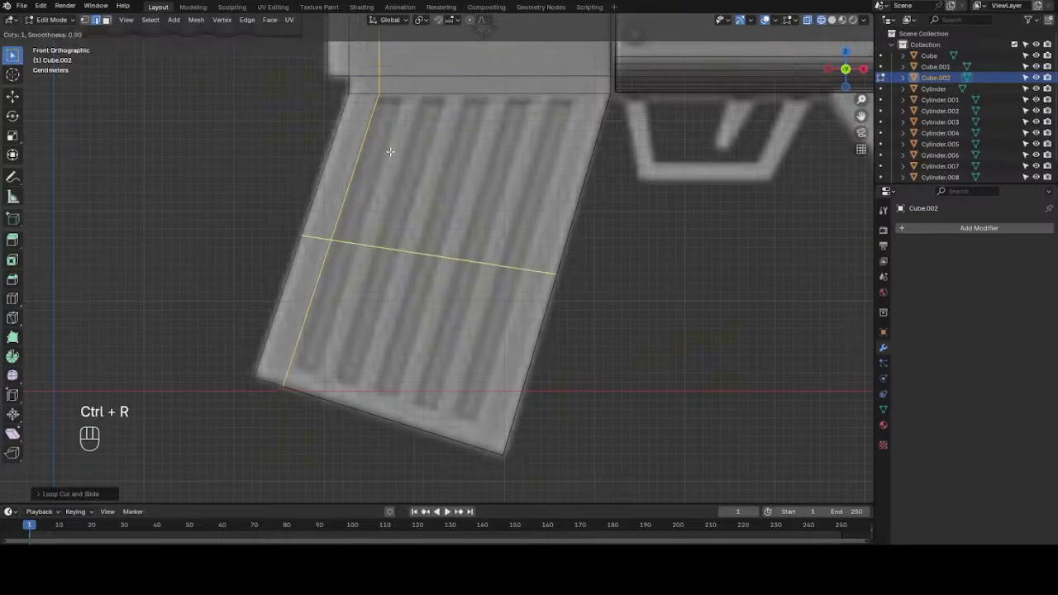
drag(395, 100, 311, 99)
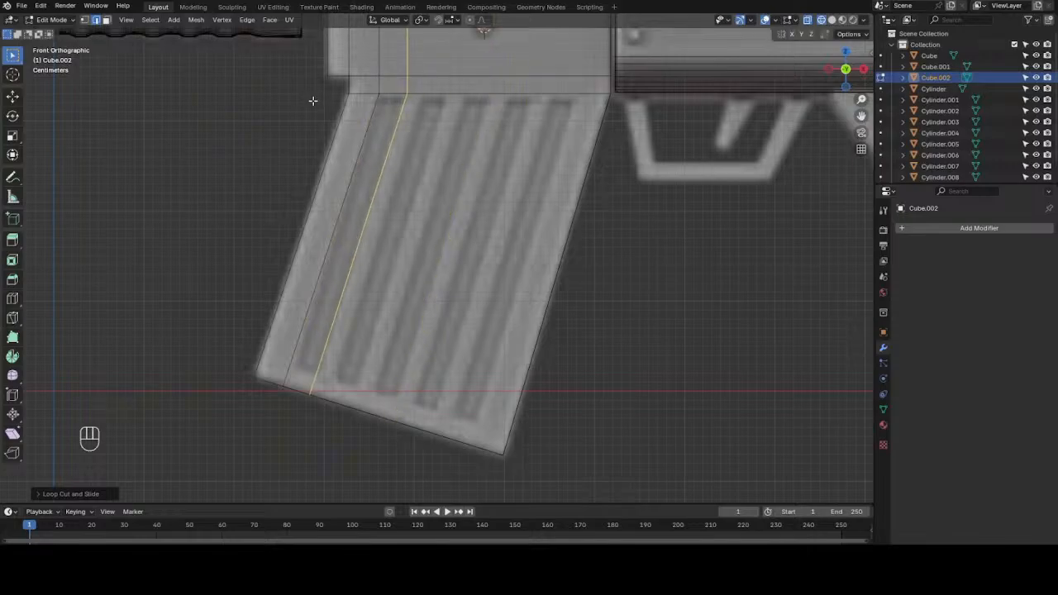
- Slide the two lengthwise loop cuts slightly towards each other to match the edges of the frontmost reference groove
alt+shift+click(356, 160)
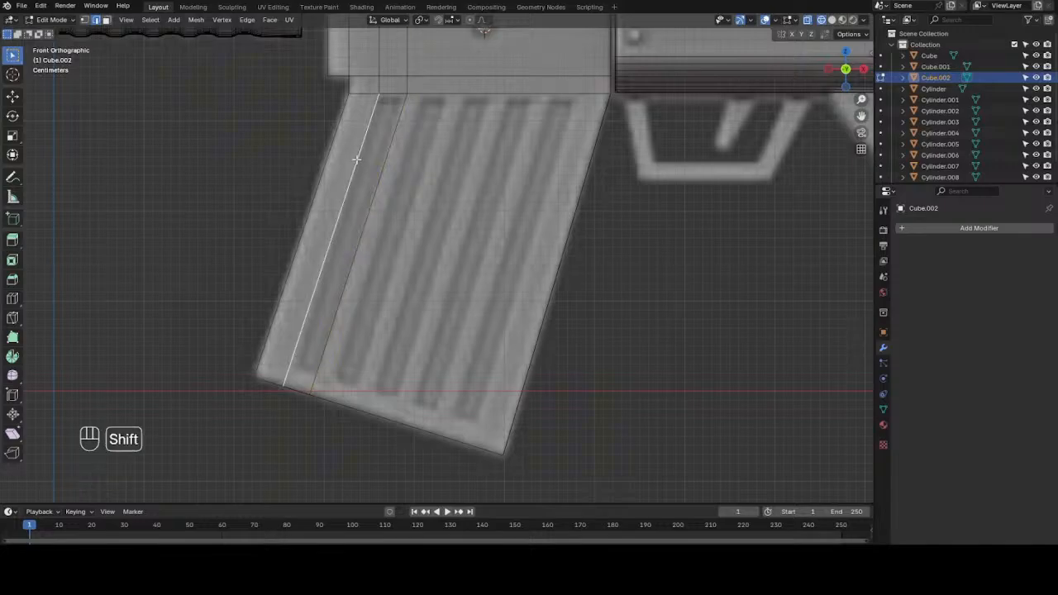
alt+shift+click(377, 82)
key(g)
key(g)
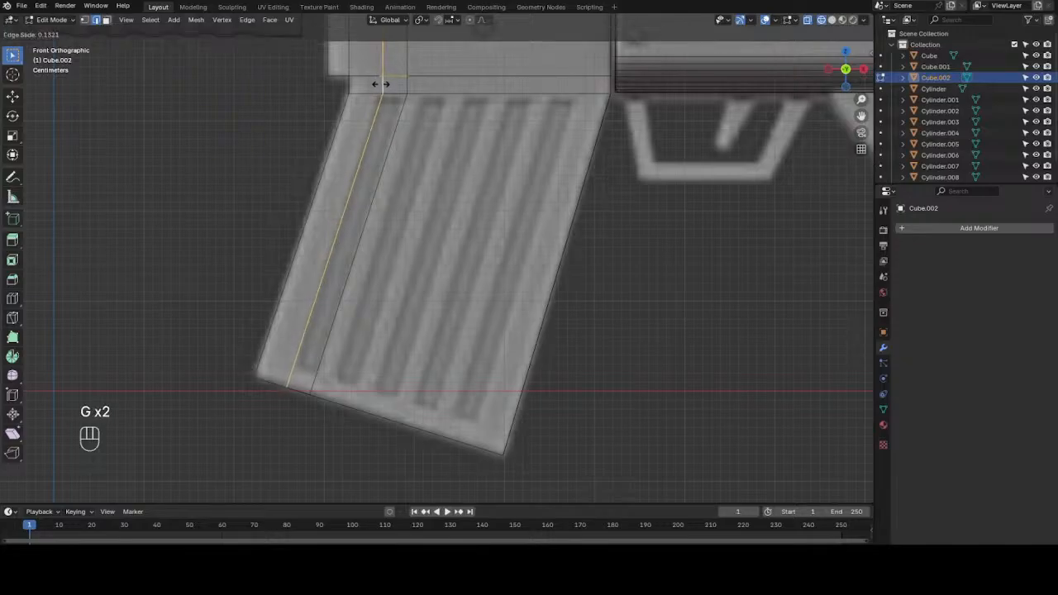
click(382, 83)
click(395, 133)
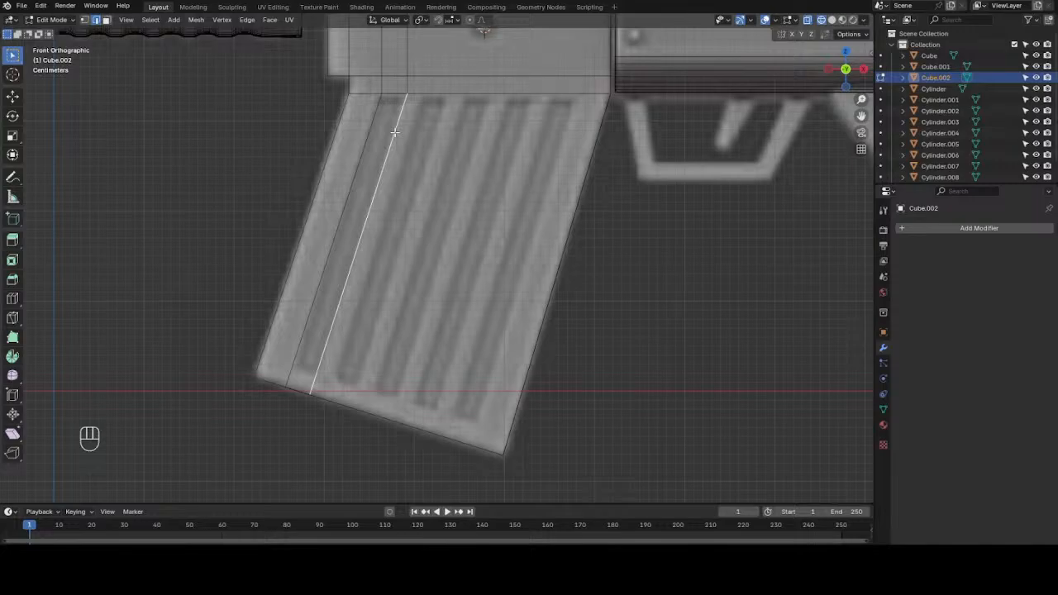
alt+shift+click(405, 87)
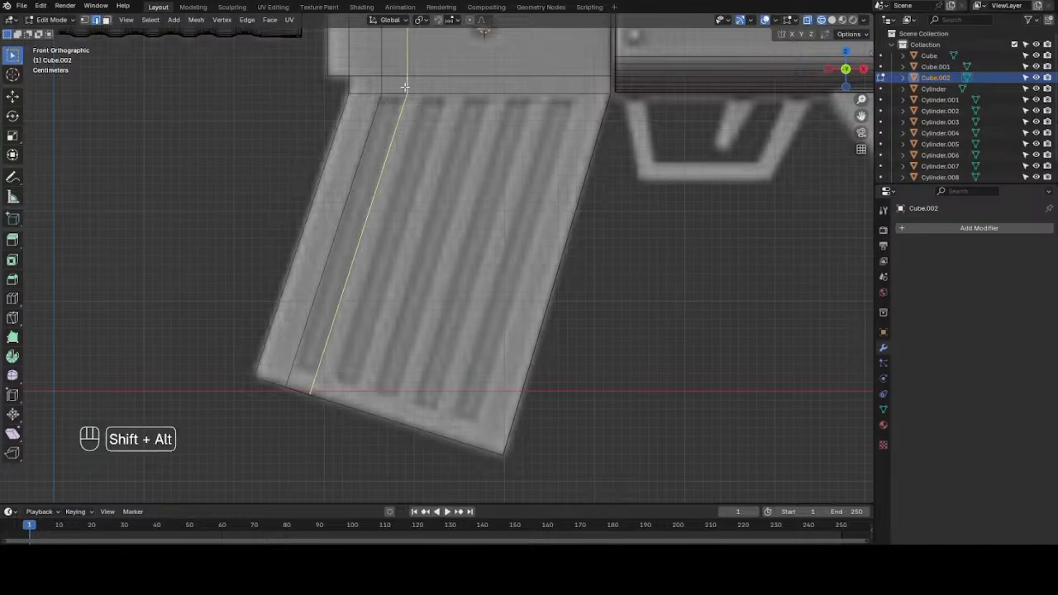
key(g)
key(g)
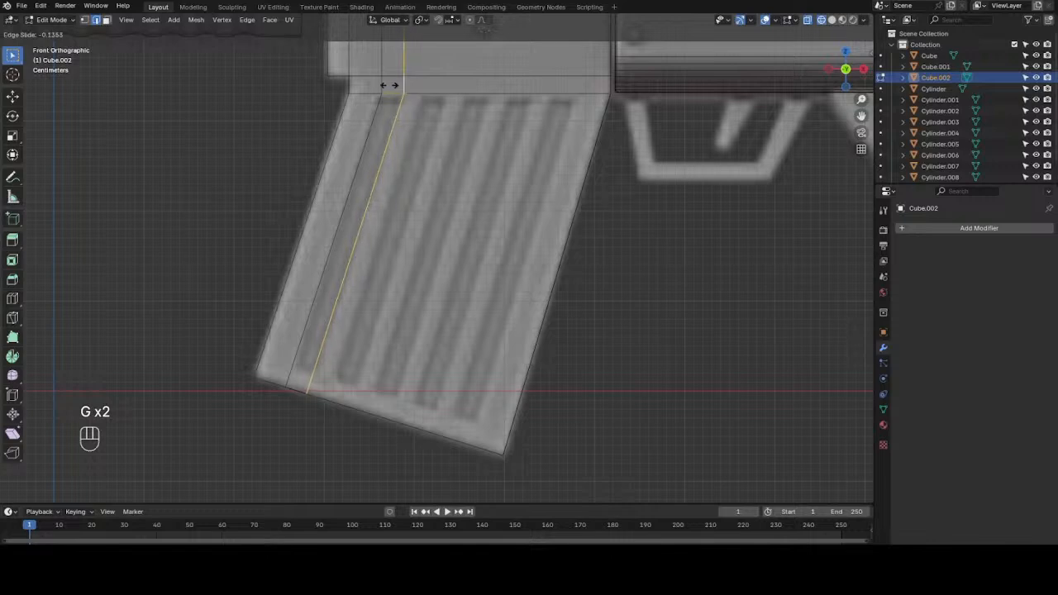
click(389, 85)
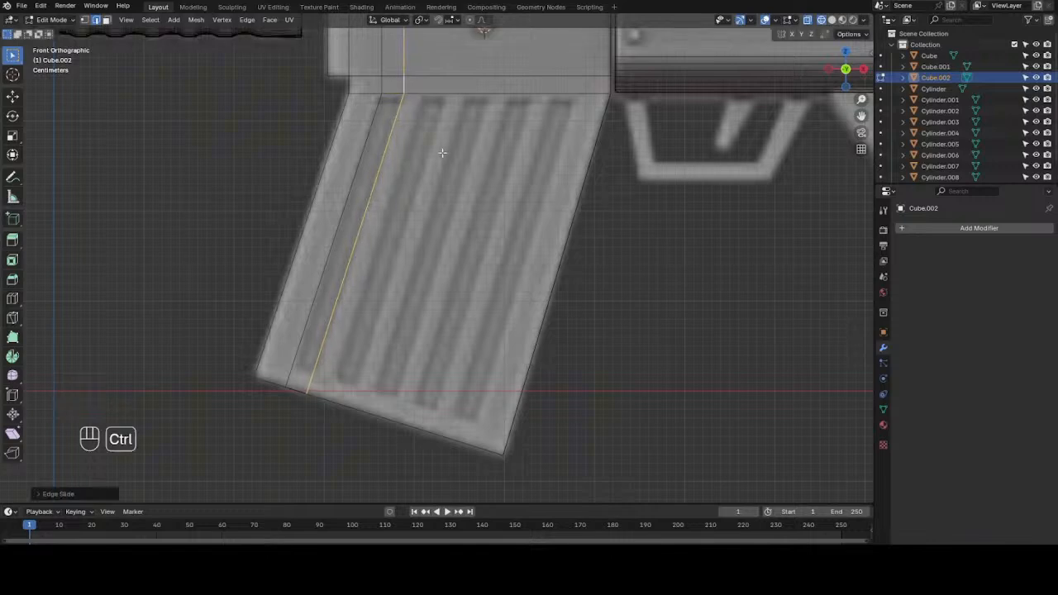
- Add two lengthwise loop cuts to the magazine along both edges of the second reference groove from the front
key(ctrl+r)
click(444, 96)
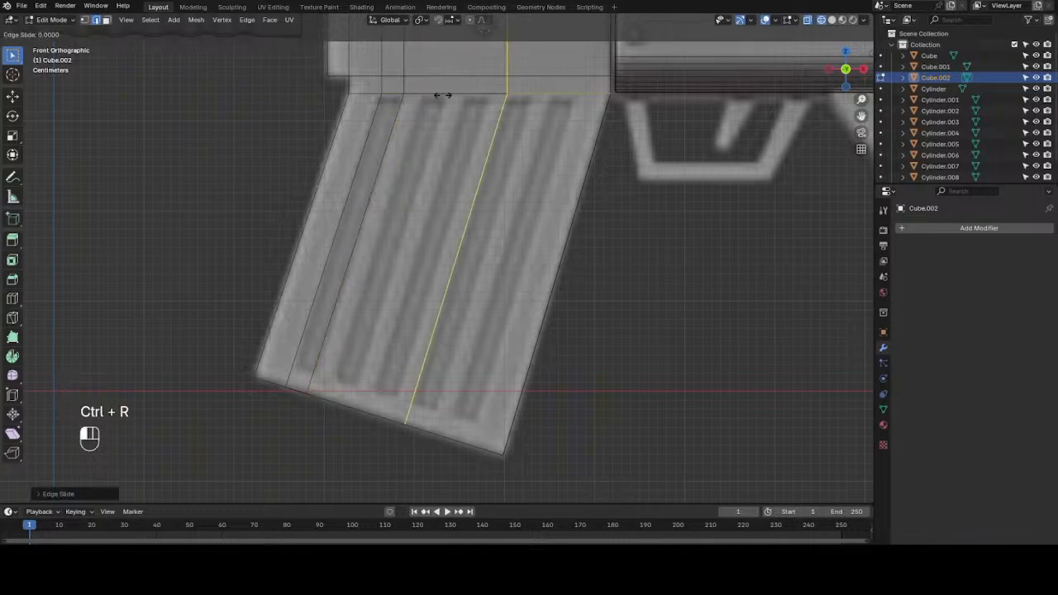
click(369, 93)
key(ctrl+r)
click(371, 93)
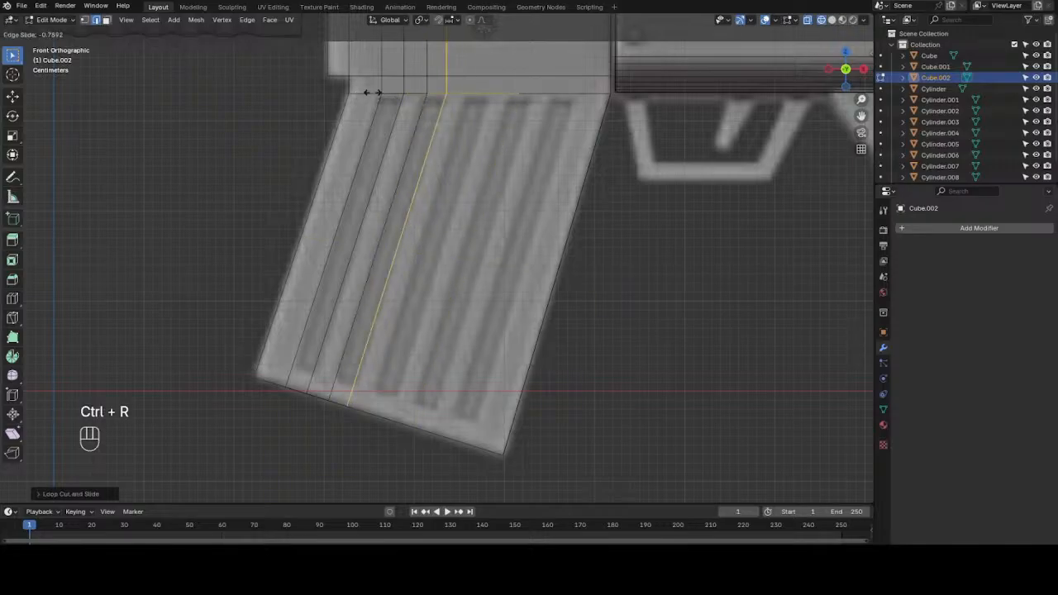
click(373, 93)
- Add two lengthwise loop cuts to the magazine along both edges of the third reference groove from the front
key(ctrl+r)
click(498, 108)
click(434, 94)
key(ctrl+r)
click(483, 110)
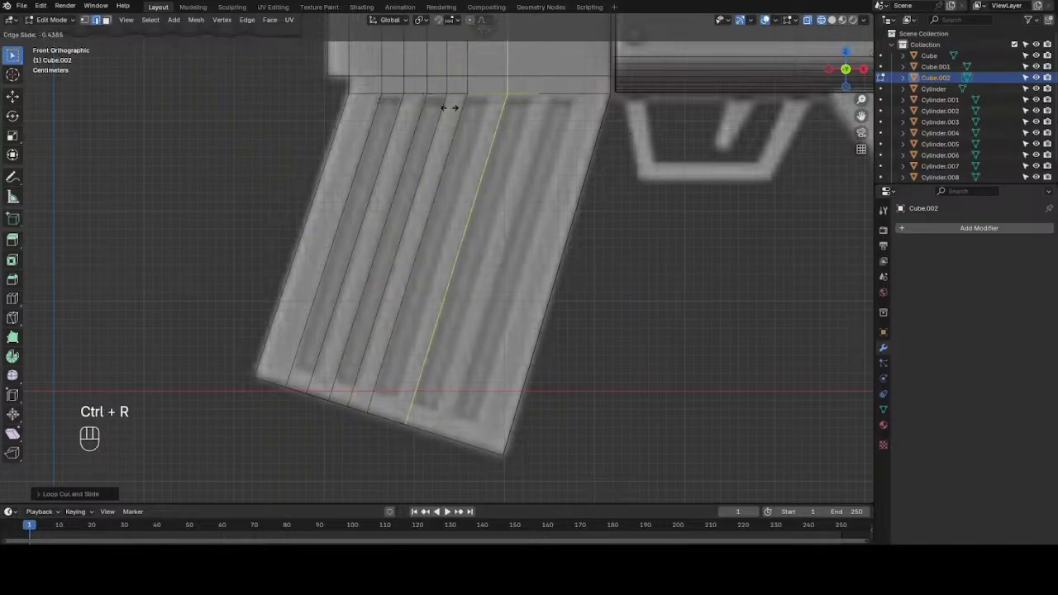
click(496, 116)
- Add lengthwise loop cuts to the magazine along the edges of the fourth and fifth reference grooves
key(ctrl+r)
click(513, 103)
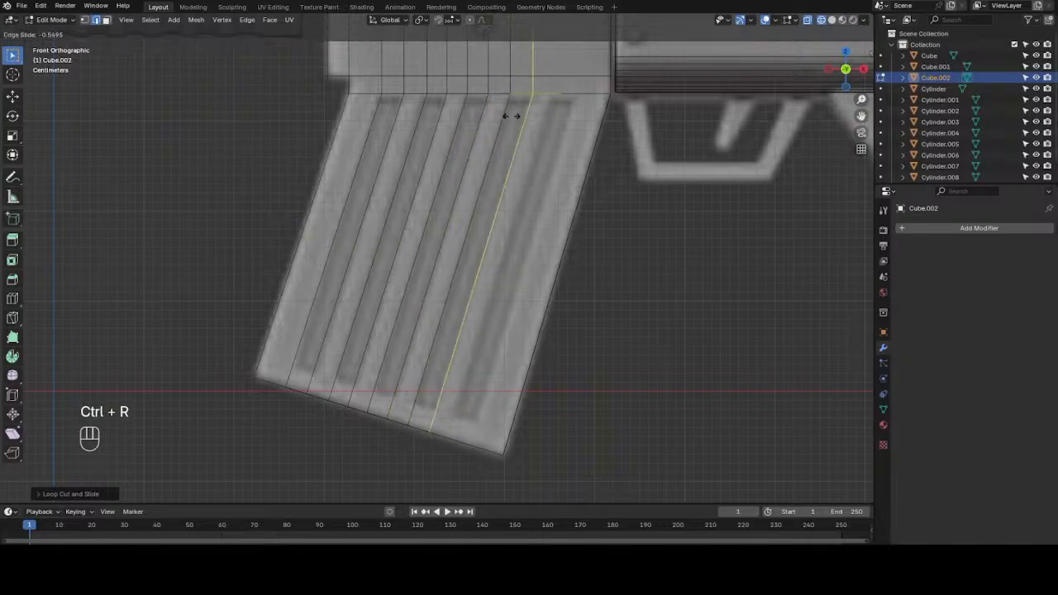
click(510, 115)
key(ctrl+r)
click(553, 125)
click(534, 126)
key(ctrl+r)
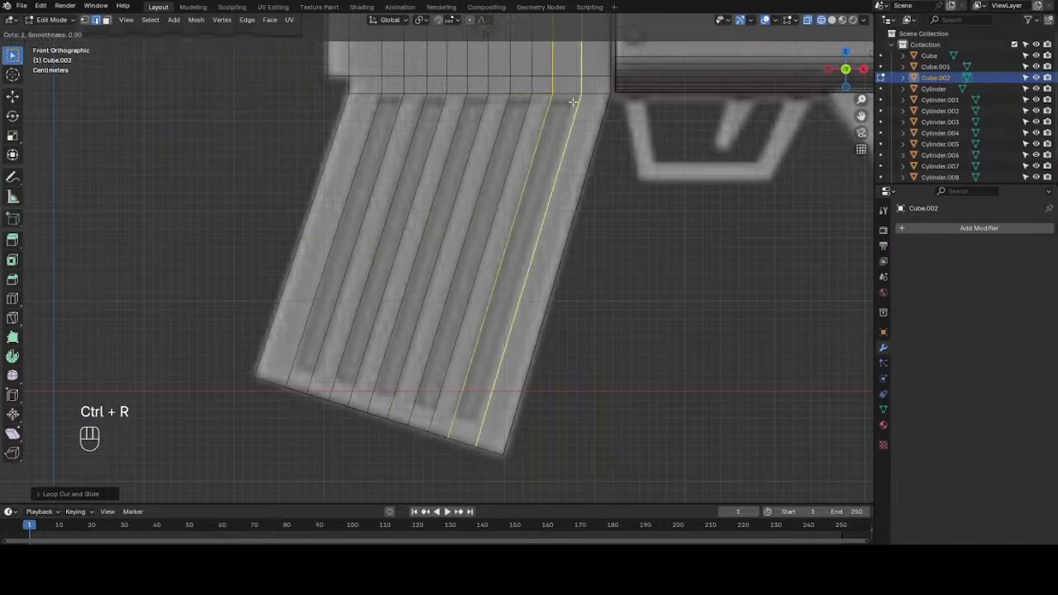
click(573, 102)
click(563, 102)
- Add a crosswise loop cut near the magazine's bottom edge, level with the lower ends of the reference grooves
key(ctrl+r)
click(513, 435)
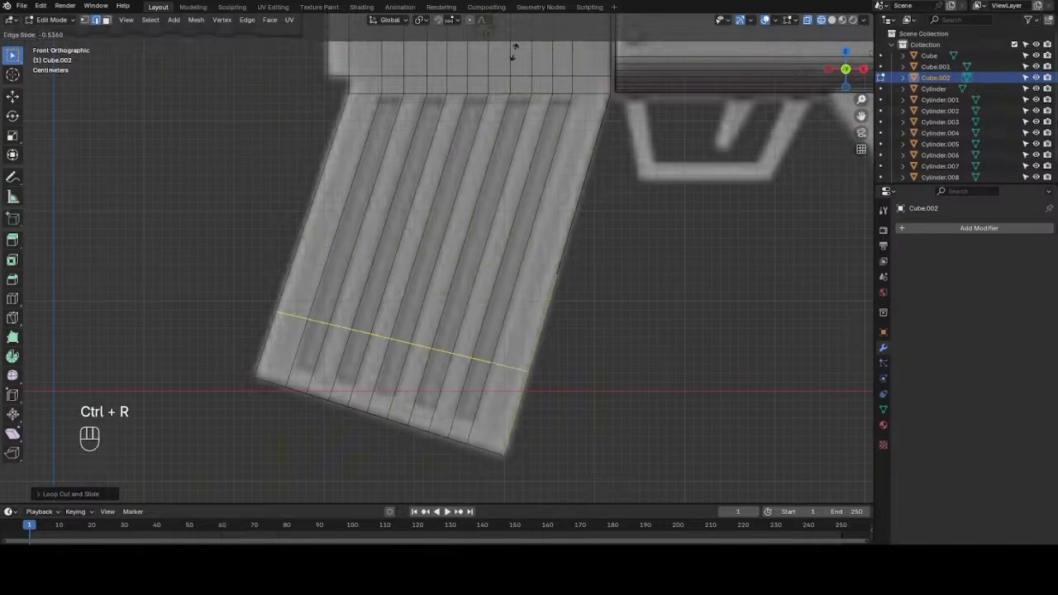
click(496, 112)
click(621, 187)
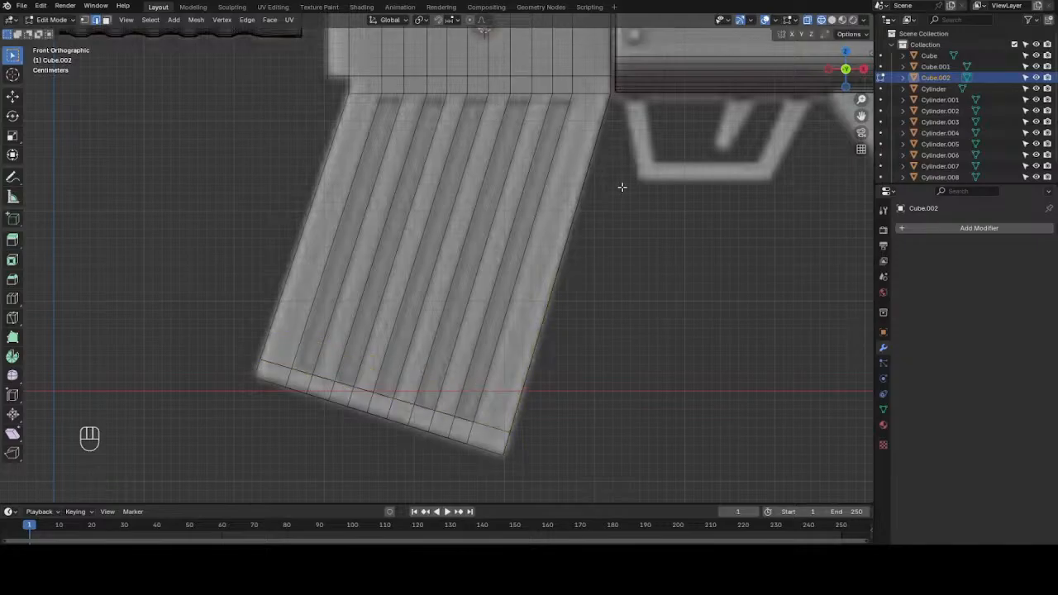
- Select the five long groove faces on the front-facing side of the magazine
key(3)
key(shift)
click(537, 189)
click(832, 19)
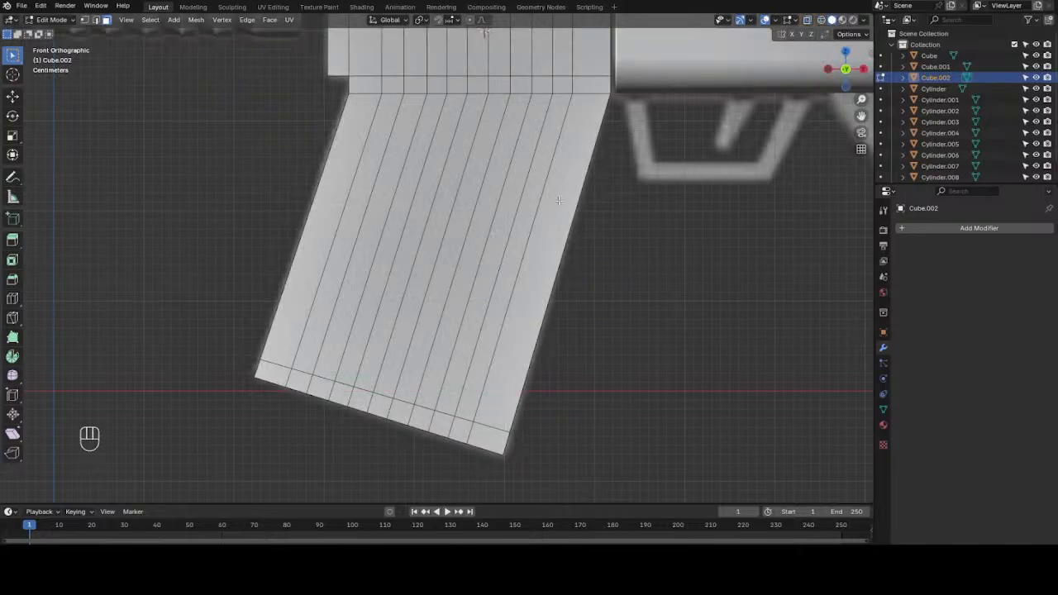
click(529, 191)
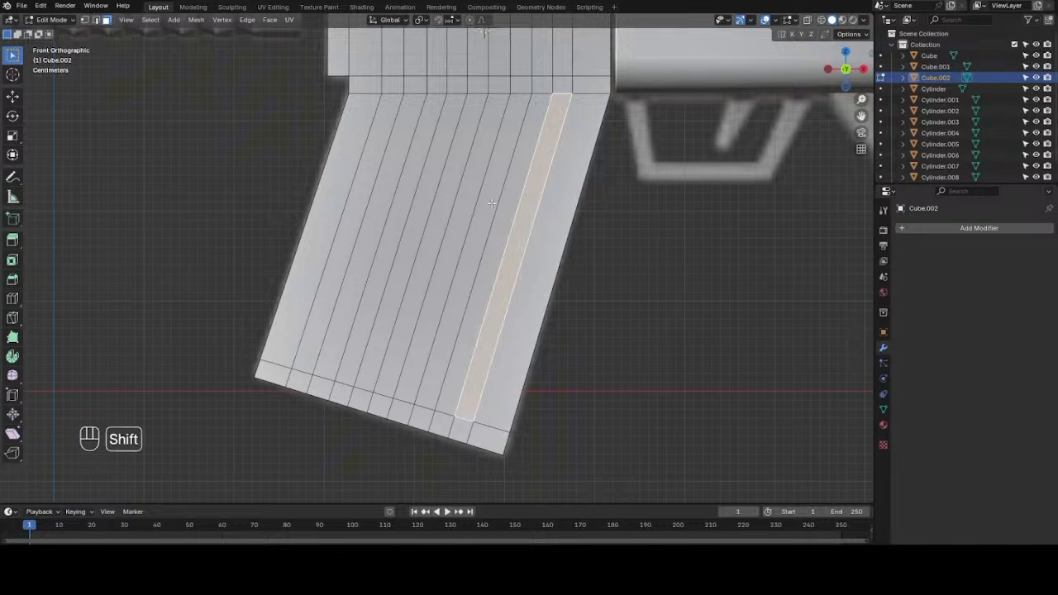
shift+click(488, 204)
key(z)
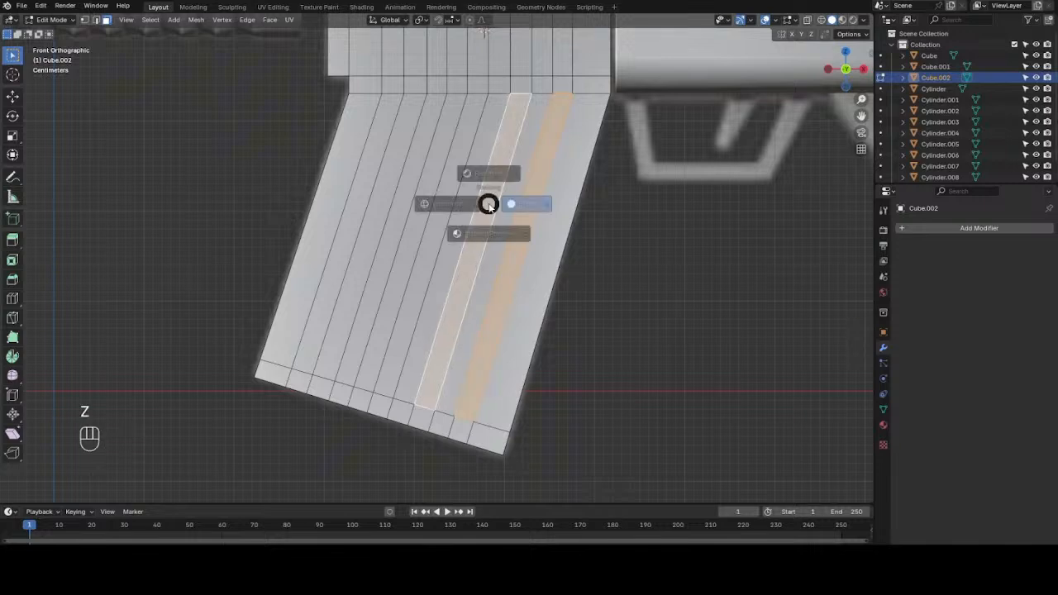
key(4)
key(z)
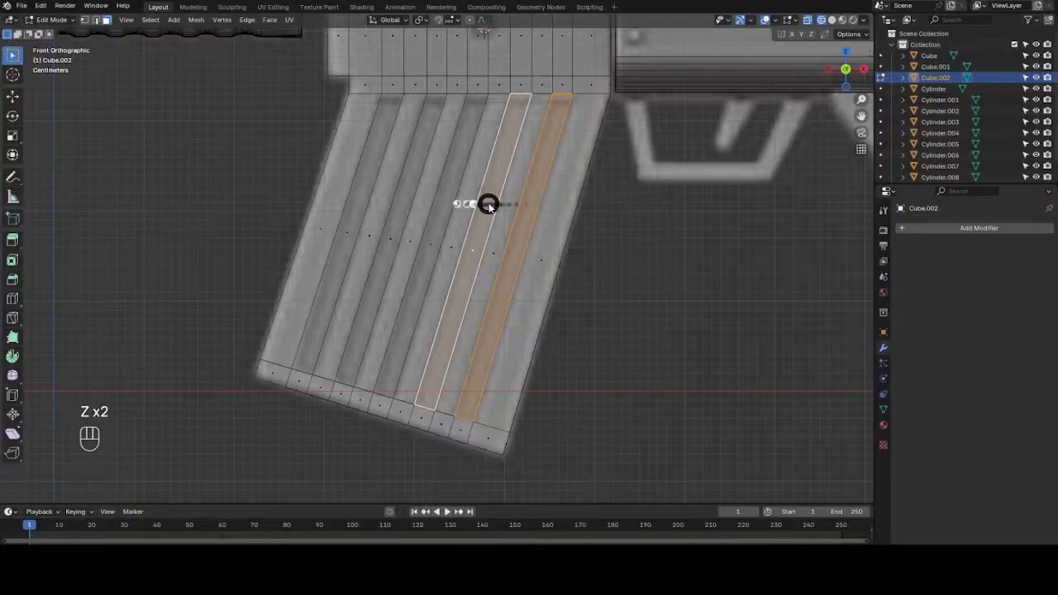
key(4)
key(z)
key(6)
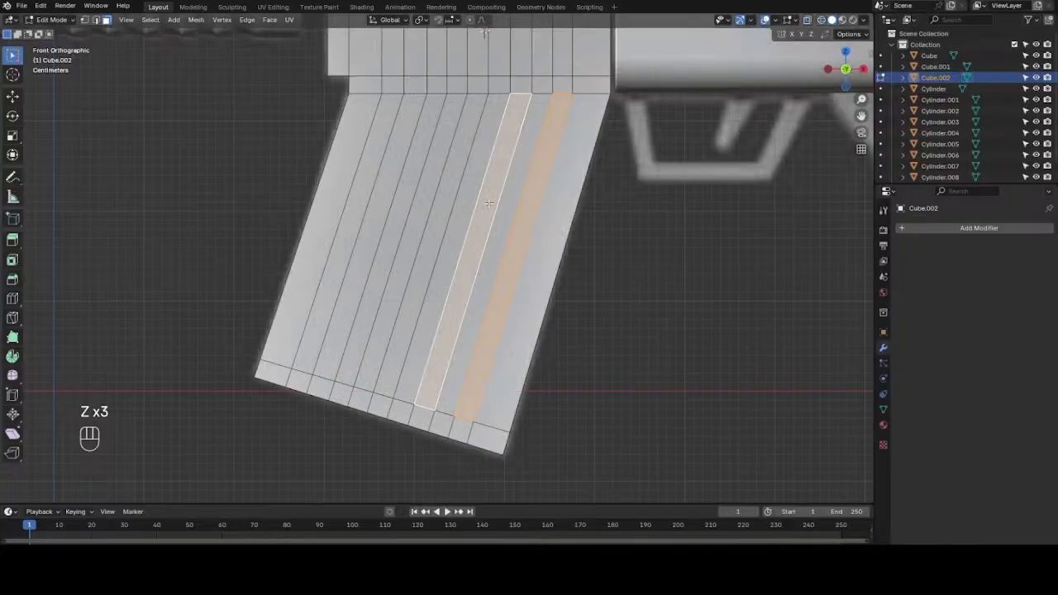
key(shift)
shift+click(442, 202)
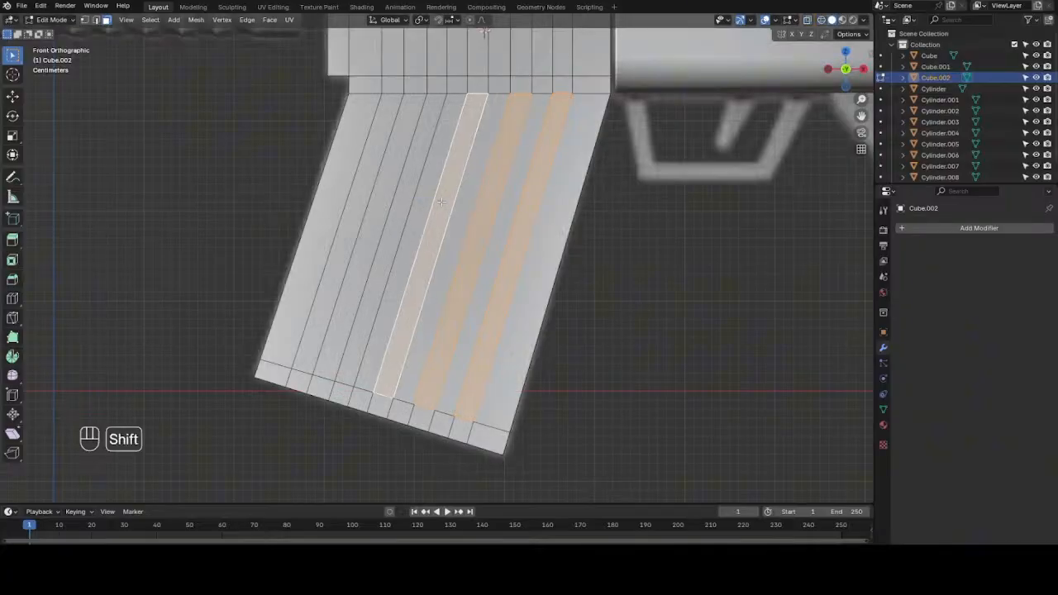
shift+click(402, 206)
shift+click(348, 205)
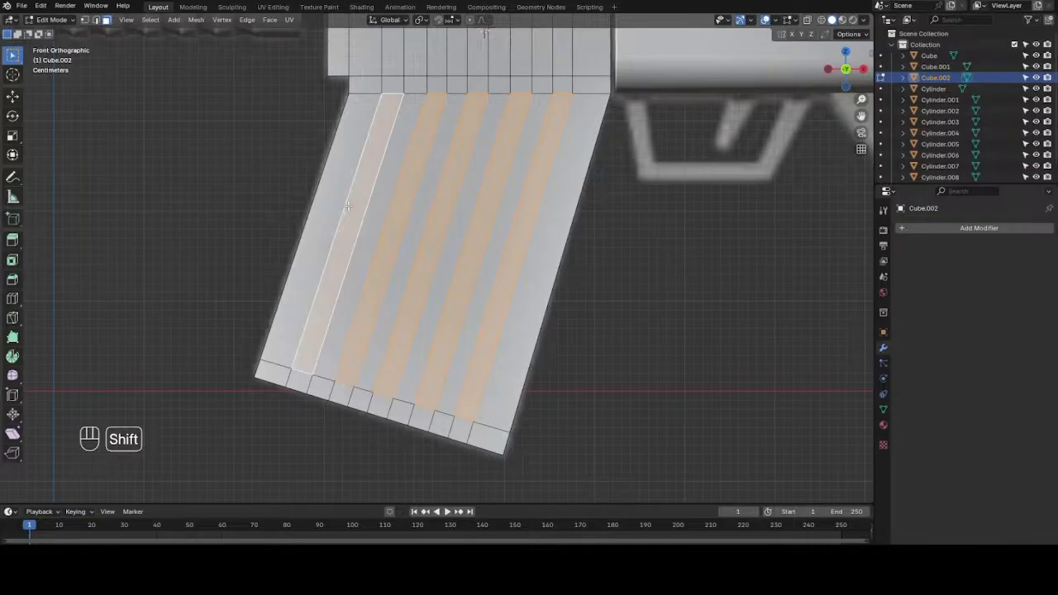
- Add the five matching groove faces on the magazine's opposite side to the selection
drag(836, 75, 1038, 71)
scroll(724, 138, down, 3)
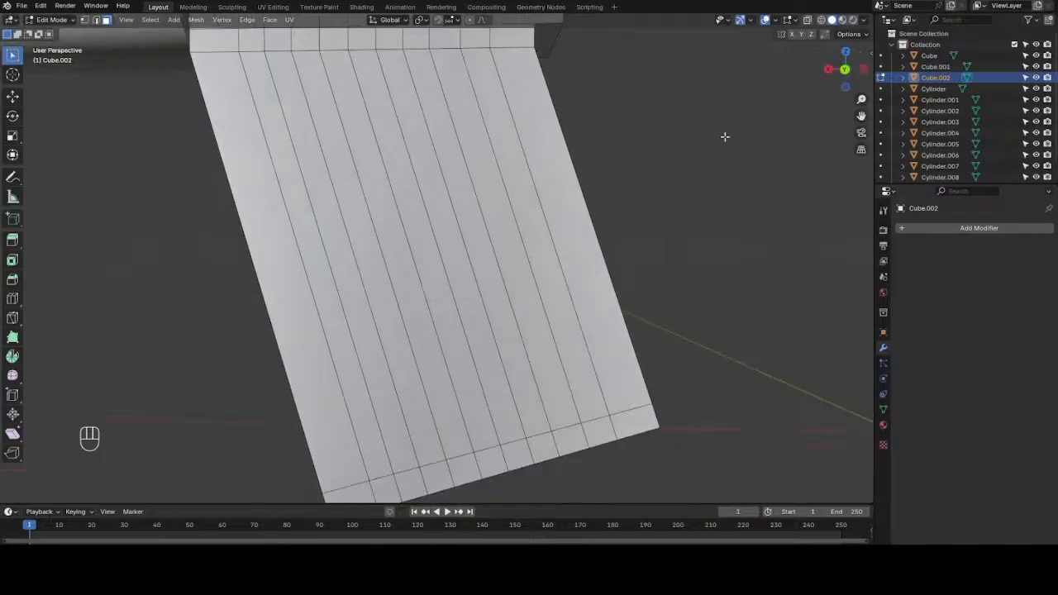
shift+click(497, 176)
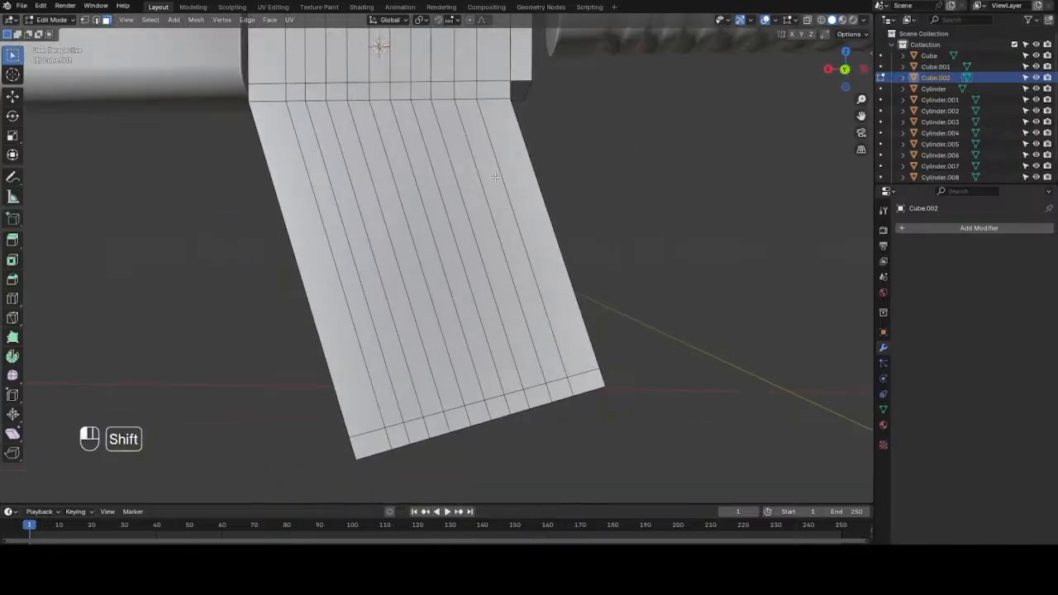
shift+click(447, 191)
shift+click(398, 209)
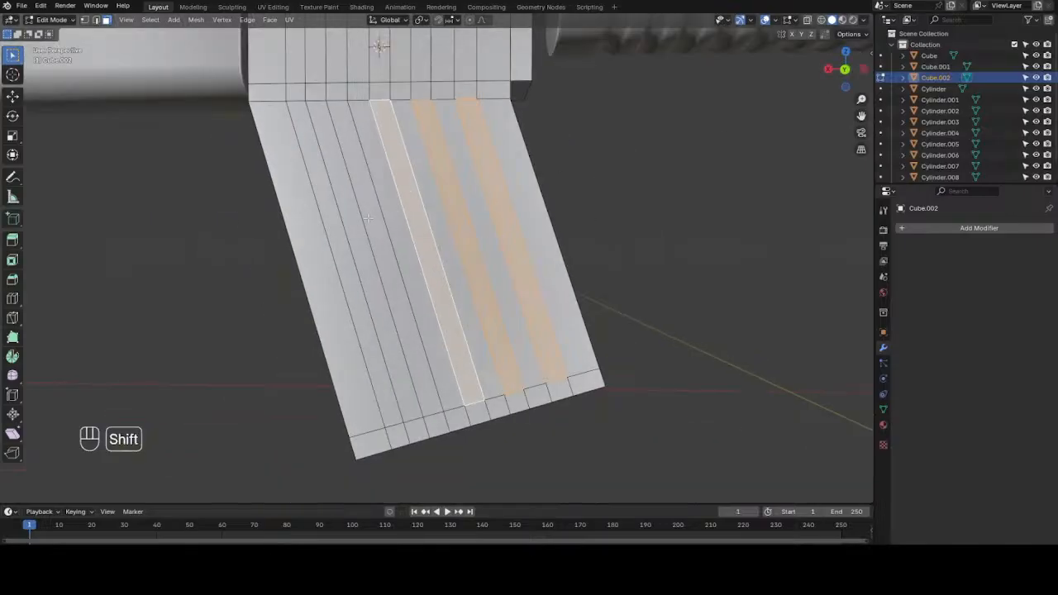
shift+click(368, 218)
shift+click(327, 228)
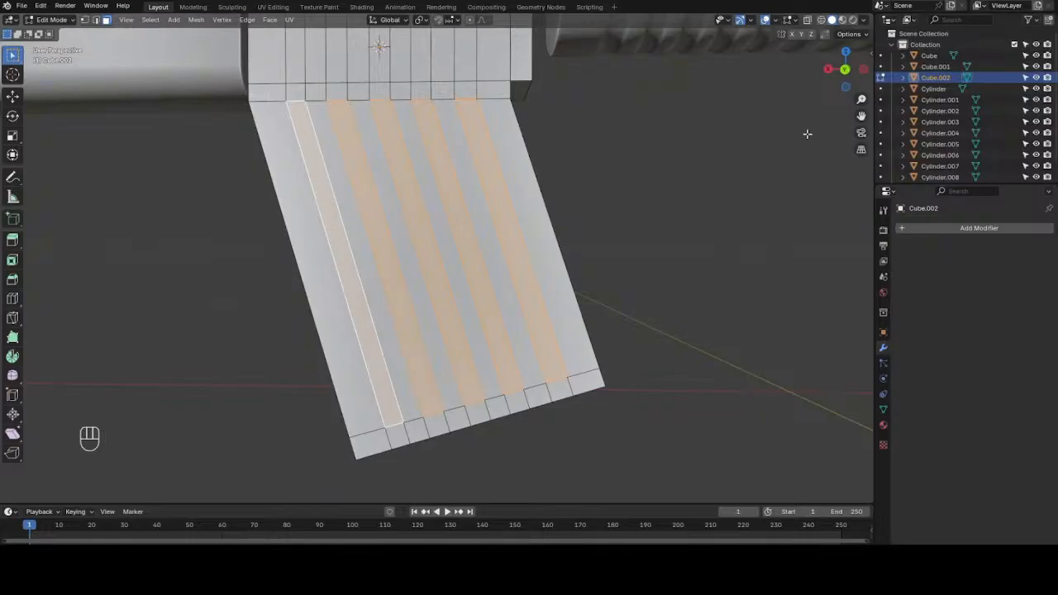
- Extrude the selected groove faces inward along their normals by about 0.11 m, then deselect them
drag(844, 86, 649, 73)
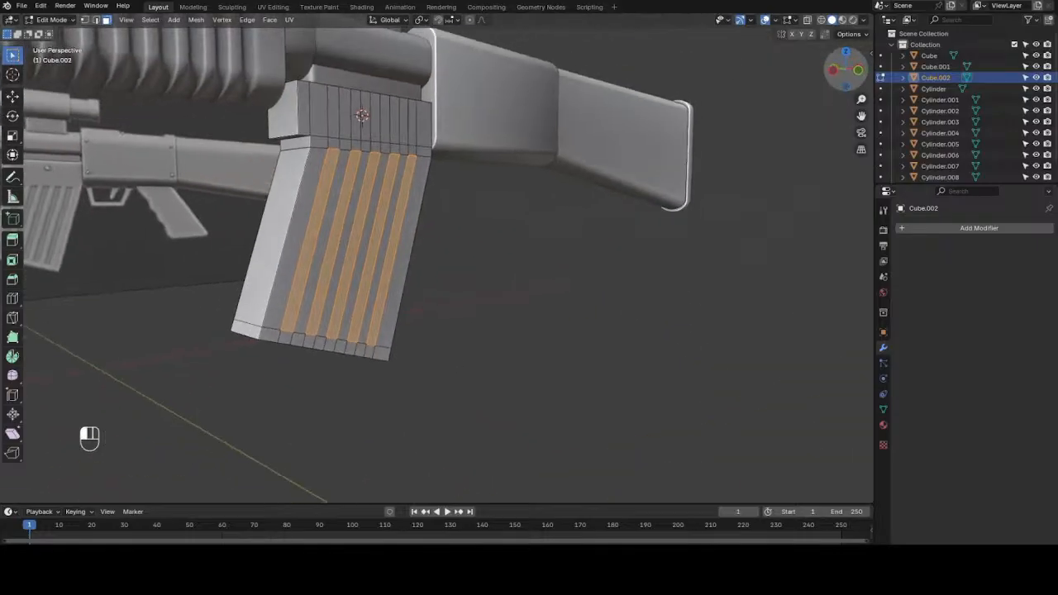
scroll(470, 284, up, 3)
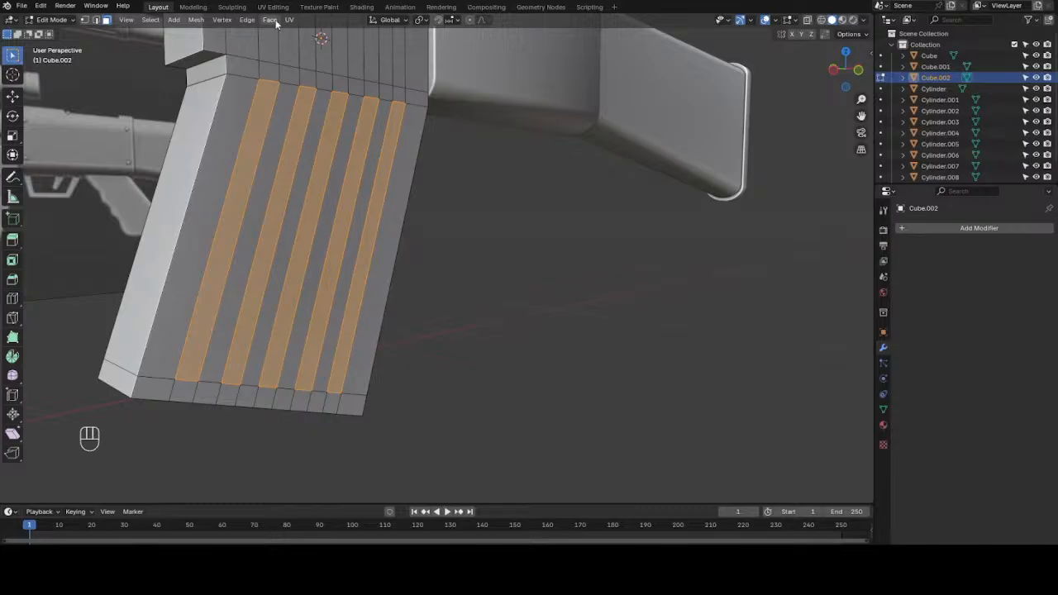
click(270, 20)
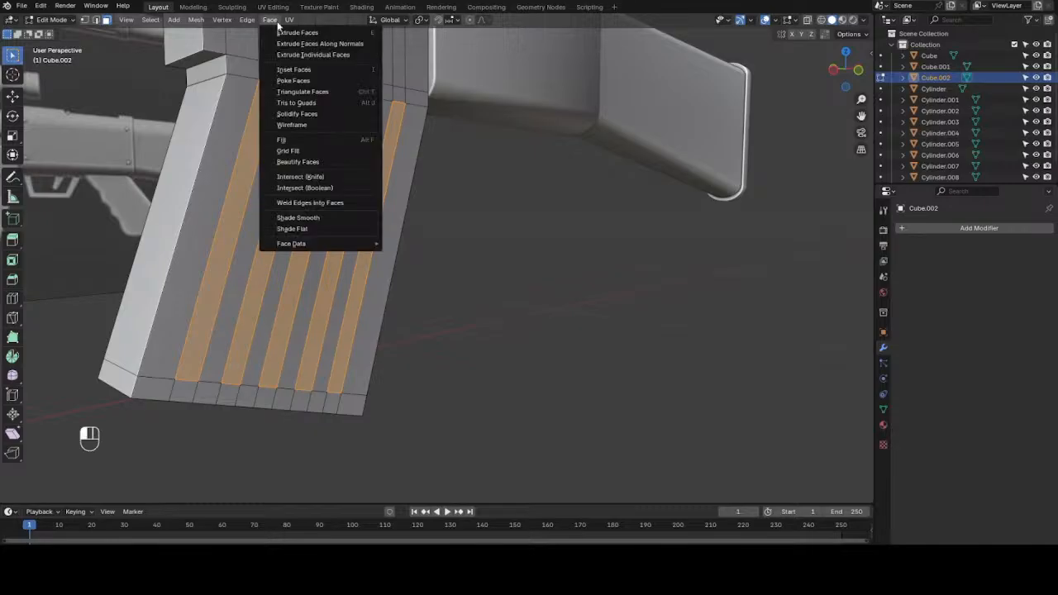
click(321, 44)
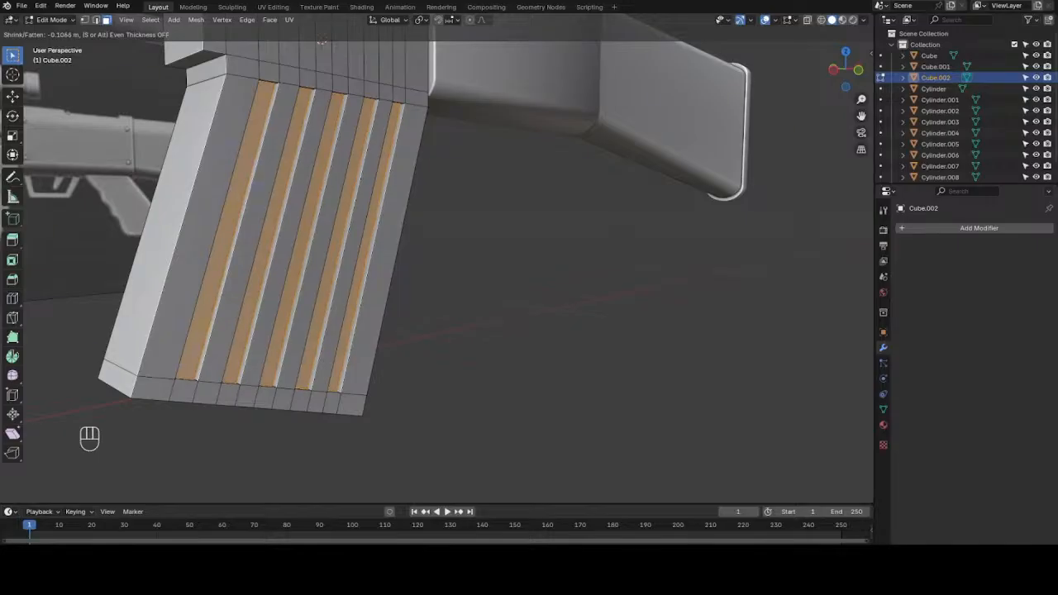
click(418, 187)
click(451, 195)
scroll(453, 191, down, 2)
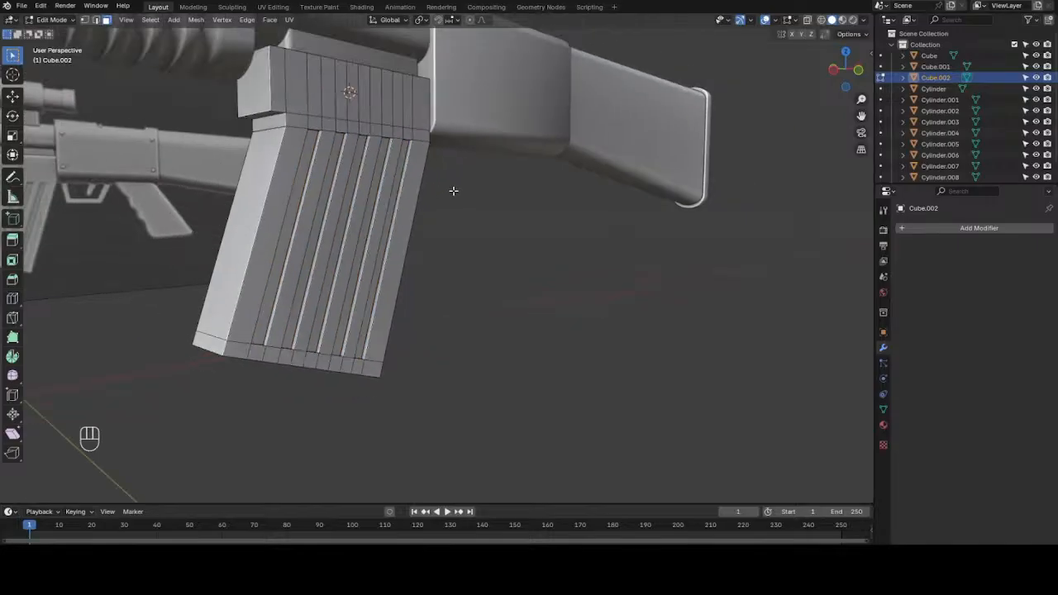
drag(851, 80, 893, 59)
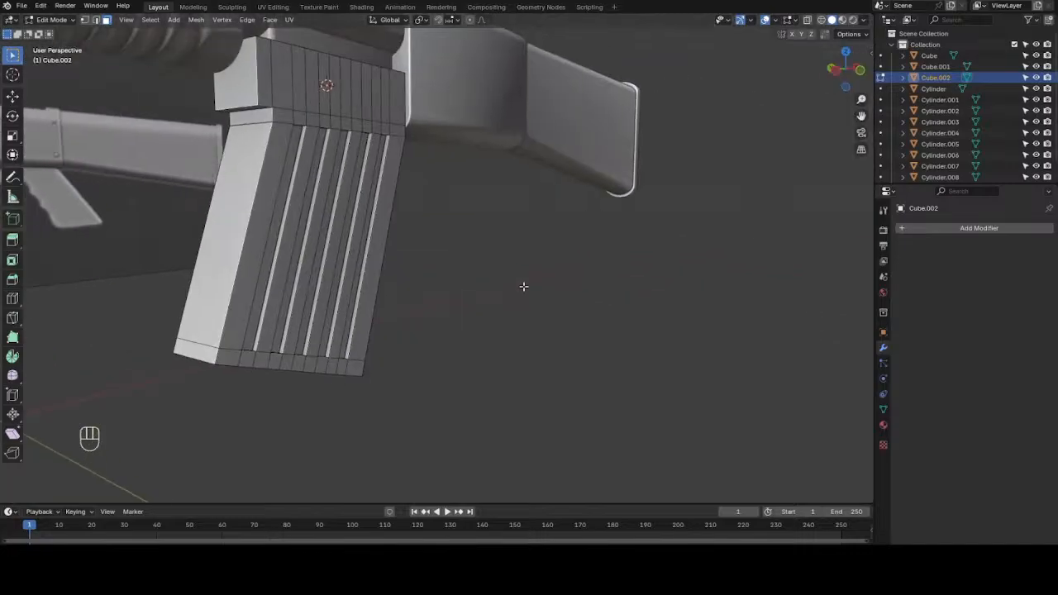
- Add a Subdivision Surface modifier to the magazine object with a viewport level of 2
key(KP_1)
scroll(503, 293, down, 3)
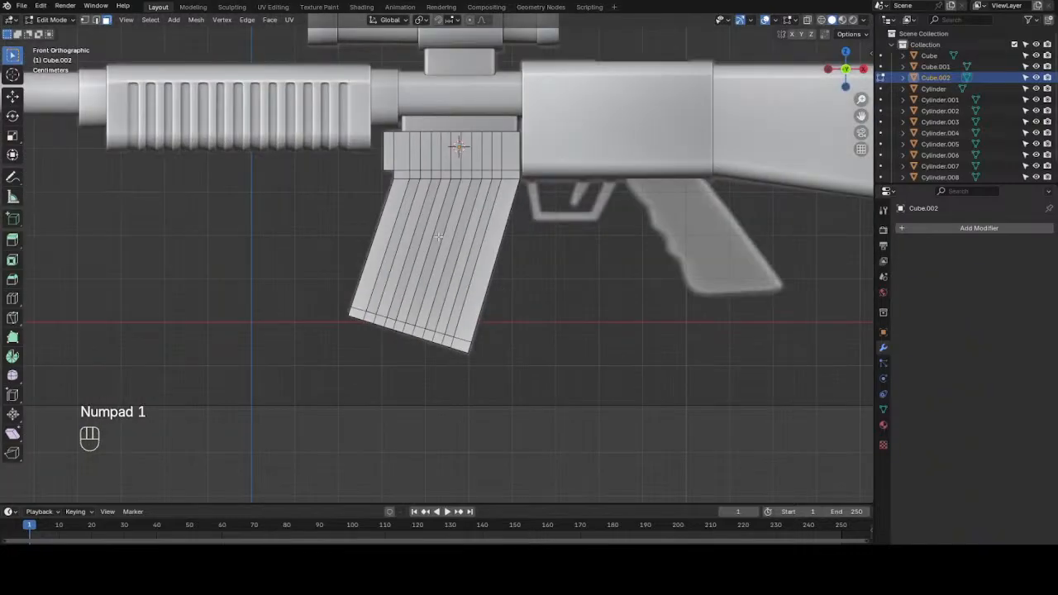
key(Tab)
click(489, 180)
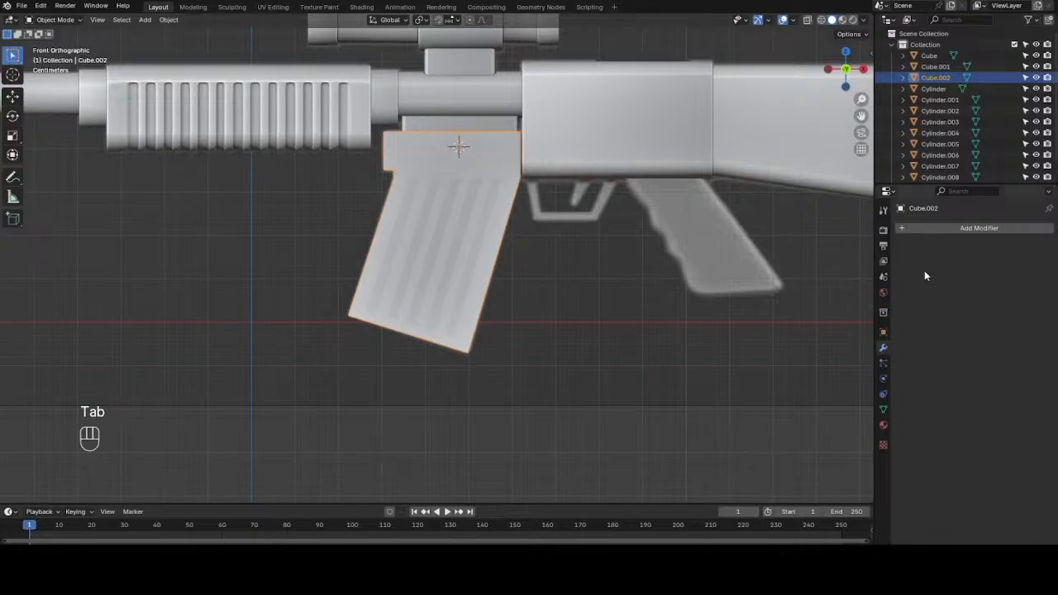
click(951, 229)
mouse_move(951, 230)
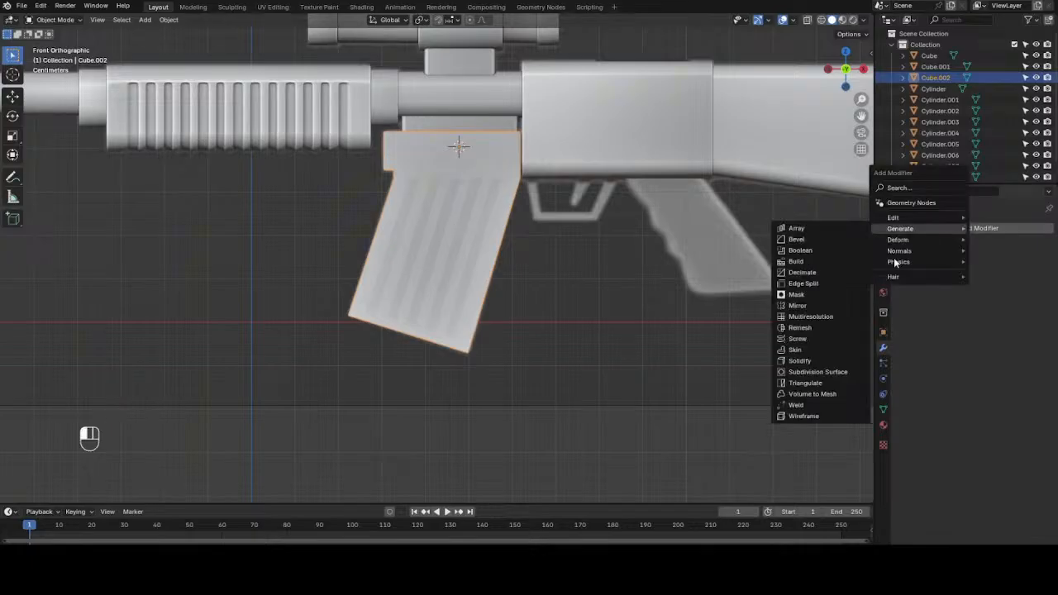
click(806, 372)
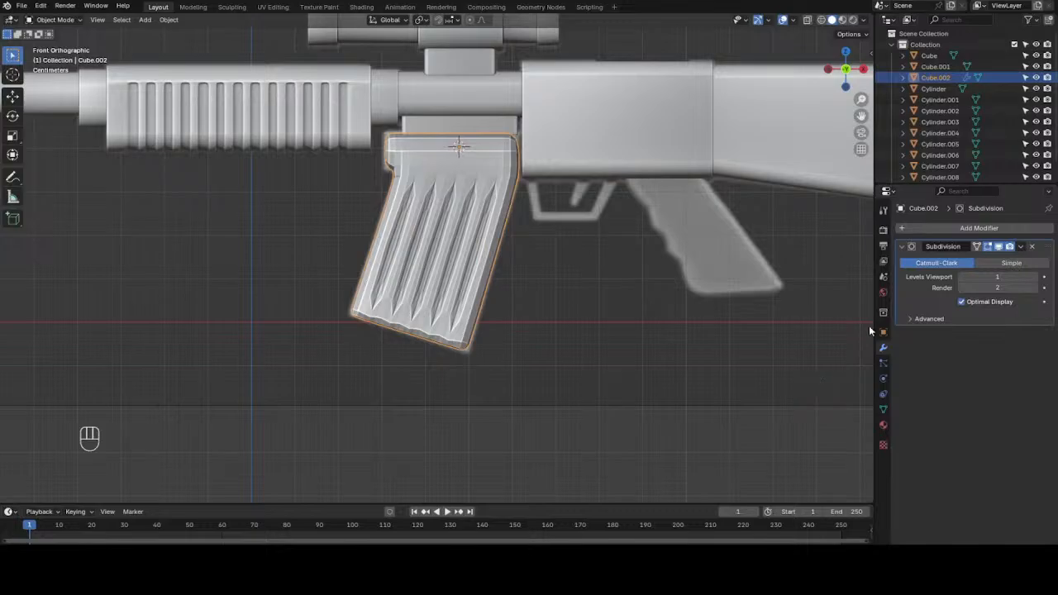
click(1031, 277)
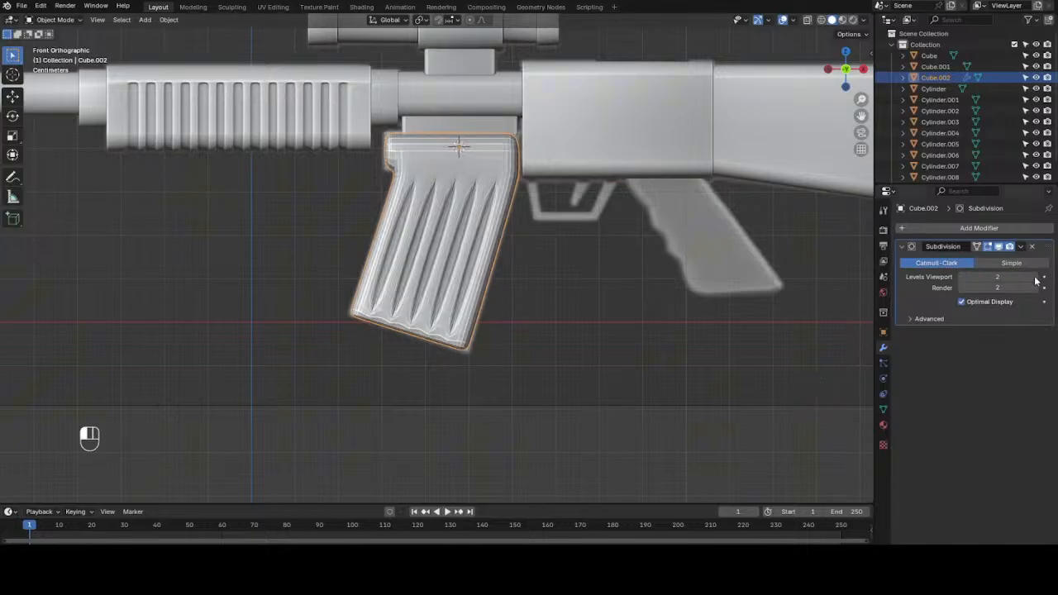
- Apply smooth shading to the magazine object
scroll(571, 308, up, 3)
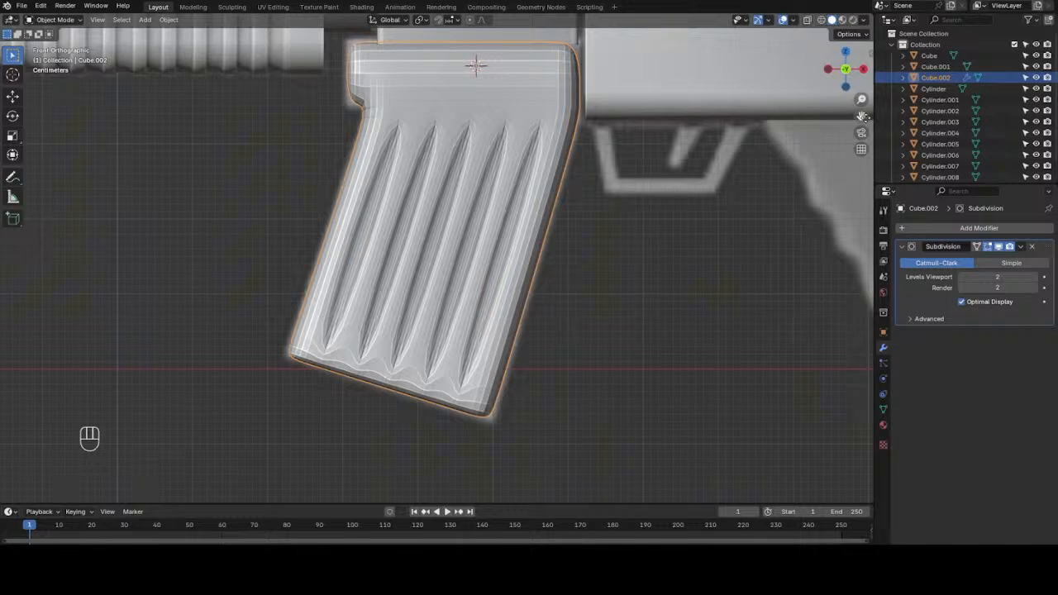
drag(861, 116, 892, 158)
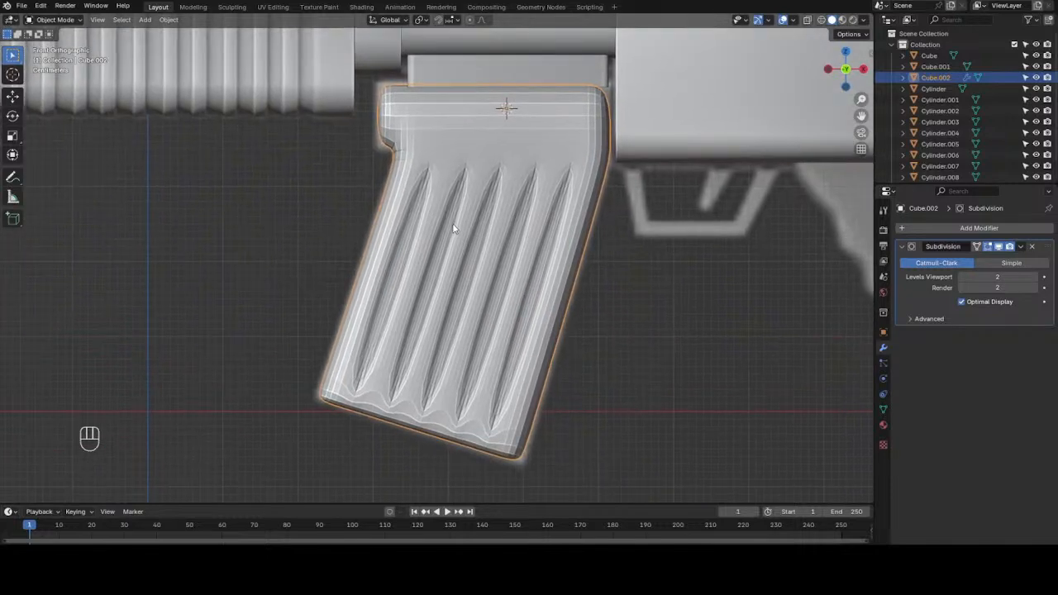
right_click(479, 141)
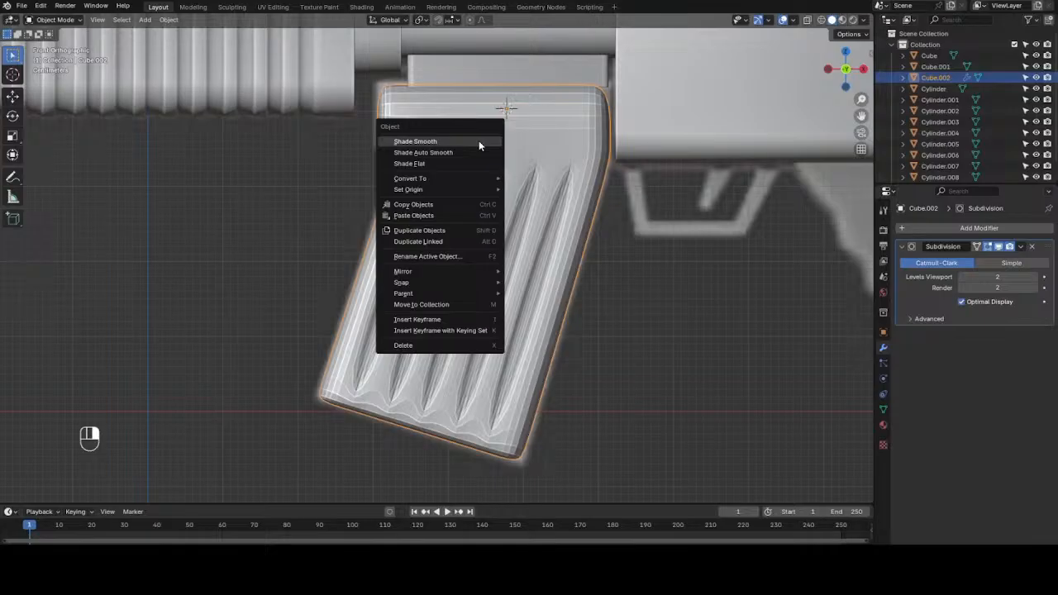
click(479, 143)
- Add a crosswise support loop cut to the magazine just above the lower ends of the grooves
key(Tab)
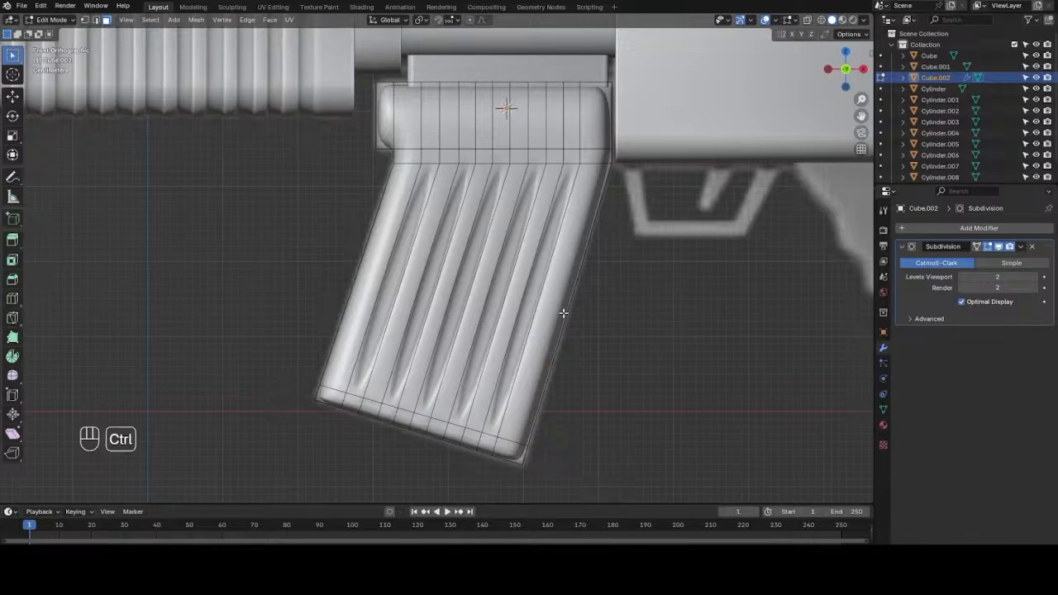
key(ctrl+r)
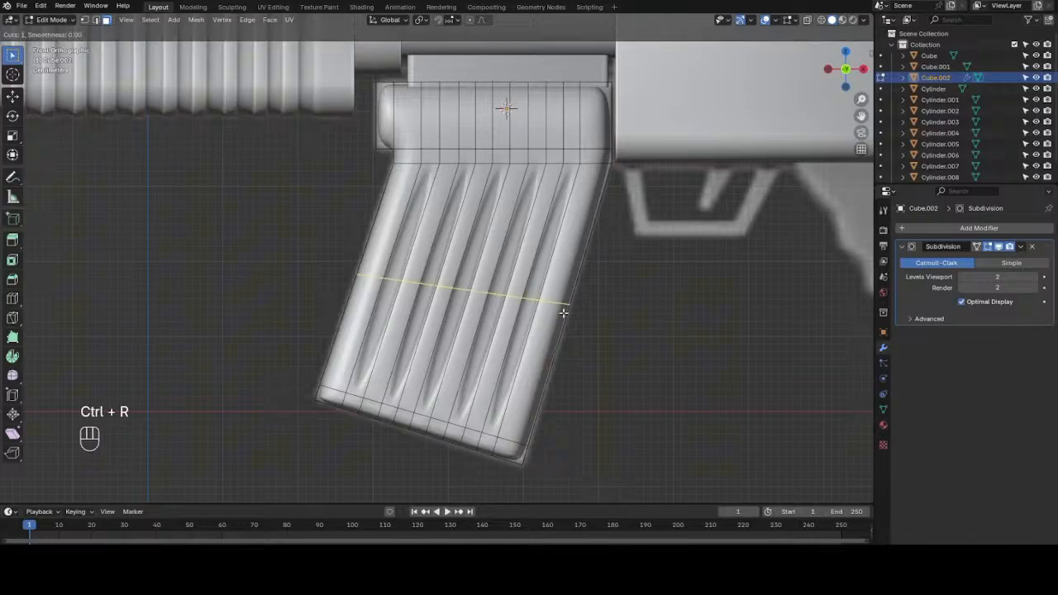
click(563, 312)
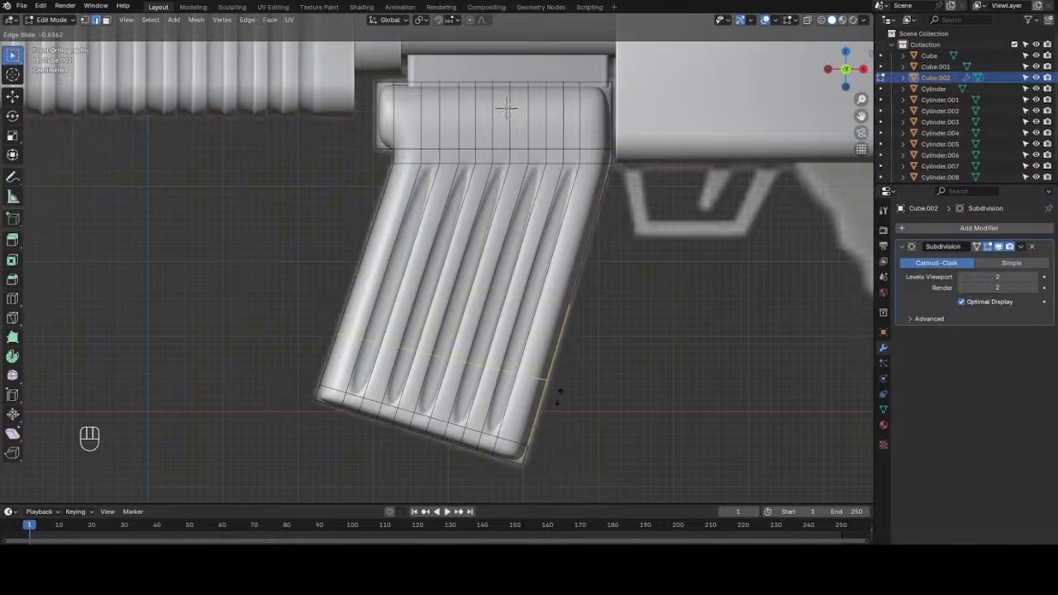
click(550, 457)
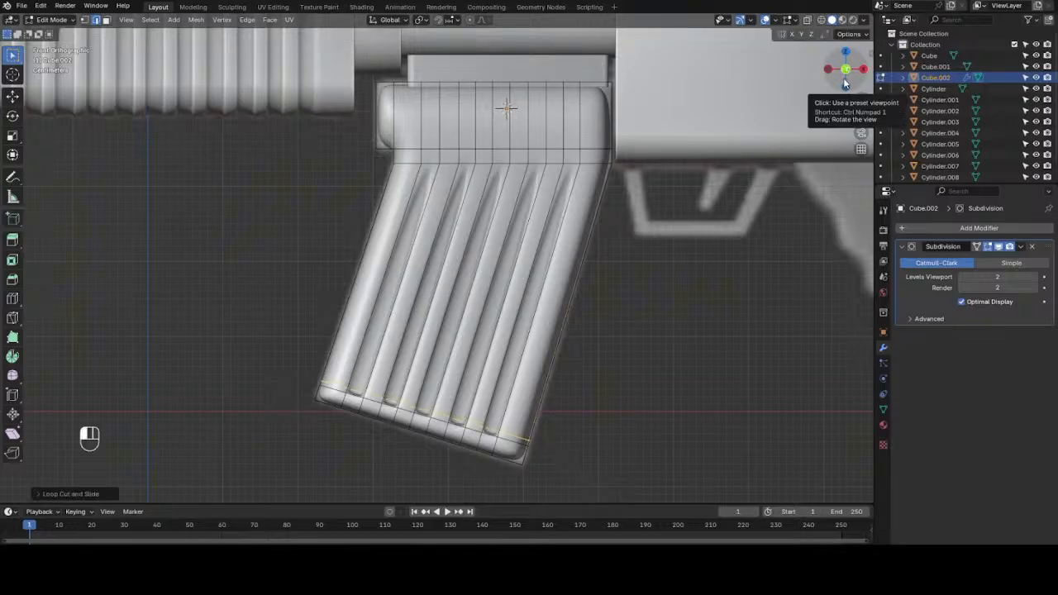
- Add a crosswise support loop cut to the magazine just below the upper ends of the grooves
drag(838, 68, 860, 74)
key(ctrl)
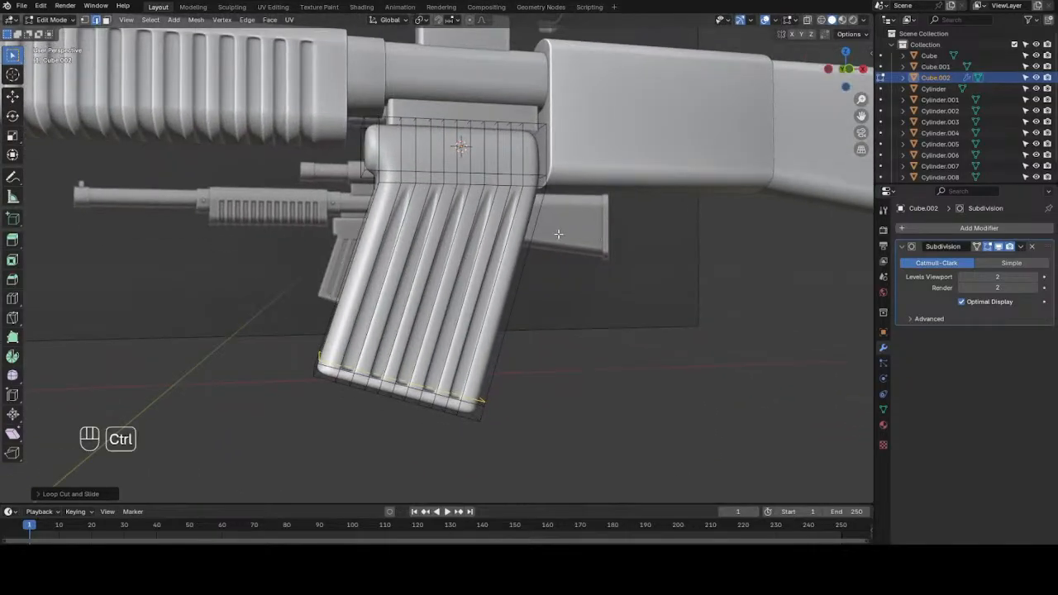
key(ctrl+r)
click(558, 233)
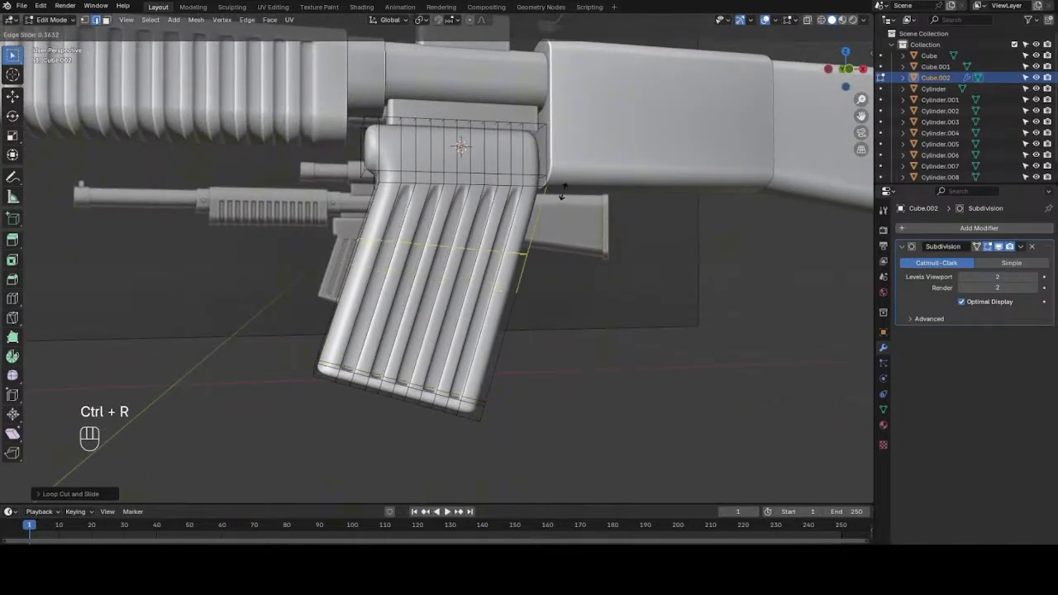
click(576, 130)
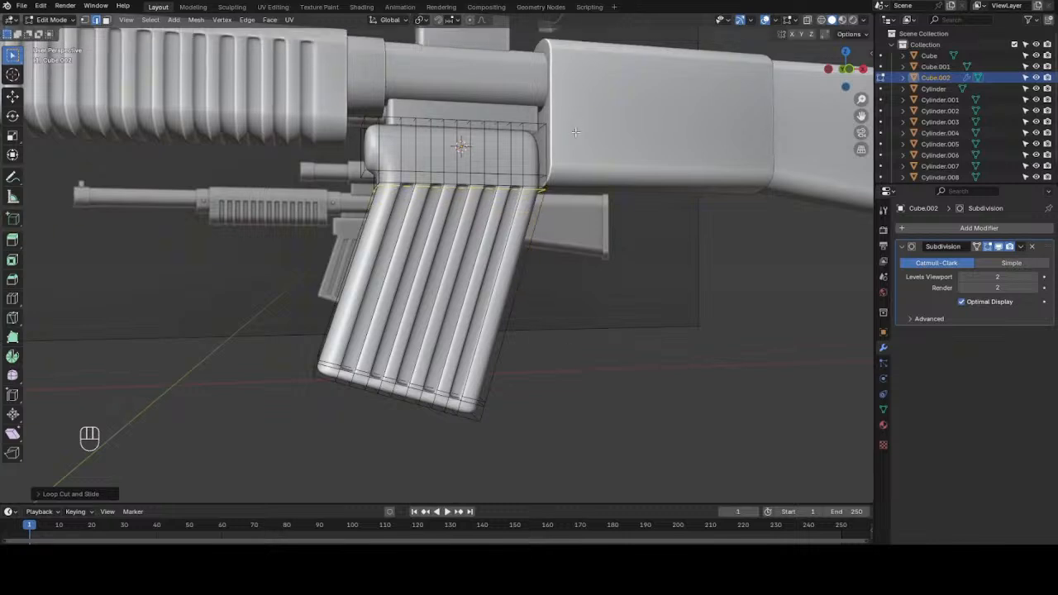
- Add a lengthwise support loop cut close to the magazine's rear edge, facing the trigger guard
key(KP_1)
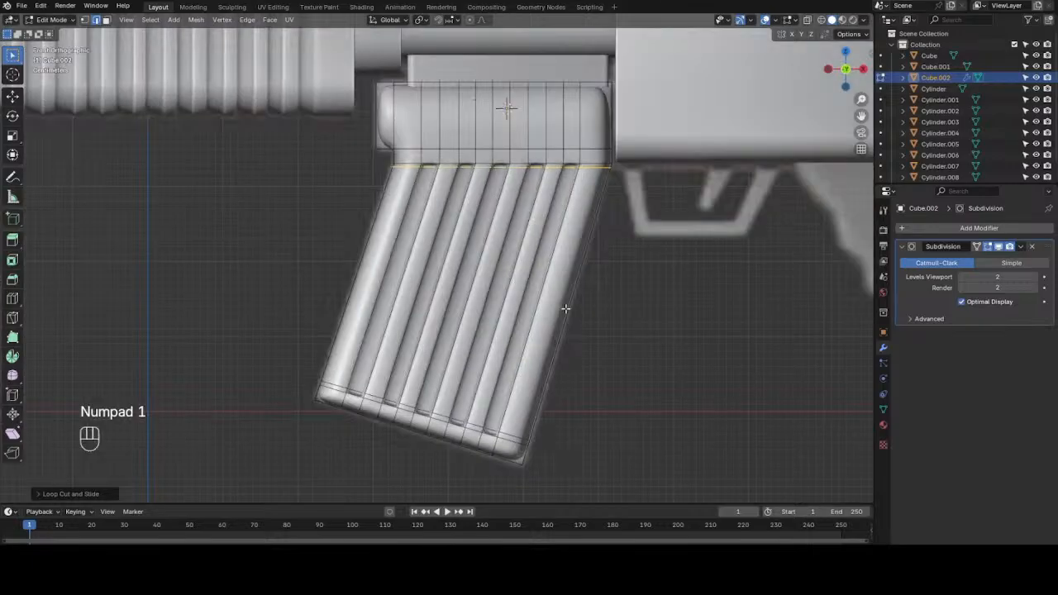
key(ctrl)
key(ctrl+r)
click(597, 144)
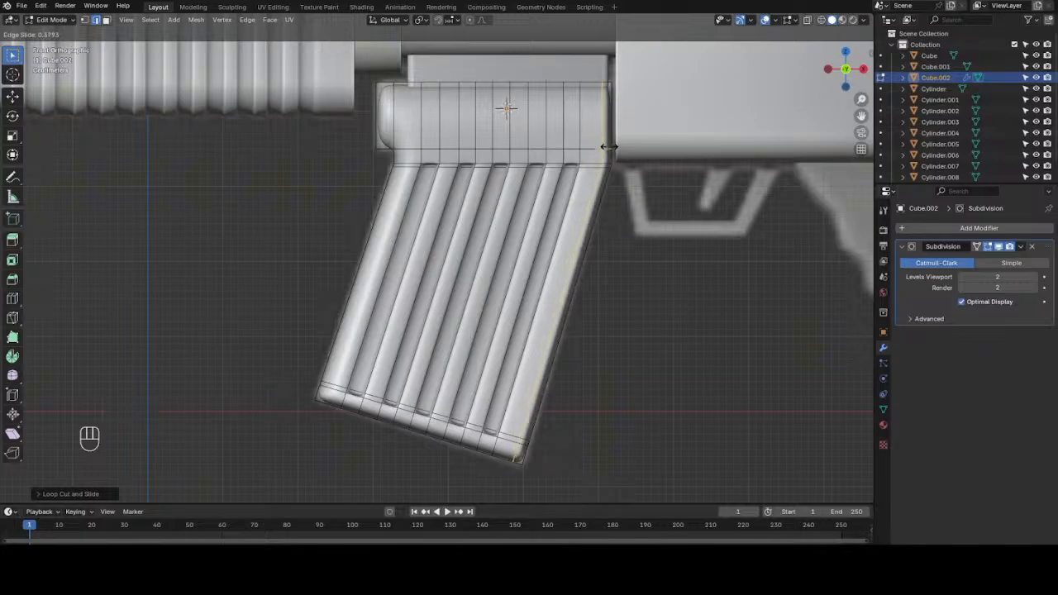
click(607, 147)
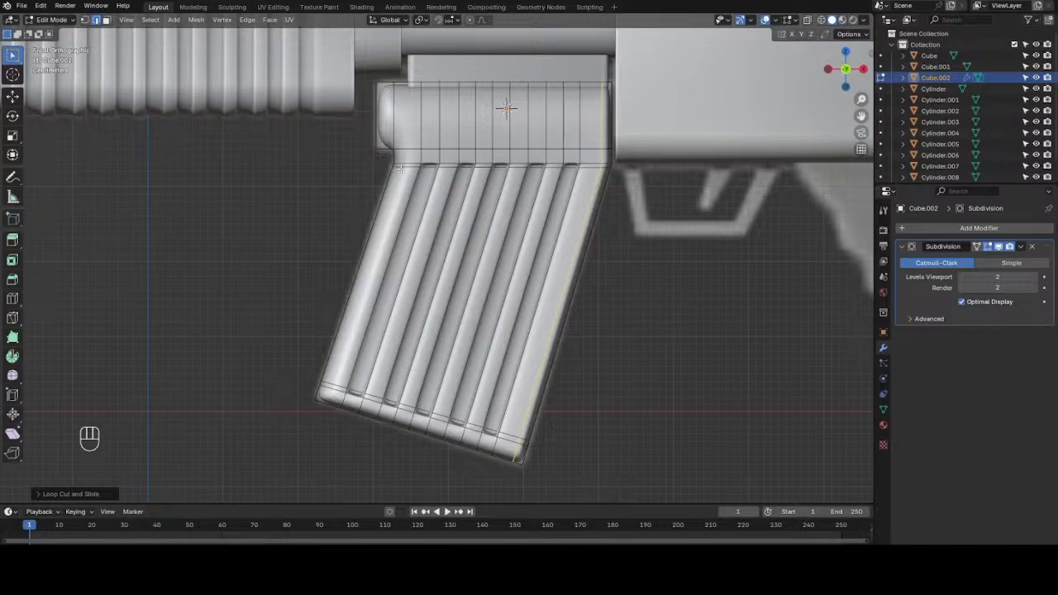
- Add a lengthwise support loop cut close to the magazine's front edge, on the side facing the barrel
key(ctrl)
key(ctrl+r)
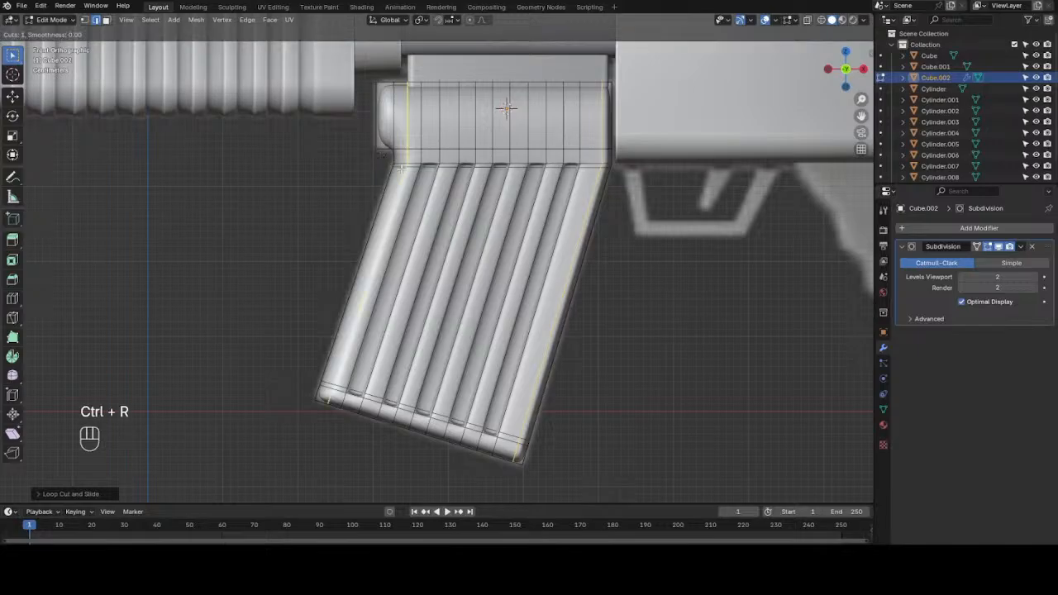
click(396, 164)
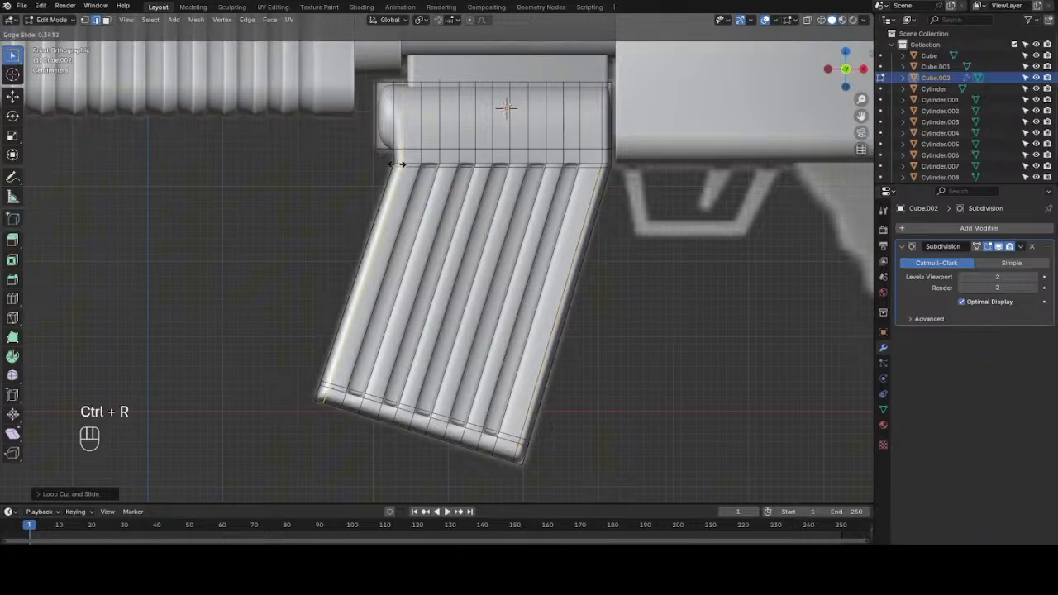
click(397, 163)
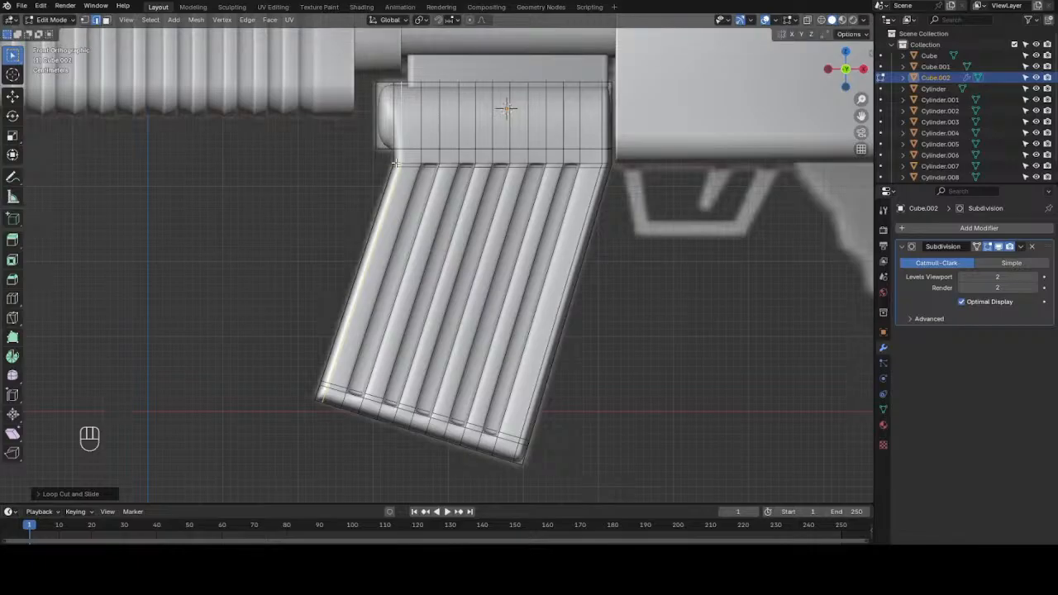
- Try to add a vertical support loop cut near the front end of the magazine's upper block
key(ctrl)
key(ctrl+r)
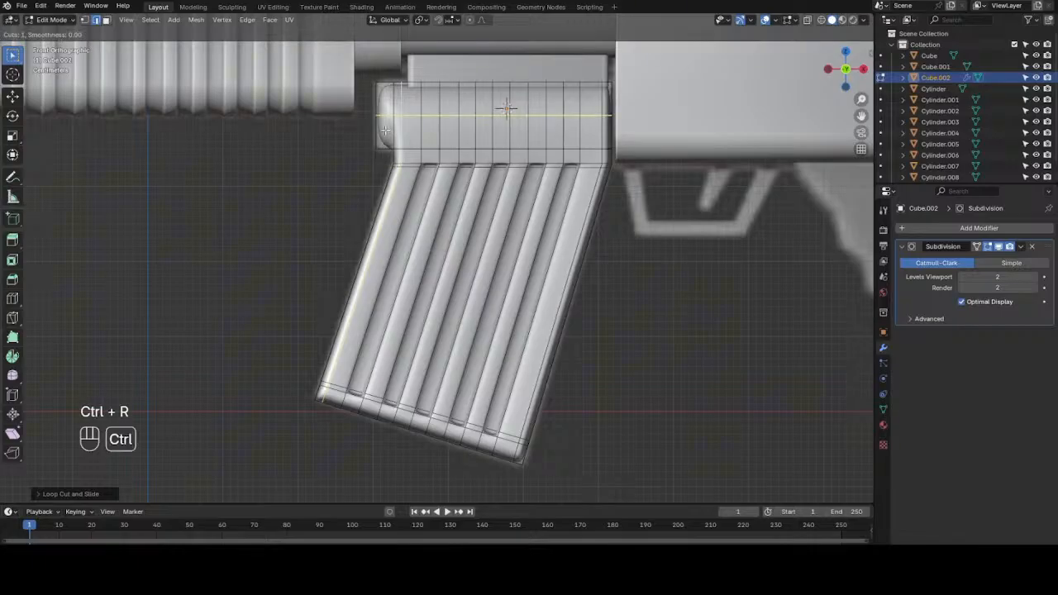
click(385, 83)
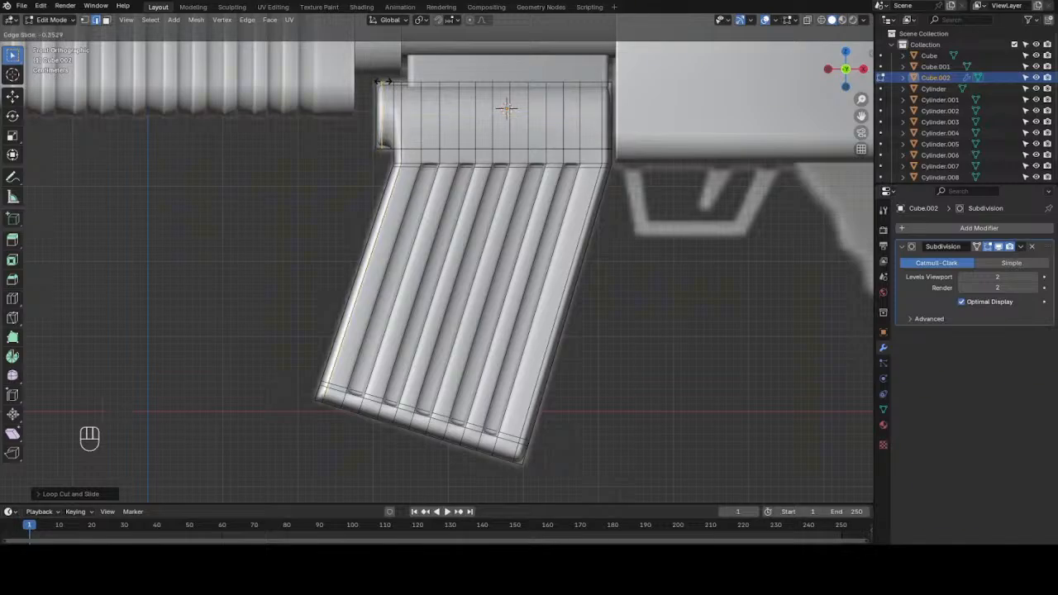
click(382, 82)
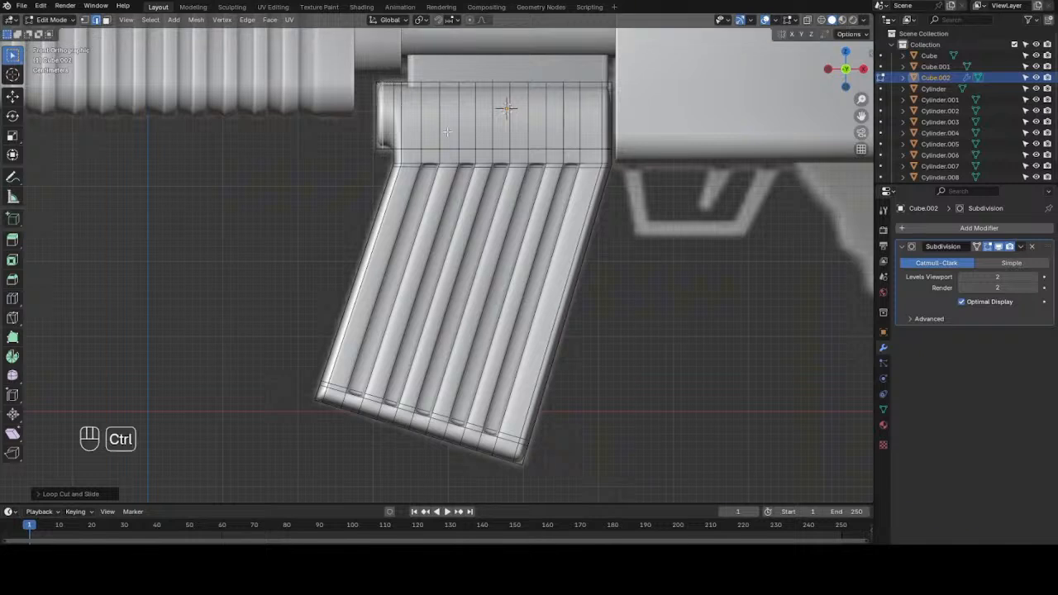
- Try a horizontal loop cut low on the magazine's upper block, and undo it together with the preceding vertical cut
key(ctrl+r)
click(447, 134)
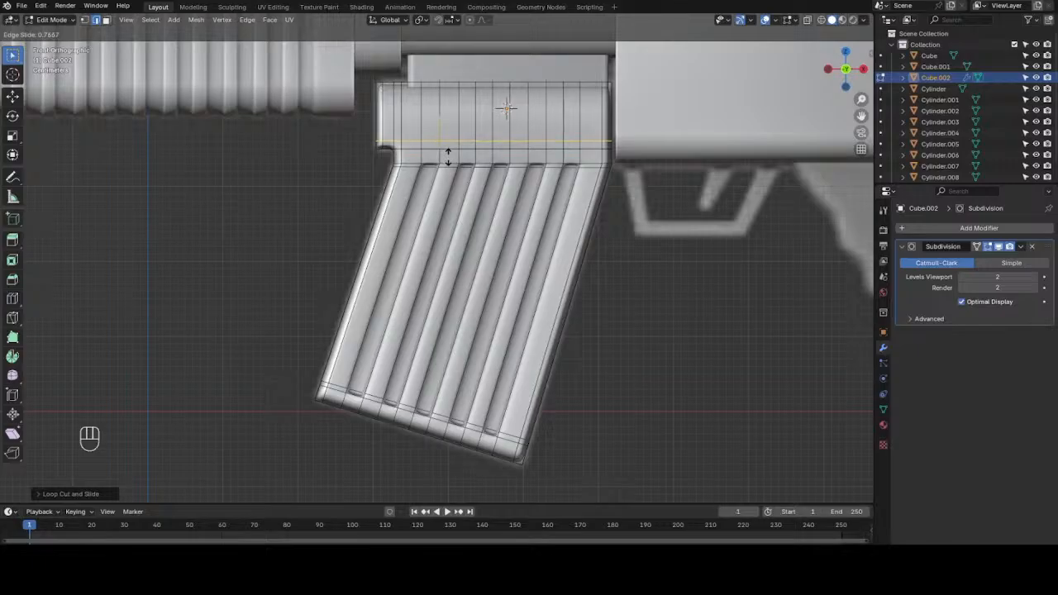
click(447, 156)
key(ctrl+z)
key(ctrl+z)
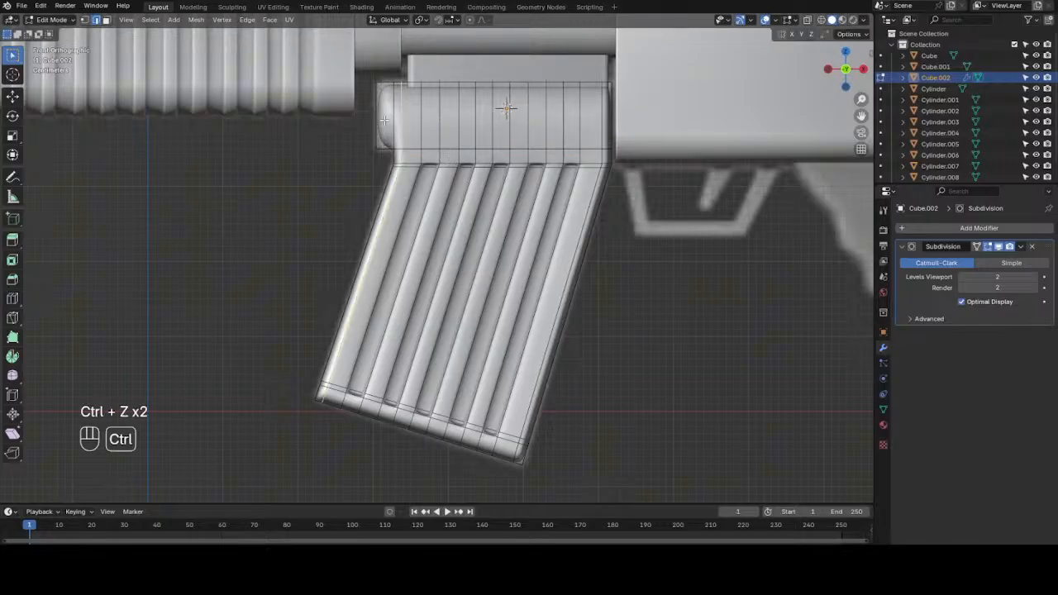
- Add two horizontal support loop cuts to the magazine's upper block, one just below its top edge and one just above its lower edge
key(ctrl+r)
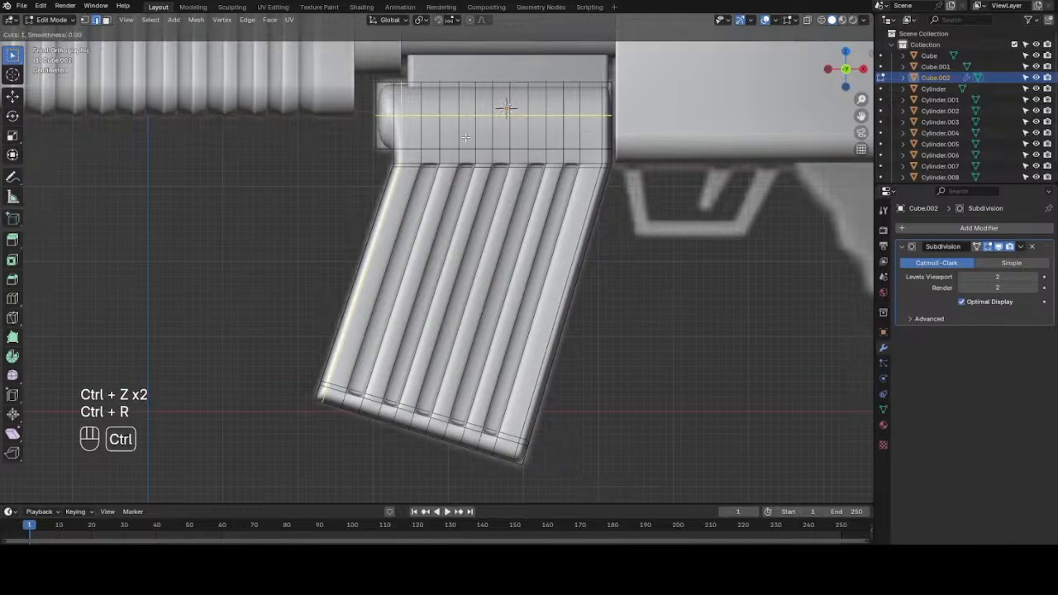
click(465, 137)
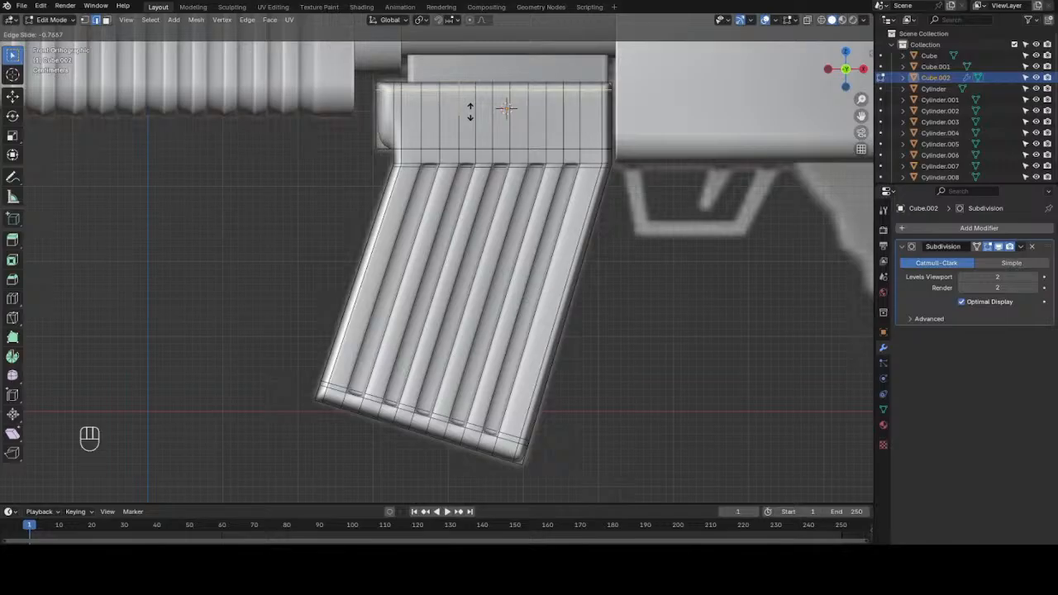
click(469, 112)
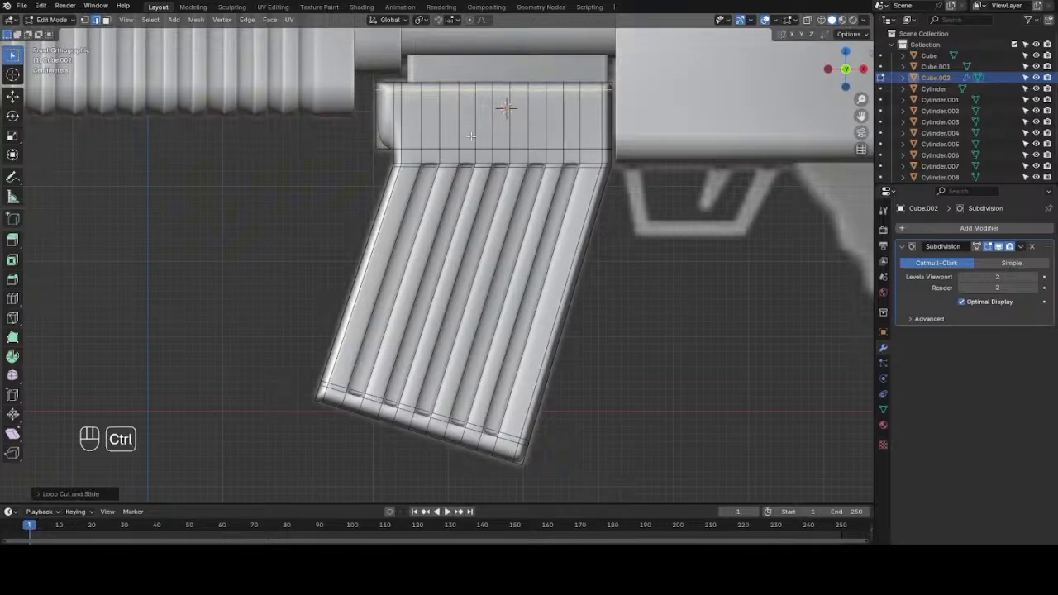
key(ctrl+r)
click(471, 142)
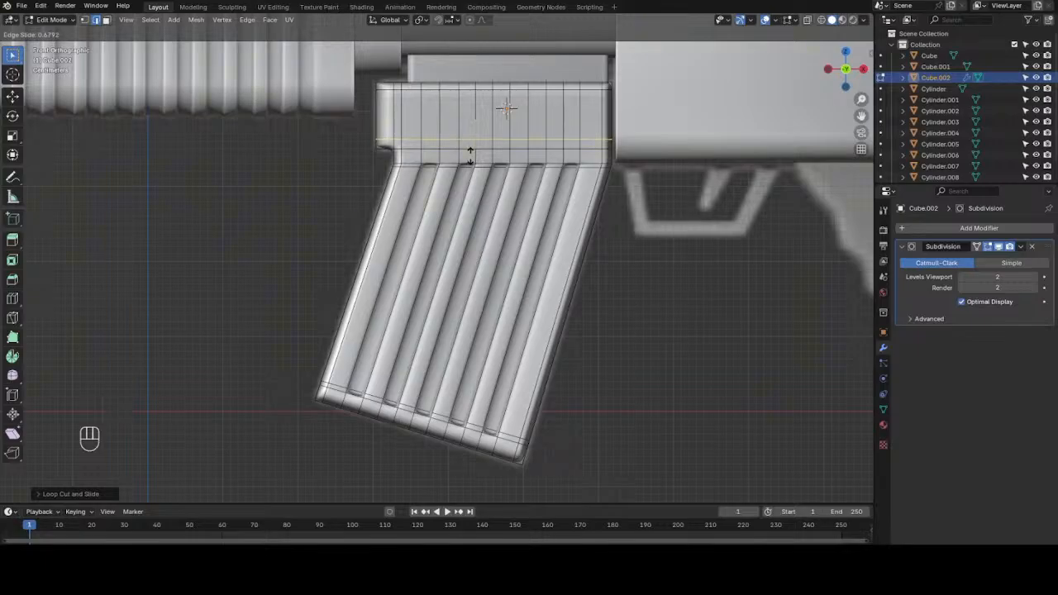
click(472, 152)
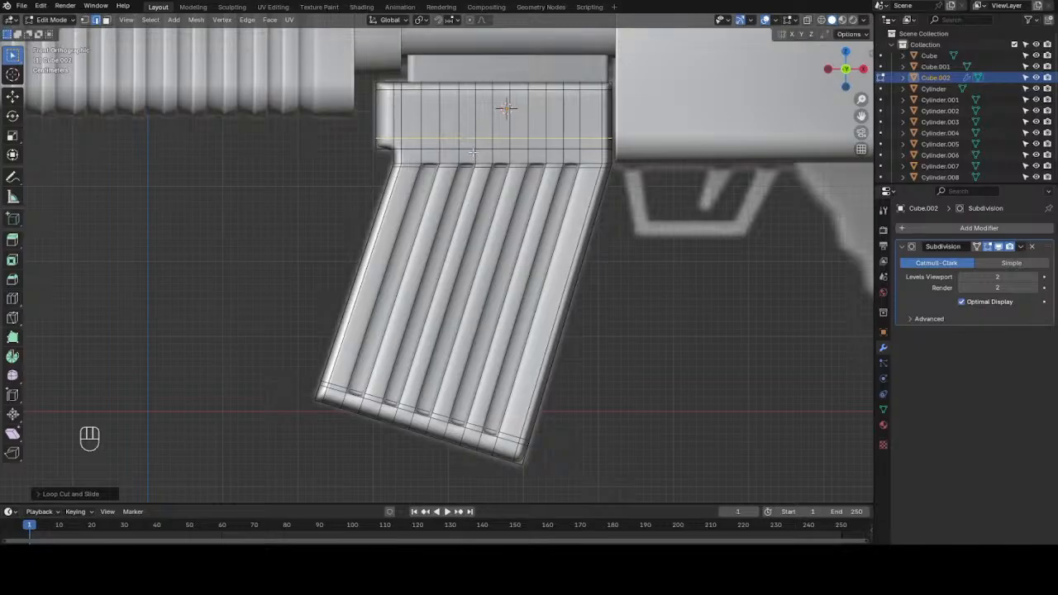
- Try a multi-segment bevel on the lower front edge of the magazine's protruding lip, and undo it
drag(821, 73, 1035, 76)
click(428, 126)
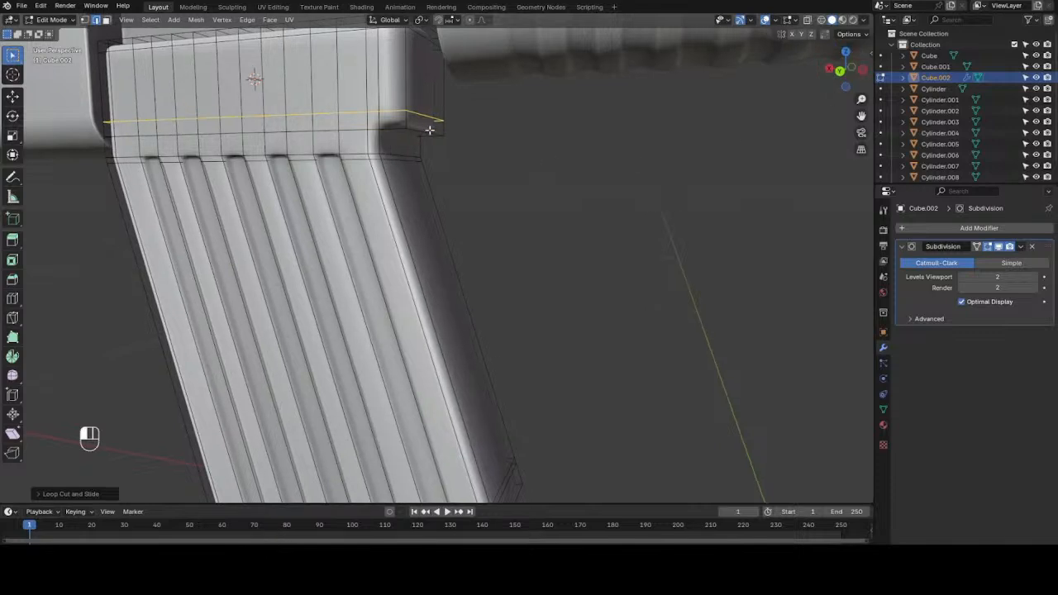
key(ctrl+b)
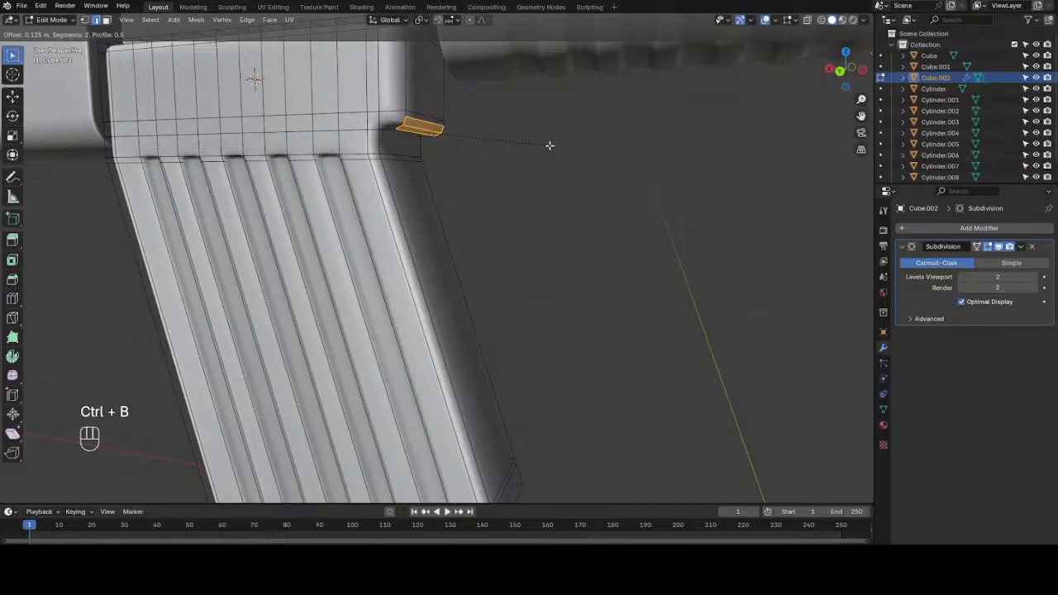
scroll(550, 146, up, 3)
click(553, 145)
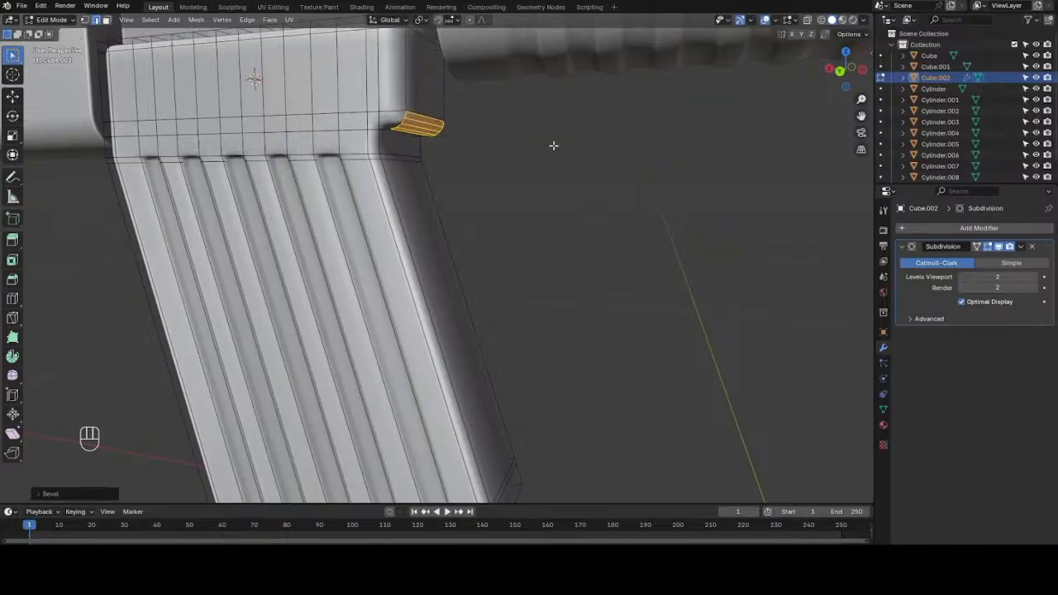
key(Tab)
key(ctrl+z)
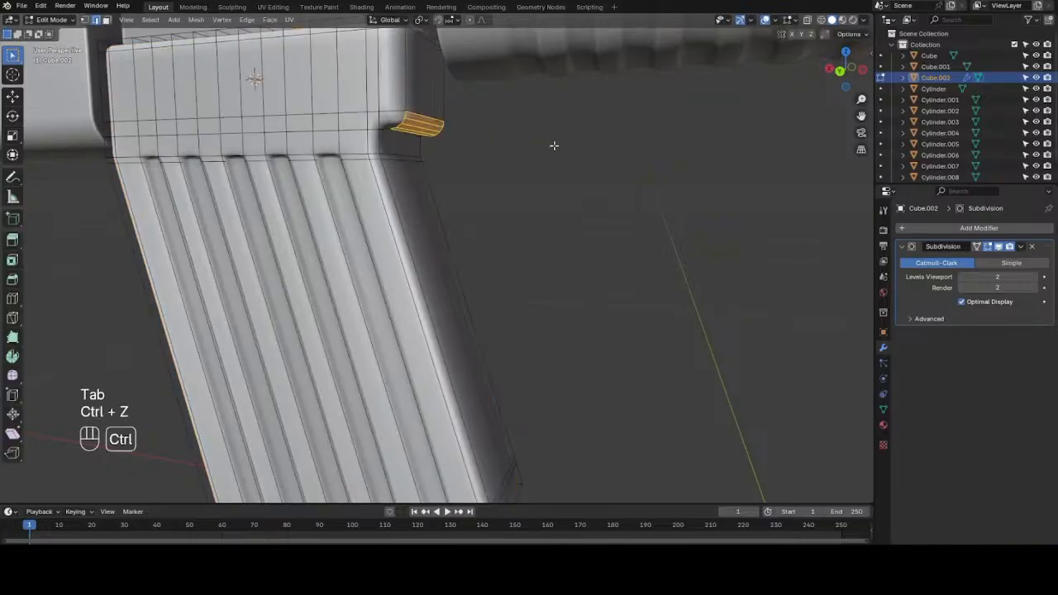
key(ctrl+z)
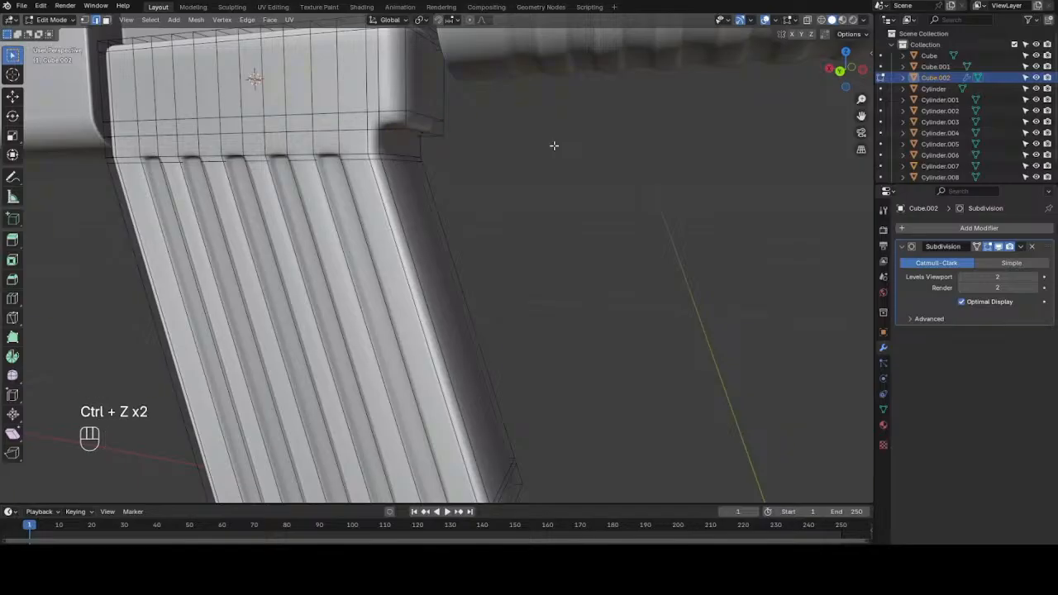
- Select the large front face of the magazine's upper block and the narrow faces directly below and above it
drag(844, 83, 630, 93)
scroll(286, 191, up, 2)
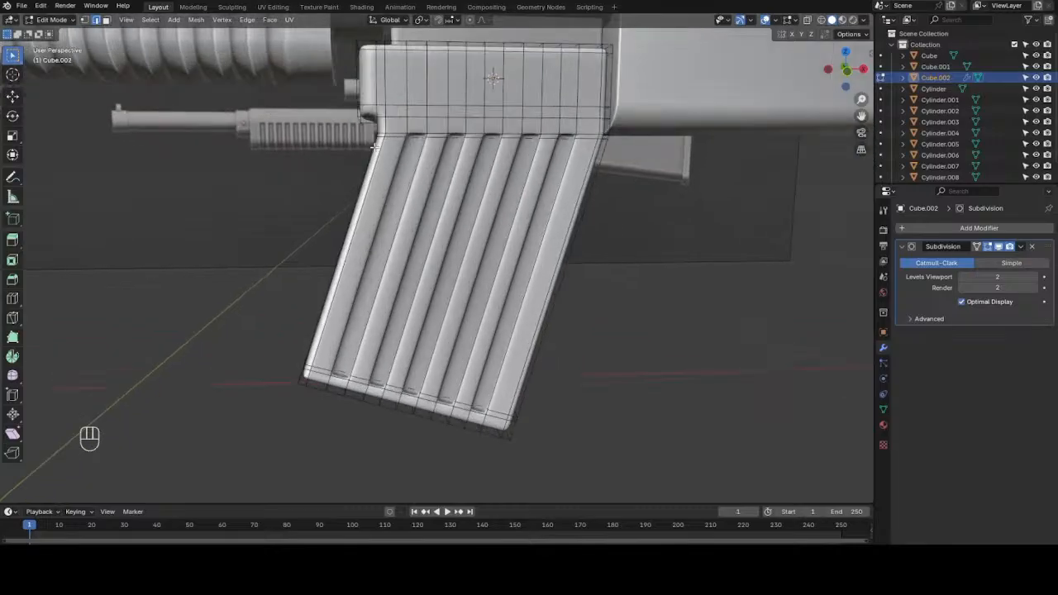
drag(861, 116, 894, 157)
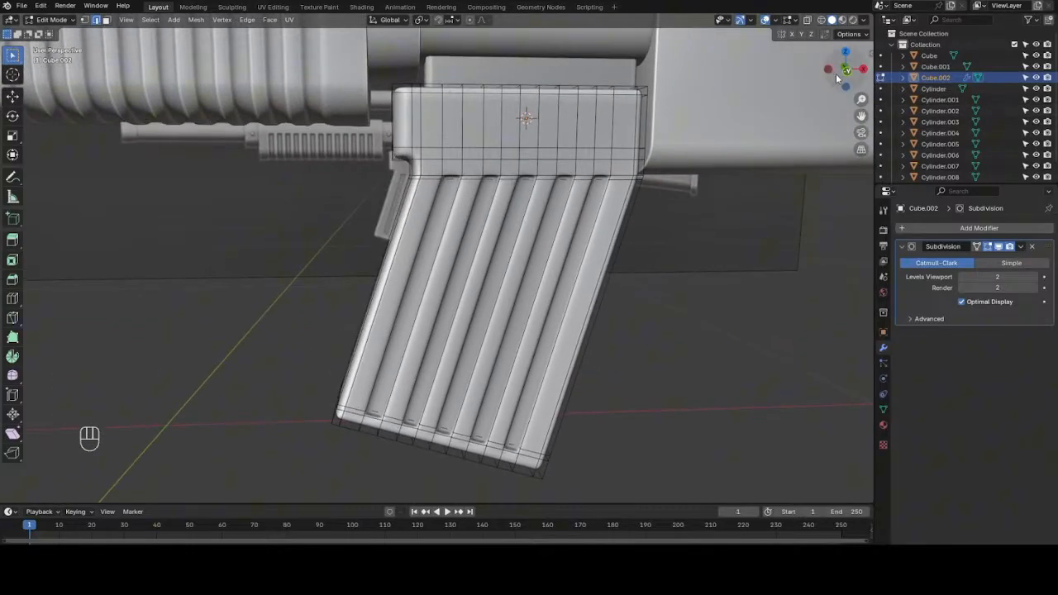
drag(836, 74, 782, 77)
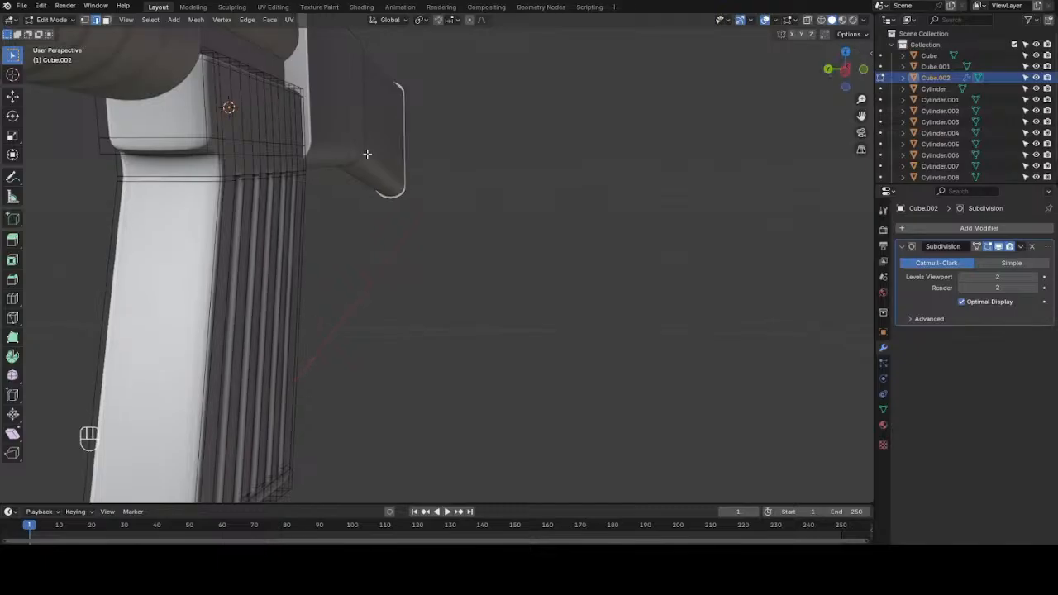
key(3)
click(192, 123)
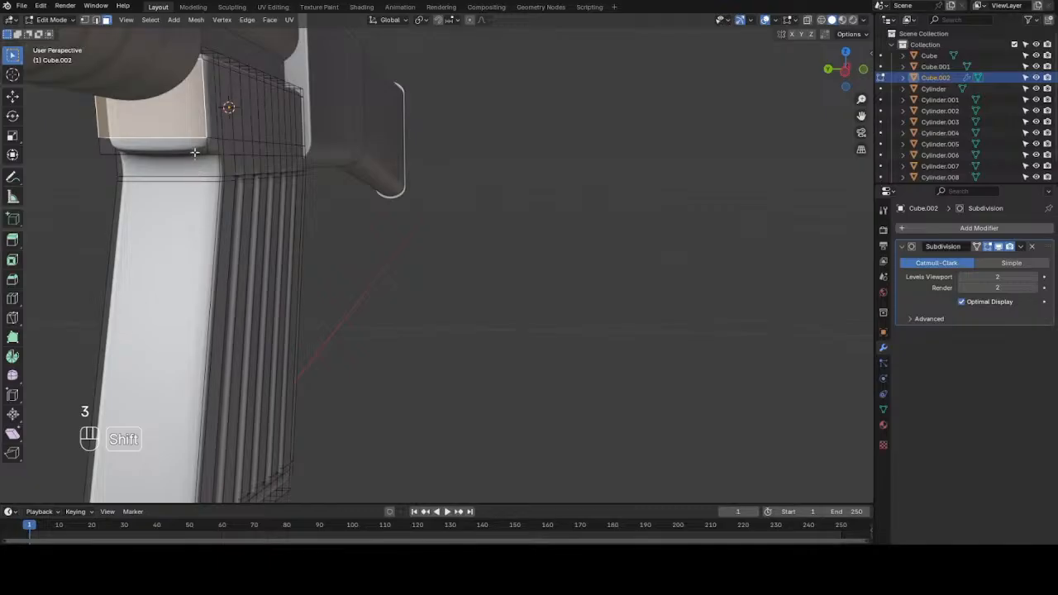
shift+click(197, 153)
drag(838, 87, 738, 84)
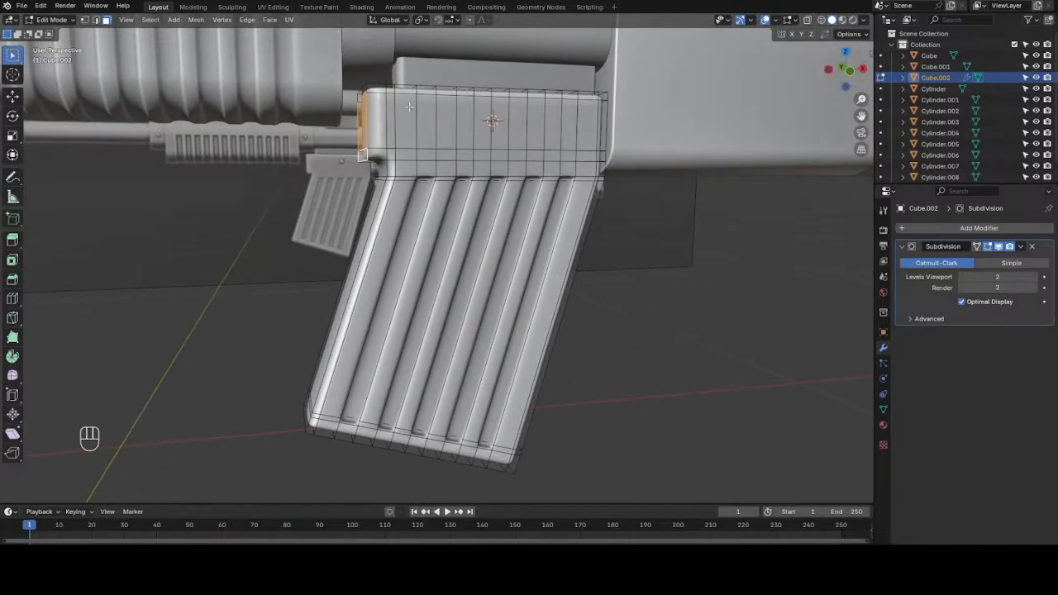
shift+click(362, 92)
- Try to bevel the selected front faces with 4 segments and an offset of about 0.039 m, and undo the bevel
key(ctrl+b)
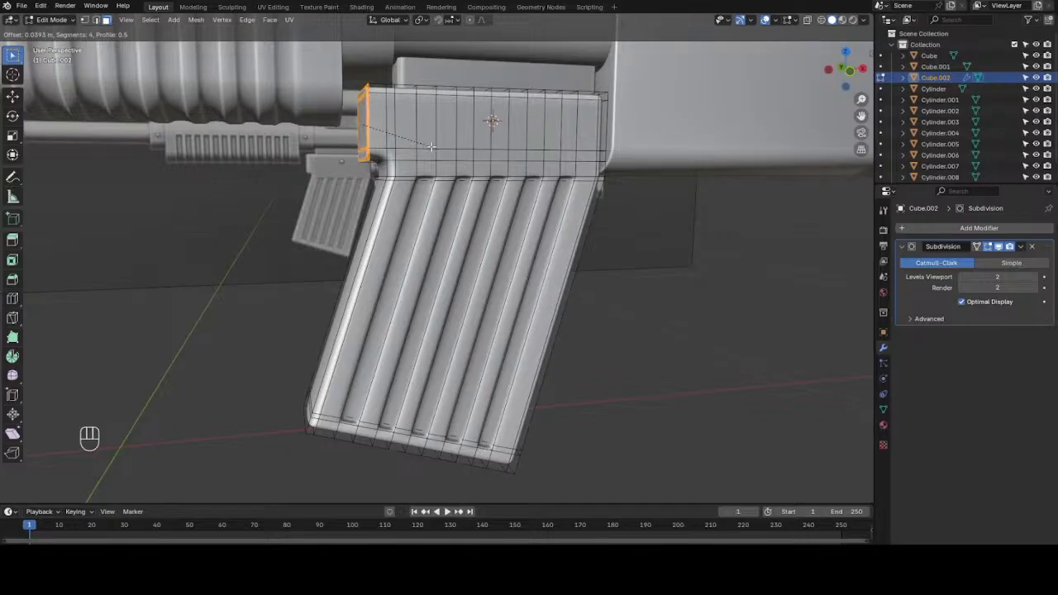
click(430, 146)
key(Tab)
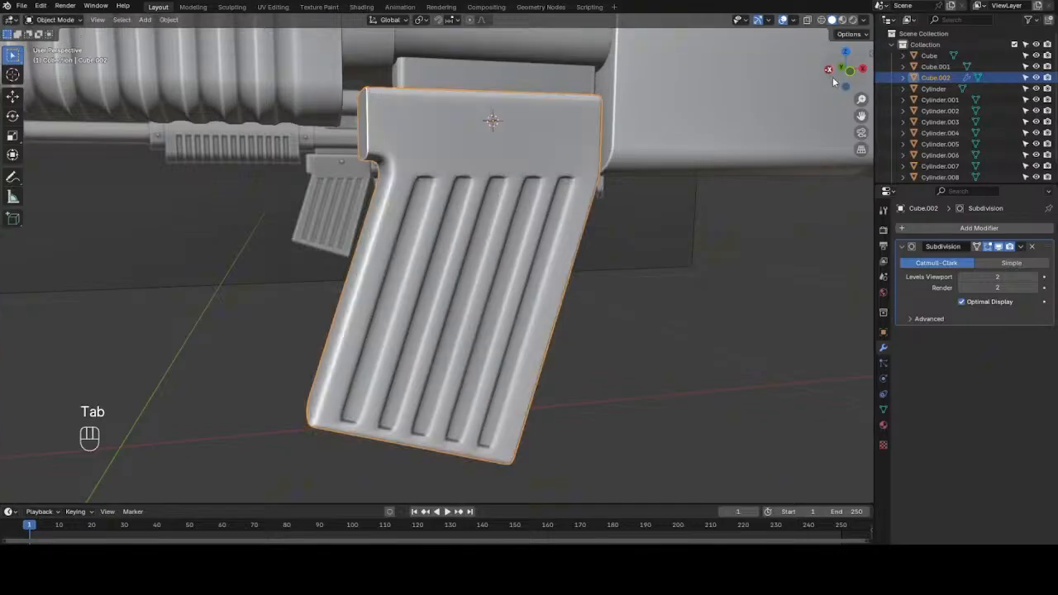
mouse_move(836, 77)
mouse_down()
mouse_move(1046, 77)
mouse_move(1029, 107)
mouse_move(1038, 73)
mouse_move(846, 87)
mouse_up()
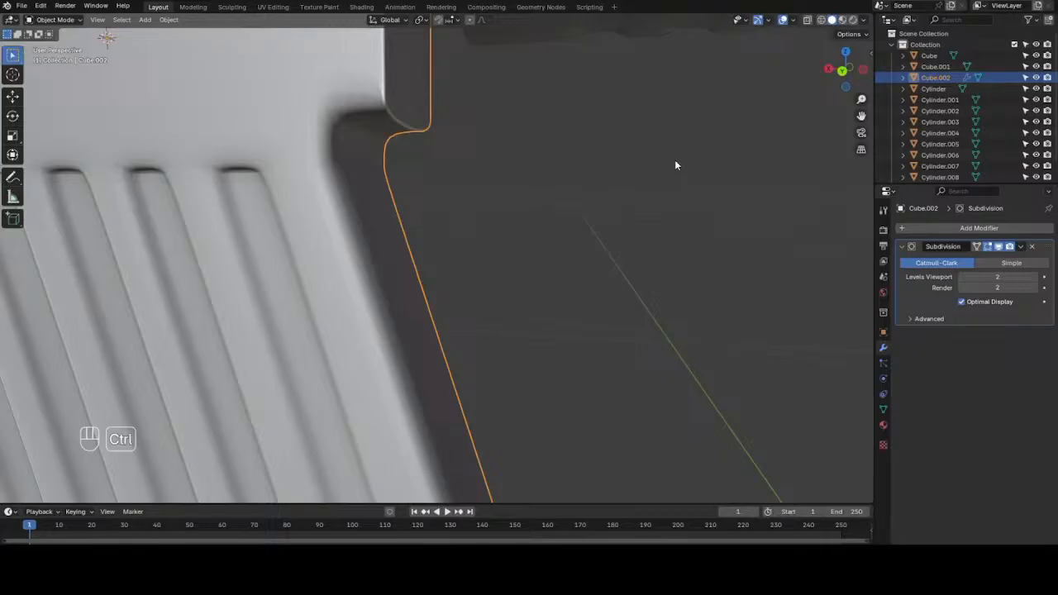
key(ctrl+z)
key(ctrl+z)
- Add a vertical support loop cut close to the front end of the magazine's upper block
drag(833, 83, 572, 88)
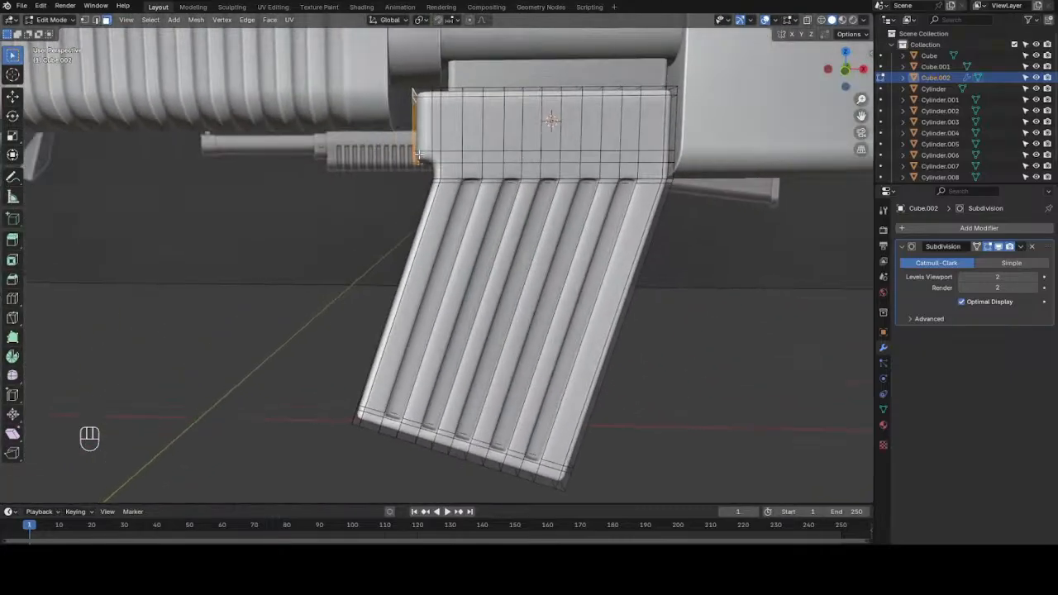
key(ctrl+r)
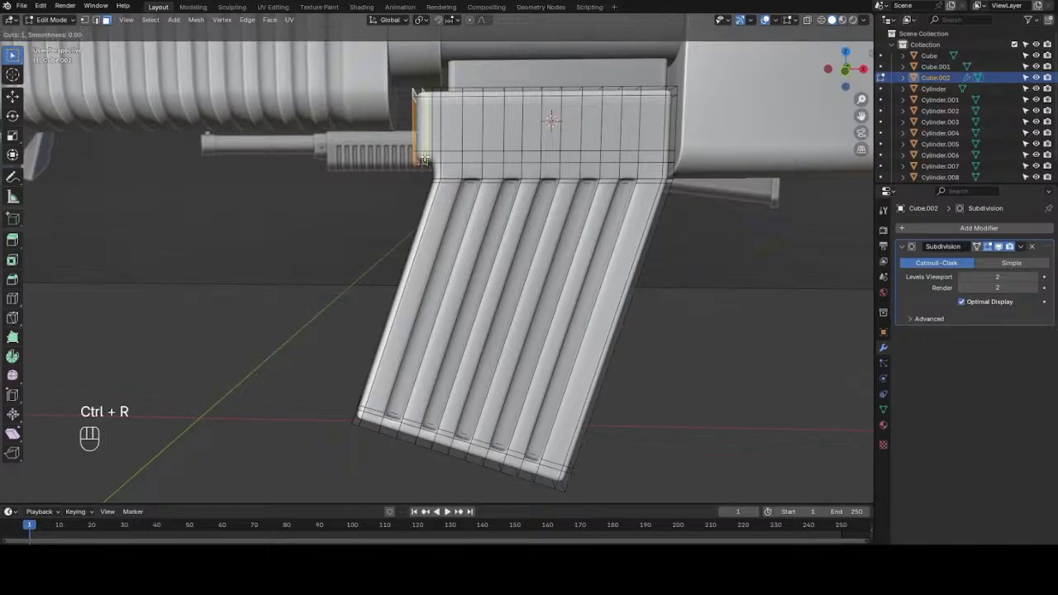
click(423, 158)
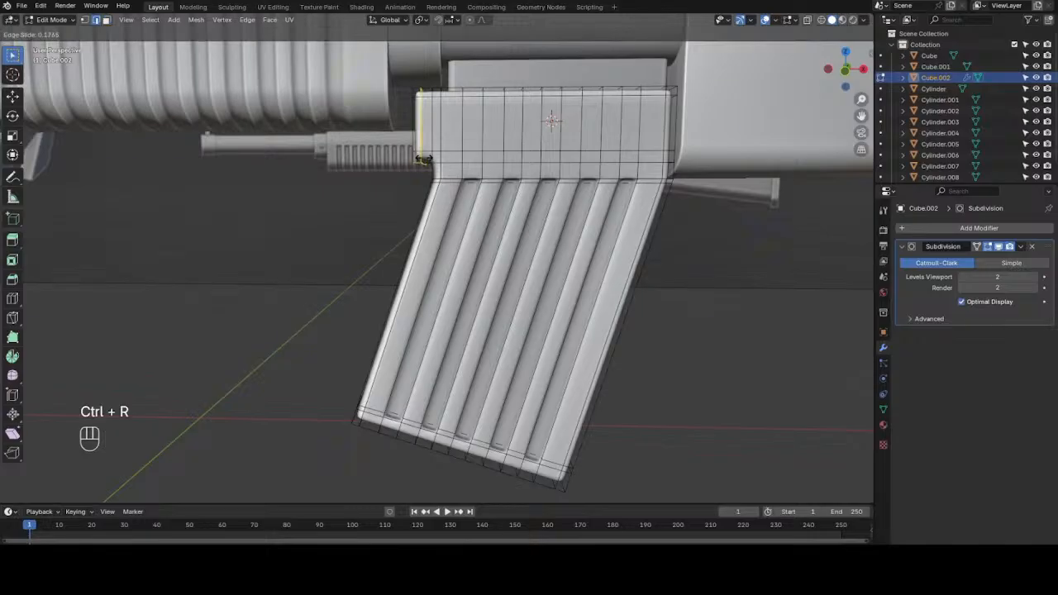
click(423, 157)
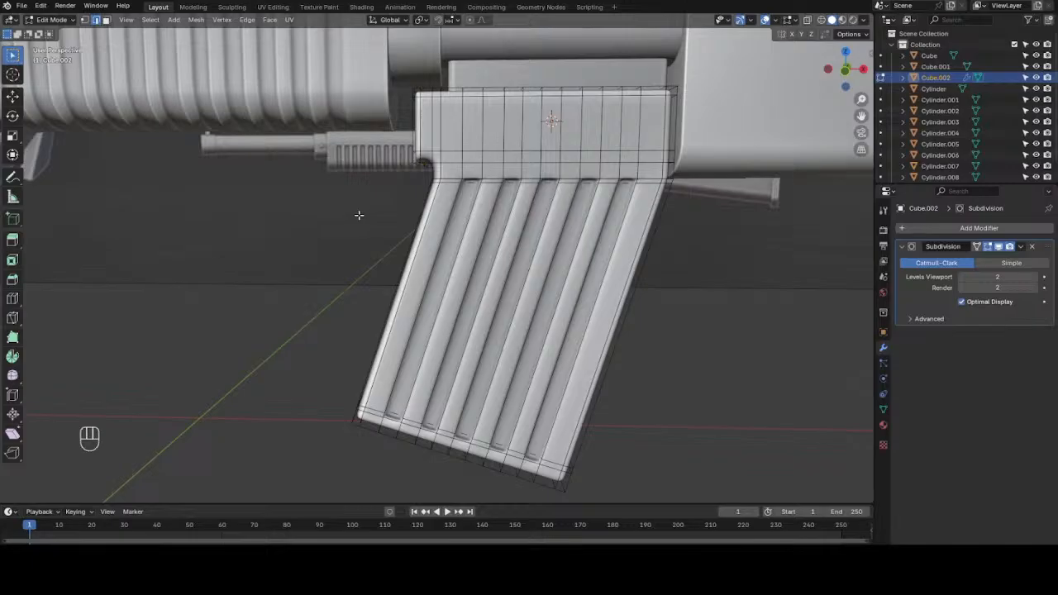
- Examine the magazine's front lip in Object Mode and from the front, and return to Edit Mode to view the lip's underside
key(Tab)
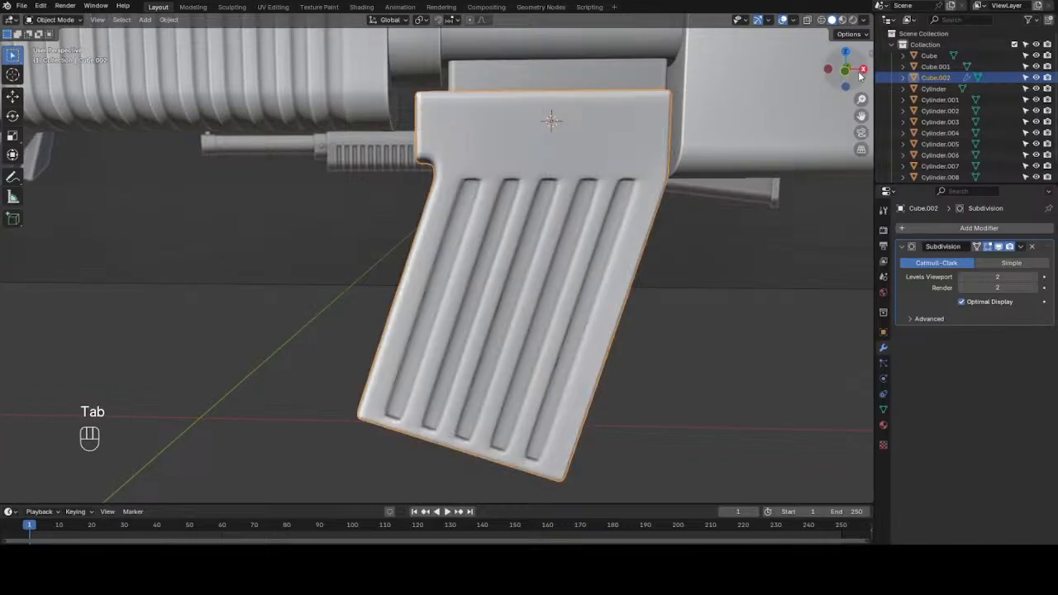
drag(848, 78, 1055, 82)
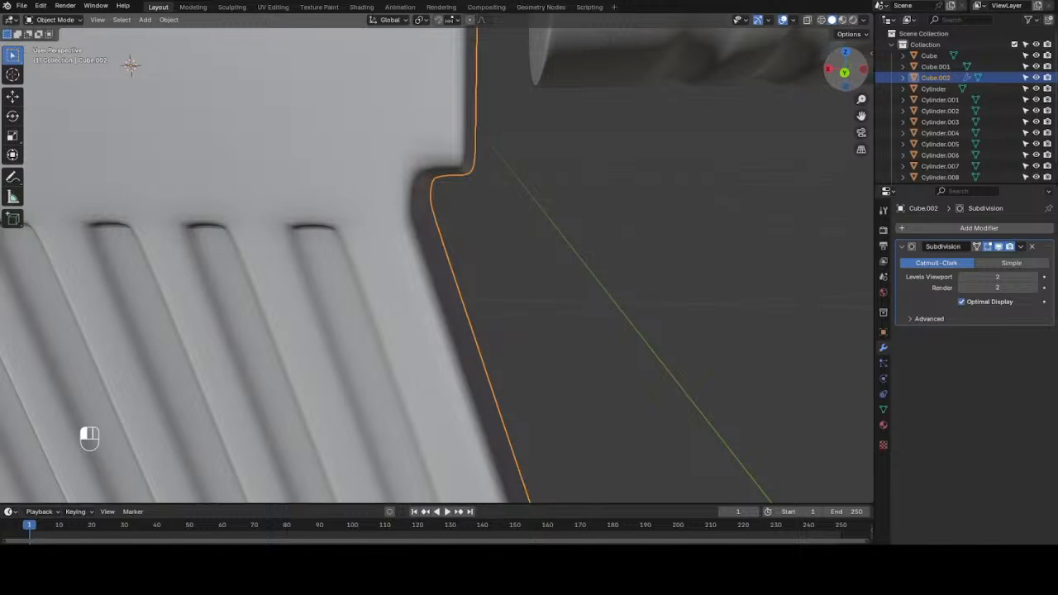
key(KP_1)
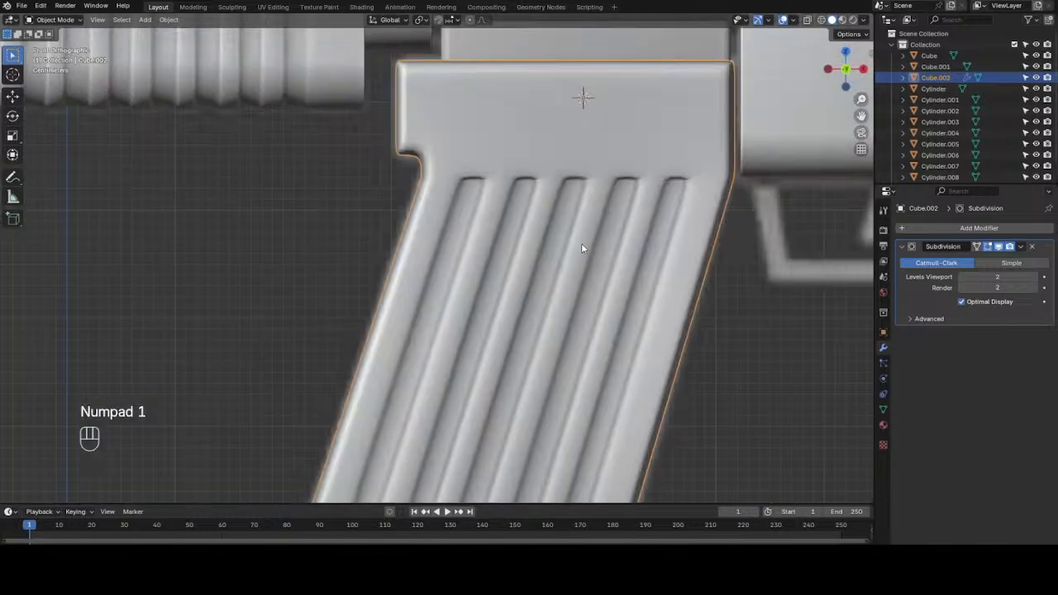
key(Tab)
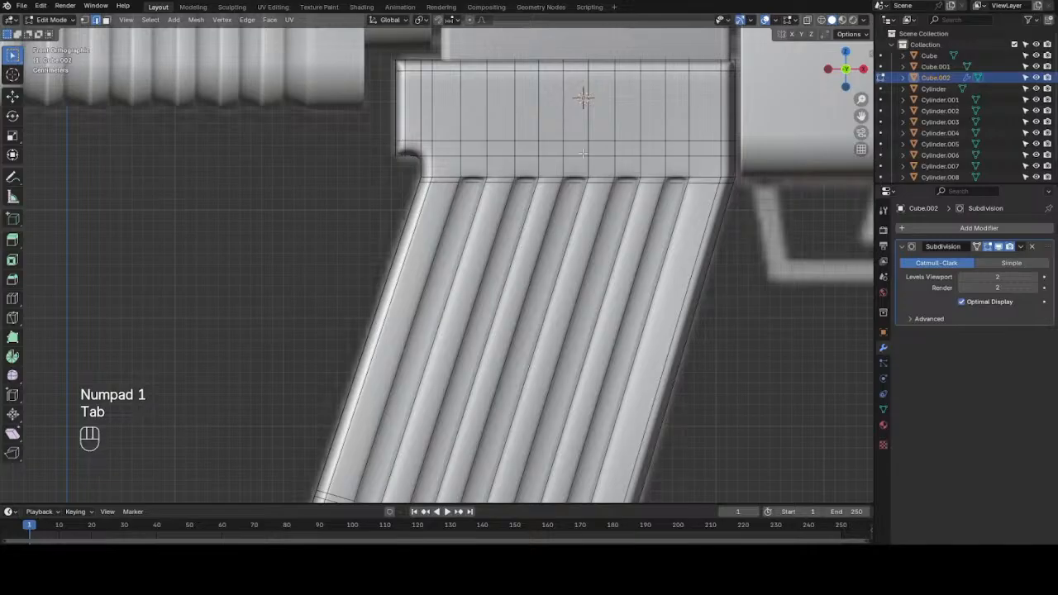
drag(832, 72, 948, 43)
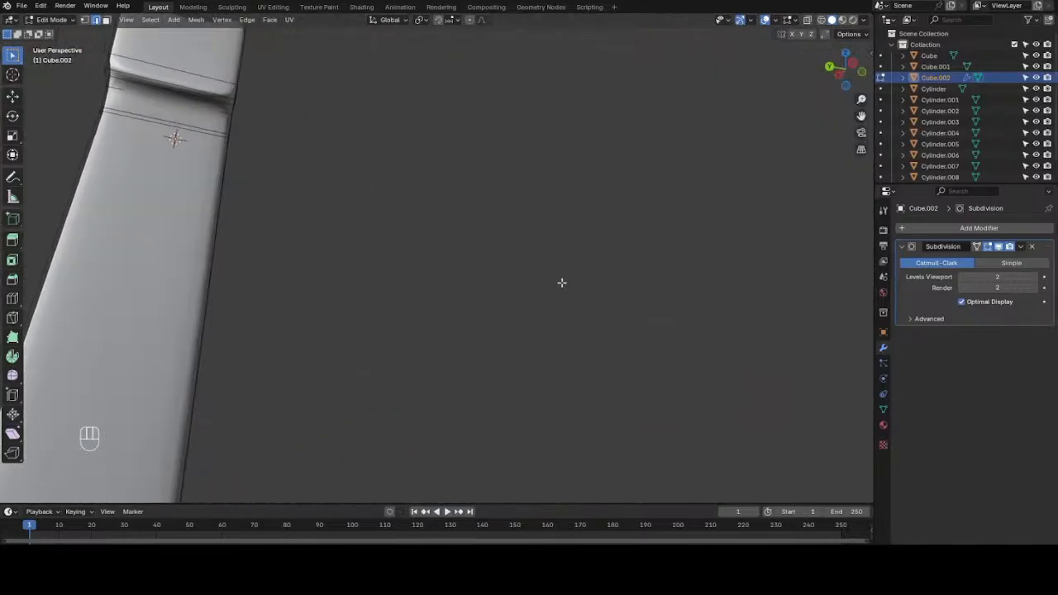
- Select the edge loop under the magazine's front lip and move it up about 0.008 m along the global Z axis
alt+click(219, 97)
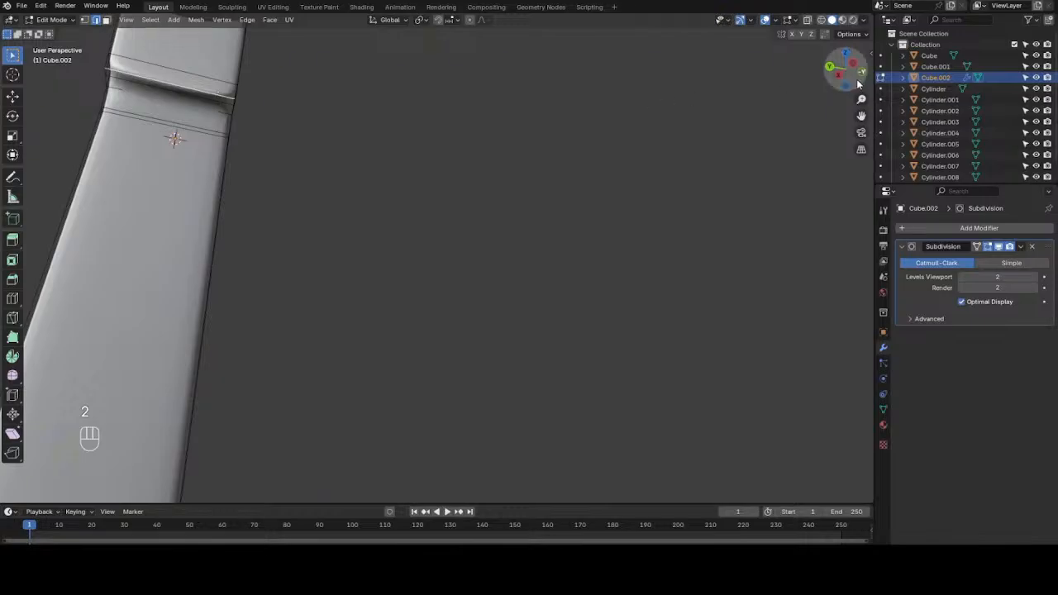
drag(857, 81, 754, 121)
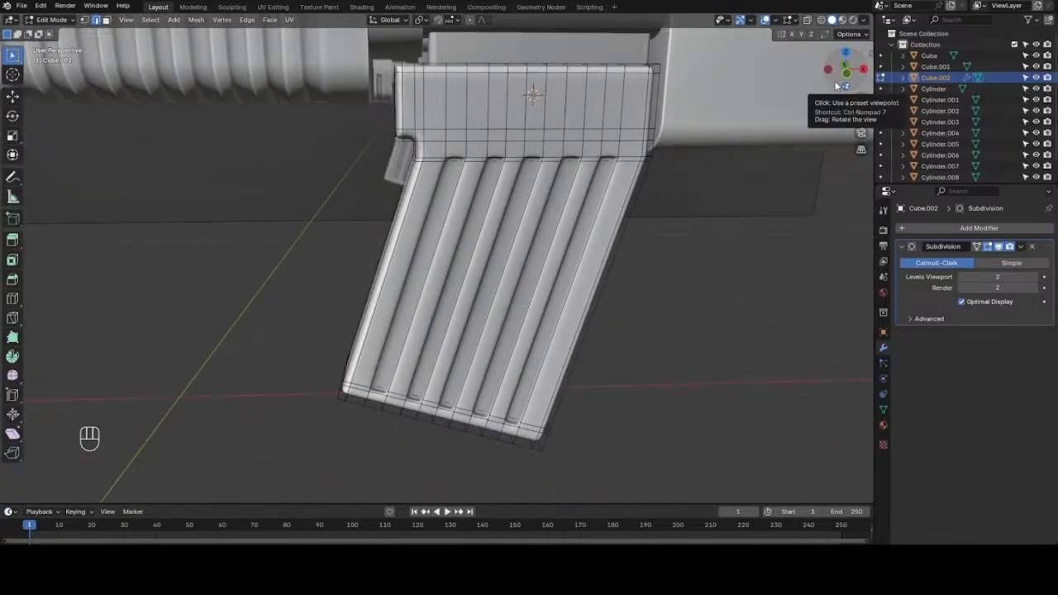
key(g)
key(z)
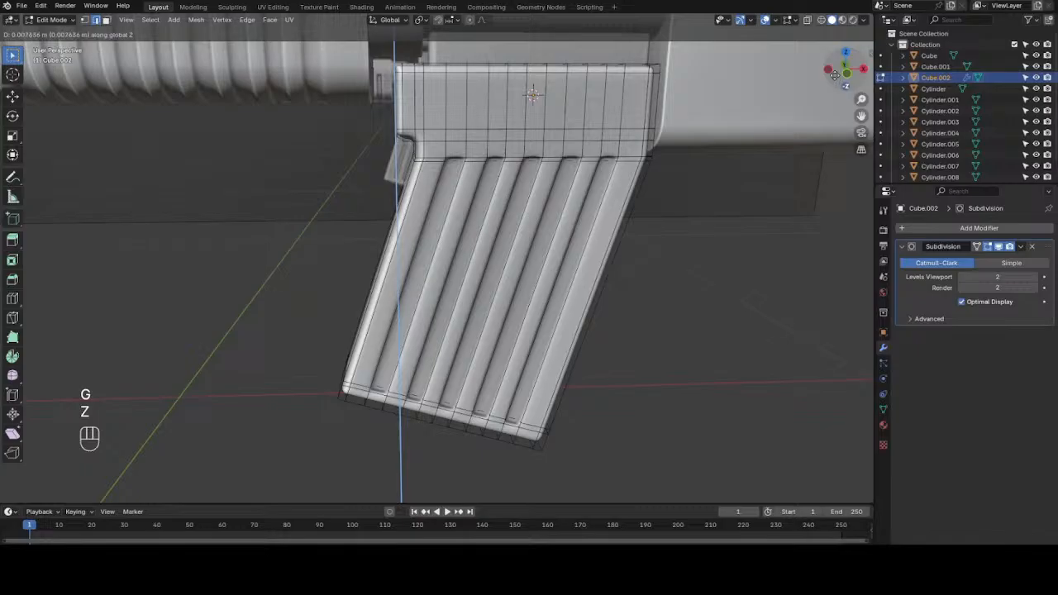
click(835, 72)
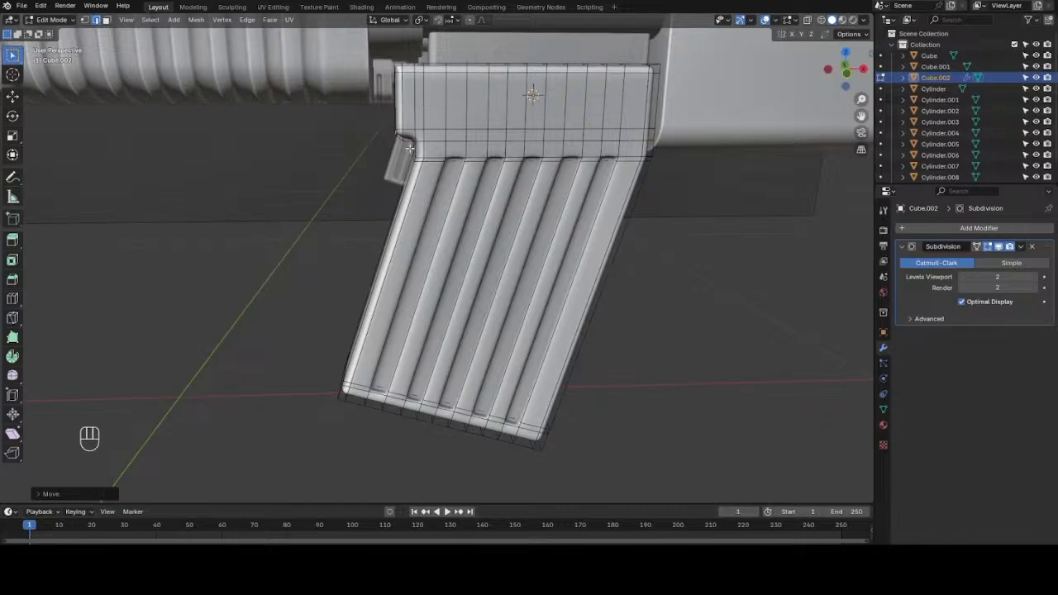
- Return to Object Mode and examine the smoothed magazine from both sides and the whole rifle in front orthographic view
key(Tab)
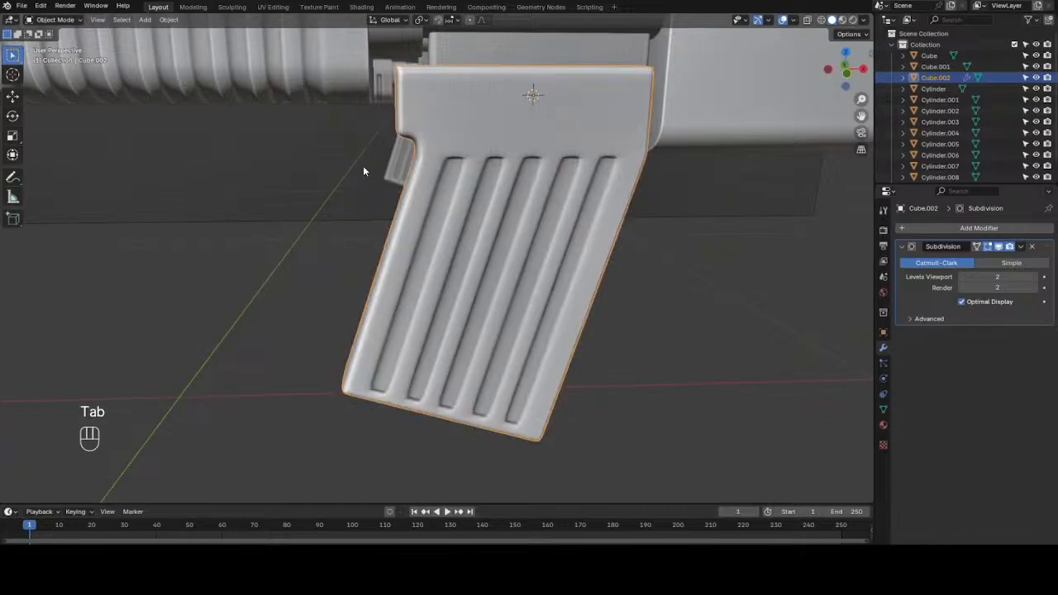
drag(838, 69, 143, 31)
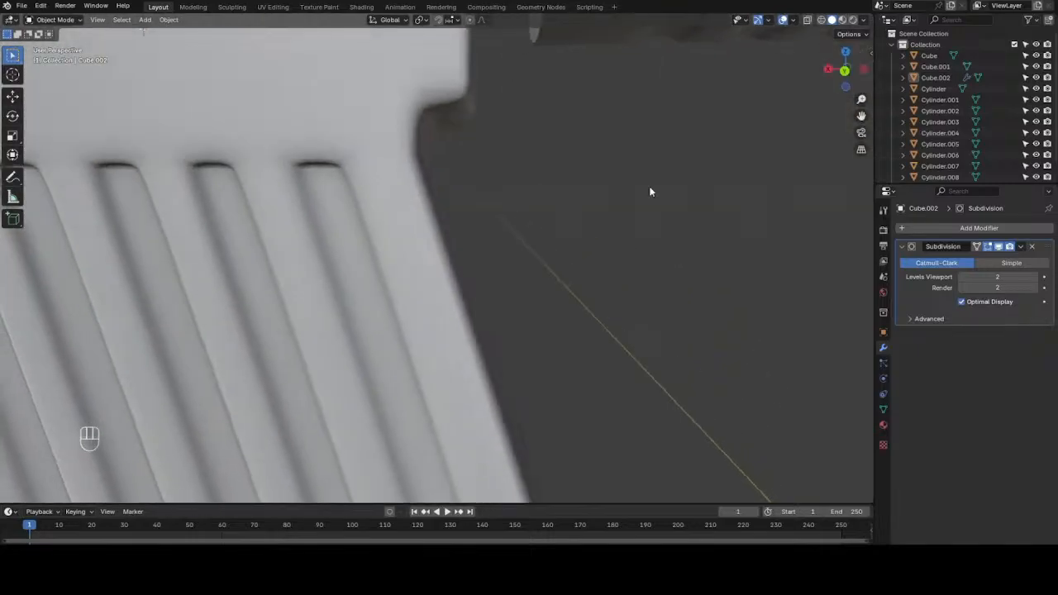
scroll(649, 188, down, 2)
scroll(650, 193, down, 2)
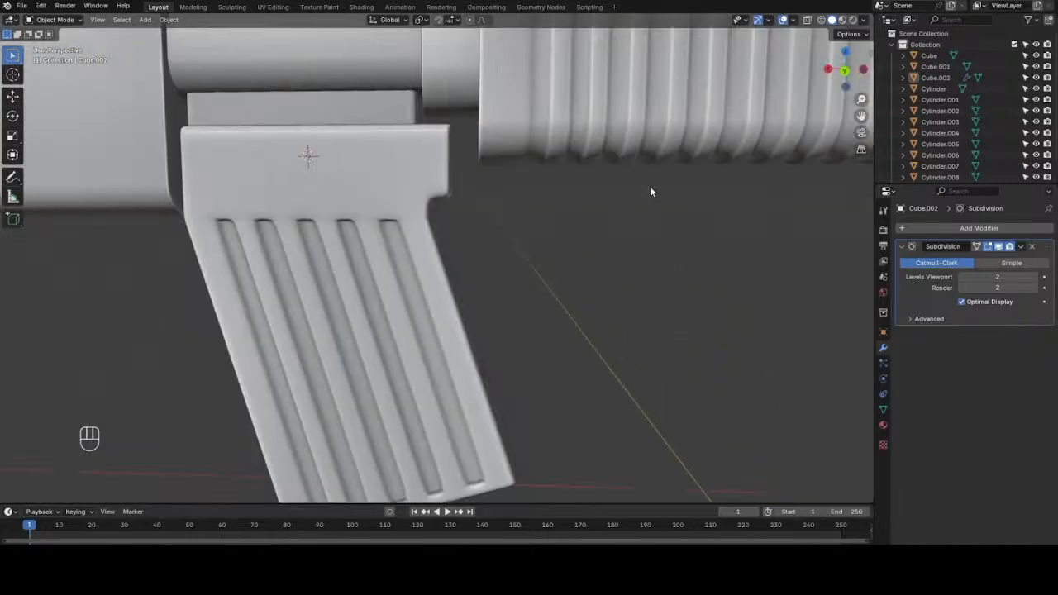
key(KP_1)
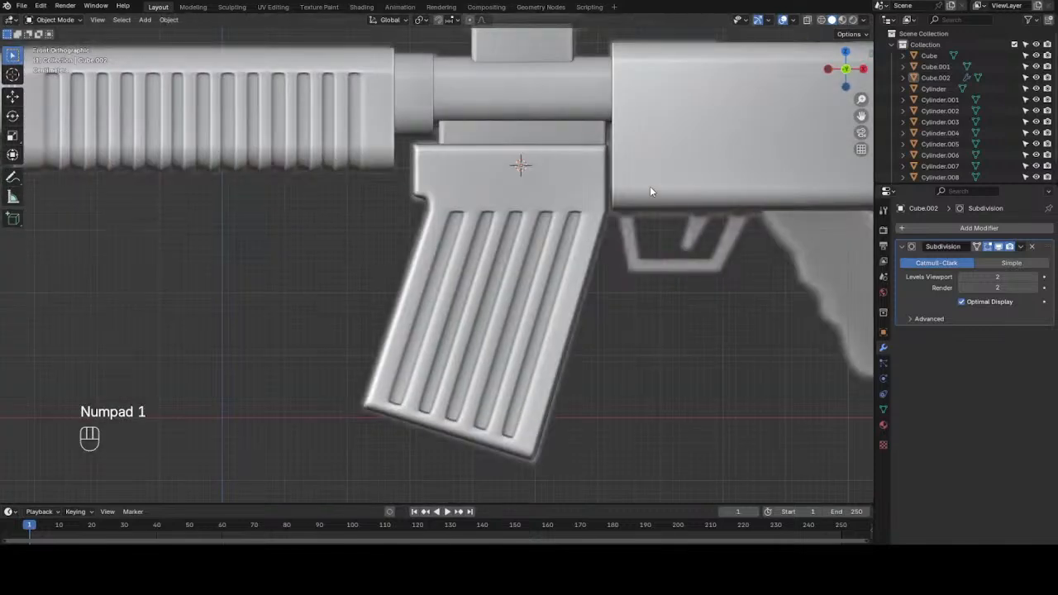
scroll(447, 231, down, 2)
scroll(447, 231, down, 1)
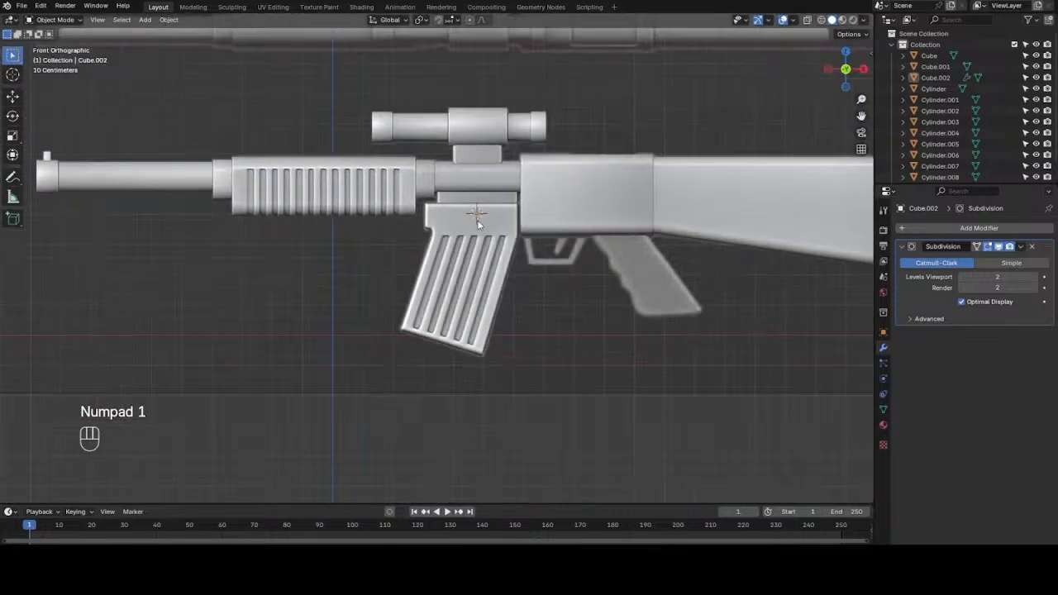
- Add a centred loop cut running lengthwise through the magazine's first groove, nearest the barrel
scroll(479, 228, up, 3)
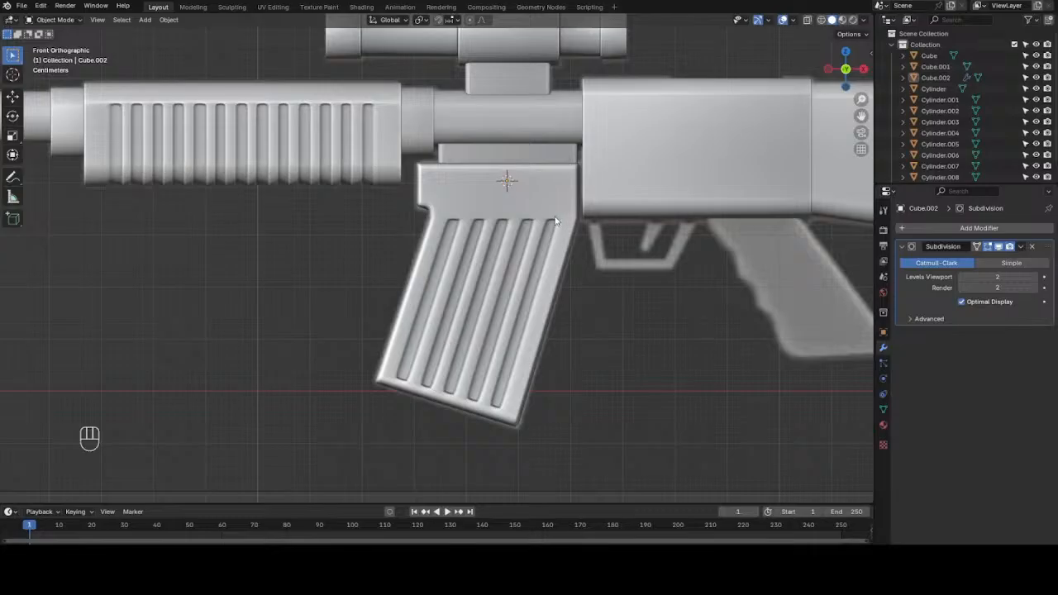
mouse_move(841, 82)
mouse_down()
mouse_move(886, 25)
mouse_move(852, 86)
mouse_move(844, 76)
mouse_up()
scroll(488, 355, up, 3)
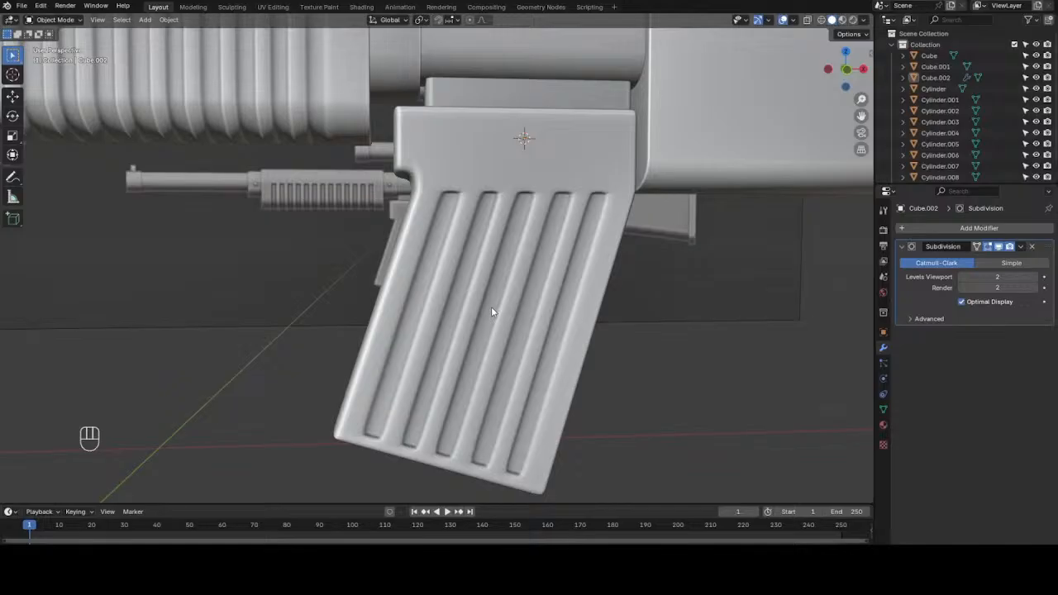
key(Tab)
scroll(491, 307, up, 3)
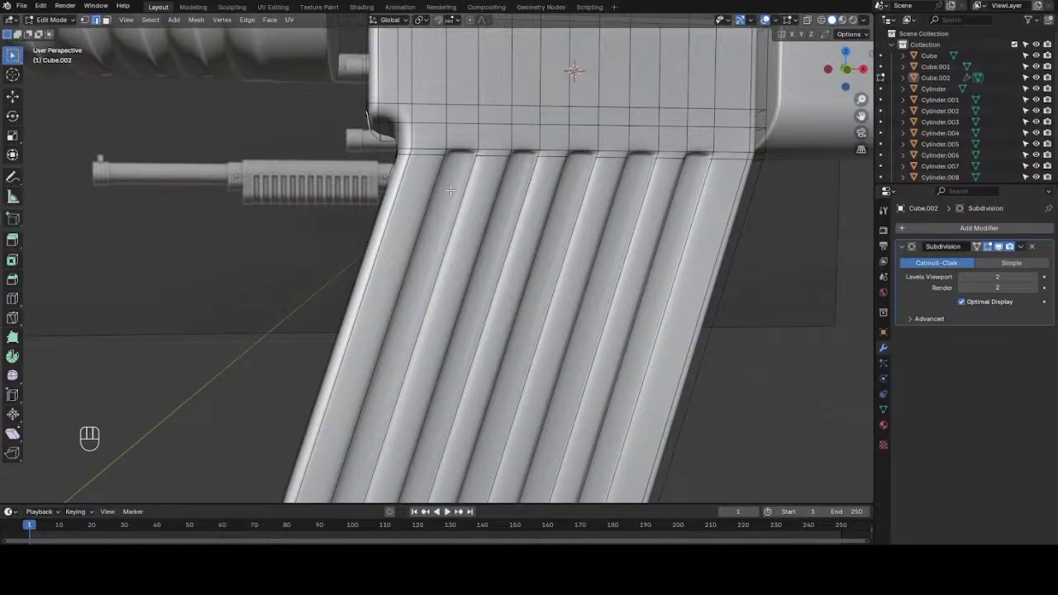
key(ctrl)
key(ctrl+r)
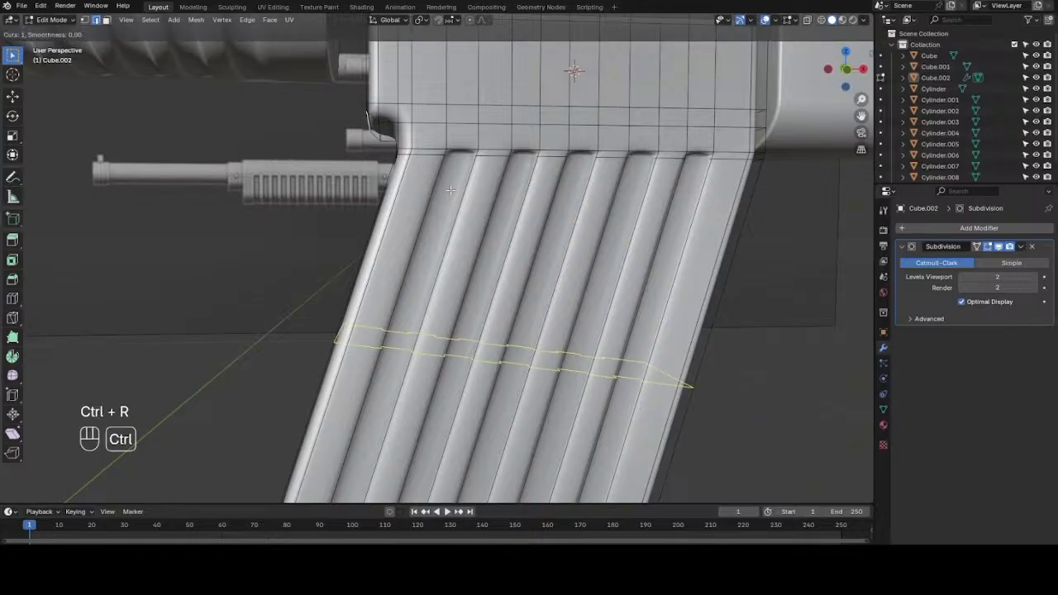
click(458, 145)
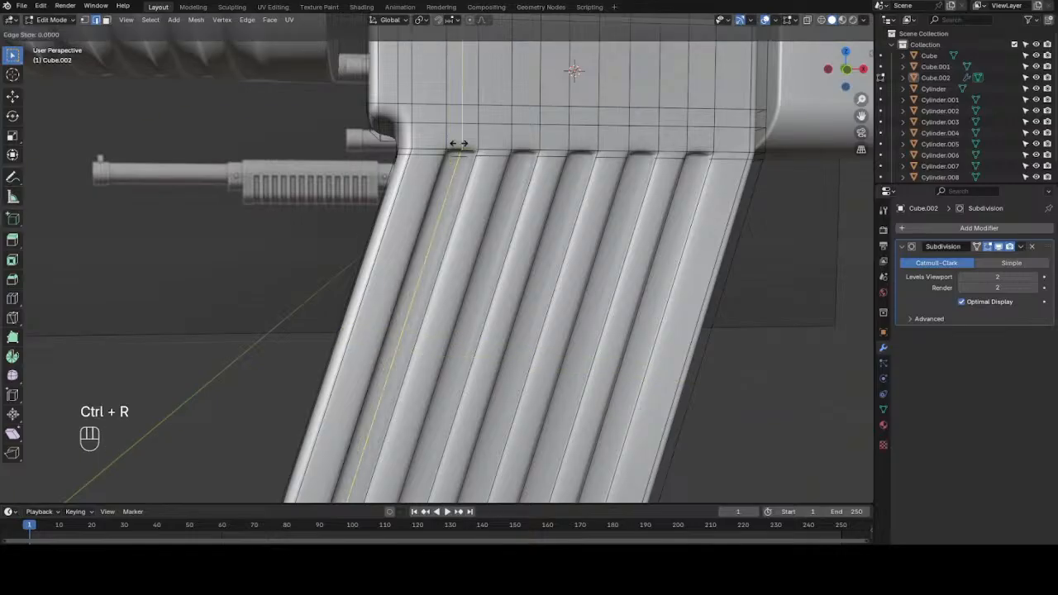
right_click(460, 144)
- Add centred lengthwise loop cuts through the magazine's second and third grooves
key(ctrl)
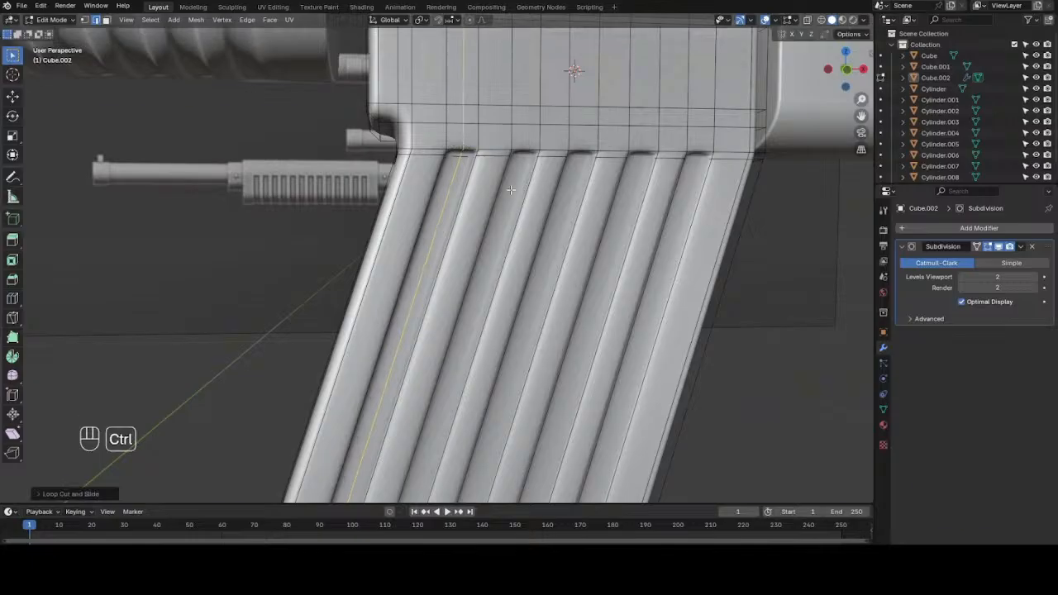
key(ctrl+r)
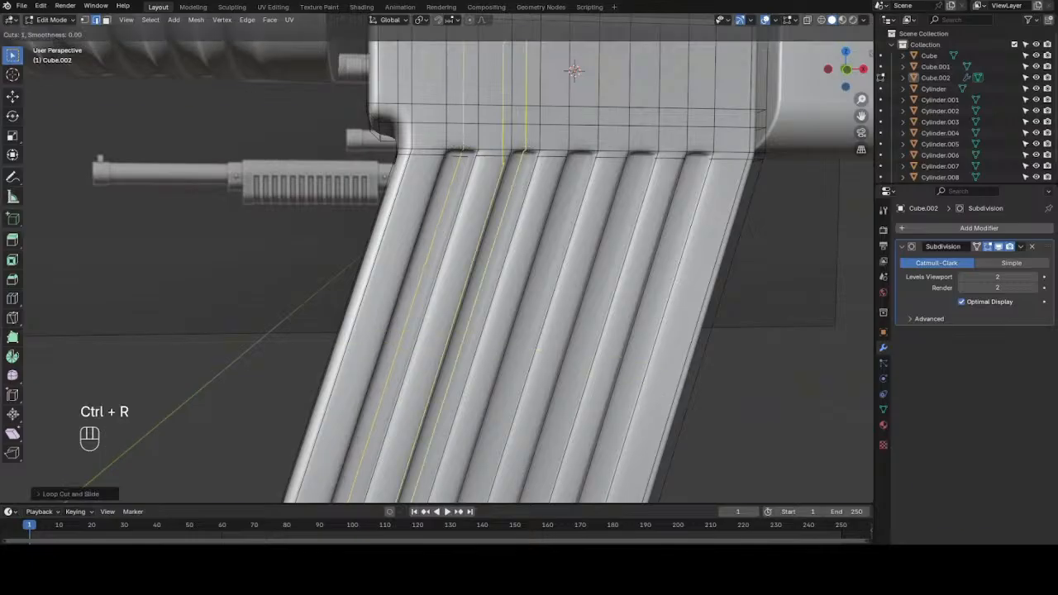
click(527, 151)
right_click(529, 151)
key(ctrl)
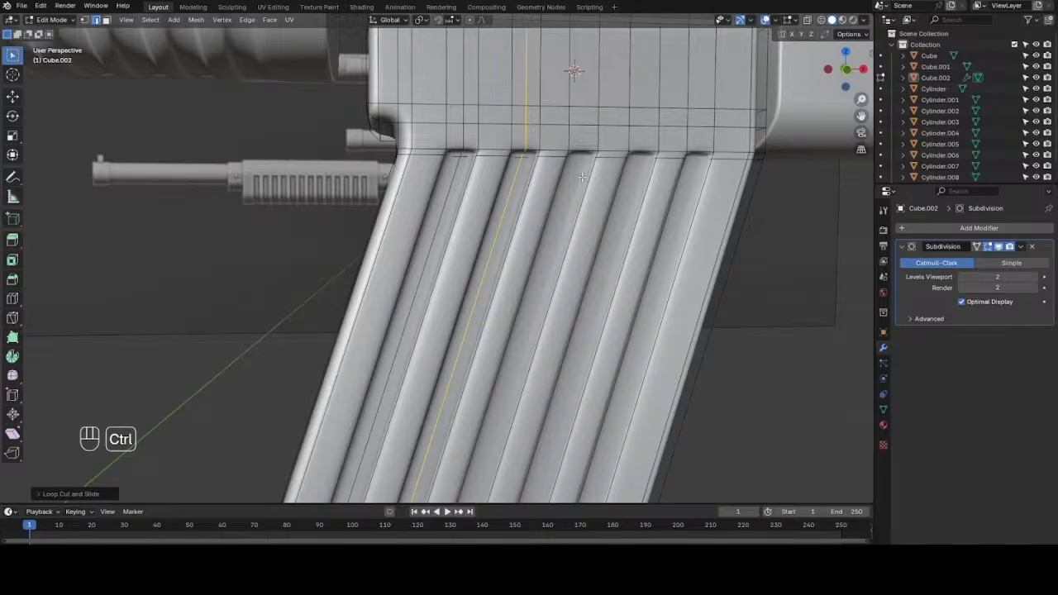
key(ctrl+r)
click(582, 154)
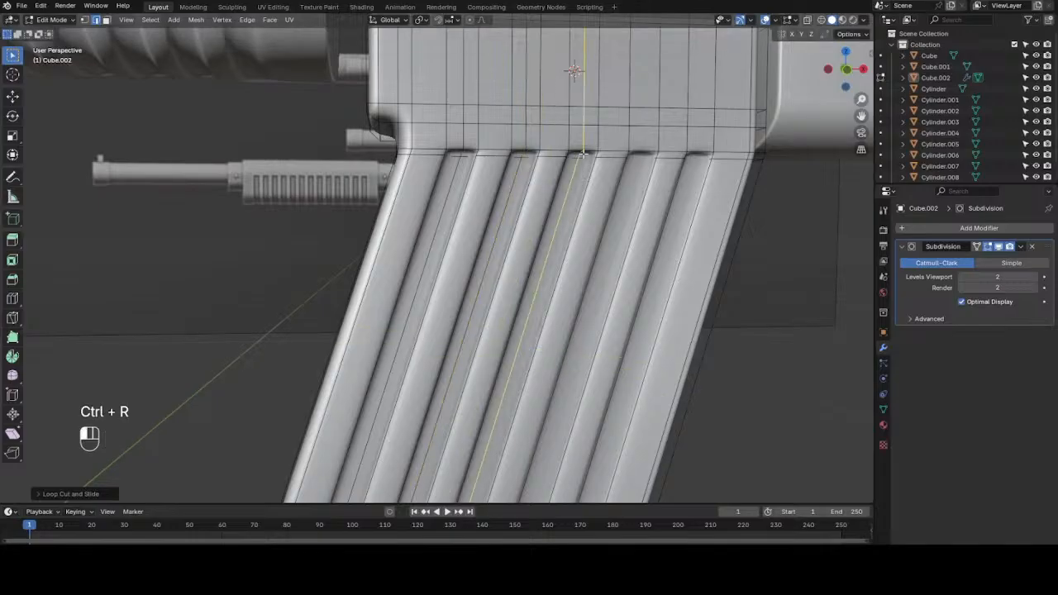
- Add centred lengthwise loop cuts through the magazine's fourth and fifth grooves and return to Object Mode
key(ctrl)
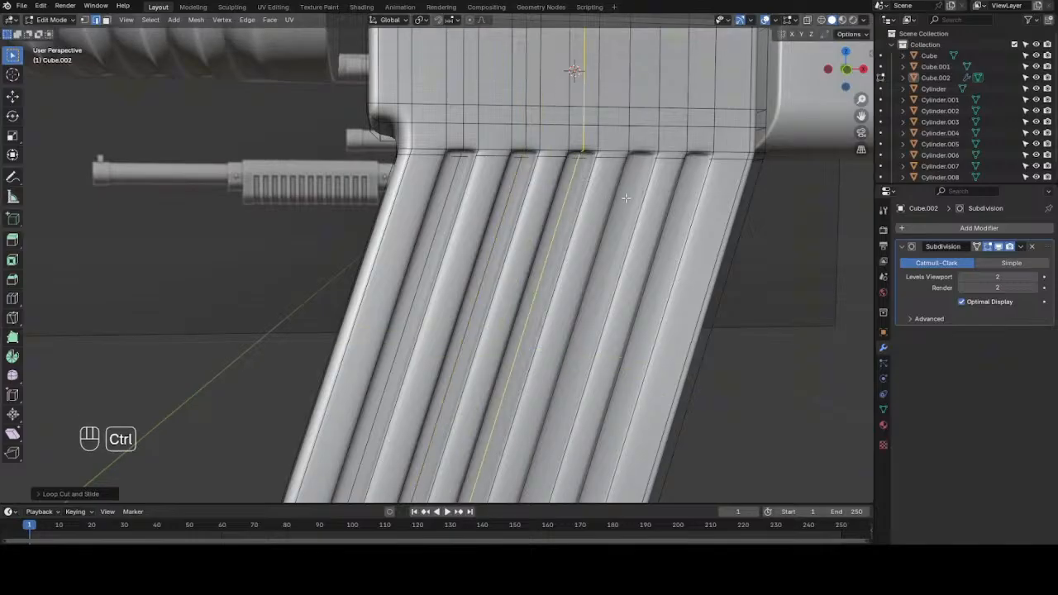
key(ctrl+r)
click(636, 147)
click(636, 147)
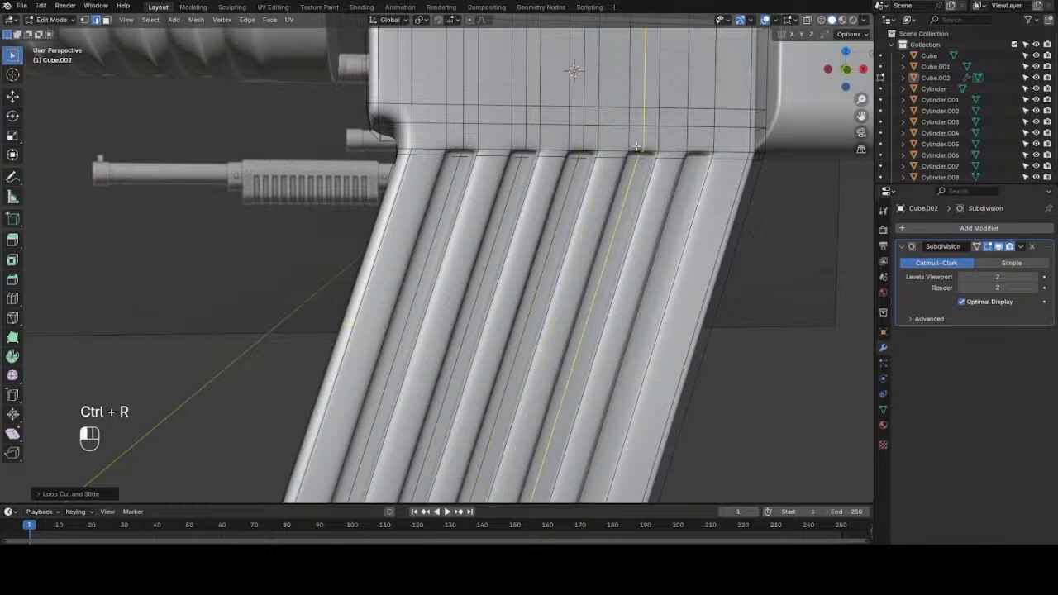
key(ctrl+r)
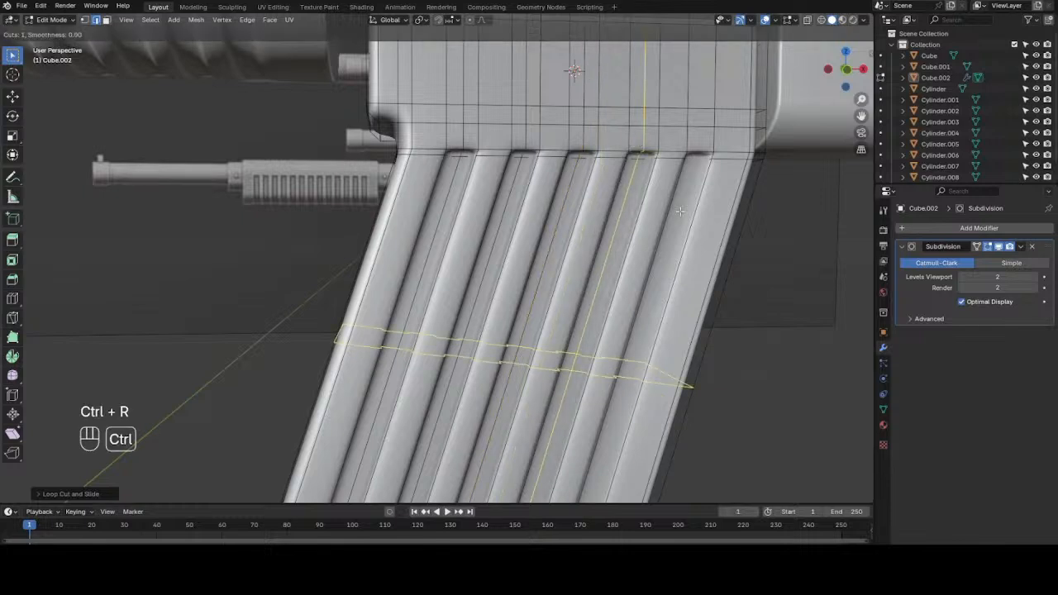
click(695, 157)
click(695, 157)
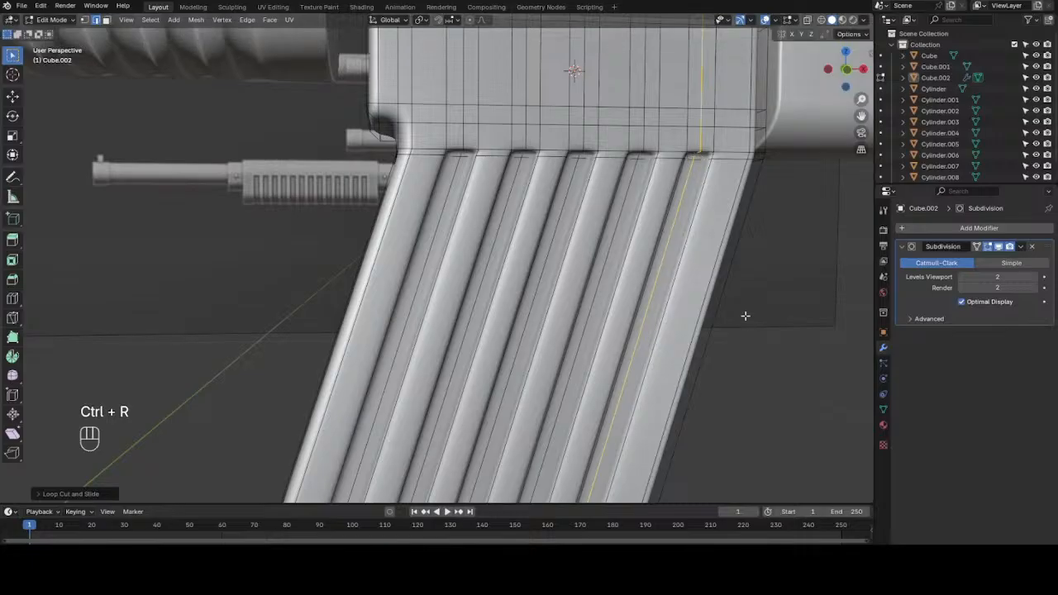
scroll(768, 353, down, 2)
key(Tab)
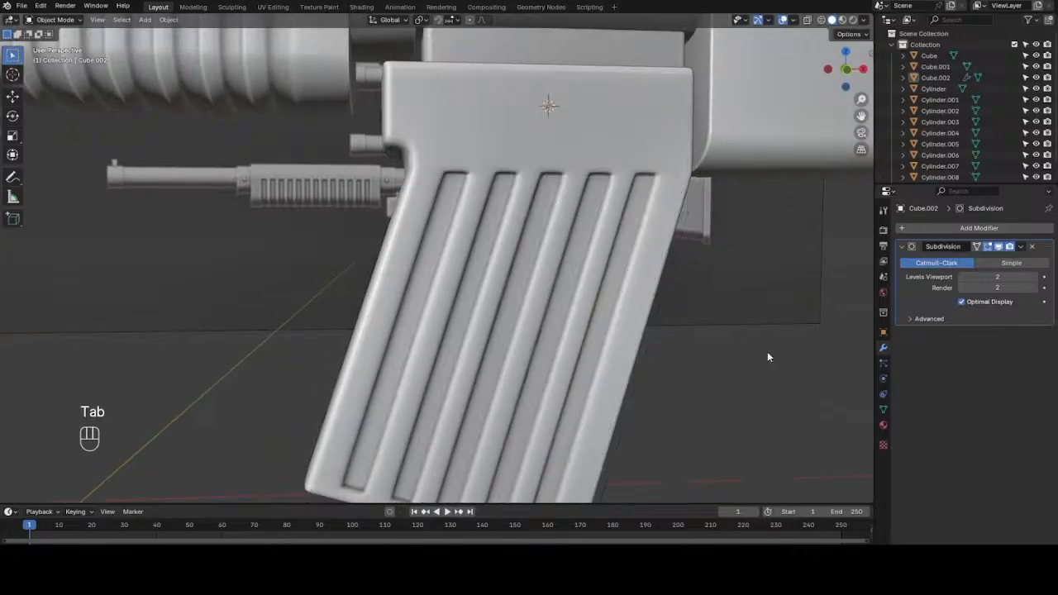
scroll(767, 354, down, 3)
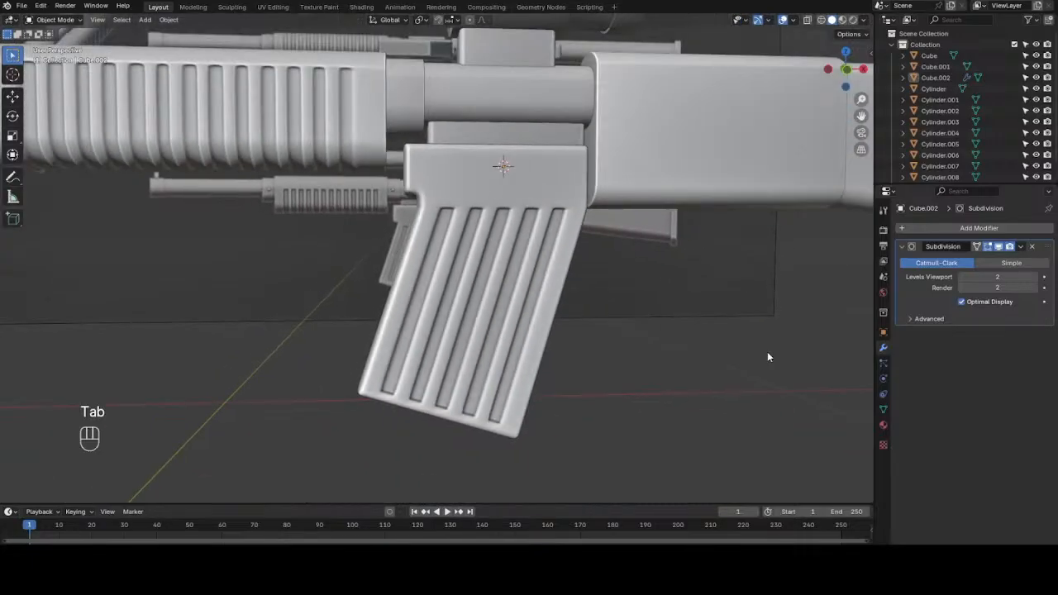
key(Tab)
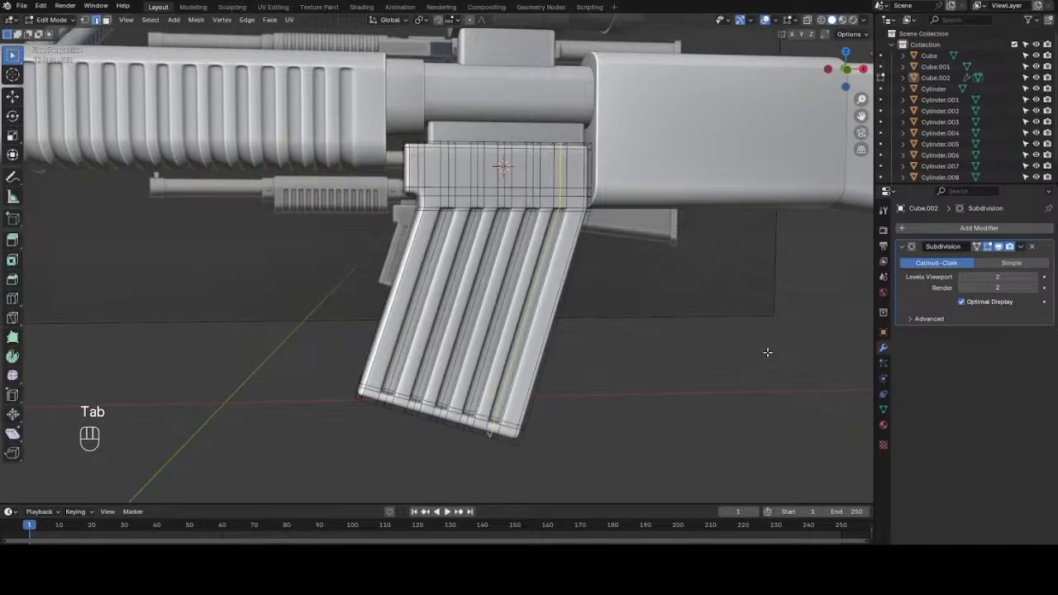
key(Tab)
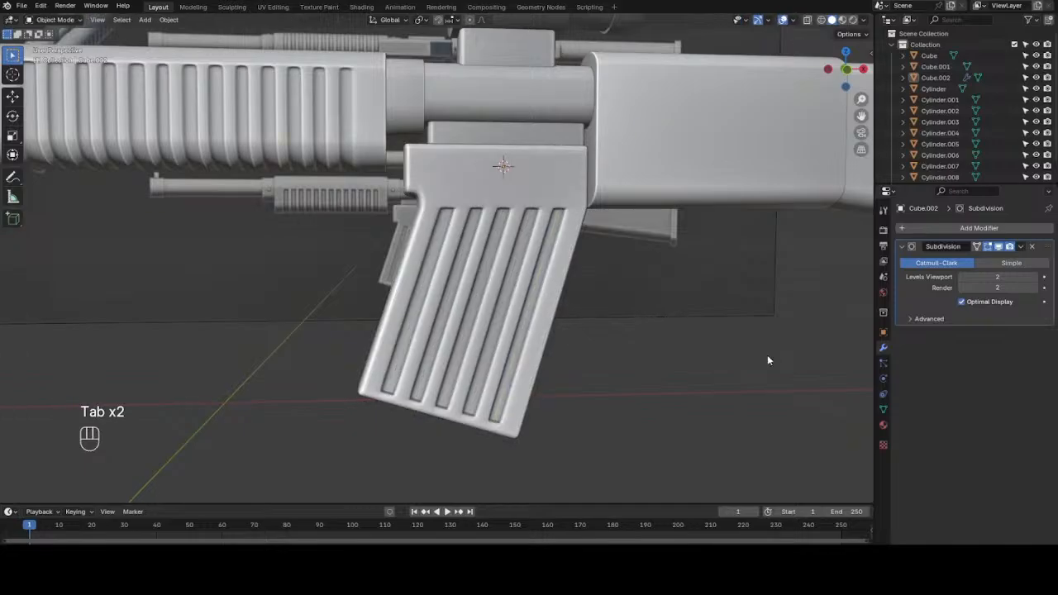
- Place the 3D cursor on the upper part of the pistol grip in the front-view reference image
key(KP_1)
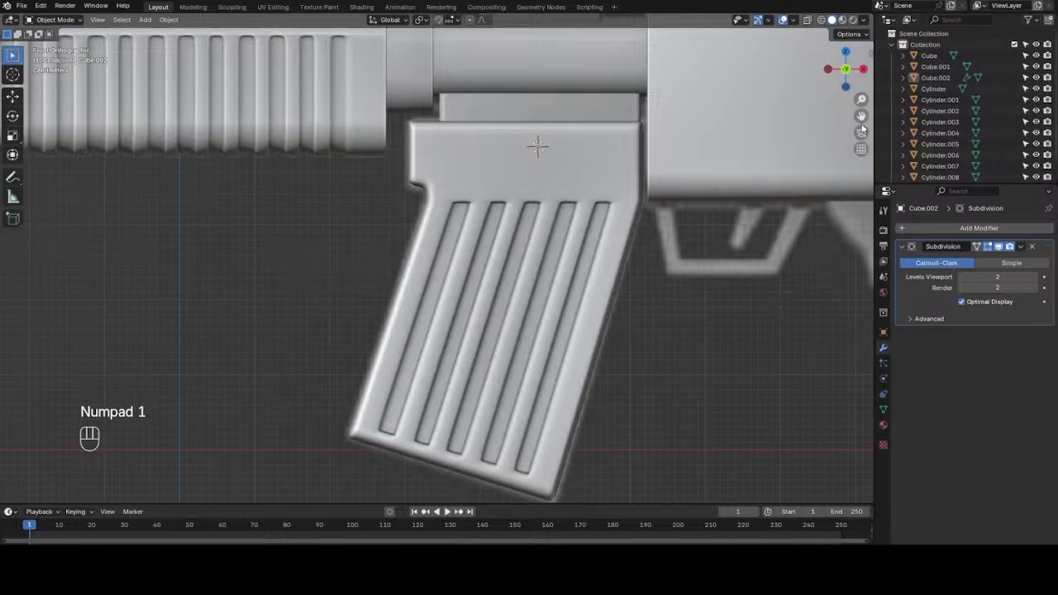
drag(862, 115, 638, 68)
scroll(514, 325, up, 2)
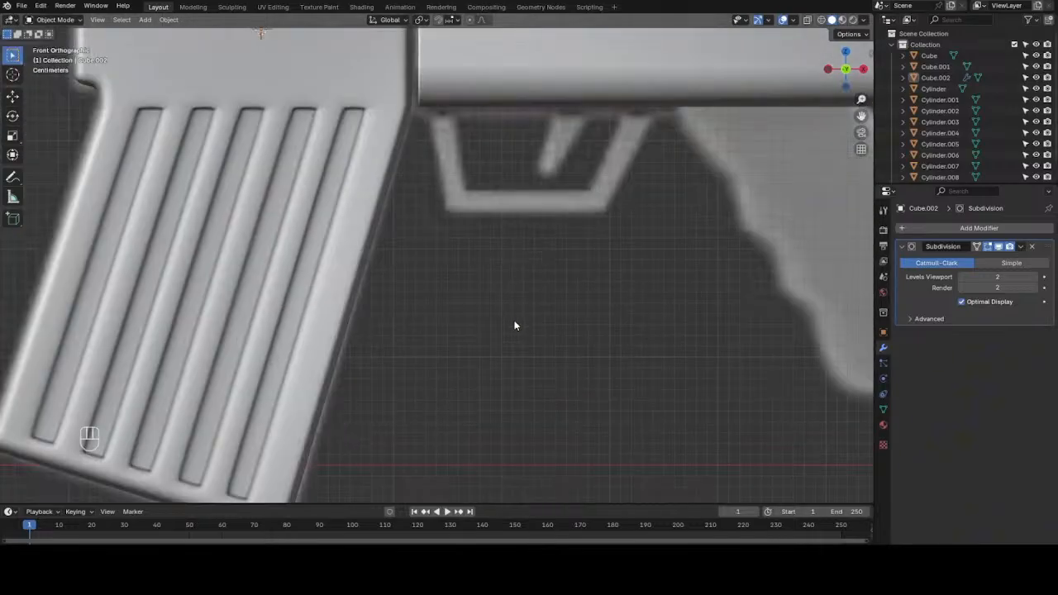
scroll(514, 325, down, 3)
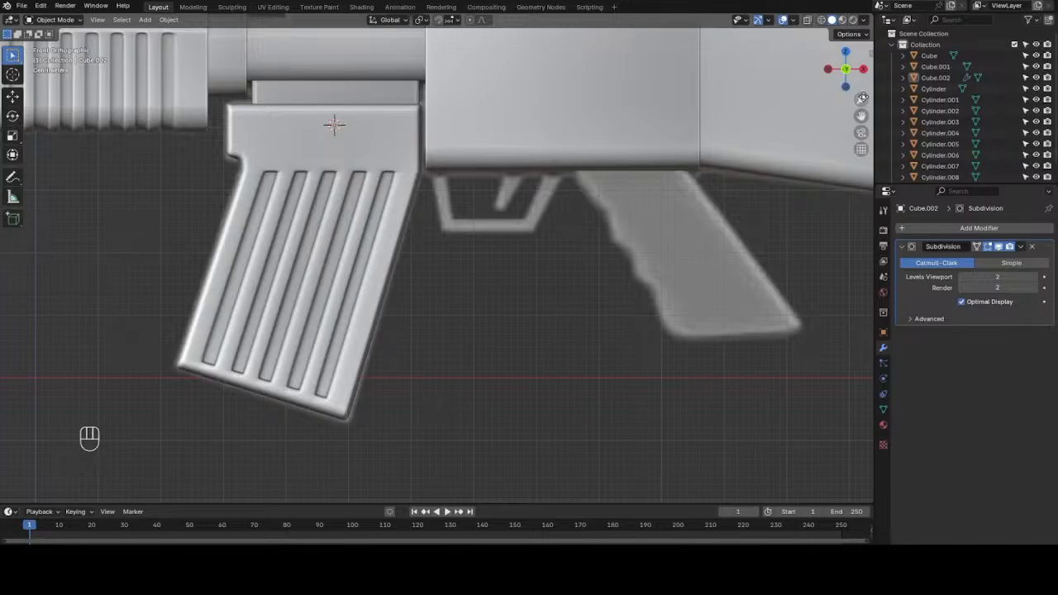
drag(860, 116, 753, 119)
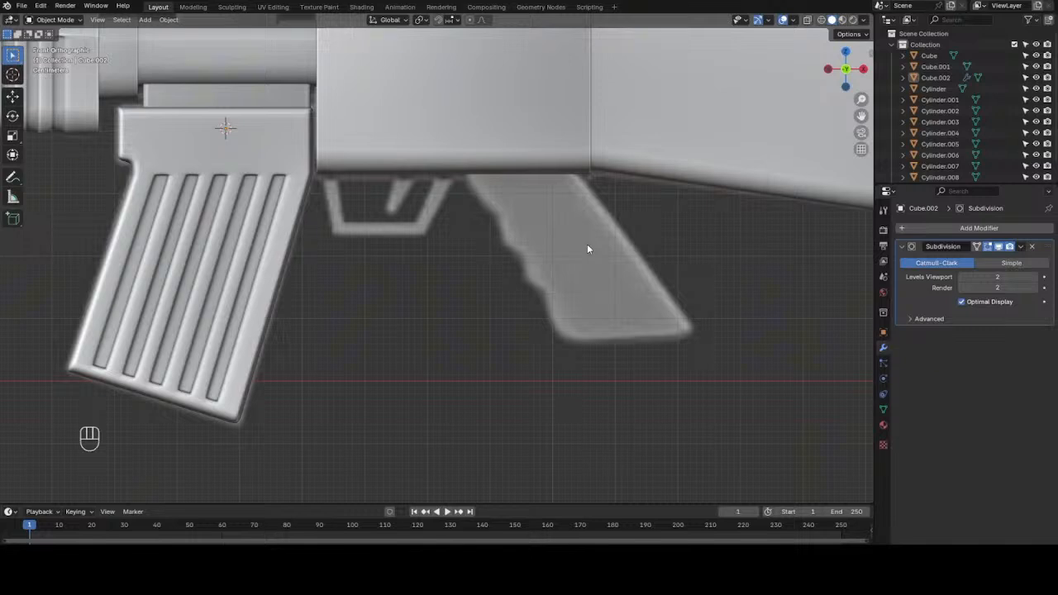
key(shift+a)
shift+right_click(547, 219)
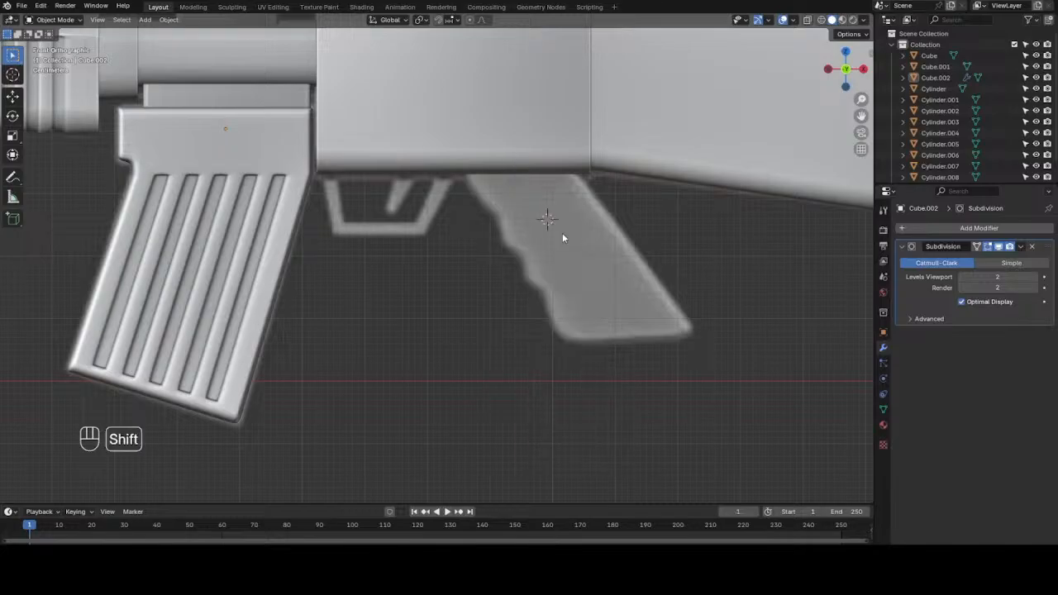
shift+right_click(552, 217)
- Add a cube at the 3D cursor and scale it down to roughly the grip's width, just below the receiver
key(shift+a)
click(632, 227)
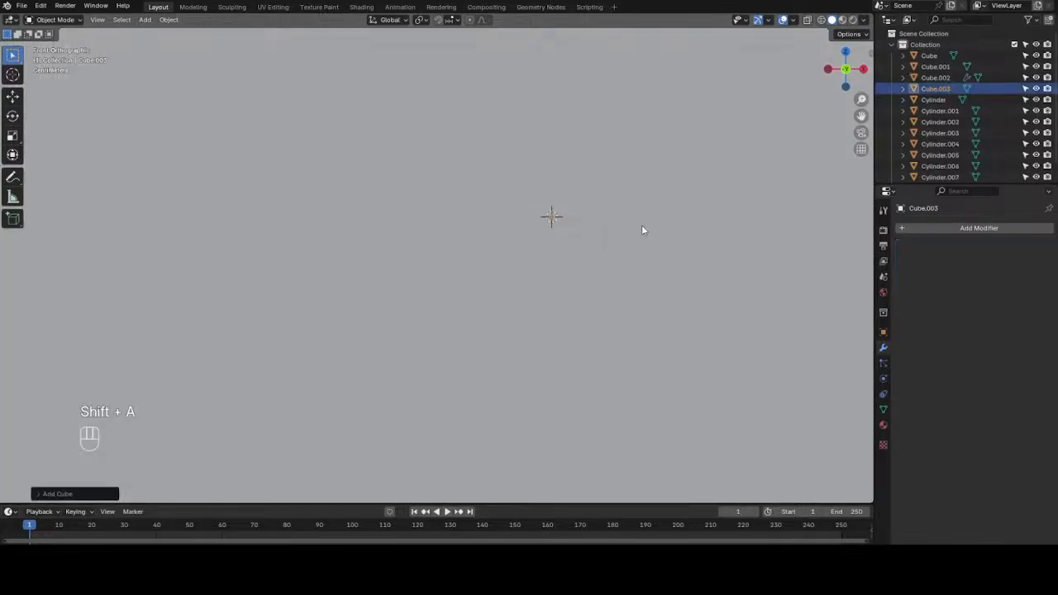
key(s)
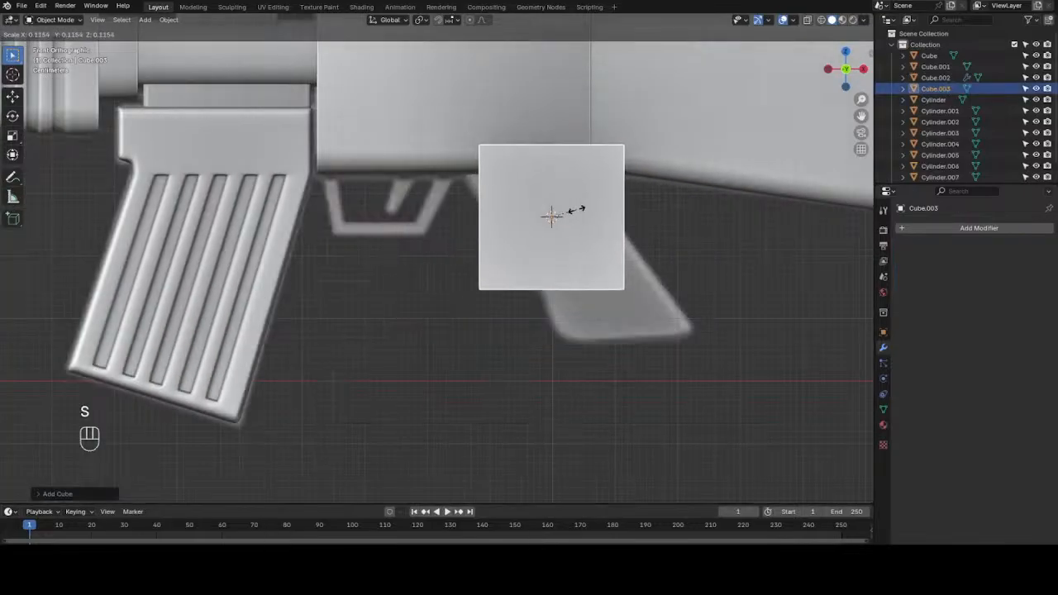
click(560, 205)
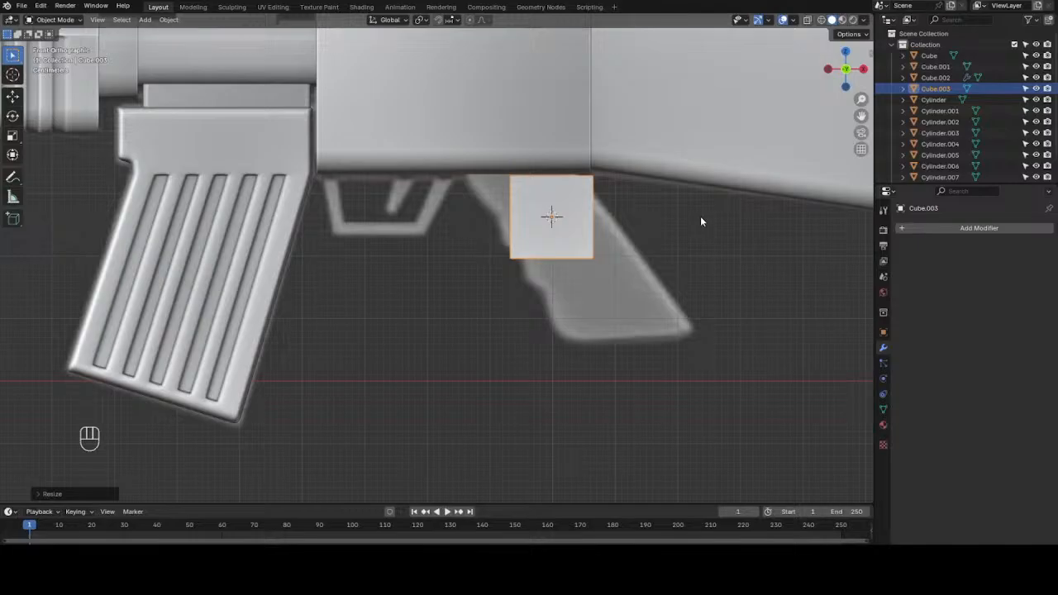
- In Edit Mode with wireframe shading and vertex selection, move the whole cube up about 0.024 m along Z into the receiver
key(Tab)
scroll(699, 223, up, 4)
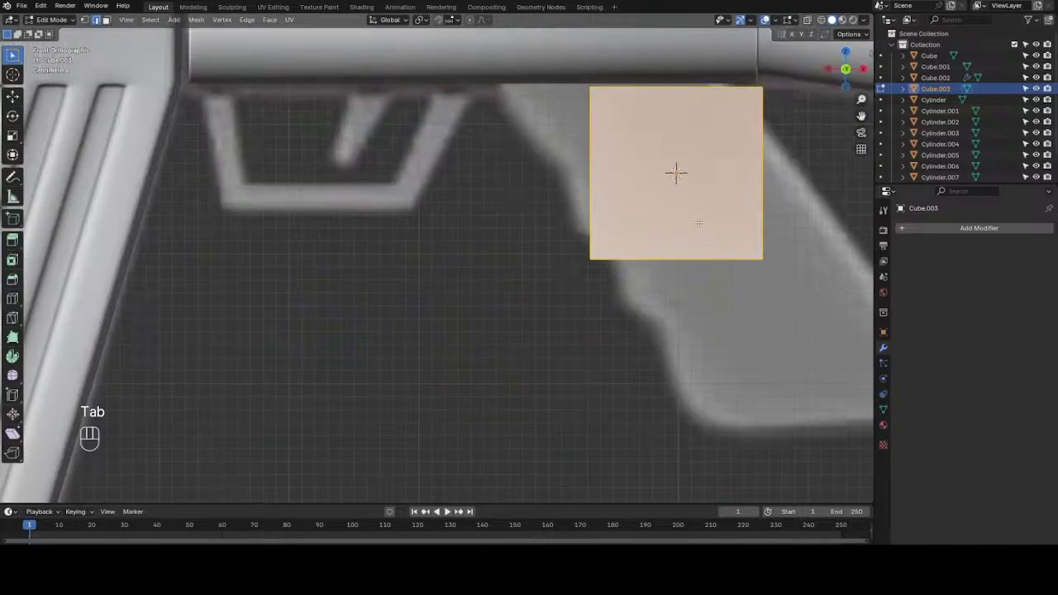
scroll(699, 222, down, 2)
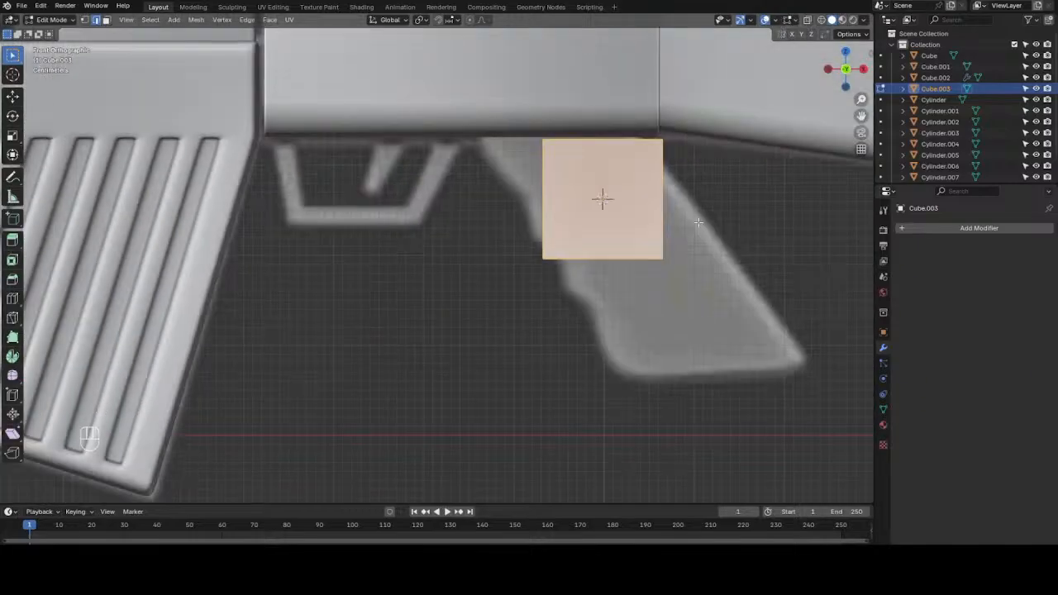
key(z)
key(4)
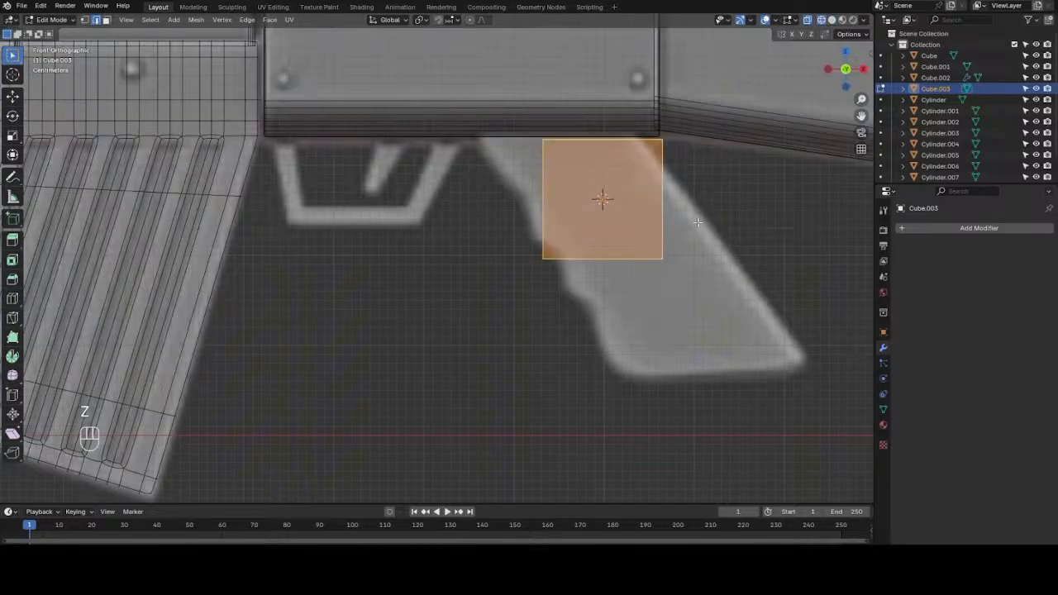
scroll(686, 235, up, 2)
scroll(685, 234, down, 3)
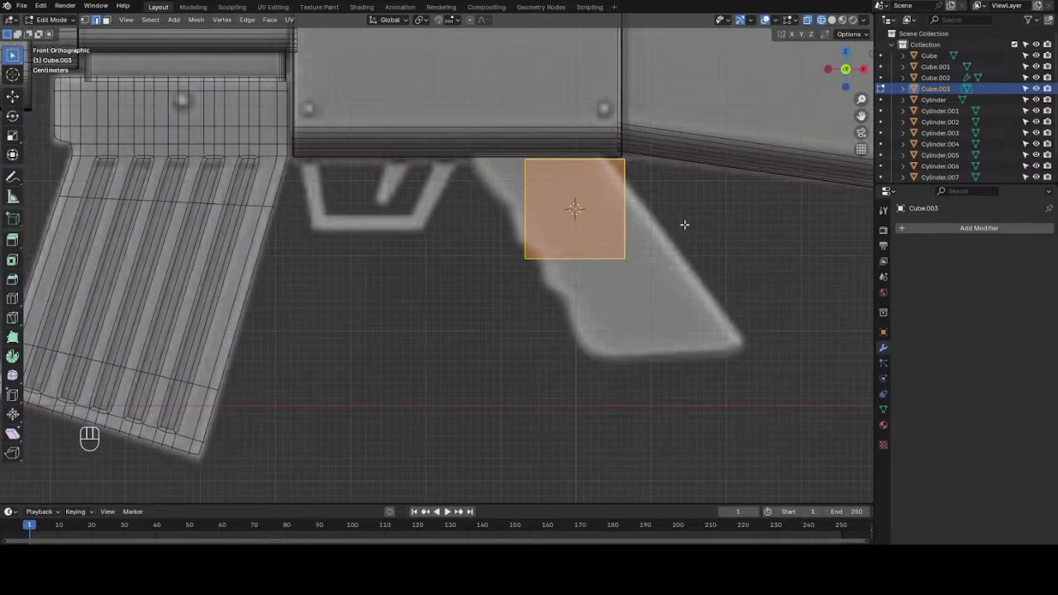
key(1)
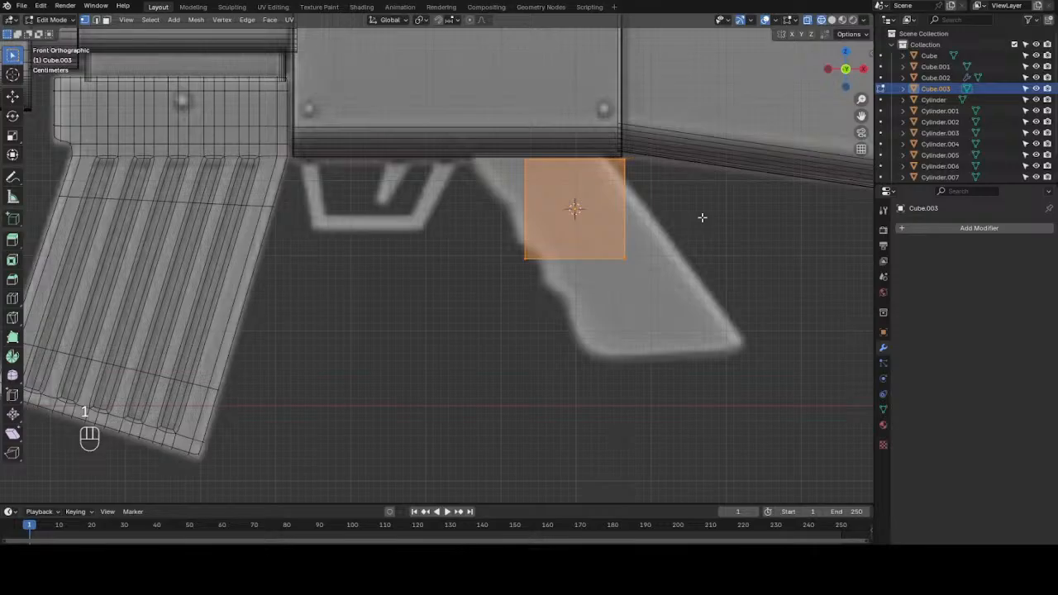
key(g)
key(z)
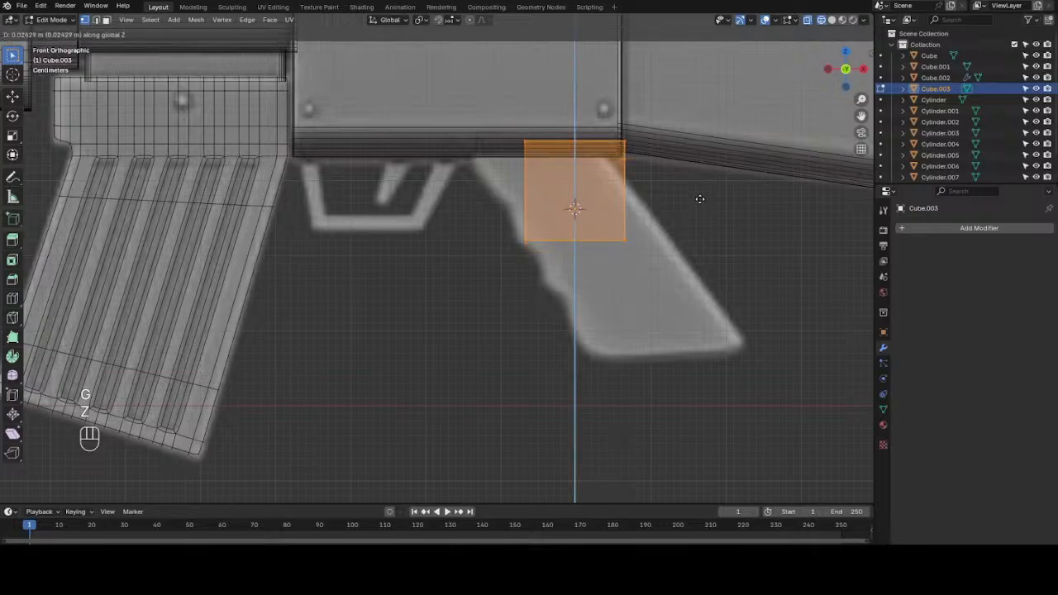
click(700, 198)
- Move the cube's mesh along X until its front side lines up with the front top corner of the grip
key(g)
key(x)
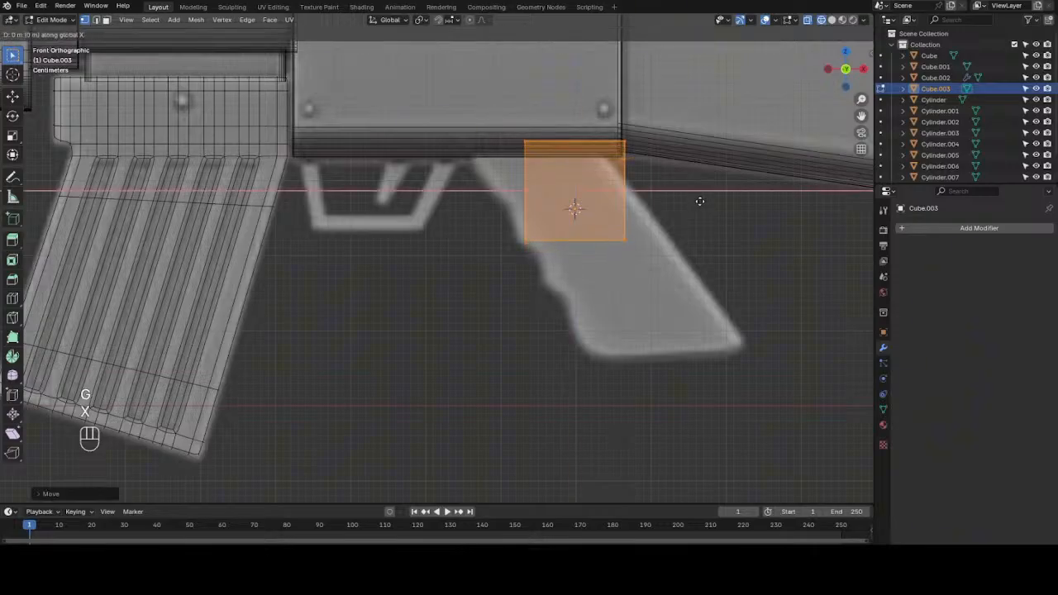
click(646, 213)
- Select the cube's upper rear corner vertices, switch to solid shading and return to Object Mode
drag(553, 122, 618, 189)
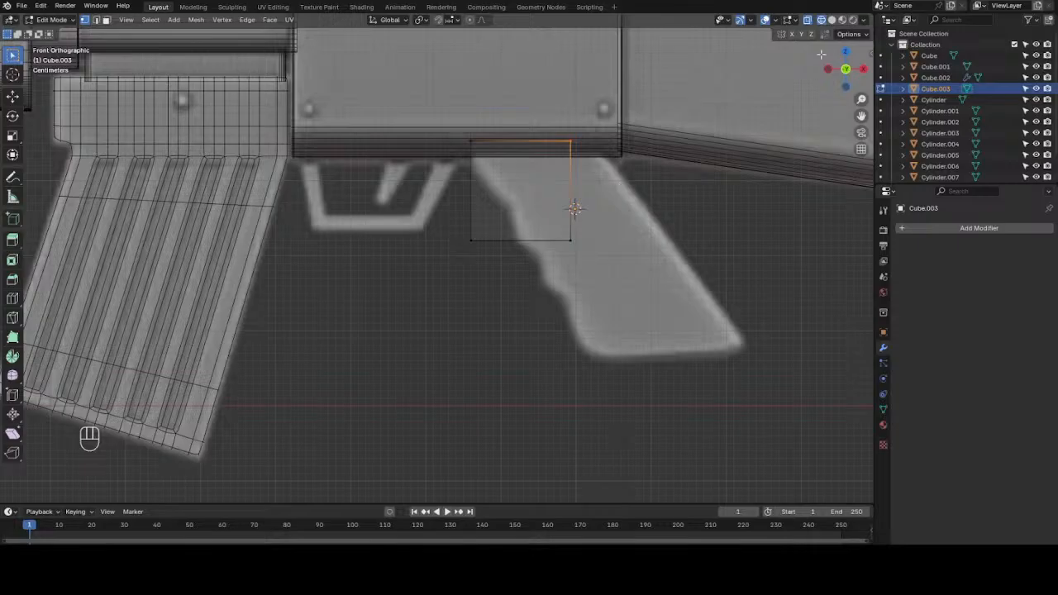
click(831, 19)
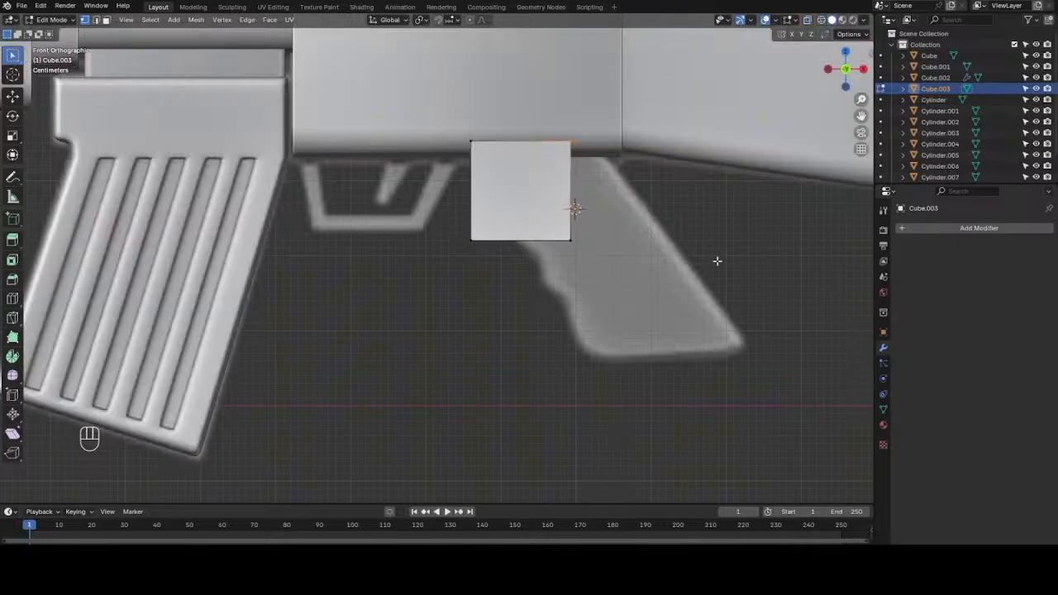
key(Tab)
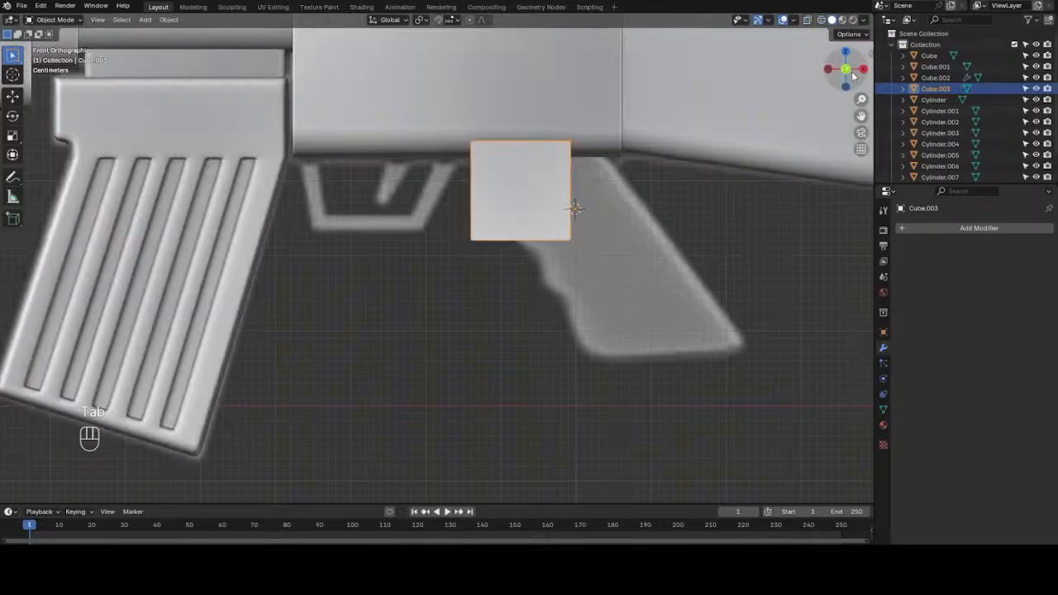
- Scale the cube to about 0.65 along Y so its thickness is close to that of the receiver
mouse_move(855, 80)
mouse_down()
mouse_move(845, 68)
mouse_move(838, 76)
mouse_up()
key(s)
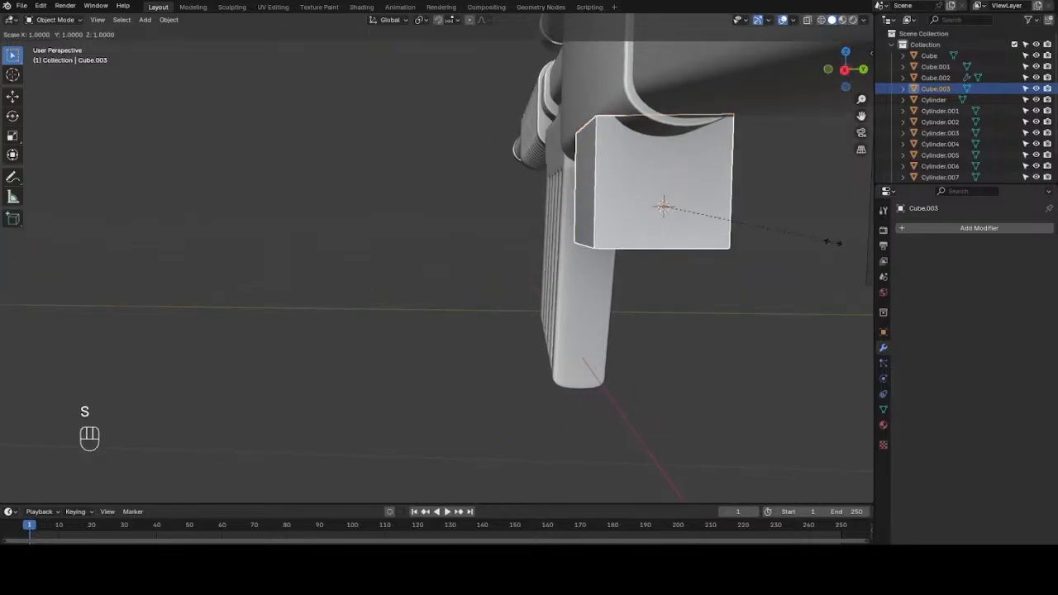
key(y)
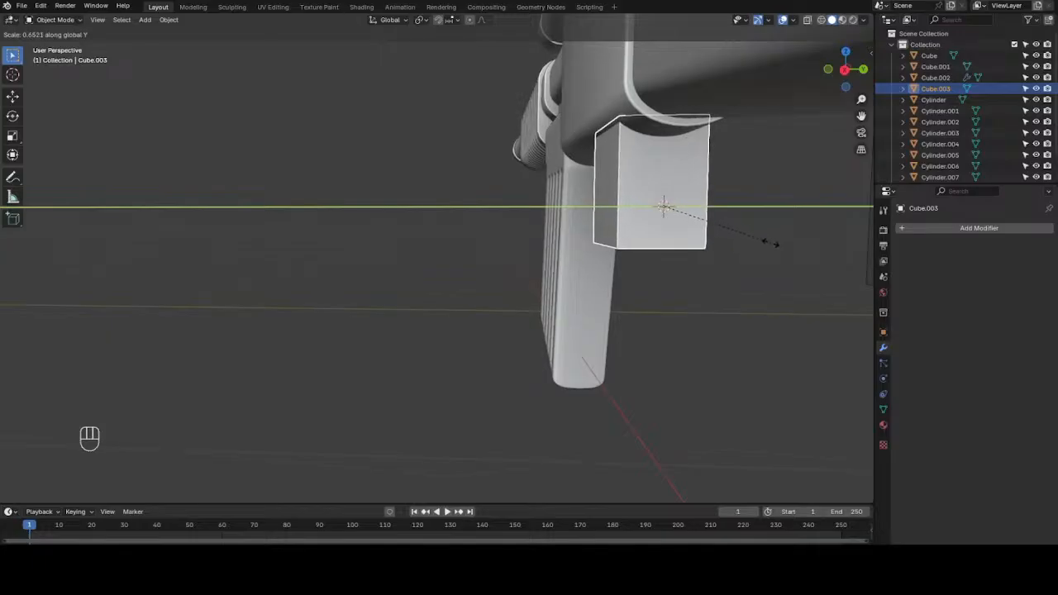
click(770, 240)
click(771, 238)
scroll(771, 238, down, 1)
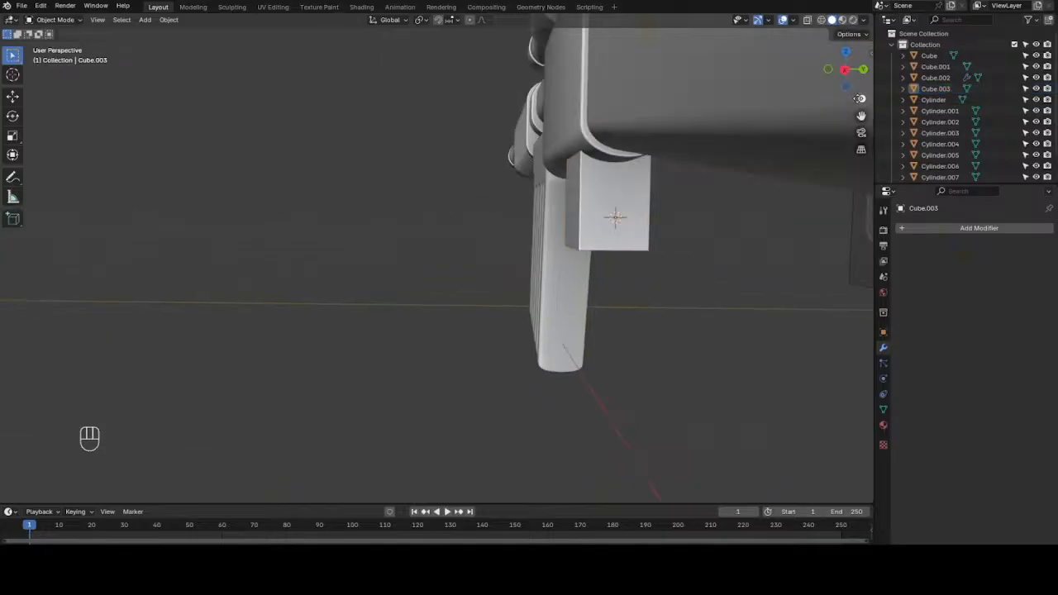
- Move the cube about -0.0024 m along Y towards the receiver's centreline
drag(837, 78, 900, 59)
click(333, 231)
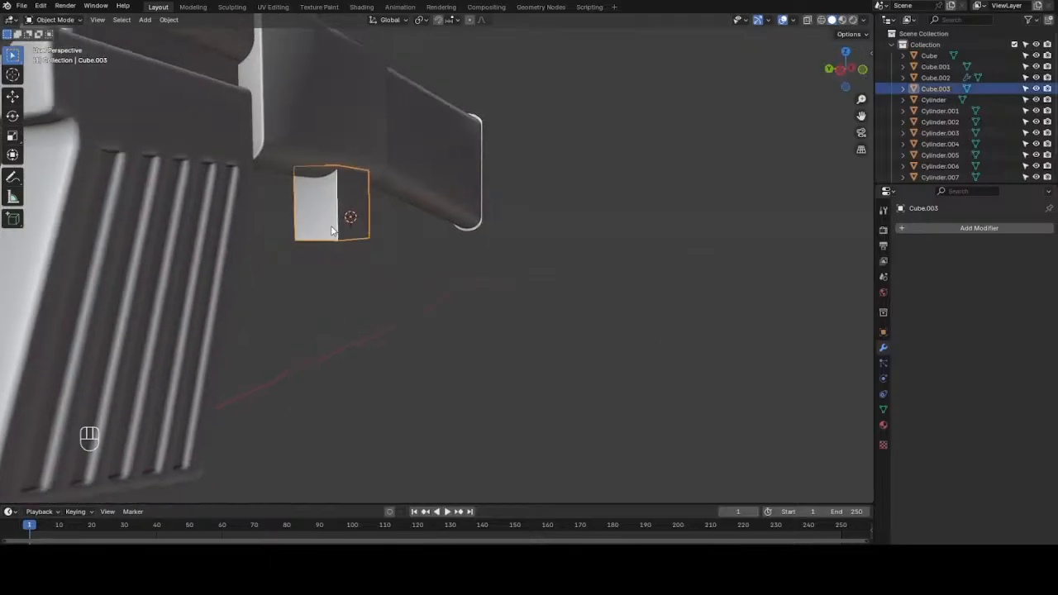
key(g)
key(y)
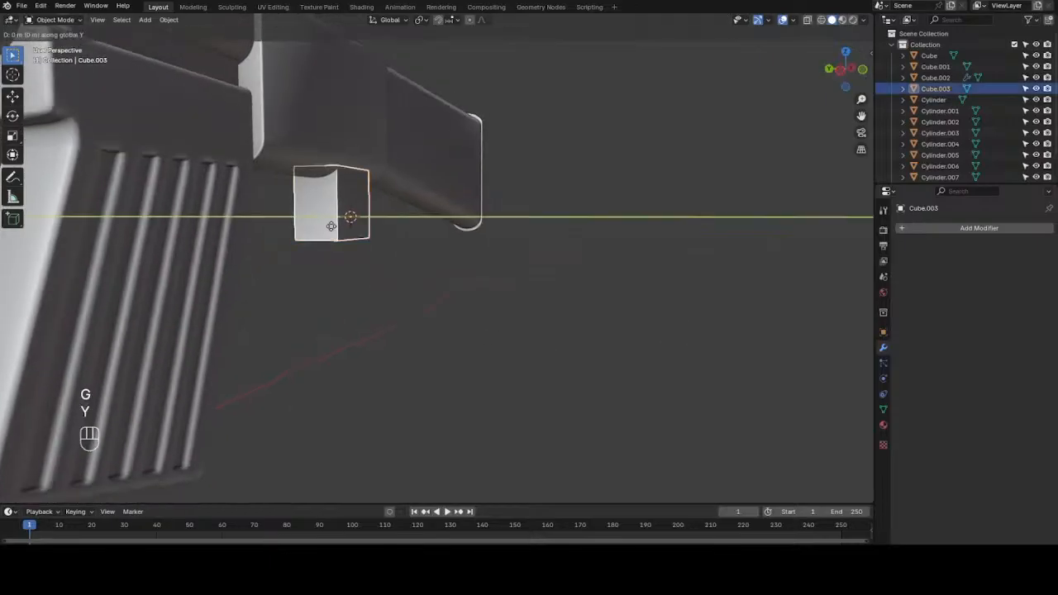
key(Right)
key(Right)
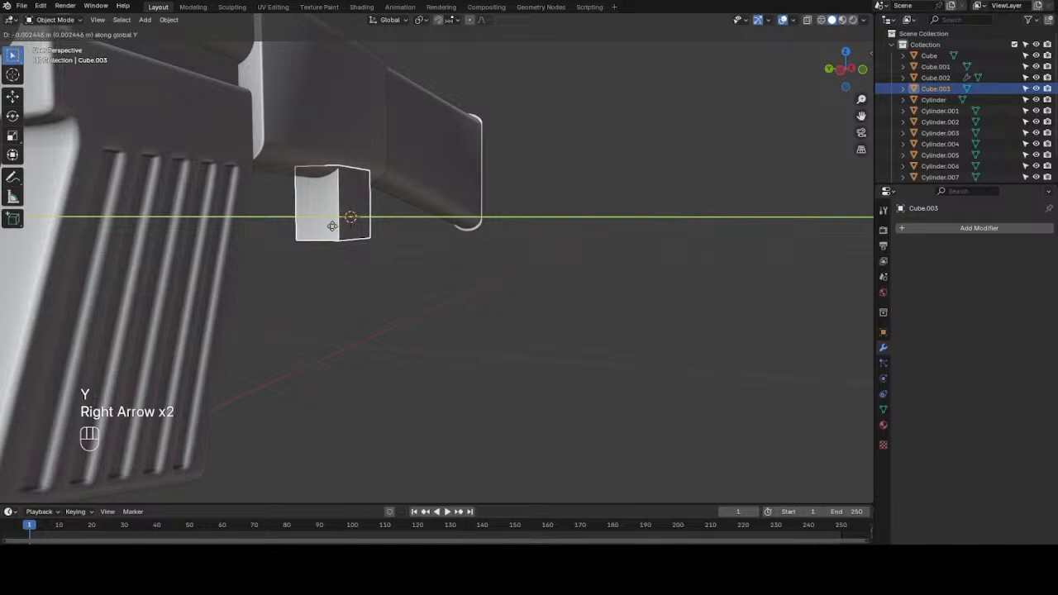
key(Return)
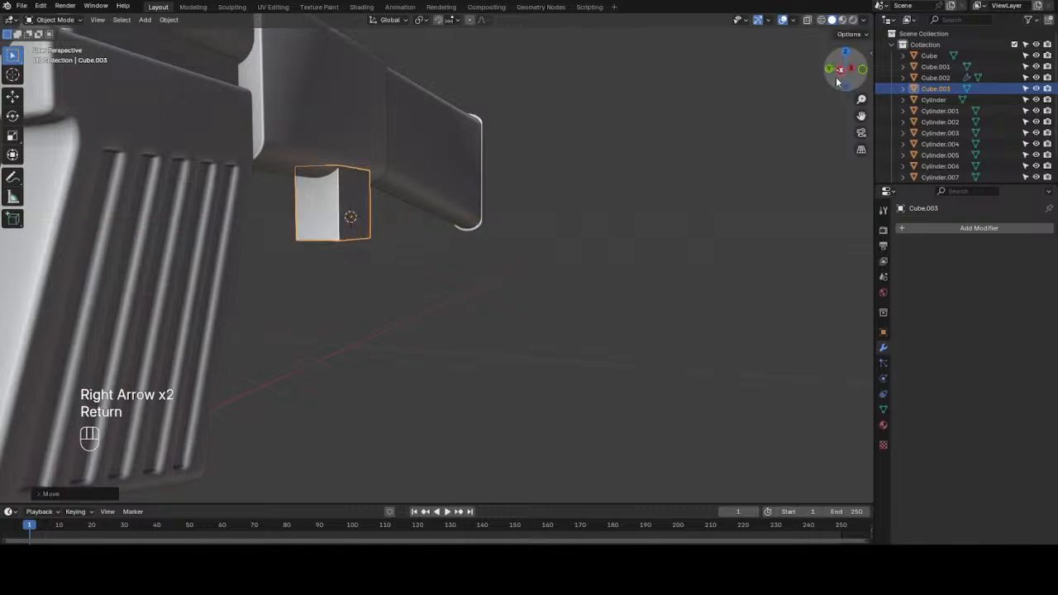
- Check the cube's overhang on both sides of the receiver and nudge it slightly further in the negative Y direction
drag(849, 70, 748, 39)
click(676, 182)
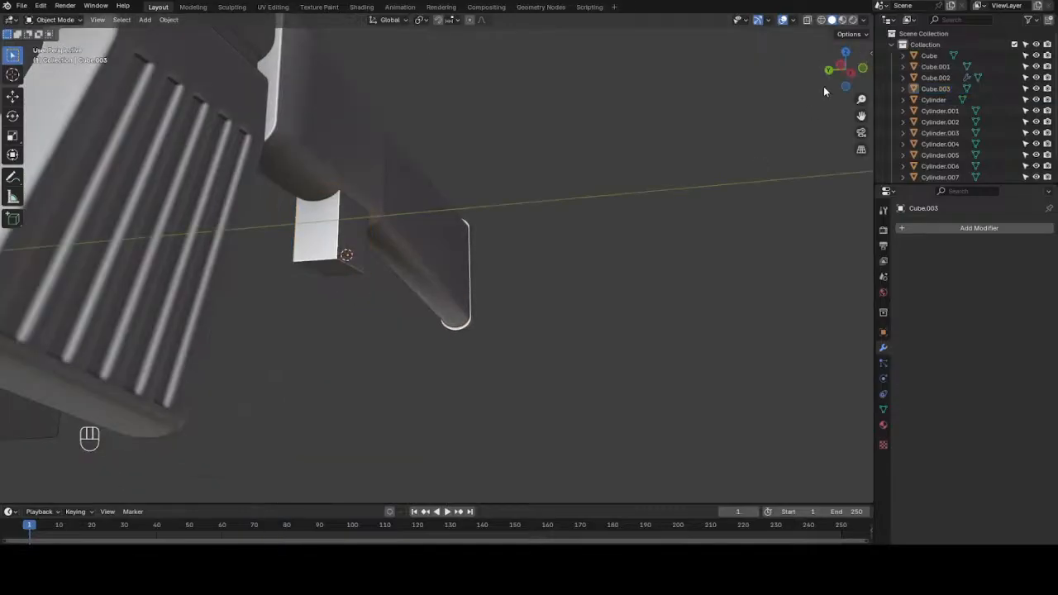
drag(841, 73, 772, 82)
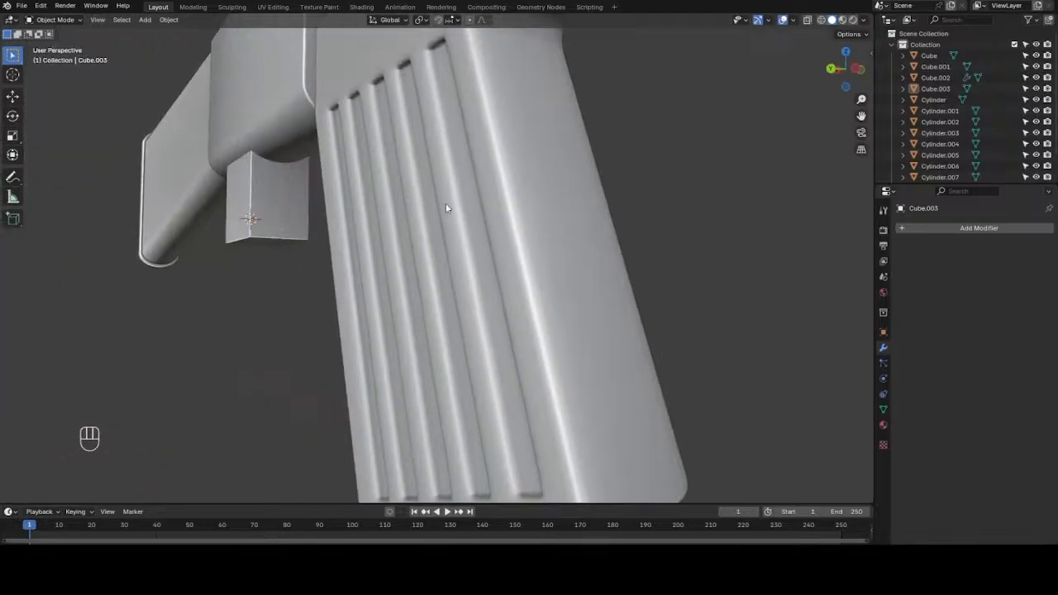
click(251, 218)
key(g)
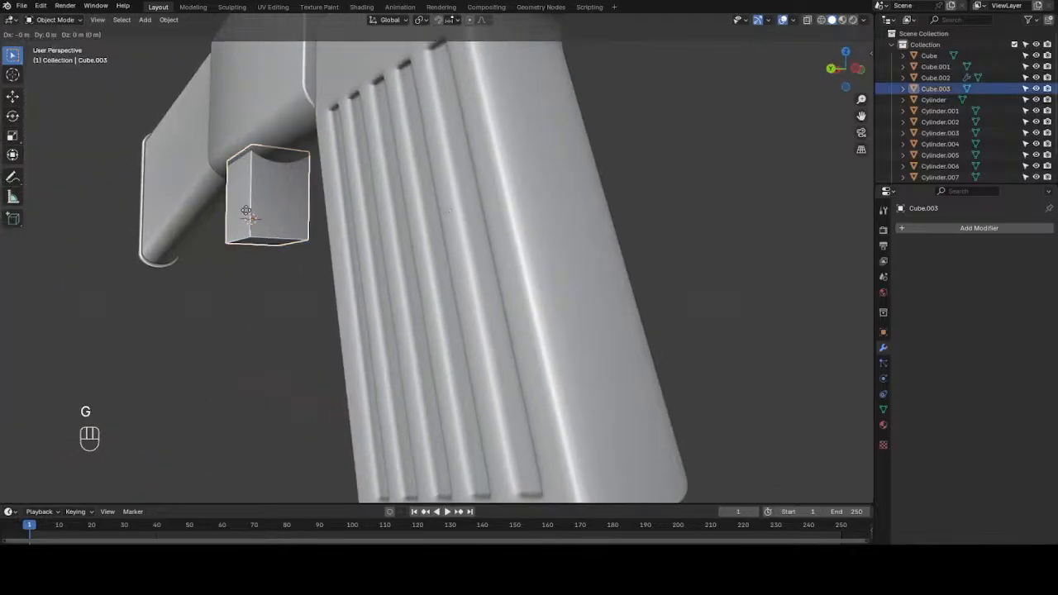
key(y)
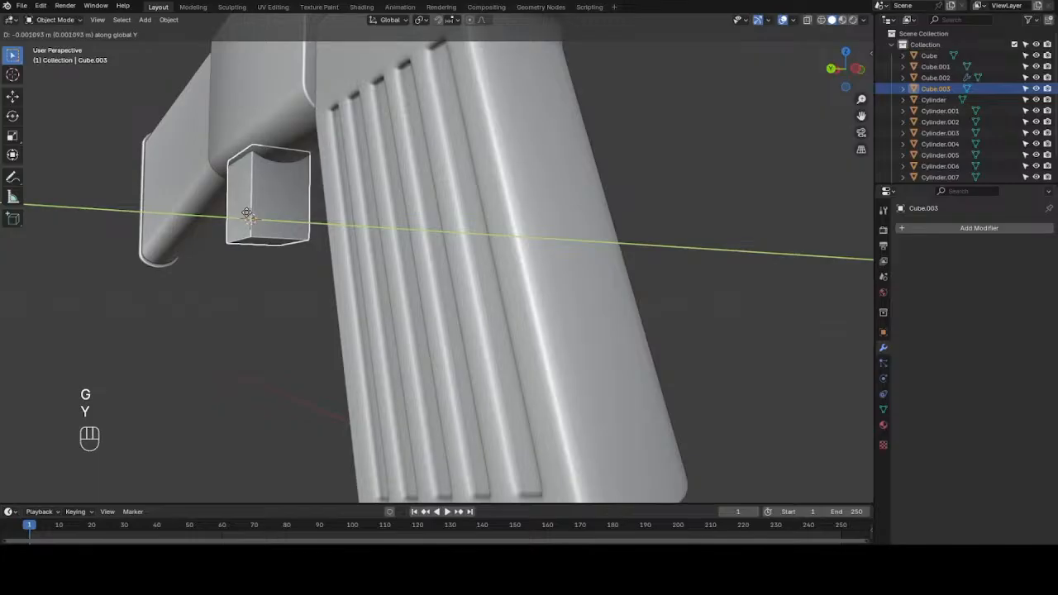
click(246, 213)
click(253, 322)
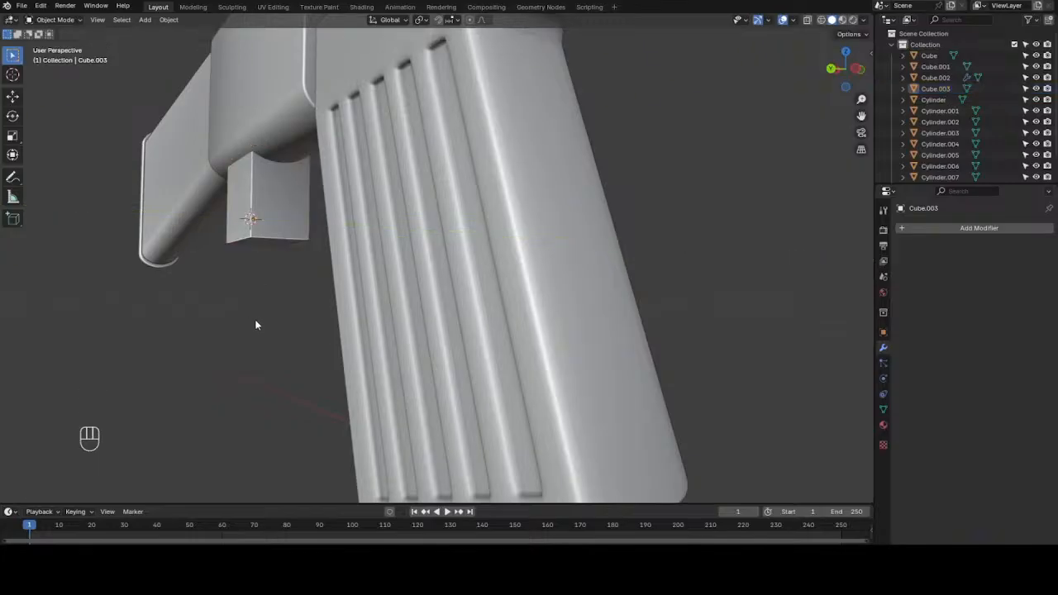
- Scale the cube down slightly along Y to make it a little thinner
drag(838, 70, 782, 71)
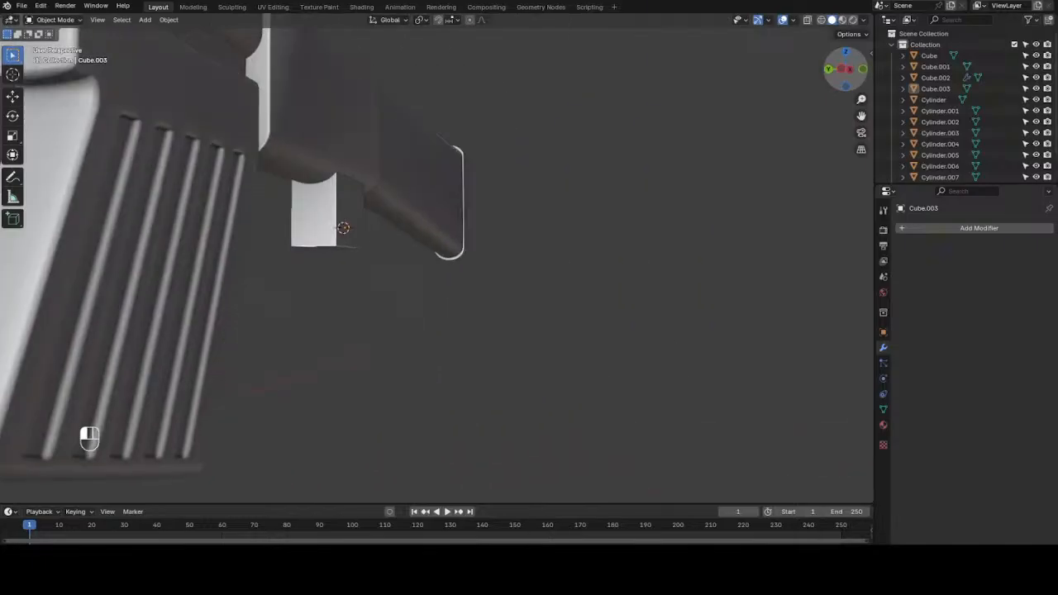
click(322, 219)
key(s)
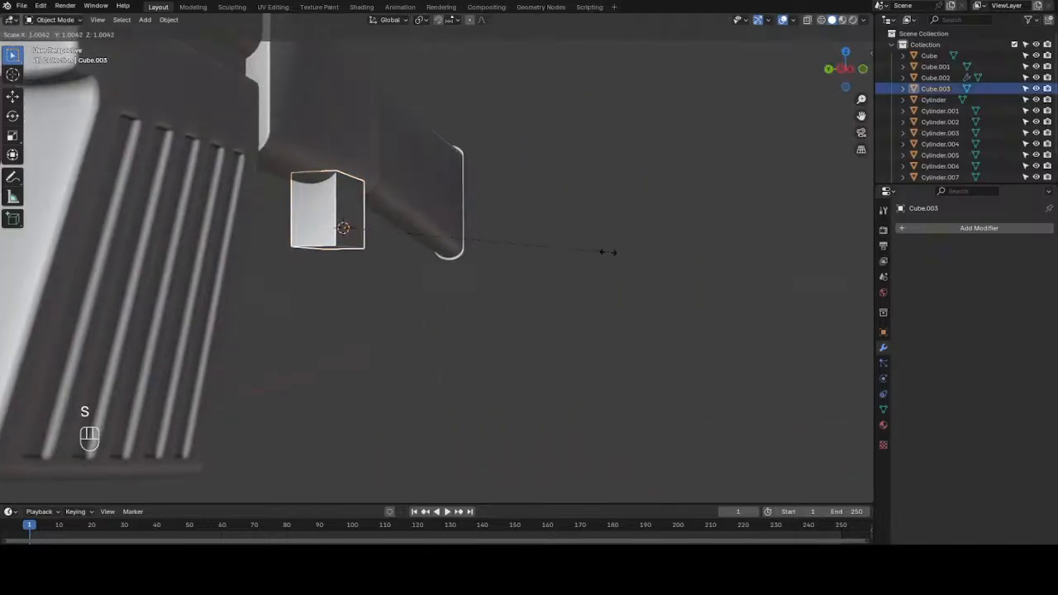
key(y)
click(590, 250)
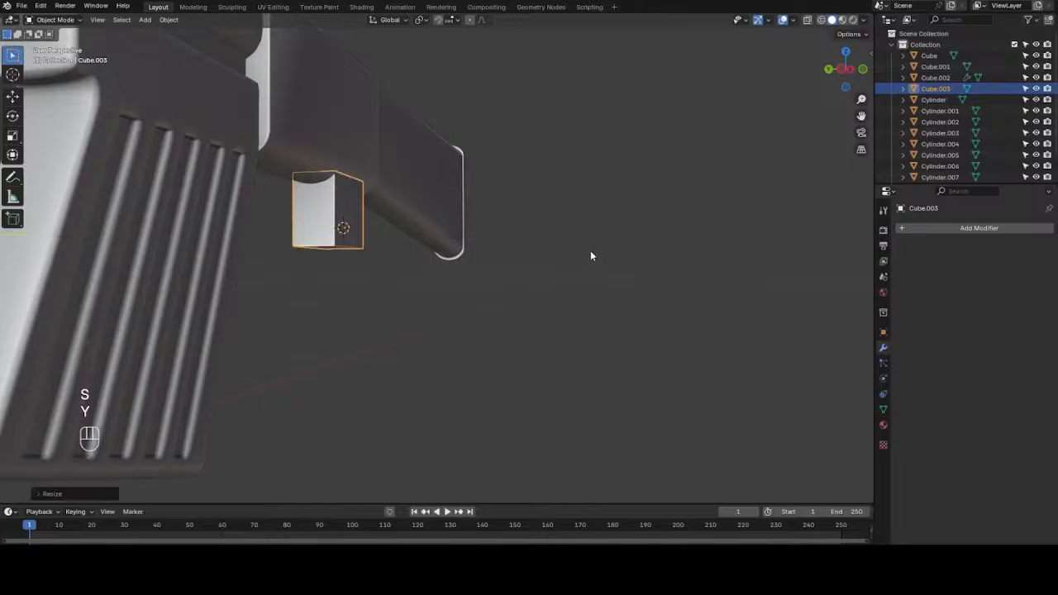
- In the right orthographic view with wireframe shading, move the cube about 0.003 m along Y to centre it under the receiver
drag(843, 69, 722, 116)
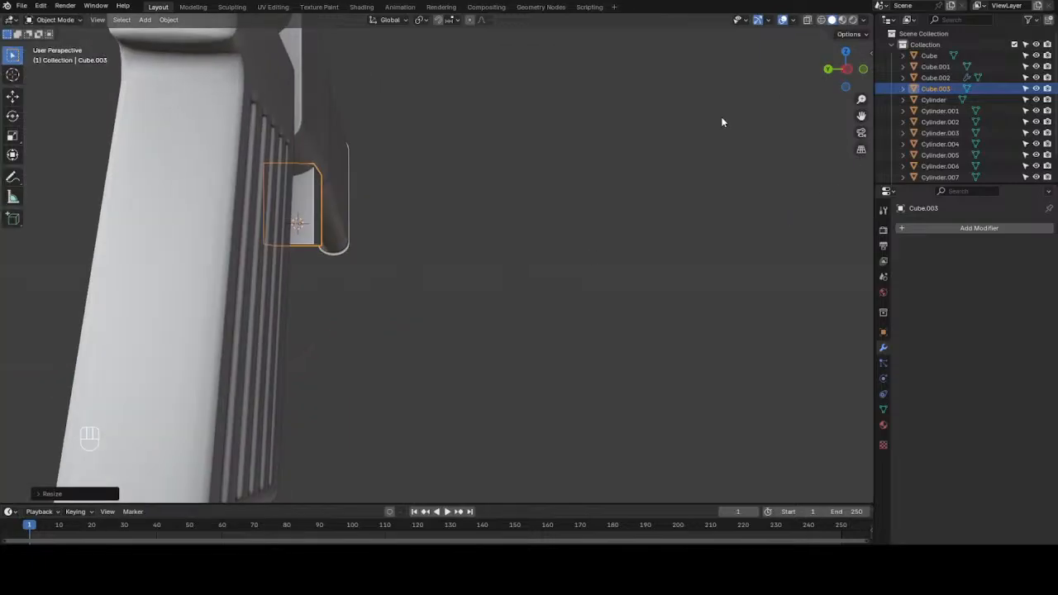
key(KP_3)
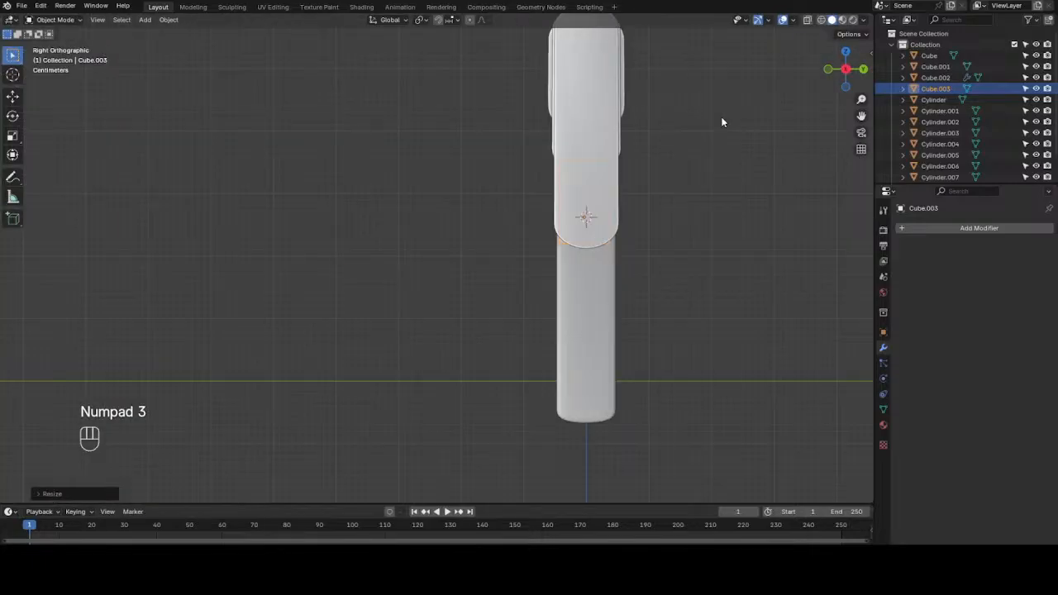
click(821, 20)
scroll(662, 224, up, 2)
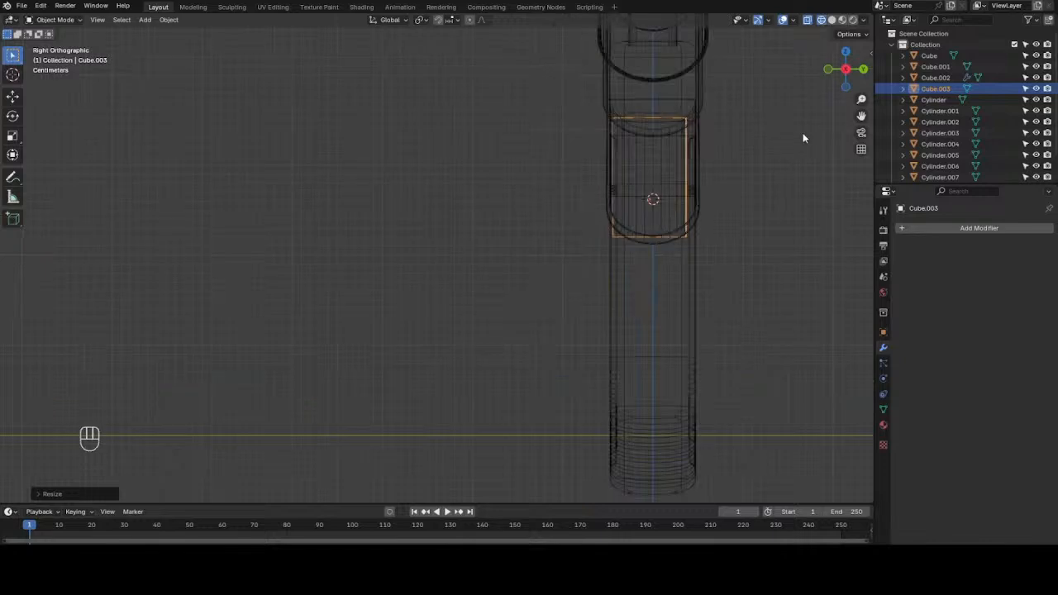
drag(861, 116, 770, 177)
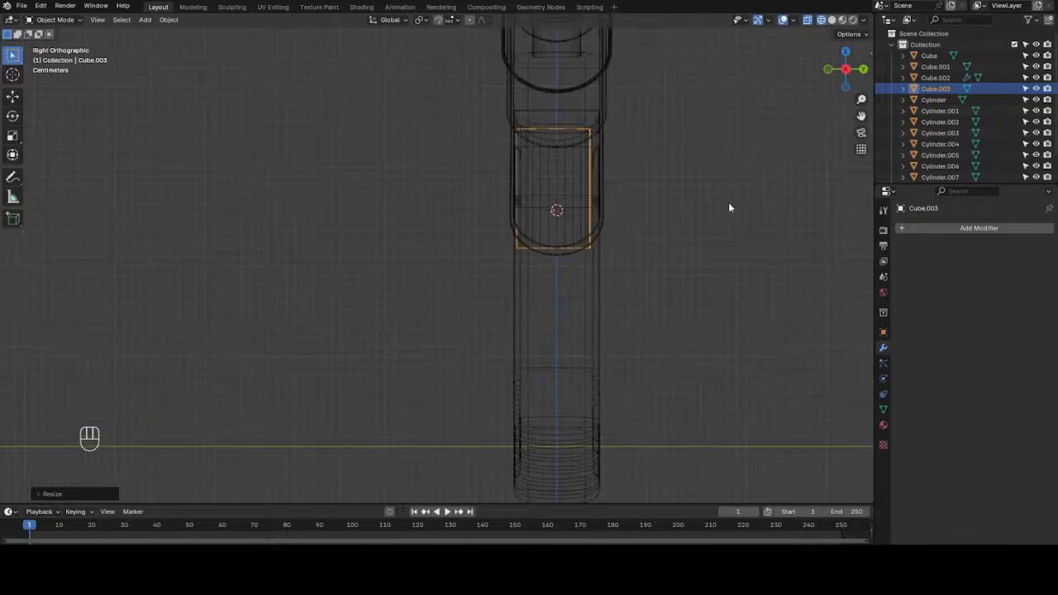
key(g)
key(y)
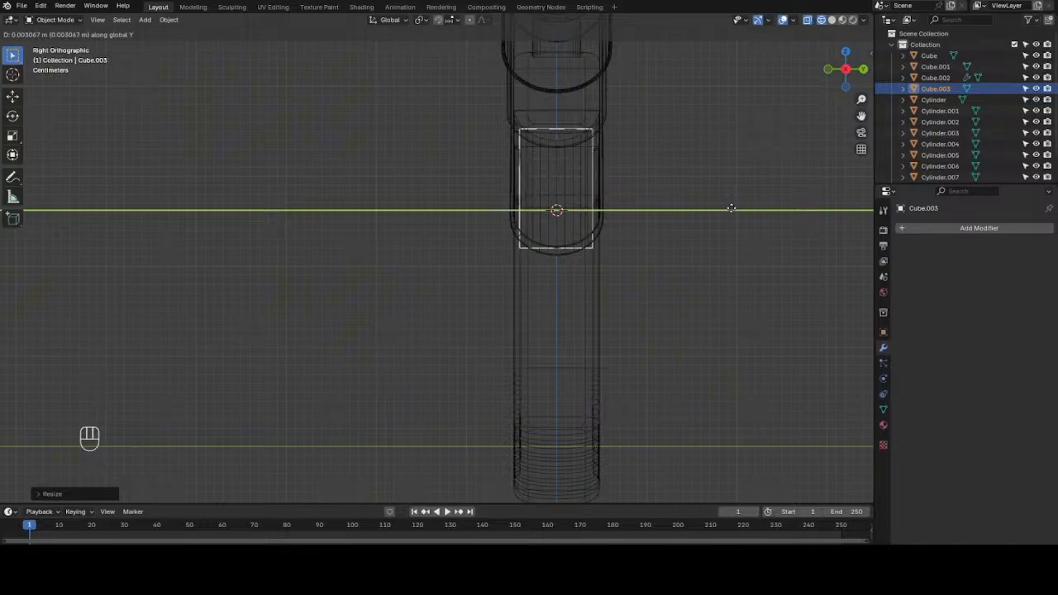
click(732, 210)
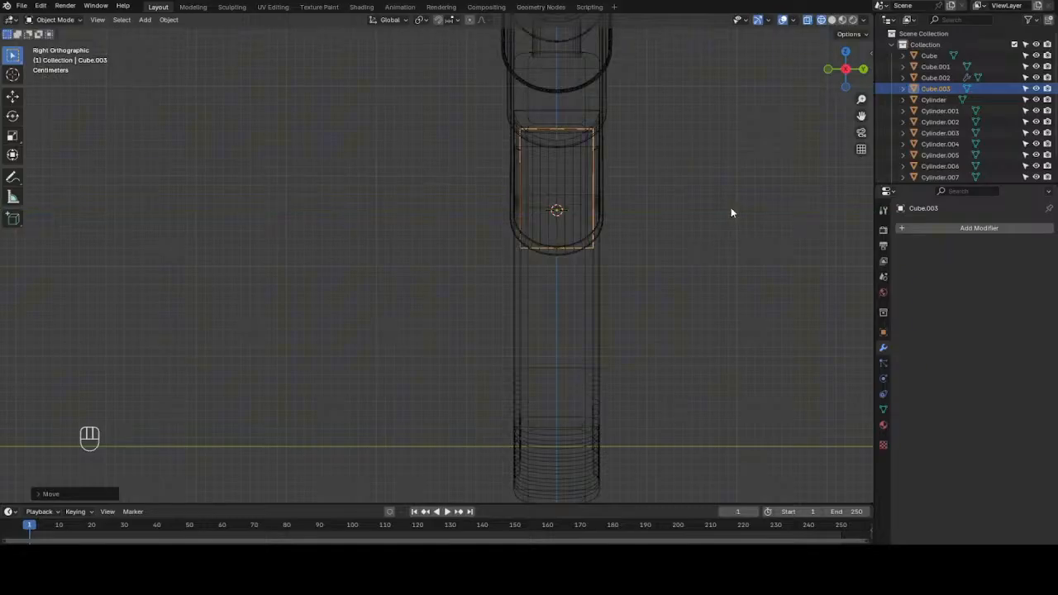
- In front view and wireframe Edit Mode, select the cube's rear side vertices and move them along X to the grip's rear top corner
click(831, 19)
mouse_move(845, 69)
mouse_down()
mouse_move(823, 83)
mouse_move(946, 78)
mouse_move(928, 73)
mouse_move(722, 170)
mouse_up()
key(KP_1)
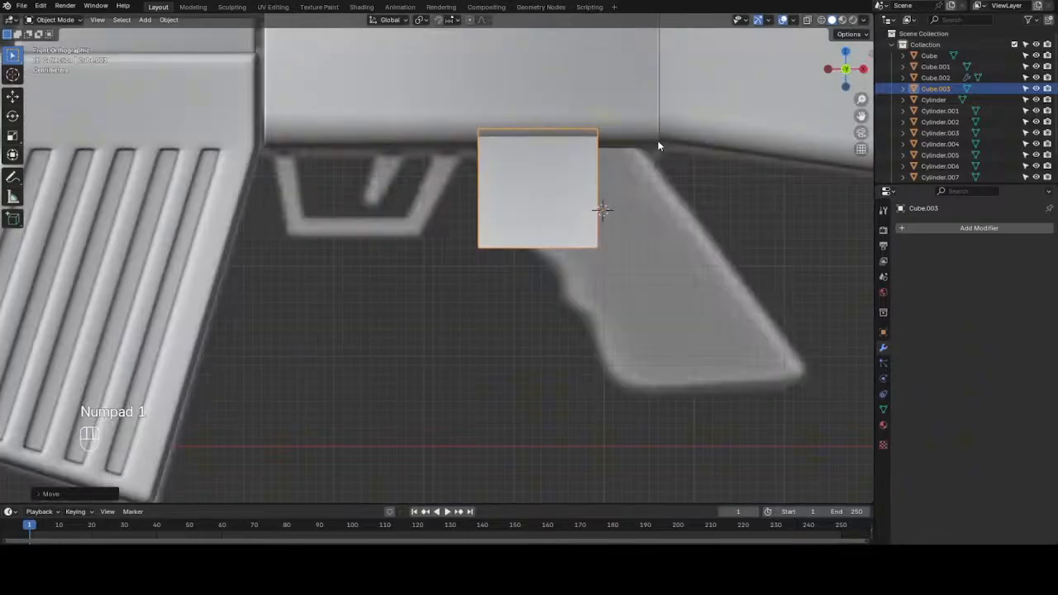
key(Tab)
key(z)
key(4)
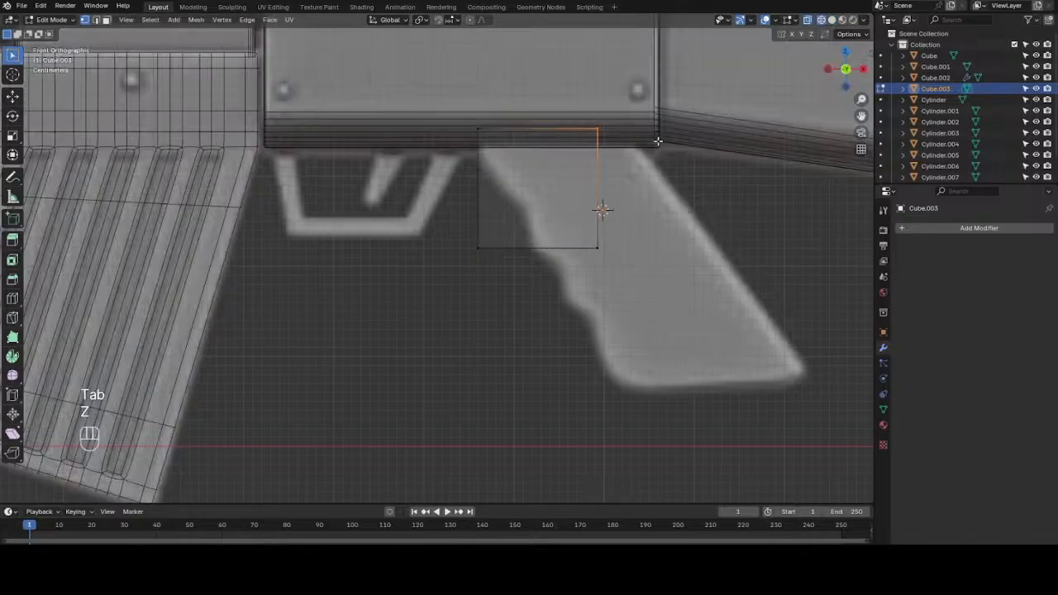
drag(579, 102, 674, 365)
key(g)
key(x)
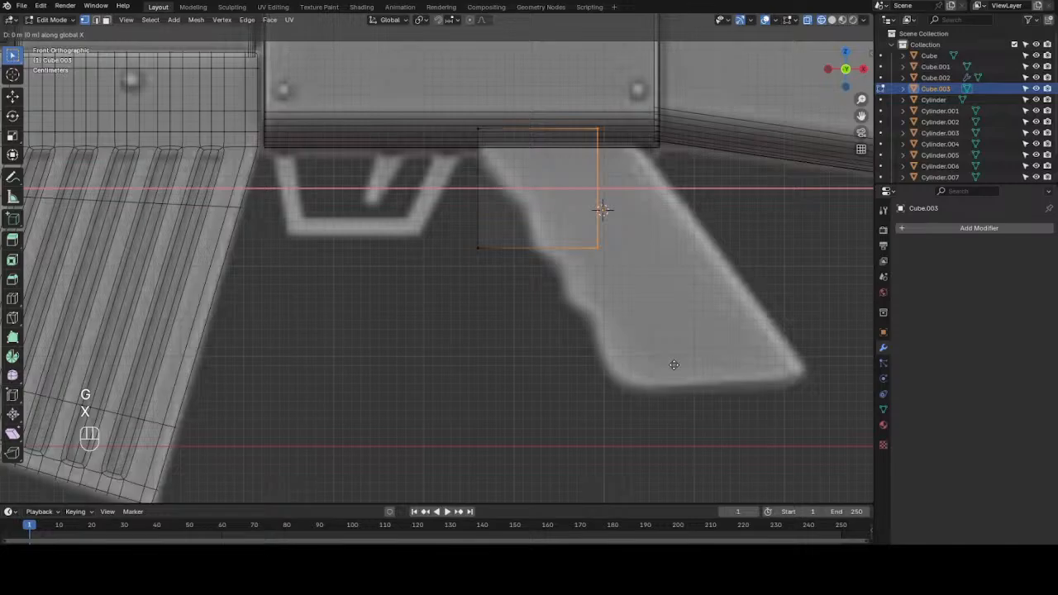
click(706, 371)
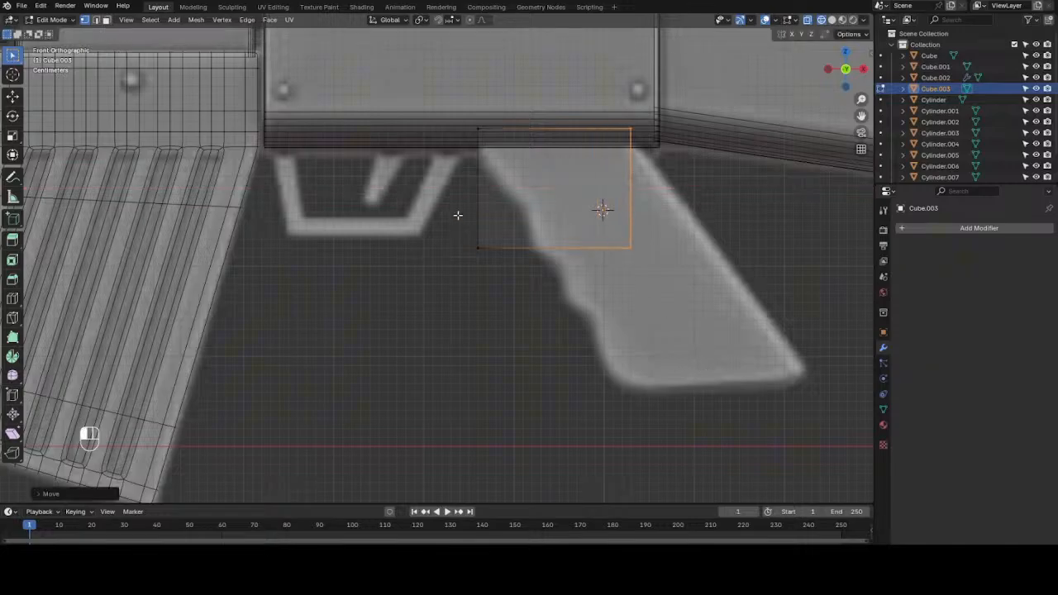
- Select the cube's lower front vertices and move them along X onto the grip's front contour
drag(457, 214, 544, 328)
key(g)
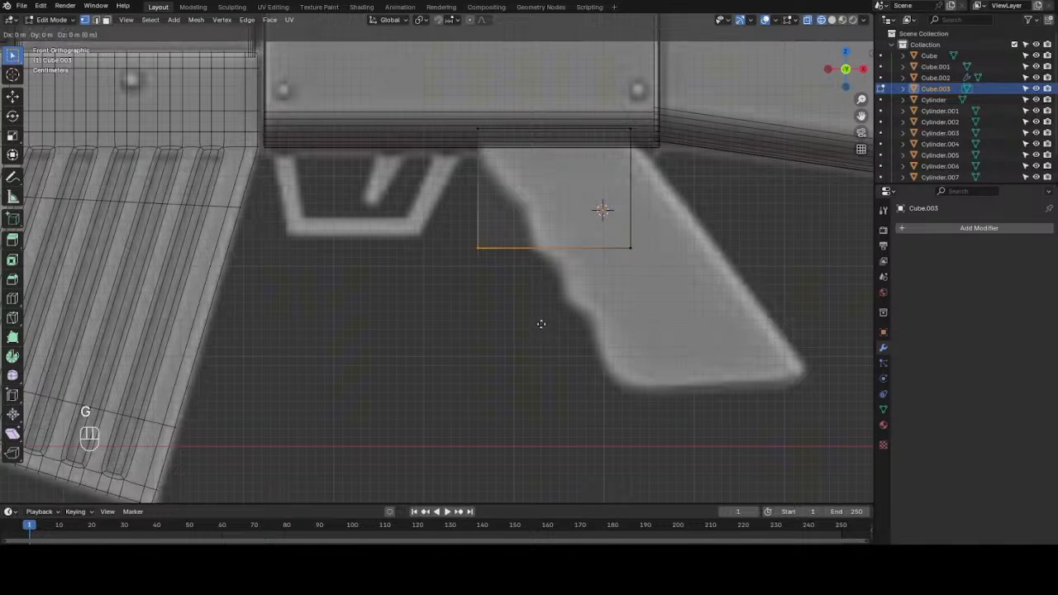
key(x)
click(601, 325)
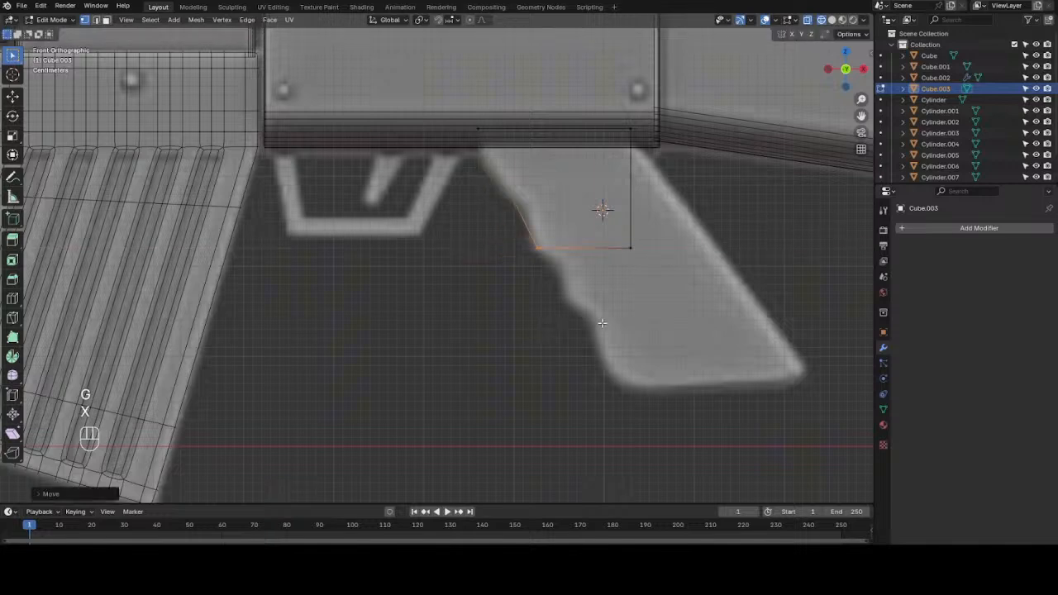
- Move the cube's lower rear vertices about 0.098 m along X onto the grip's slanted rear edge
click(631, 246)
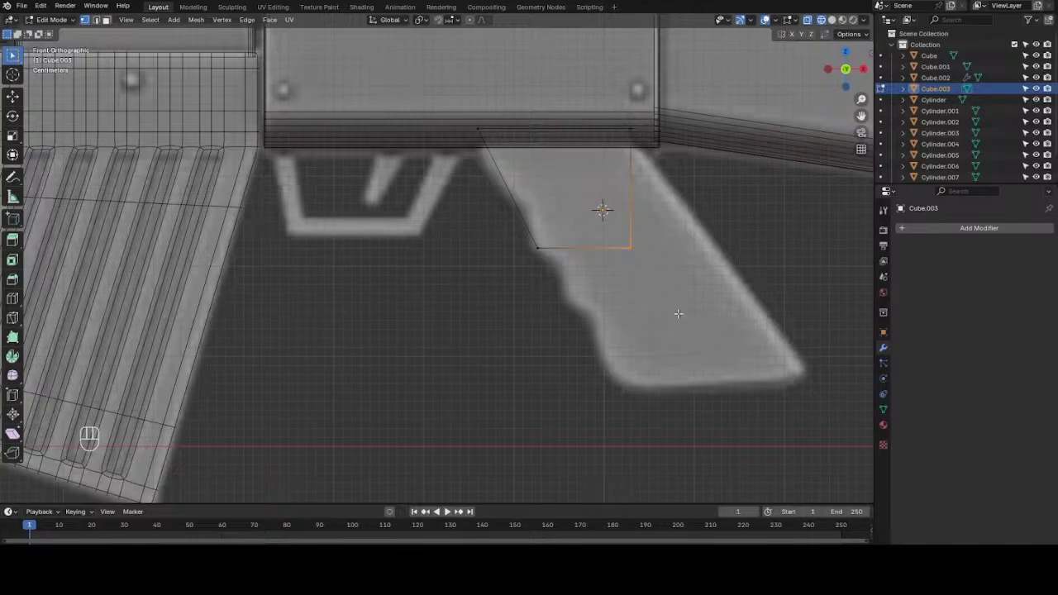
key(g)
key(x)
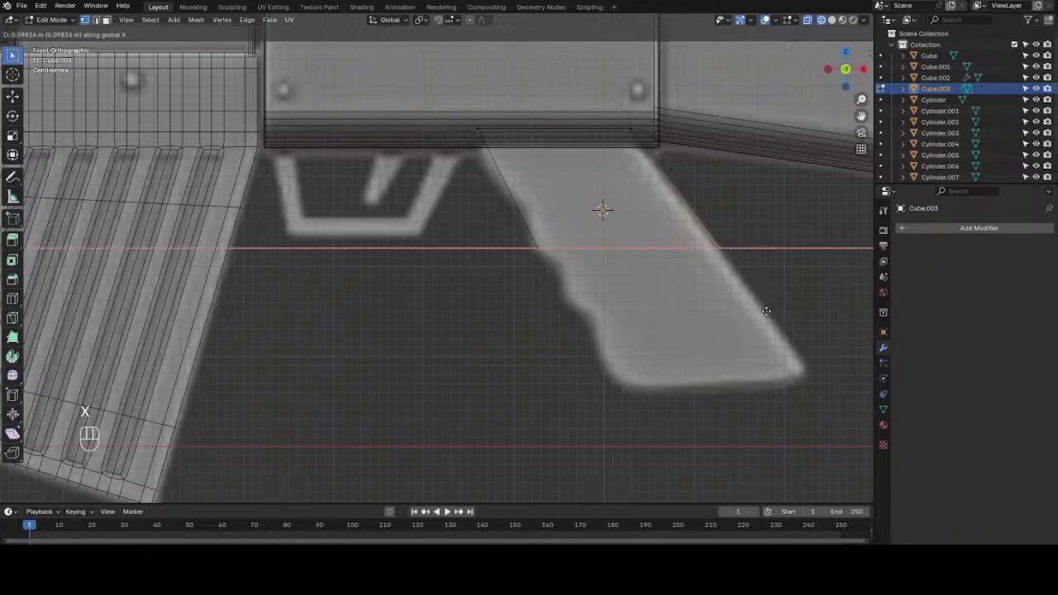
click(738, 313)
- Select all bottom vertices of the cube and move them down along Z to the base of the grip
drag(494, 209, 782, 320)
key(g)
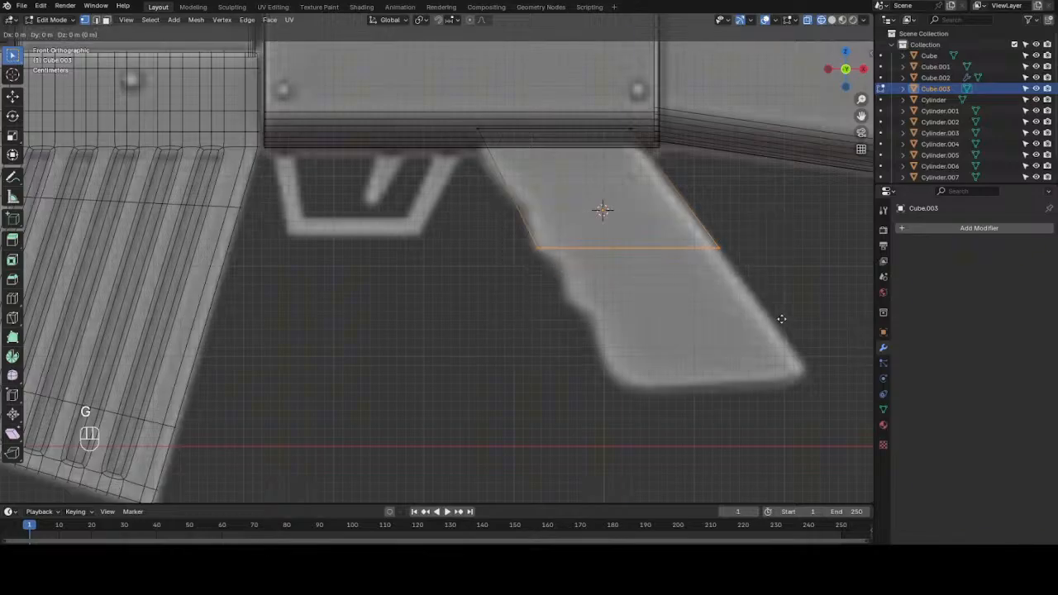
key(z)
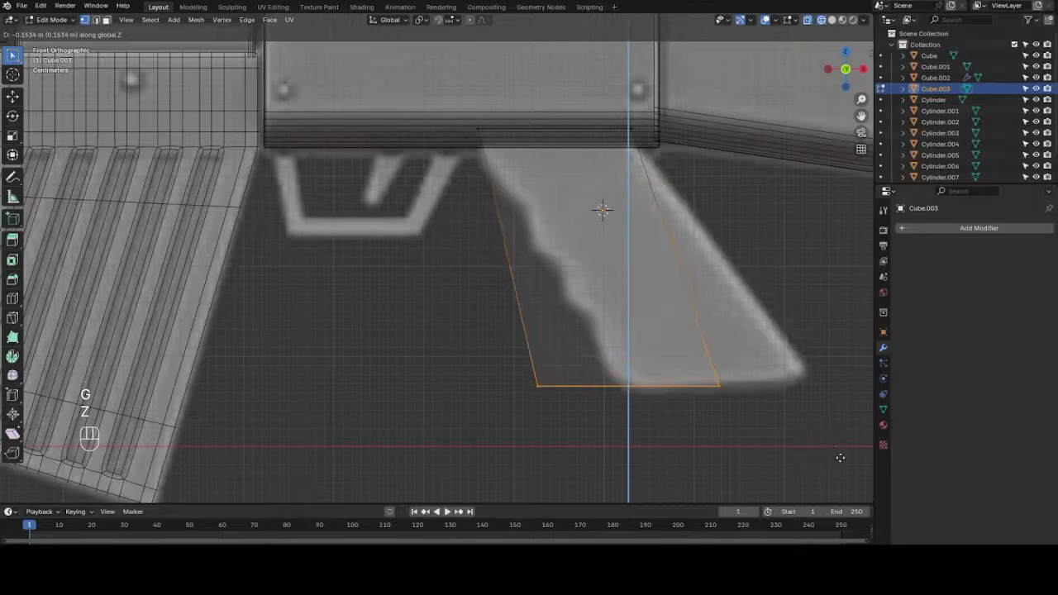
click(843, 460)
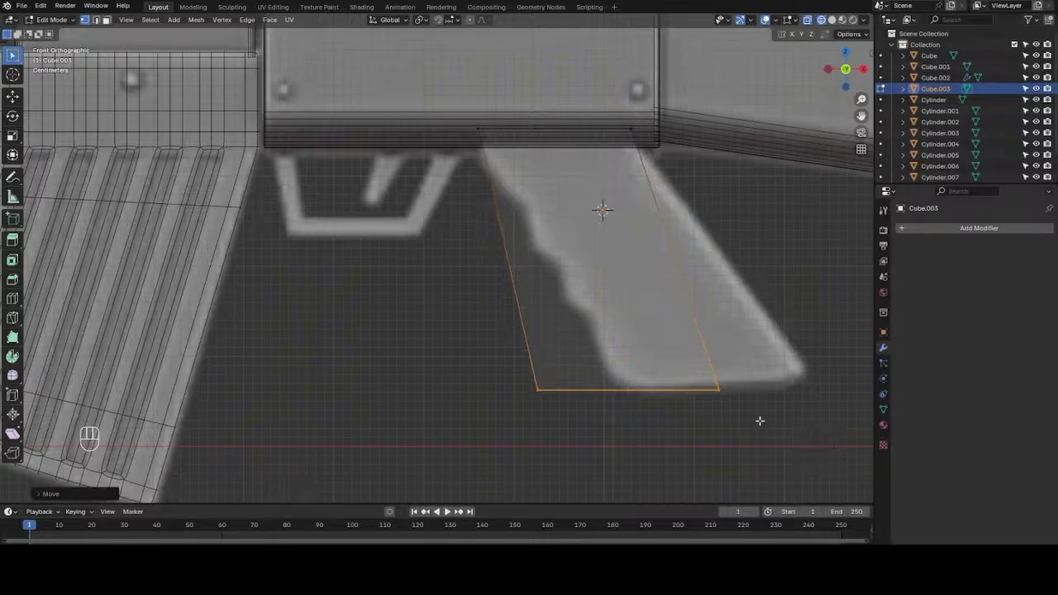
- Move the grip's bottom vertices along X to the slanted base of the reference, and raise them about 0.008 m along Z
key(g)
key(x)
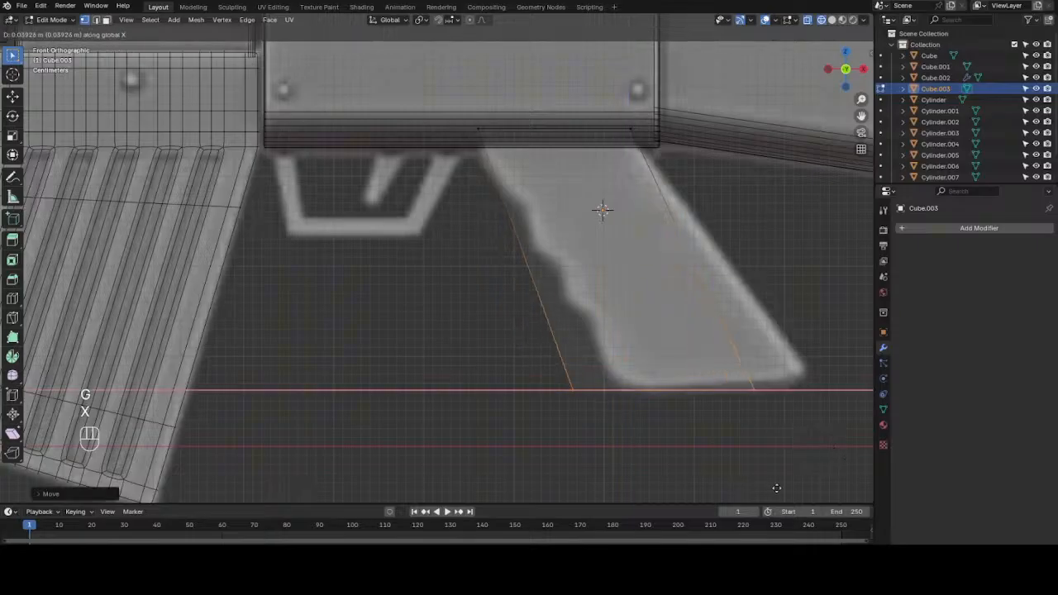
click(832, 477)
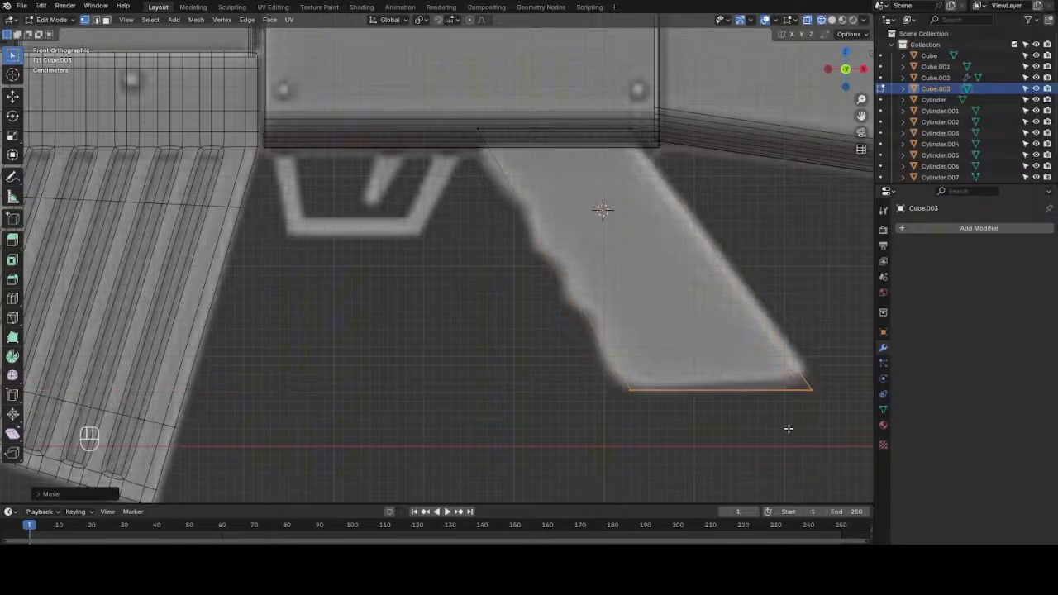
key(g)
key(z)
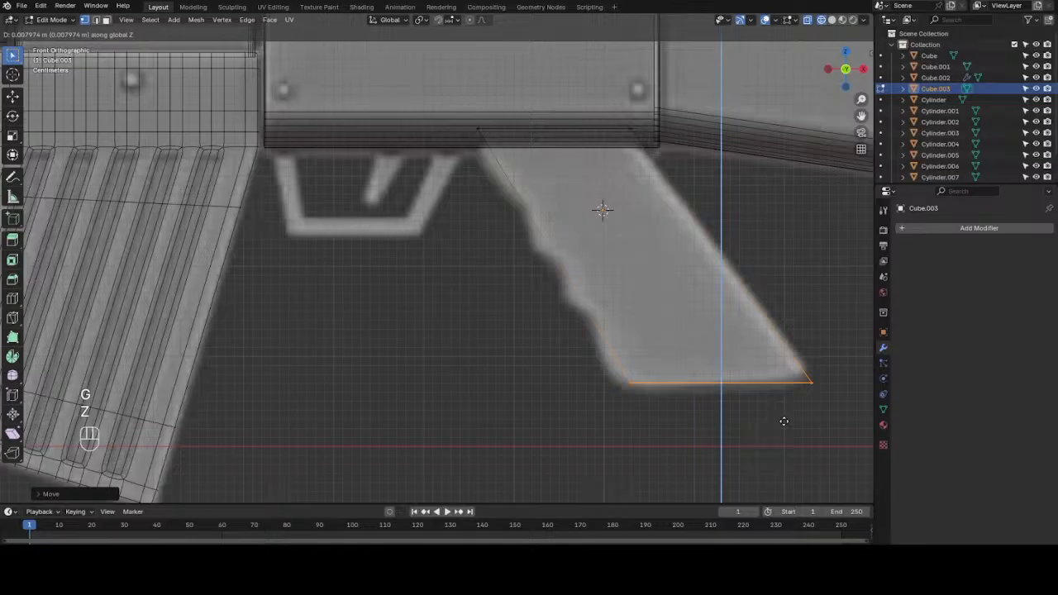
click(785, 422)
- Move the lower rear vertices and the lower front vertices onto the grip's bottom corners in the reference
drag(785, 338, 833, 425)
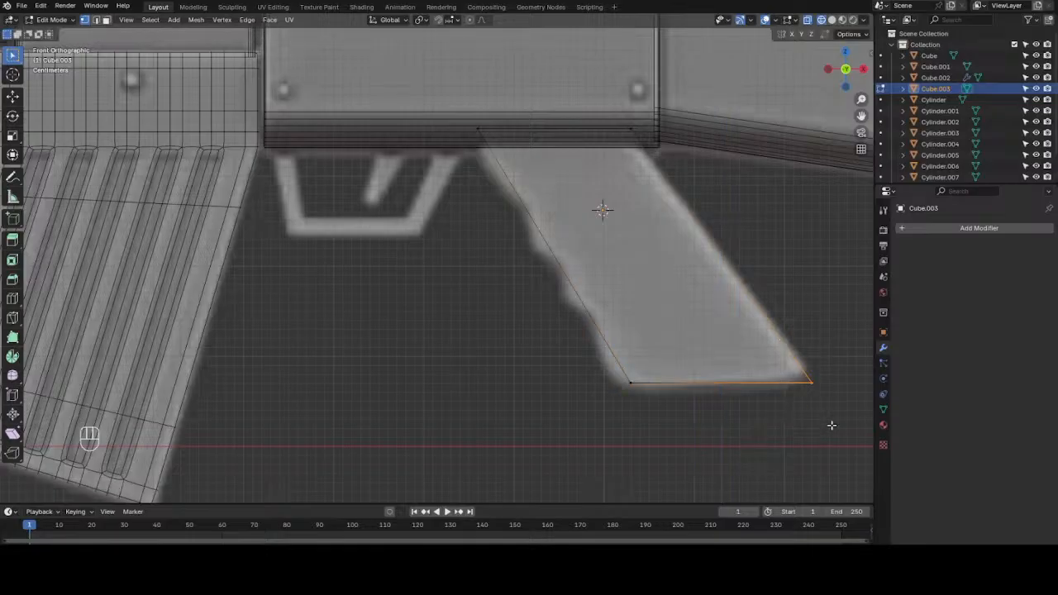
key(g)
click(824, 413)
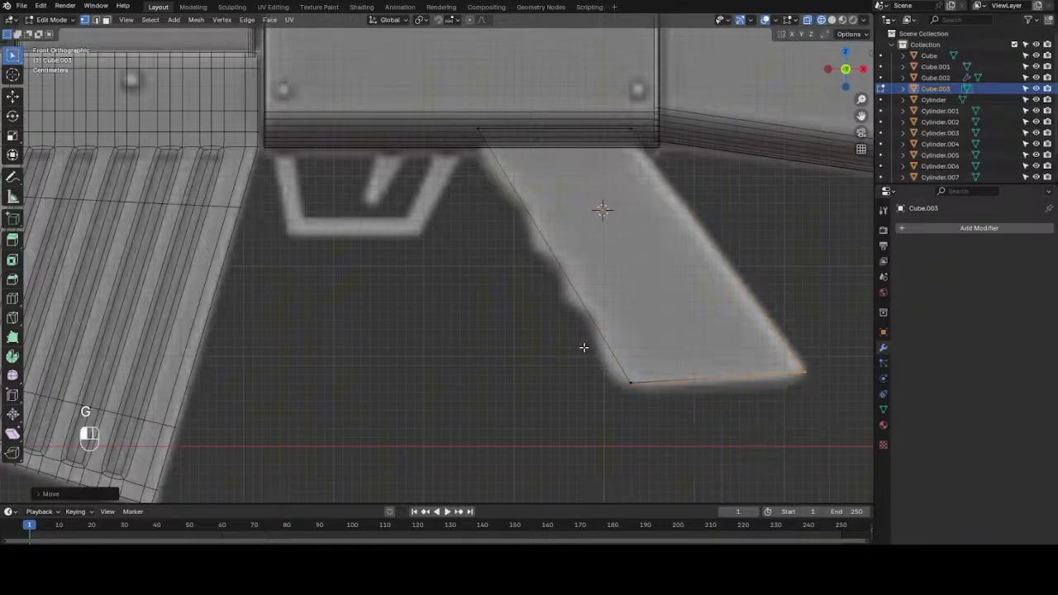
drag(584, 347, 677, 449)
key(g)
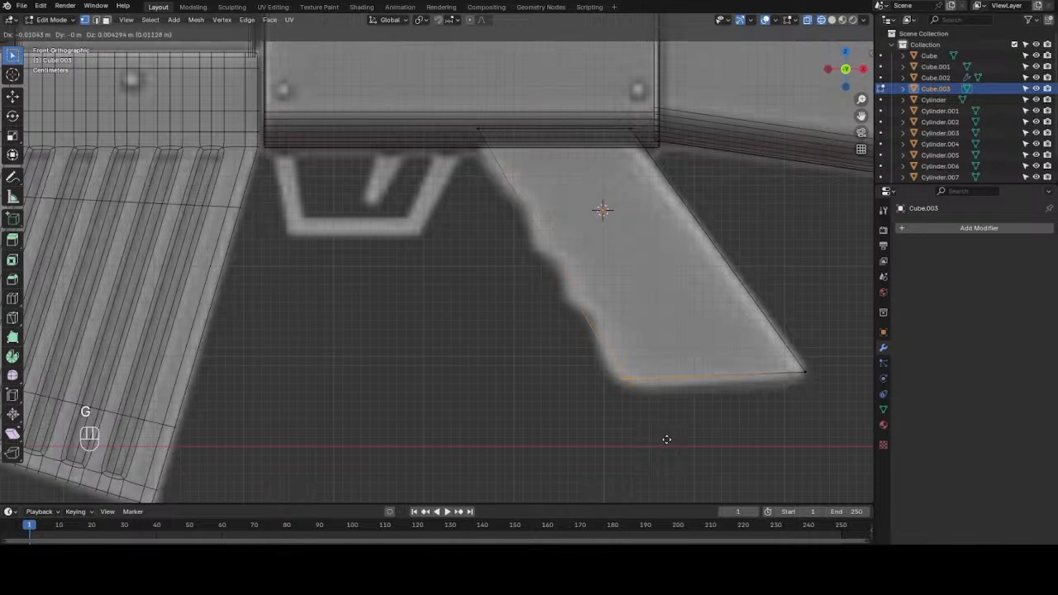
click(665, 443)
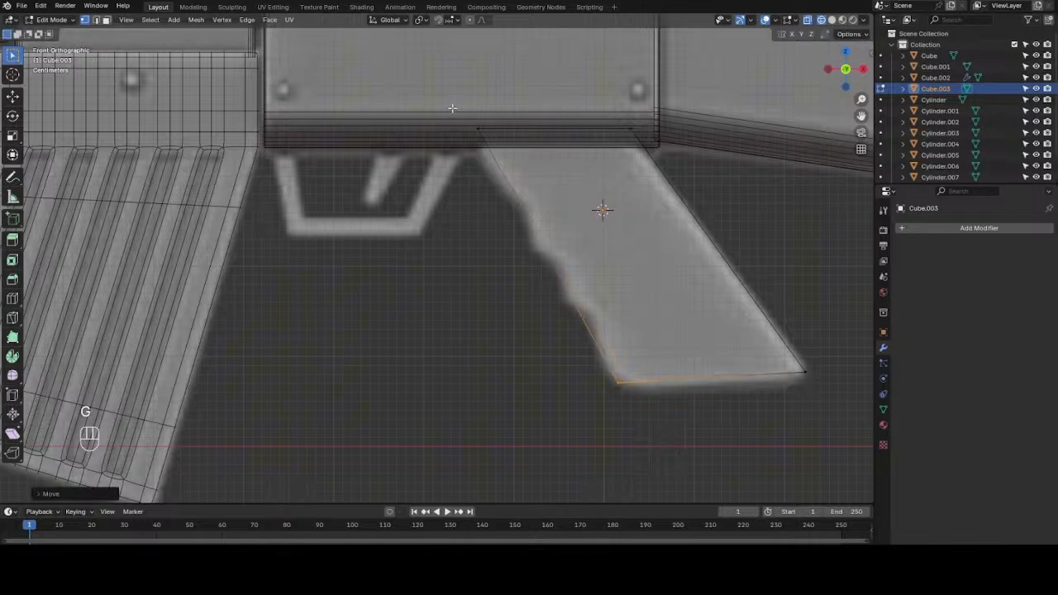
- Move the grip's upper front vertices along X toward the trigger guard to match the front contour
drag(452, 108, 531, 197)
key(g)
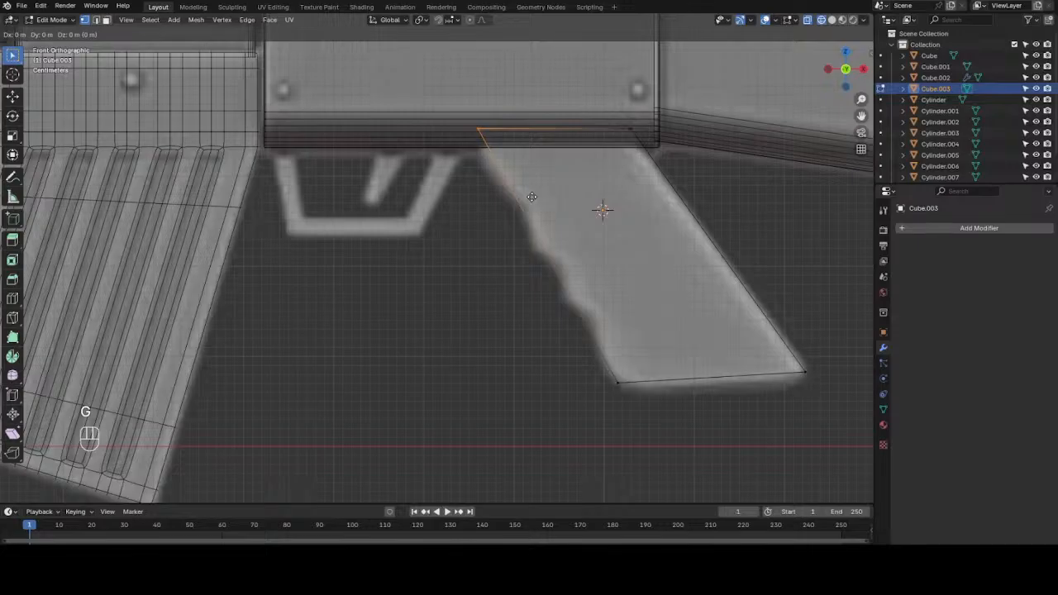
key(x)
click(519, 198)
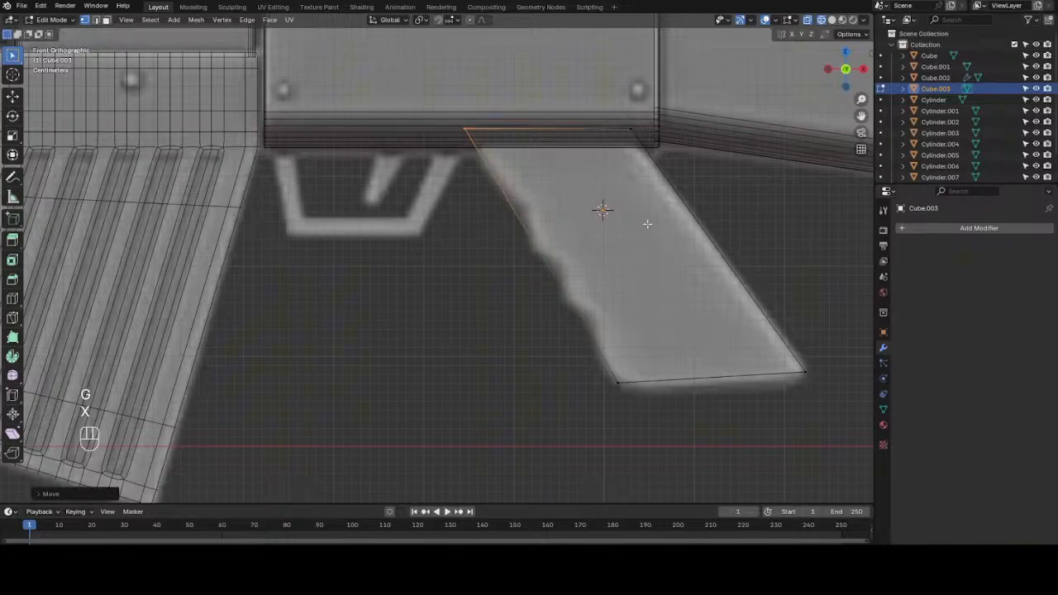
- In front view, add a horizontal loop cut slid about 0.13 upward from the grip's middle, and another midway through the section above it
scroll(657, 241, down, 2)
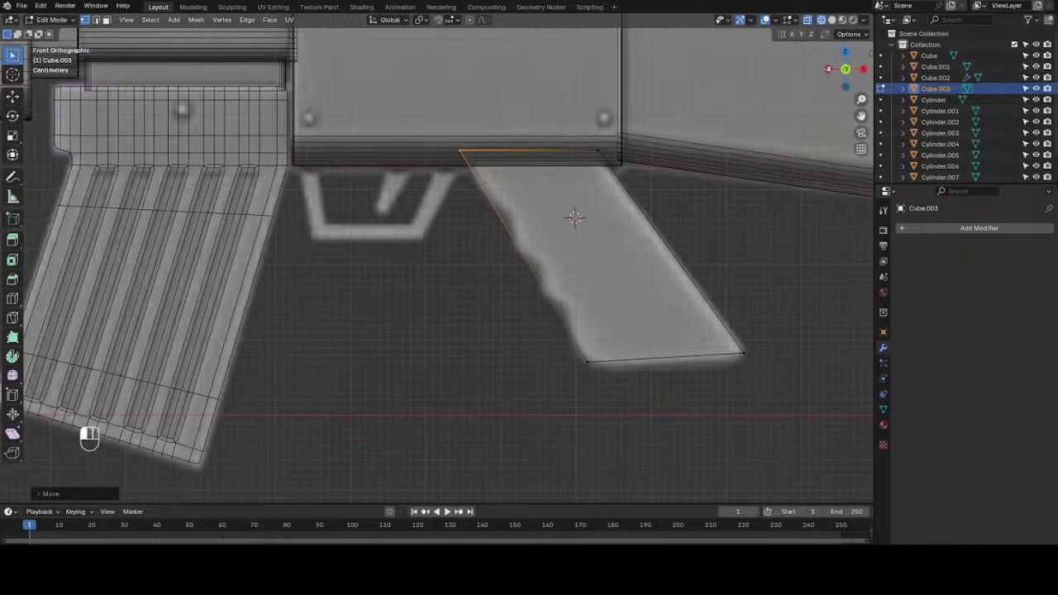
drag(830, 77, 771, 101)
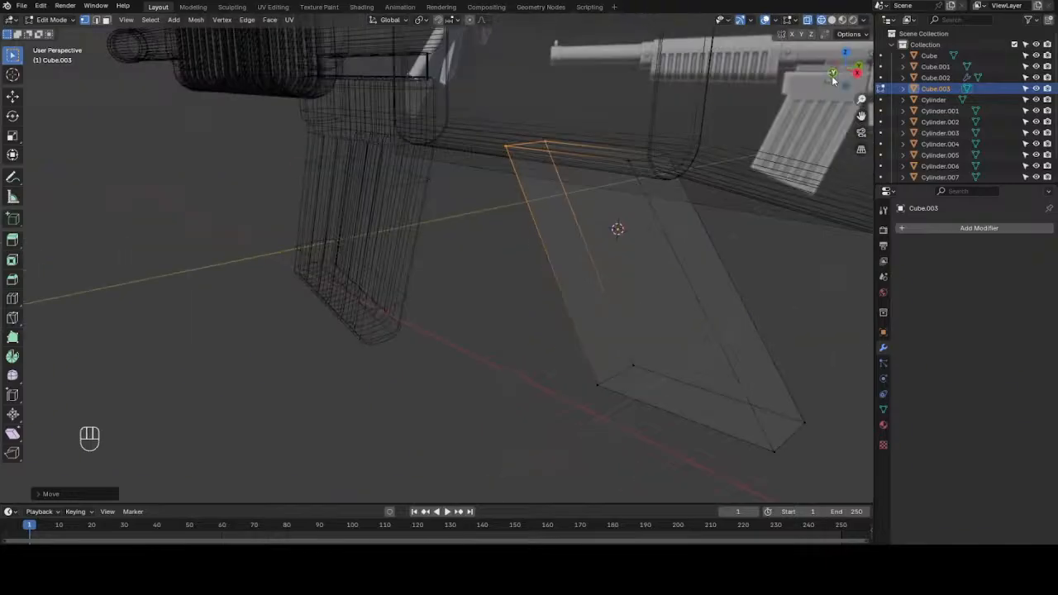
key(KP_1)
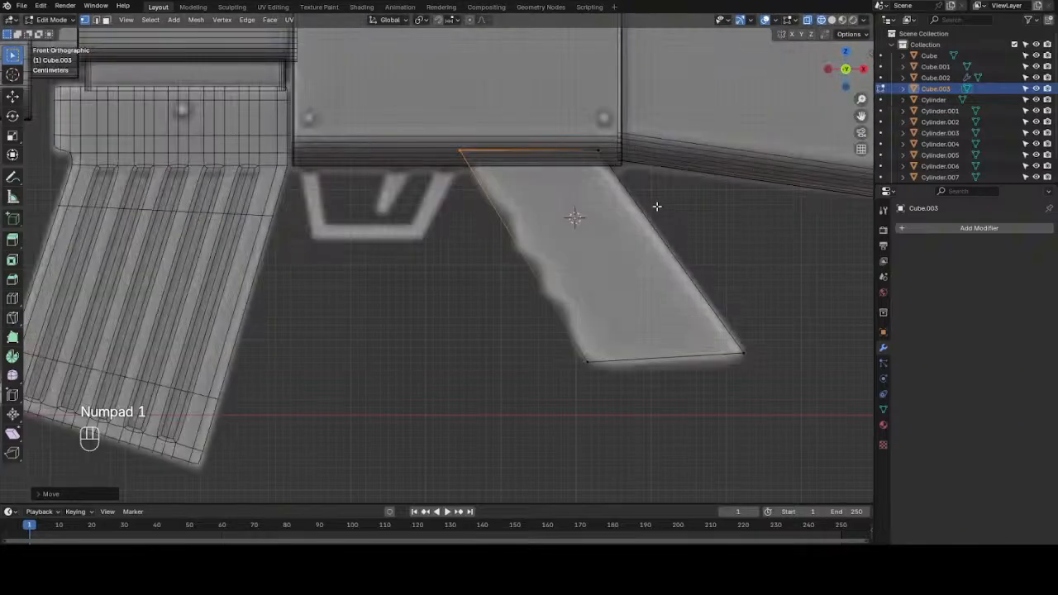
key(ctrl+r)
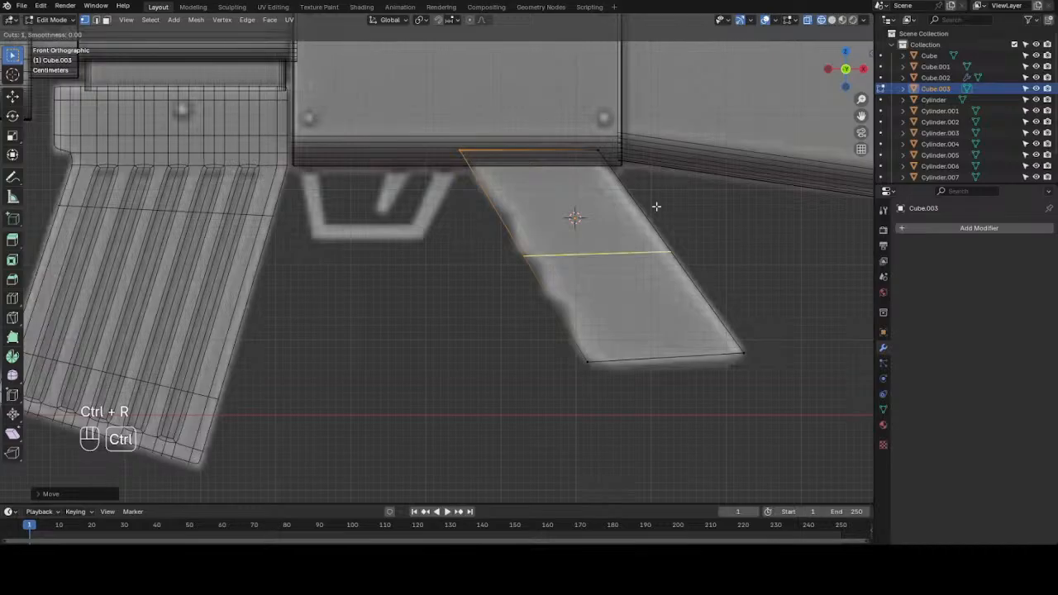
click(656, 206)
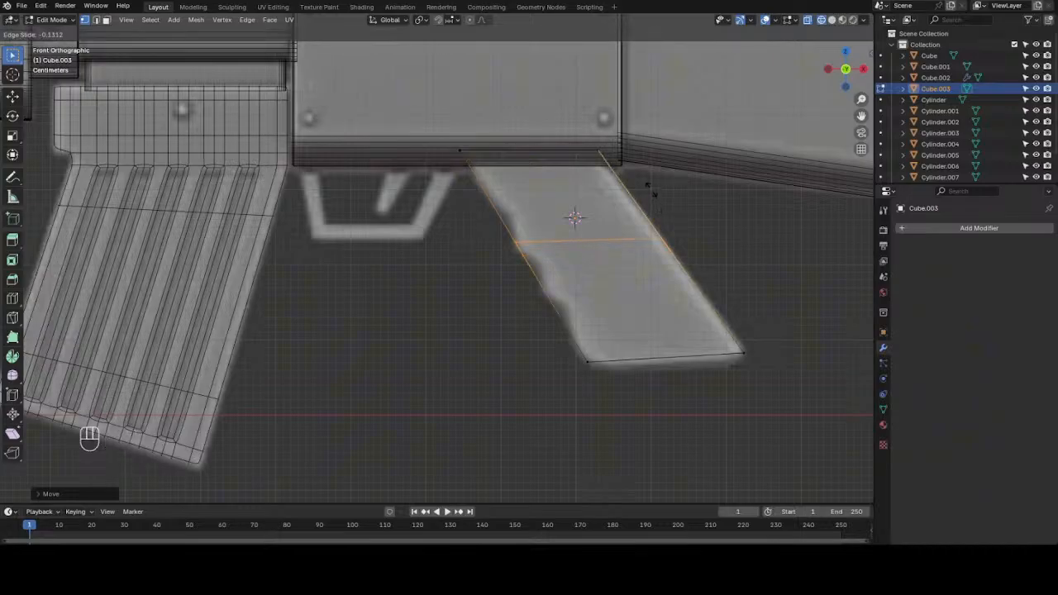
click(650, 191)
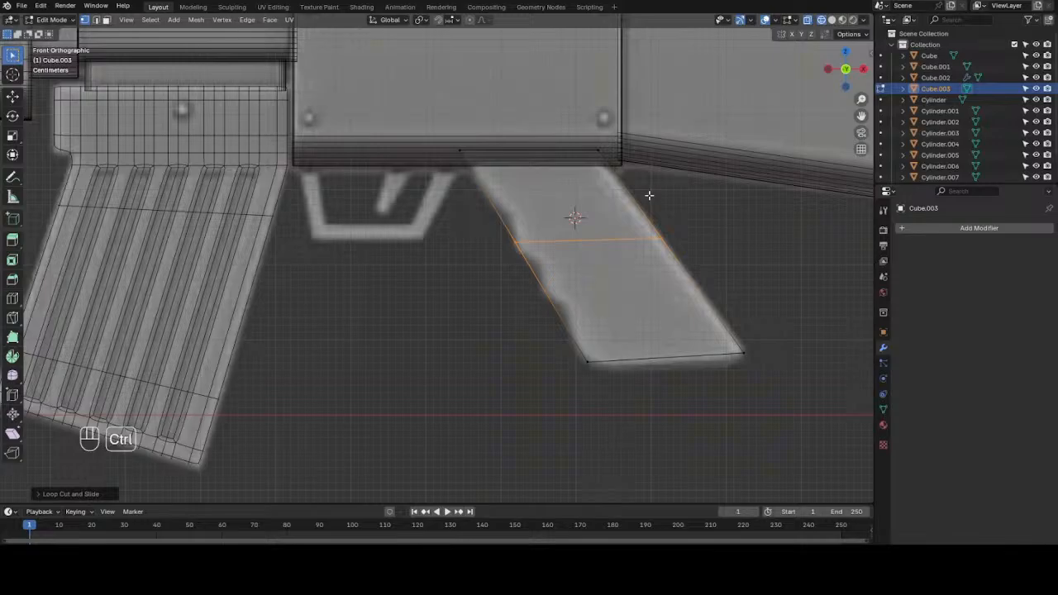
key(ctrl+r)
click(649, 194)
click(650, 193)
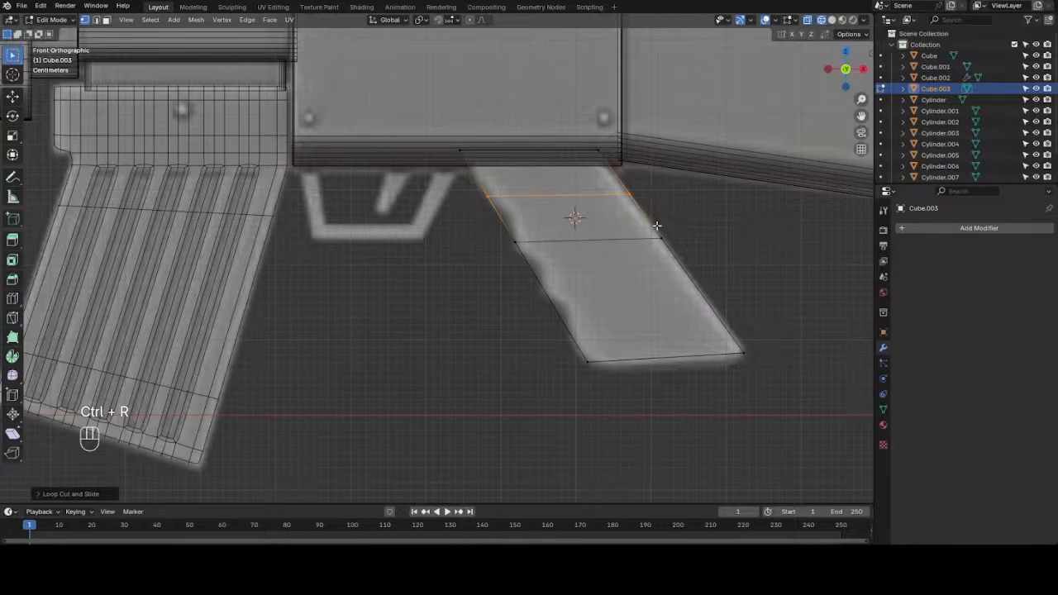
- Add a loop cut slightly above the middle of the grip's lower section, and another halfway between it and the cut above
key(ctrl+r)
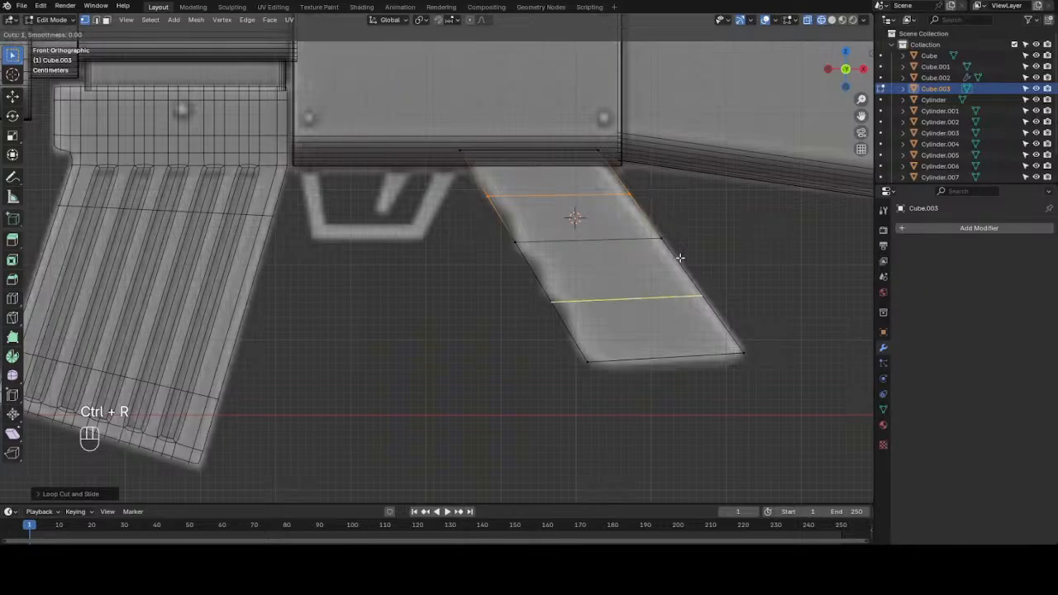
click(681, 253)
click(677, 241)
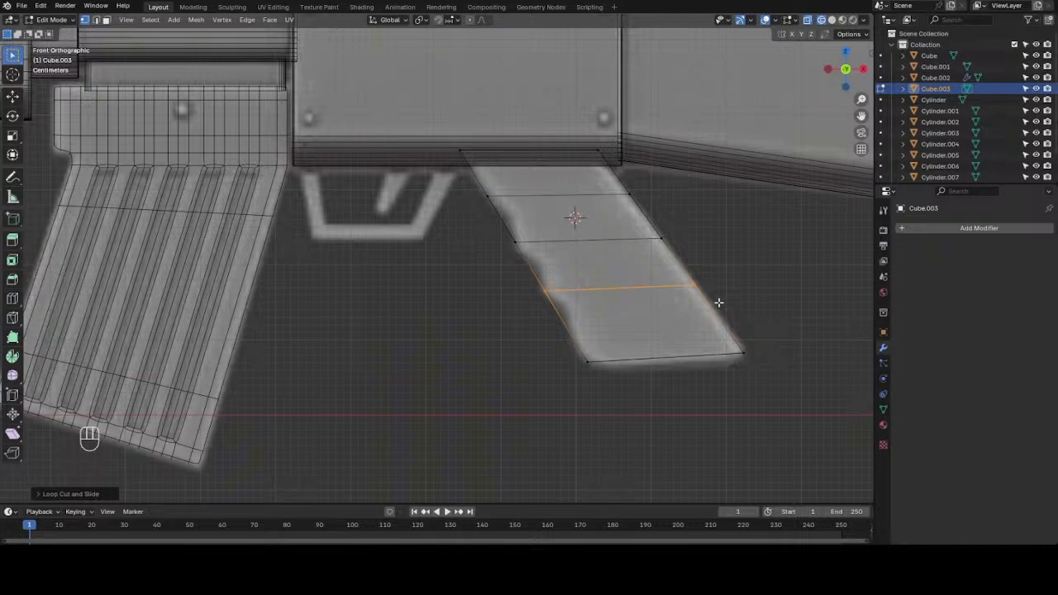
key(ctrl+r)
click(675, 256)
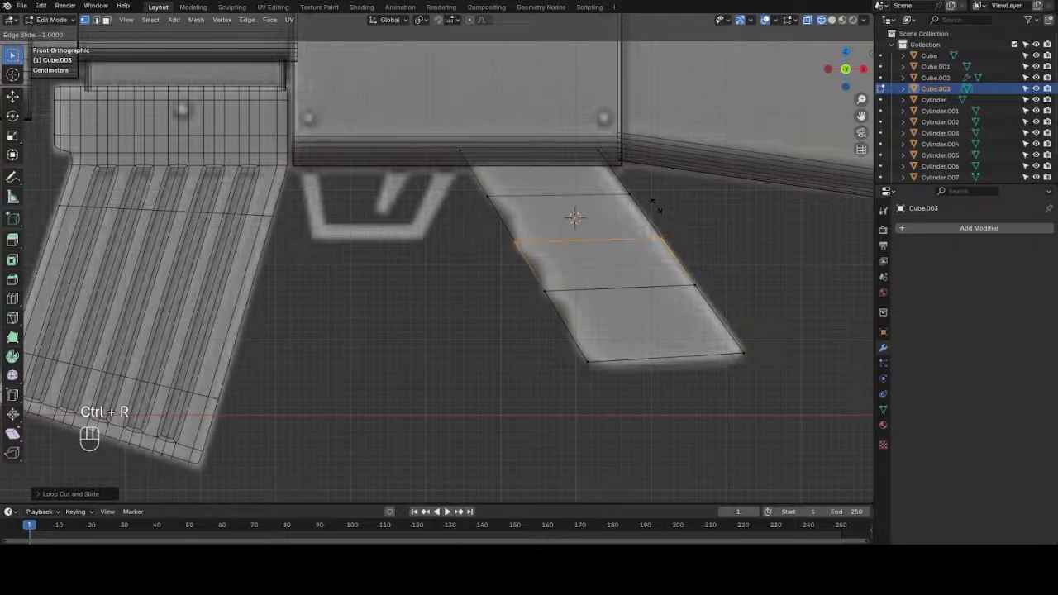
click(663, 231)
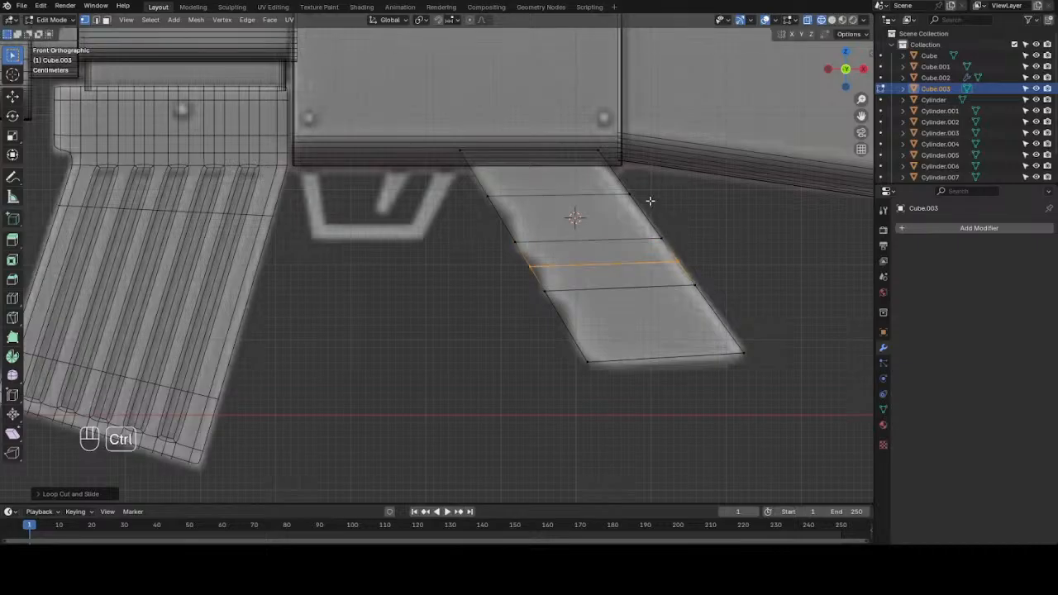
- Add a centred loop cut between the grip's two upper cuts, and one in the bottom section slid about 0.4 upward
key(ctrl+r)
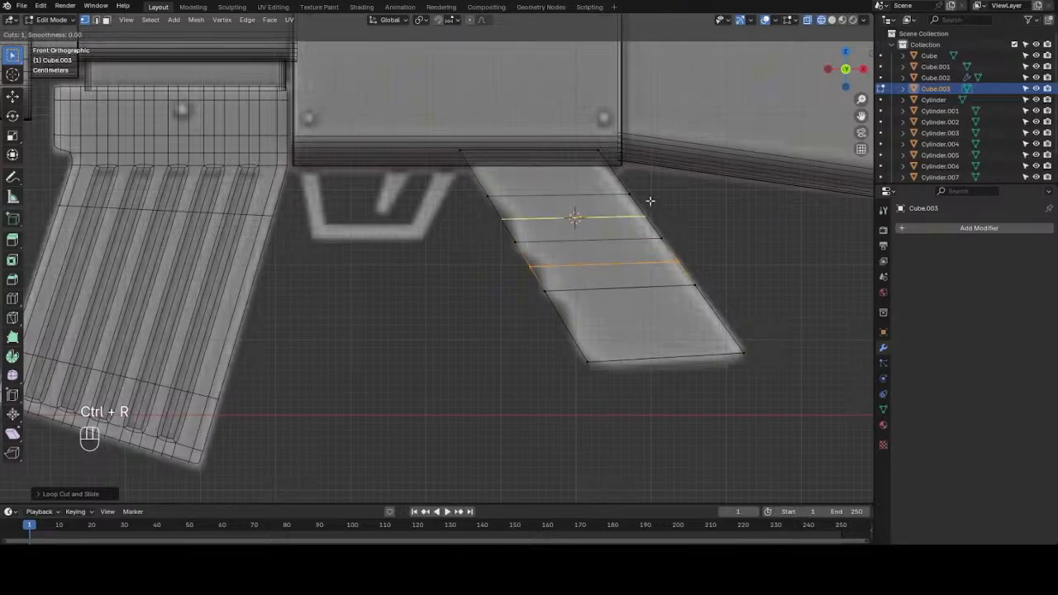
click(650, 201)
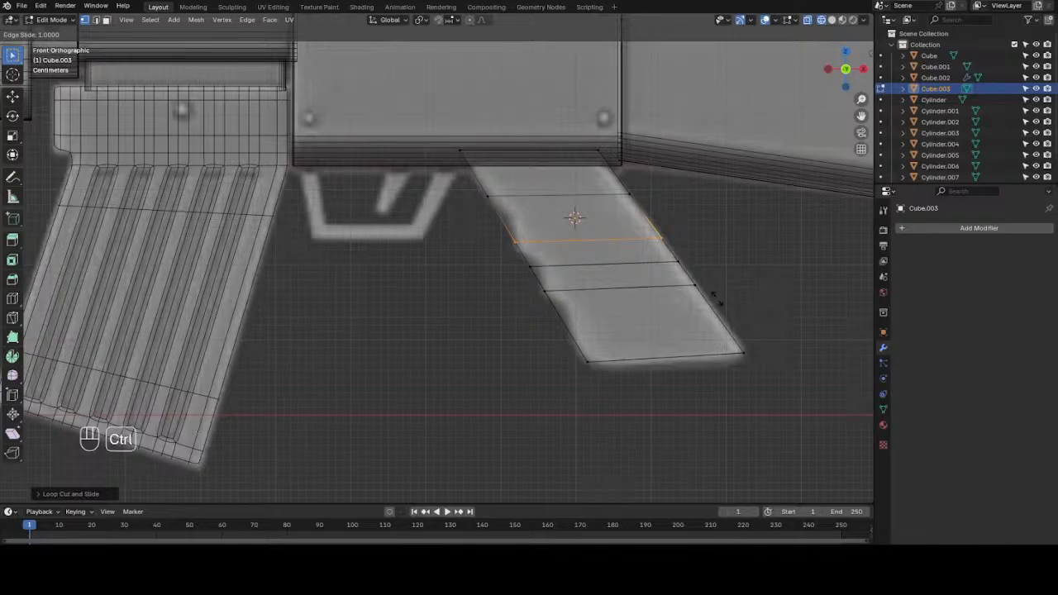
key(ctrl+r)
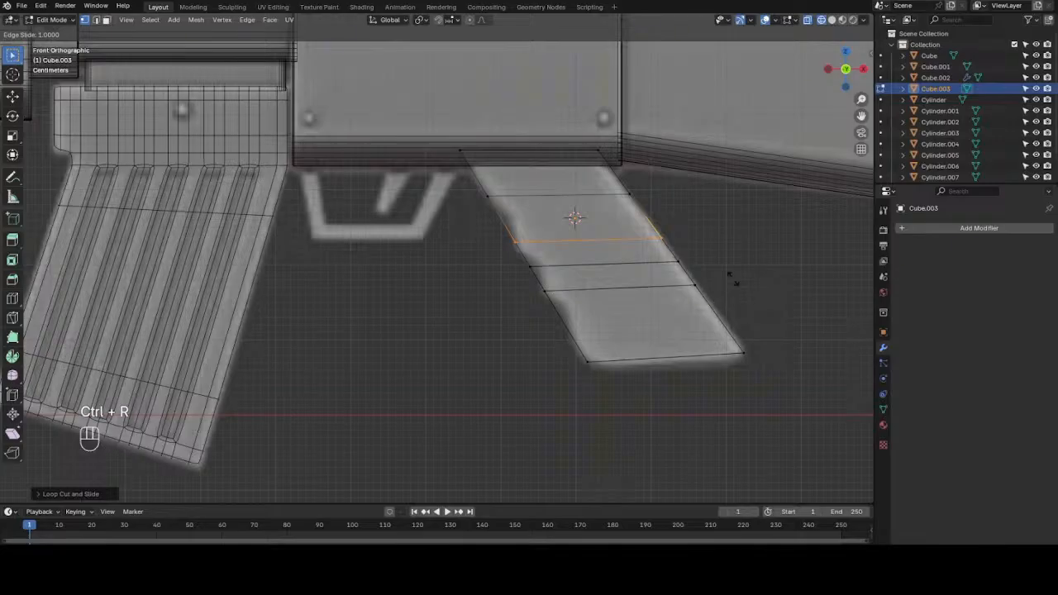
right_click(729, 275)
key(ctrl+r)
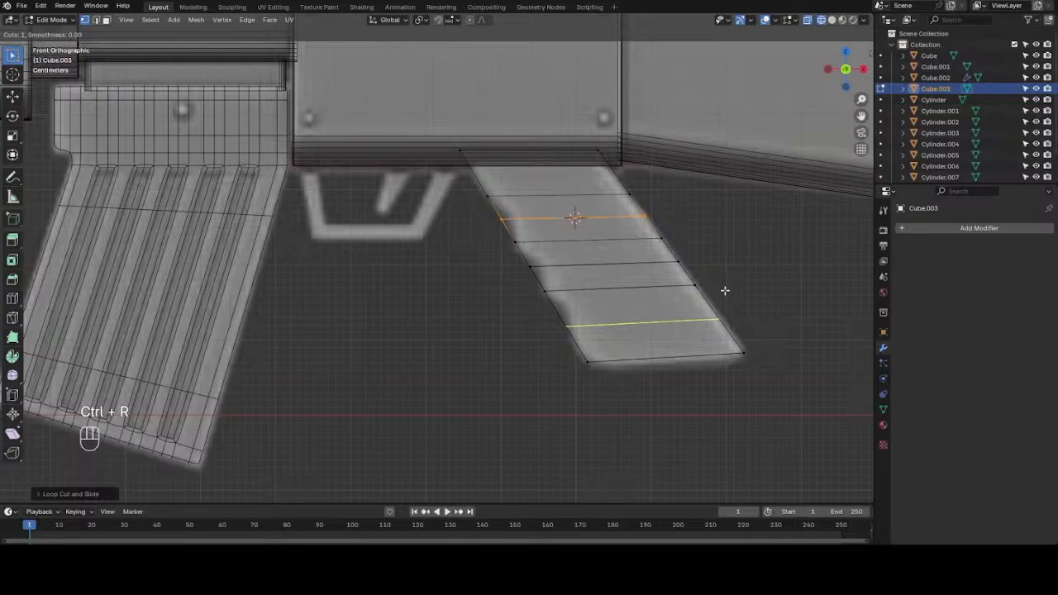
click(725, 290)
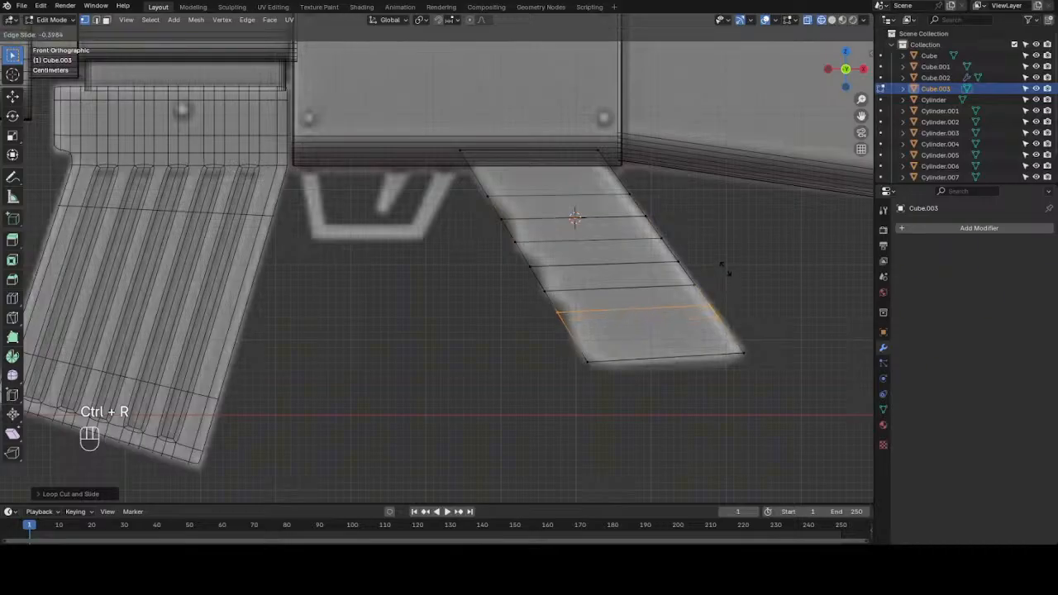
click(723, 268)
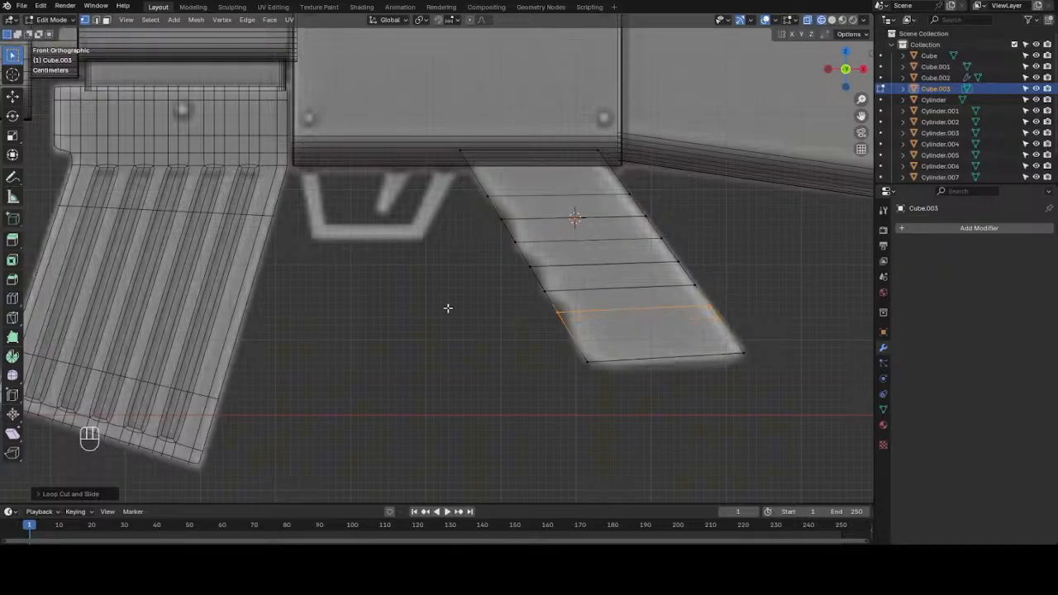
- Select the front vertices of the second, fourth and sixth loop cuts and move them about 0.017 m along X to form finger grooves
click(501, 212)
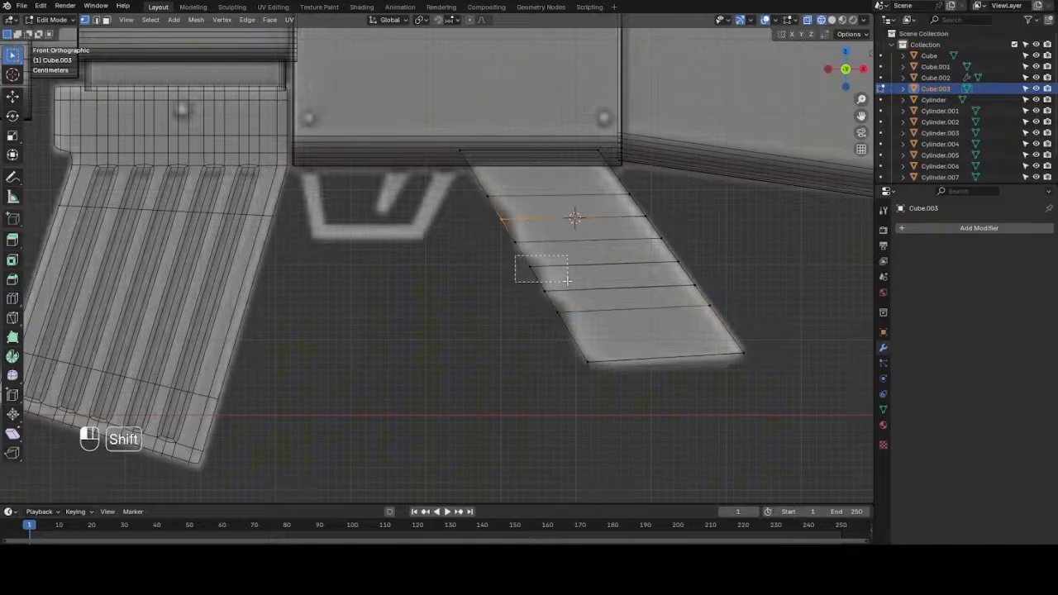
shift+click(535, 267)
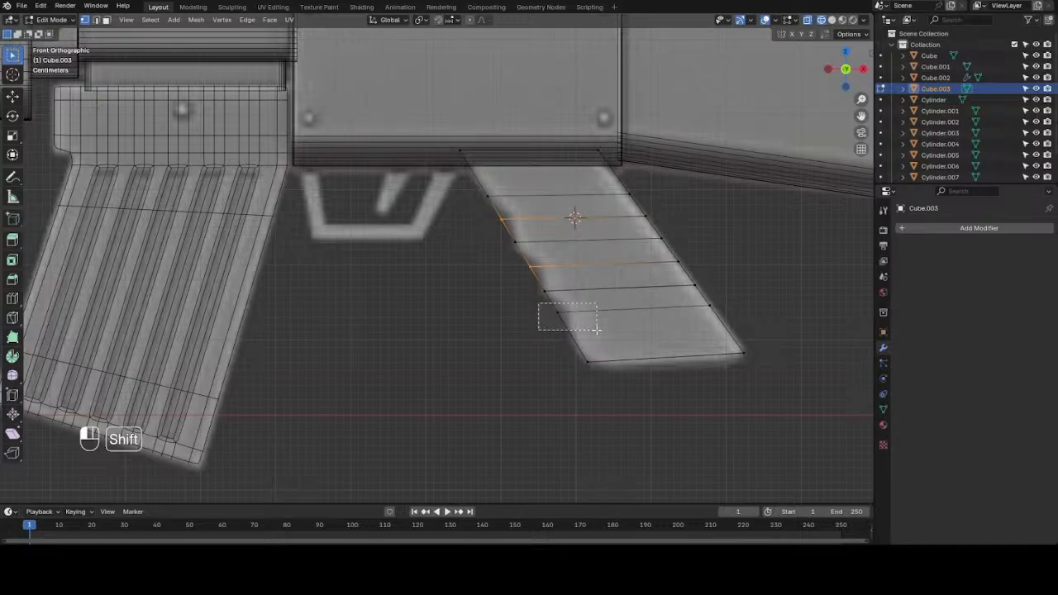
shift+click(556, 313)
key(g)
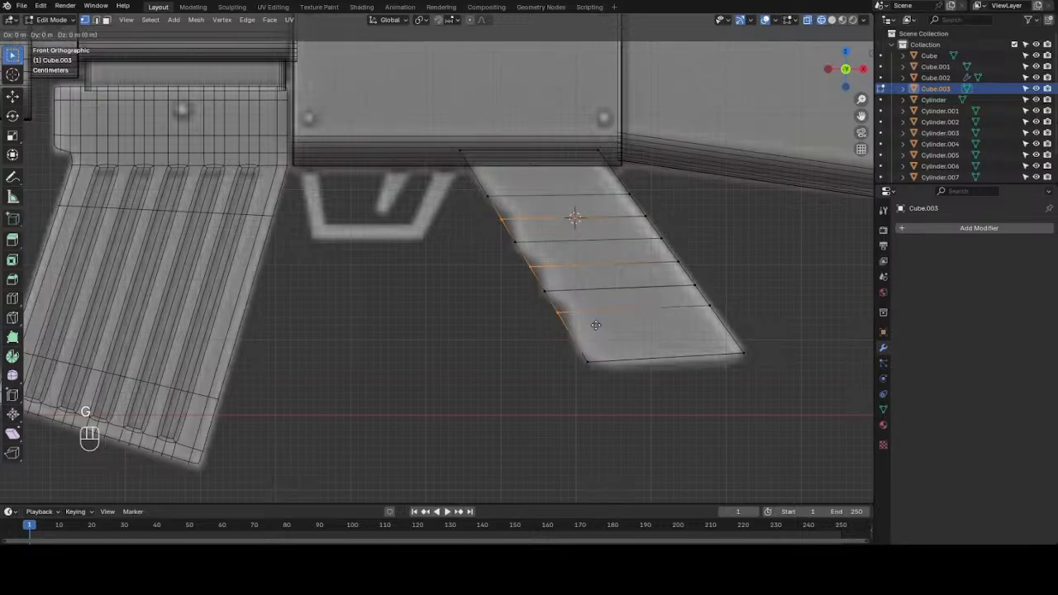
key(x)
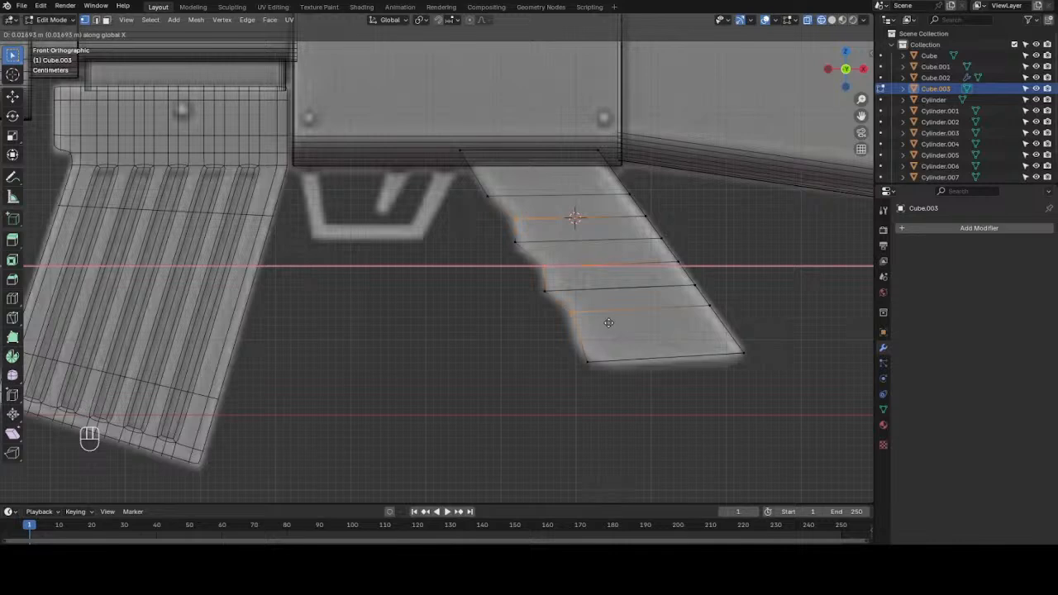
click(608, 321)
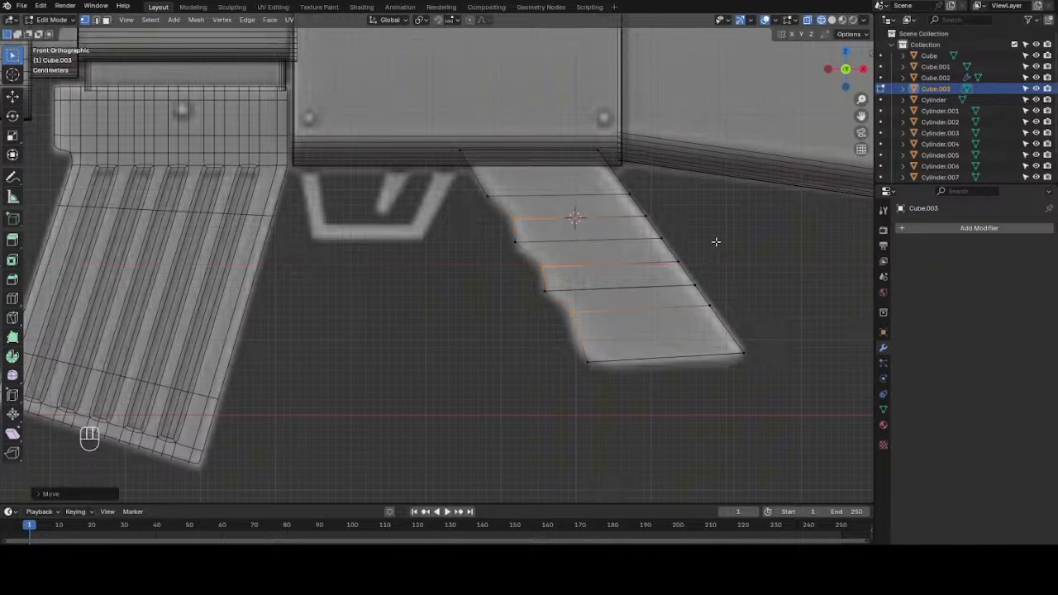
- Switch the viewport to solid shading and isolate the grip in local view, angled to show its top face
drag(832, 71, 868, 67)
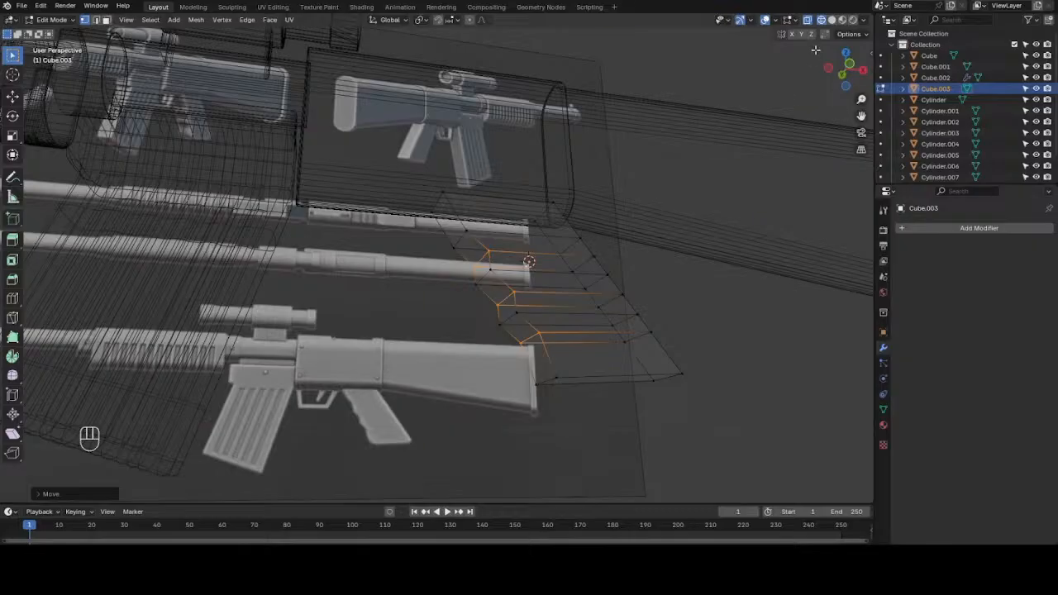
click(831, 20)
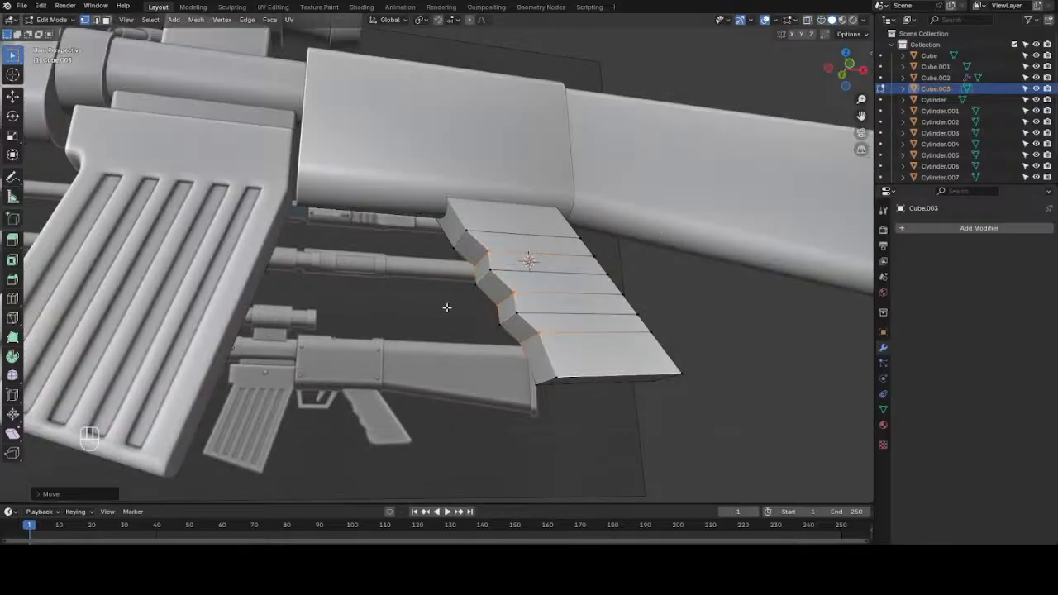
key(slash)
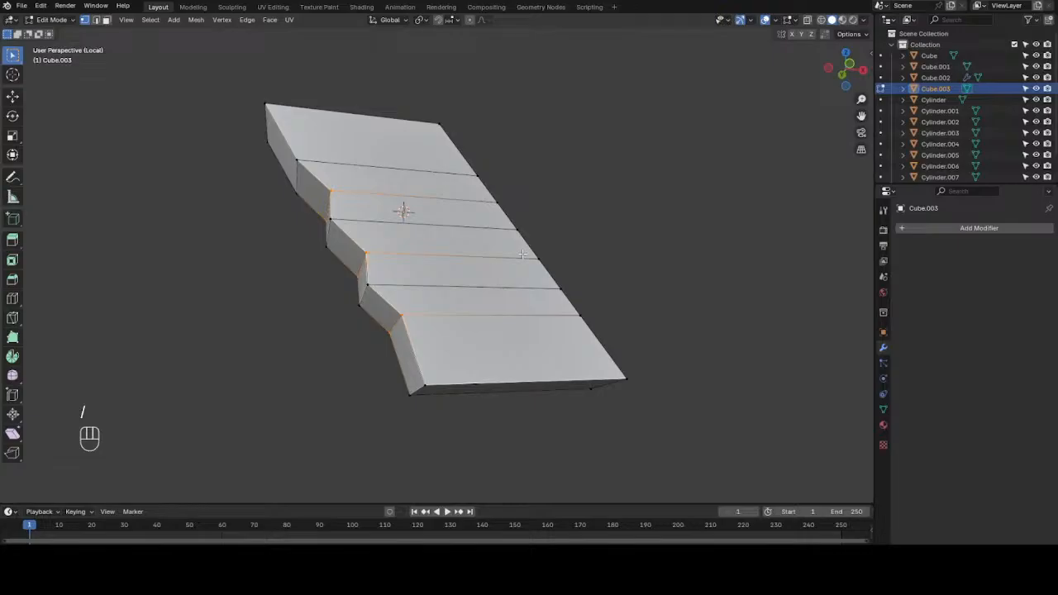
drag(846, 67, 656, 163)
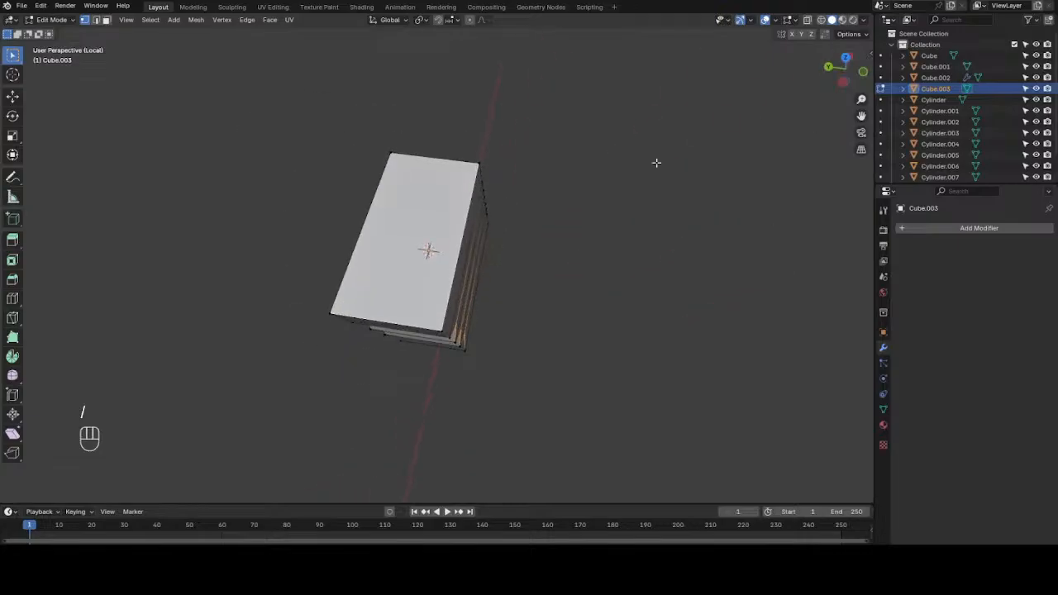
- Delete the grip's top face and exit local view to show the whole rifle again
click(444, 227)
key(3)
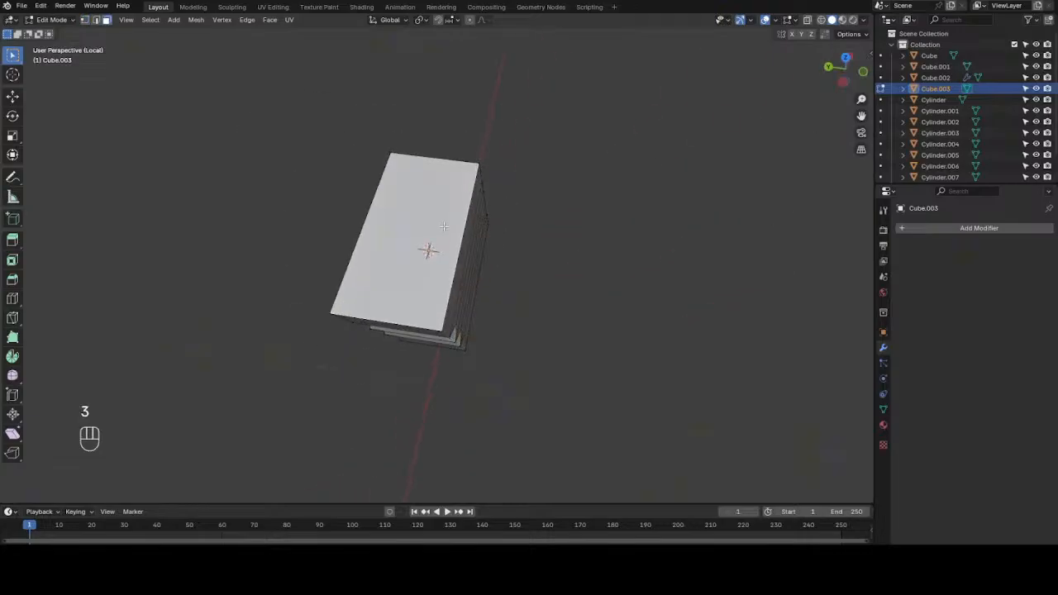
click(442, 225)
key(x)
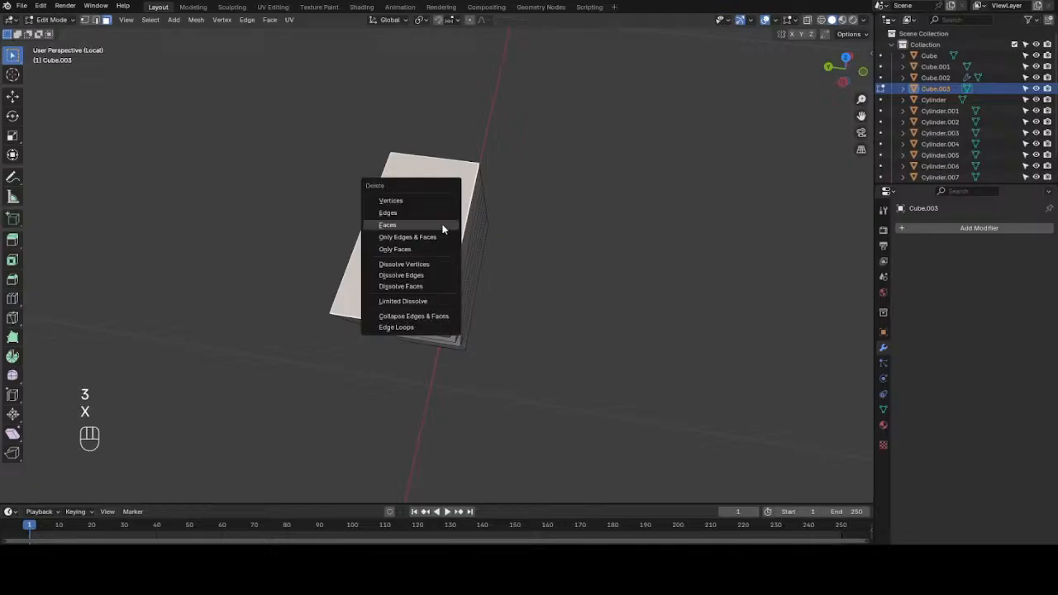
click(441, 225)
key(KP_Divide)
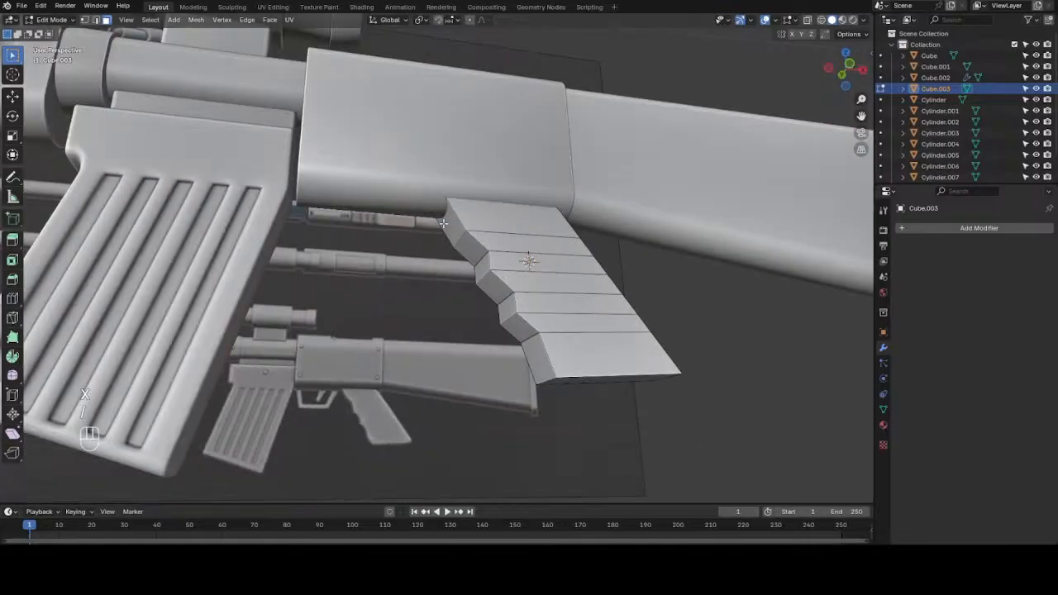
drag(847, 73, 819, 65)
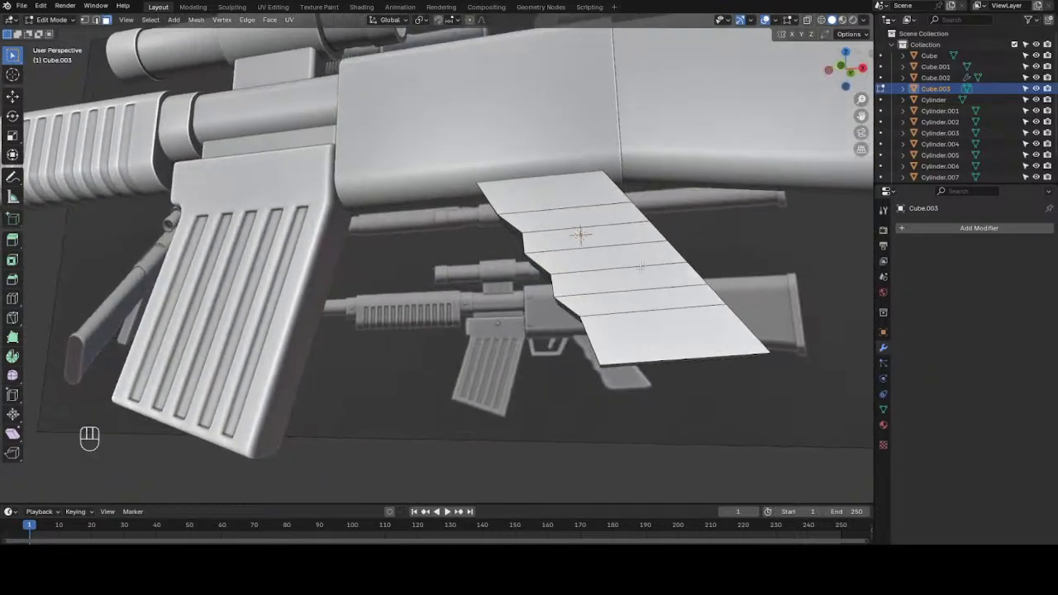
- Add a Subdivision Surface modifier to the grip in Object Mode with viewport level 2, and shade the grip smooth
key(Tab)
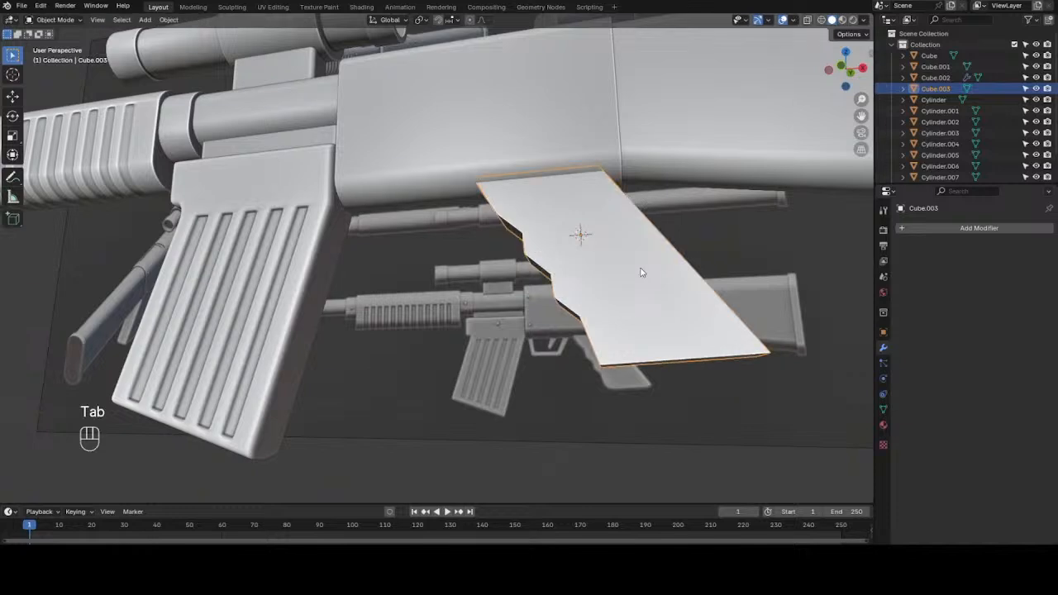
key(KP_1)
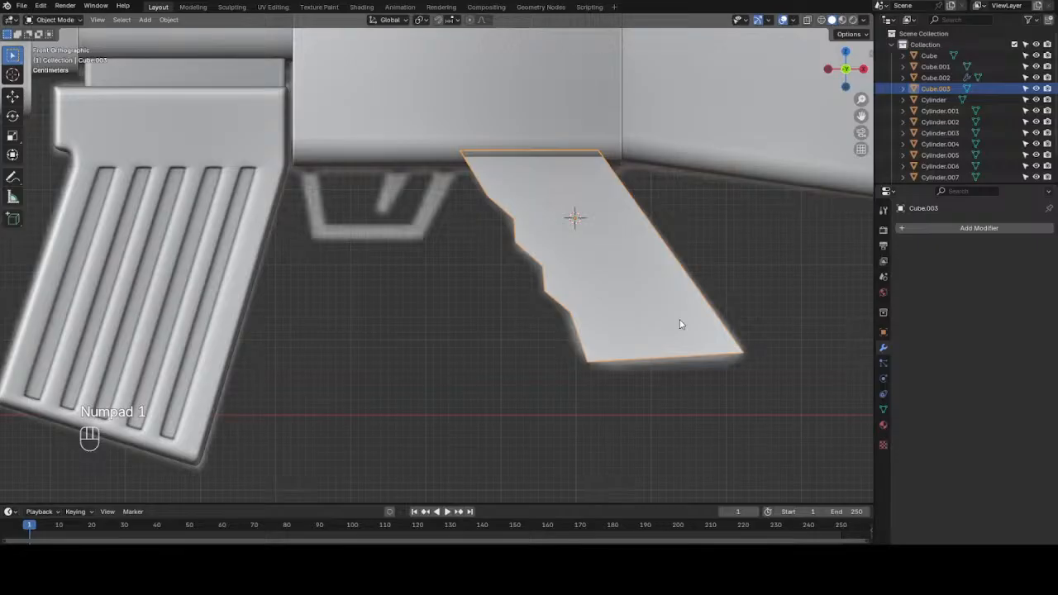
click(942, 226)
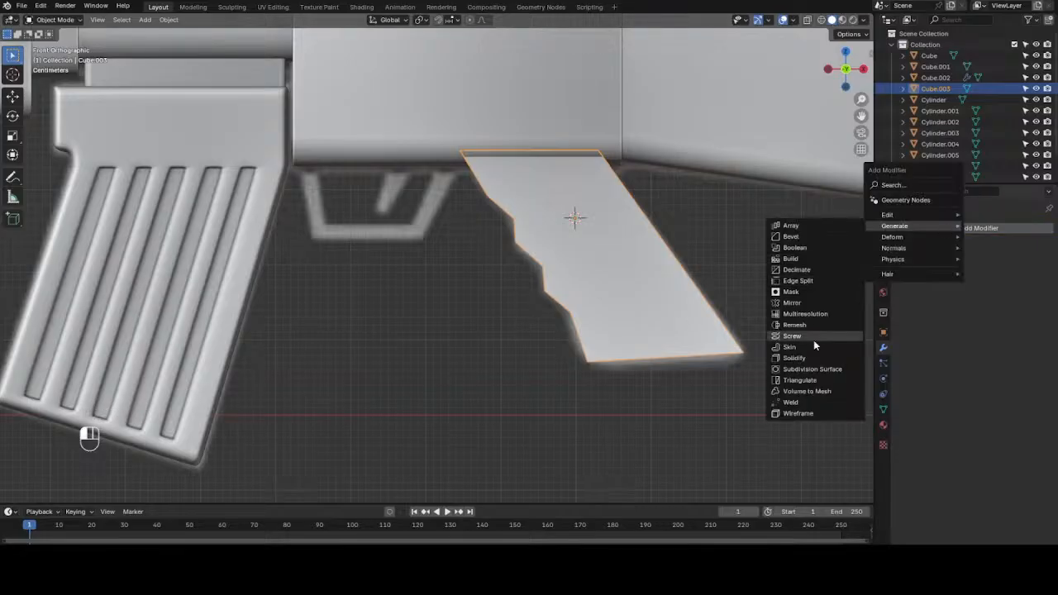
click(820, 369)
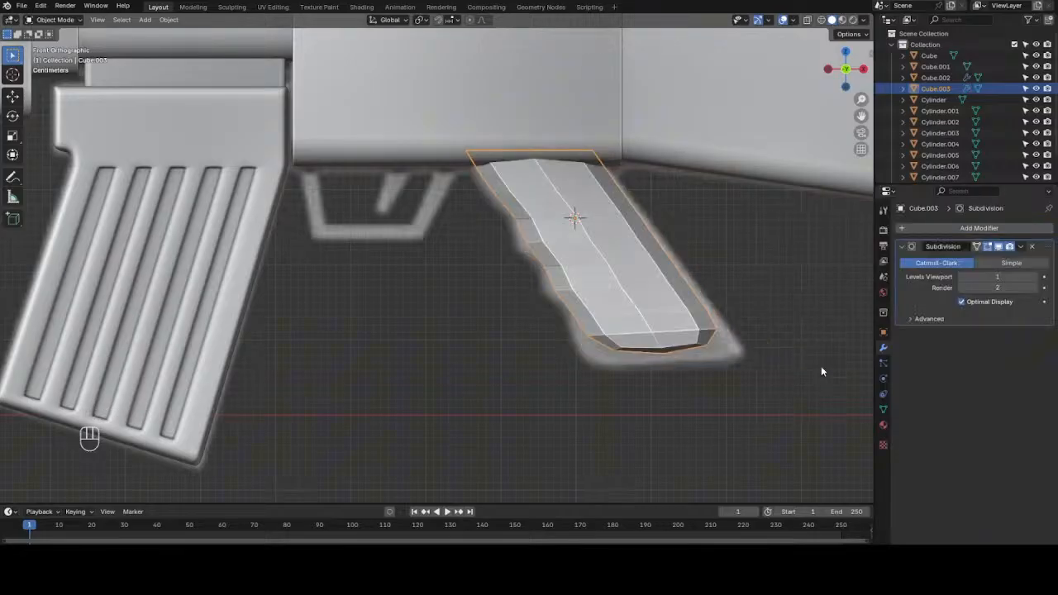
click(1035, 277)
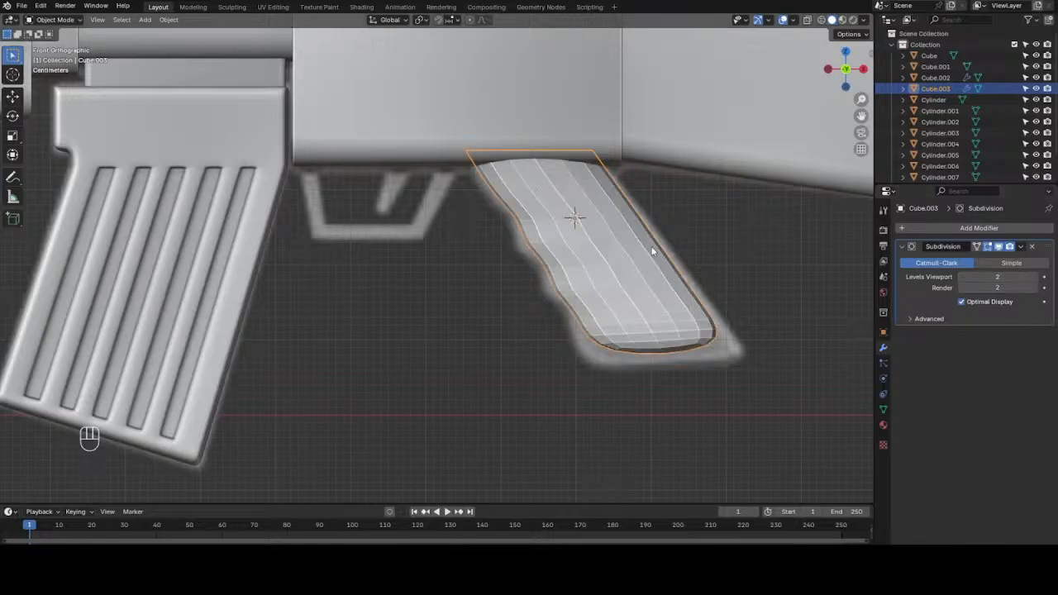
right_click(585, 250)
click(585, 249)
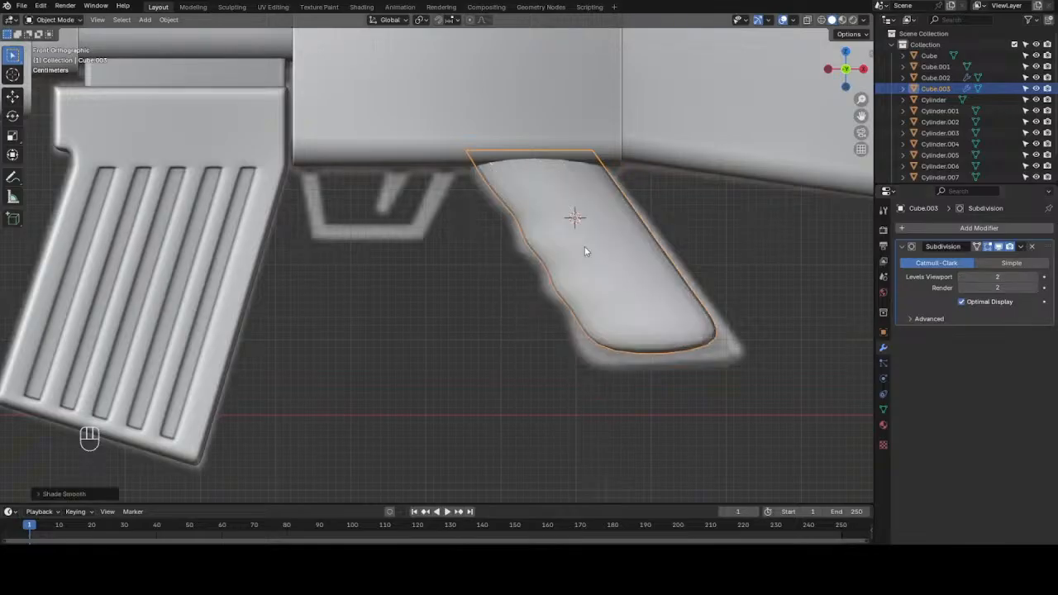
- Select the front vertices of the grip's second, fourth and sixth loop cuts in wireframe and move them inward along X to deepen the finger grooves
key(Tab)
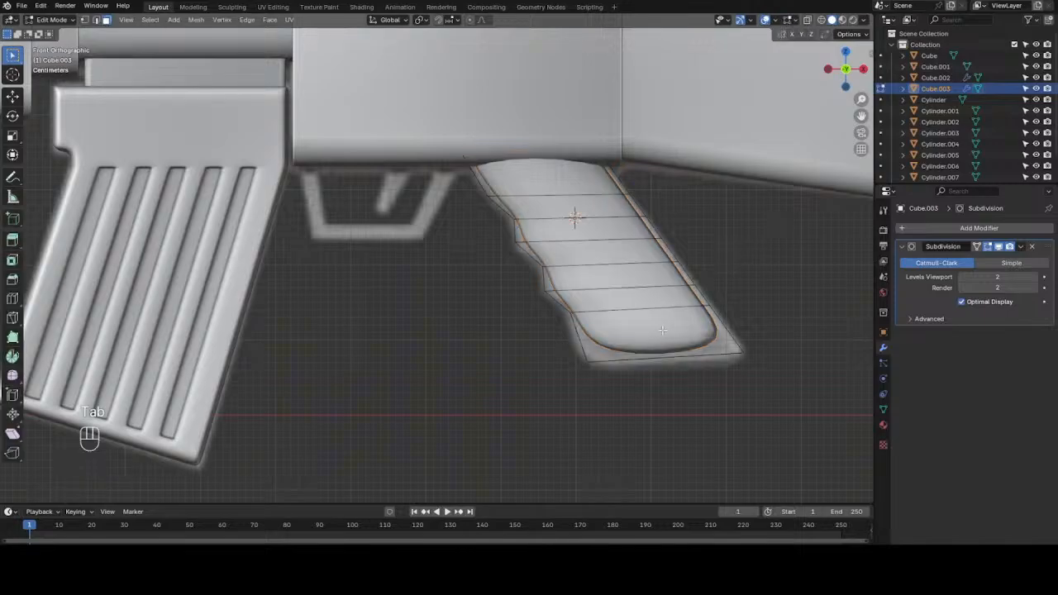
scroll(663, 330, up, 4)
key(1)
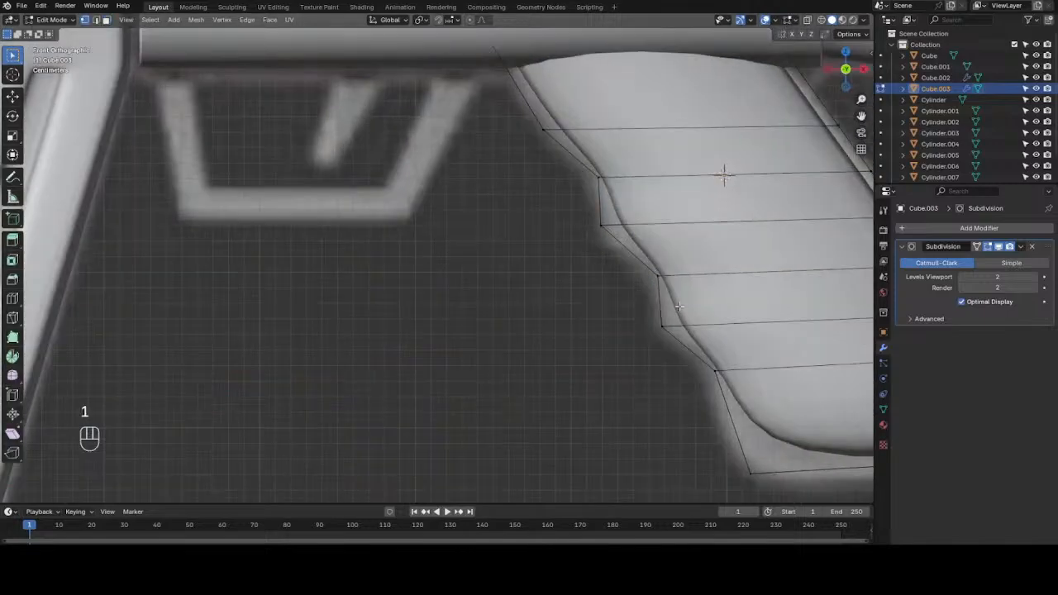
scroll(679, 306, down, 3)
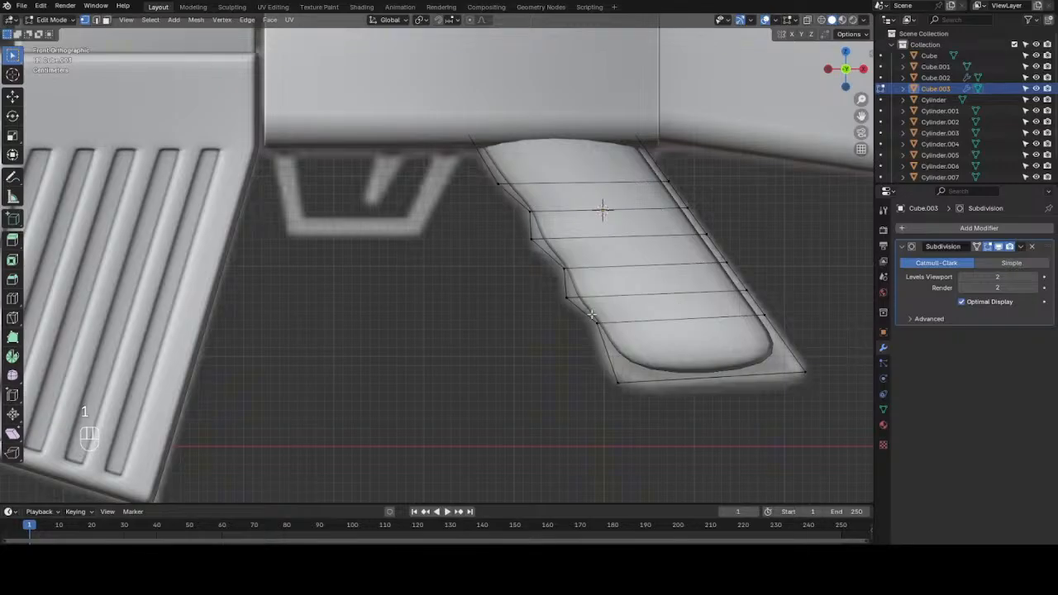
click(631, 340)
key(shift+z)
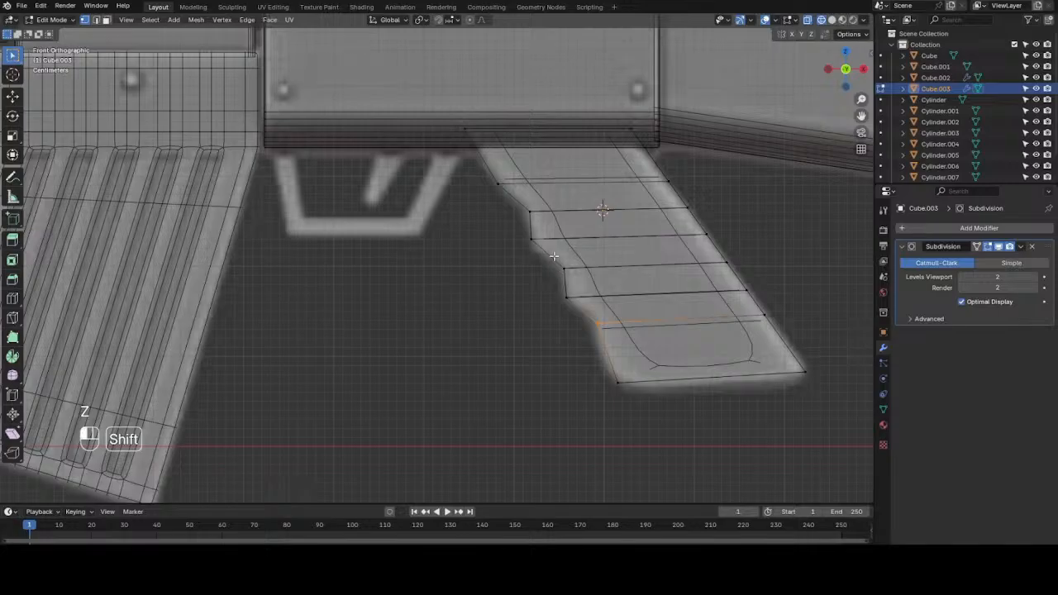
shift+drag(553, 257, 590, 279)
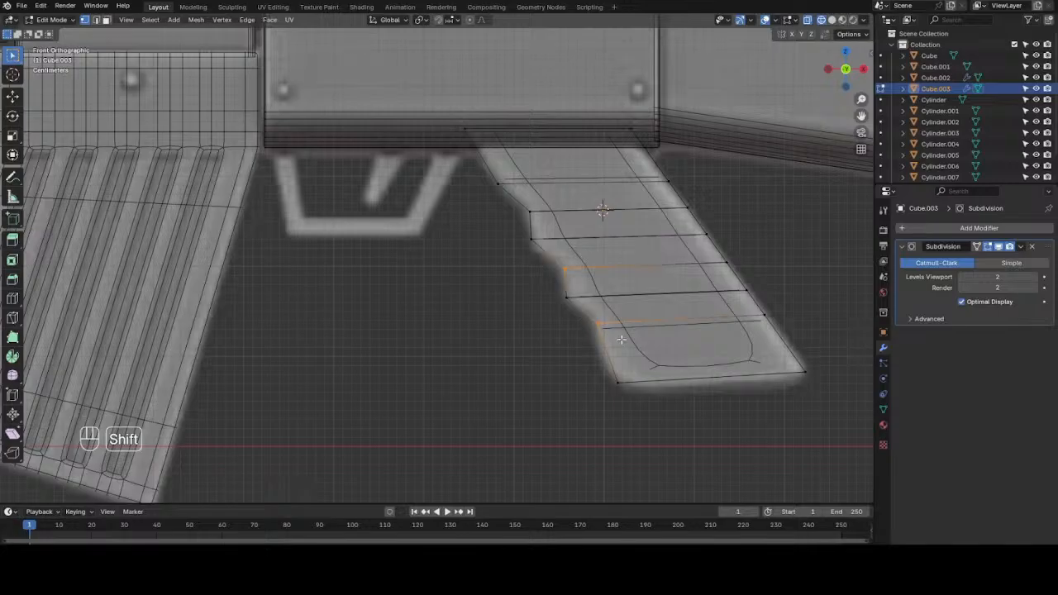
shift+drag(507, 193, 565, 217)
key(g)
key(x)
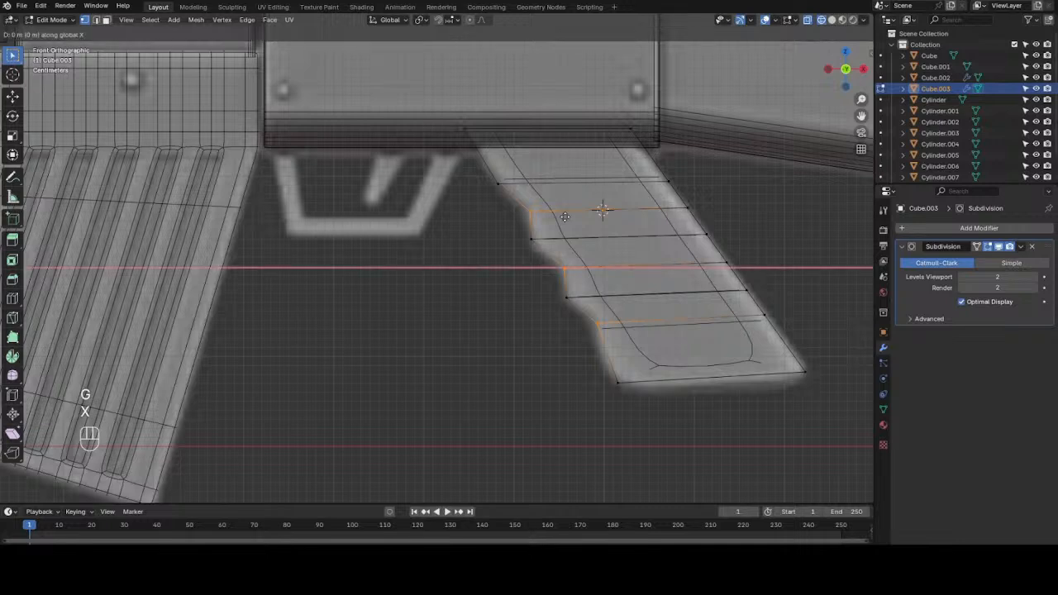
click(582, 220)
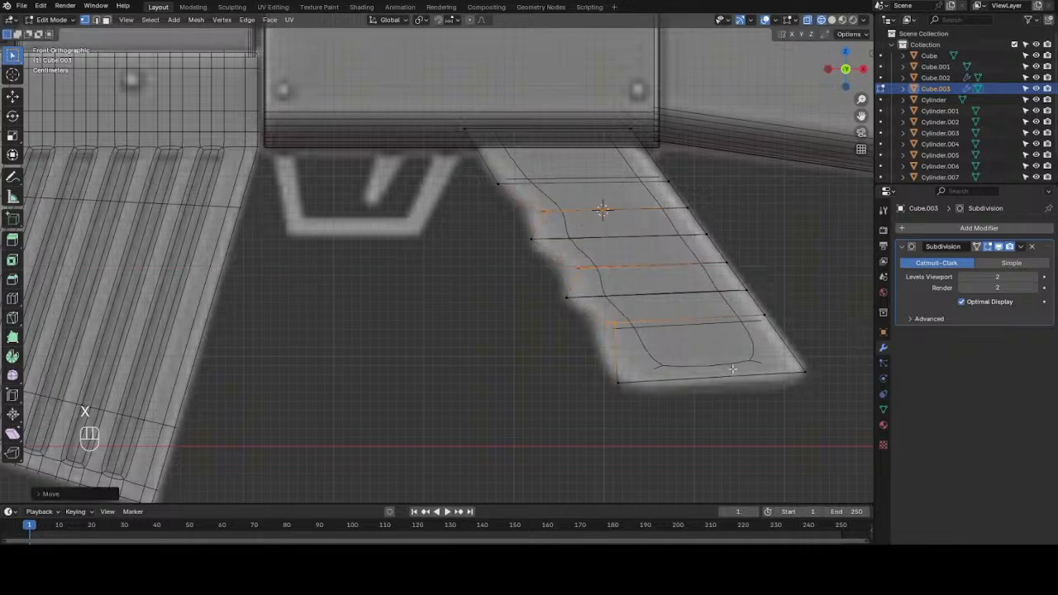
- Scale the grip's bottom vertices wider along X, past the reference outline, and return to solid shading
drag(595, 349, 855, 400)
key(s)
key(x)
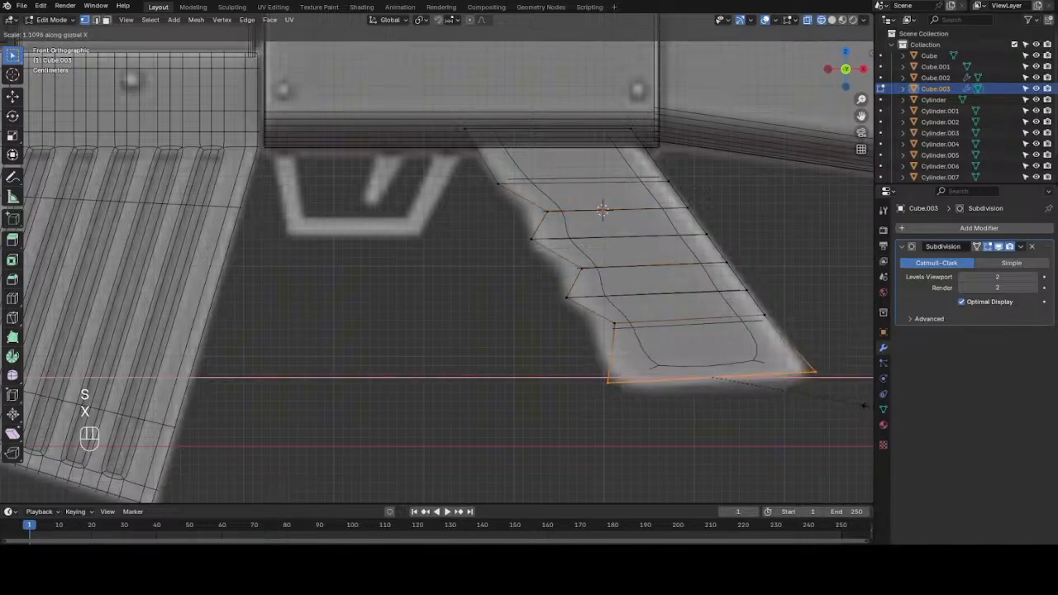
click(868, 407)
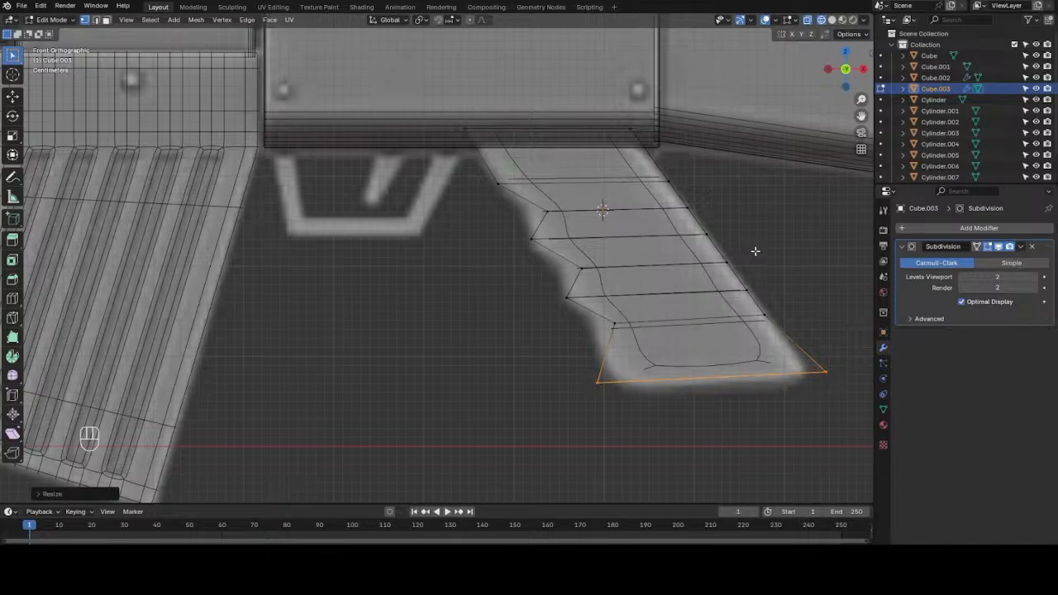
key(z)
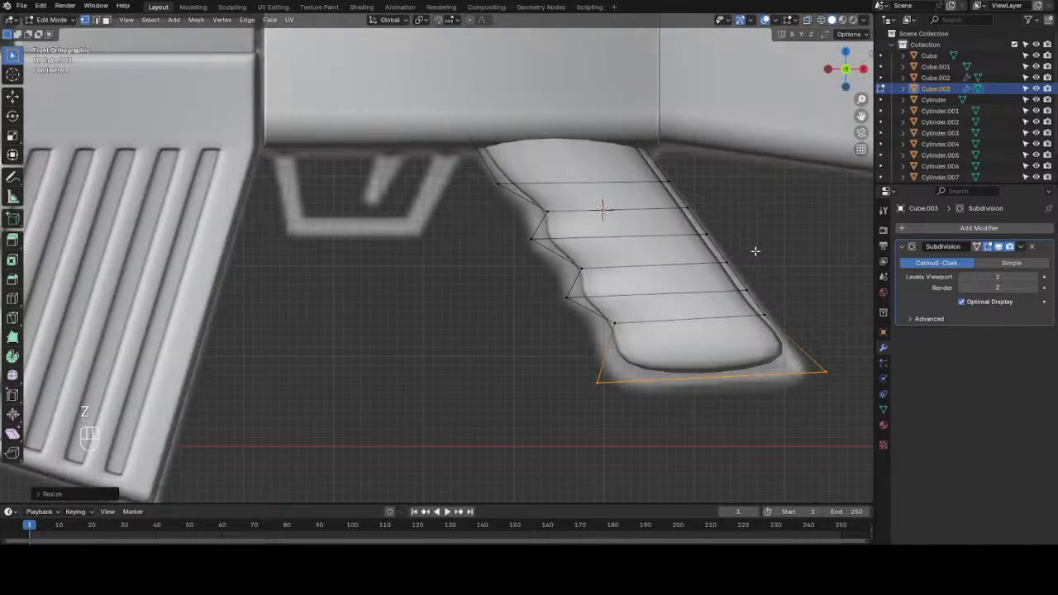
click(755, 251)
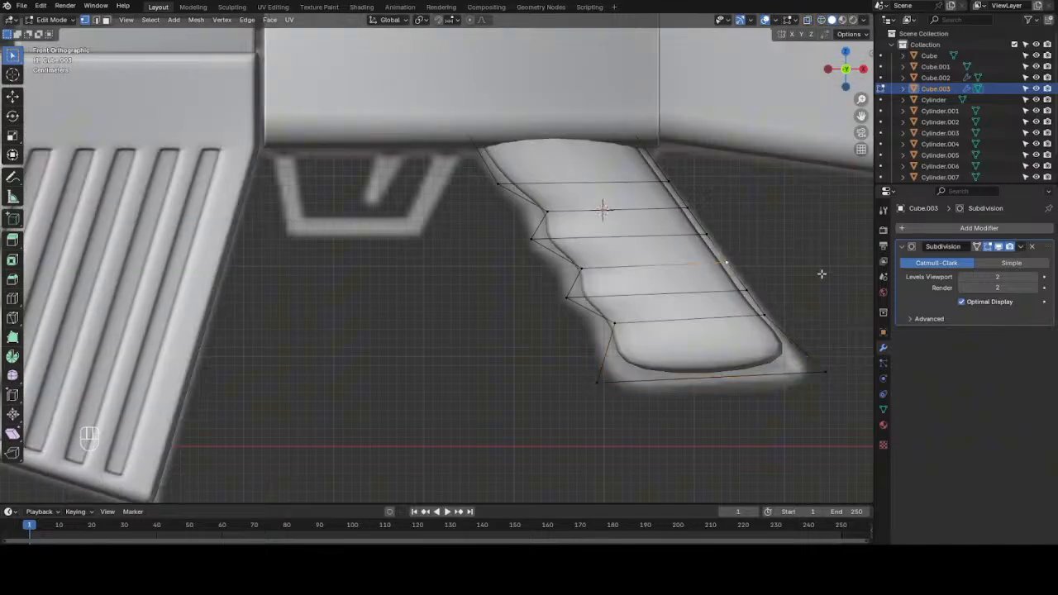
- Add a centred loop cut in the grip's bottom section and another in its top section to tighten the subdivided ends
drag(845, 87, 823, 107)
key(KP_1)
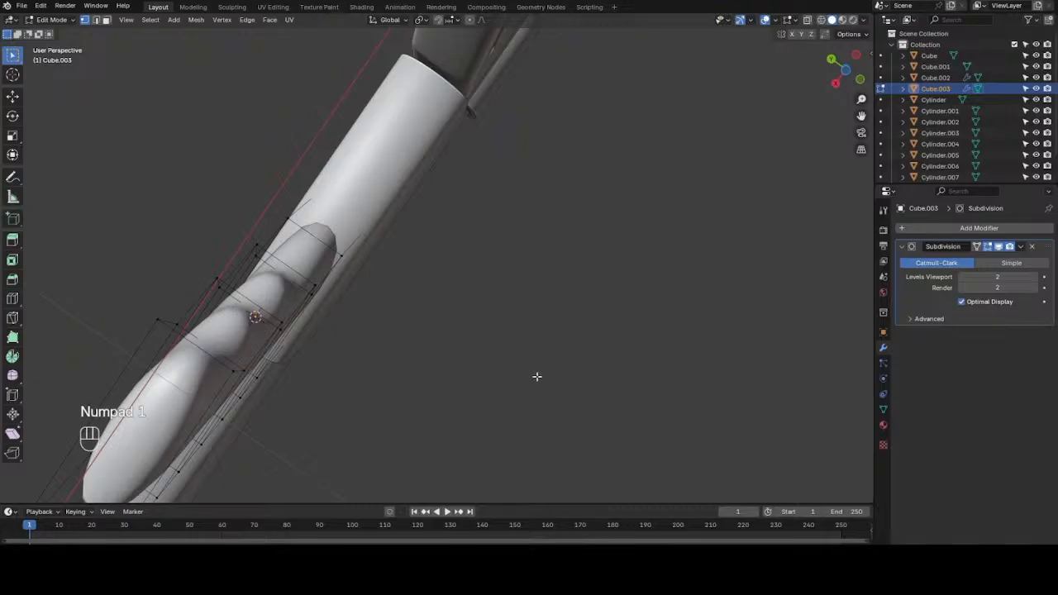
key(KP_1)
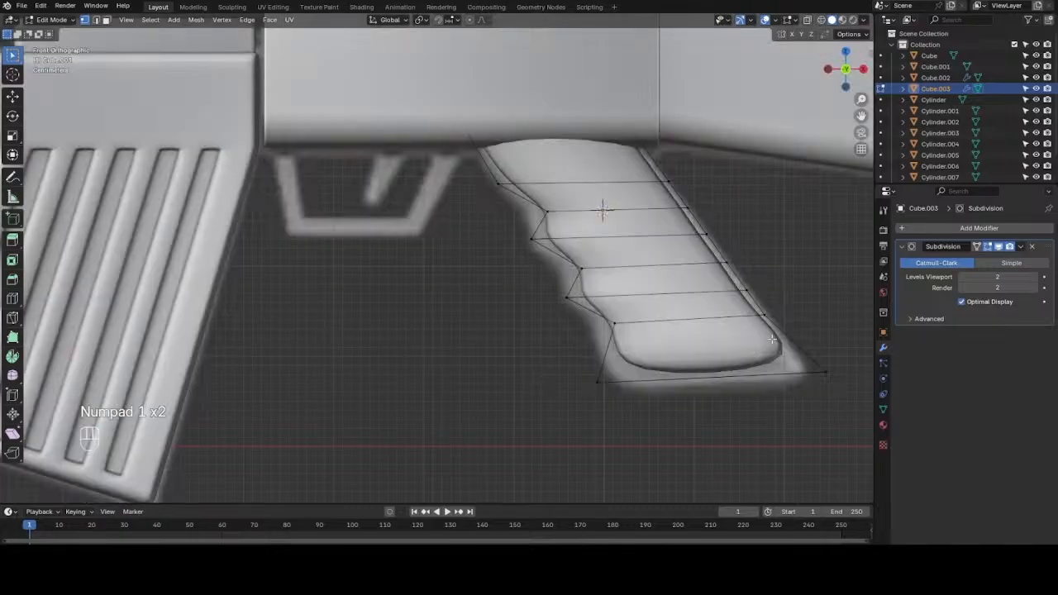
key(ctrl+r)
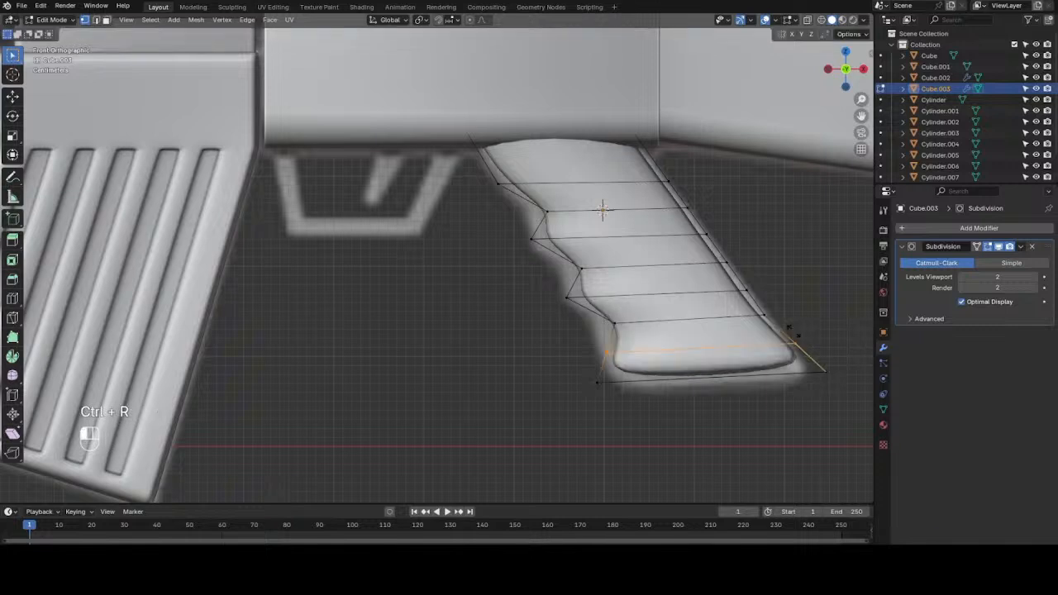
click(790, 329)
click(791, 329)
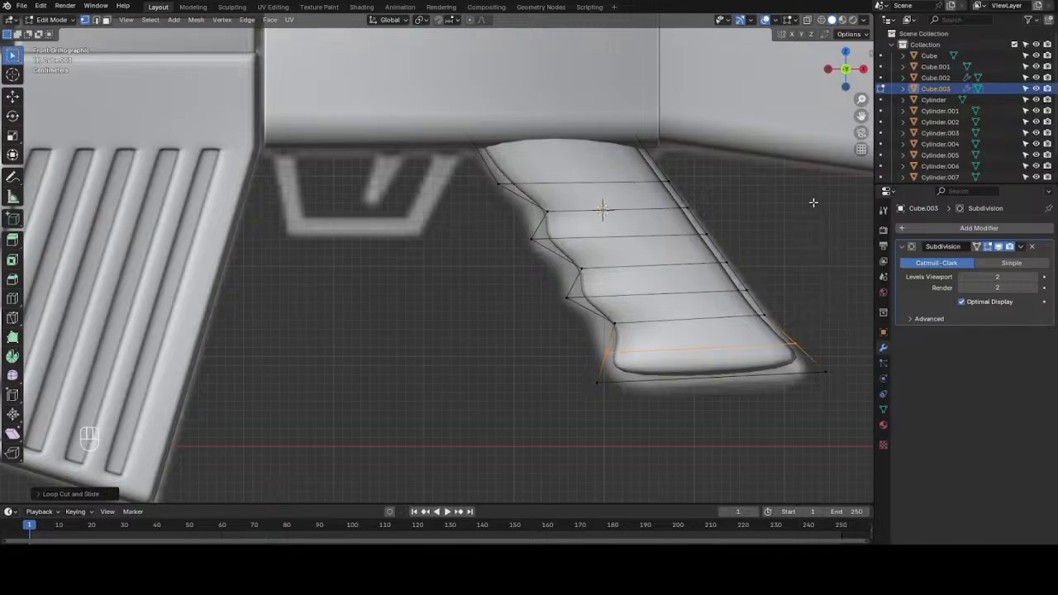
key(ctrl+r)
click(658, 155)
click(659, 157)
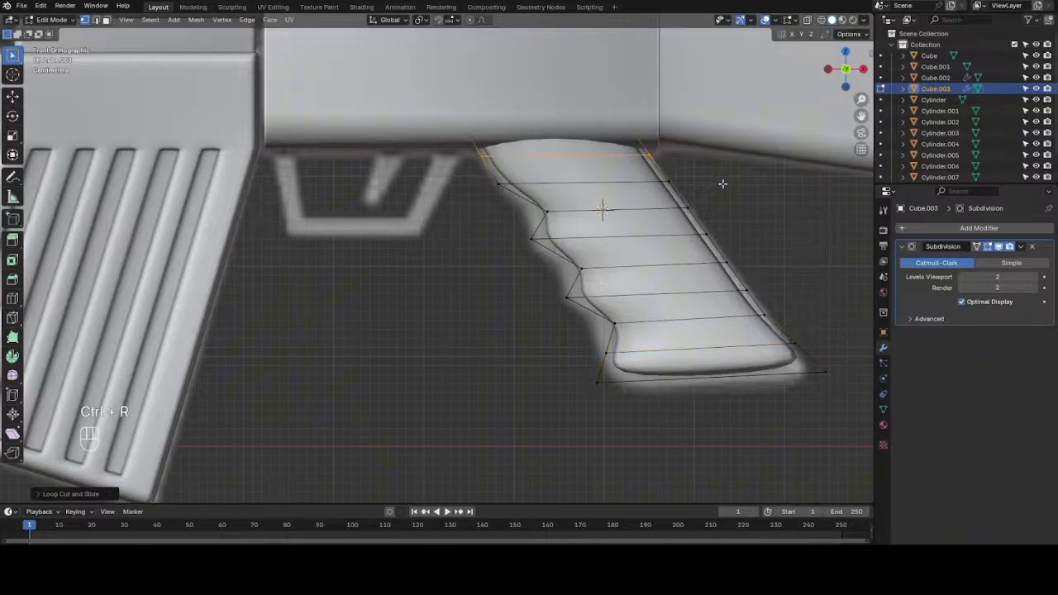
- Set the grip's Subdivision modifier to level 3 for both viewport and render
scroll(751, 201, down, 1)
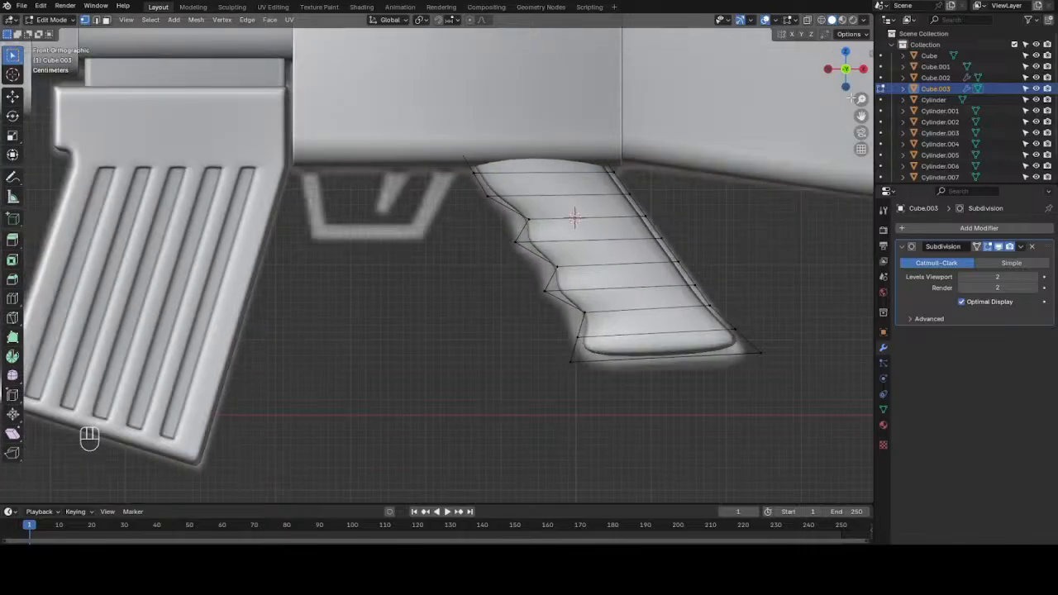
mouse_move(847, 80)
mouse_down()
mouse_move(1022, 54)
mouse_move(1043, 40)
mouse_move(1050, 7)
mouse_move(1056, 47)
mouse_move(850, 78)
mouse_up()
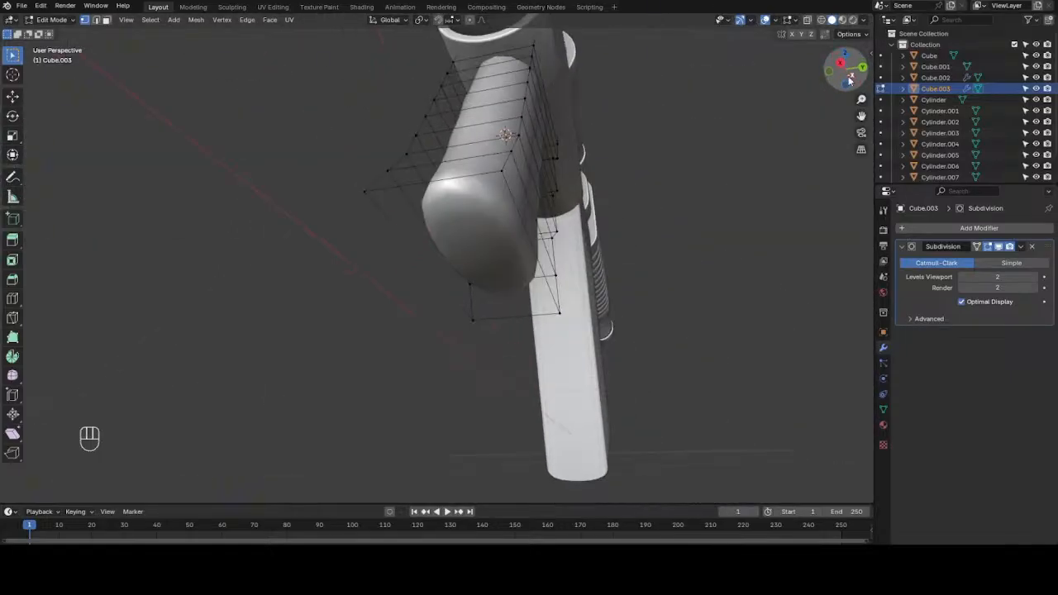
click(1037, 277)
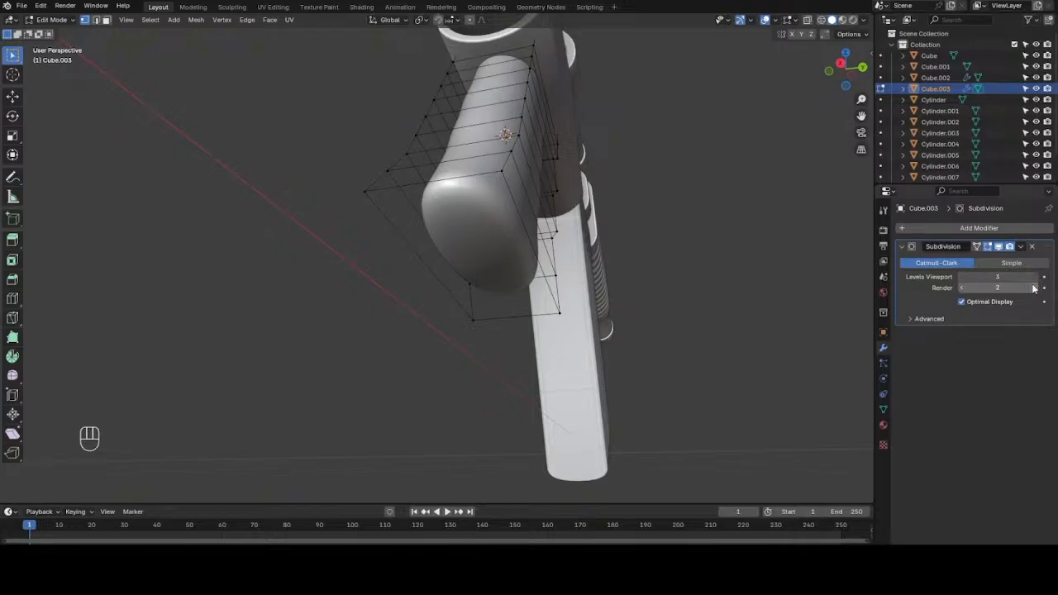
click(1037, 288)
drag(835, 86, 849, 103)
scroll(664, 202, down, 2)
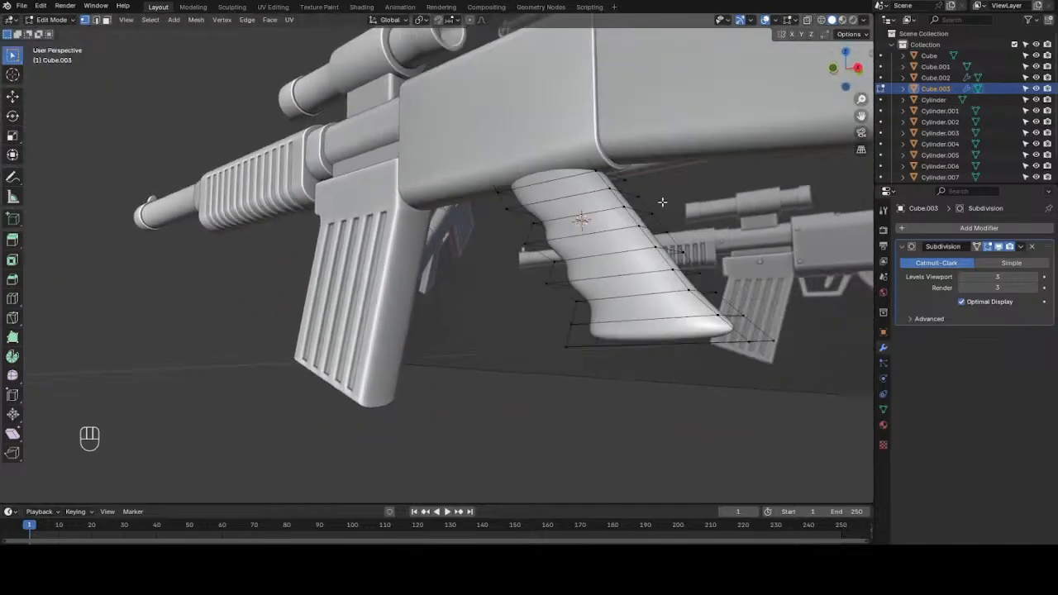
- Check the grip against the reference in front view, return to Object Mode and select only the grip
key(KP_1)
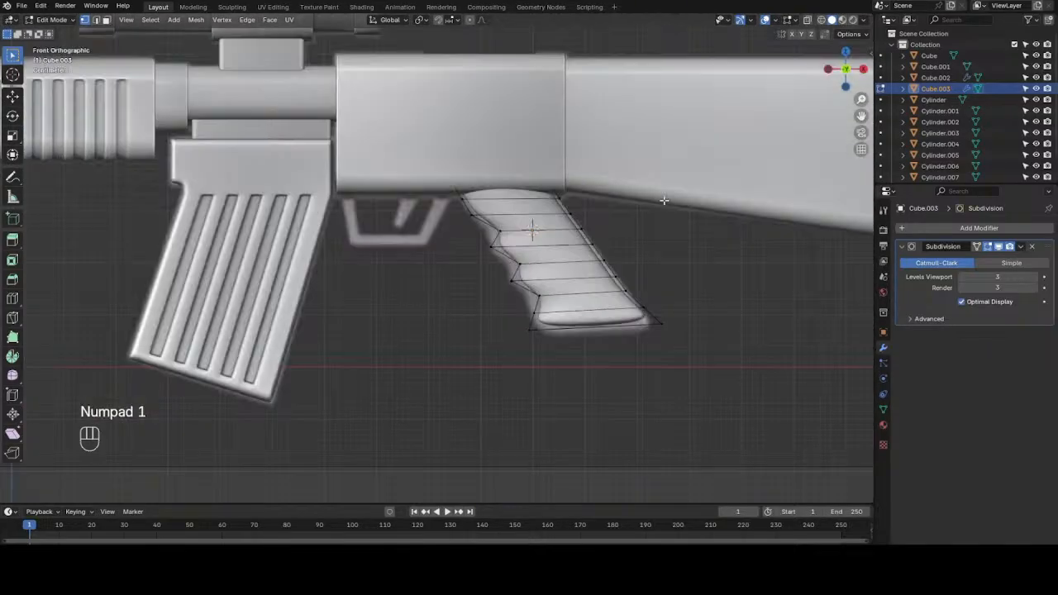
scroll(669, 281, up, 4)
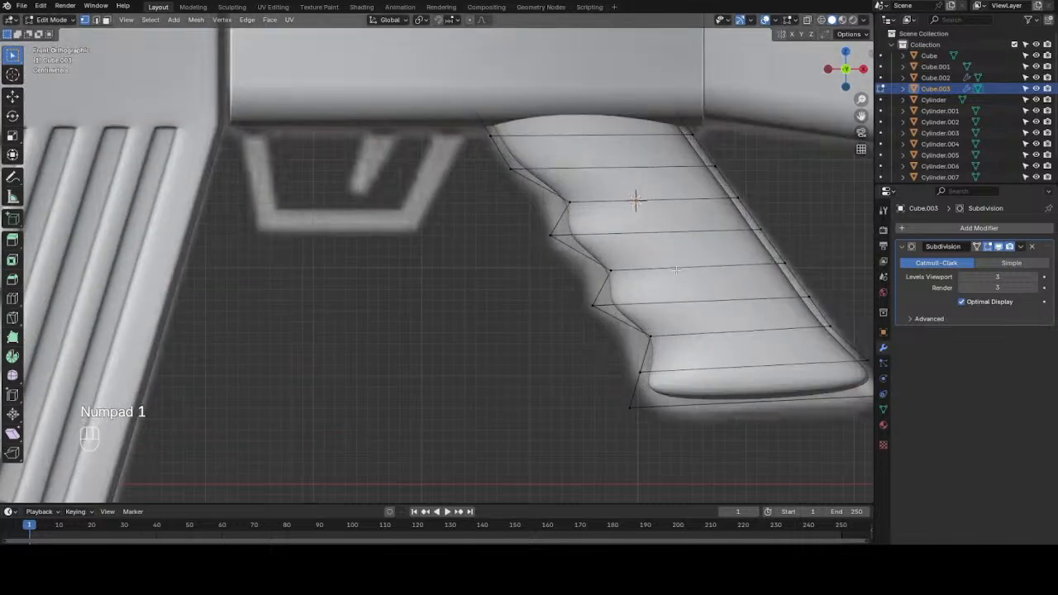
key(Tab)
scroll(674, 273, down, 2)
click(500, 340)
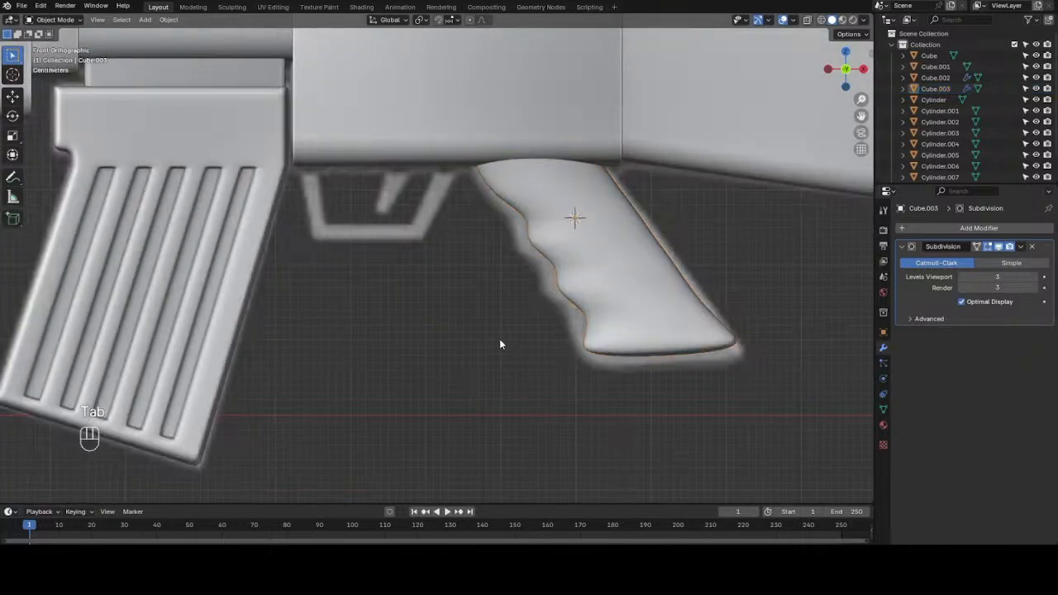
scroll(500, 339, down, 4)
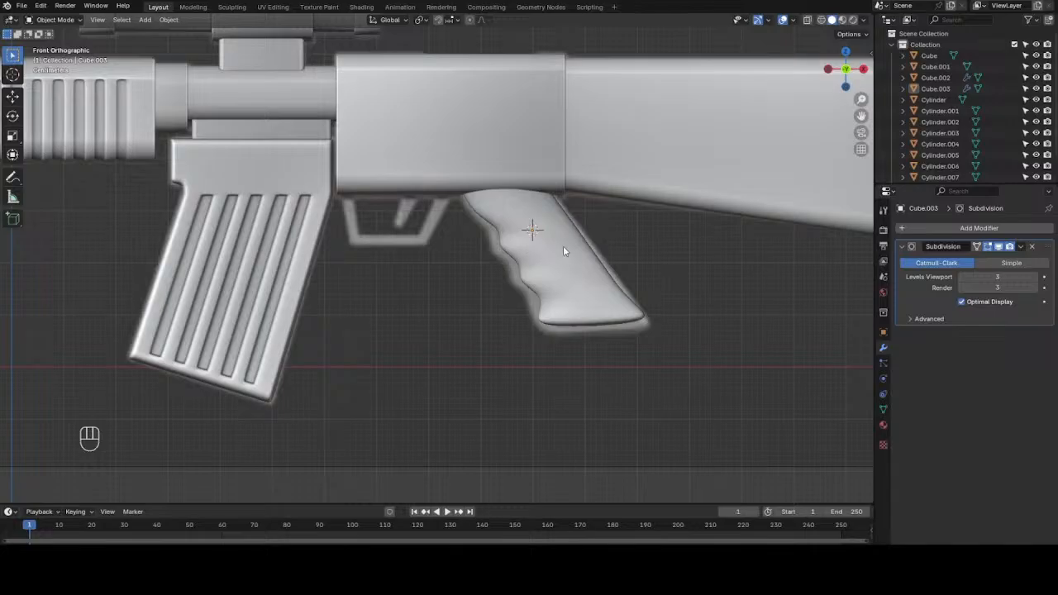
key(a)
click(568, 249)
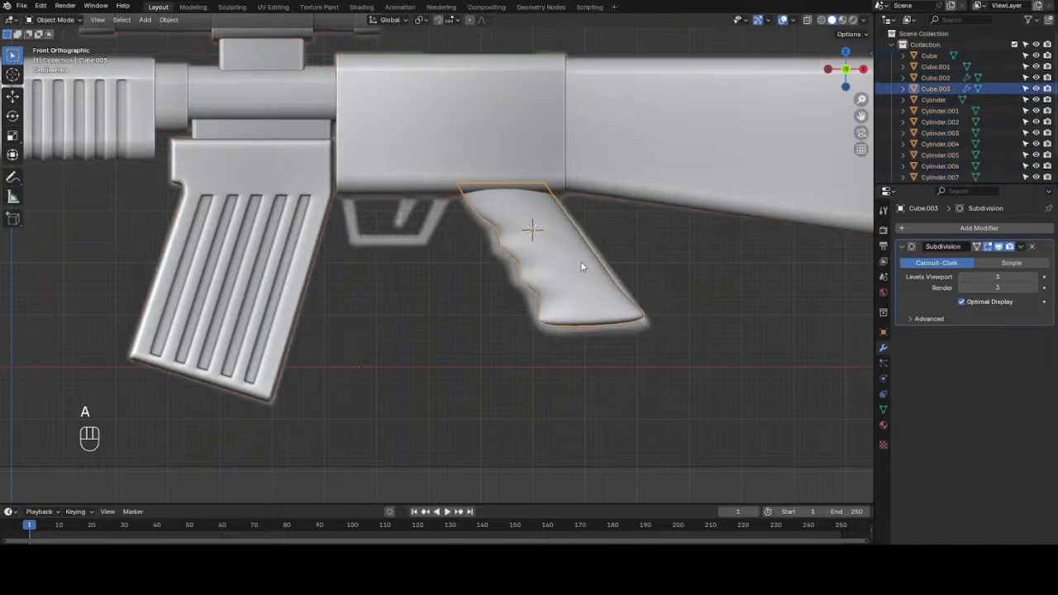
- Scale the whole grip mesh up slightly and shift it about 0.01 m toward negative X to fill the reference outline
key(Tab)
key(a)
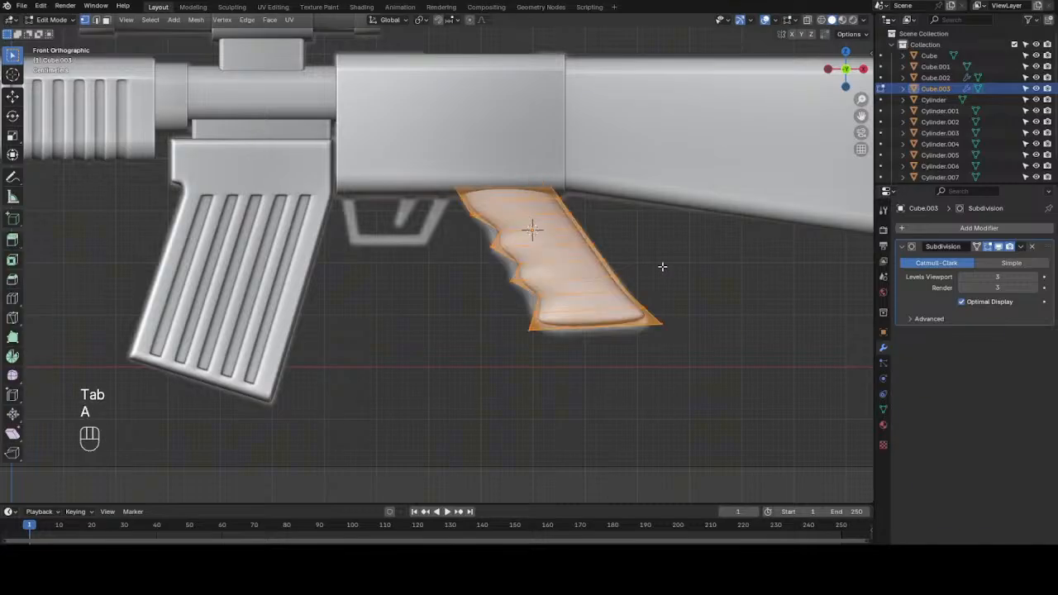
key(s)
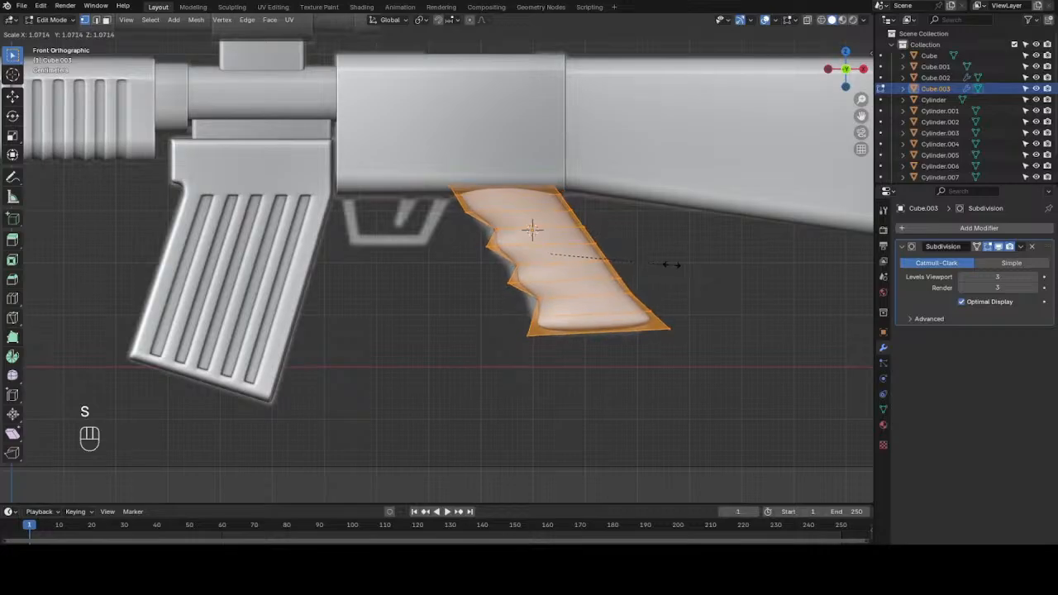
click(678, 269)
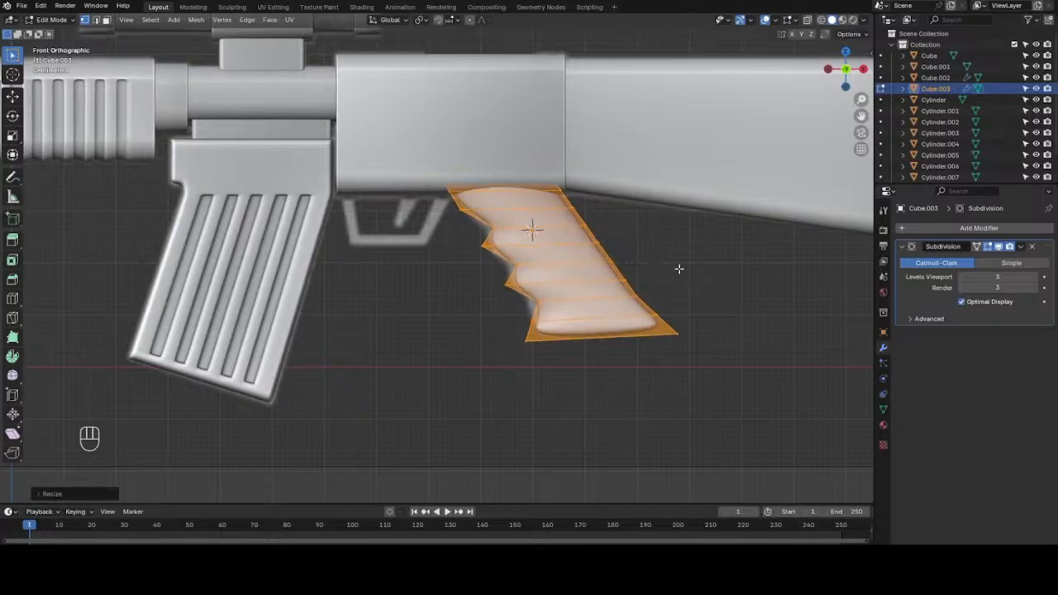
key(g)
key(x)
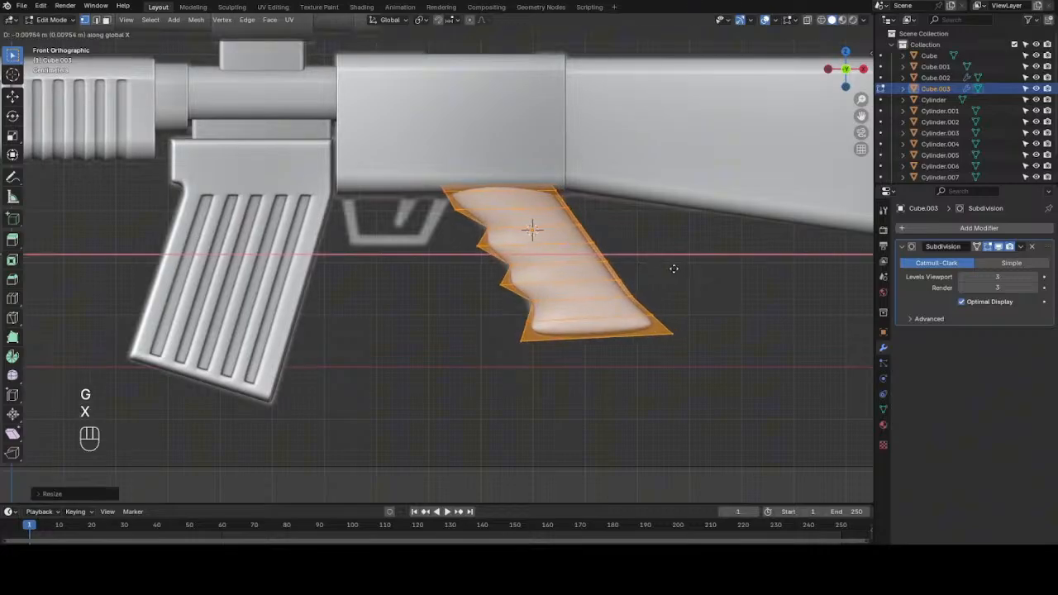
click(674, 269)
click(676, 275)
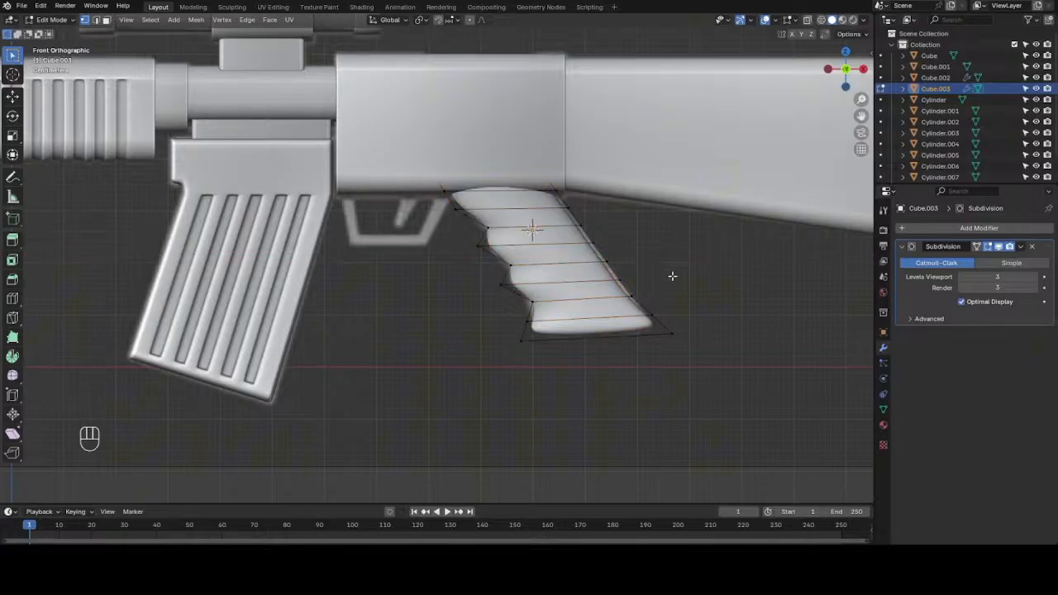
- Raise the whole grip mesh slightly along Z to fit the reference, return to Object Mode and deselect the grip
key(a)
key(g)
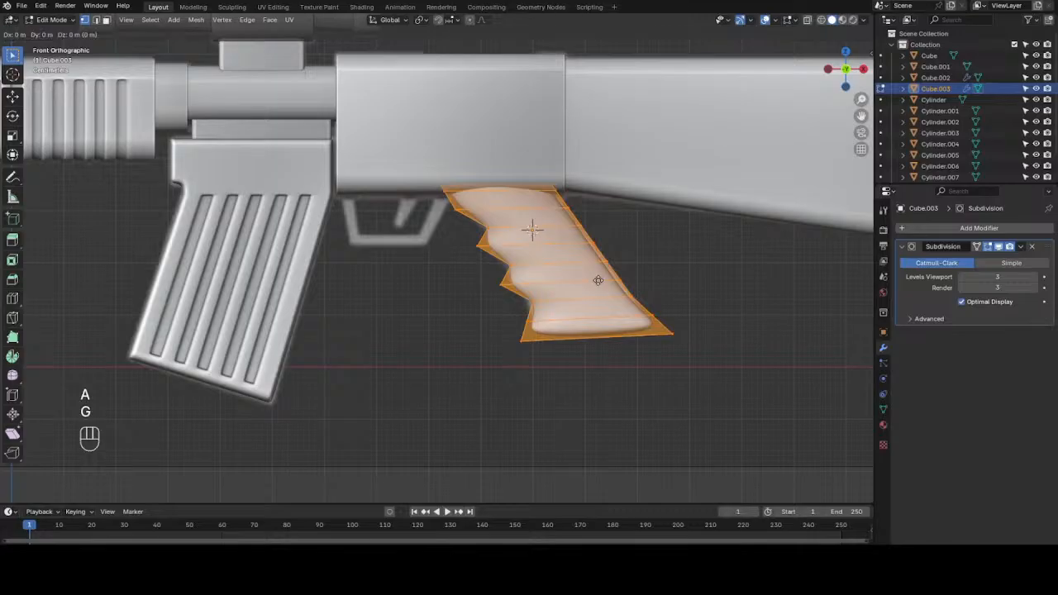
key(z)
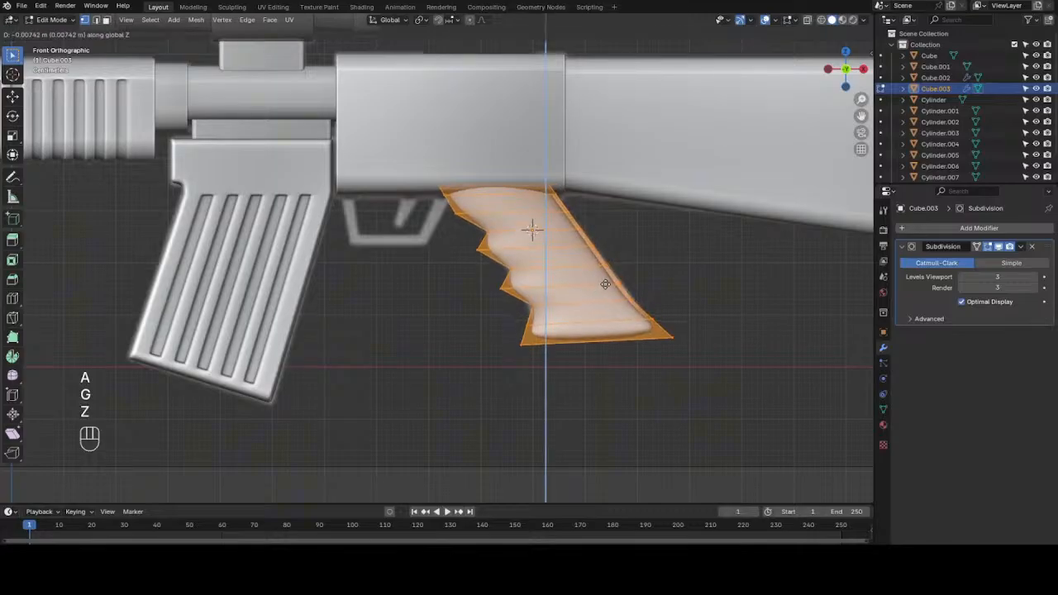
click(607, 278)
click(657, 268)
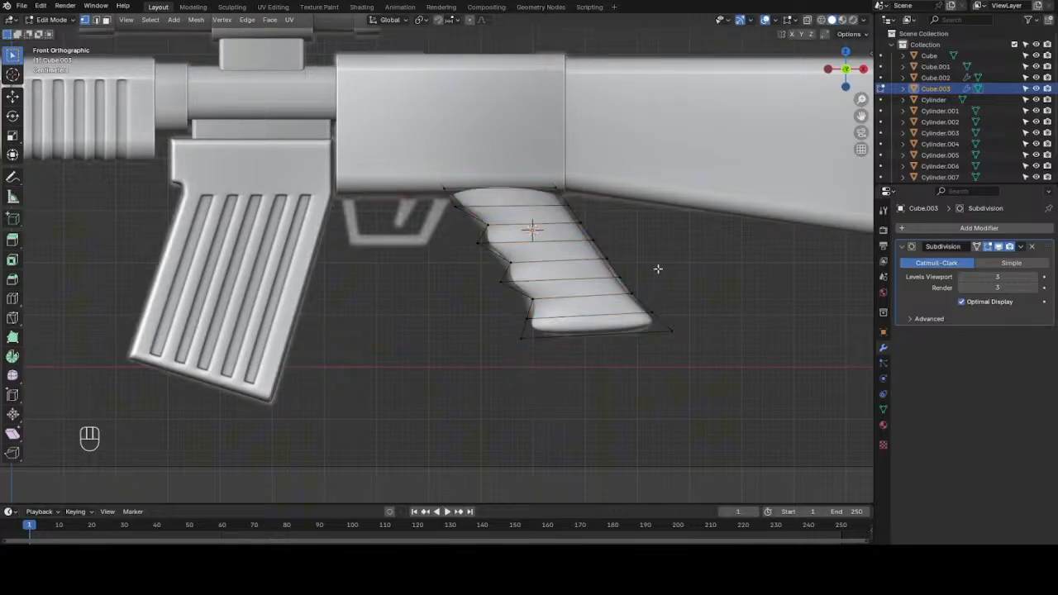
key(Tab)
click(659, 276)
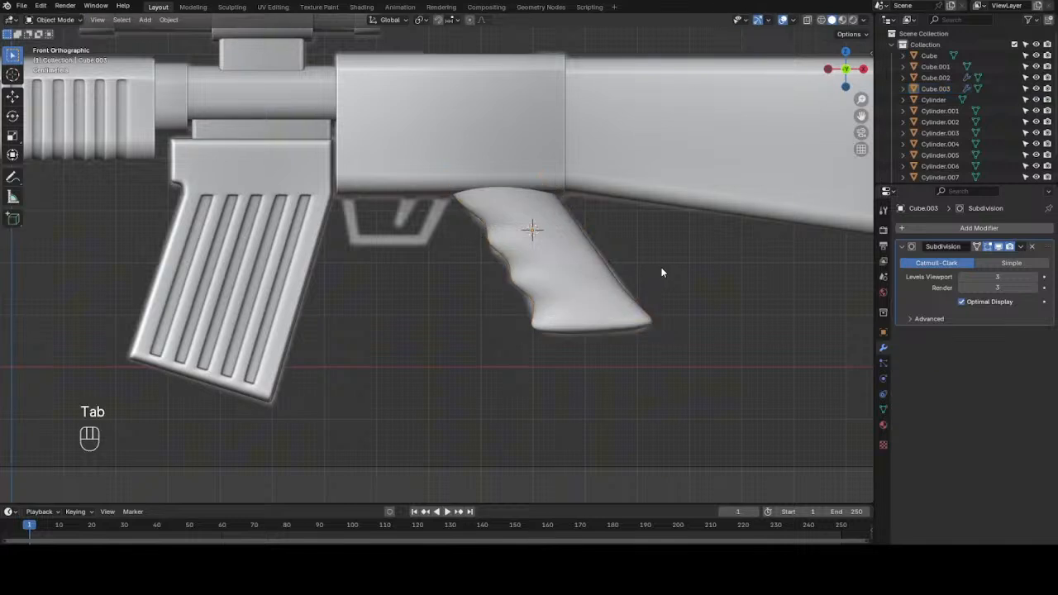
- In front view, place the 3D cursor inside the reference's trigger guard, just in front of the trigger
drag(833, 73, 883, 72)
key(KP_1)
scroll(601, 309, down, 5)
scroll(460, 303, up, 6)
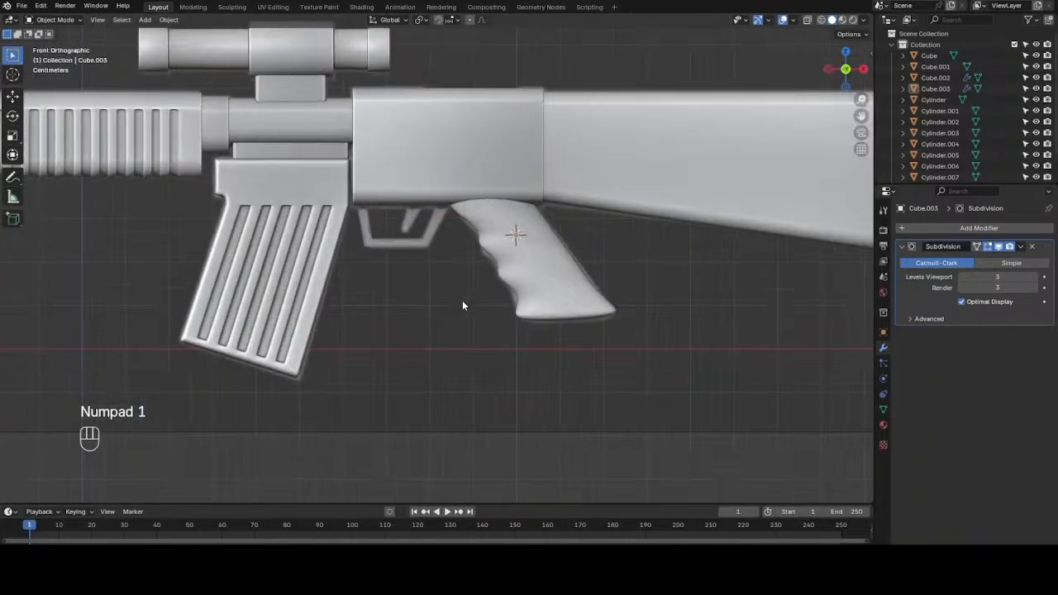
scroll(438, 226, up, 1)
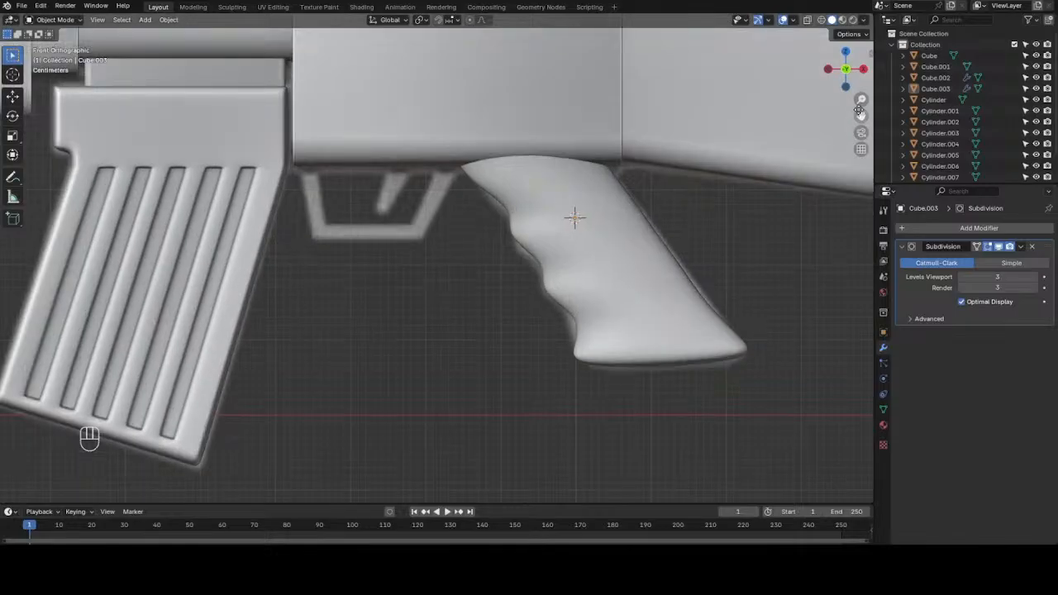
drag(860, 115, 942, 123)
scroll(423, 277, up, 2)
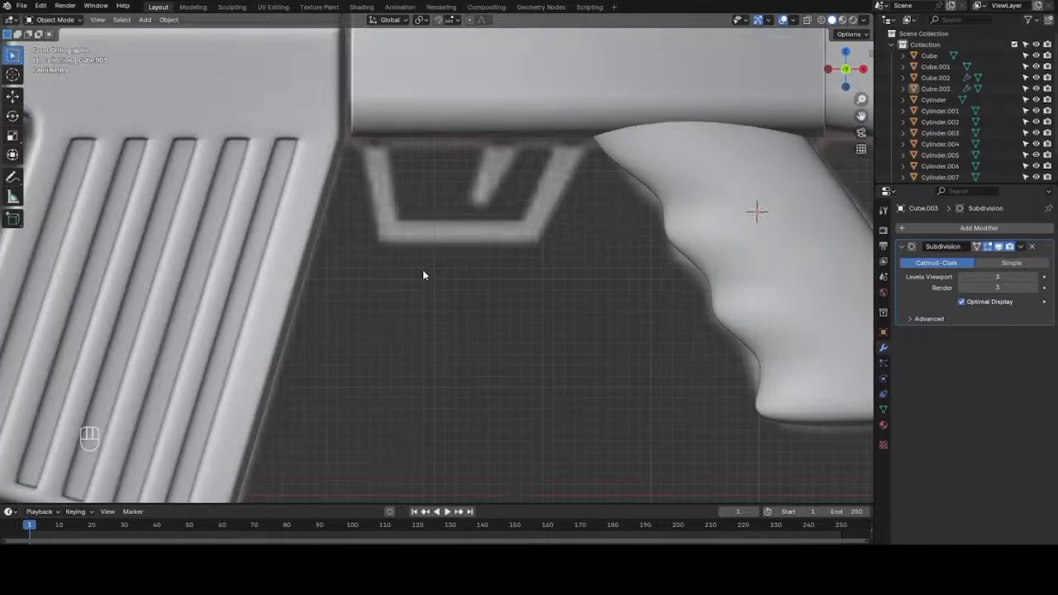
key(shift)
shift+right_click(464, 179)
scroll(504, 205, up, 3)
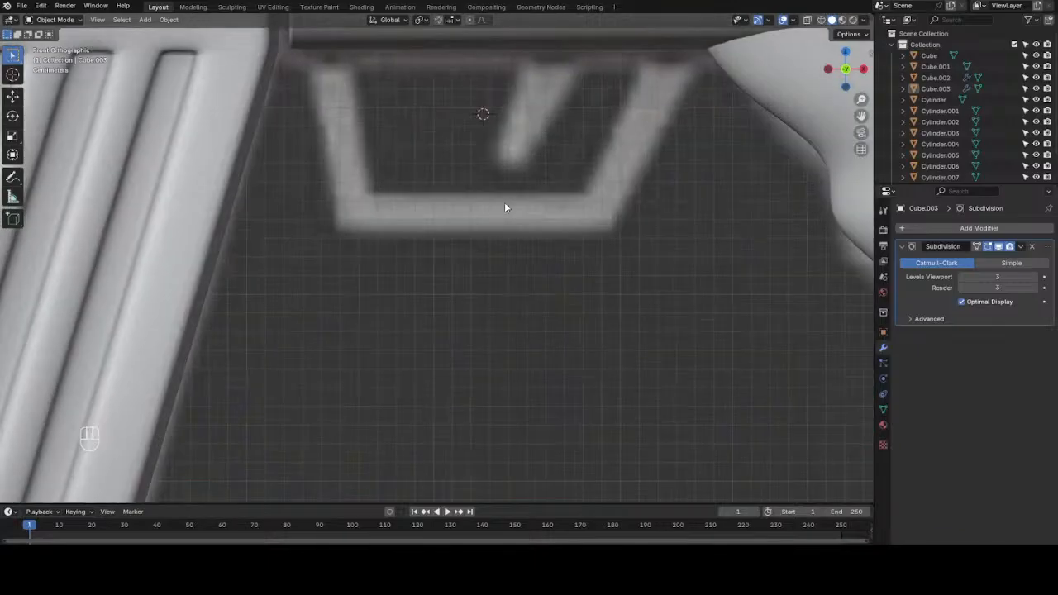
scroll(505, 208, down, 3)
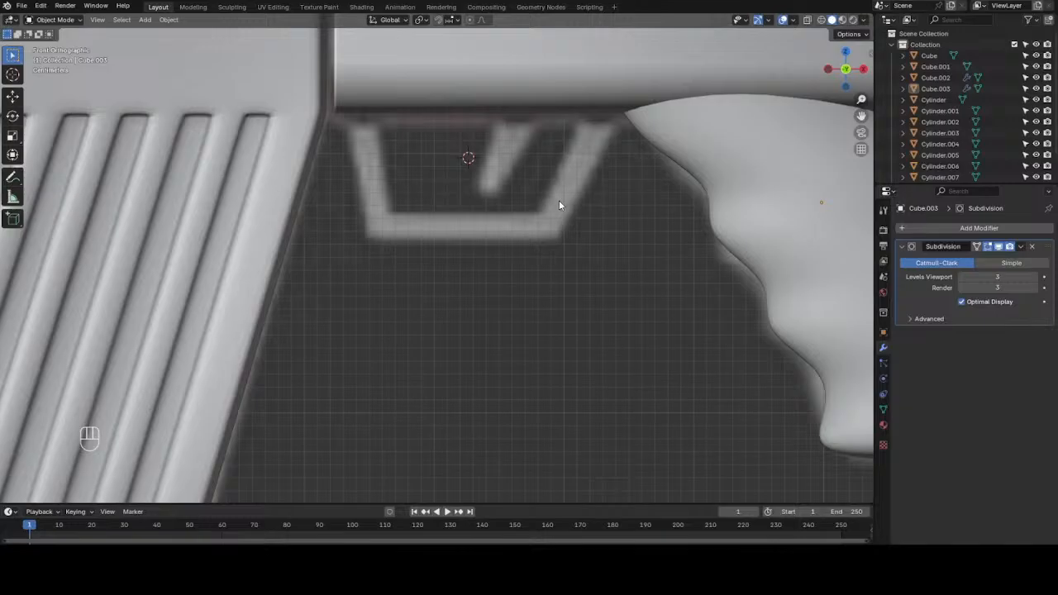
- Add a plane at the 3D cursor and rotate it 90° about the X axis so it faces the front view
key(shift)
key(shift+a)
mouse_move(559, 201)
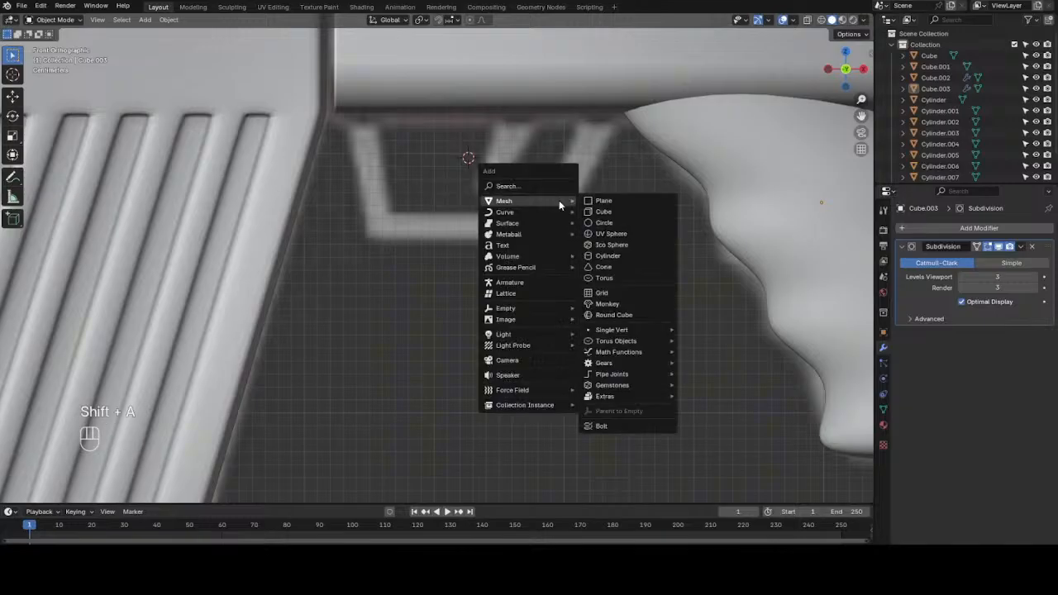
click(606, 202)
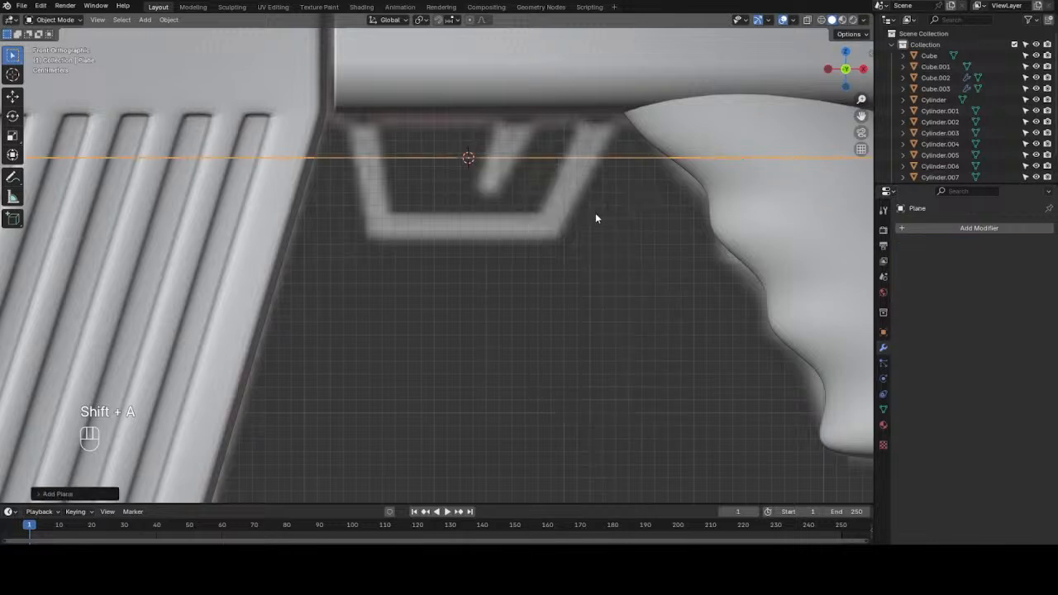
text(rex9)
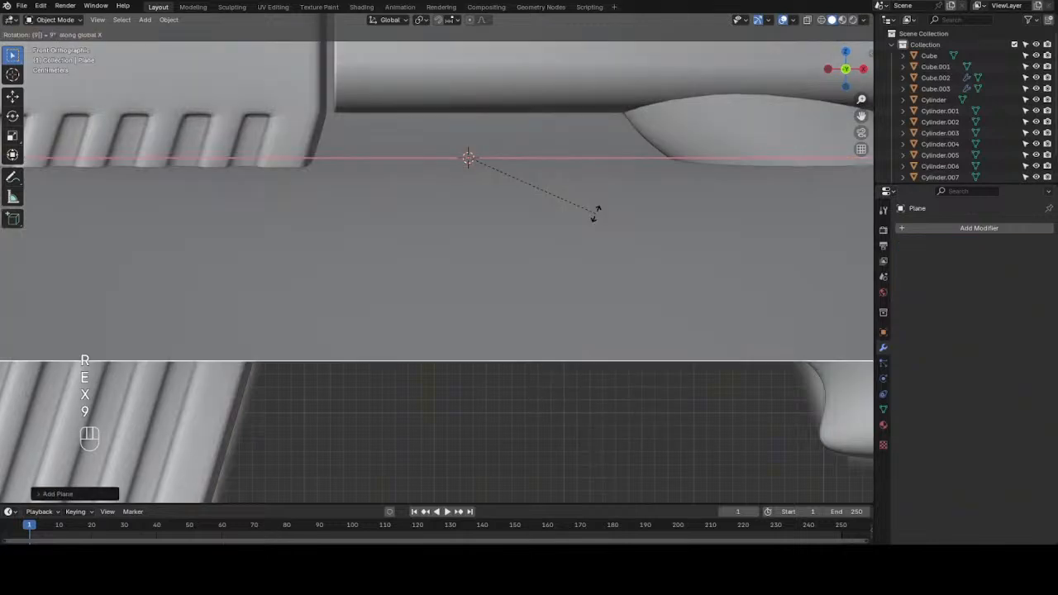
text(0)
key(Return)
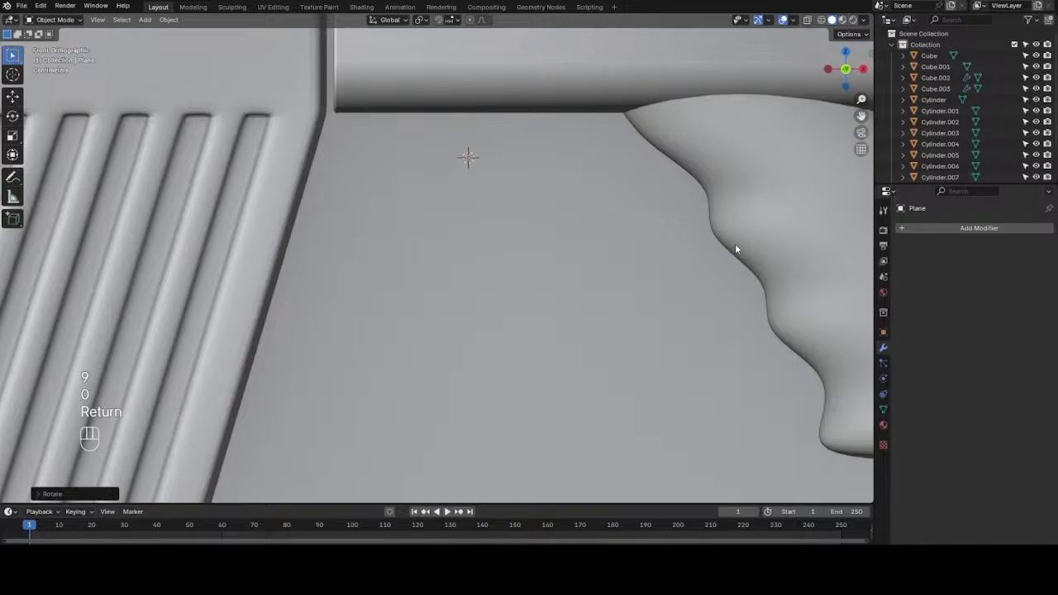
- Shrink the plane to a small square, show it in wireframe in Edit Mode, and move its mesh about 0.026 m along X over the trigger
key(s)
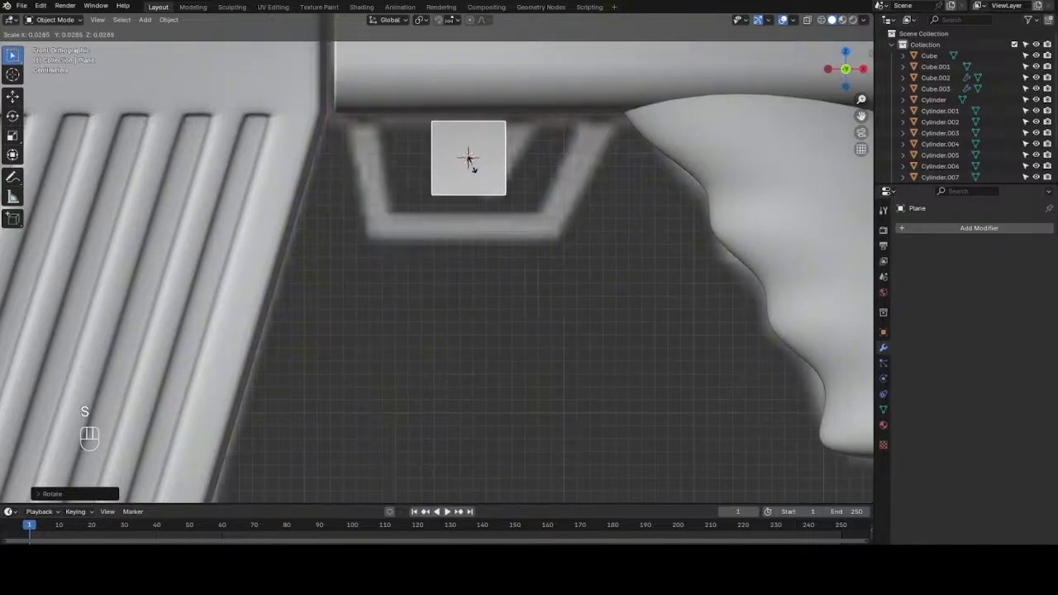
click(469, 159)
key(Tab)
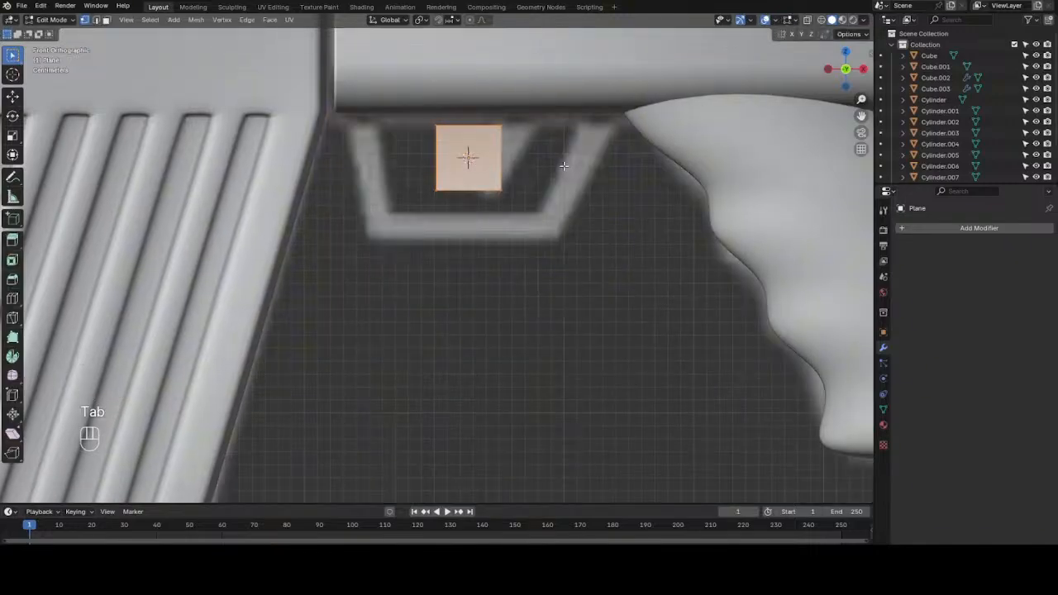
key(z)
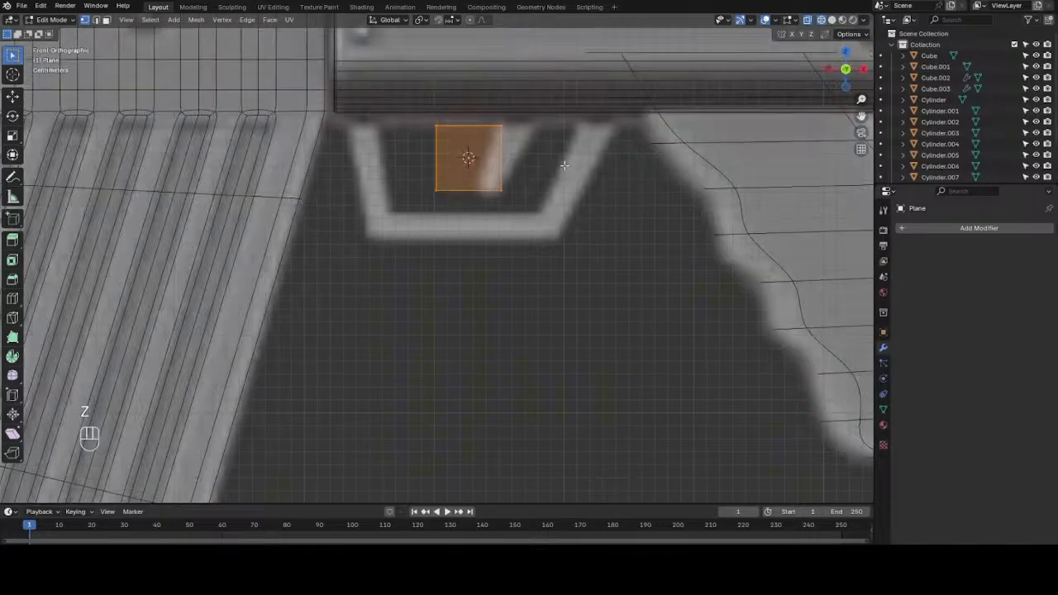
key(g)
key(x)
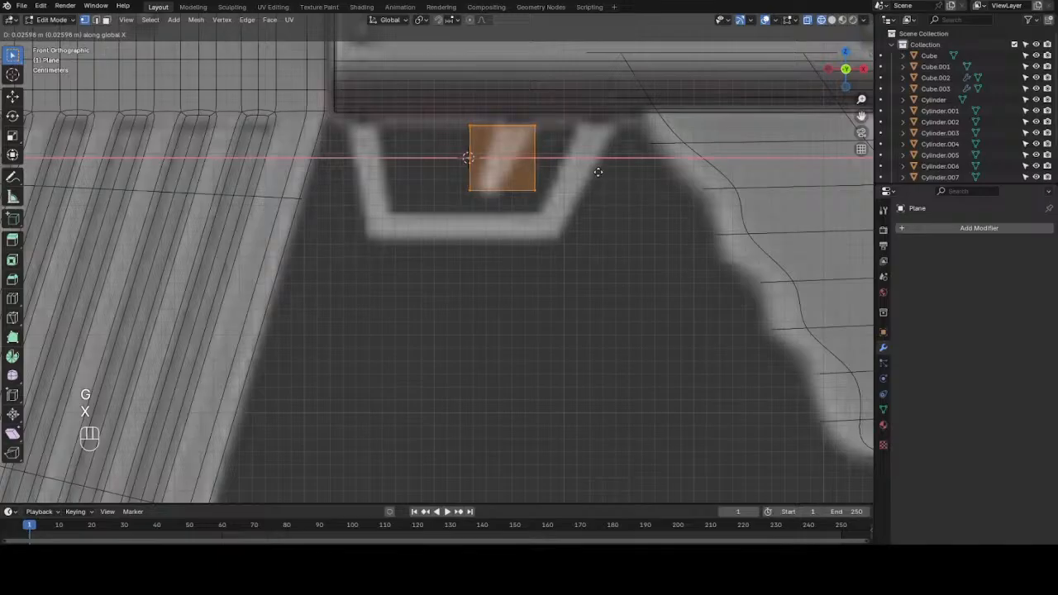
click(599, 172)
- Raise the plane's top edge along Z until it overlaps the underside of the receiver above the trigger
scroll(546, 173, up, 4)
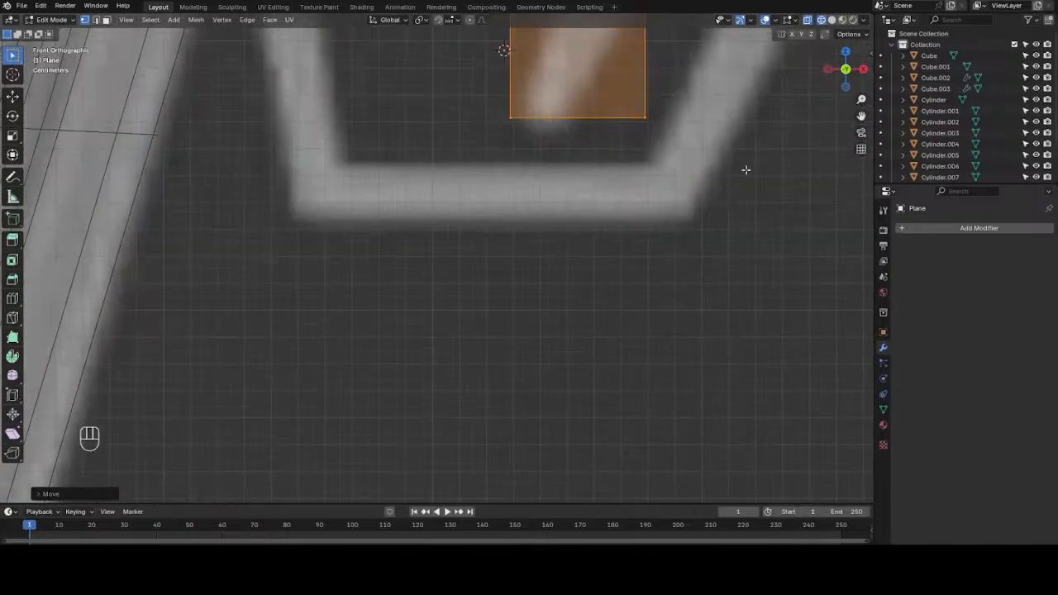
drag(861, 116, 733, 310)
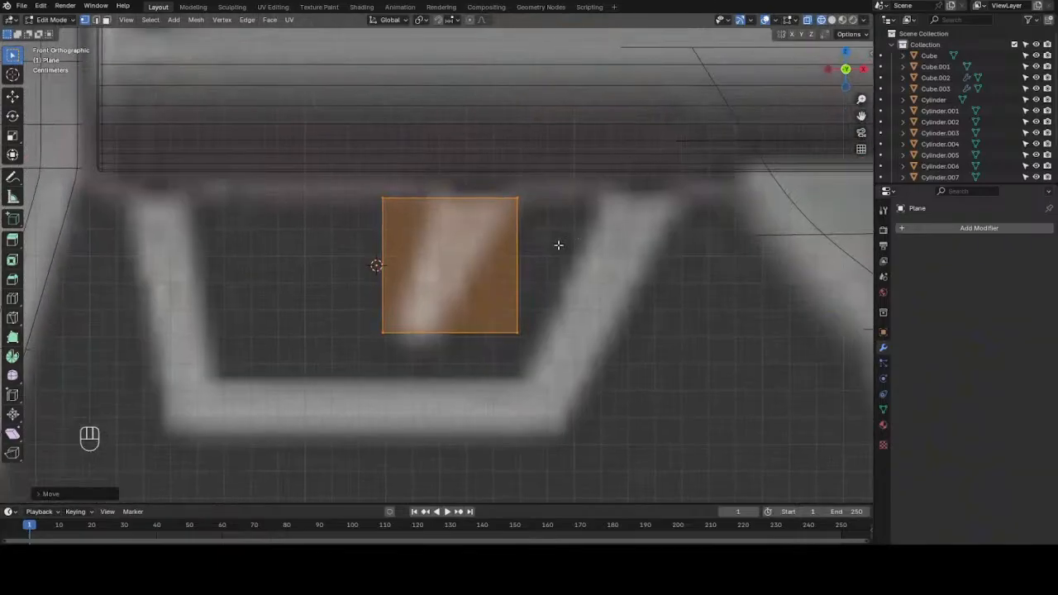
drag(369, 182, 575, 234)
key(g)
key(z)
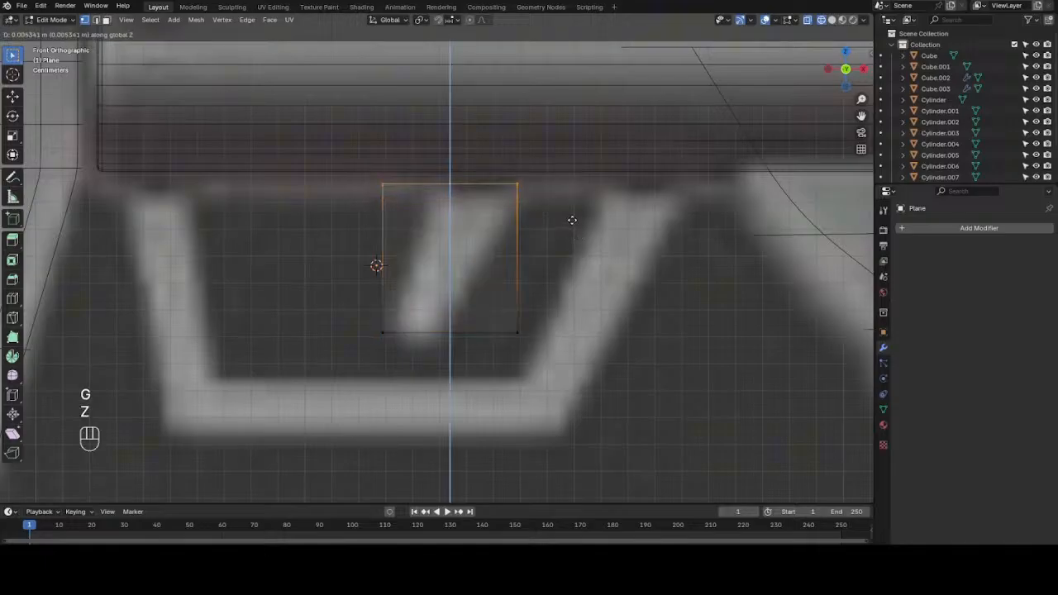
click(583, 202)
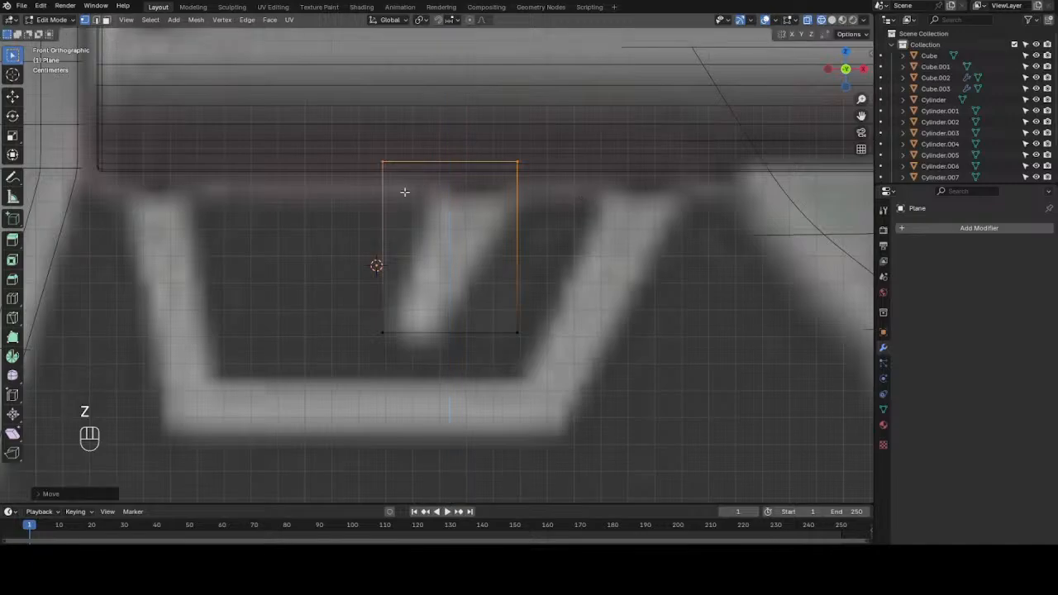
- Move the plane's left edge and then its bottom-right vertex along X to match the width of the trigger's tip
drag(354, 123, 409, 344)
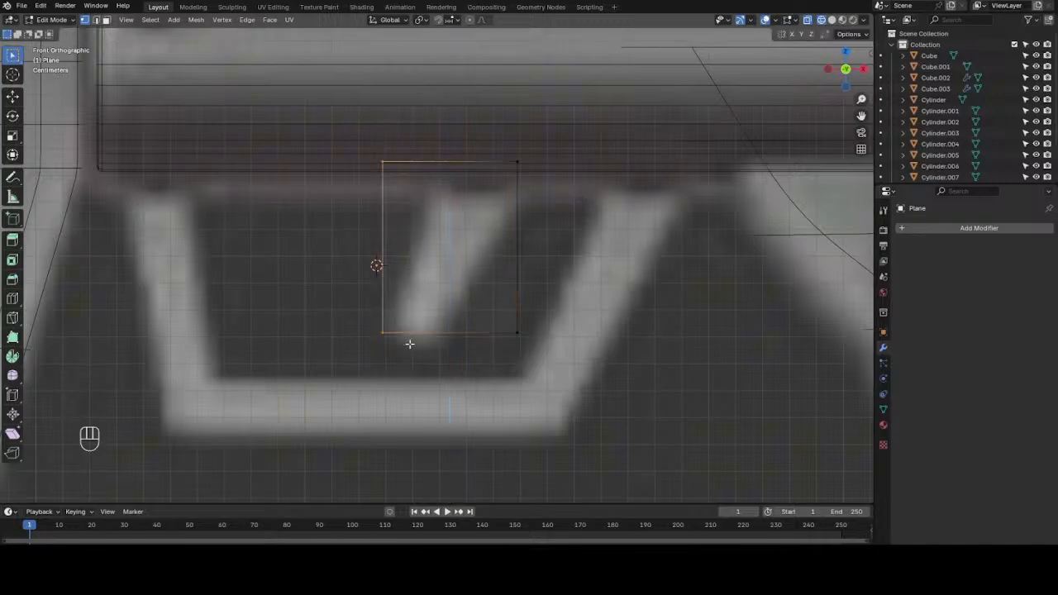
key(g)
key(x)
click(420, 350)
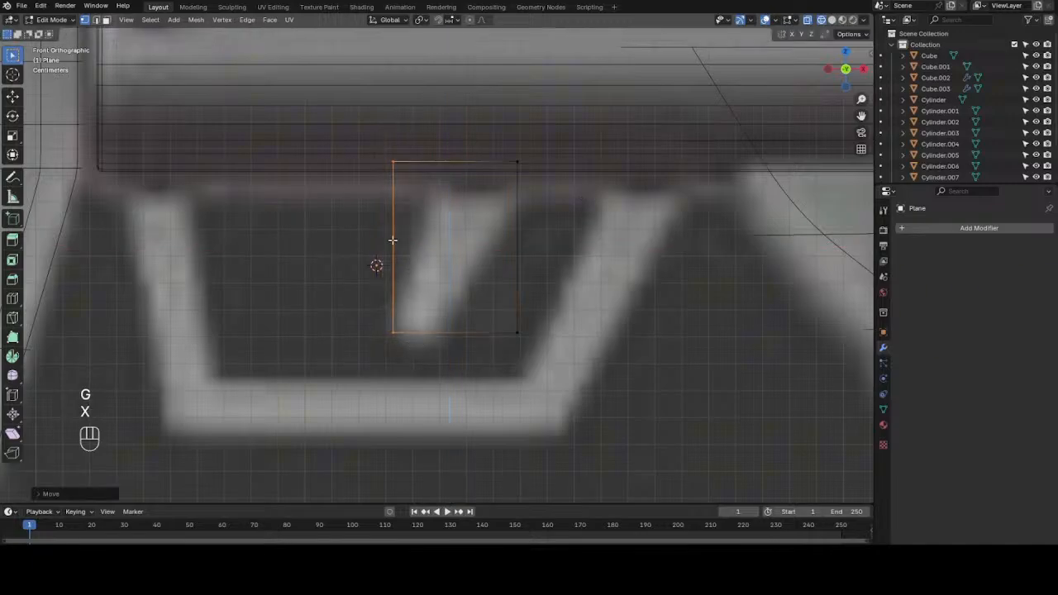
drag(477, 282, 533, 369)
key(g)
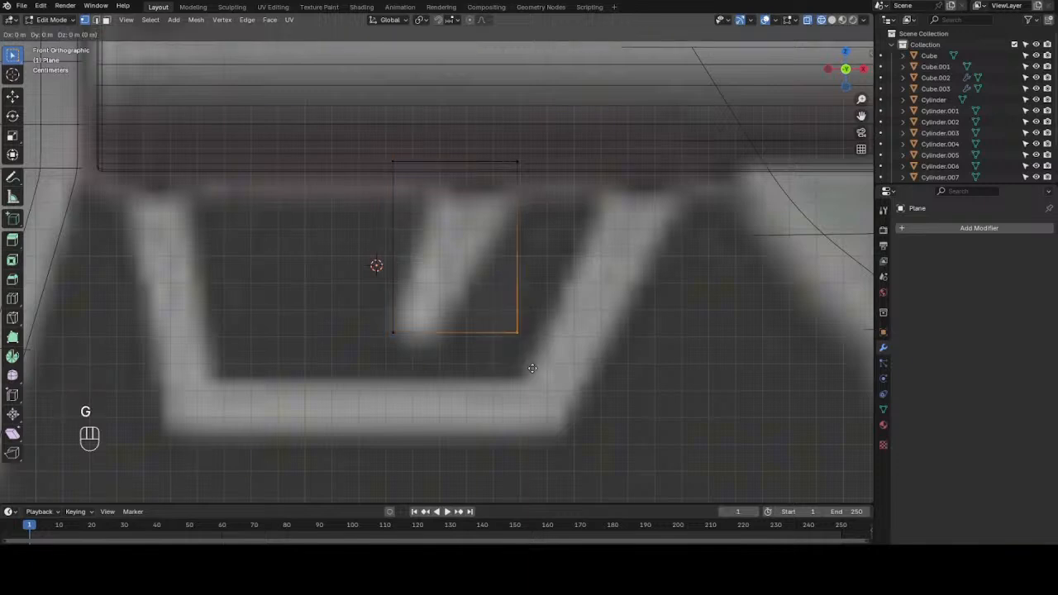
key(x)
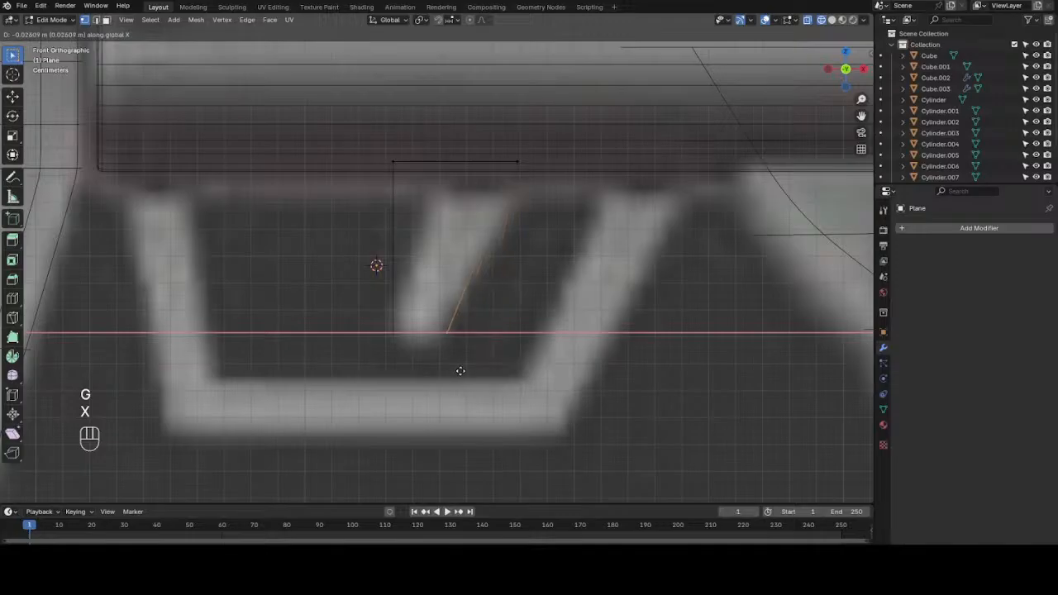
click(458, 371)
- Lower the plane's bottom edge slightly along Z and shift its top edge along positive X to follow the trigger's slant
drag(373, 302, 483, 374)
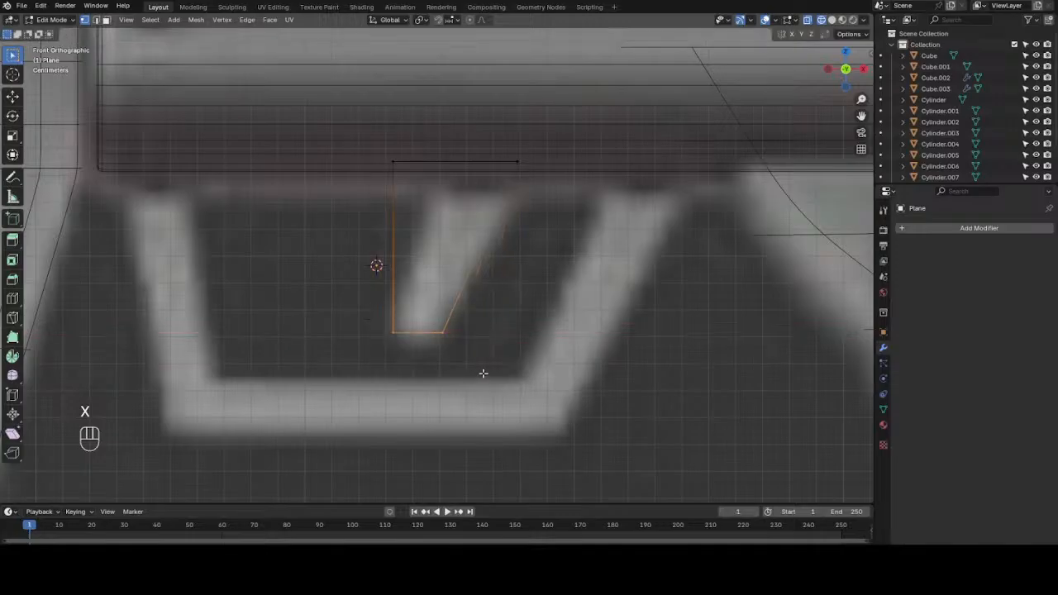
key(g)
key(z)
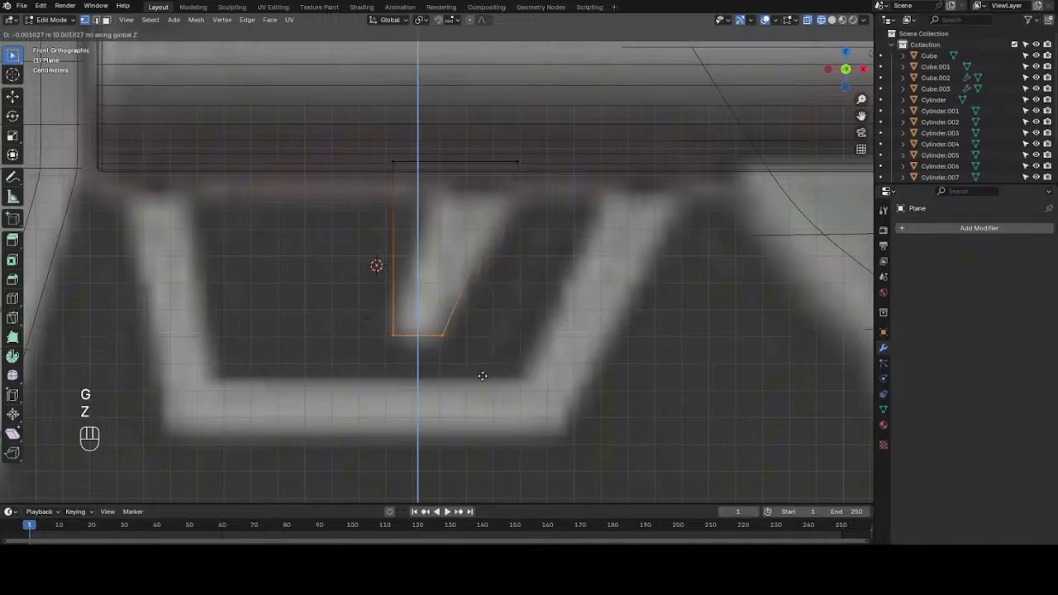
click(483, 377)
drag(354, 118, 591, 211)
key(g)
key(x)
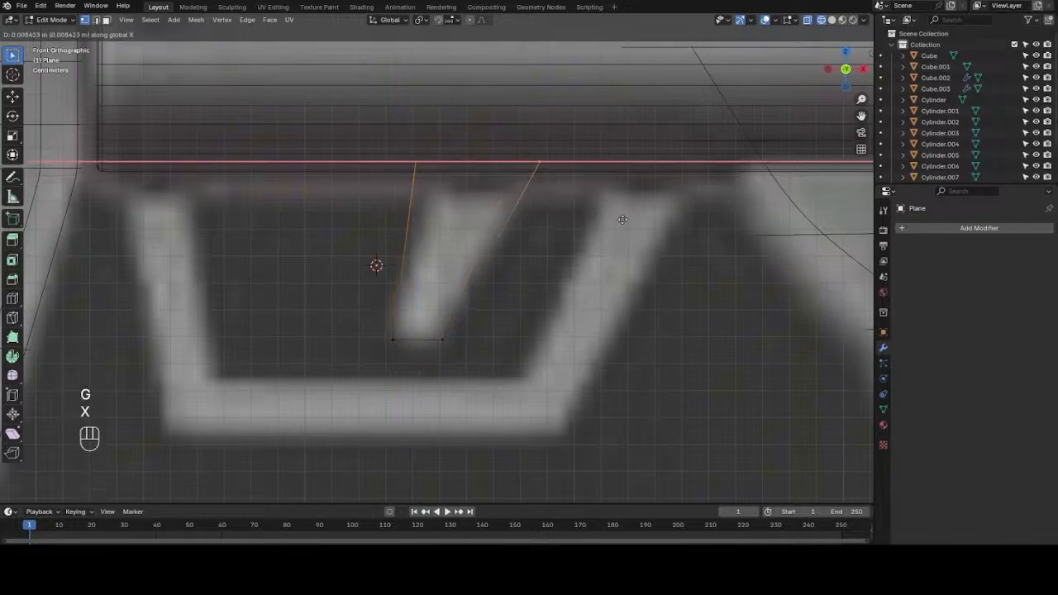
click(625, 224)
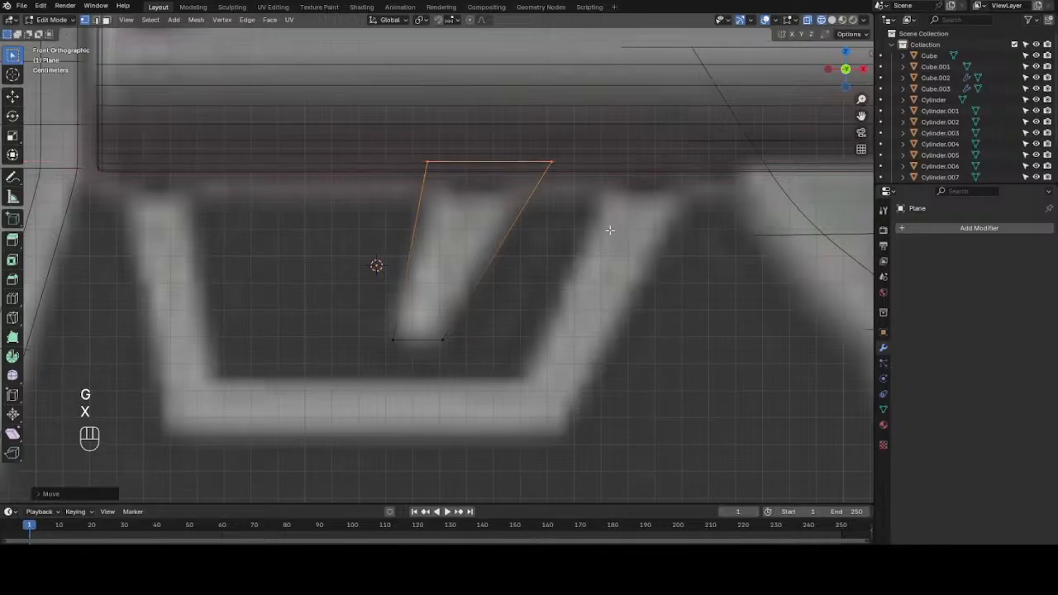
- Add a centred lengthwise loop cut to the trigger plane and raise its bottom-left vertex slightly along Z
key(ctrl+r)
click(416, 331)
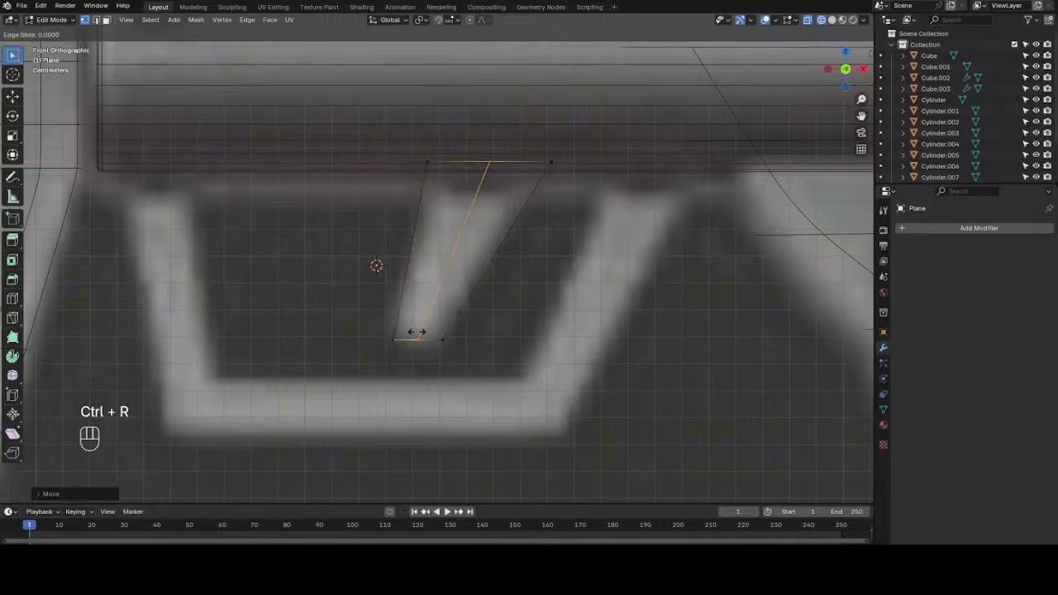
click(415, 333)
drag(372, 291, 408, 359)
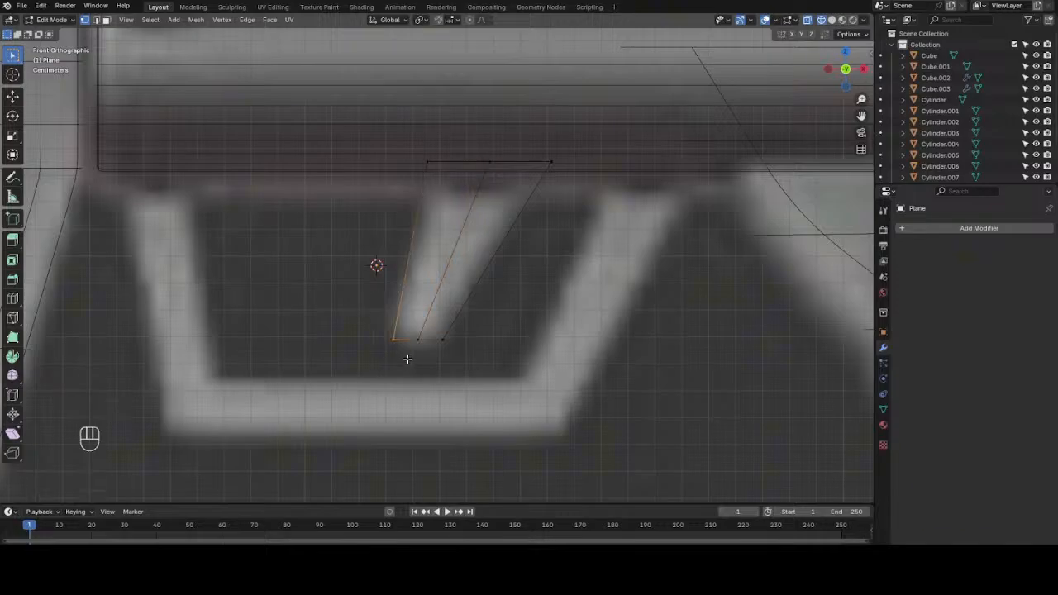
key(g)
key(z)
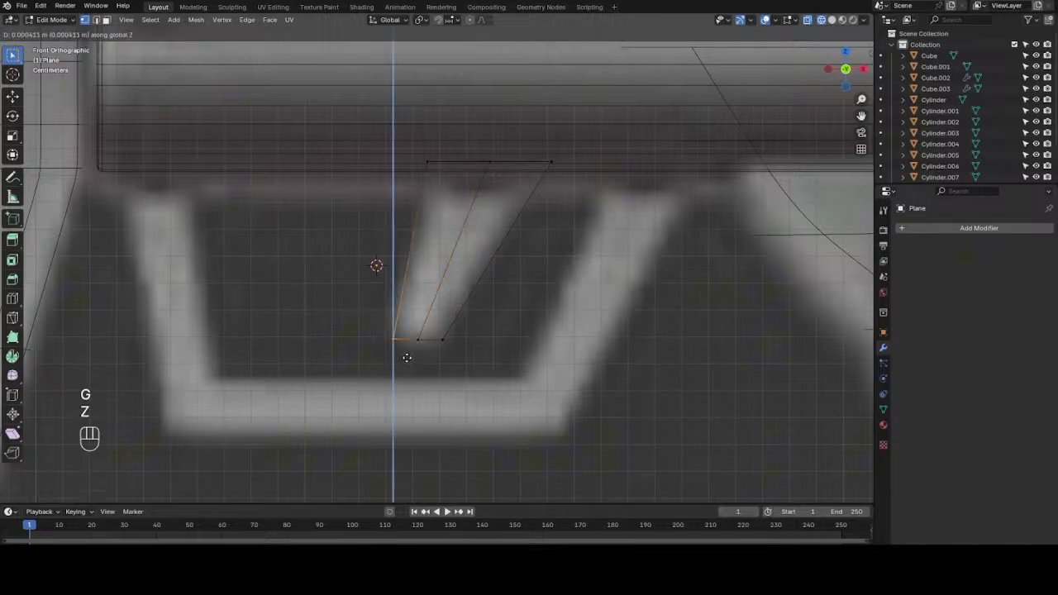
click(406, 339)
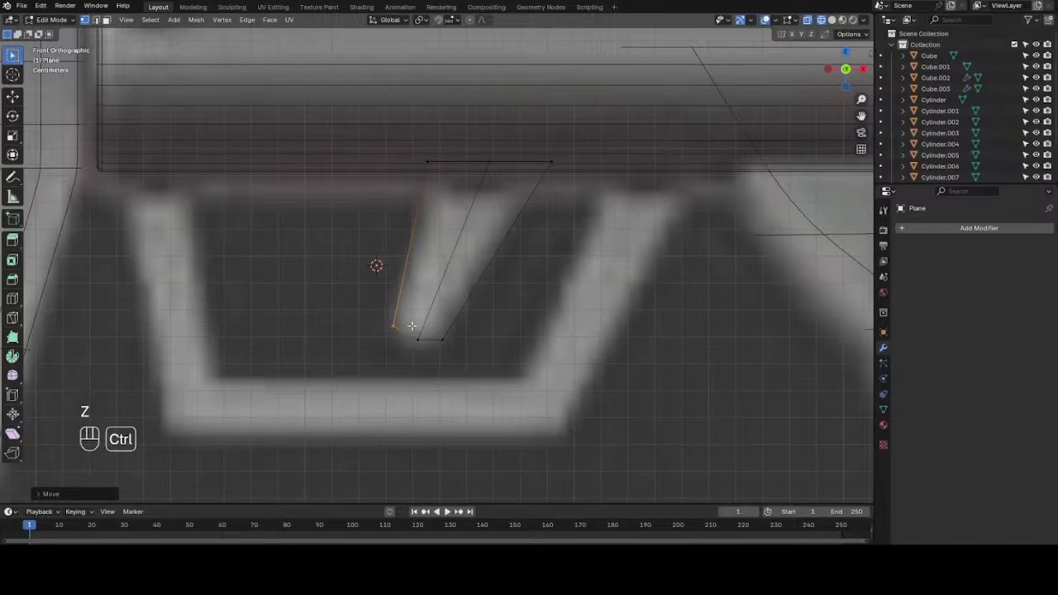
- Add a centred lengthwise loop cut through the left half of the trigger plane
key(ctrl+r)
click(406, 325)
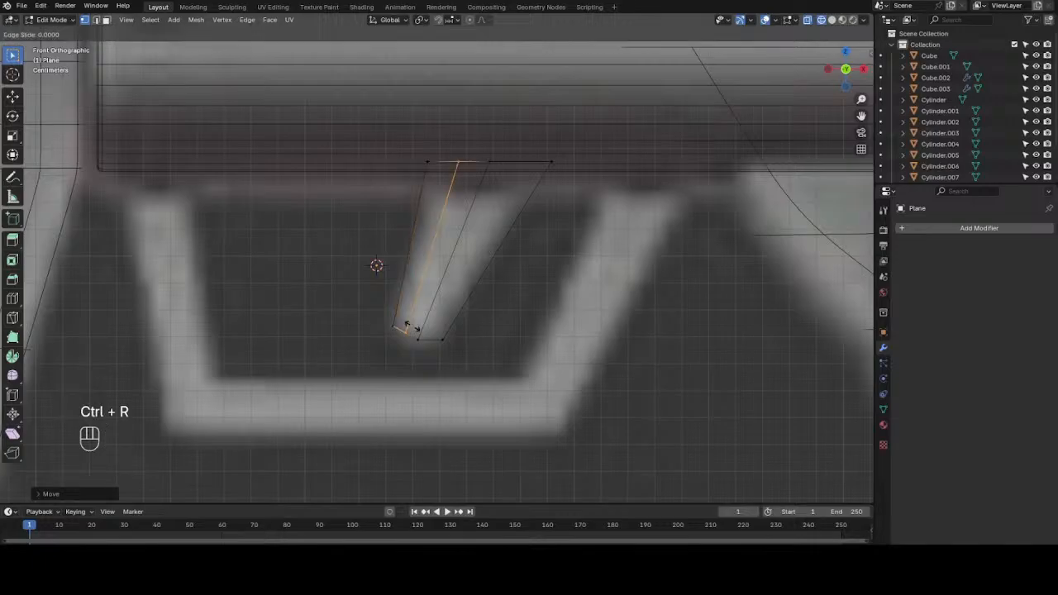
click(406, 325)
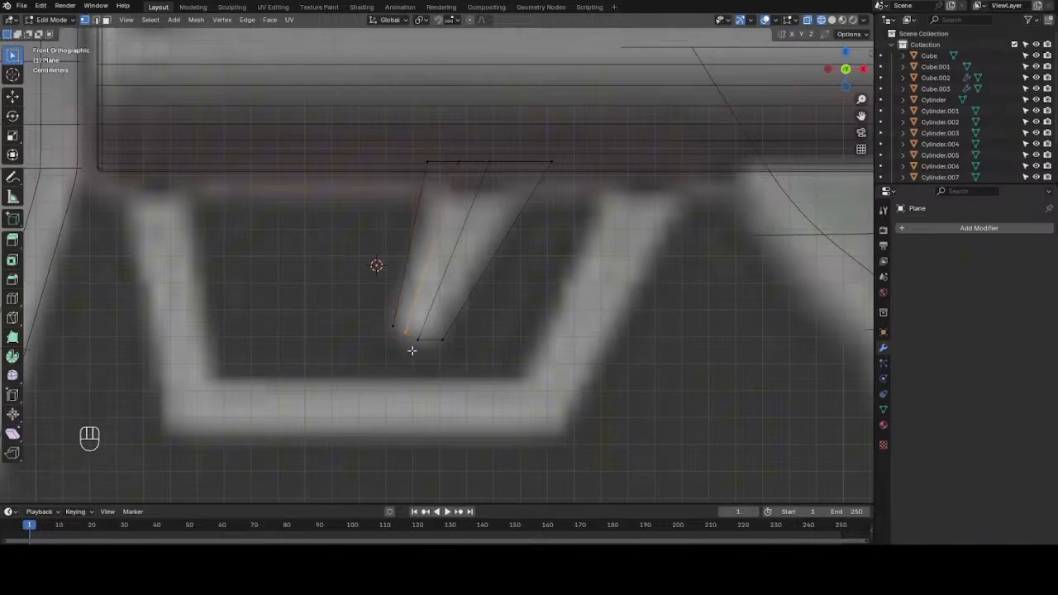
key(g)
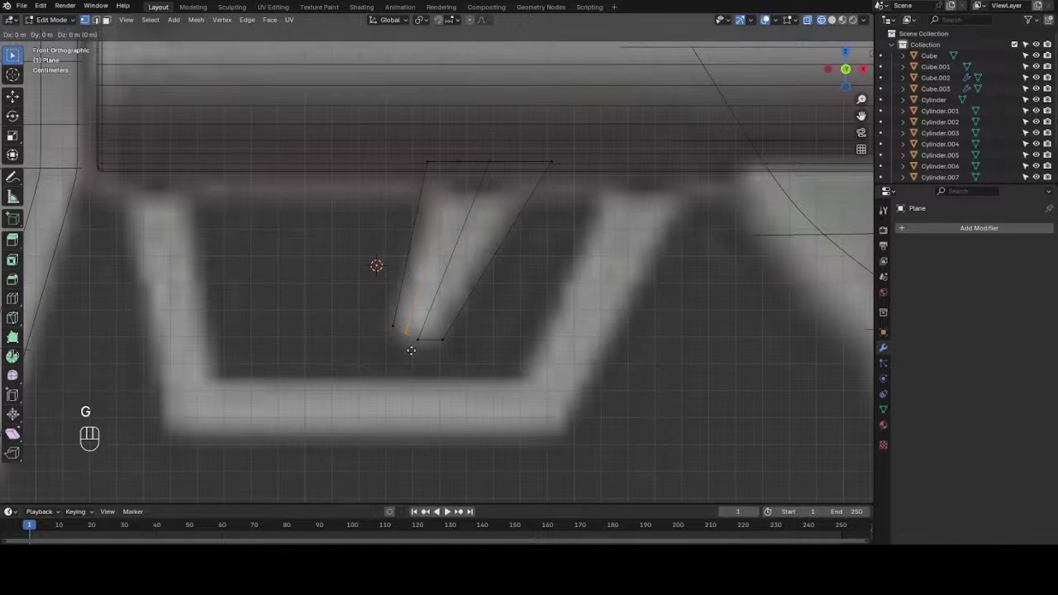
key(g)
click(403, 353)
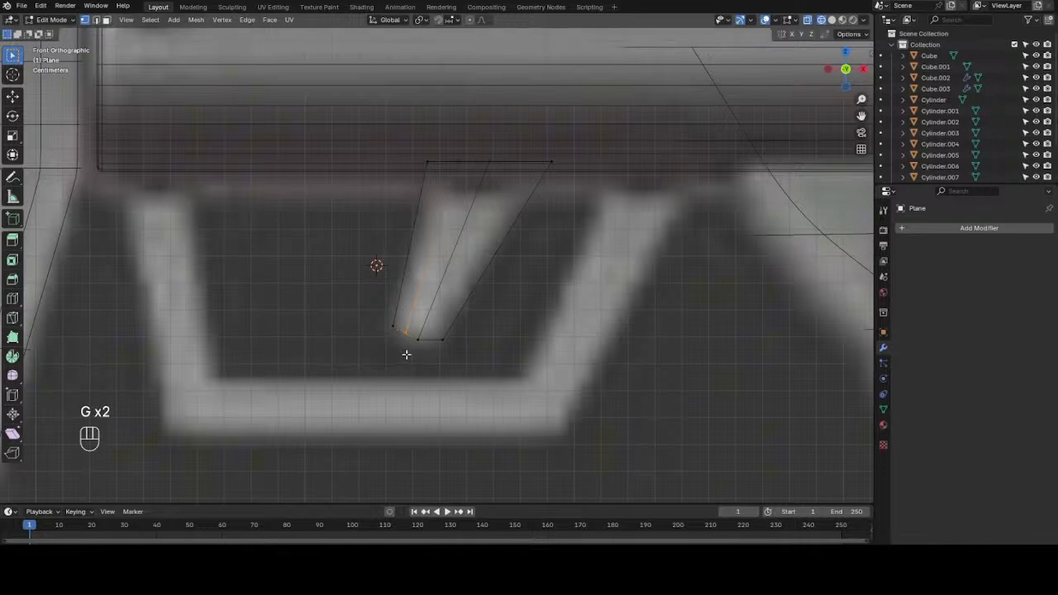
key(ctrl+z)
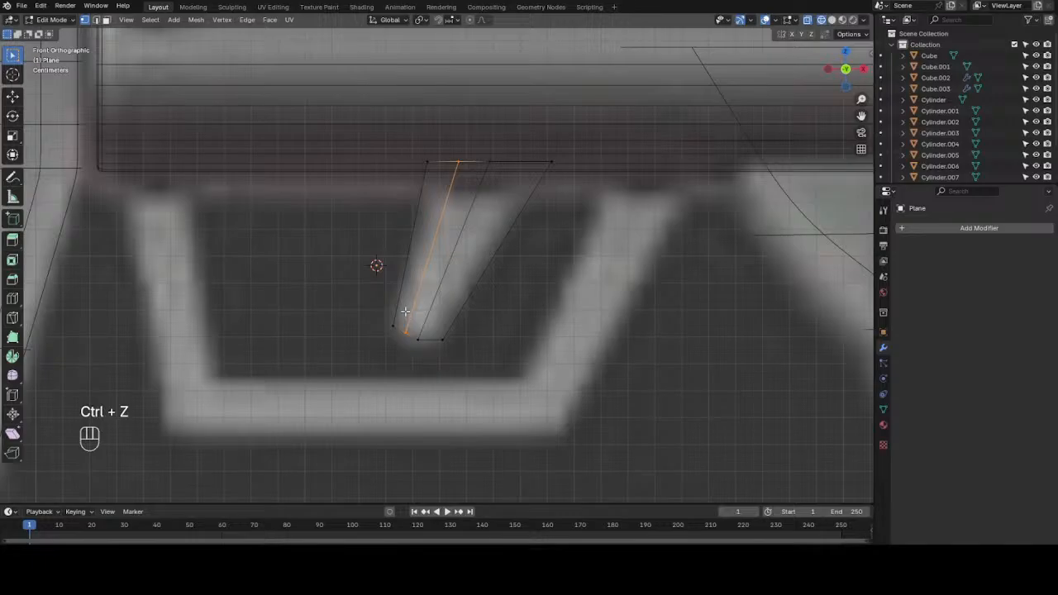
- Move the new cut's bottom vertex slightly down and left to round the trigger's tip
drag(399, 315, 410, 347)
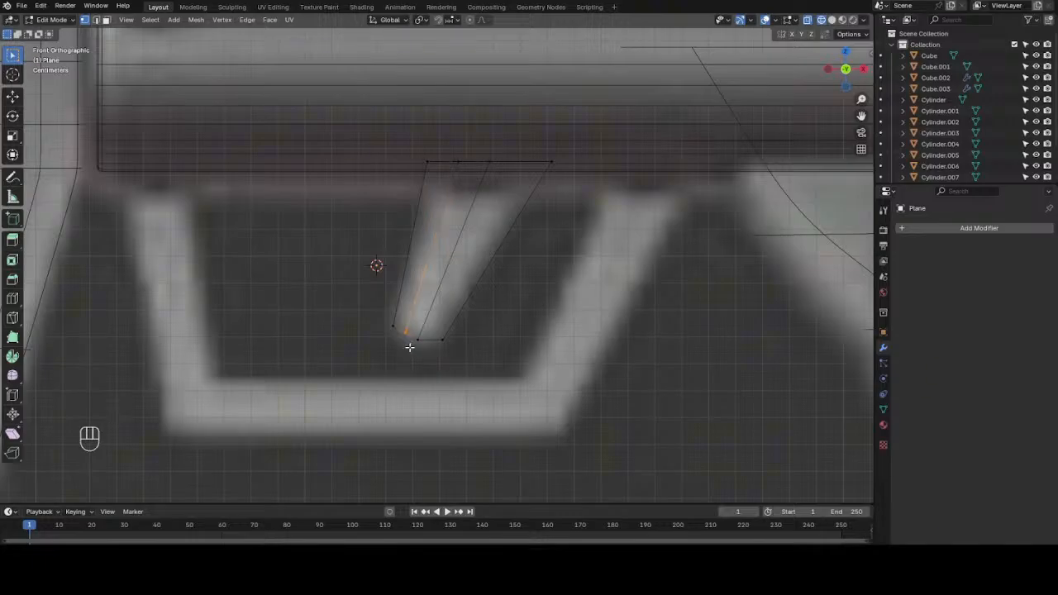
key(g)
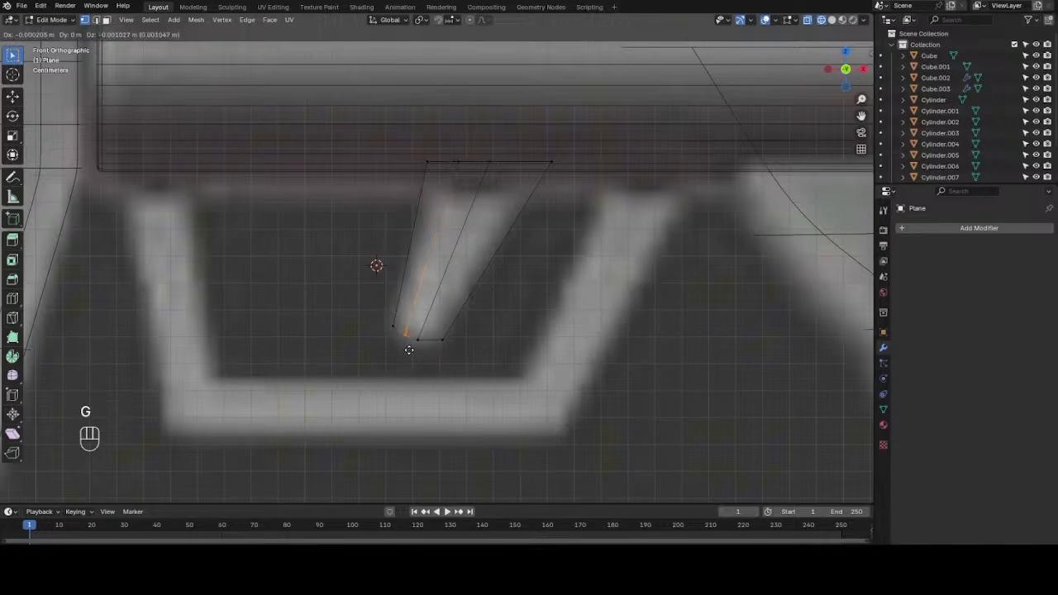
click(408, 350)
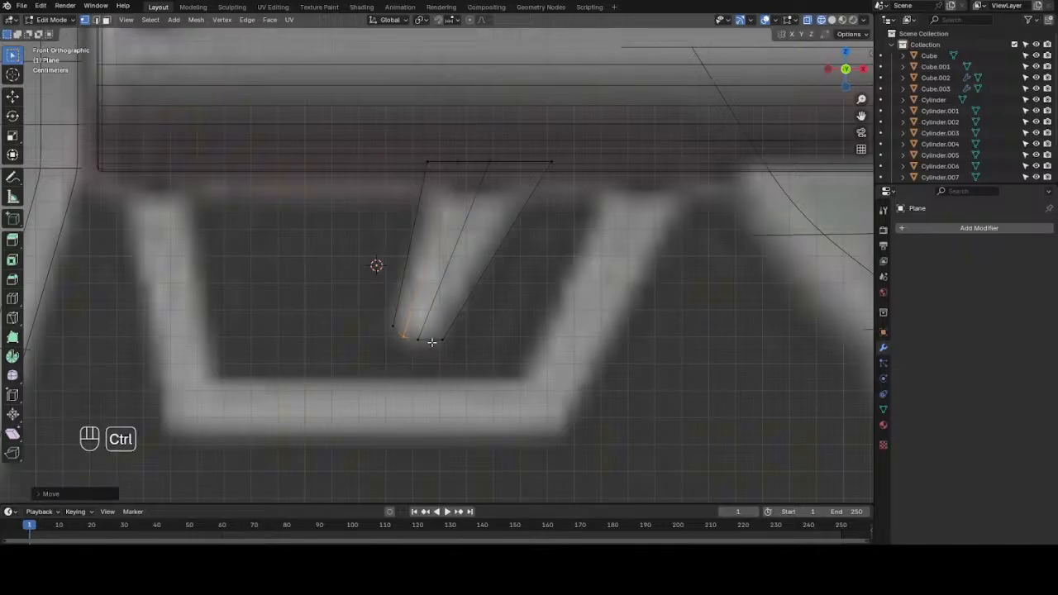
- Add a centred lengthwise loop cut through the plane's right half and pull the bottom-right vertex slightly up and inward
key(ctrl+r)
click(430, 342)
right_click(430, 342)
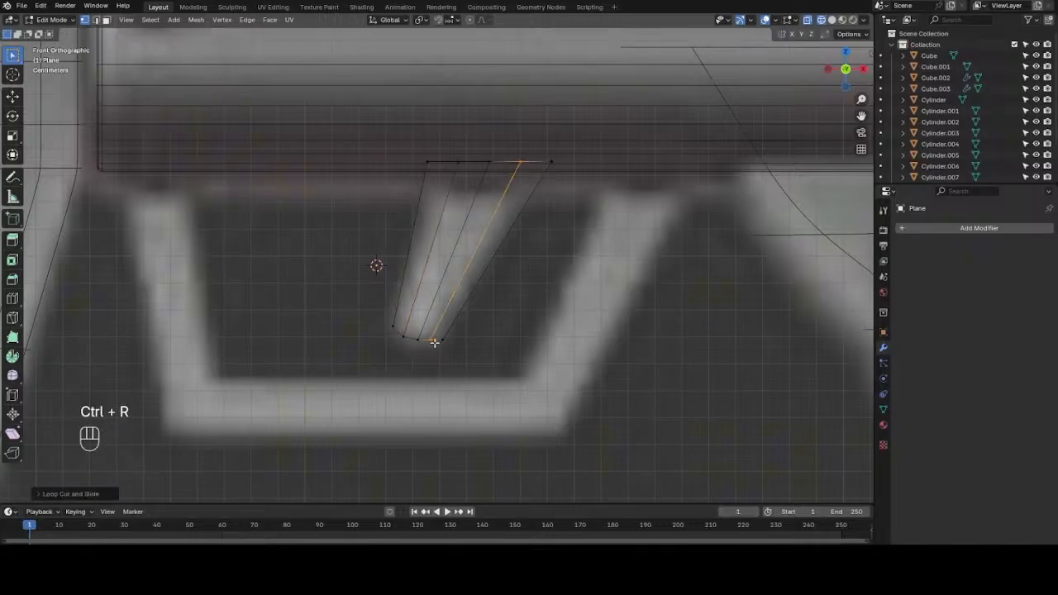
click(440, 337)
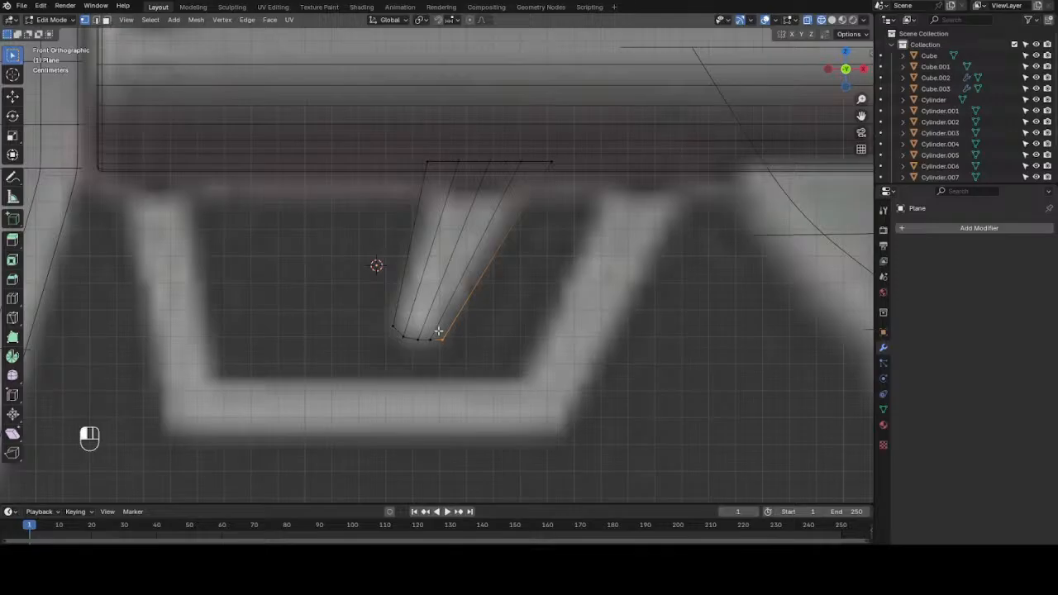
drag(439, 333, 447, 350)
key(g)
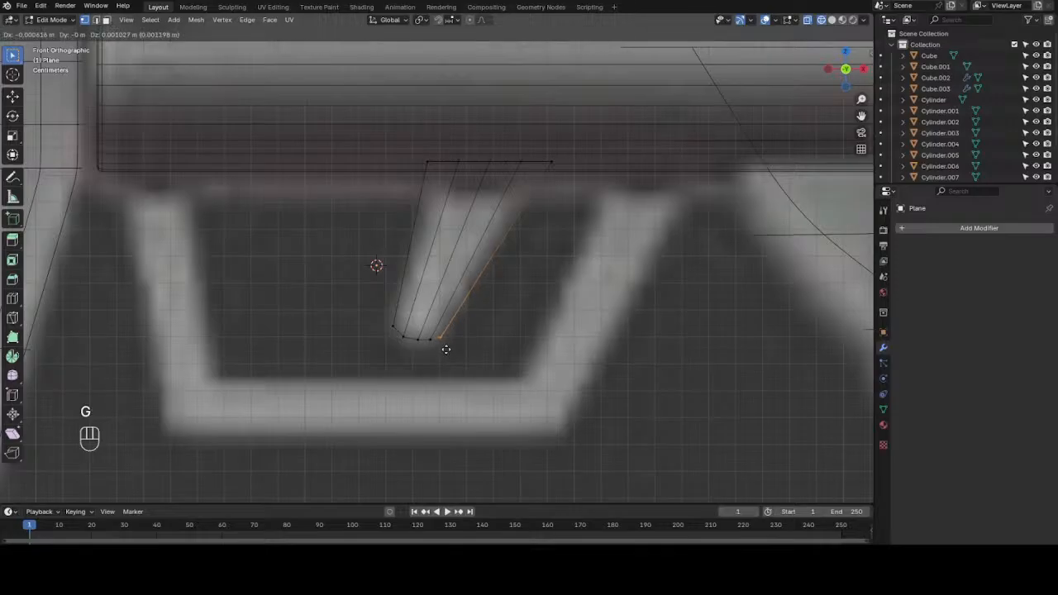
click(445, 349)
- Show the model in solid shading, view the trigger in perspective under the receiver, and return to Object Mode
scroll(529, 172, down, 2)
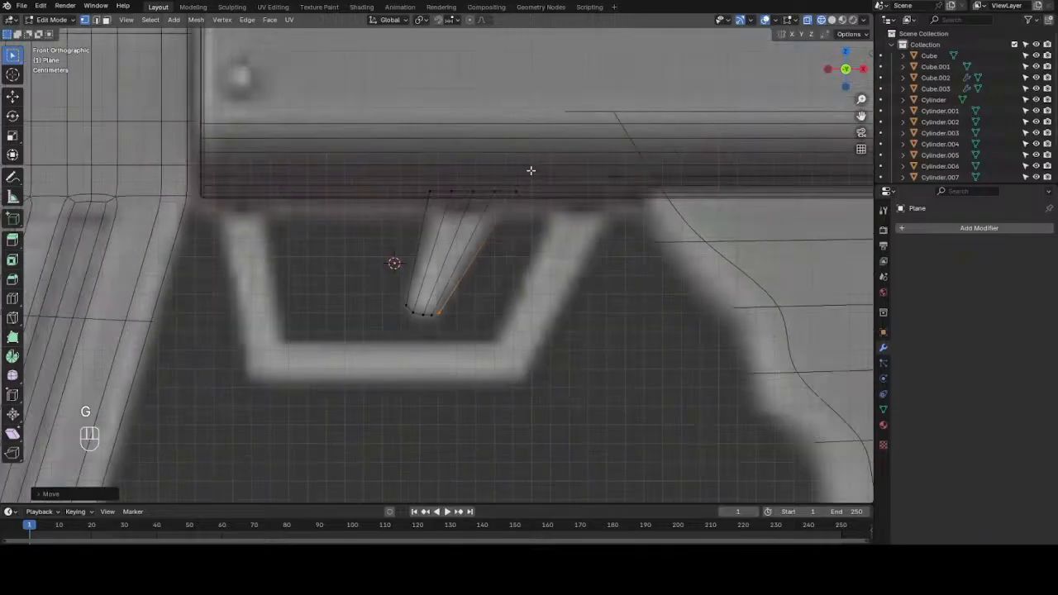
click(832, 19)
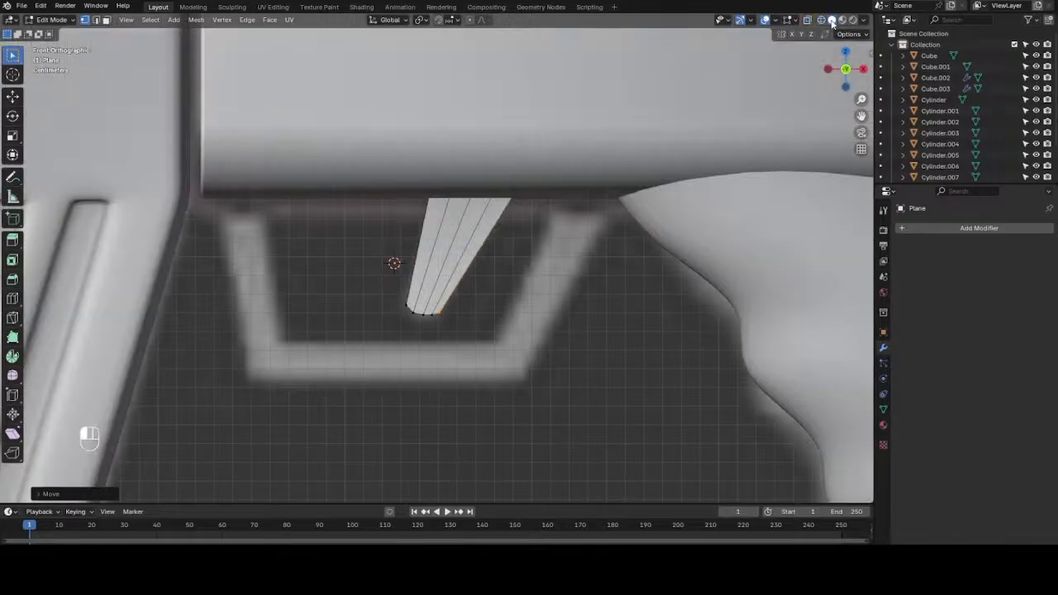
drag(838, 87, 699, 95)
scroll(865, 88, down, 9)
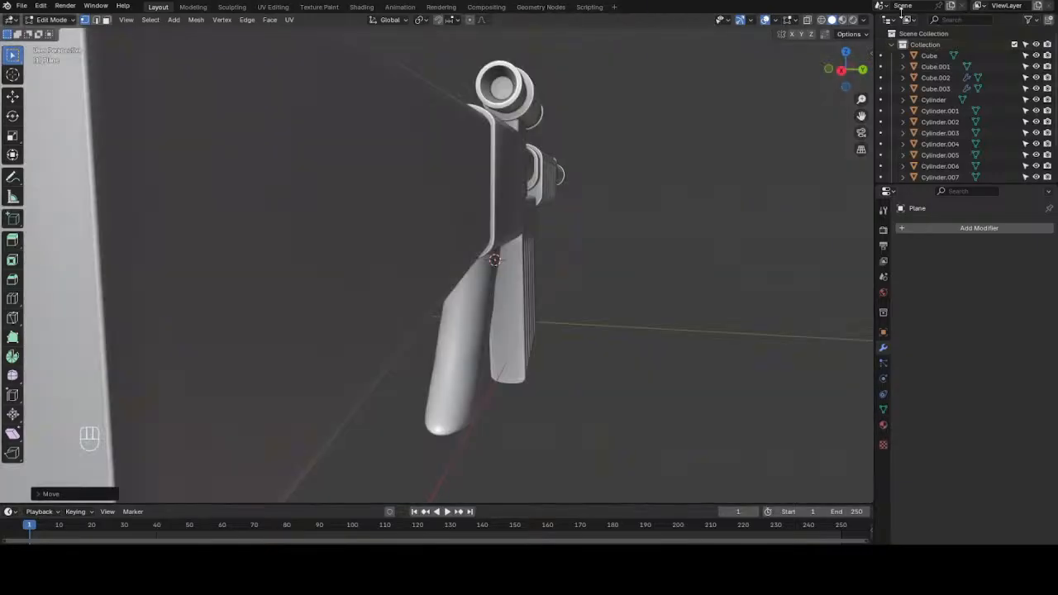
mouse_move(845, 70)
mouse_down()
mouse_move(827, 71)
mouse_move(907, 68)
mouse_move(926, 37)
mouse_move(845, 69)
mouse_up()
scroll(574, 325, up, 4)
middle_drag(575, 325, 548, 316)
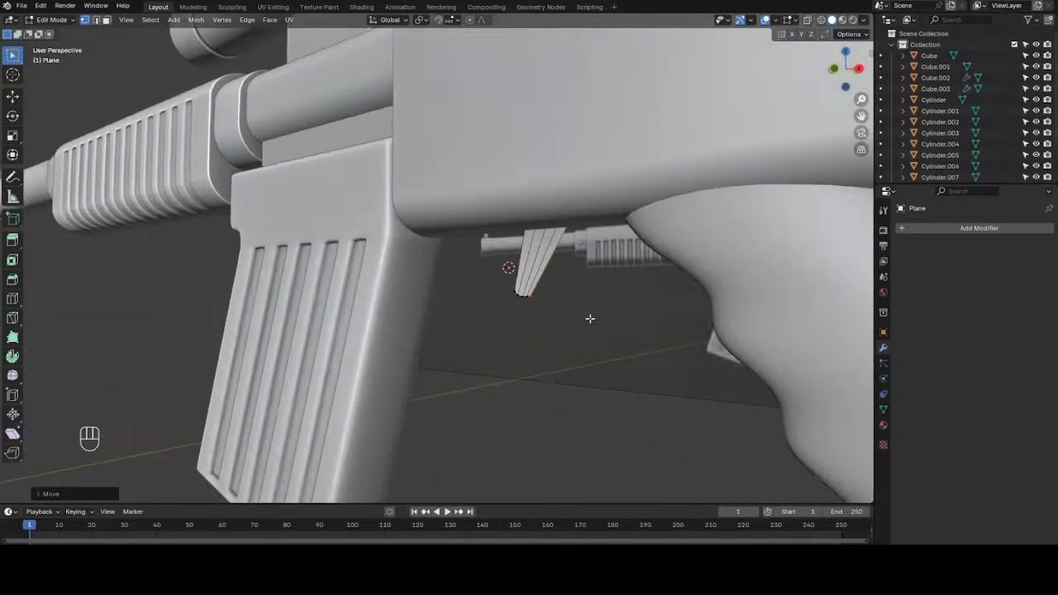
key(Tab)
- Add a Solidify modifier to the trigger plane and set its offset to 0
click(979, 229)
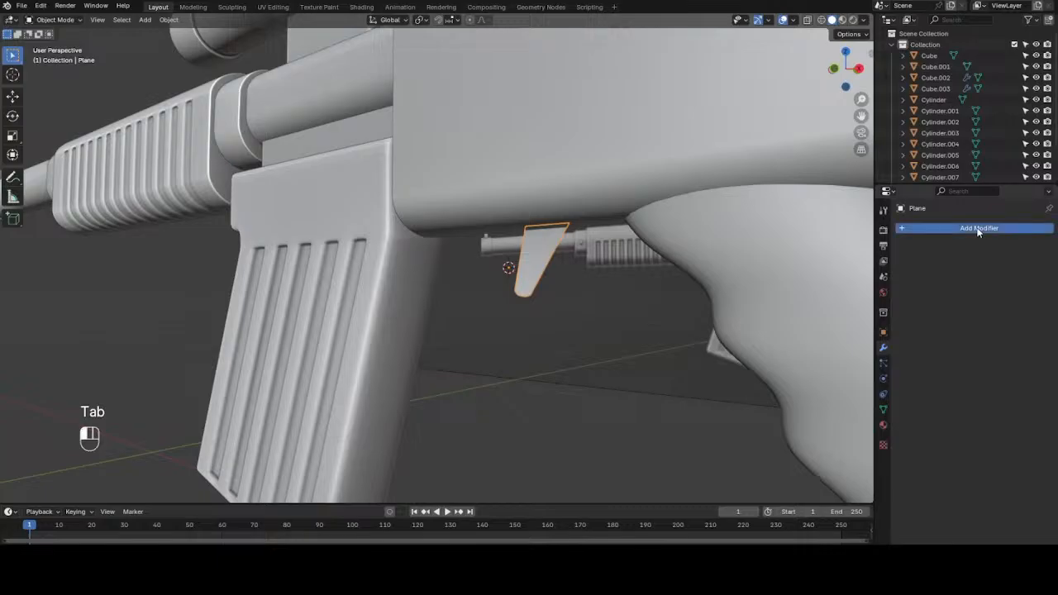
mouse_move(929, 228)
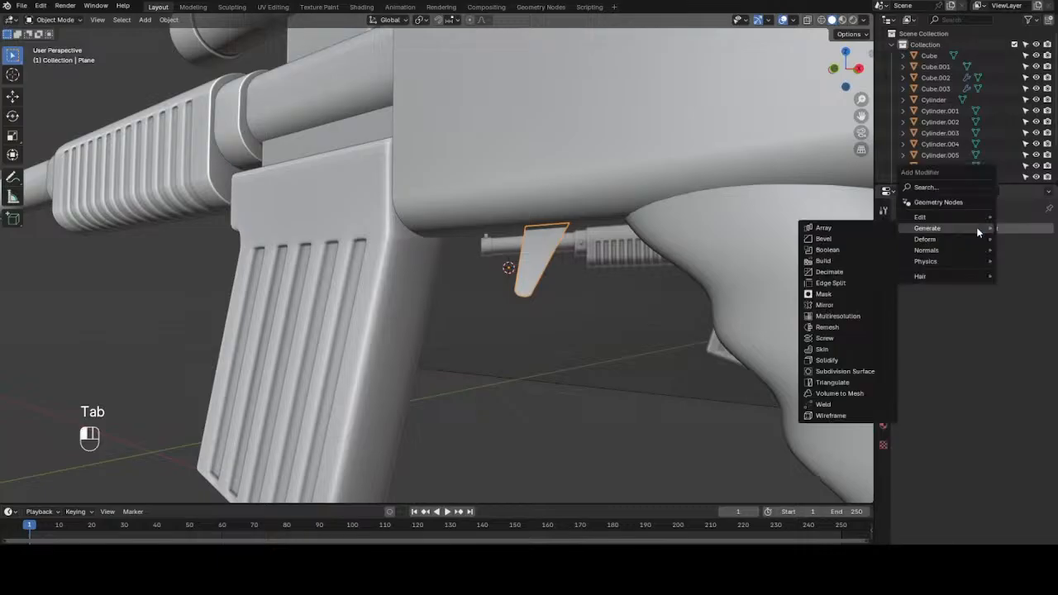
click(840, 360)
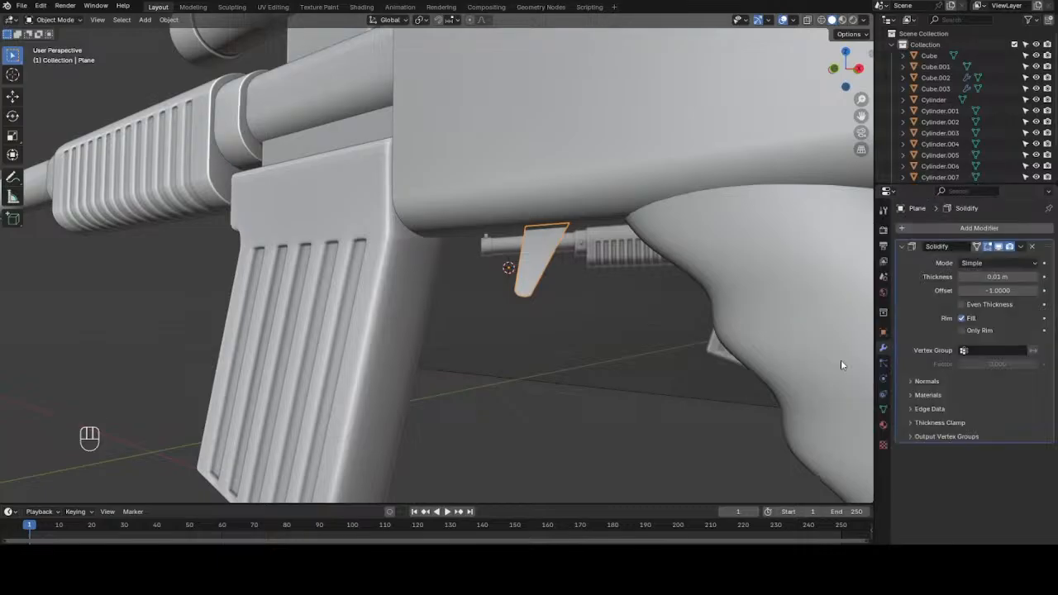
double_click(986, 291)
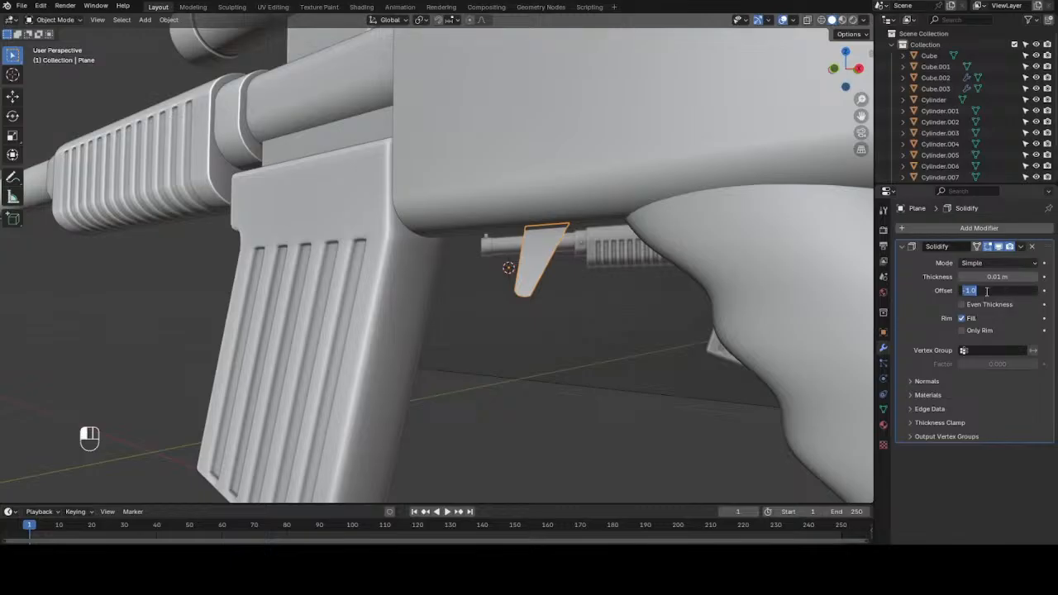
text(0)
key(Return)
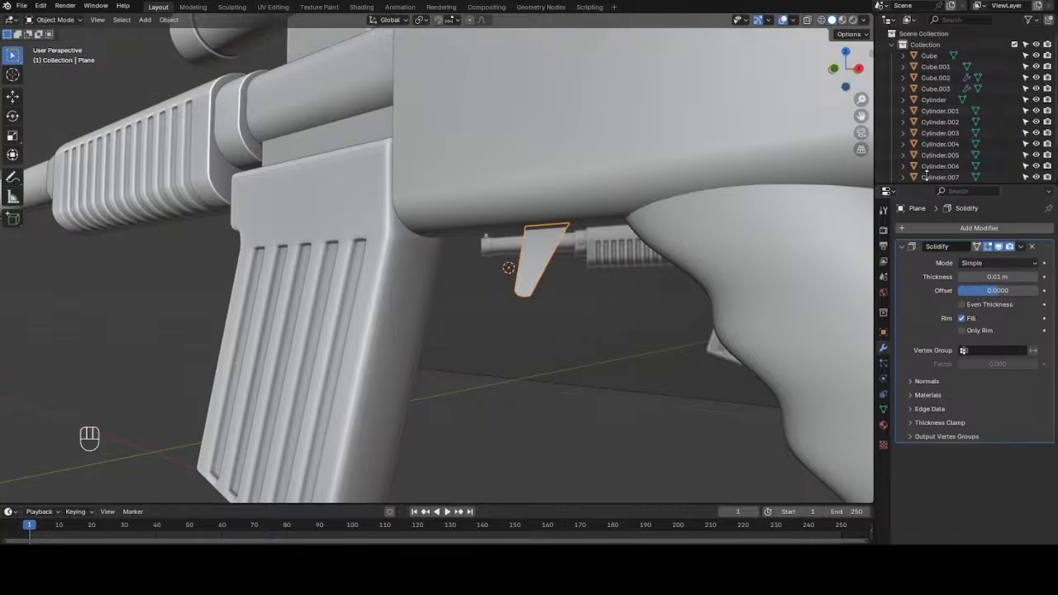
- Set the trigger's Solidify thickness to 0.67 m and apply the modifier
drag(852, 78, 814, 78)
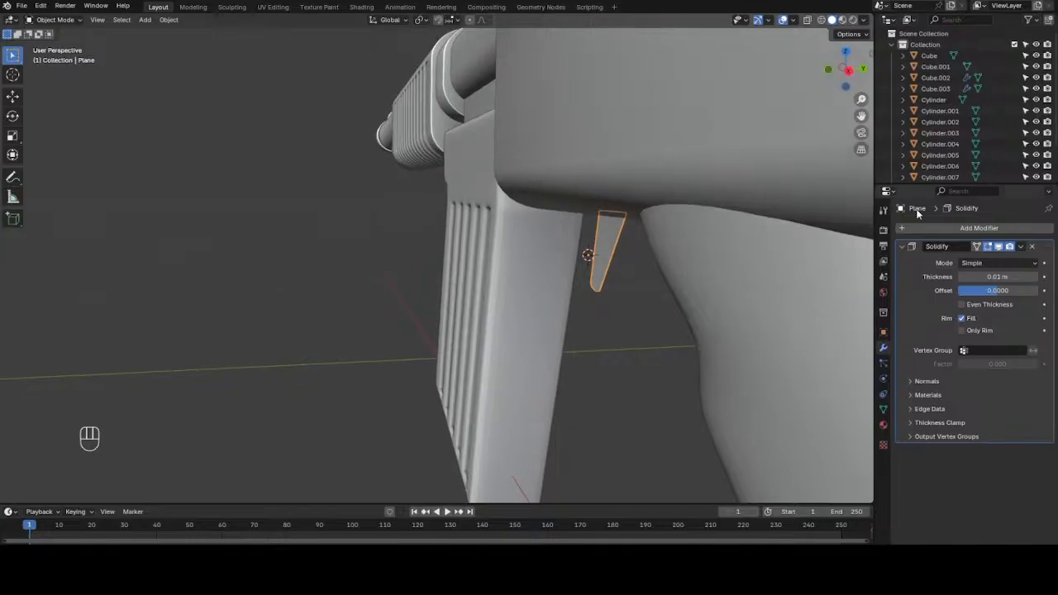
drag(981, 277, 1037, 277)
drag(836, 70, 752, 58)
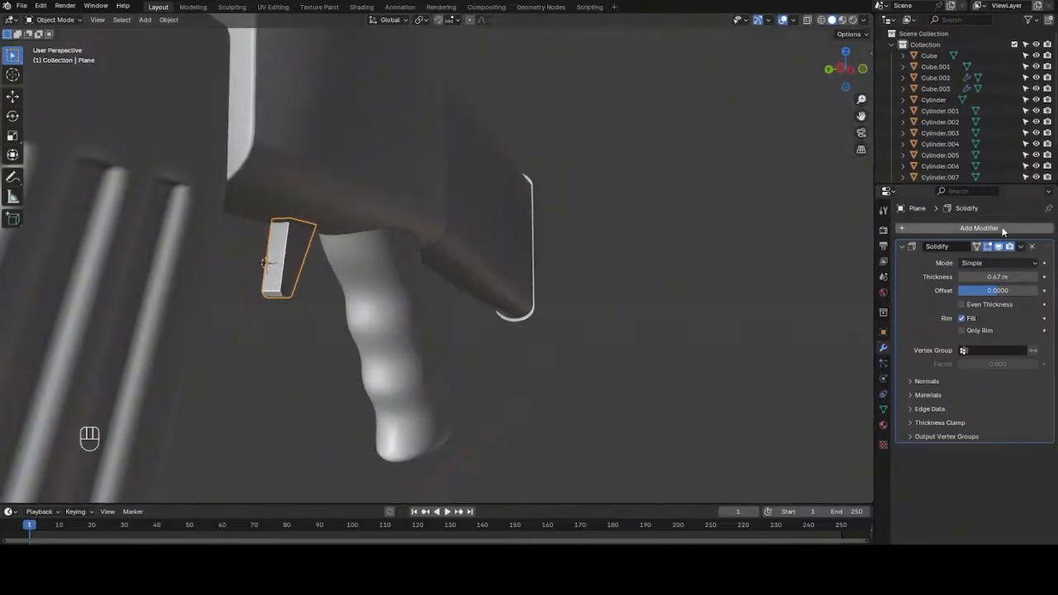
click(1020, 247)
click(969, 259)
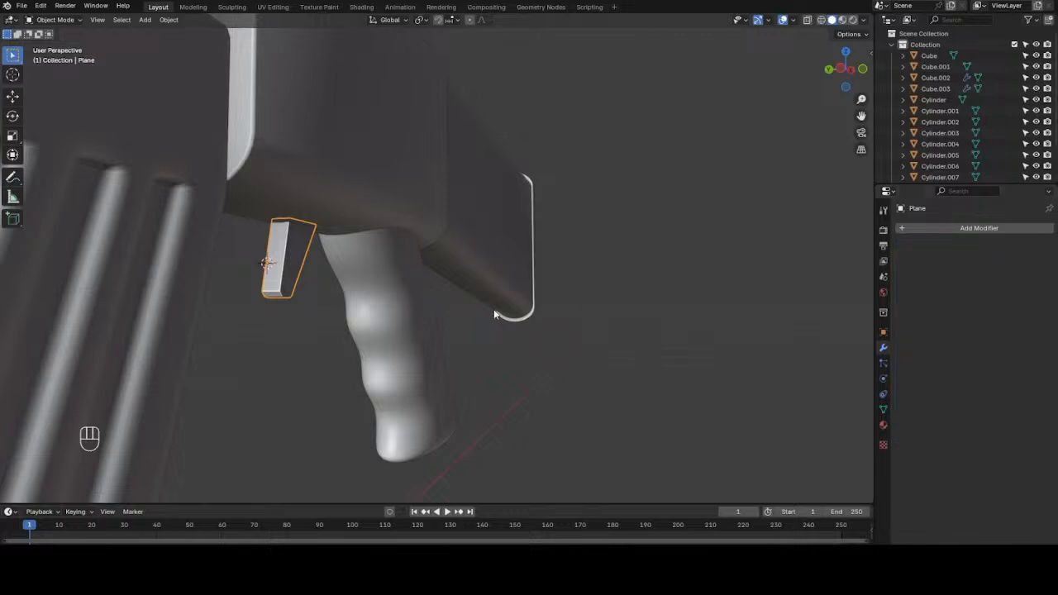
- Compare Shade Smooth with Shade Auto Smooth on the trigger and settle on Shade Smooth
right_click(284, 258)
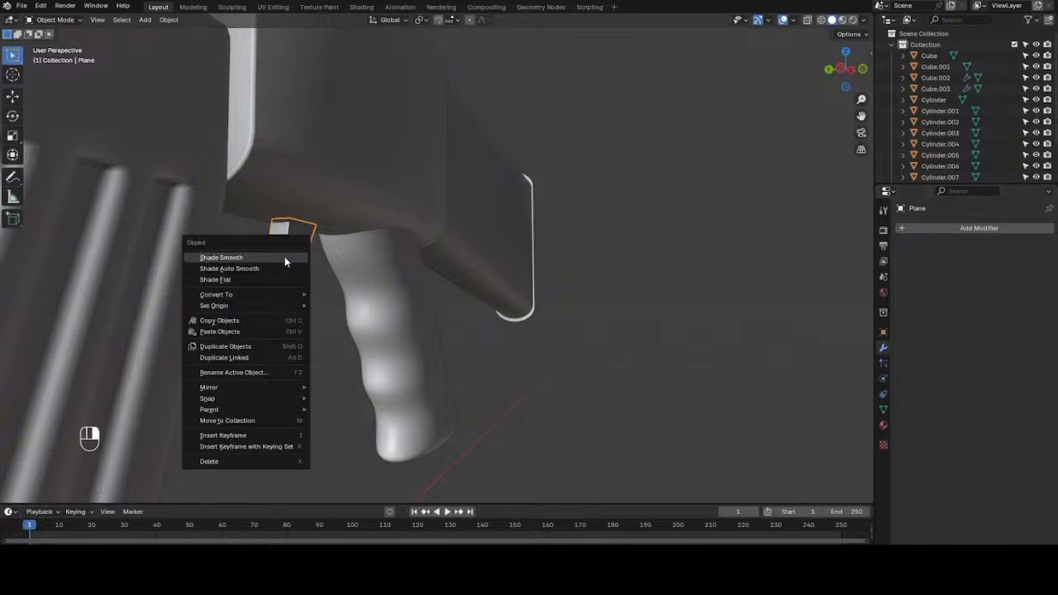
click(285, 257)
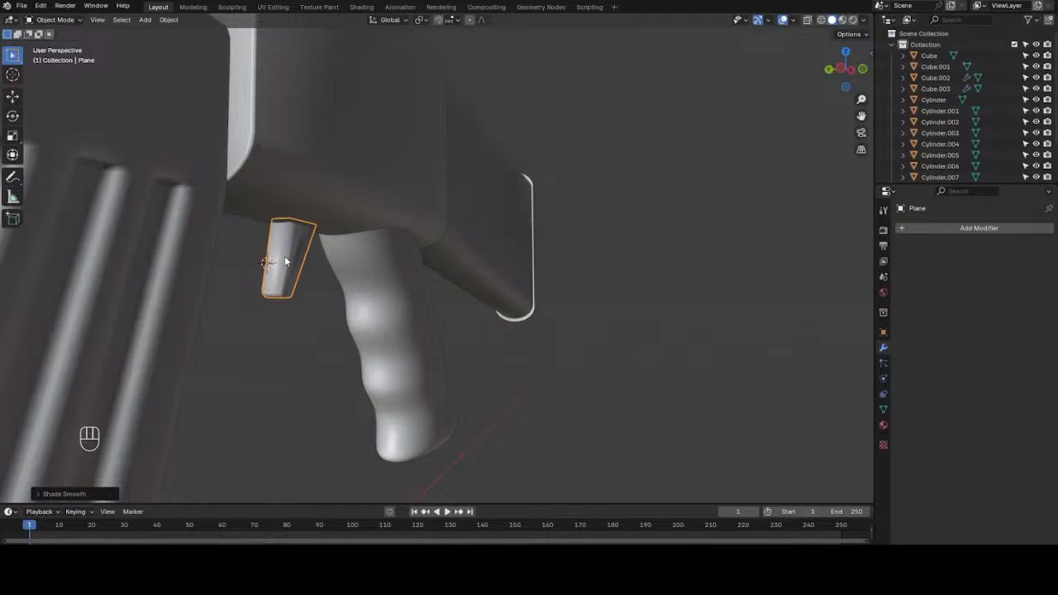
right_click(285, 262)
click(283, 266)
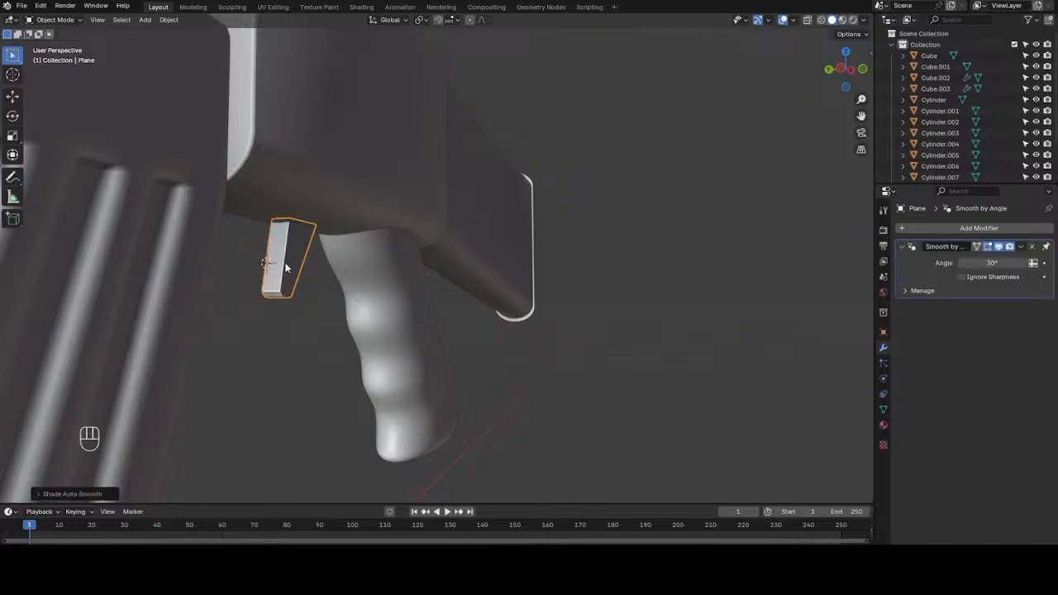
right_click(285, 261)
click(288, 250)
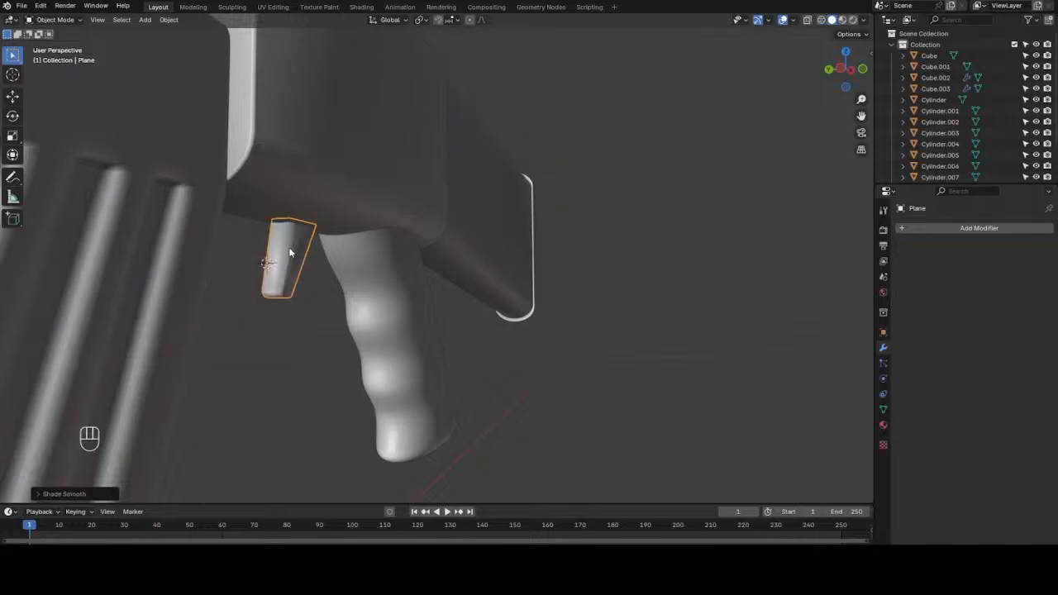
- Isolate the trigger in local view and delete the four faces capping its upper end
key(slash)
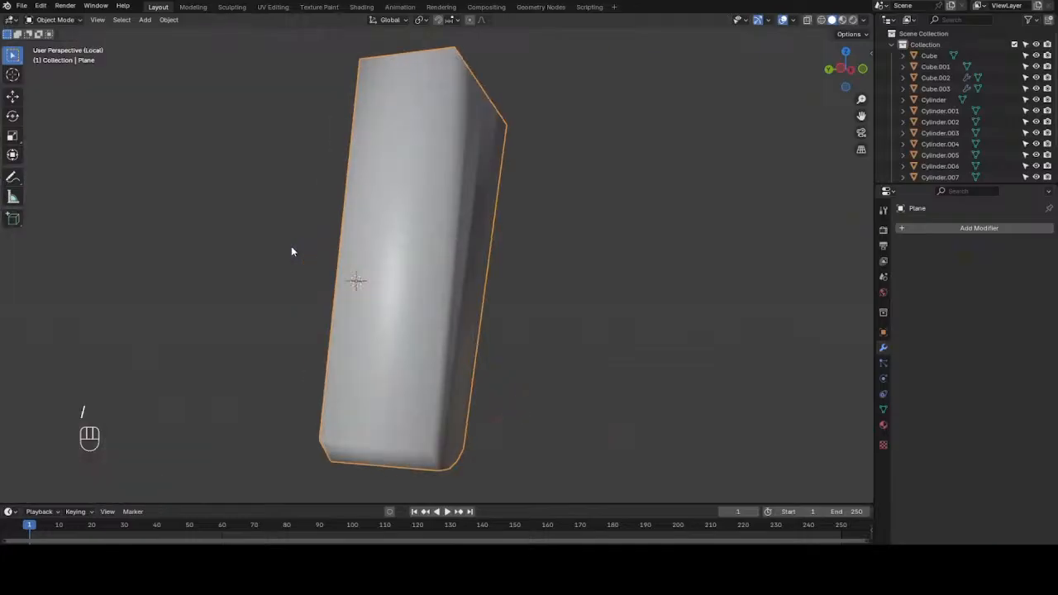
middle_drag(823, 82, 780, 139)
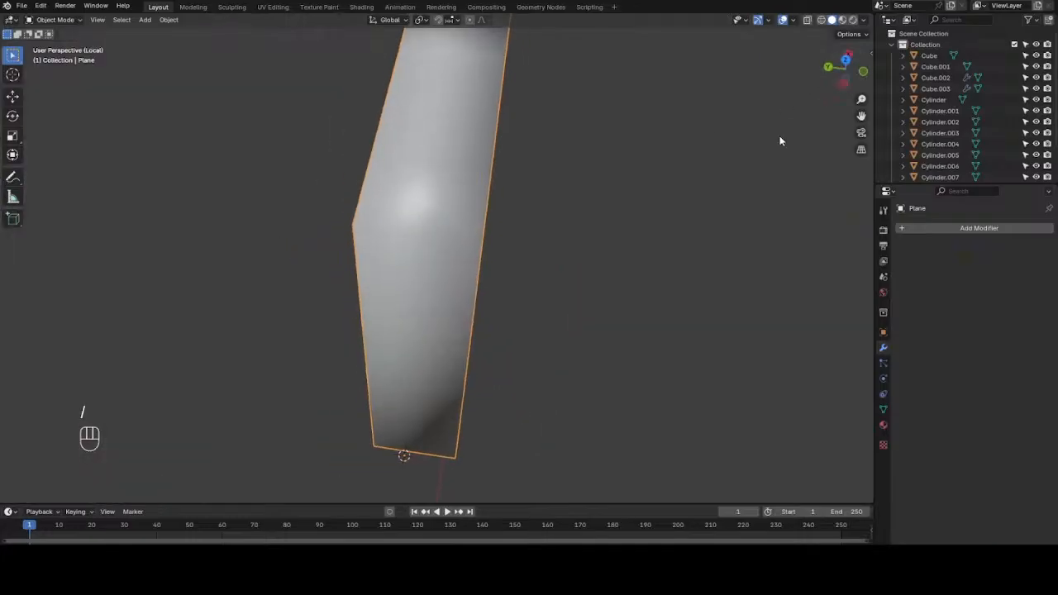
key(Tab)
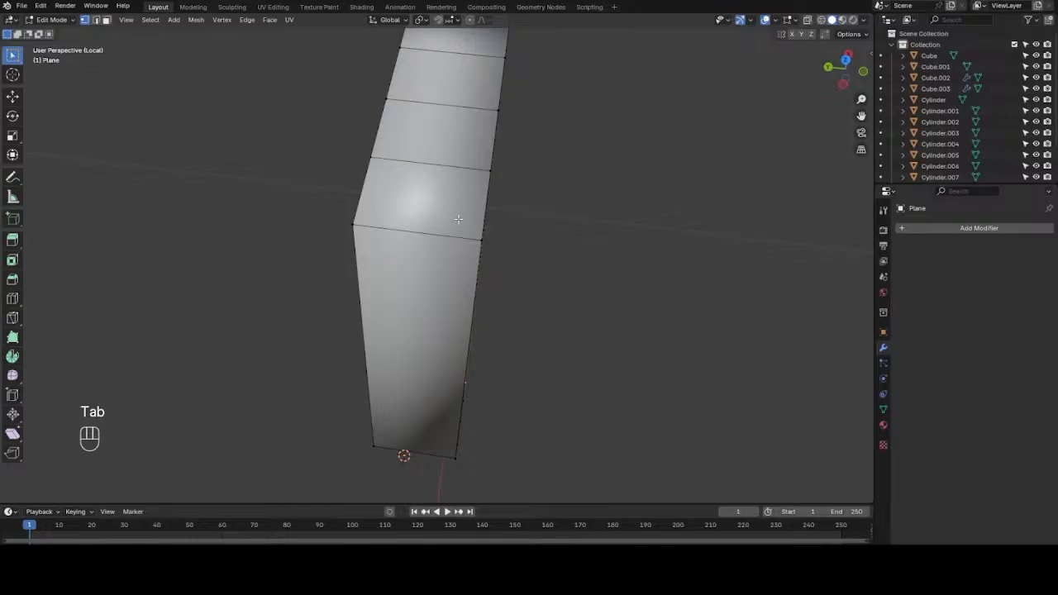
key(3)
scroll(458, 219, down, 2)
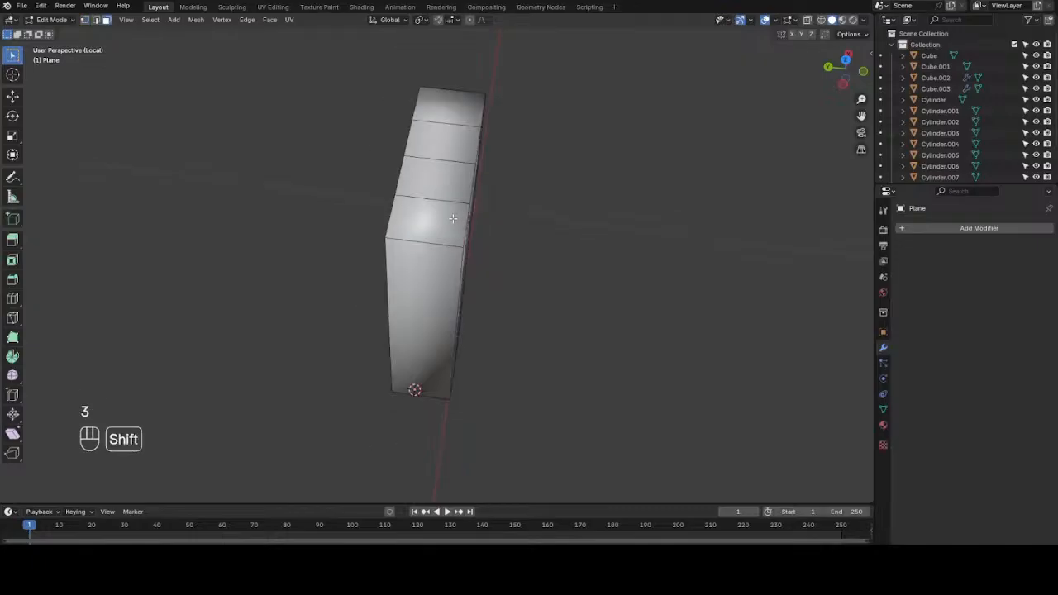
shift+click(453, 218)
shift+click(458, 178)
shift+click(451, 139)
shift+click(463, 113)
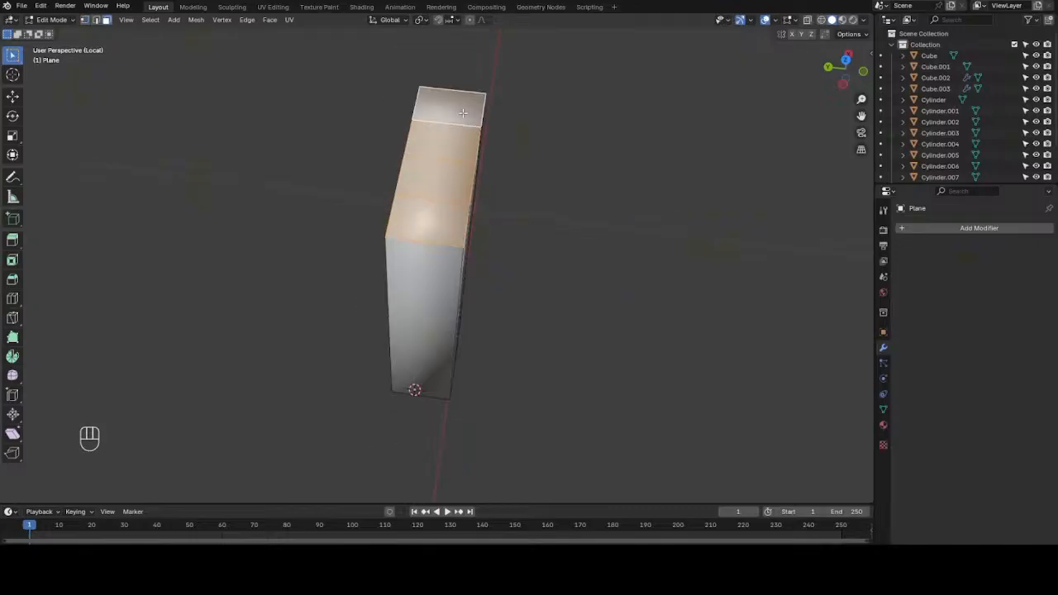
key(x)
click(462, 113)
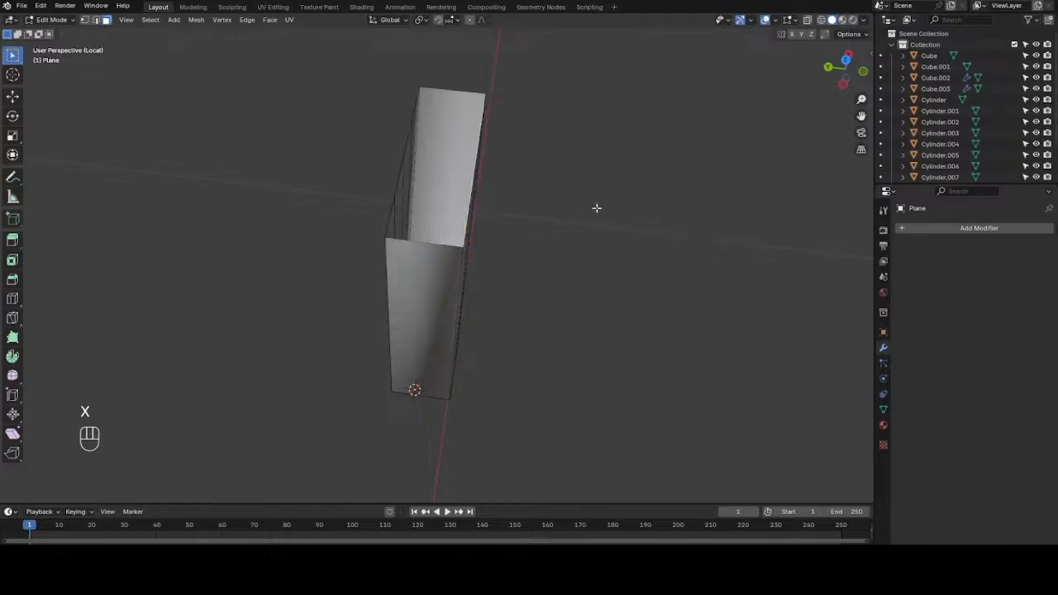
- Bevel the trigger's outline edge loops on both sides with 2 segments and an offset of about 0.025 m
middle_drag(712, 162, 594, 278)
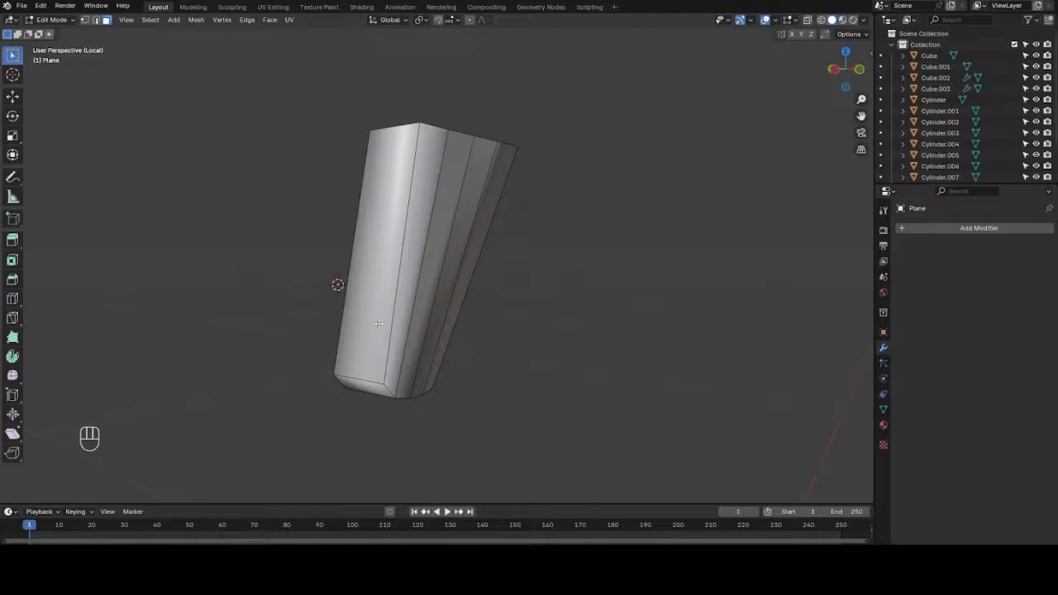
key(2)
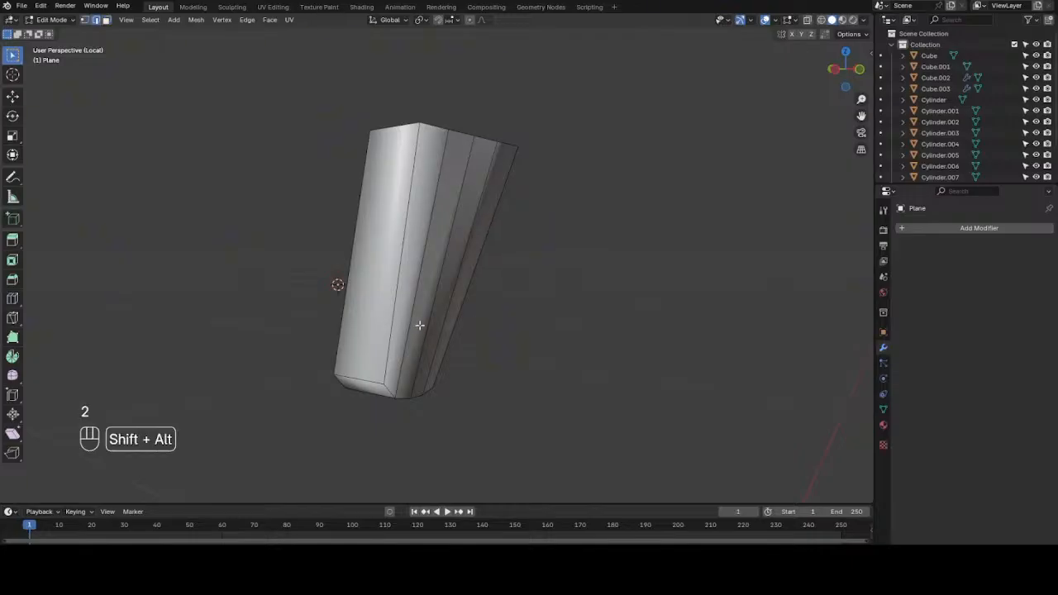
alt+shift+click(398, 313)
alt+shift+click(351, 354)
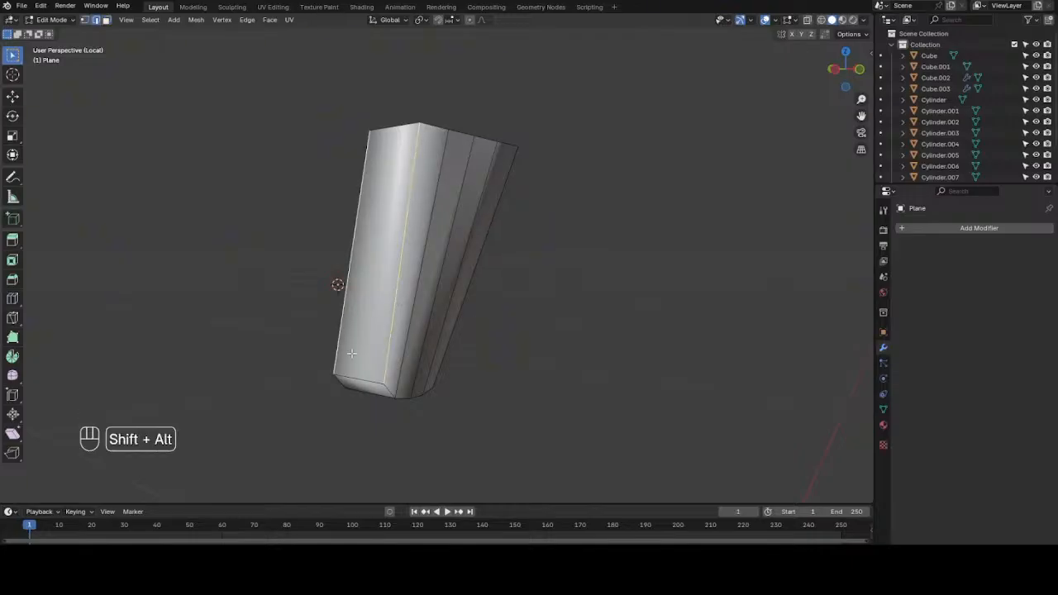
alt+shift+click(386, 389)
alt+shift+click(457, 308)
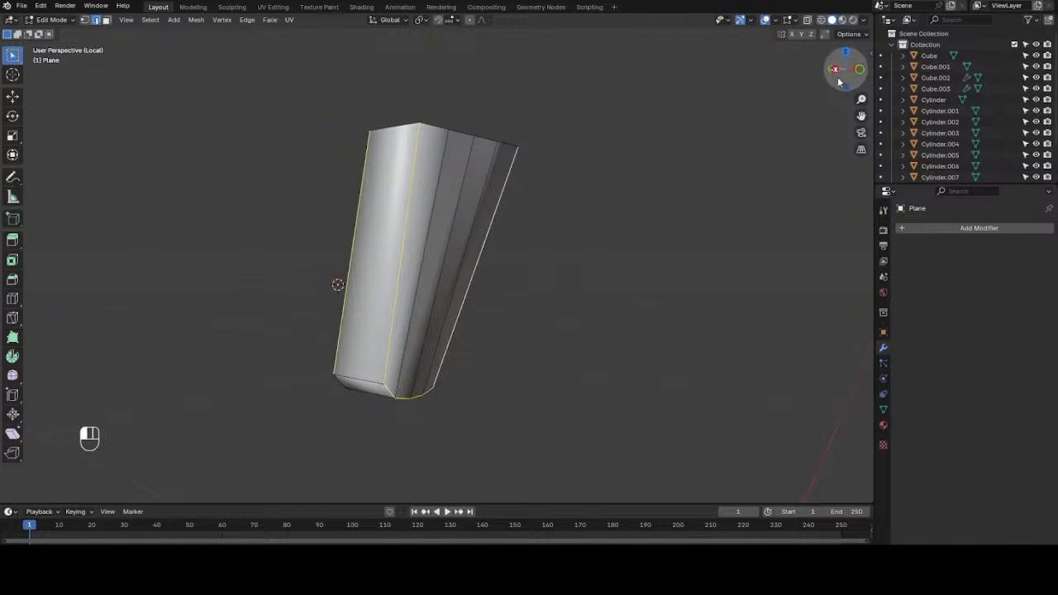
drag(838, 81, 797, 121)
alt+shift+click(433, 253)
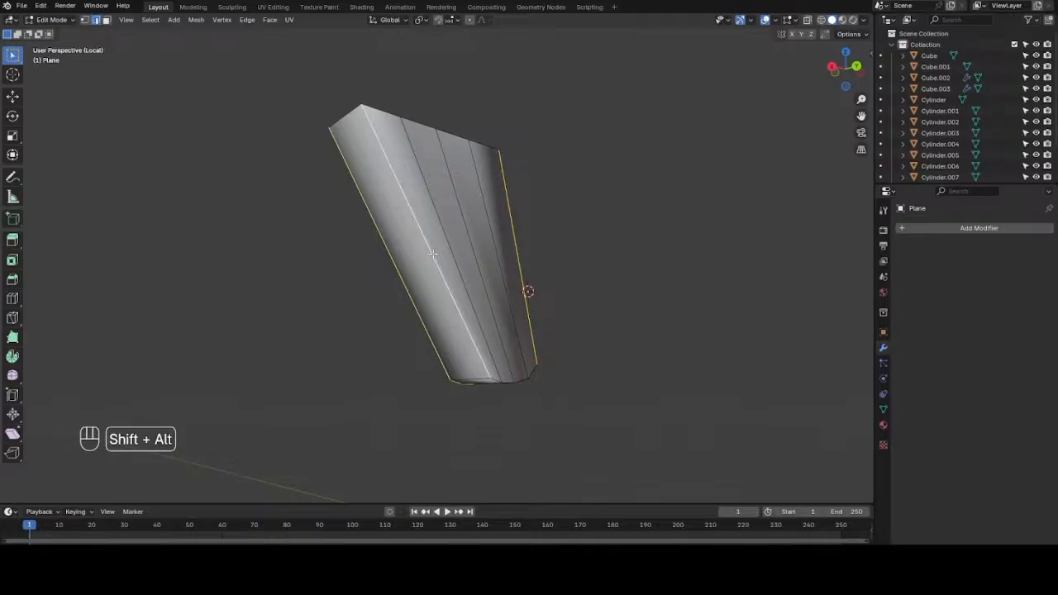
alt+shift+click(498, 379)
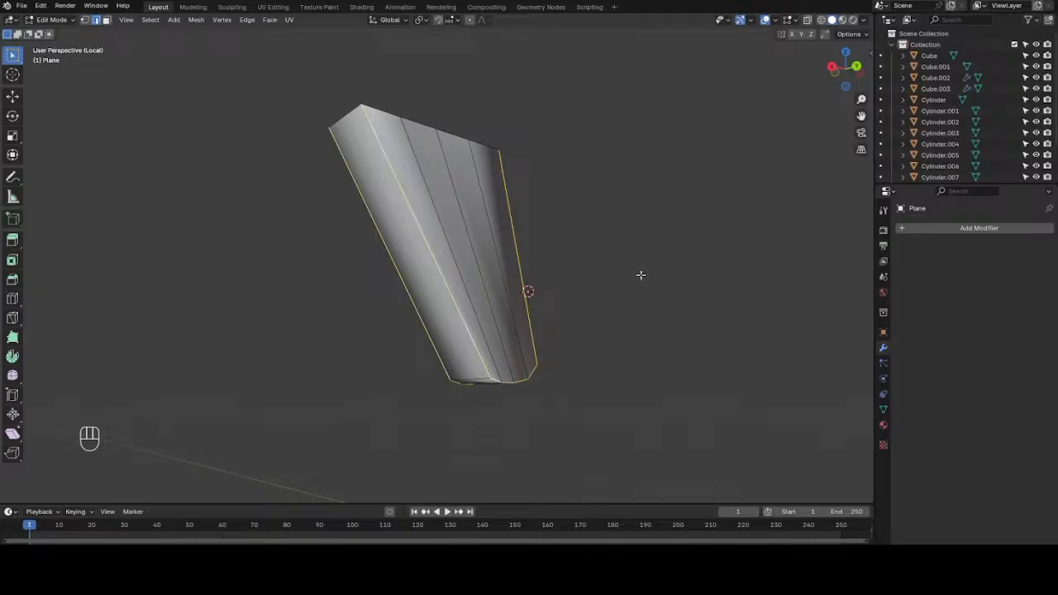
scroll(640, 274, up, 2)
key(ctrl+b)
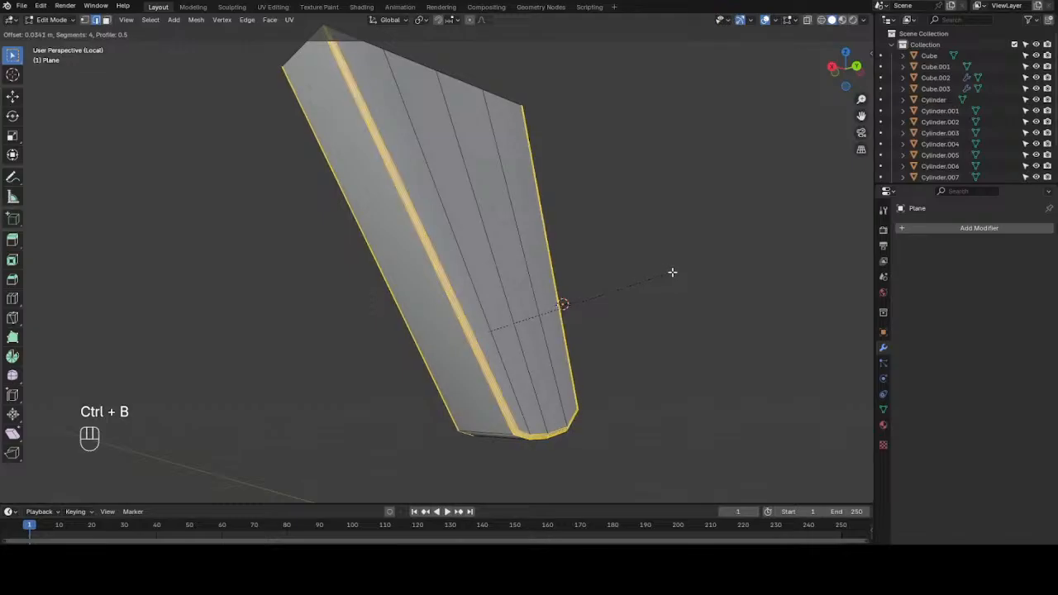
scroll(672, 272, down, 2)
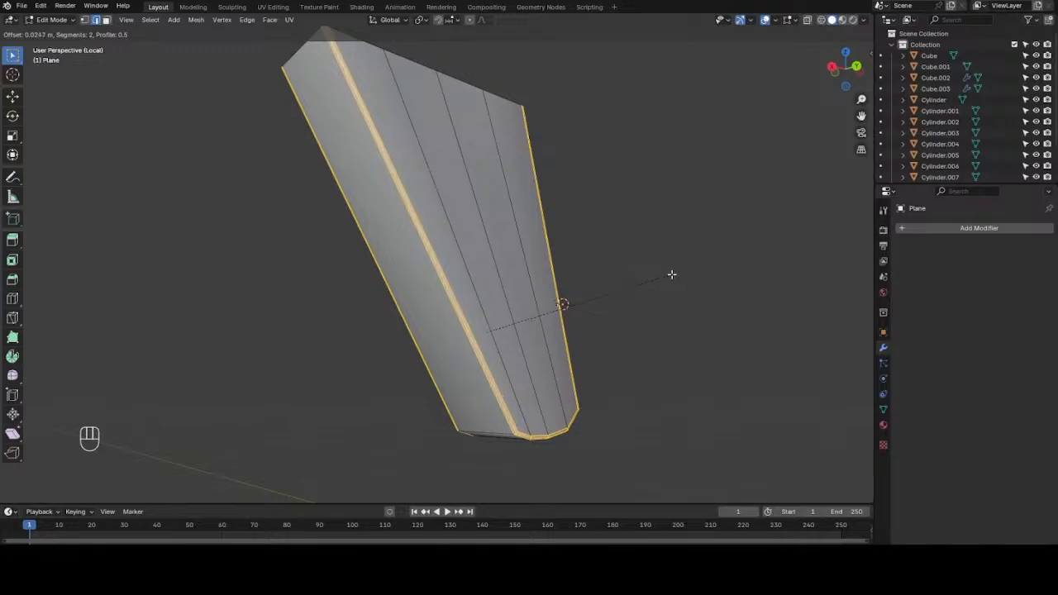
click(672, 275)
click(678, 263)
- Return to Object Mode, inspect the bevelled trigger, then leave local view and deselect it
drag(838, 77, 665, 75)
key(Tab)
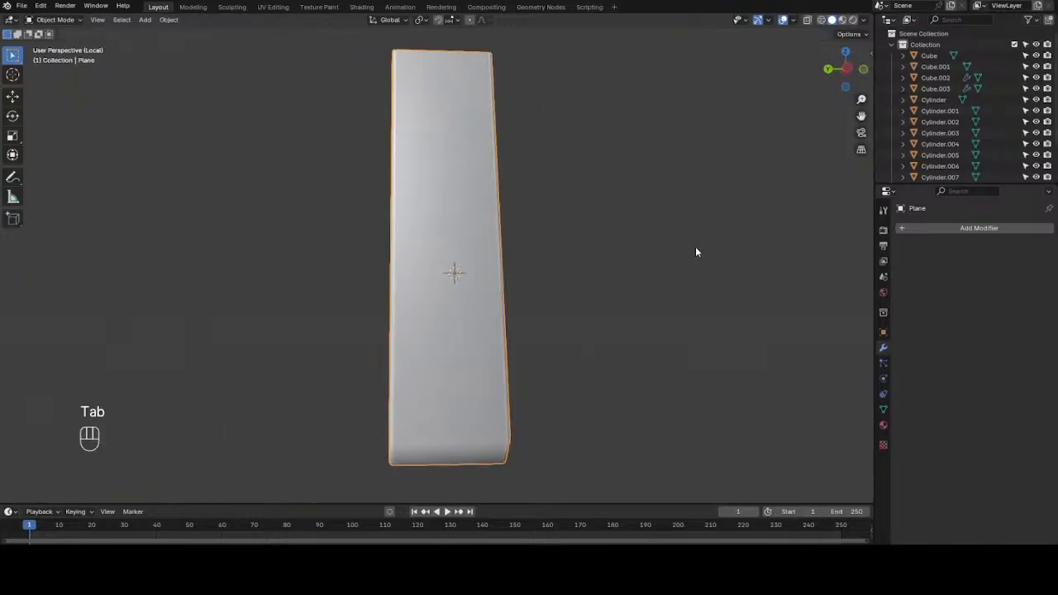
drag(830, 80, 740, 82)
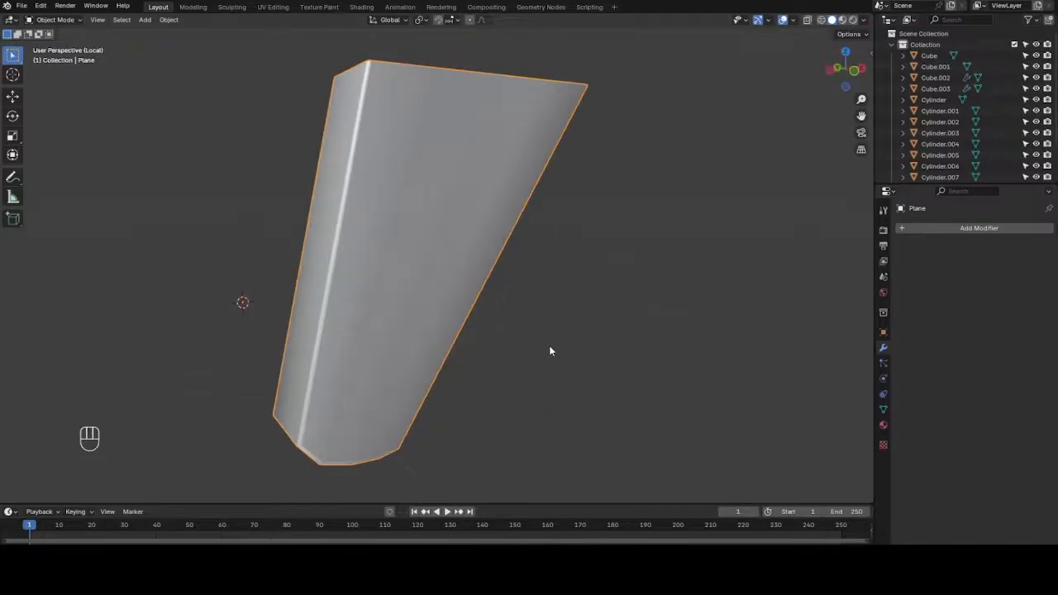
key(slash)
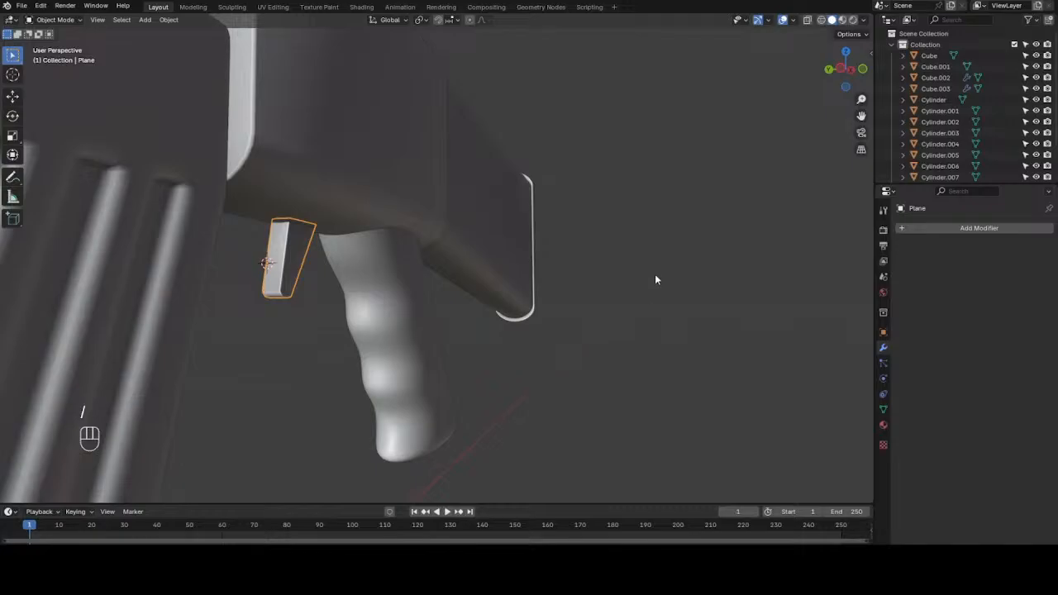
click(656, 275)
- In front view, add a plane at the 3D cursor beside the trigger and rotate it 90° about X
key(KP_1)
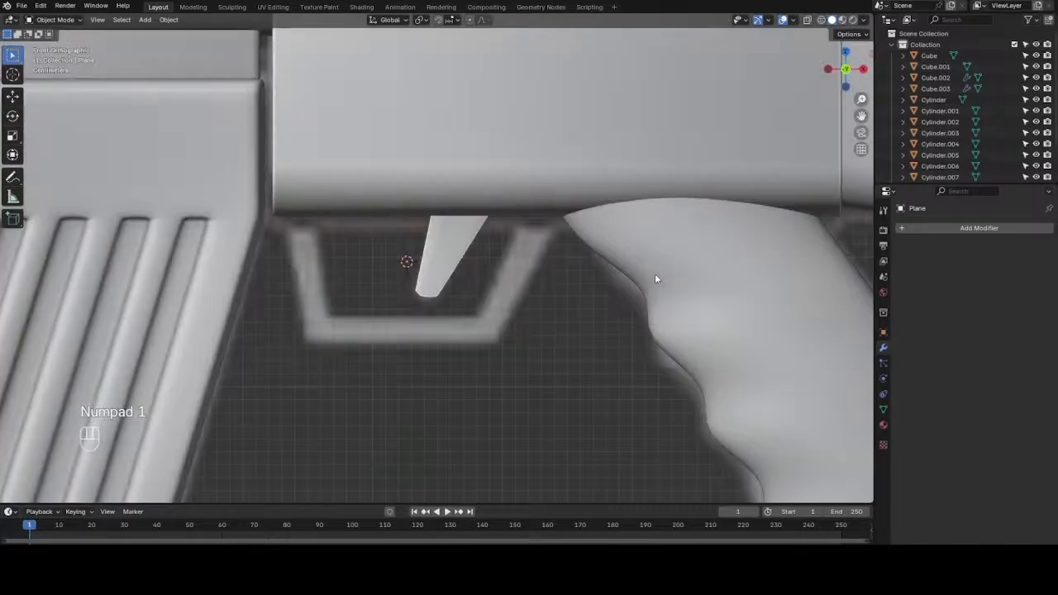
scroll(521, 345, up, 3)
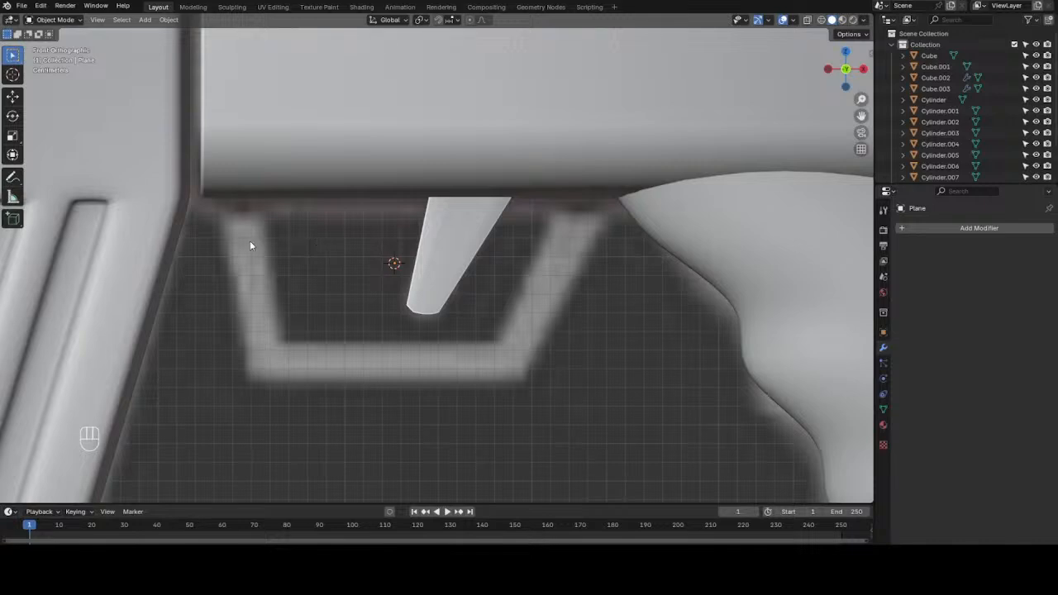
key(shift+a)
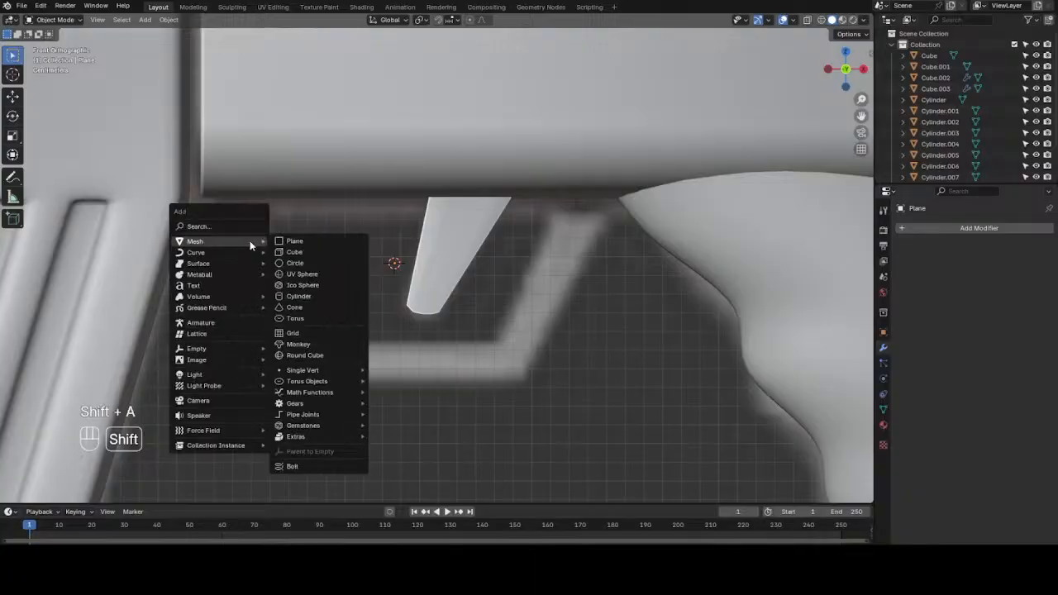
click(315, 241)
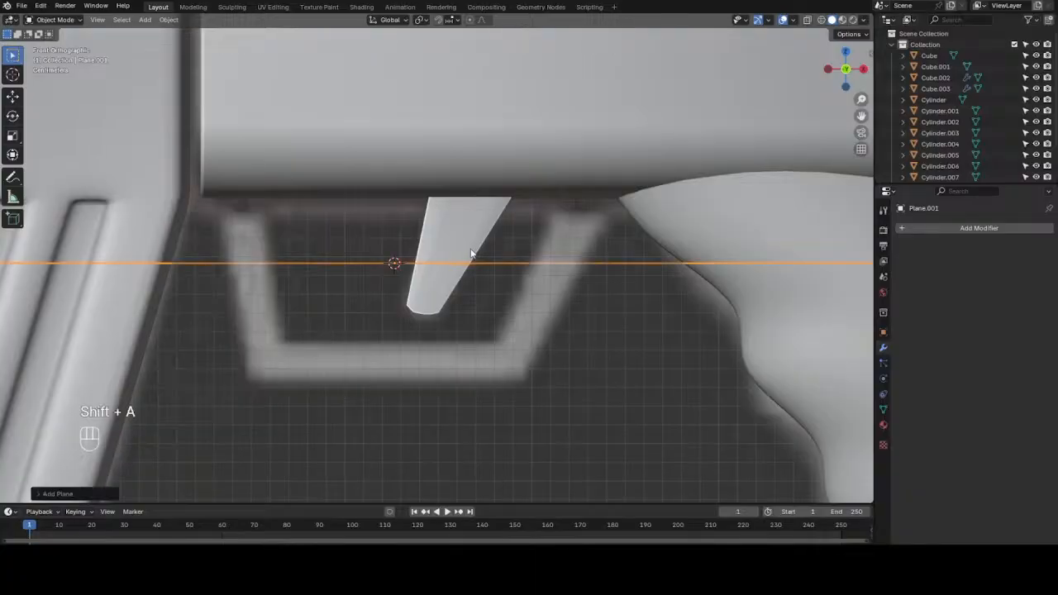
text(rx90)
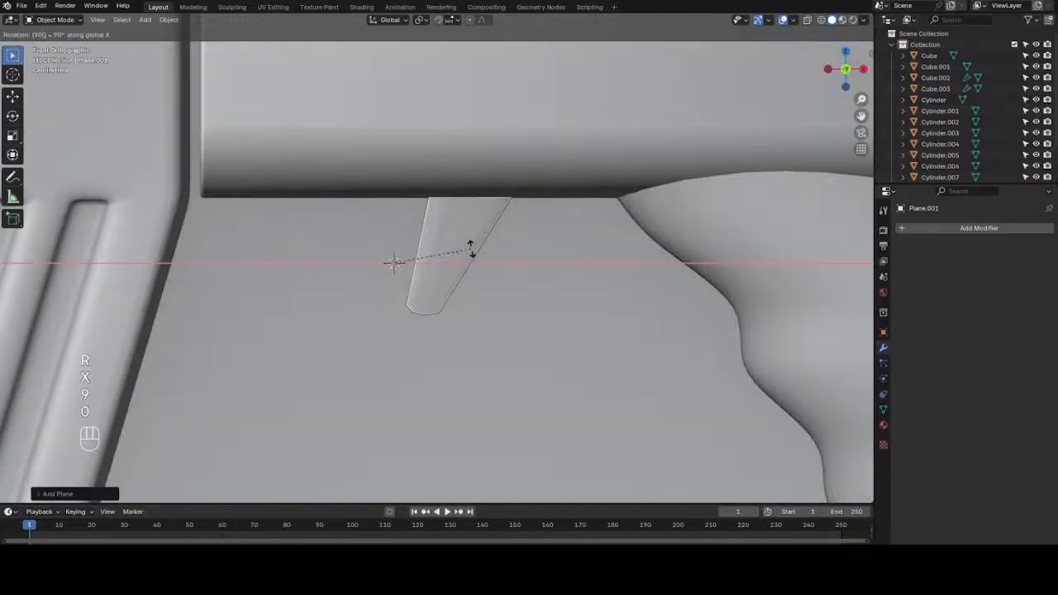
key(Return)
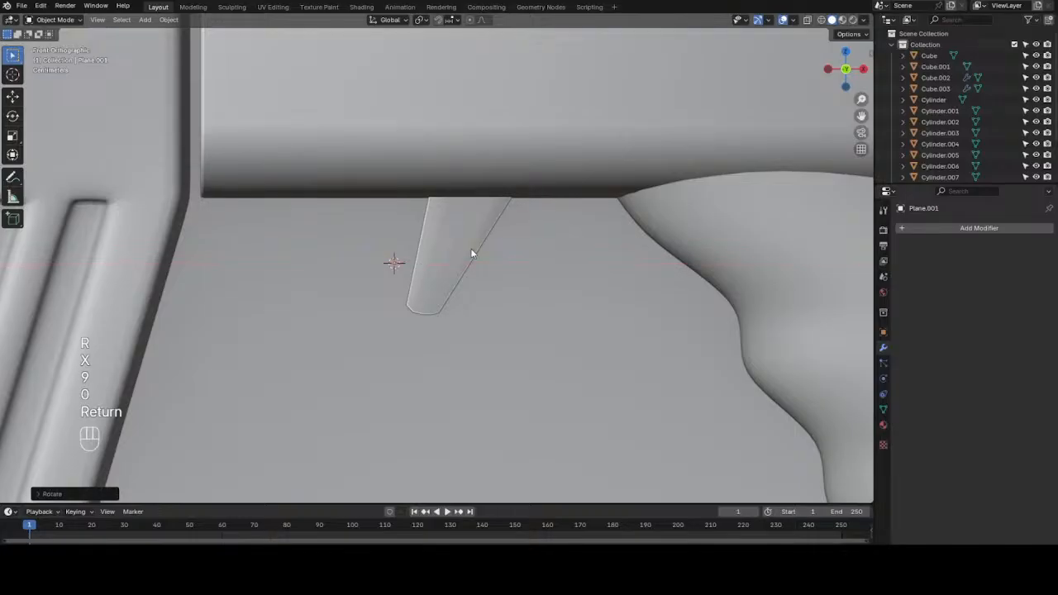
- Scale the new plane down to a small square inside the trigger guard outline, finishing the resize in Edit Mode with wireframe shading
key(a)
right_click(705, 300)
click(705, 300)
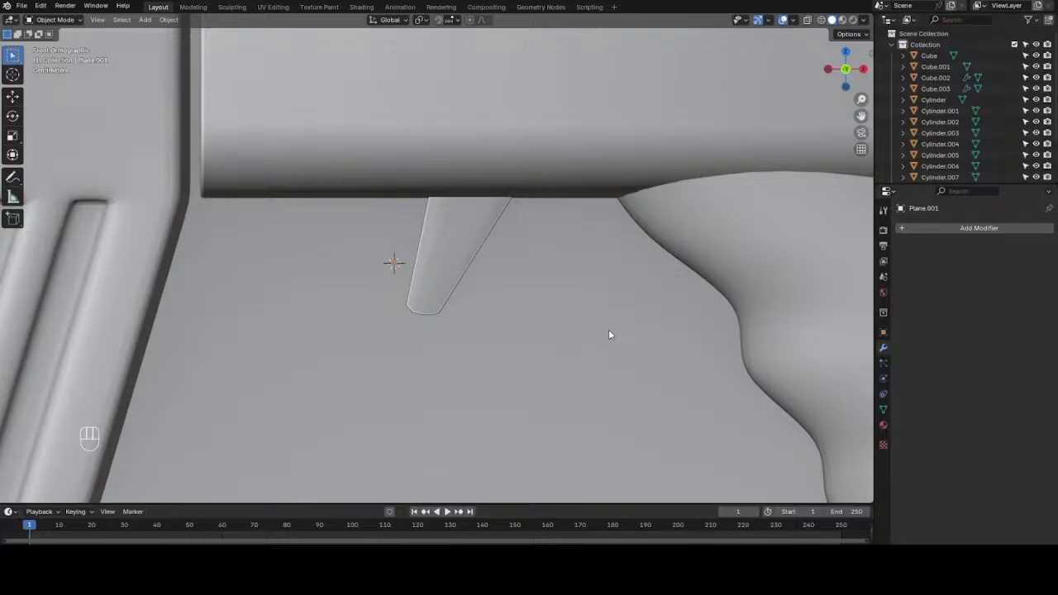
key(s)
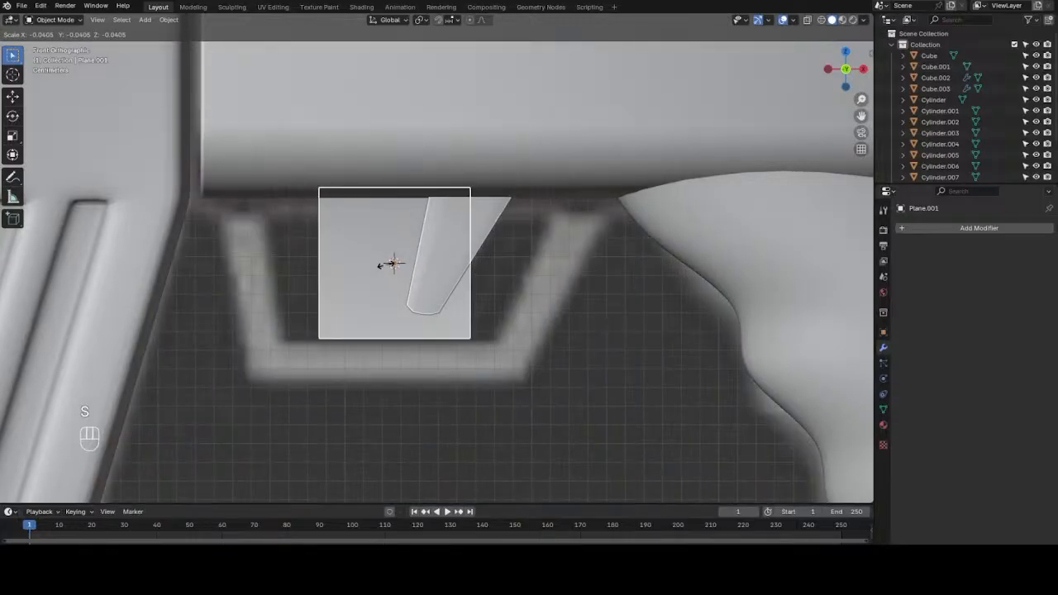
click(519, 300)
key(Tab)
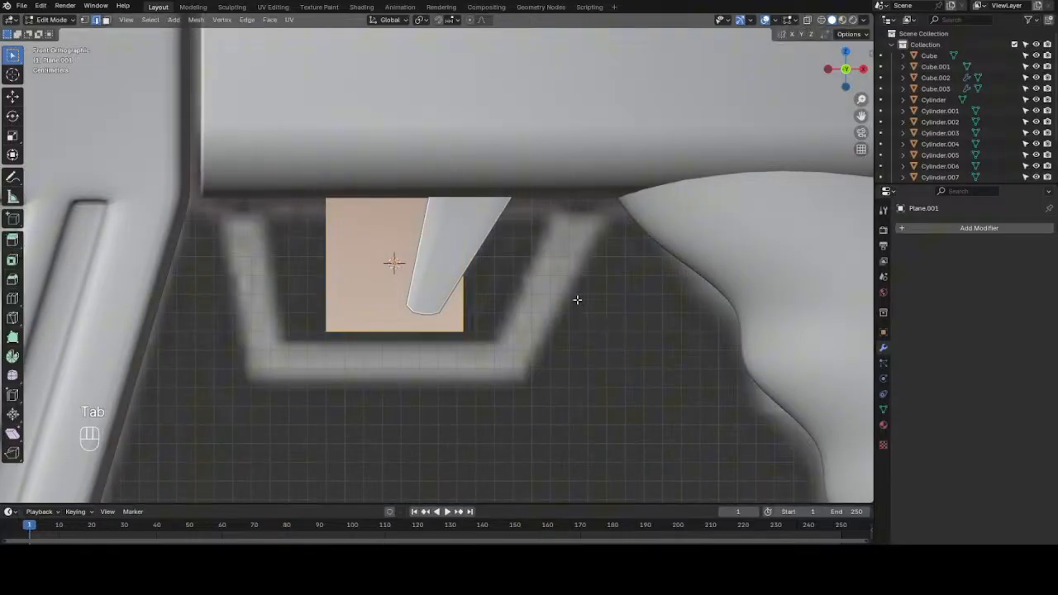
key(z)
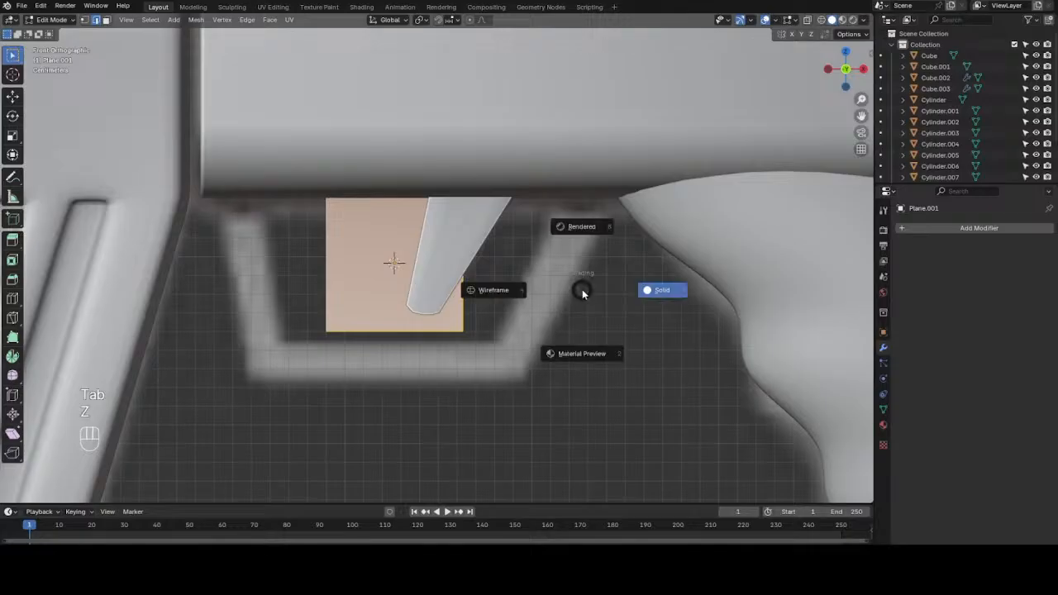
key(4)
key(s)
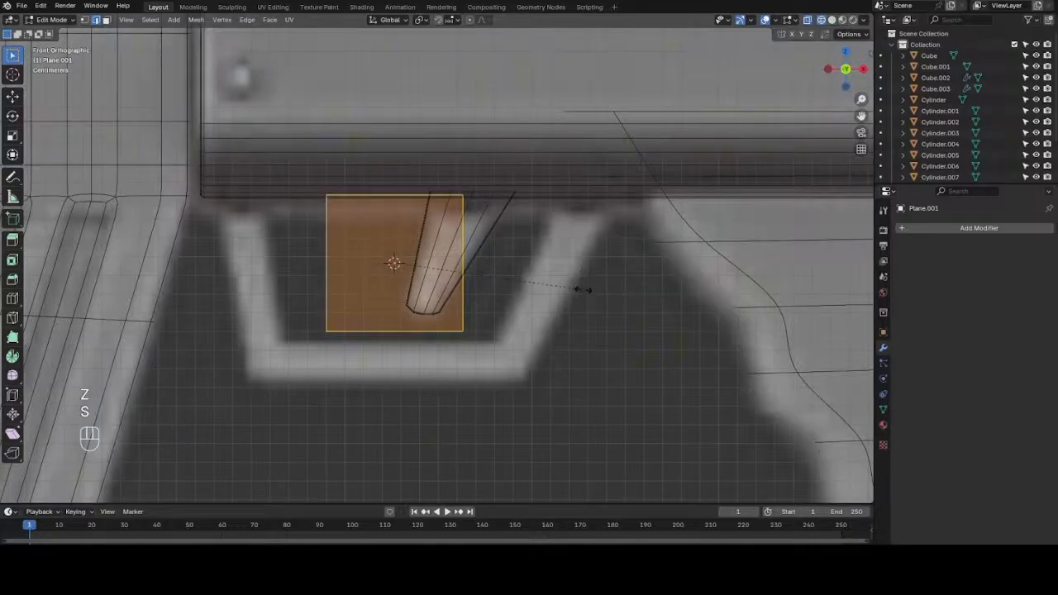
click(494, 286)
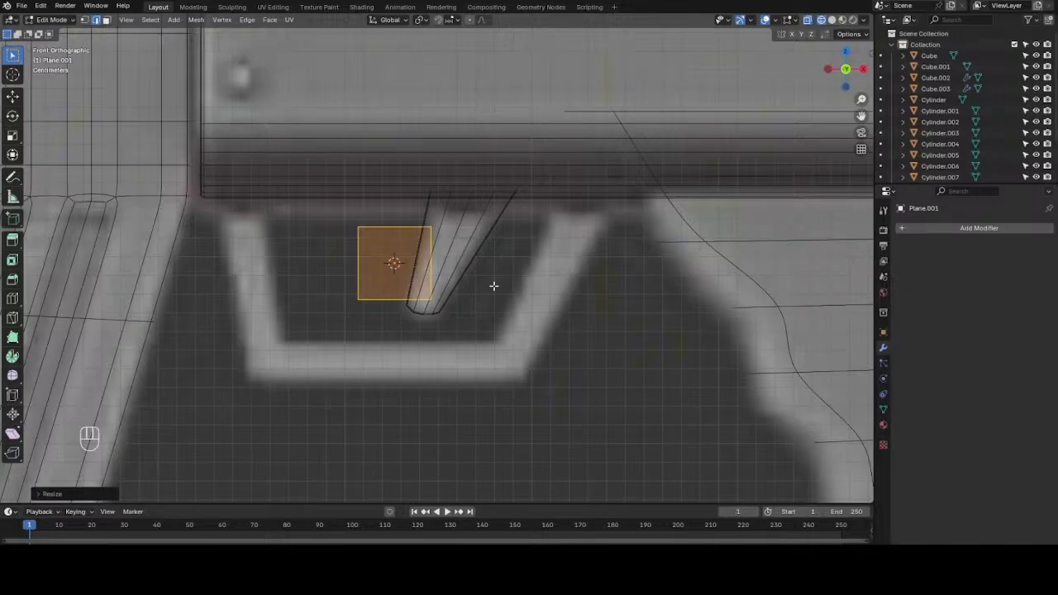
- Move the square along X onto the trigger guard's front arm and scale it along X to about half its width
key(g)
key(x)
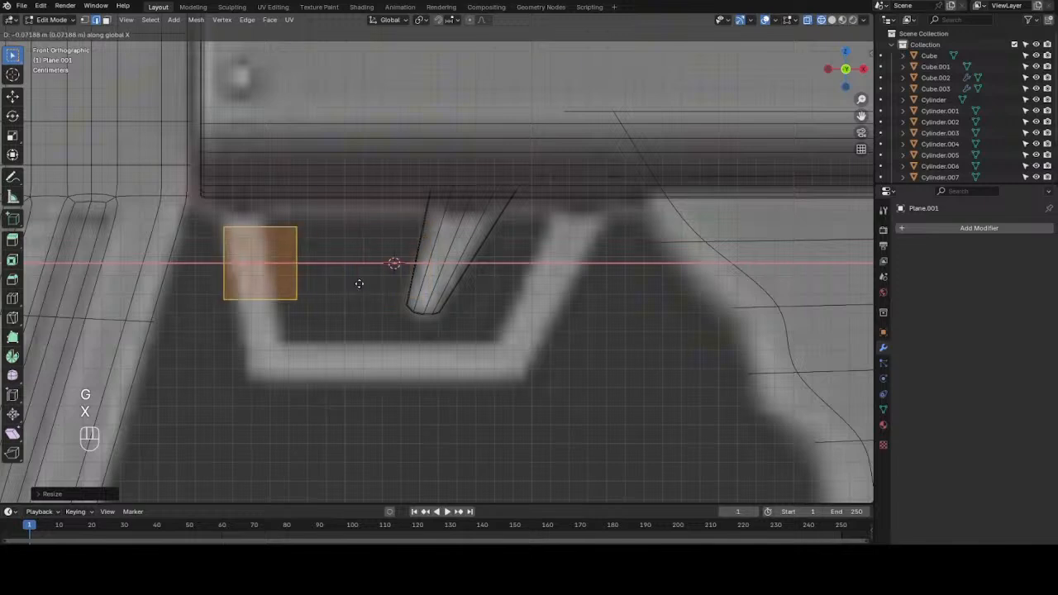
click(353, 284)
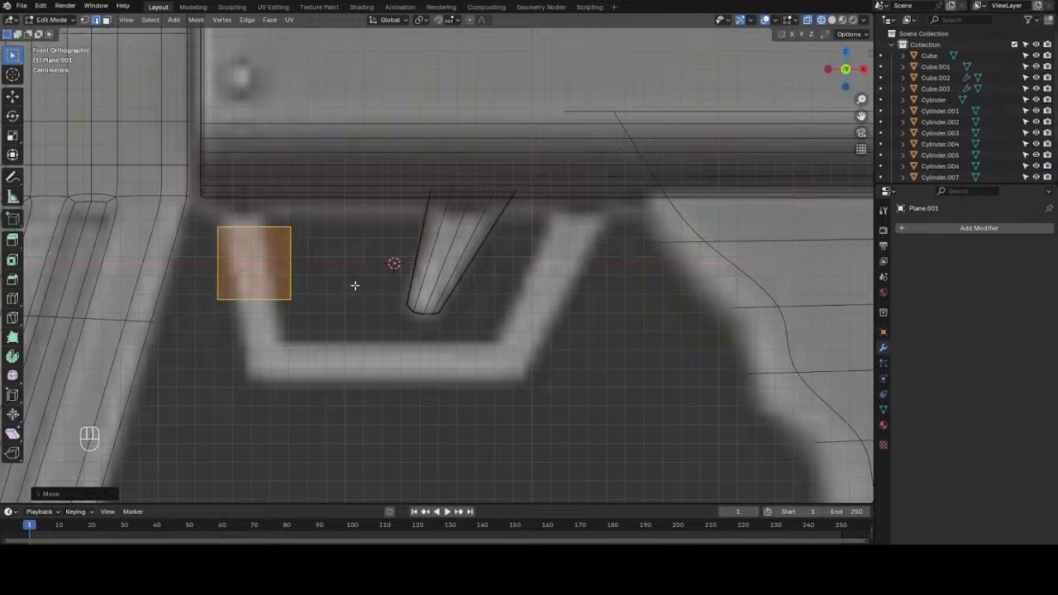
key(s)
key(x)
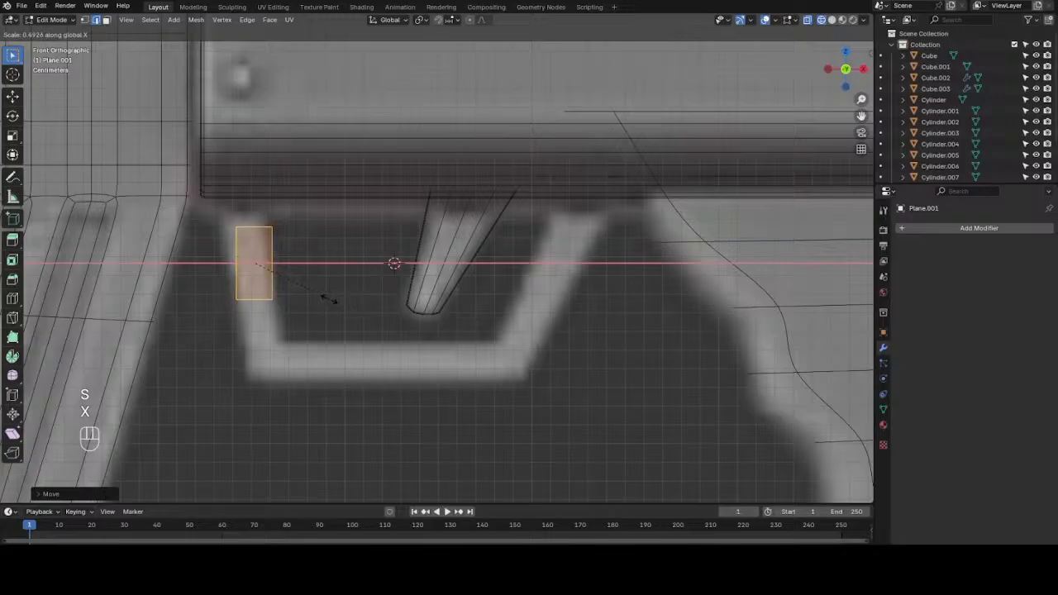
click(364, 312)
- Raise the narrowed plane along Z until its upper edge meets the receiver's underside
key(g)
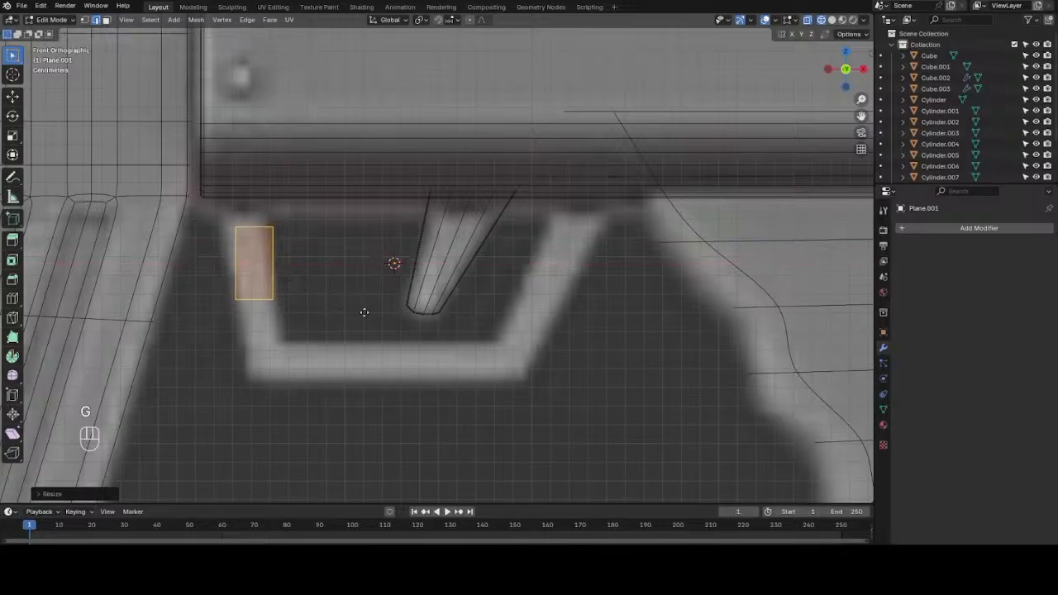
key(z)
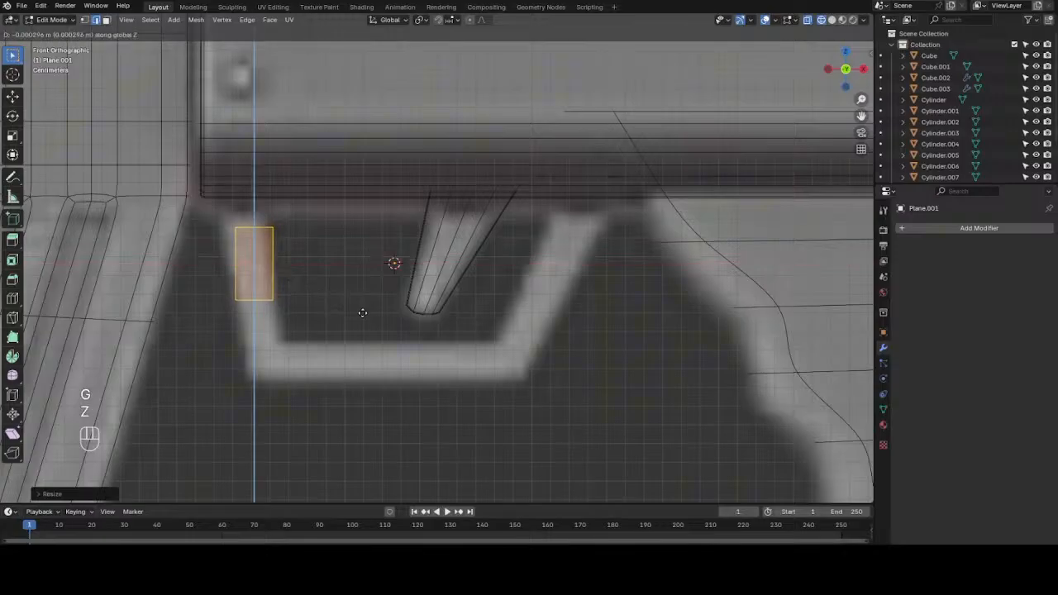
click(354, 282)
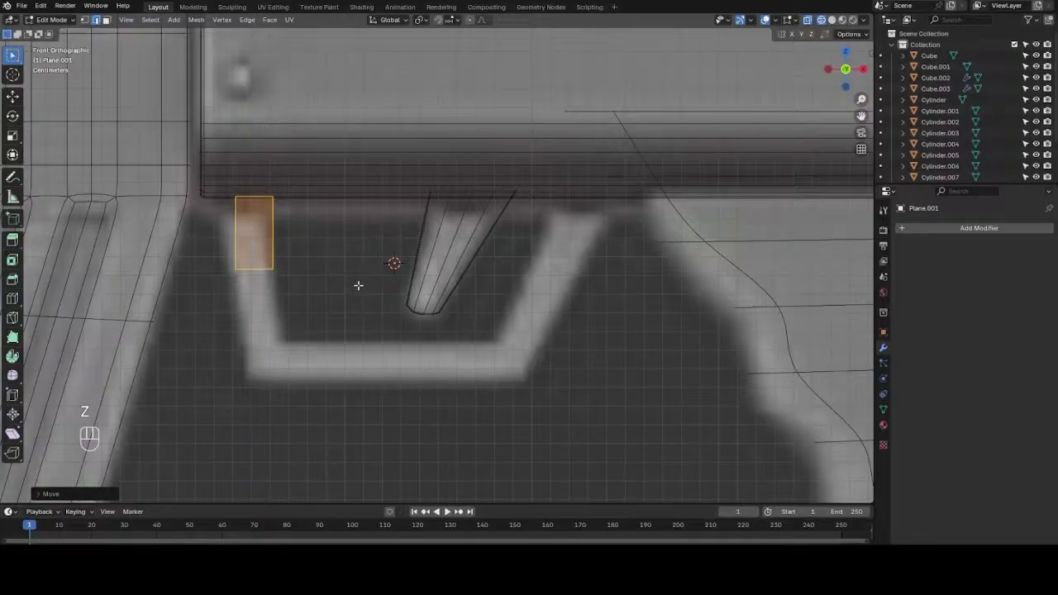
- Shift the plane about 0.007 m toward negative X and widen it along X to cover the guard's front arm
key(g)
key(x)
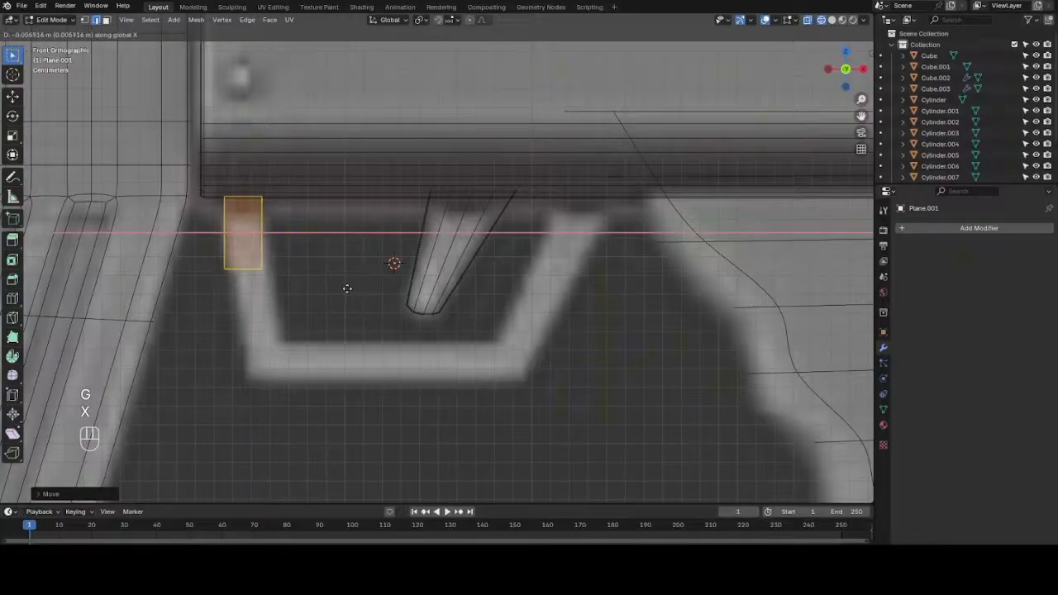
click(347, 288)
key(s)
key(x)
click(376, 299)
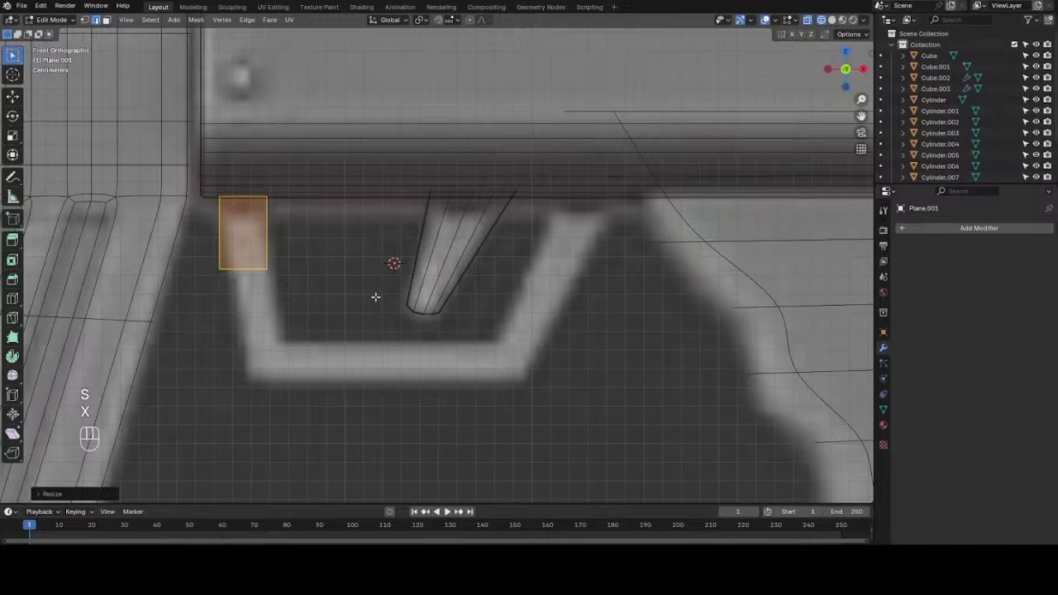
- Nudge the plane along X to centre it on the front arm and raise it along Z slightly into the receiver's underside
key(g)
key(x)
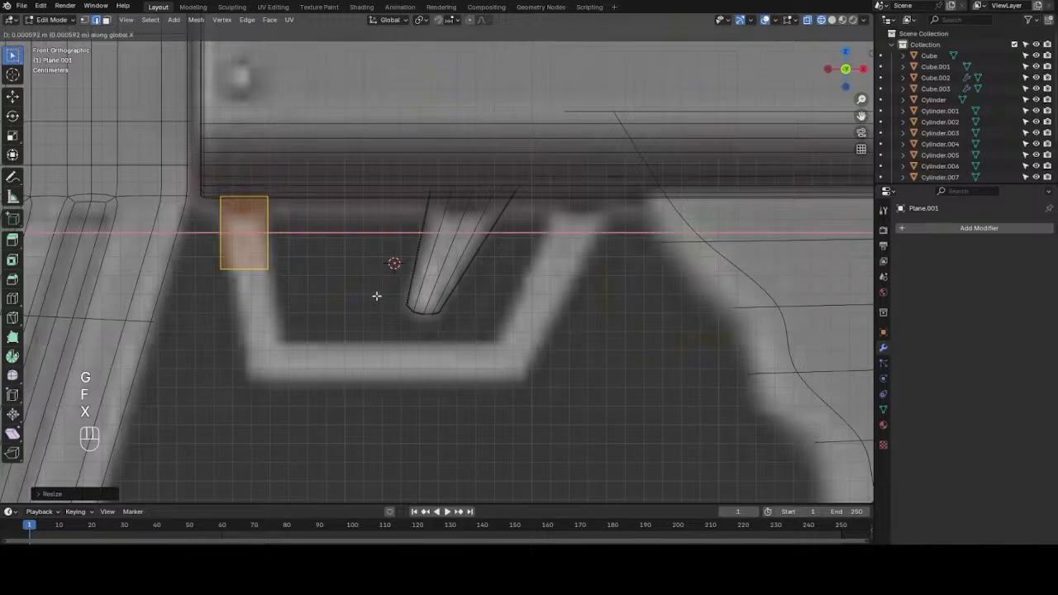
click(376, 296)
key(g)
key(z)
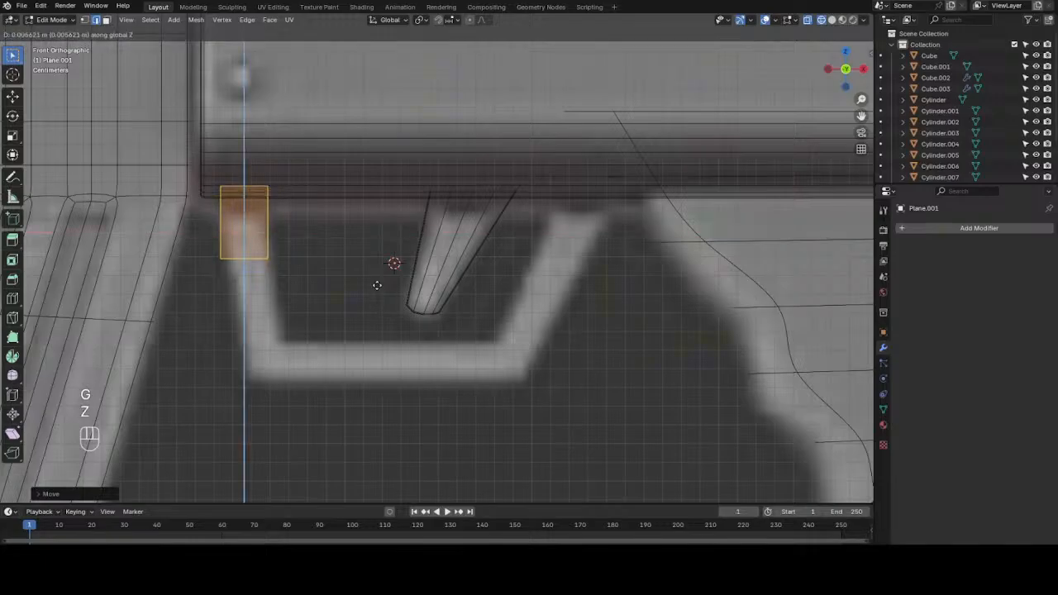
click(379, 291)
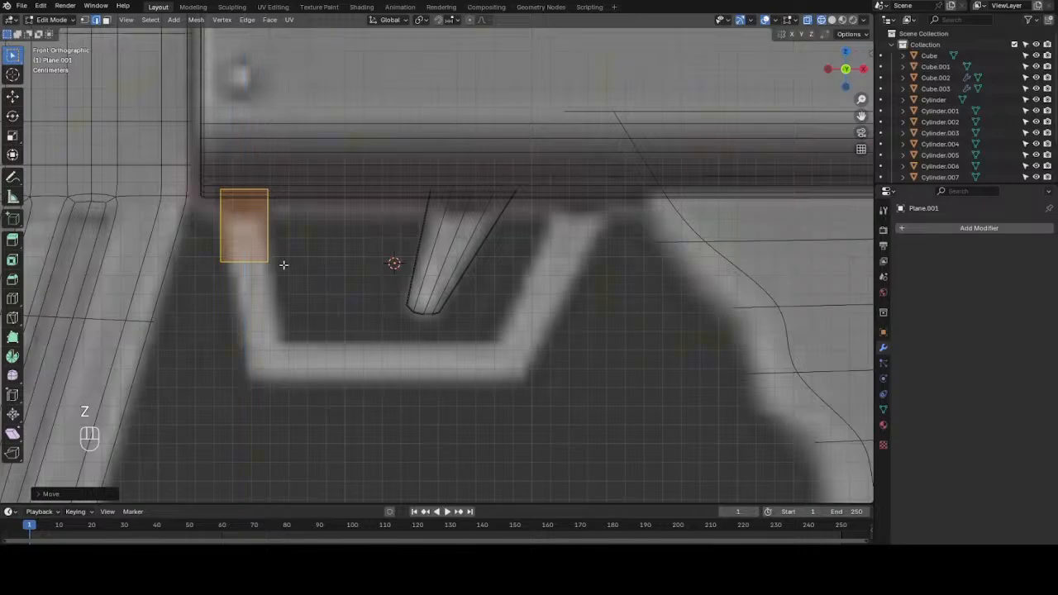
- Select the plane's two lower vertices, shift them slightly along X and lower them along Z to the guard's bottom edge
key(1)
drag(207, 238, 312, 274)
key(g)
key(x)
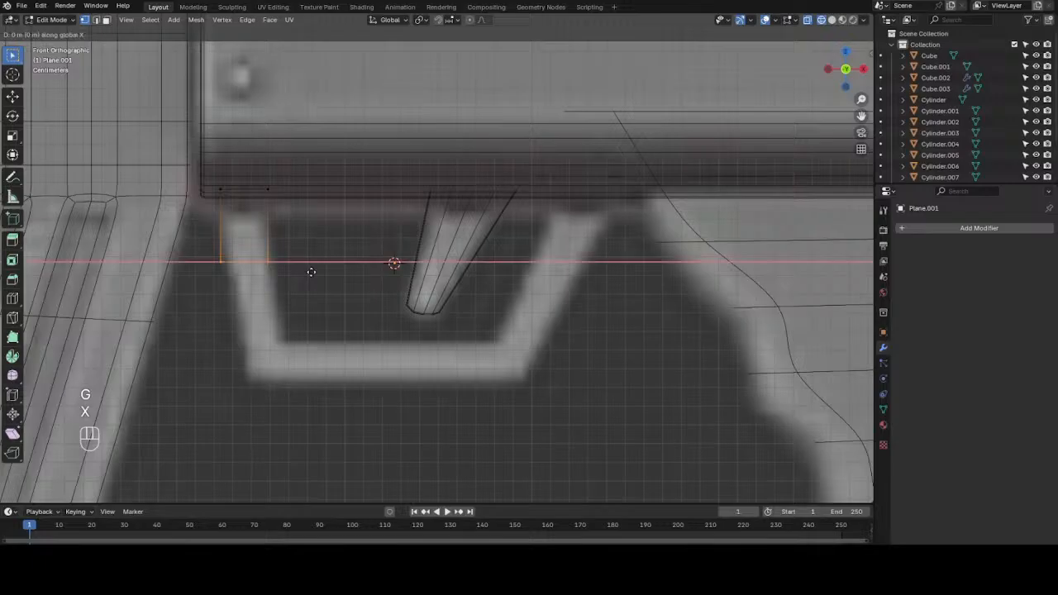
click(314, 271)
key(g)
key(z)
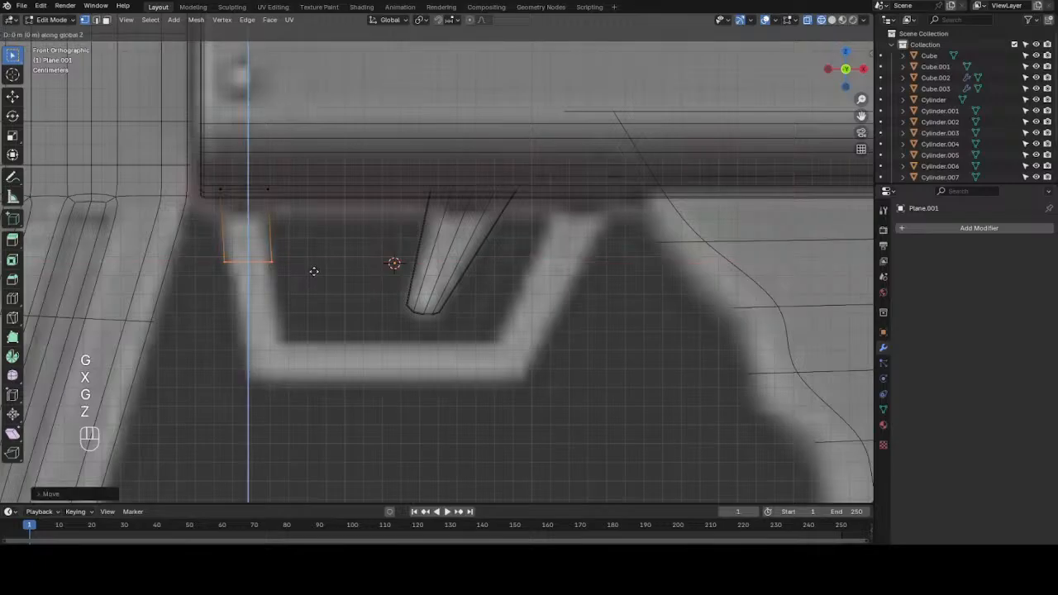
click(328, 386)
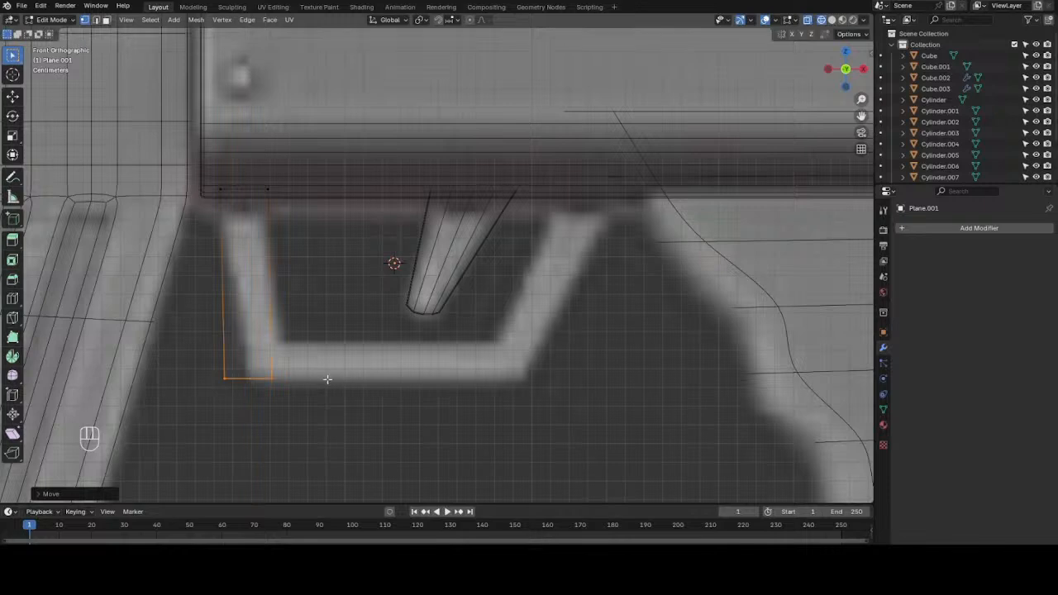
- Fine-tune the height of the lower vertices and move them along X so the plane follows the front arm's slant
key(g)
key(z)
click(325, 382)
key(g)
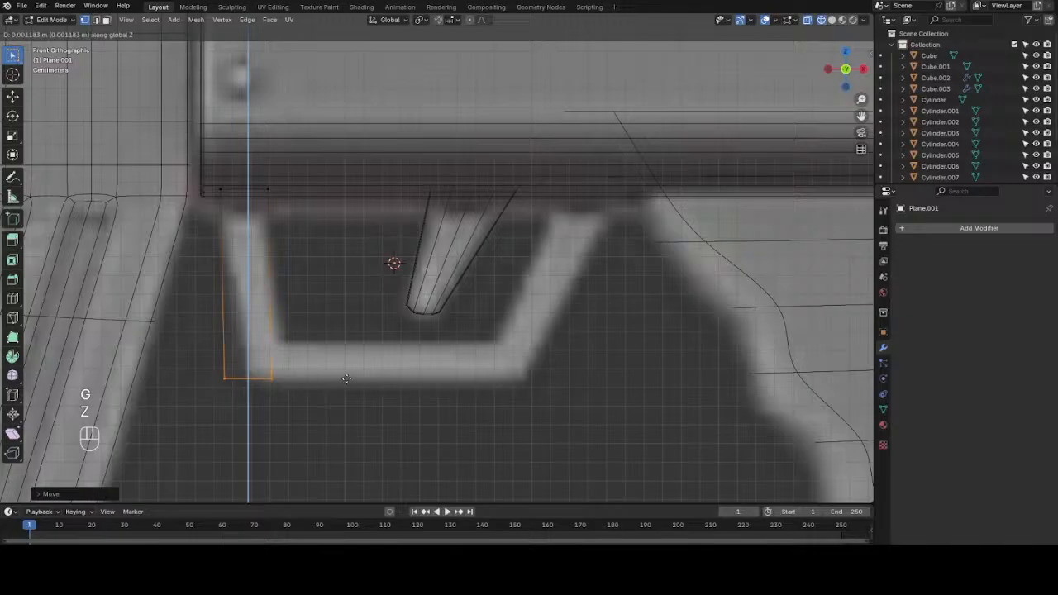
click(346, 378)
key(g)
key(x)
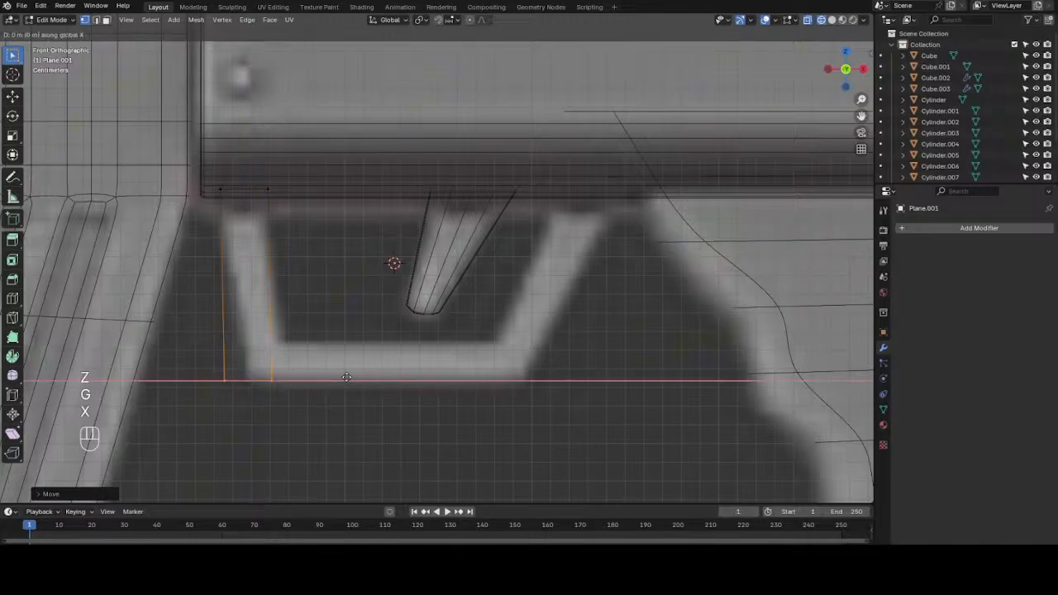
click(367, 376)
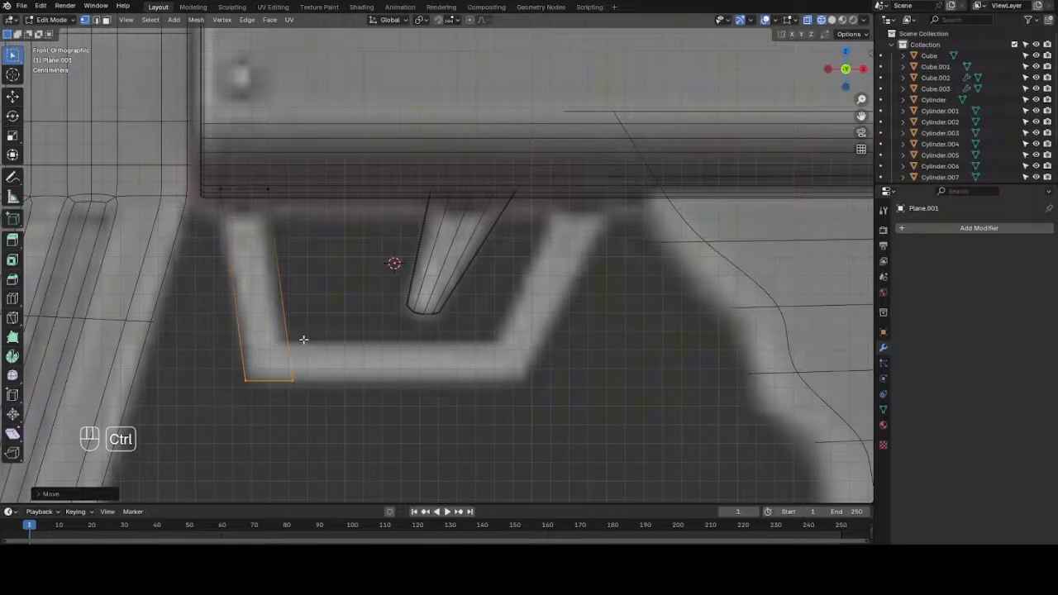
- Add a horizontal loop cut across the front arm, level with the upper edge of the guard's bottom bar
key(ctrl+r)
click(303, 339)
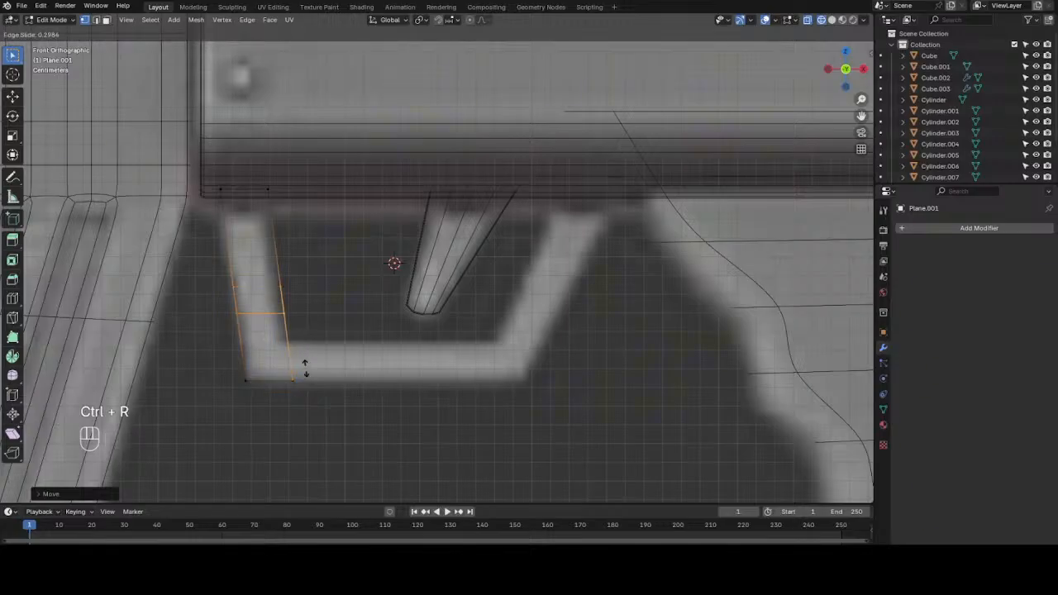
click(308, 394)
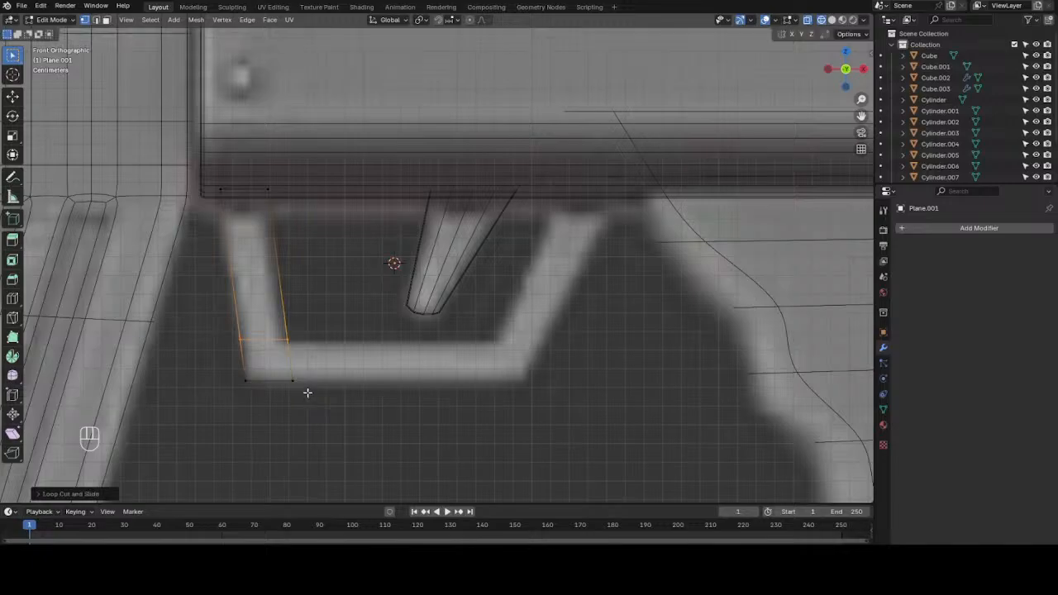
key(g)
key(z)
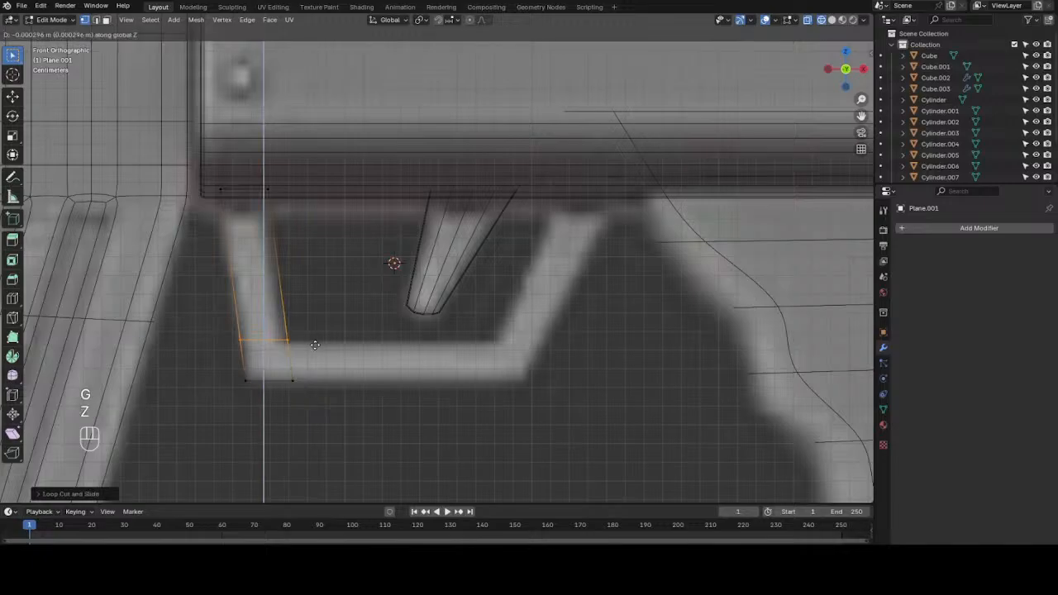
click(313, 346)
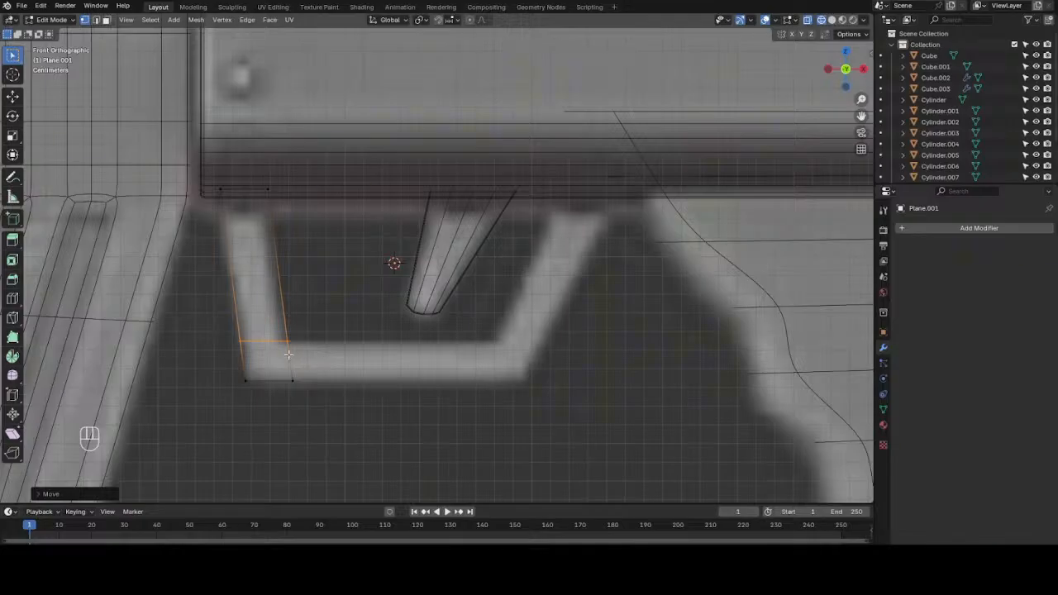
- Extrude the inner edge of the front arm's lowest segment along X to the guard's rear lower corner
key(2)
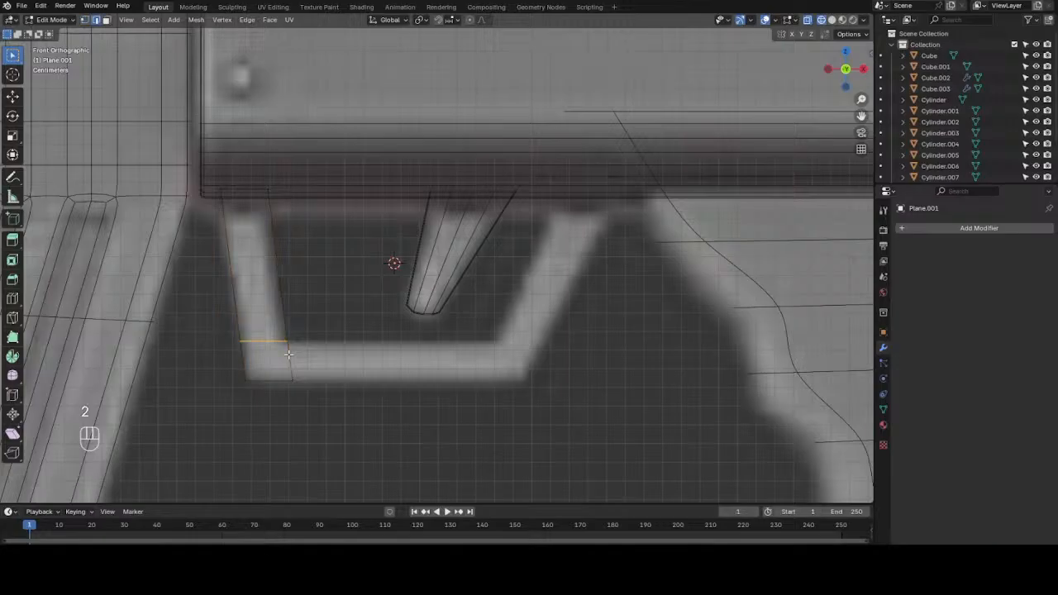
click(290, 357)
key(e)
key(x)
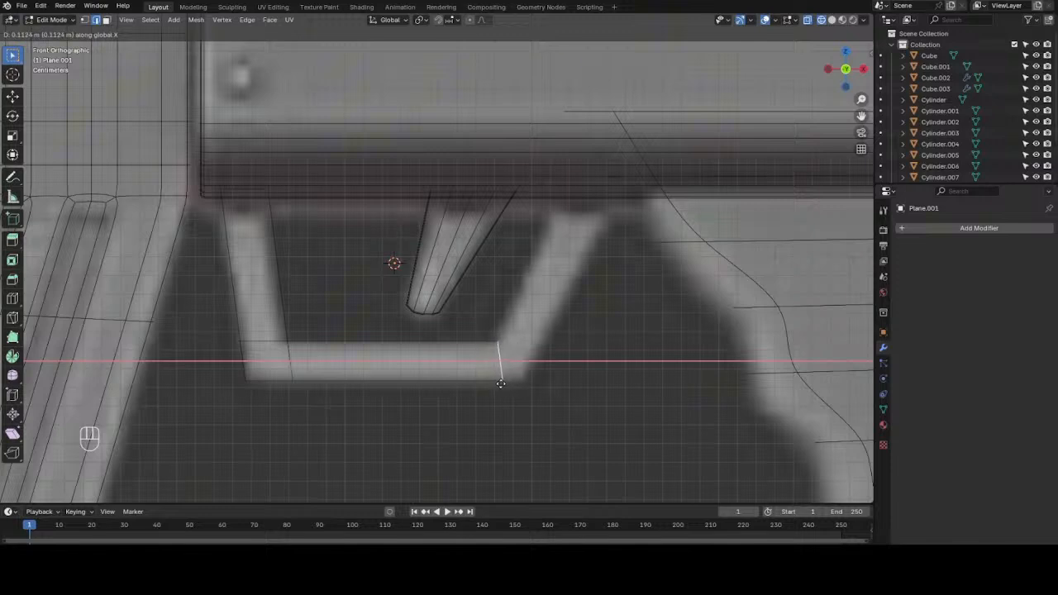
click(500, 384)
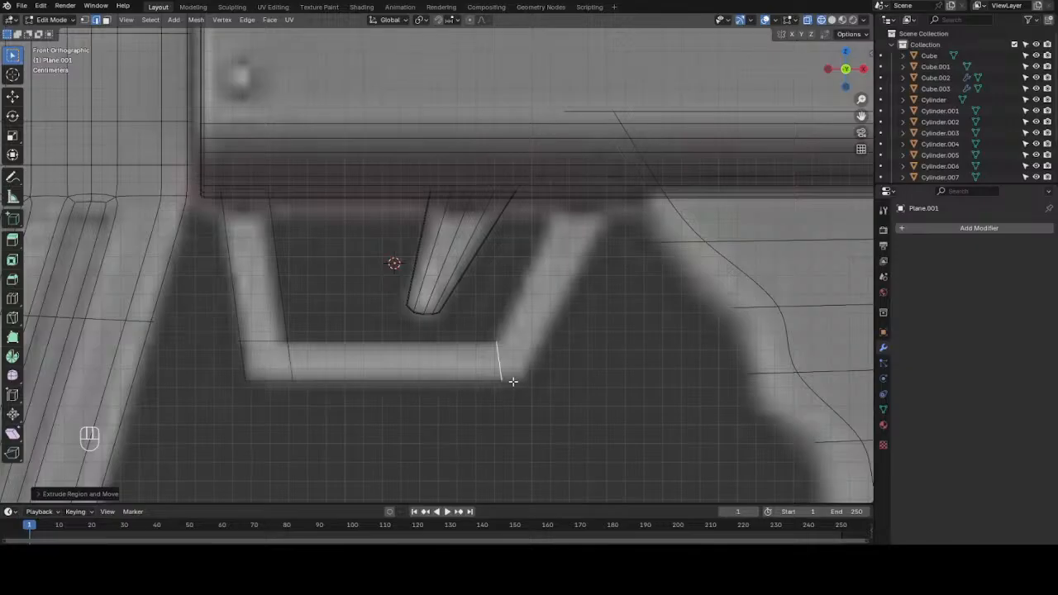
key(g)
key(x)
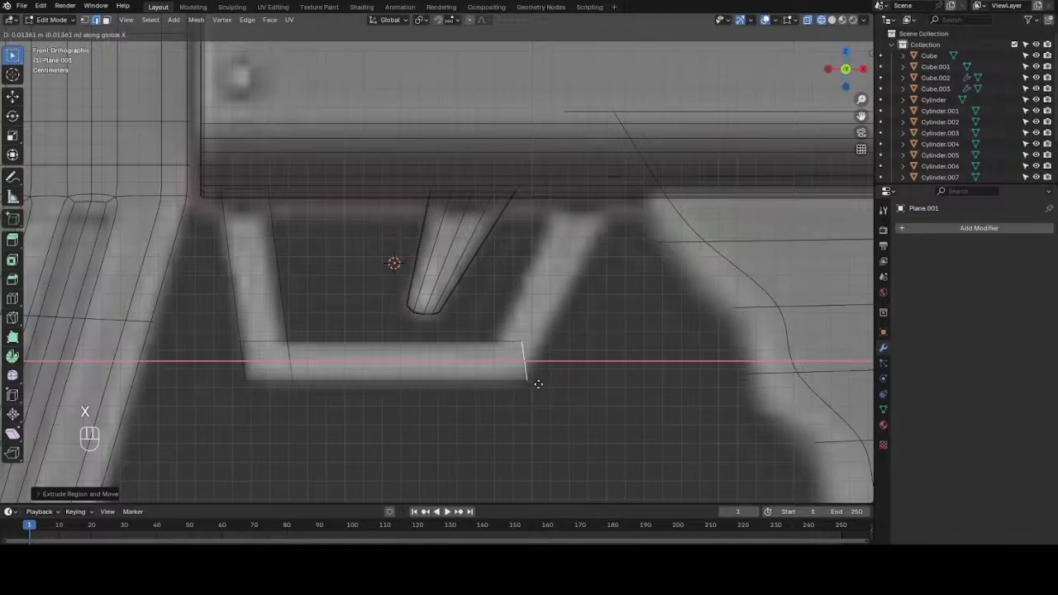
click(538, 383)
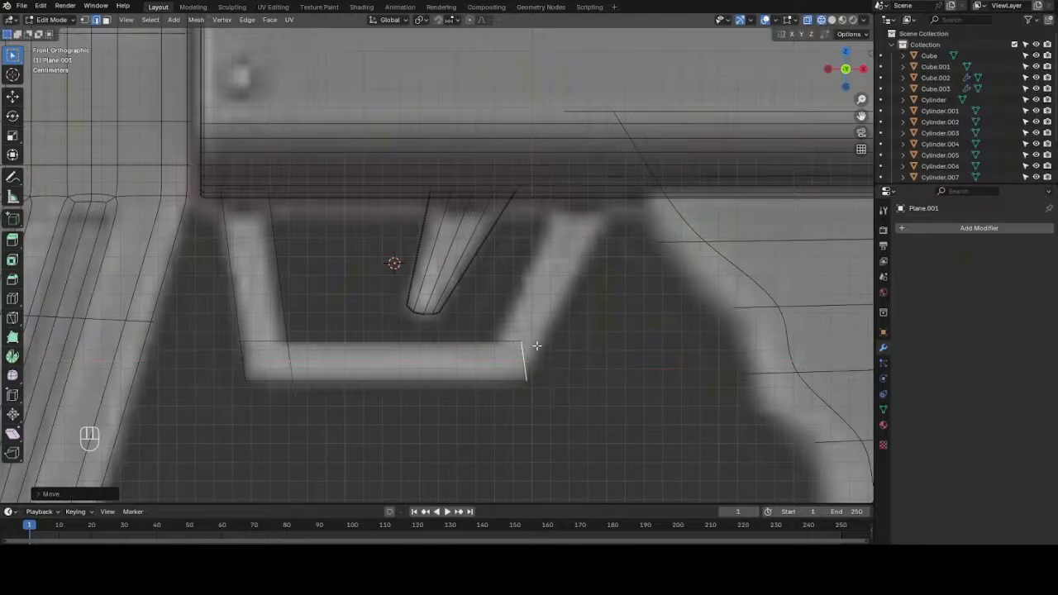
- Move the upper vertex at the bottom bar's rear end along X so the end edge matches the rear arm's slant
drag(496, 319, 561, 361)
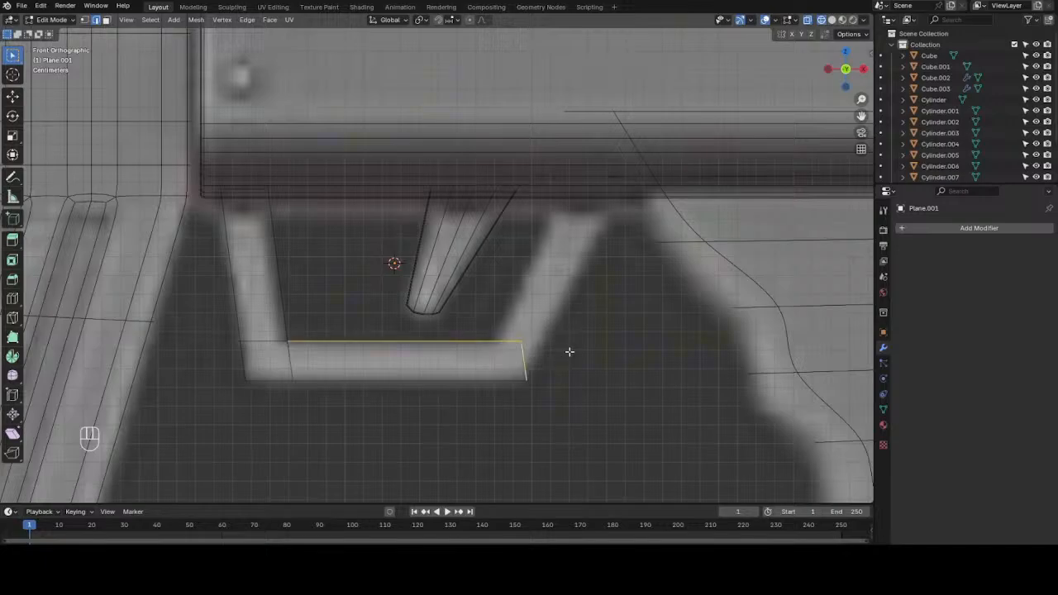
key(1)
drag(504, 334, 576, 364)
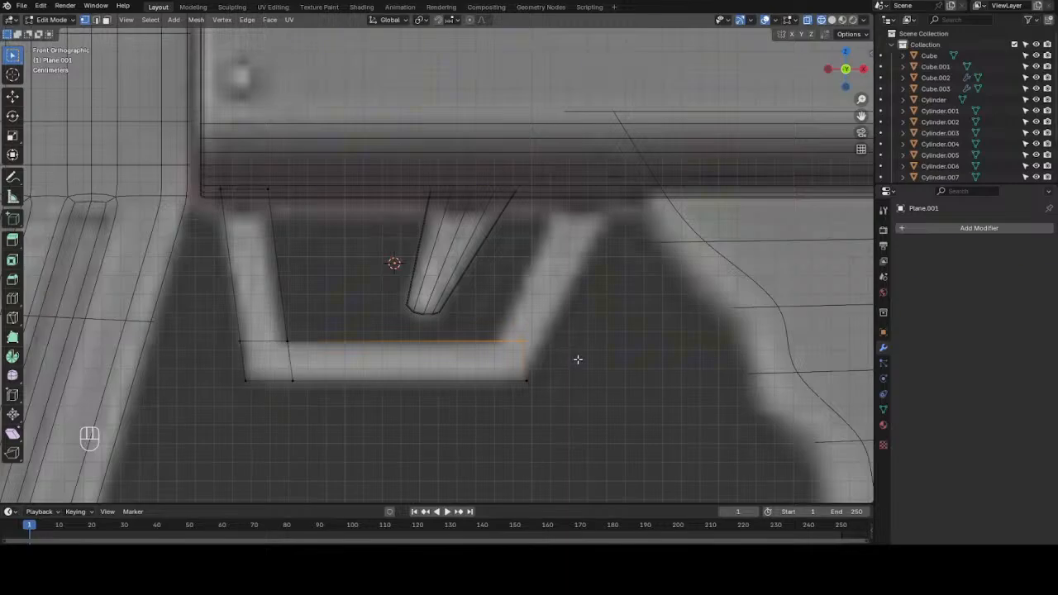
key(r)
right_click(586, 361)
drag(503, 314, 547, 364)
key(g)
key(x)
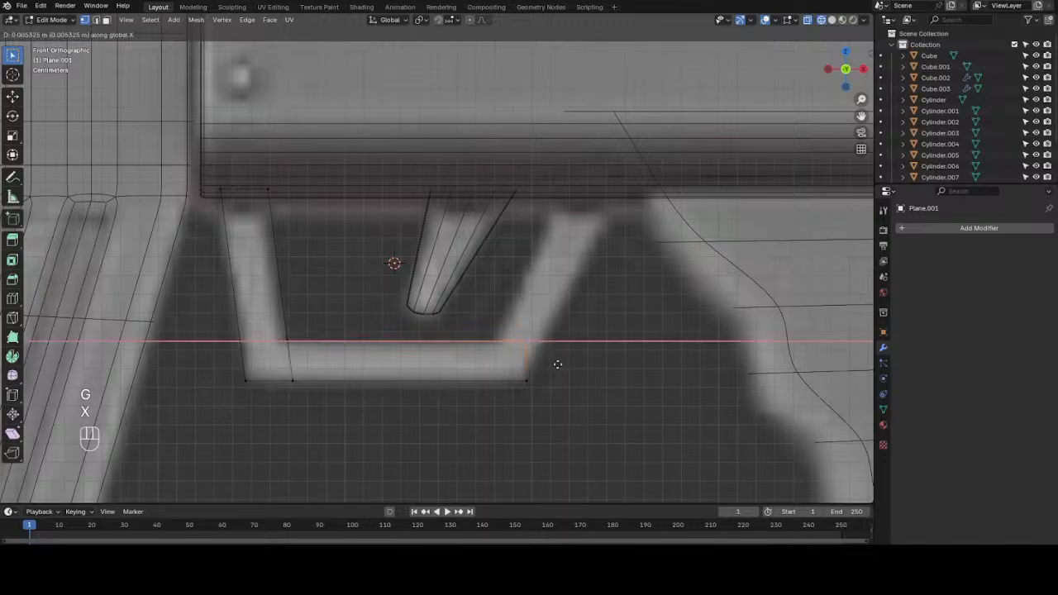
click(563, 368)
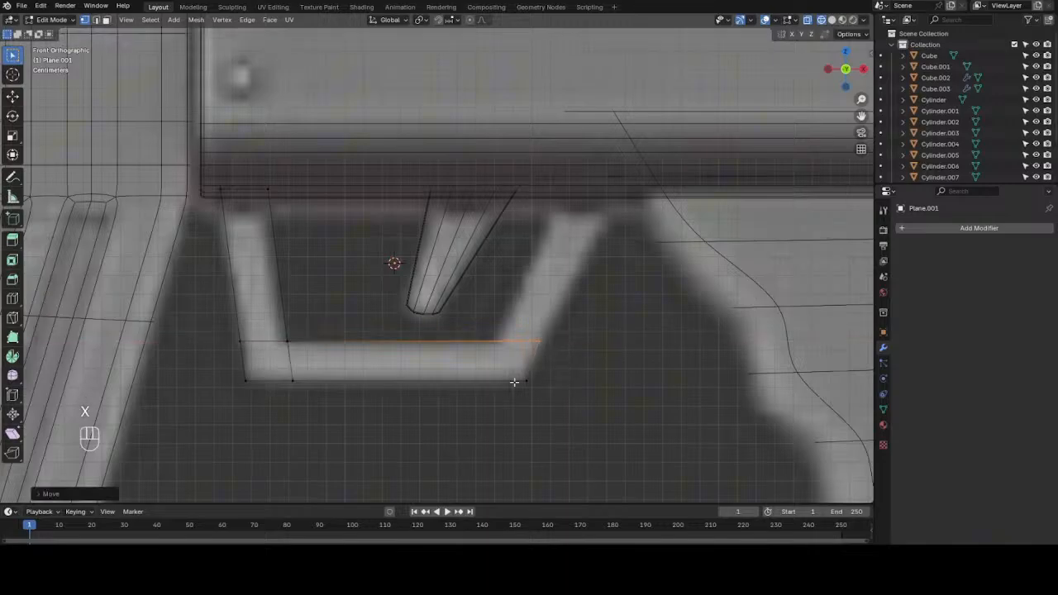
- Add a loop cut across the bottom bar and slide it to the inner side of the rear arm
key(ctrl)
key(ctrl+r)
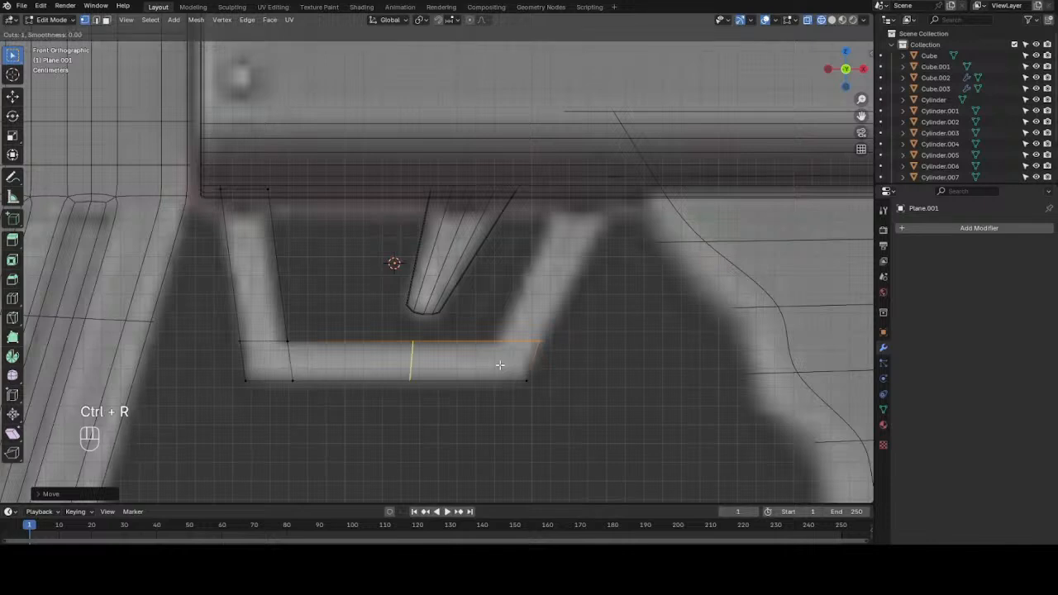
click(500, 365)
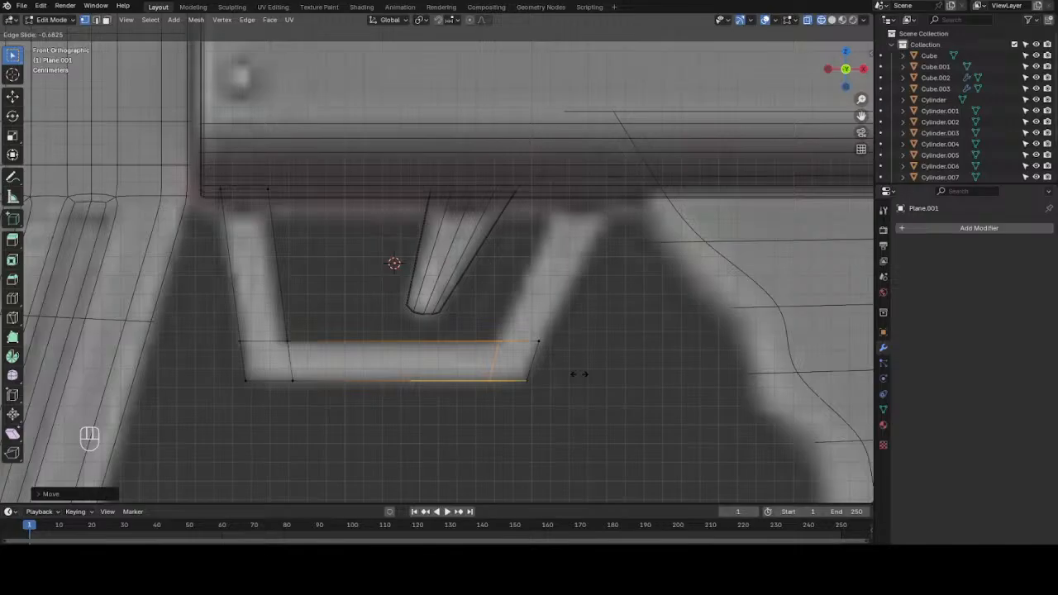
click(578, 374)
- Nudge the rear corner's outer upper vertex along X onto the outer edge of the rear arm
drag(531, 328, 566, 381)
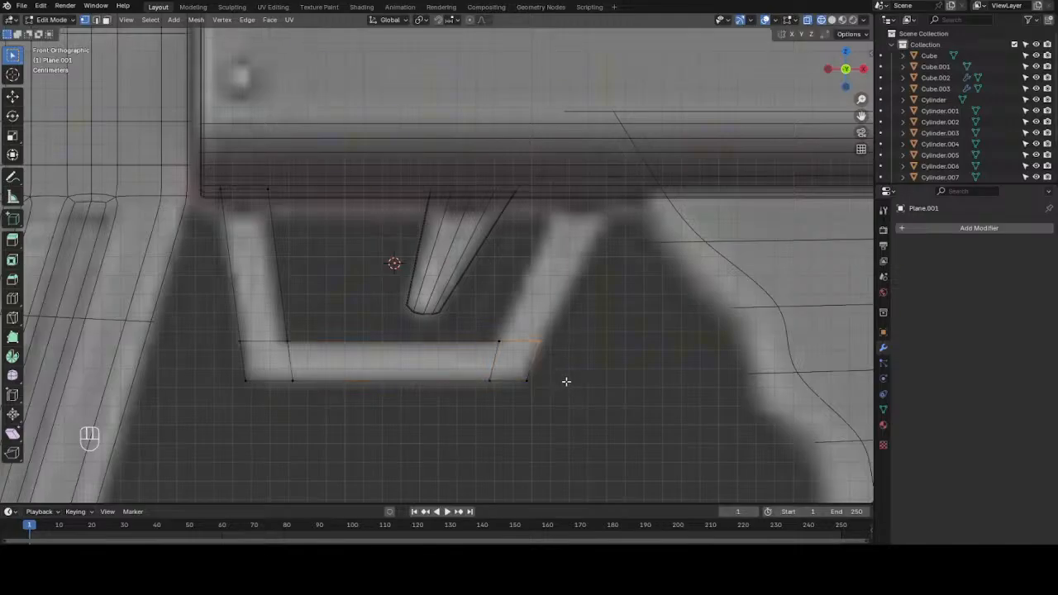
key(g)
key(x)
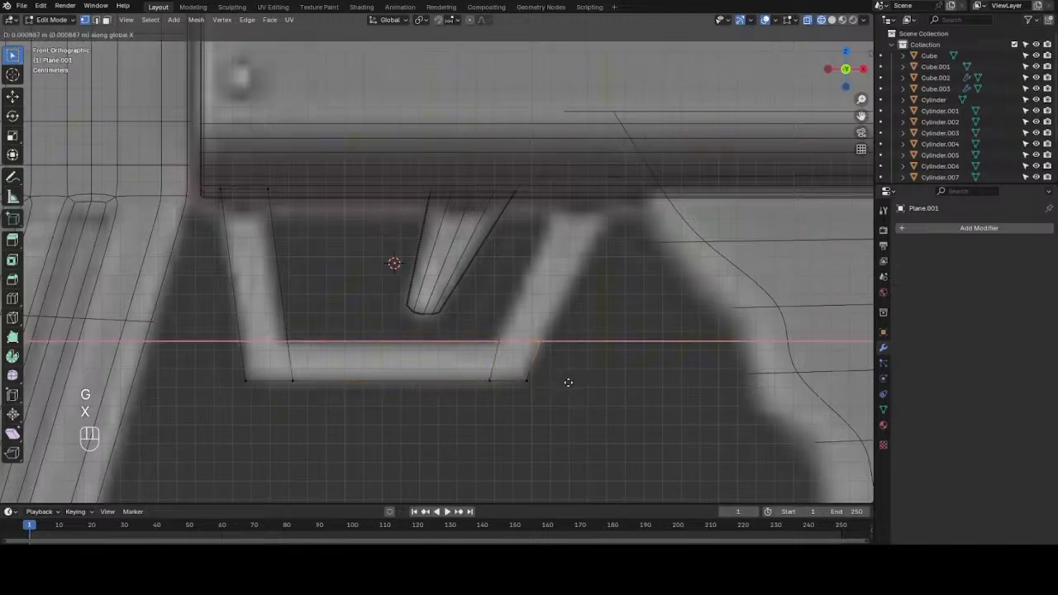
click(569, 382)
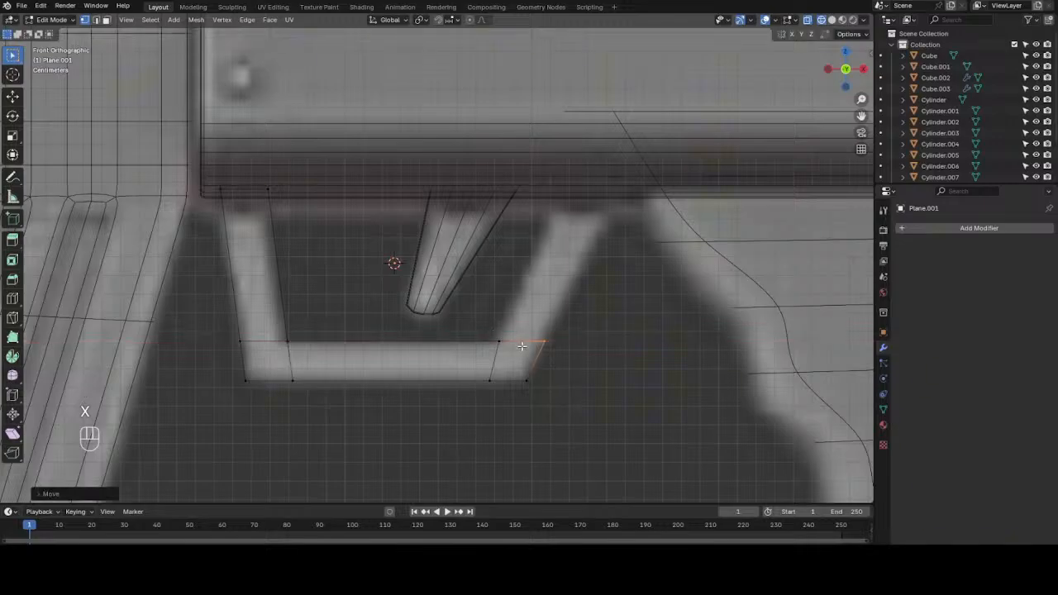
- Extrude the rear corner's upper edge along Z into the receiver's underside and shift it about 0.039 m along X to follow the rear arm
key(2)
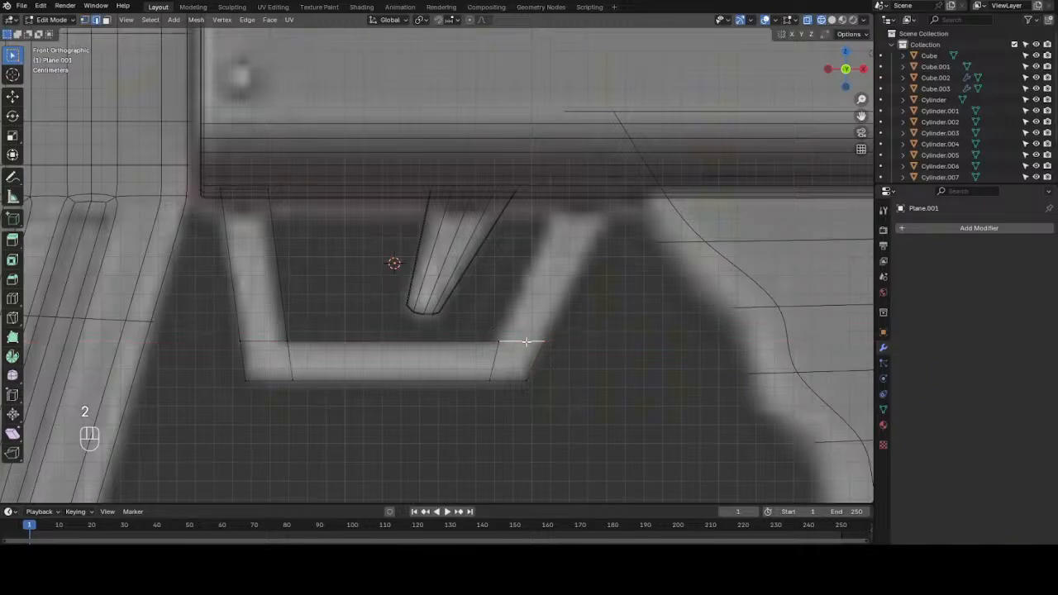
key(e)
key(z)
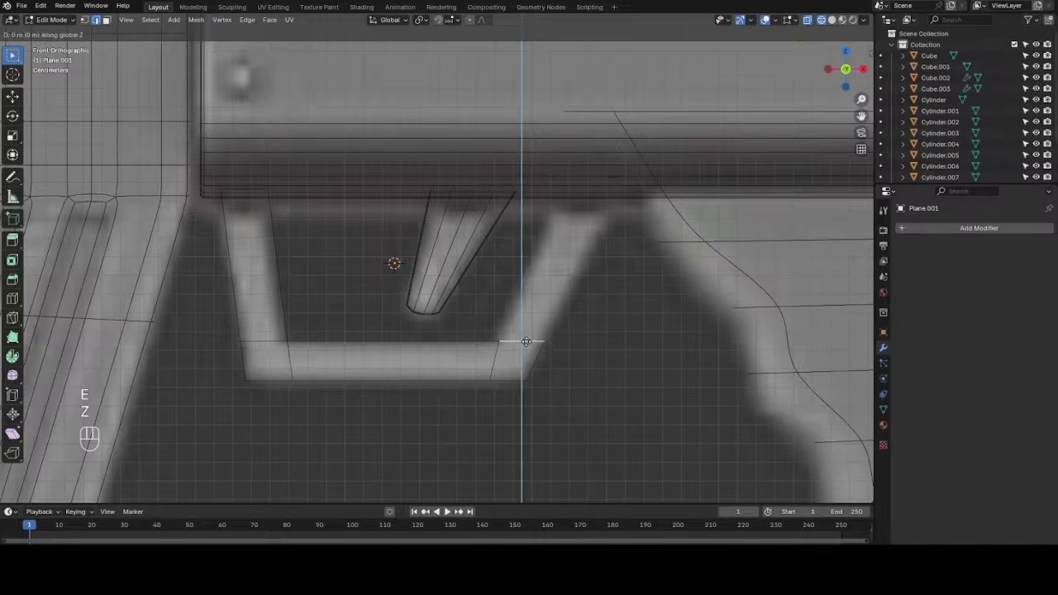
click(552, 189)
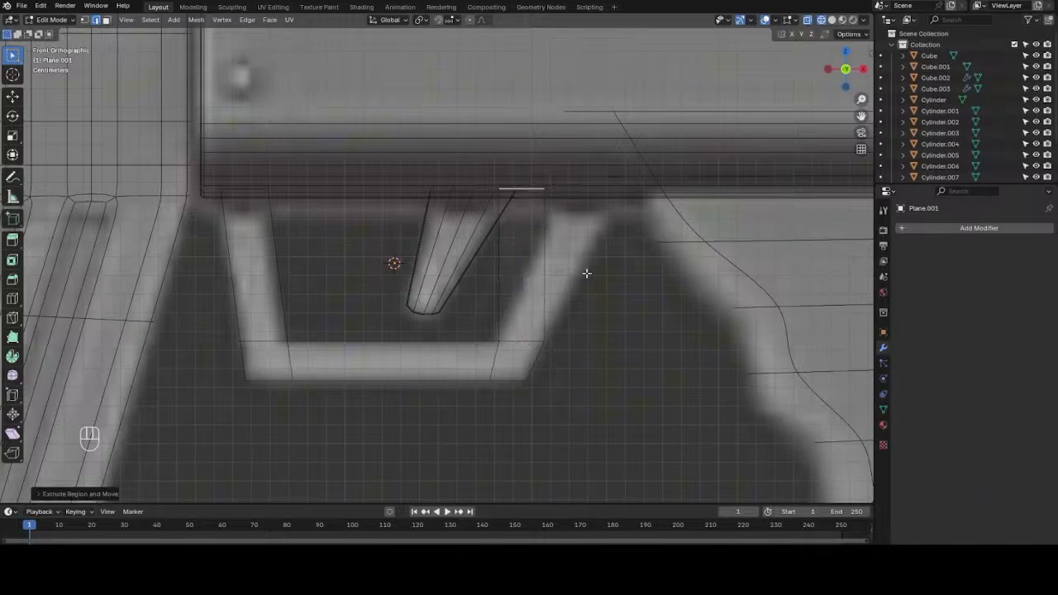
key(1)
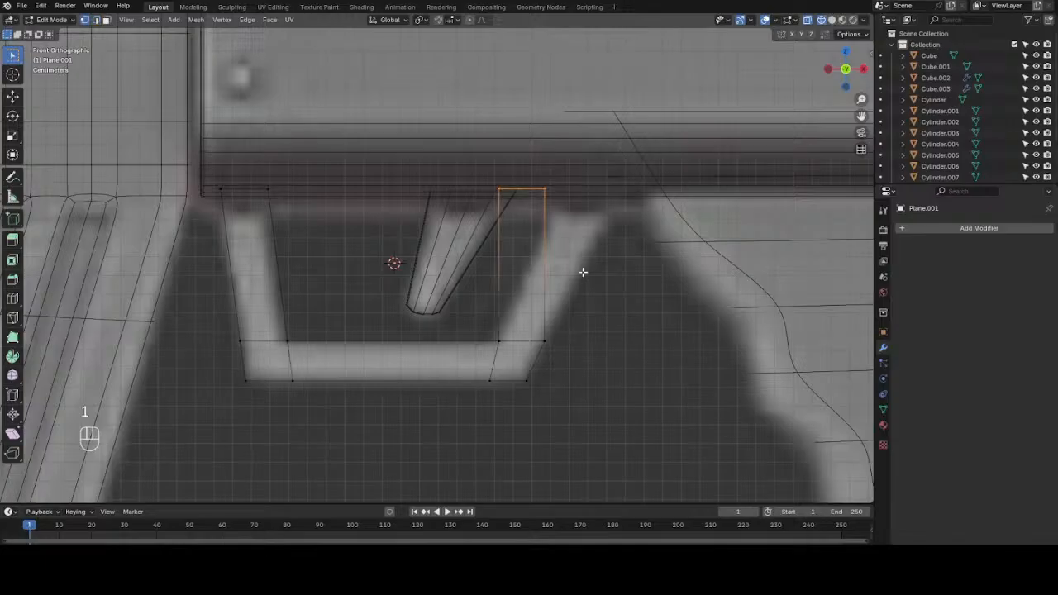
key(g)
key(x)
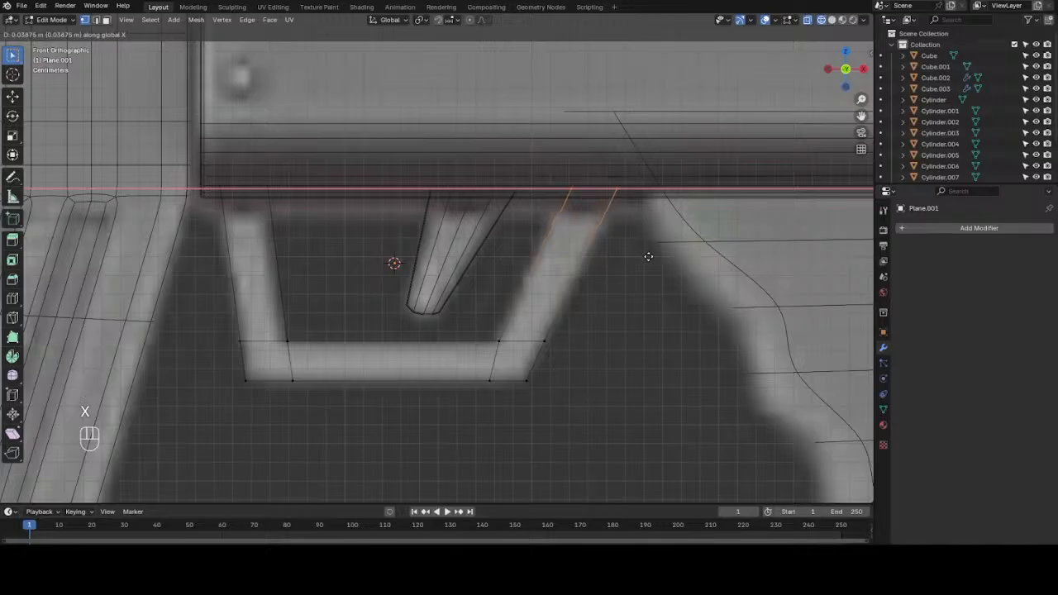
click(648, 257)
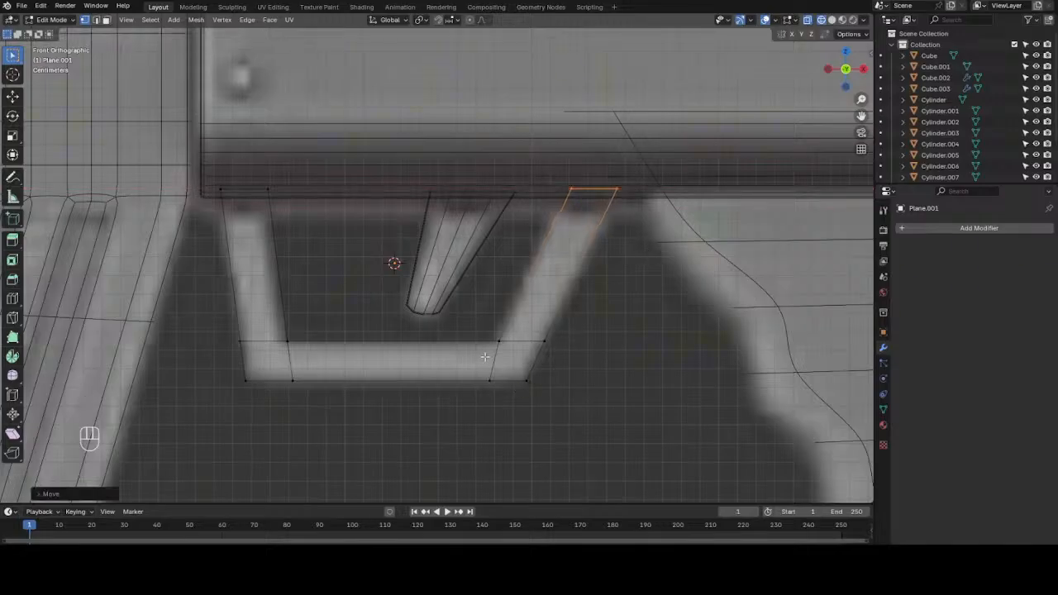
- Move the lower inner vertex of the trigger guard's rear corner along X to match the rear arm's slant
click(501, 396)
key(g)
key(x)
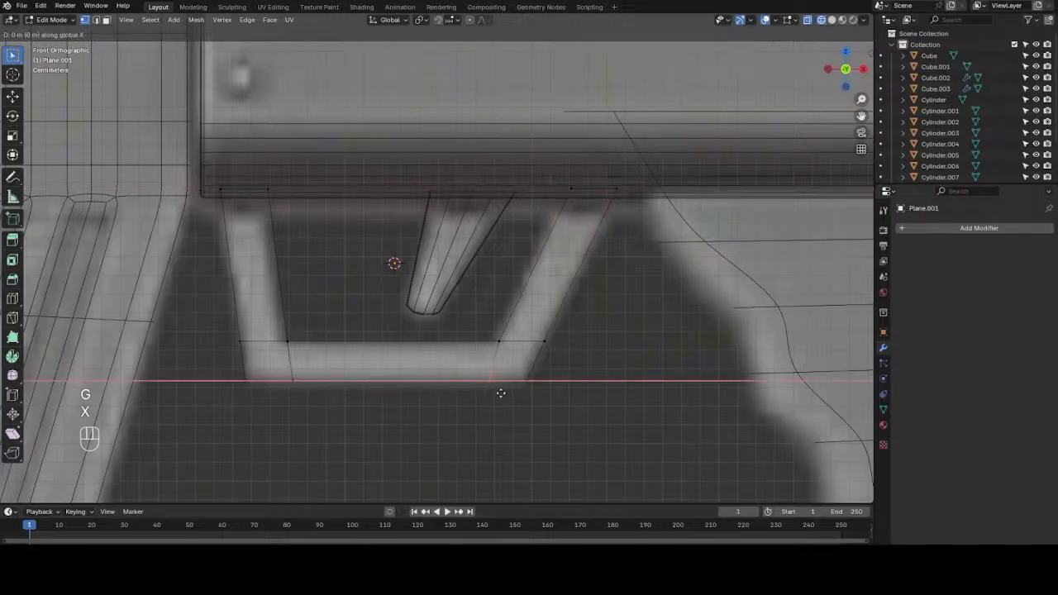
click(496, 390)
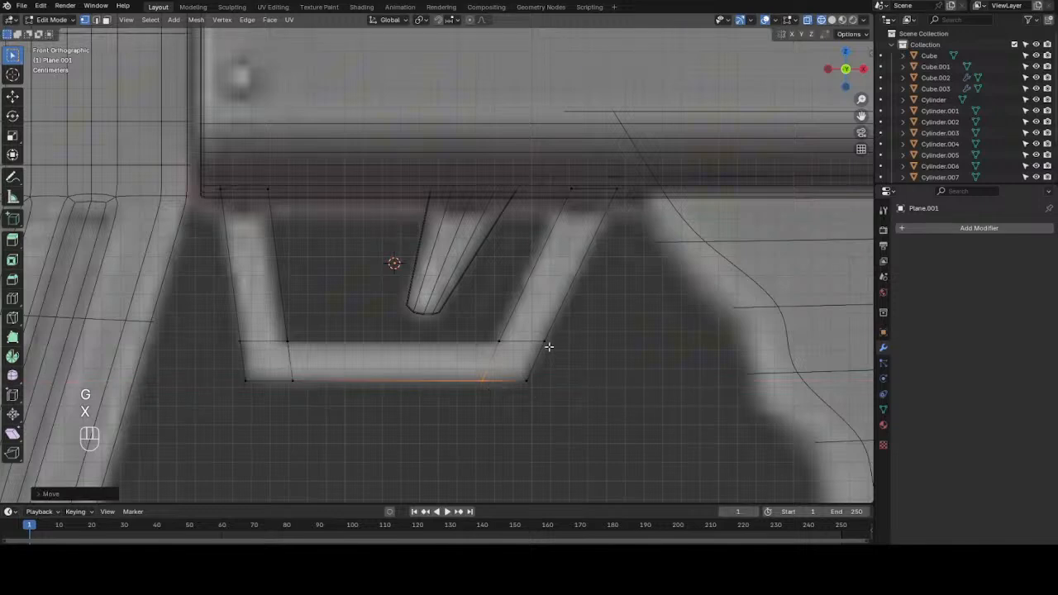
click(601, 324)
- Vertex-bevel the two outer lower corners of the trigger guard with 5 segments and an offset of about 0.4 m
scroll(603, 323, down, 3)
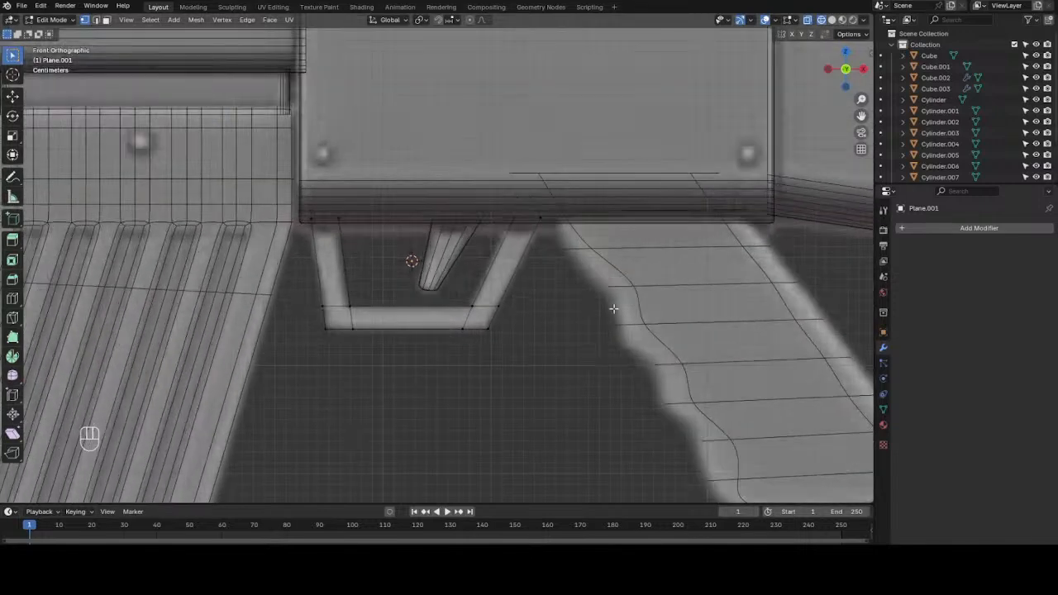
scroll(614, 309, up, 2)
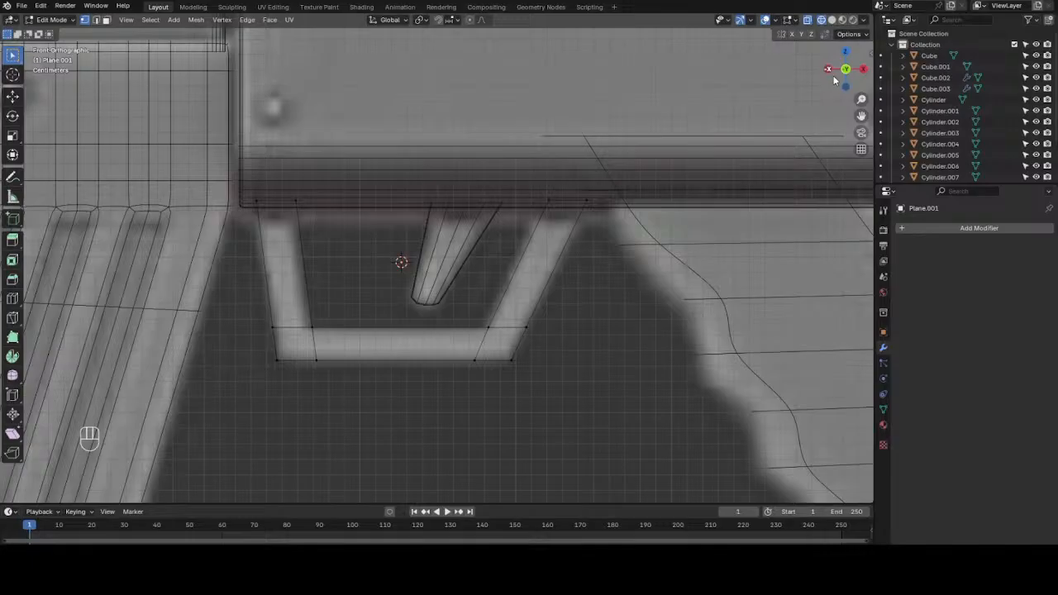
drag(834, 80, 508, 394)
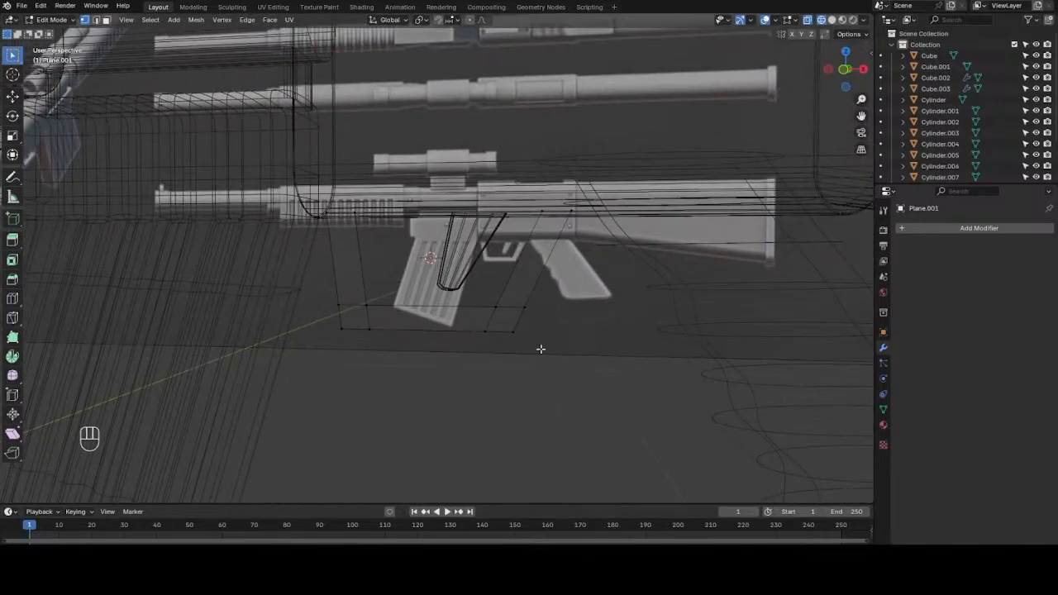
key(KP_1)
scroll(545, 349, up, 3)
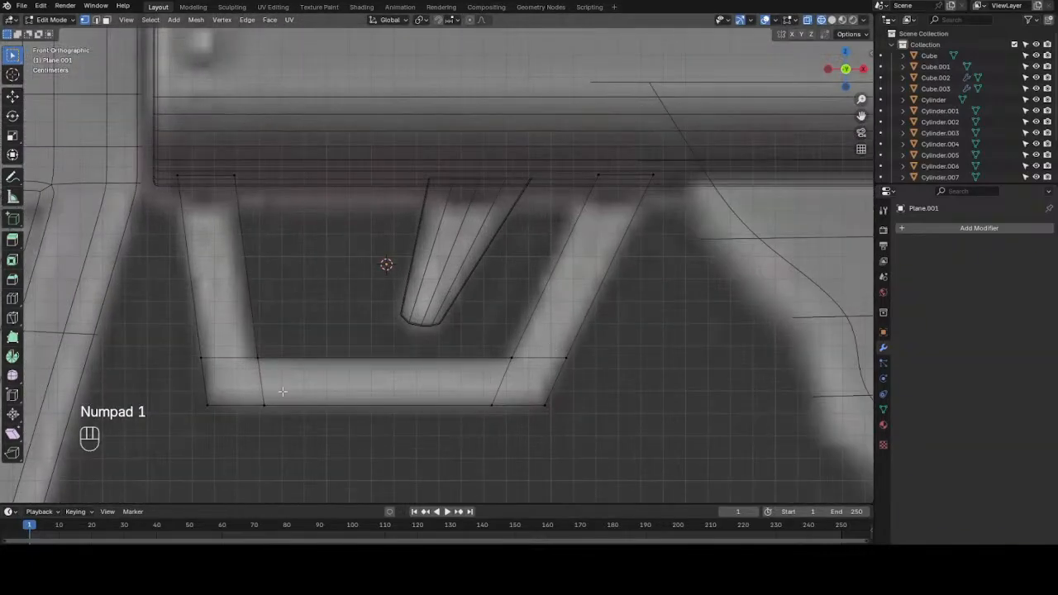
drag(192, 384, 234, 428)
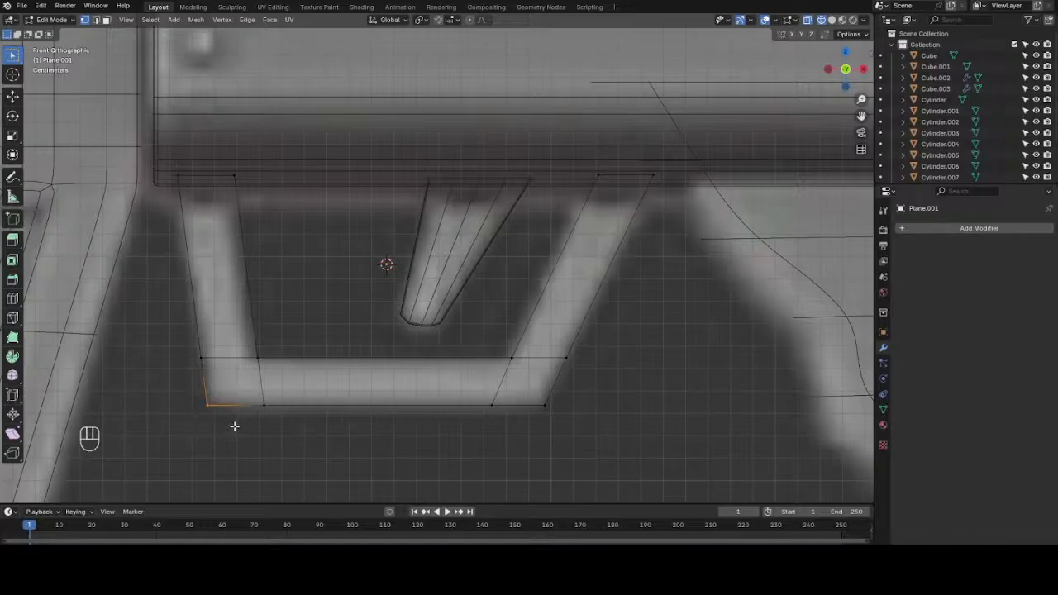
shift+drag(529, 383, 582, 441)
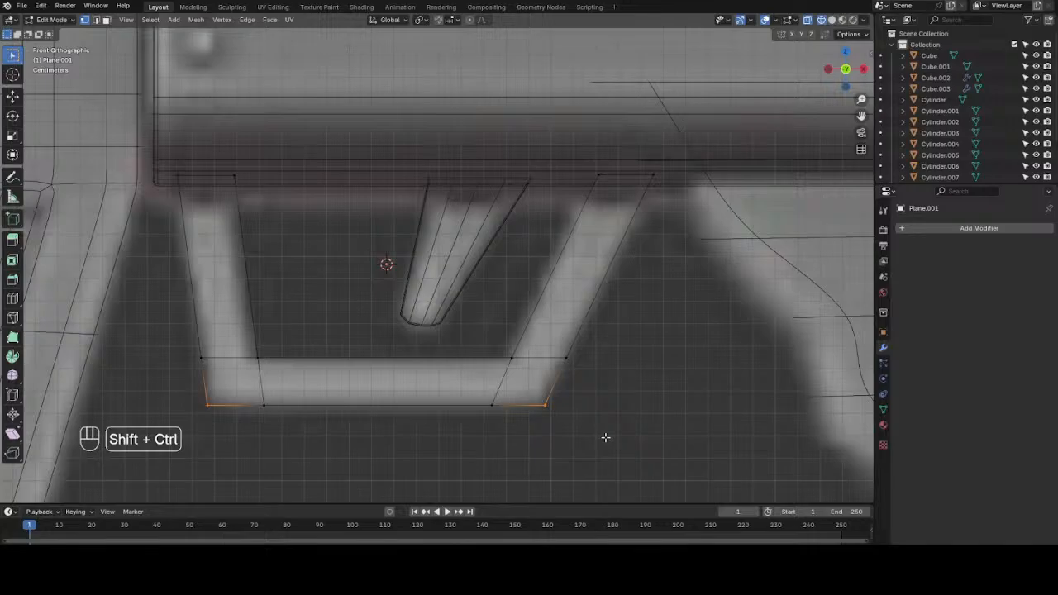
key(shift+ctrl+b)
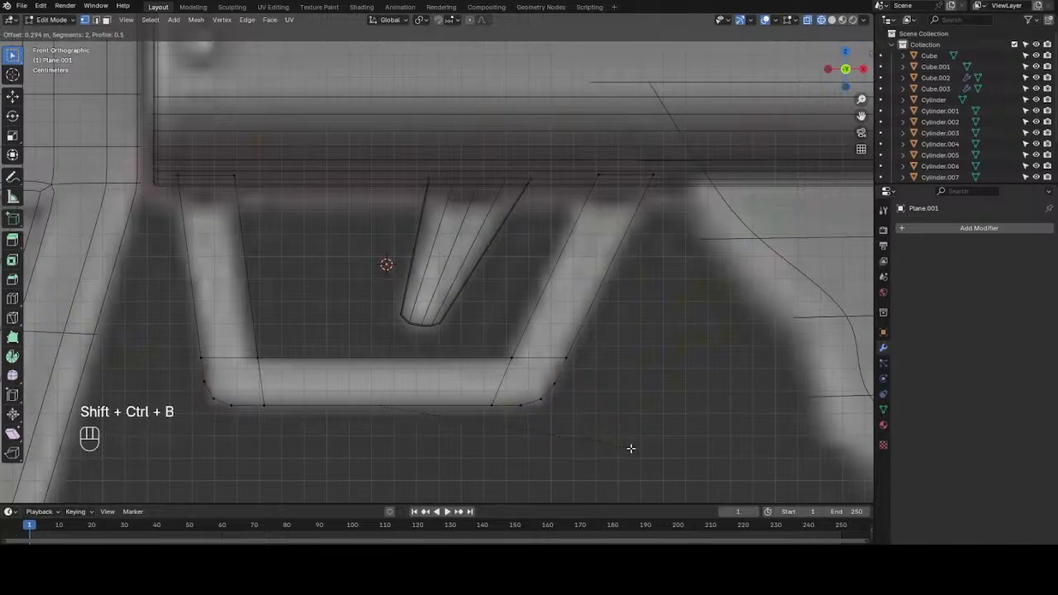
scroll(631, 448, up, 3)
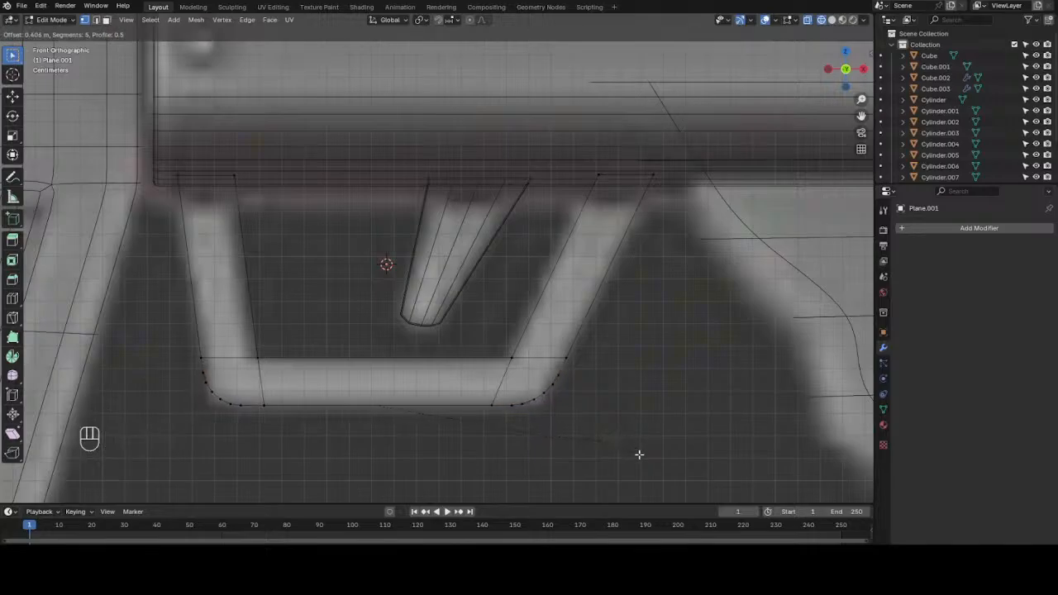
click(640, 455)
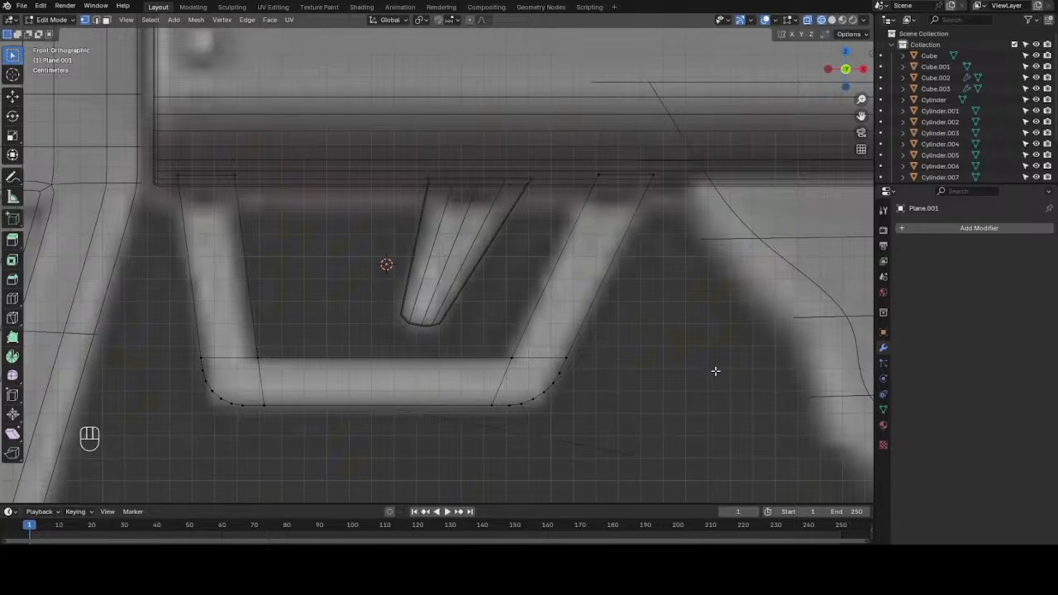
scroll(692, 372, down, 2)
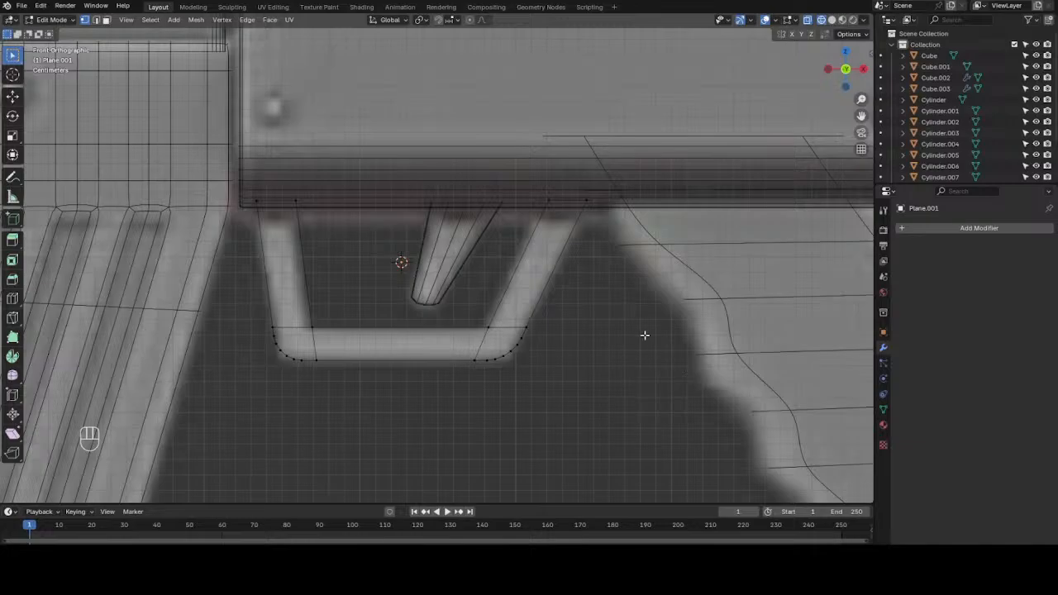
scroll(644, 334, up, 2)
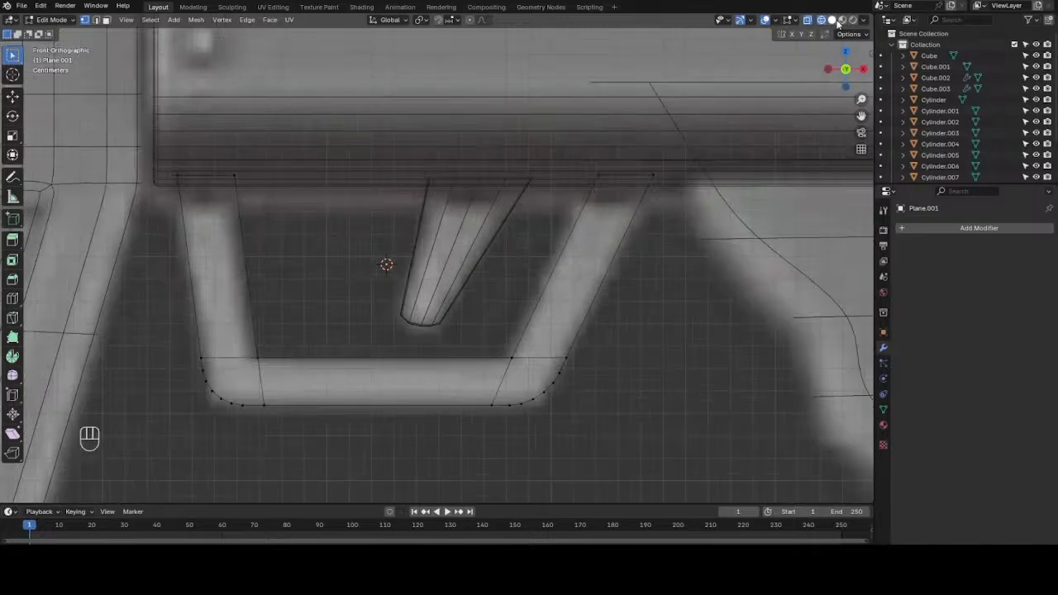
- Switch the viewport to solid shading and return the trigger guard to Object Mode
click(830, 19)
scroll(633, 359, down, 2)
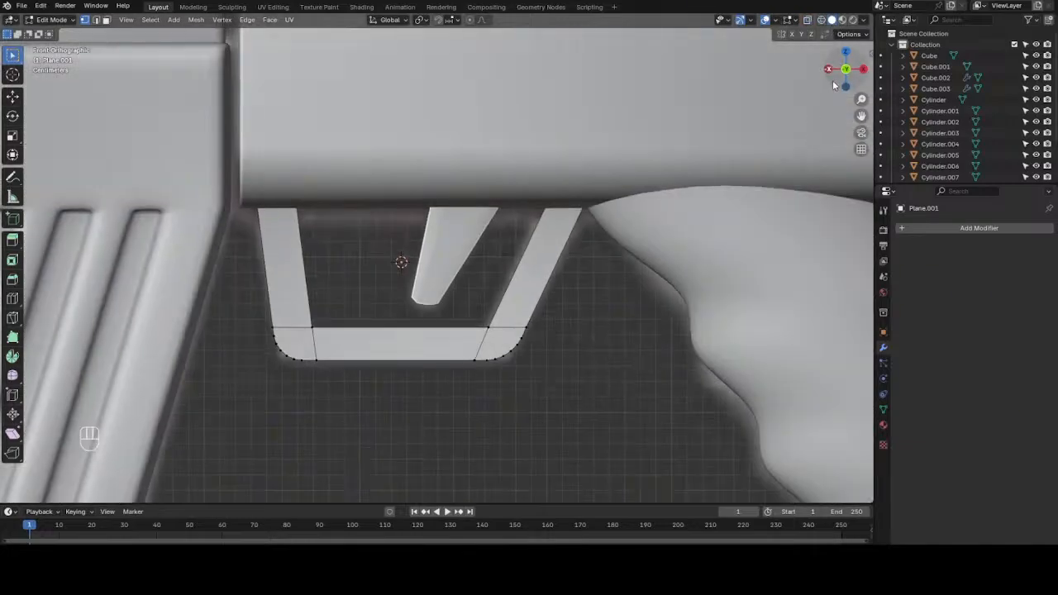
mouse_move(847, 76)
mouse_down()
mouse_move(718, 75)
mouse_move(847, 74)
mouse_up()
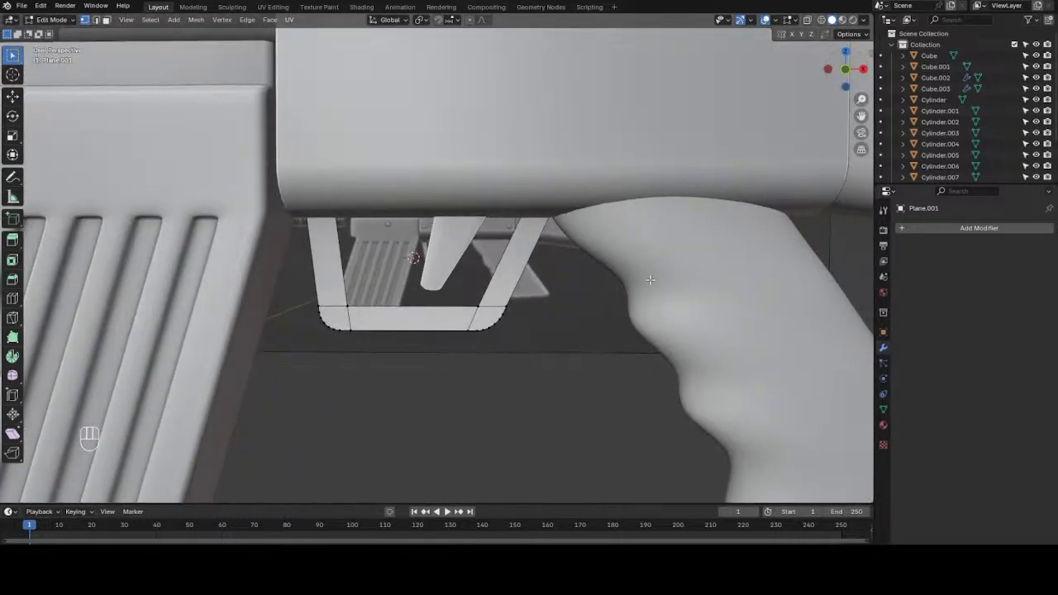
key(Tab)
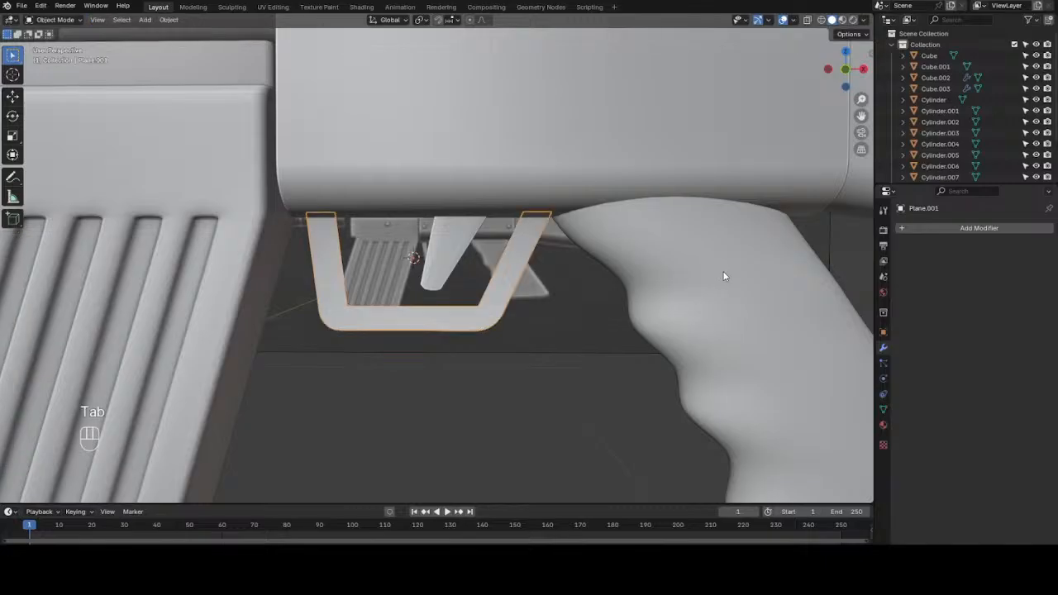
- Add a Solidify modifier to the trigger guard with offset 0 and thickness 0.65 m
click(999, 229)
mouse_move(999, 226)
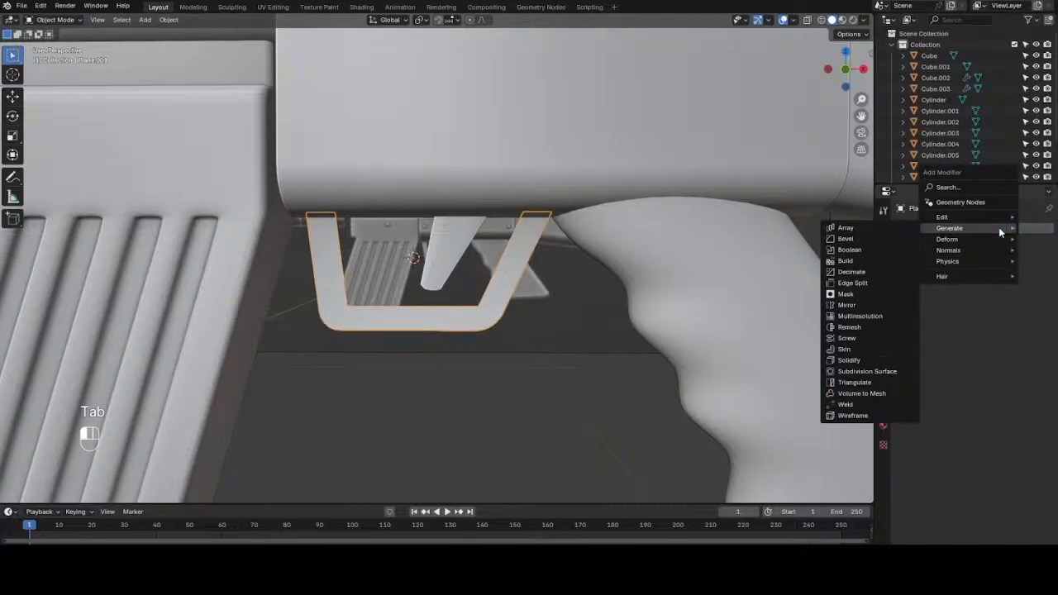
click(874, 360)
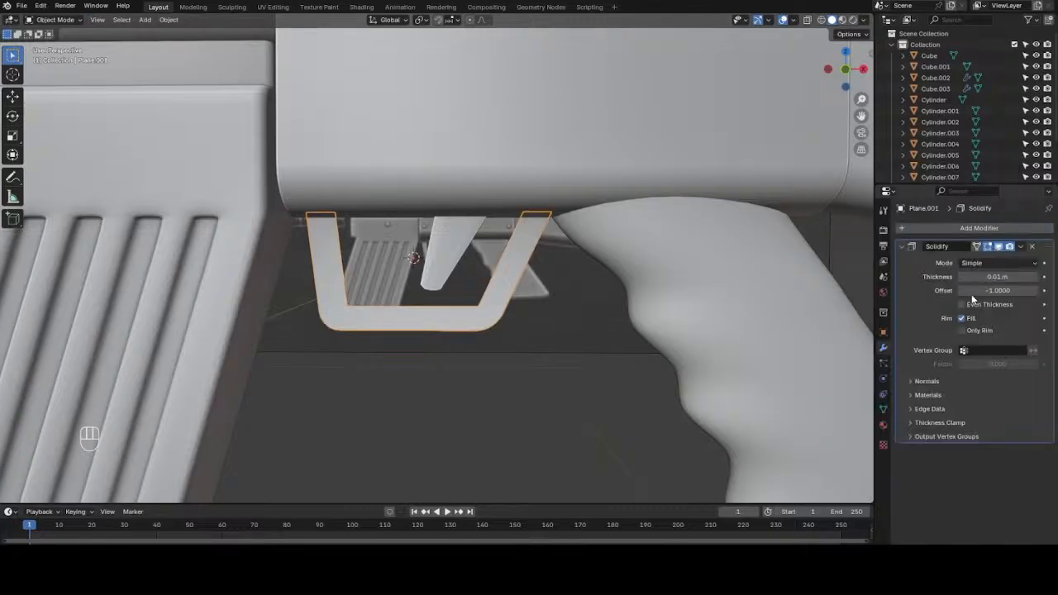
double_click(999, 290)
text(0)
key(Return)
drag(852, 79, 960, 67)
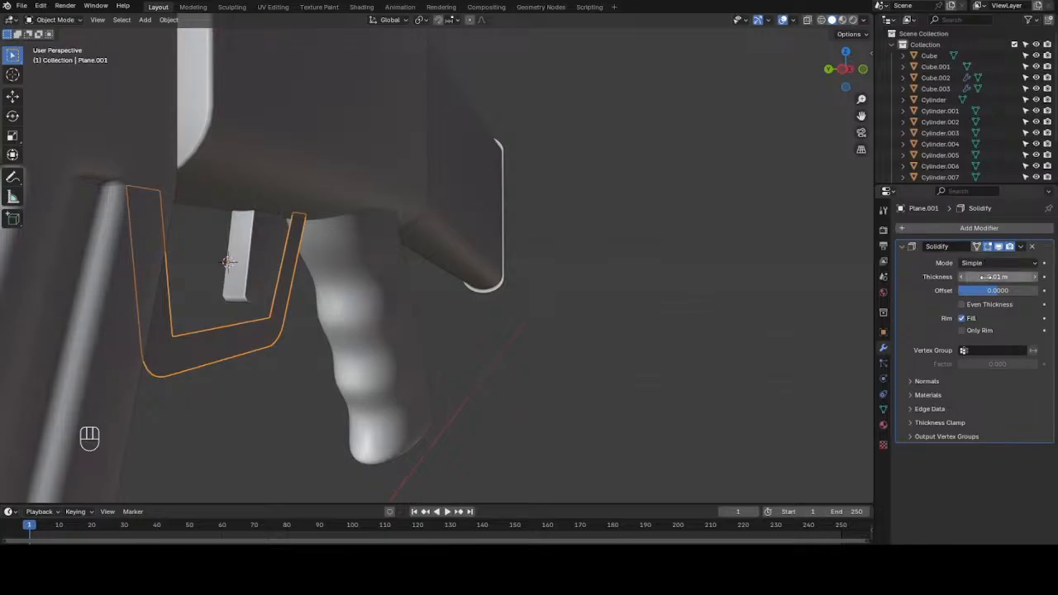
drag(997, 276, 1045, 276)
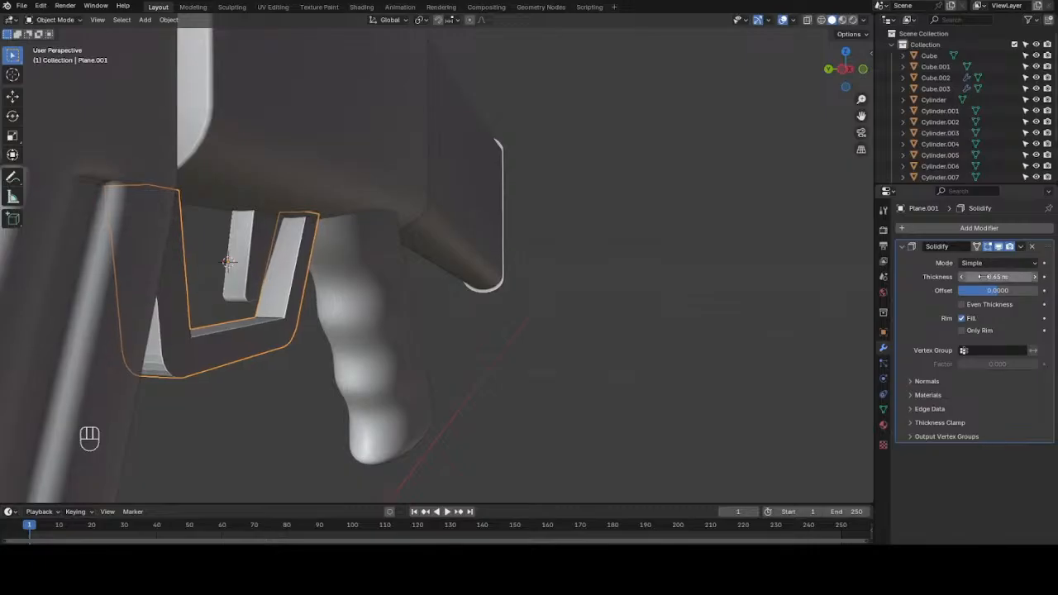
- Scale the trigger along Y to about 0.56 so it is narrower than the guard
mouse_move(857, 79)
mouse_down()
mouse_move(752, 79)
mouse_move(850, 69)
mouse_move(694, 76)
mouse_move(853, 73)
mouse_move(832, 70)
mouse_move(837, 42)
mouse_move(846, 86)
mouse_up()
click(267, 287)
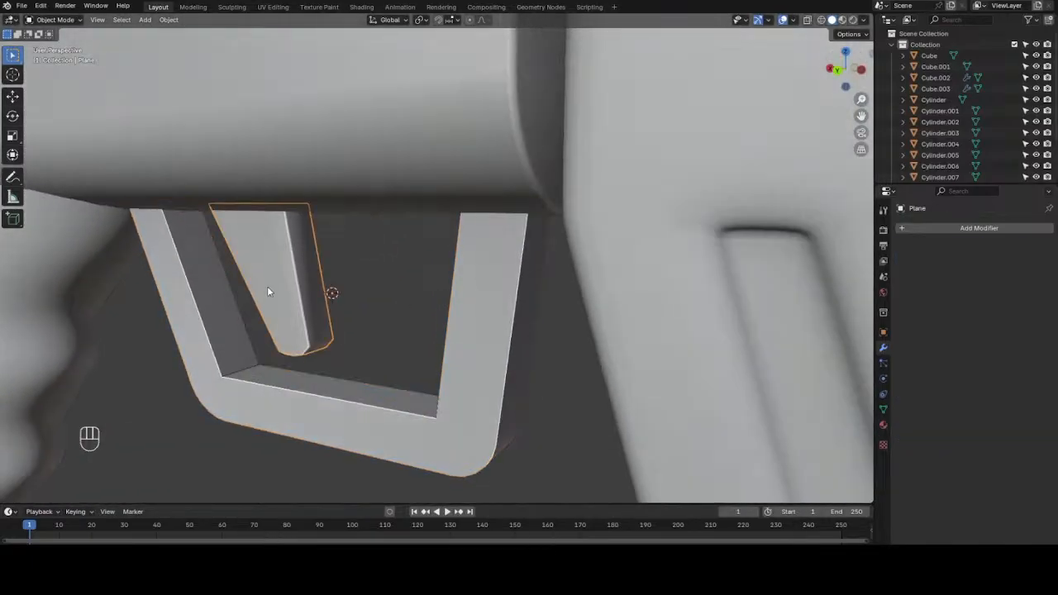
key(s)
key(y)
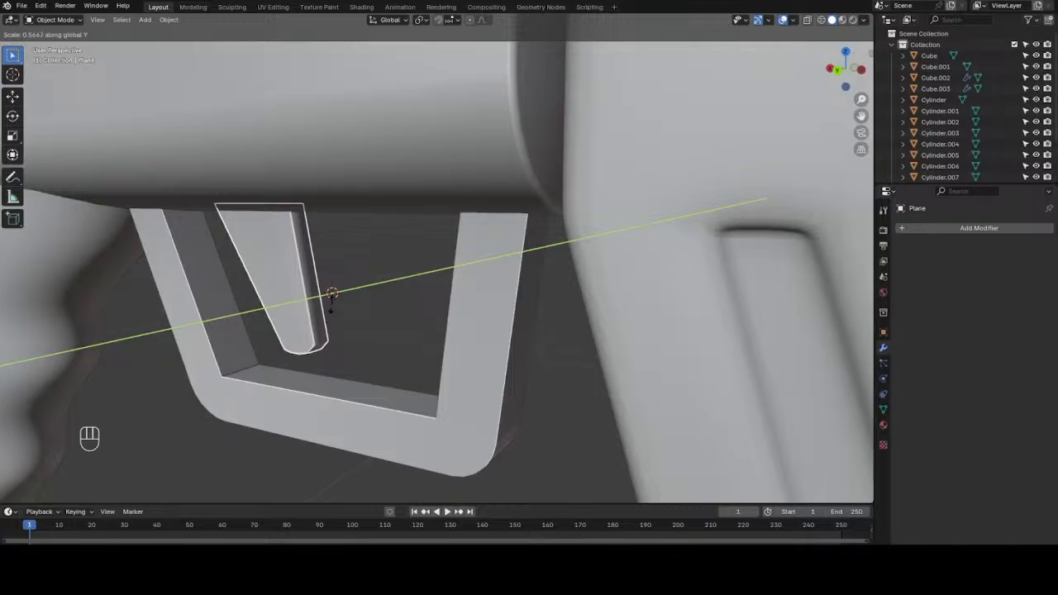
click(336, 311)
- Apply the Solidify modifier on the trigger guard
click(389, 416)
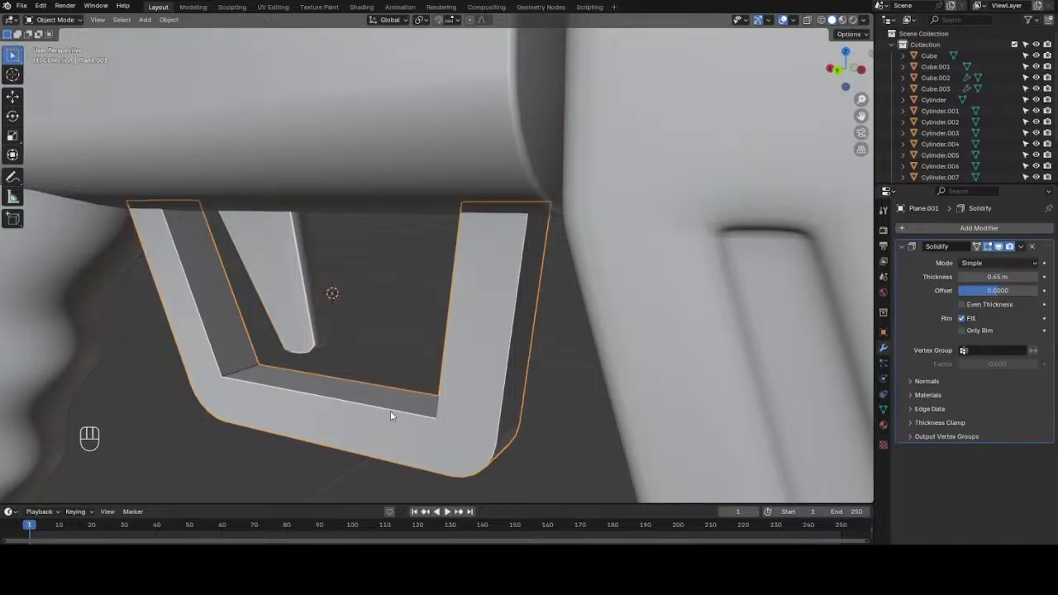
click(1023, 248)
click(1004, 259)
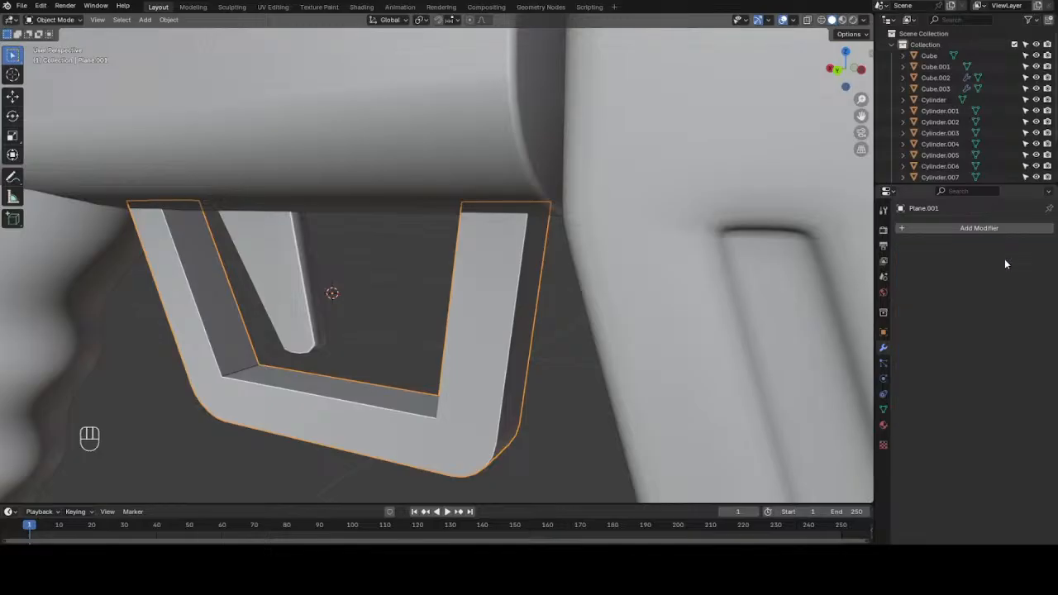
- Select the outer and inner boundary edges along one side face of the trigger guard in edge mode
key(Tab)
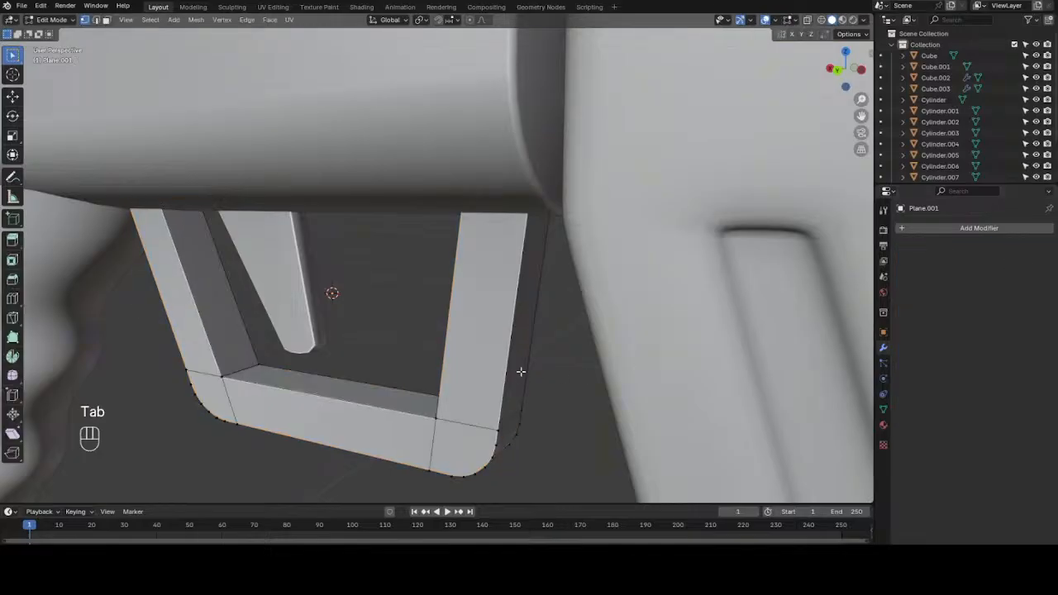
key(KP_Enter)
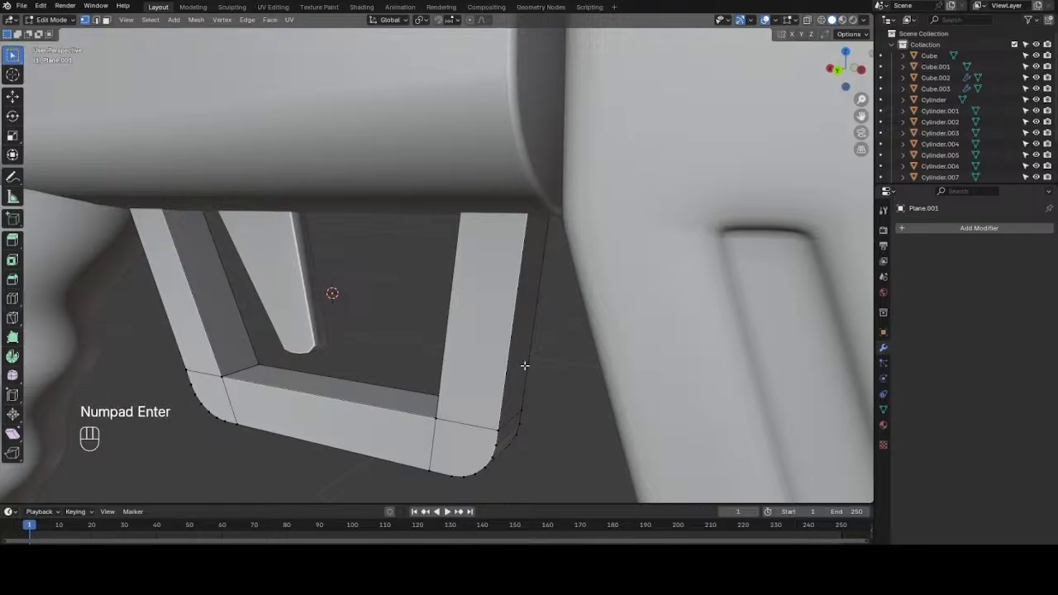
drag(845, 81, 662, 81)
key(2)
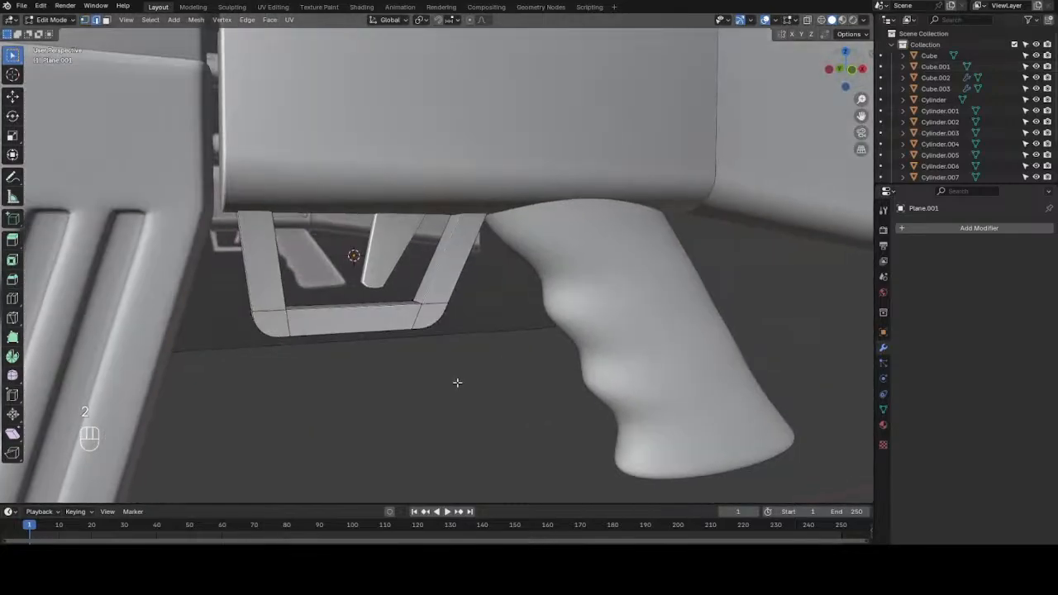
scroll(378, 329, up, 3)
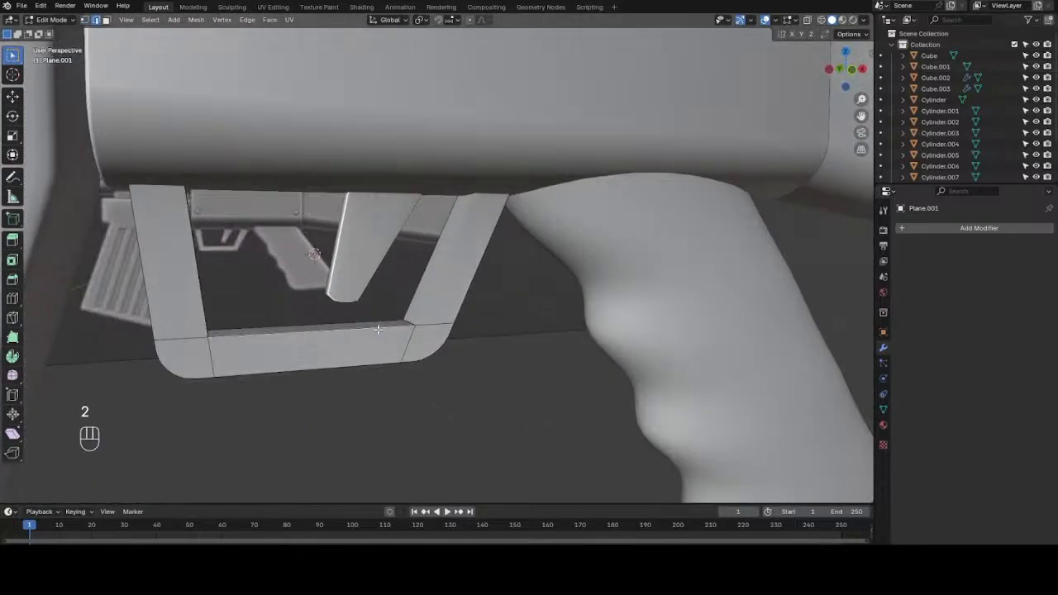
alt+shift+click(457, 320)
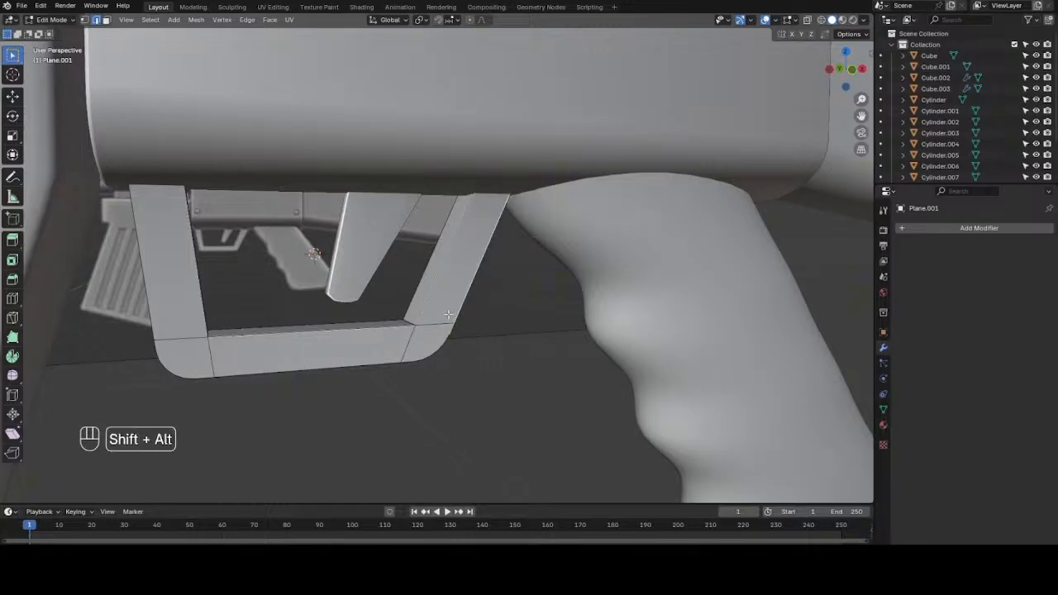
alt+shift+click(409, 328)
alt+shift+click(358, 366)
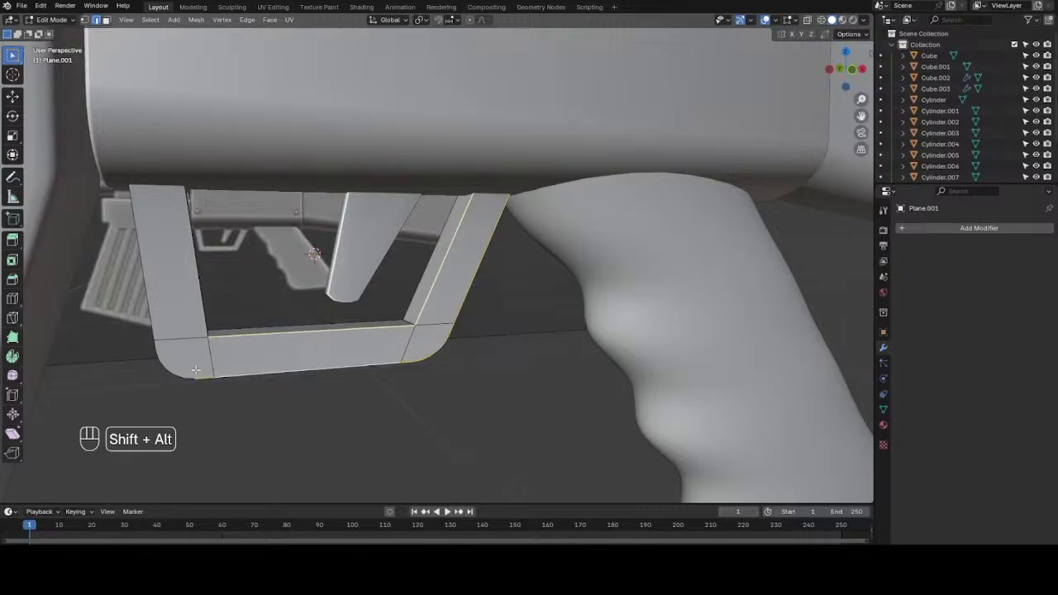
alt+shift+click(159, 362)
alt+shift+click(155, 328)
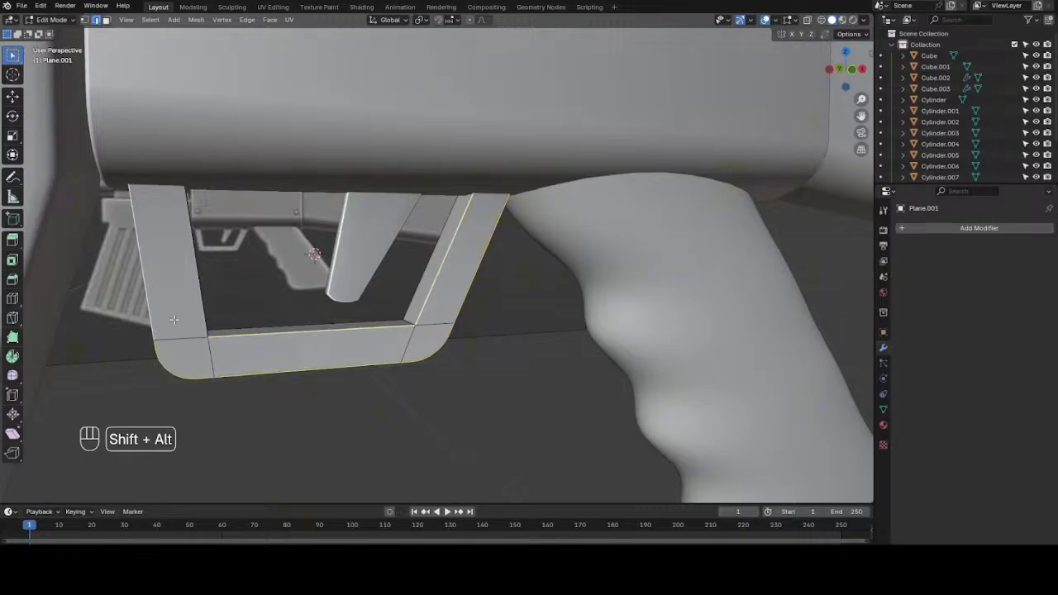
alt+shift+click(204, 319)
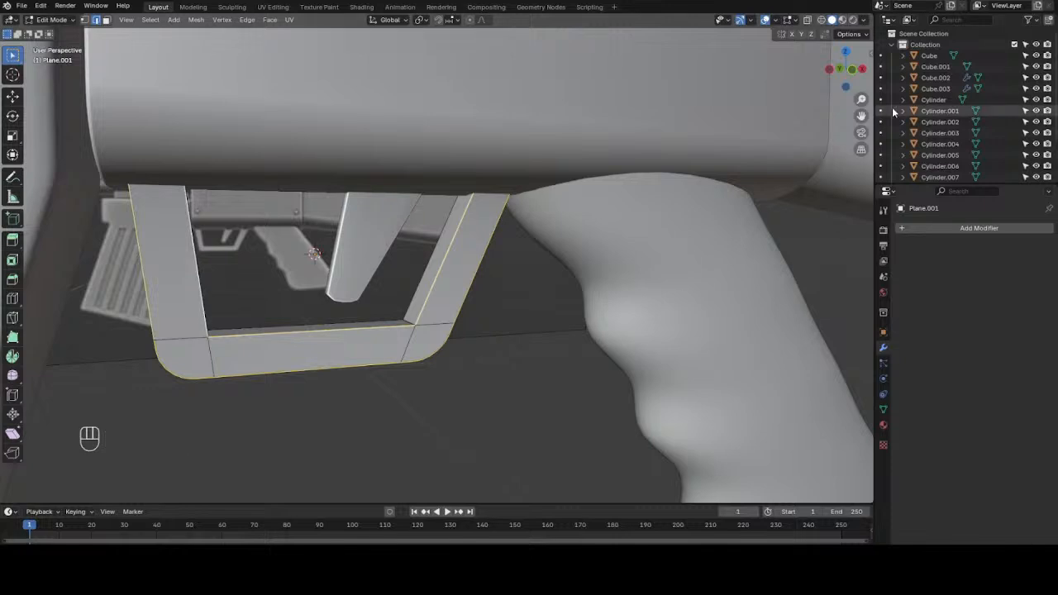
- Isolate the trigger guard in local view with its opposite side face in sight
drag(841, 82, 695, 81)
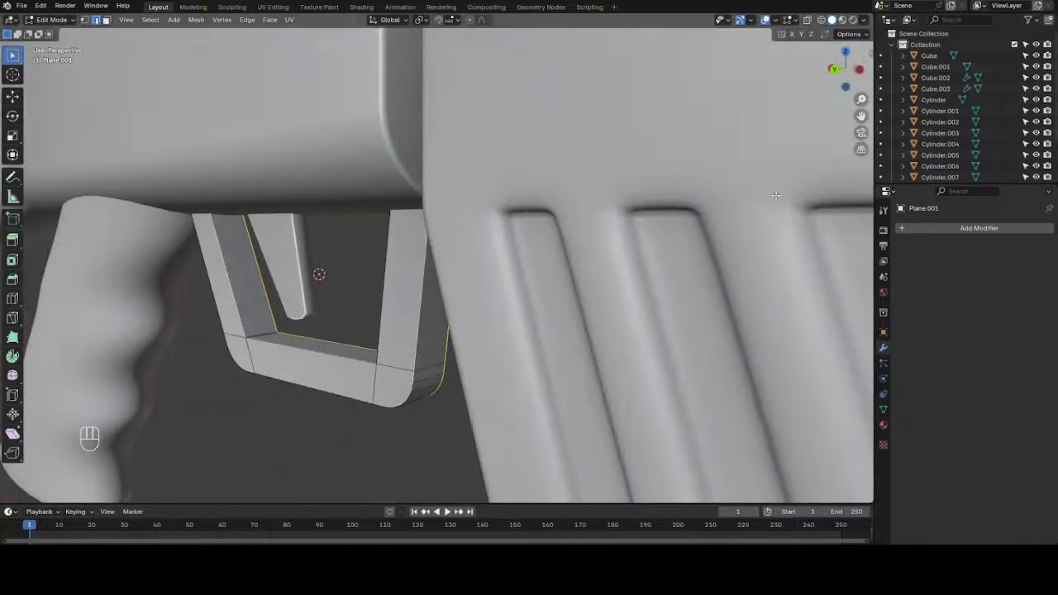
key(slash)
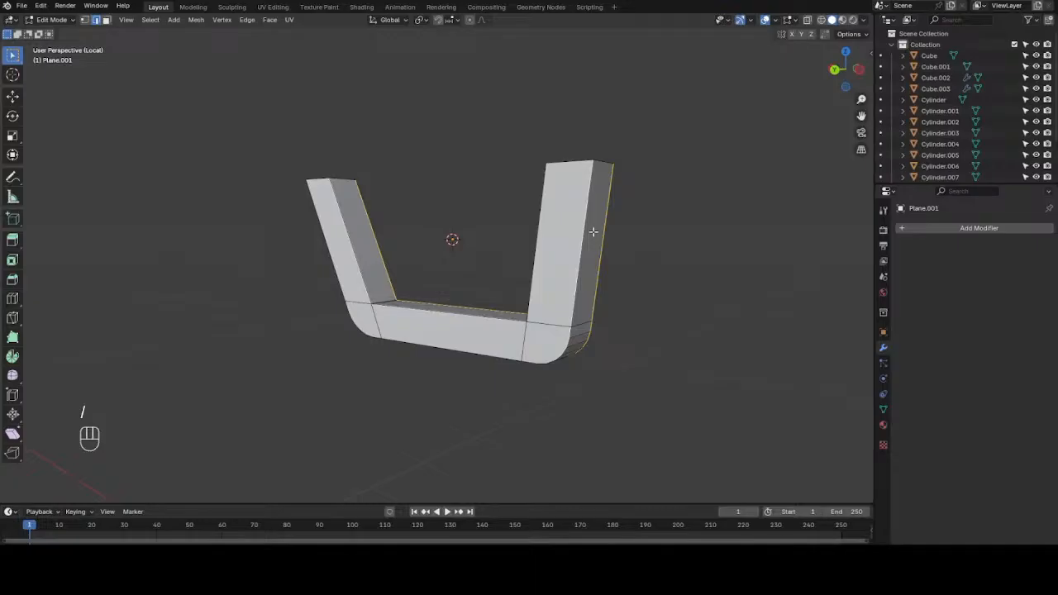
scroll(593, 232, up, 2)
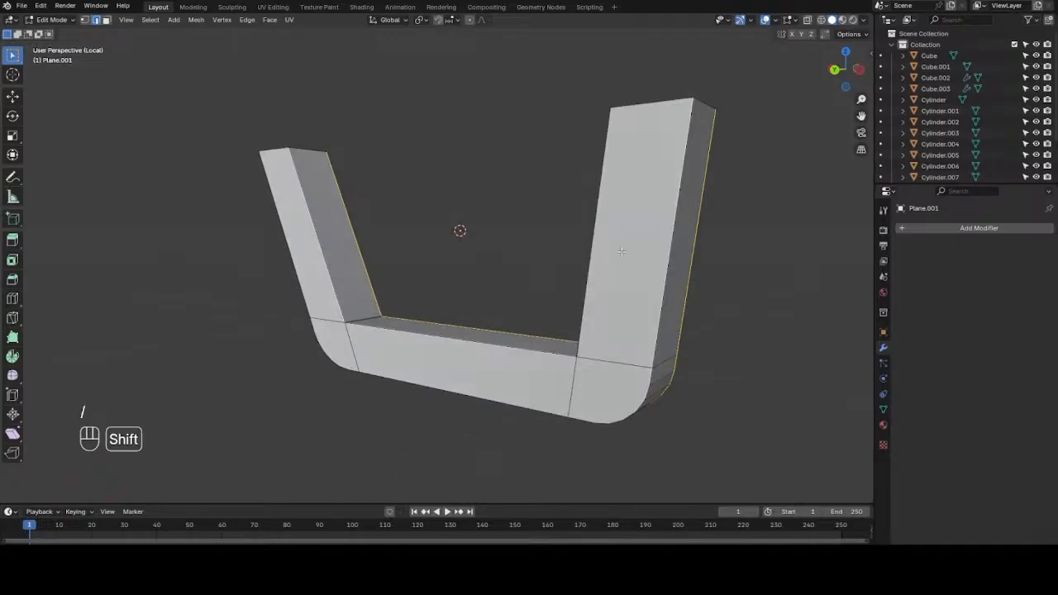
- Add the outer and inner boundary edges of the trigger guard's opposite side face to the selection
alt+shift+click(670, 250)
alt+shift+click(644, 397)
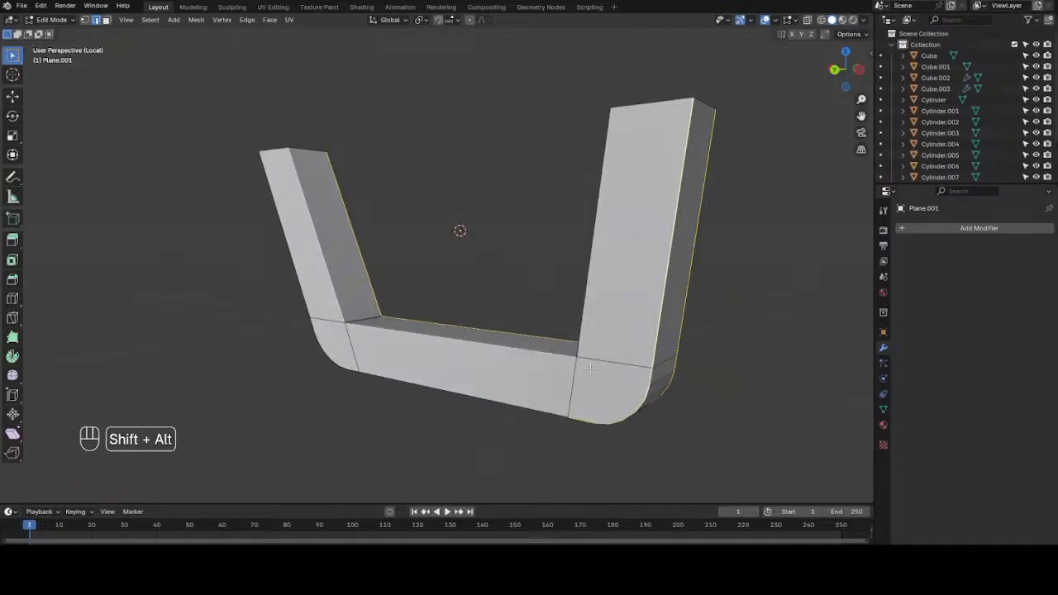
alt+shift+click(581, 344)
alt+shift+click(563, 353)
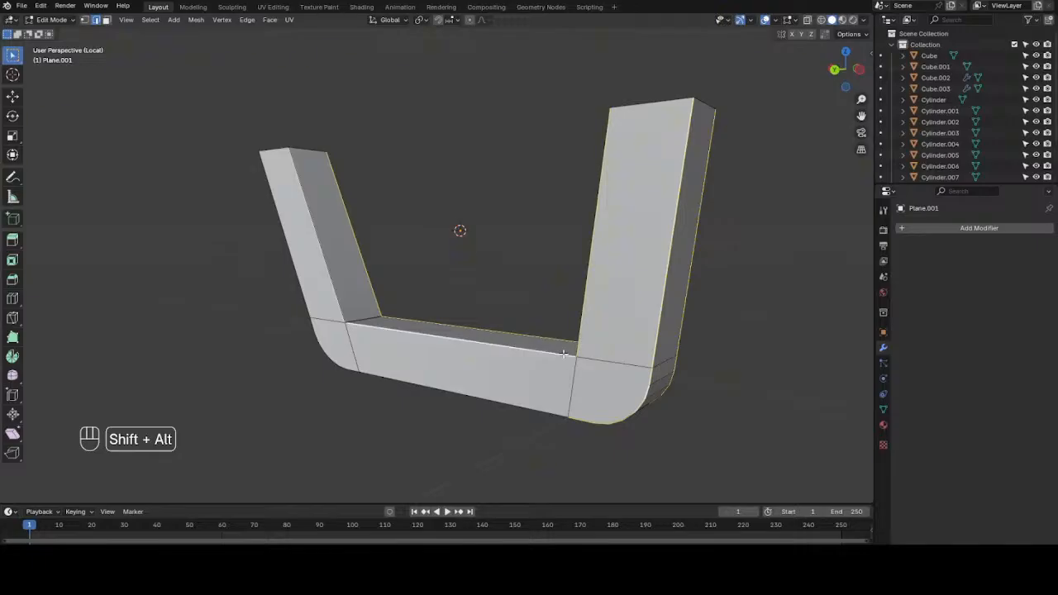
alt+shift+click(462, 393)
alt+shift+click(341, 308)
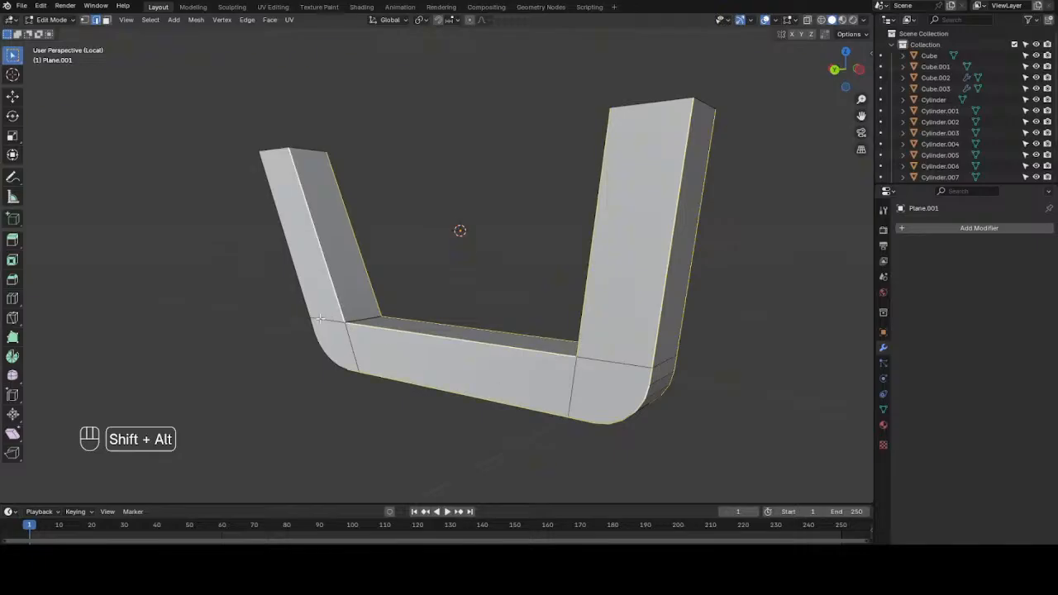
alt+shift+click(319, 337)
alt+shift+click(307, 308)
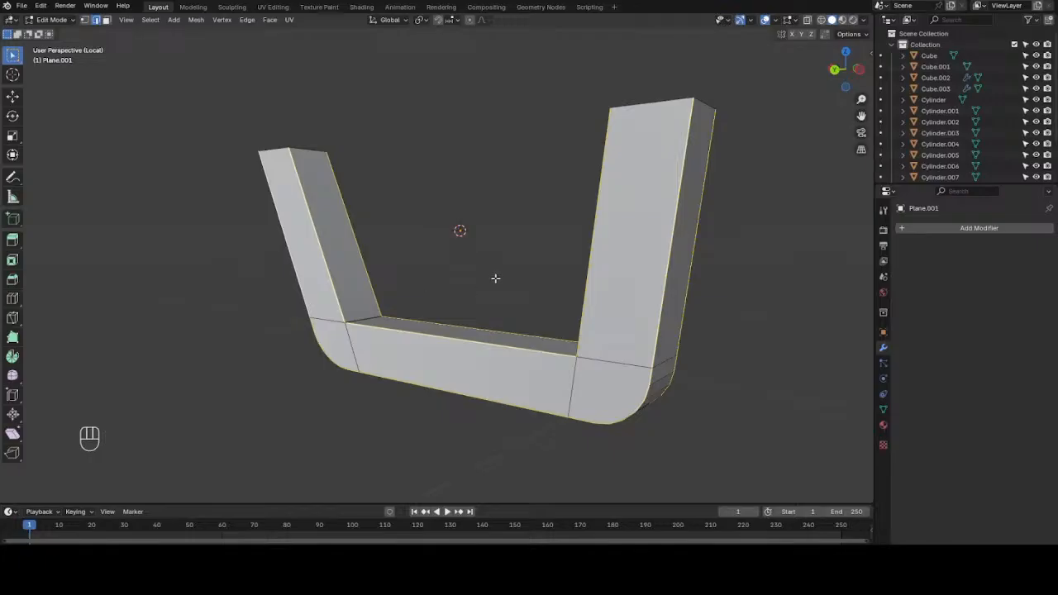
- Bevel the selected trigger guard edges with 2 segments and an offset of about 0.03 m
drag(841, 86, 806, 122)
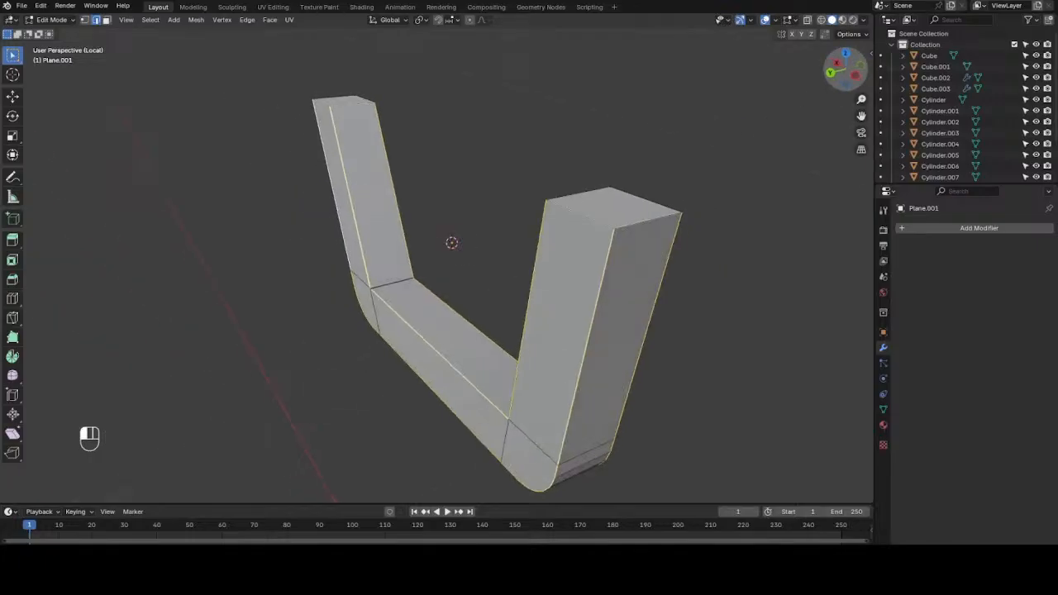
key(ctrl+b)
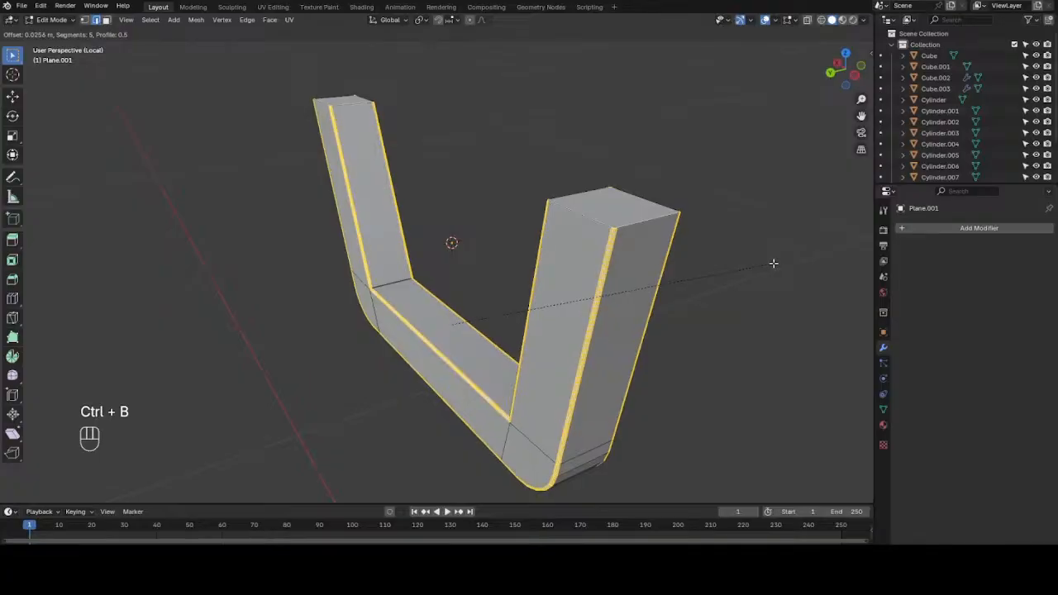
scroll(777, 265, down, 1)
scroll(779, 267, down, 3)
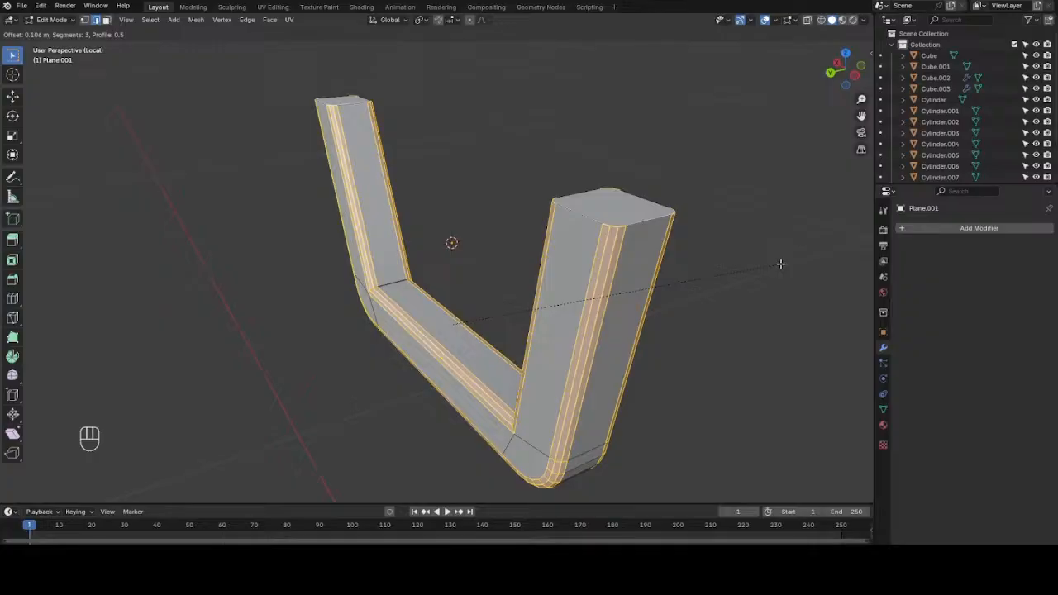
scroll(777, 264, down, 1)
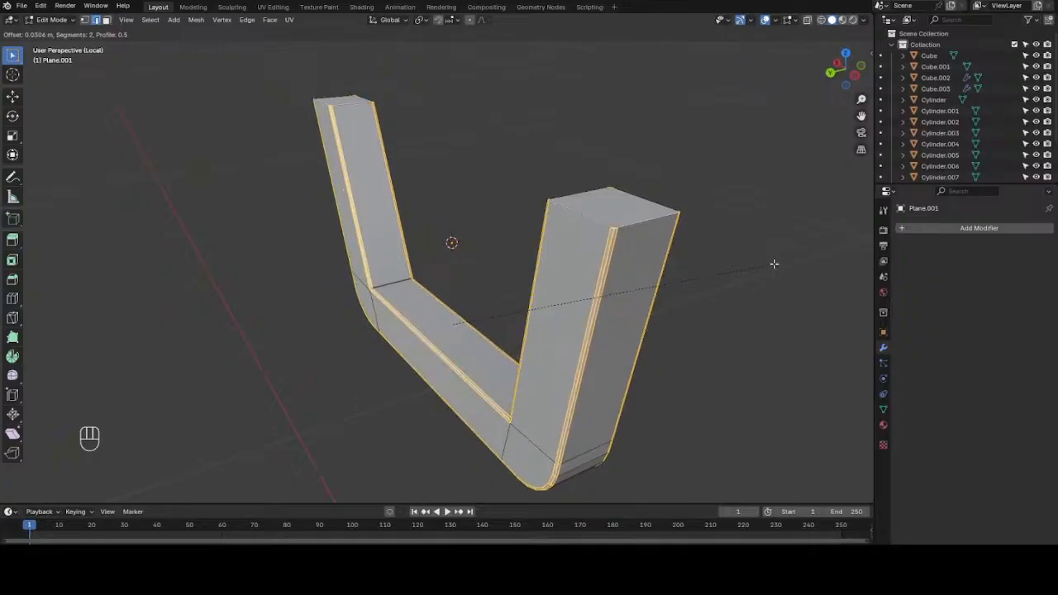
click(774, 263)
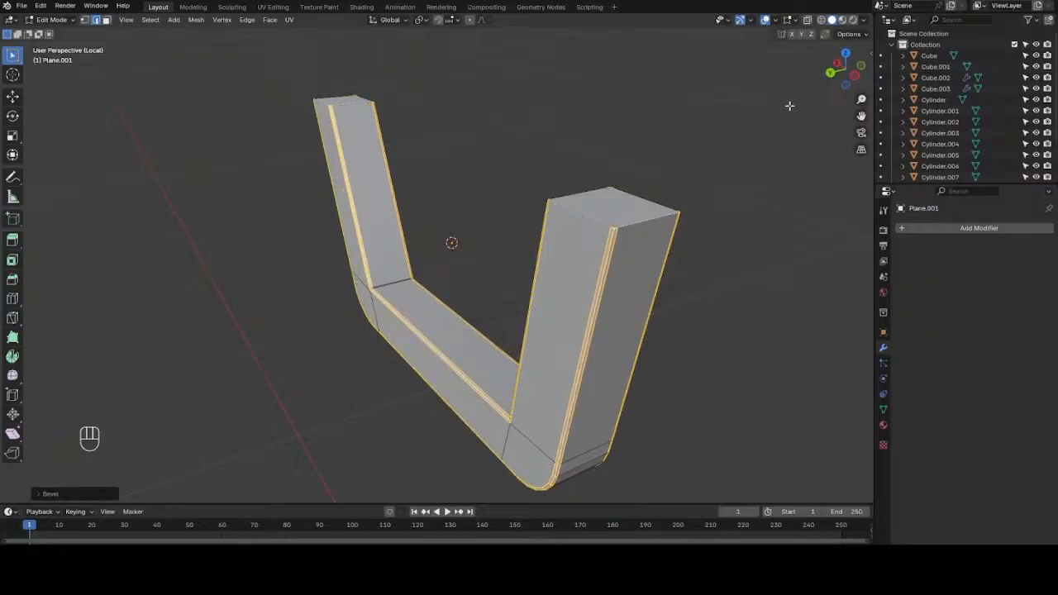
- Delete the upper end faces of both trigger guard arms in face mode
key(3)
click(623, 206)
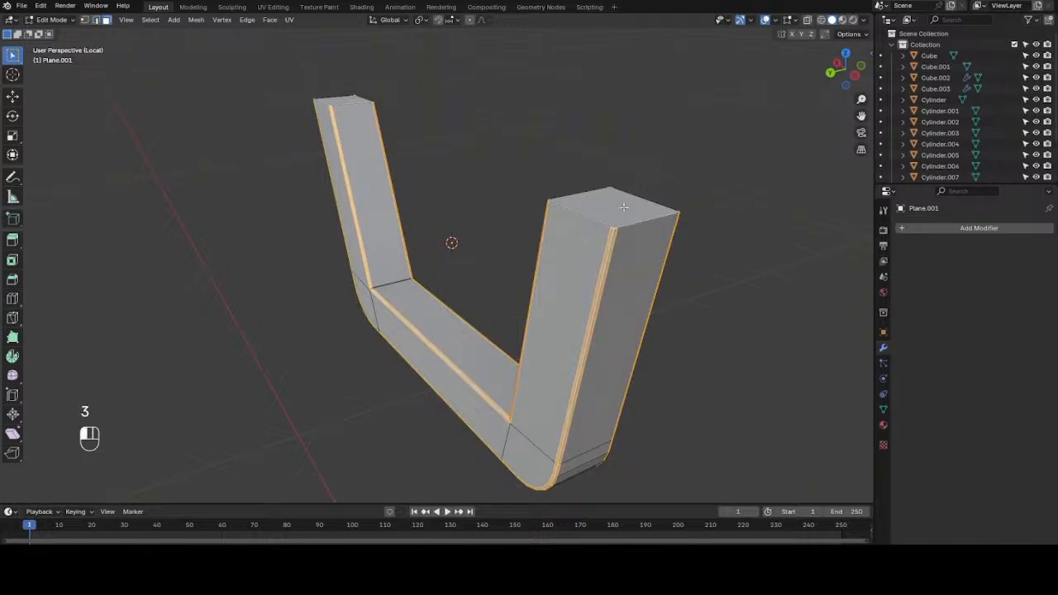
shift+click(351, 97)
key(x)
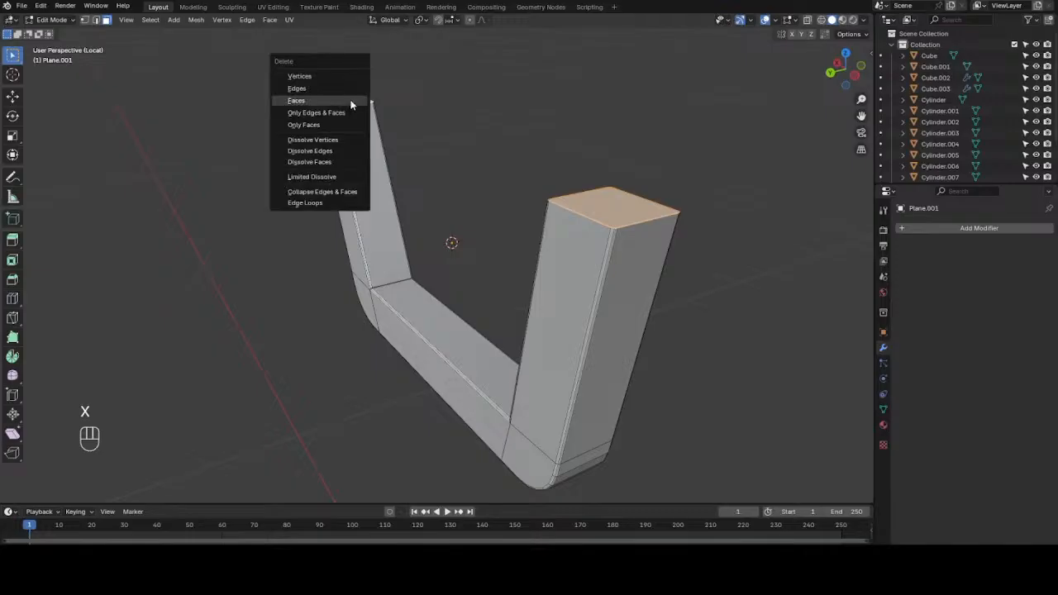
click(352, 105)
- Return to Object Mode and apply Shade Smooth to the trigger guard
drag(851, 79, 864, 25)
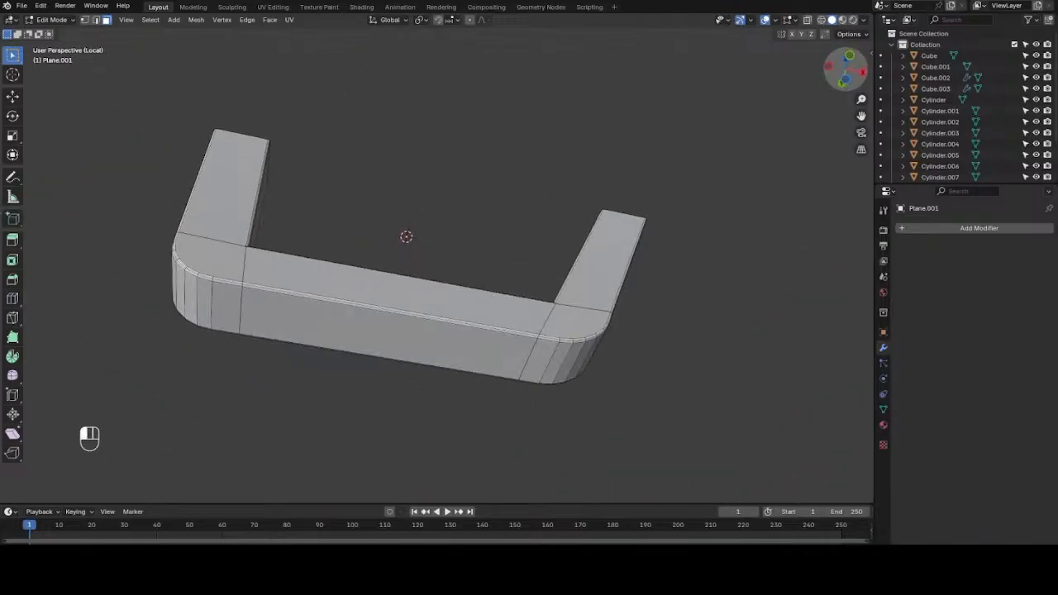
key(Tab)
right_click(588, 326)
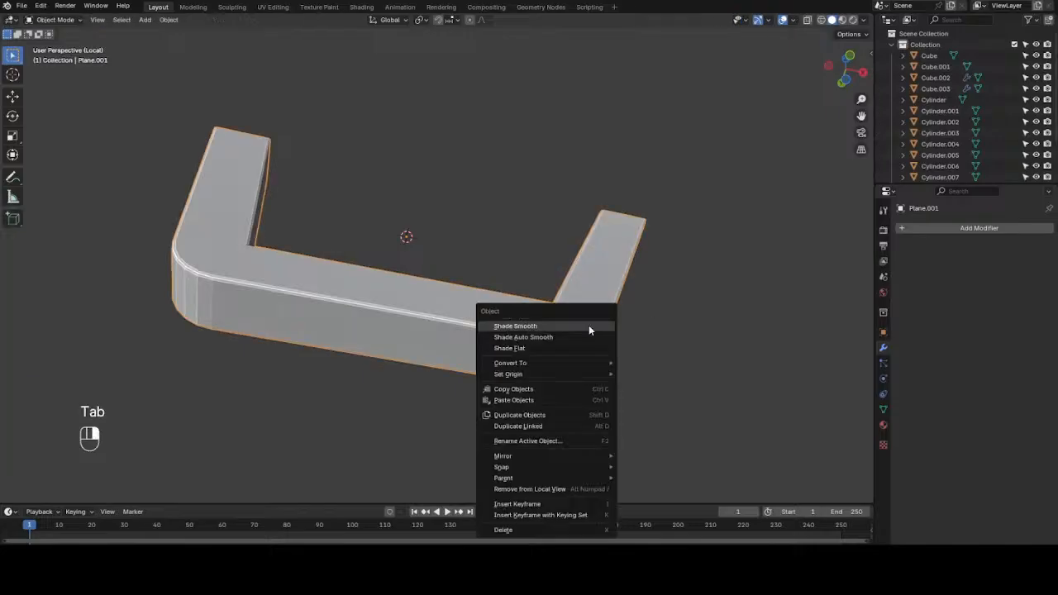
click(589, 326)
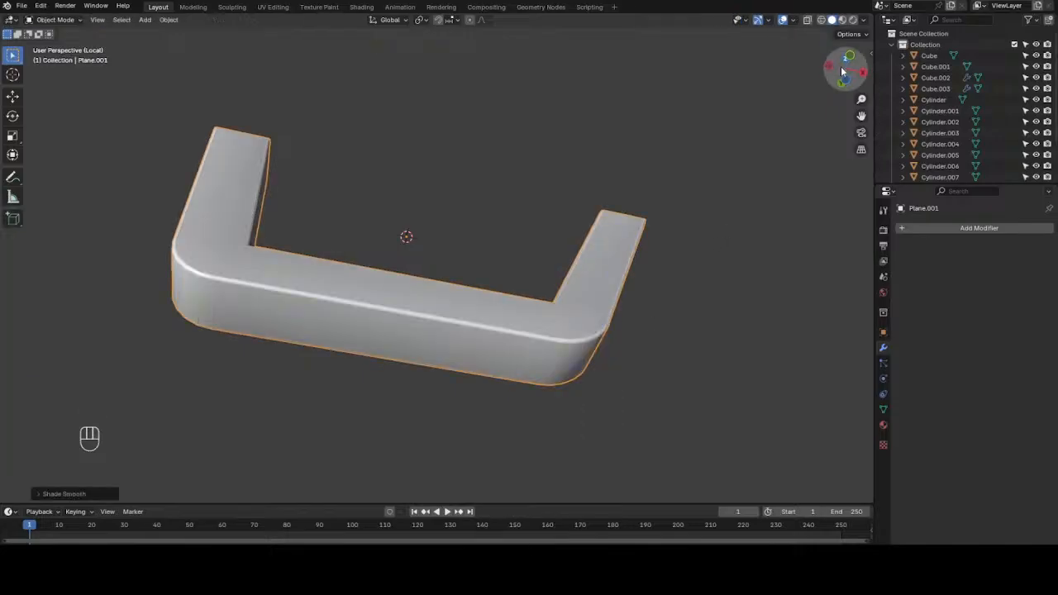
drag(848, 71, 866, 143)
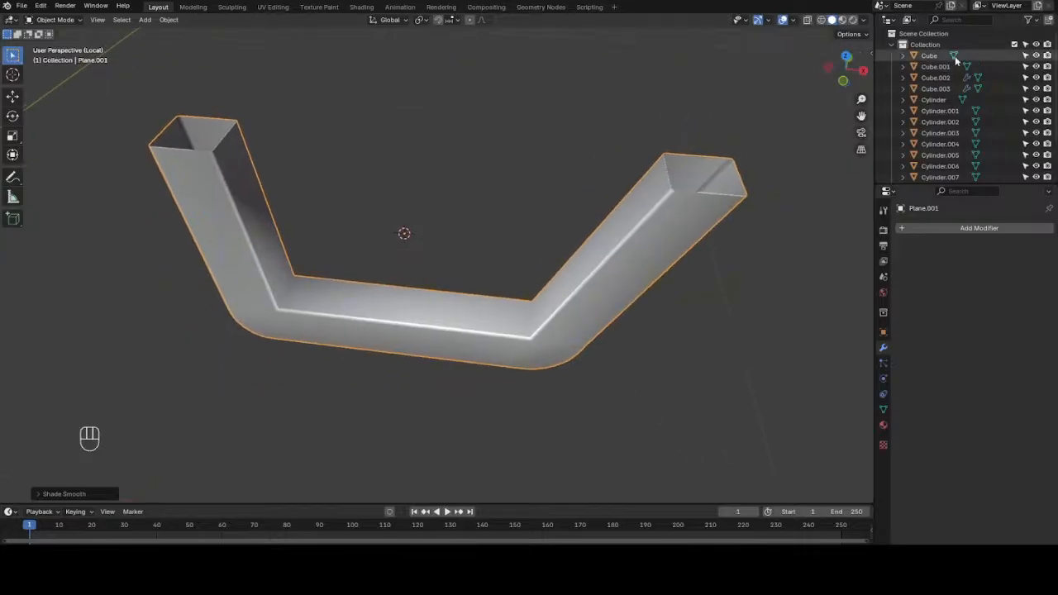
- Hide the Empty reference image in the viewport
scroll(962, 110, down, 3)
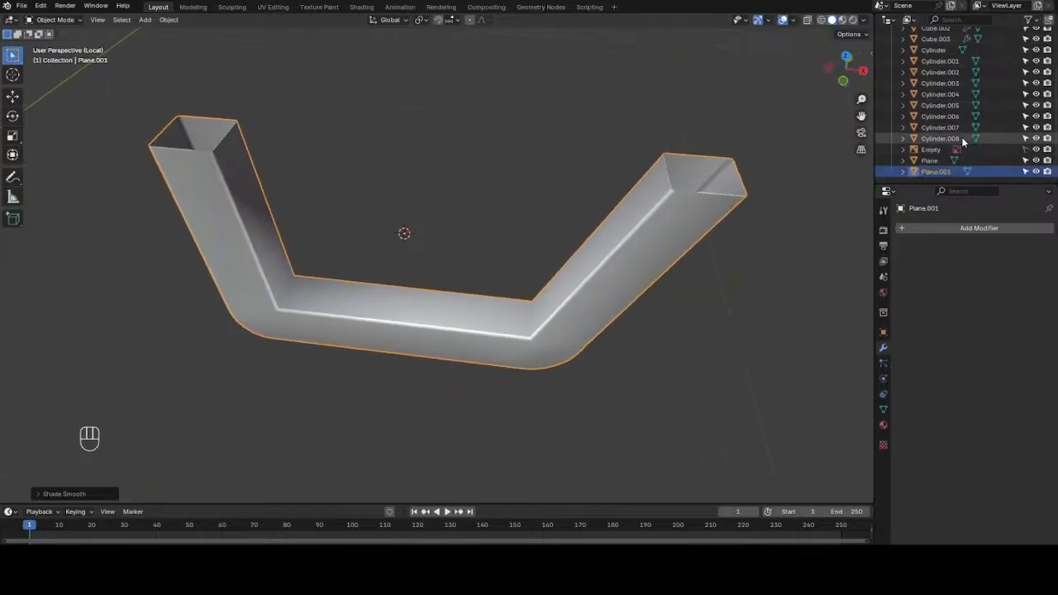
click(1036, 150)
drag(849, 71, 842, 78)
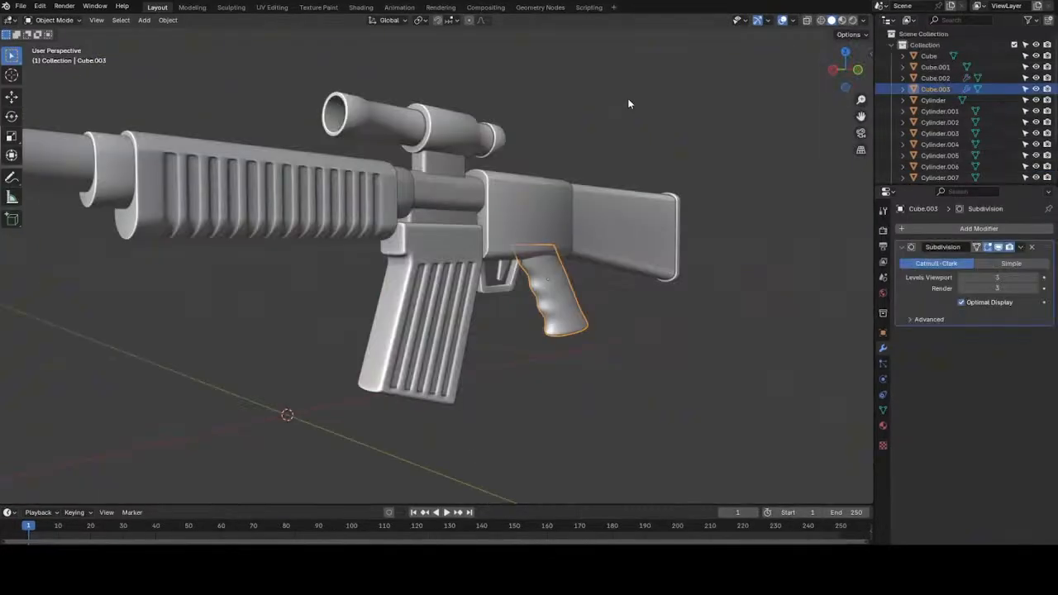
- Apply the Subdivision modifiers on the pistol grip and the magazine
drag(845, 69, 856, 74)
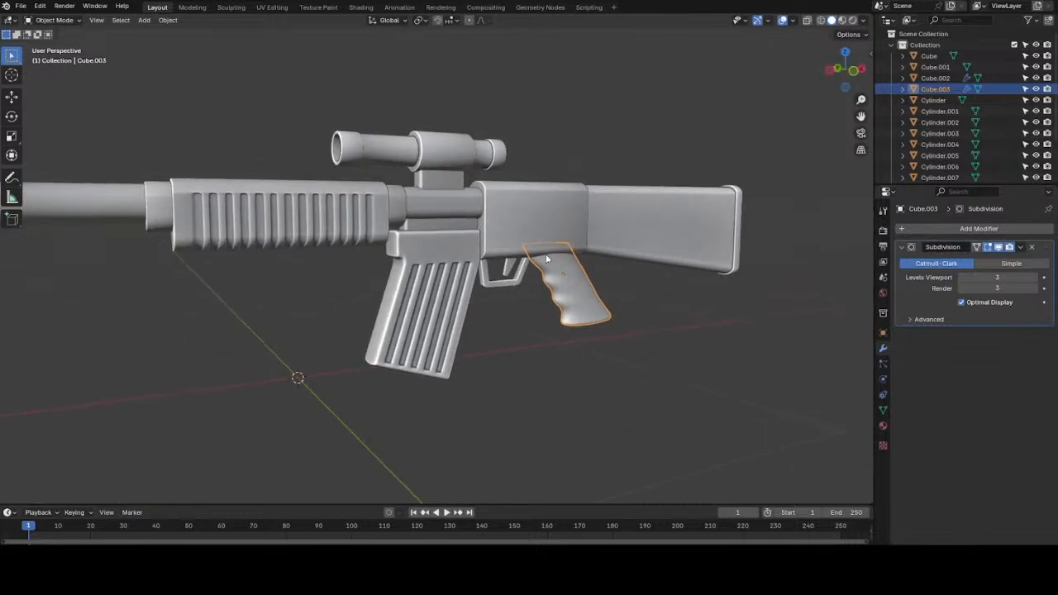
scroll(618, 294, up, 3)
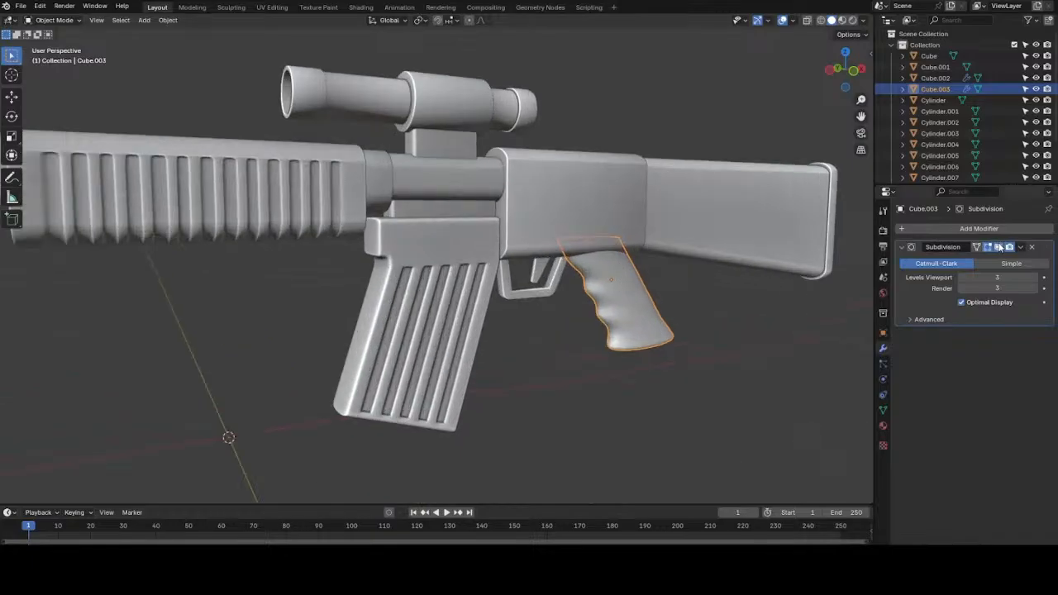
click(1021, 247)
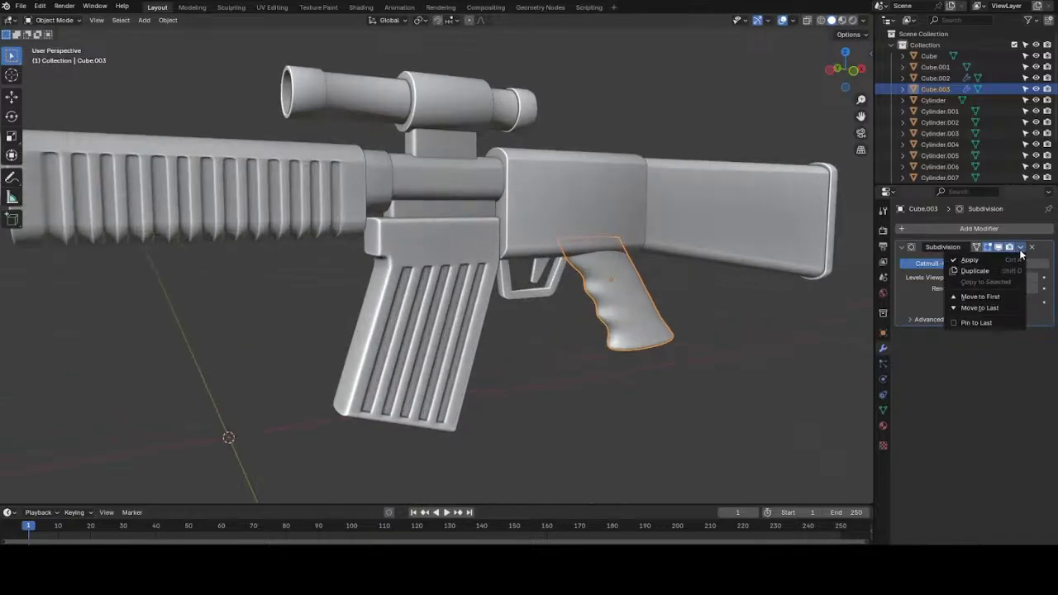
click(988, 259)
click(385, 304)
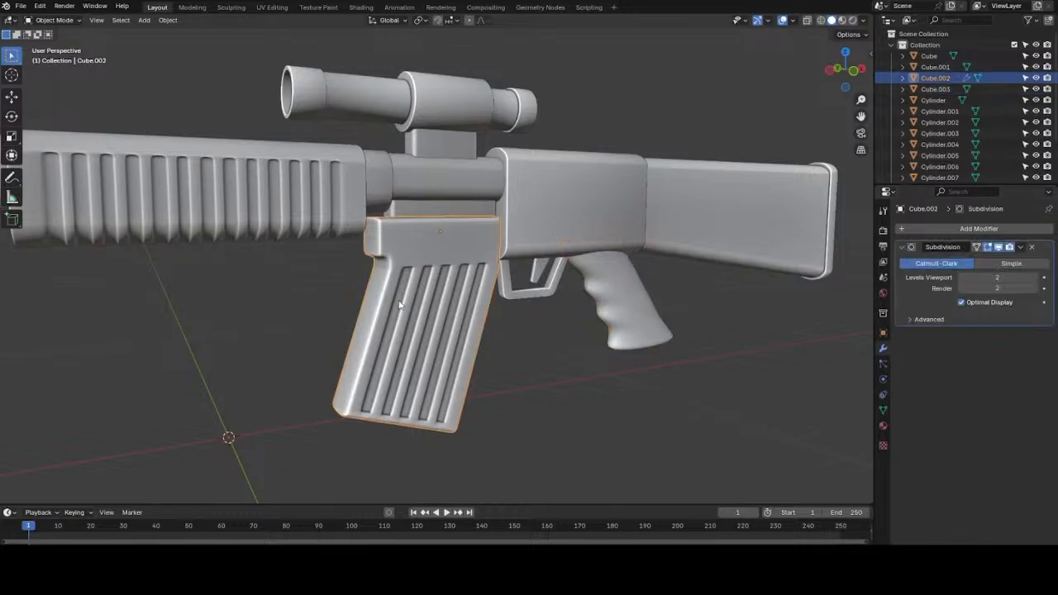
click(1021, 248)
click(984, 261)
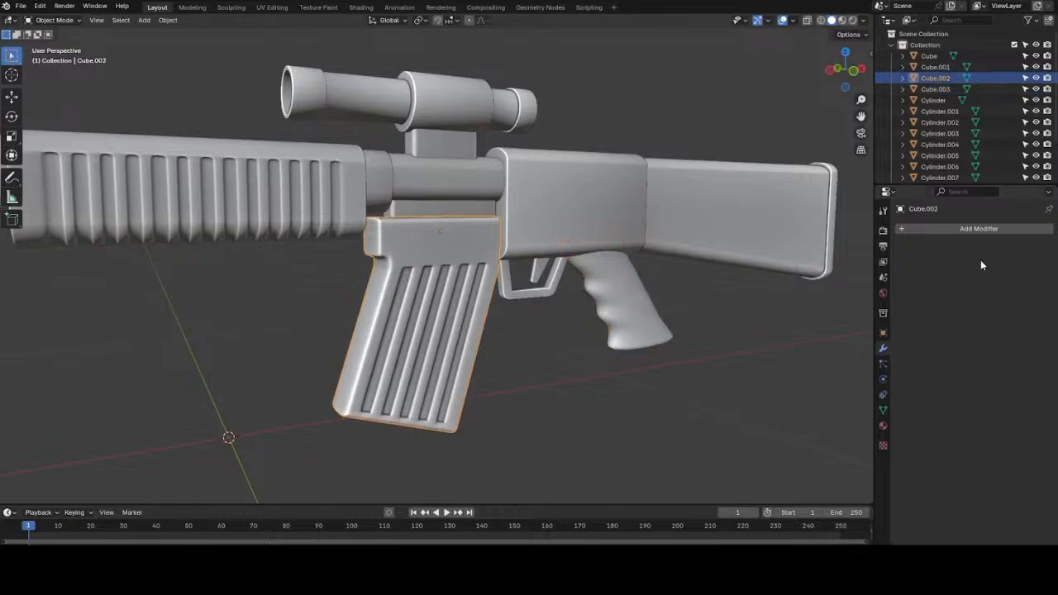
- Join all rifle parts into one object with the receiver body as the active object
scroll(555, 190, down, 2)
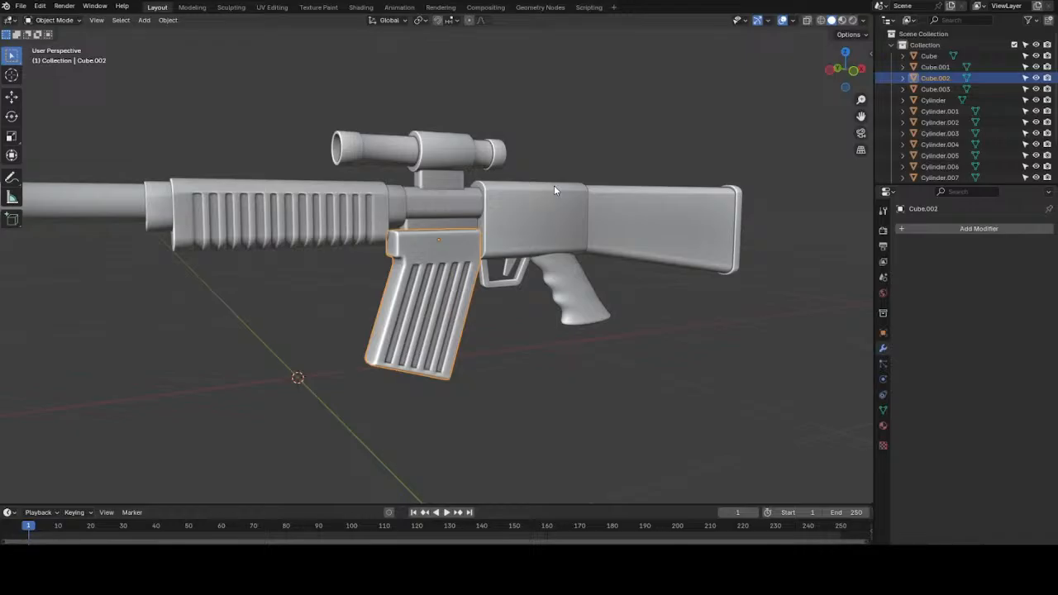
click(543, 218)
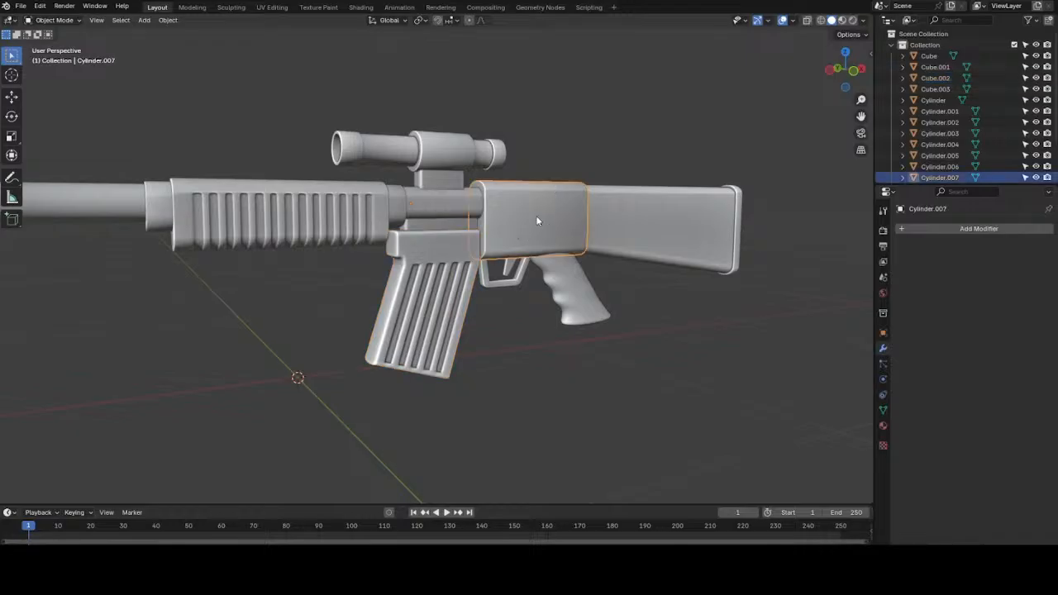
key(a)
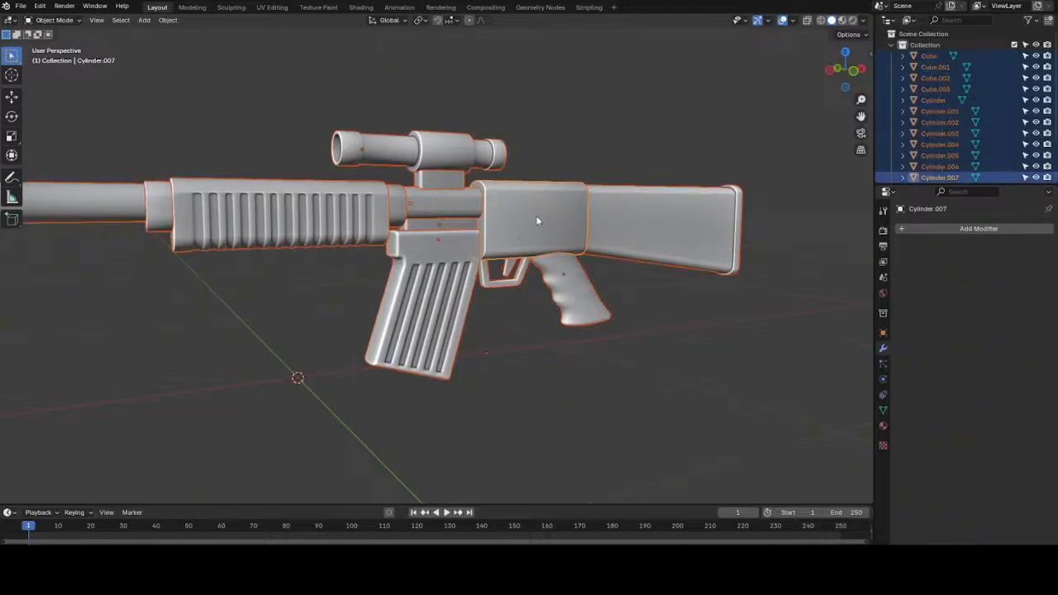
key(ctrl+j)
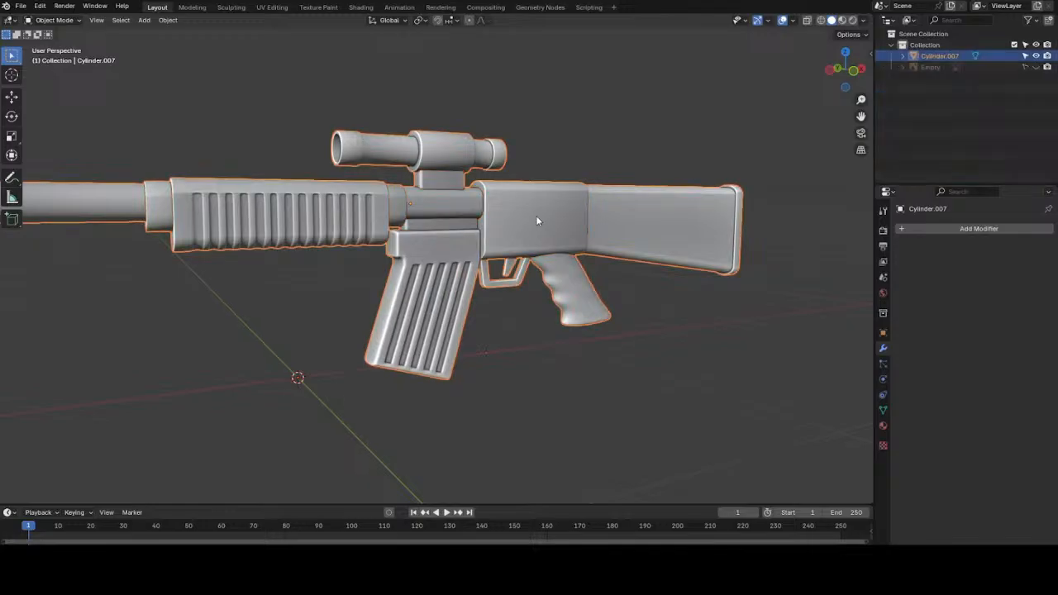
- Add a Weighted Normal modifier to the joined rifle, apply it and deselect the rifle
scroll(537, 220, down, 5)
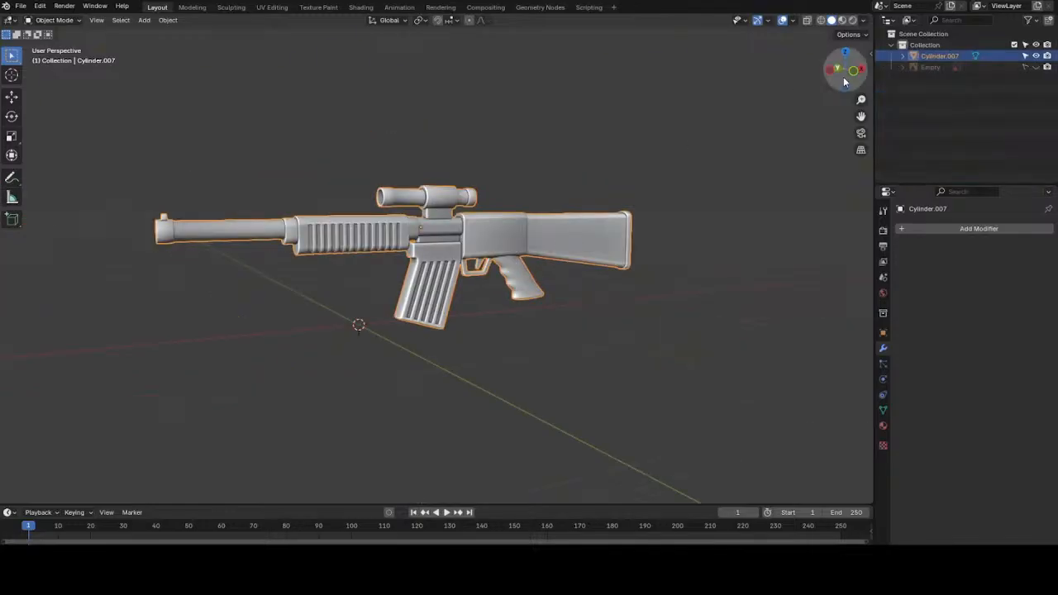
mouse_move(843, 83)
mouse_down()
mouse_move(823, 87)
mouse_move(831, 74)
mouse_up()
scroll(674, 217, up, 1)
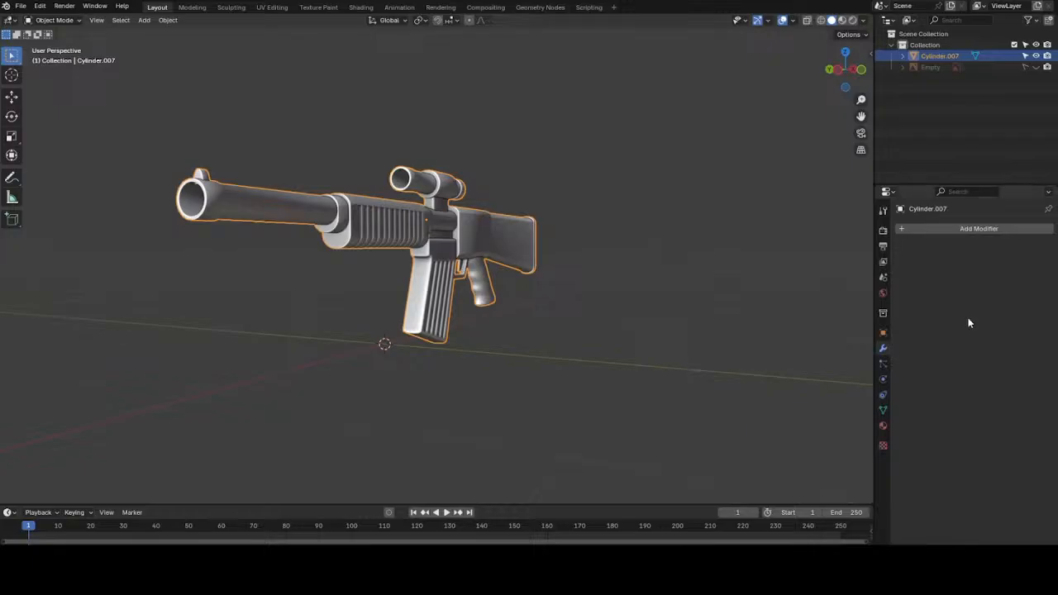
click(921, 230)
mouse_move(985, 234)
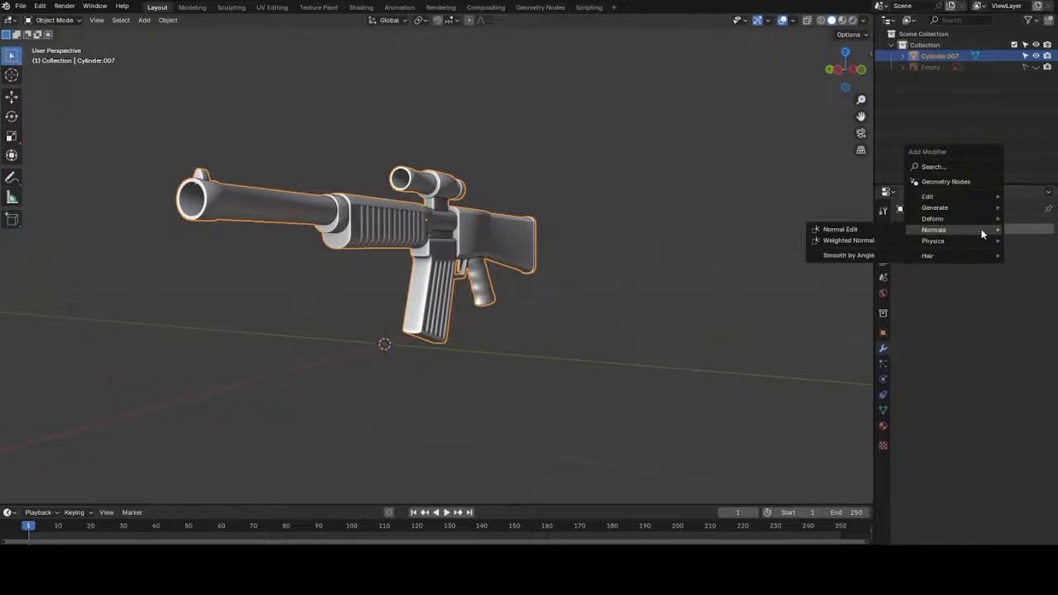
click(844, 240)
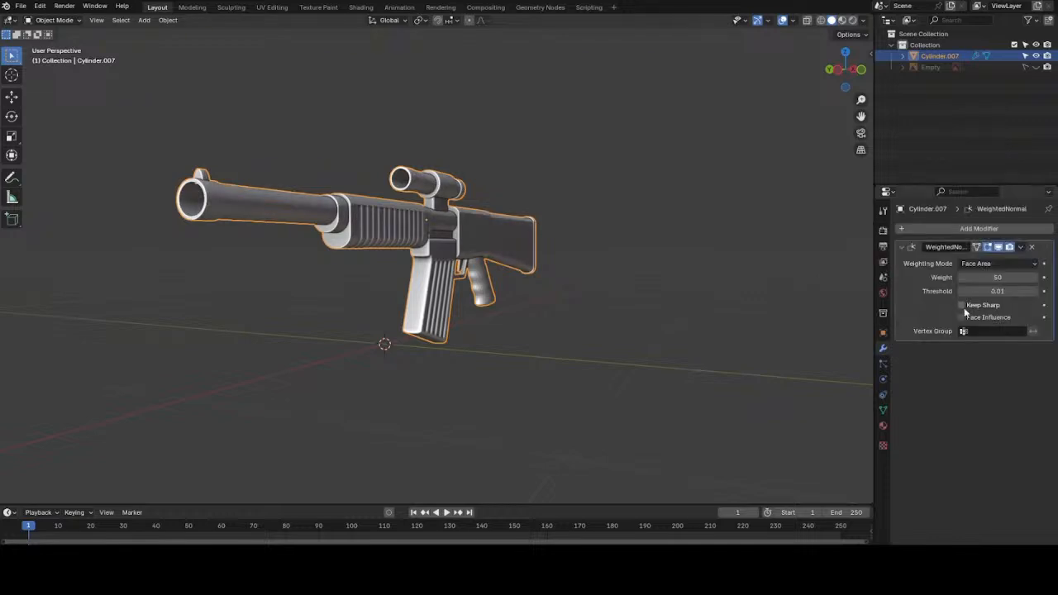
click(1021, 246)
click(982, 257)
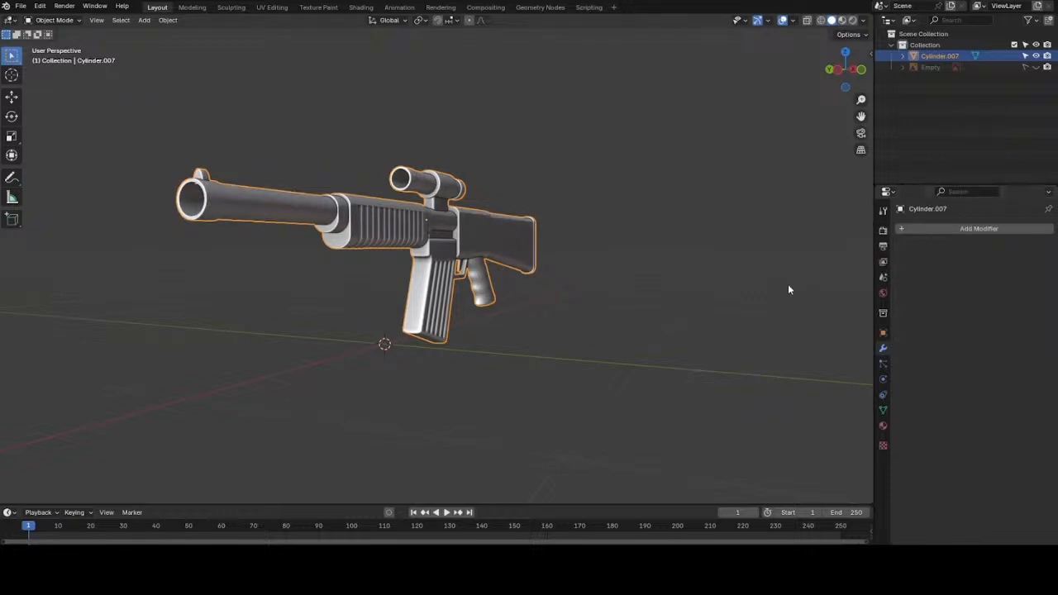
click(616, 224)
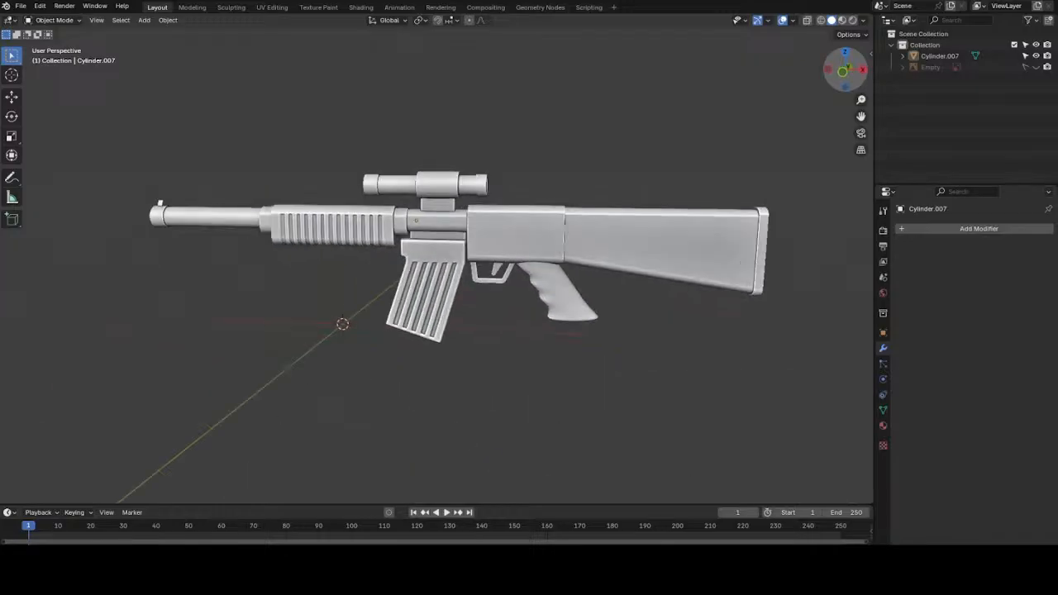